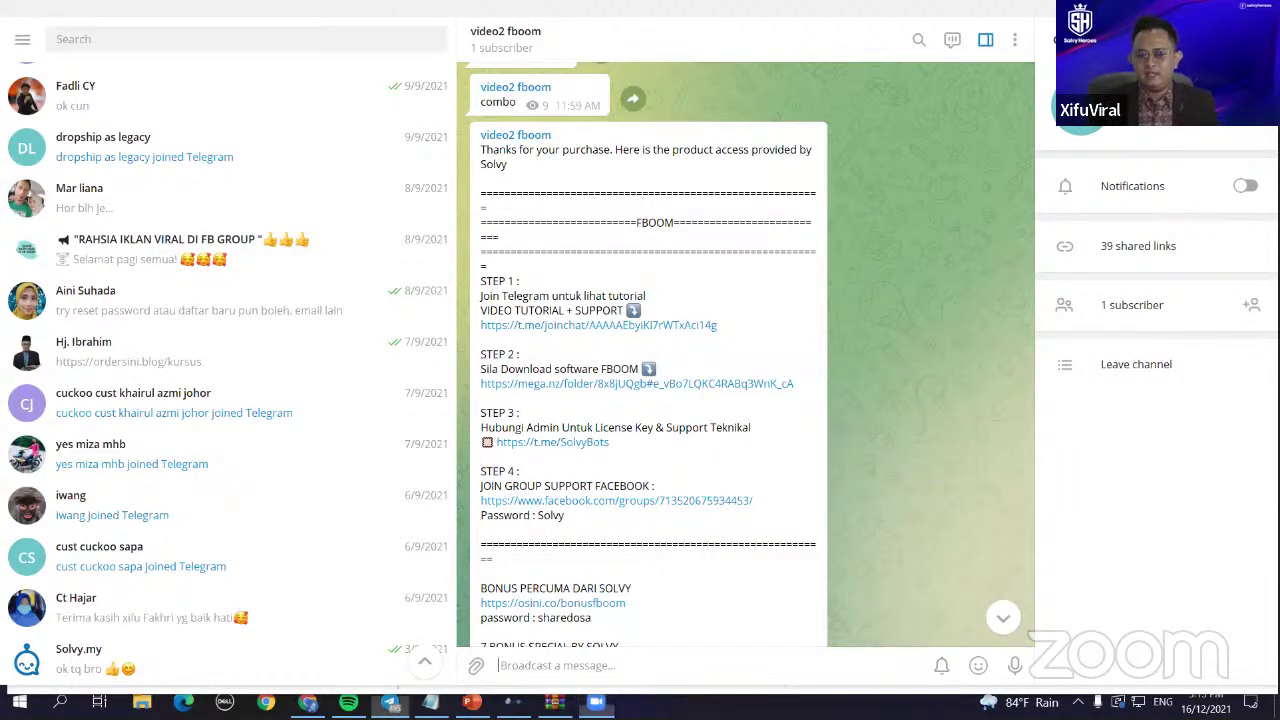
Open Add or remove programs from Start and filter the installed apps for 'fboom'.
key("alt+Tab")
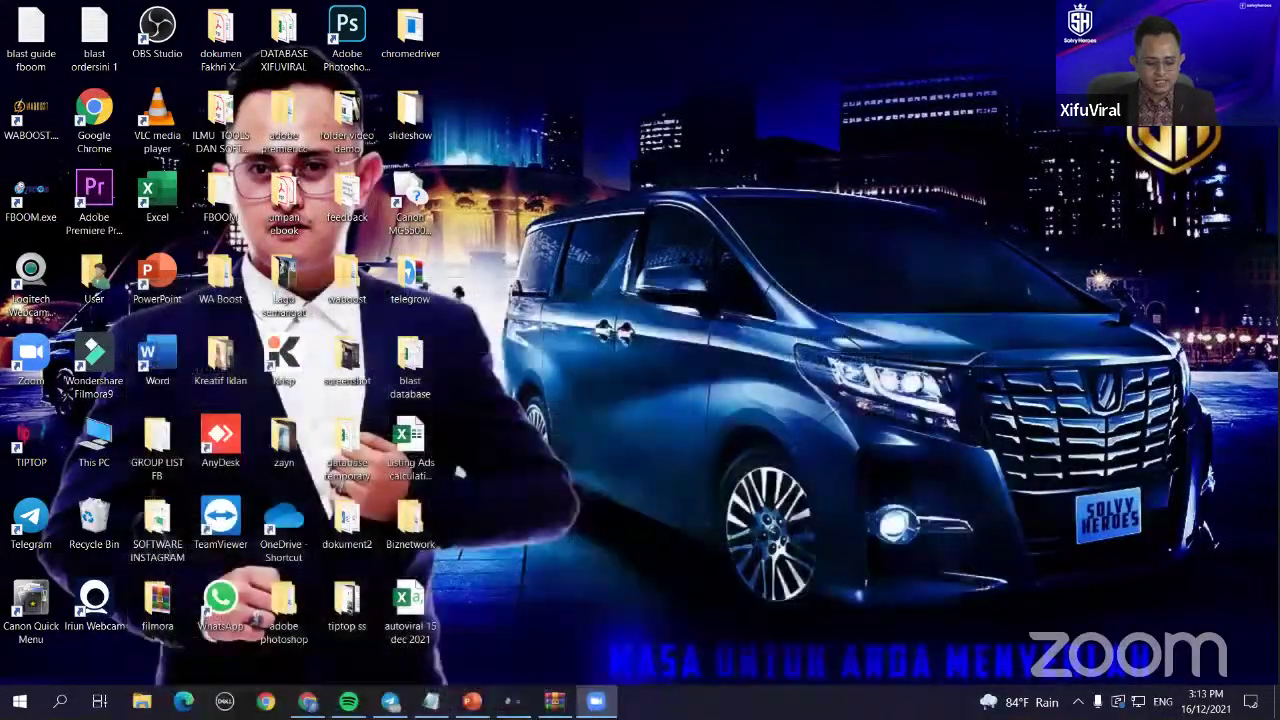
left_click(60, 701)
type("rem")
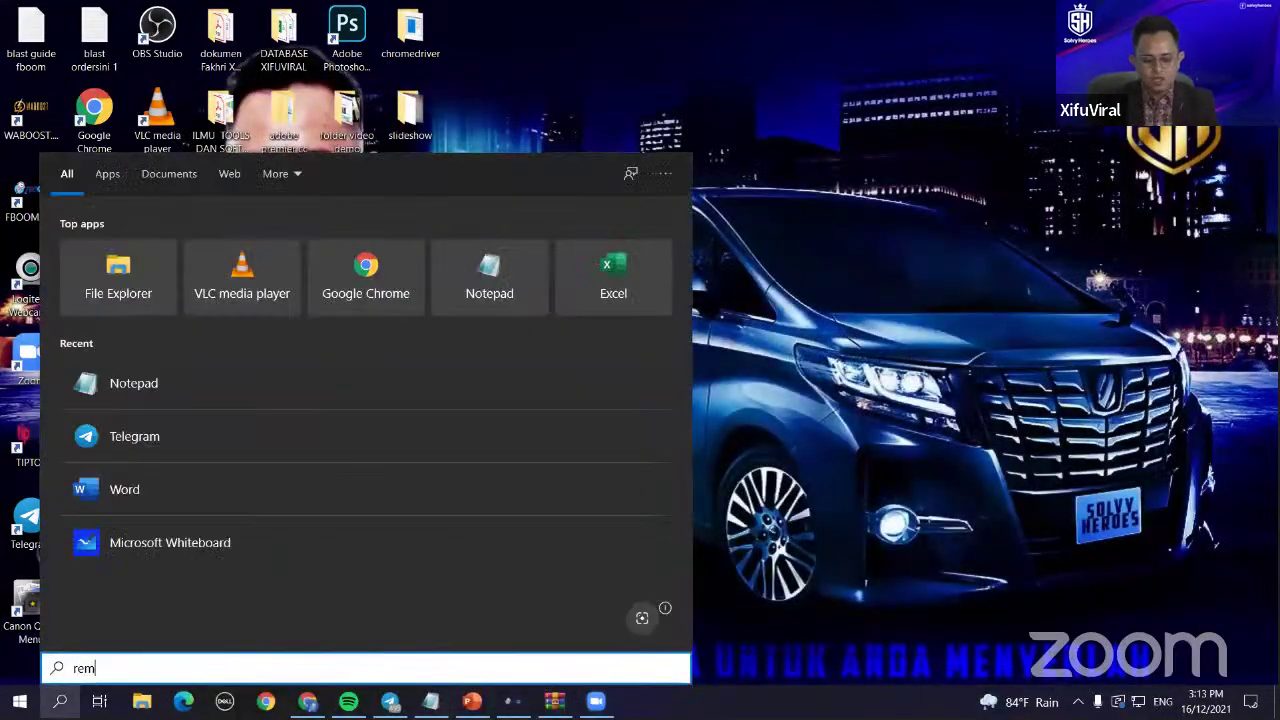
type("ote")
key("BackSpace")
key("BackSpace")
type("ve")
left_click(184, 256)
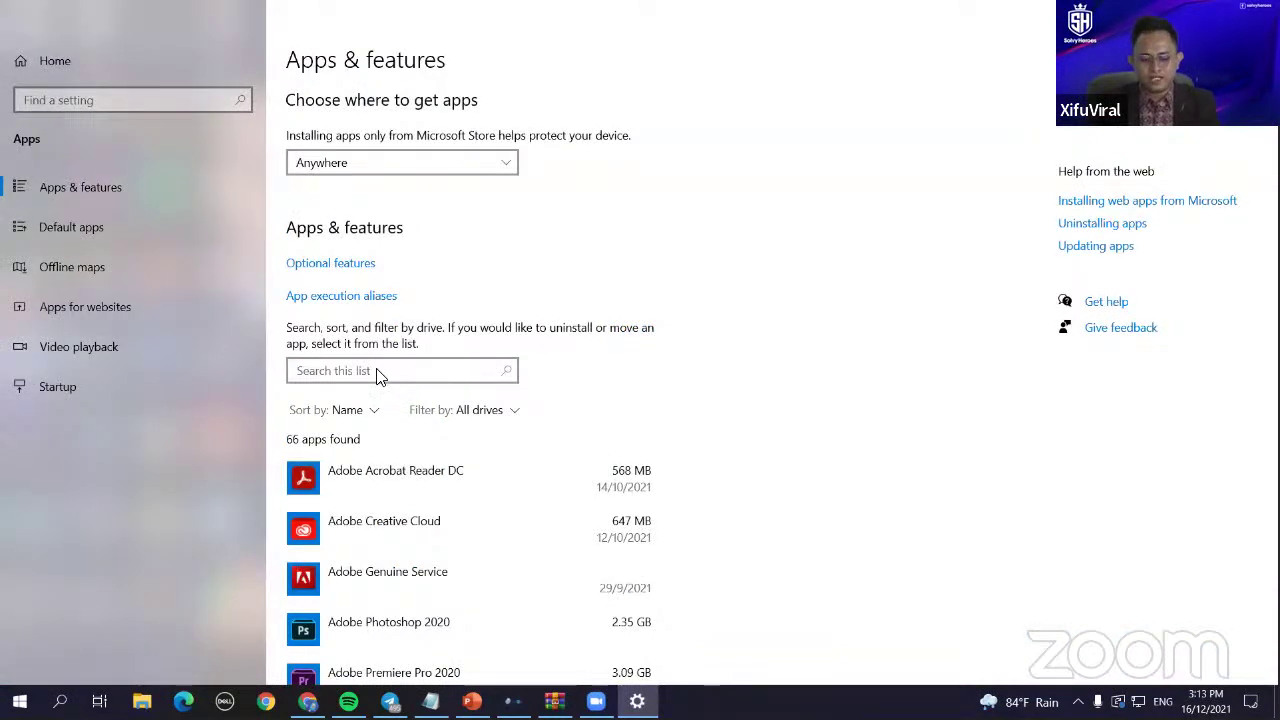
left_click(383, 371)
type("fboom")
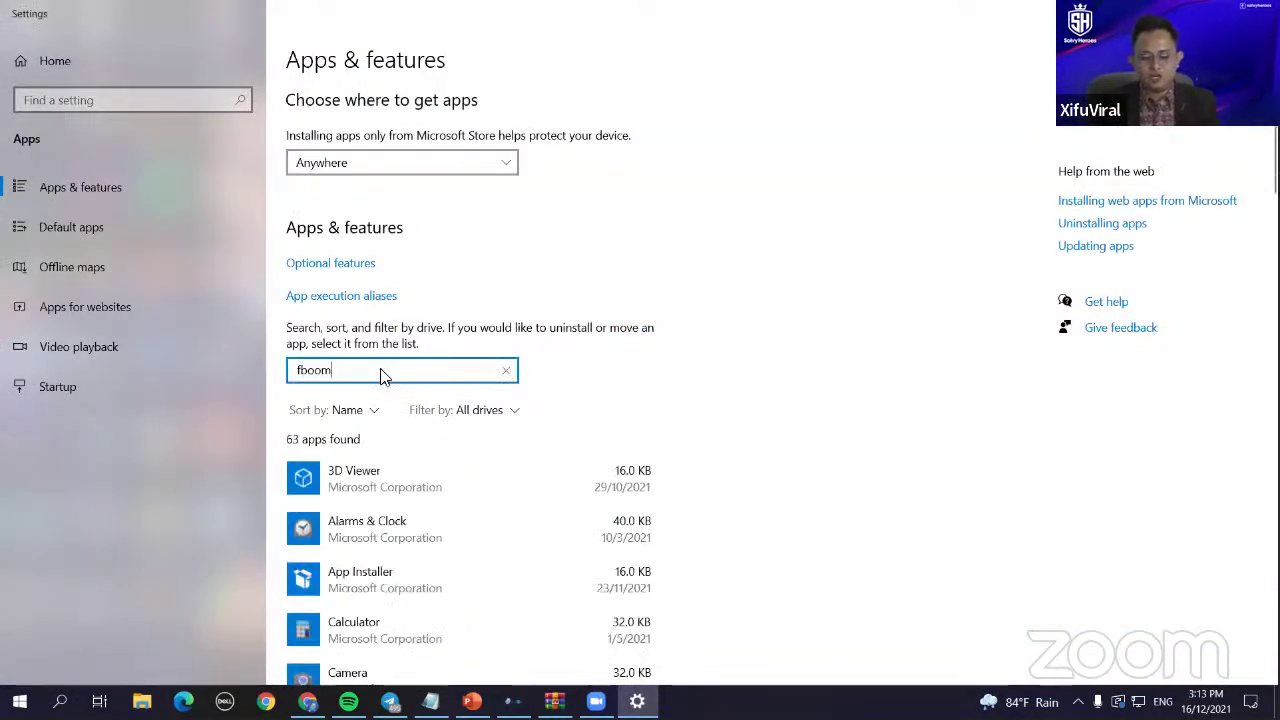
Uninstall FBOOM, confirming the removal, then close Settings and return to Telegram.
left_click(470, 485)
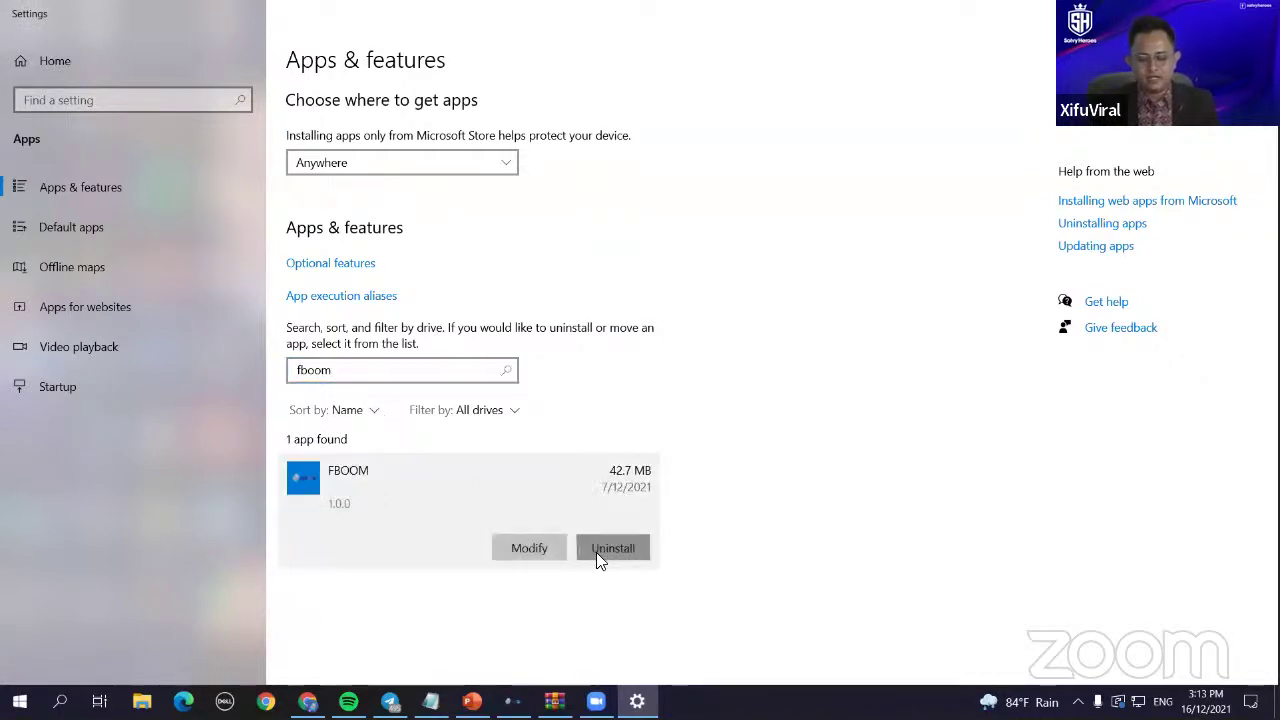
left_click(598, 552)
left_click(700, 516)
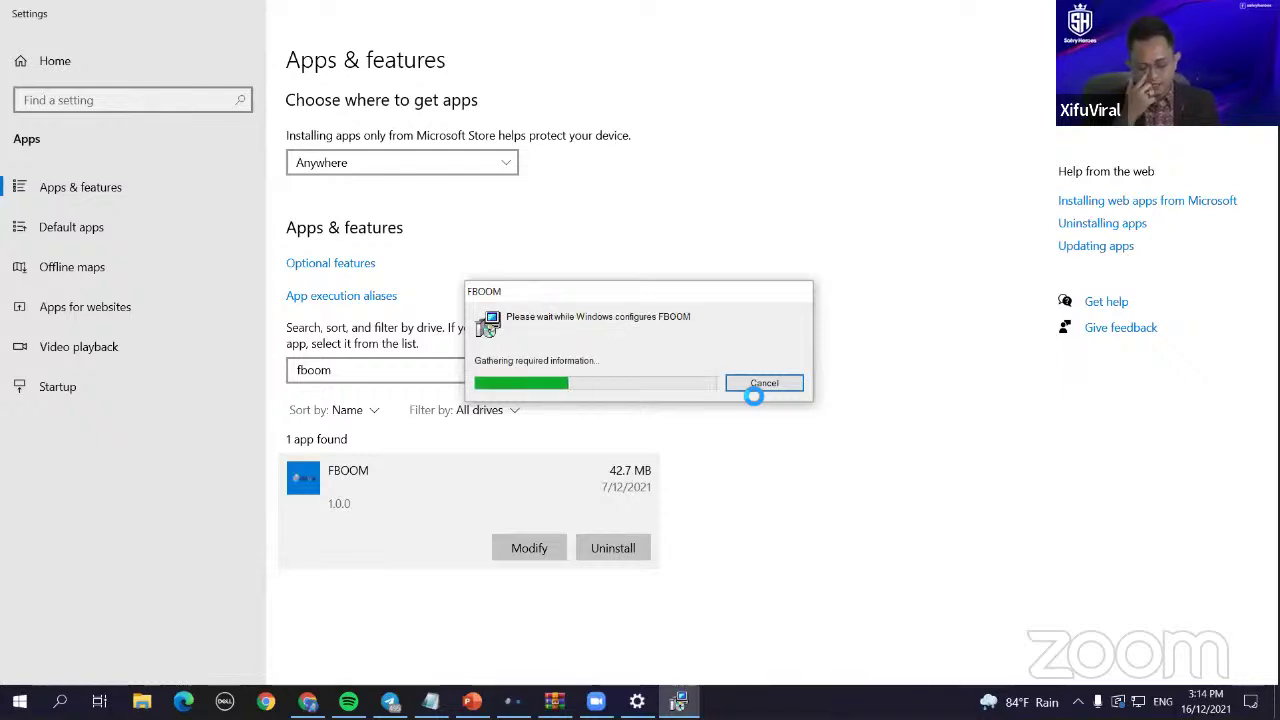
left_click(586, 449)
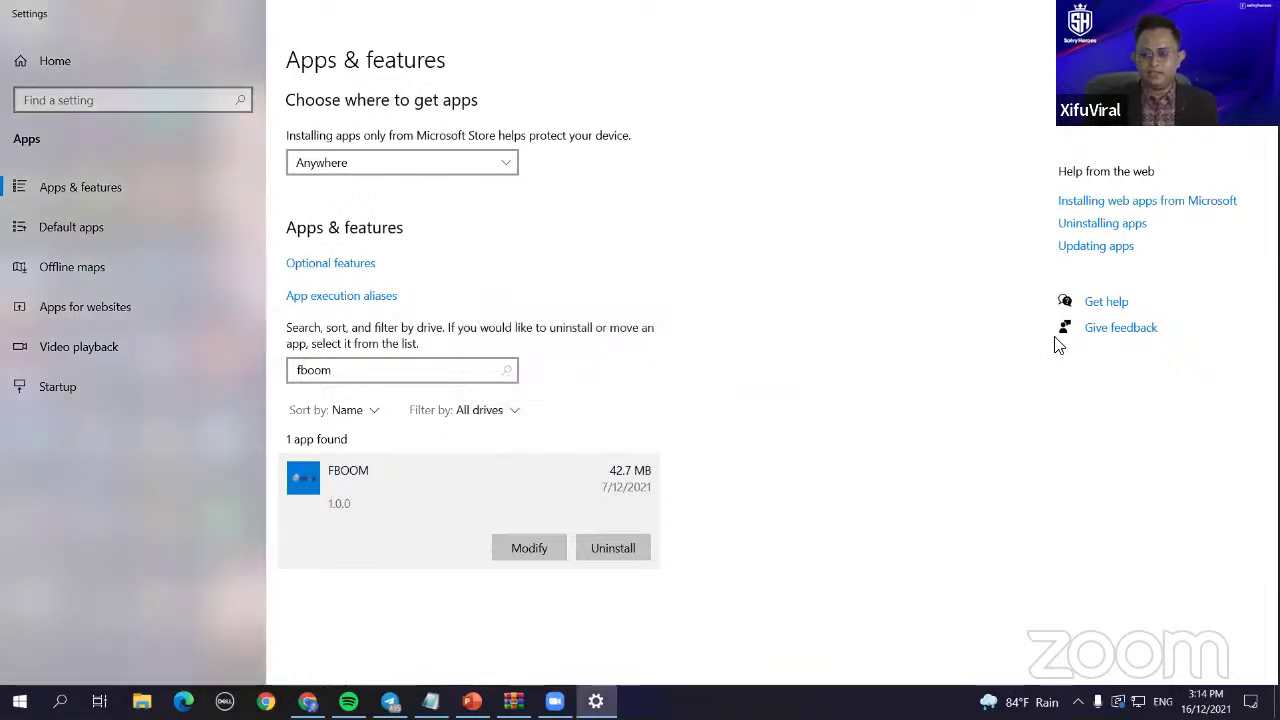
key("alt+F4")
key("alt+Tab")
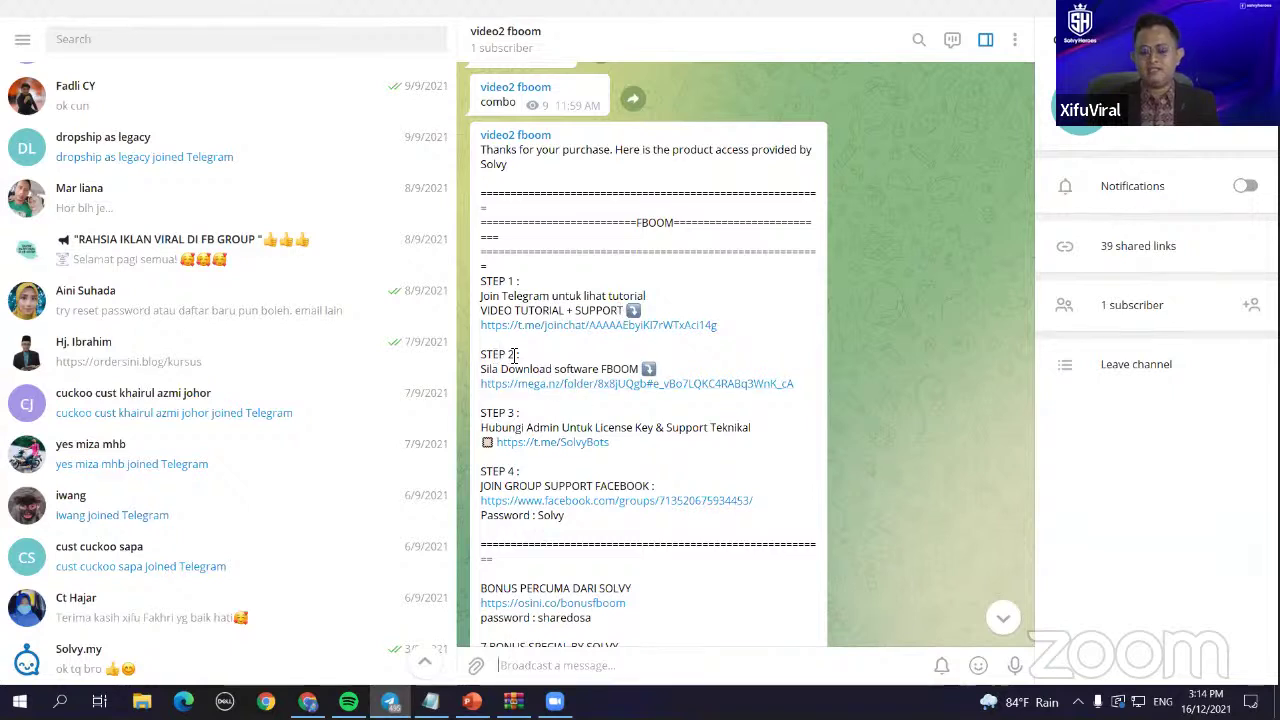
Follow the STEP 2 mega.nz link from Telegram, closing the older MEGA tab, and return to the folder page.
left_click_drag(482, 356, 590, 395)
left_click(590, 395)
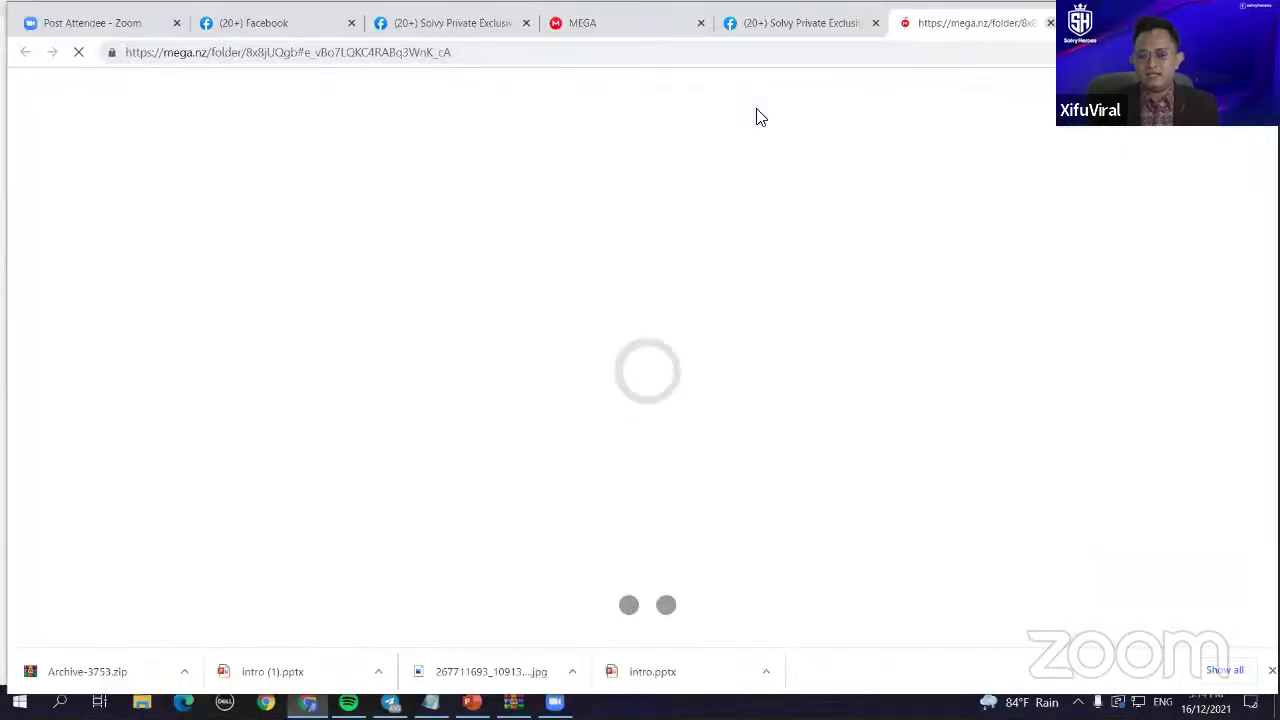
left_click(700, 22)
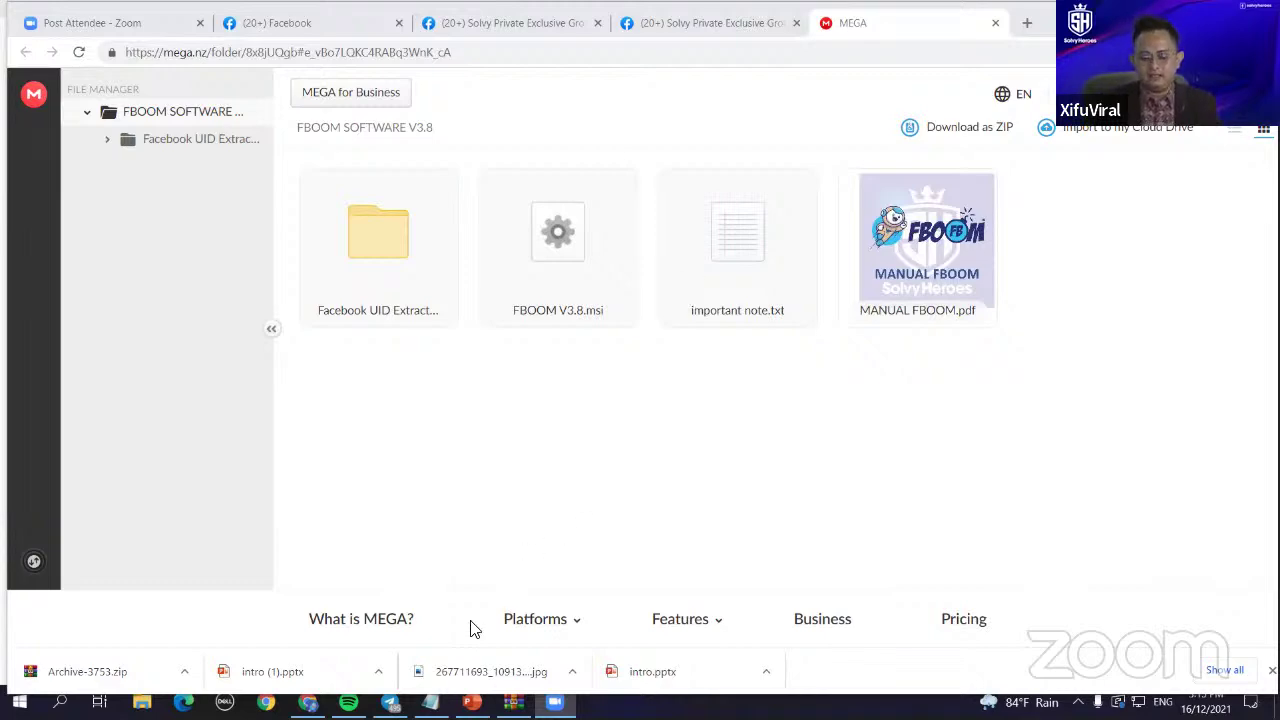
left_click(390, 702)
left_click(390, 702)
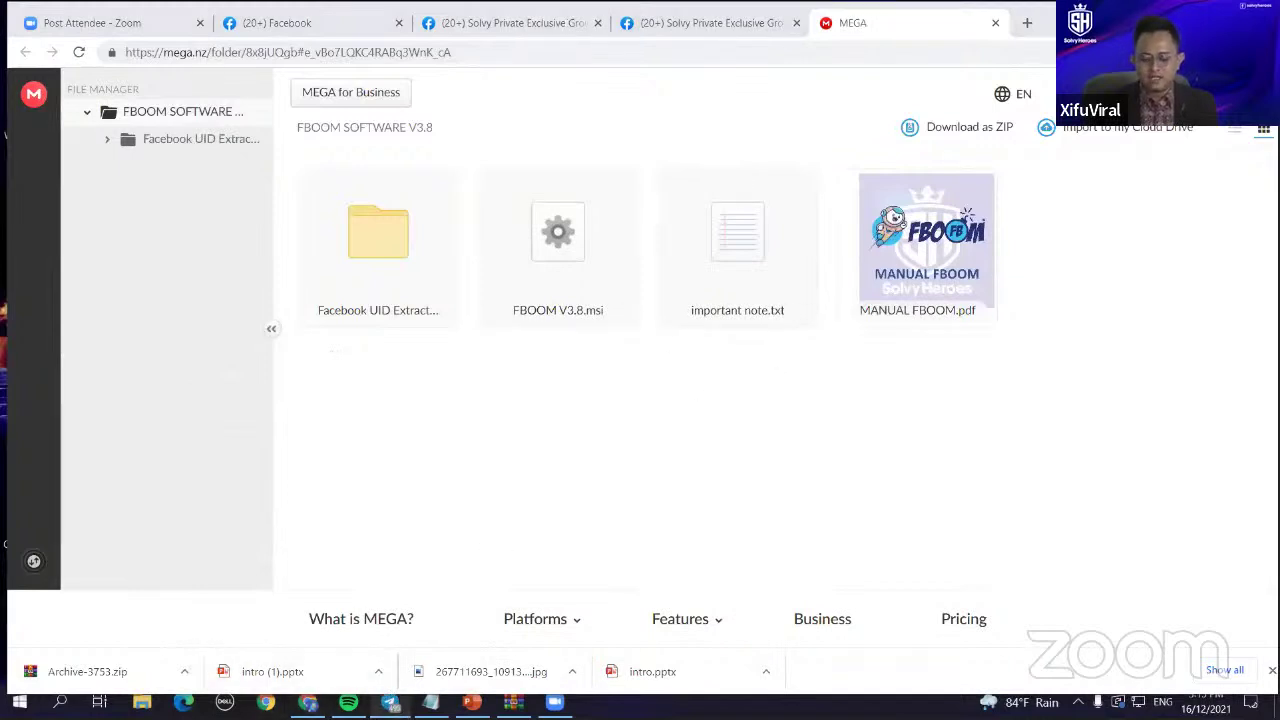
mouse_move(390, 702)
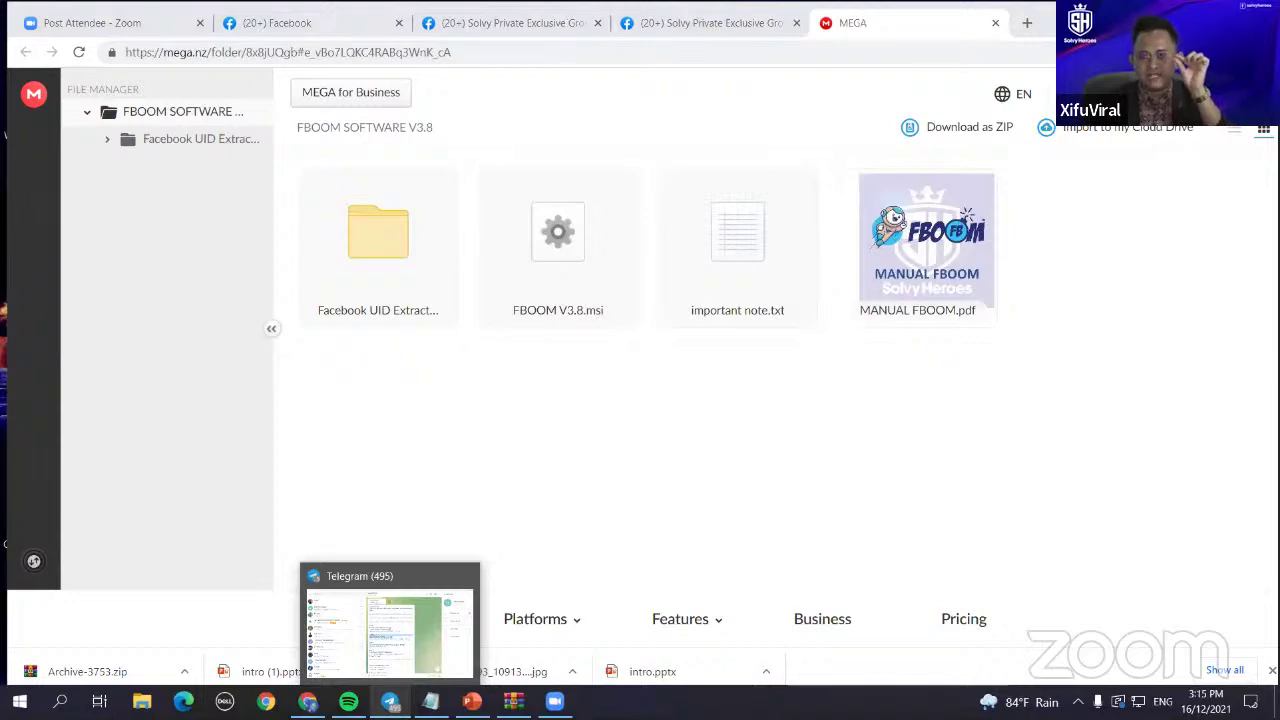
left_click(390, 702)
left_click(585, 463)
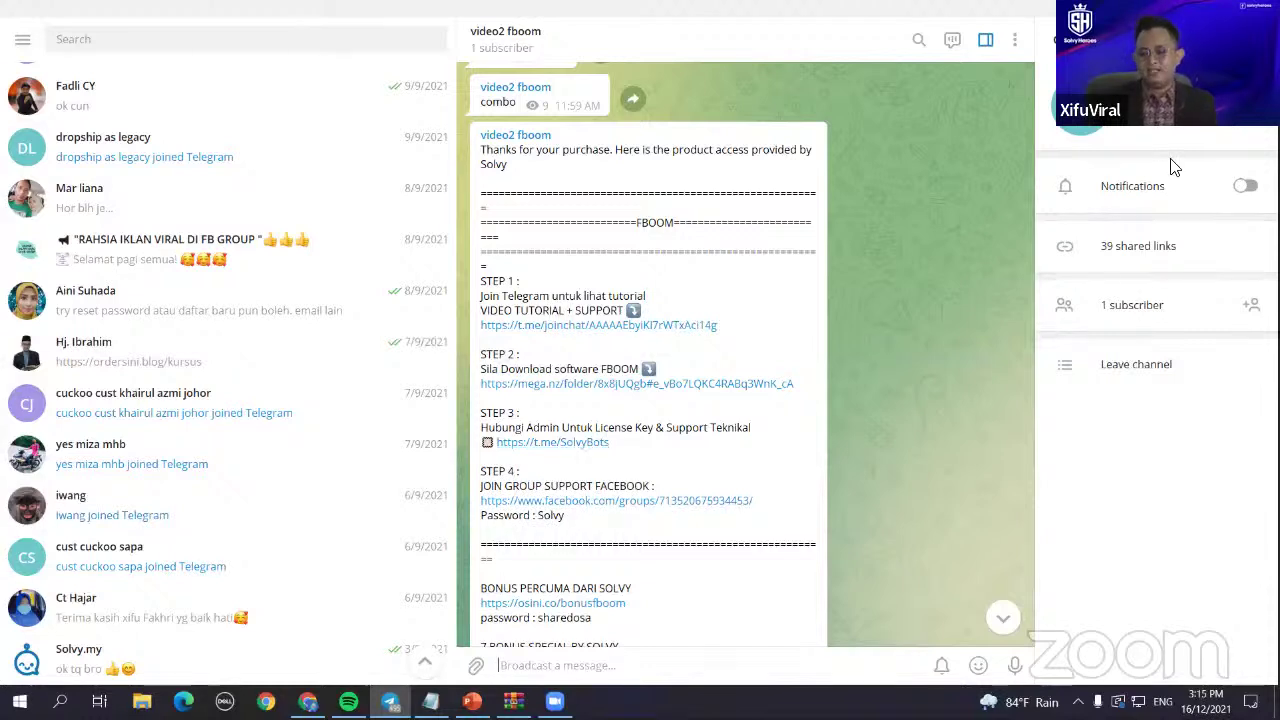
key("alt+Tab")
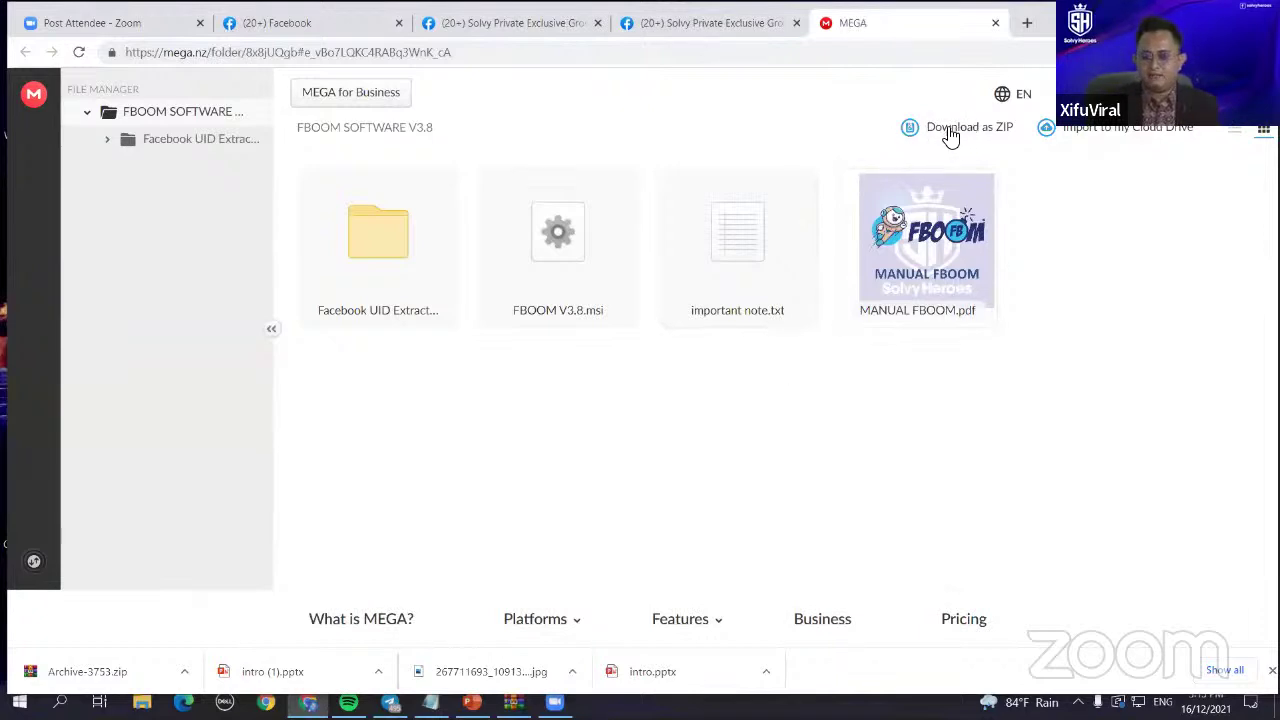
Download the FBOOM SOFTWARE V3.8 folder from MEGA as a ZIP archive and check the downloaded file.
left_click(942, 129)
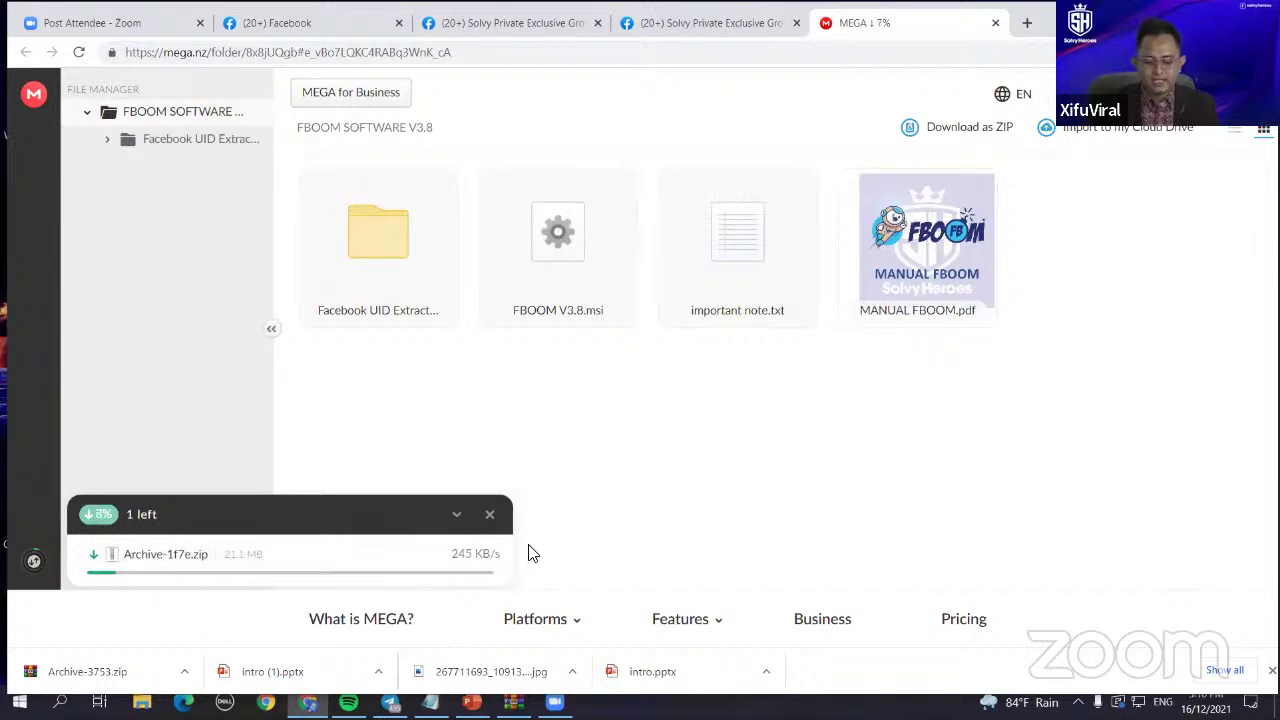
left_click(489, 517)
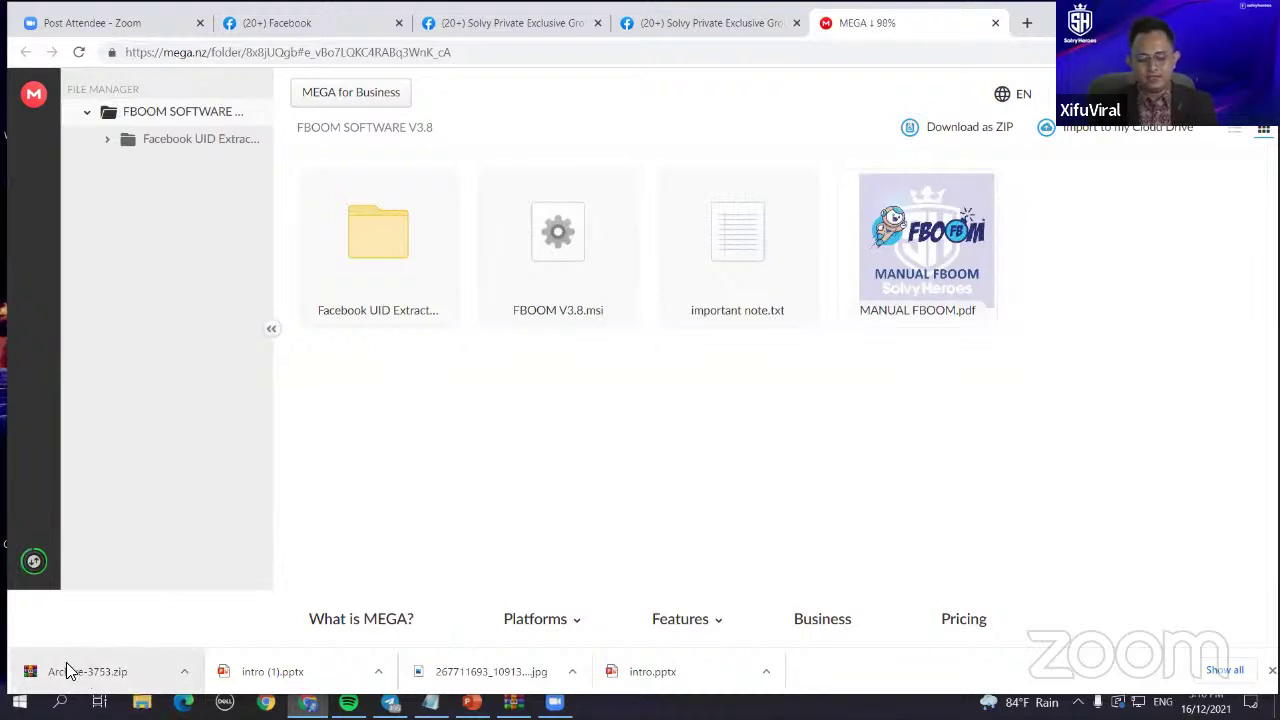
left_click(66, 672)
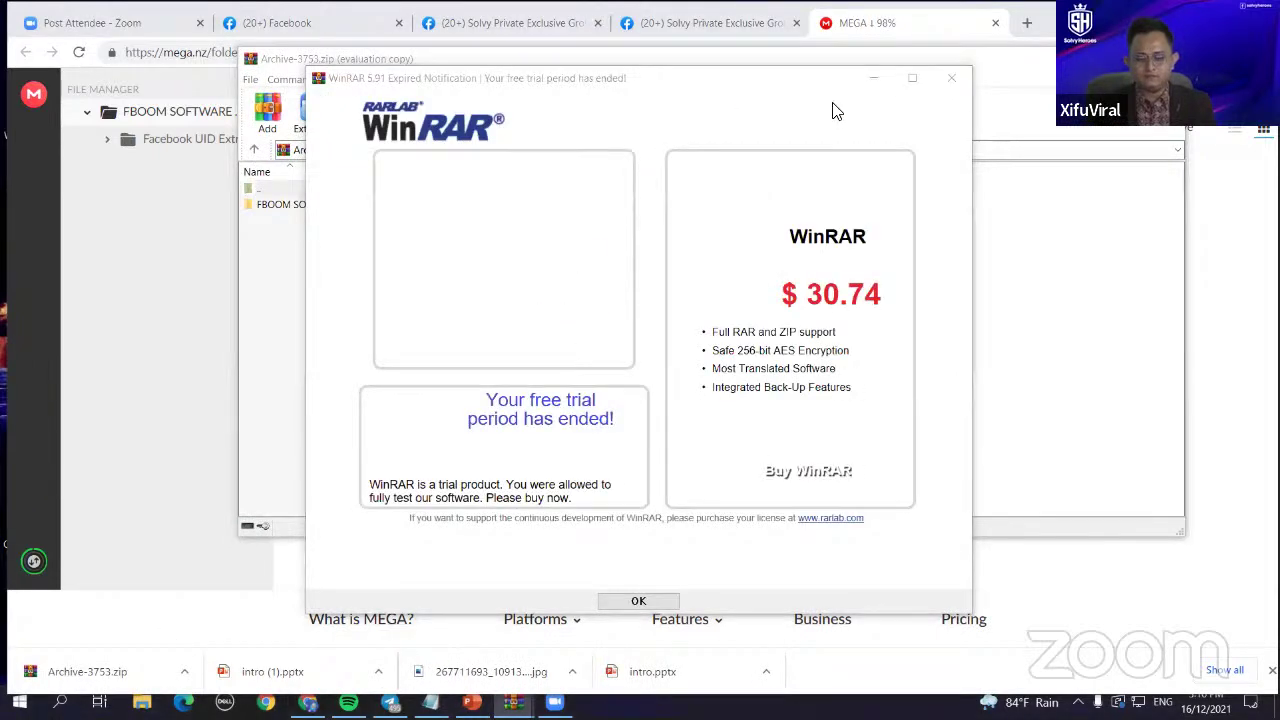
key("Return")
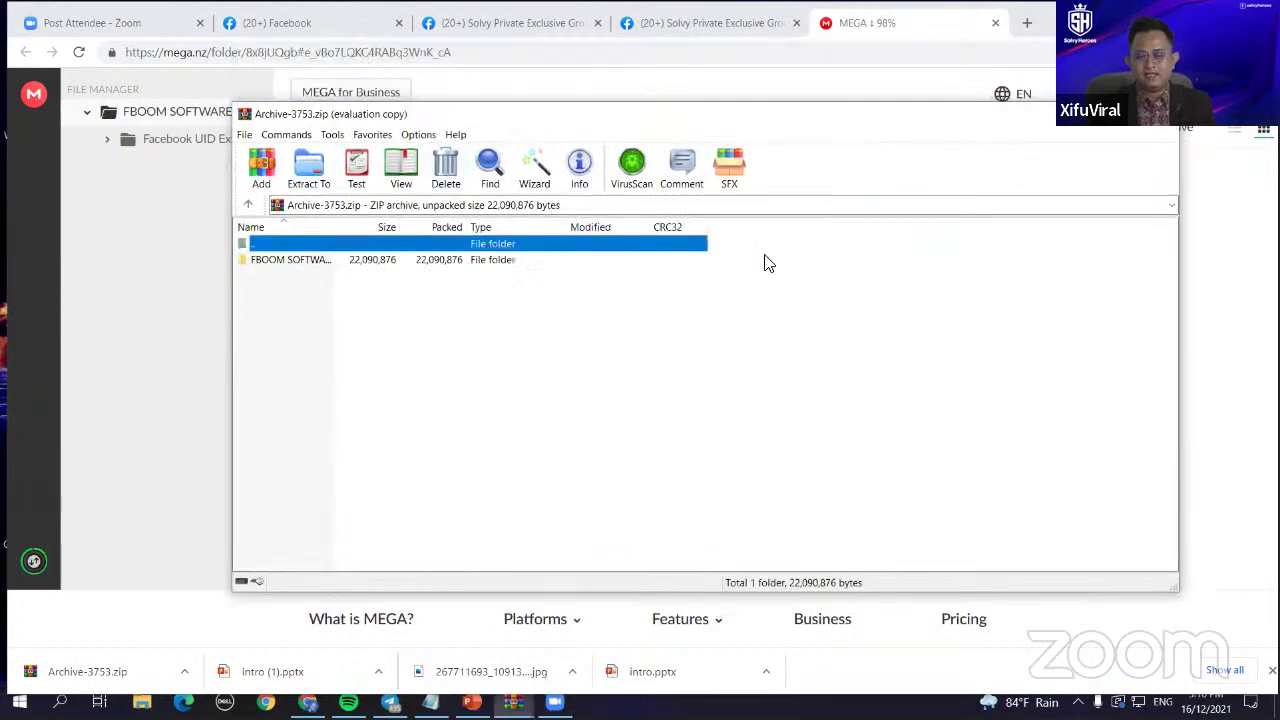
key("Escape")
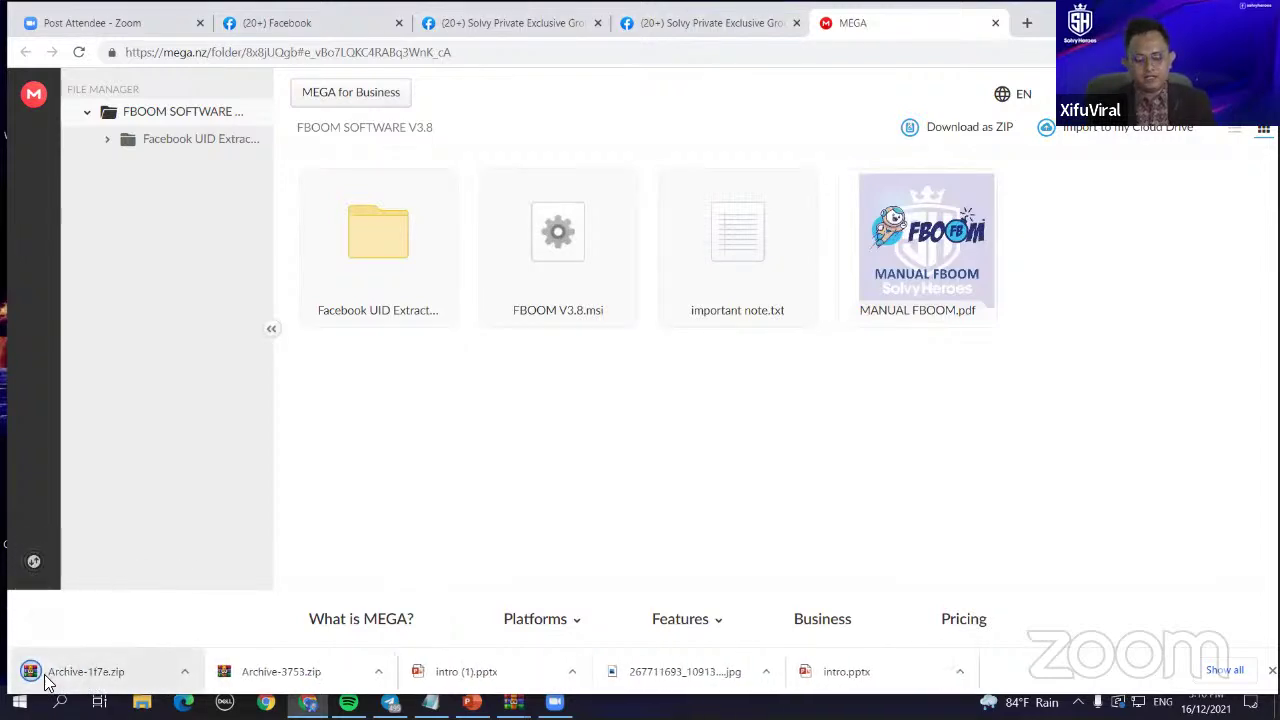
Open Archive-3753.zip in WinRAR and run FBOOM V3.8.msi from the FBOOM SOFTWARE V3.8 folder.
left_click(258, 675)
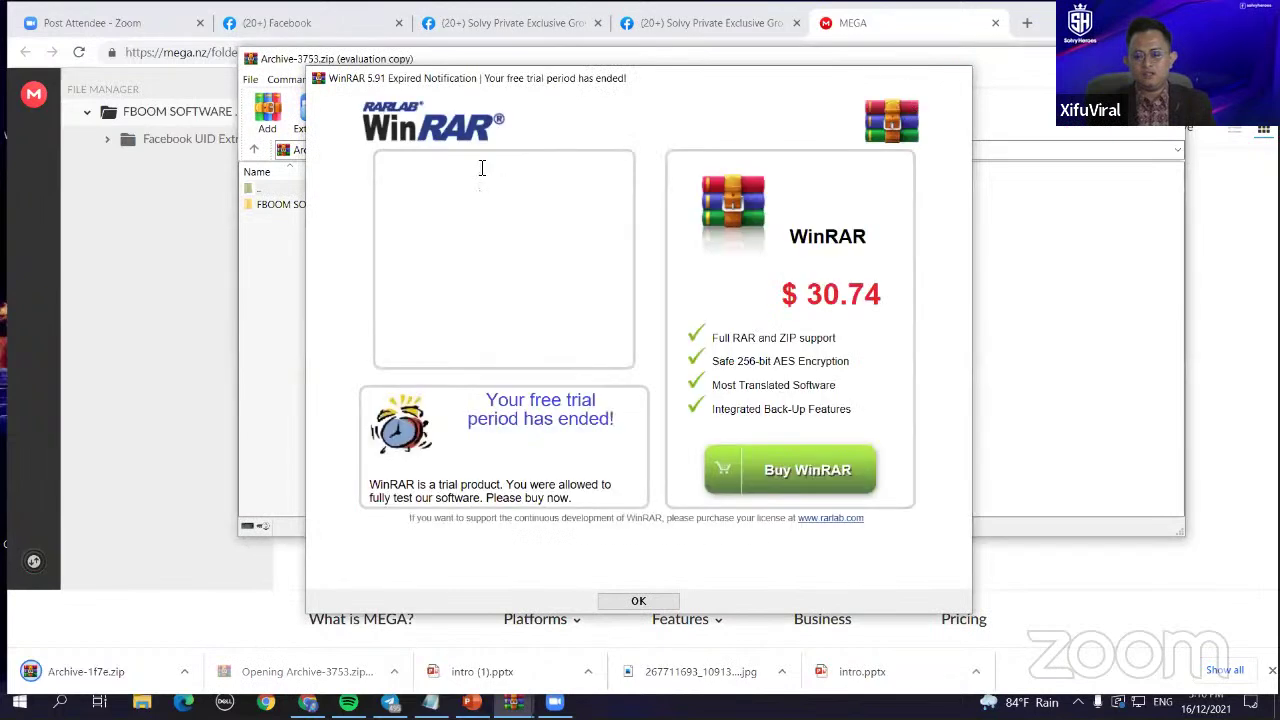
key("Escape")
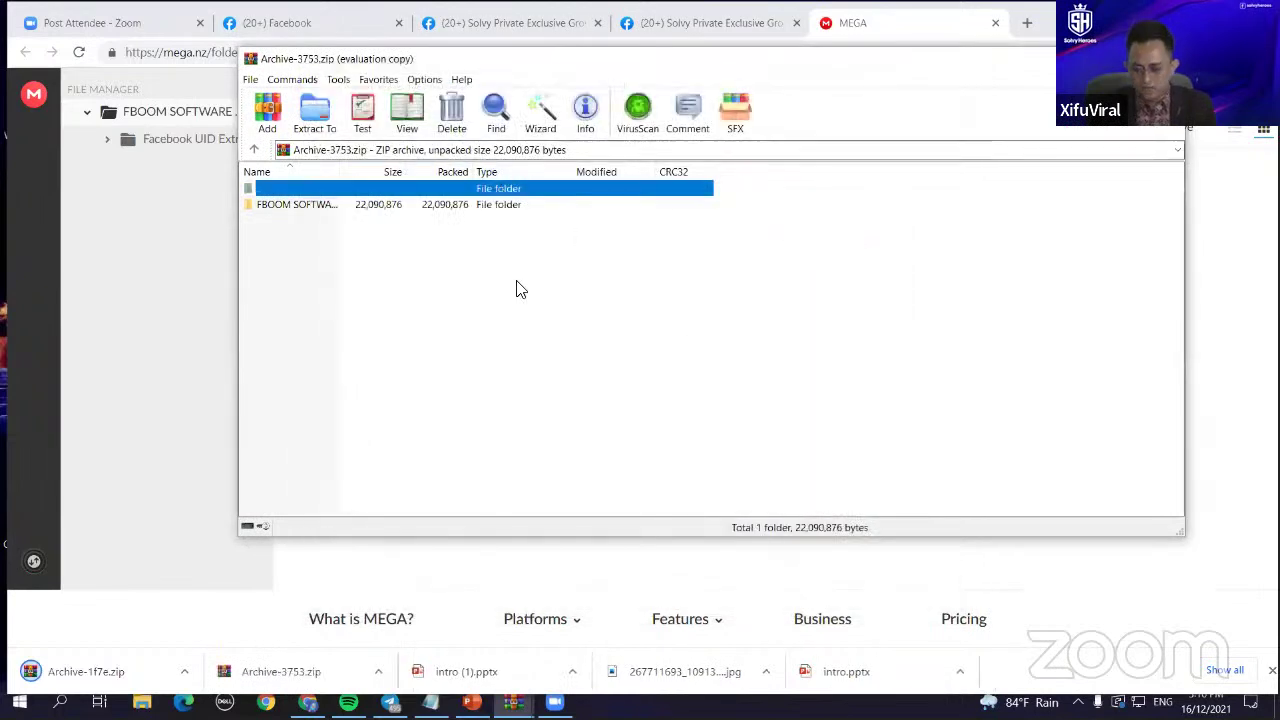
double_click(280, 213)
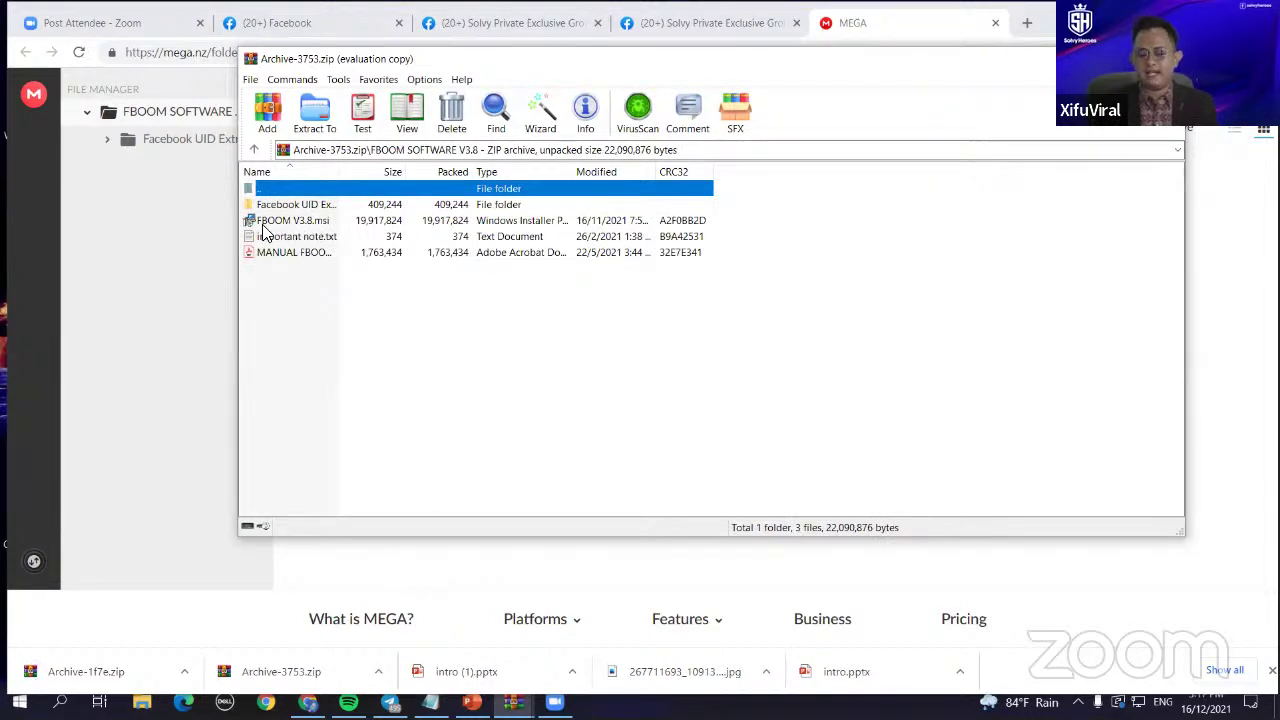
left_click(274, 223)
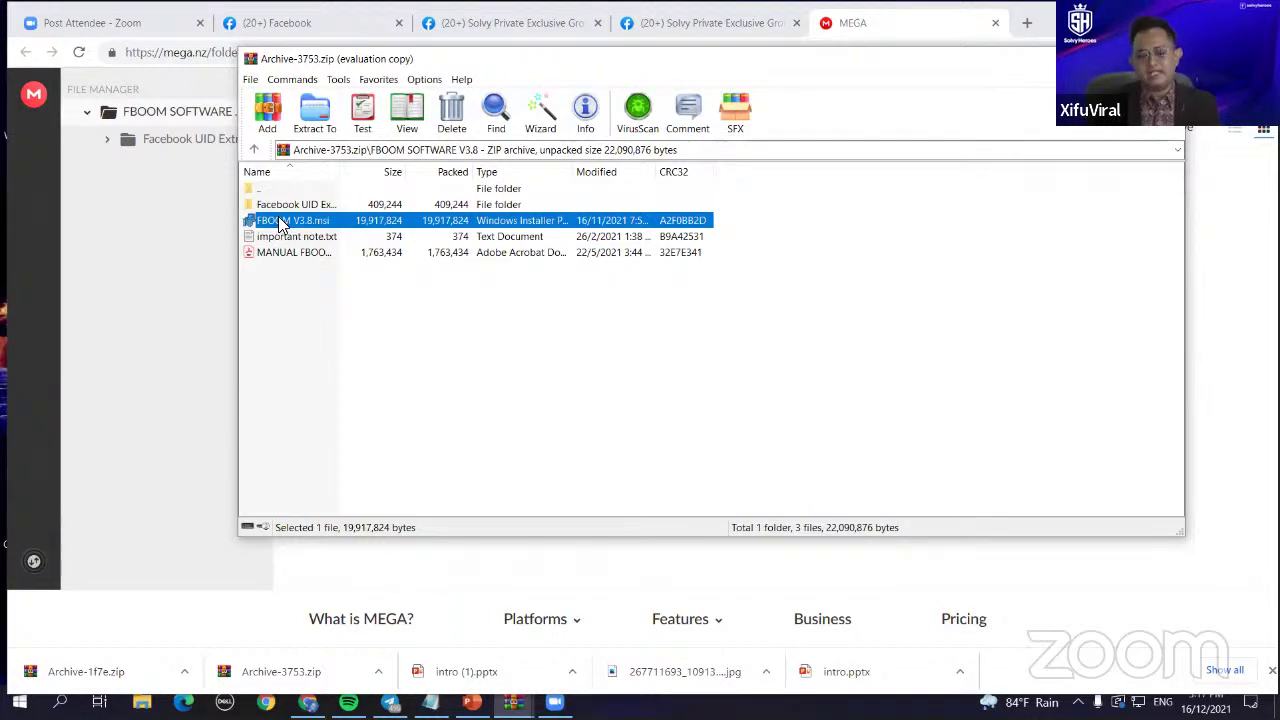
double_click(282, 222)
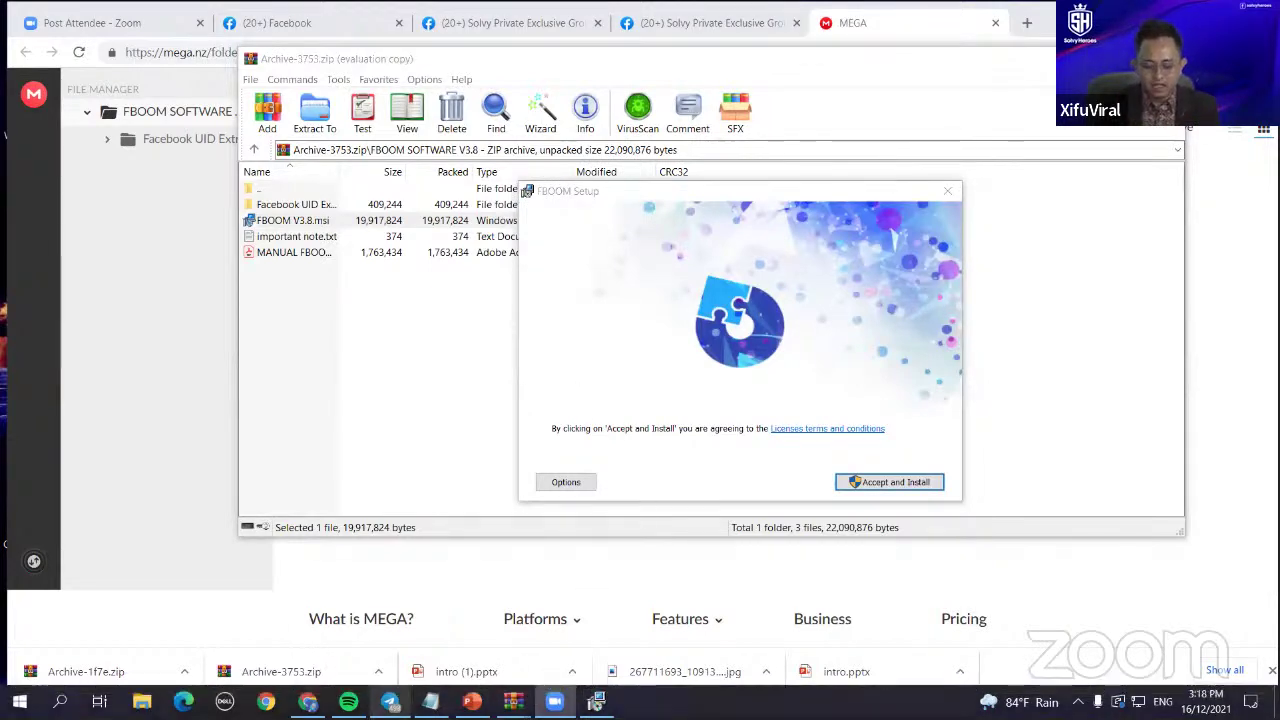
left_click(390, 703)
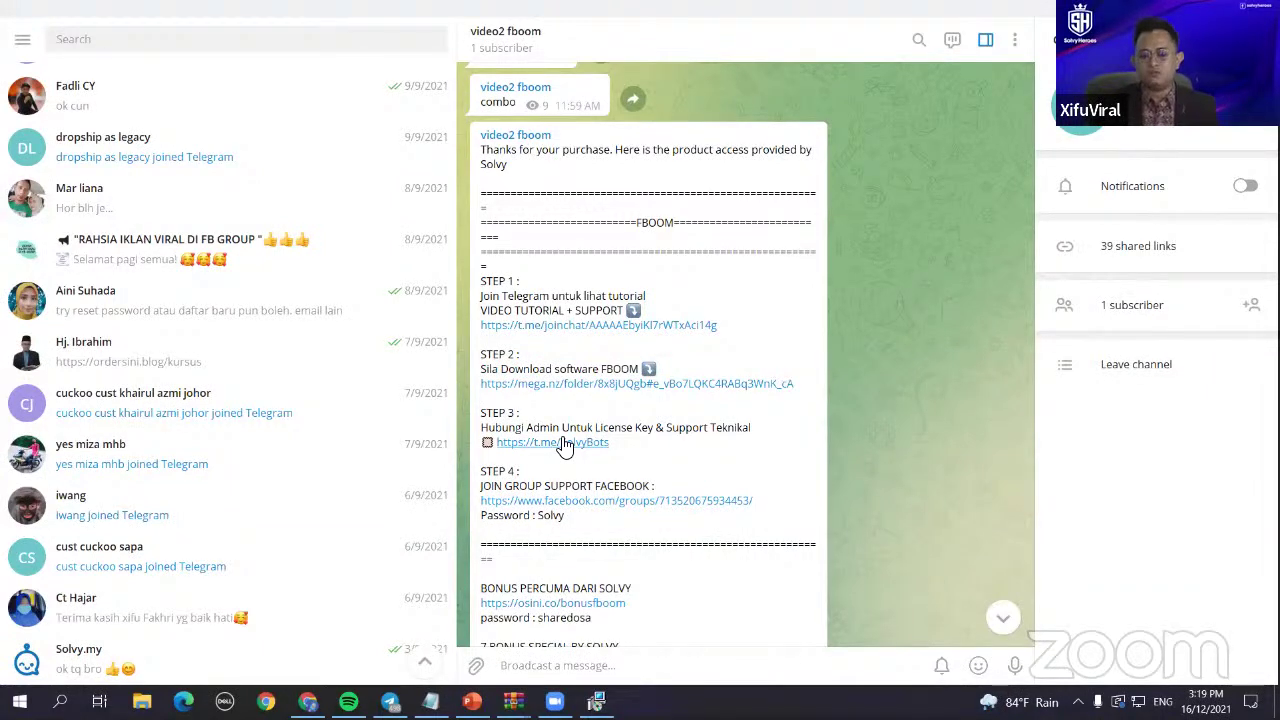
Accept the licence and install FBOOM V3.8 to completion, then close WinRAR and show the desktop.
left_click(848, 258)
key("alt+Tab")
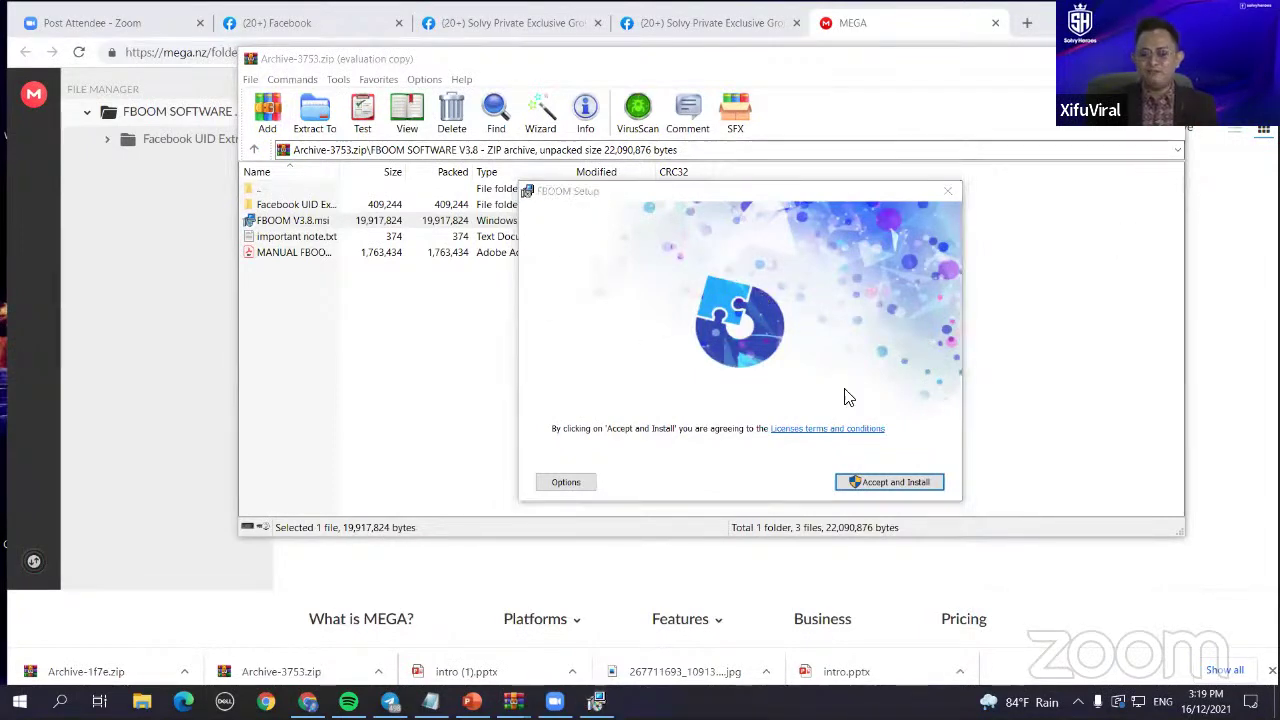
left_click(879, 484)
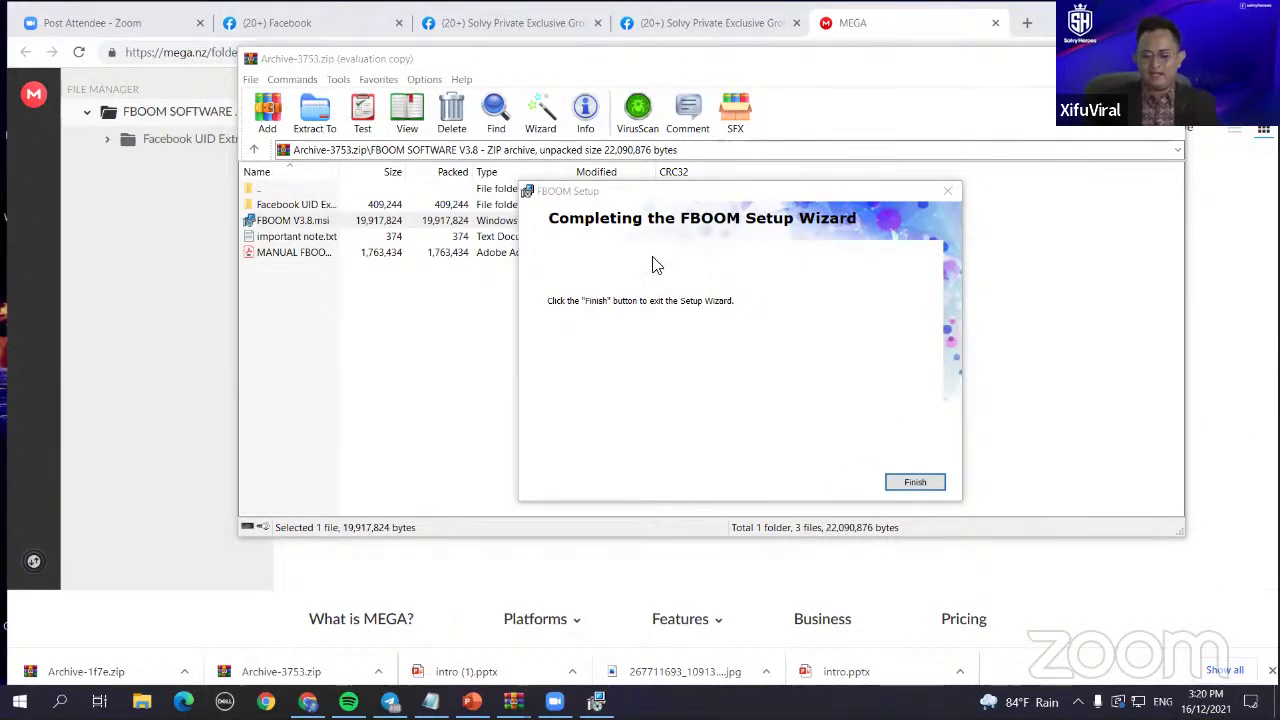
left_click(915, 482)
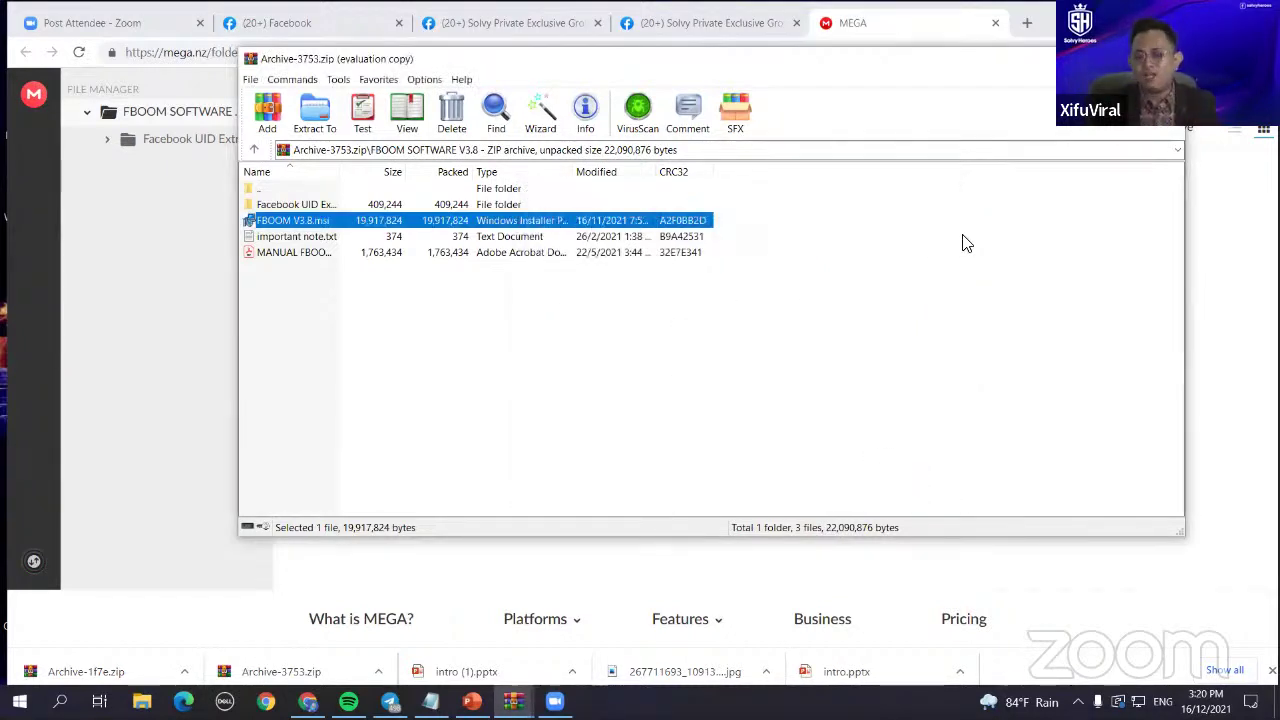
key("alt+Tab")
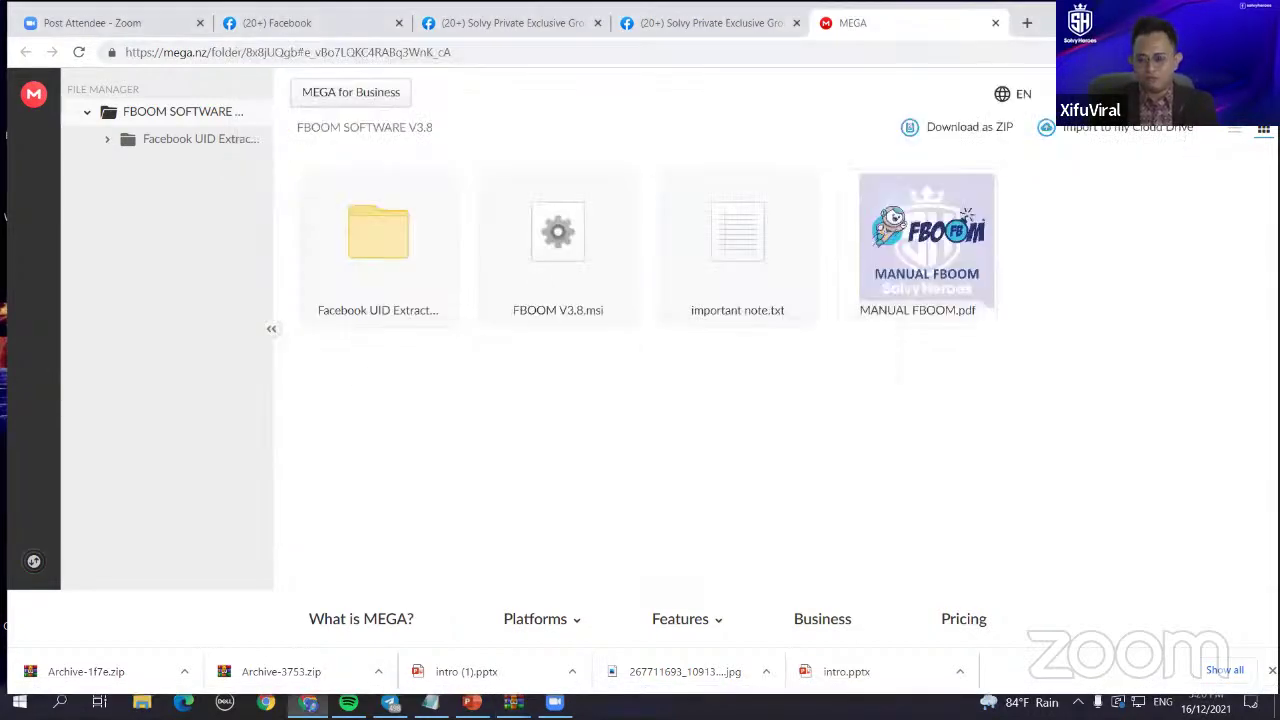
key("super+d")
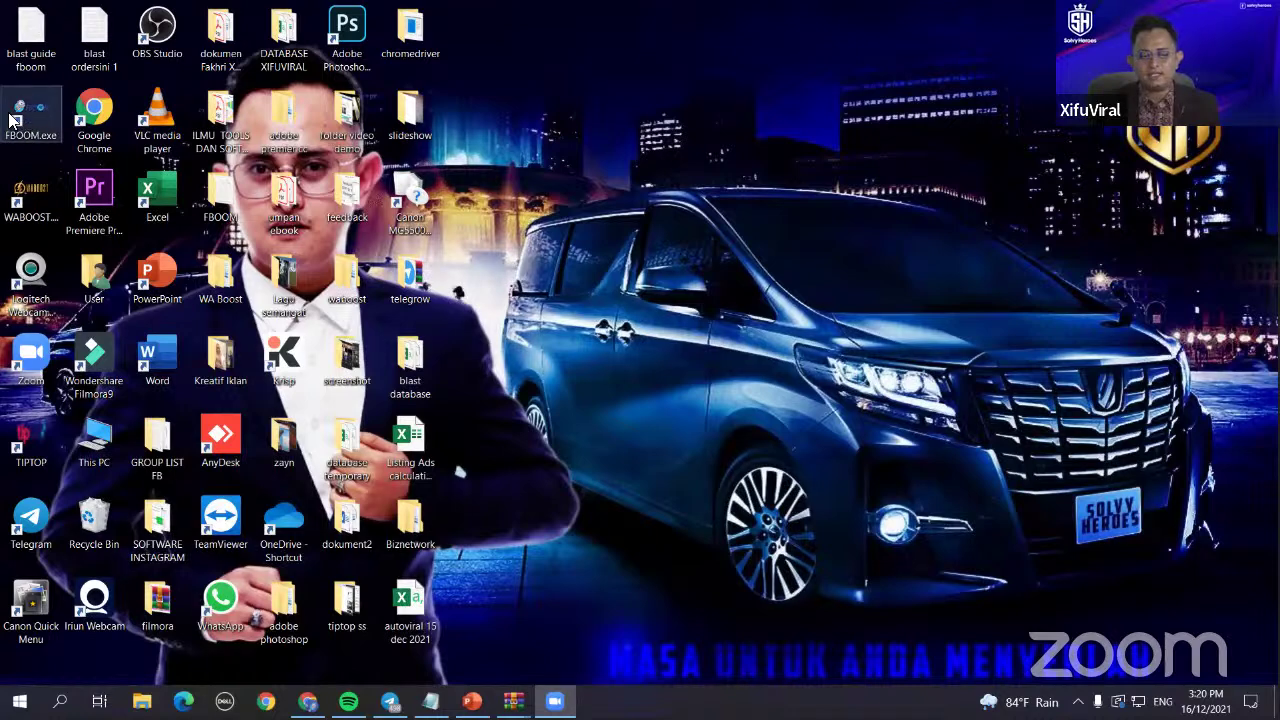
Drag the FBOOM.exe shortcut from the top-left column to beside the screenshot folder.
left_click_drag(20, 120, 330, 275)
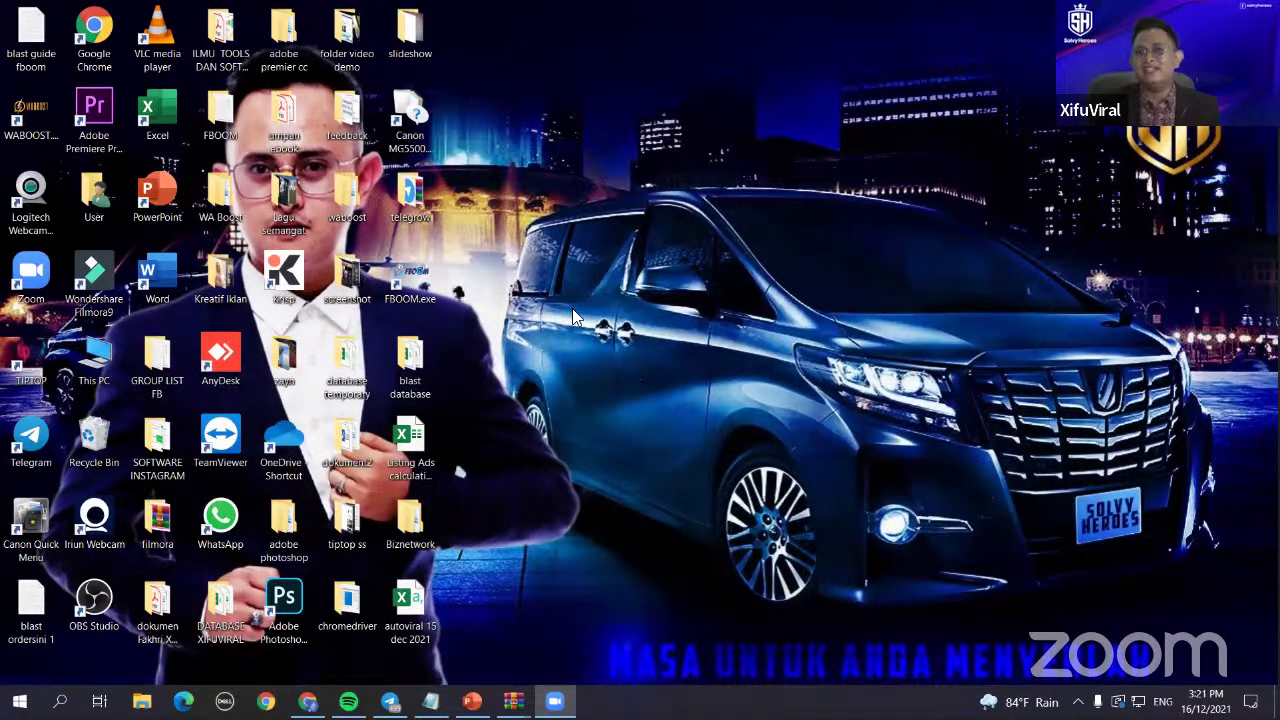
Launch FBOOM.exe, verify the saved licence key and e-mail fields, and log in.
double_click(416, 278)
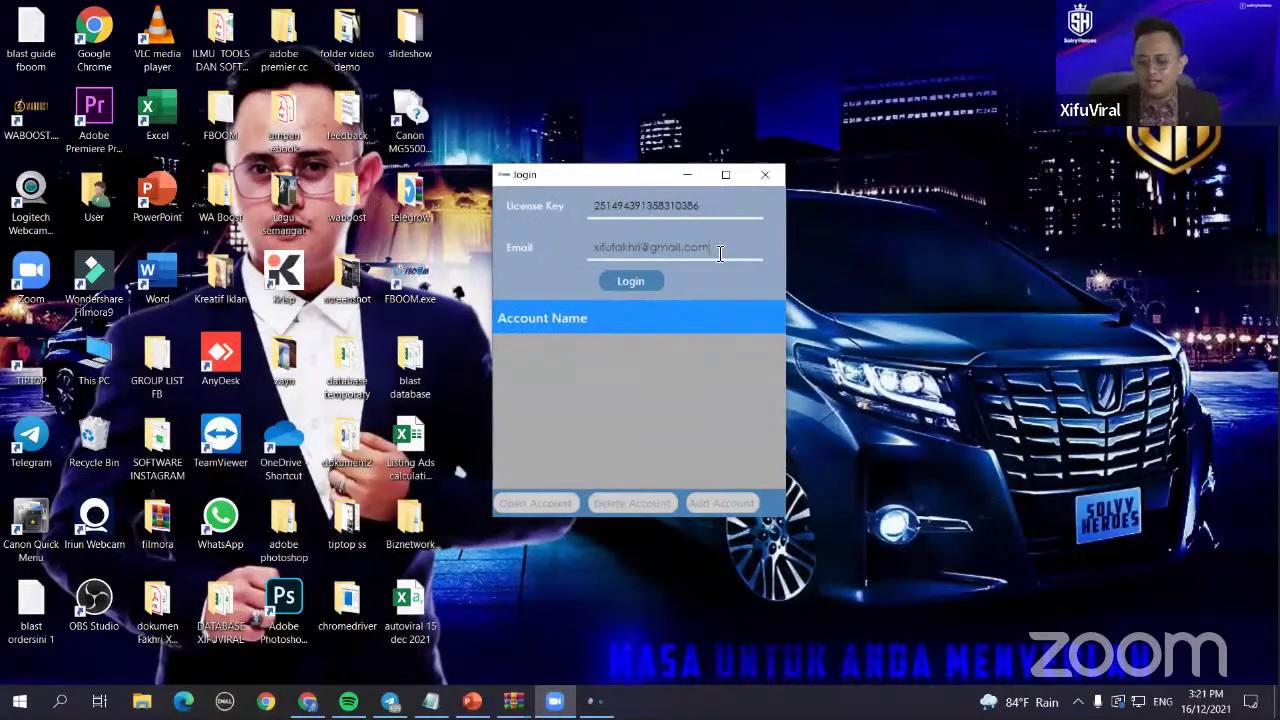
left_click(574, 249)
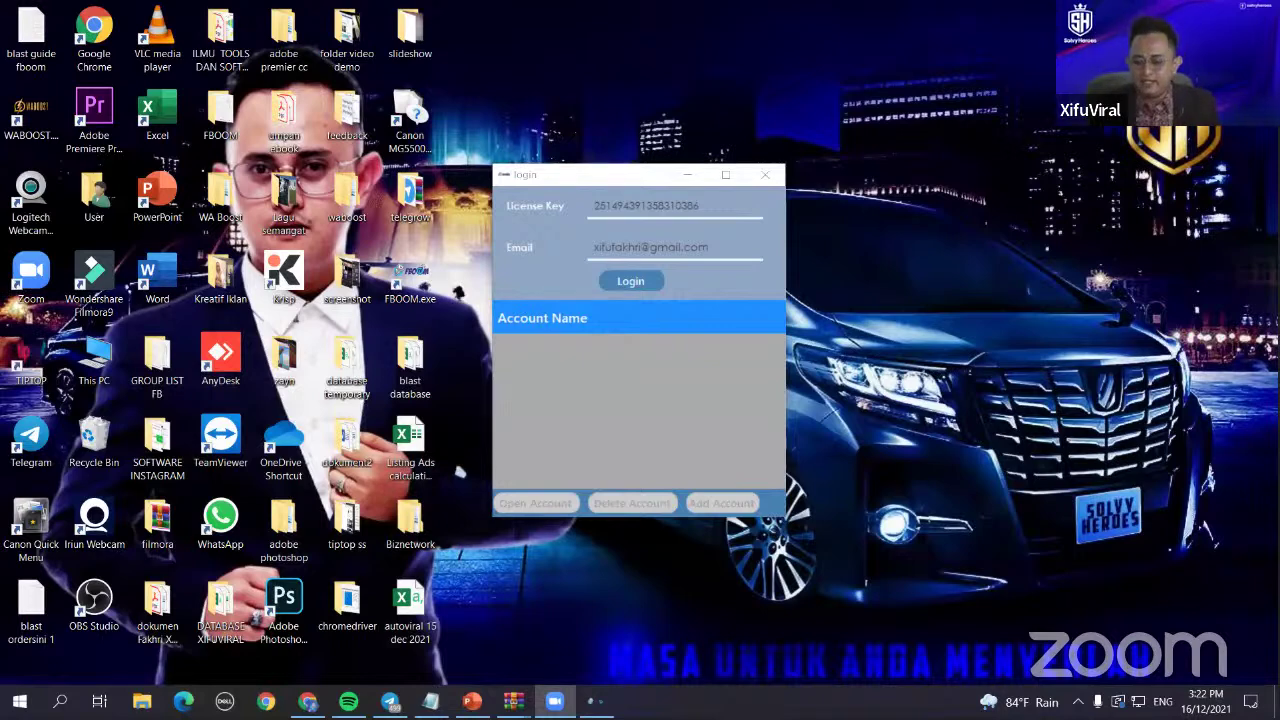
left_click(560, 208)
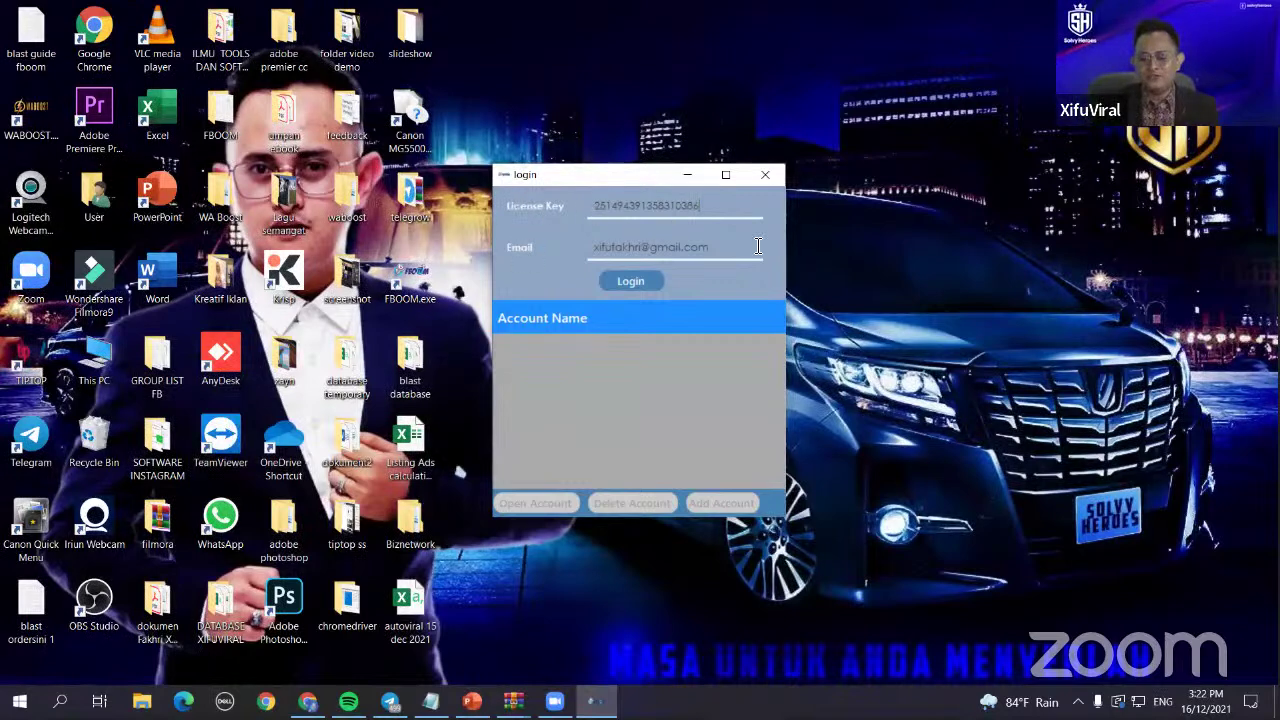
double_click(722, 247)
left_click(592, 205)
double_click(594, 205)
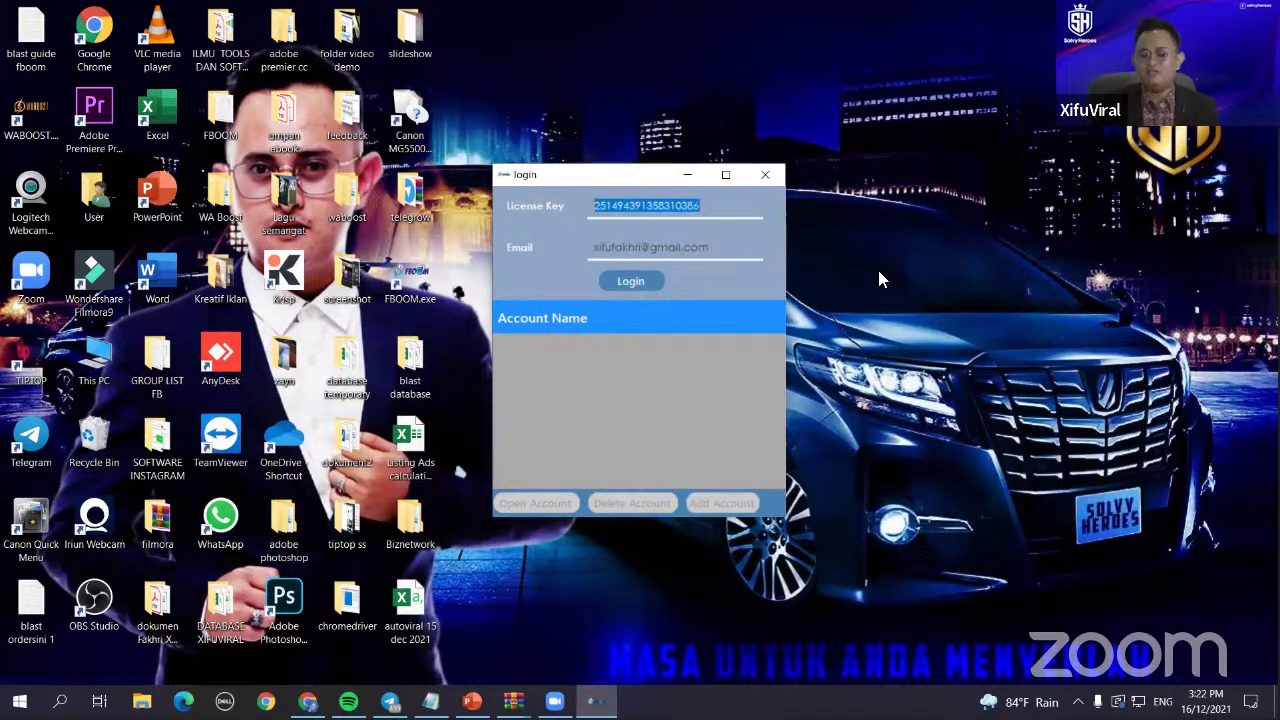
left_click(631, 283)
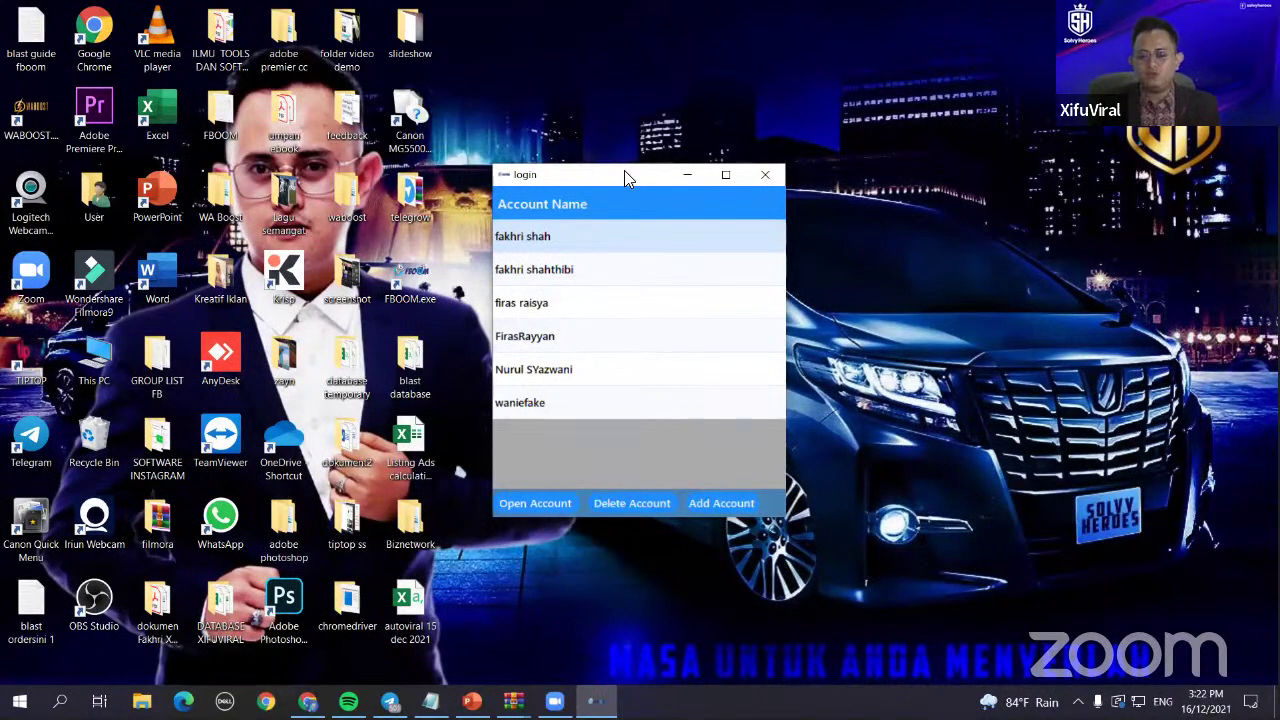
left_click_drag(624, 170, 686, 186)
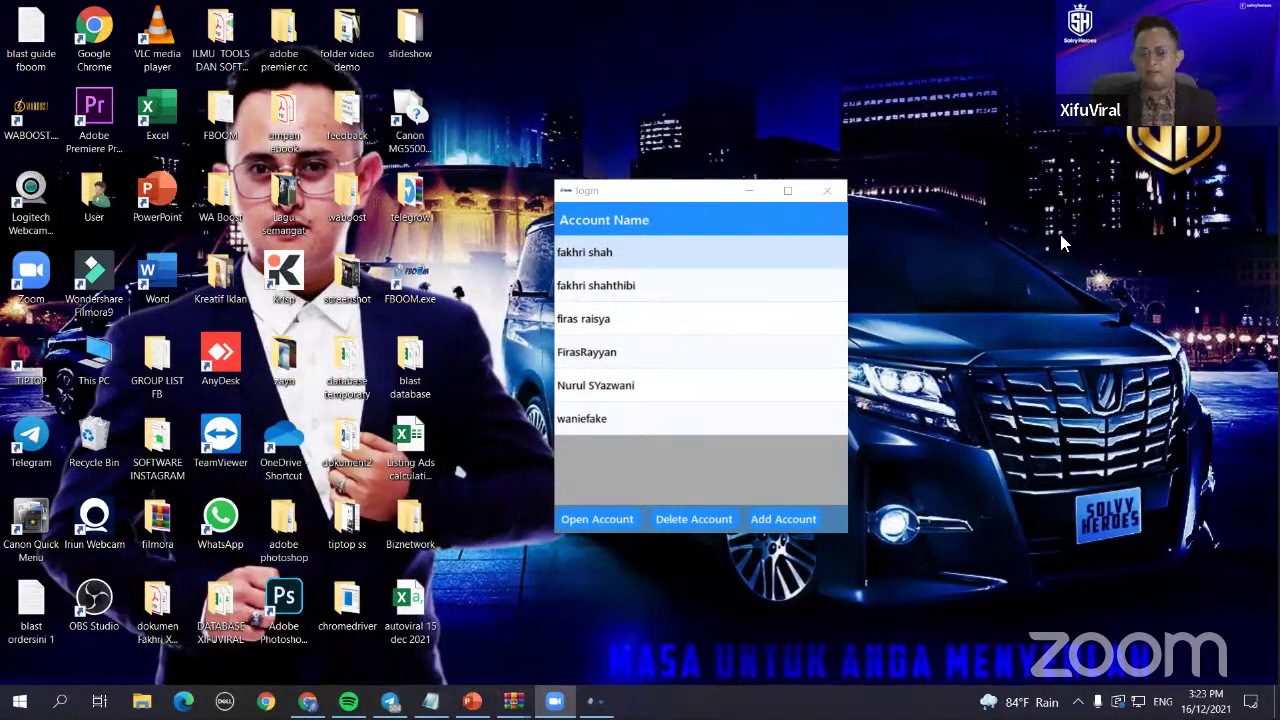
left_click_drag(677, 196, 731, 212)
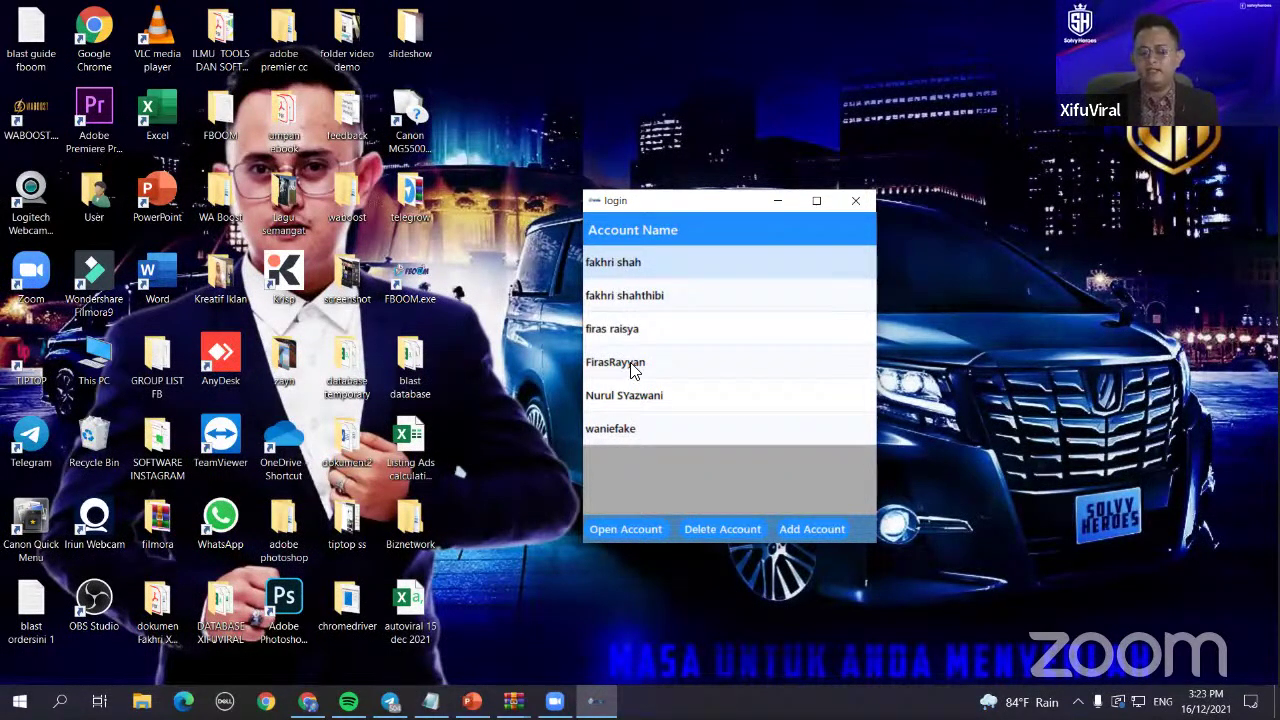
left_click(866, 10)
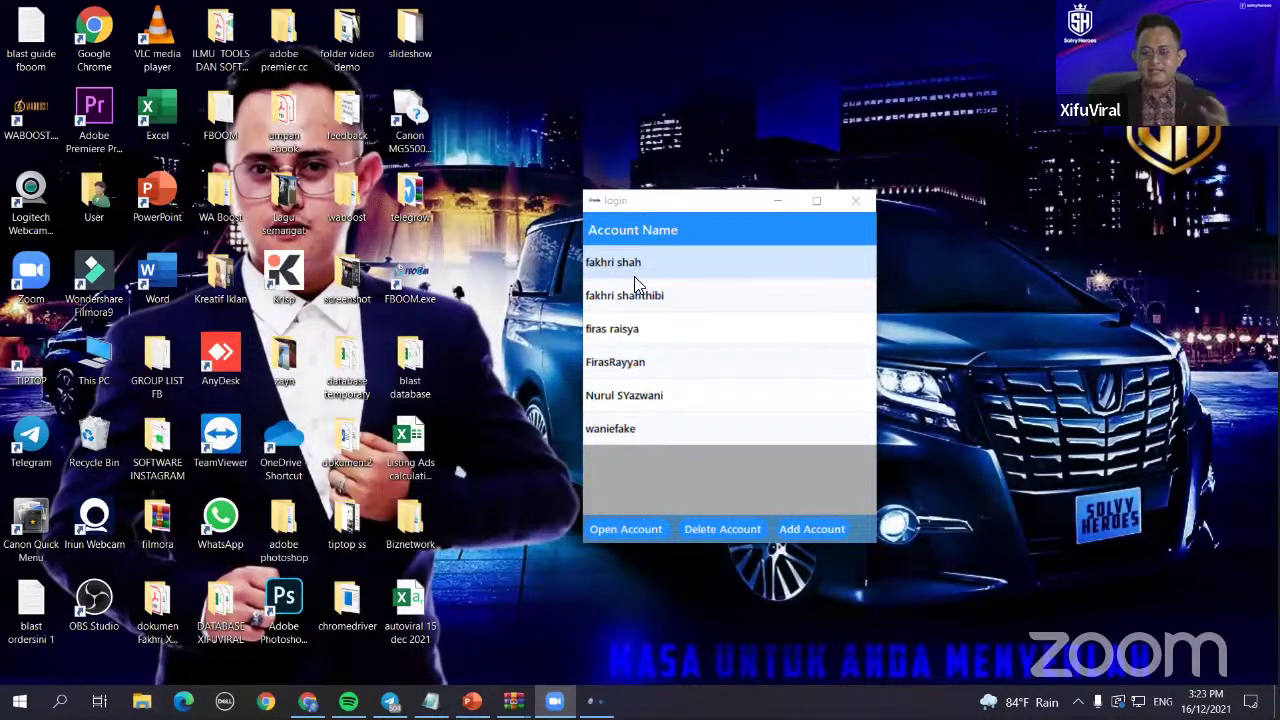
left_click(614, 414)
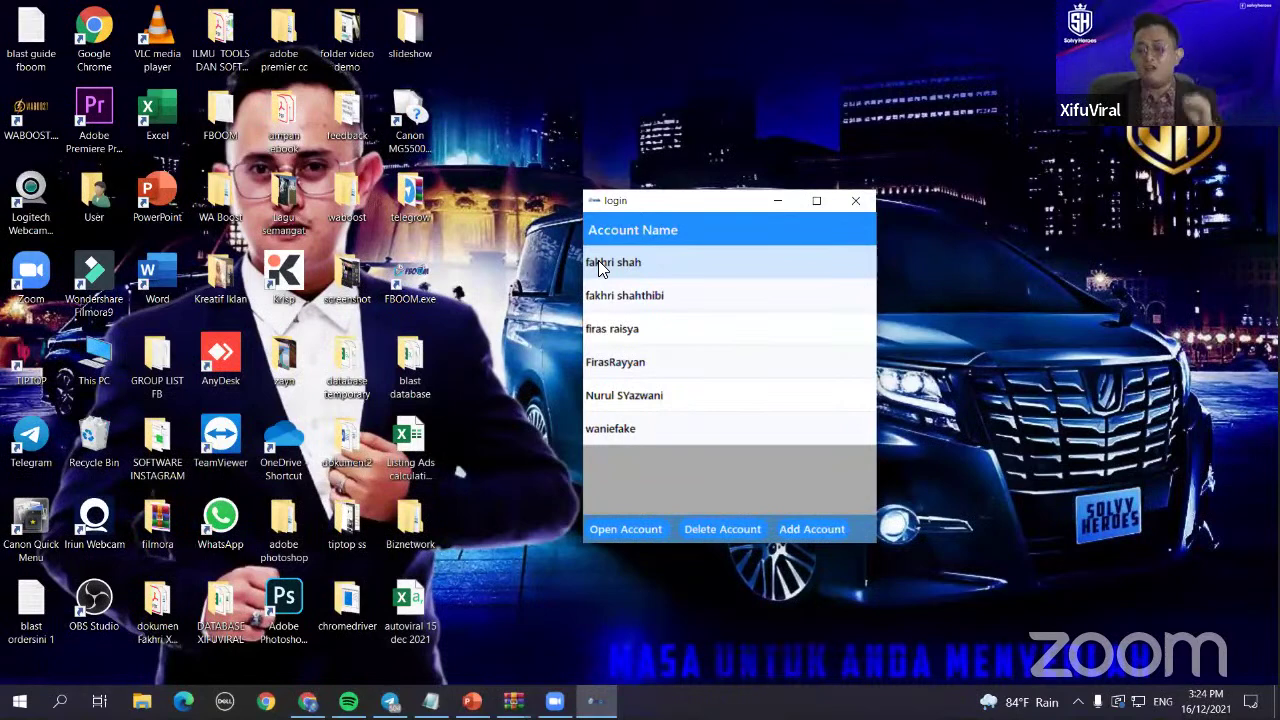
left_click(810, 97)
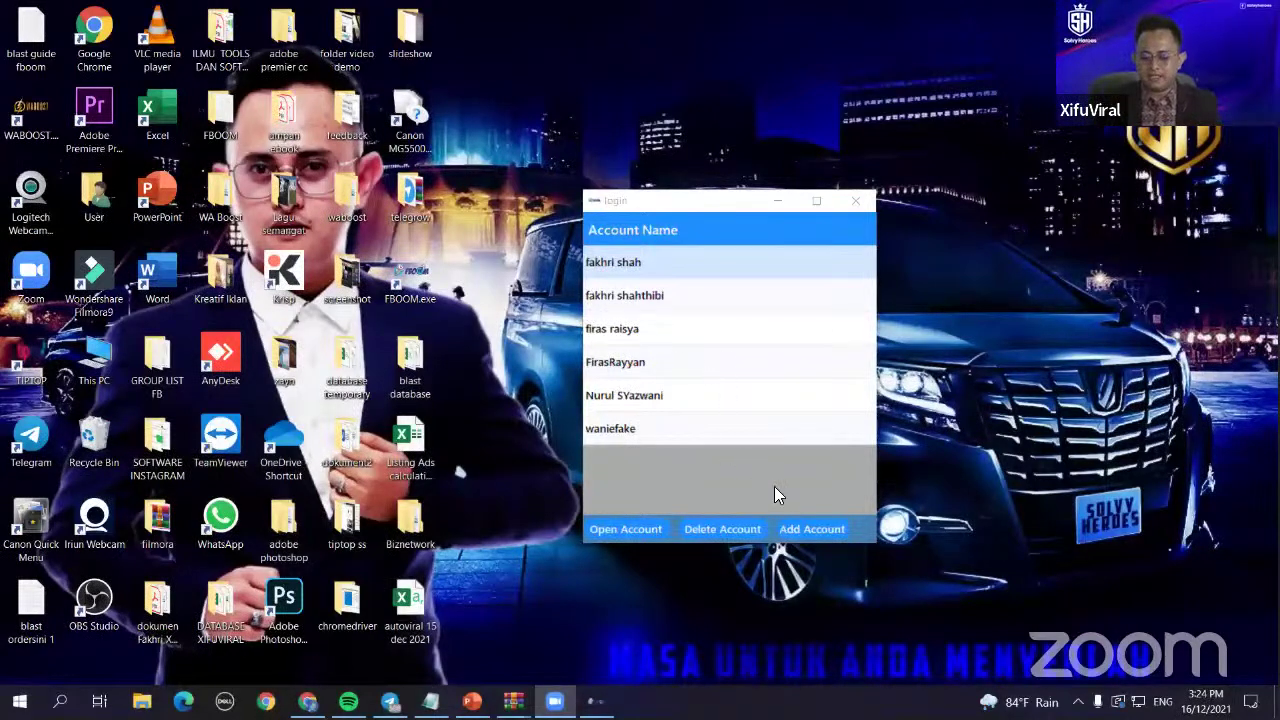
Start a new account entry and clear its name field, discarding a mistyped name.
left_click(809, 534)
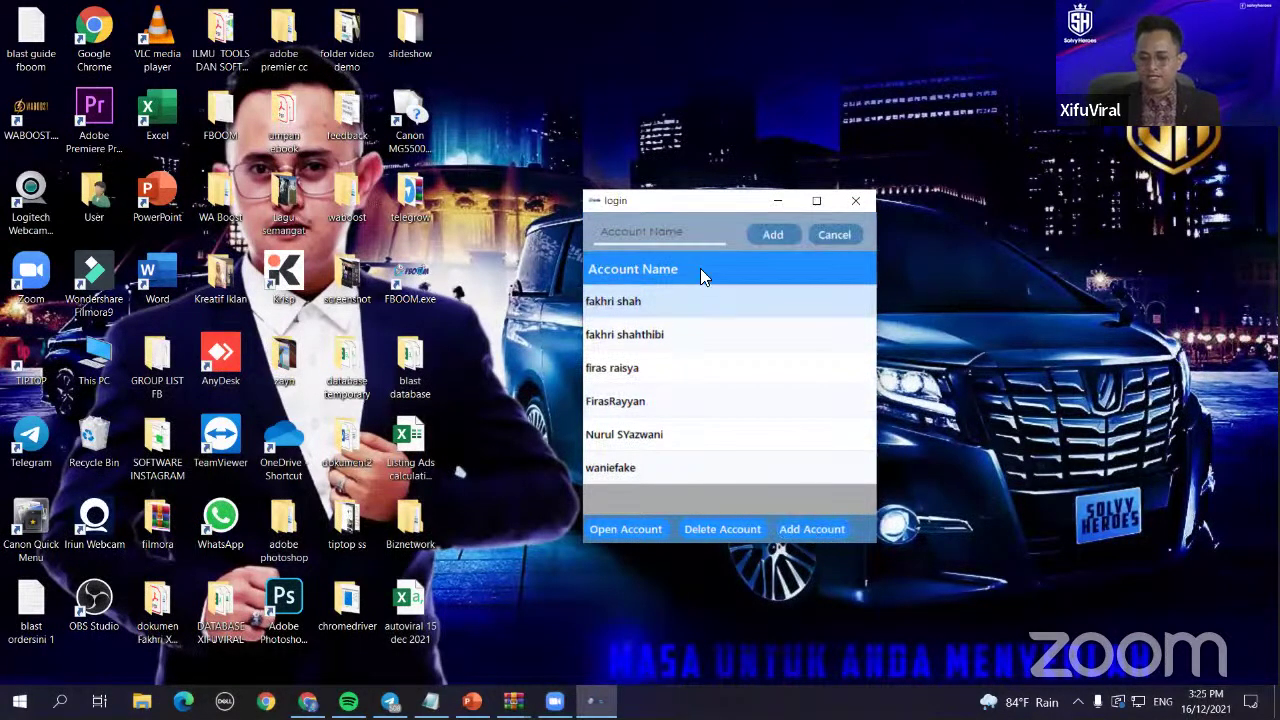
left_click_drag(692, 233, 586, 236)
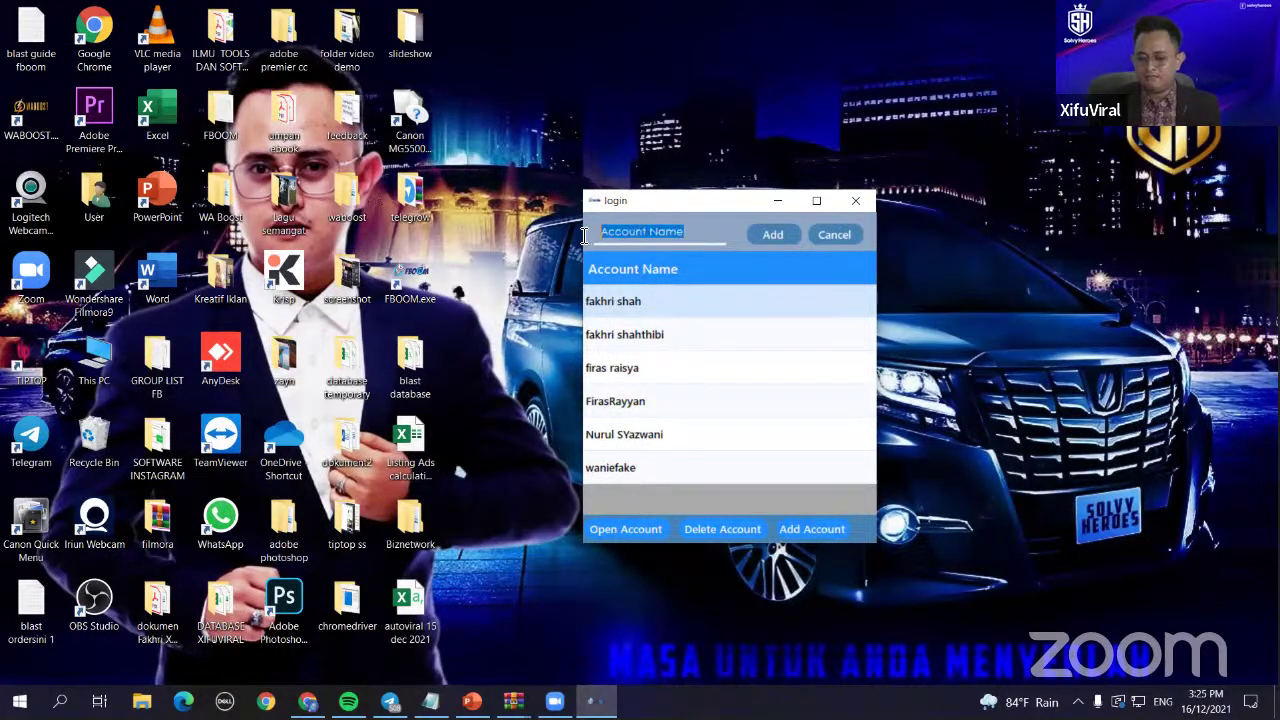
key("BackSpace")
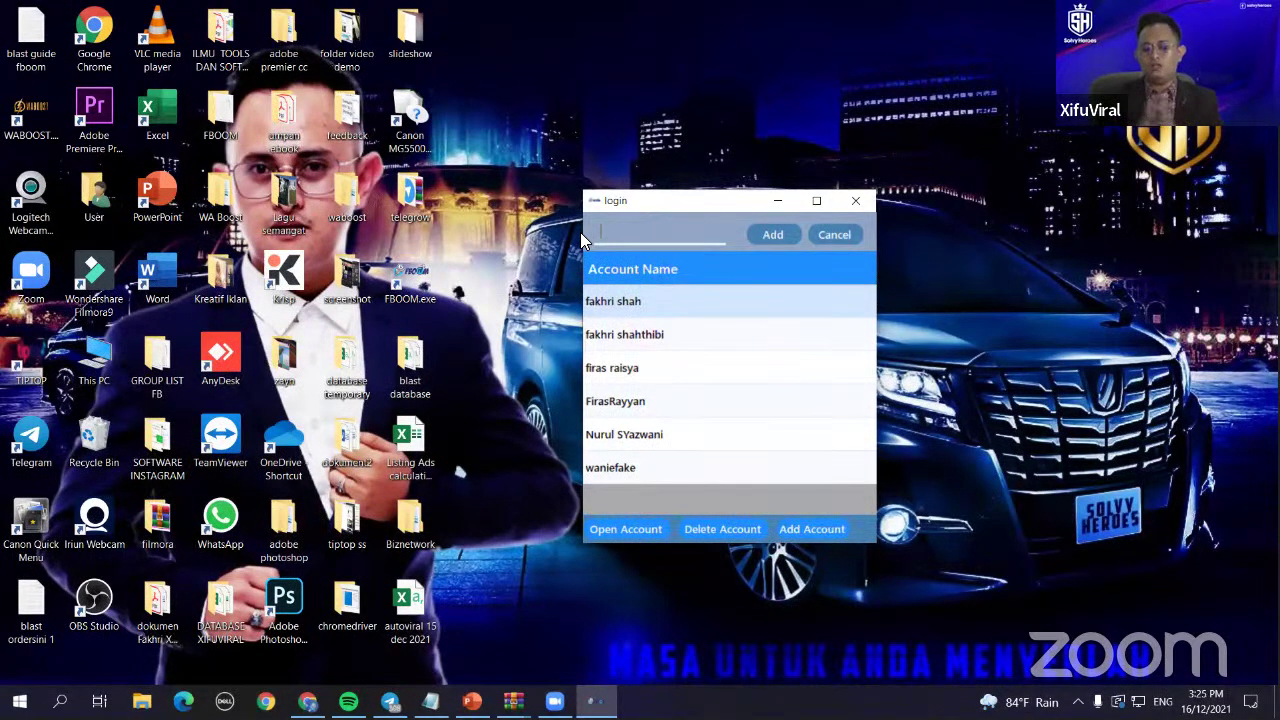
type("linco")
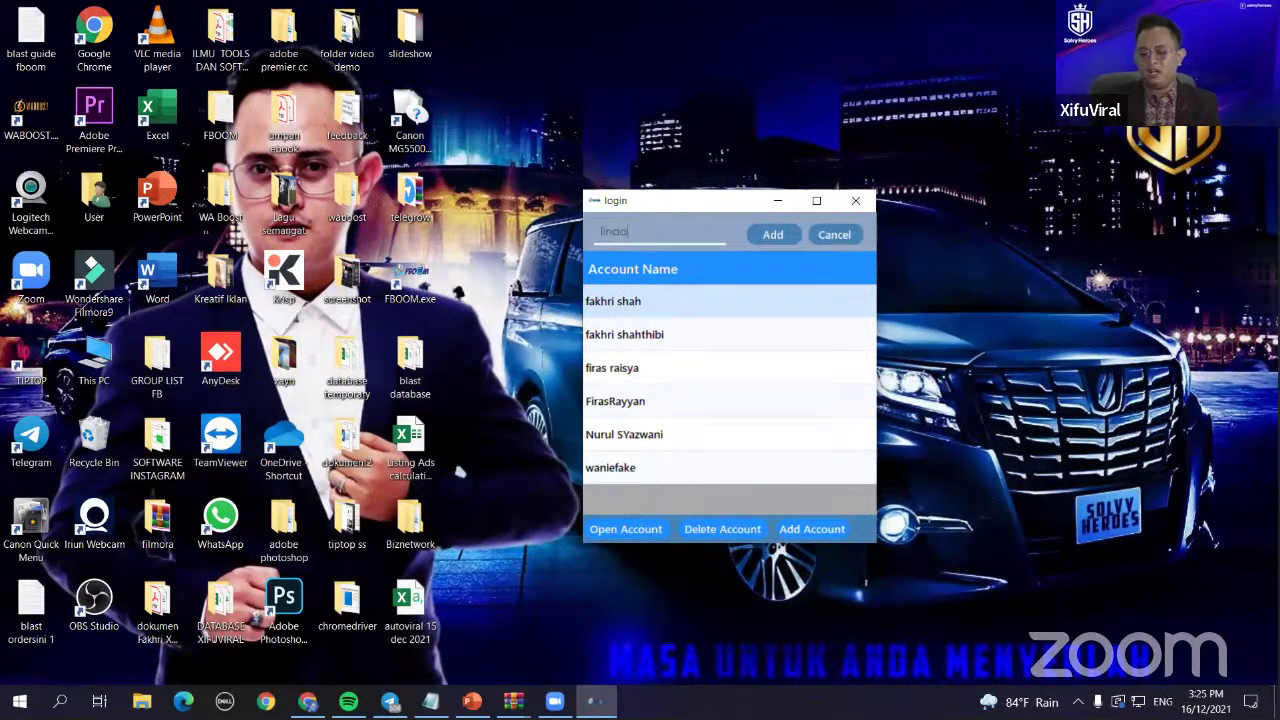
double_click(638, 232)
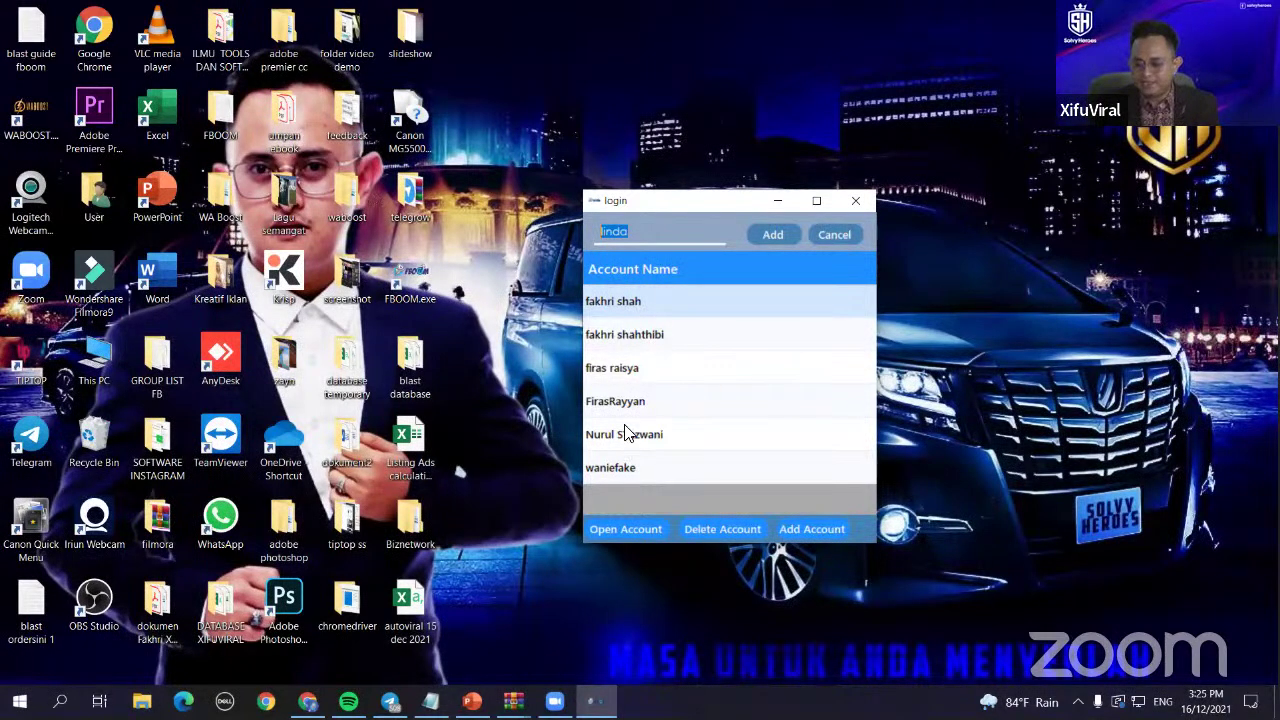
left_click(640, 233)
key("BackSpace")
key("BackSpace")
key("BackSpace")
key("BackSpace")
key("BackSpace")
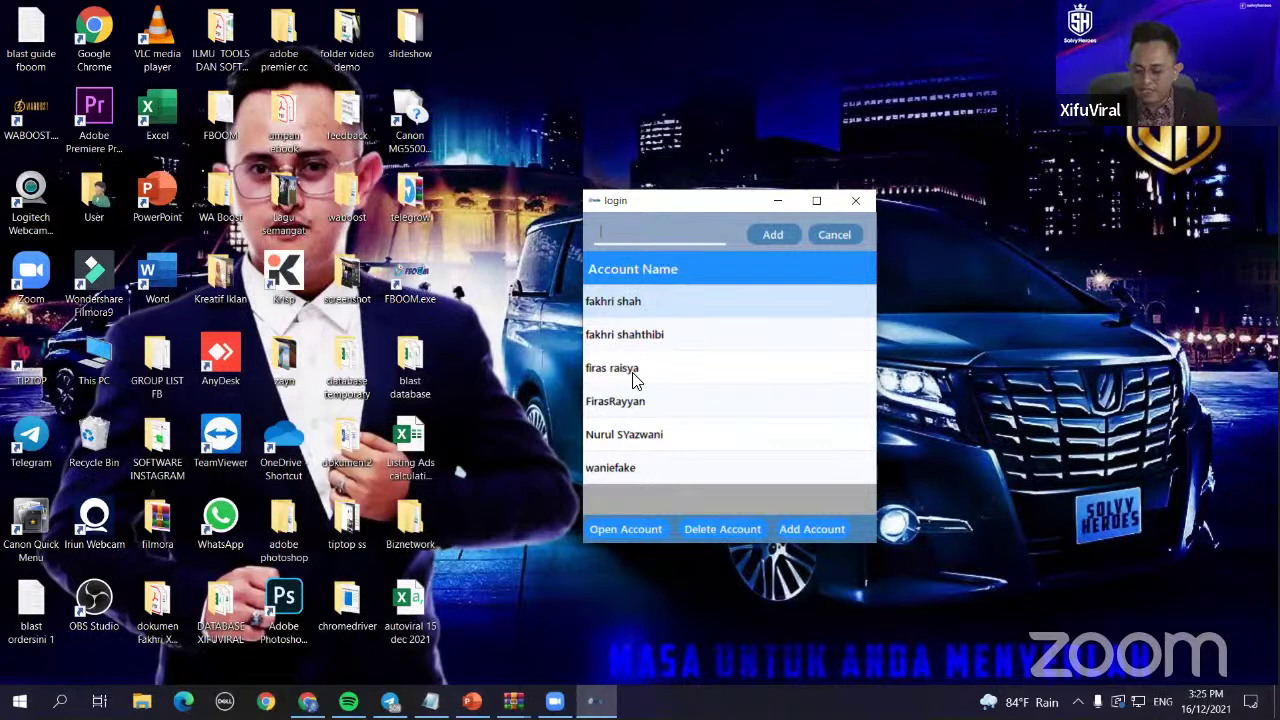
Type the new account's name into the name field and leave it uncommitted.
left_click(922, 102)
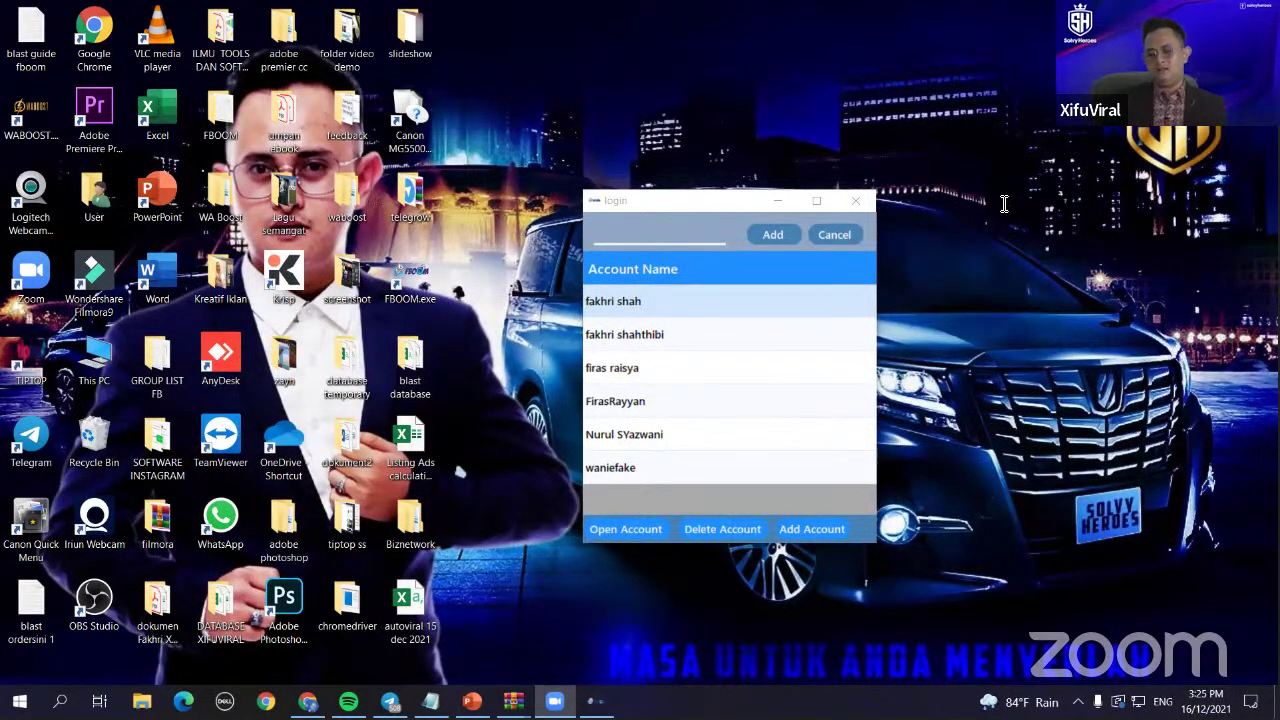
left_click(616, 222)
type("linda")
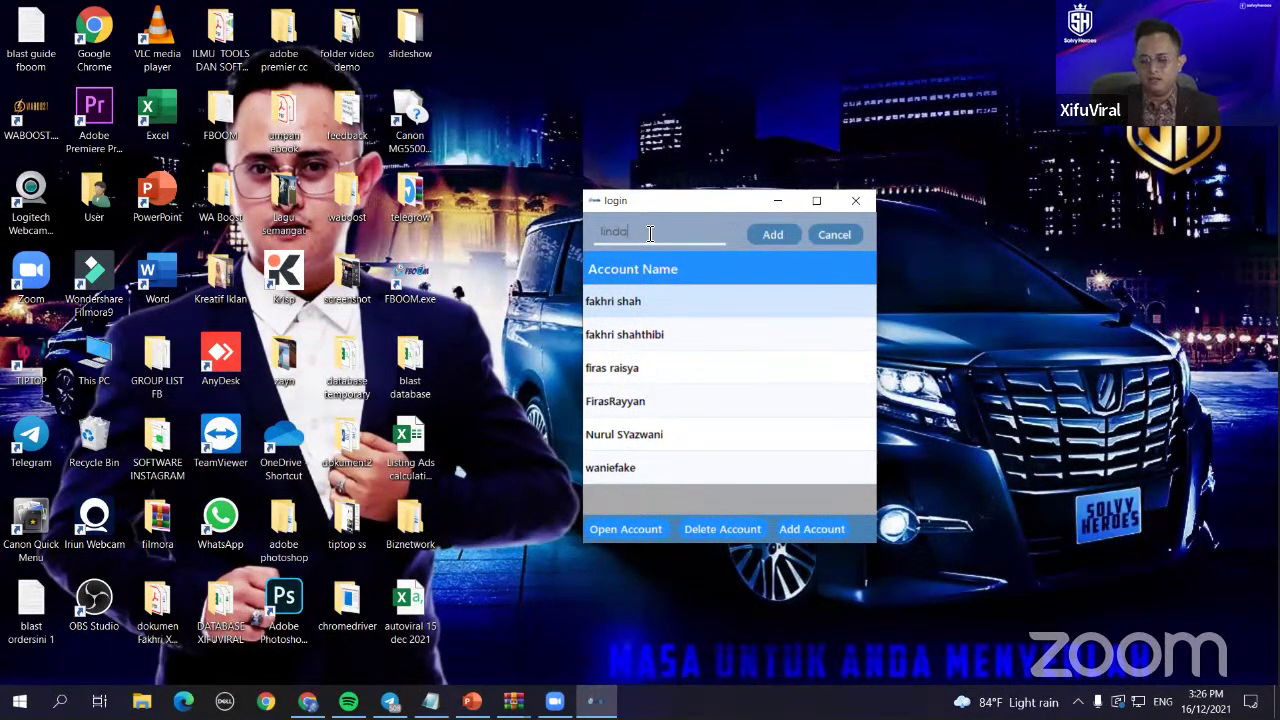
left_click(812, 529)
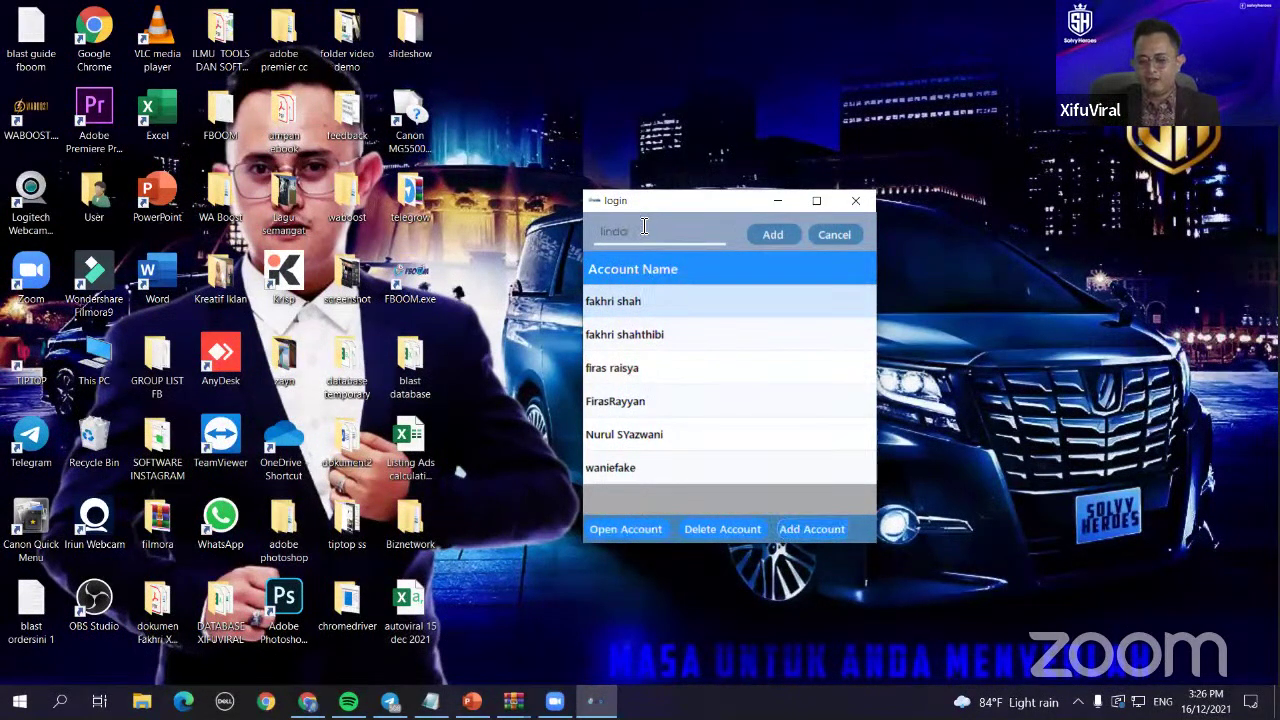
left_click_drag(645, 234, 580, 236)
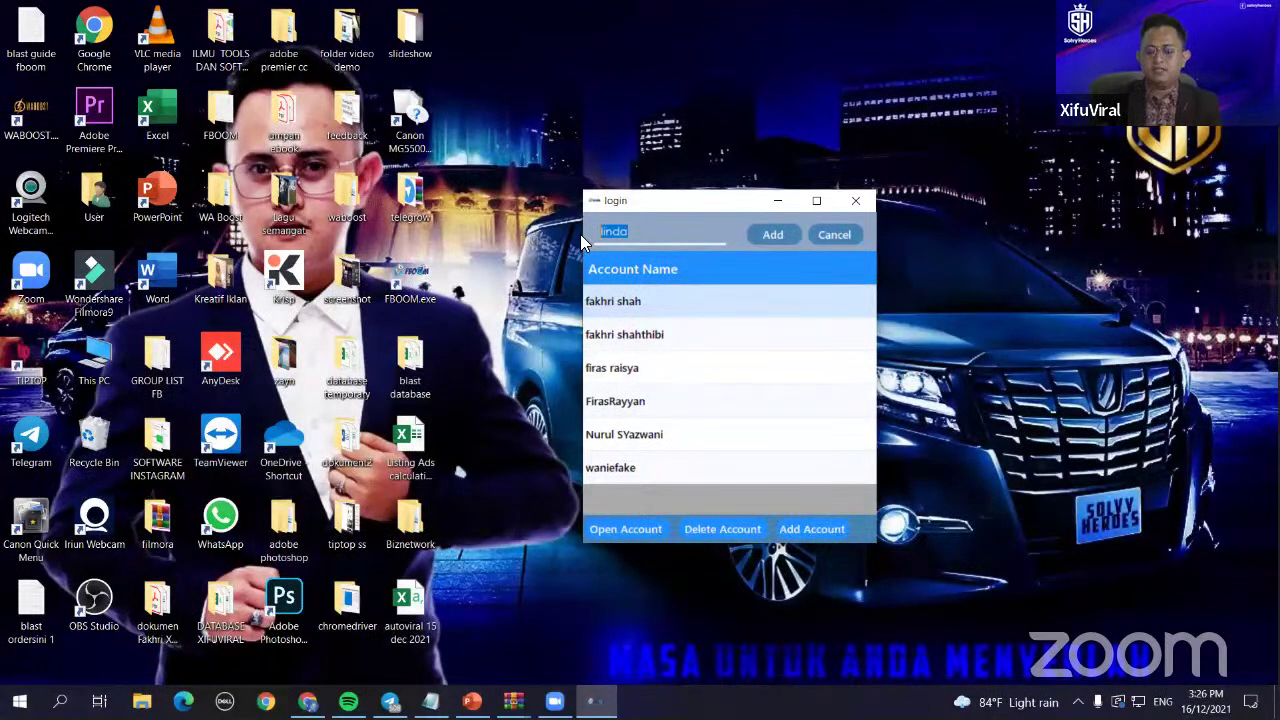
left_click(658, 230)
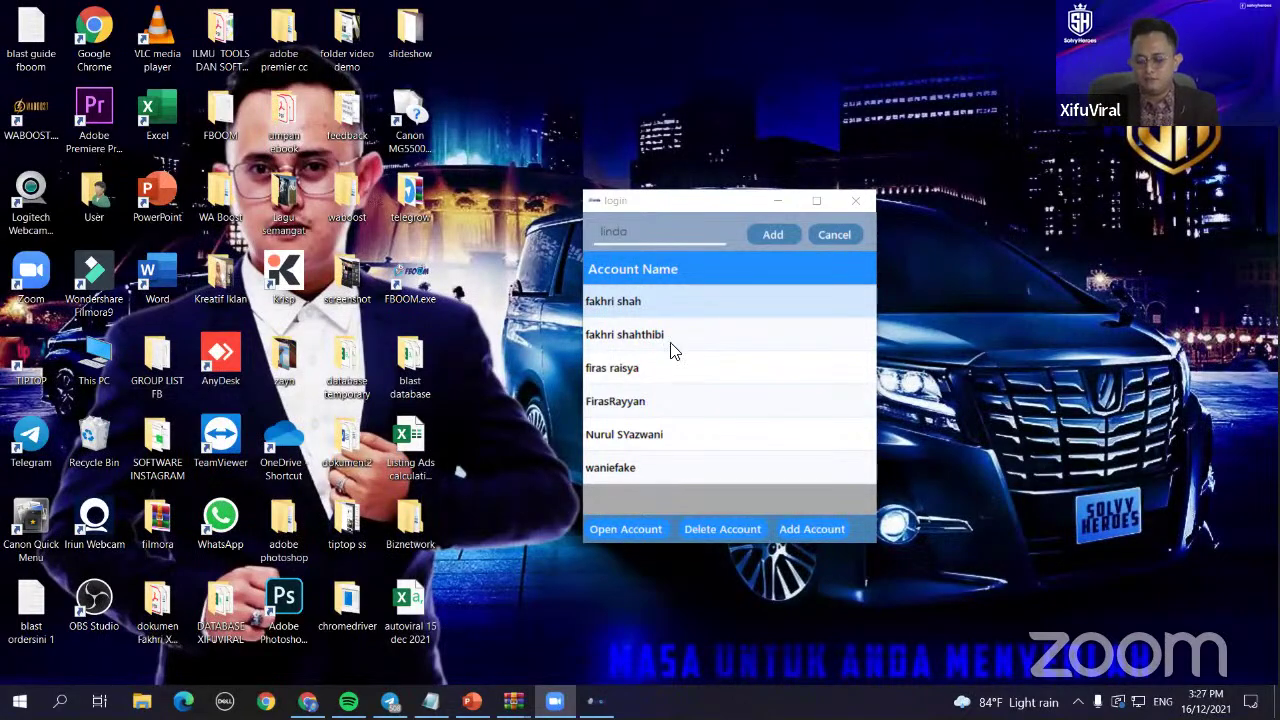
left_click(688, 236)
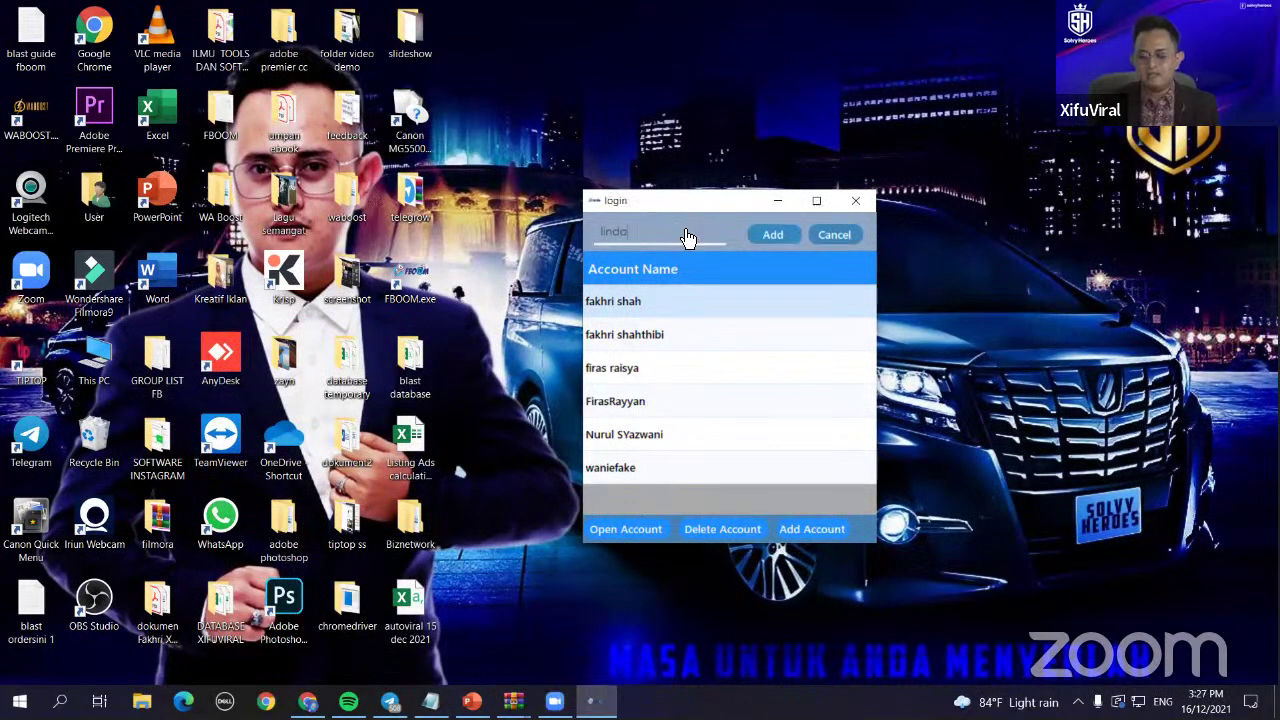
left_click(834, 234)
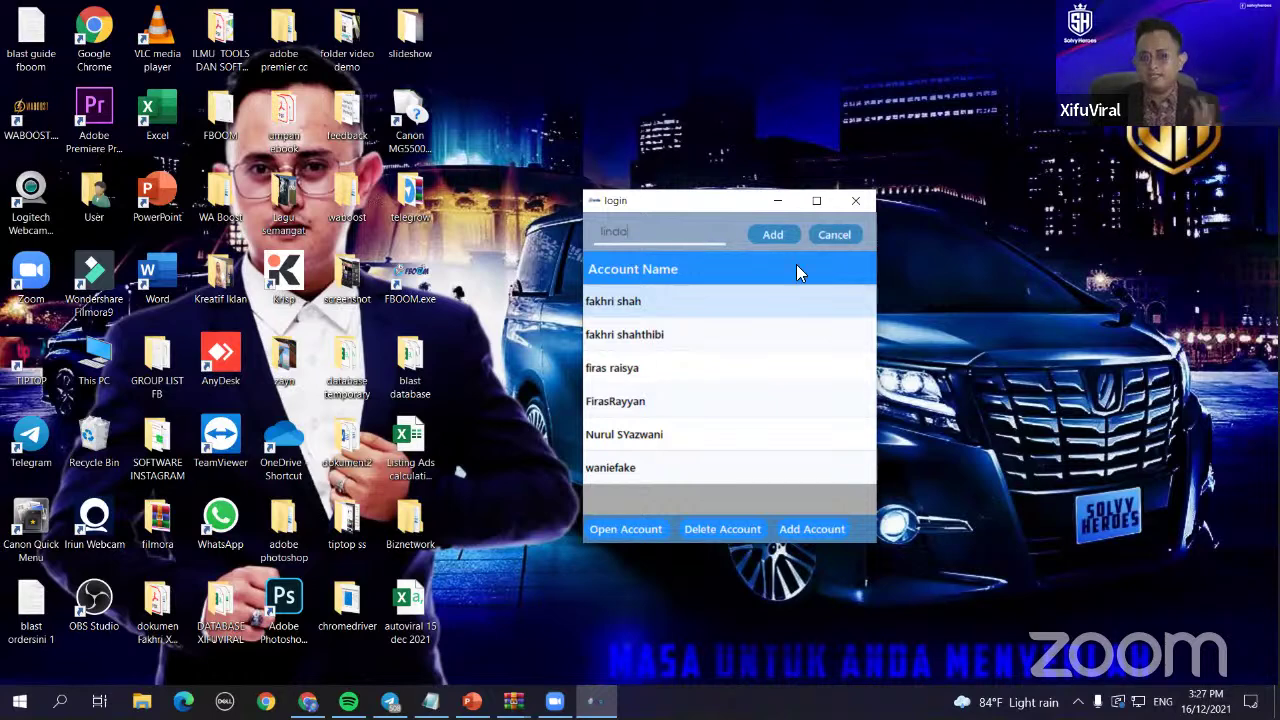
left_click(641, 233)
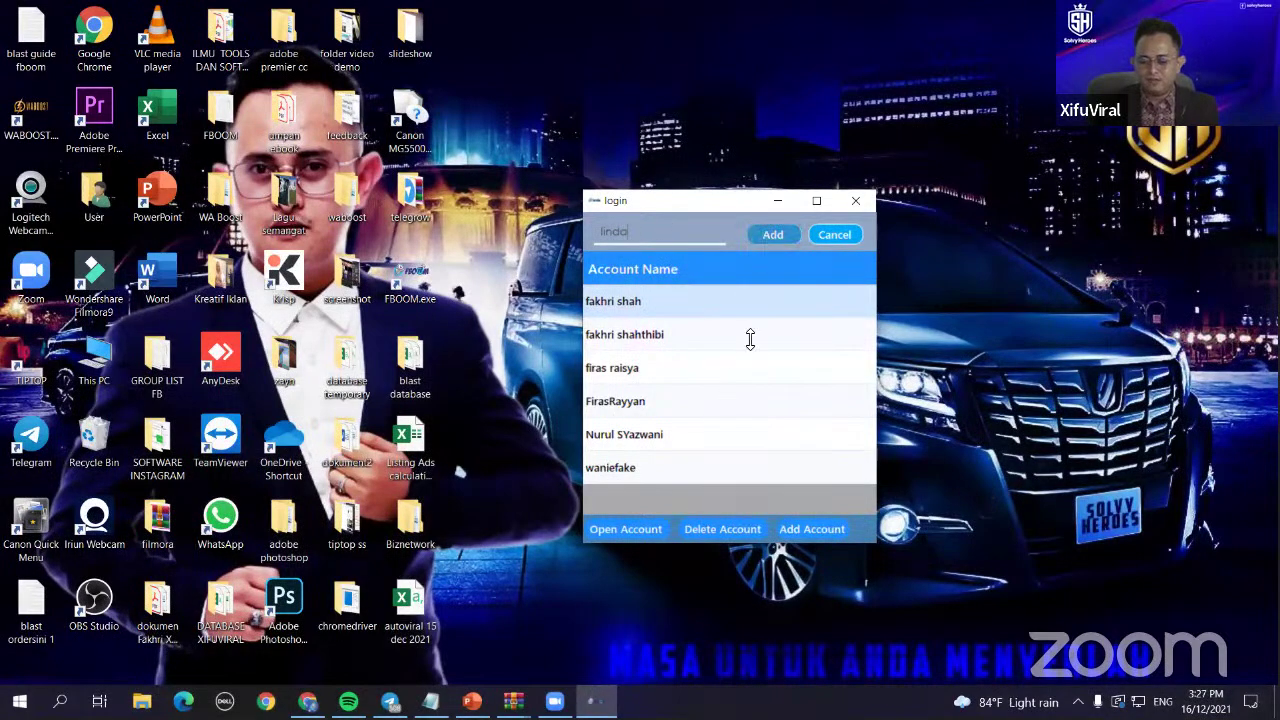
Add the new account to the list, then delete it again.
left_click(781, 241)
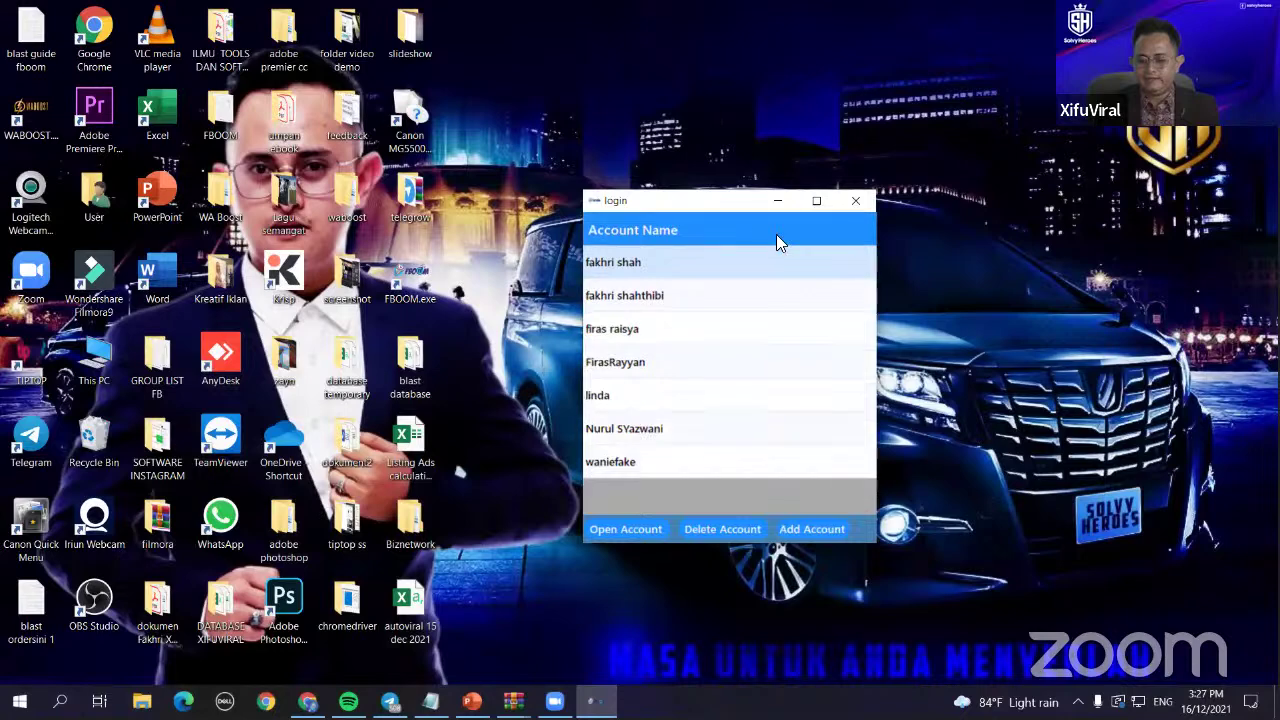
left_click(612, 398)
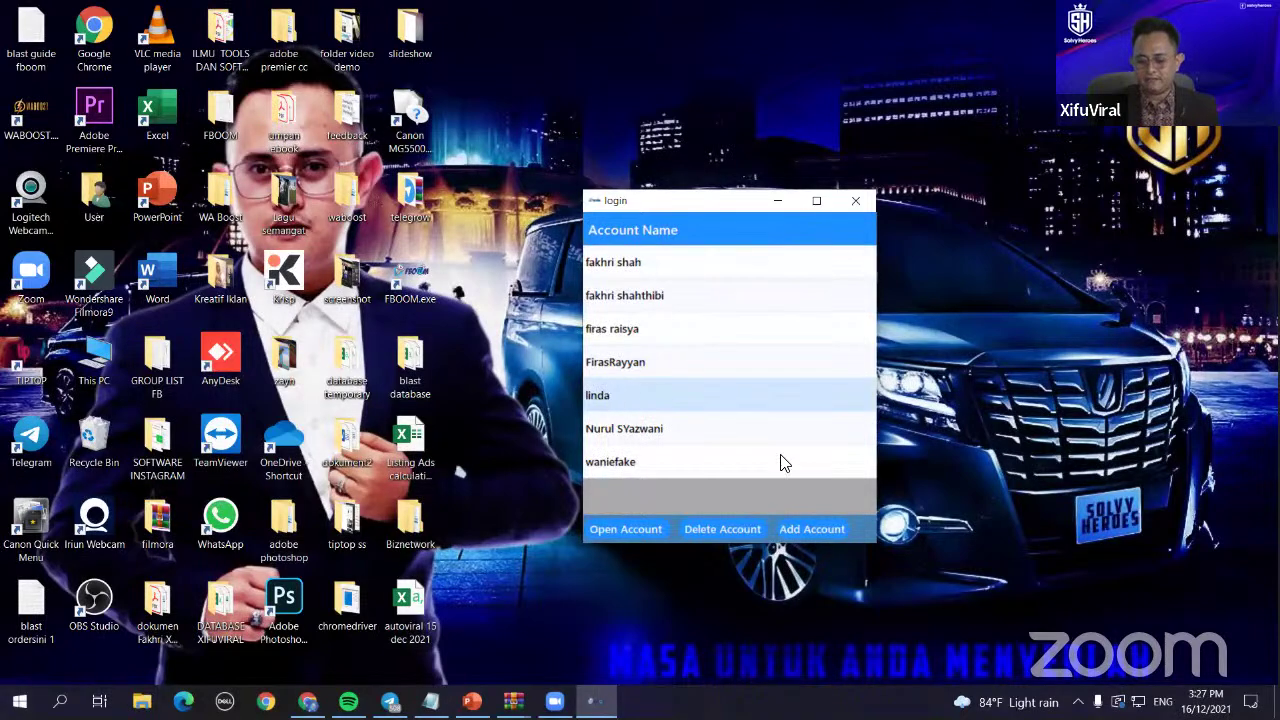
left_click(801, 531)
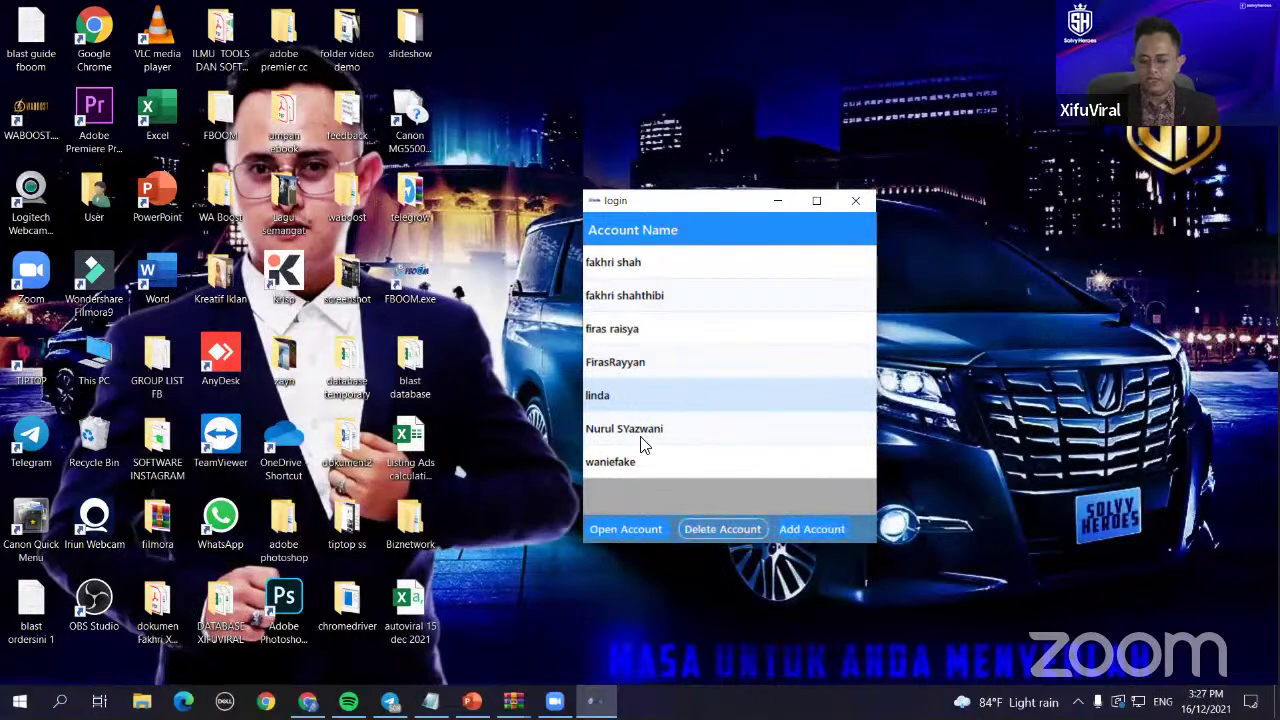
double_click(623, 400)
left_click(718, 531)
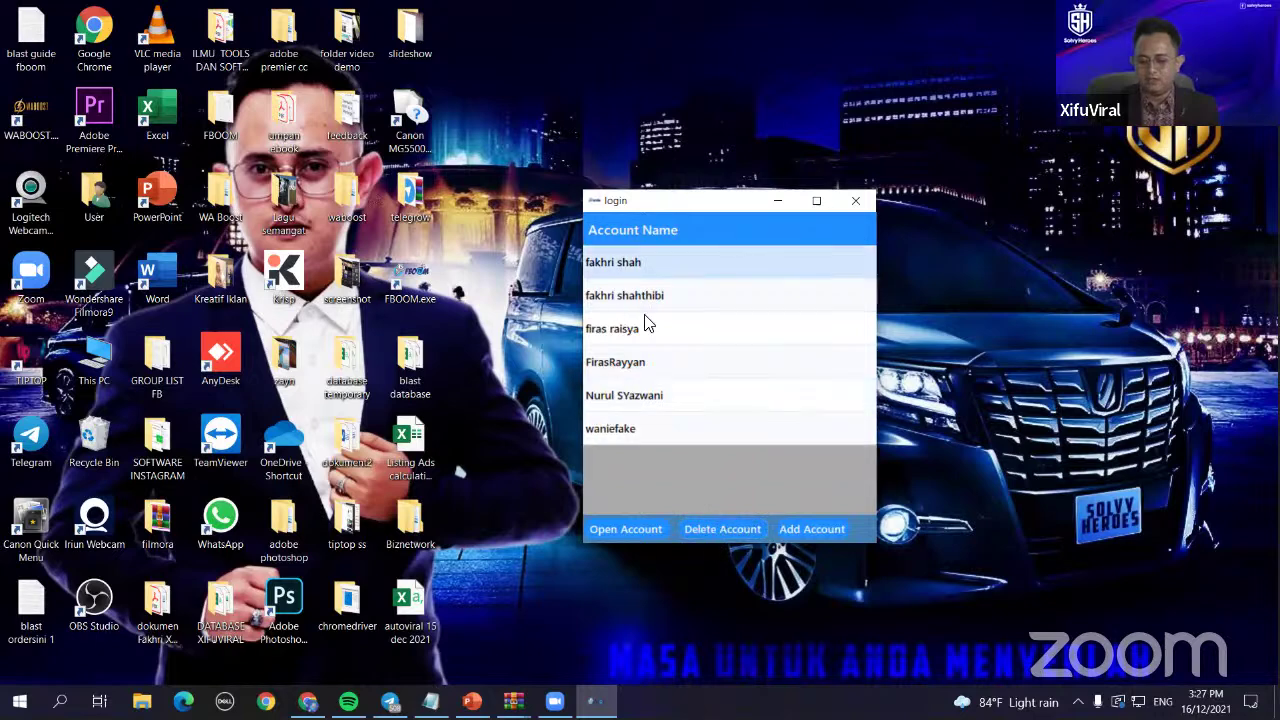
Re-add the account under the same name and open its row.
left_click(812, 530)
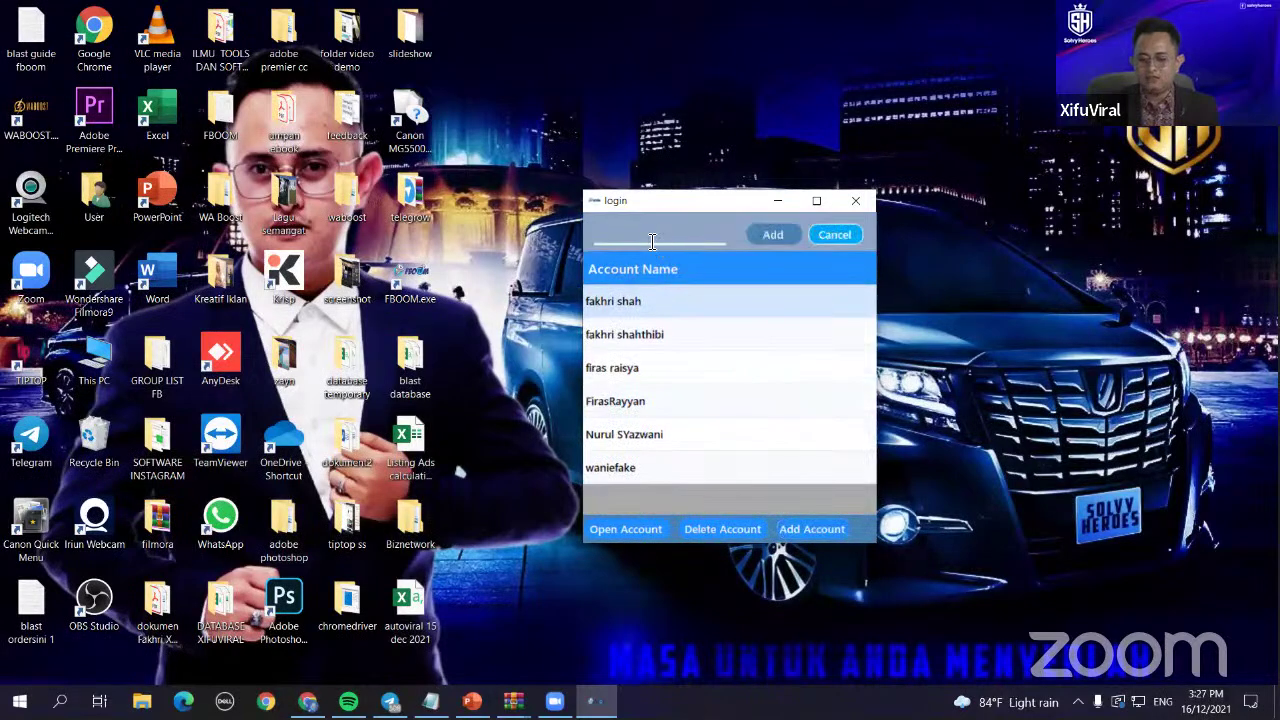
type("linda")
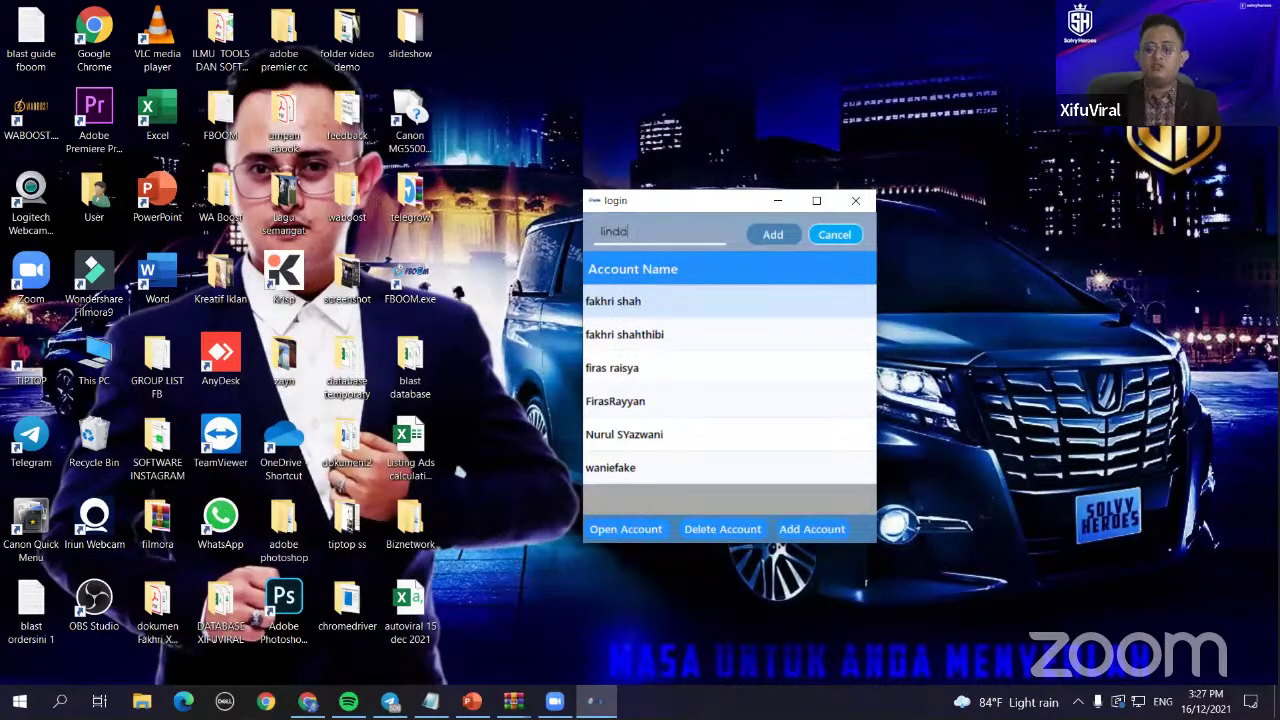
left_click(776, 238)
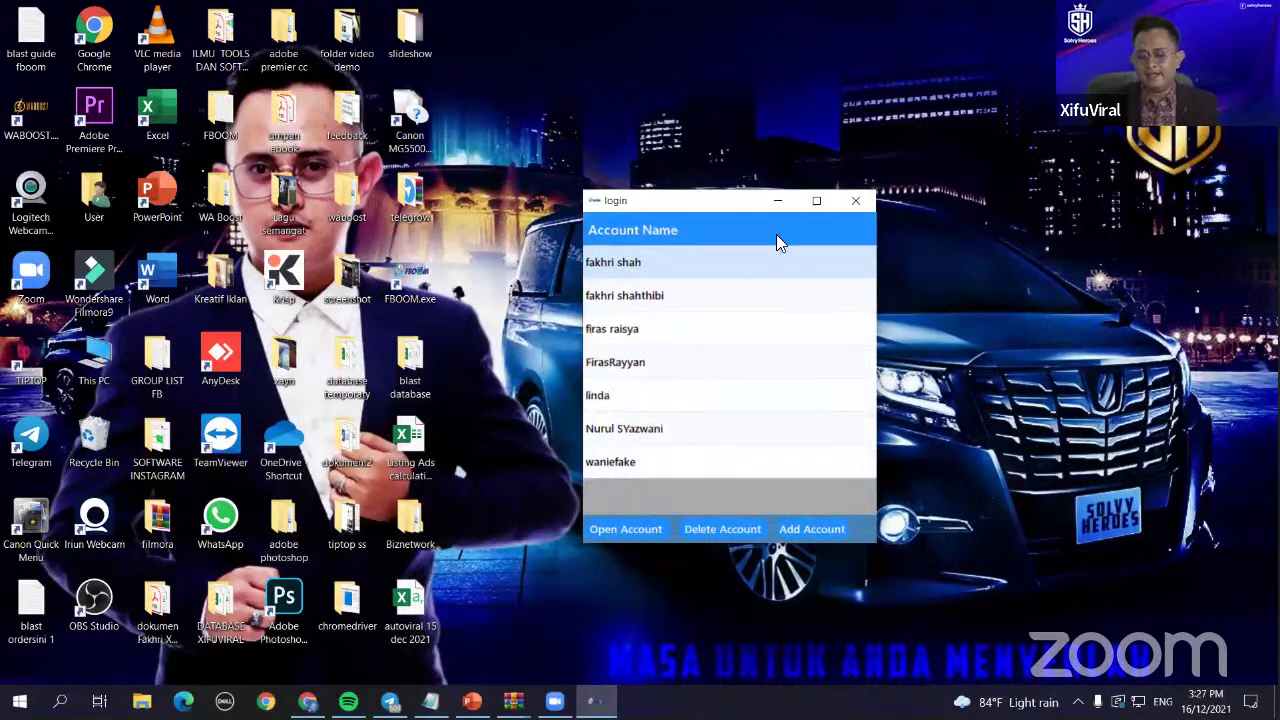
left_click(623, 398)
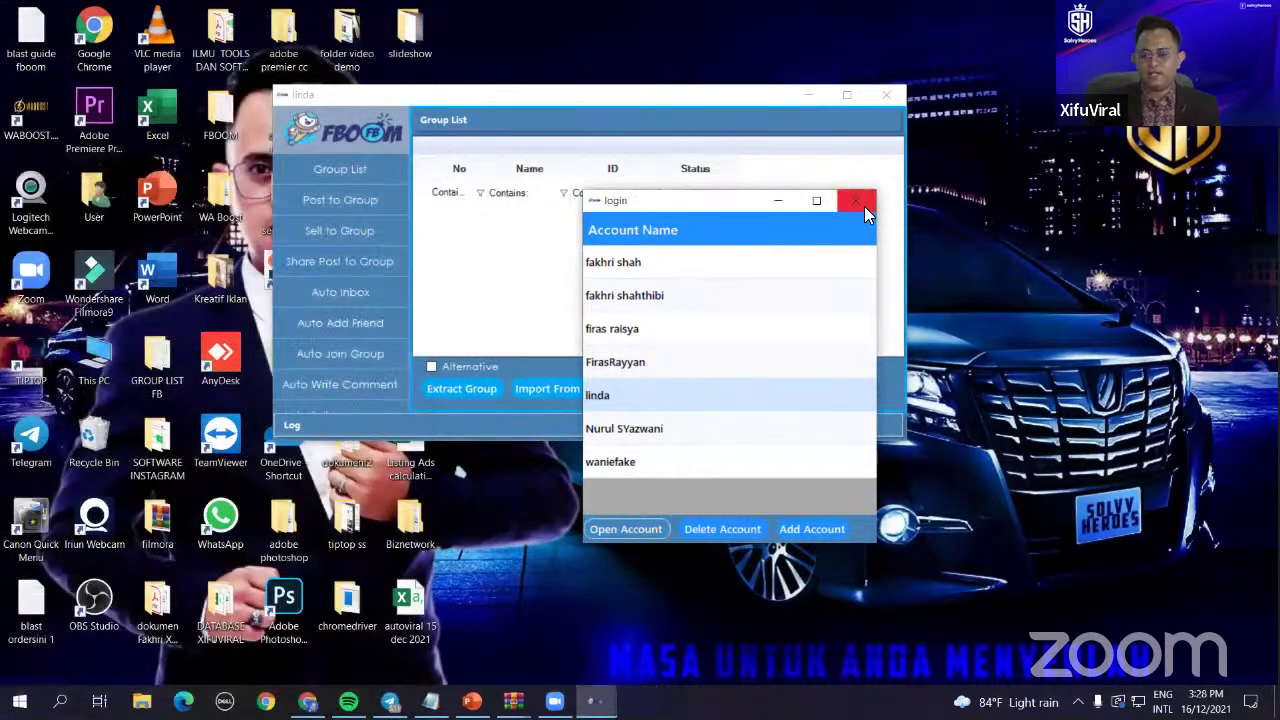
Close the open FBOOM windows and refresh the desktop.
left_click(864, 206)
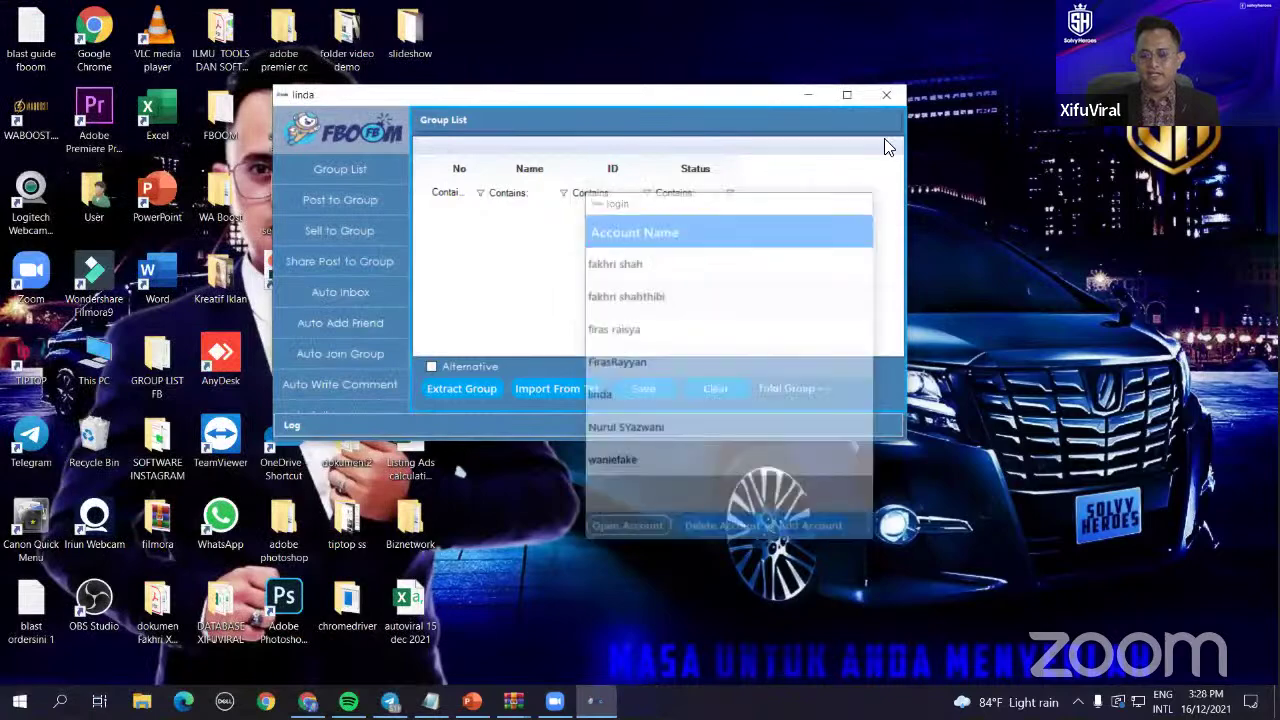
right_click(714, 230)
left_click(760, 282)
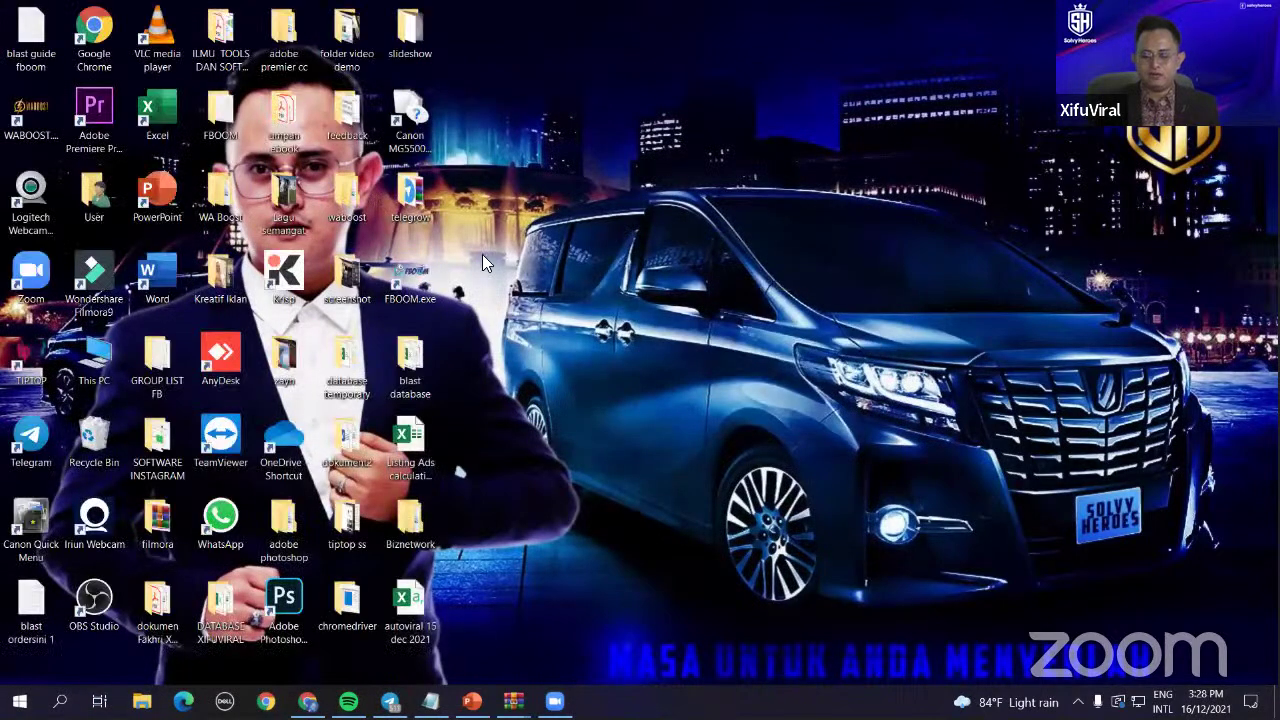
Relaunch FBOOM, log in with the licence key and e-mail, and delete the linda account.
double_click(412, 278)
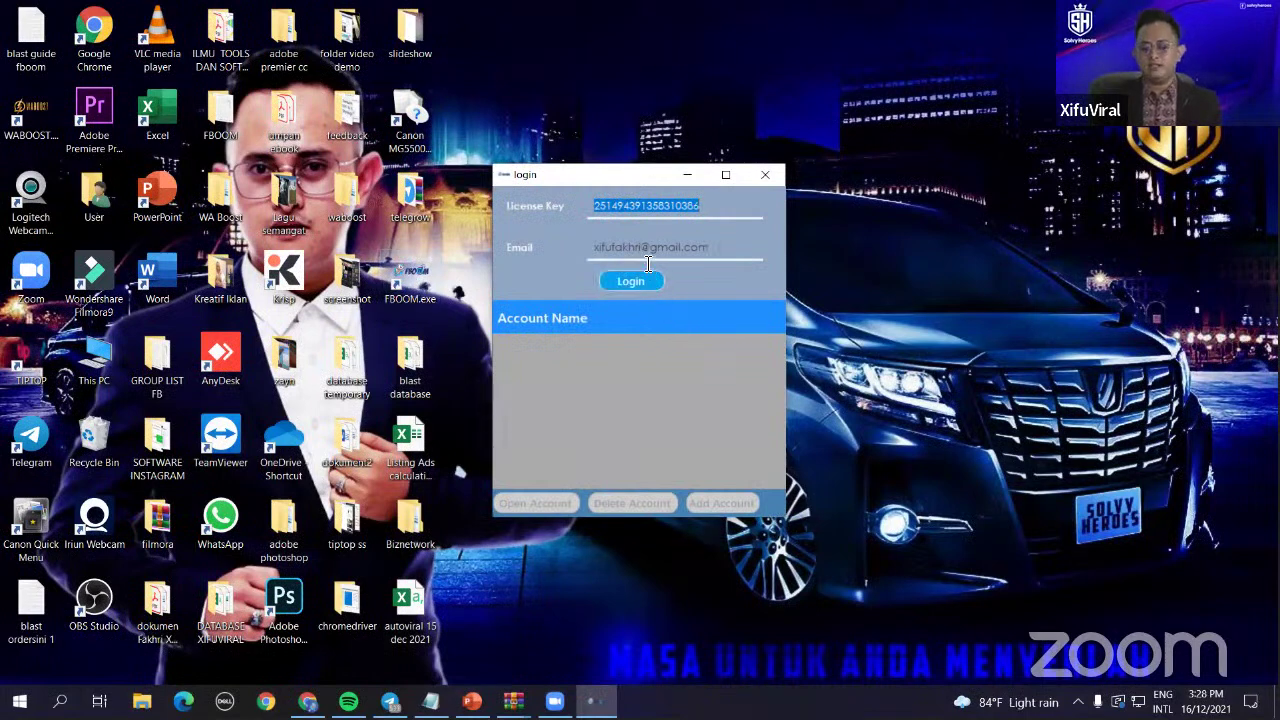
key("Tab")
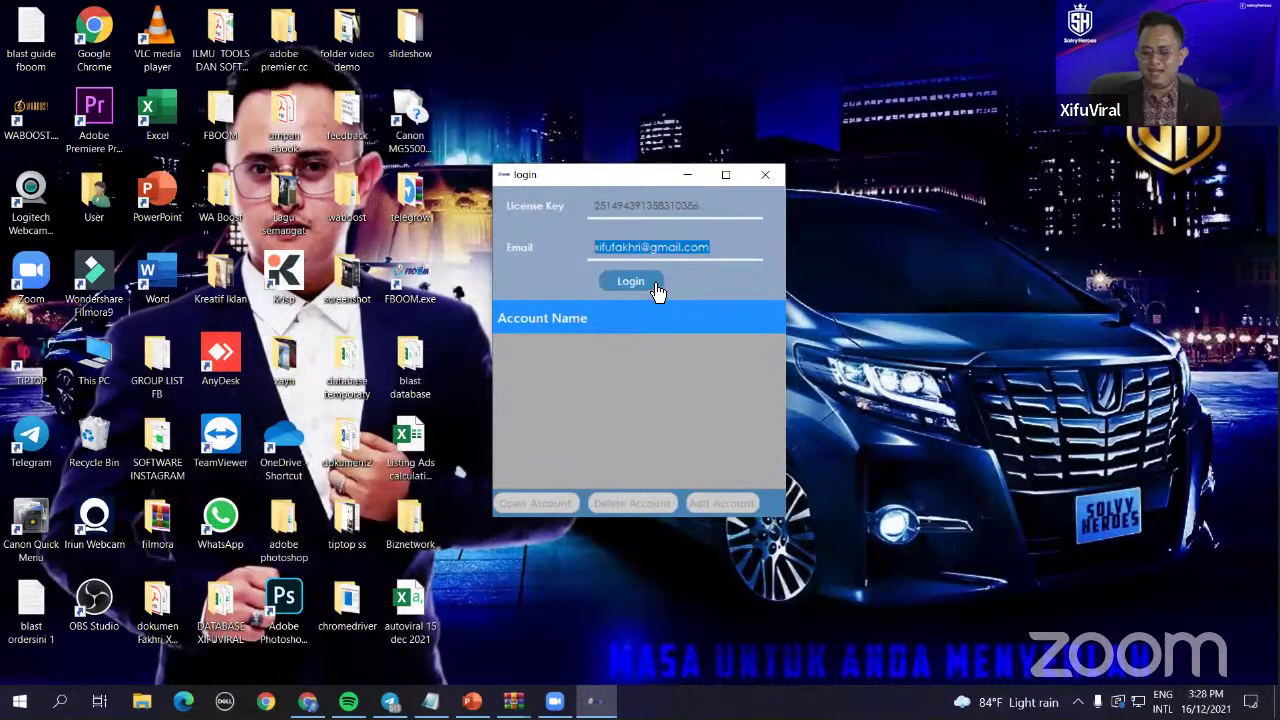
left_click(646, 284)
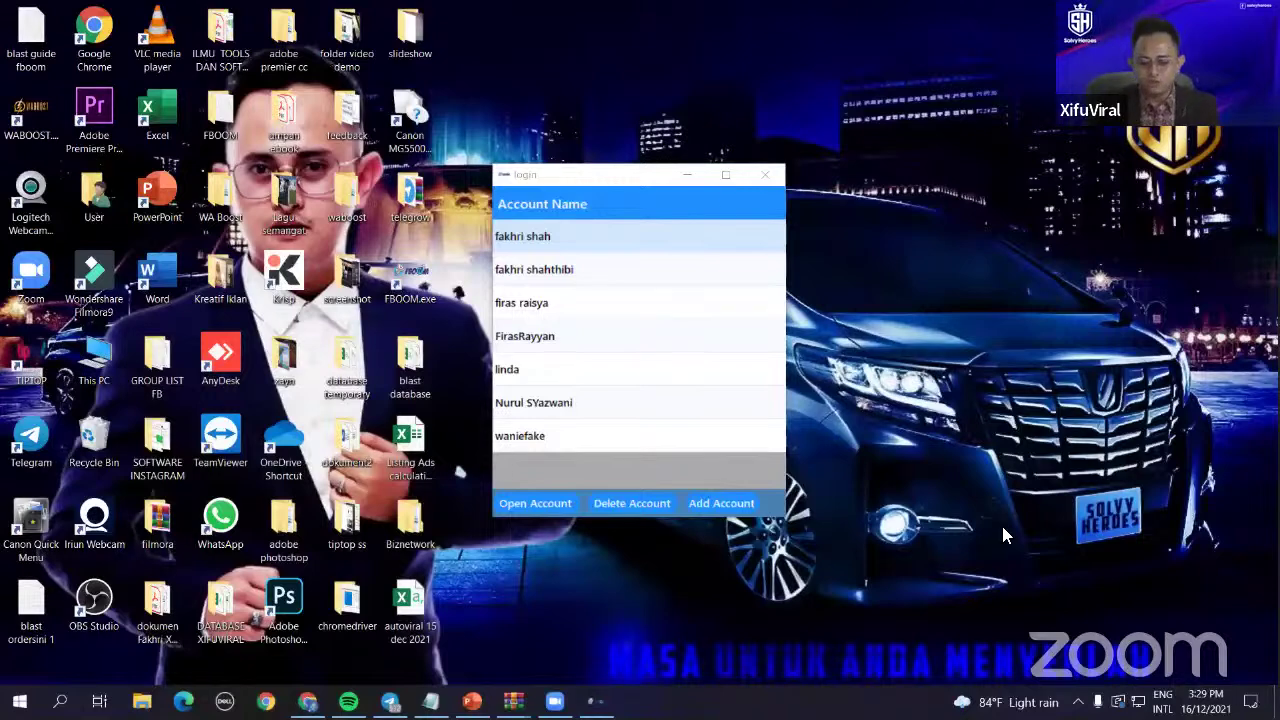
left_click(553, 383)
left_click(613, 505)
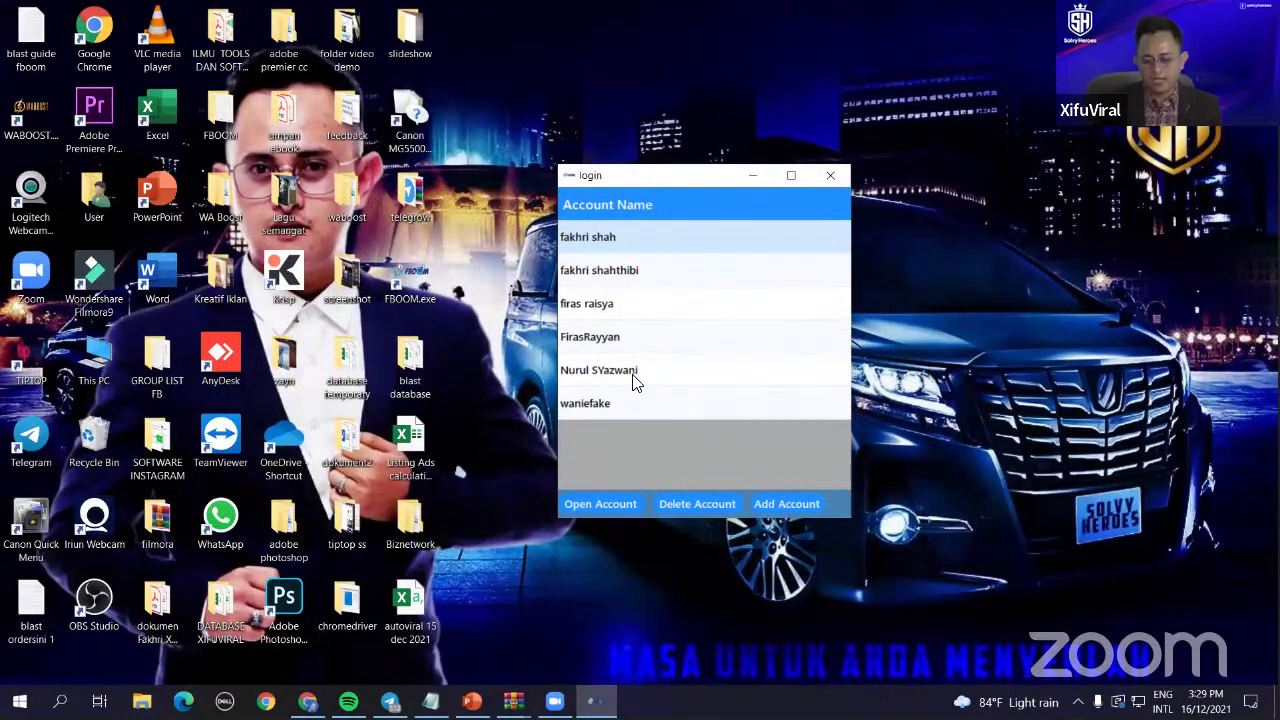
Replace the Account Name placeholder with 'linda', add it to the list, and select it.
left_click(785, 504)
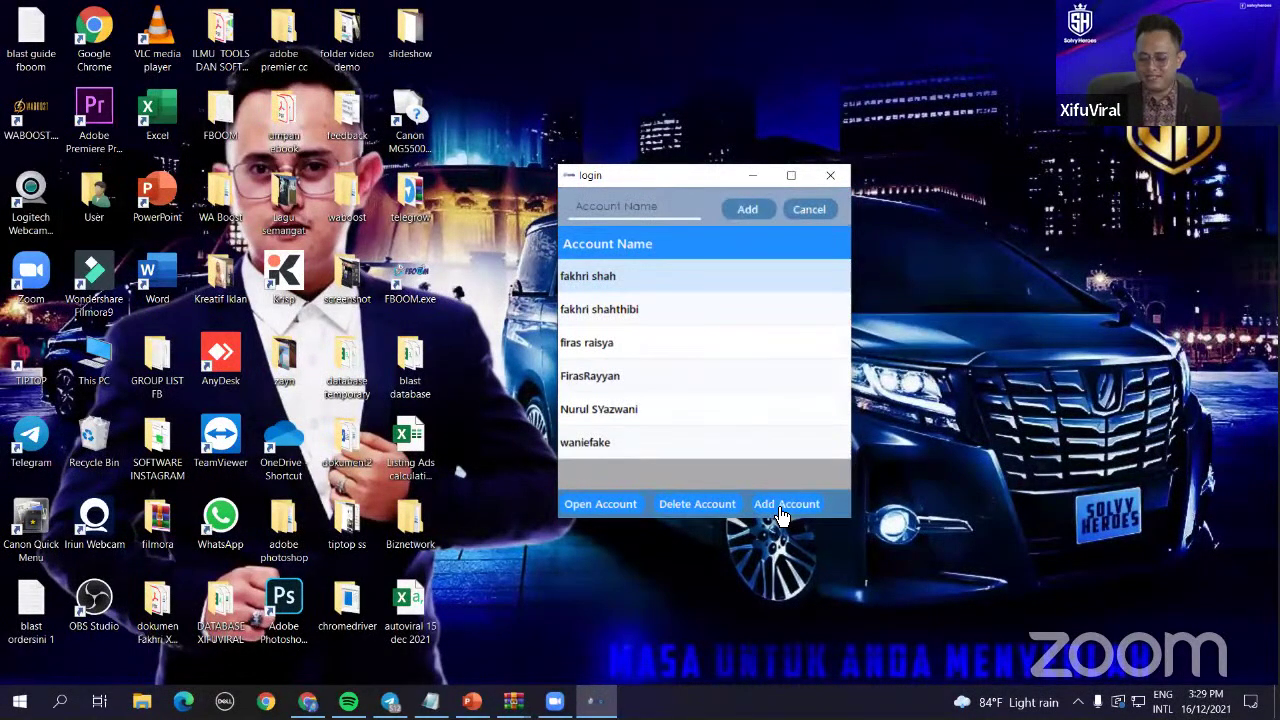
left_click_drag(674, 203, 540, 210)
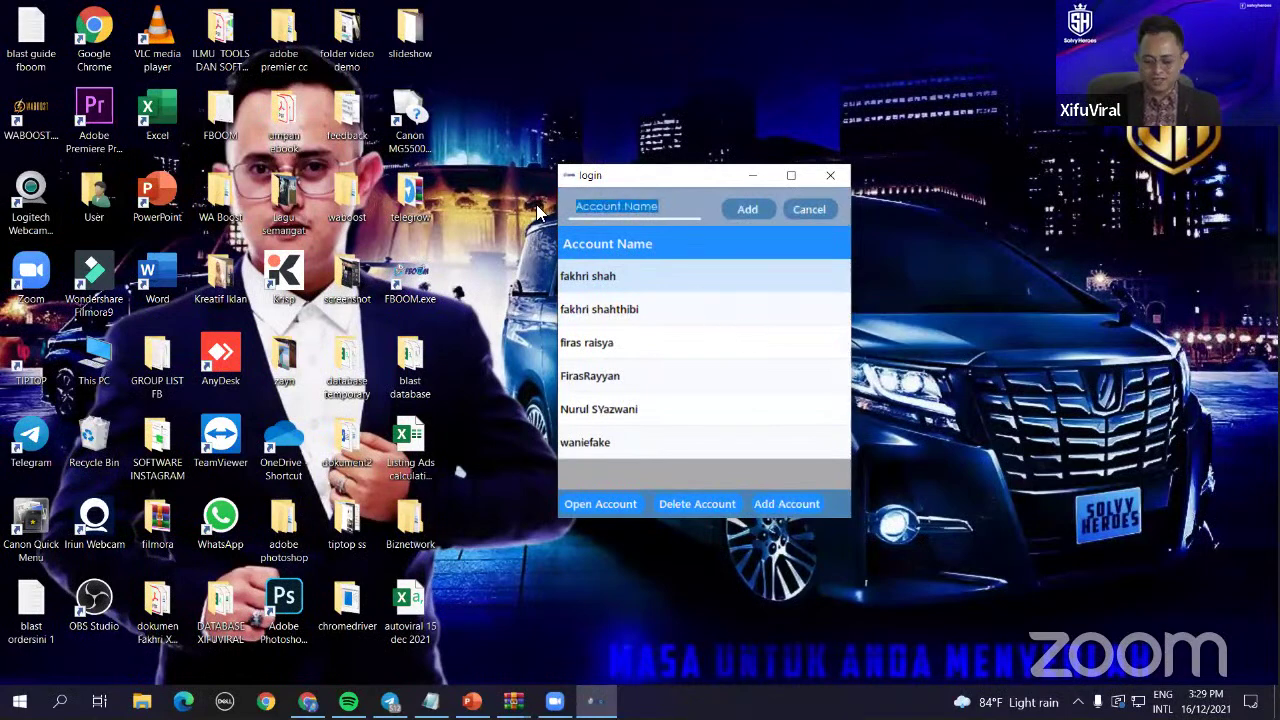
key("BackSpace")
type("linda")
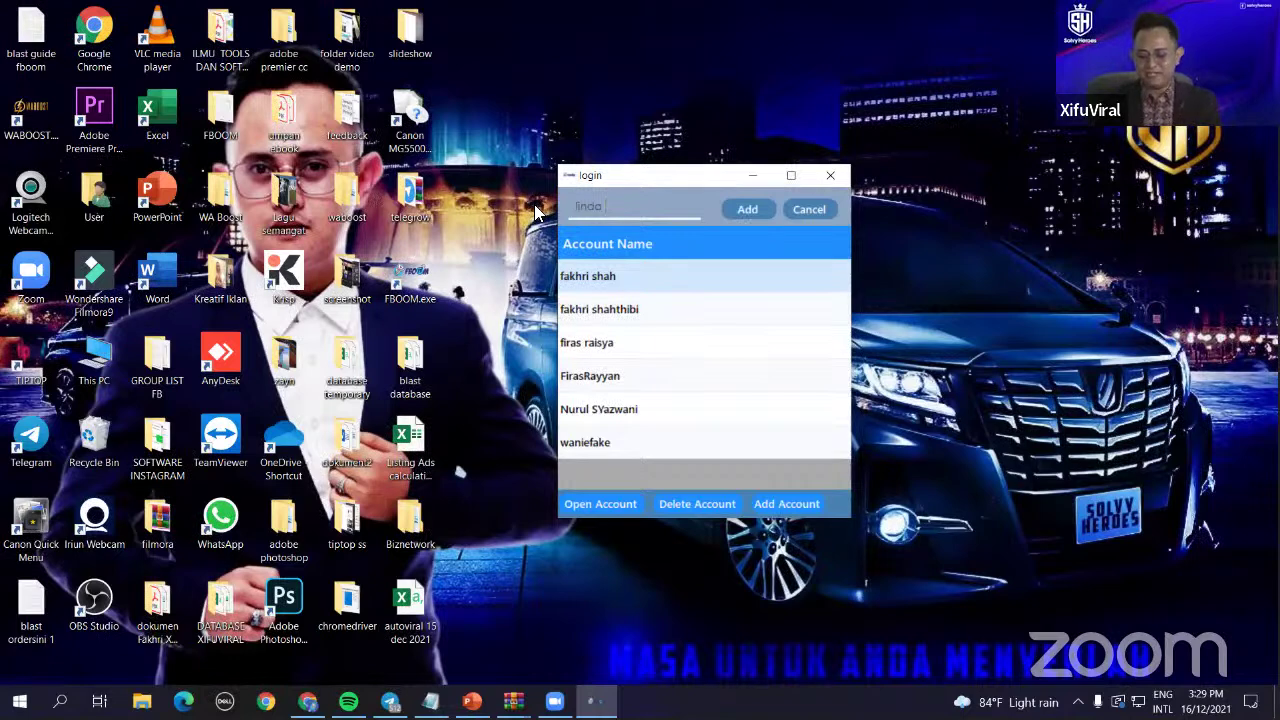
left_click(744, 210)
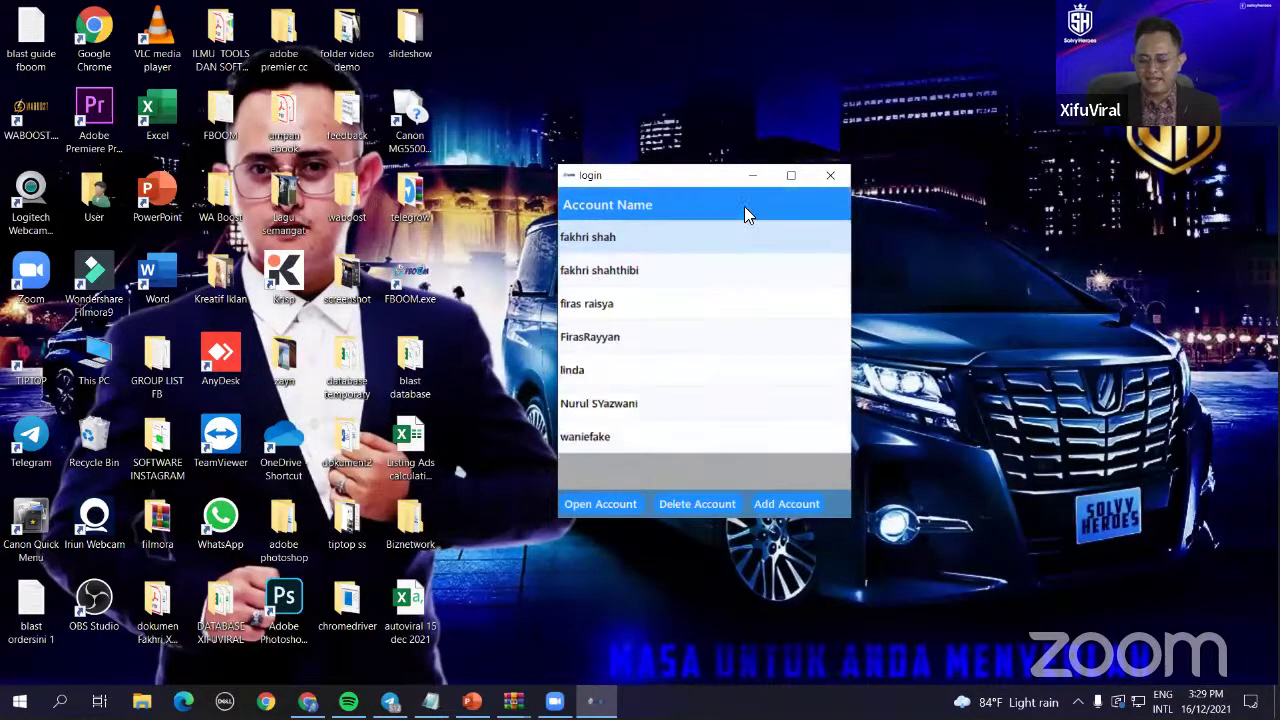
left_click(590, 372)
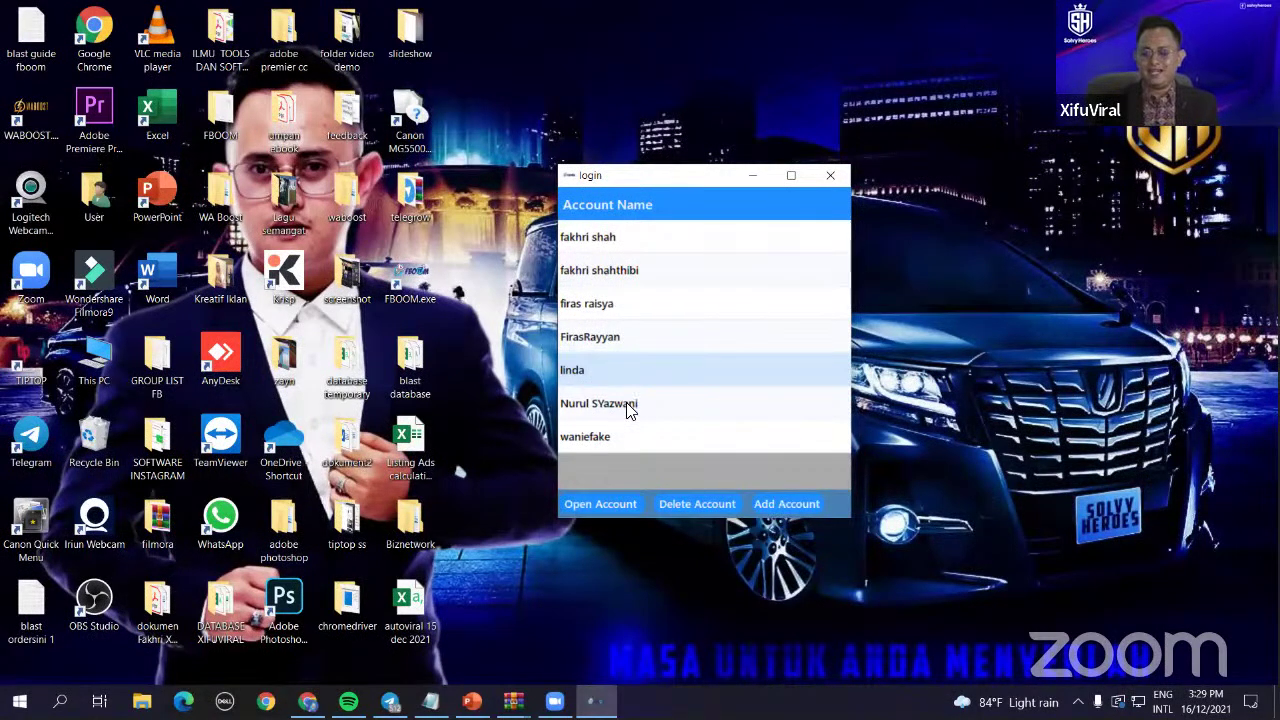
Open the linda account, launching its Group List and an automated Chrome Facebook login page.
left_click(596, 504)
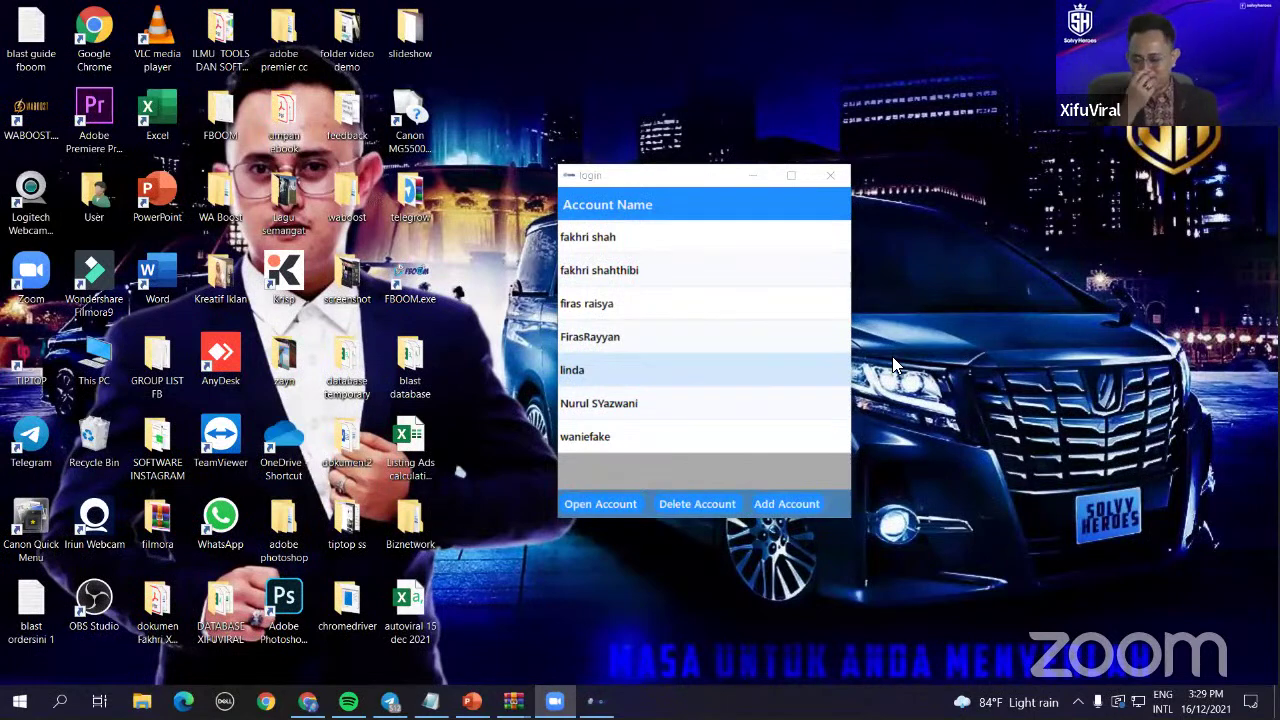
left_click_drag(662, 175, 716, 165)
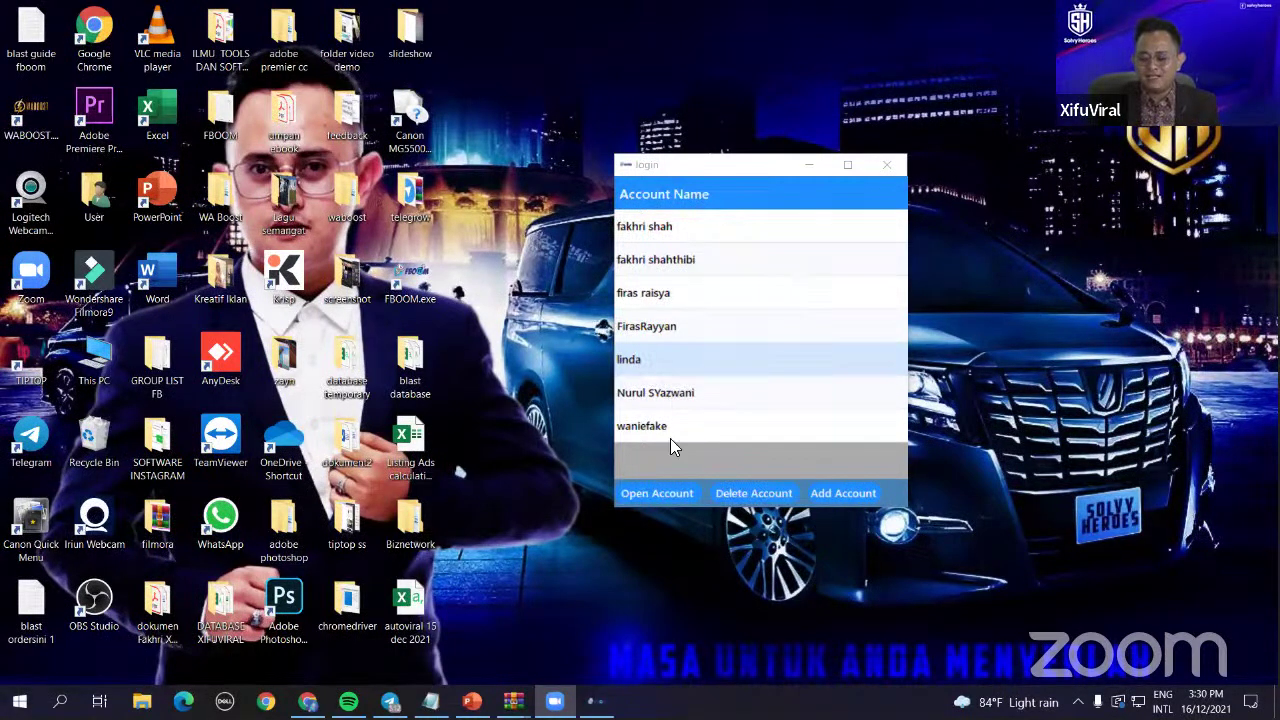
left_click(641, 497)
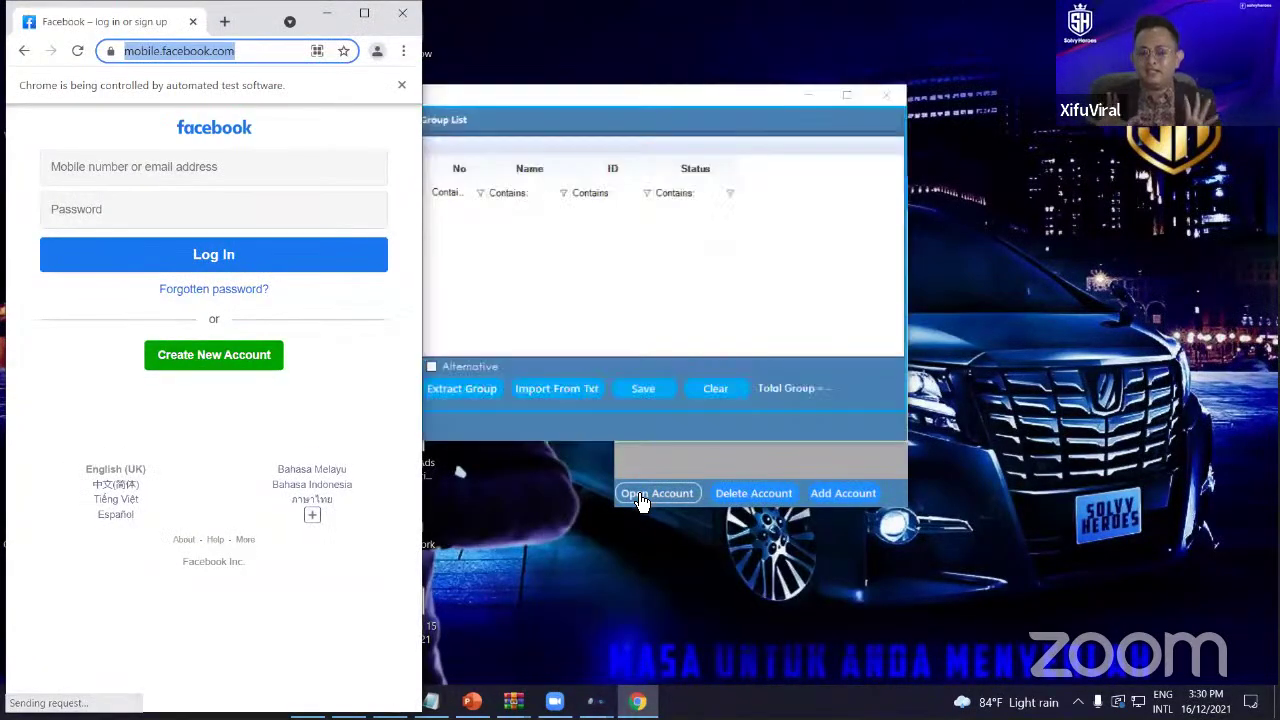
Move the linda Group List window right of Chrome and focus Facebook's e-mail field.
left_click(588, 100)
left_click_drag(590, 98, 749, 138)
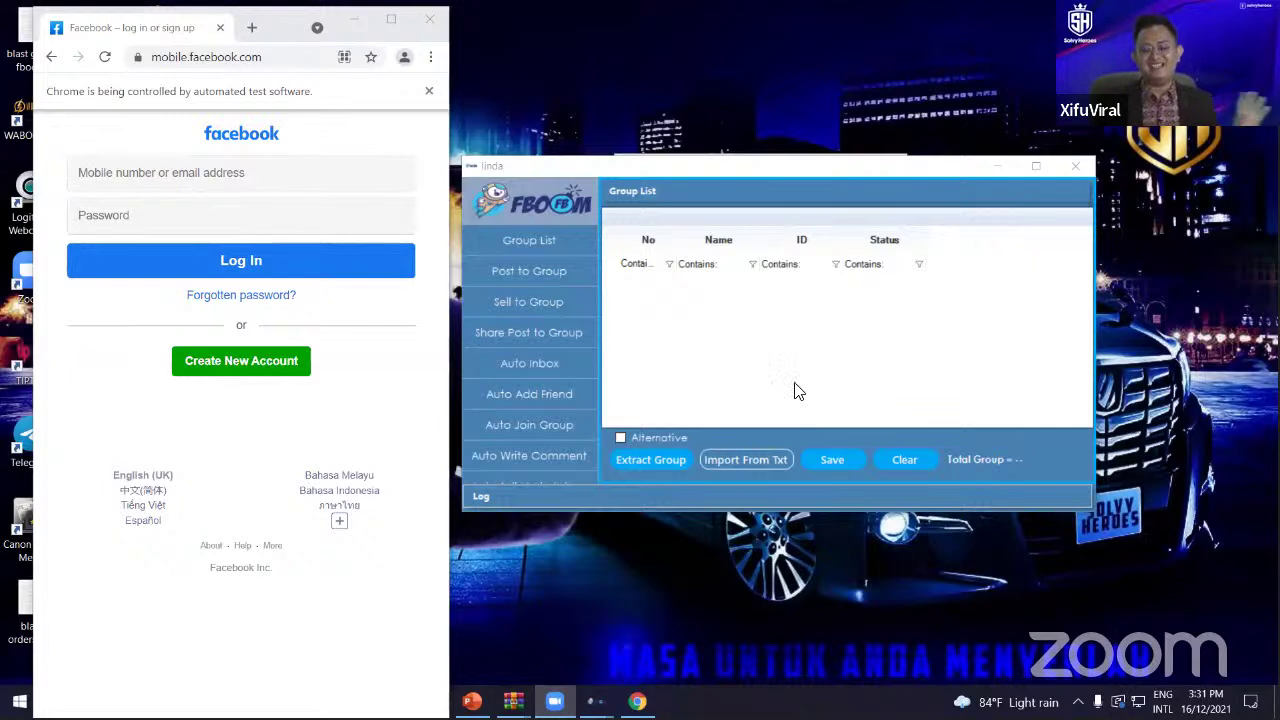
left_click(168, 178)
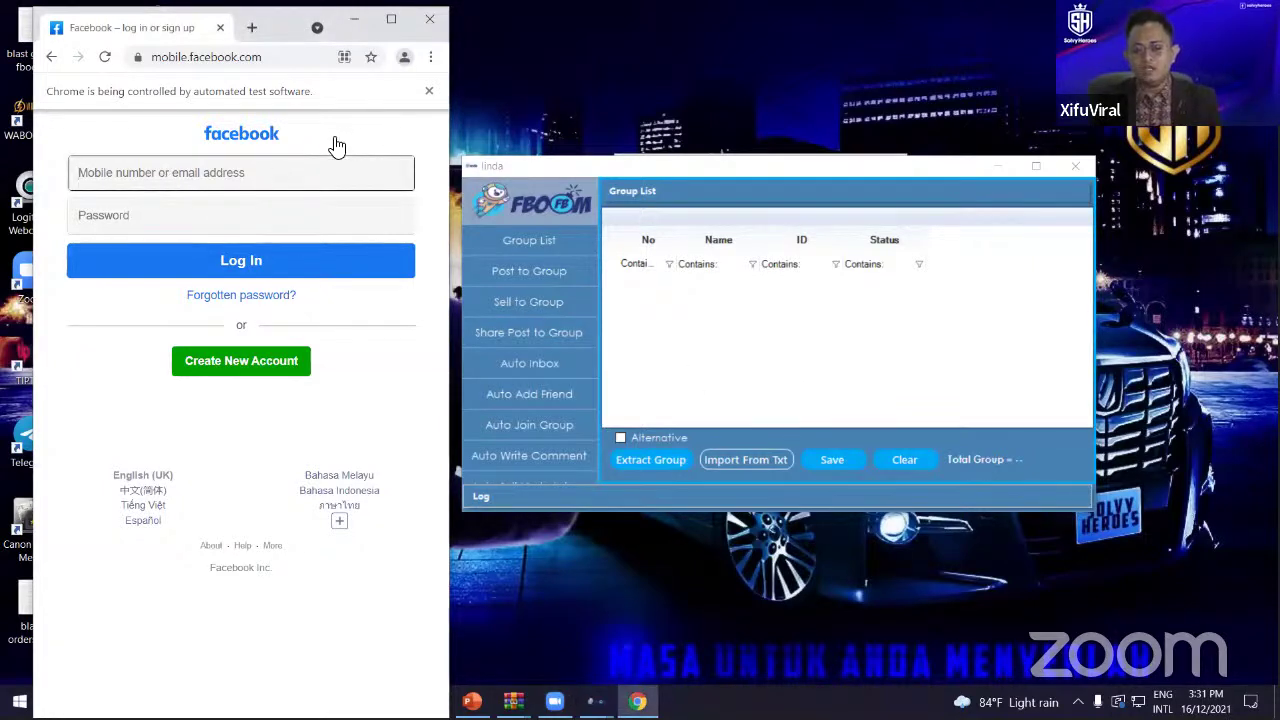
Enter the account's login e-mail and password on Facebook, then close the linda Group List window.
type("gagaga")
key("BackSpace")
key("BackSpace")
key("BackSpace")
key("BackSpace")
key("BackSpace")
key("BackSpace")
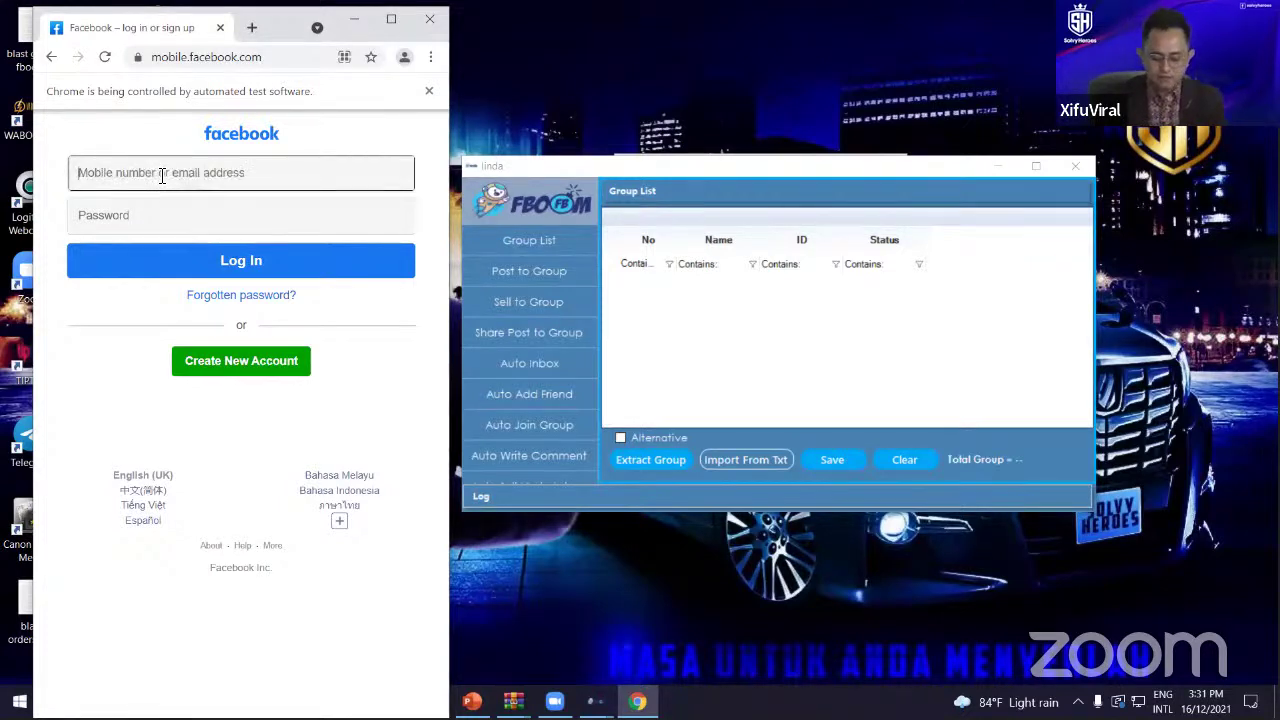
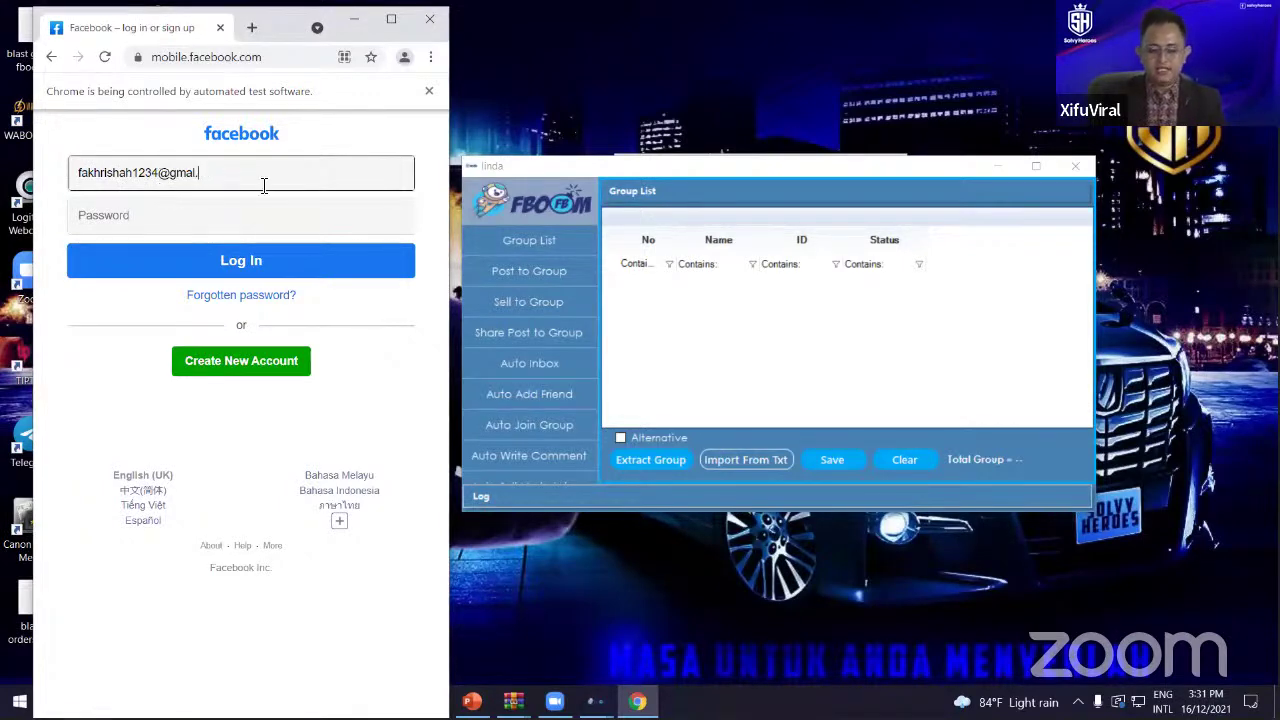
type("il.com")
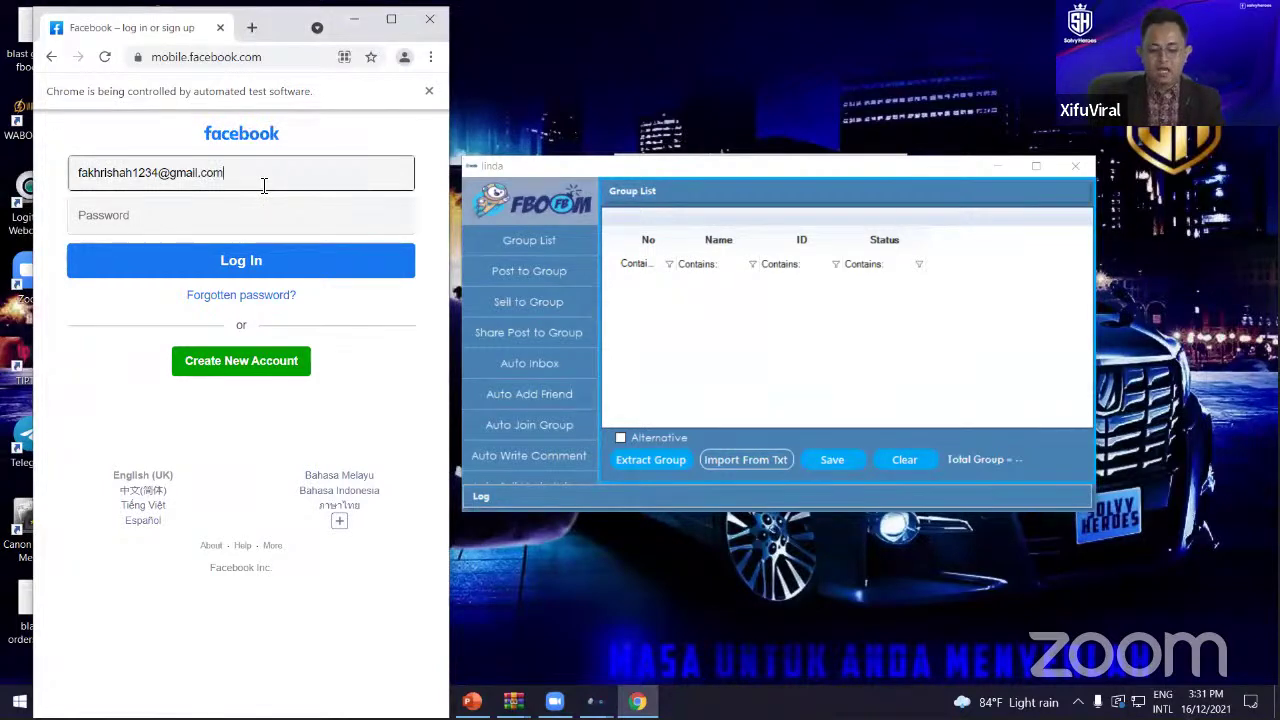
left_click(238, 229)
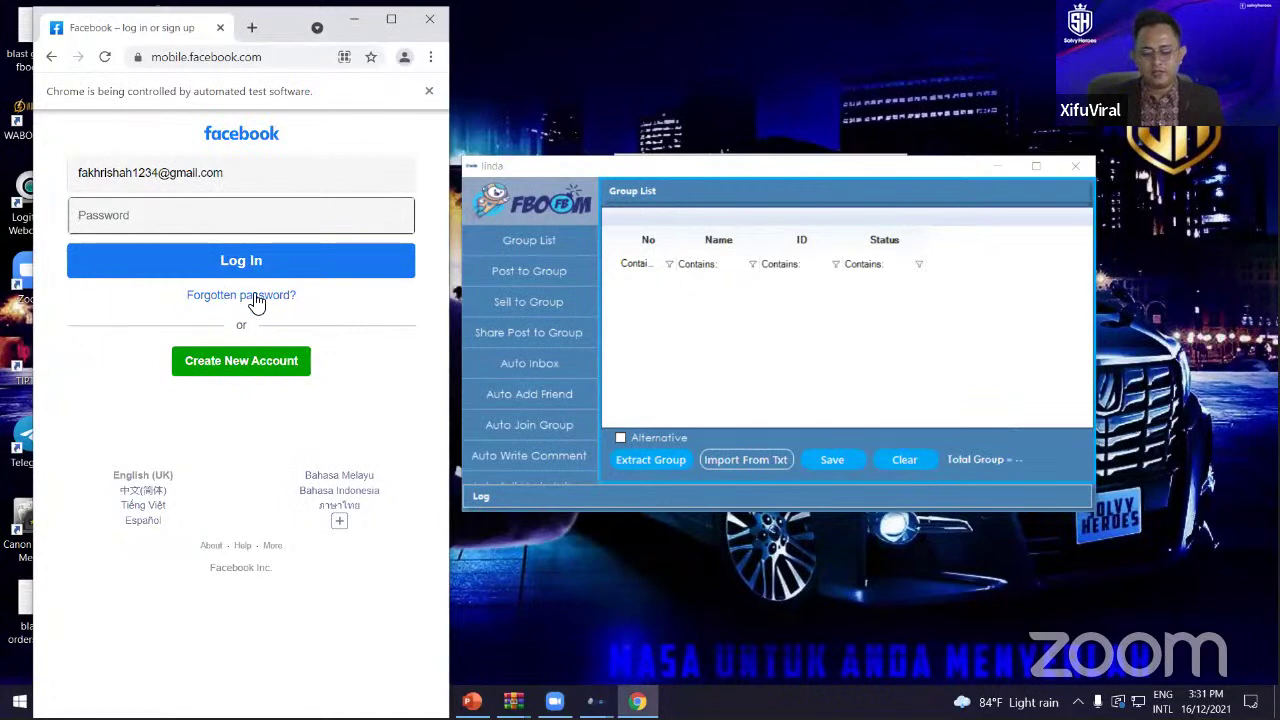
type("•••••")
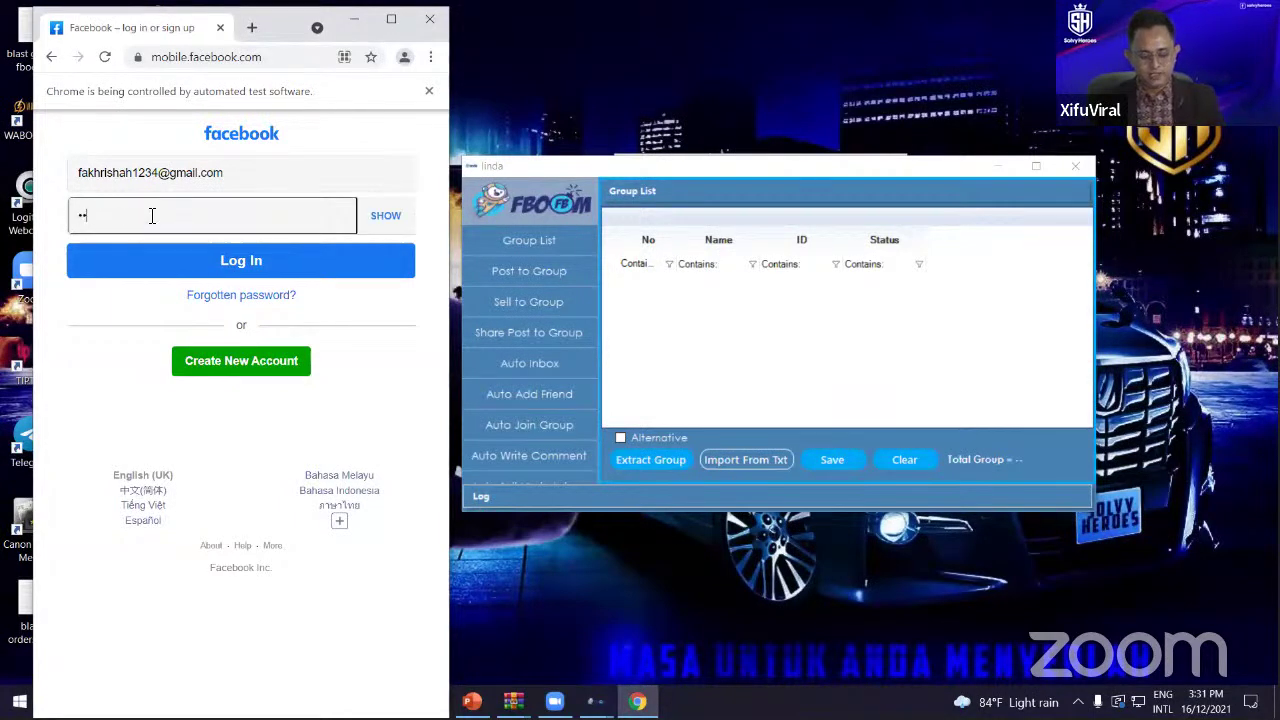
type("••")
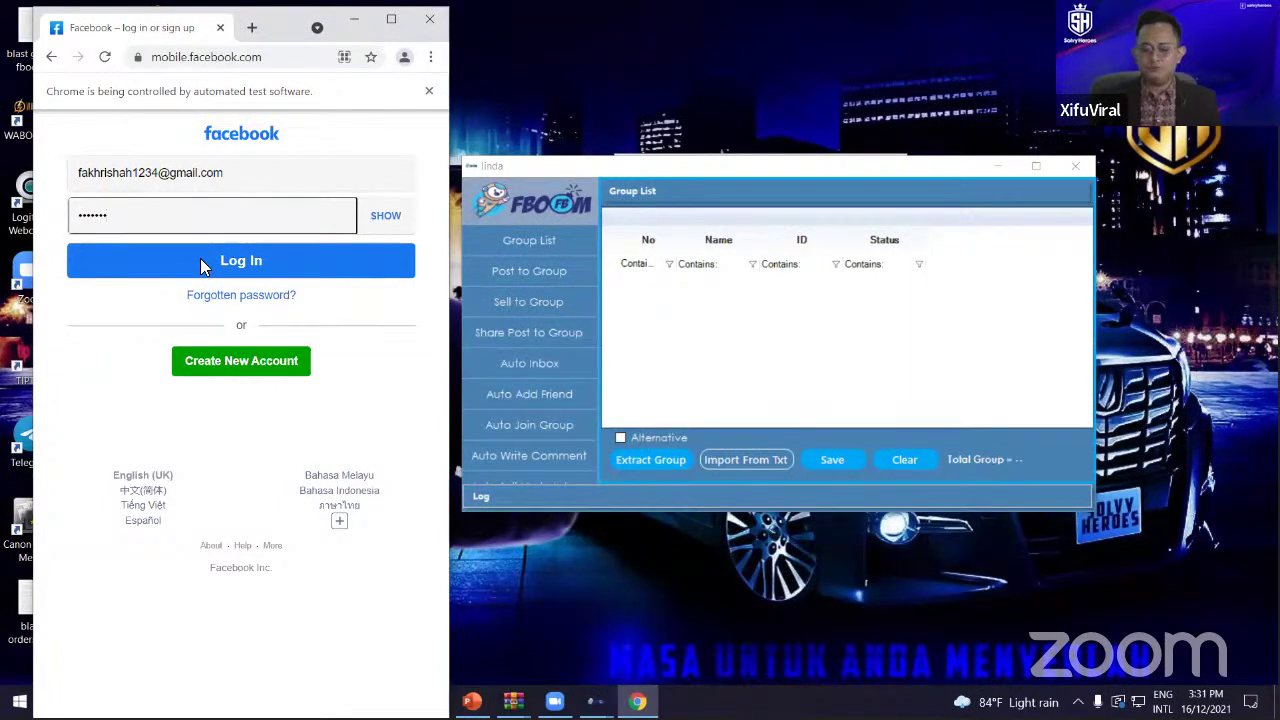
left_click(878, 97)
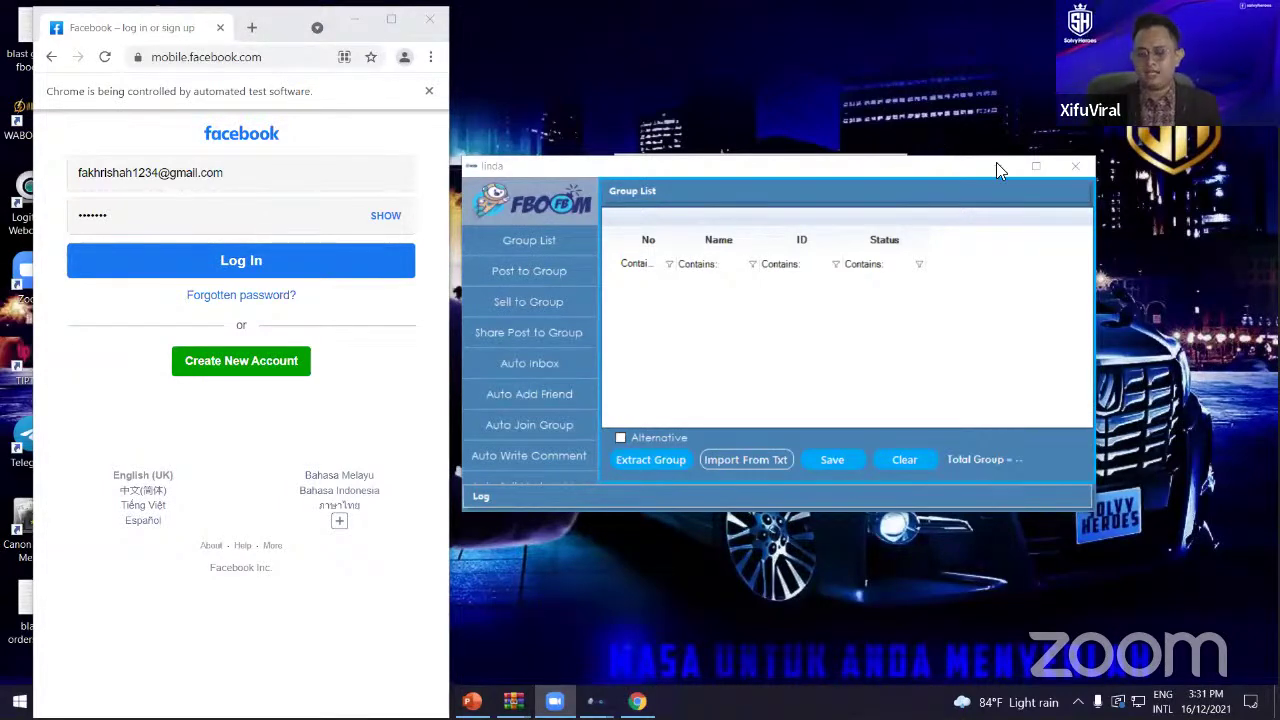
left_click(1075, 166)
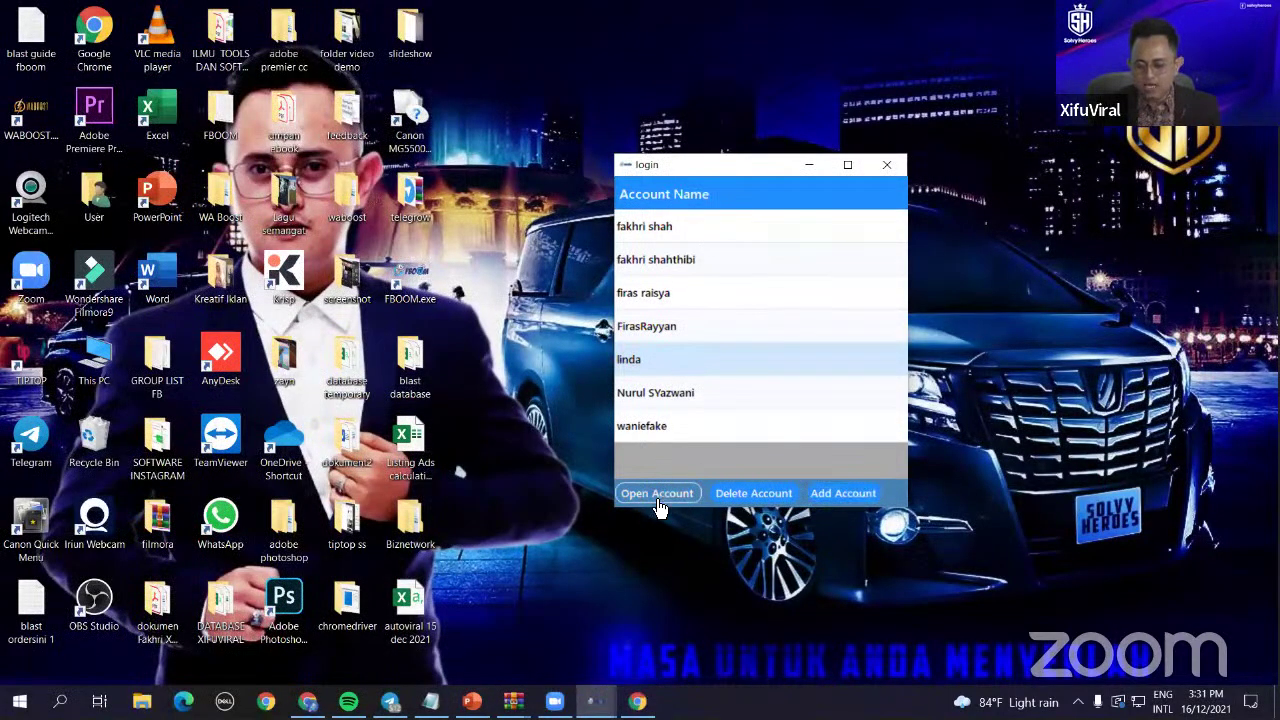
Add an account named 'linda 2', select it, and open it.
left_click(836, 495)
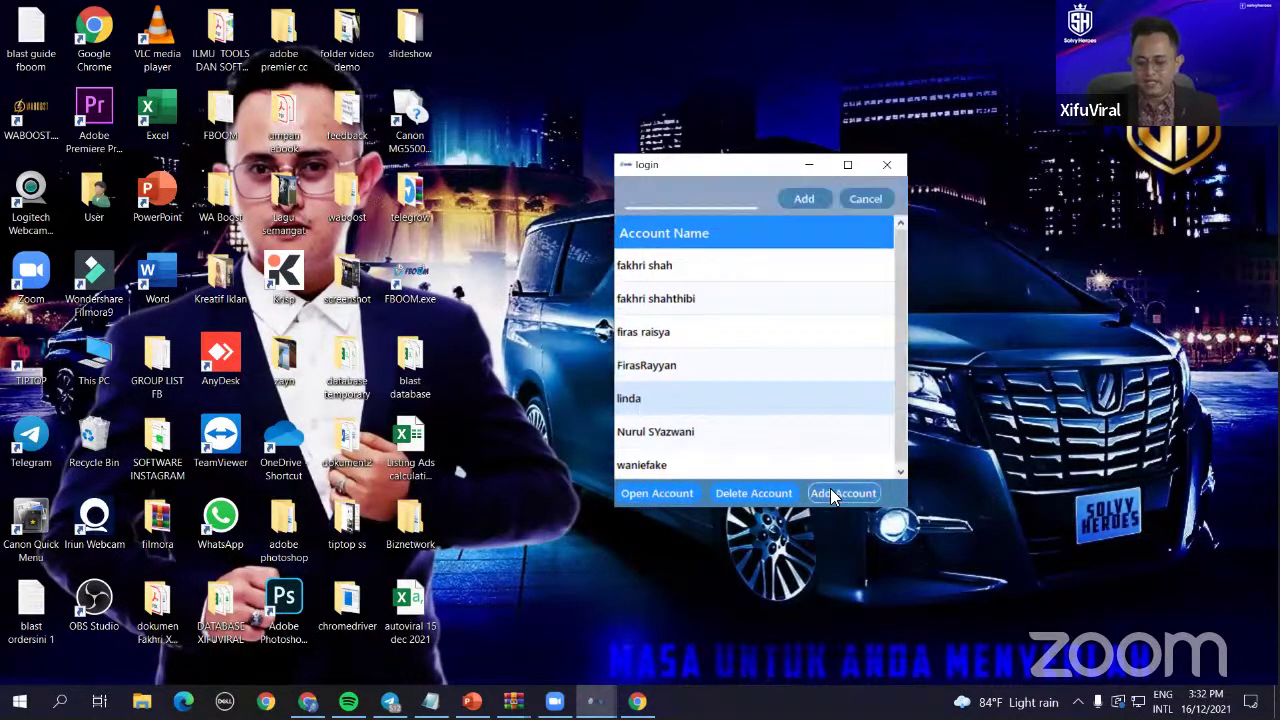
type("linda")
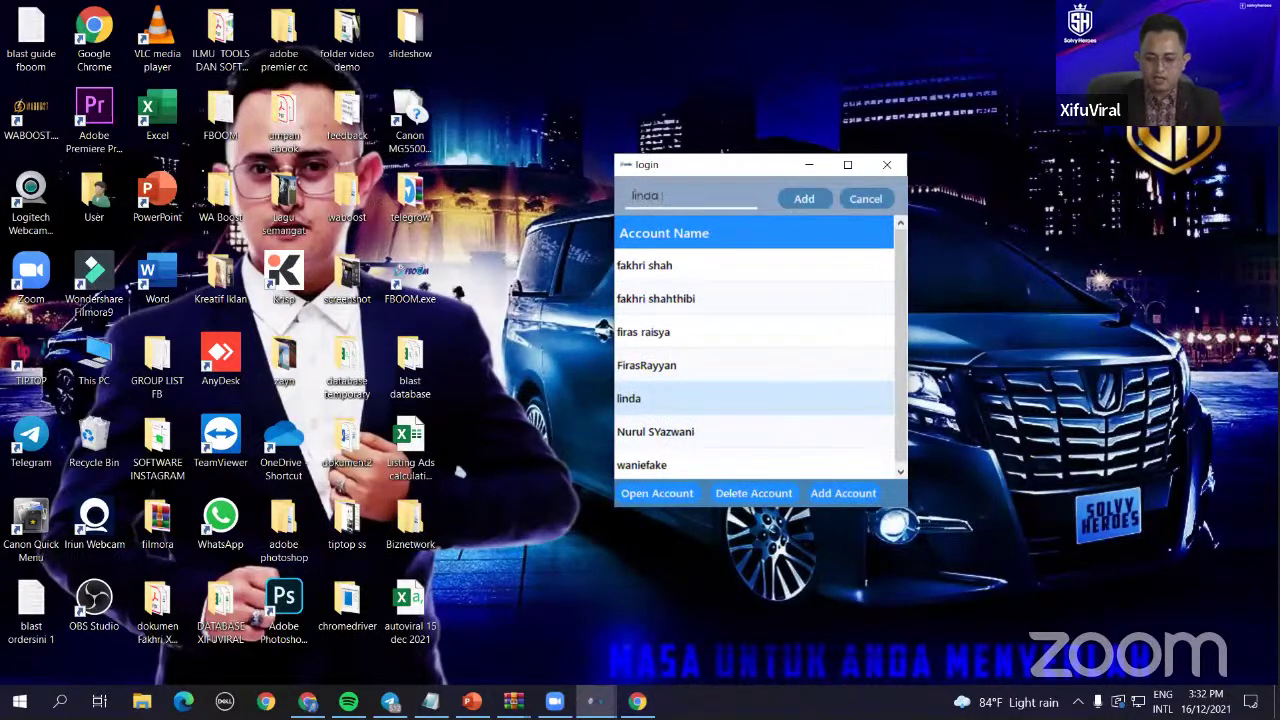
type(" 2")
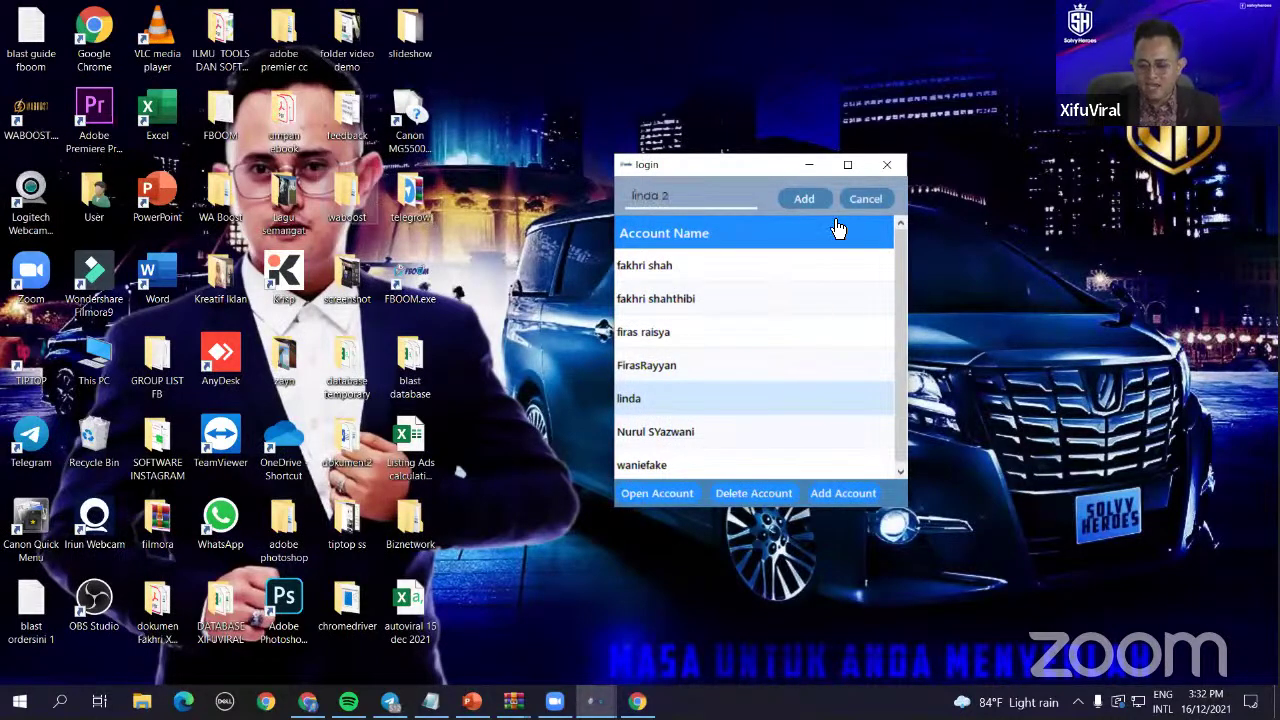
left_click(816, 199)
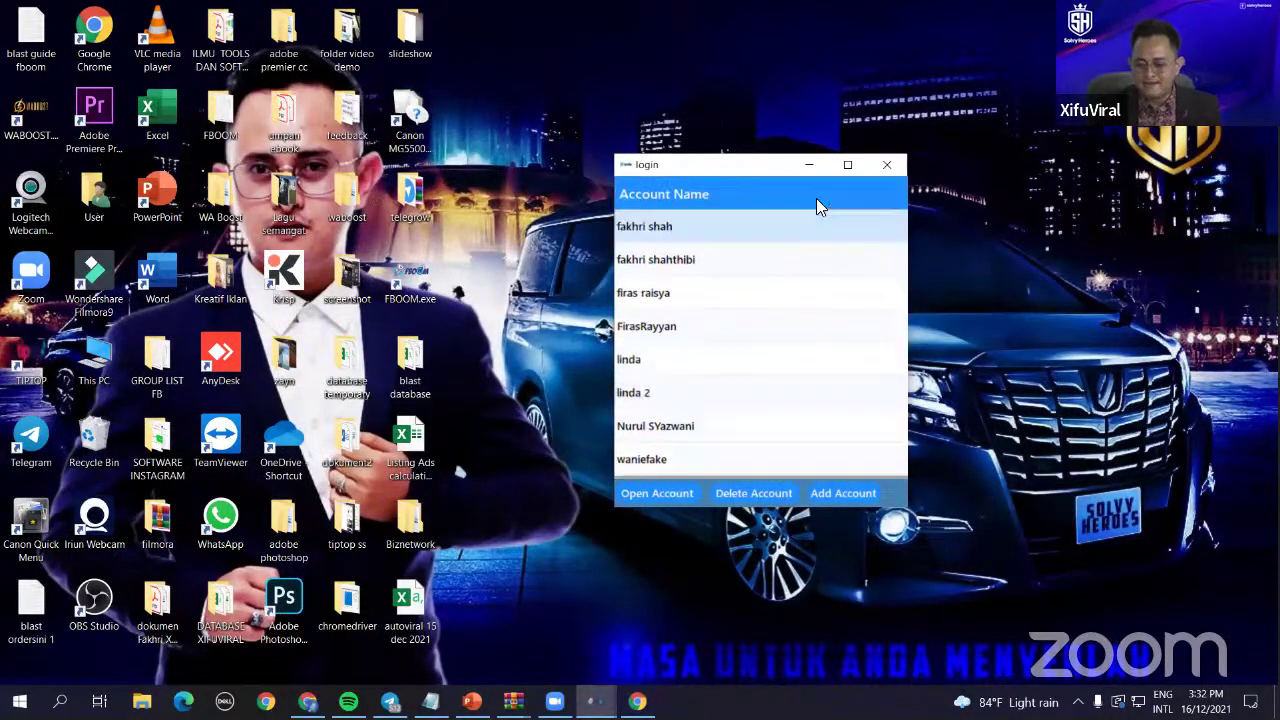
left_click(628, 399)
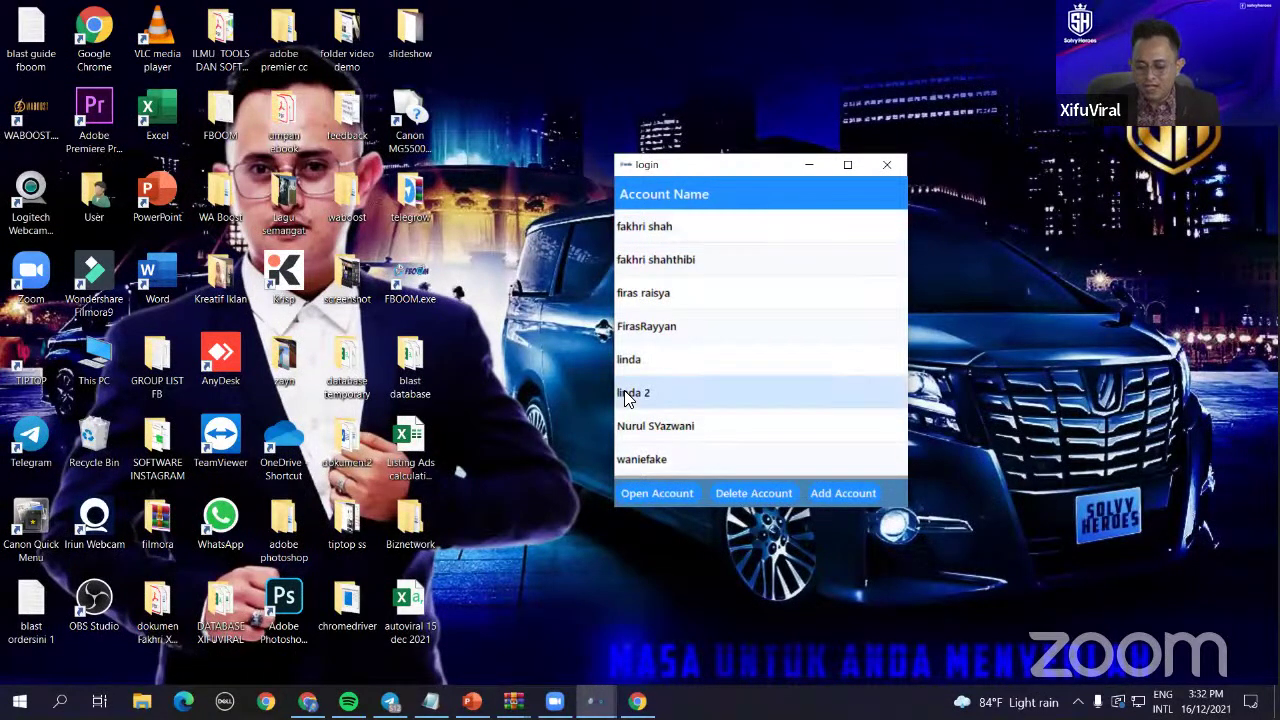
left_click(660, 497)
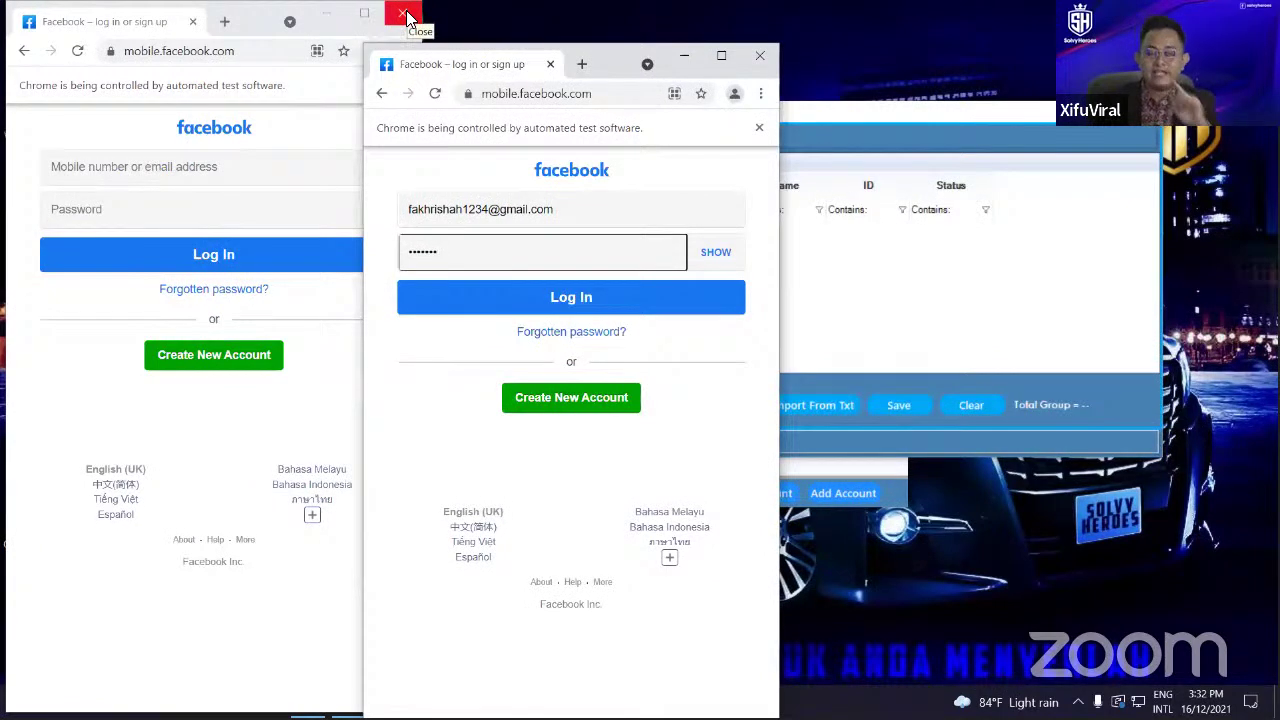
Close the older Chrome window, open Facebook's forgotten-password lookup, then cancel back to login.
left_click(404, 14)
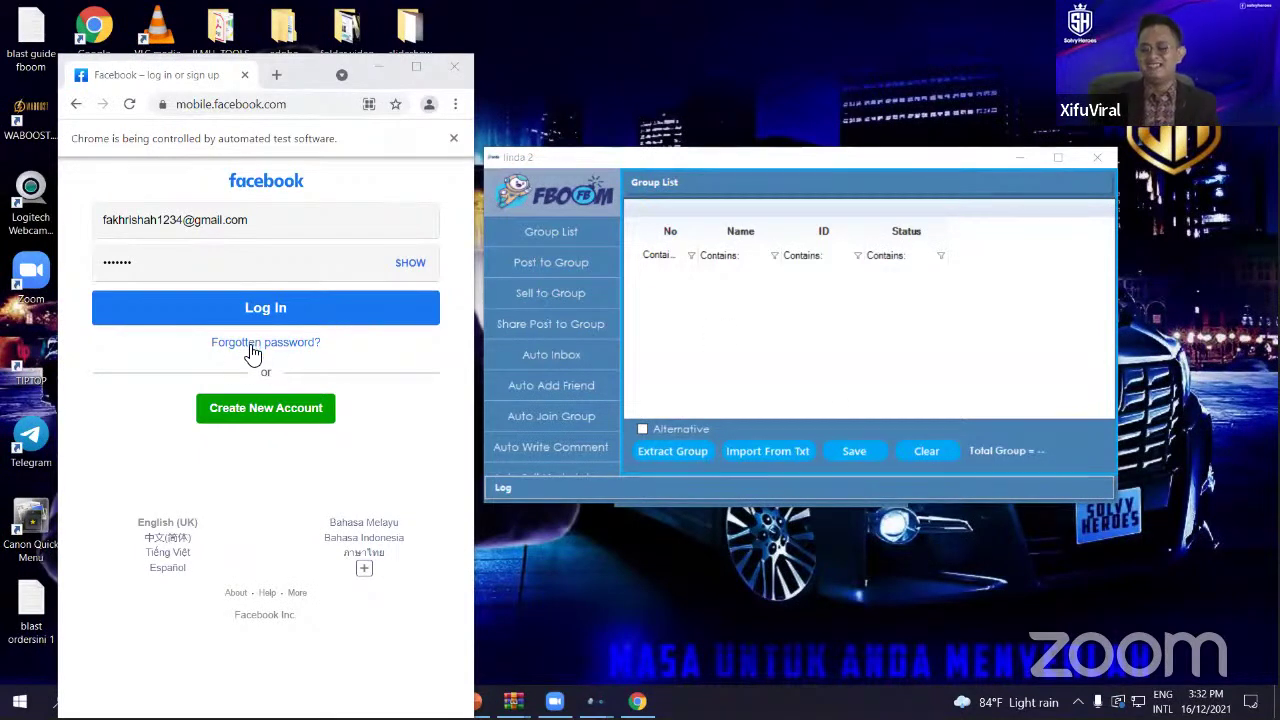
left_click(251, 348)
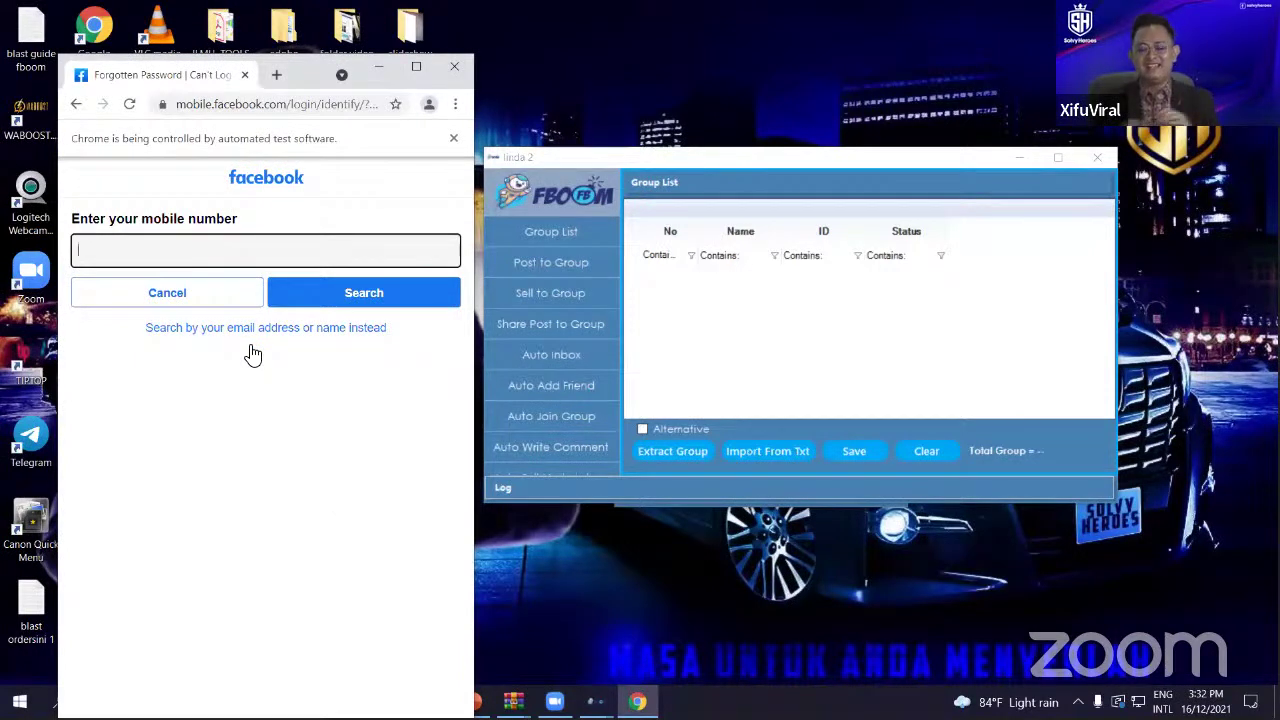
left_click(76, 104)
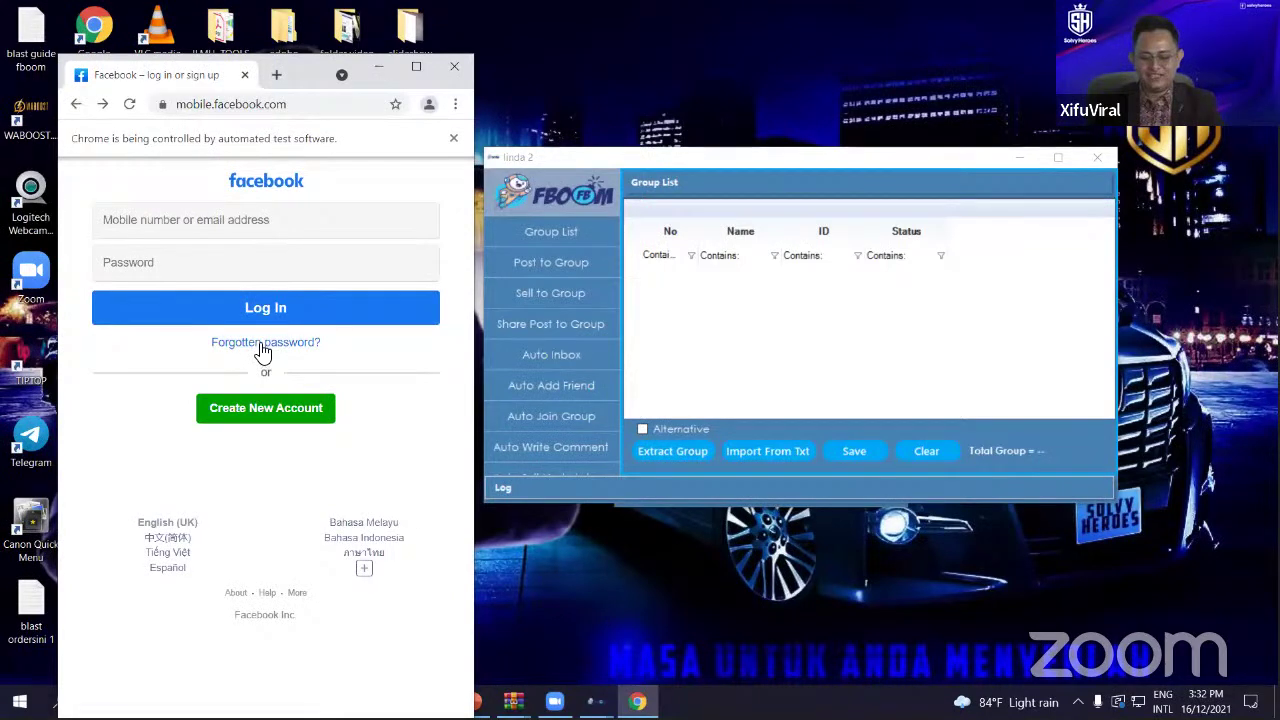
left_click(262, 345)
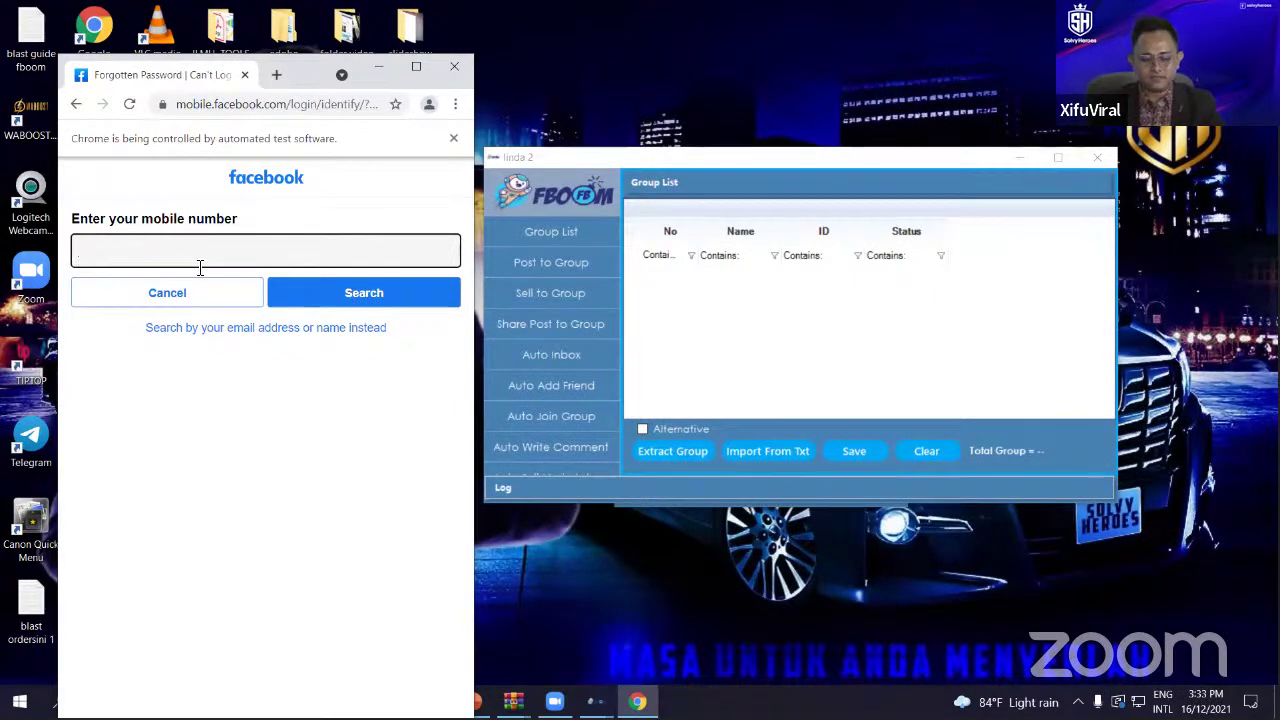
left_click(225, 337)
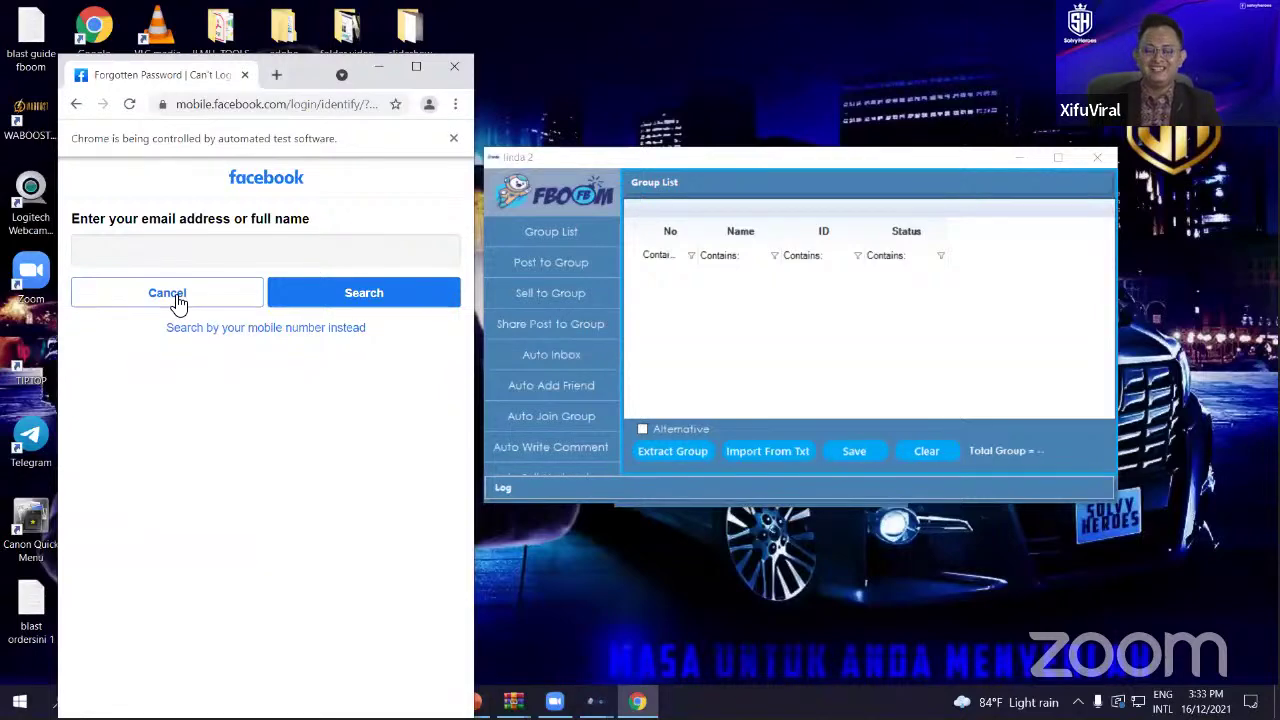
left_click(164, 305)
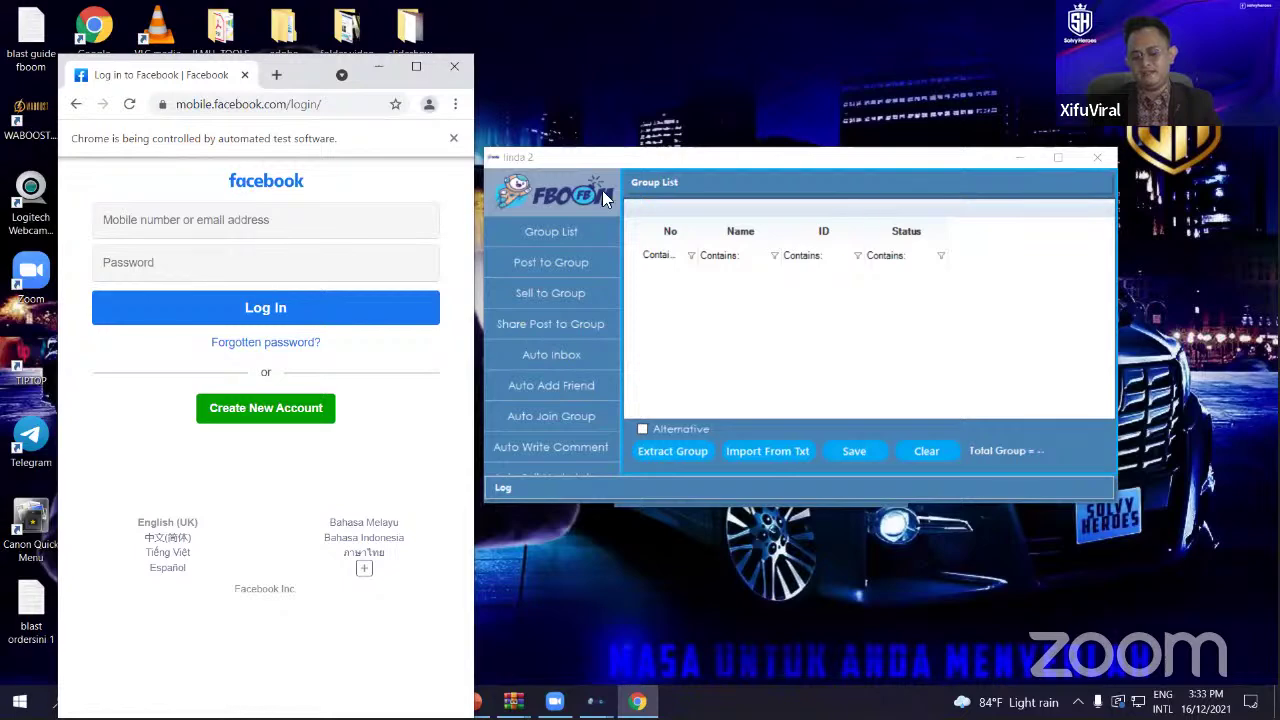
Close the Facebook browser and the unresponsive linda 2 window.
left_click(868, 206)
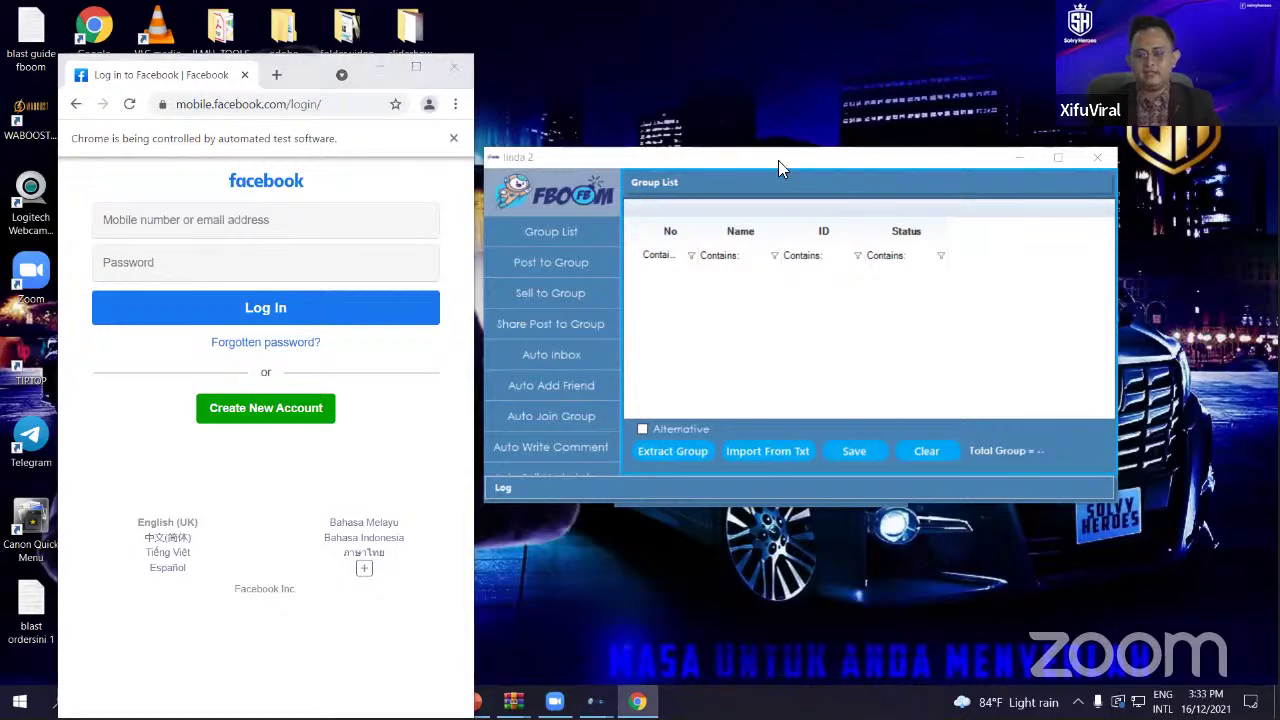
left_click_drag(778, 160, 793, 153)
left_click_drag(330, 80, 338, 57)
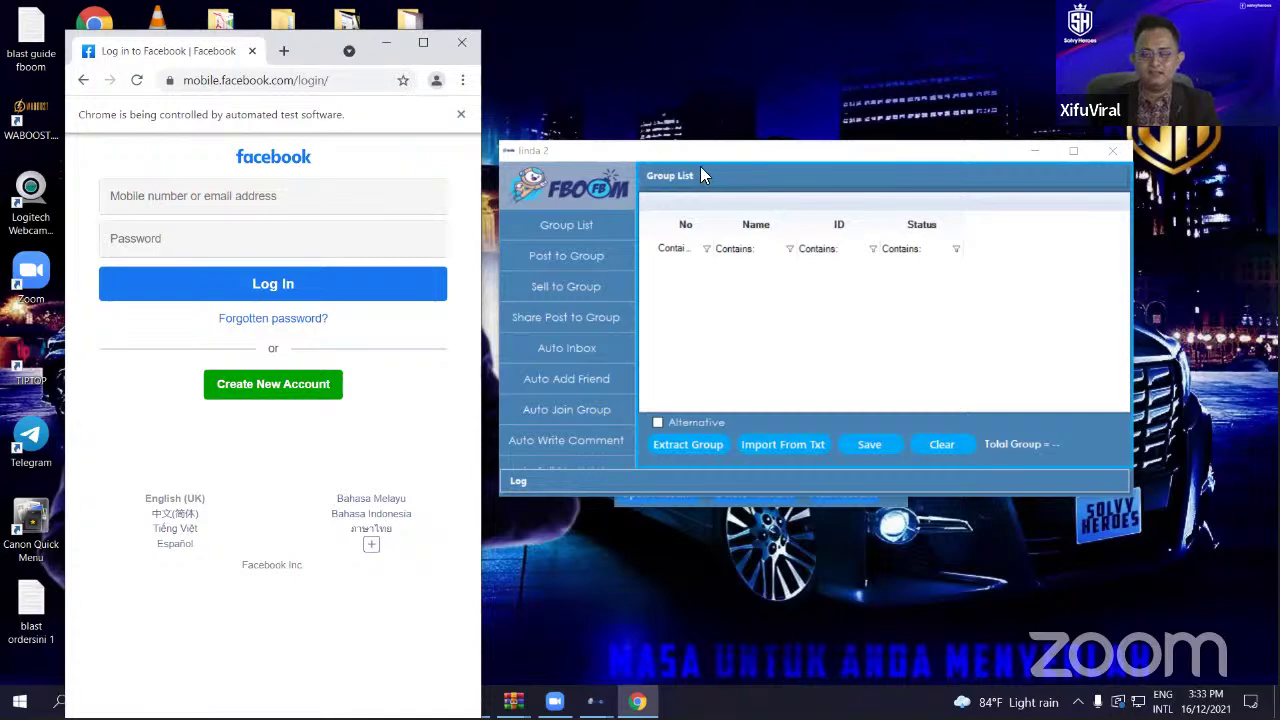
left_click(758, 162)
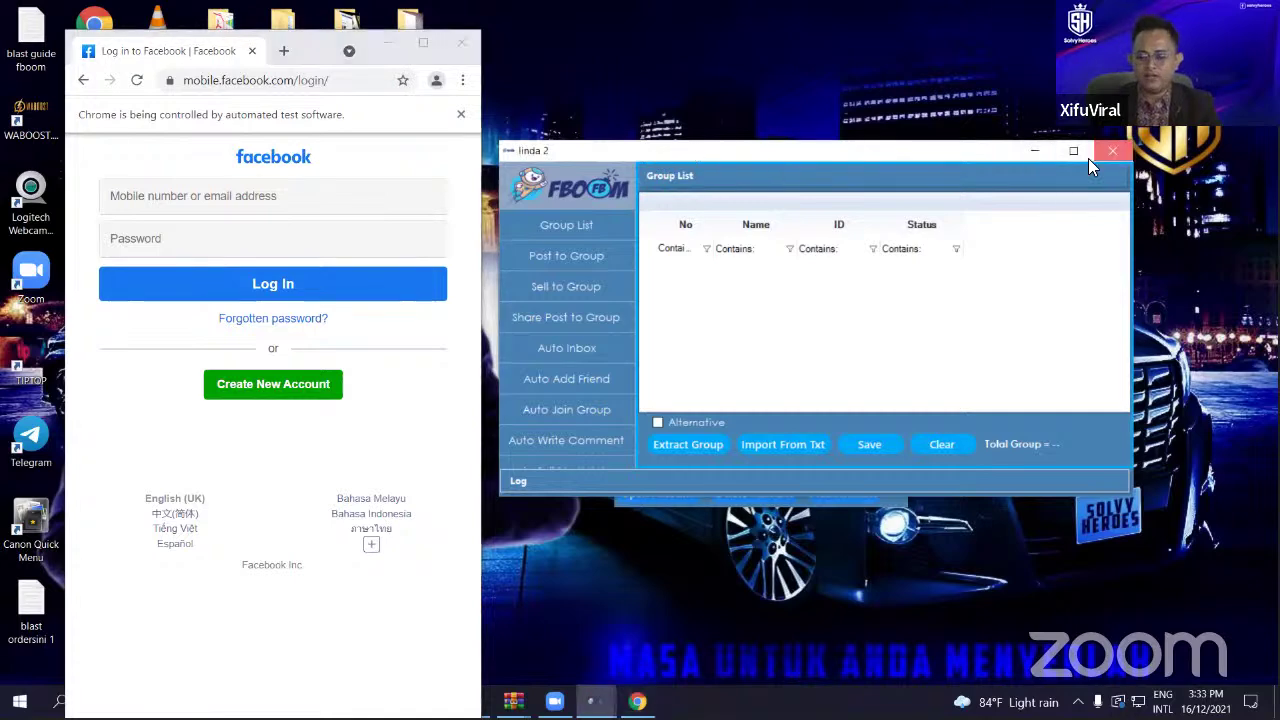
left_click(461, 44)
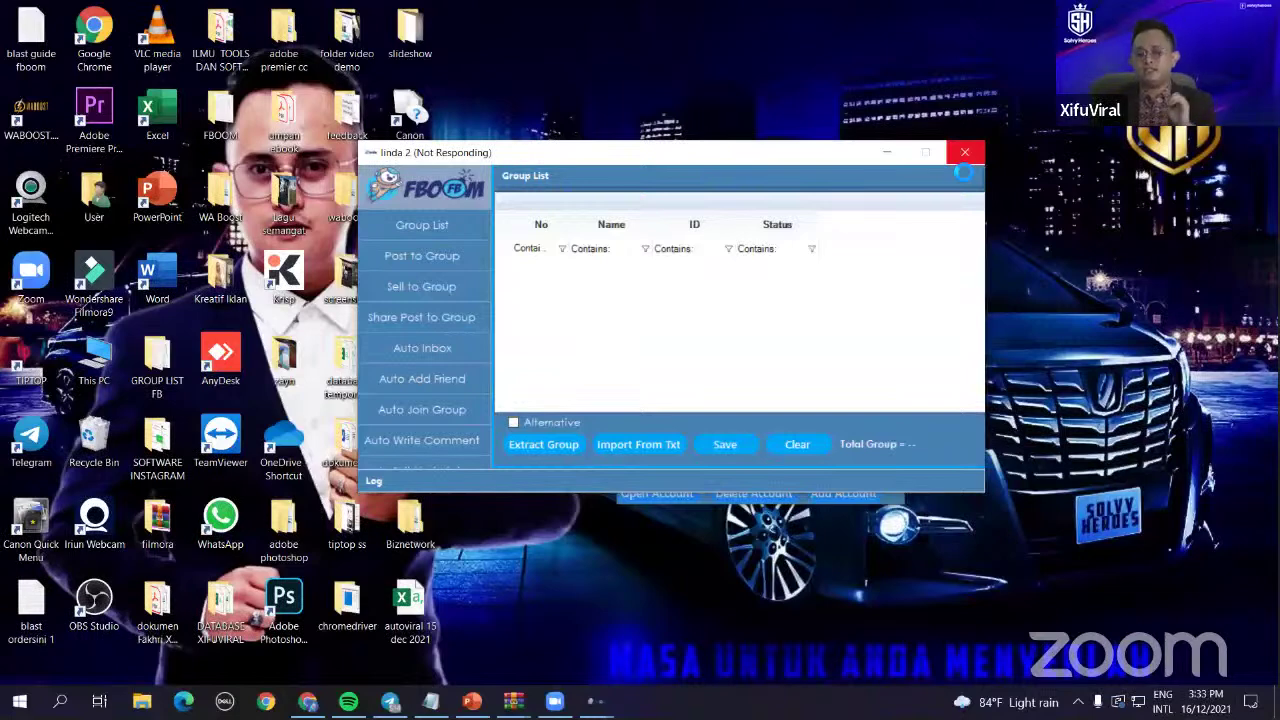
left_click(960, 158)
Refresh the desktop twice from its context menu.
right_click(960, 166)
left_click(1002, 216)
right_click(981, 176)
left_click(1038, 225)
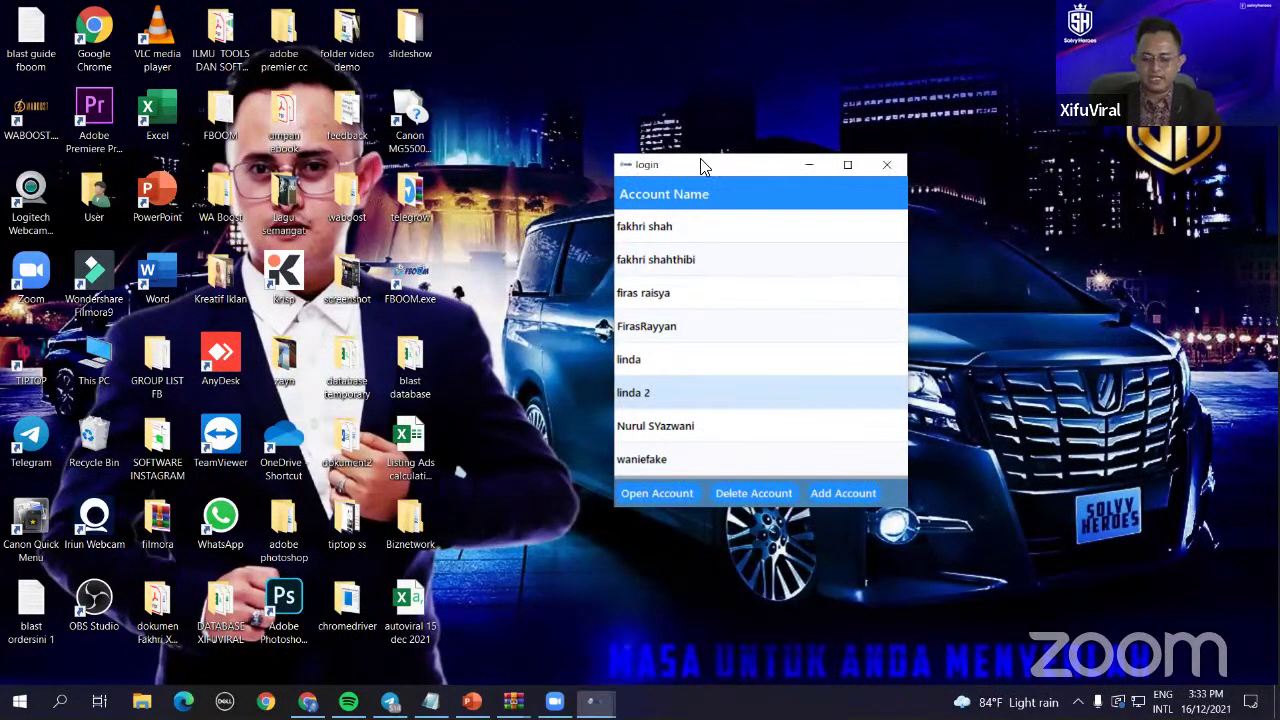
Open the linda account, arrange its Group List window, and minimize the Facebook browser.
left_click_drag(701, 165, 676, 162)
left_click(614, 359)
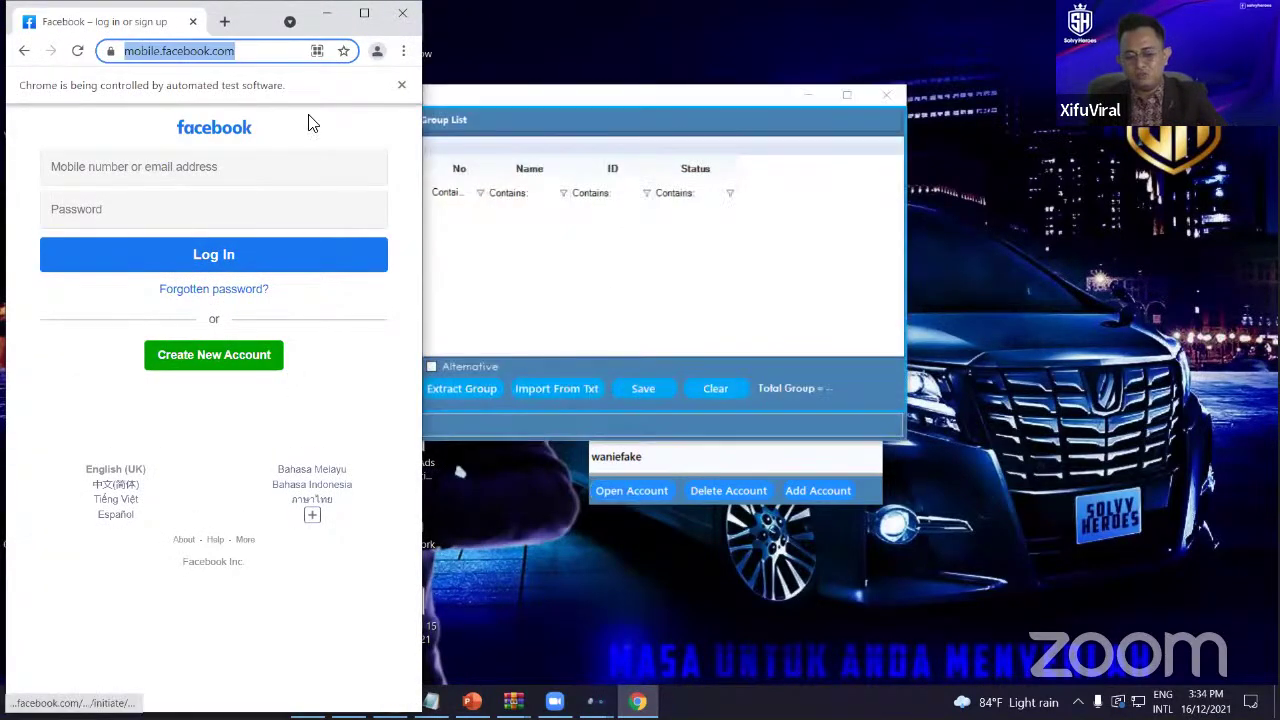
left_click_drag(262, 28, 307, 30)
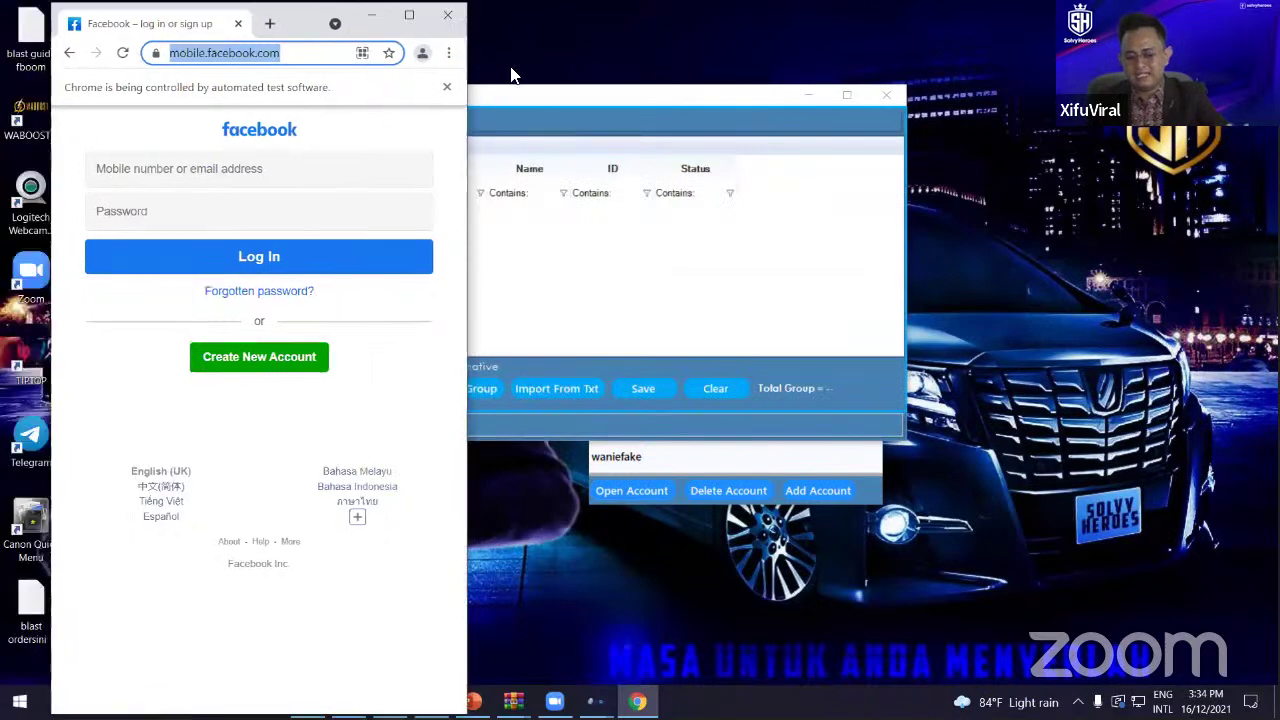
left_click(572, 98)
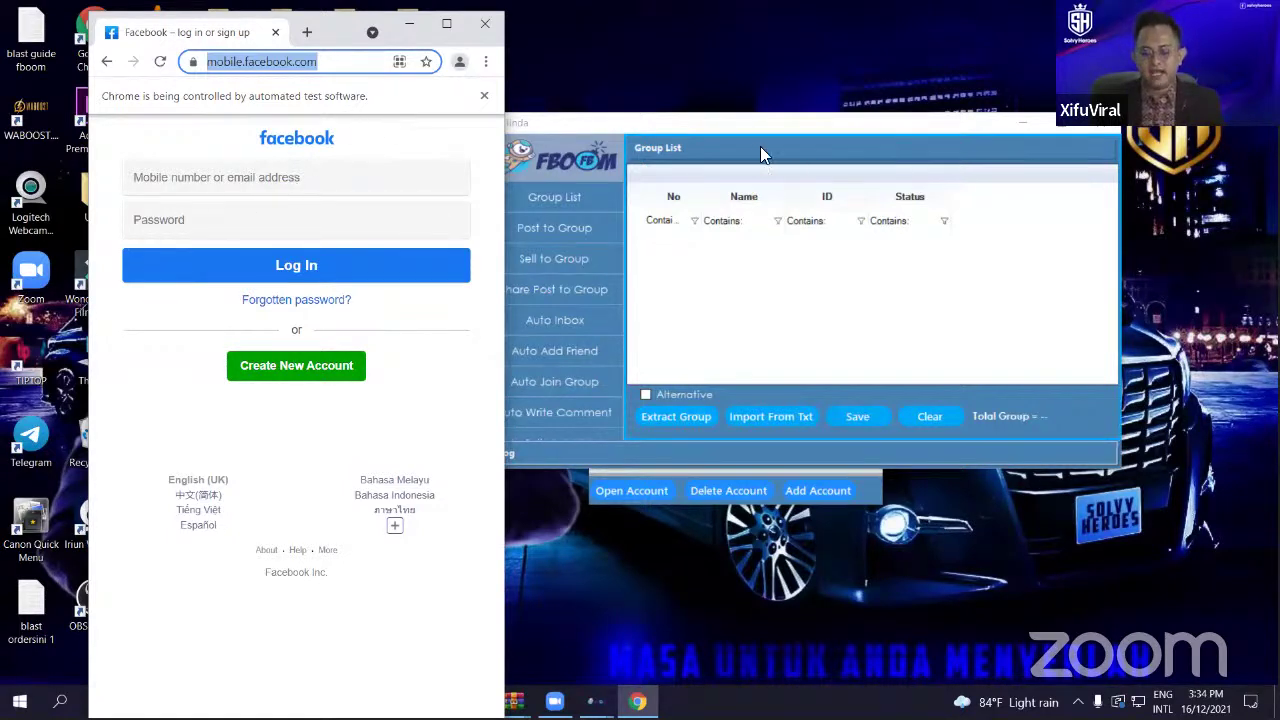
left_click(786, 120)
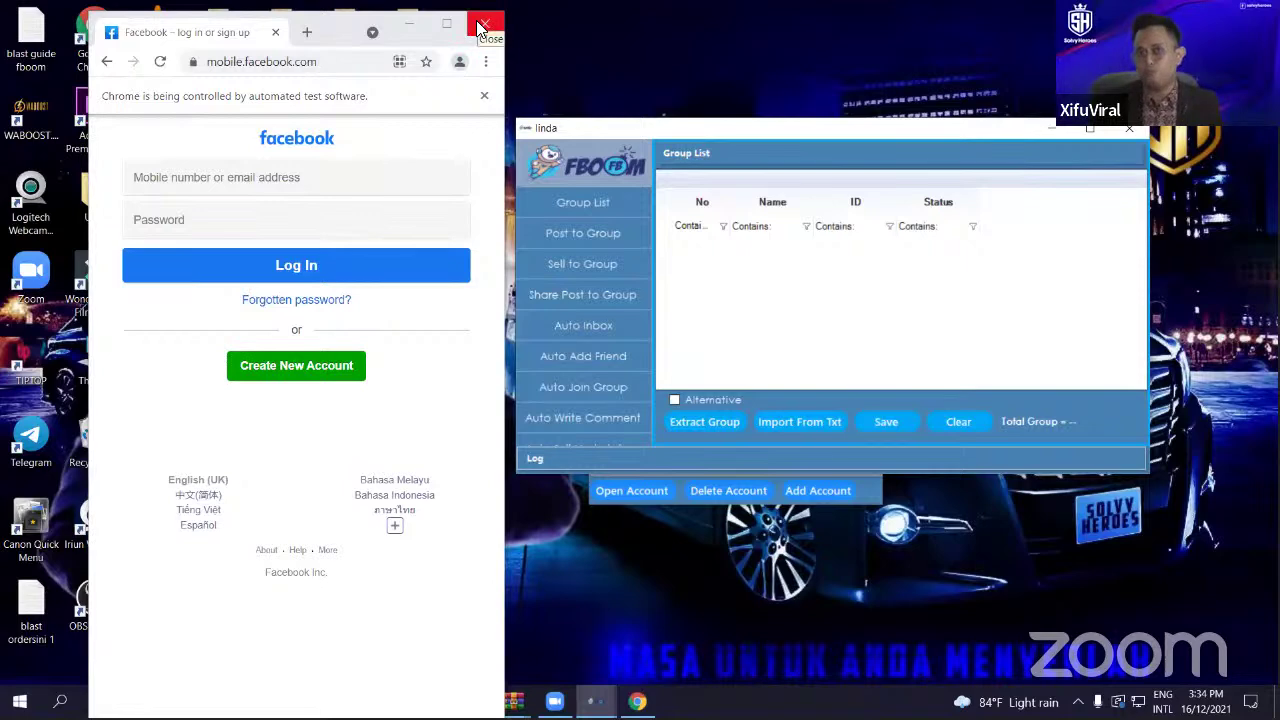
left_click(412, 32)
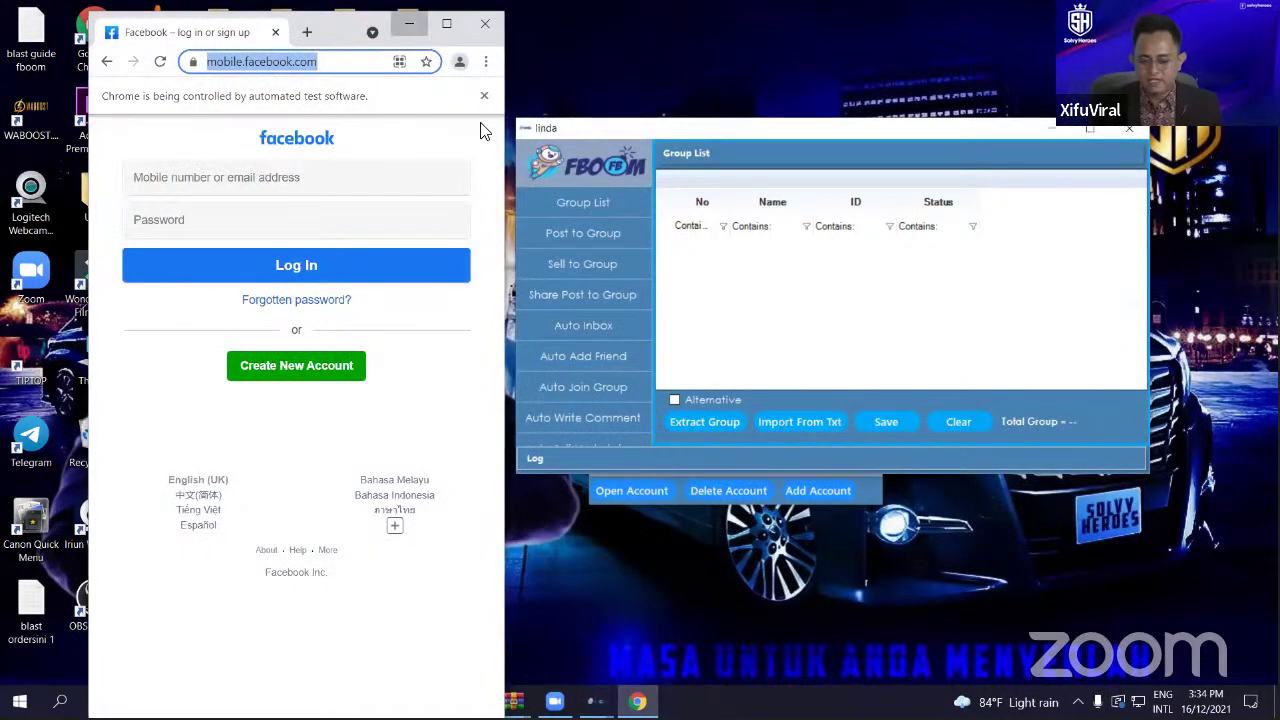
left_click(406, 20)
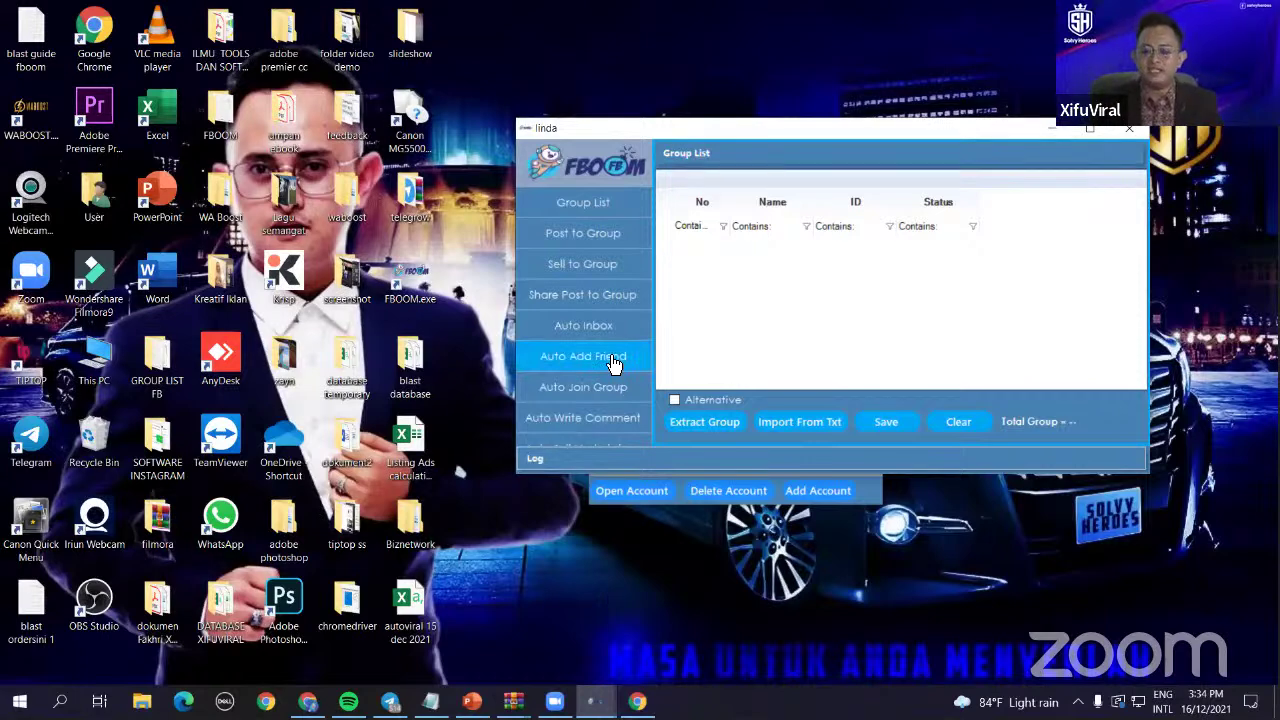
left_click(1052, 129)
left_click(790, 164)
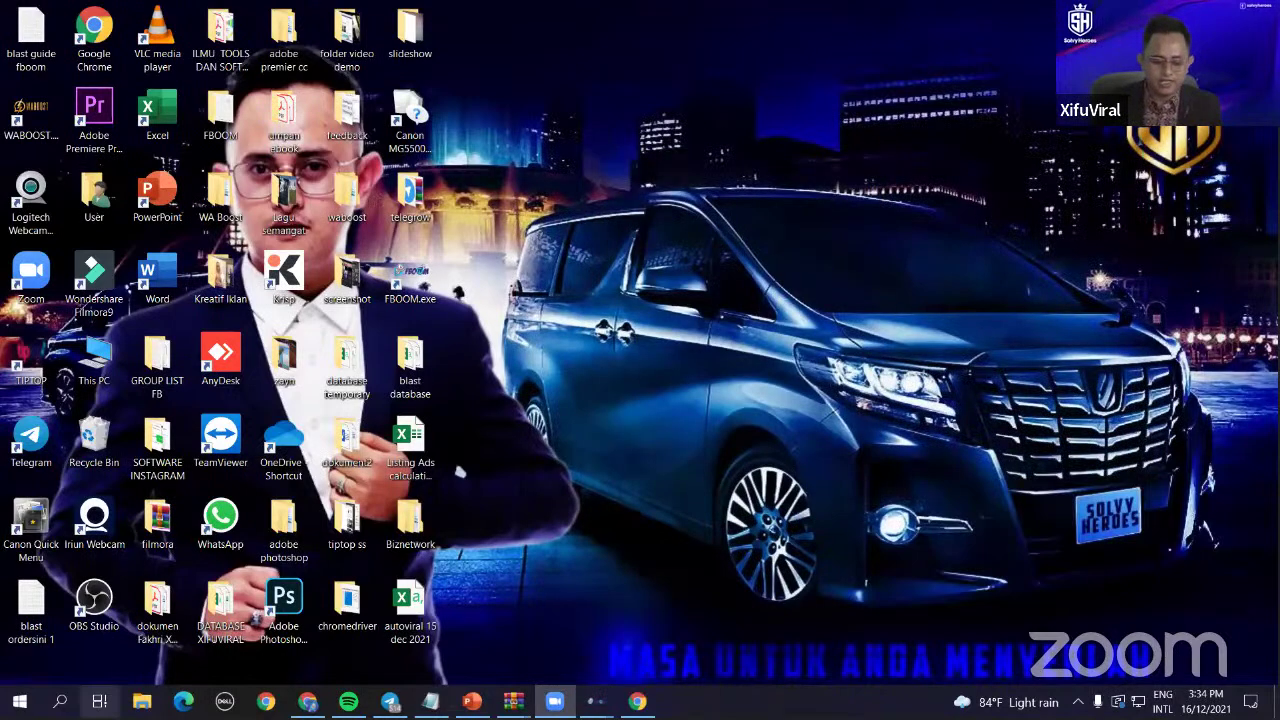
double_click(398, 600)
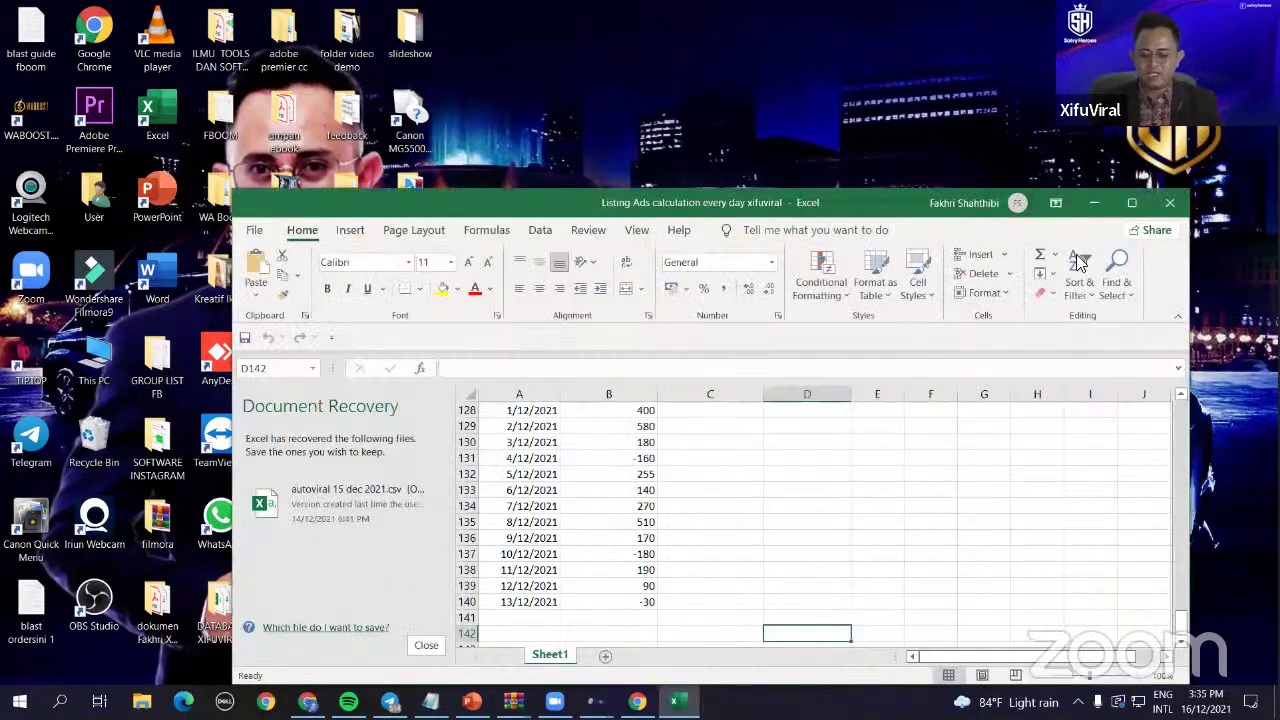
left_click(1097, 197)
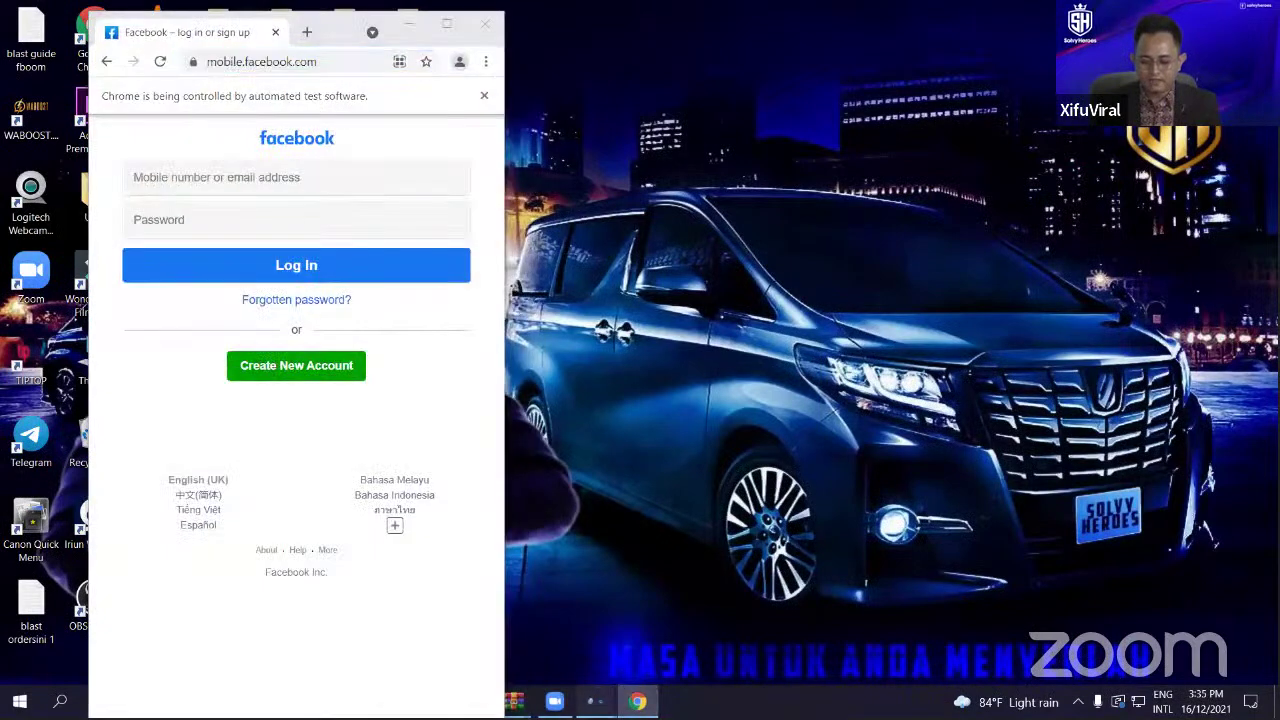
mouse_move(595, 701)
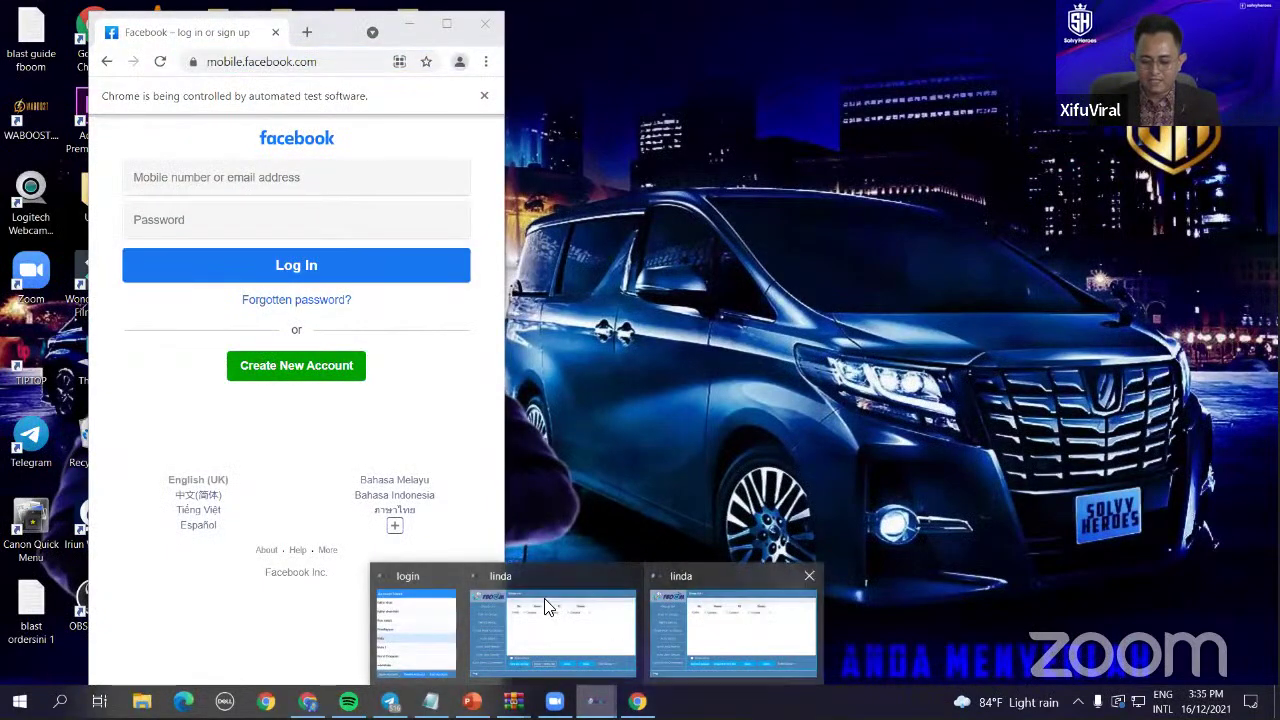
left_click(686, 630)
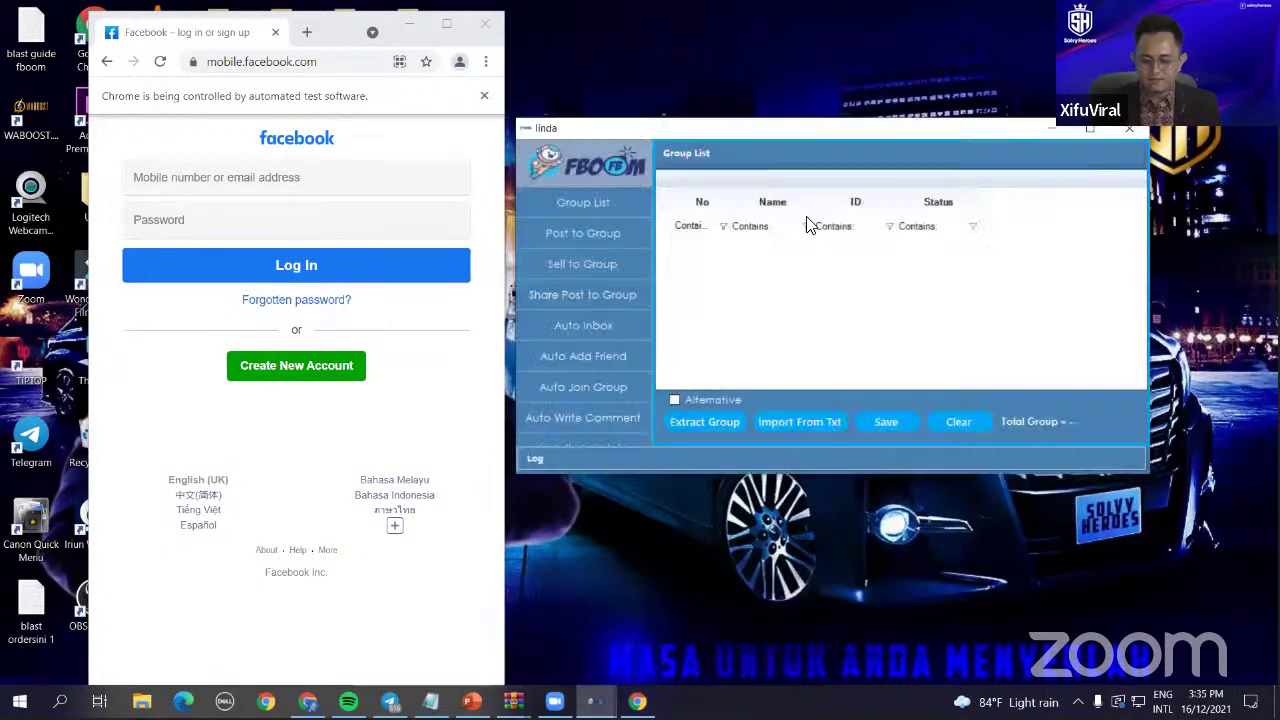
left_click(1022, 143)
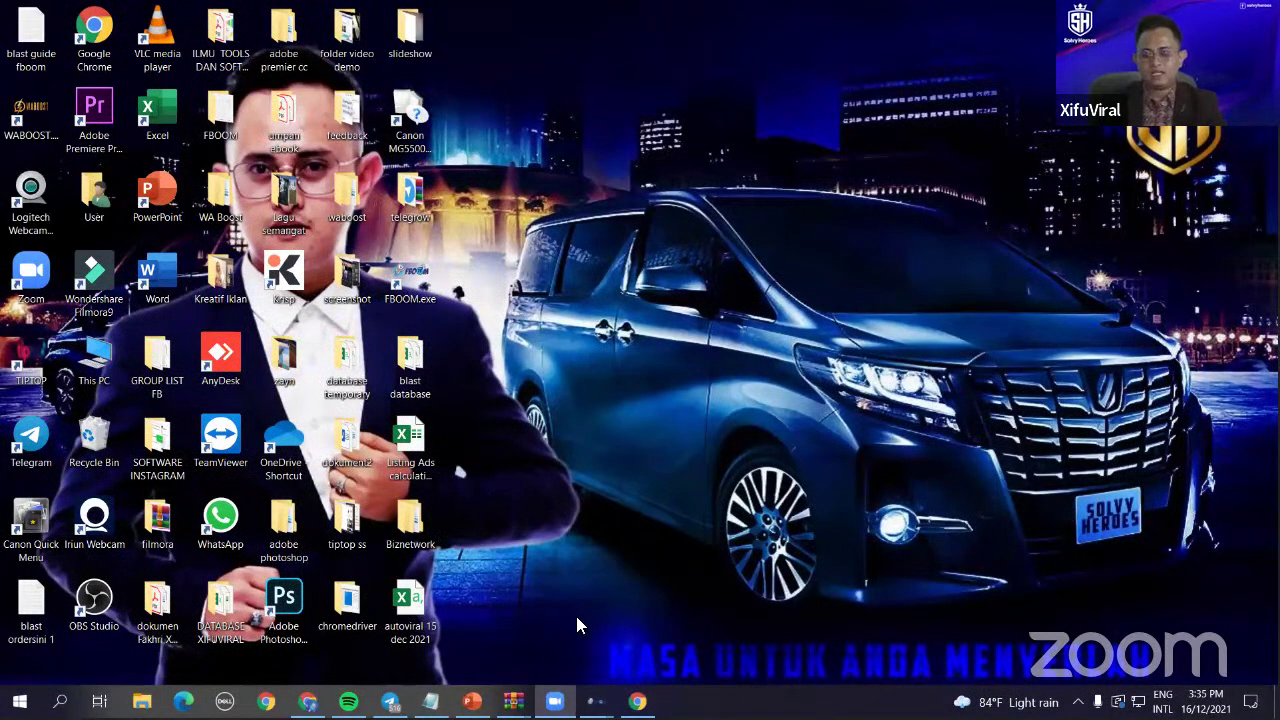
Position the linda Group List window, then close the logged-out Facebook Chrome window.
mouse_move(596, 701)
left_click(537, 640)
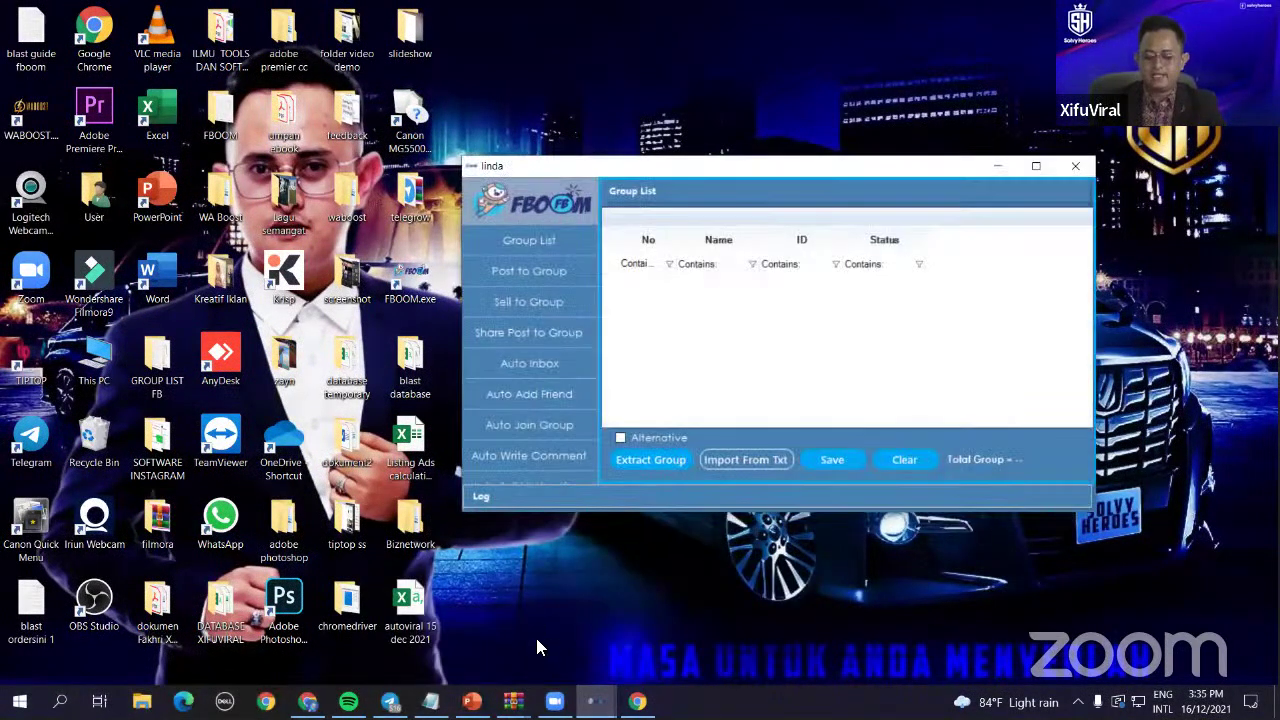
left_click(637, 701)
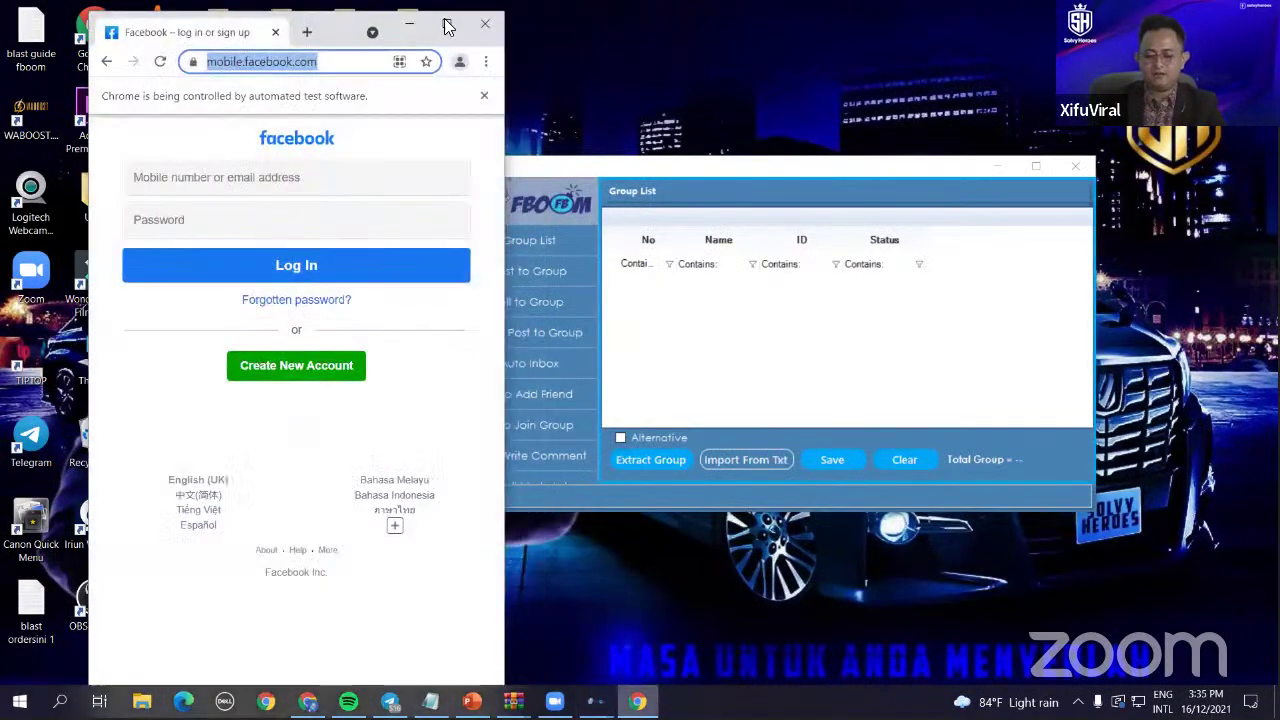
left_click(620, 168)
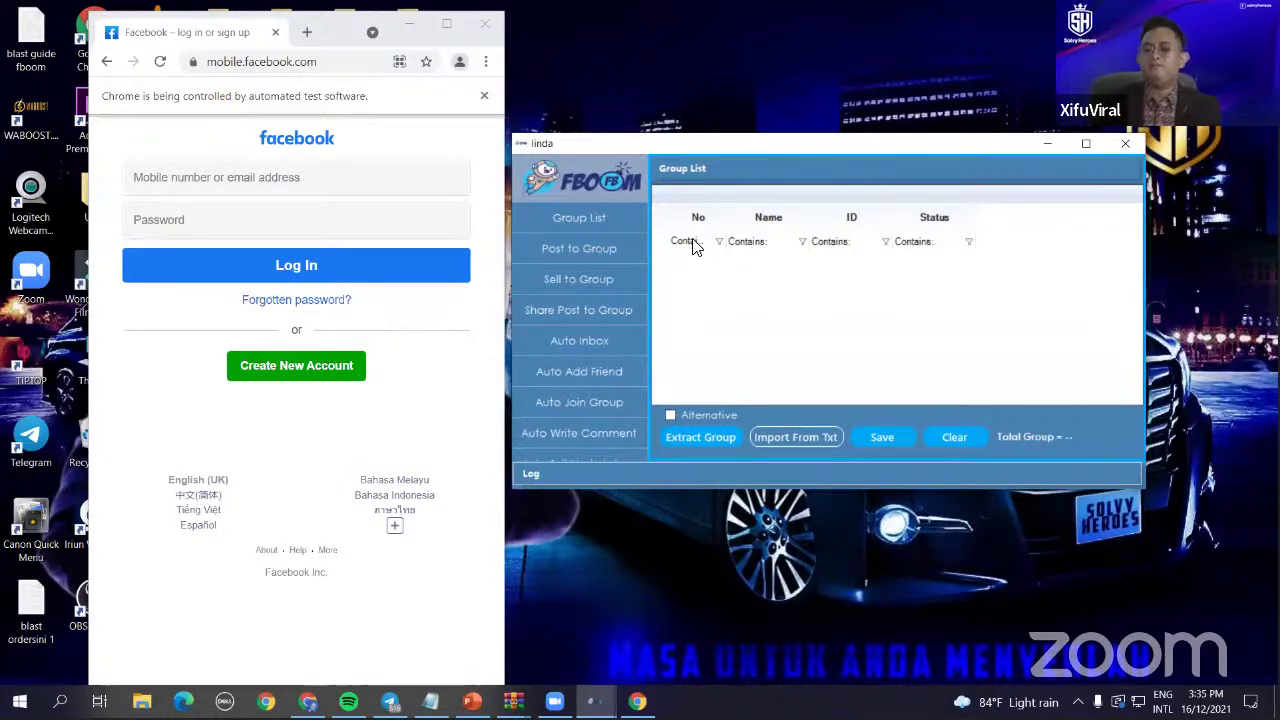
left_click(807, 88)
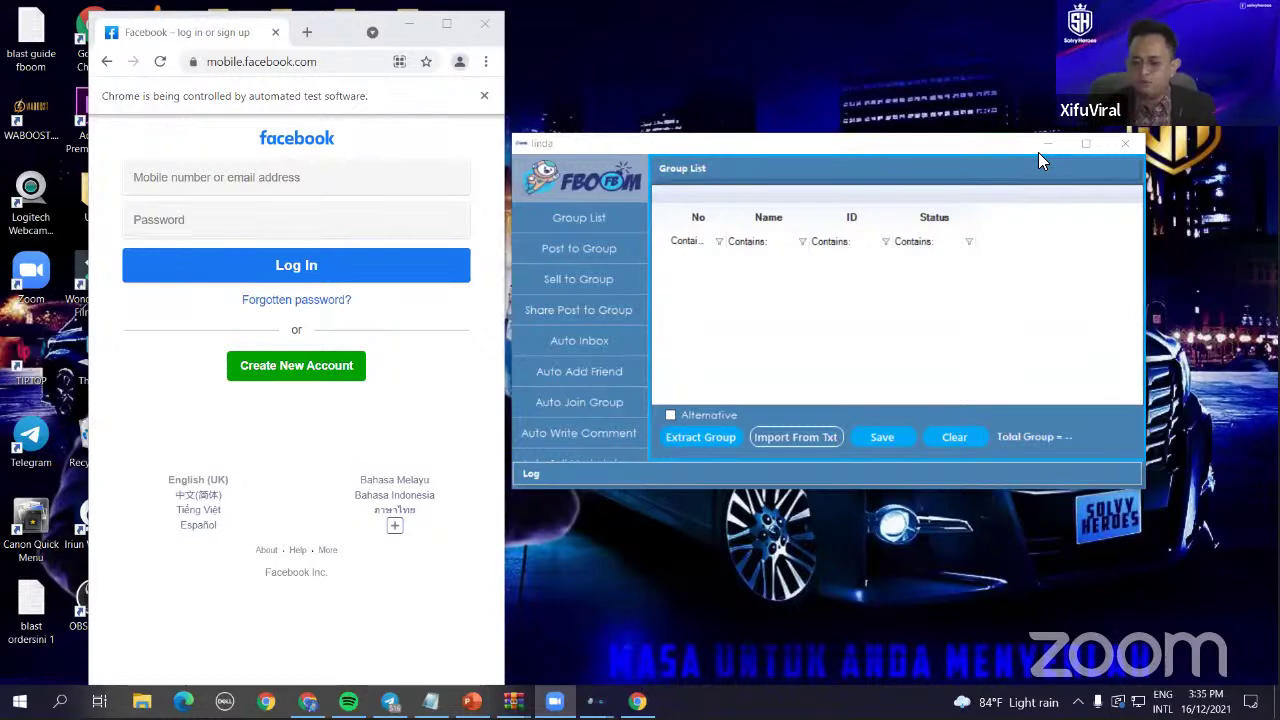
mouse_move(828, 150)
left_mouse_down()
mouse_move(796, 150)
mouse_move(817, 148)
left_mouse_up()
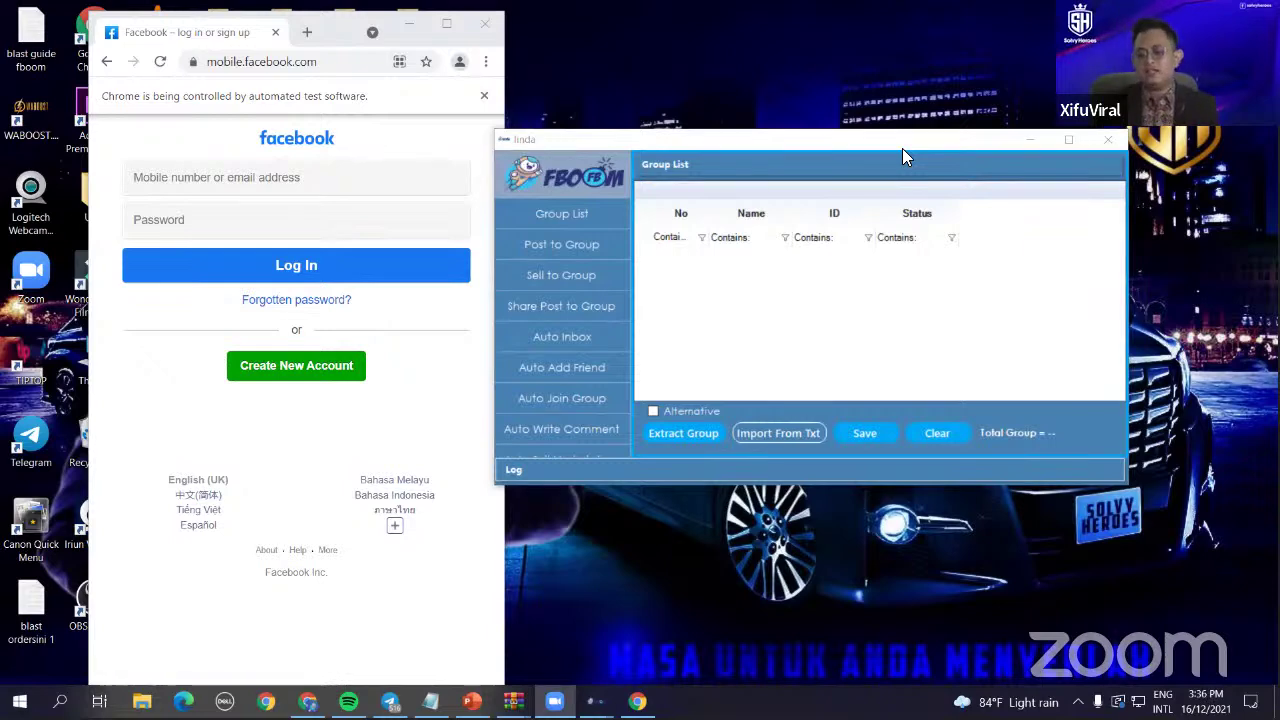
left_click(1078, 702)
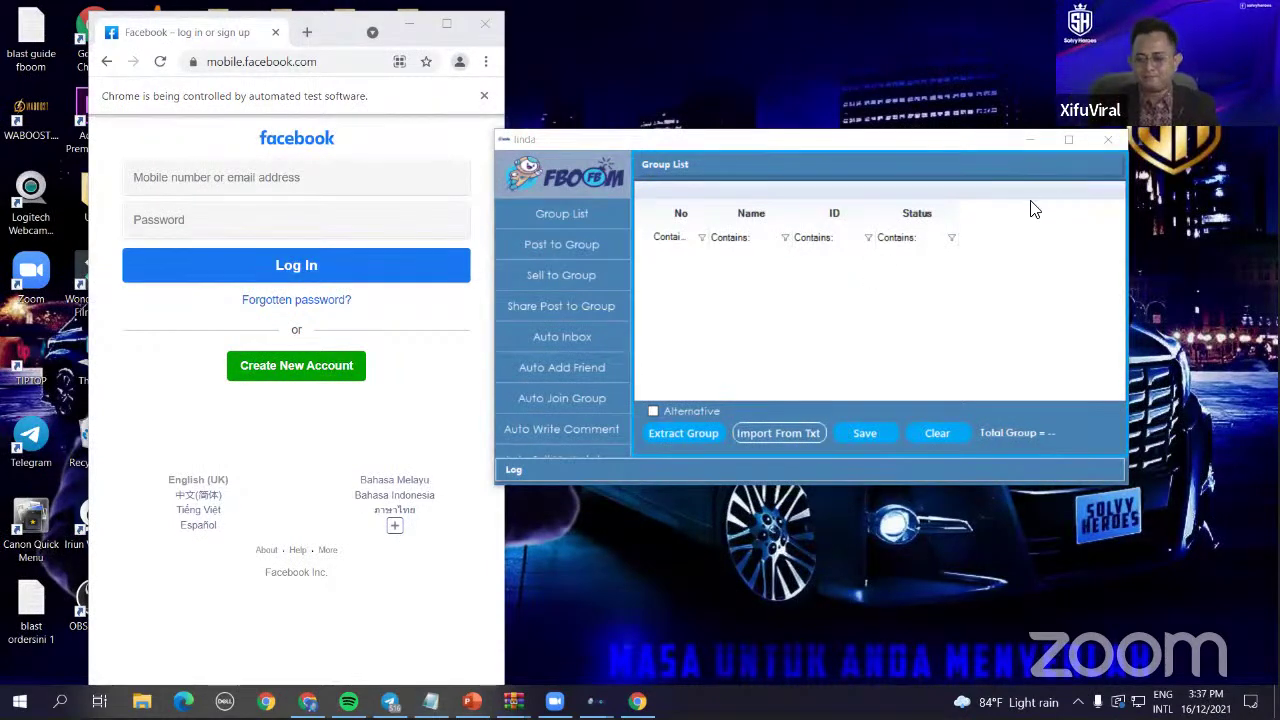
left_click(826, 143)
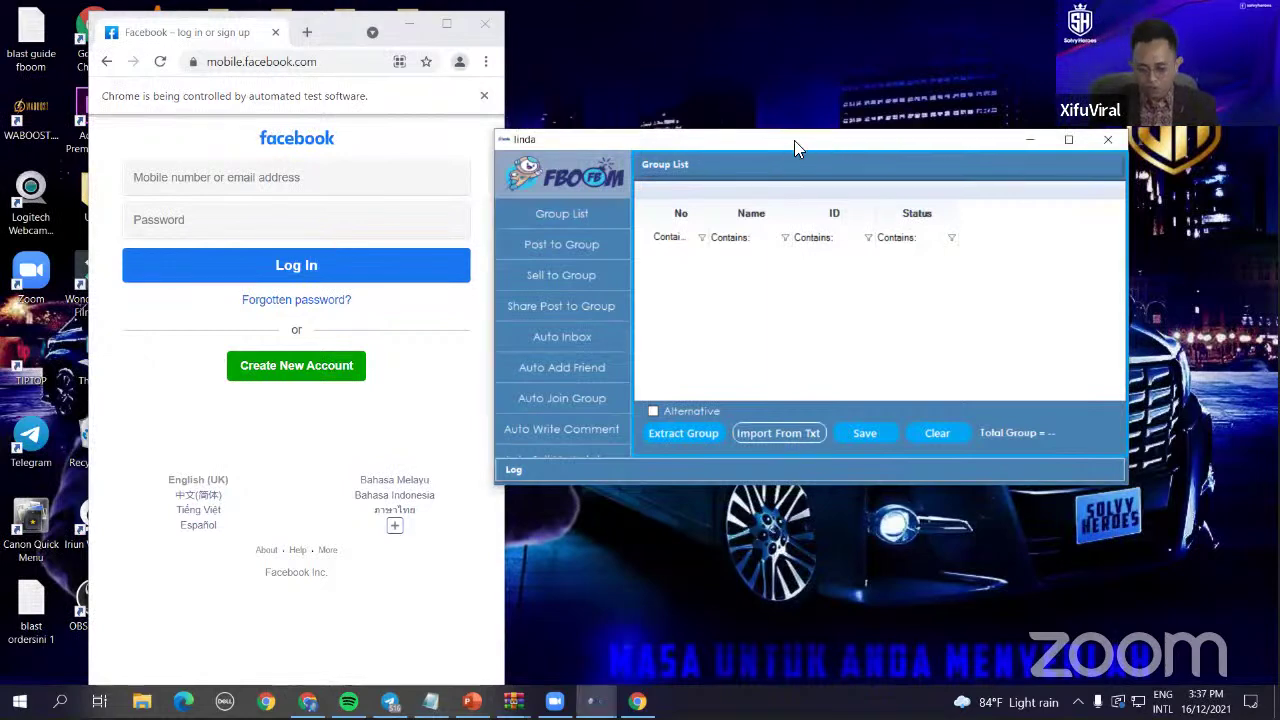
left_click_drag(824, 140, 831, 136)
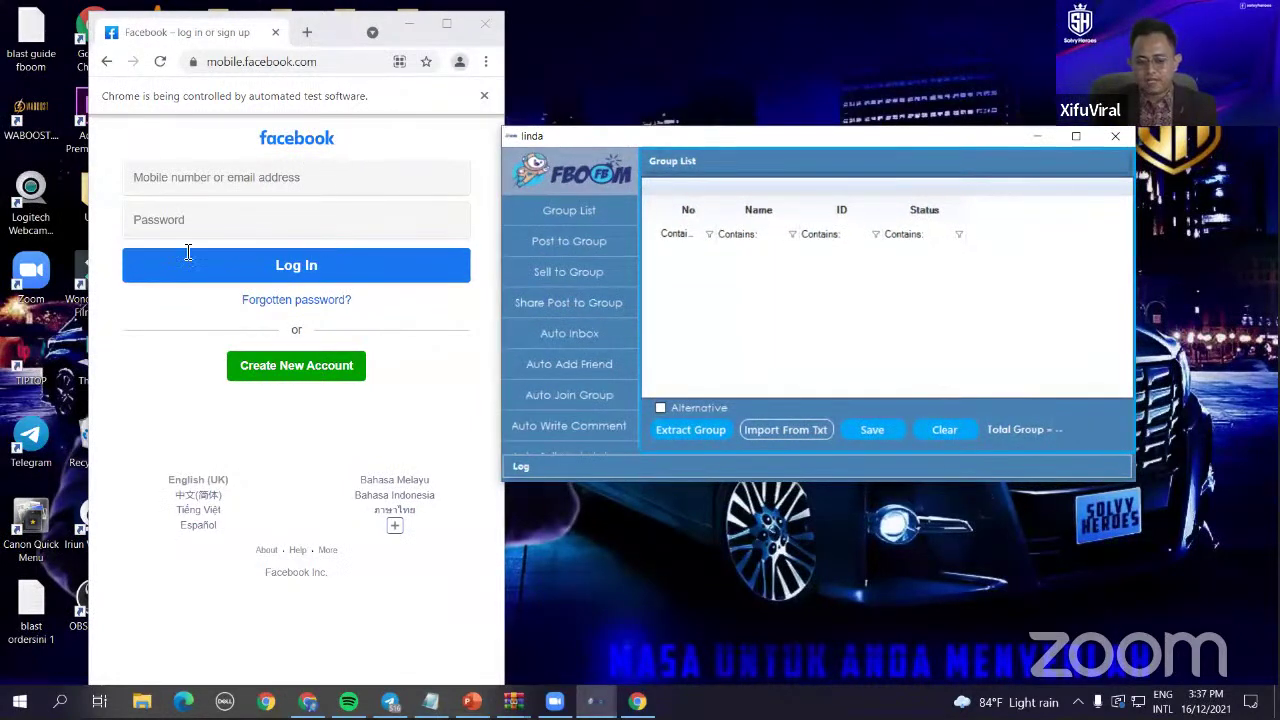
left_click(487, 25)
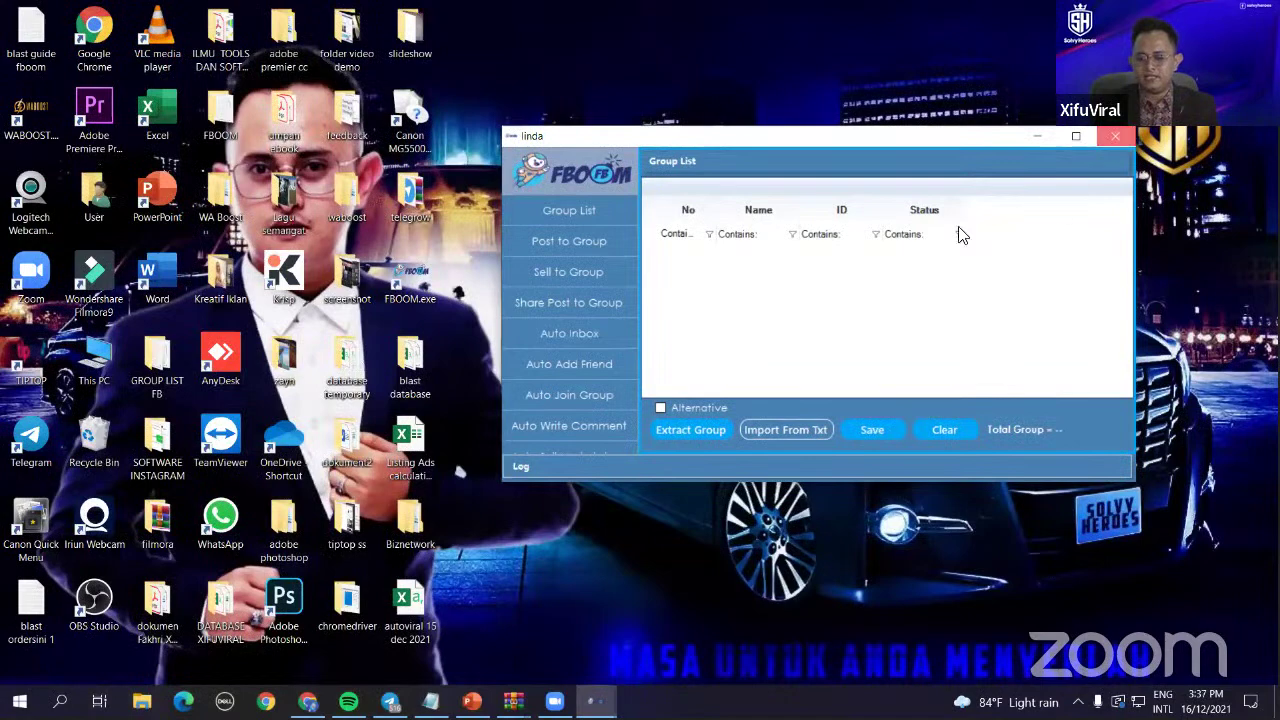
Refresh the desktop twice and check which FBOOM windows are open from the taskbar.
right_click(647, 88)
left_click(700, 134)
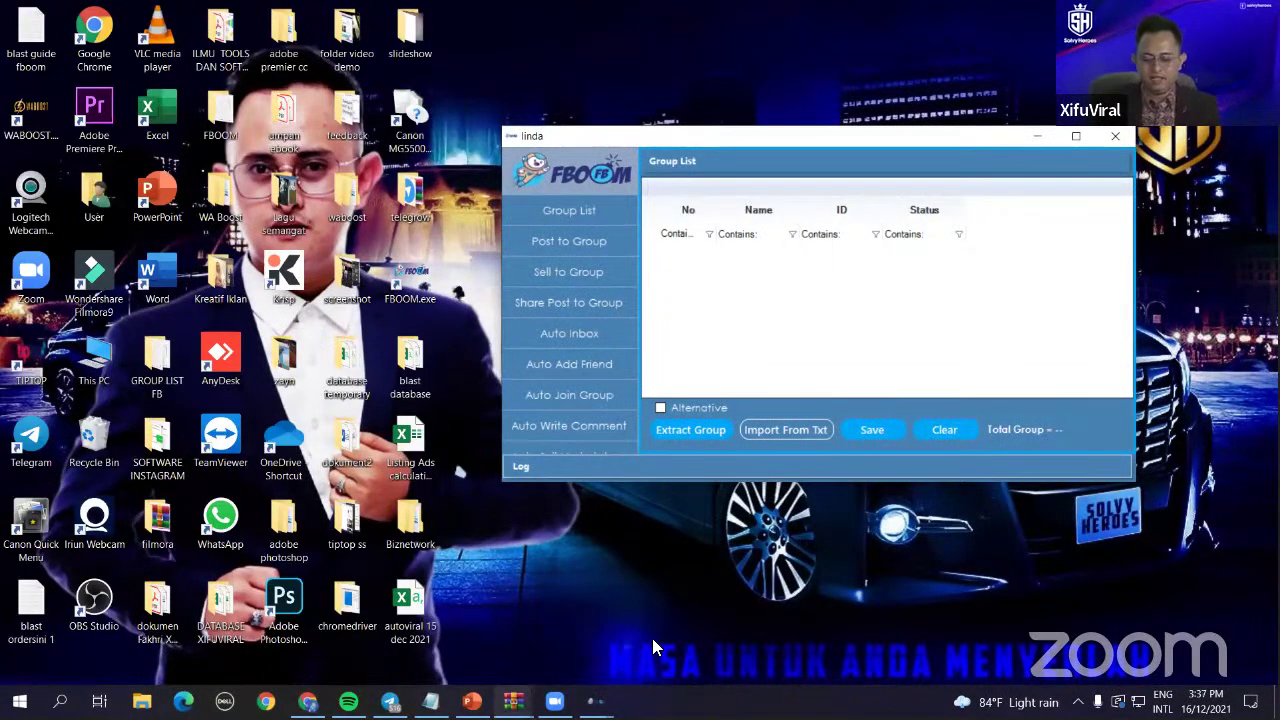
left_click(595, 701)
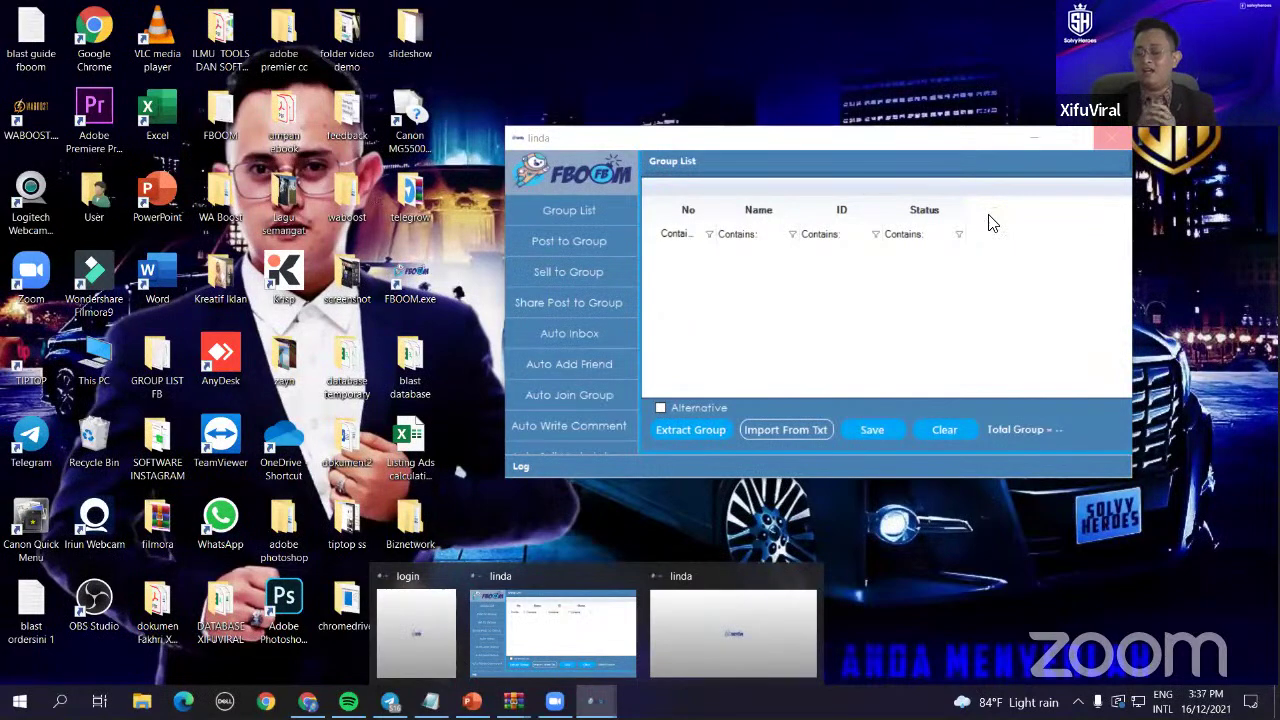
right_click(767, 245)
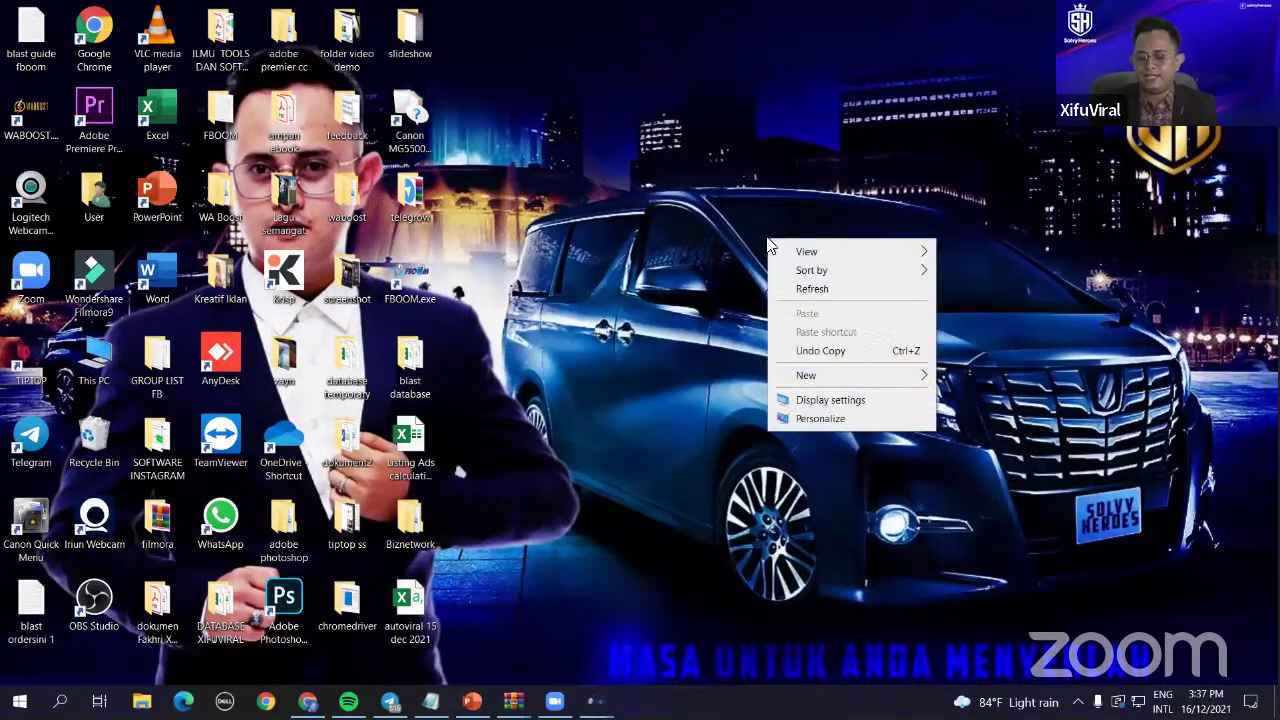
left_click(828, 291)
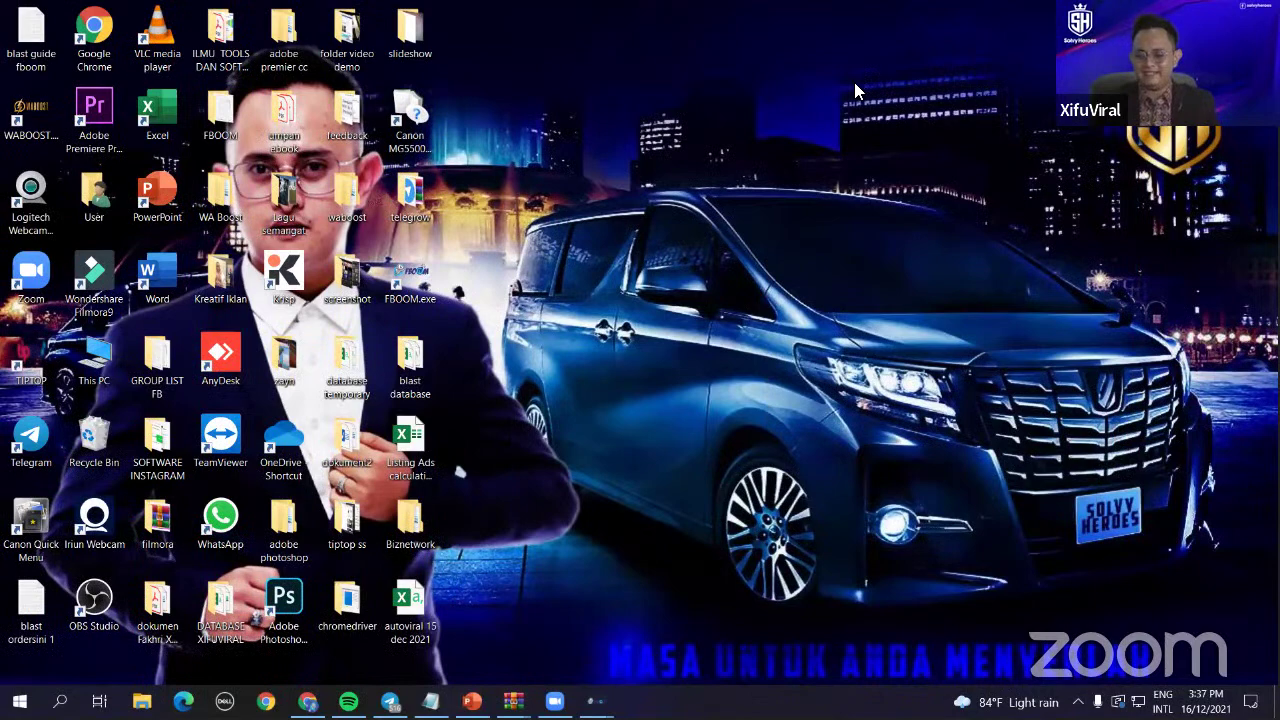
From the saved accounts login list, choose a different account and open it with its browser.
mouse_move(598, 700)
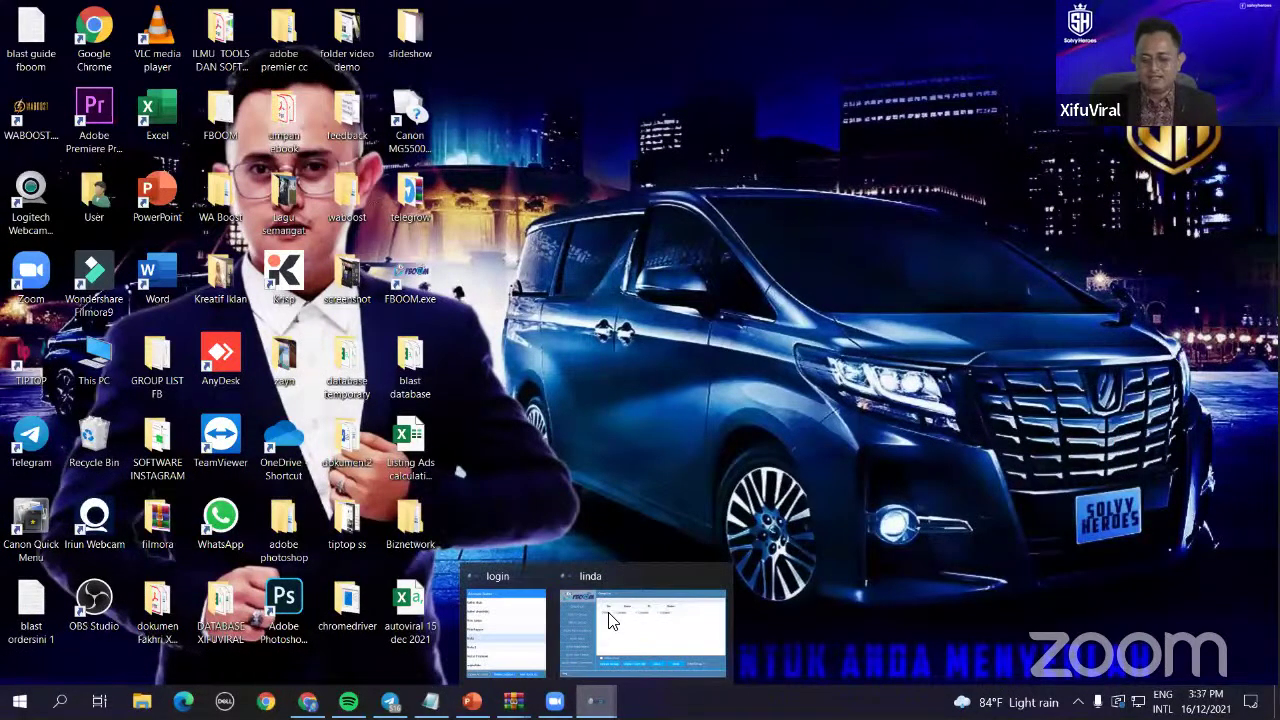
left_click(502, 620)
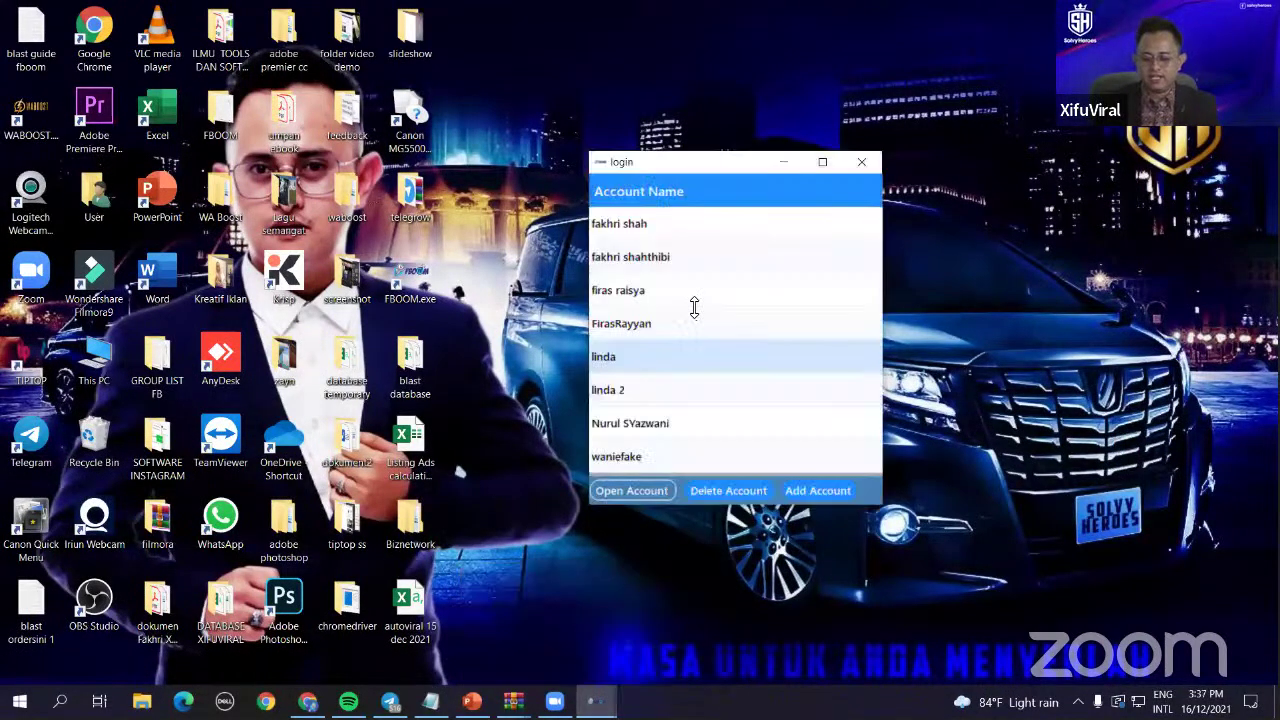
left_click(643, 327)
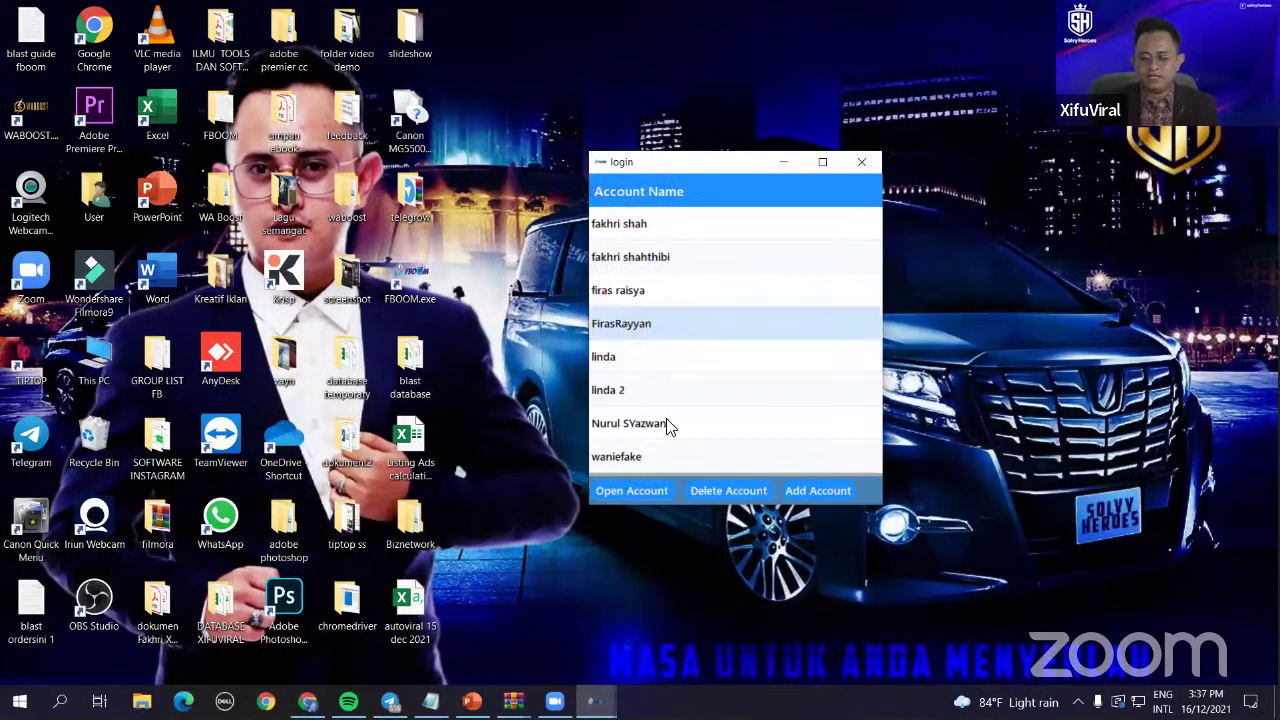
left_click(632, 491)
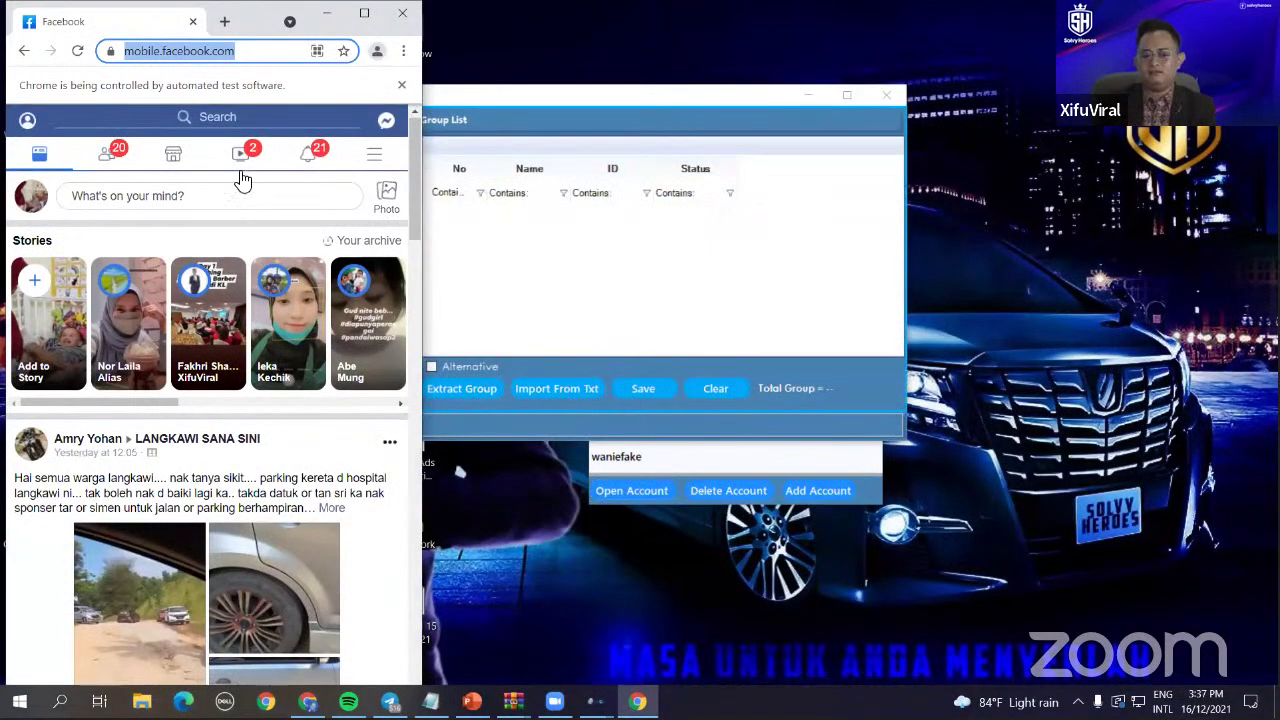
Bring the new account's tool window forward and nudge it into place beside Chrome.
left_click(596, 102)
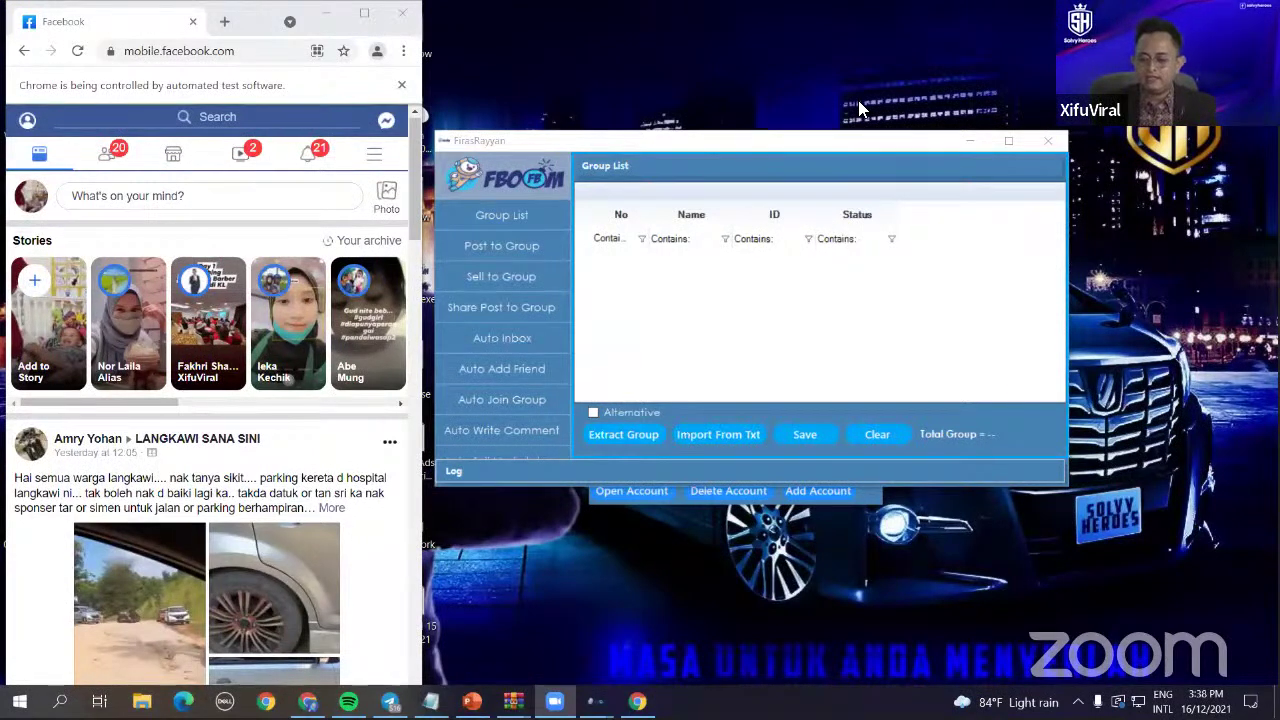
left_click(780, 144)
left_click_drag(788, 140, 783, 120)
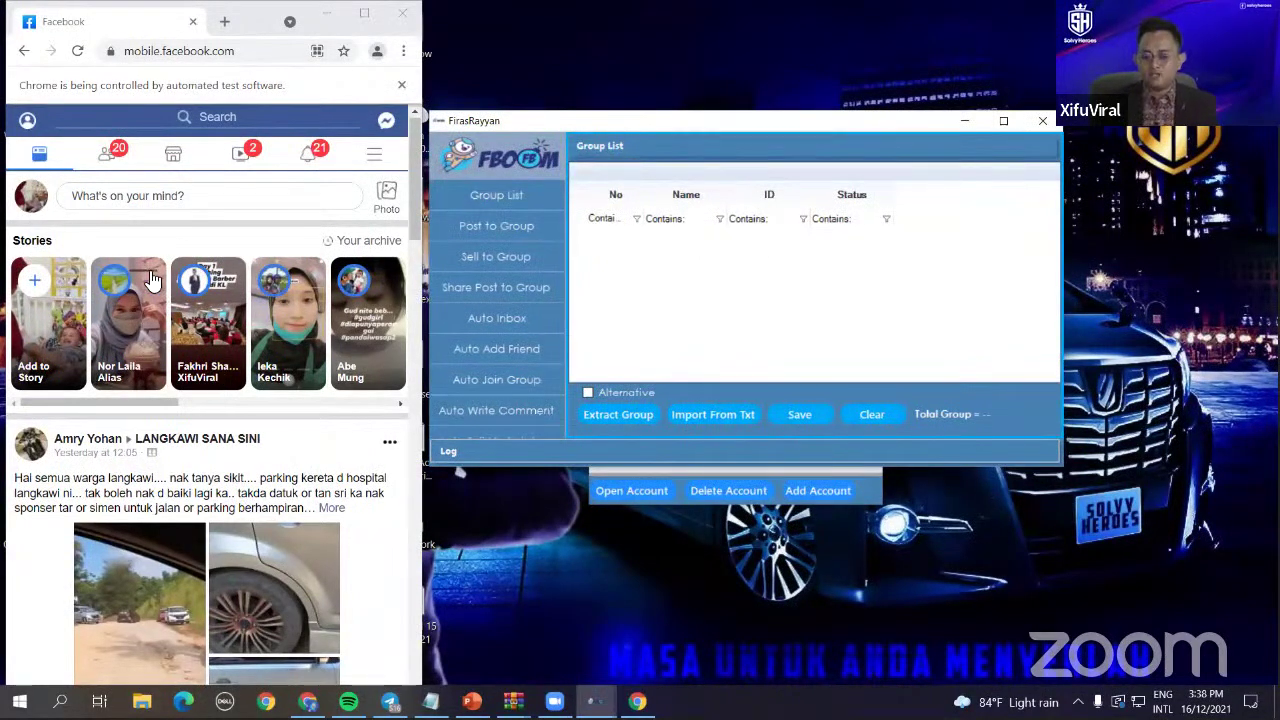
left_click(978, 88)
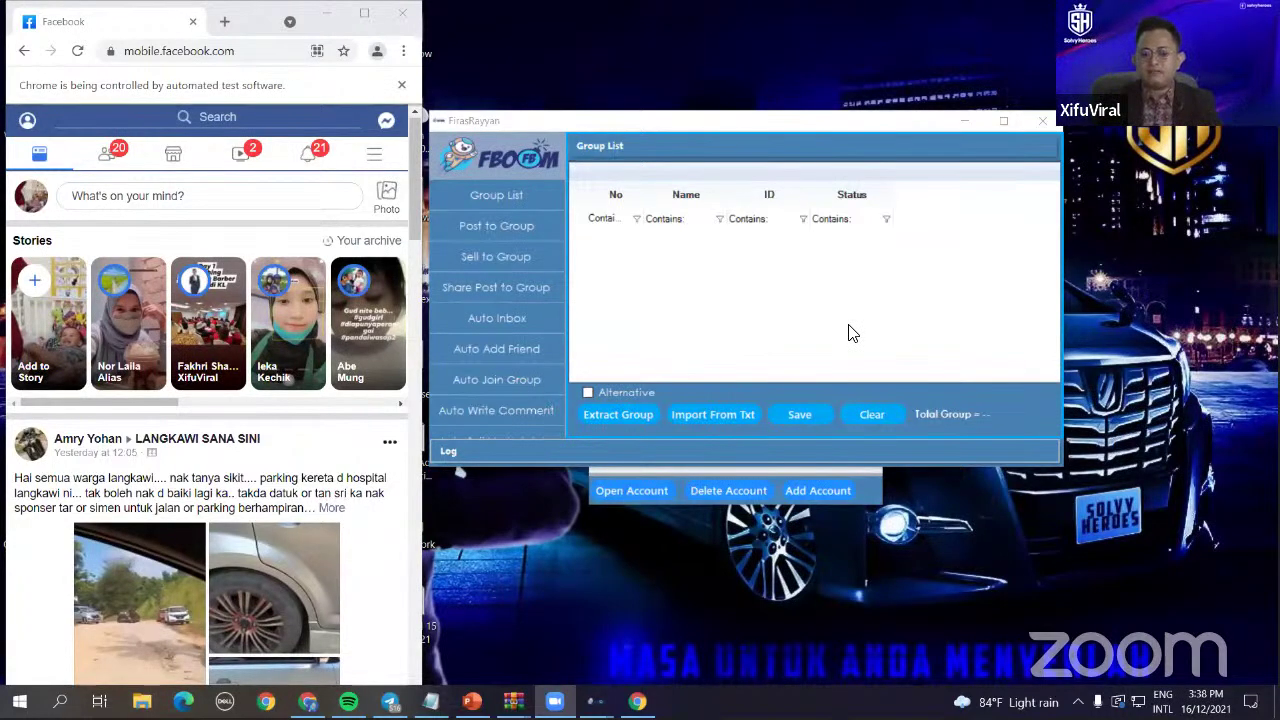
left_click_drag(770, 125, 778, 138)
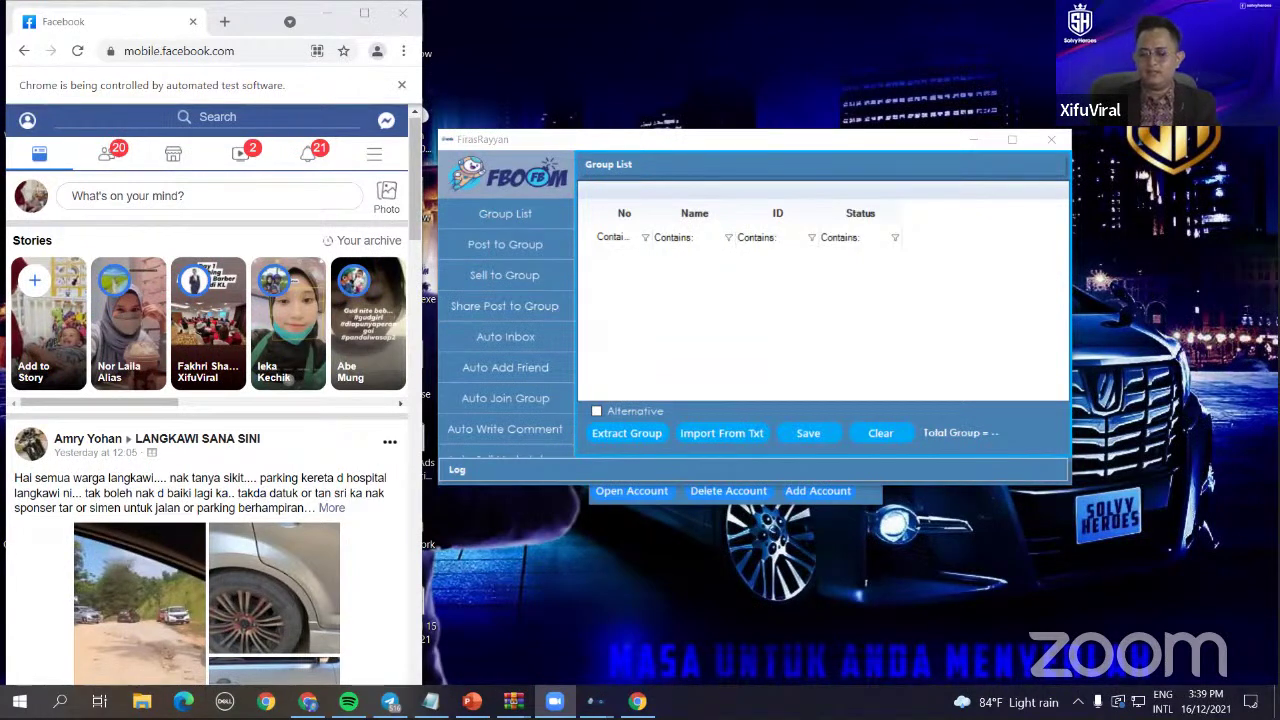
Show the Group List tool and make a first attempt at extracting groups.
left_click(528, 217)
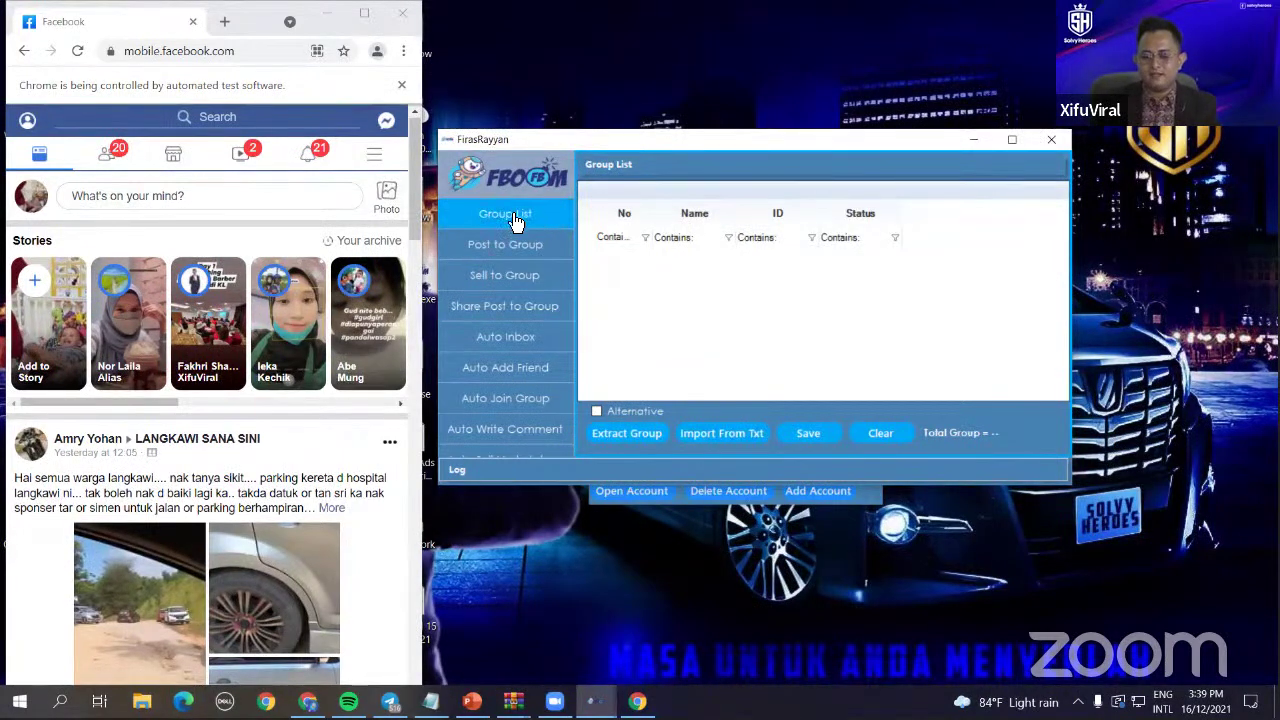
left_click(638, 437)
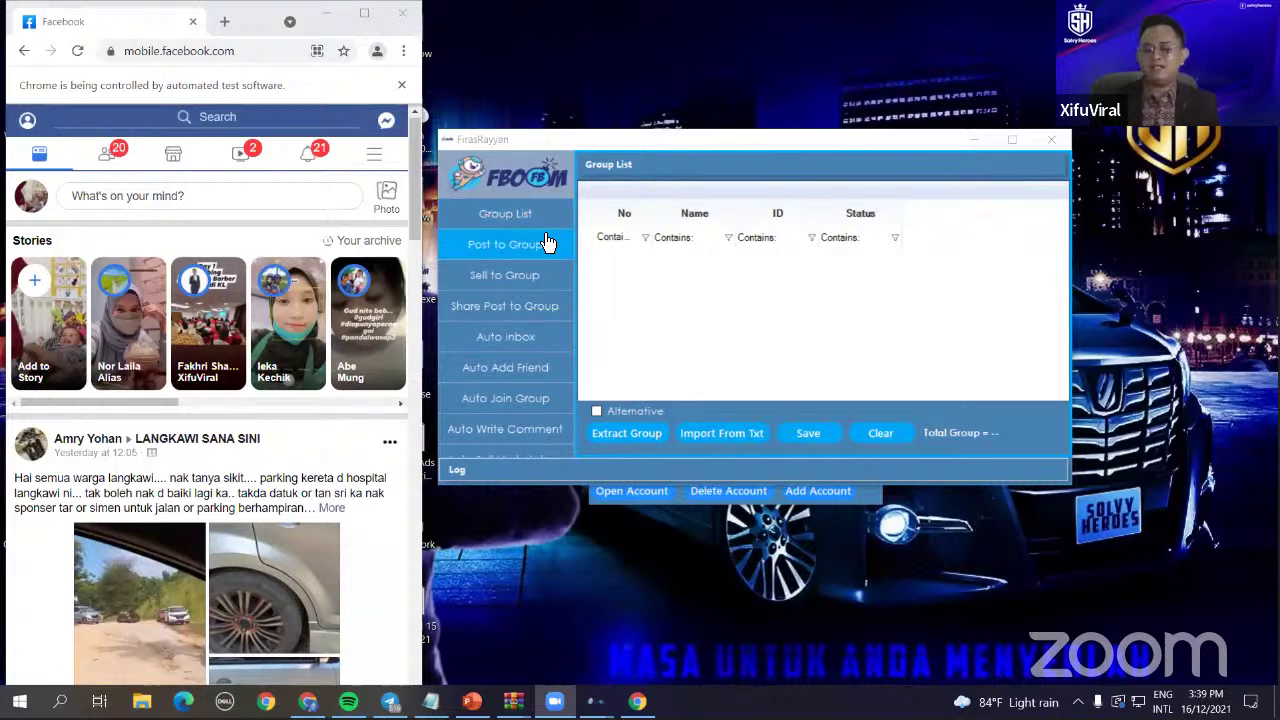
left_click(495, 222)
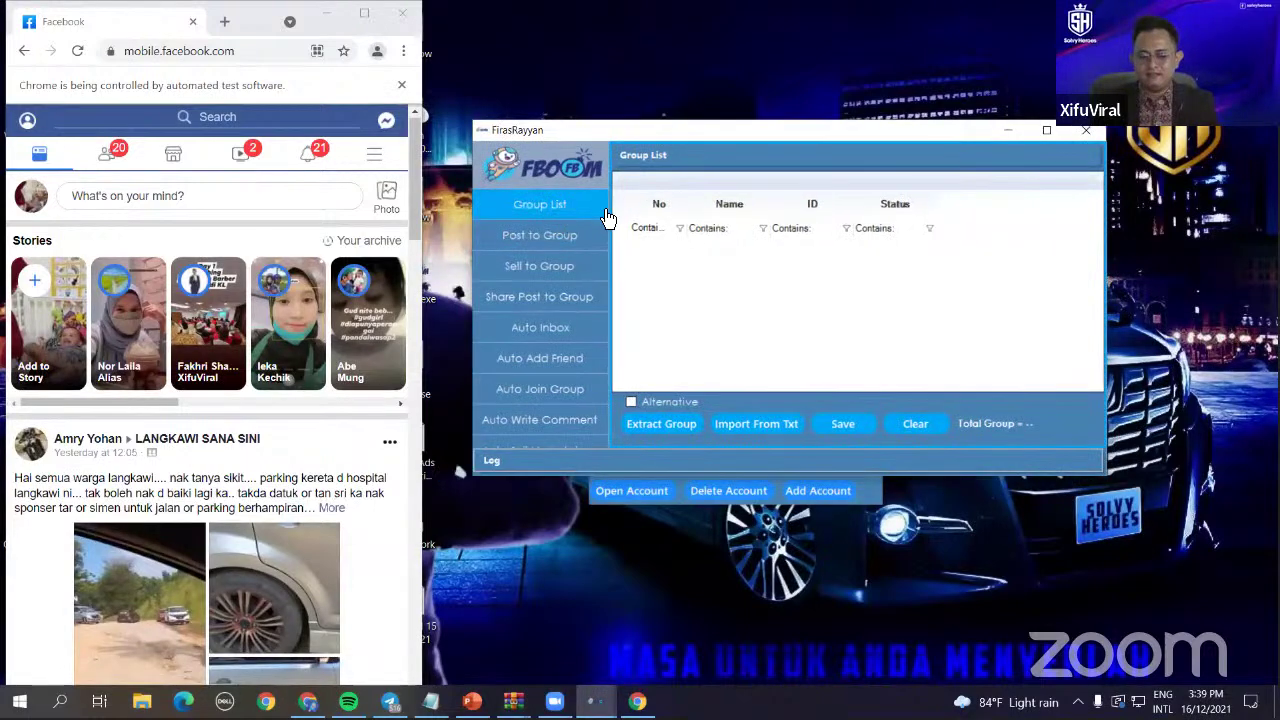
Run Extract Group, tick Alternative, and run Extract Group again until Please Wait appears.
left_click(660, 426)
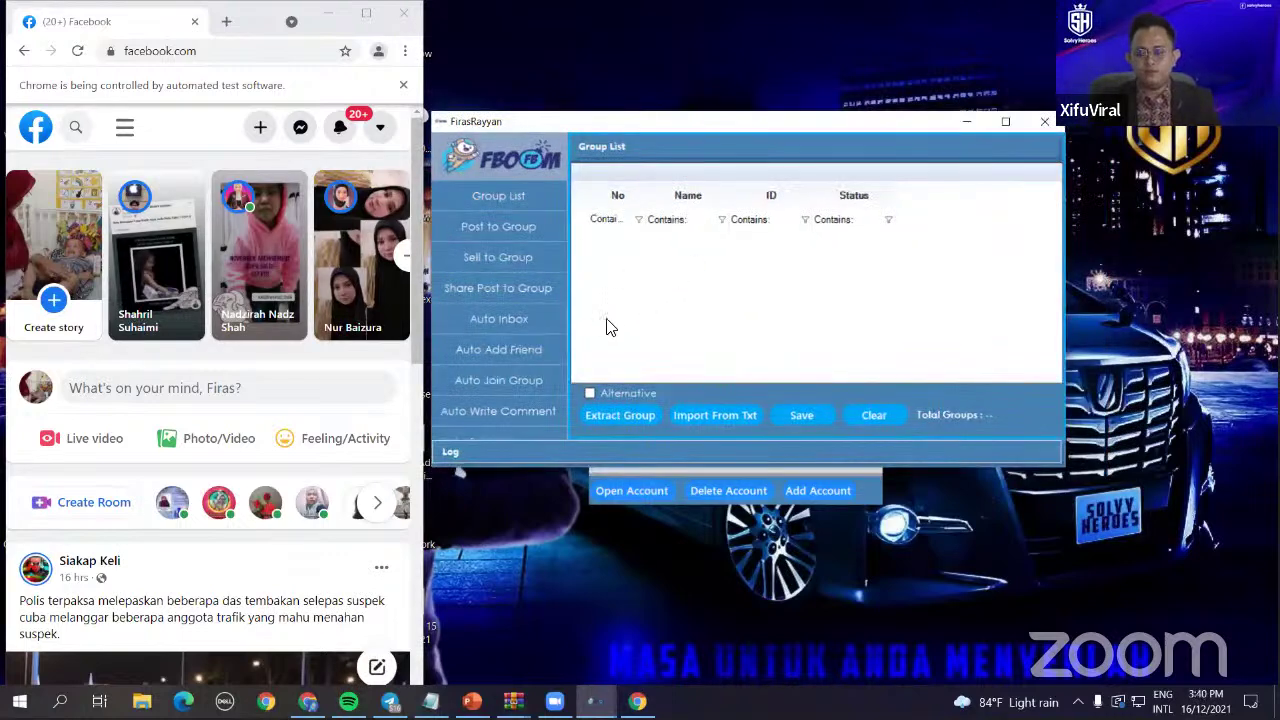
left_click(590, 394)
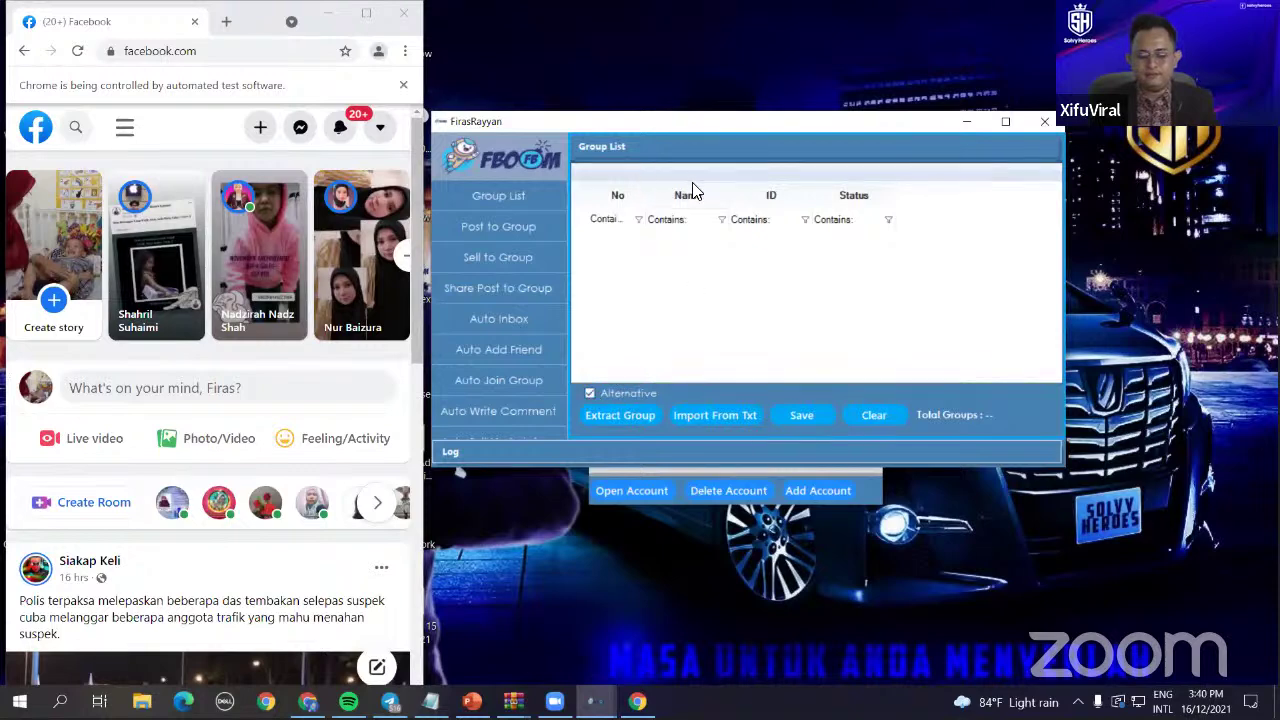
left_click(620, 416)
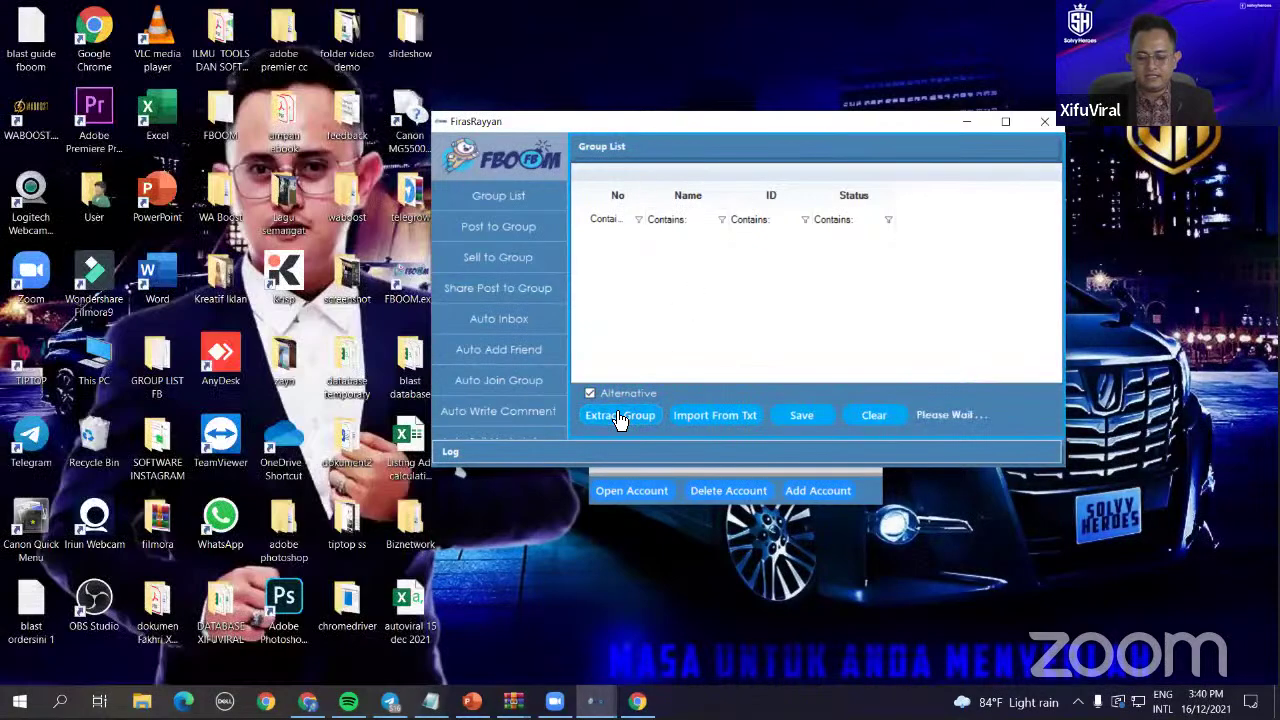
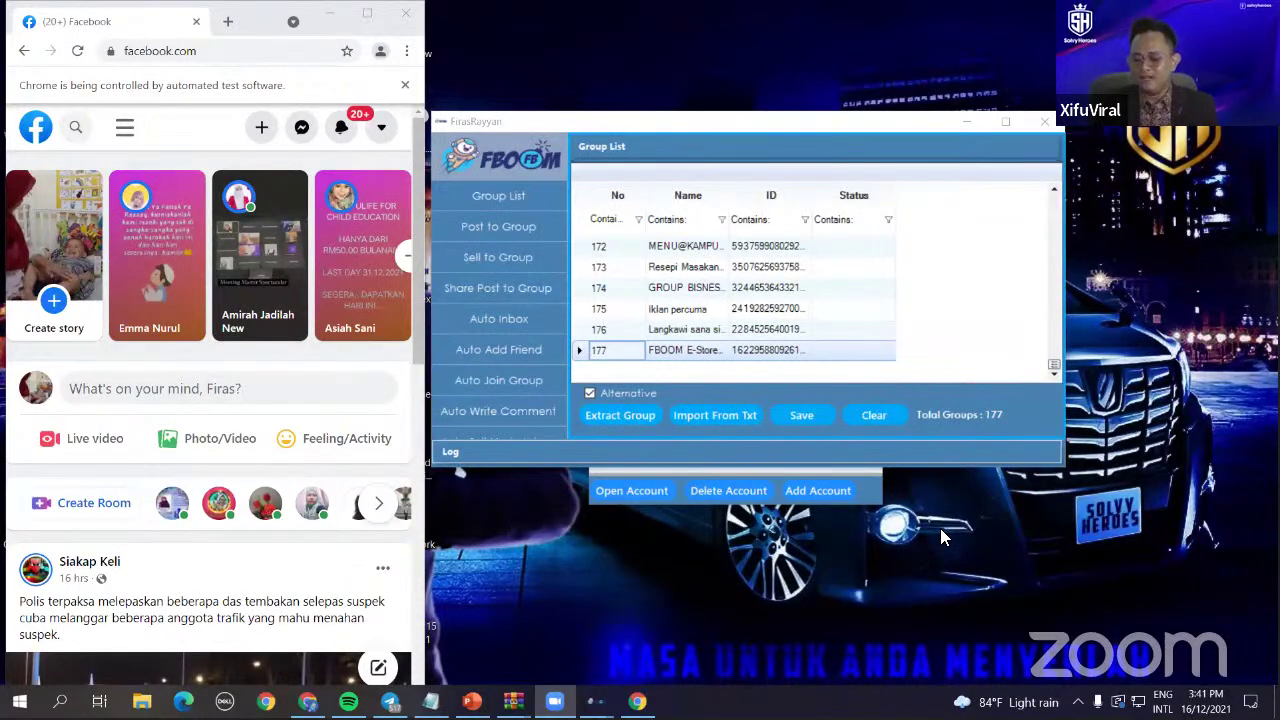
Toggle the Alternative option until it ends unchecked, and nudge the FBOOM window slightly.
left_click(588, 394)
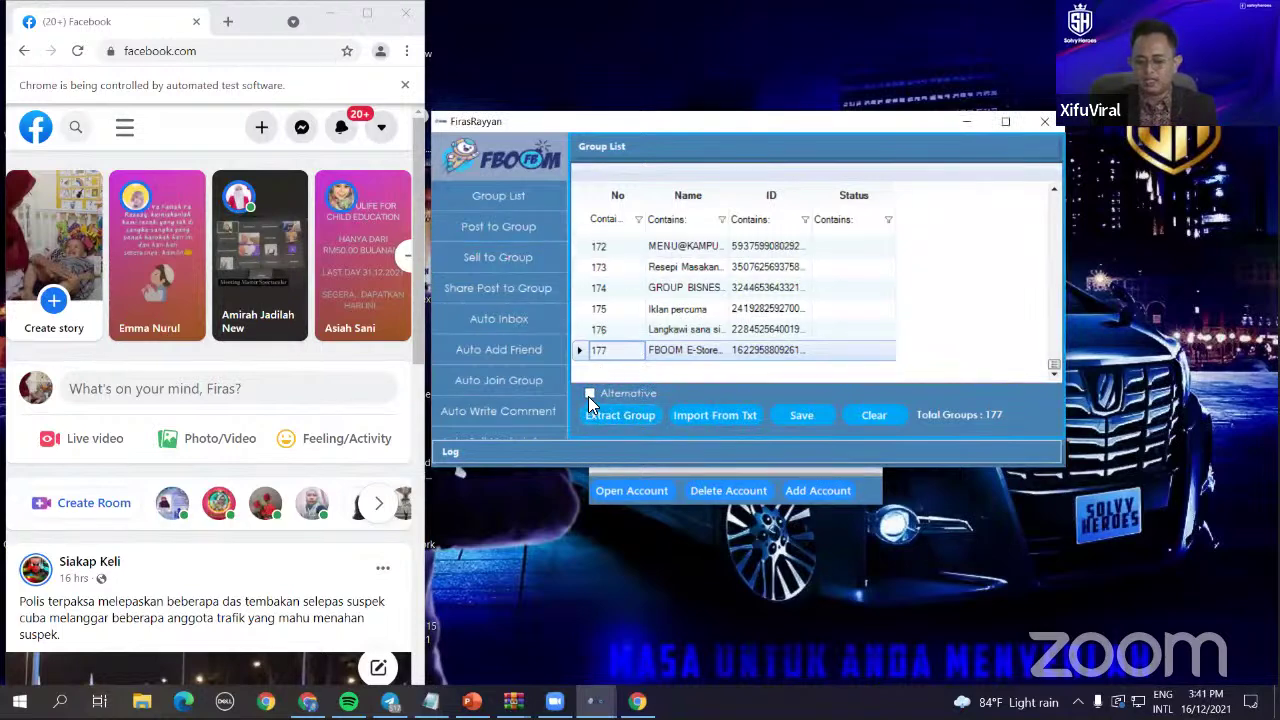
left_click(588, 394)
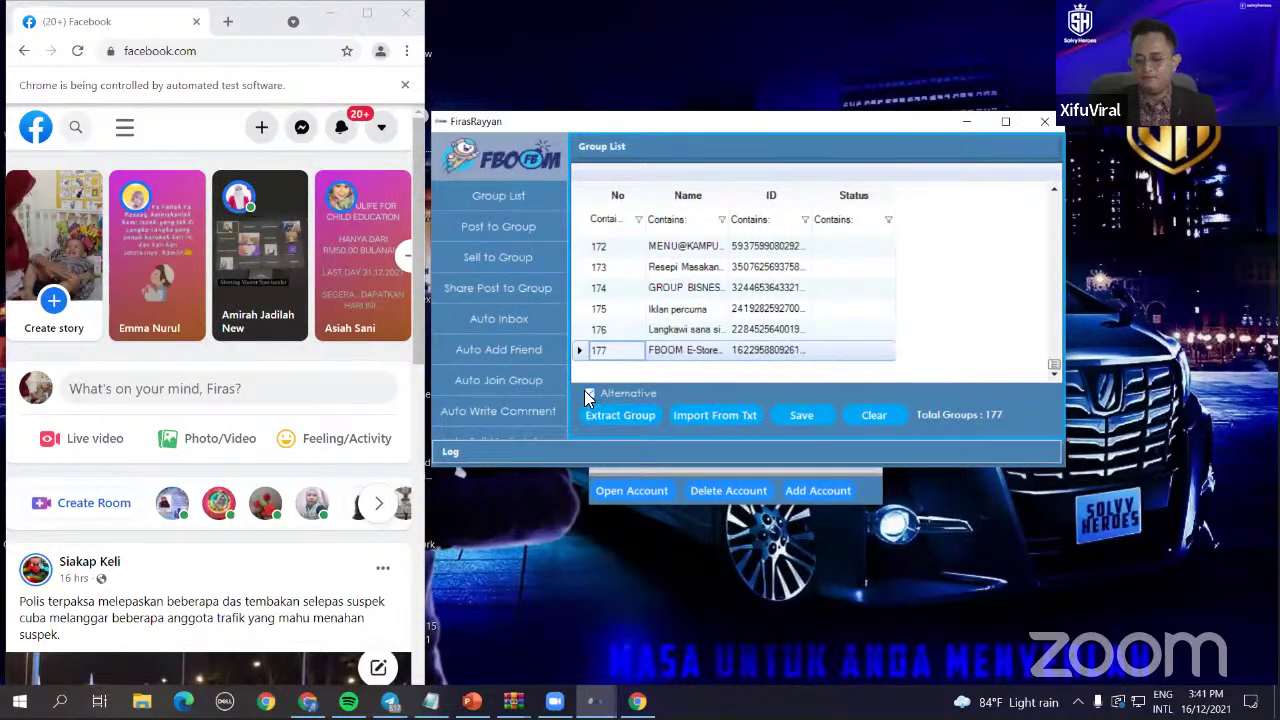
left_click(588, 394)
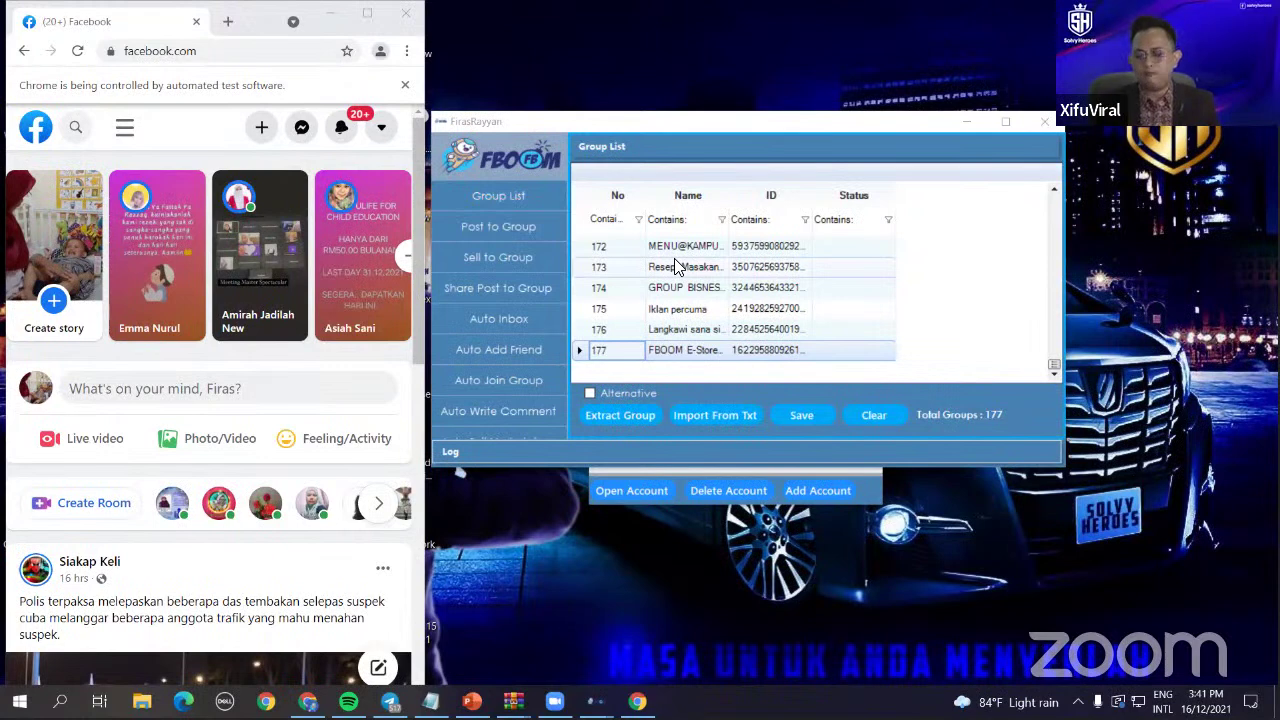
left_click(590, 395)
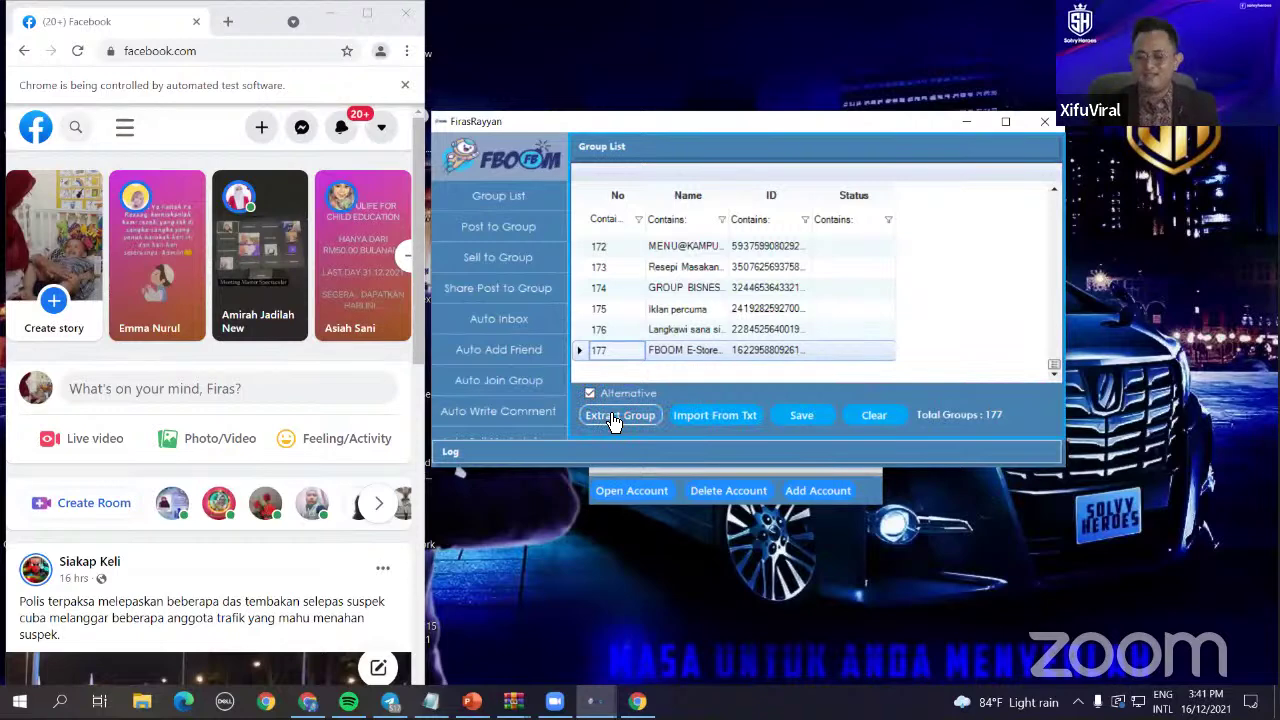
left_click(590, 393)
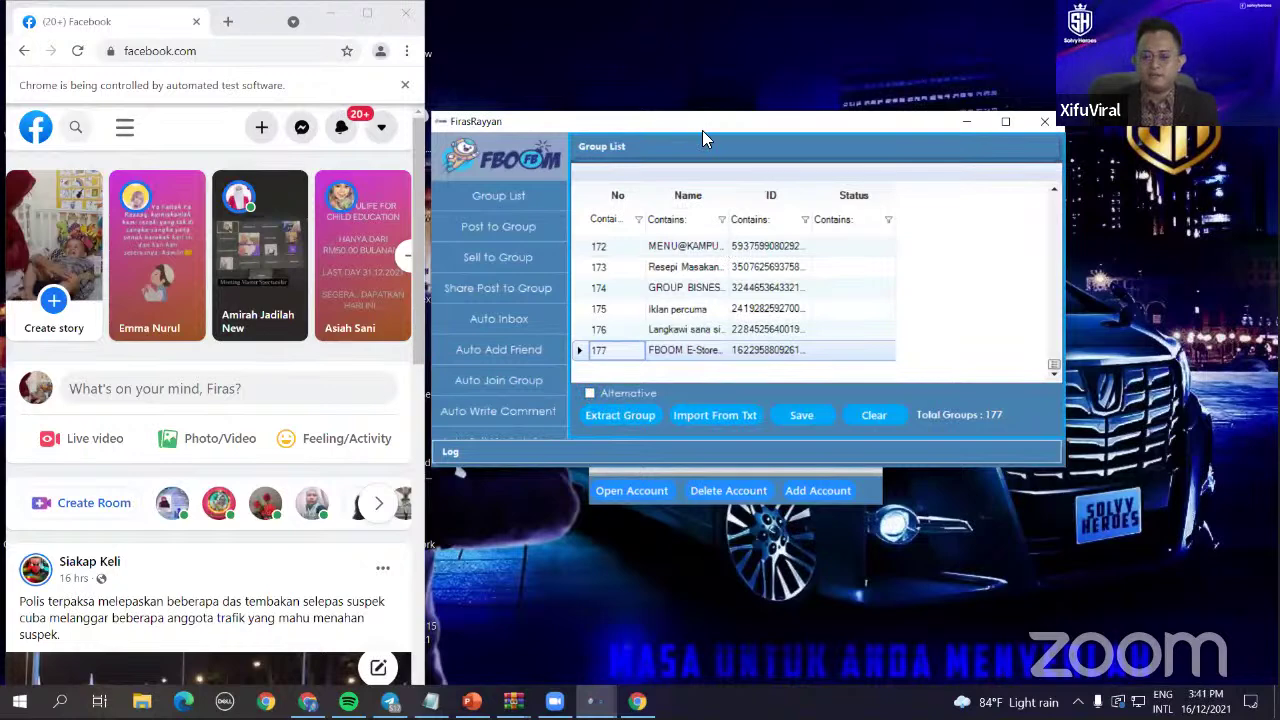
left_click_drag(702, 130, 718, 137)
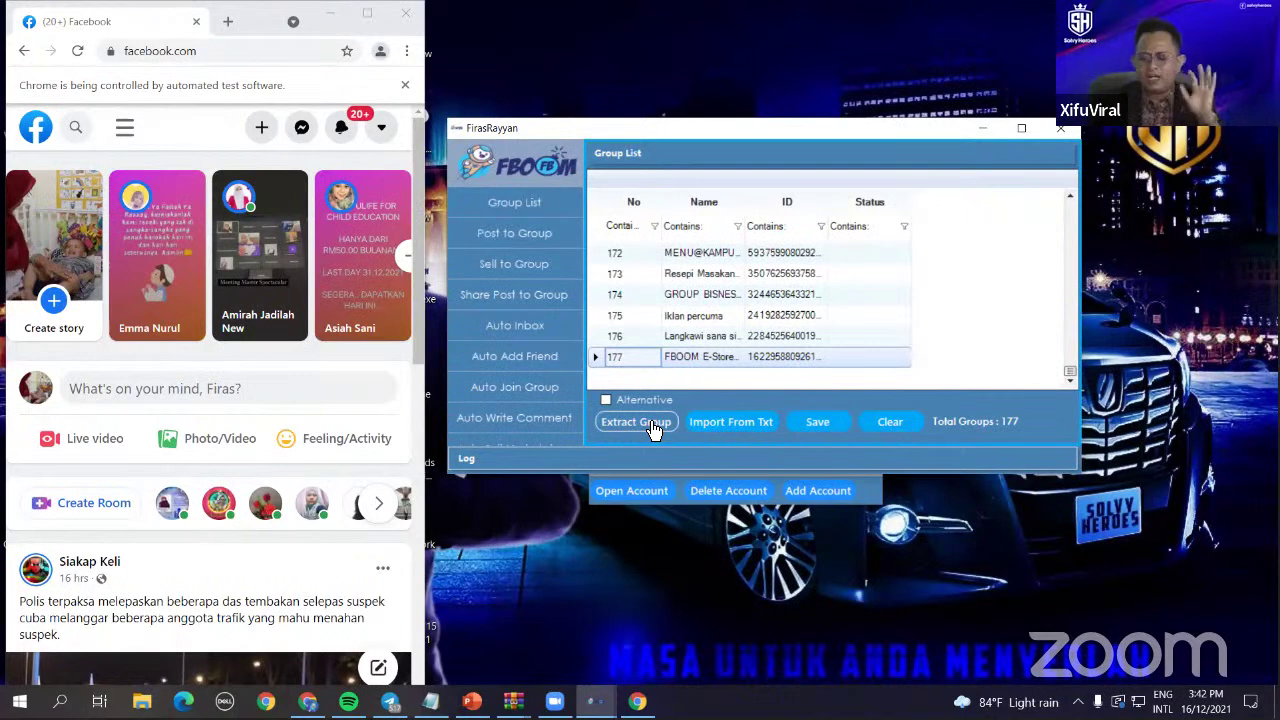
Tick FBOOM's Alternative option, scroll the Facebook feed, and activate the Chrome window.
left_click(606, 400)
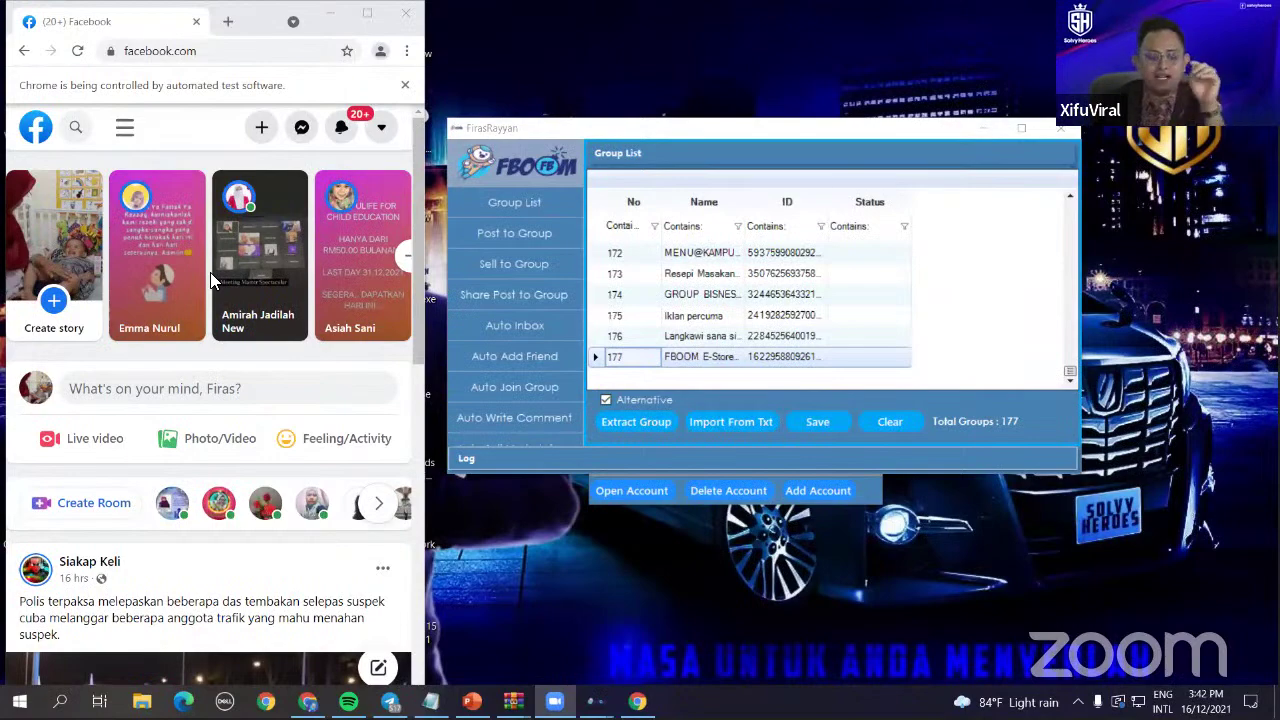
scroll(120, 390, "down", 8)
scroll(125, 380, "up", 5)
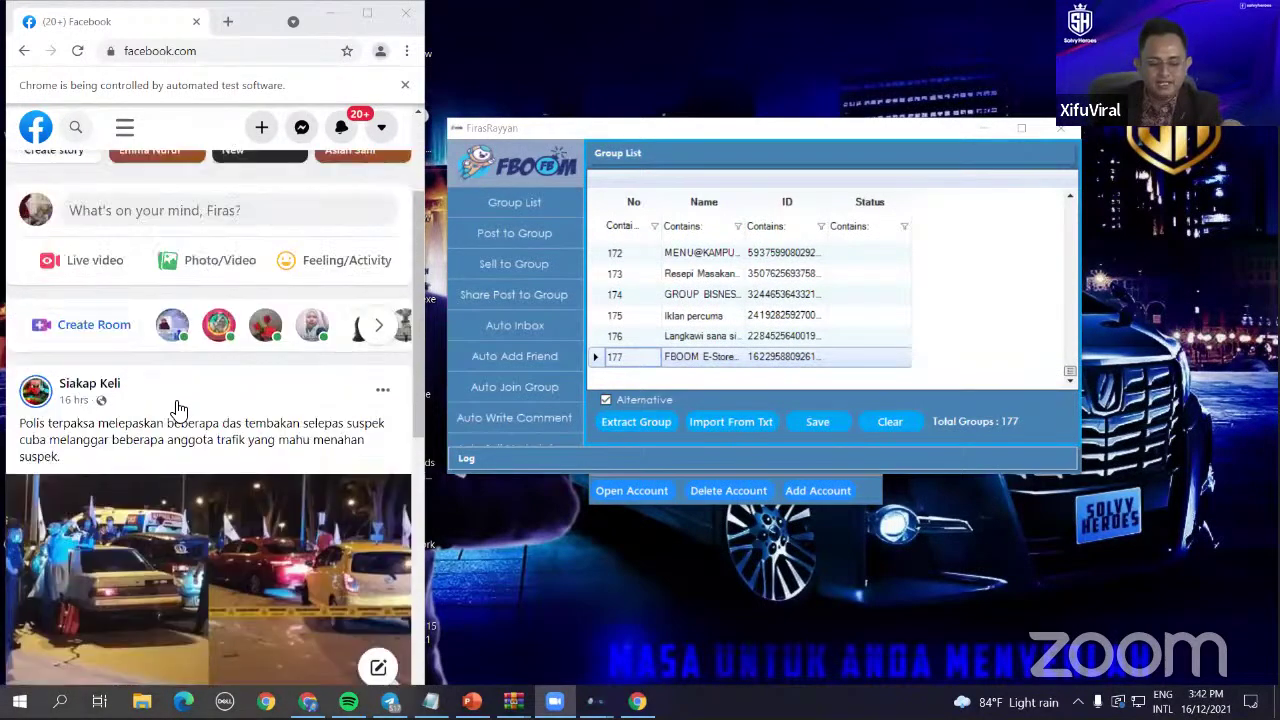
scroll(130, 385, "up", 2)
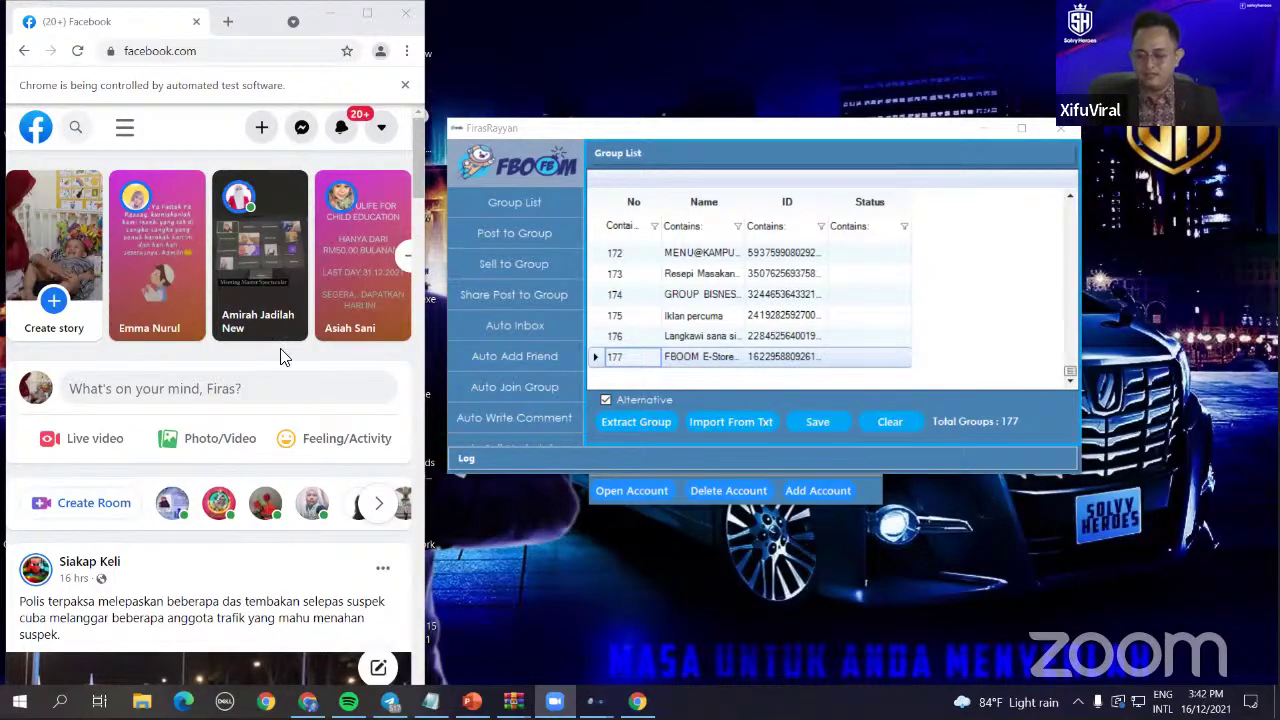
scroll(140, 385, "down", 3)
scroll(145, 380, "up", 3)
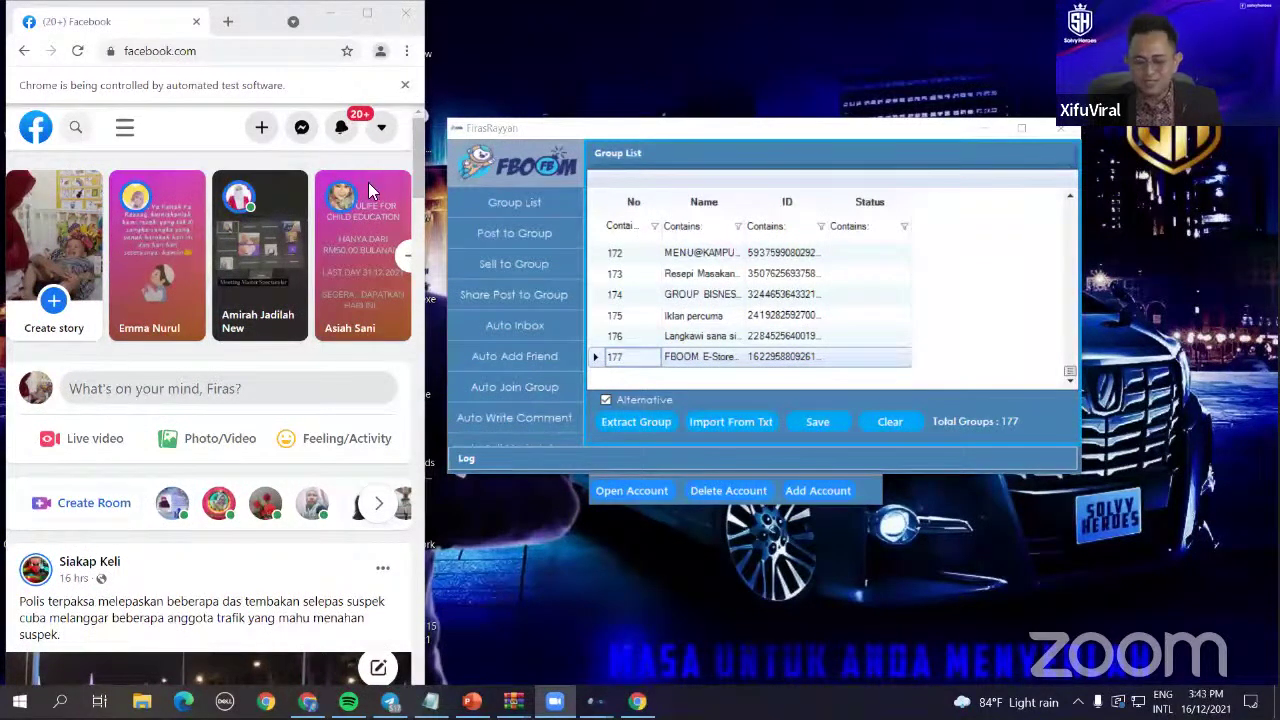
left_click(414, 155)
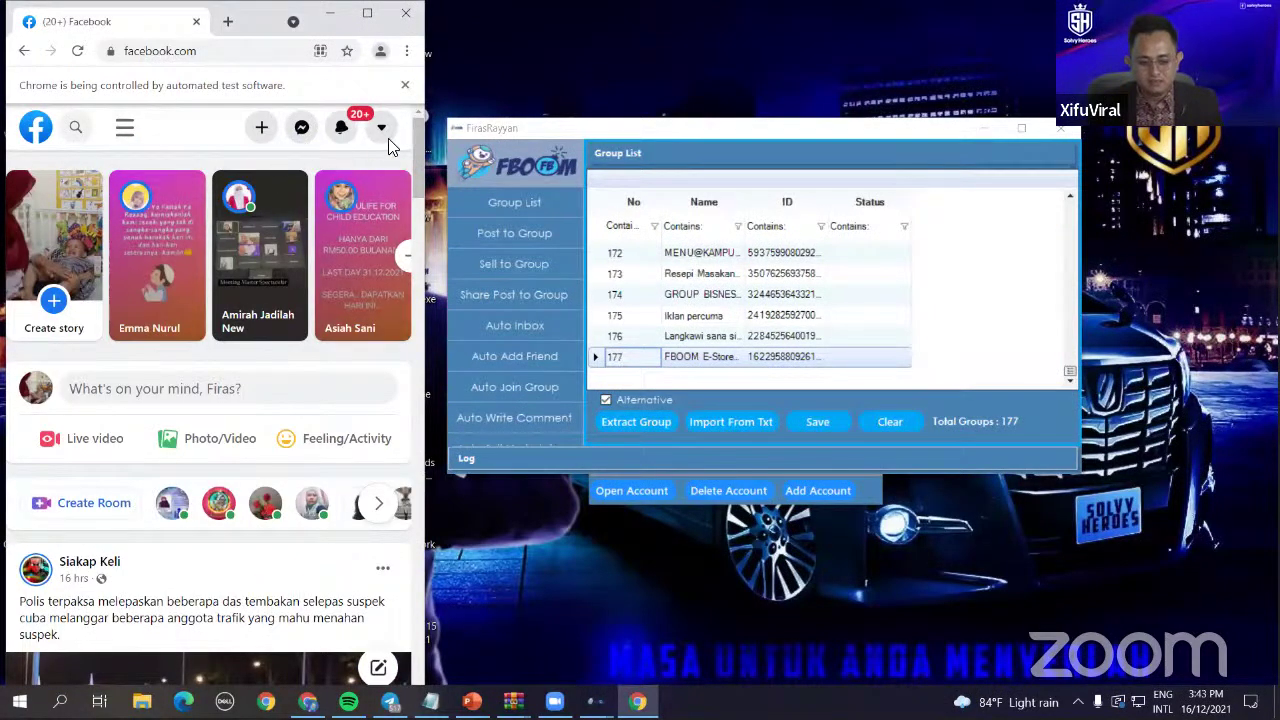
Expand Facebook's shortcuts list to see more groups.
left_click(125, 133)
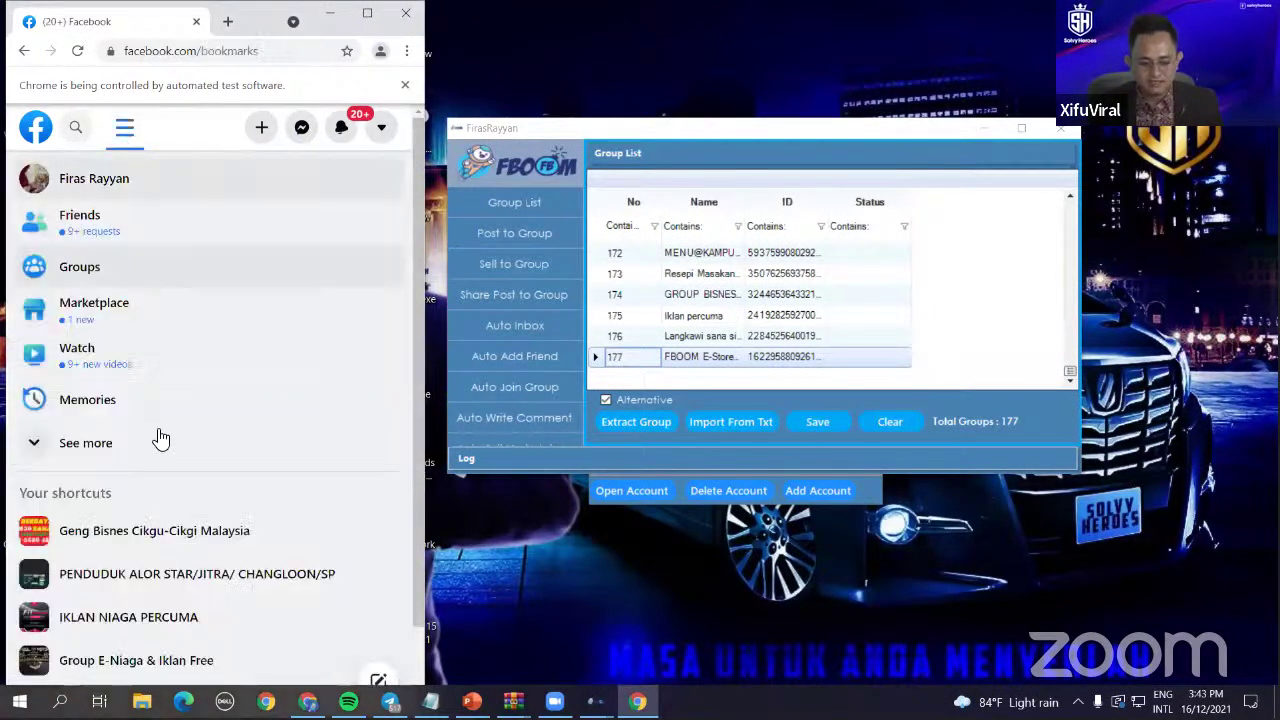
scroll(160, 437, "down", 1)
left_click(80, 665)
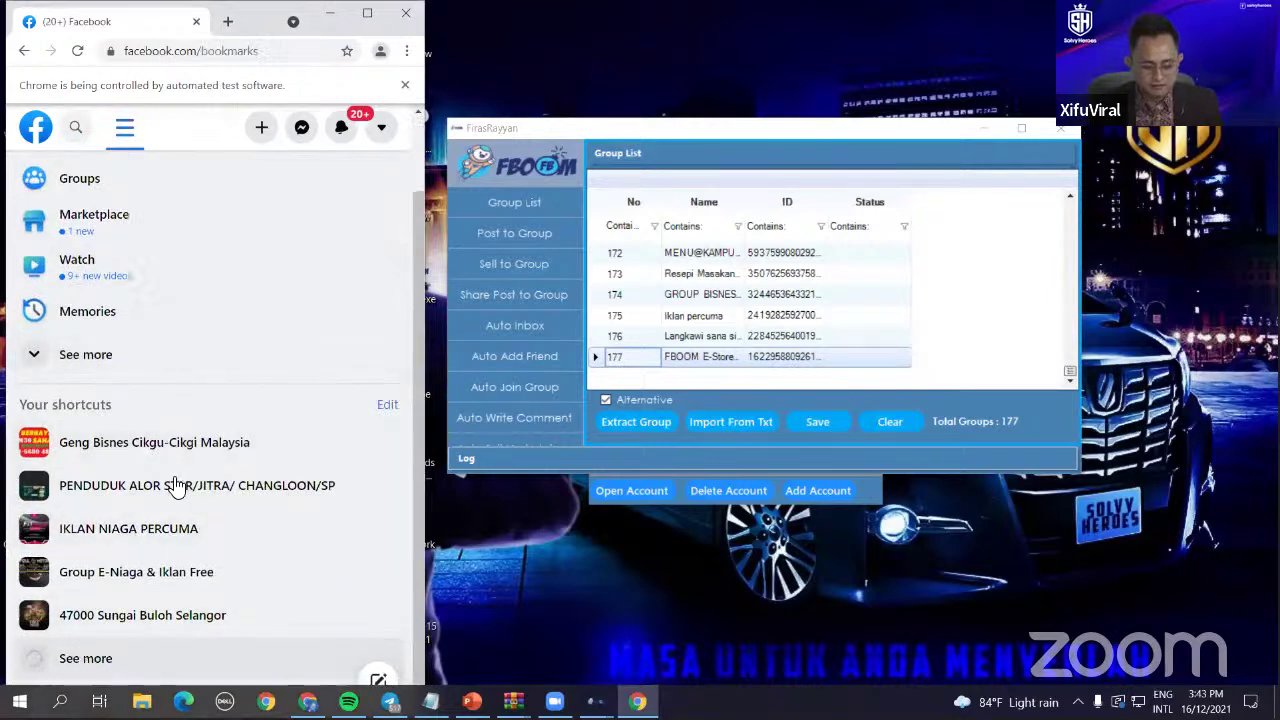
scroll(160, 548, "down", 5)
scroll(160, 548, "down", 2)
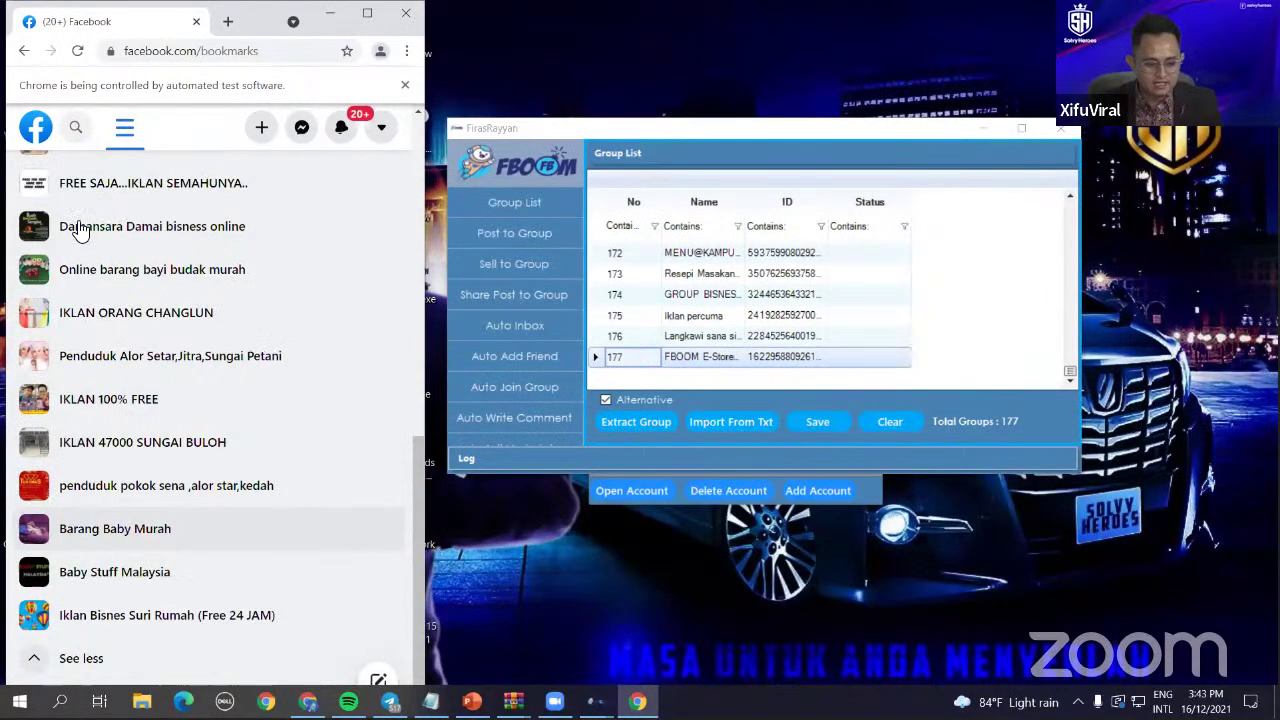
scroll(200, 400, "up", 7)
Browse the account menu's Settings & privacy options, then return to the home feed.
left_click(382, 130)
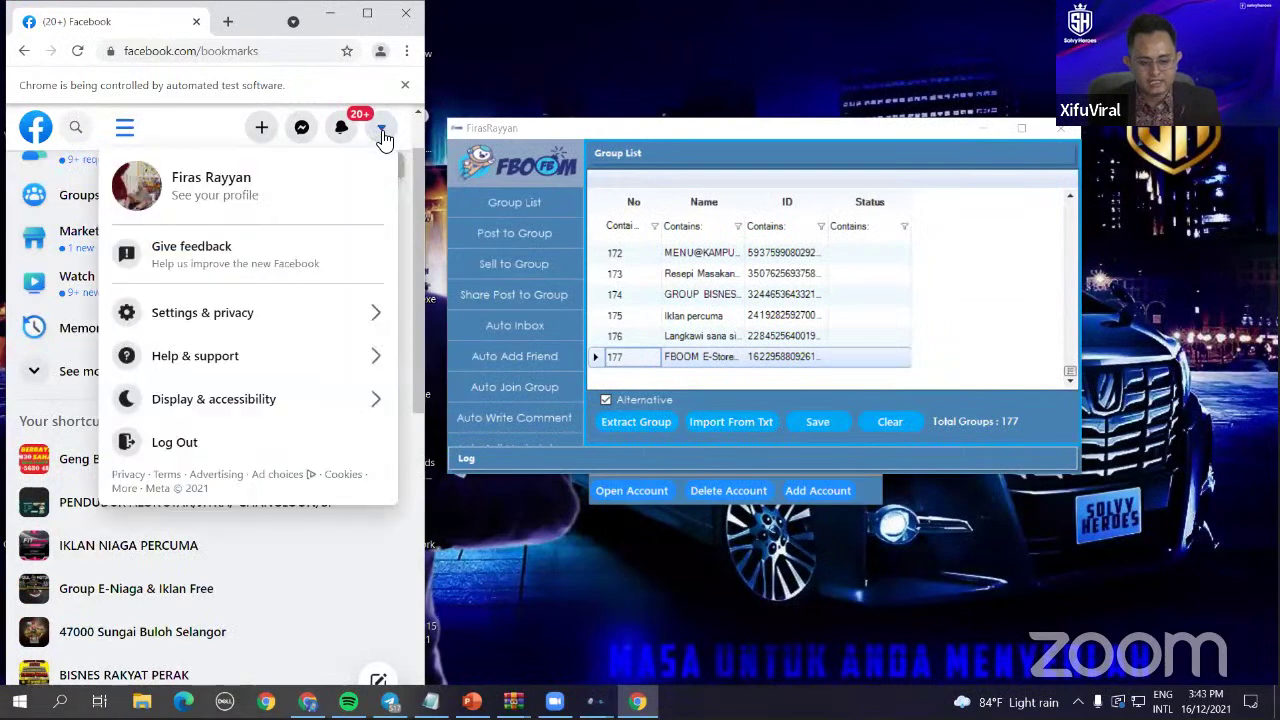
left_click(24, 50)
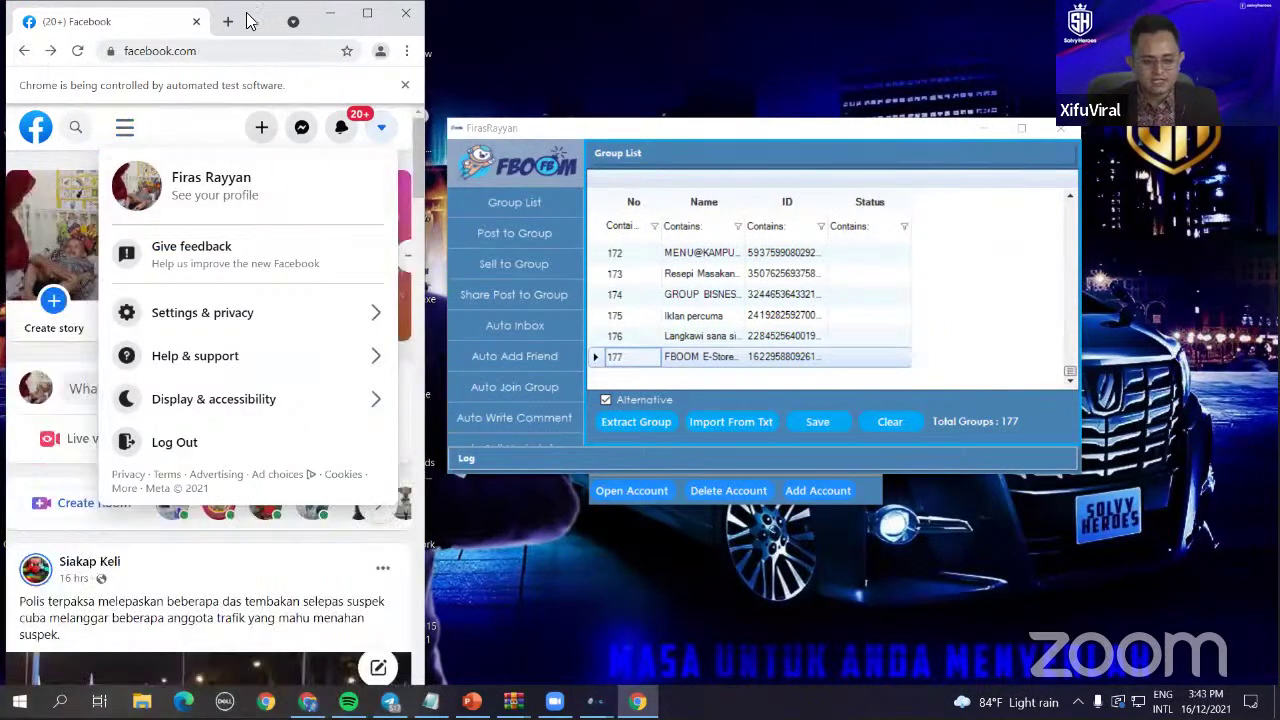
left_click(376, 132)
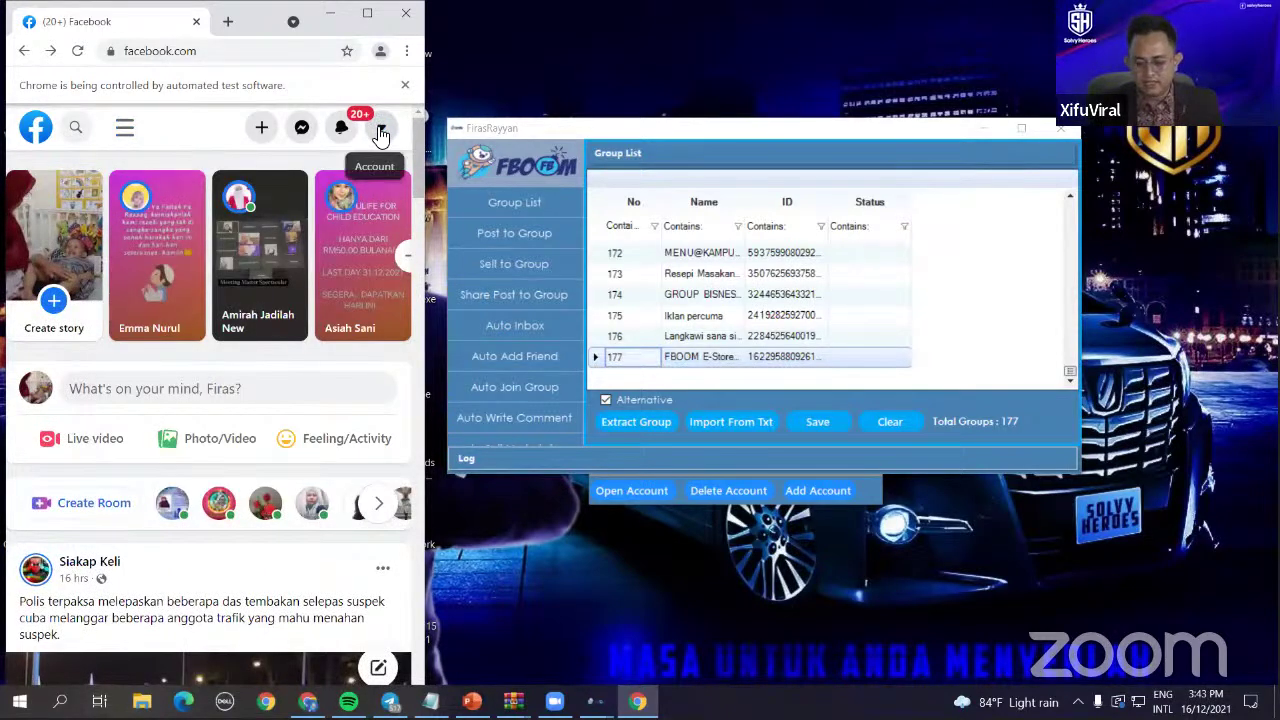
left_click(381, 133)
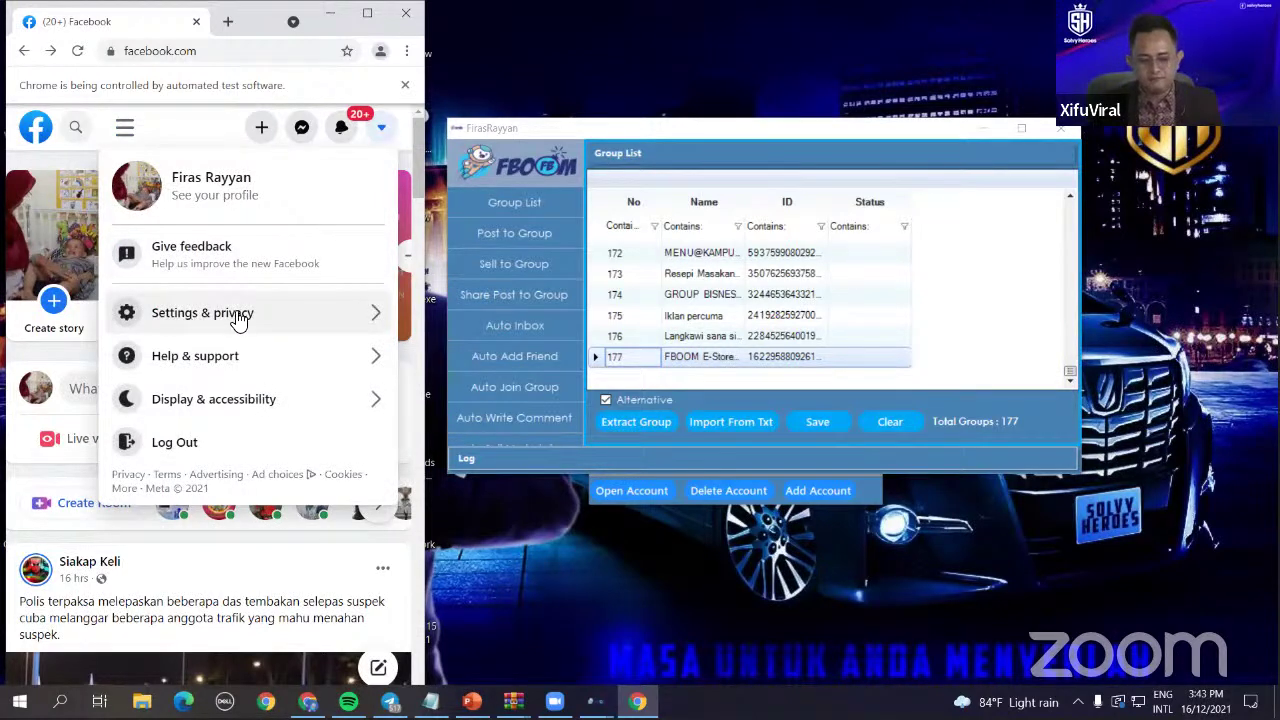
left_click(251, 313)
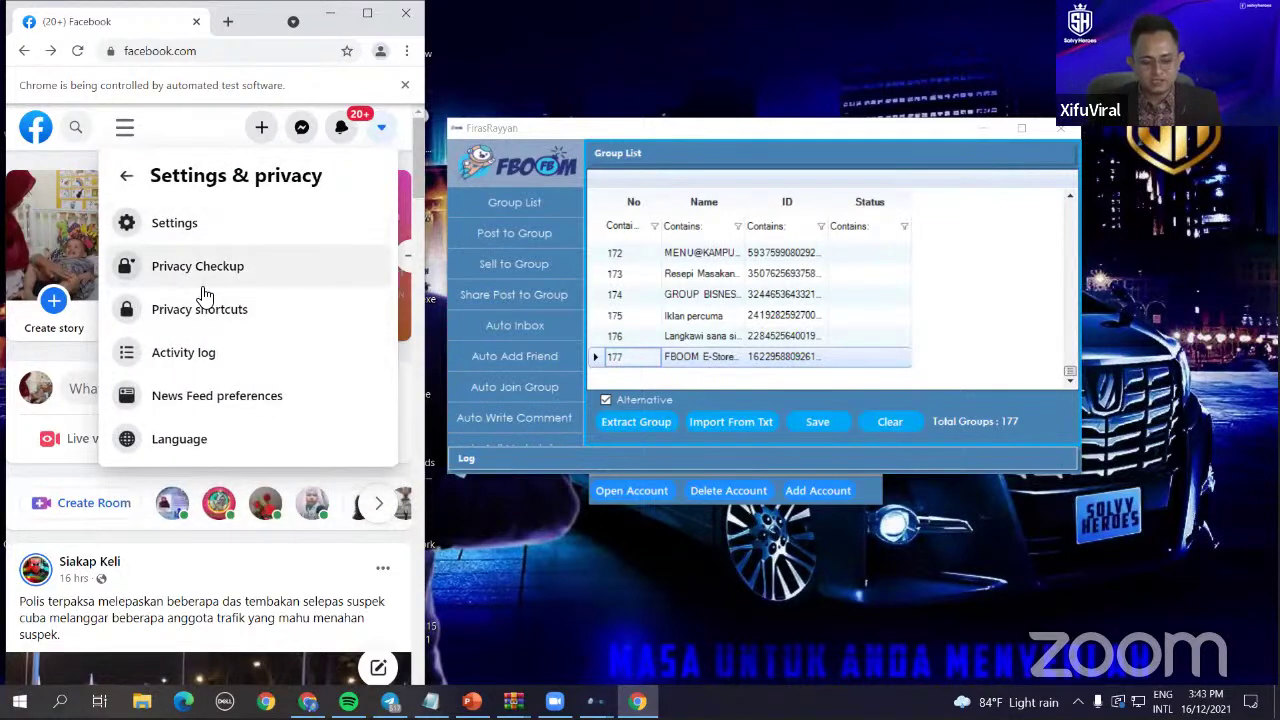
left_click(193, 237)
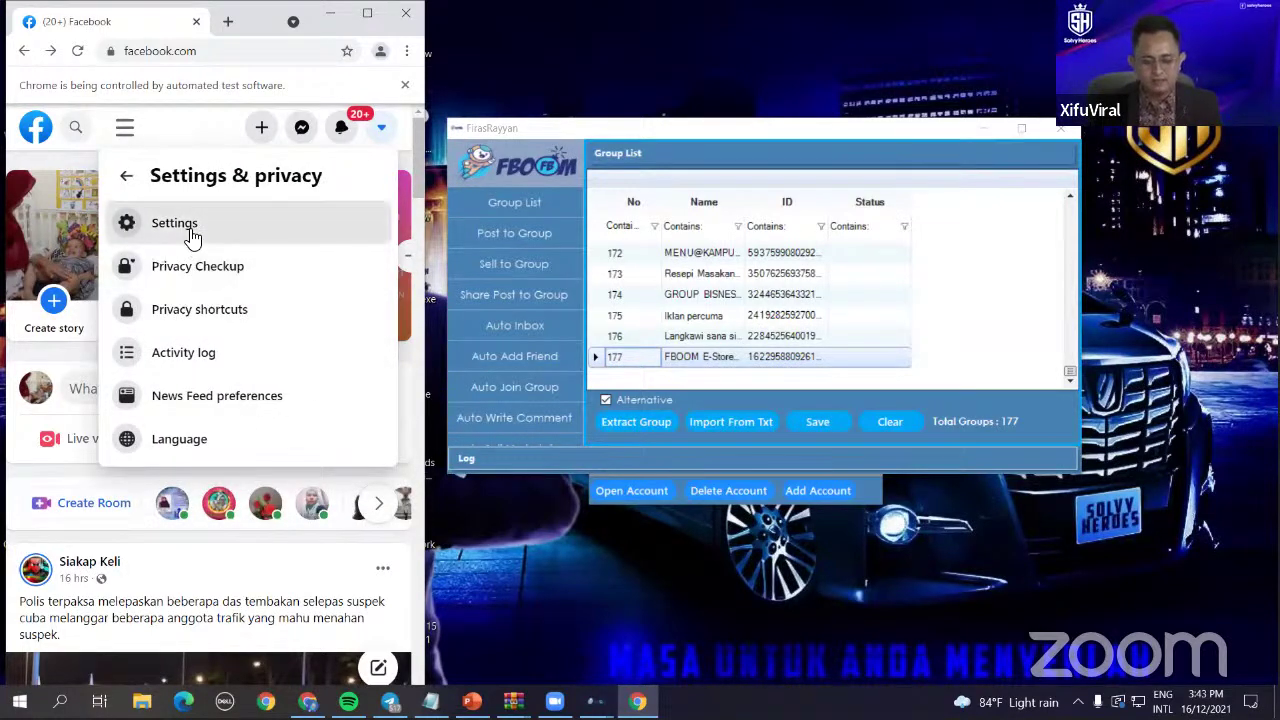
left_click(24, 50)
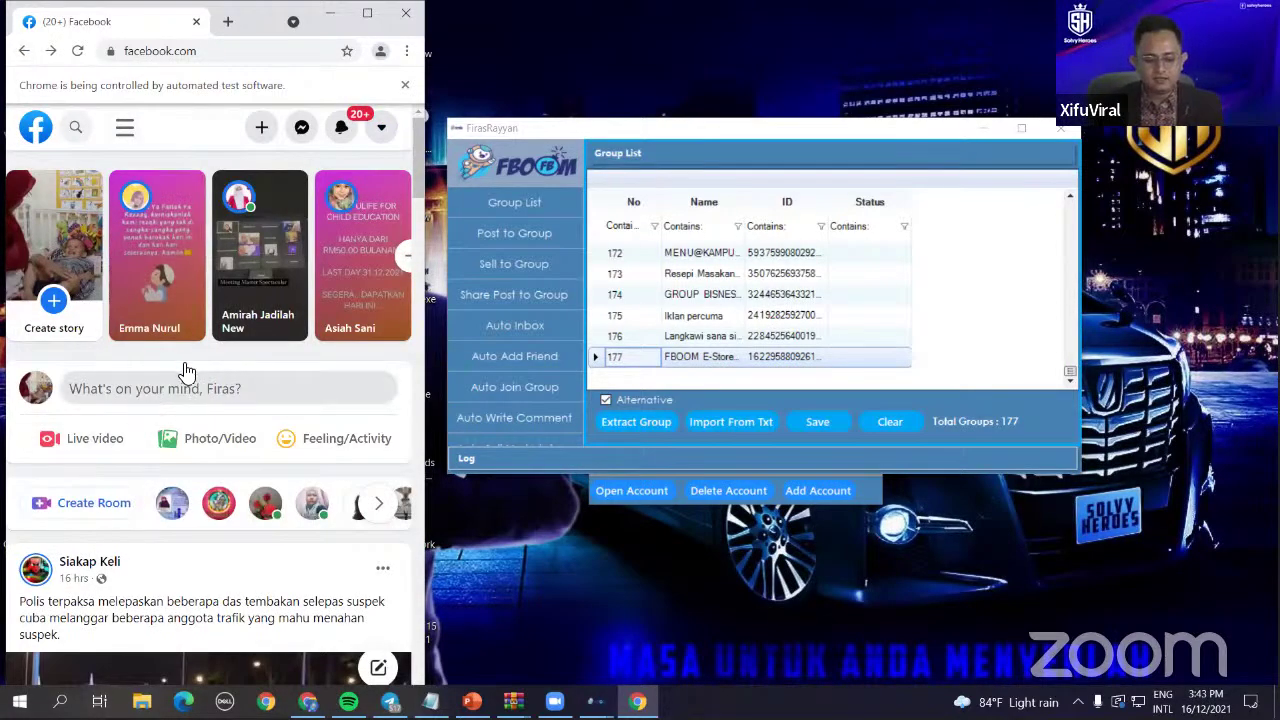
scroll(180, 366, "down", 3)
scroll(140, 399, "up", 1)
scroll(141, 399, "up", 2)
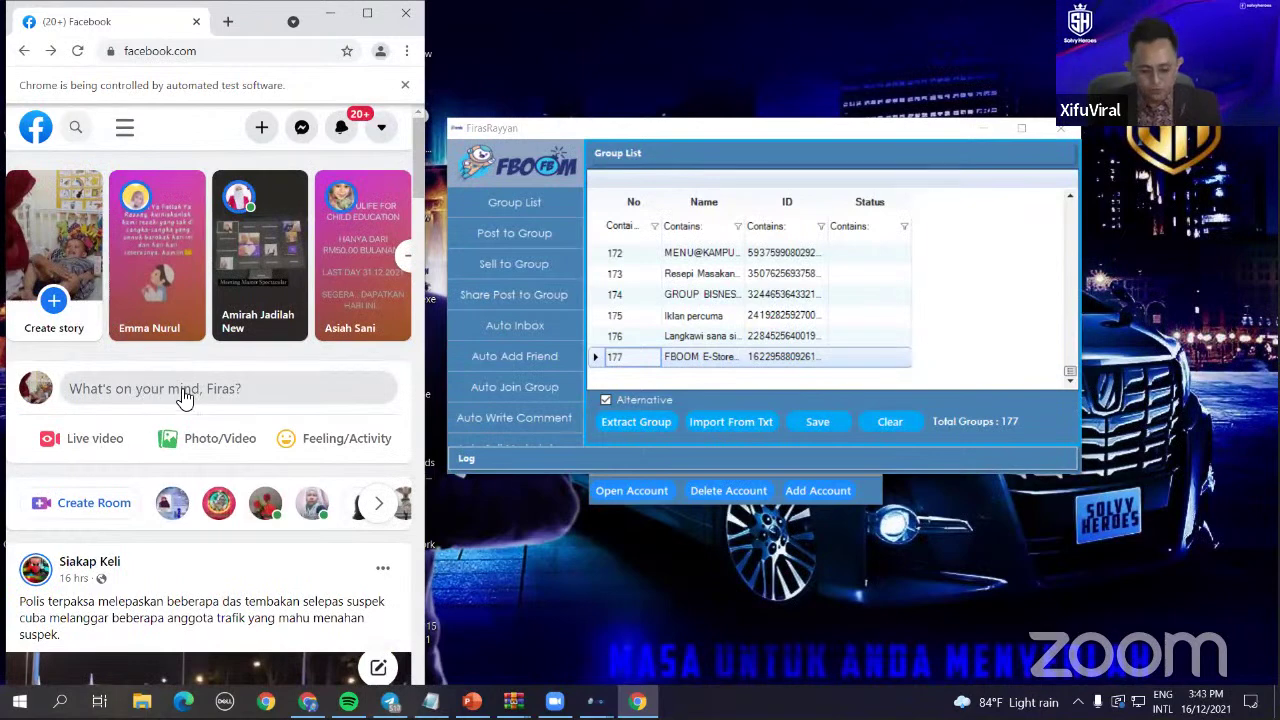
From the account menu's Settings & privacy, open Language and region.
left_click(384, 130)
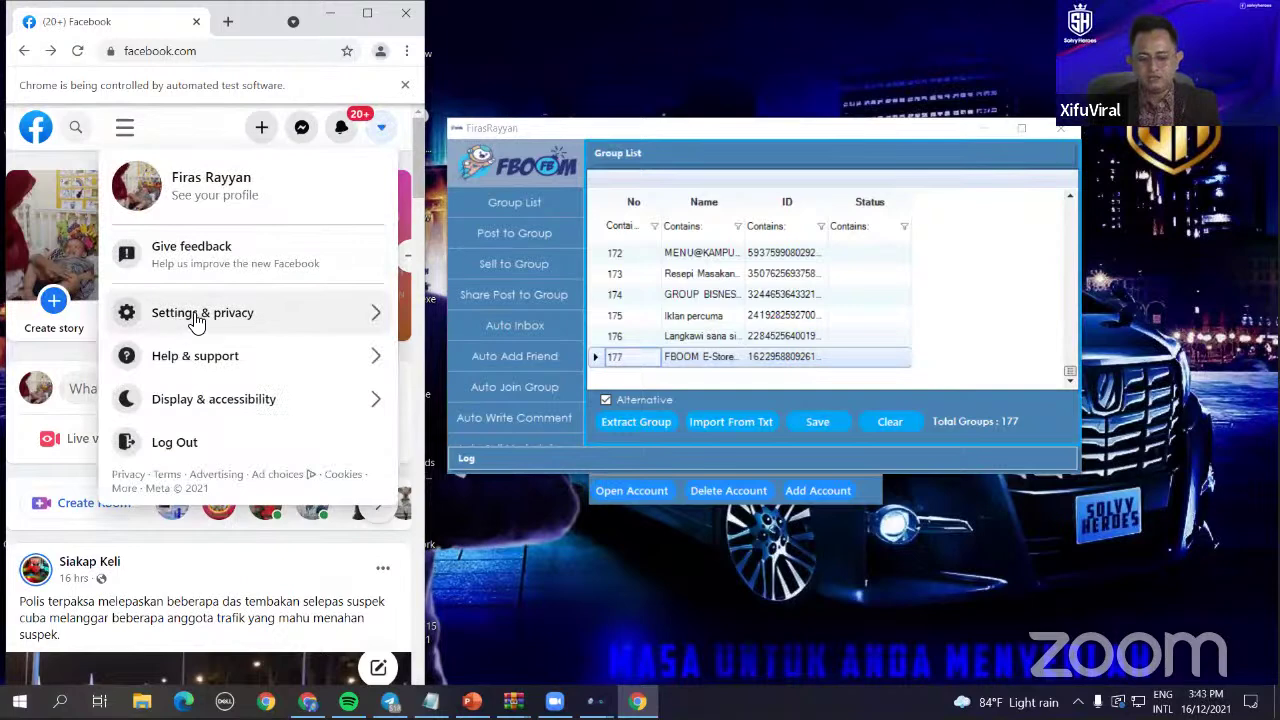
left_click(278, 314)
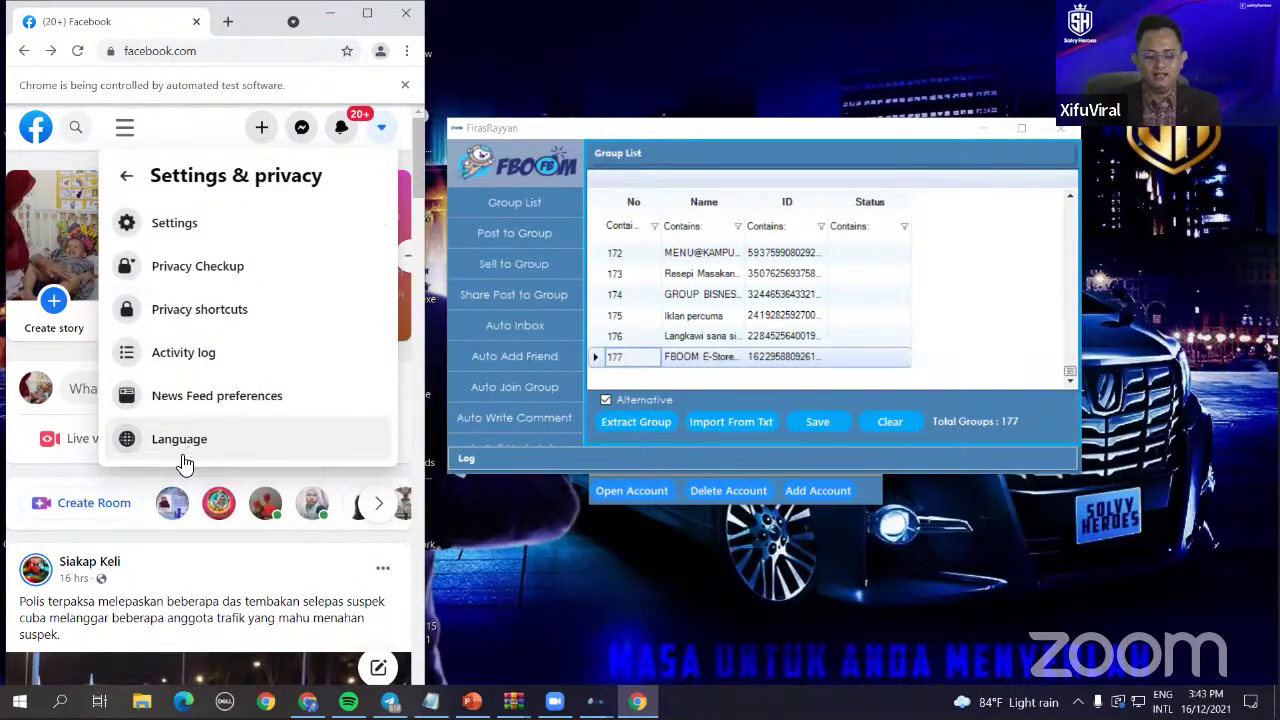
left_click(124, 181)
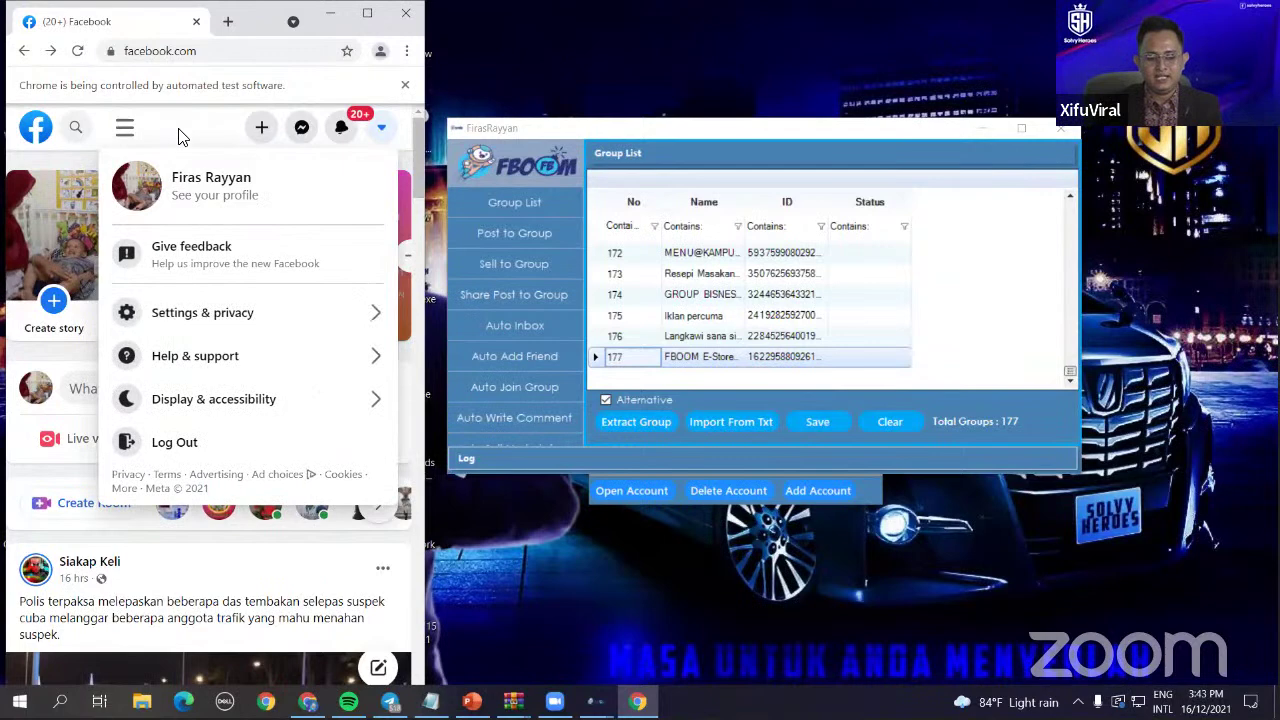
left_click(381, 129)
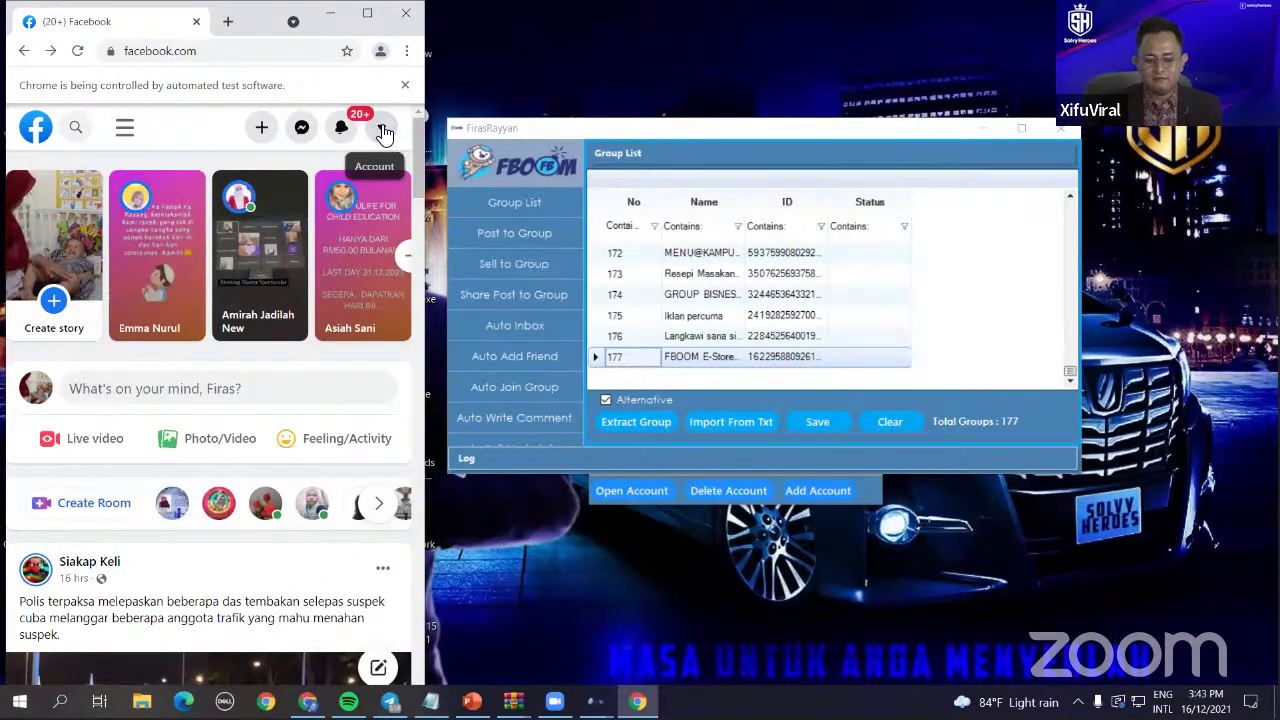
left_click(382, 131)
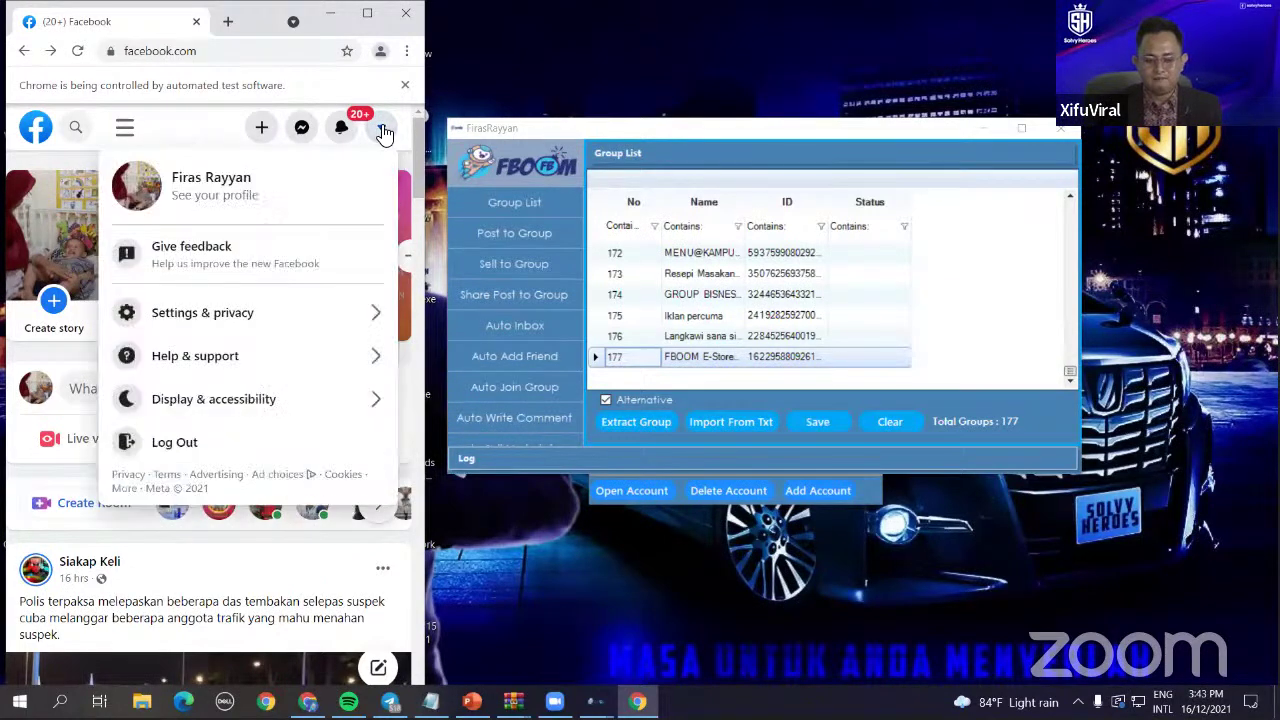
left_click(245, 313)
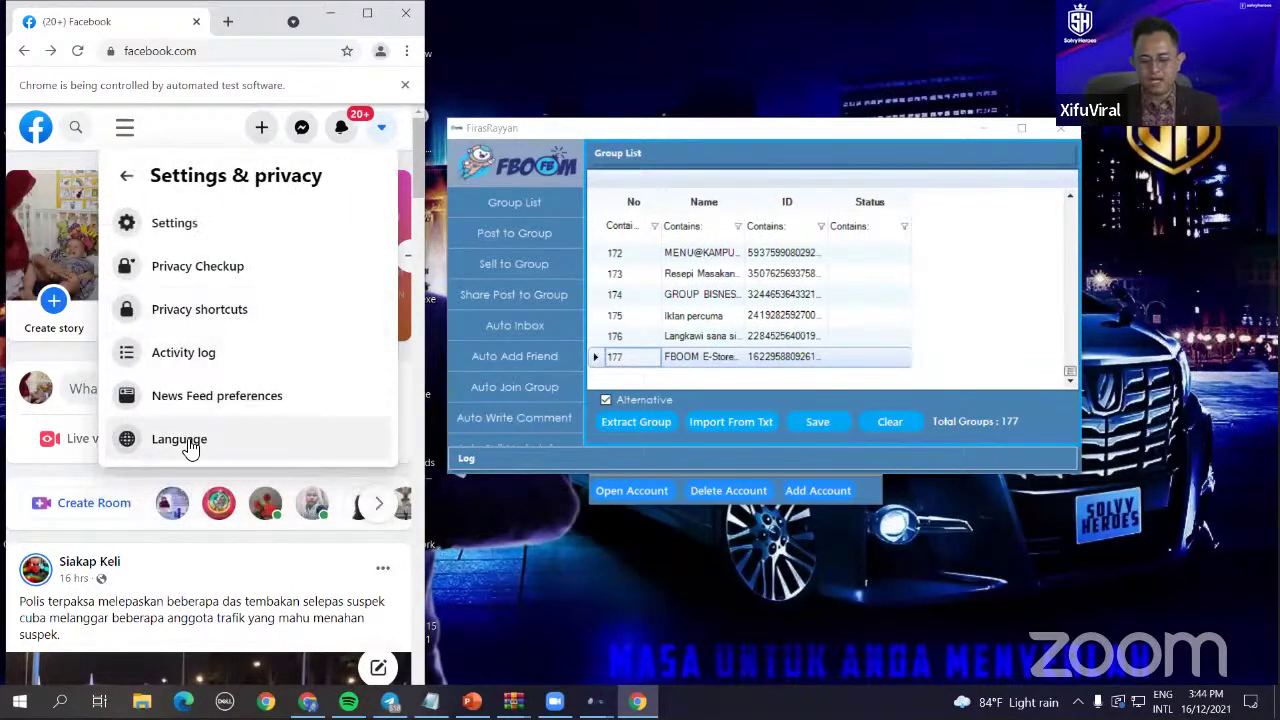
left_click(190, 445)
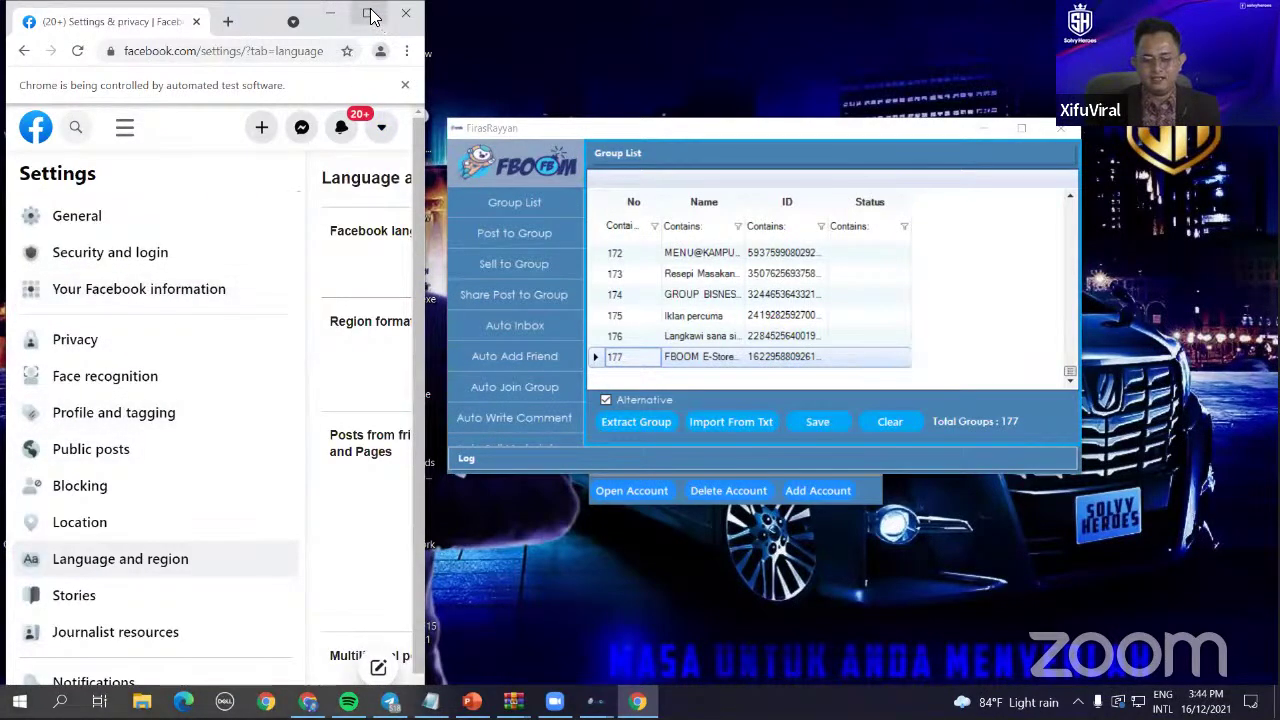
Maximize the browser and open the Facebook language editor, leaving it at English (UK).
left_click(368, 13)
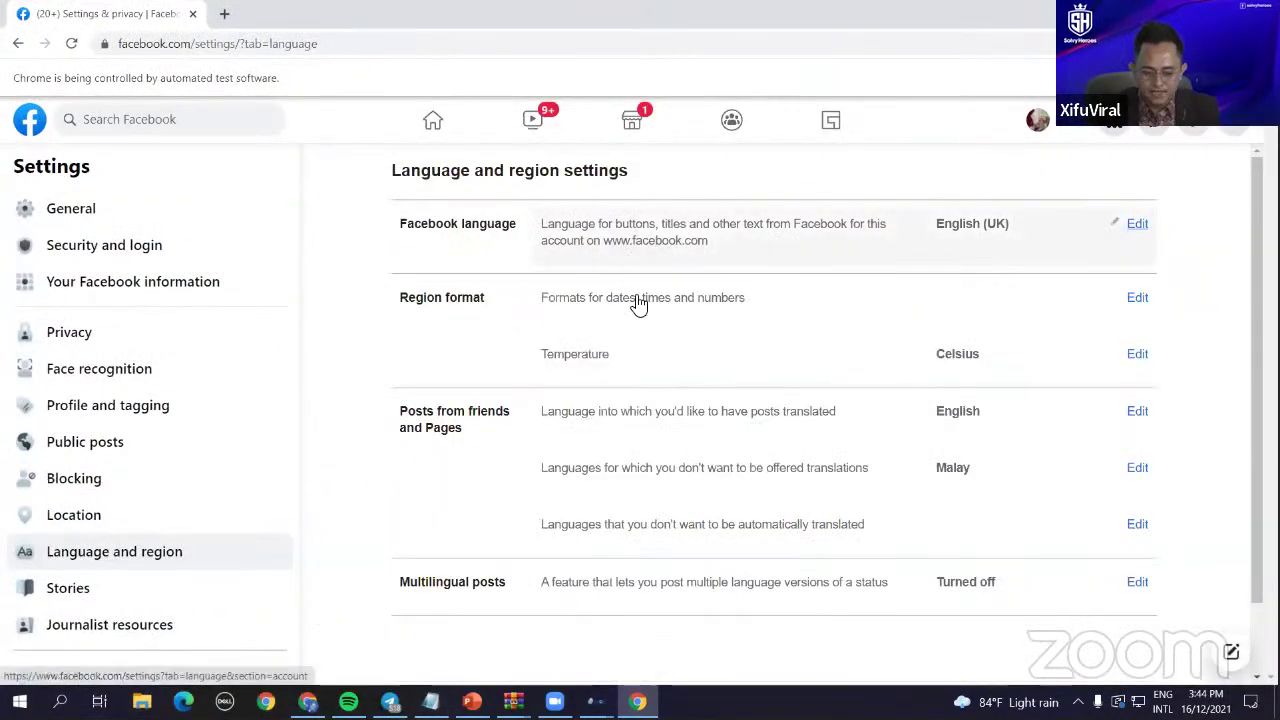
scroll(868, 376, "down", 1)
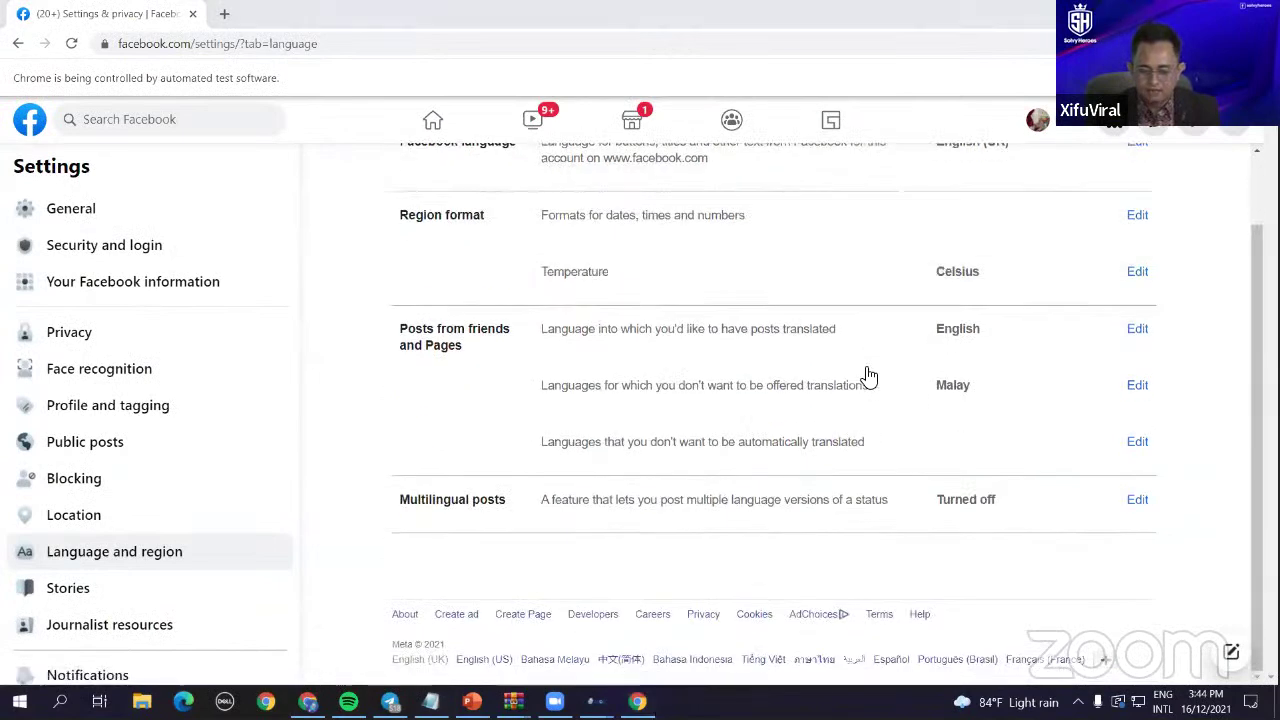
scroll(760, 368, "up", 1)
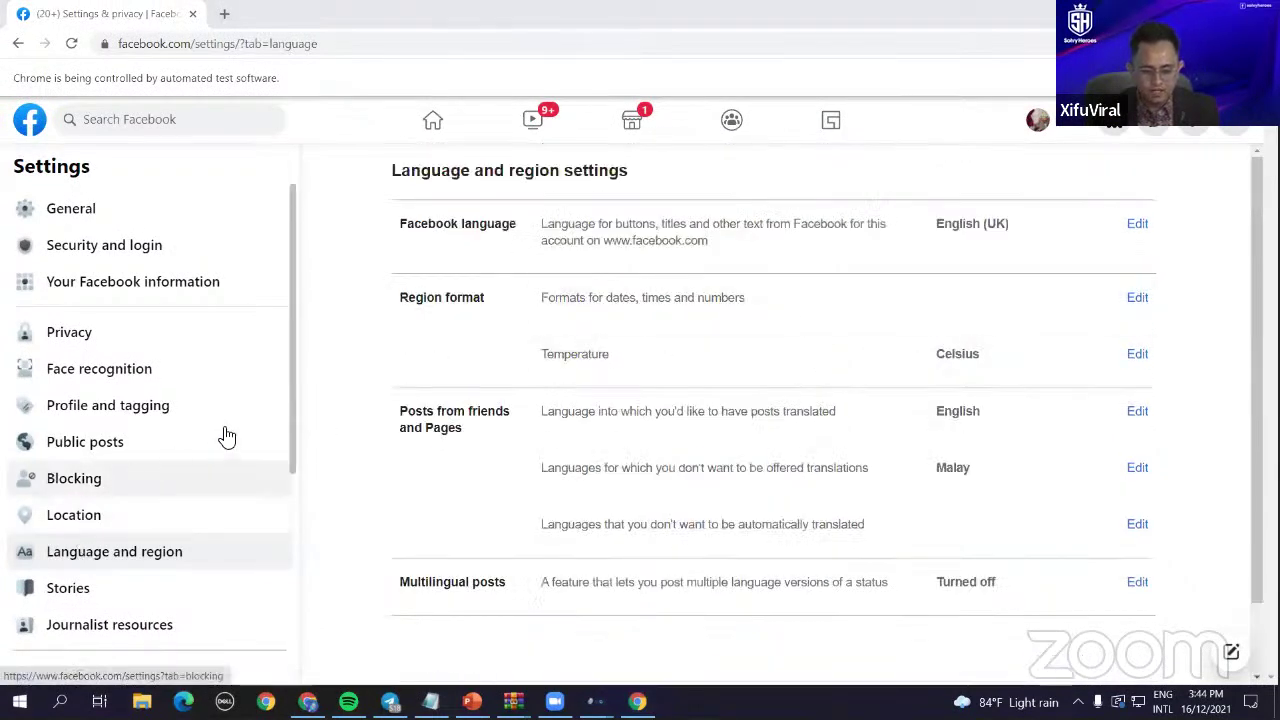
scroll(780, 350, "down", 1)
scroll(762, 348, "up", 1)
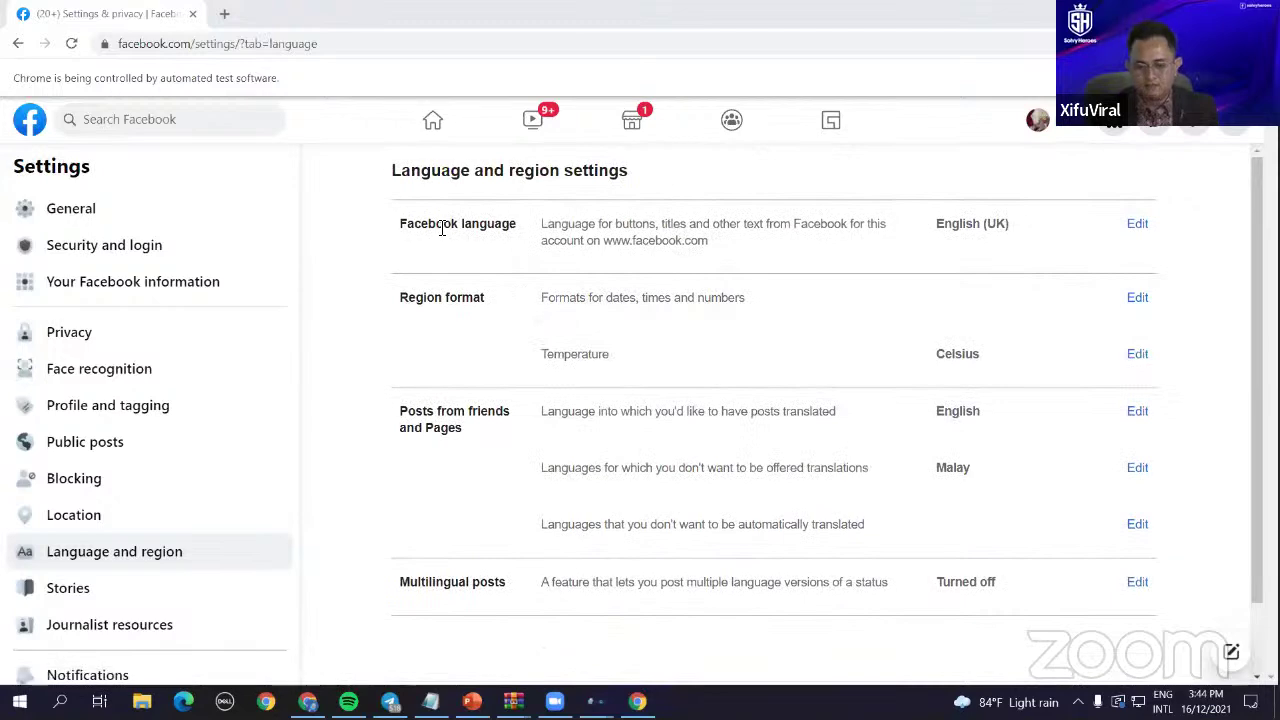
left_click(1136, 225)
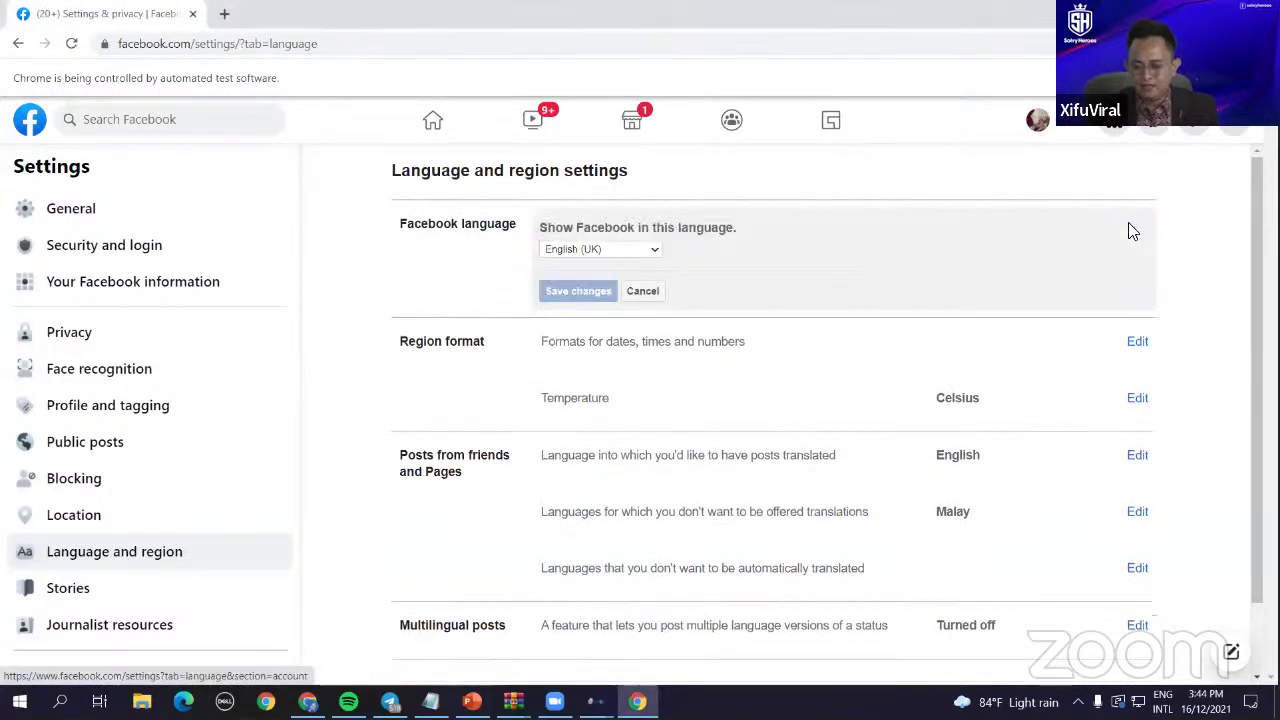
left_click(600, 250)
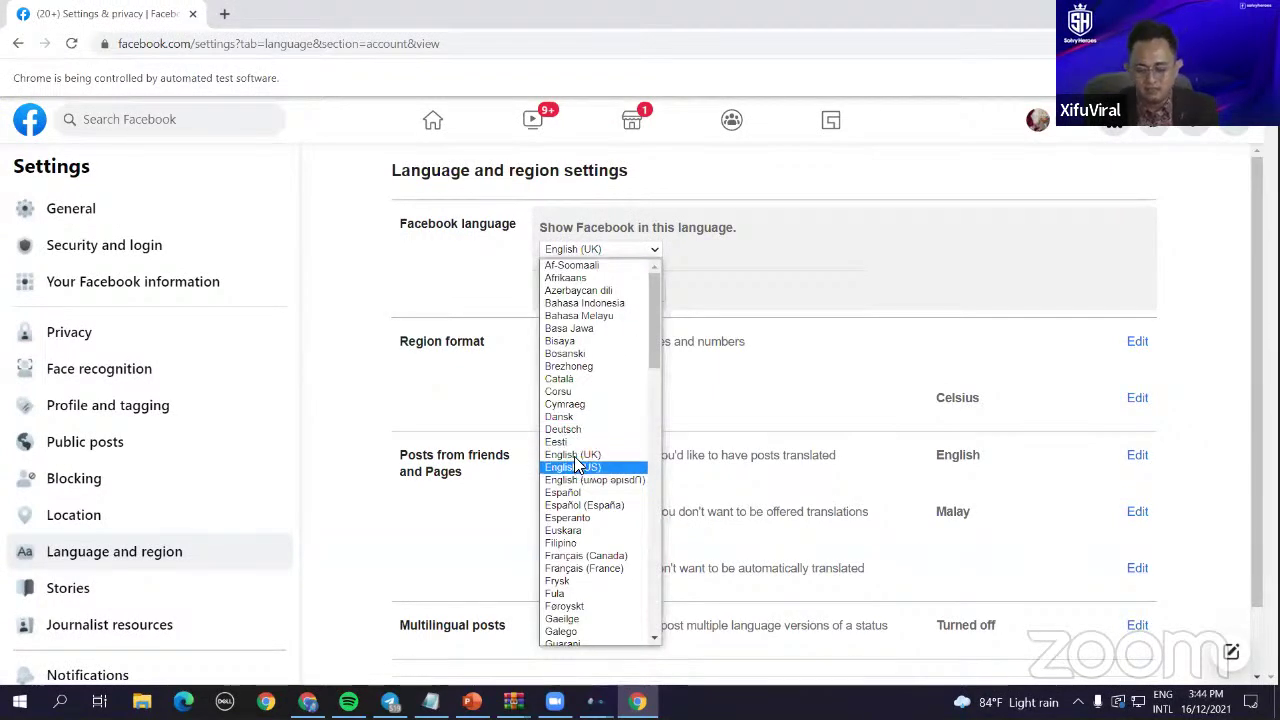
left_click(603, 250)
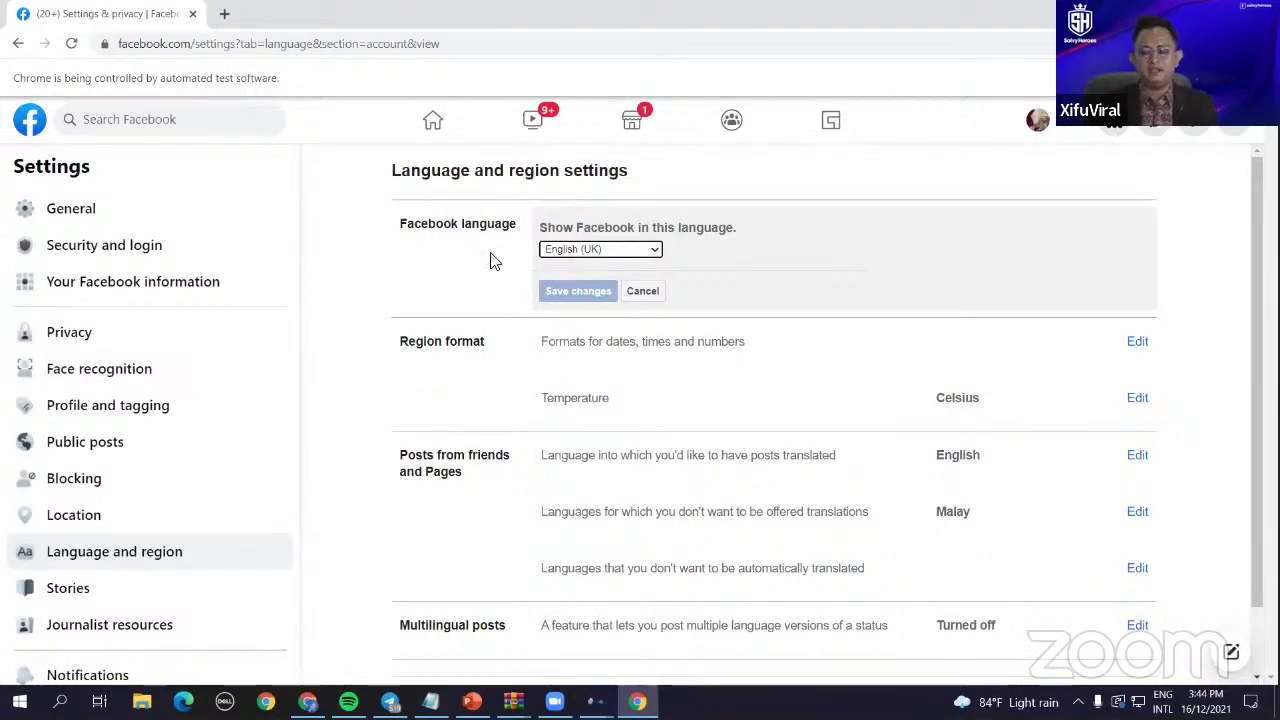
left_click(1195, 128)
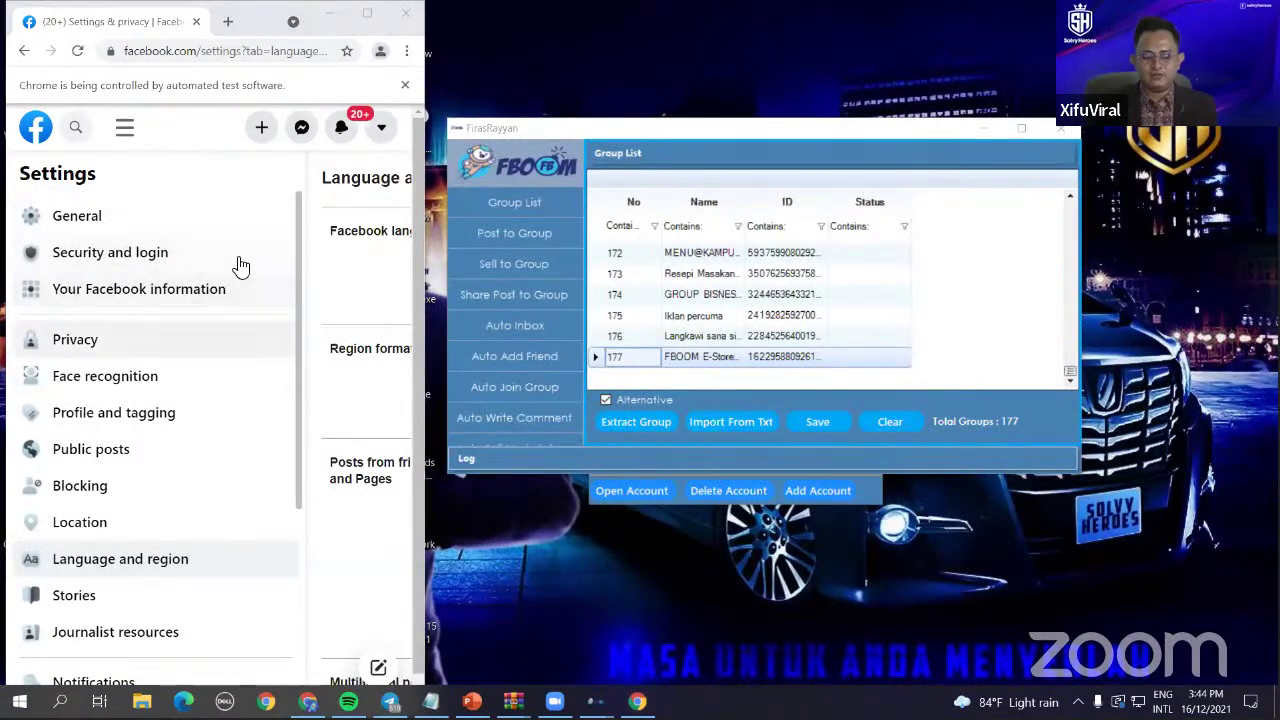
Return Facebook to the home feed and place the FBOOM and Chrome windows side by side.
left_click(38, 128)
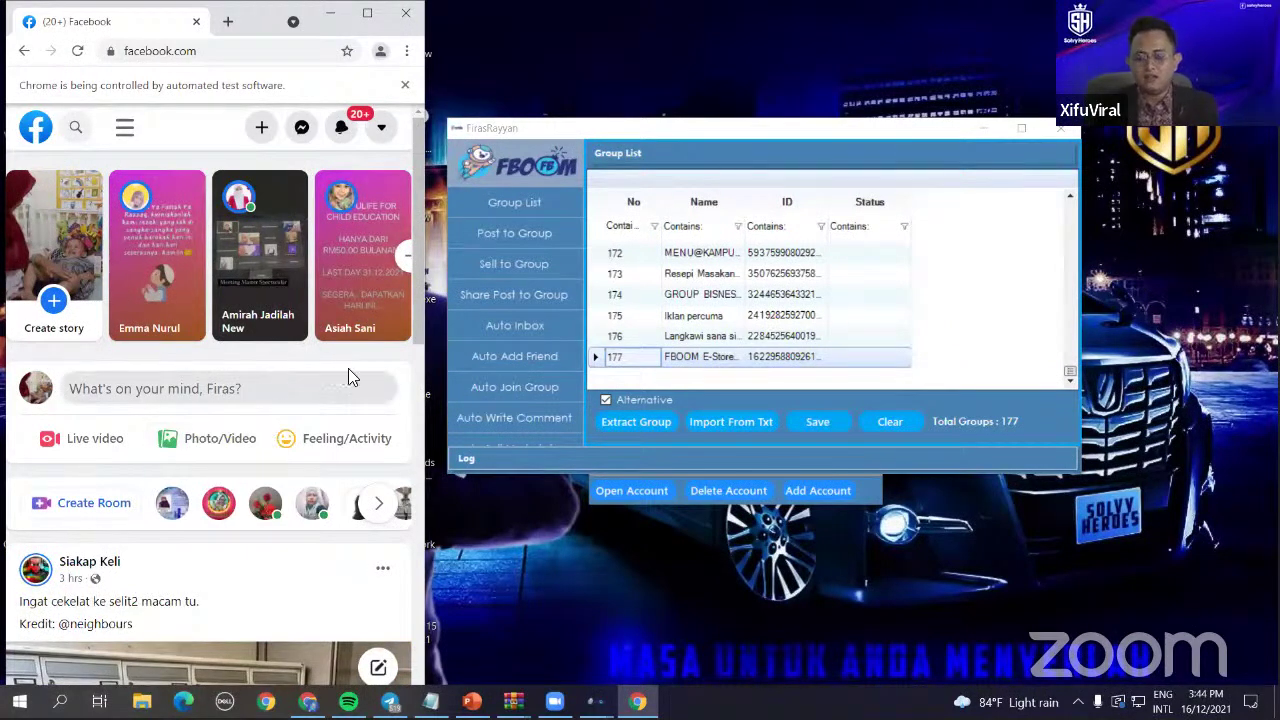
left_click_drag(704, 128, 832, 138)
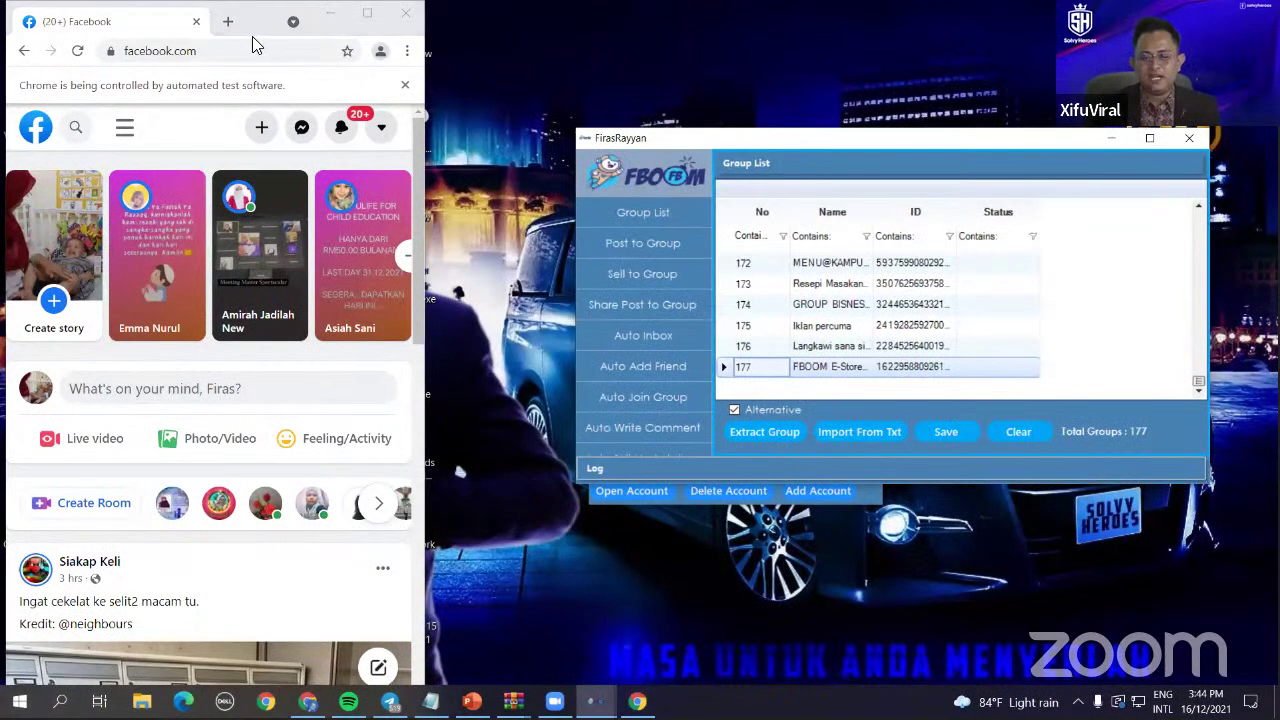
left_click_drag(270, 24, 405, 33)
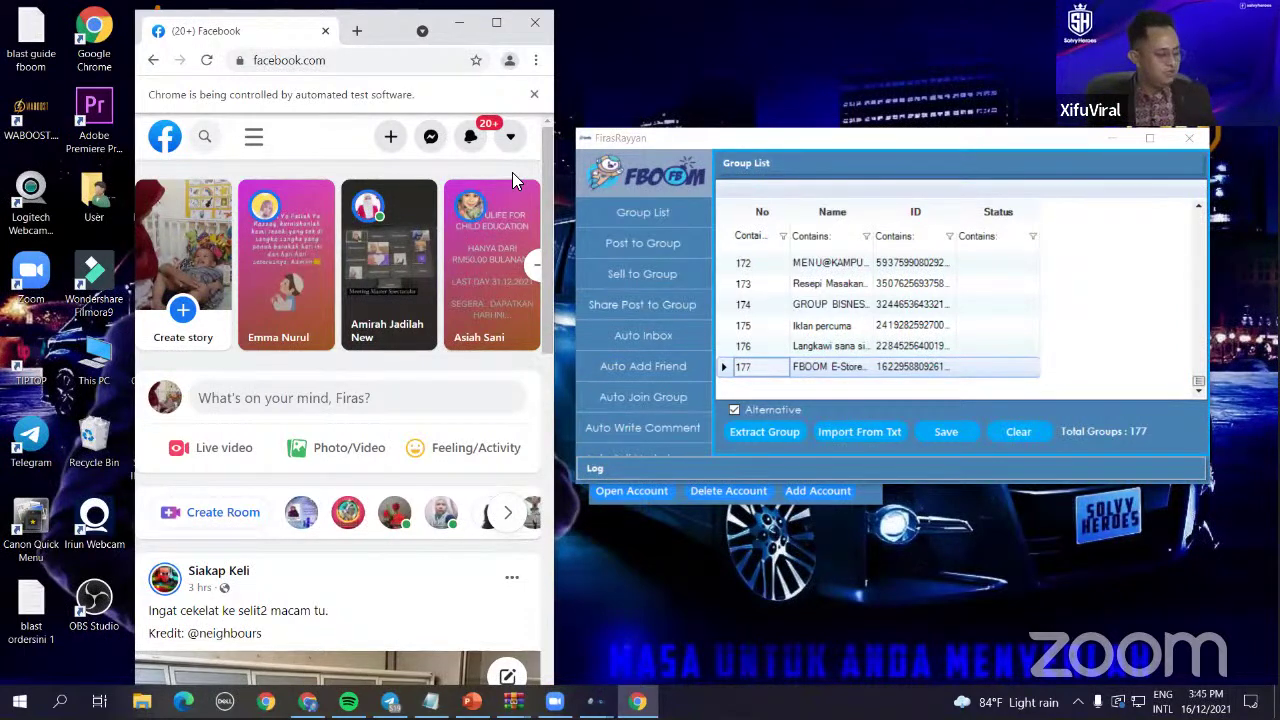
Reposition the FBOOM and browser windows and bring FBOOM to the front.
left_click(838, 9)
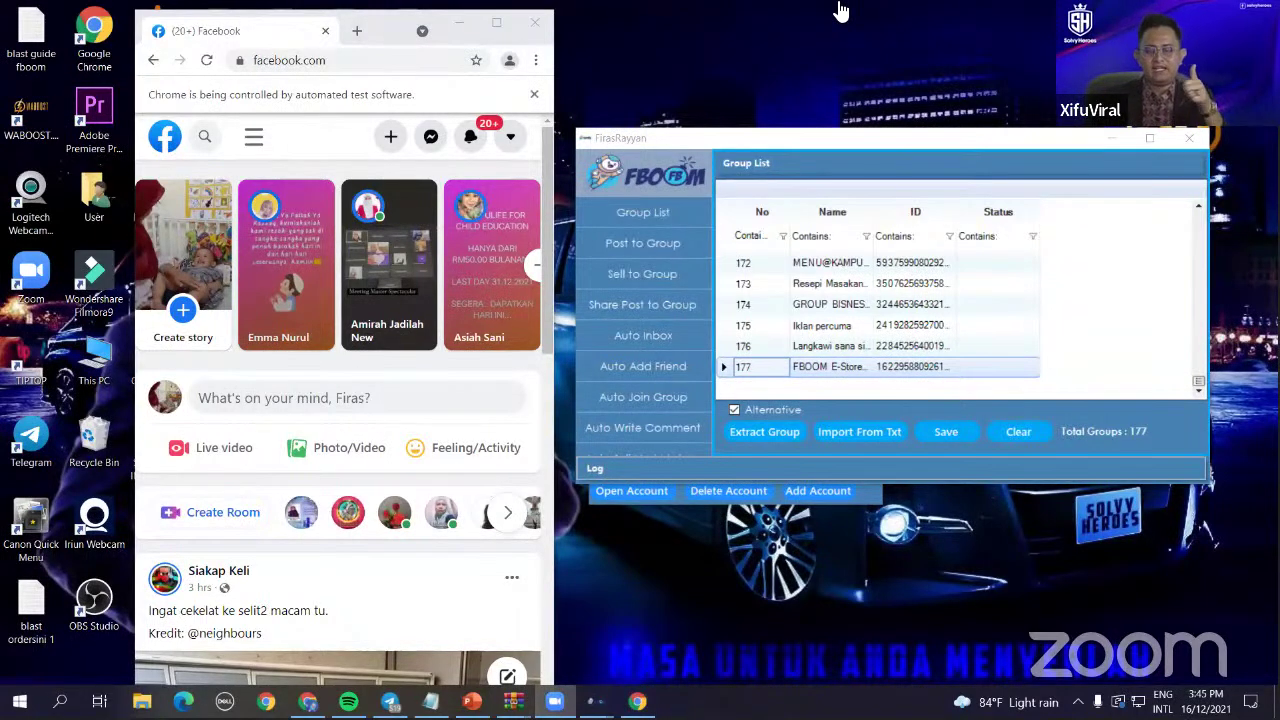
left_click(745, 144)
left_click_drag(742, 140, 713, 129)
left_click(378, 30)
left_click_drag(380, 30, 344, 26)
left_click(614, 201)
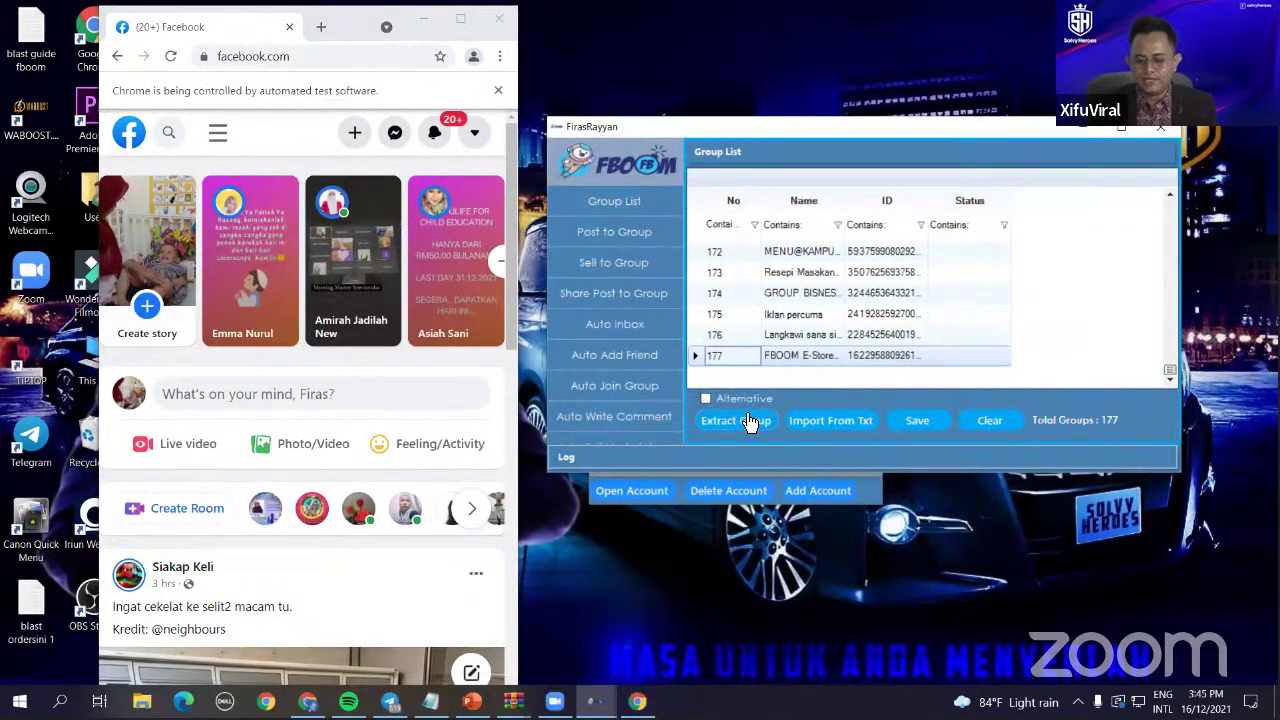
Run Extract Group again and move FBOOM beside the browser.
left_click(735, 420)
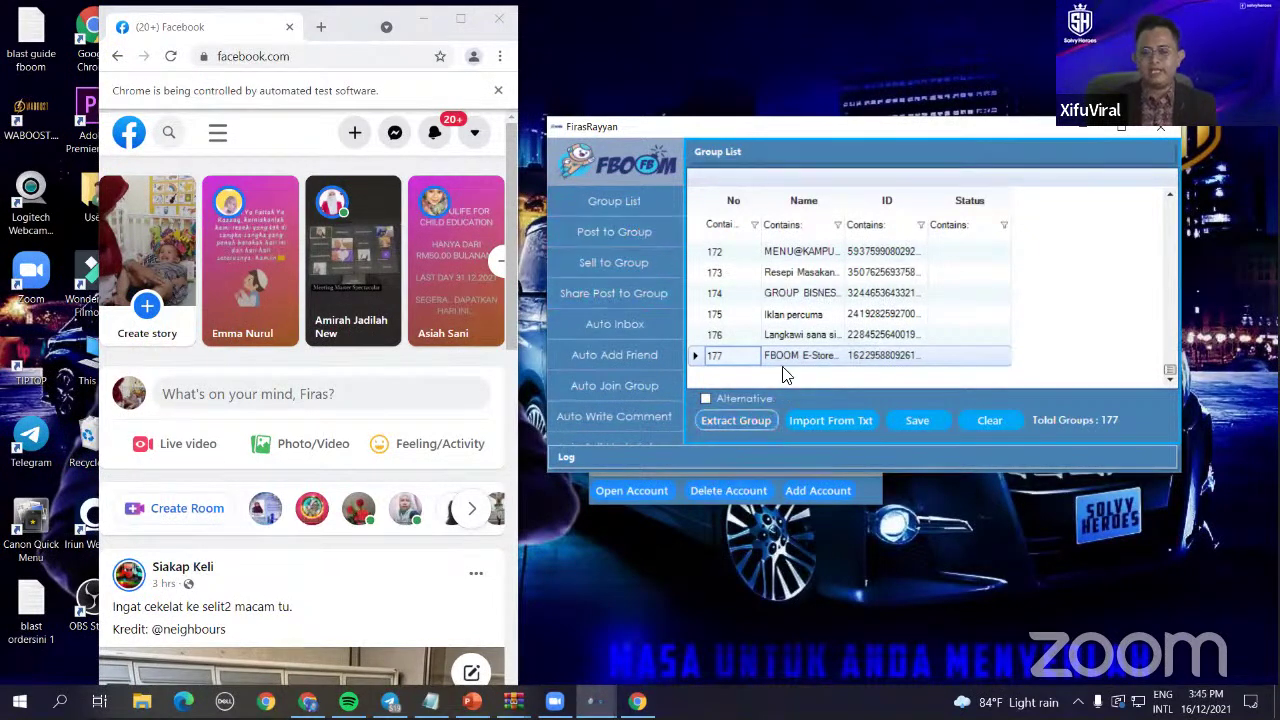
left_click_drag(778, 140, 700, 159)
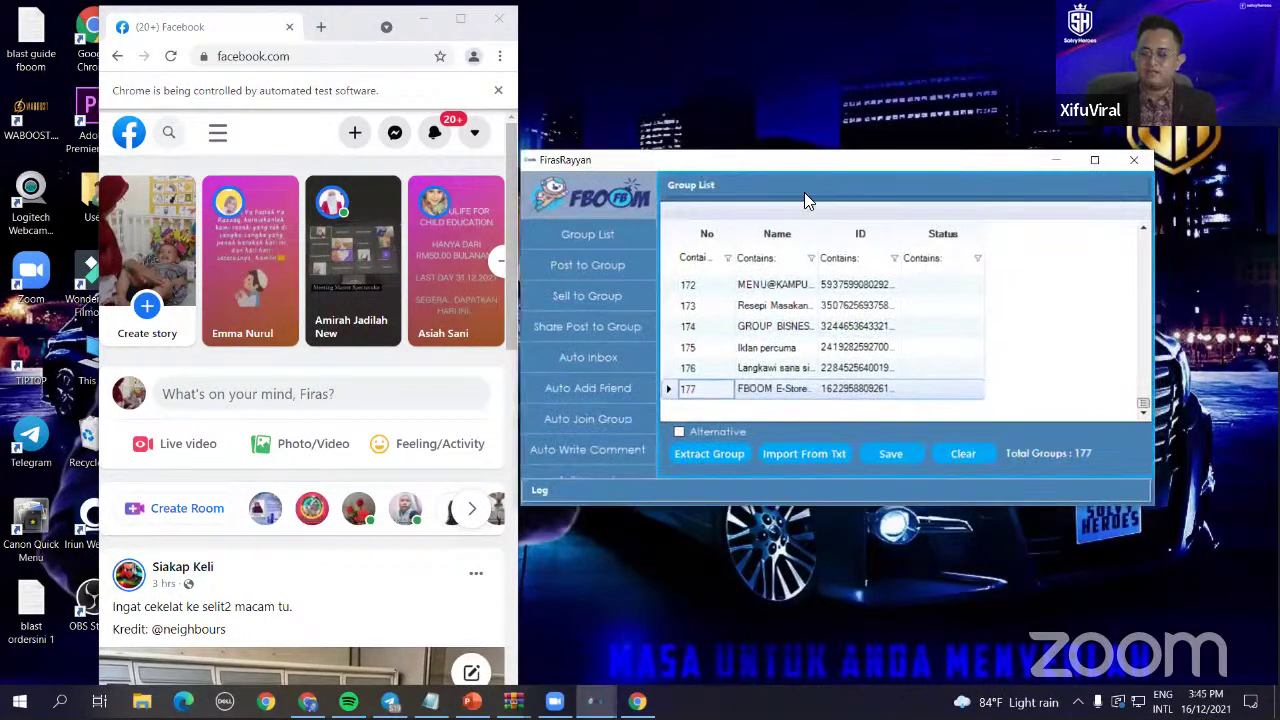
scroll(1023, 306, "up", 2)
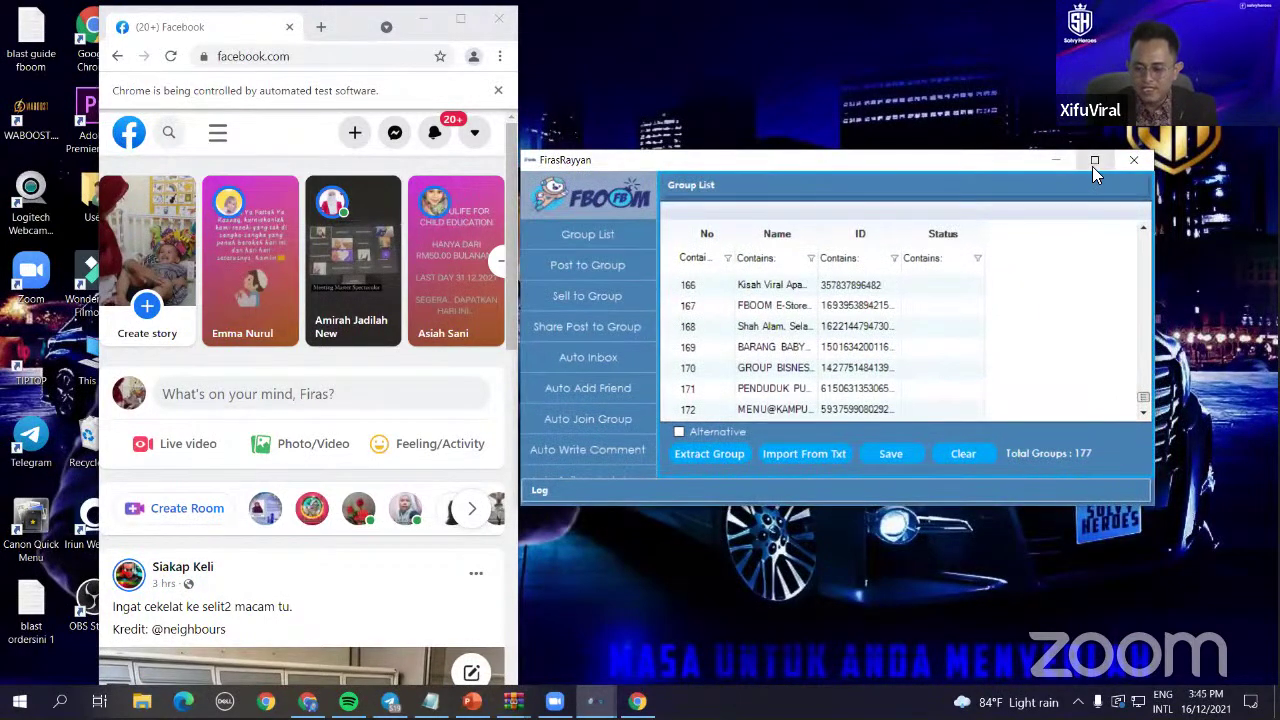
Maximize and restore the FBOOM window several times, ending at floating size.
left_click(1093, 164)
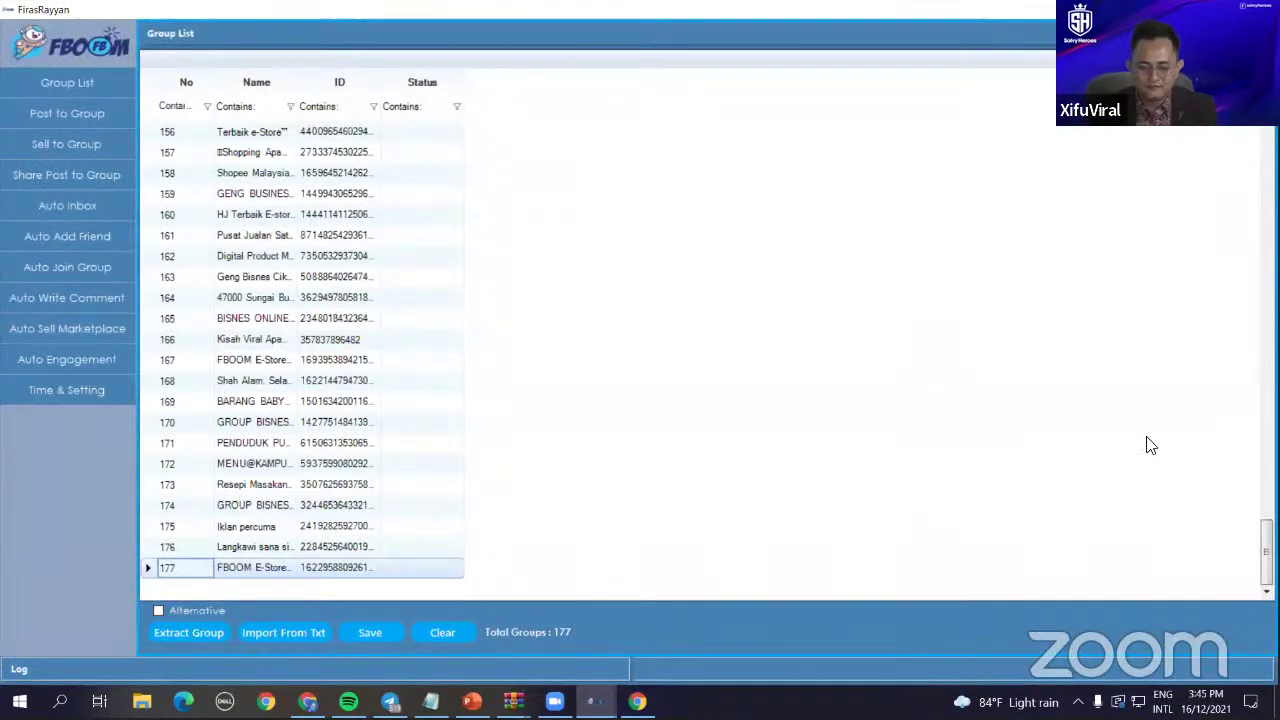
scroll(1117, 287, "up", 3)
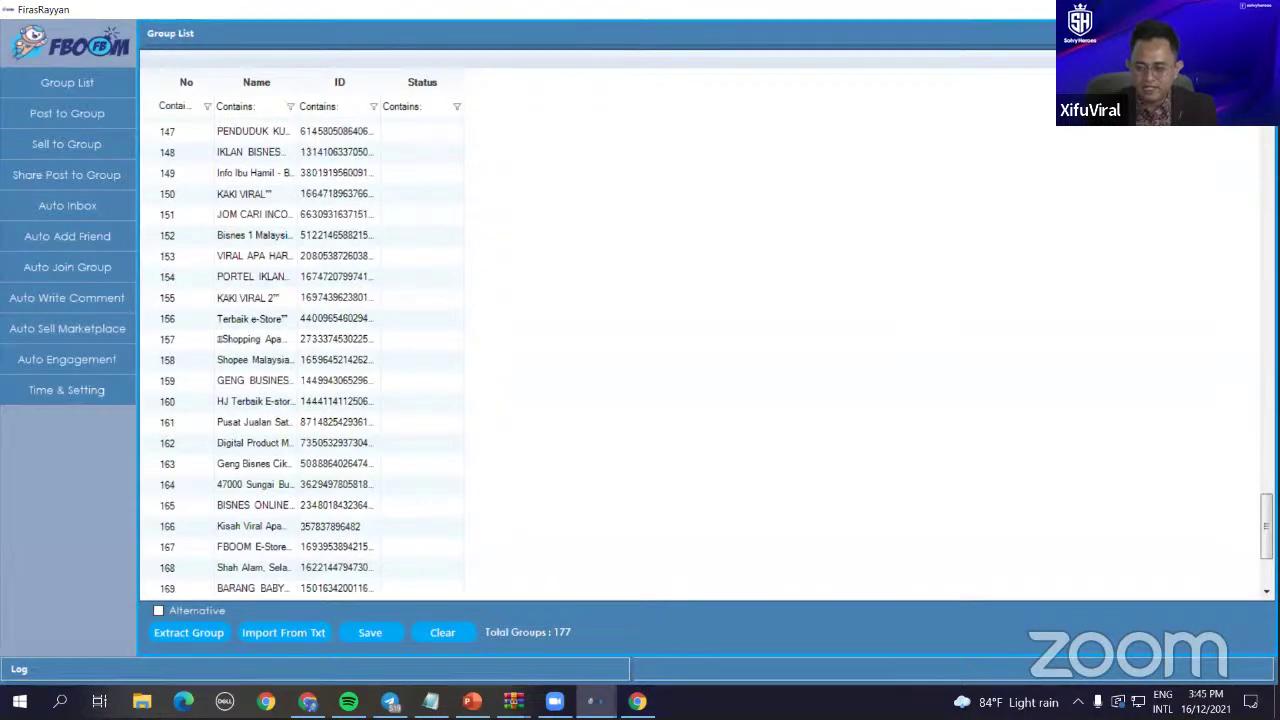
key("super+Down")
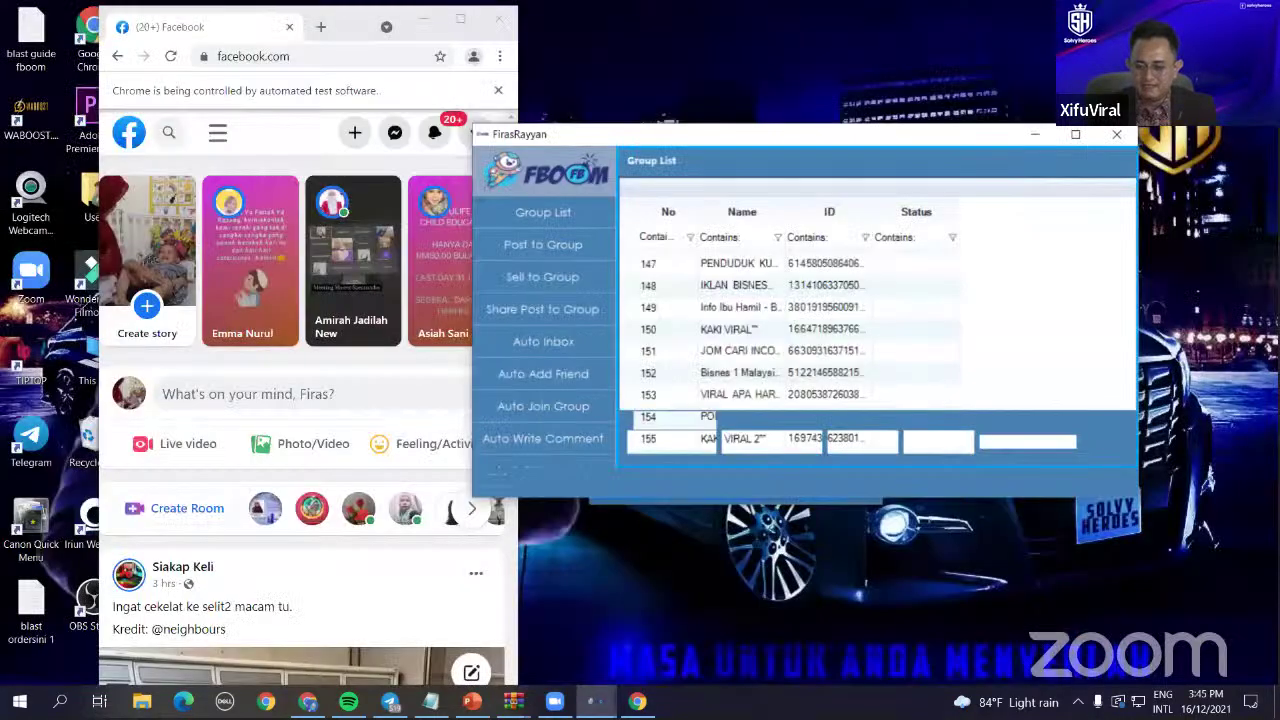
left_click(1096, 158)
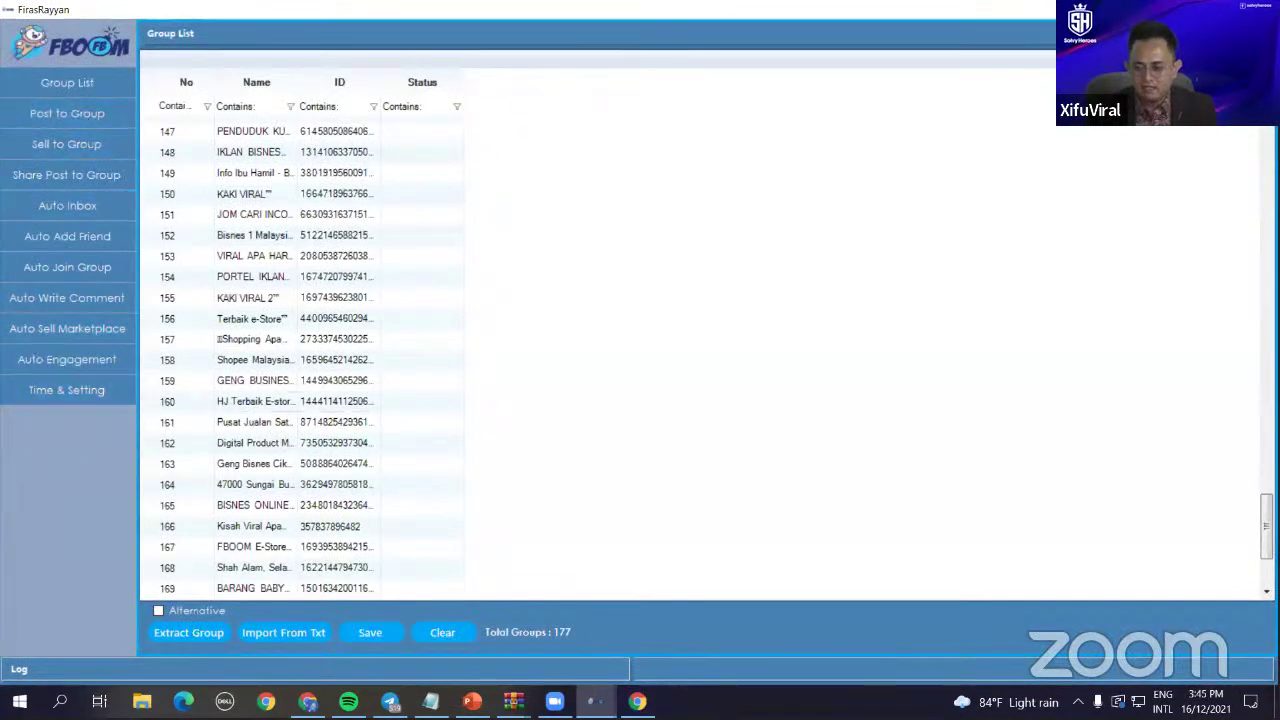
key("super+Down")
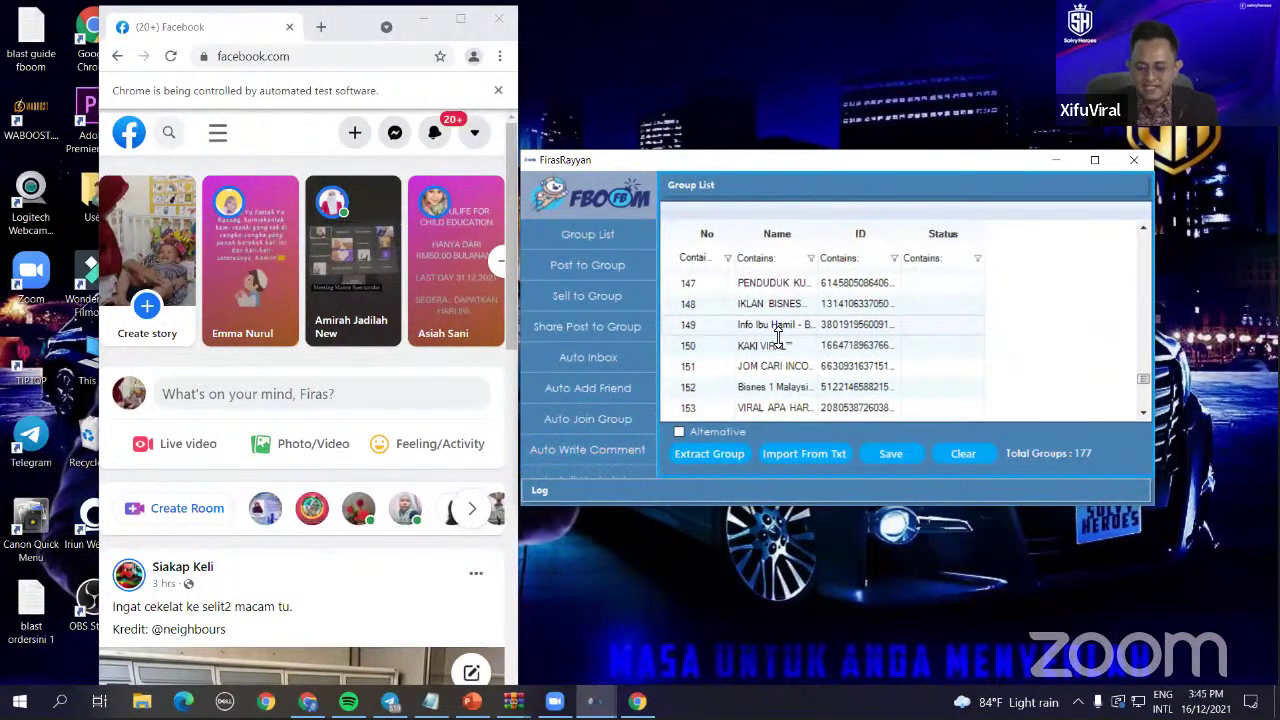
left_click(1096, 162)
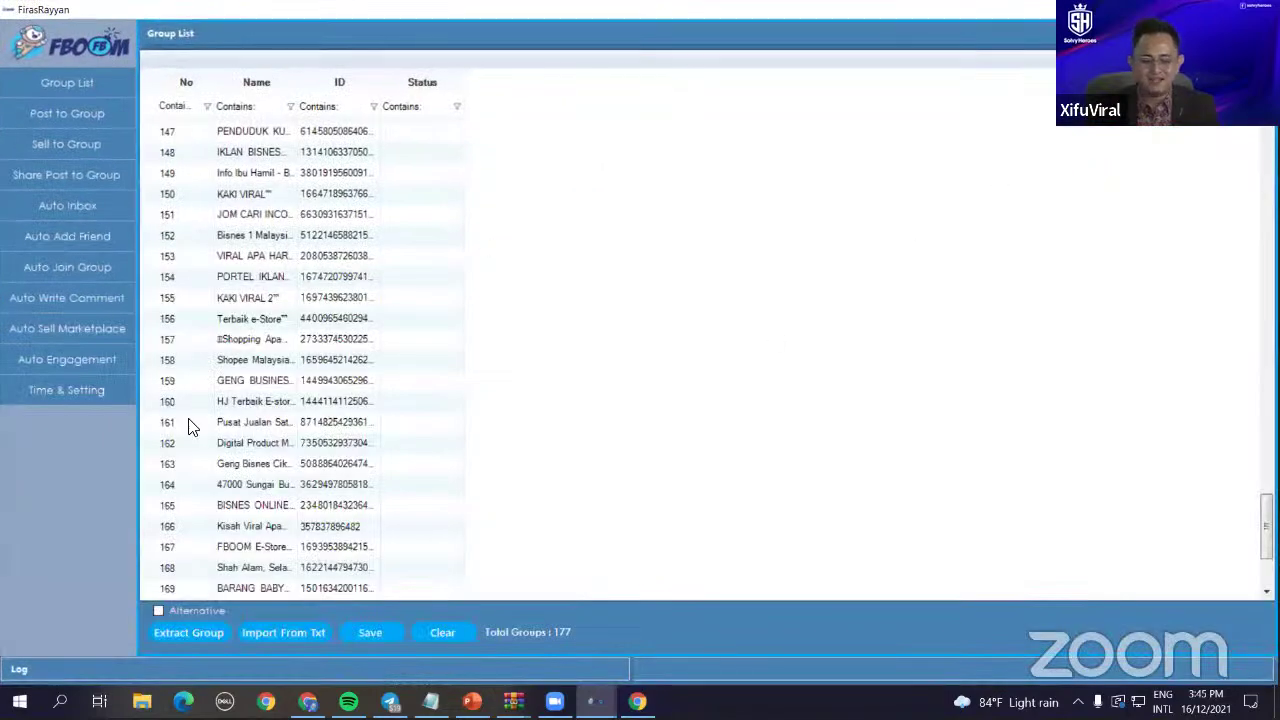
key("super+Down")
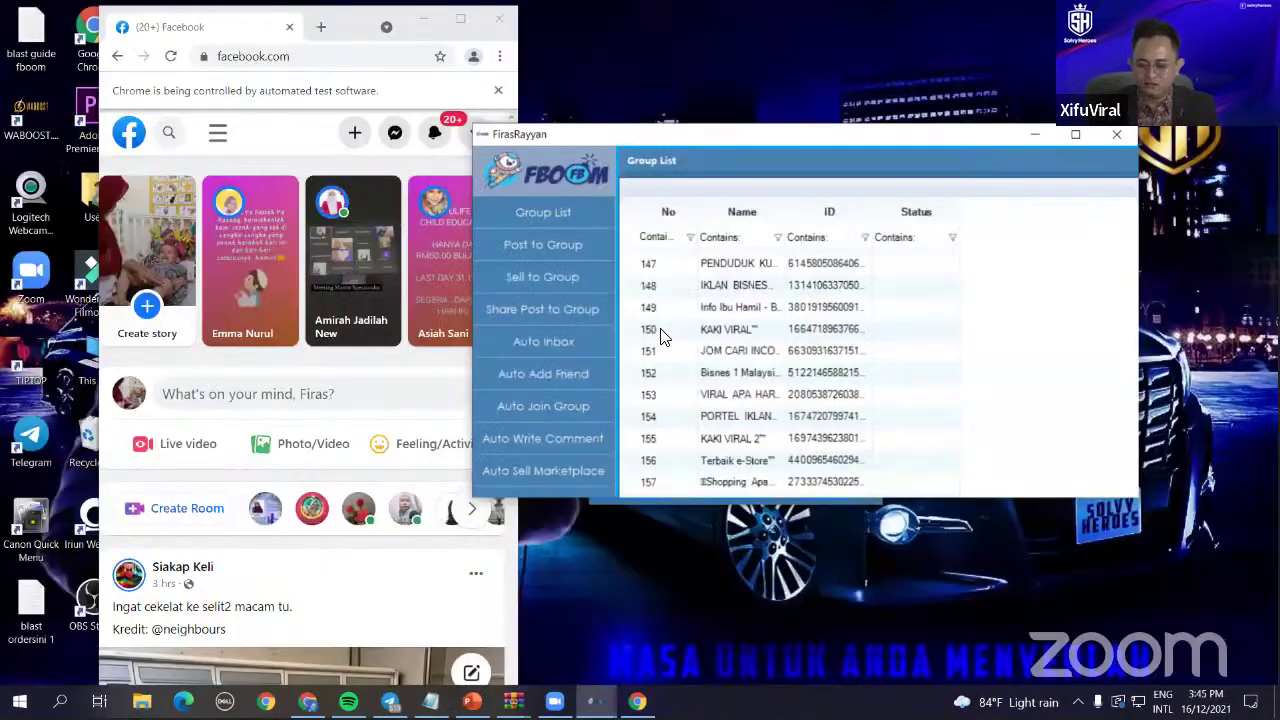
left_click_drag(876, 169, 880, 168)
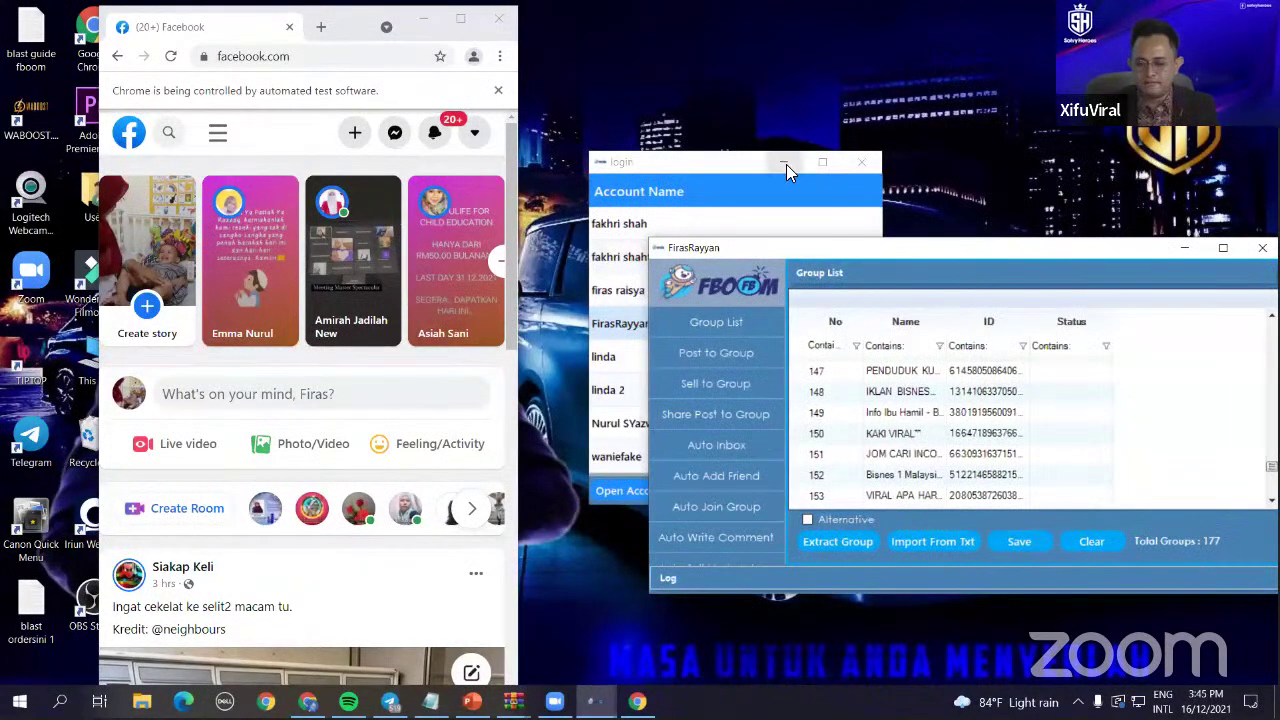
Minimize the account login window and arrange the browser and FBOOM windows side by side.
left_click(785, 164)
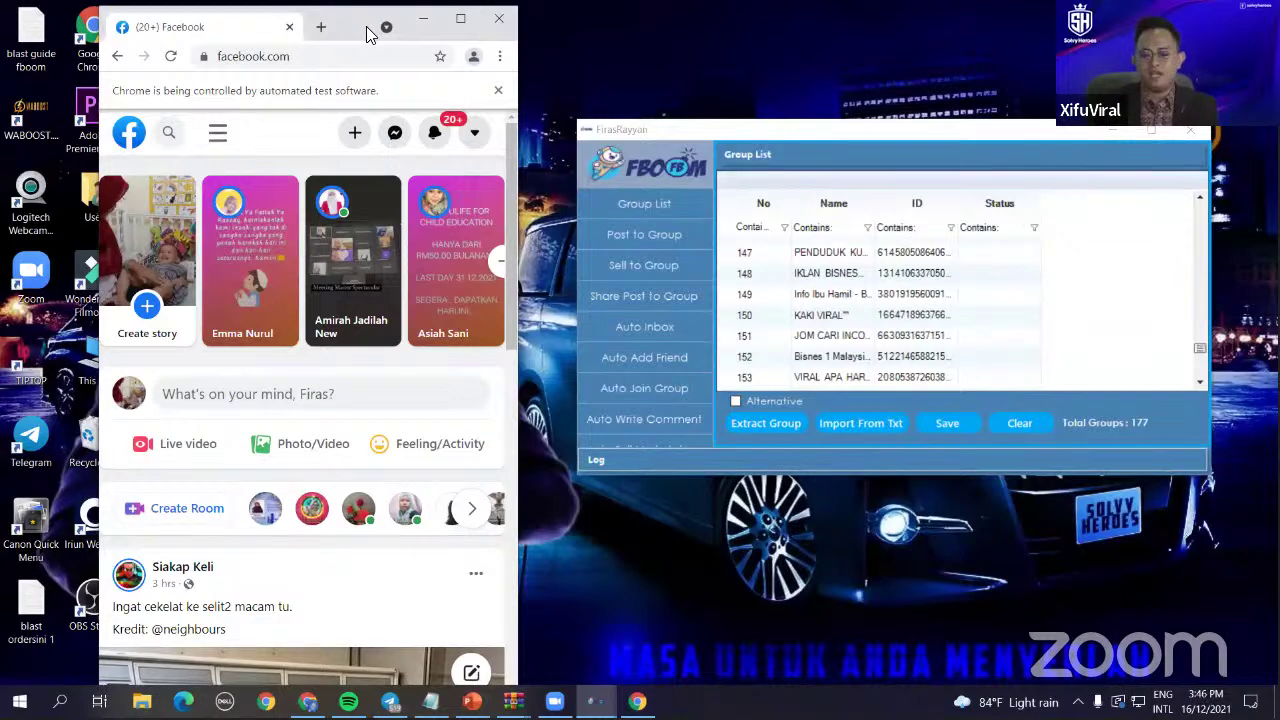
left_click_drag(368, 34, 405, 31)
left_click(818, 136)
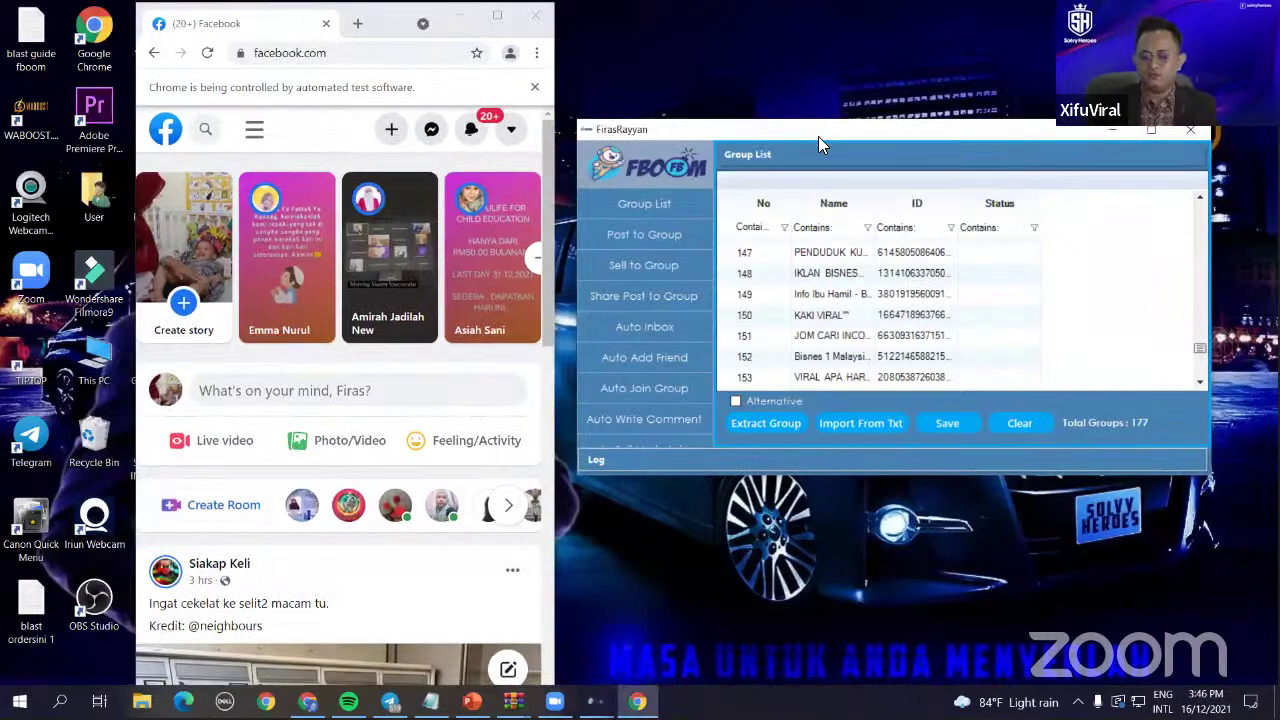
left_click_drag(818, 136, 813, 127)
left_click(396, 31)
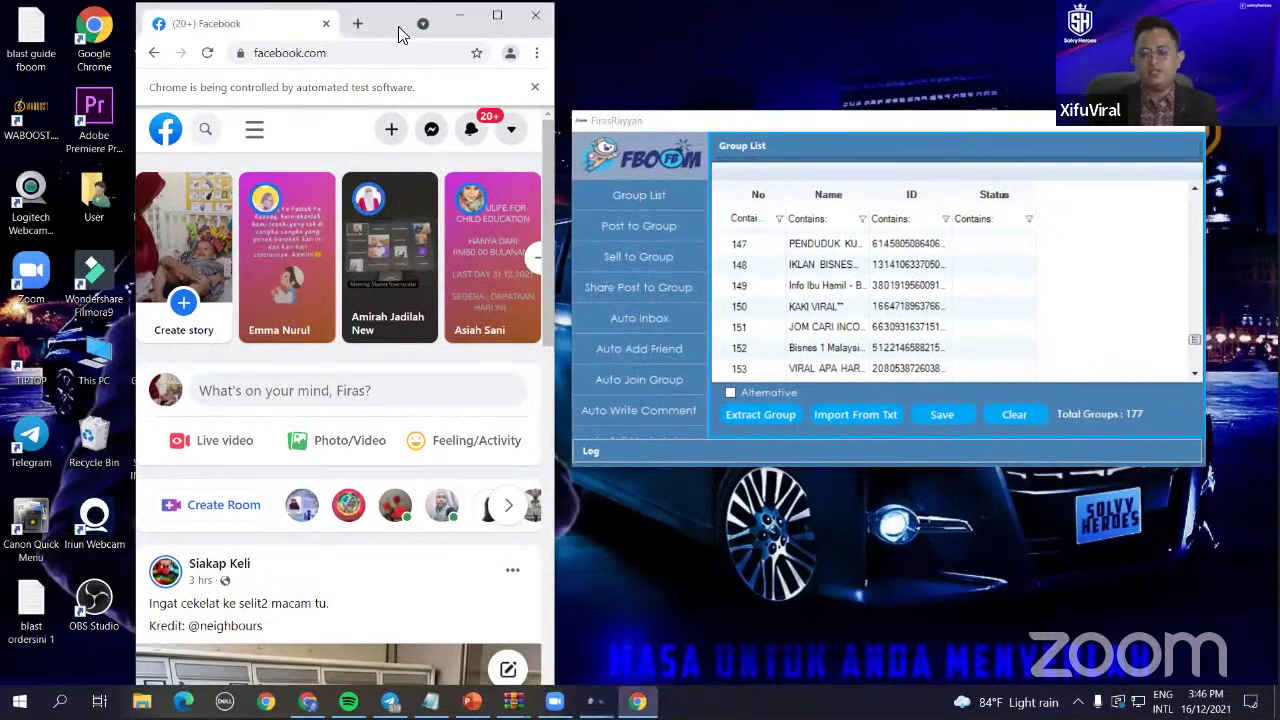
left_click_drag(398, 26, 396, 51)
left_click(810, 120)
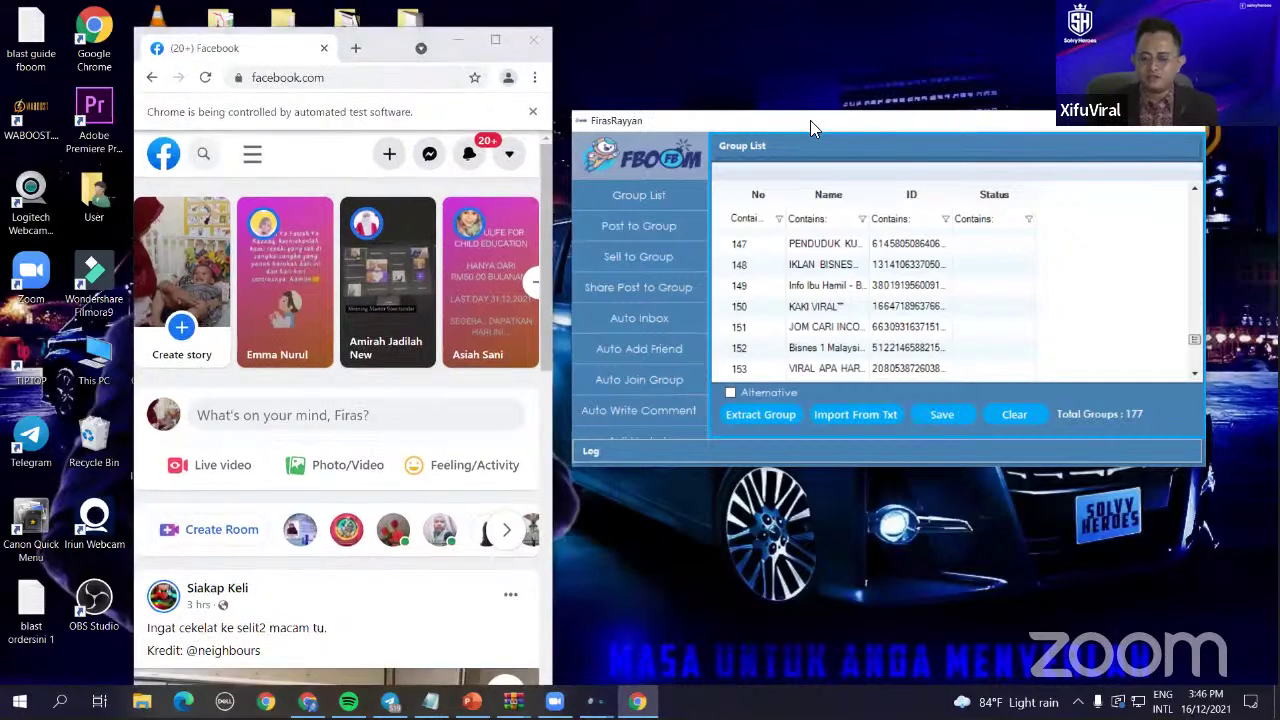
double_click(1008, 120)
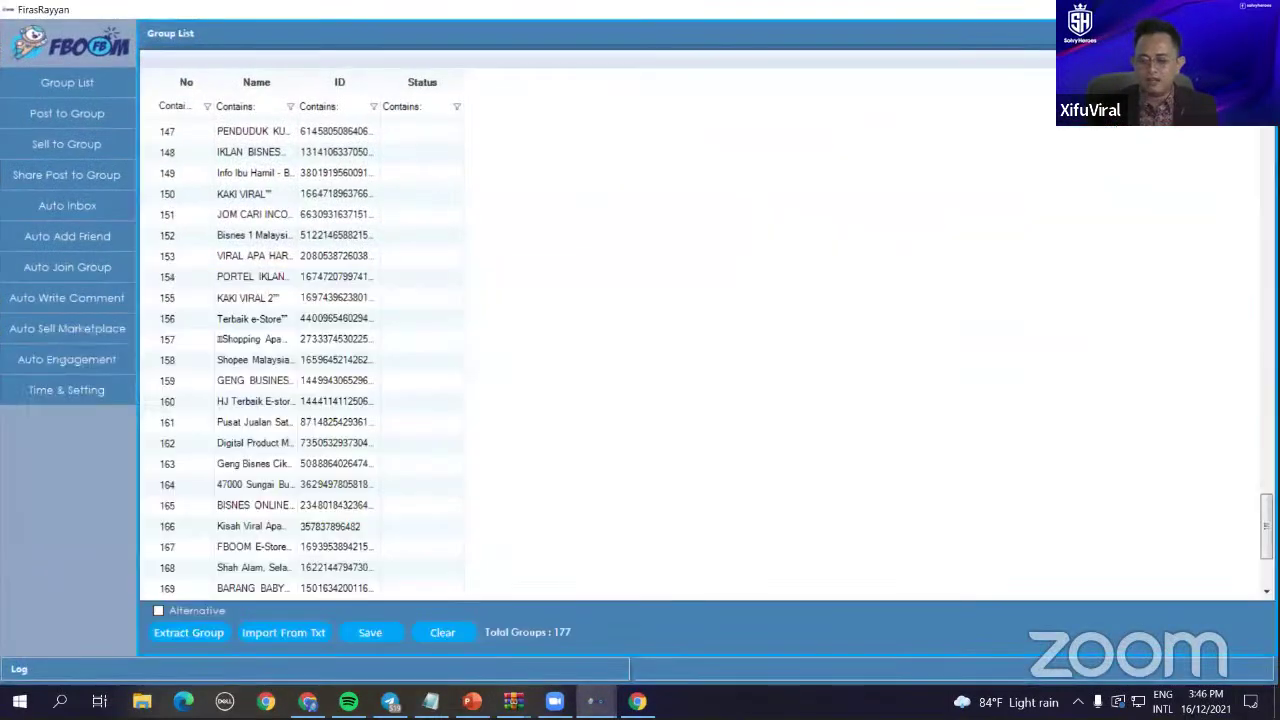
left_click(1234, 9)
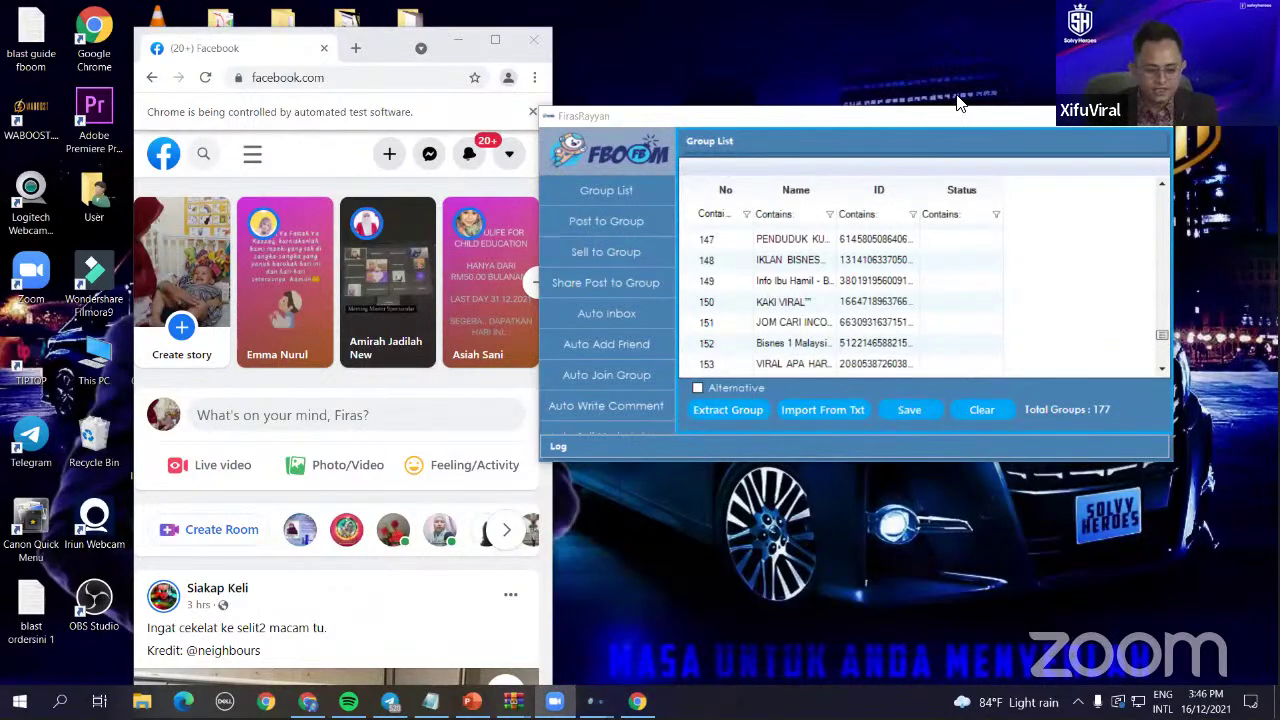
Maximize FBOOM and drag the Name column wider so full group names show.
double_click(640, 116)
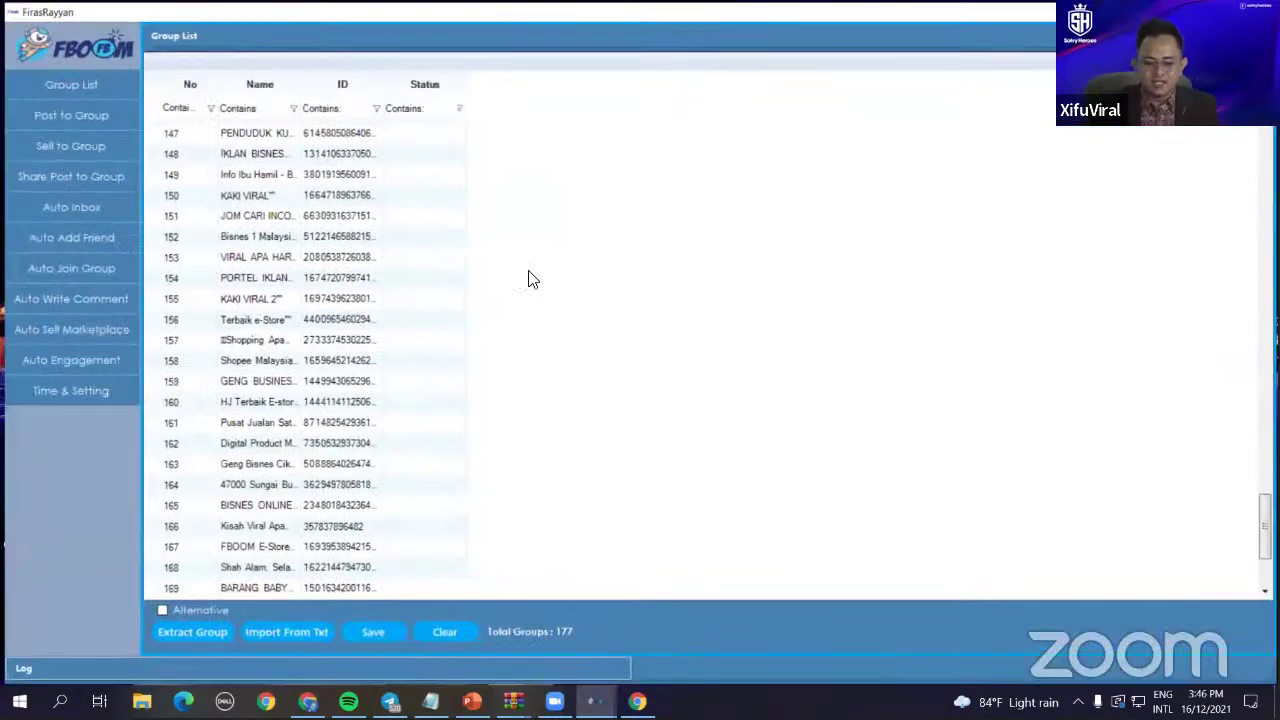
scroll(325, 272, "up", 20)
mouse_move(298, 82)
left_mouse_down()
mouse_move(371, 82)
mouse_move(299, 83)
left_mouse_up()
left_click_drag(408, 76, 530, 85)
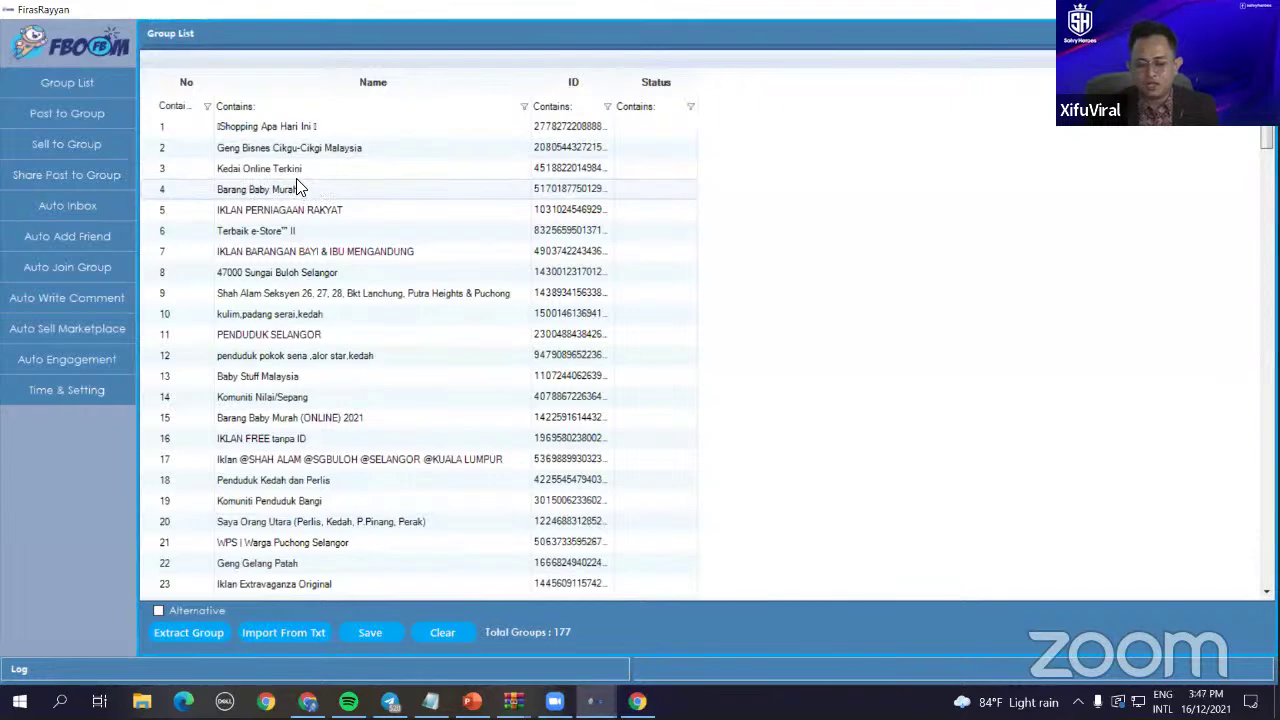
Restore and re-enlarge the FBOOM window to show the whole group list.
scroll(286, 438, "down", 2)
scroll(286, 438, "down", 5)
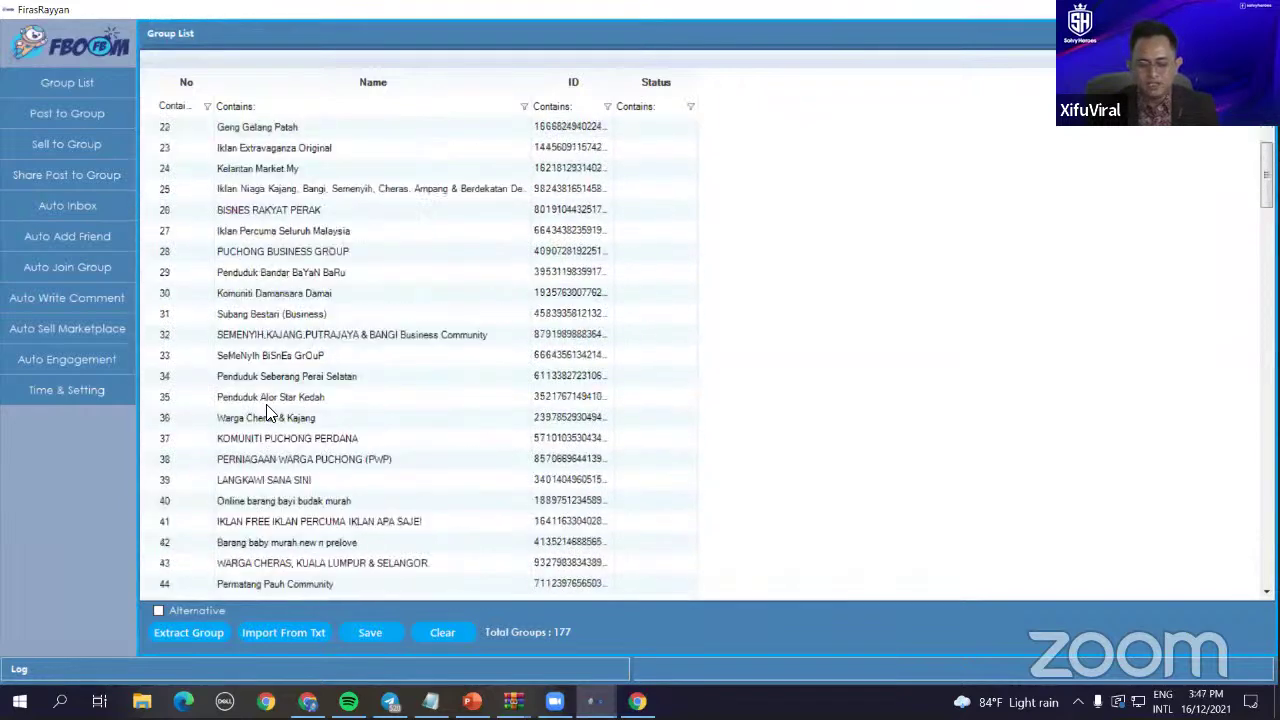
scroll(286, 438, "up", 7)
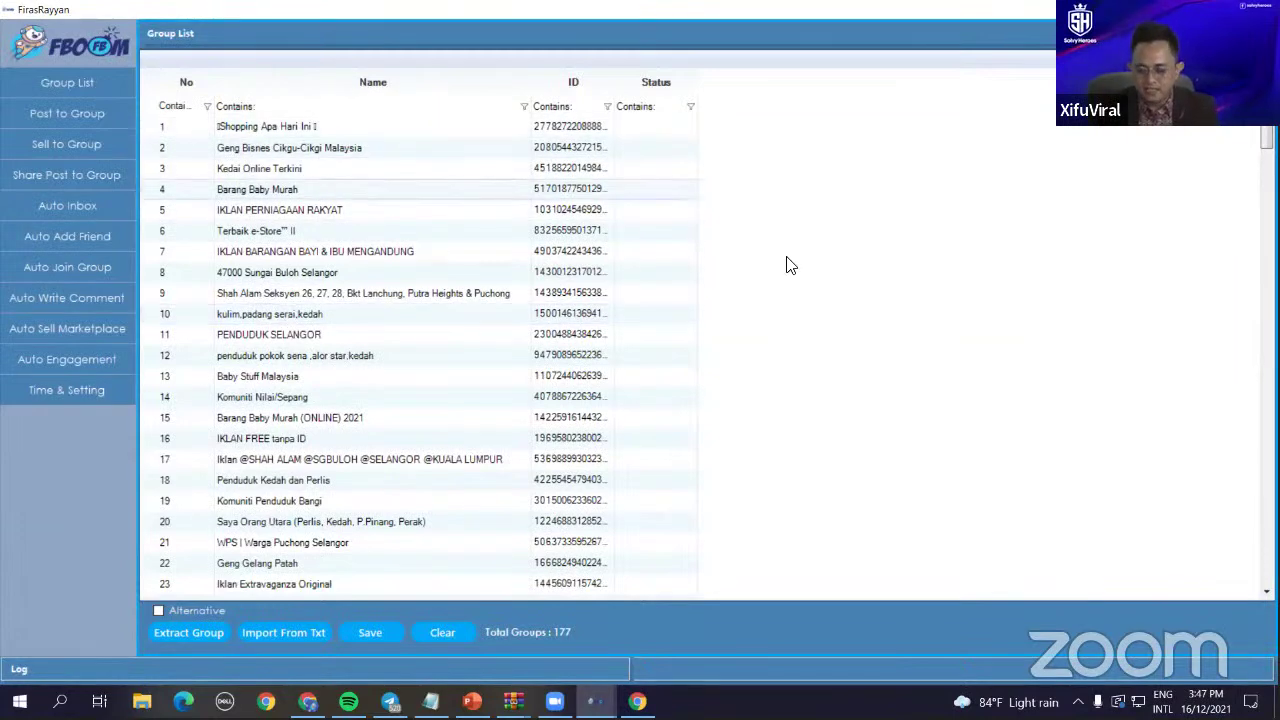
key("super+Down")
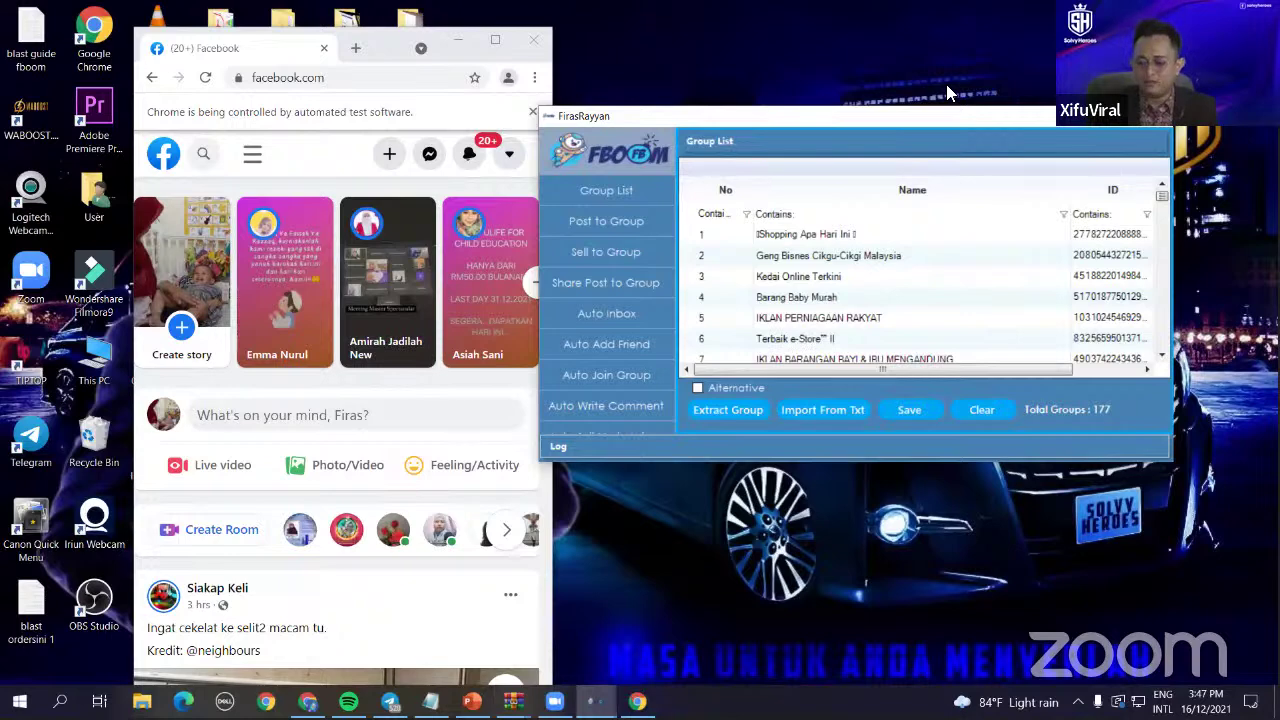
left_click(1101, 122)
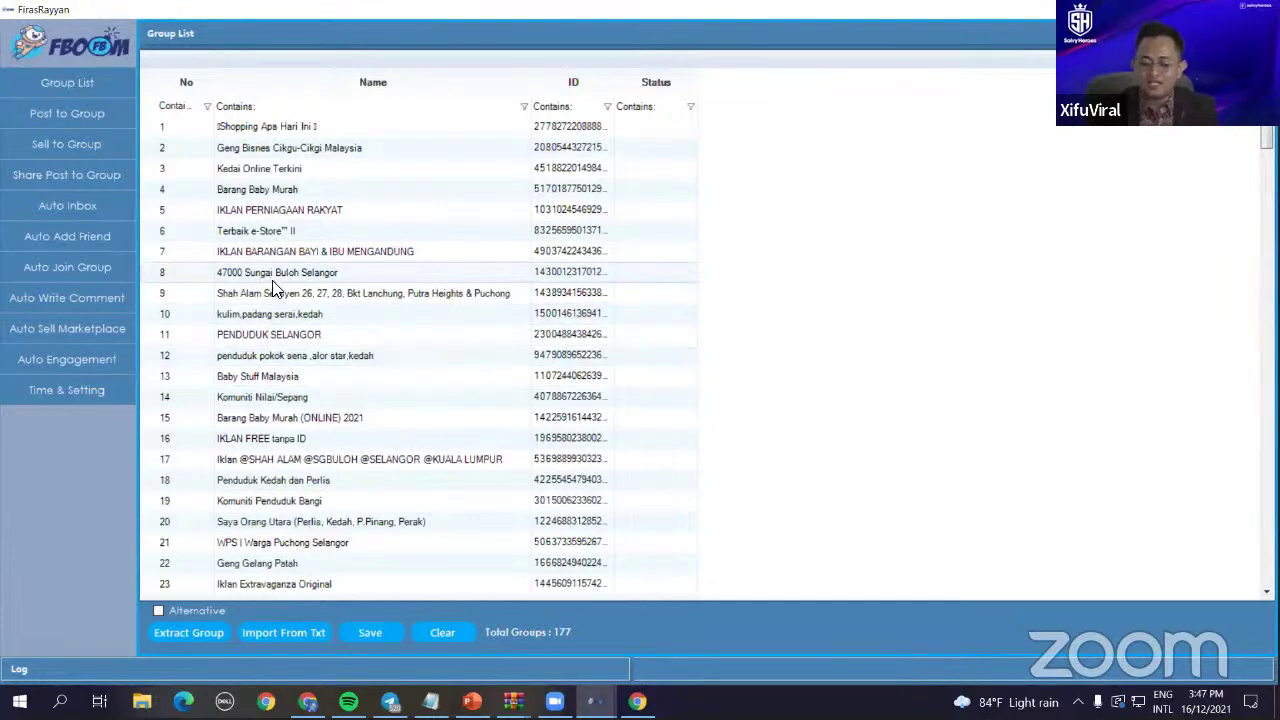
Delete the Barangan Bayi Malaysia group from the list.
scroll(284, 360, "down", 4)
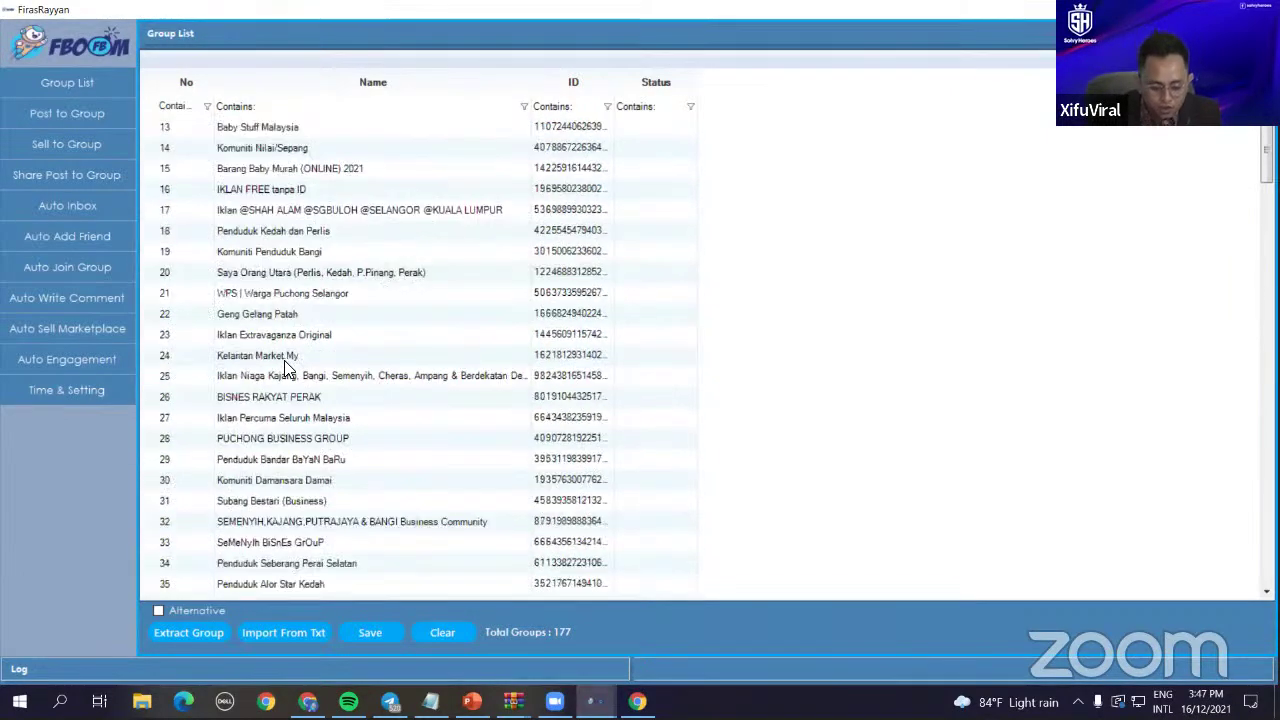
scroll(284, 360, "down", 3)
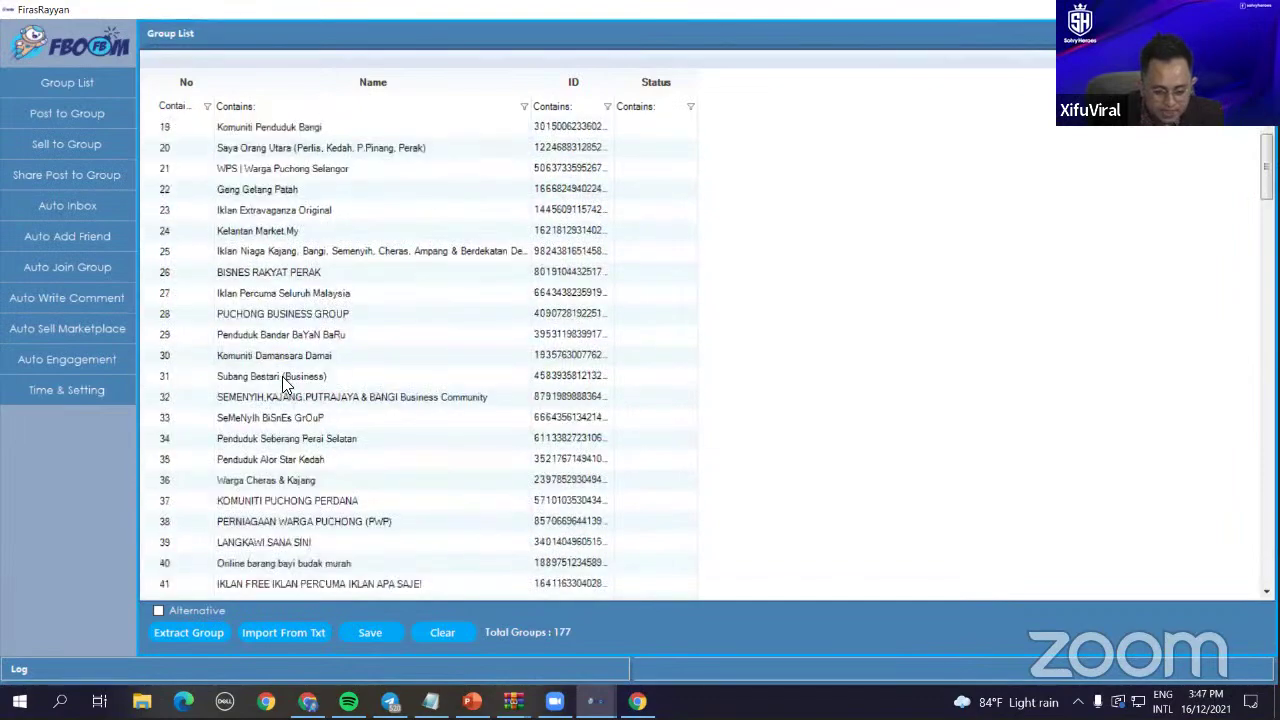
scroll(284, 390, "down", 9)
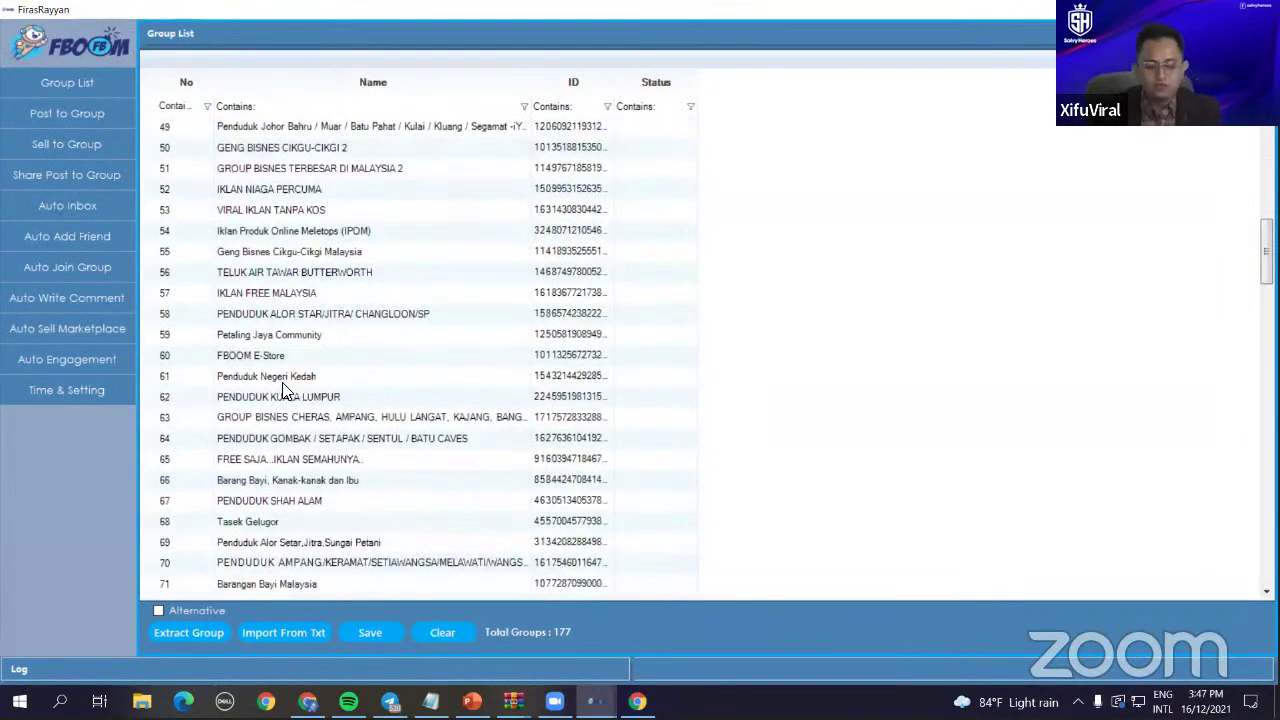
scroll(284, 390, "down", 1)
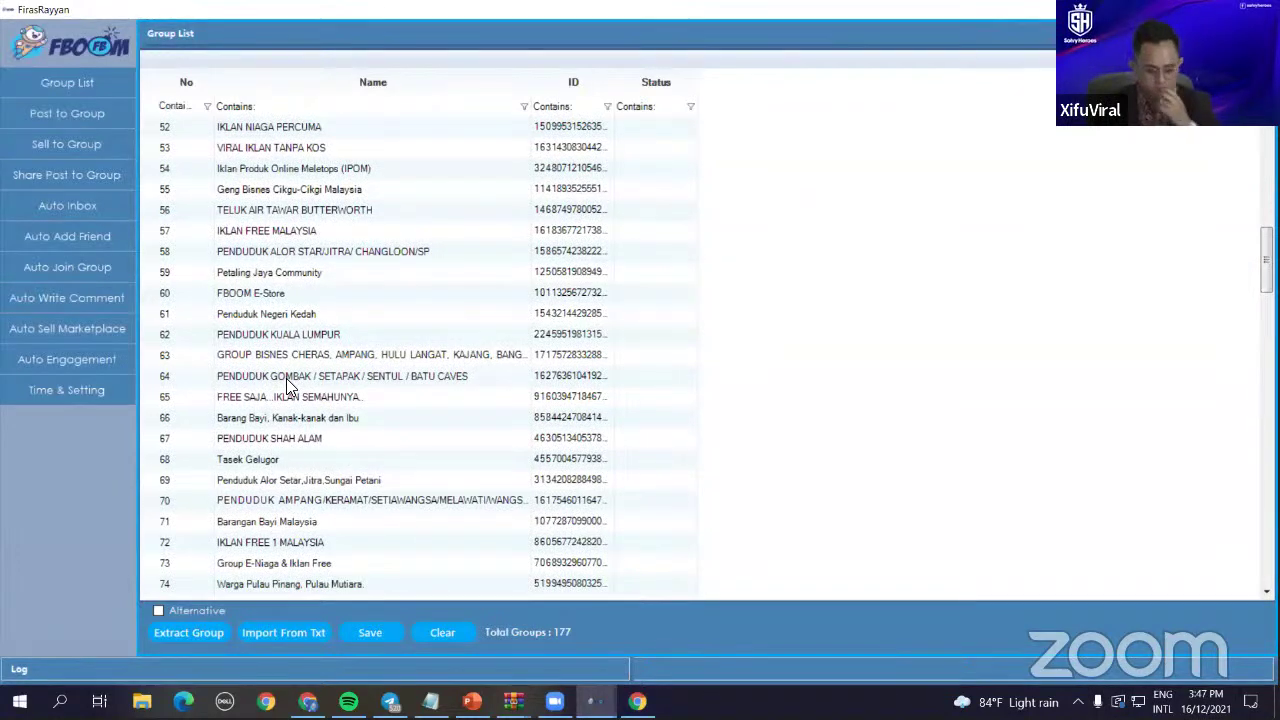
left_click(272, 526)
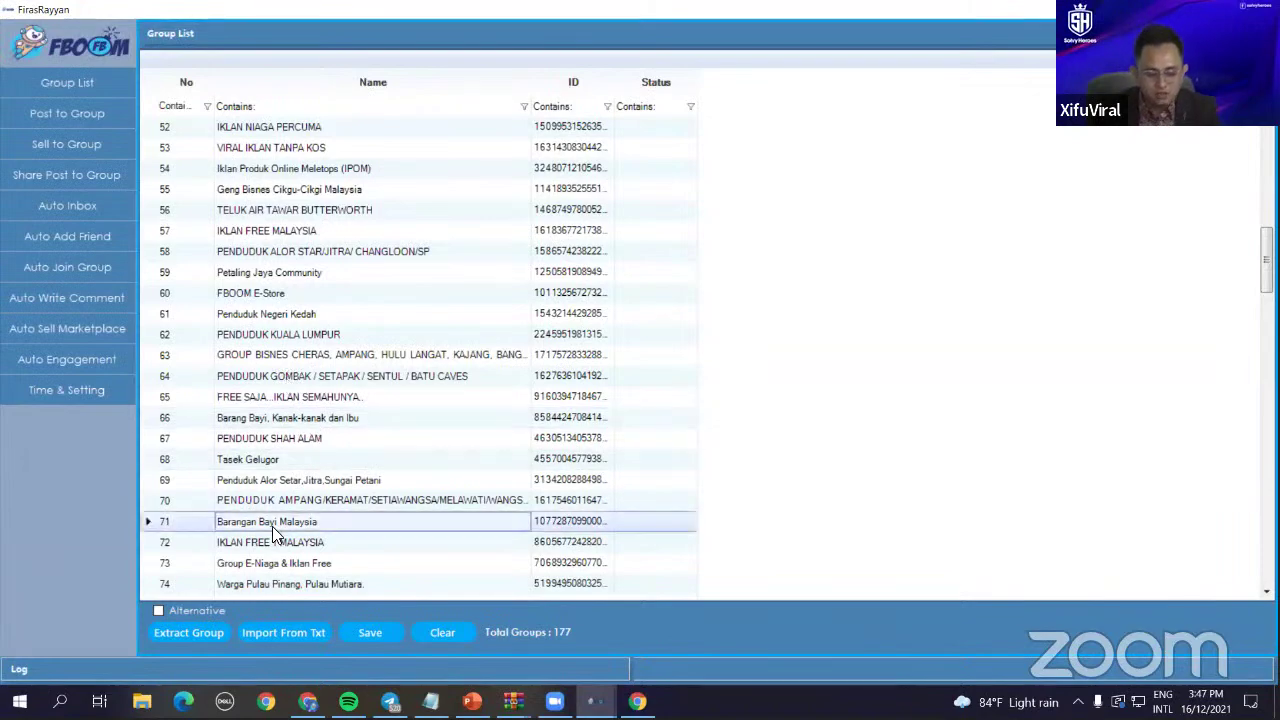
key("Delete")
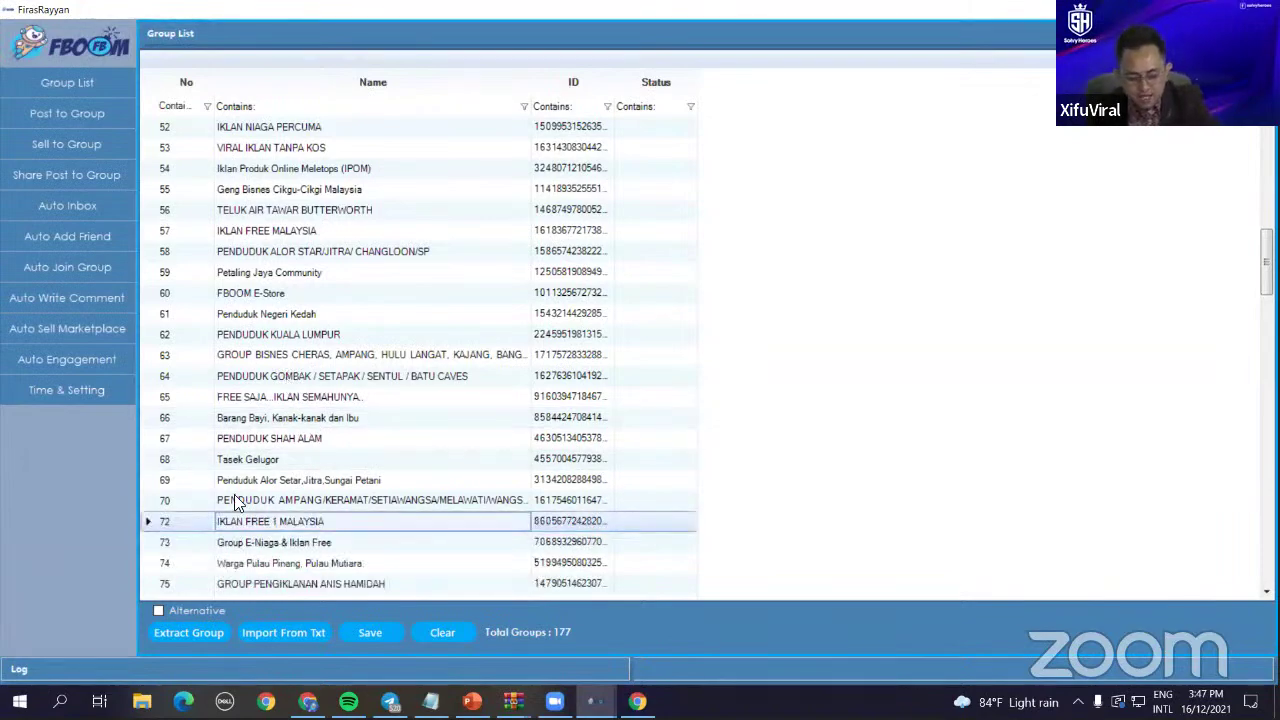
Delete the Baby Stuff Malaysia group and select Komuniti Penduduk Bangi.
scroll(277, 360, "up", 2)
scroll(277, 360, "up", 11)
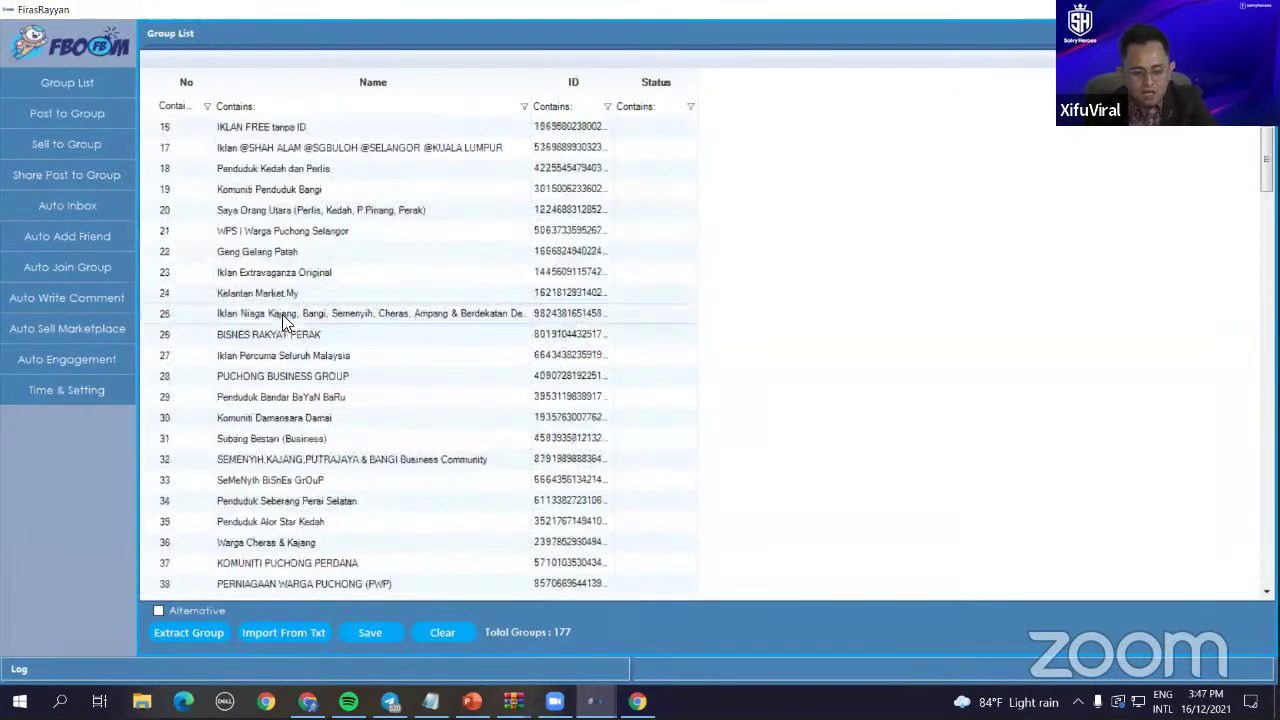
scroll(281, 320, "up", 2)
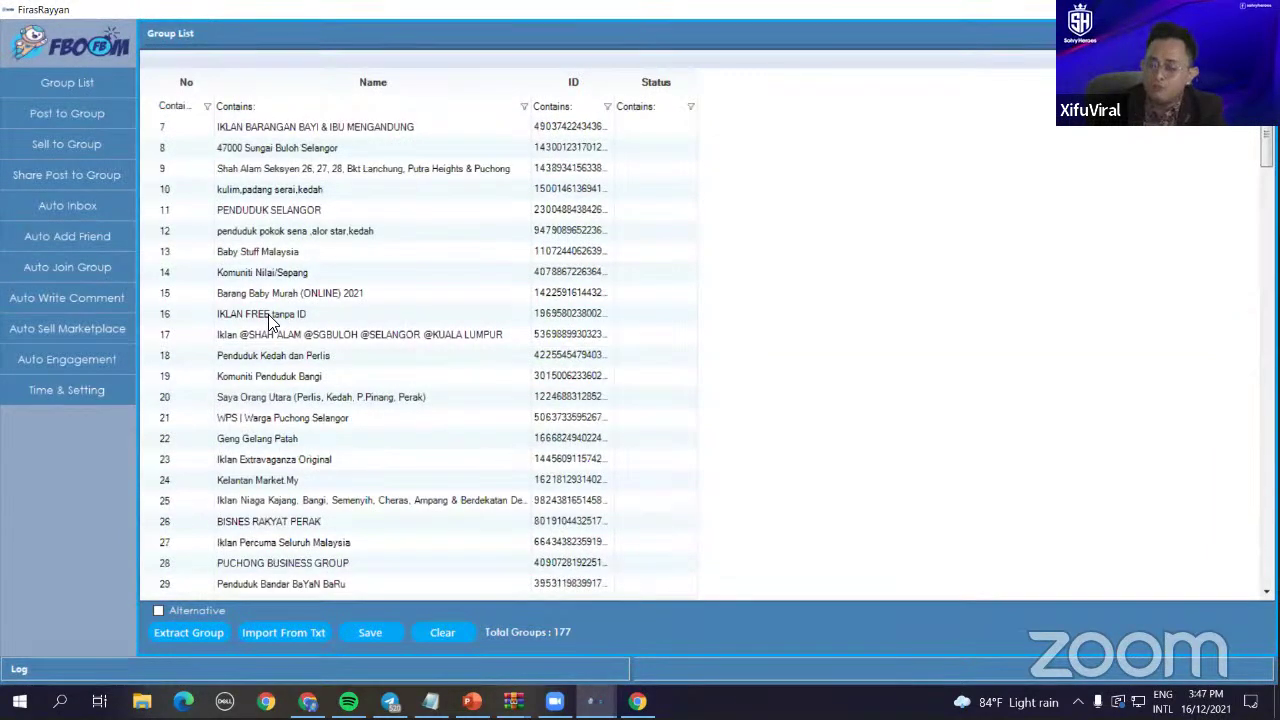
left_click(289, 236)
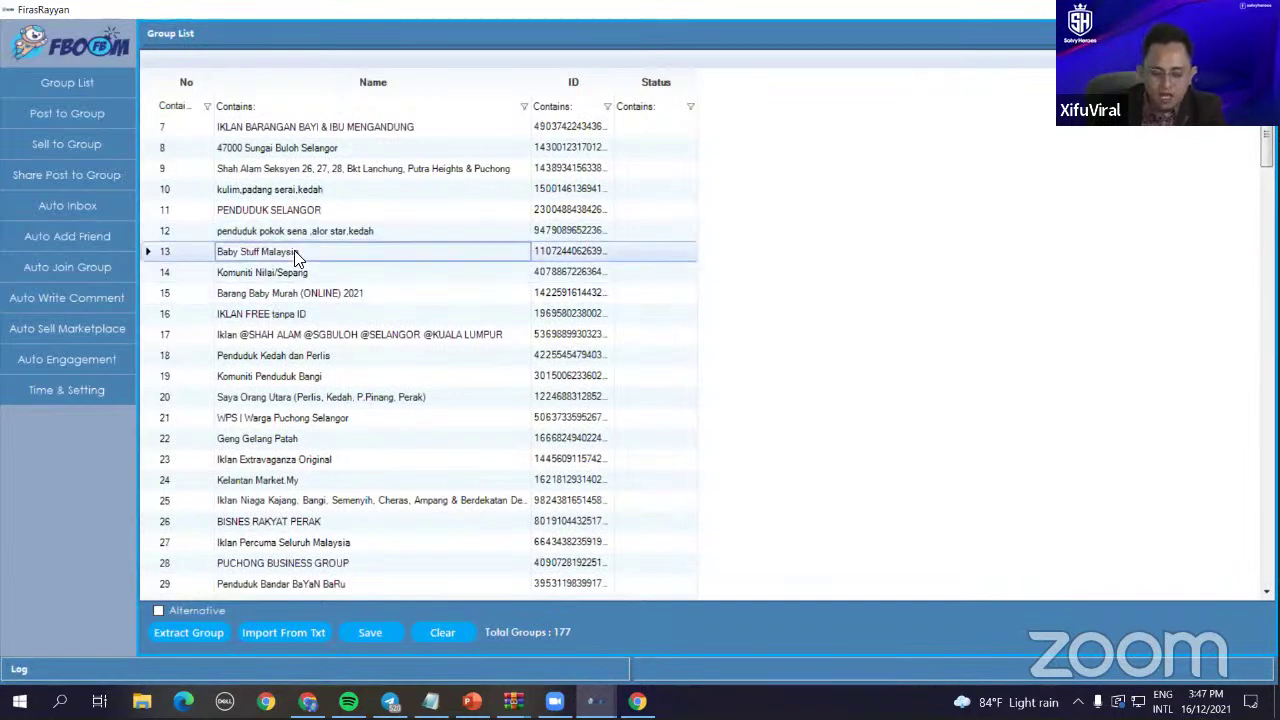
left_click(294, 252)
key("Delete")
left_click(278, 356)
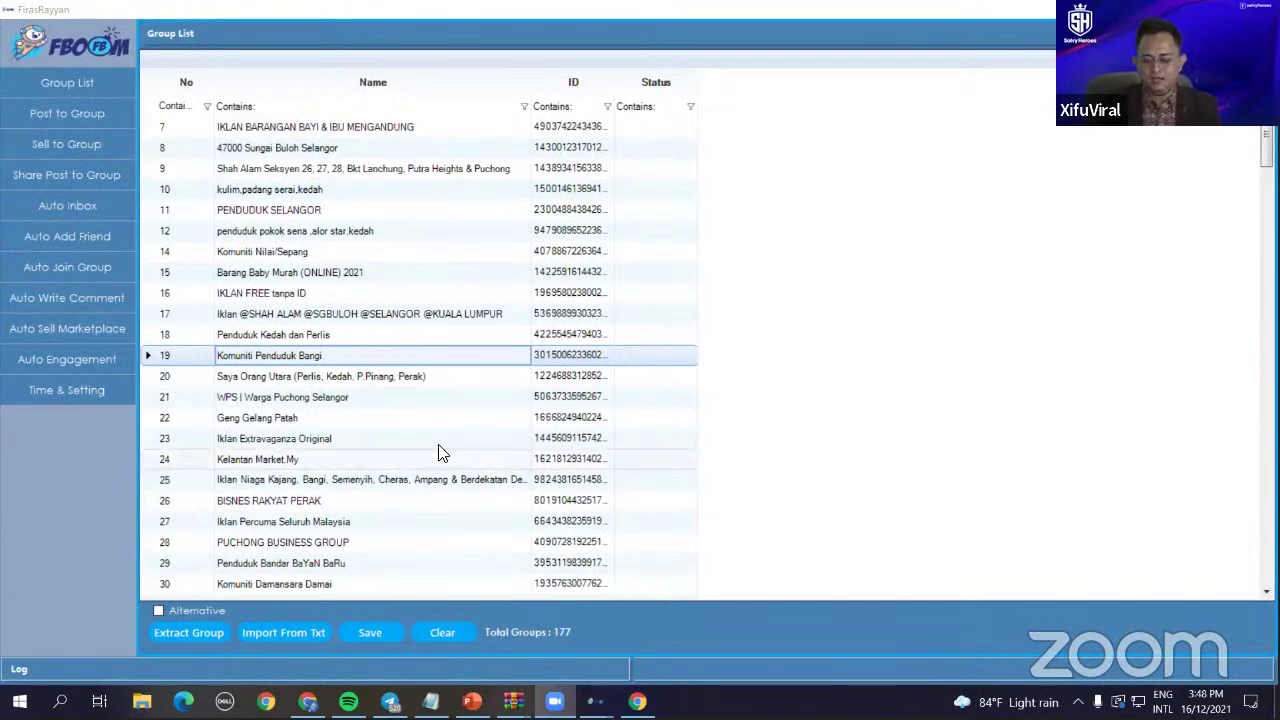
Delete the row 17 group and Barang Baby Murah (ONLINE) 2021 via Delete Row.
right_click(305, 348)
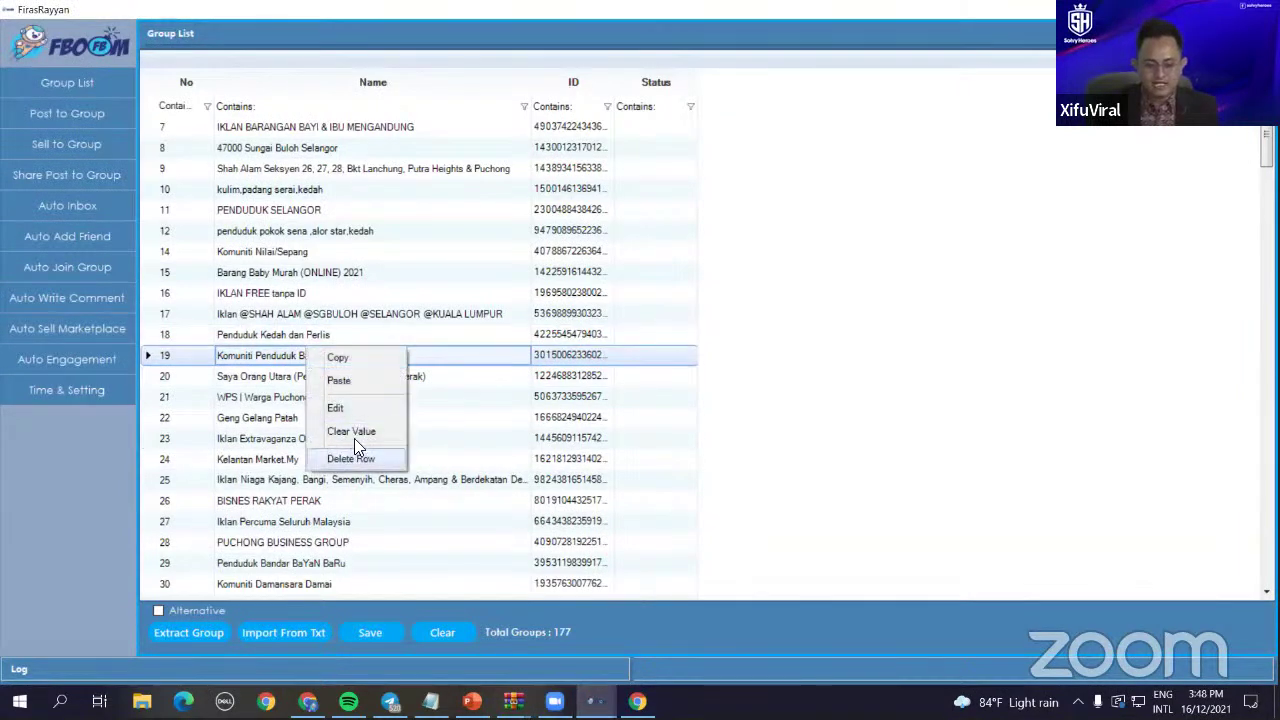
left_click(286, 312)
right_click(288, 314)
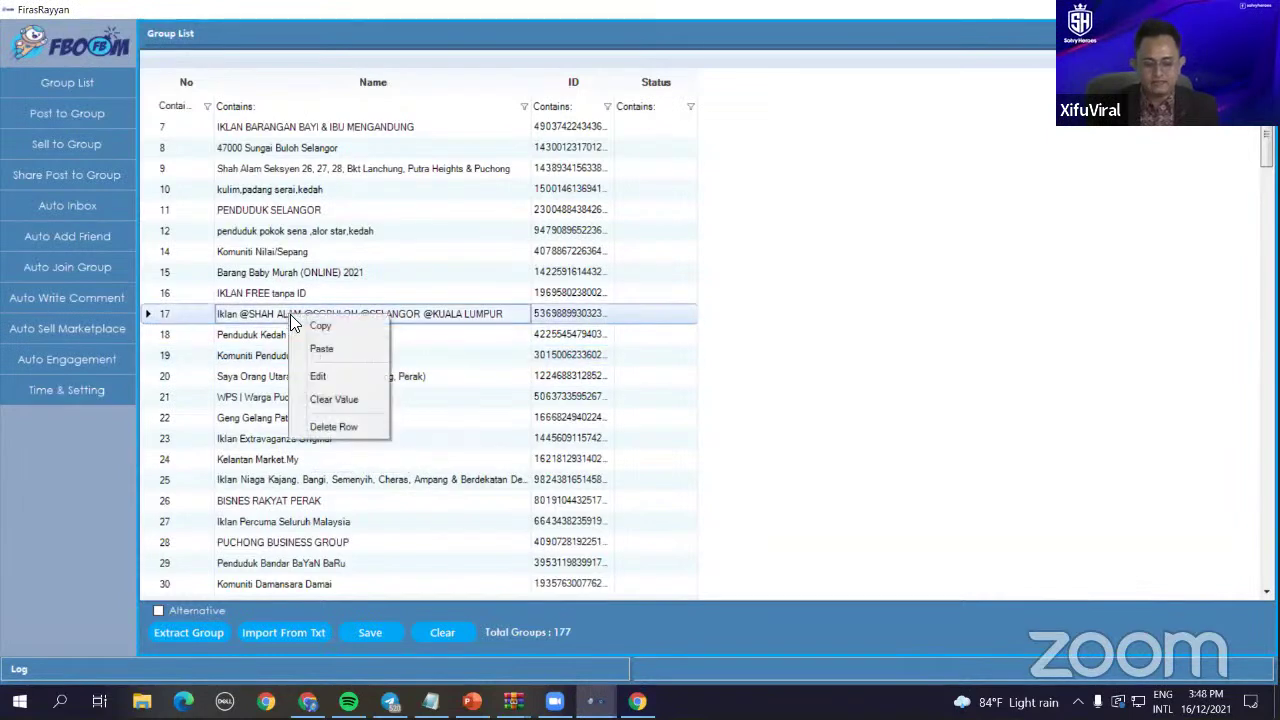
left_click(333, 426)
left_click(298, 272)
right_click(298, 272)
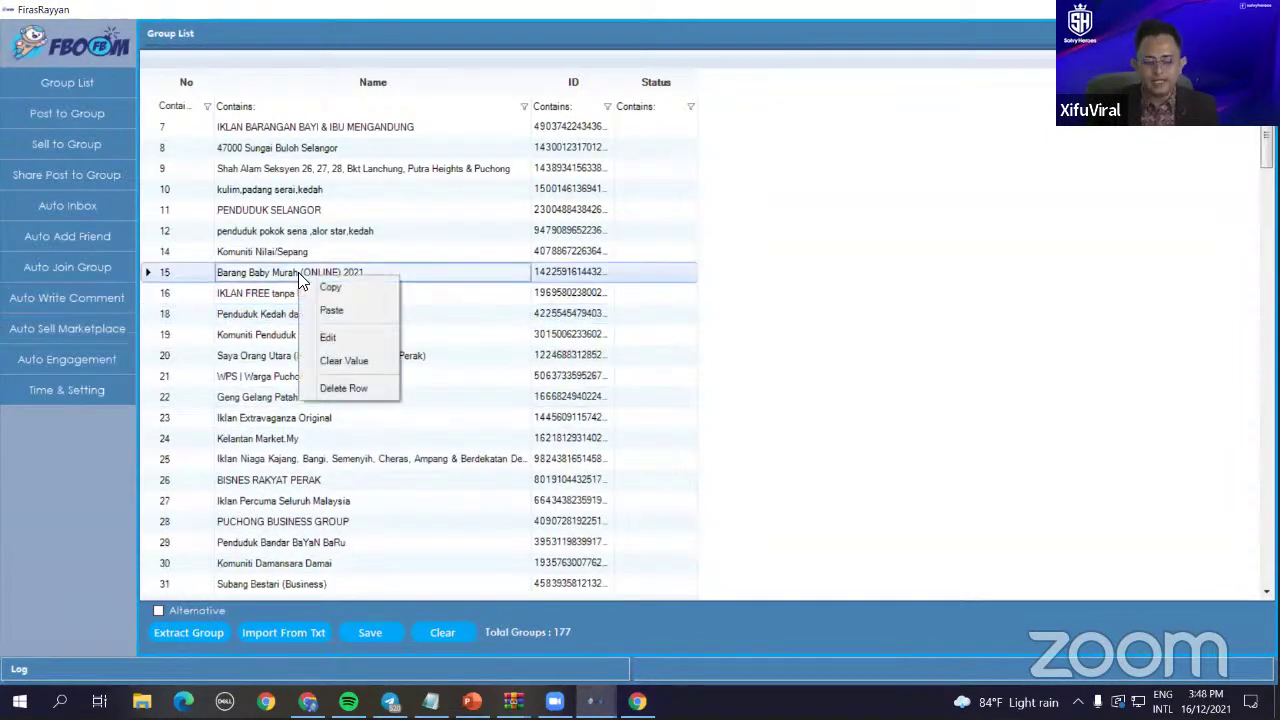
left_click(343, 388)
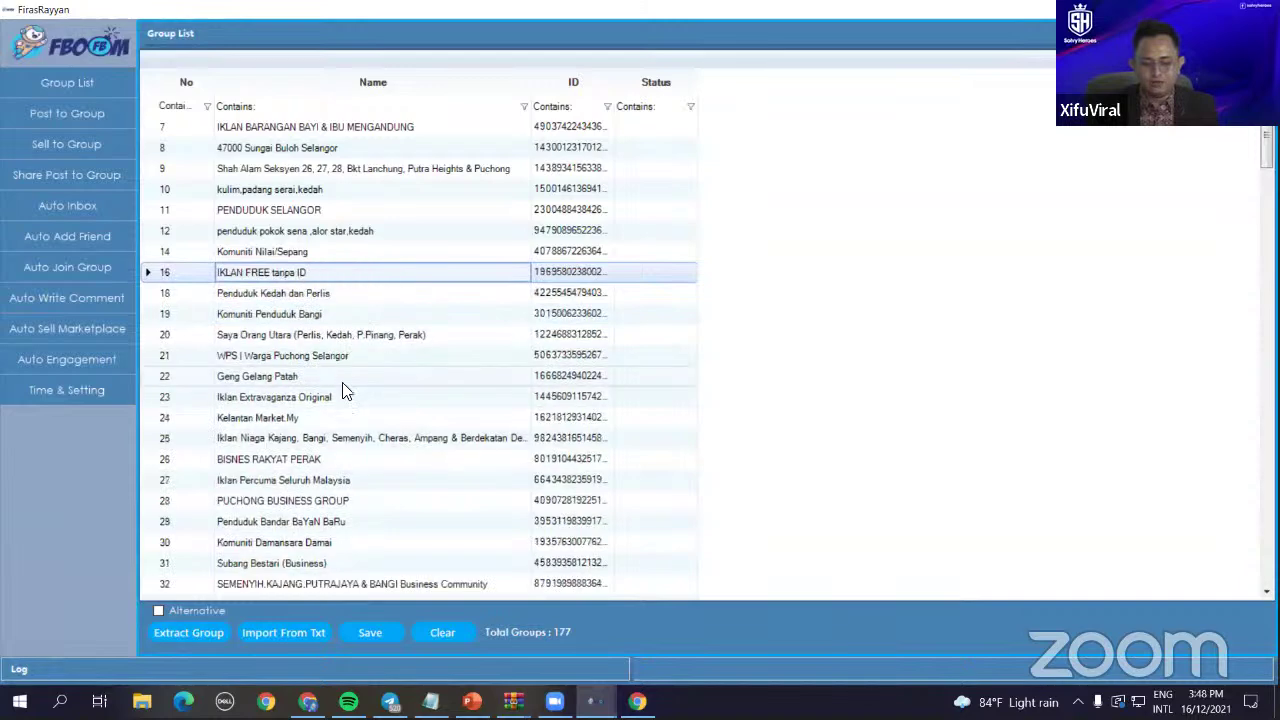
Delete Barang baby murah new n prelove and VIRAL IKLAN TANPA KOS via Delete Row.
scroll(366, 337, "down", 8)
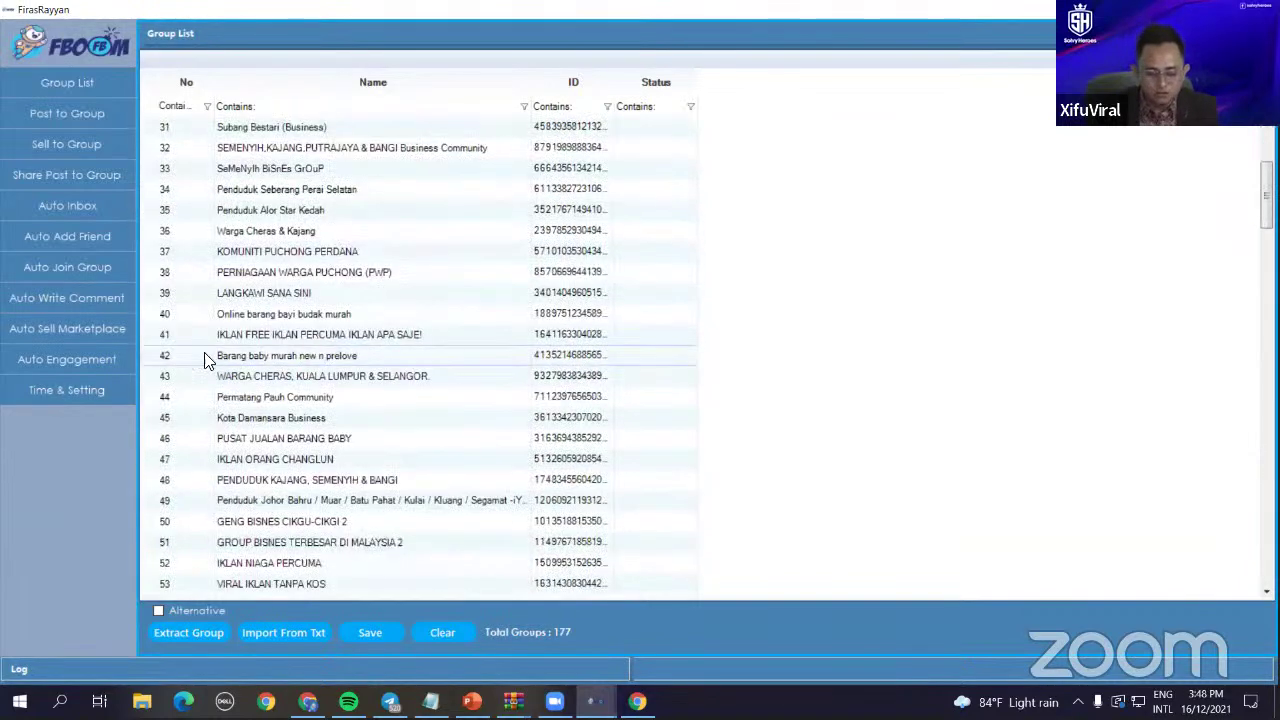
left_click(208, 362)
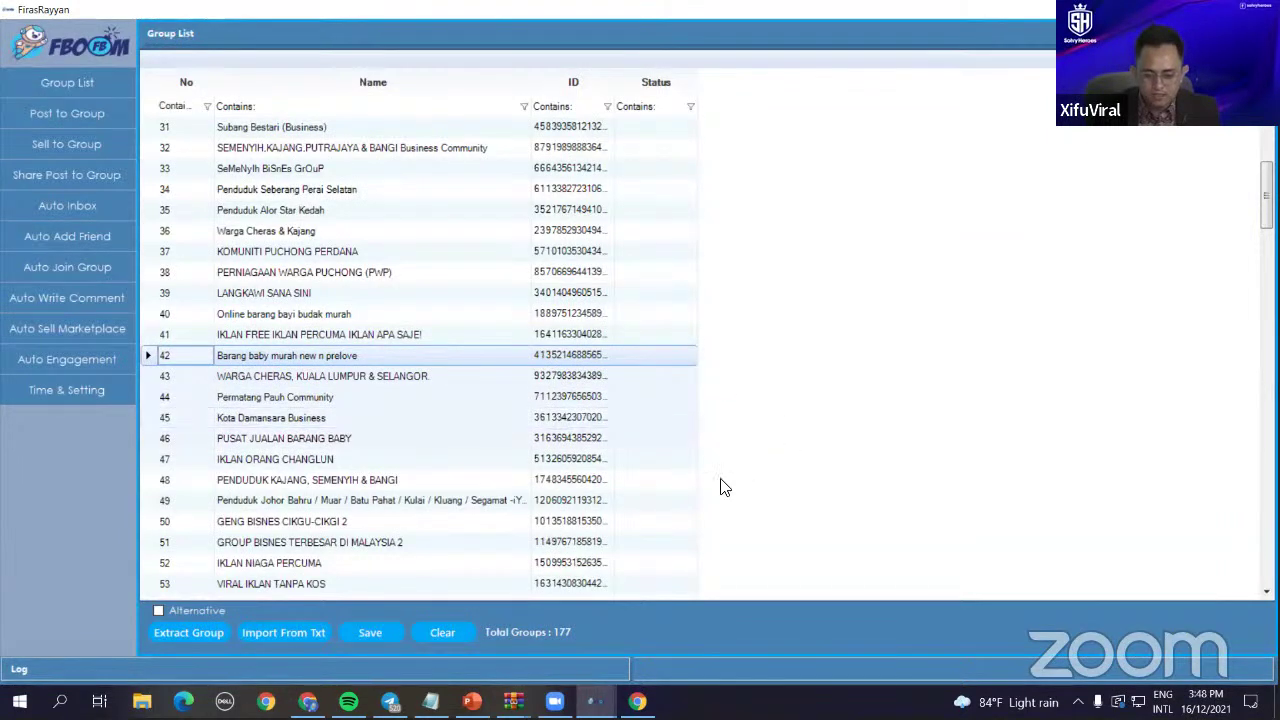
right_click(430, 362)
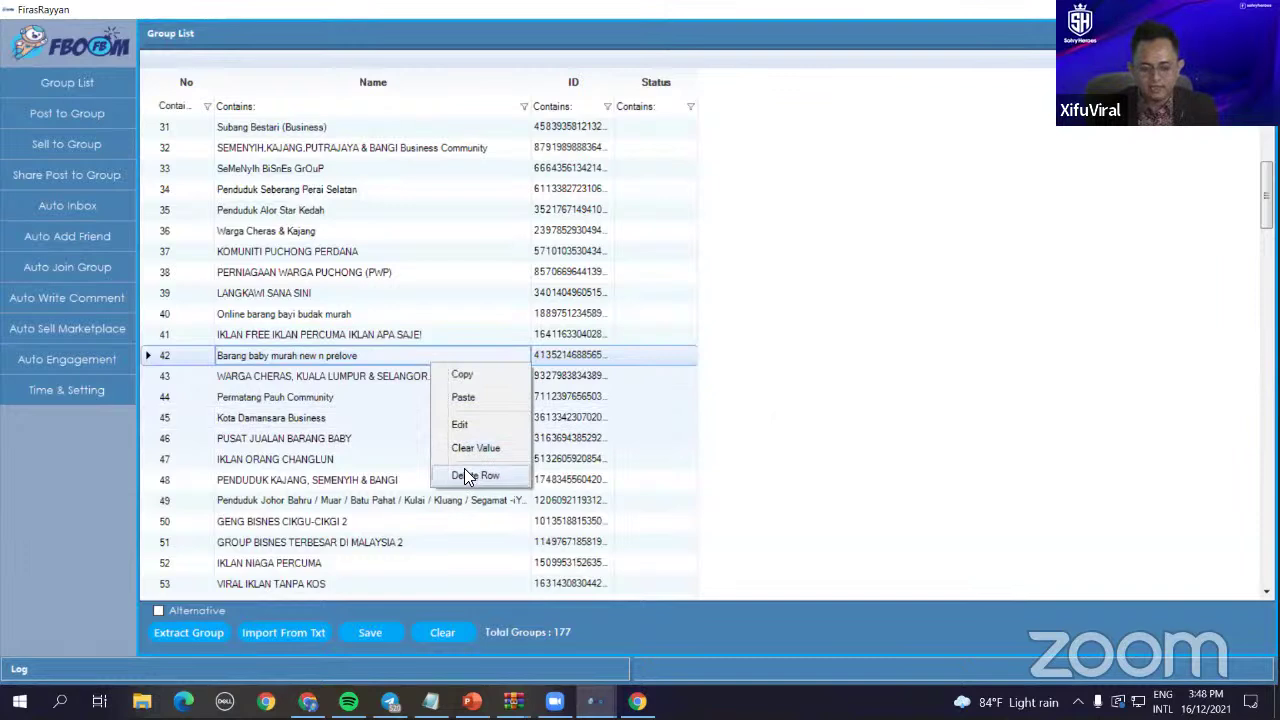
left_click(468, 475)
right_click(300, 480)
left_click(350, 595)
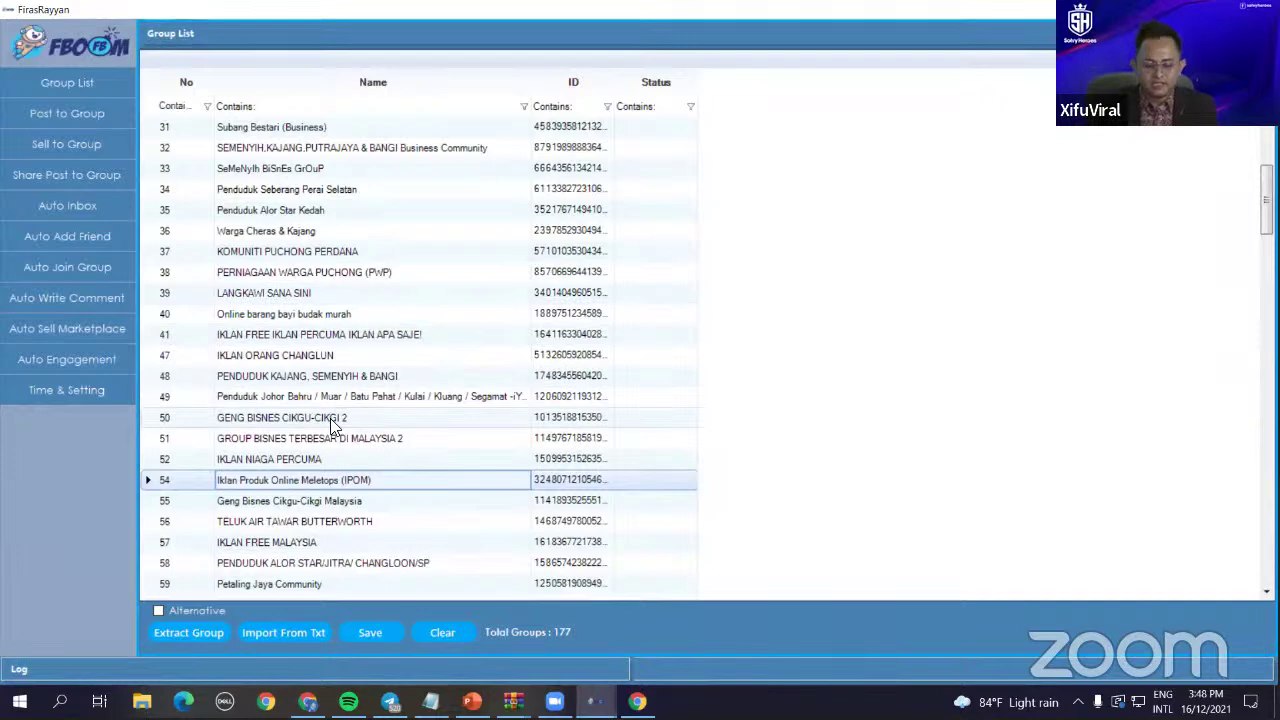
scroll(335, 414, "down", 15)
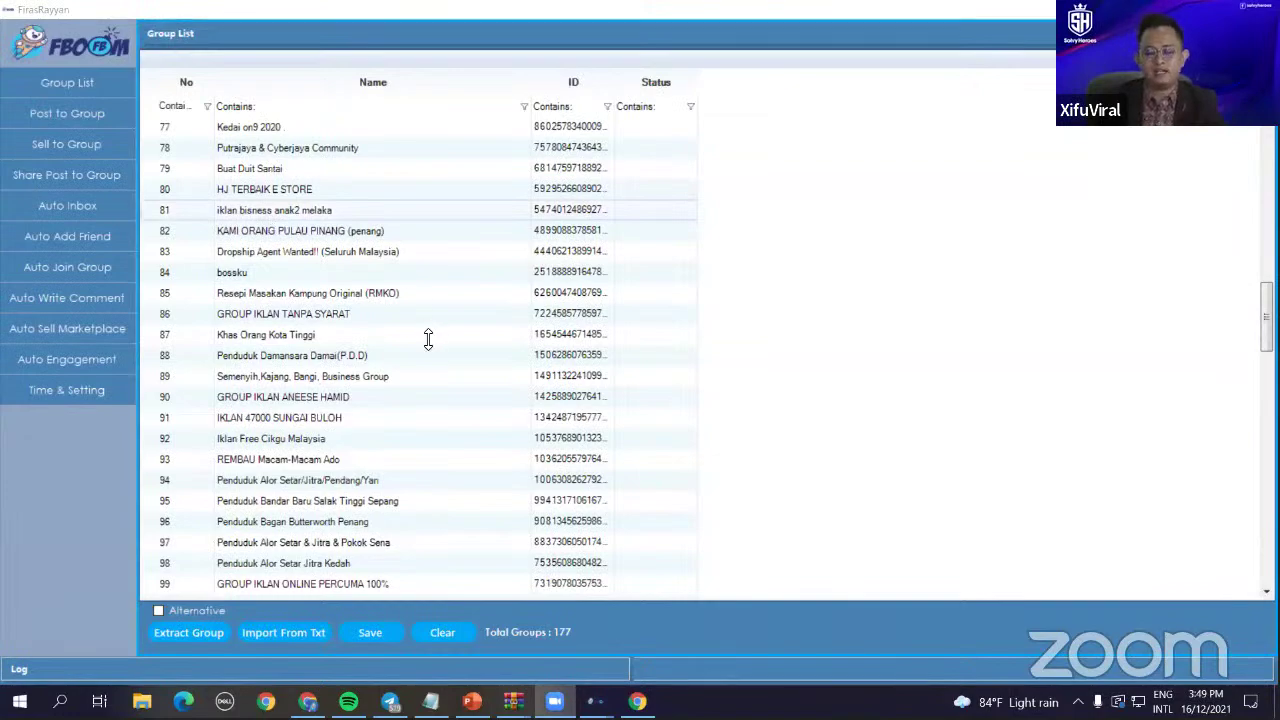
Delete the Terbaik e-Store and penduduk pokok sena groups from the Group List.
scroll(336, 355, "down", 3)
scroll(336, 340, "up", 12)
scroll(336, 333, "up", 17)
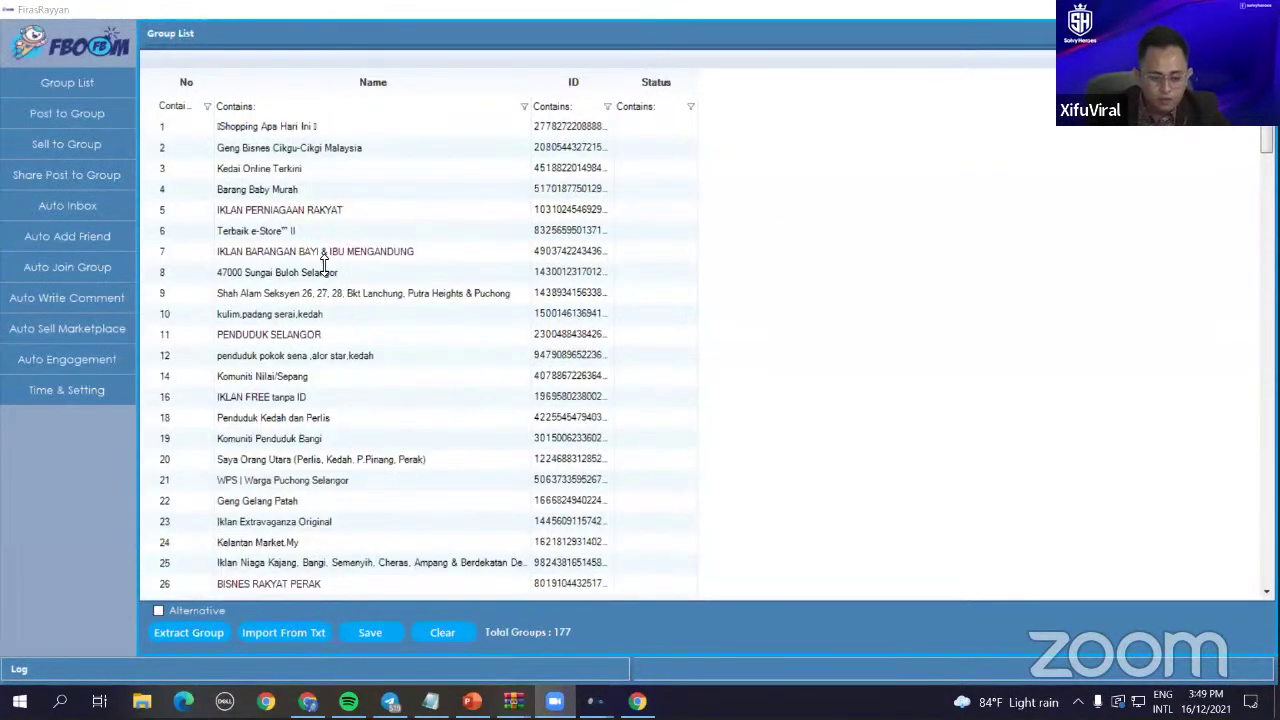
left_click(264, 230)
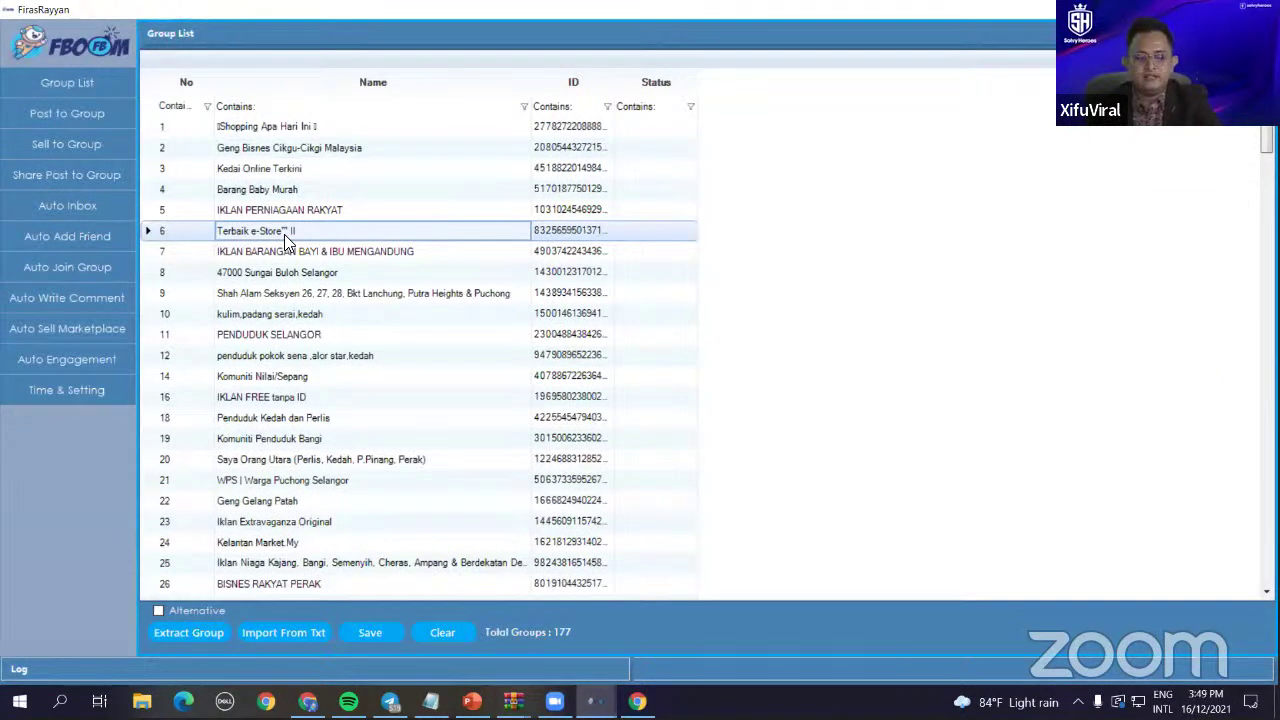
key("Delete")
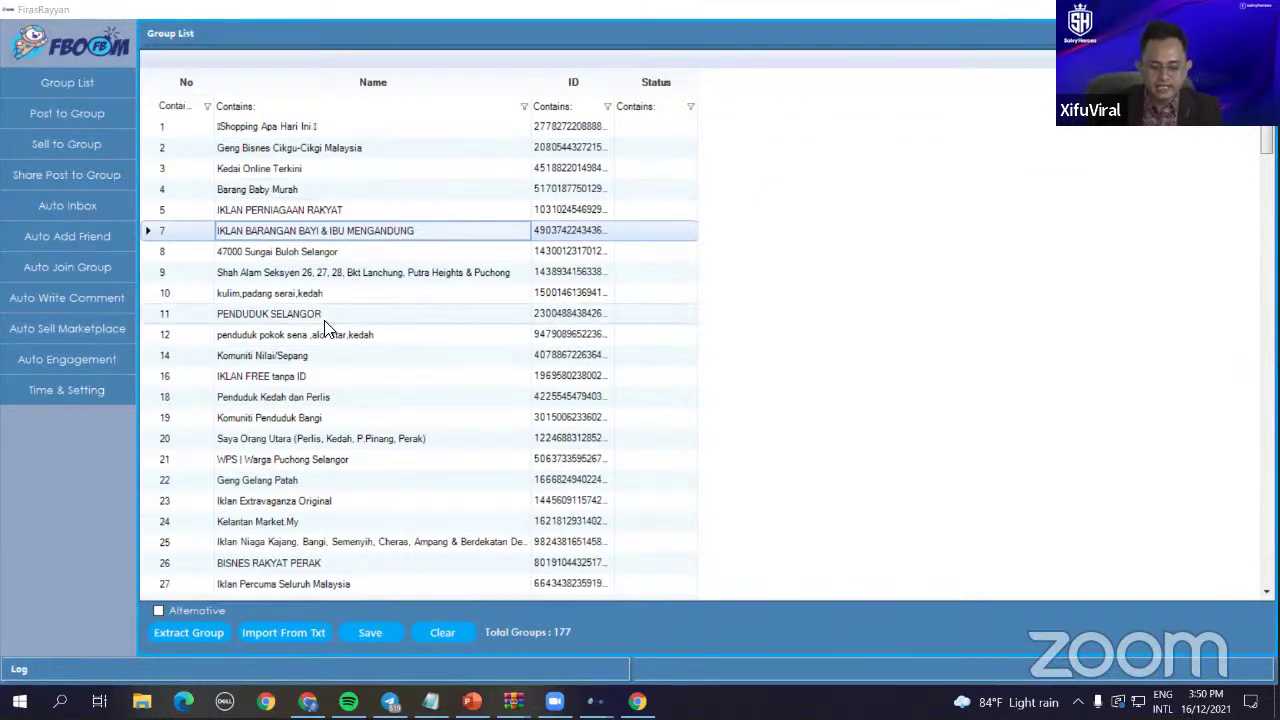
left_click(308, 335)
right_click(310, 336)
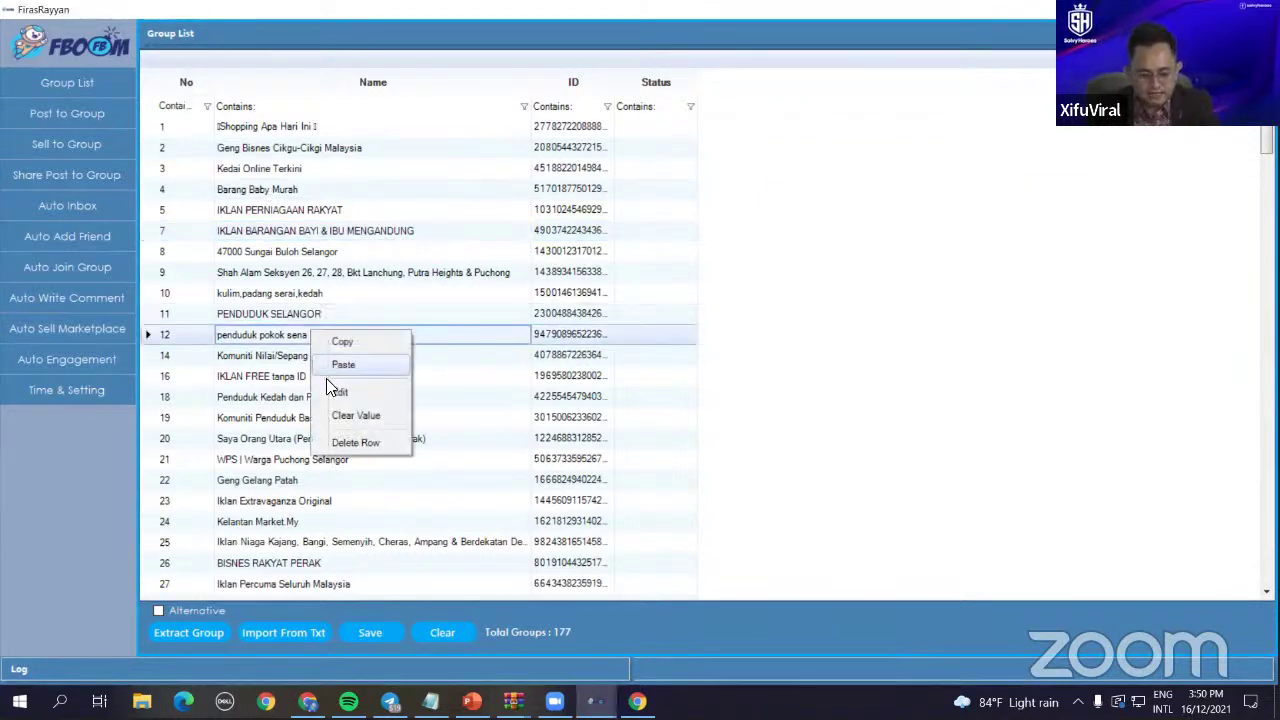
left_click(353, 449)
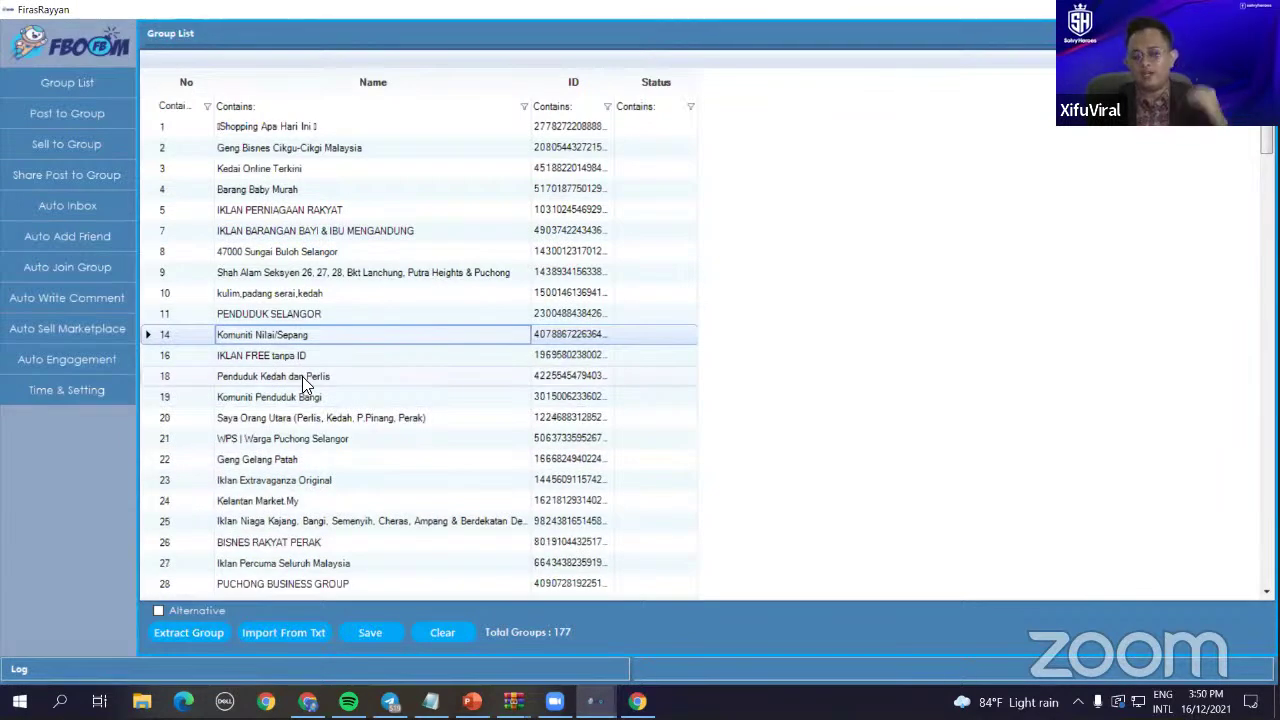
Delete the Saya Orang Utara and PENDUDUK SELANGOR groups with Delete Row.
left_click(290, 420)
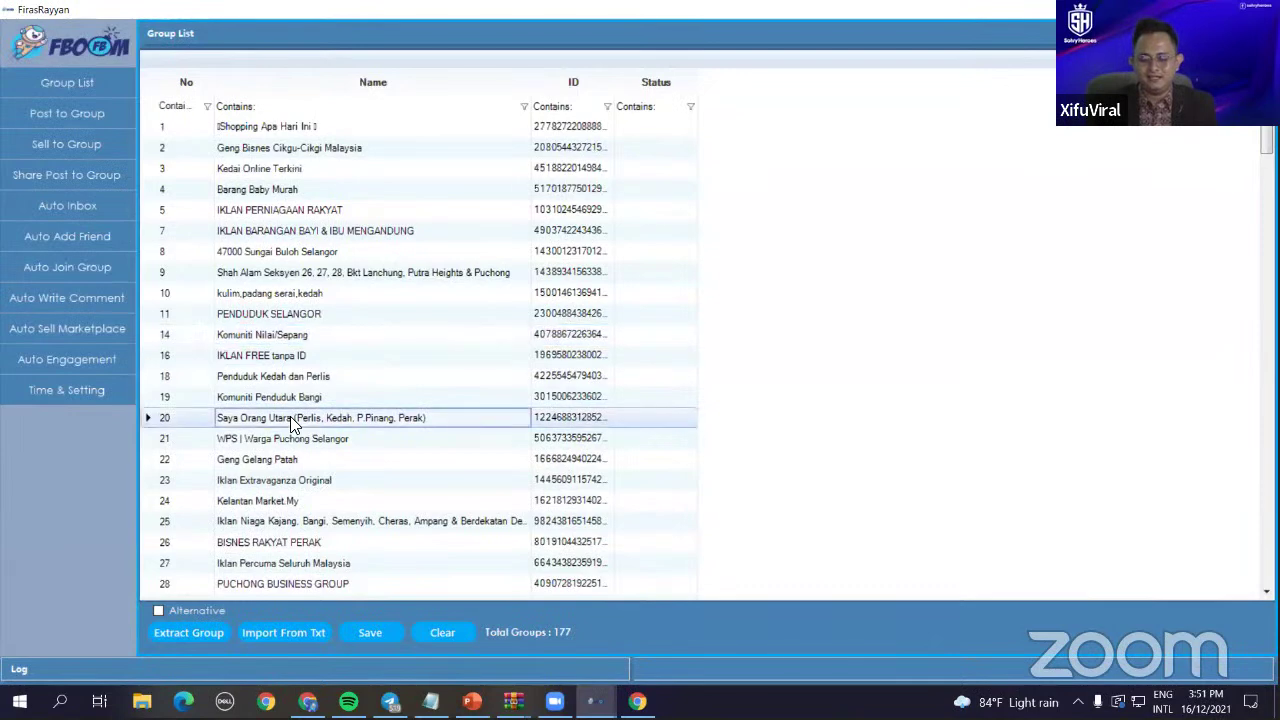
right_click(288, 418)
left_click(330, 530)
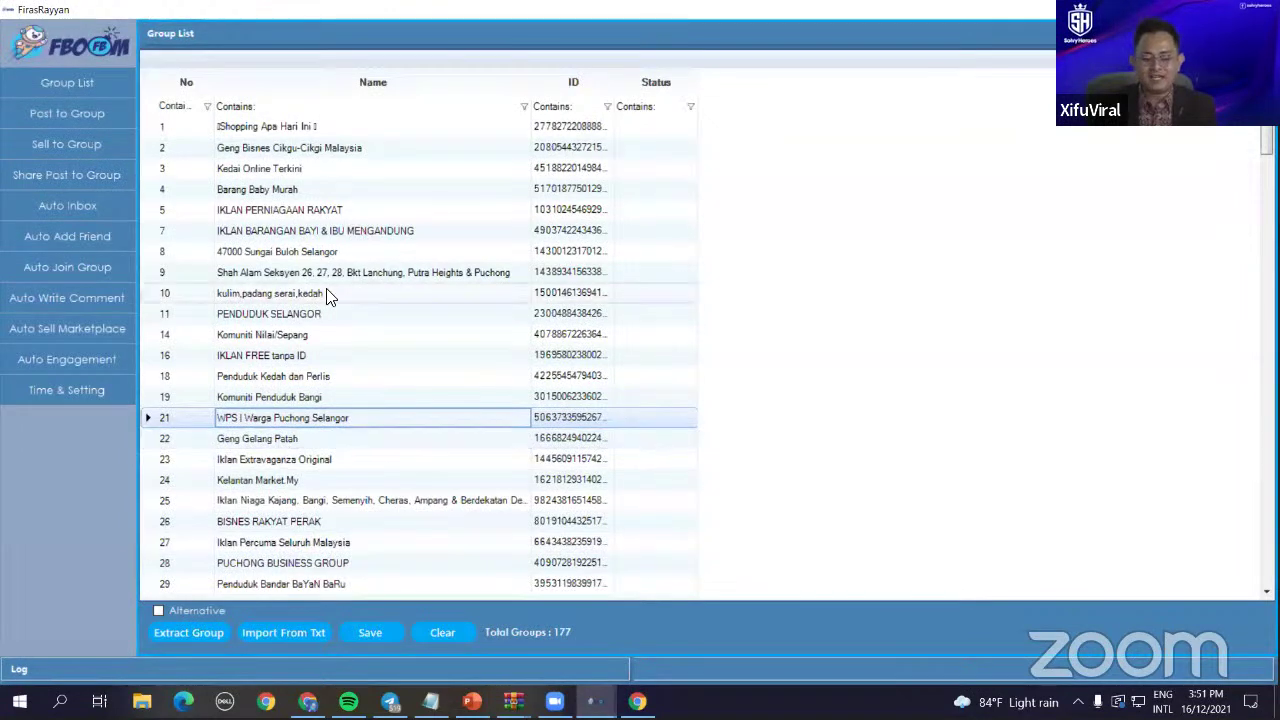
right_click(255, 314)
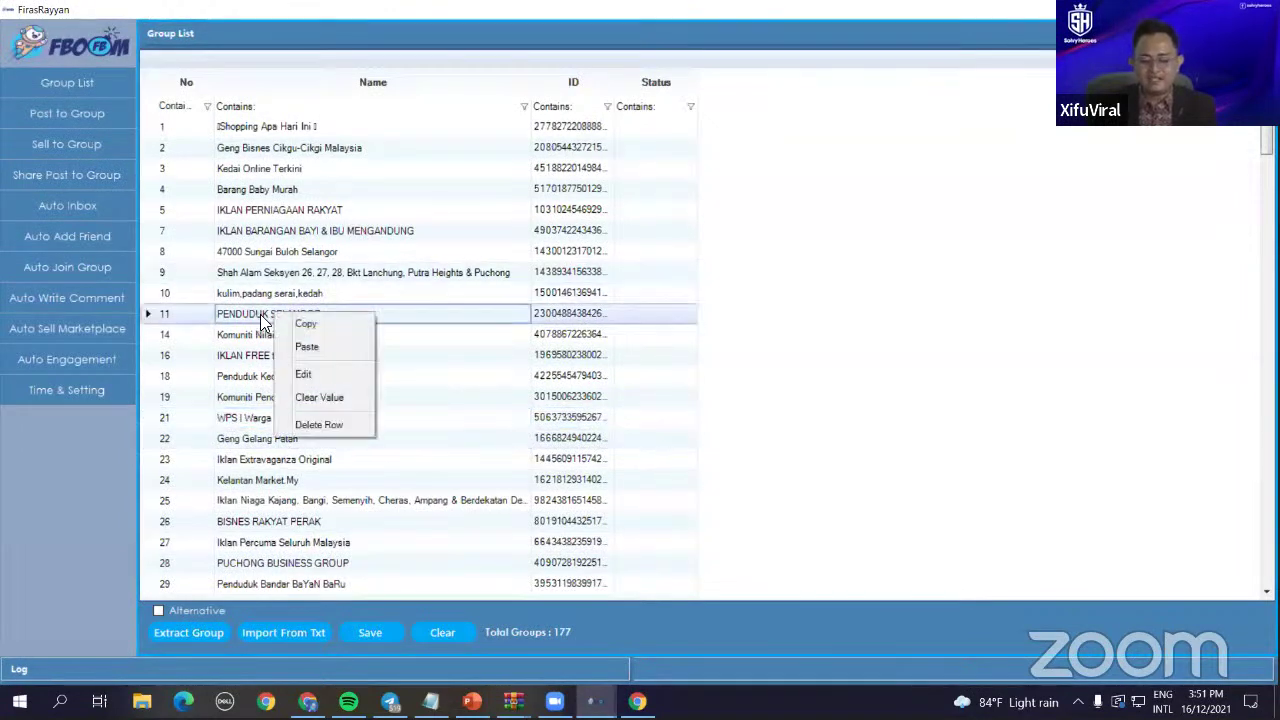
left_click(318, 423)
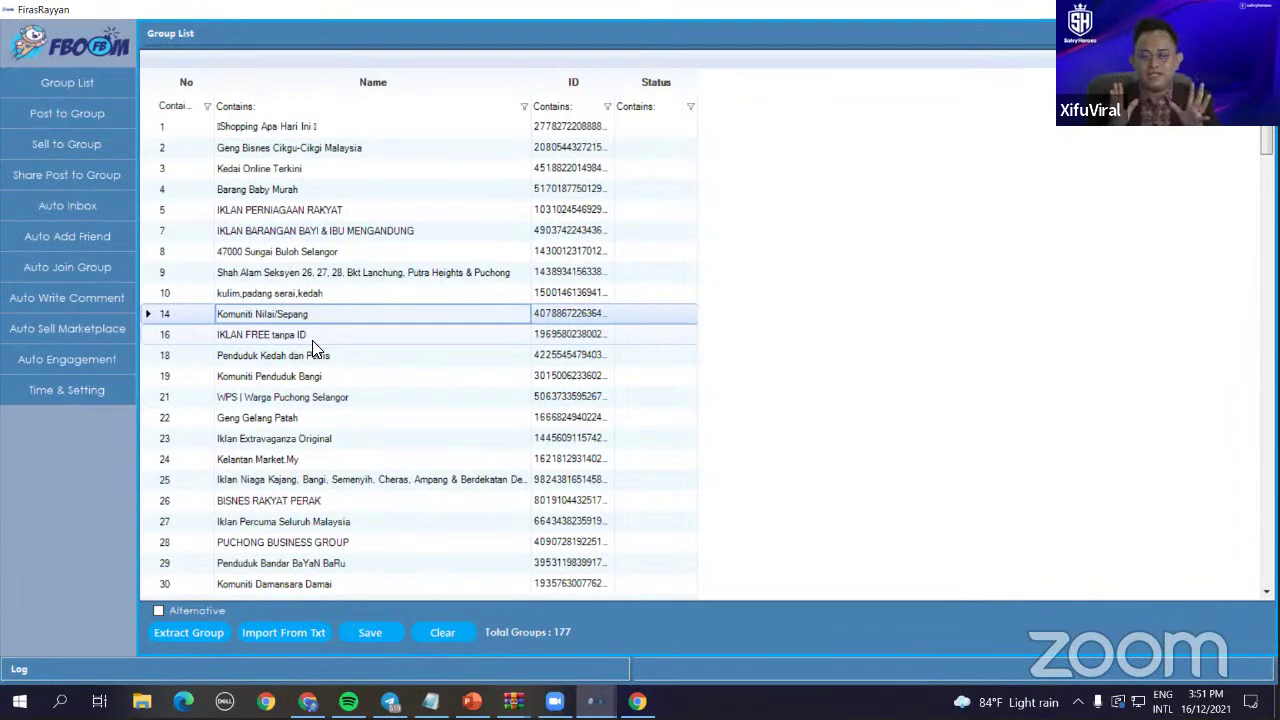
Delete row 19, Komuniti Penduduk Bangi, from the Group List.
scroll(322, 330, "down", 3)
scroll(322, 330, "down", 20)
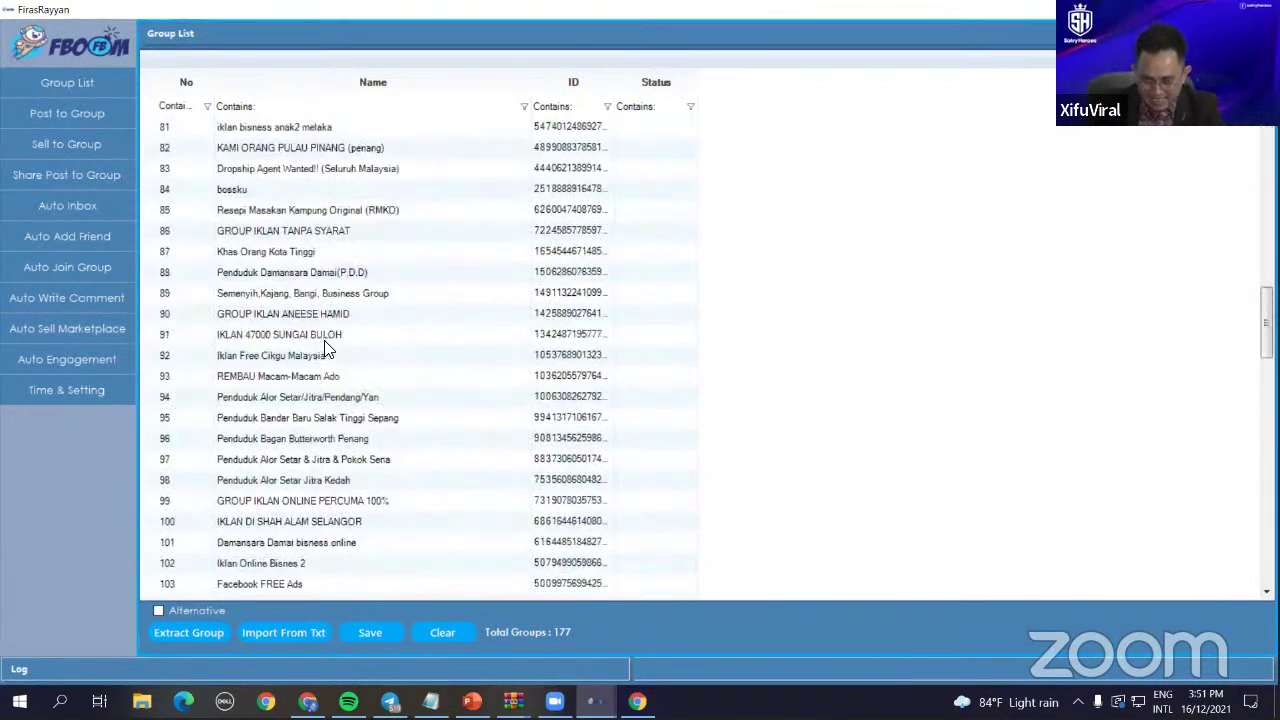
scroll(325, 348, "down", 3)
scroll(325, 348, "down", 3)
scroll(325, 348, "down", 3)
scroll(325, 348, "up", 20)
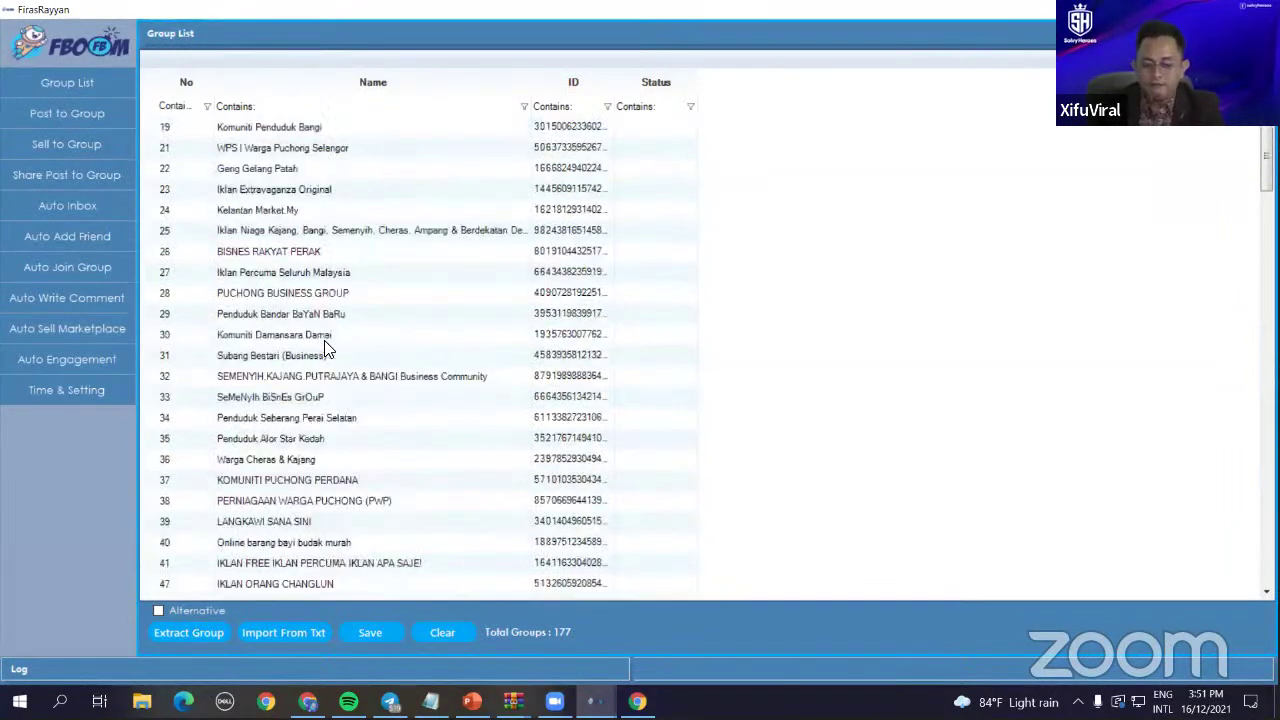
scroll(325, 348, "up", 4)
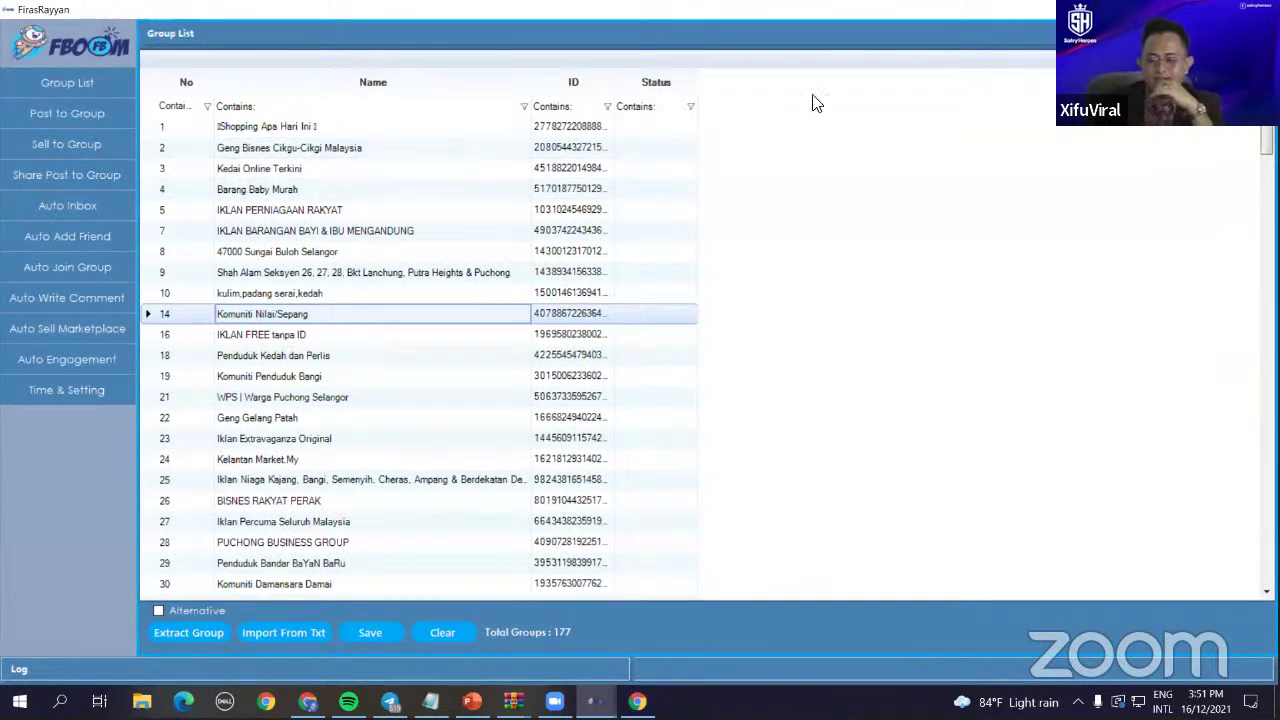
right_click(269, 381)
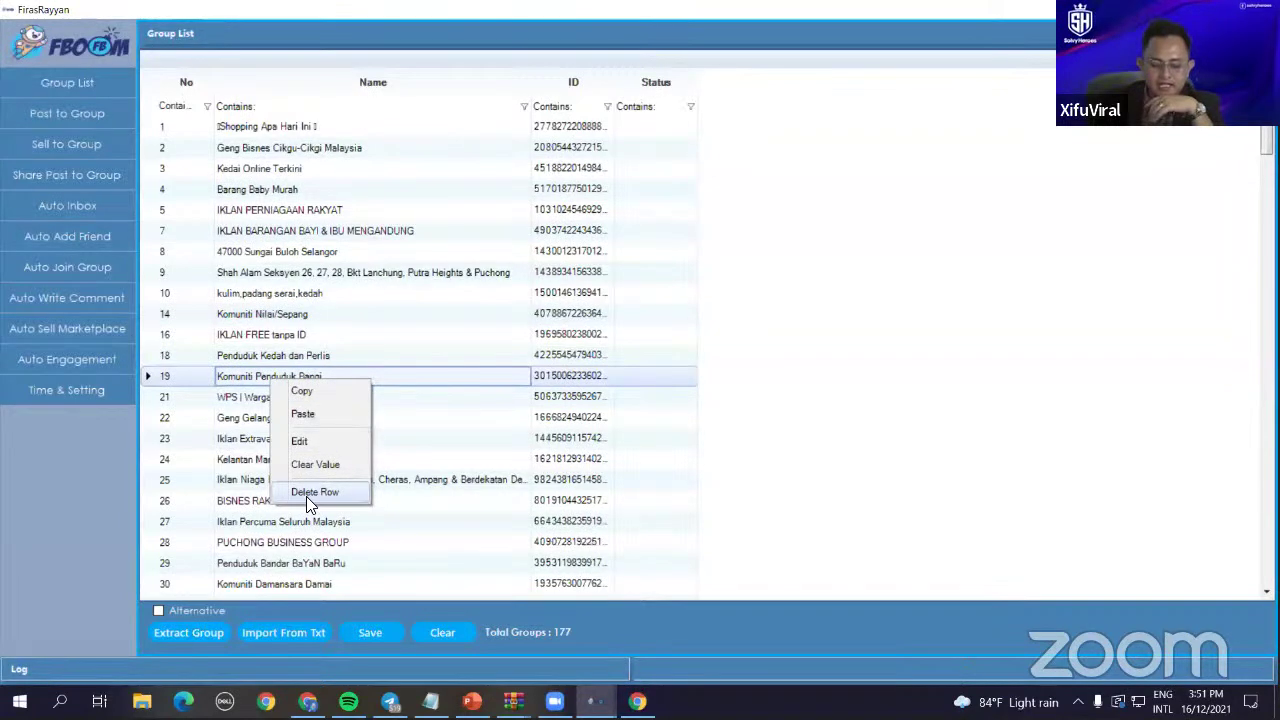
left_click(306, 496)
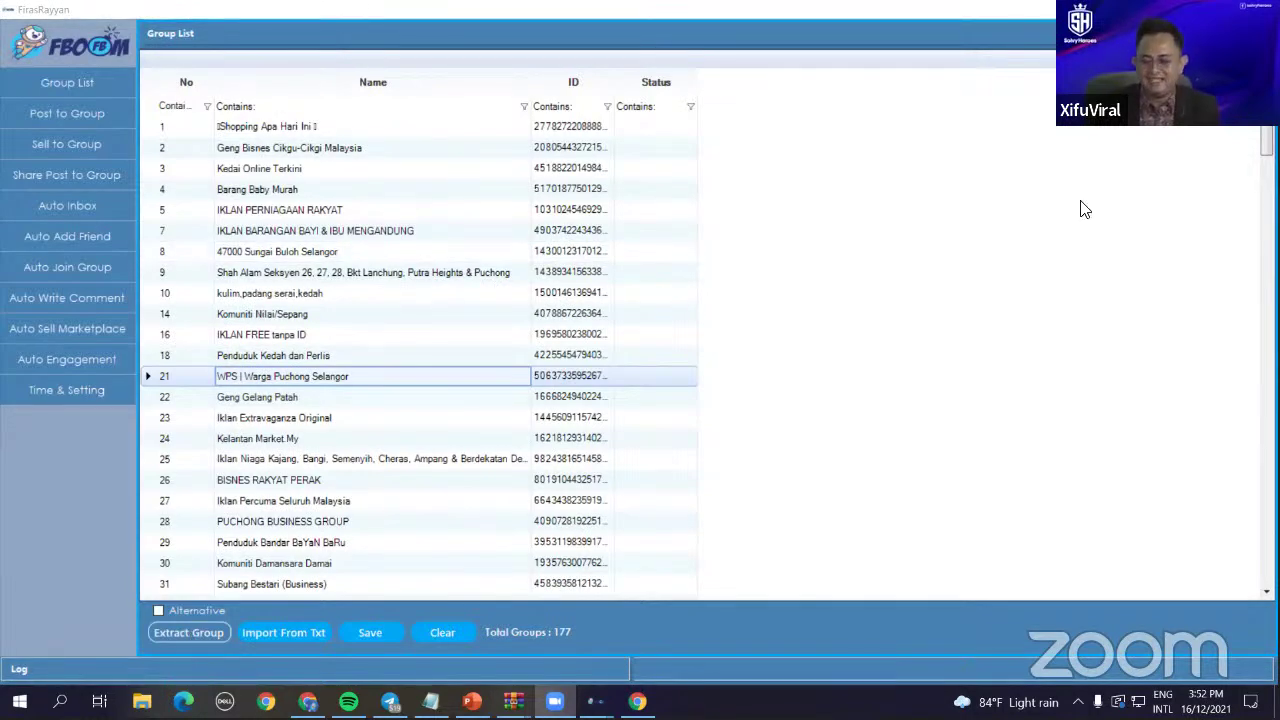
Restore FBOOM to a smaller window, clear the group list, and extract the Facebook groups again.
key("super+Down")
left_click(983, 411)
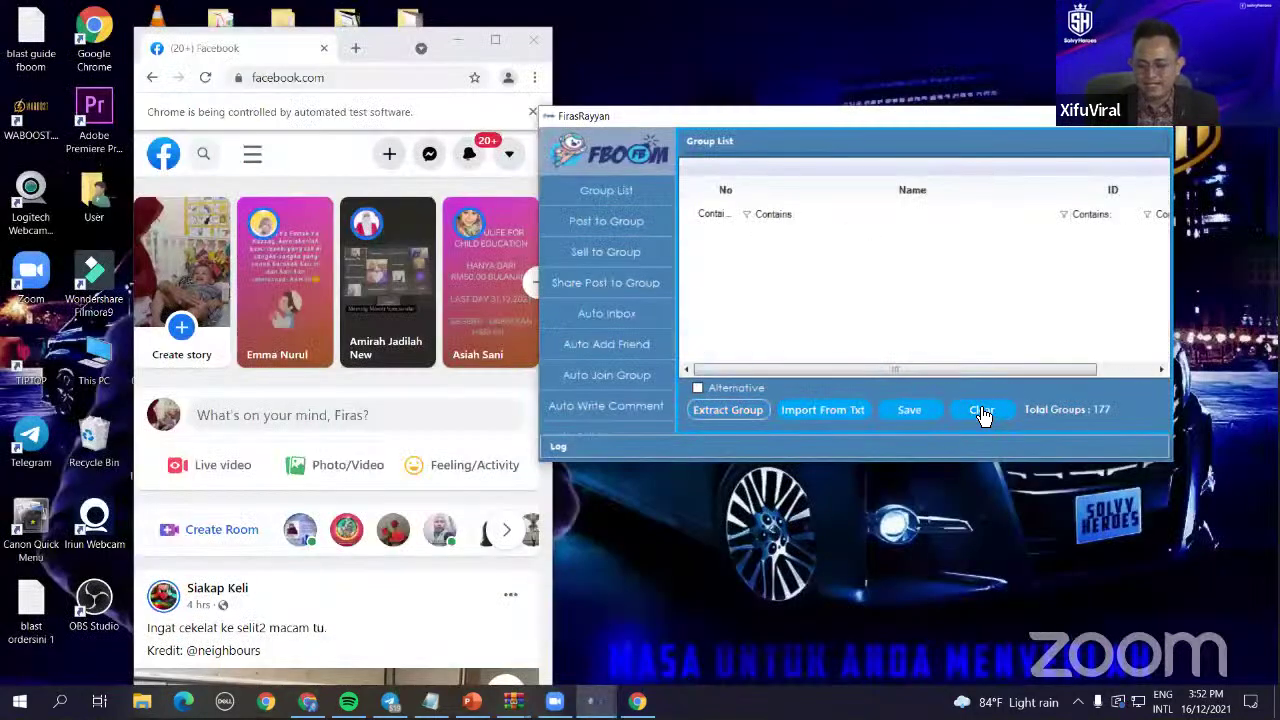
left_click(717, 420)
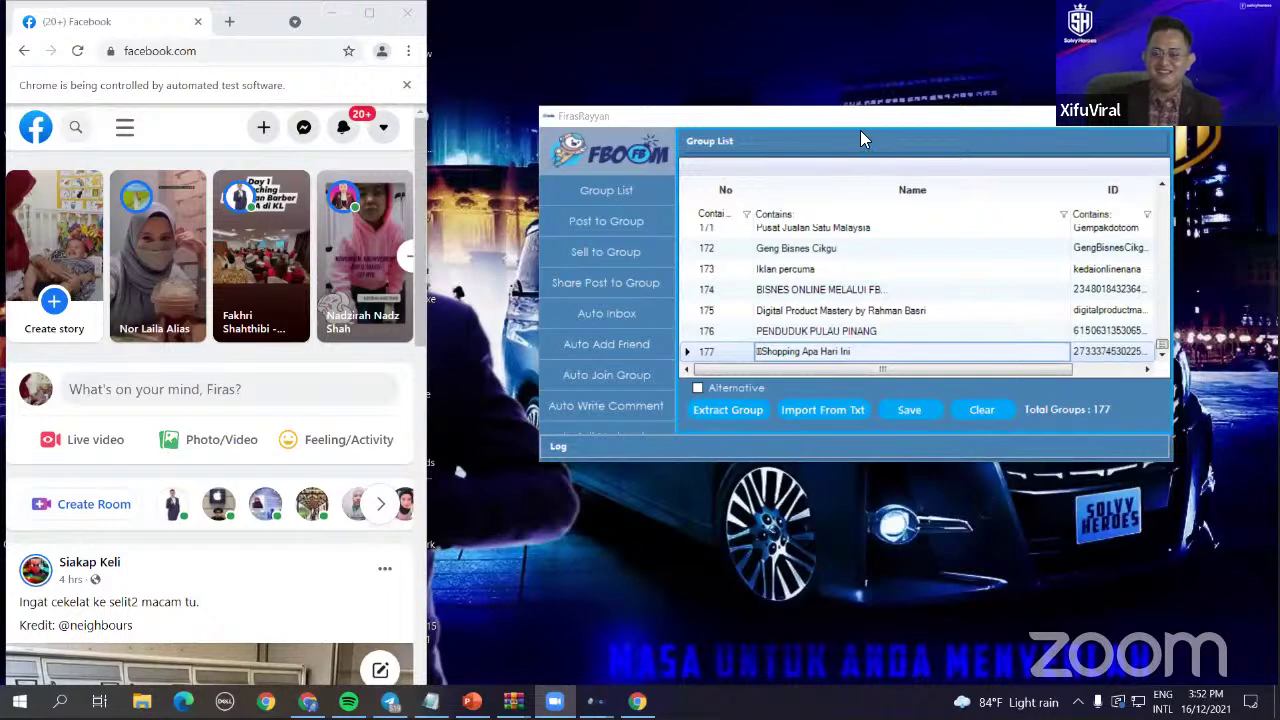
Bring FBOOM to the front, move it down and left, then maximize it.
left_click(736, 158)
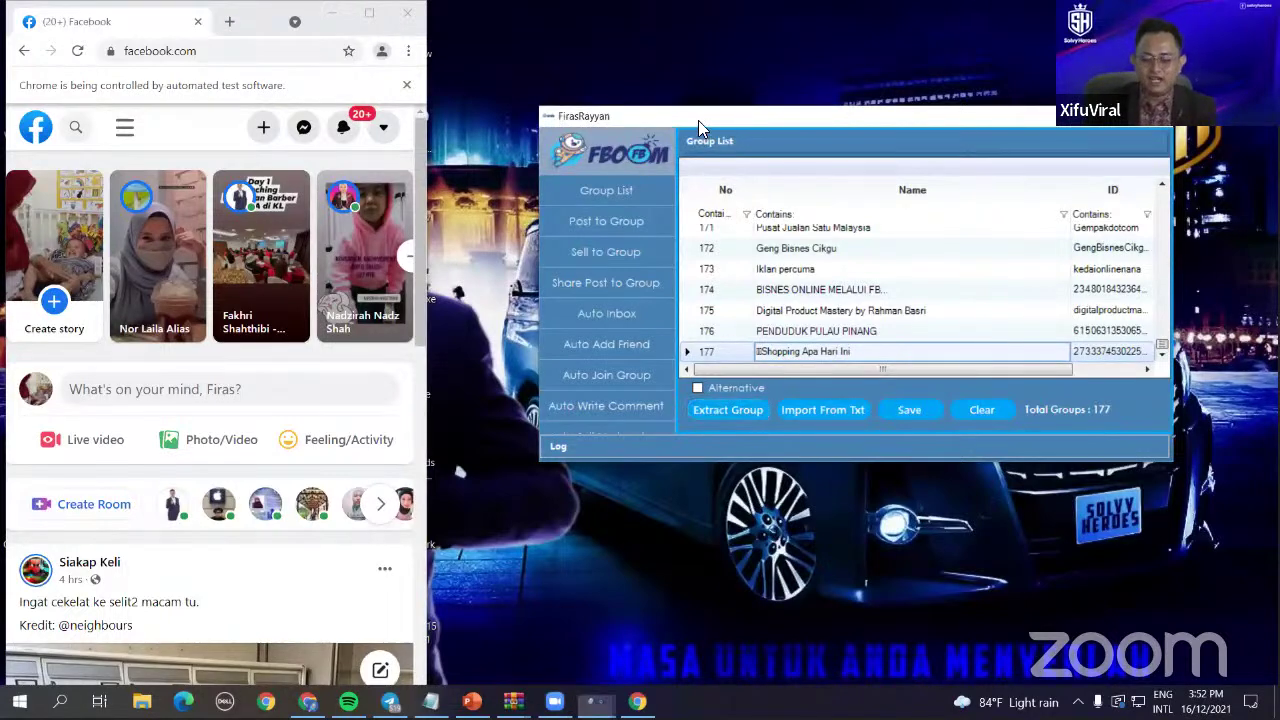
left_click_drag(698, 120, 604, 146)
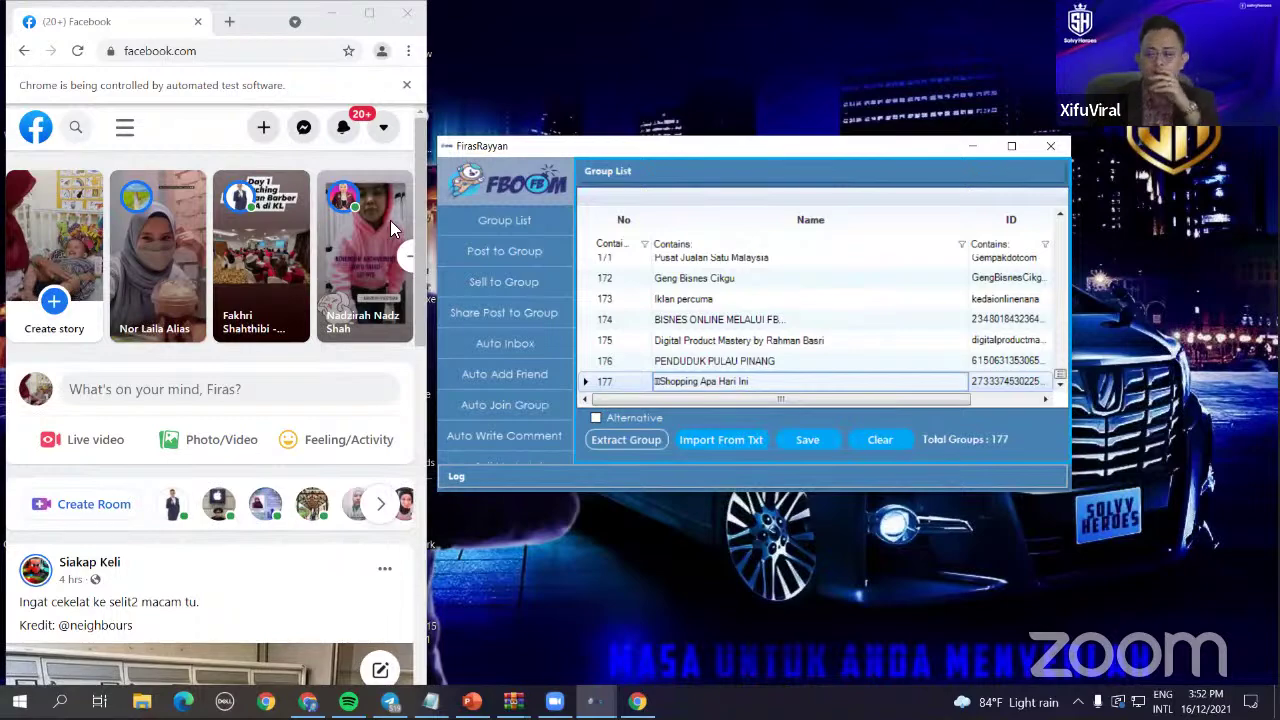
left_click(1014, 152)
Delete the Terbaik e-Store and IKLAN BARANGAN BAYI & IBU MENGANDUNG groups from the list.
scroll(336, 247, "up", 4)
scroll(336, 247, "up", 20)
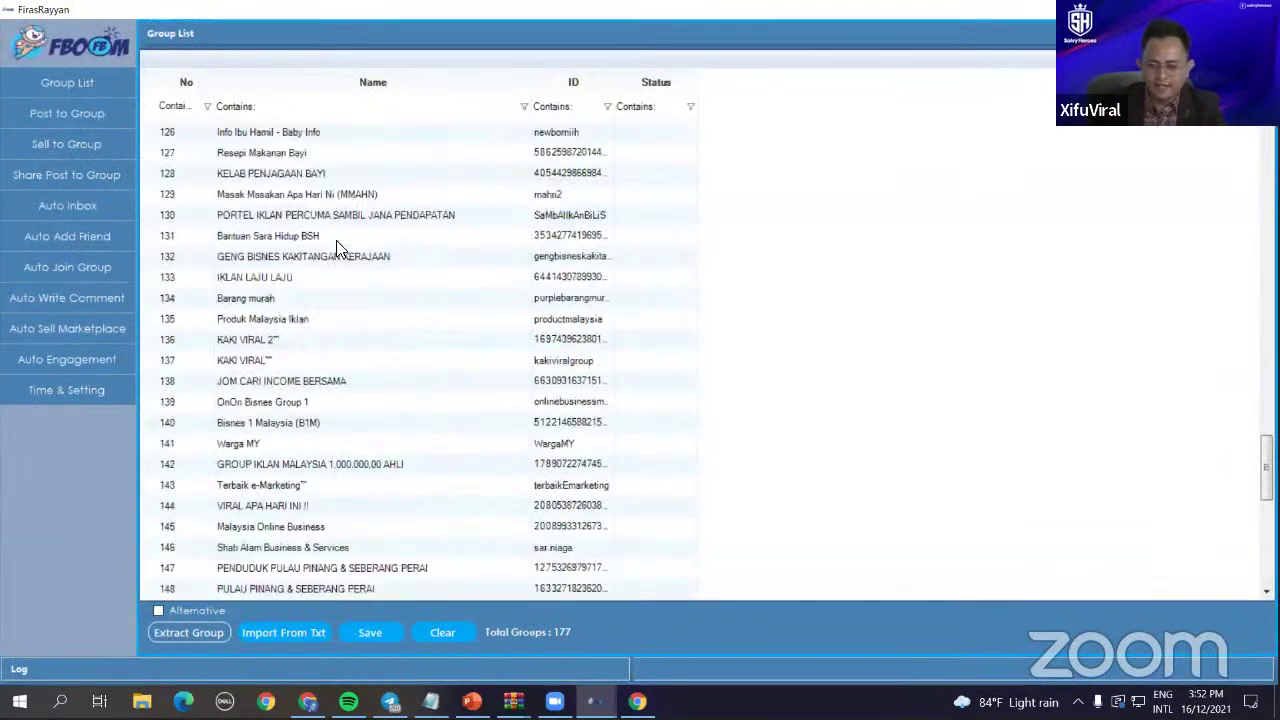
scroll(520, 348, "up", 20)
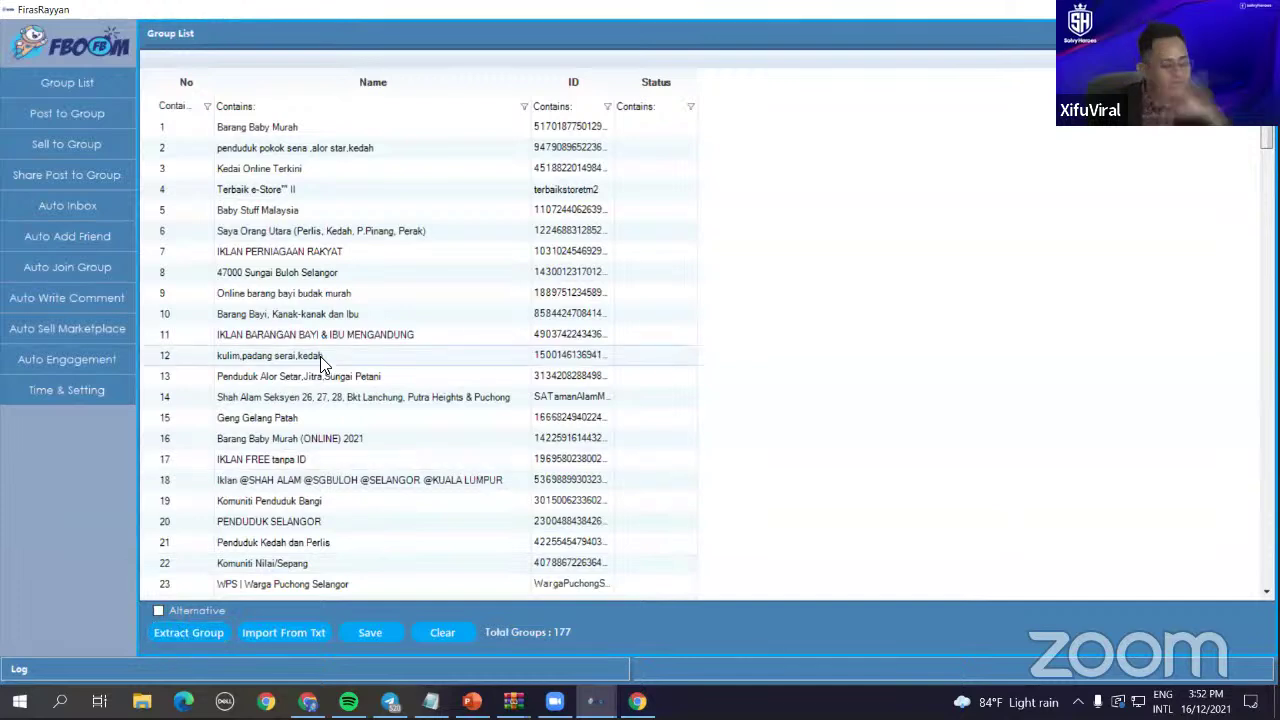
left_click(272, 189)
key("Delete")
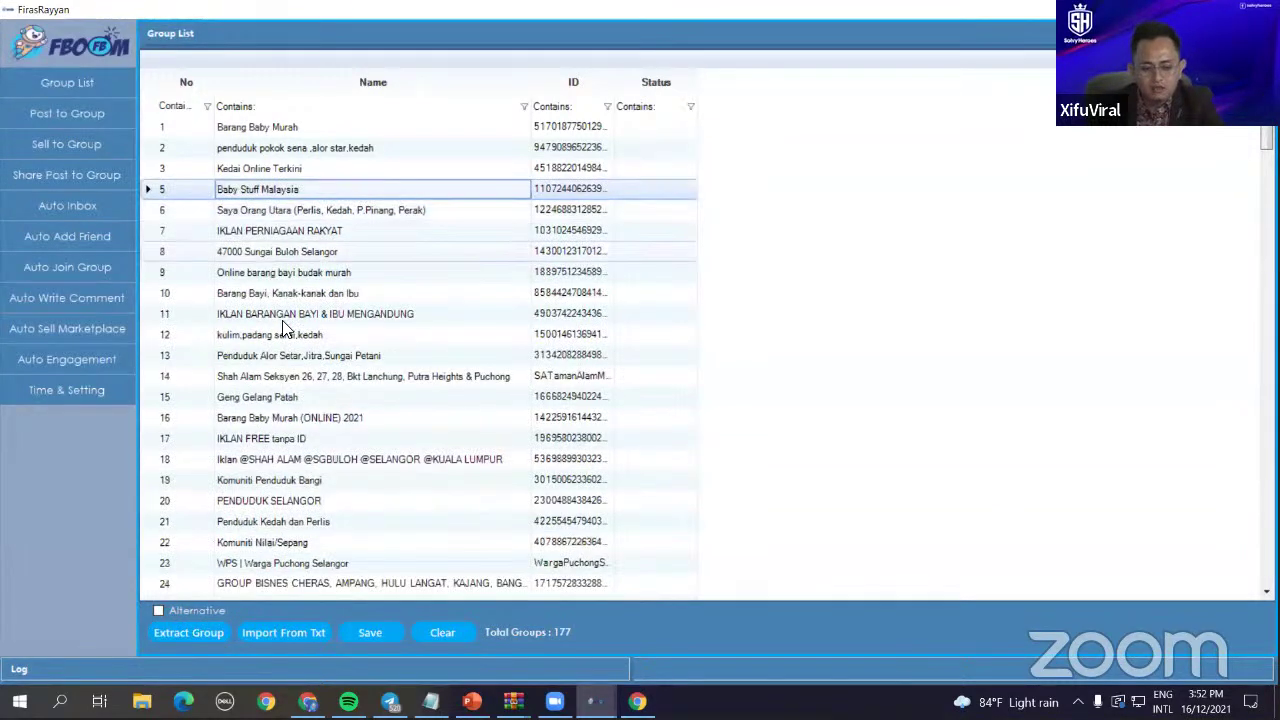
left_click(260, 316)
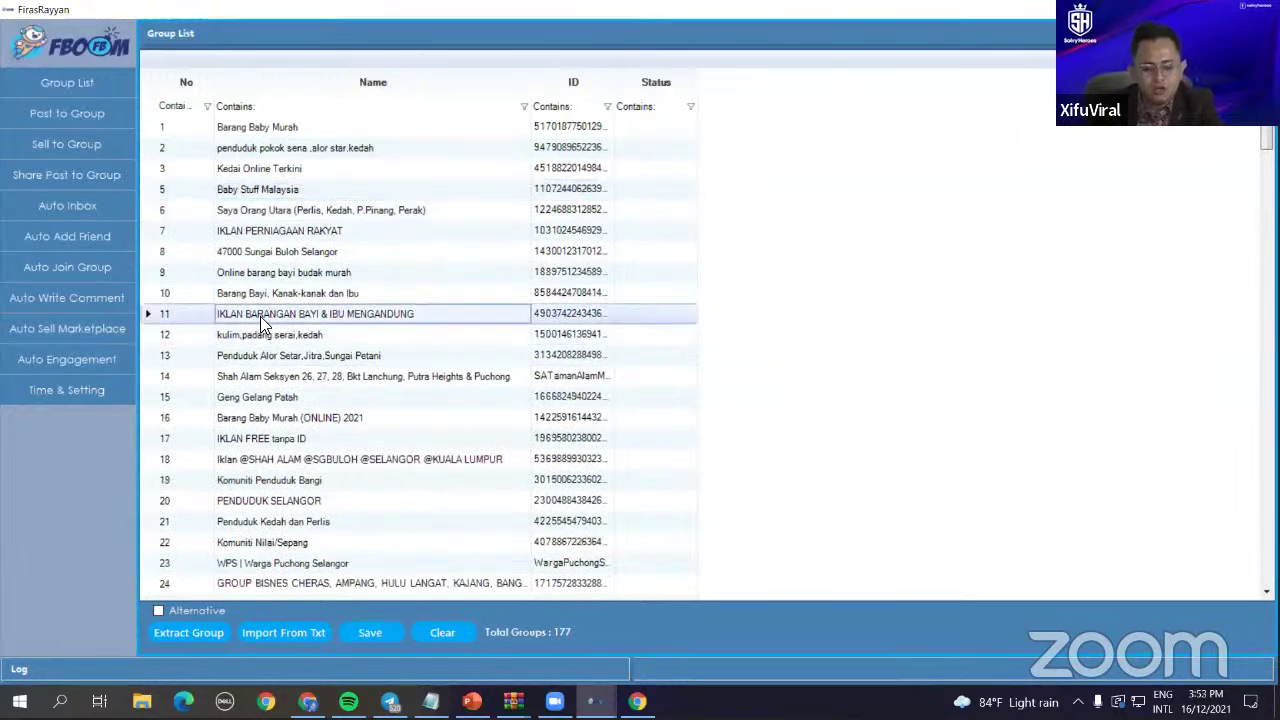
right_click(260, 316)
left_click(299, 433)
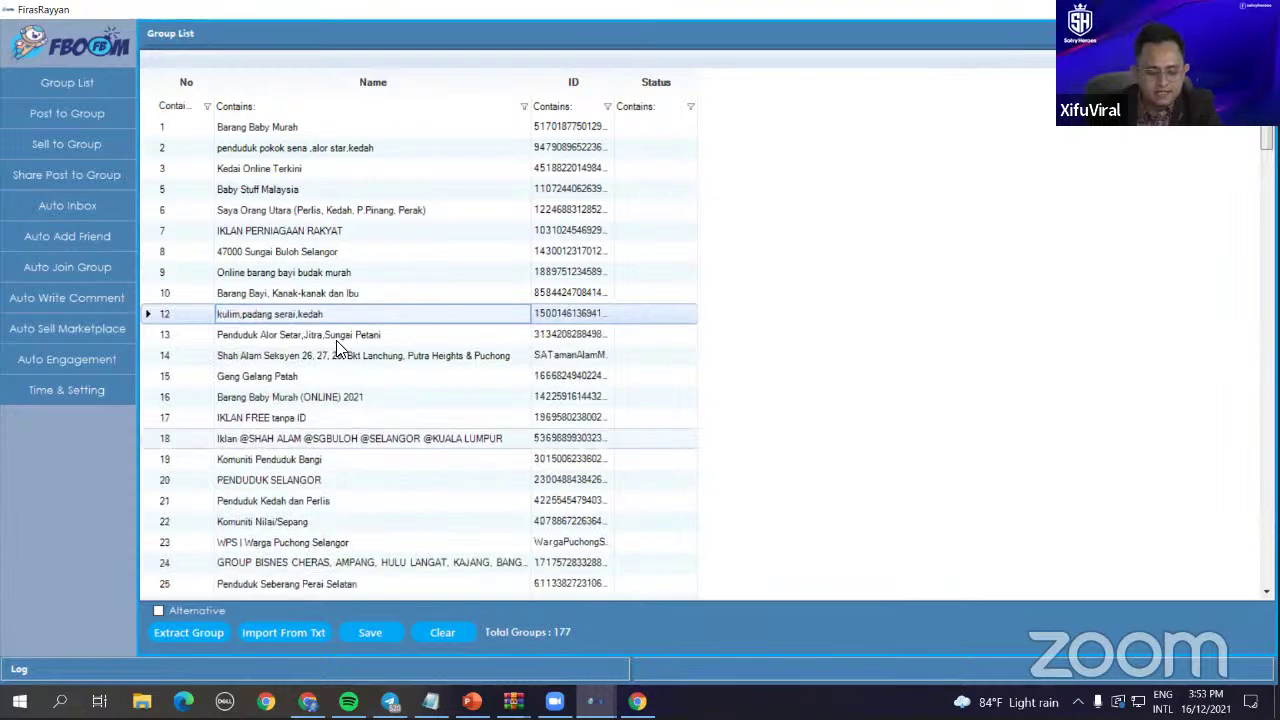
right_click(292, 438)
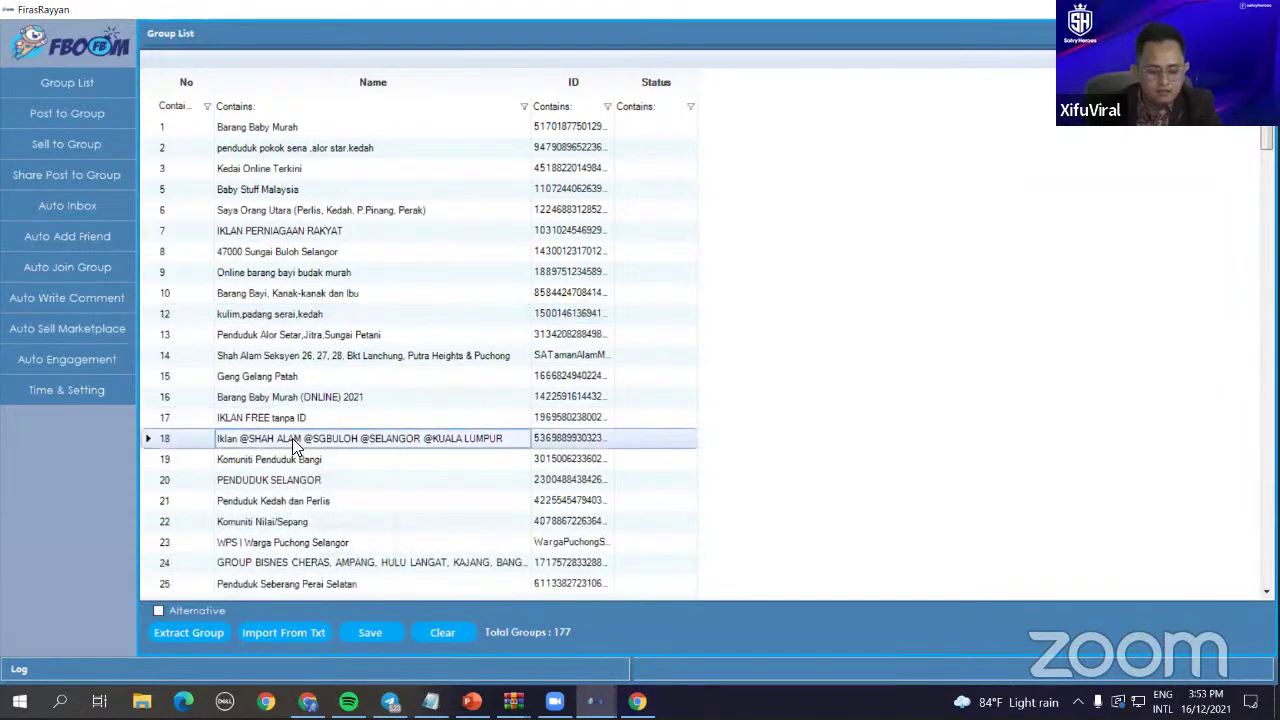
left_click(258, 522)
Delete row 98, HJ TERBAIK E STORE, from the Group List.
scroll(265, 540, "down", 5)
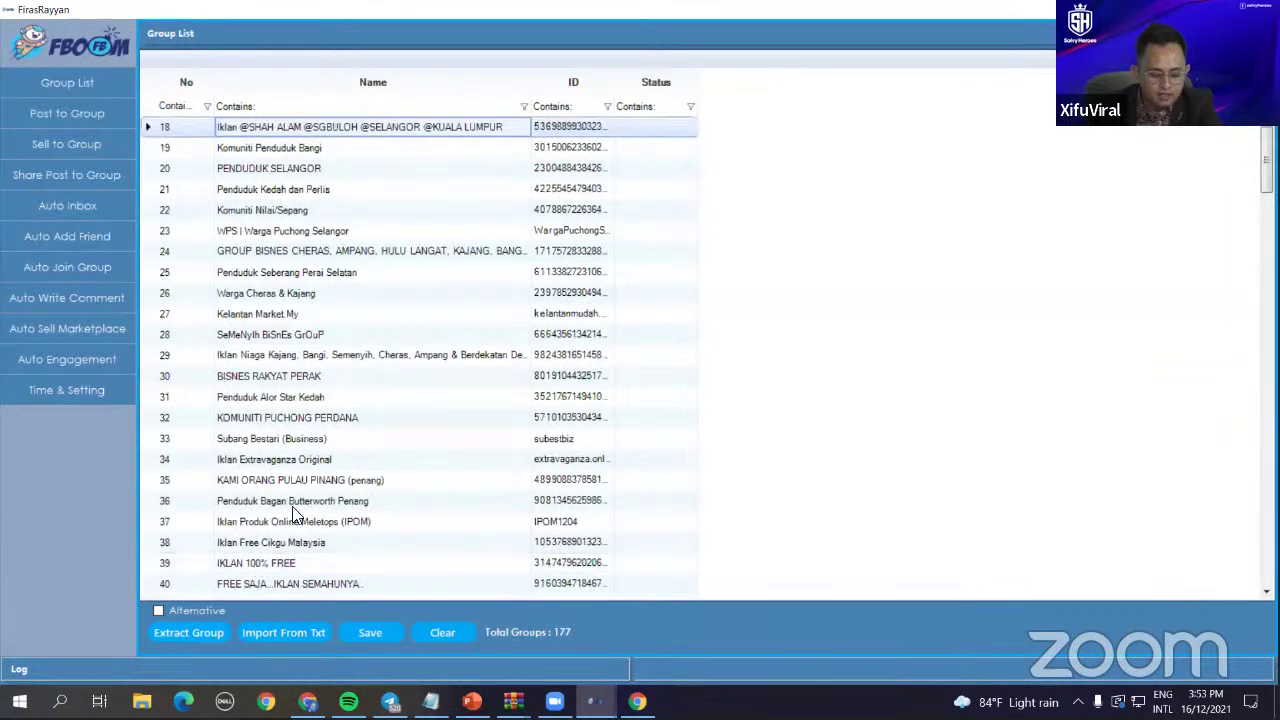
scroll(288, 485, "down", 3)
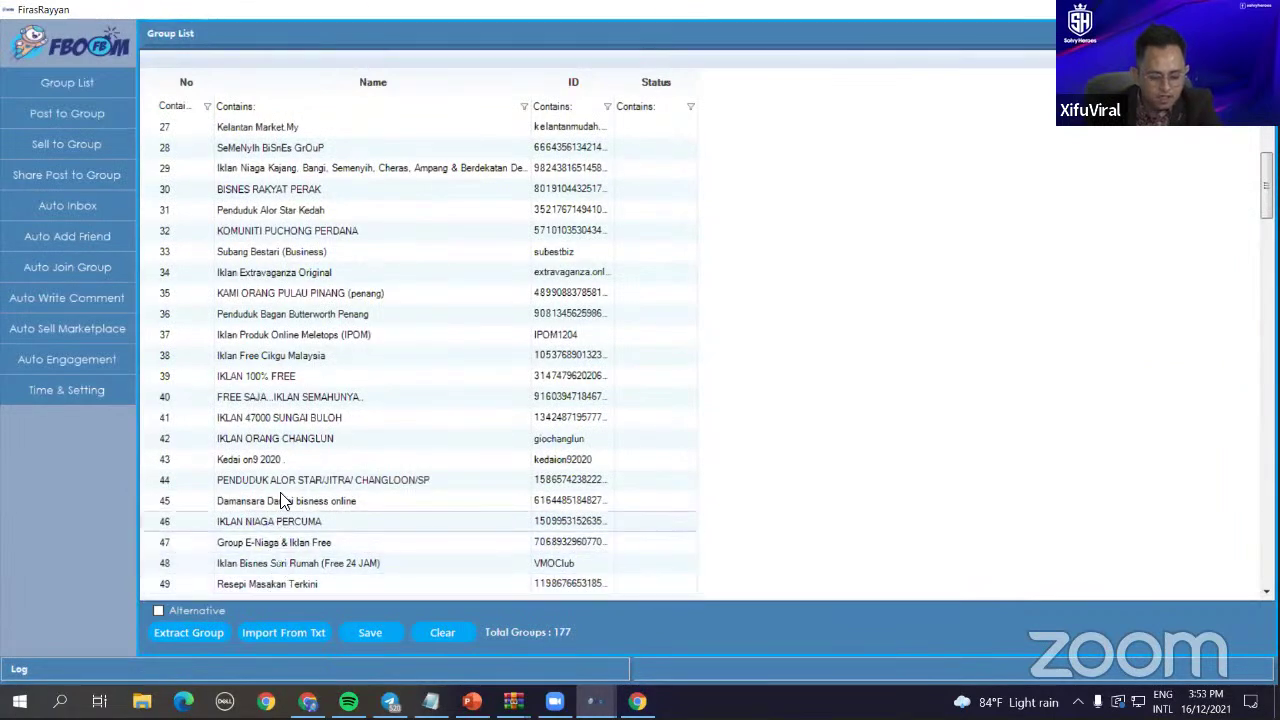
scroll(285, 459, "down", 2)
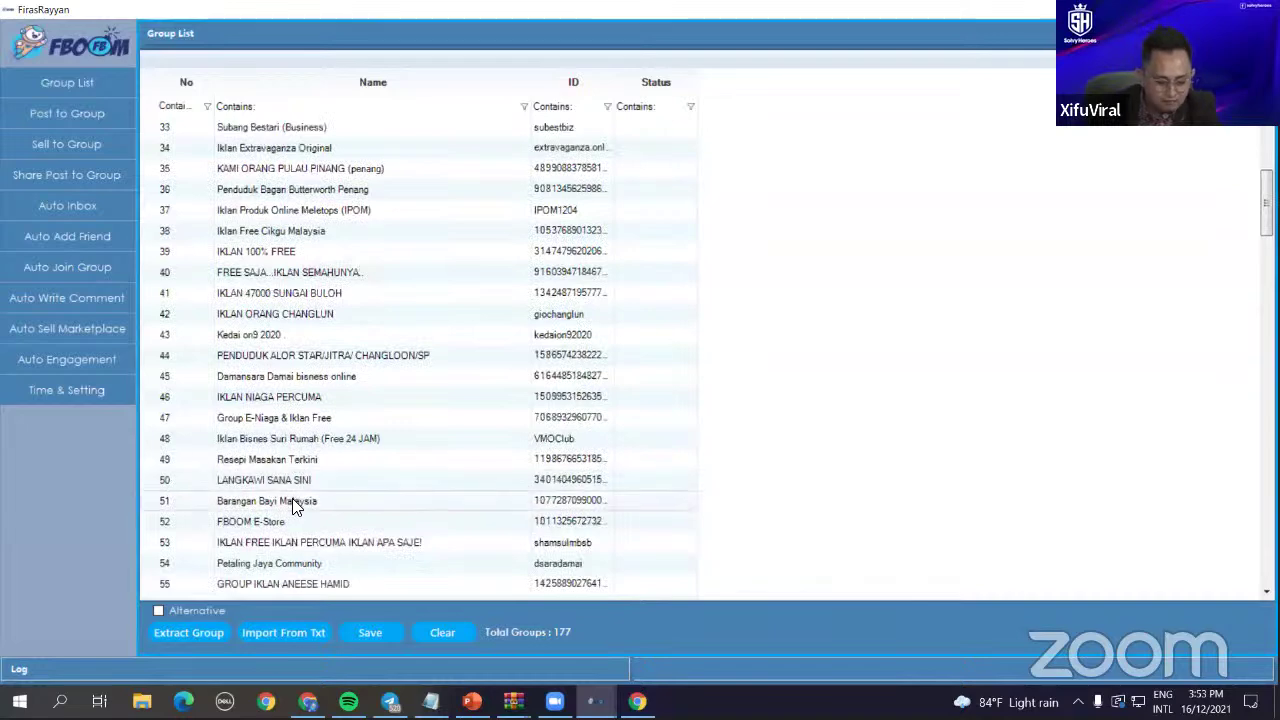
scroll(294, 505, "down", 2)
scroll(308, 516, "down", 2)
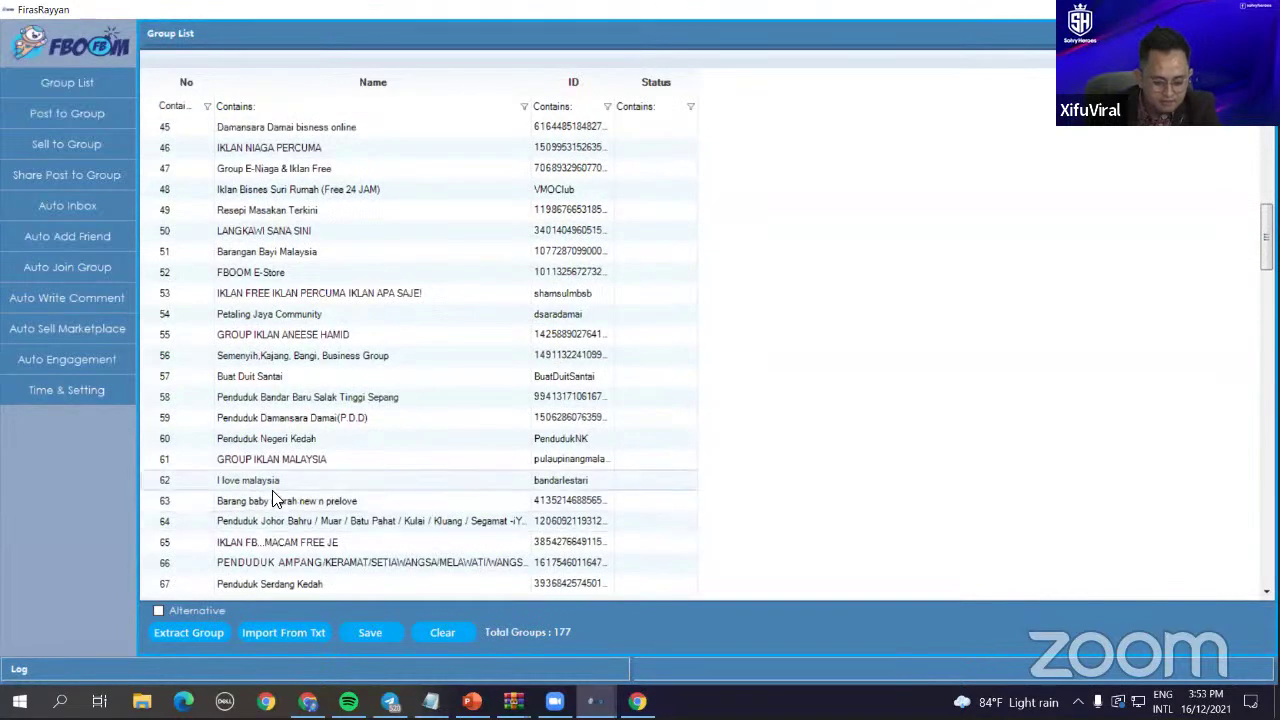
scroll(312, 478, "down", 2)
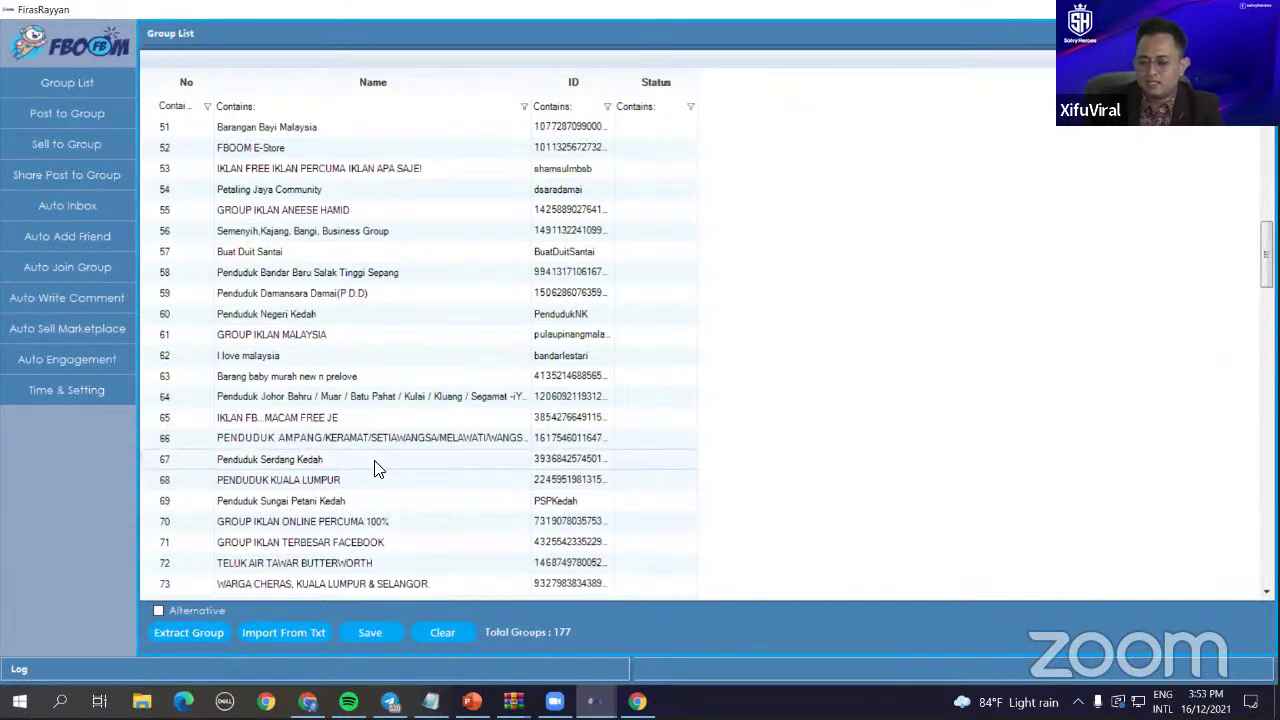
scroll(374, 468, "down", 3)
scroll(360, 458, "down", 2)
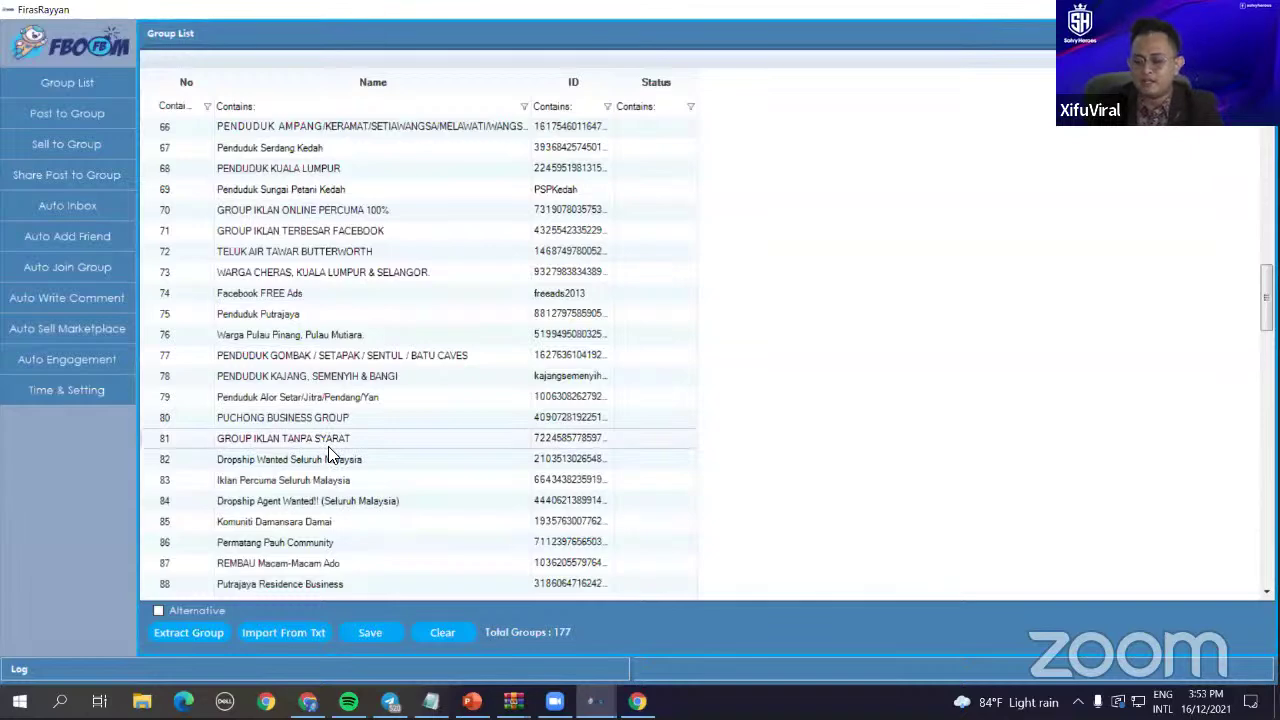
scroll(334, 445, "down", 3)
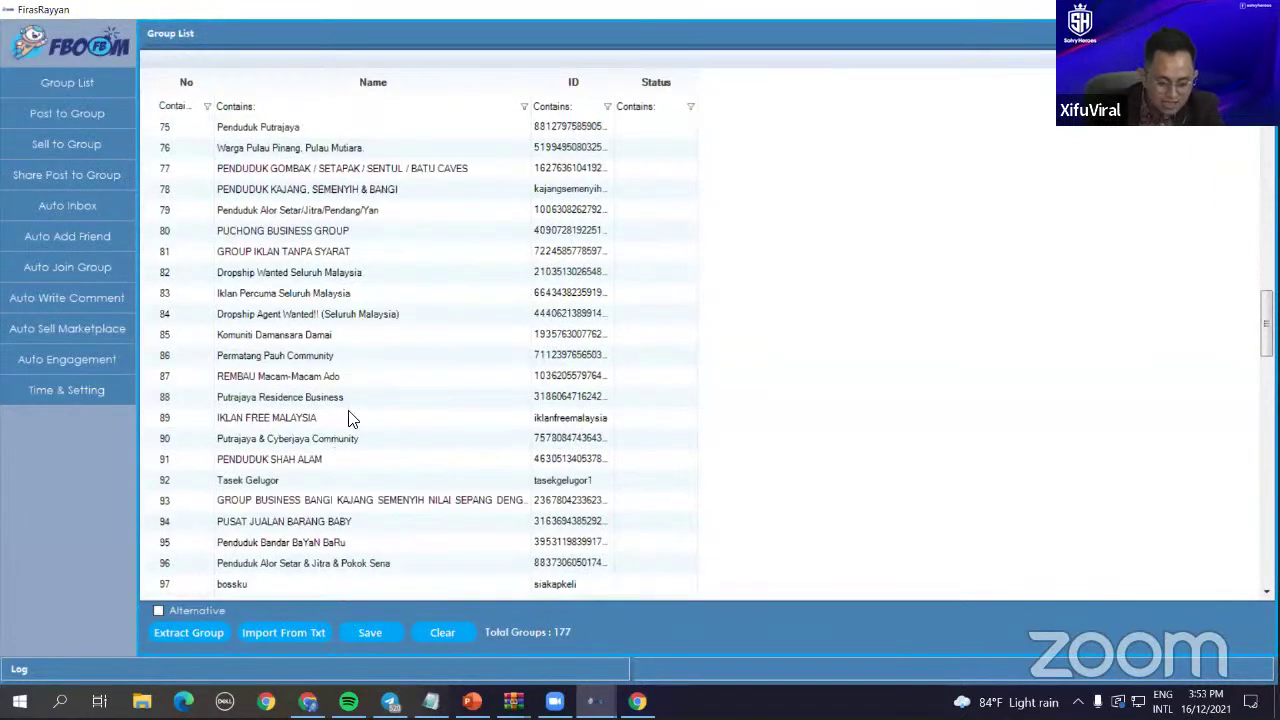
scroll(290, 500, "down", 1)
left_click(278, 550)
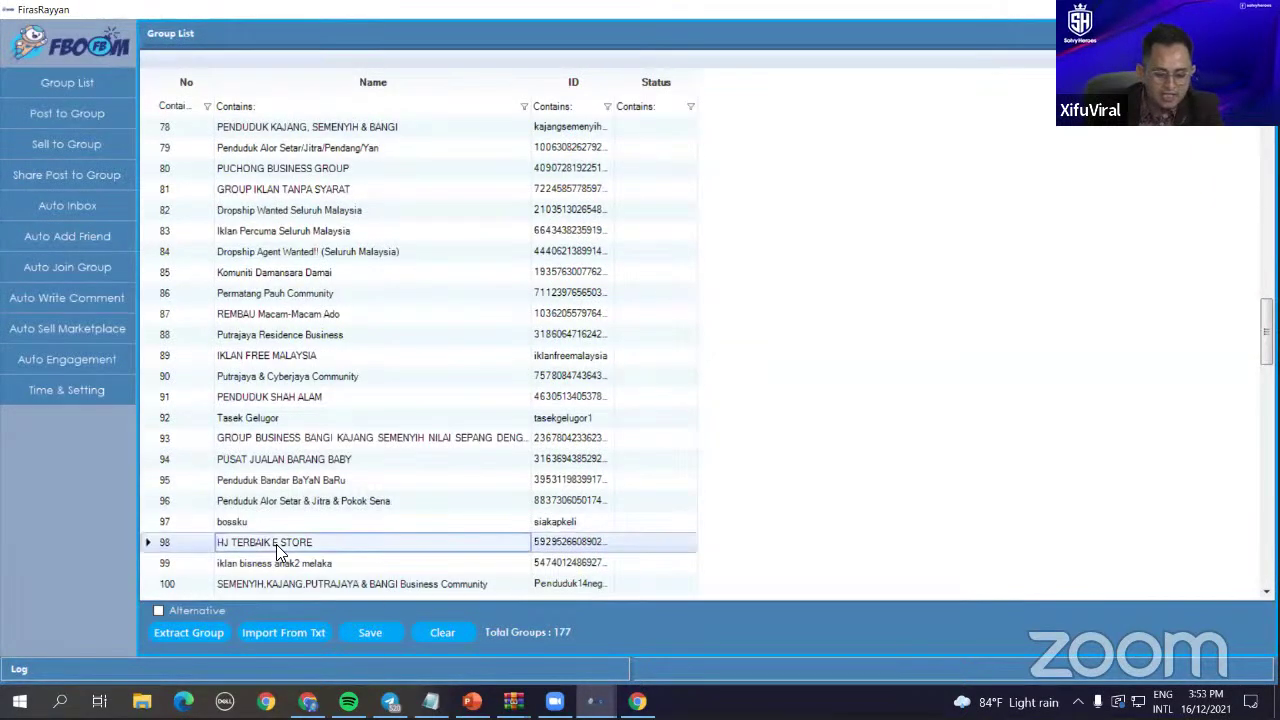
right_click(278, 549)
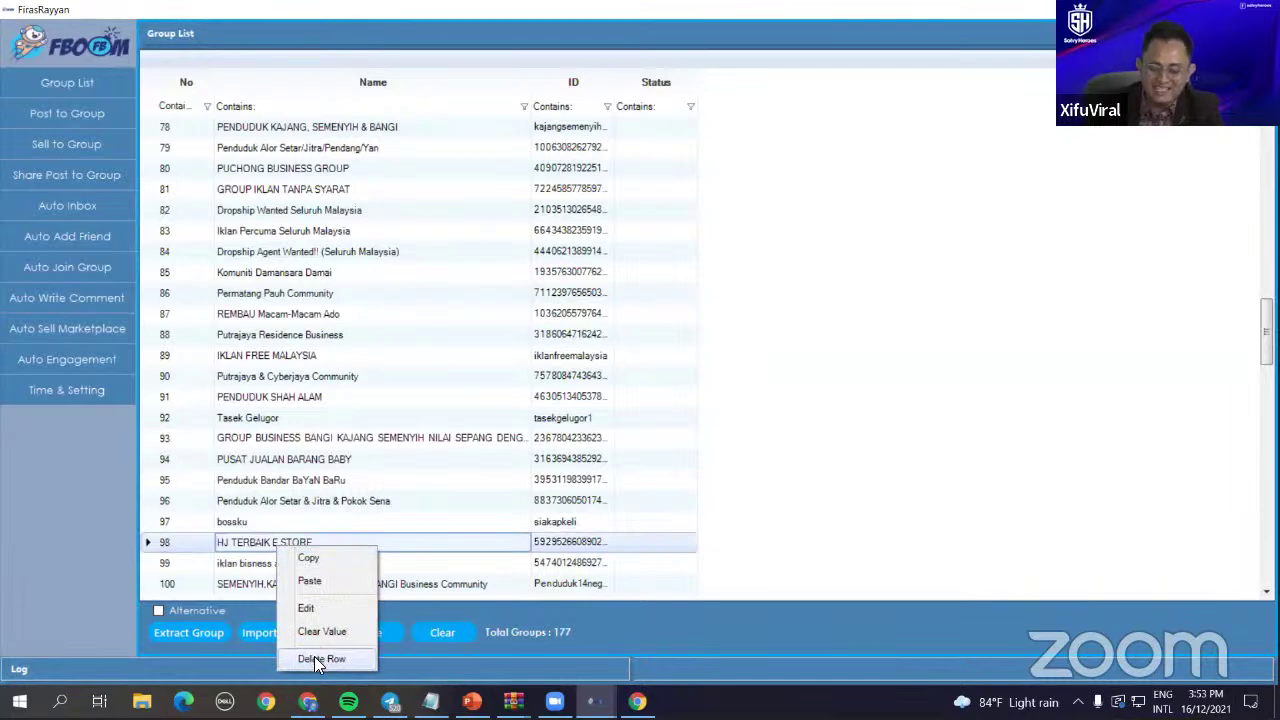
left_click(314, 652)
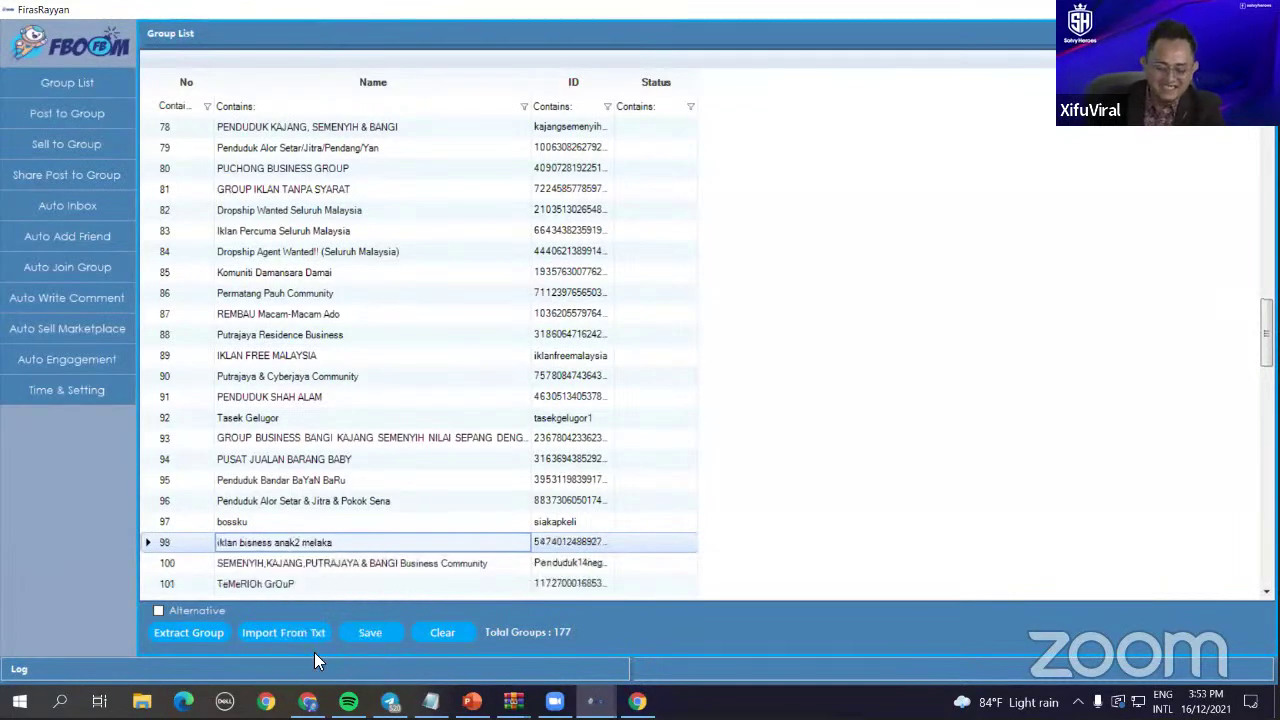
scroll(334, 480, "down", 3)
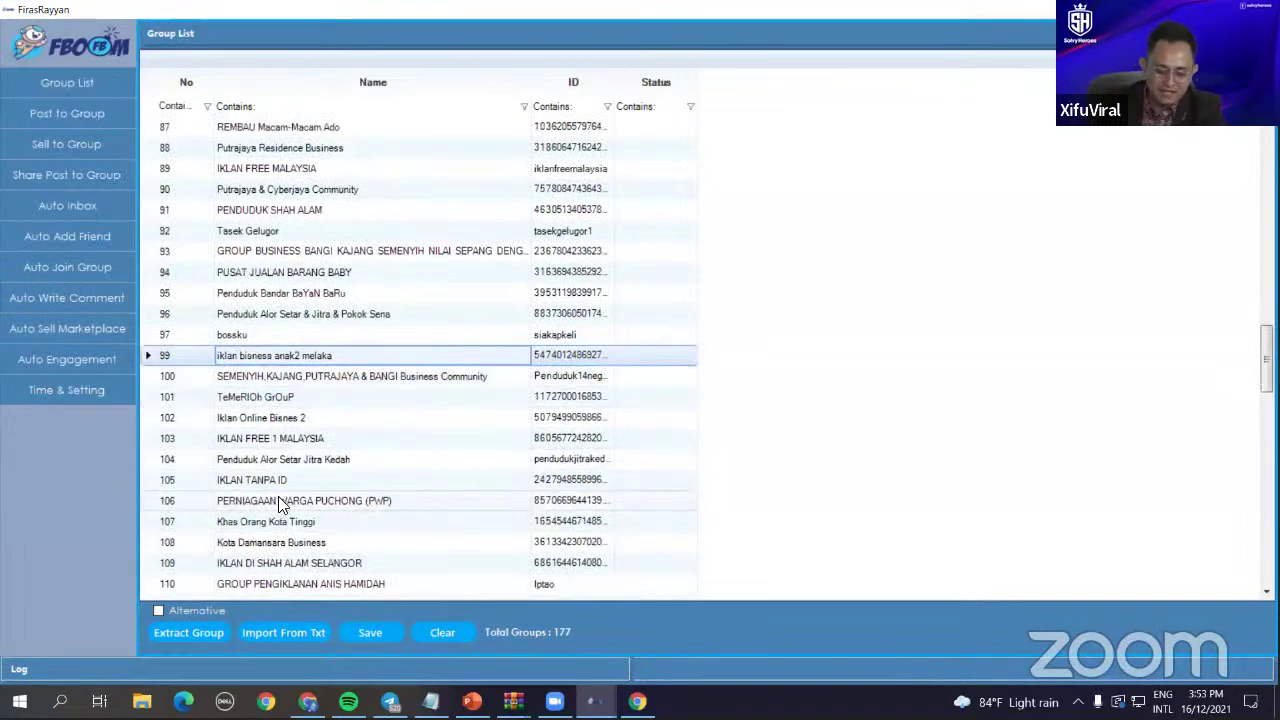
scroll(300, 420, "down", 2)
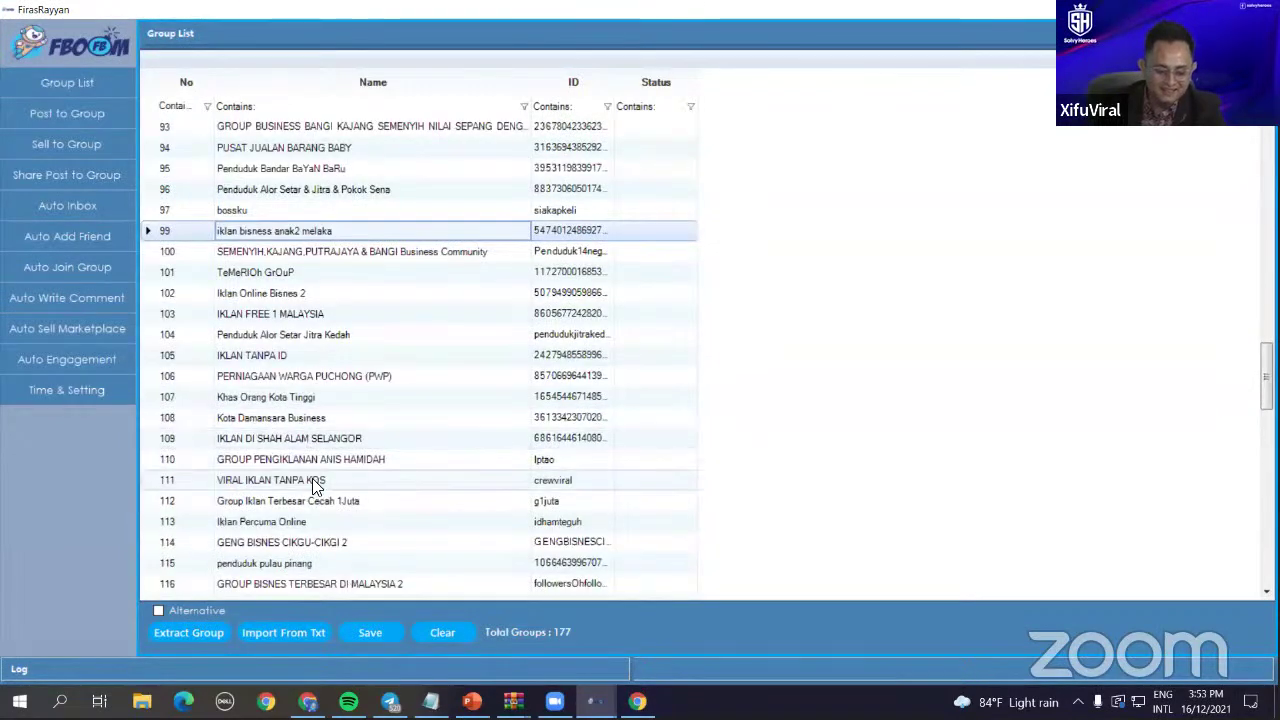
scroll(769, 286, "up", 9)
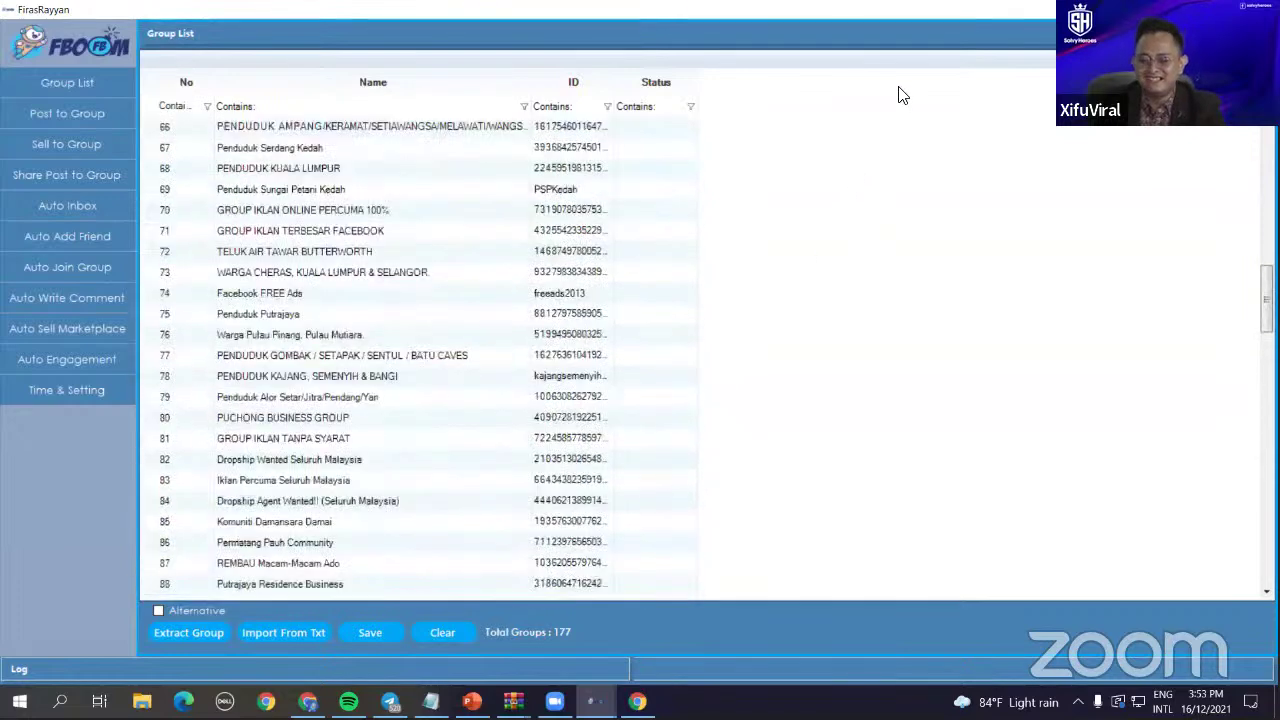
scroll(898, 95, "up", 2)
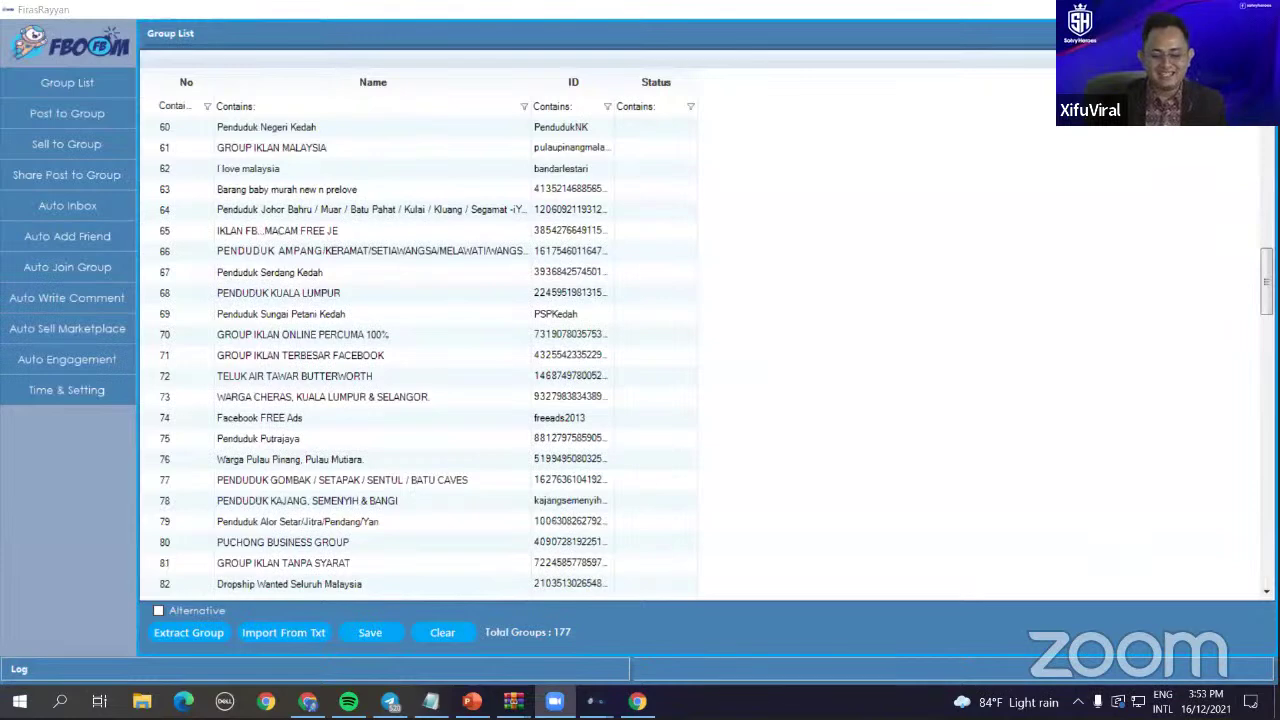
Delete the Info Ibu Hamil - Baby Info and KELAB PENJAGAAN BAYI groups (rows 126, 128).
scroll(366, 300, "up", 6)
scroll(364, 290, "up", 4)
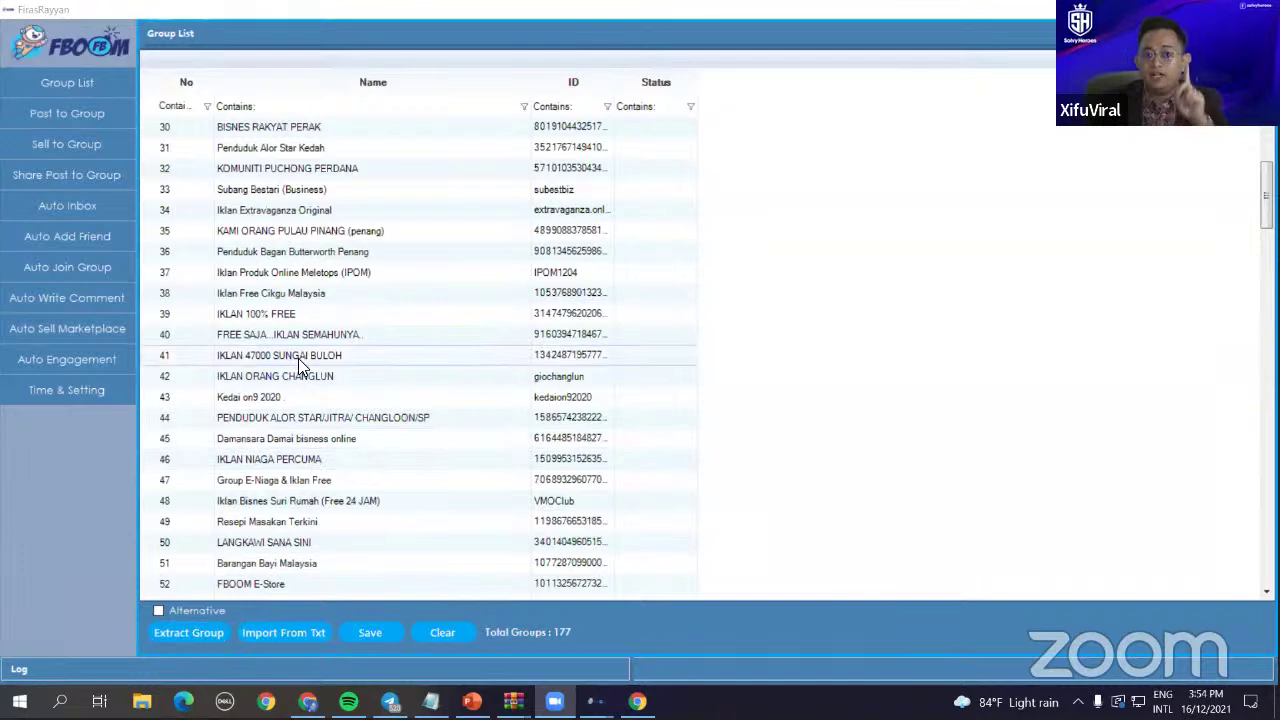
scroll(344, 352, "down", 2)
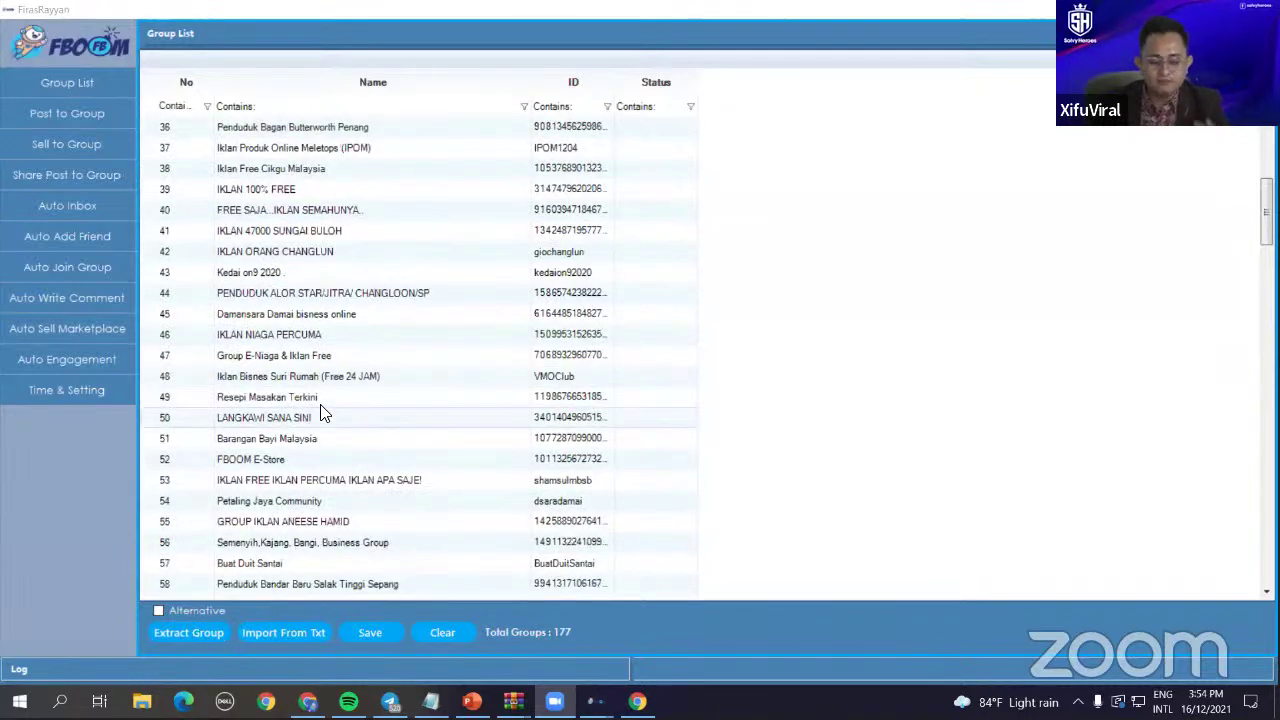
scroll(322, 413, "down", 5)
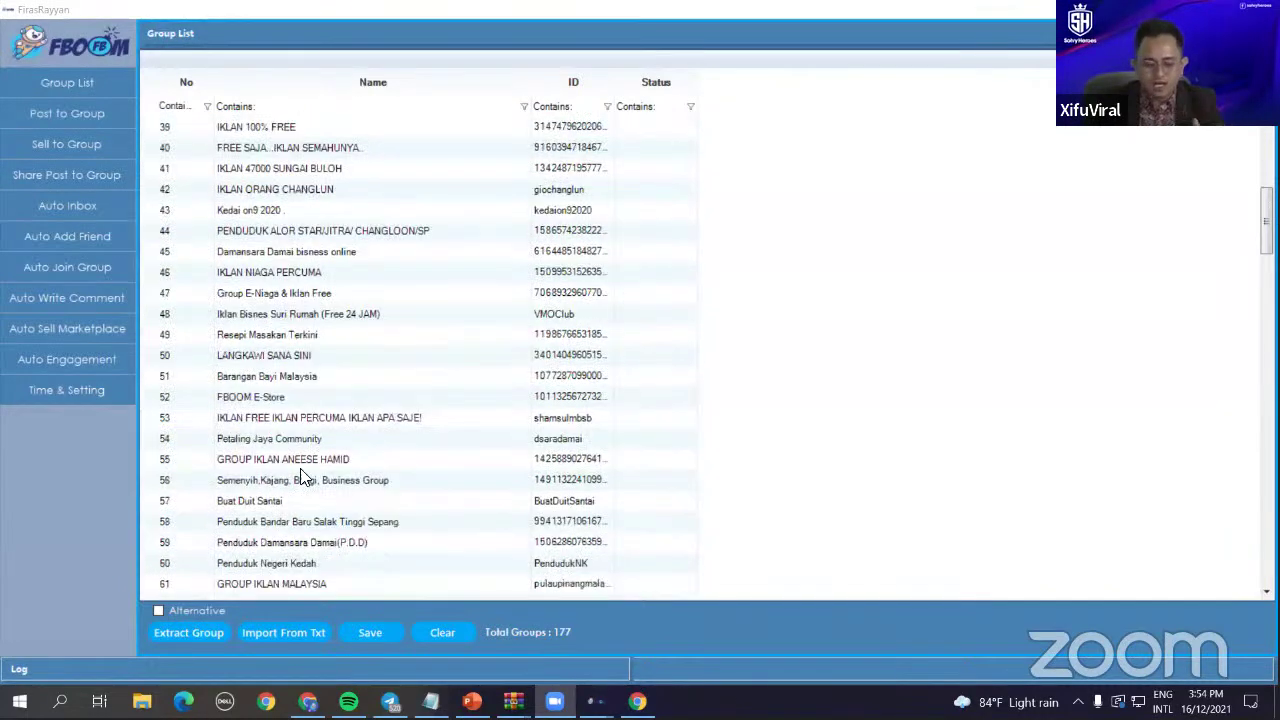
scroll(290, 482, "down", 8)
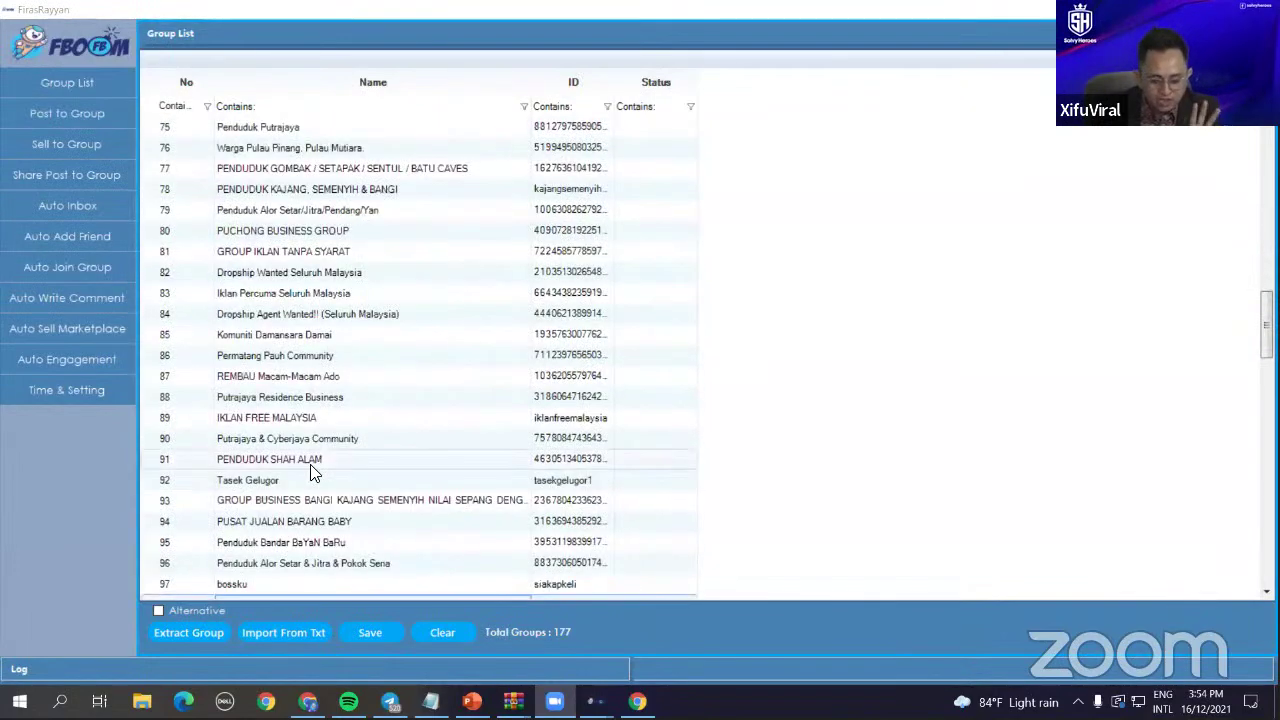
scroll(320, 460, "down", 3)
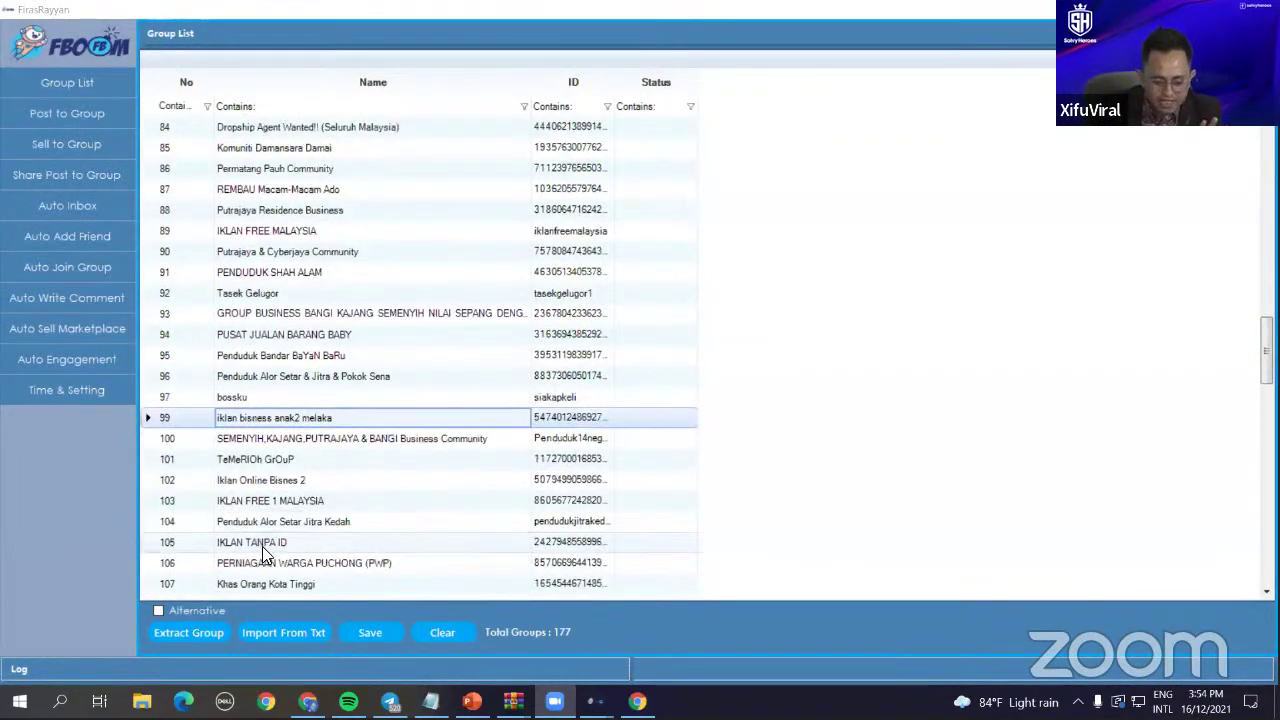
scroll(279, 500, "down", 4)
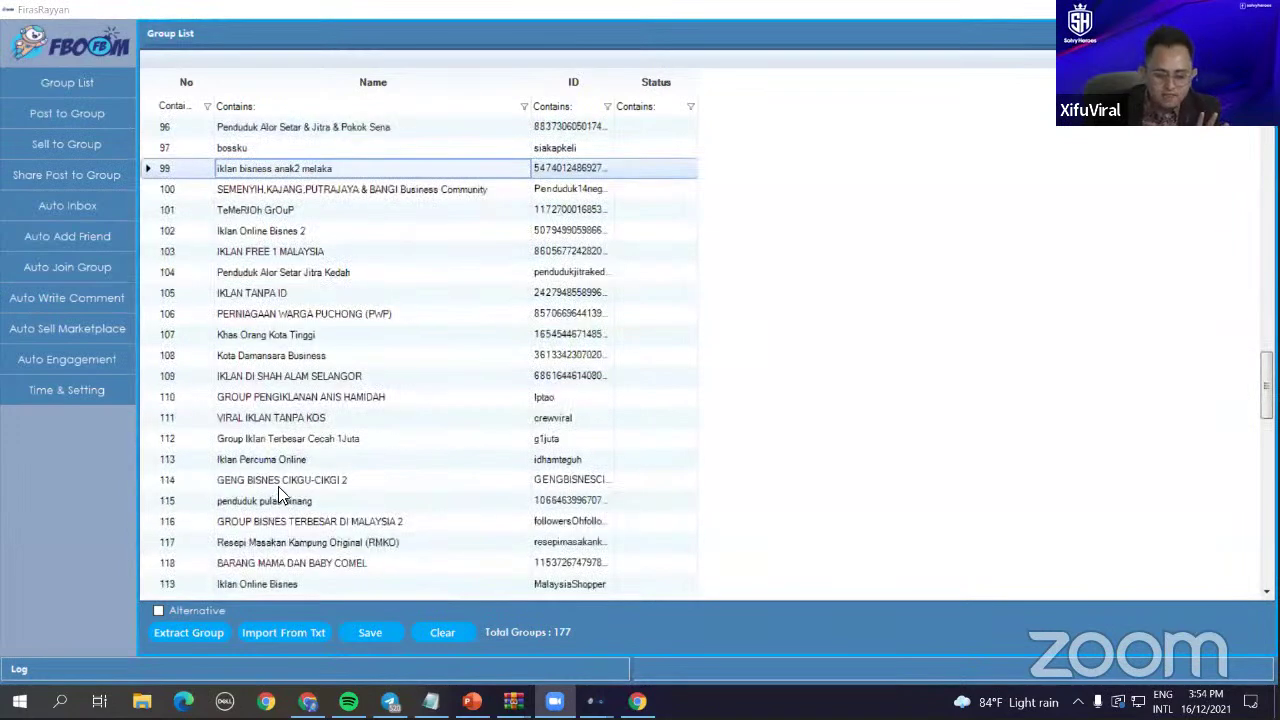
scroll(277, 488, "down", 3)
scroll(280, 478, "down", 2)
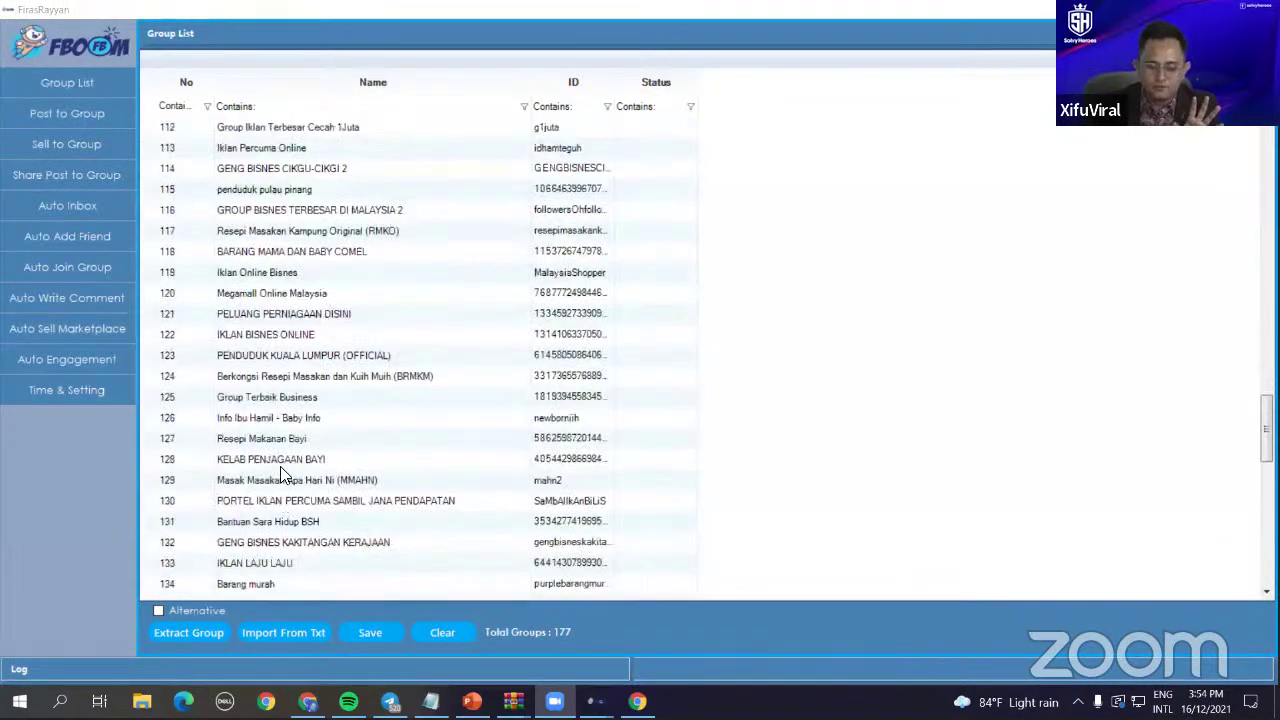
left_click(303, 419)
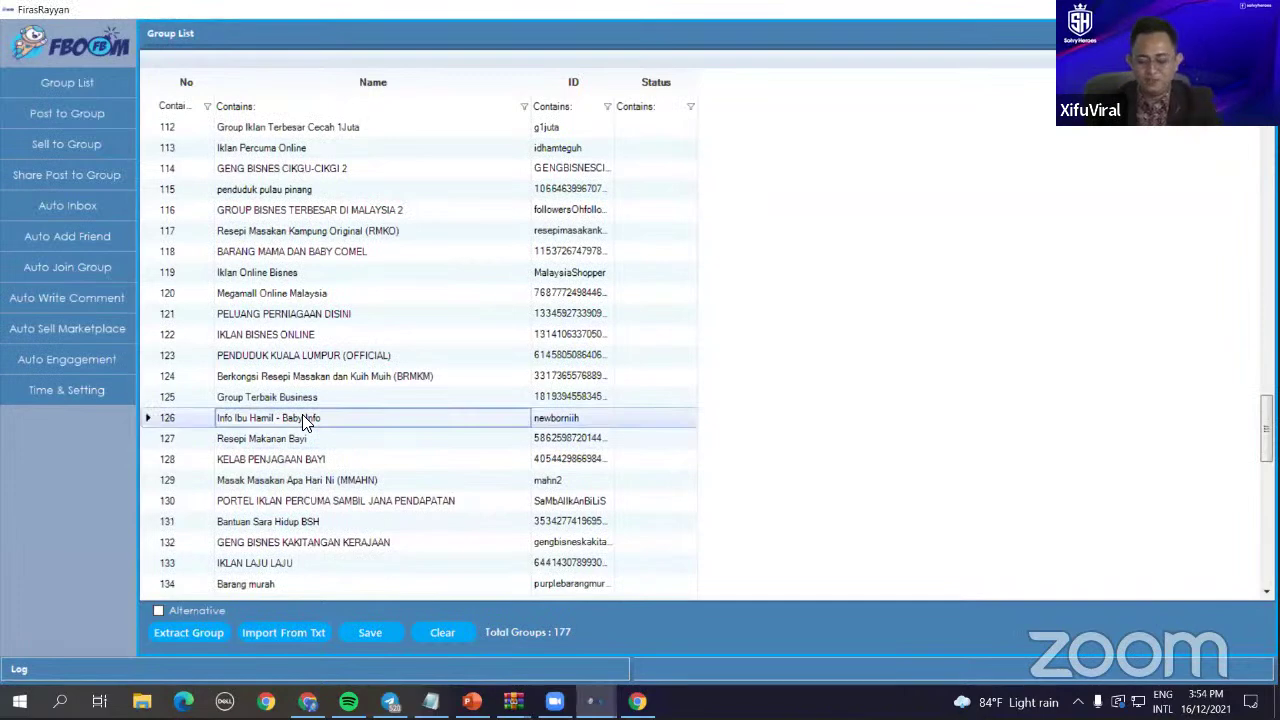
right_click(303, 418)
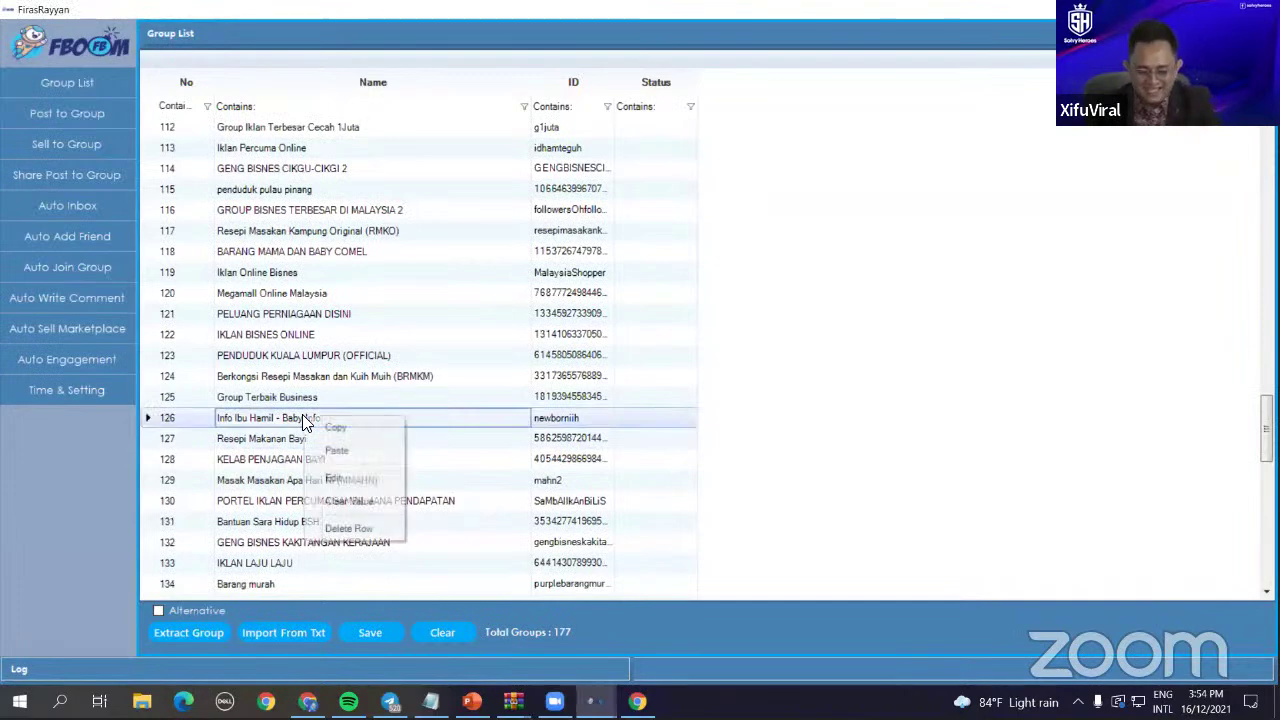
left_click(346, 525)
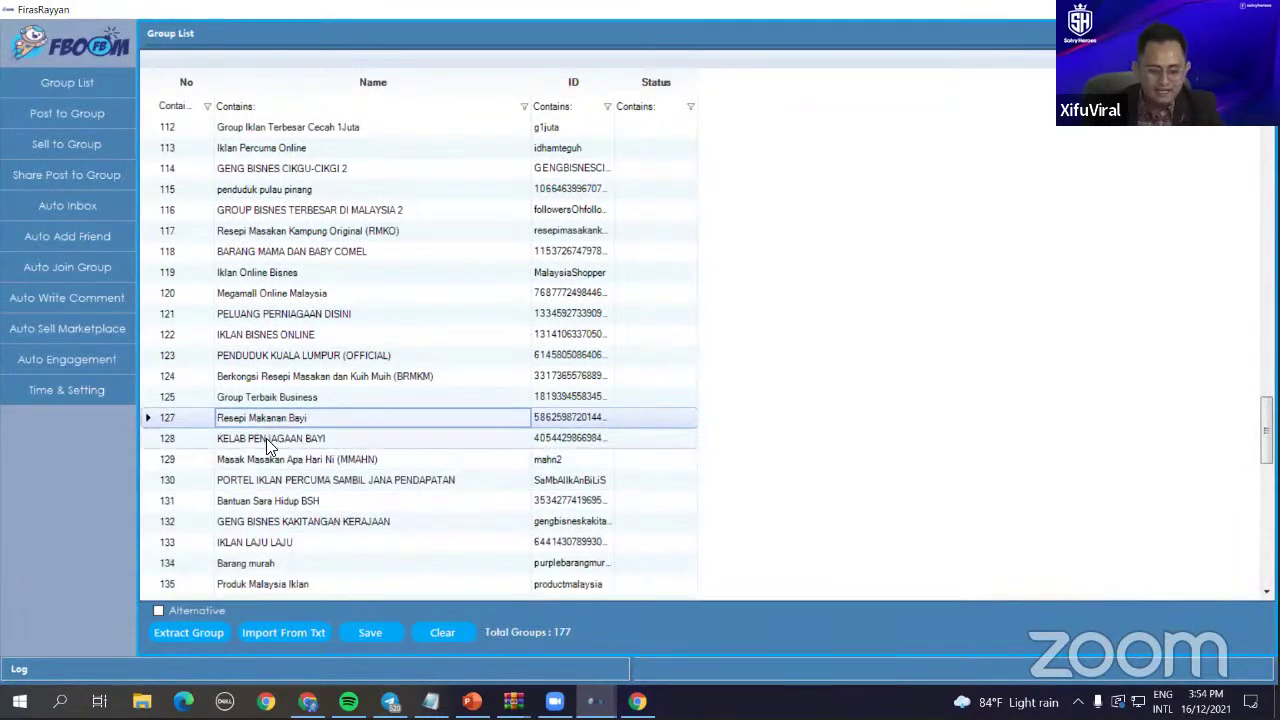
right_click(268, 443)
left_click(305, 545)
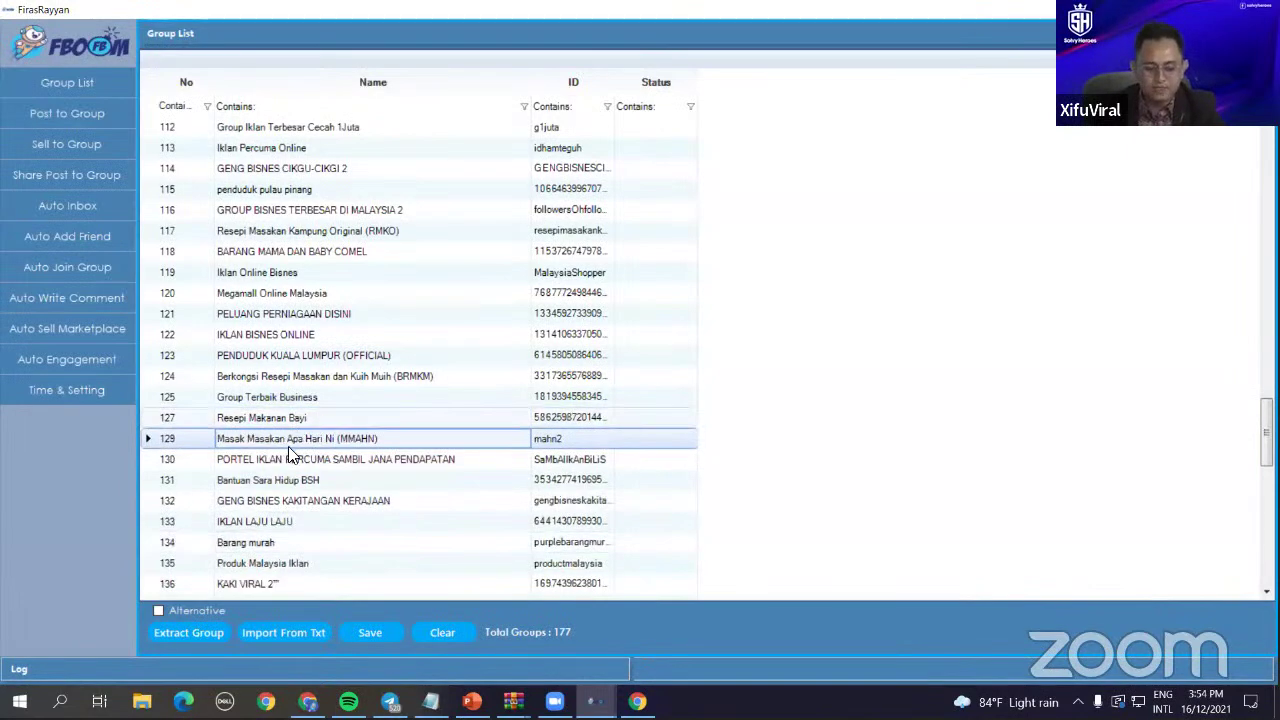
Delete the KAKI VIRAL 2, KAKI VIRAL and HJ Terbaik E-store groups (rows 136, 137, 170).
scroll(268, 490, "down", 2)
right_click(251, 462)
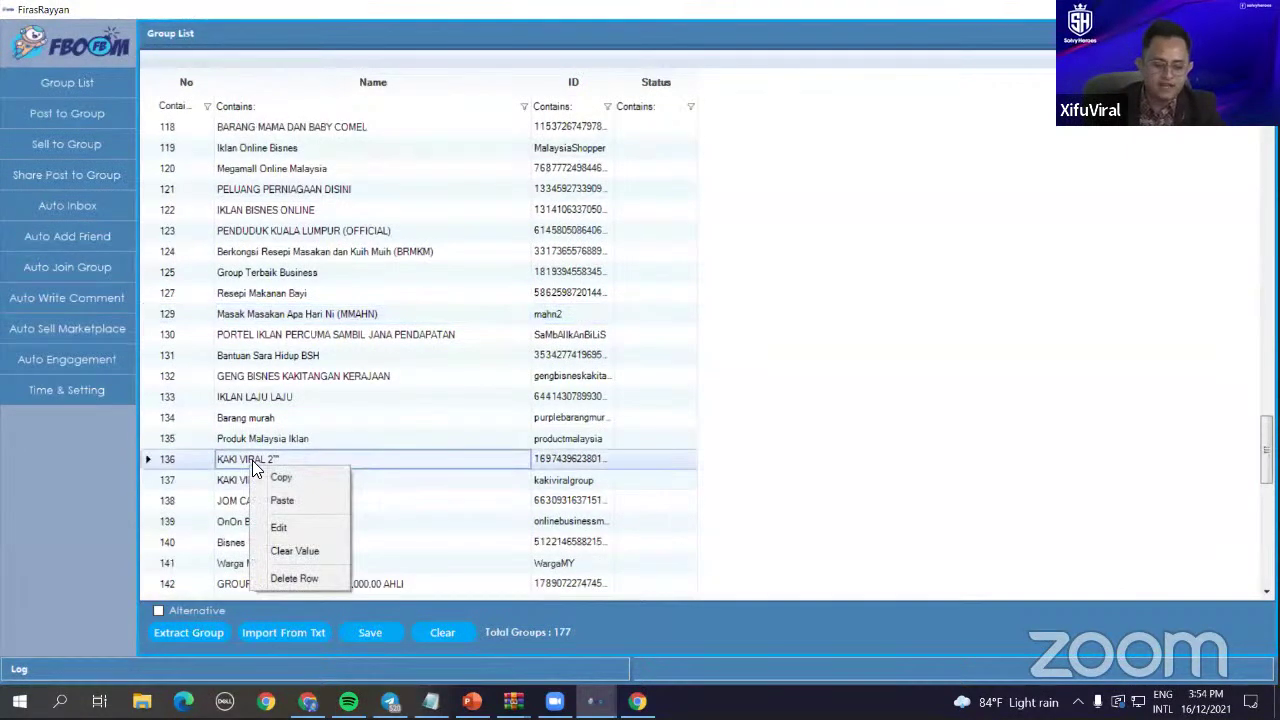
left_click(298, 579)
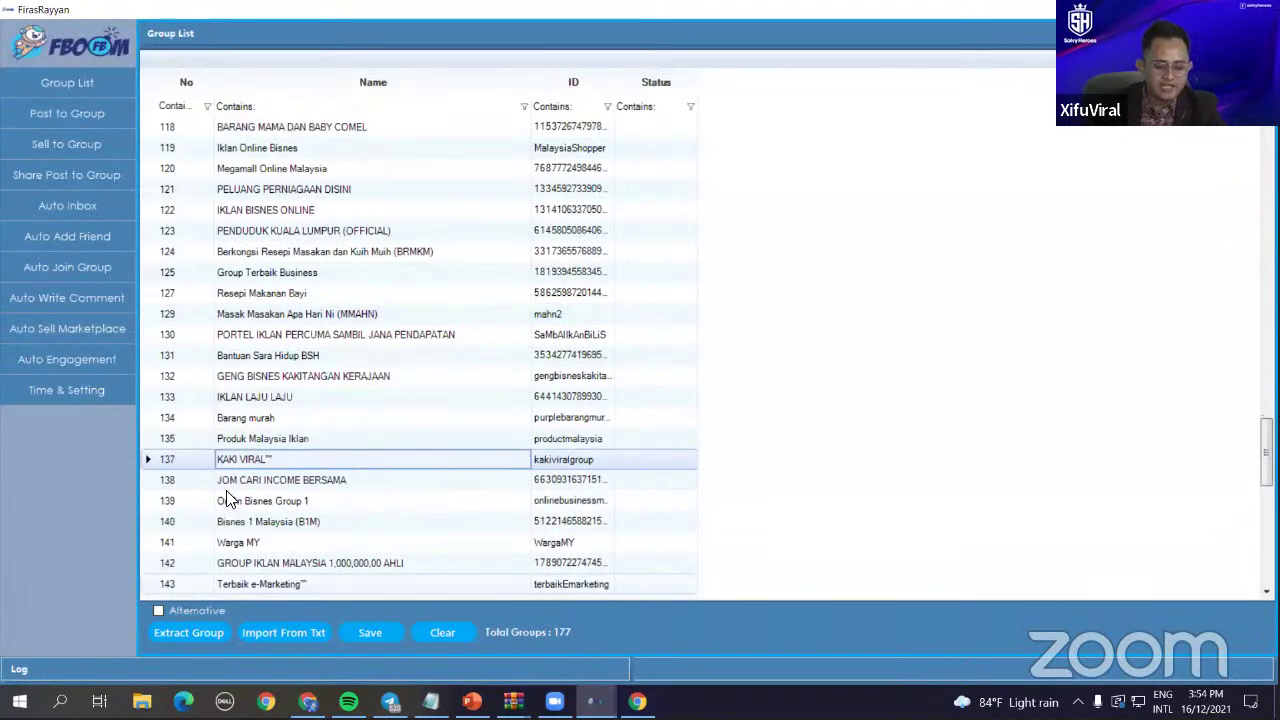
right_click(238, 460)
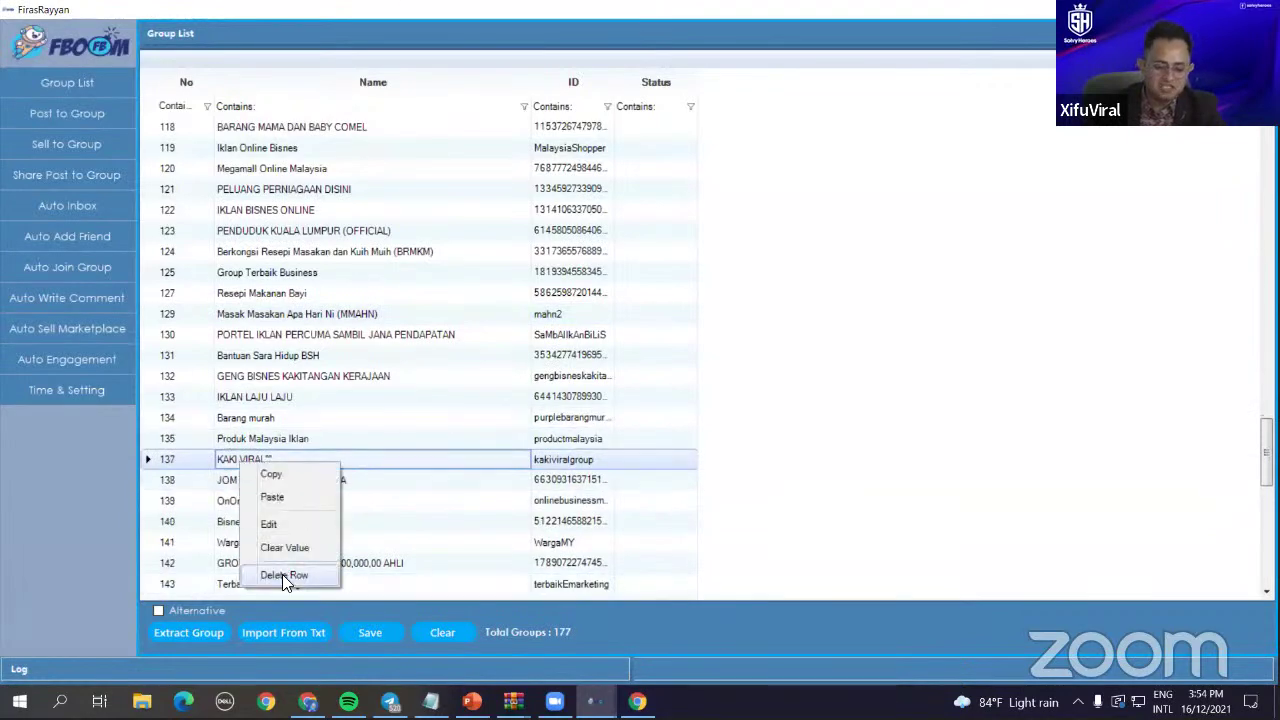
left_click(282, 574)
scroll(276, 462, "down", 2)
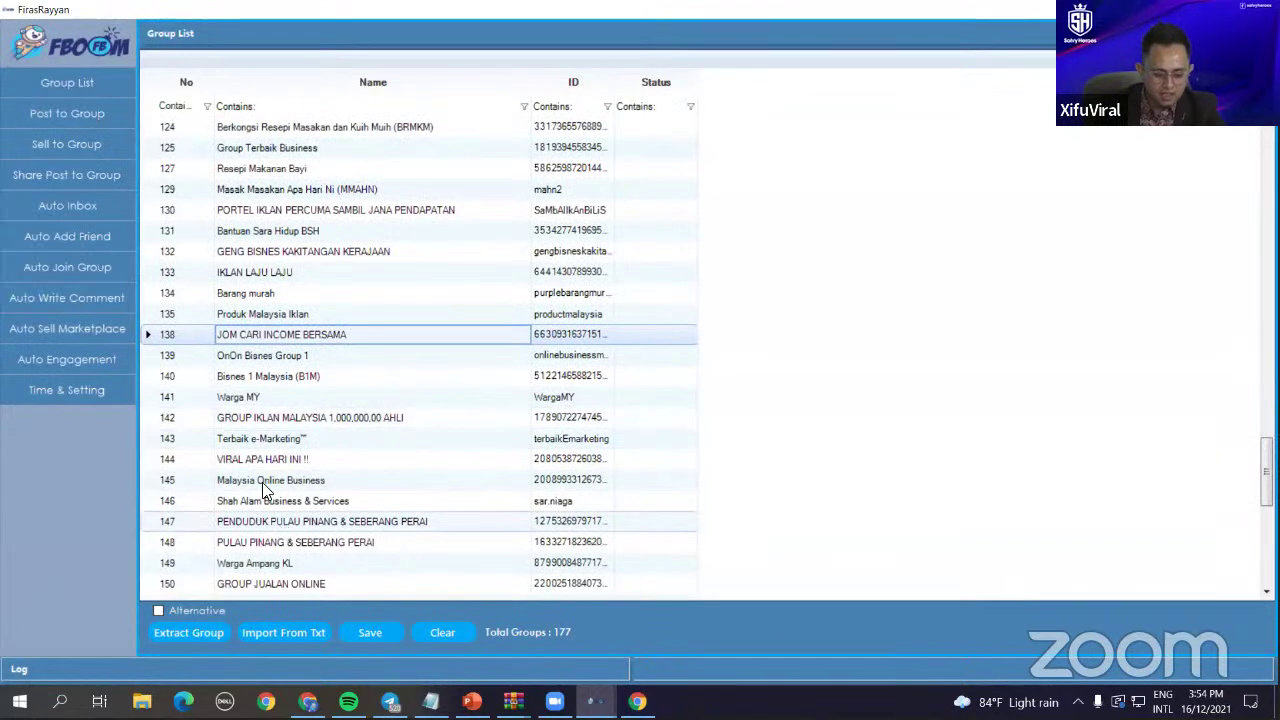
scroll(270, 470, "down", 3)
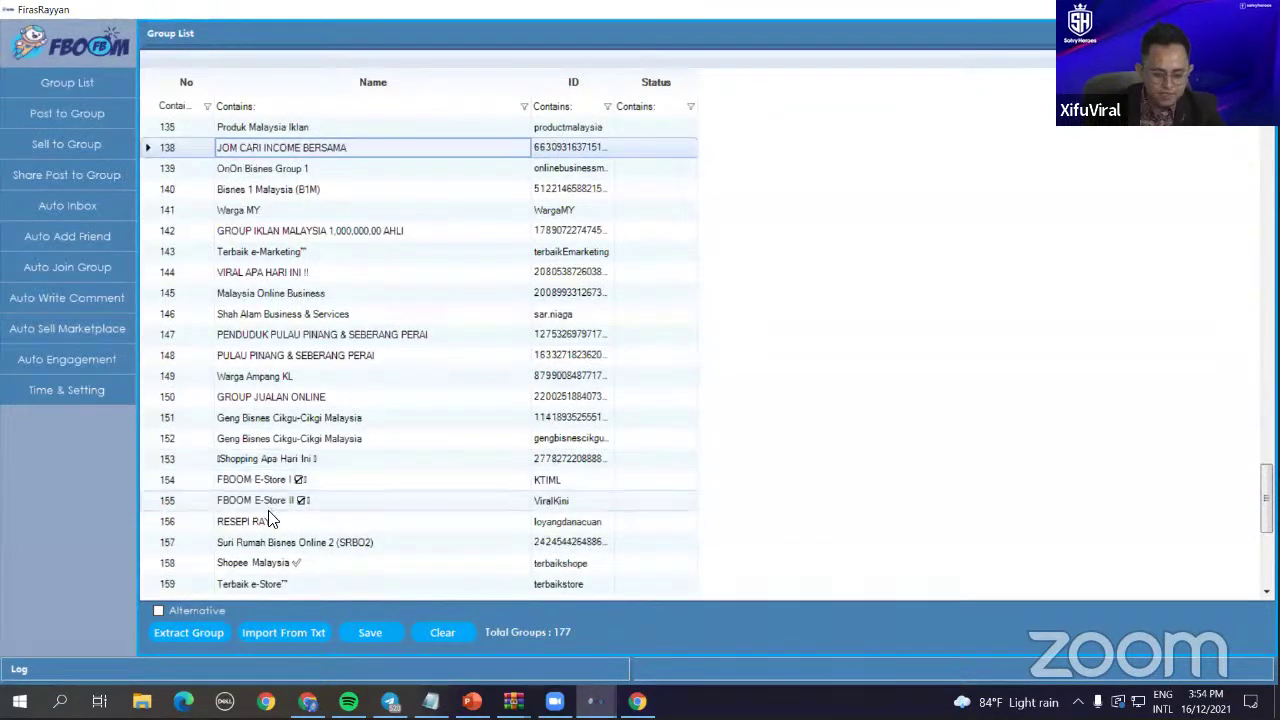
scroll(268, 510, "down", 3)
scroll(272, 515, "down", 2)
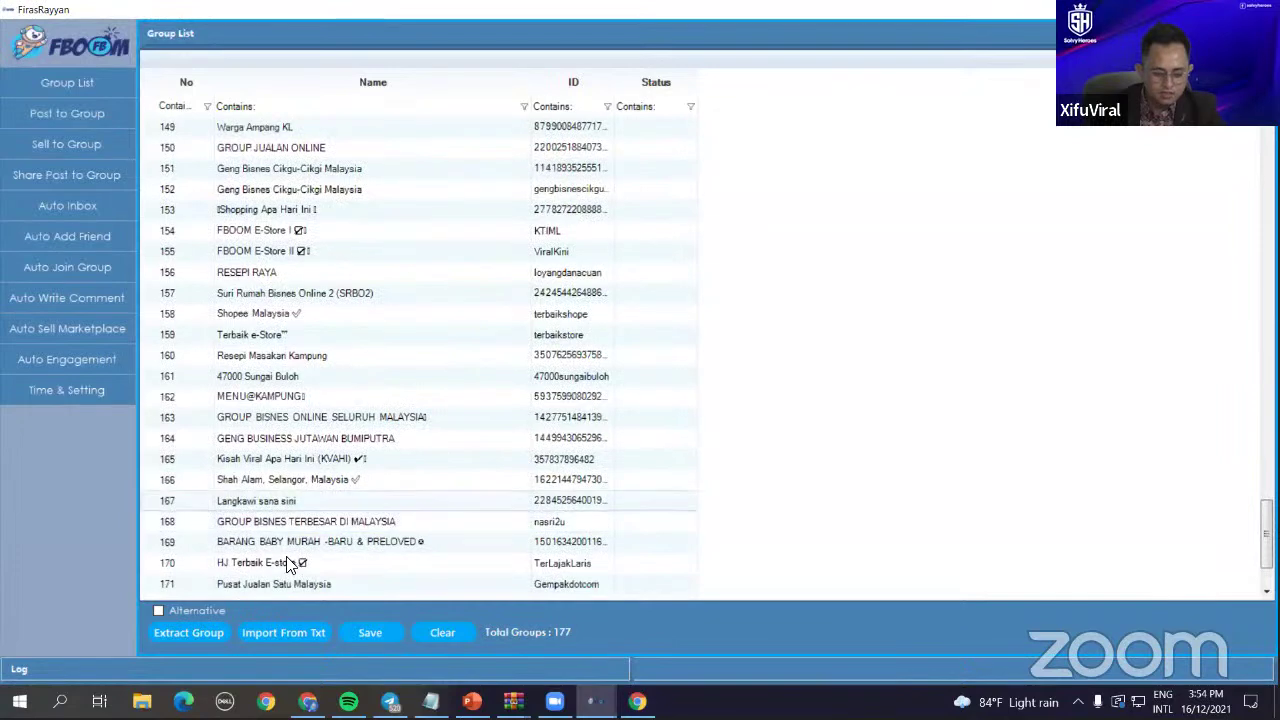
right_click(282, 562)
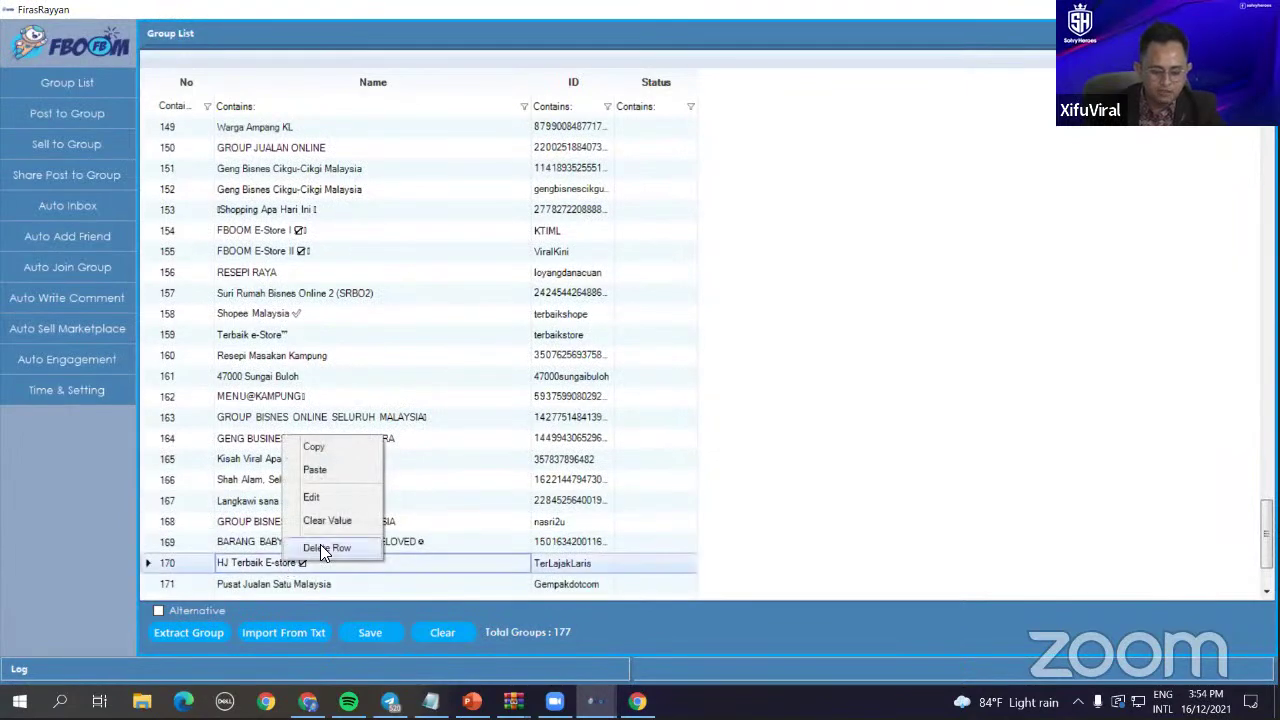
left_click(320, 548)
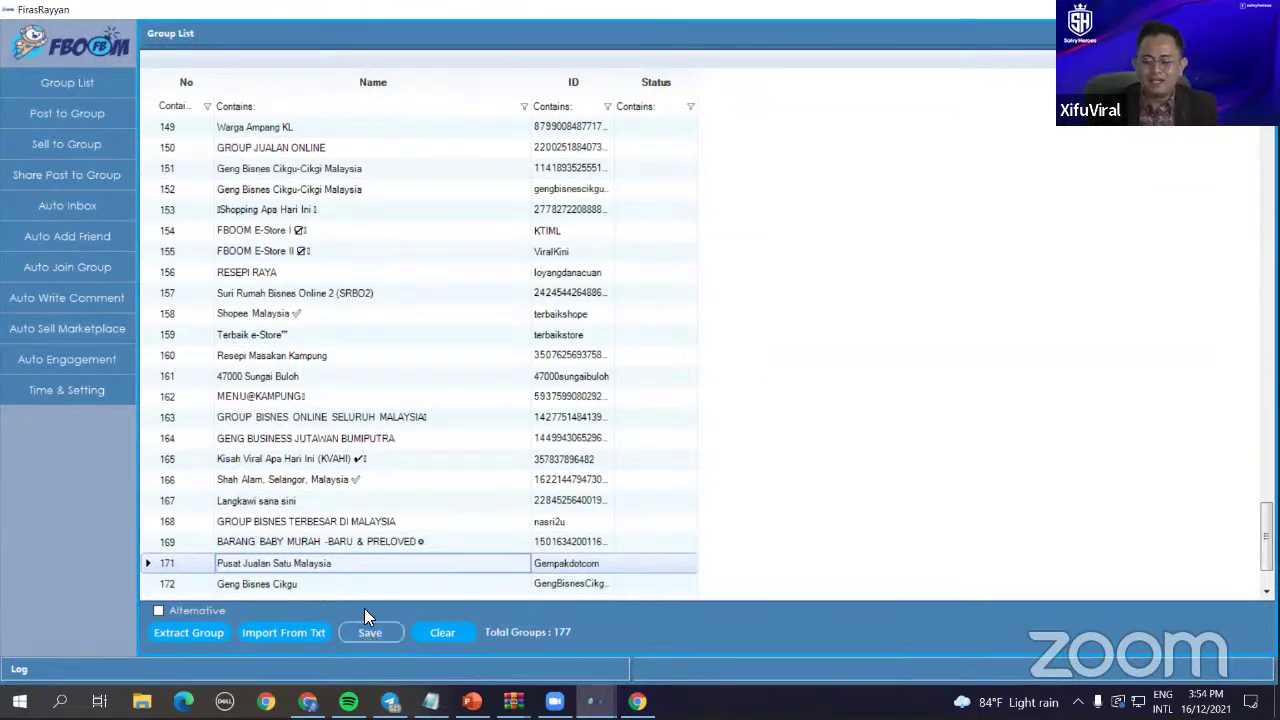
Save the group list to the Desktop as 'senarai group2 facebook yang telah ditapis utk iklan' and confirm.
left_click(376, 640)
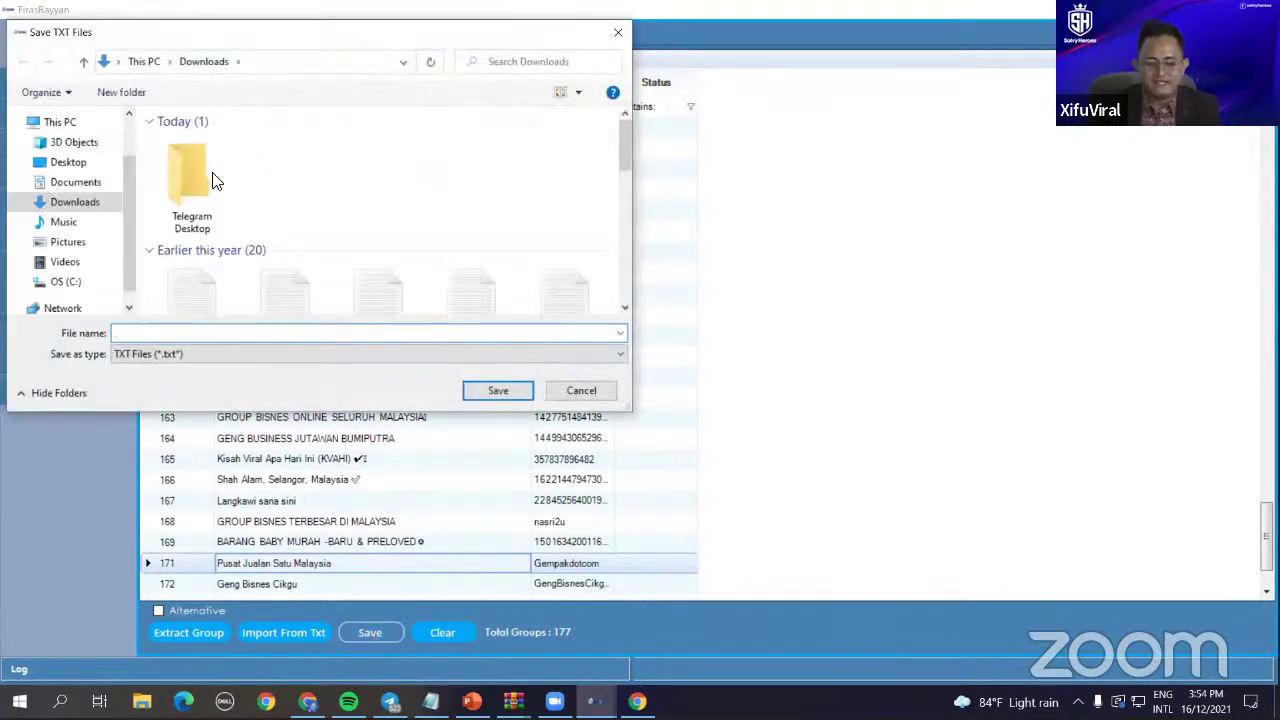
scroll(70, 200, "up", 1)
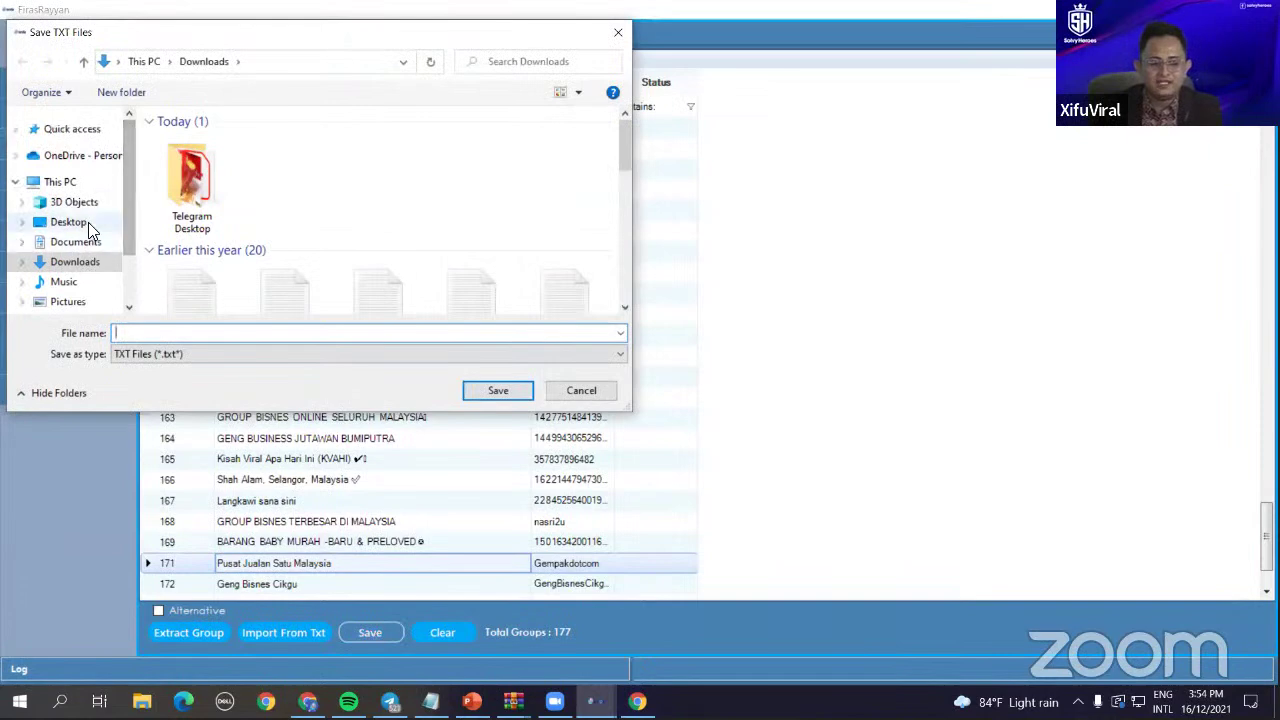
left_click(88, 222)
left_click(162, 333)
type("s")
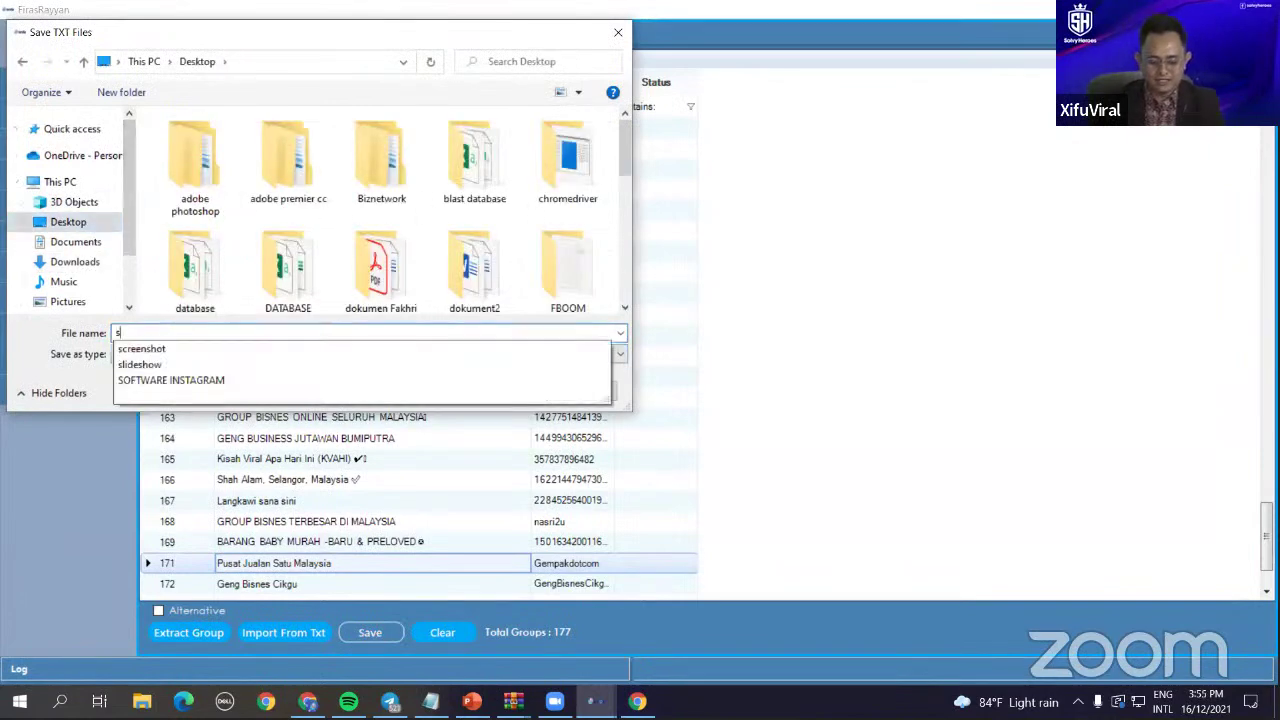
type("enarai gro")
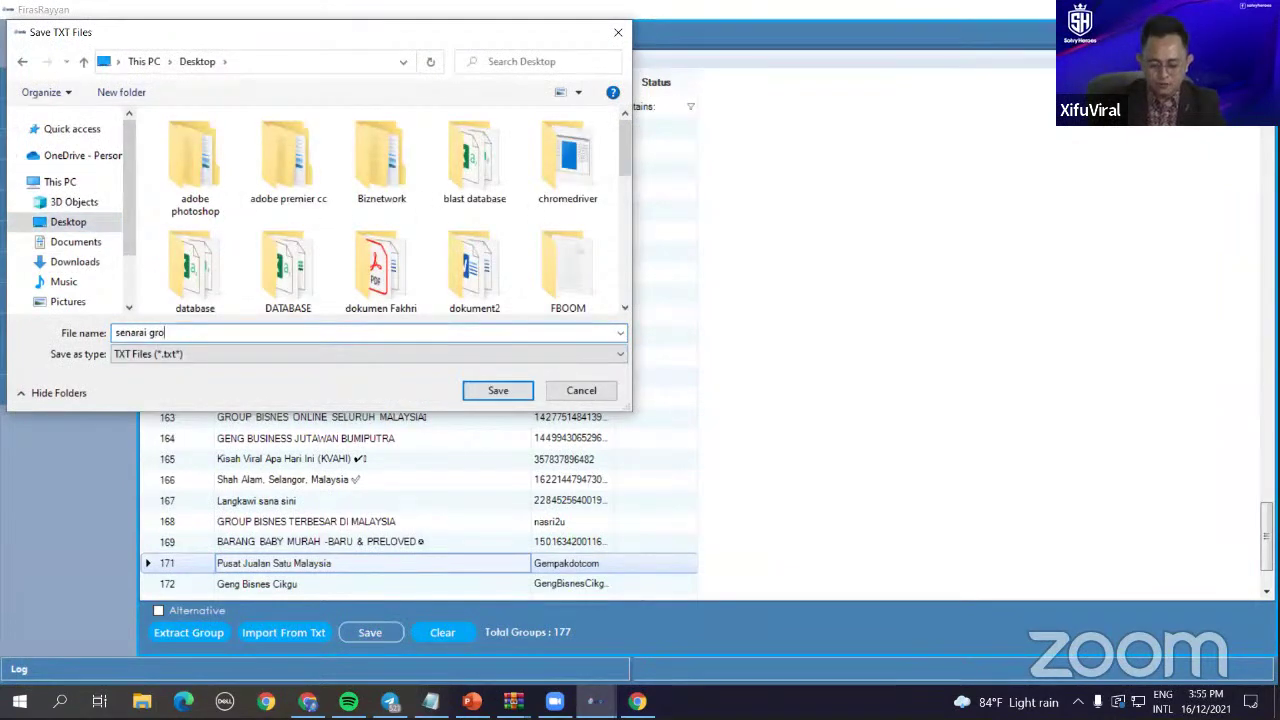
type("up2 faceboo")
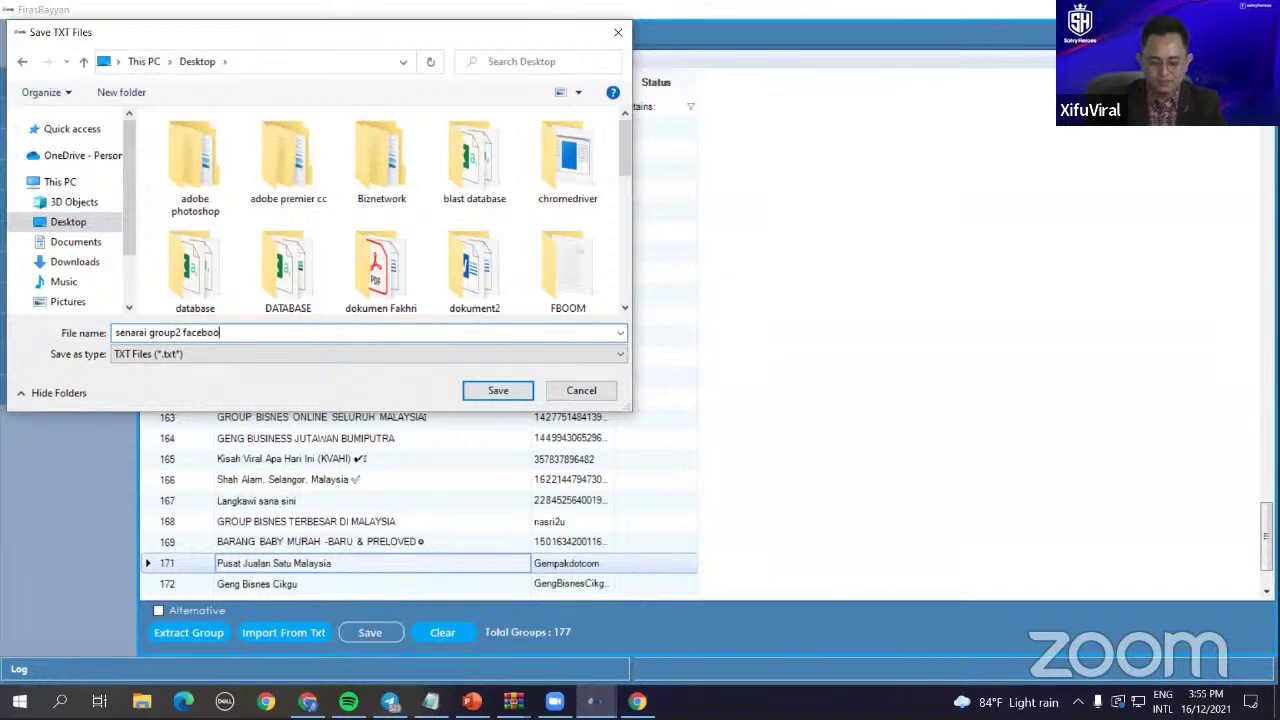
type("k yang telah ditapis utk ")
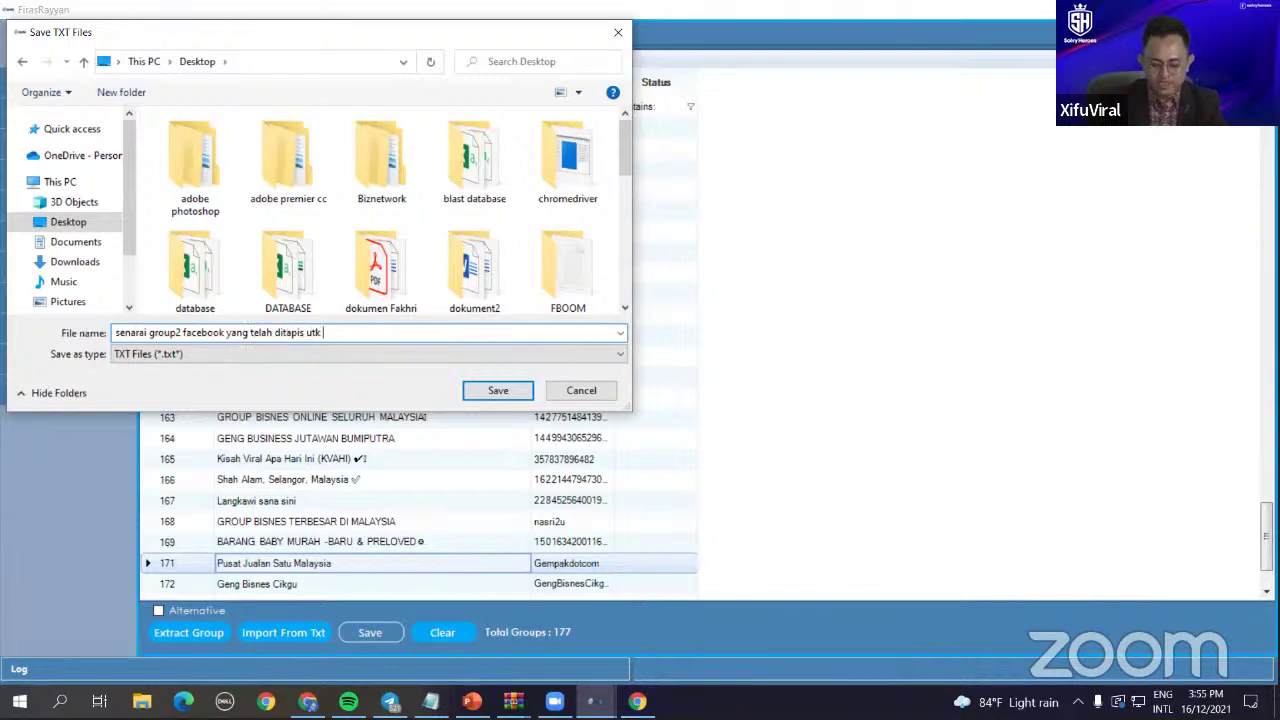
type("iklan")
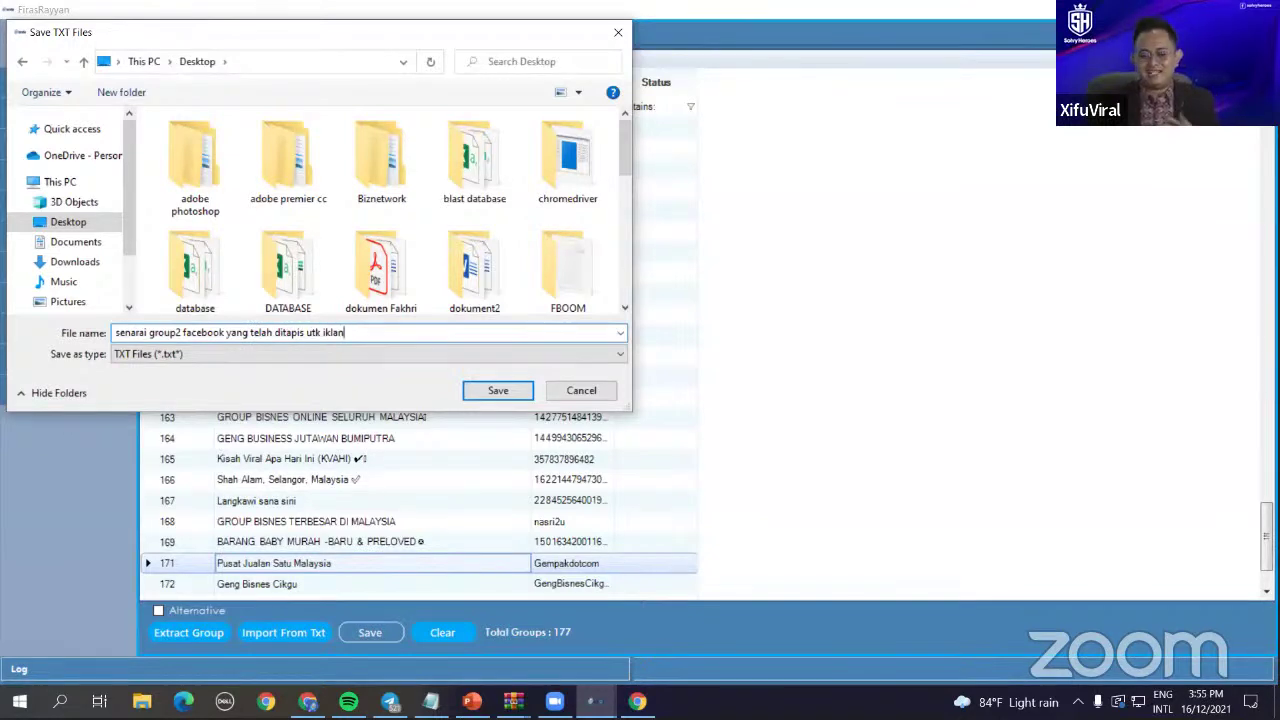
left_click(496, 392)
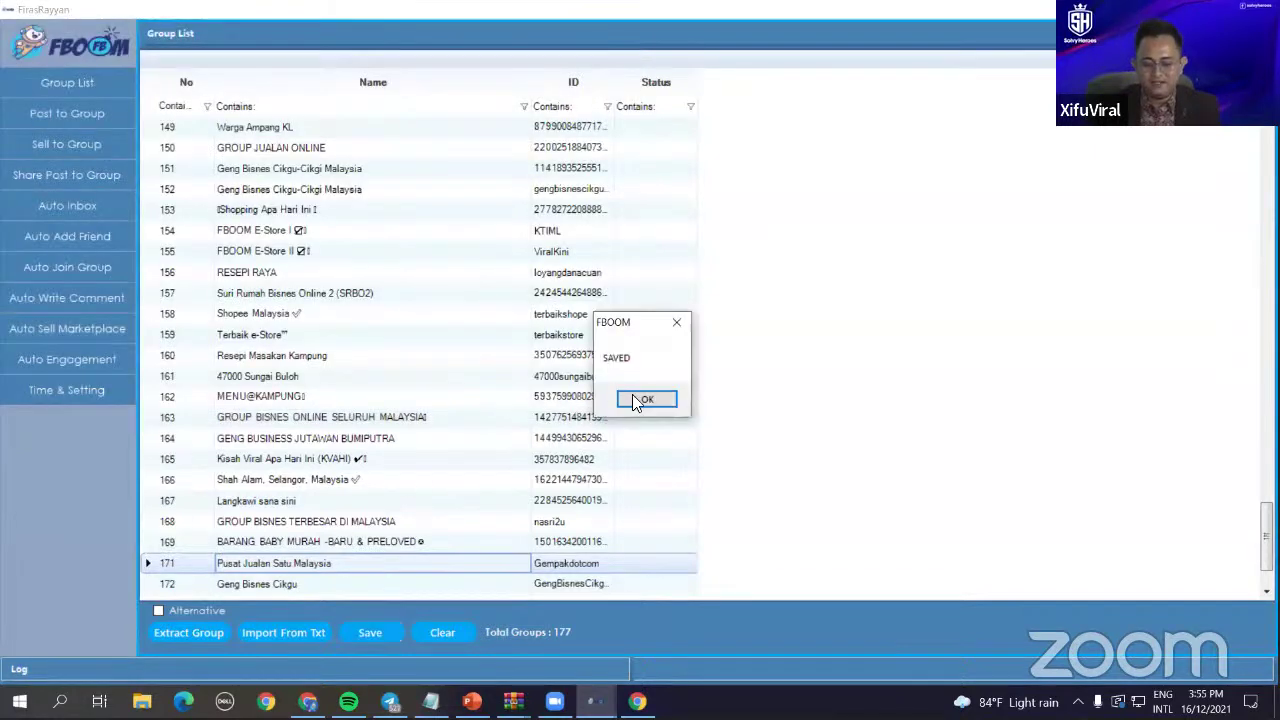
left_click(640, 401)
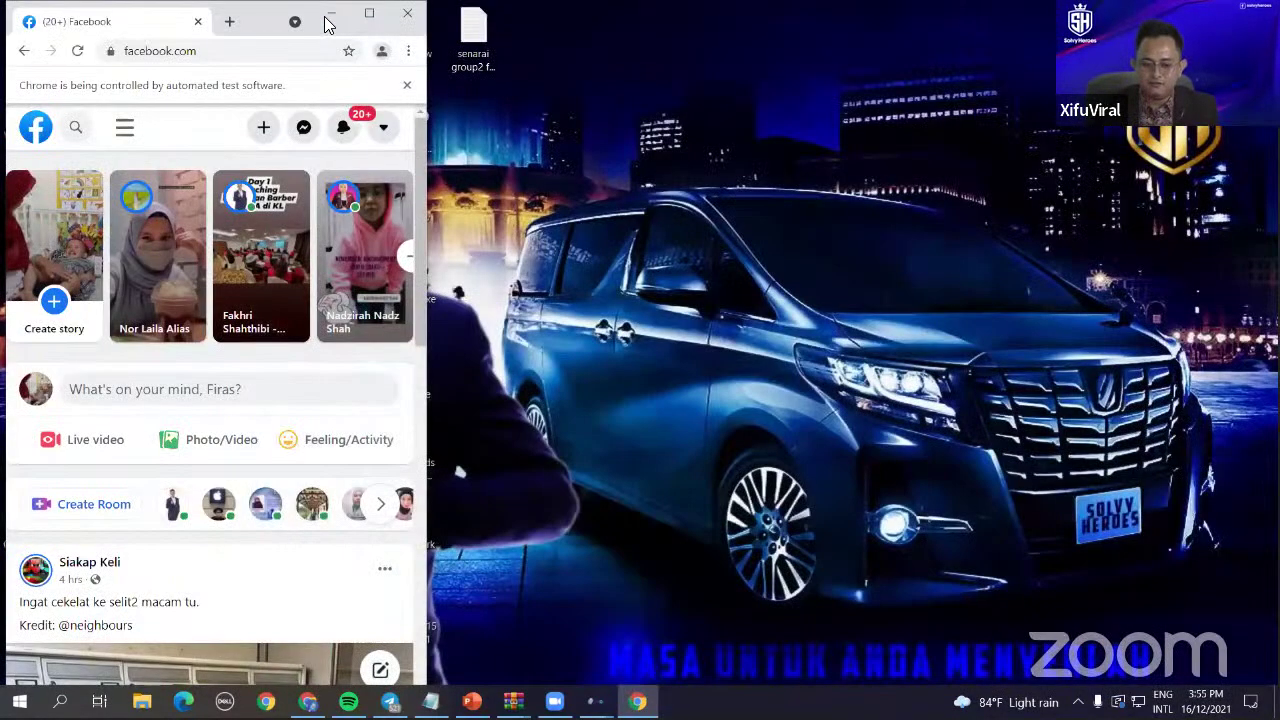
key("super+d")
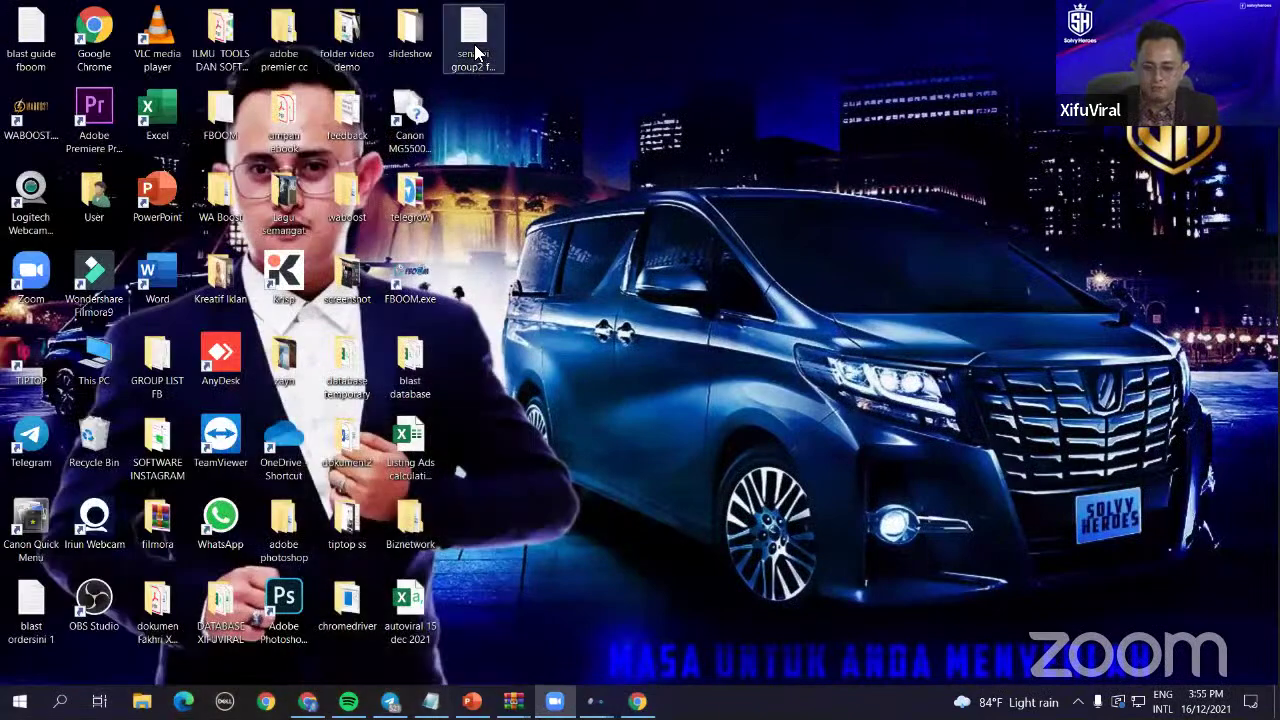
double_click(475, 45)
scroll(527, 327, "down", 15)
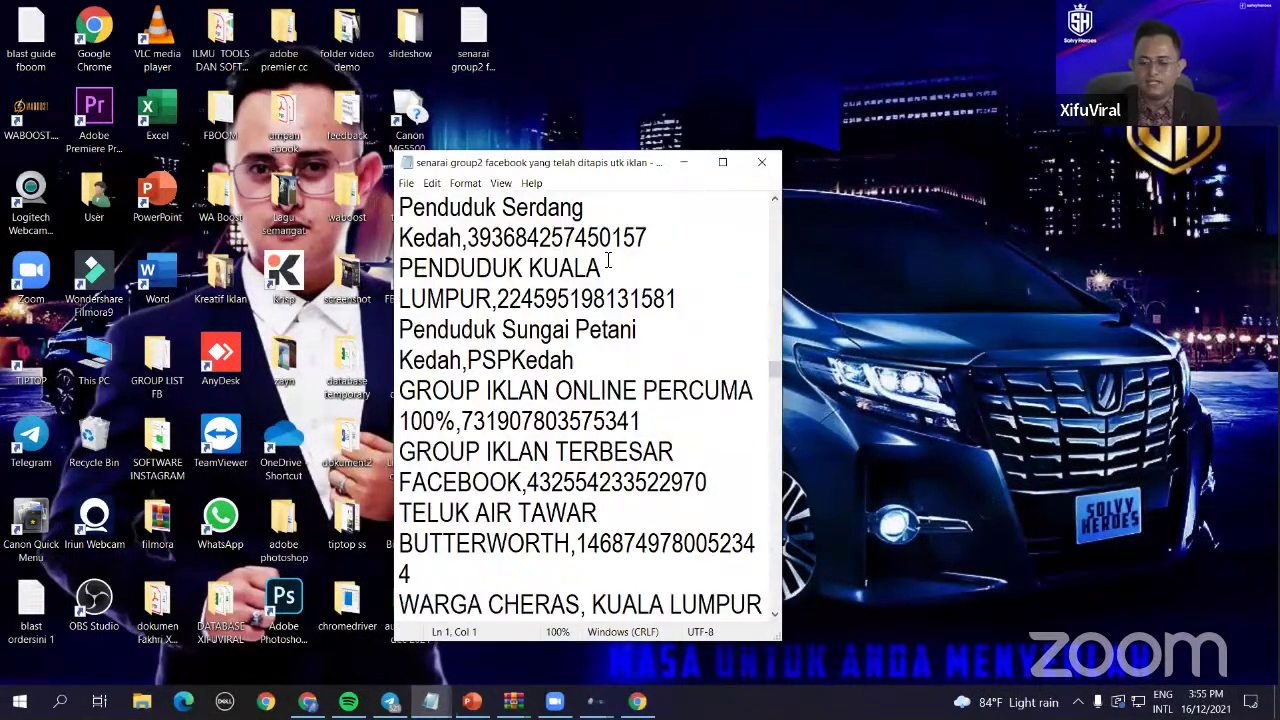
left_click(761, 162)
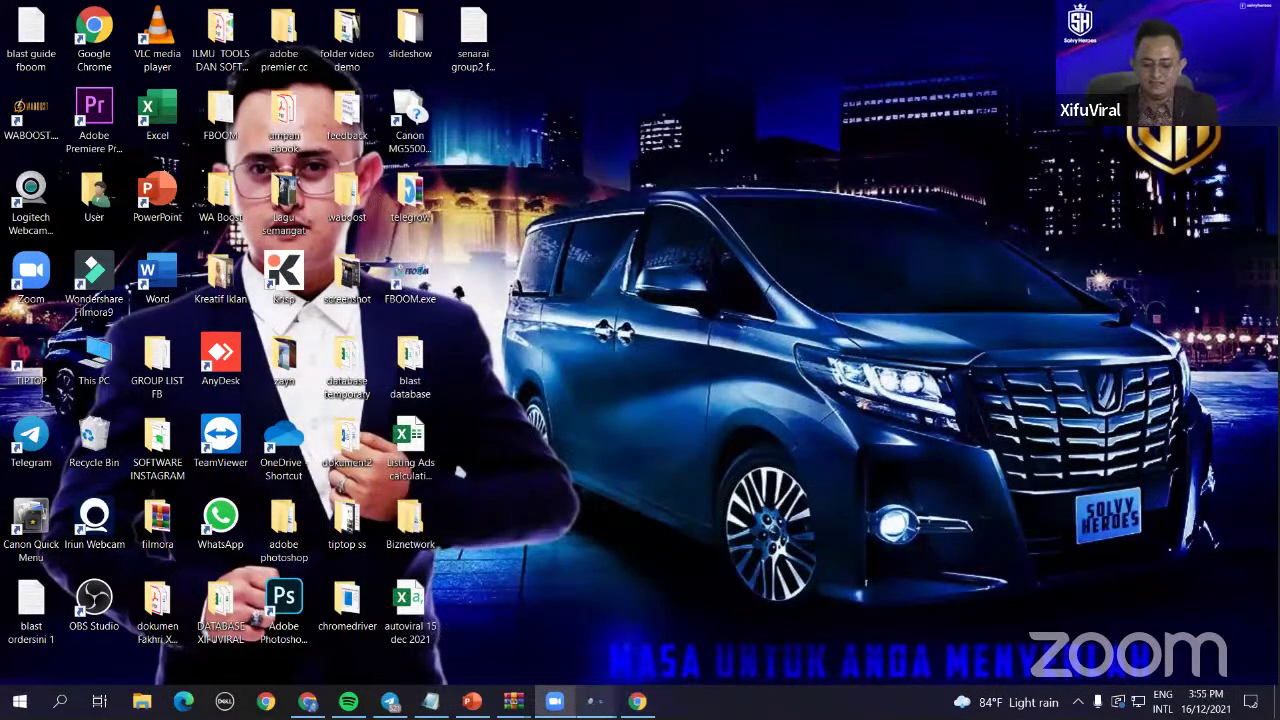
left_click(595, 701)
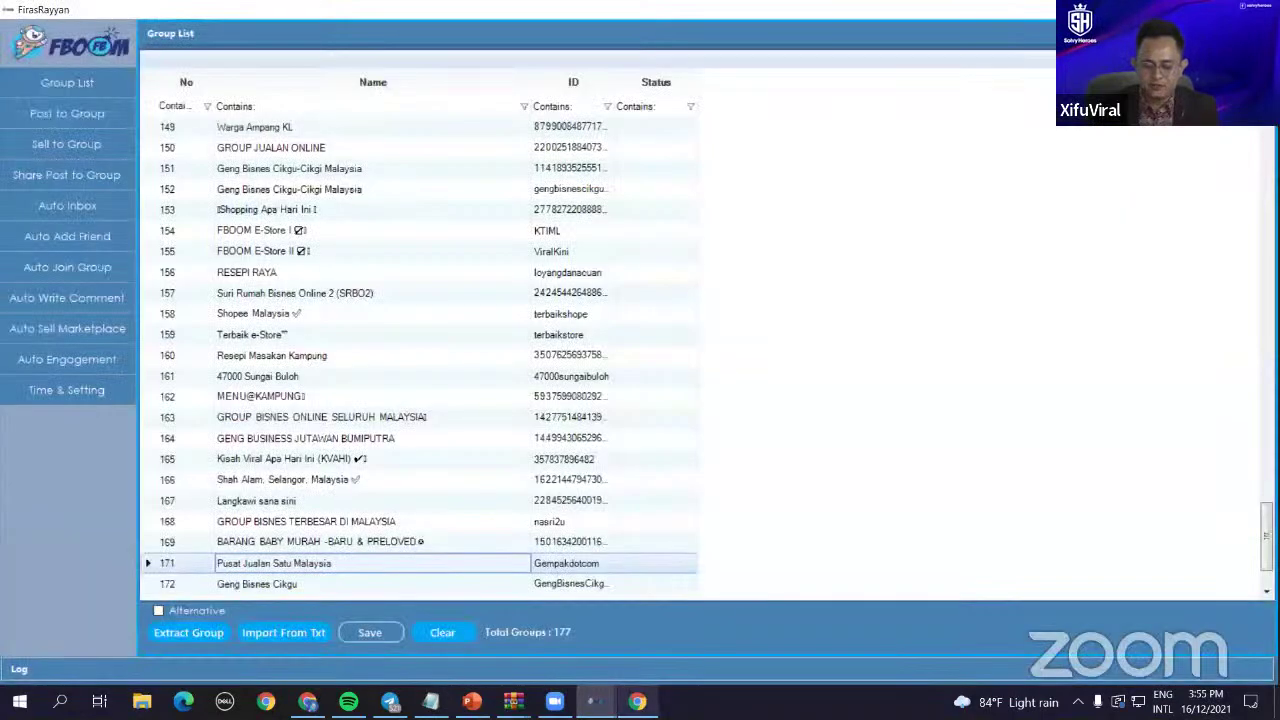
Delete row 150, GROUP JUALAN ONLINE, with Delete Row.
scroll(330, 500, "up", 3)
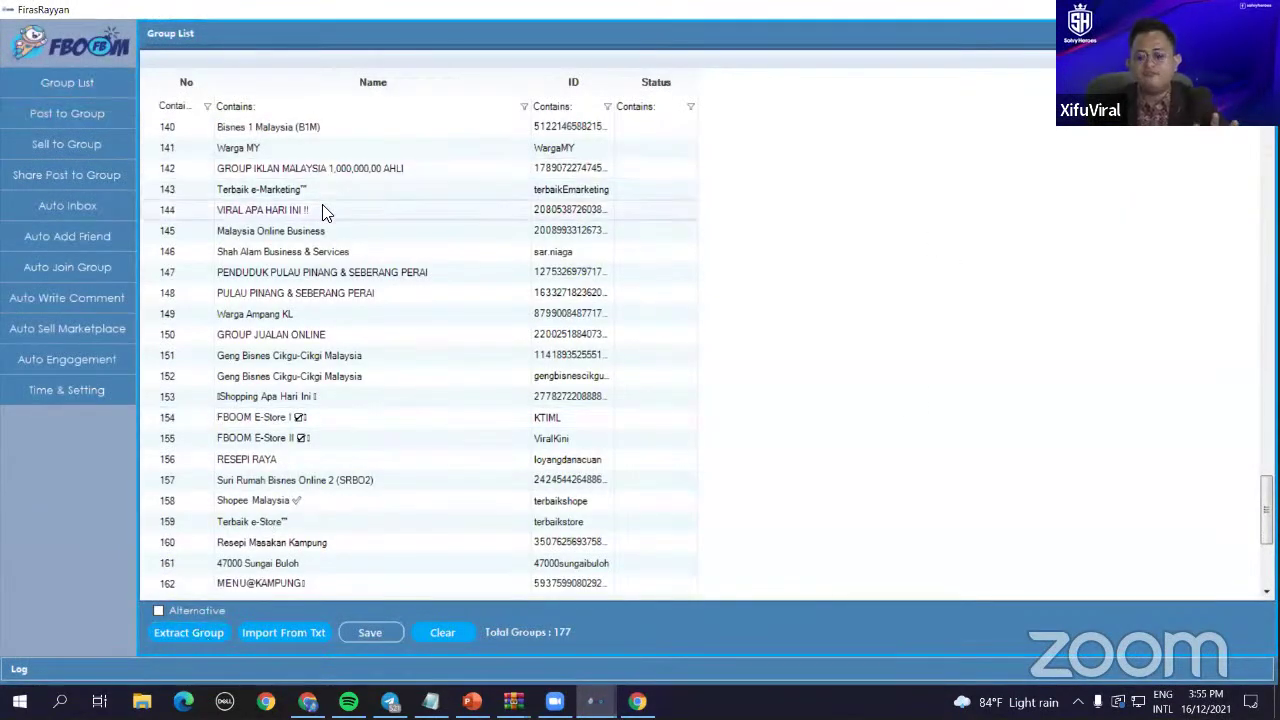
left_click(292, 334)
right_click(292, 334)
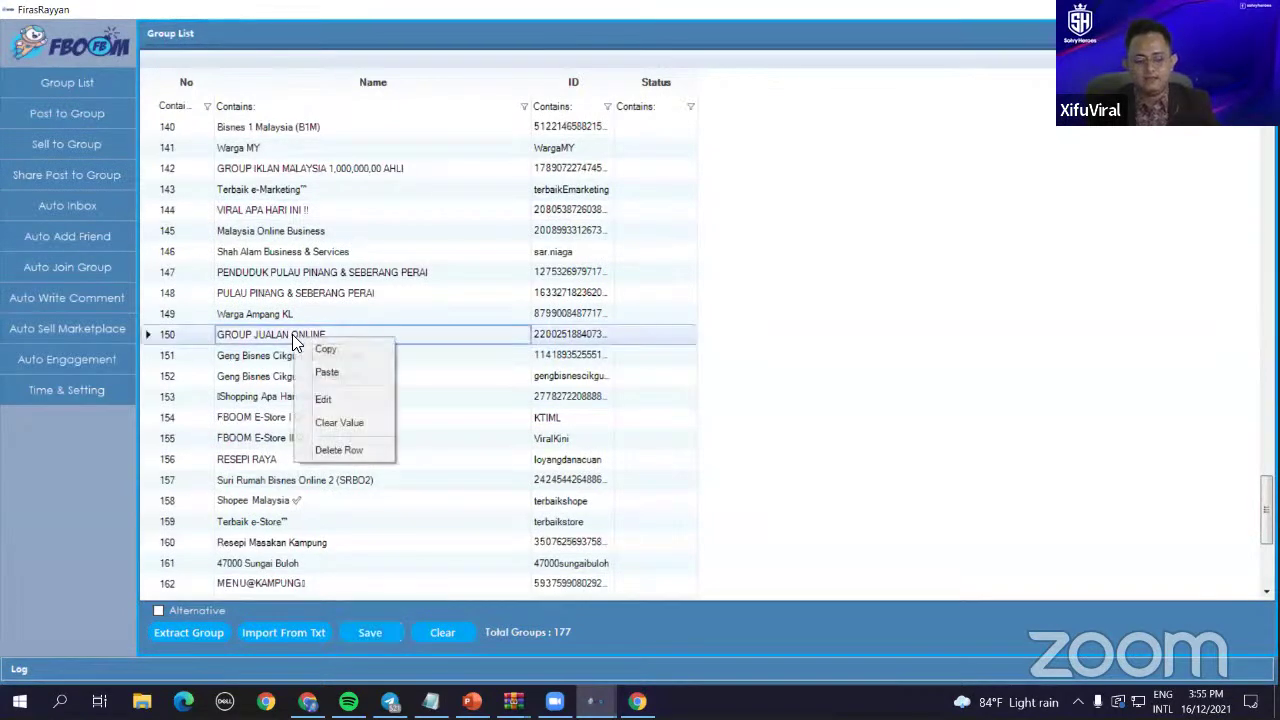
left_click(344, 452)
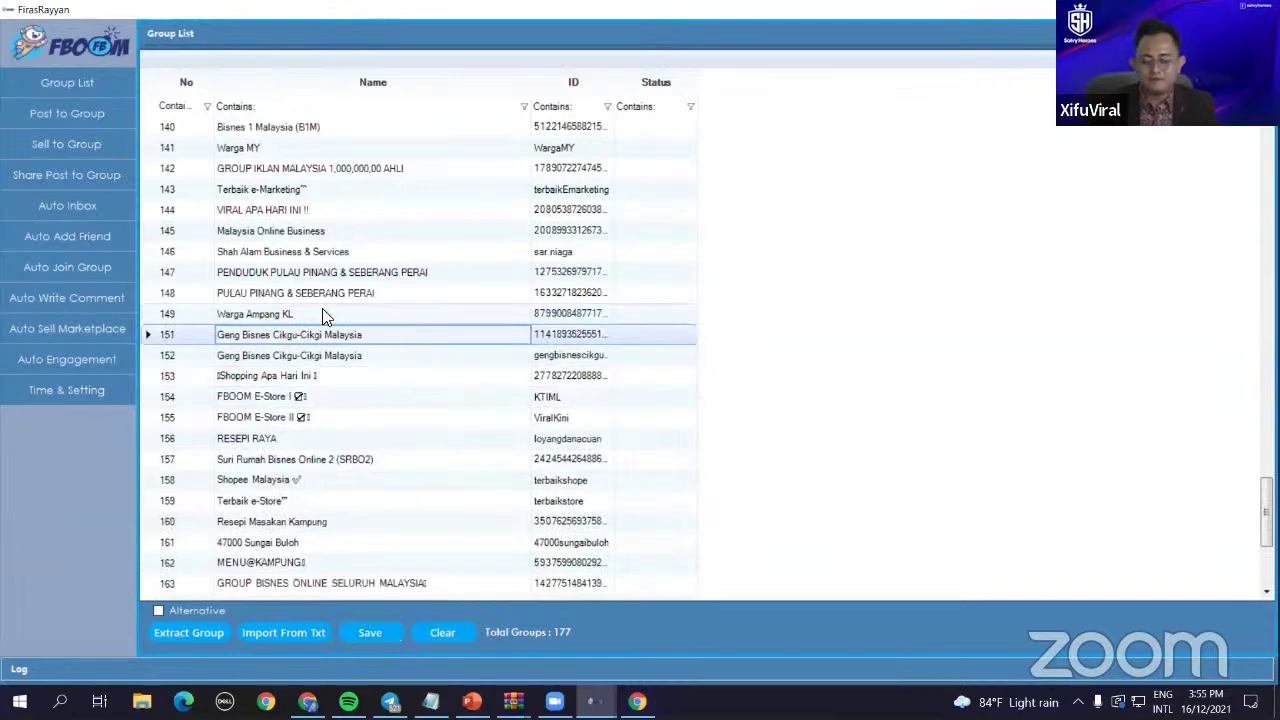
Begin saving the updated list, then cancel the Save TXT Files dialog.
scroll(318, 416, "down", 5)
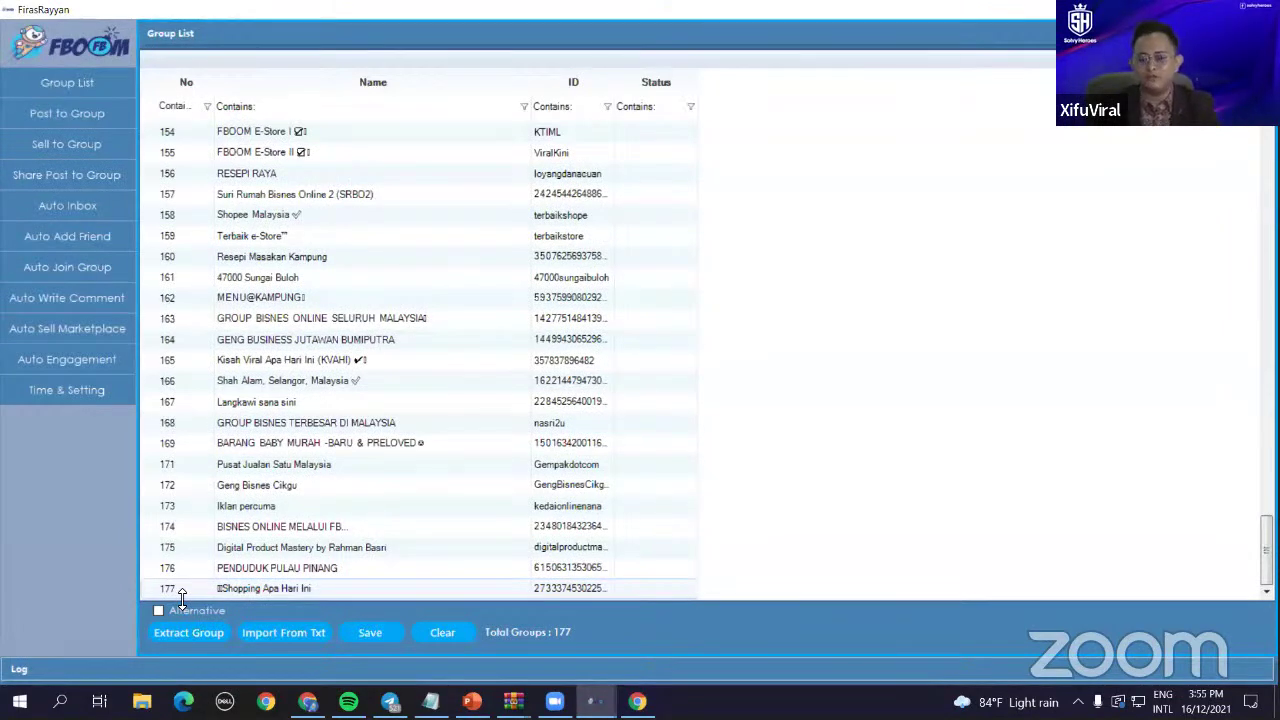
left_click(372, 634)
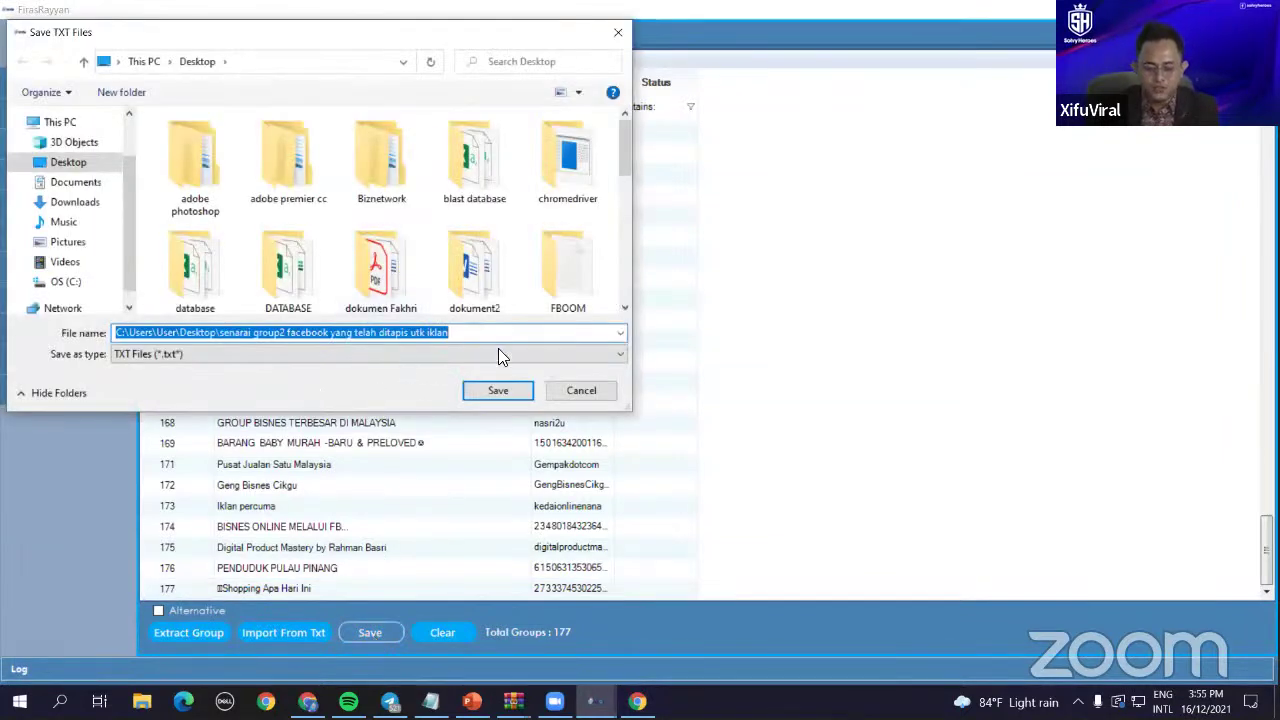
left_click(590, 392)
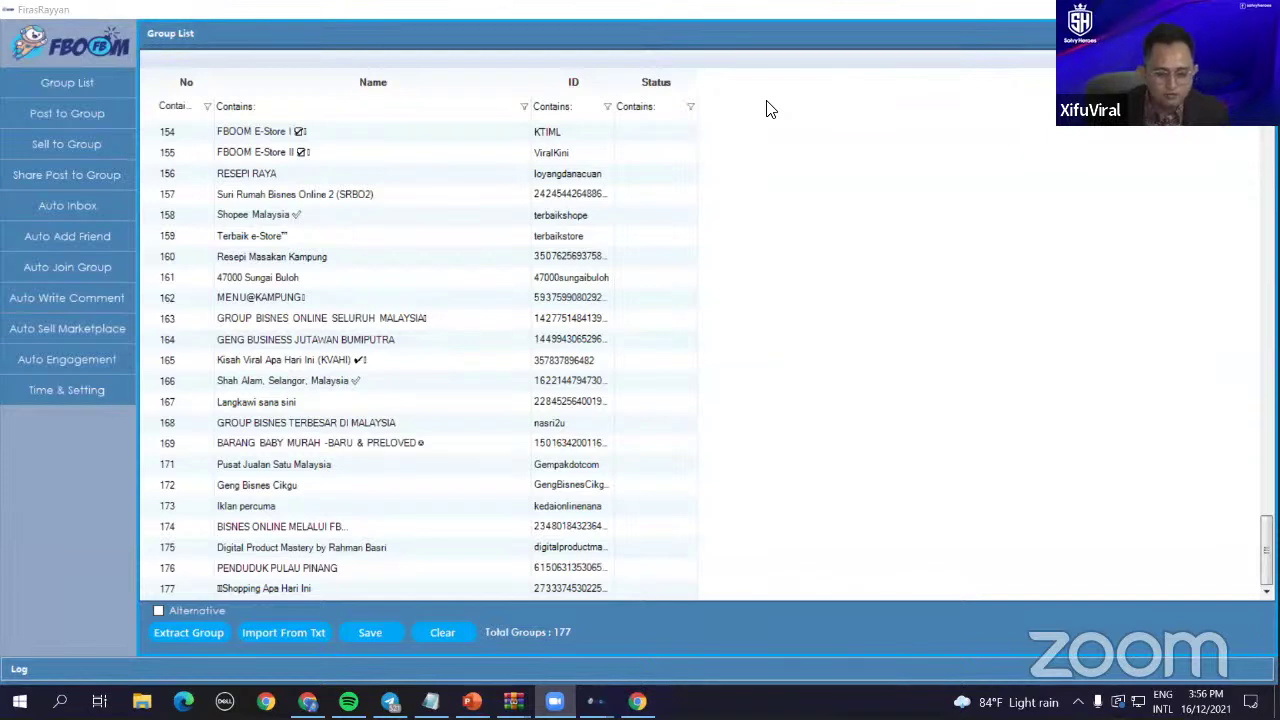
left_click(524, 106)
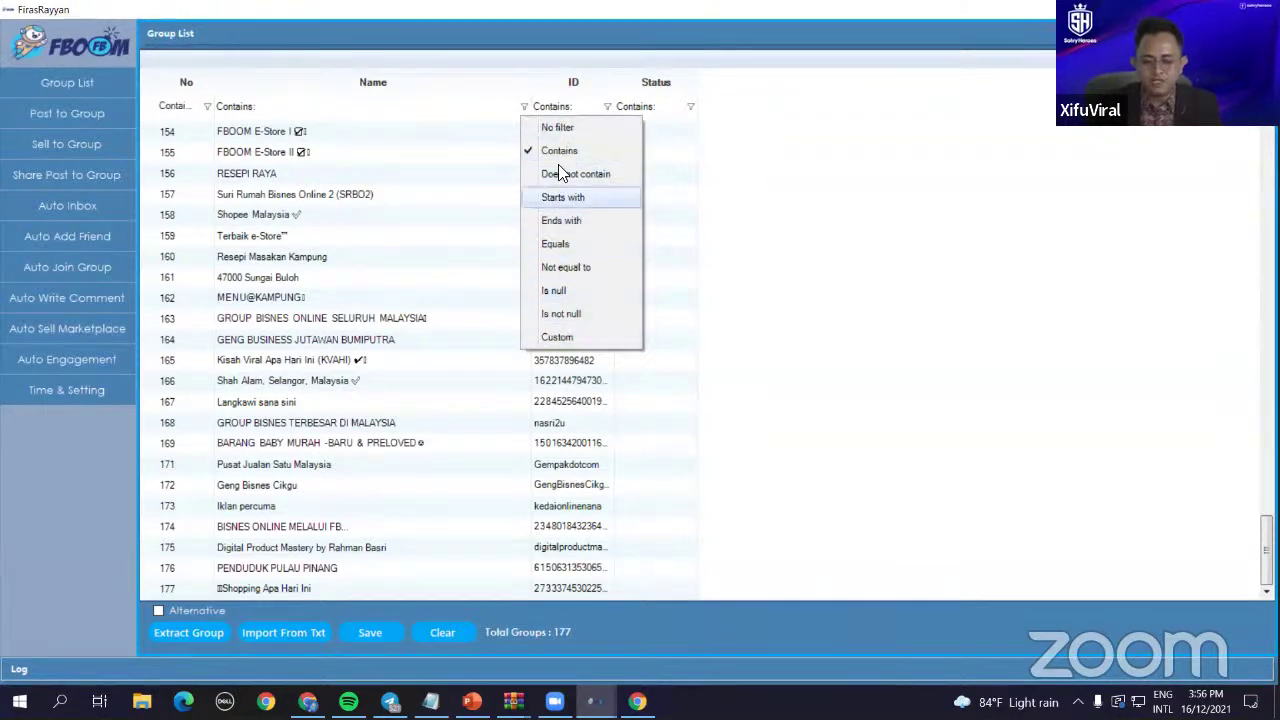
left_click(671, 343)
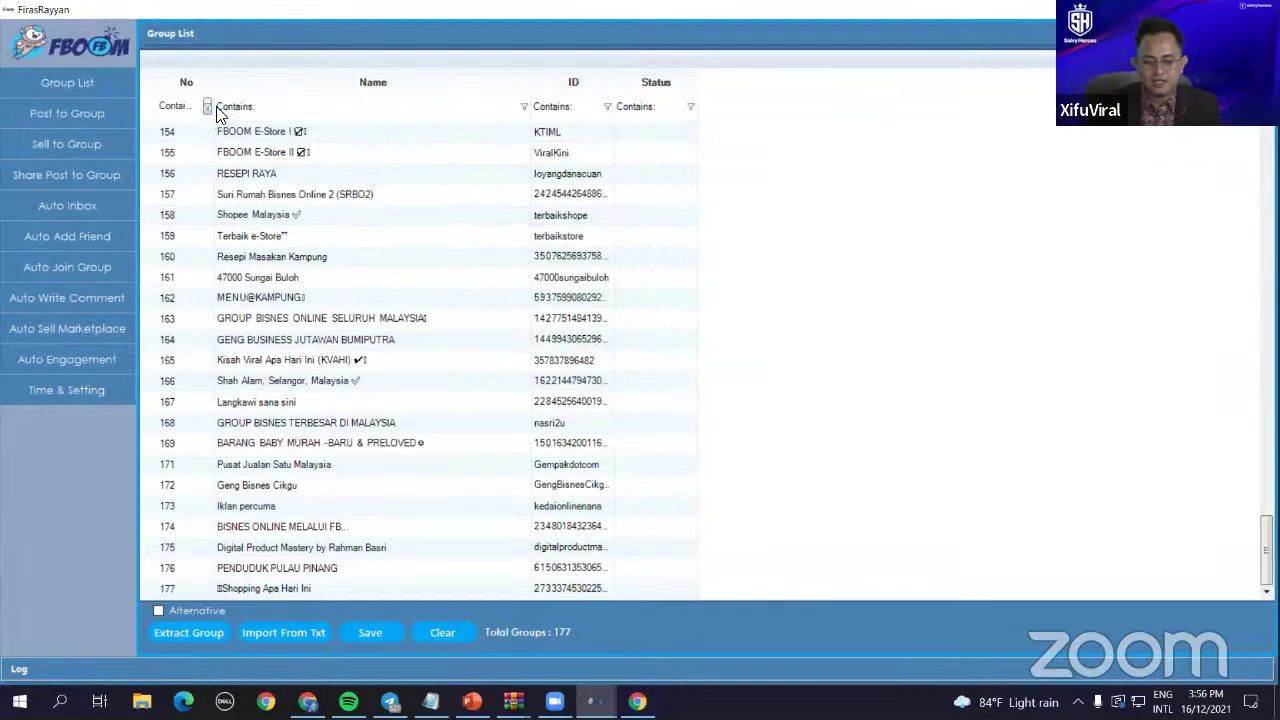
left_click(524, 107)
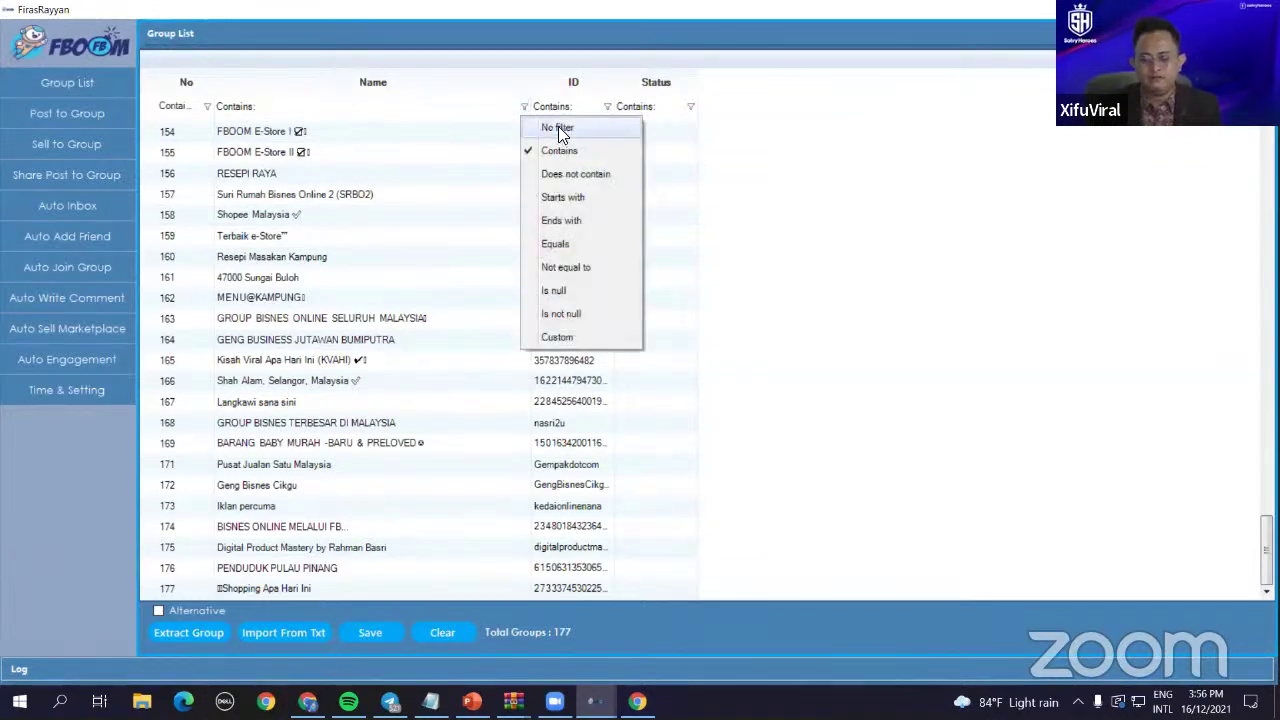
left_click(838, 250)
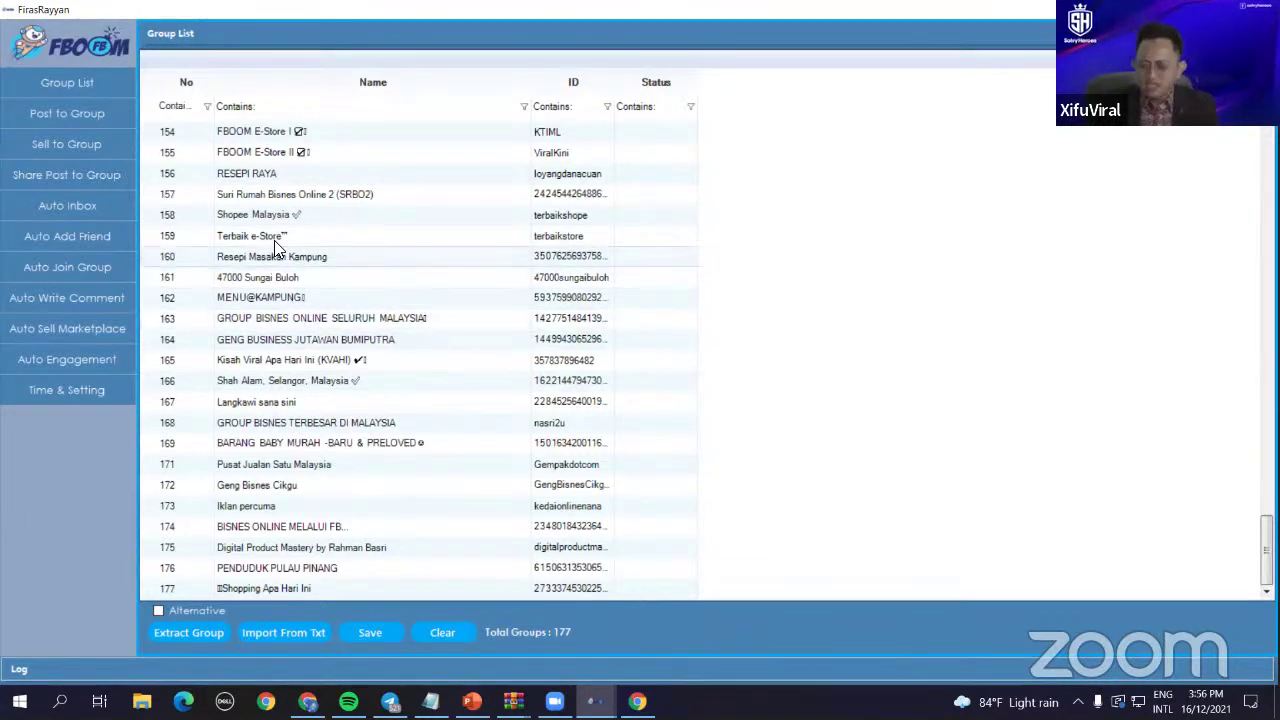
left_click(523, 107)
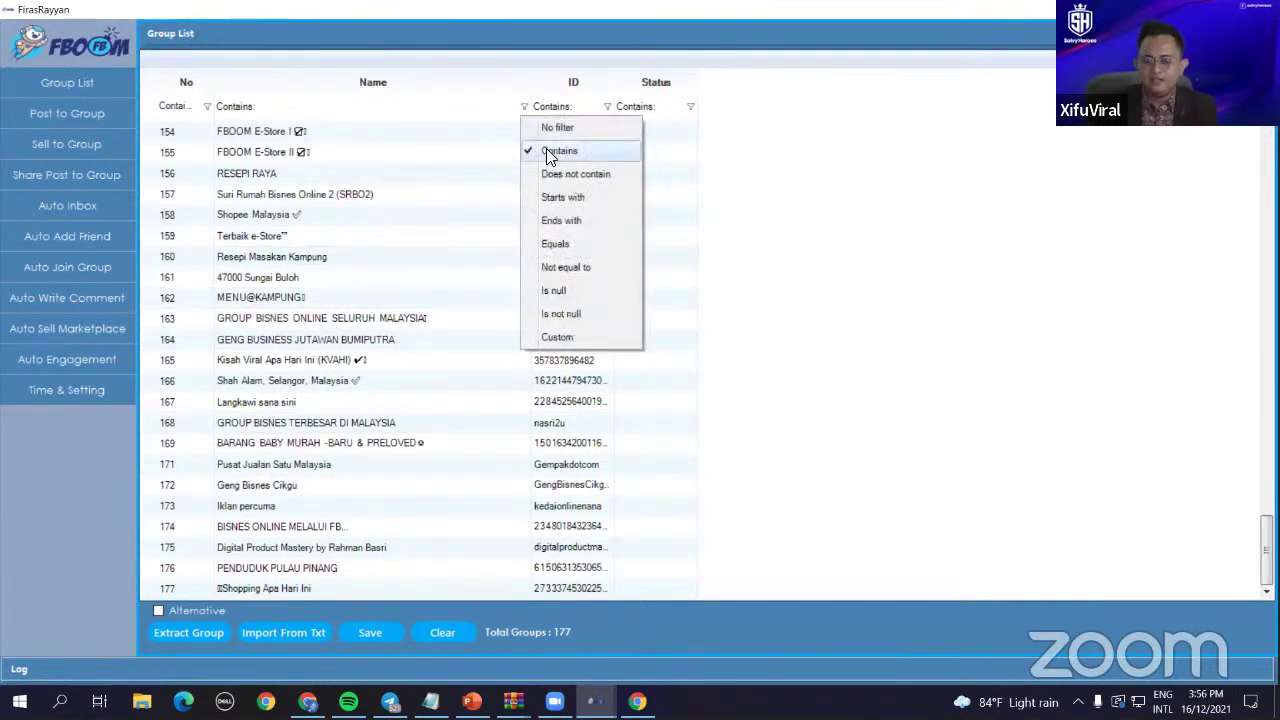
left_click(520, 120)
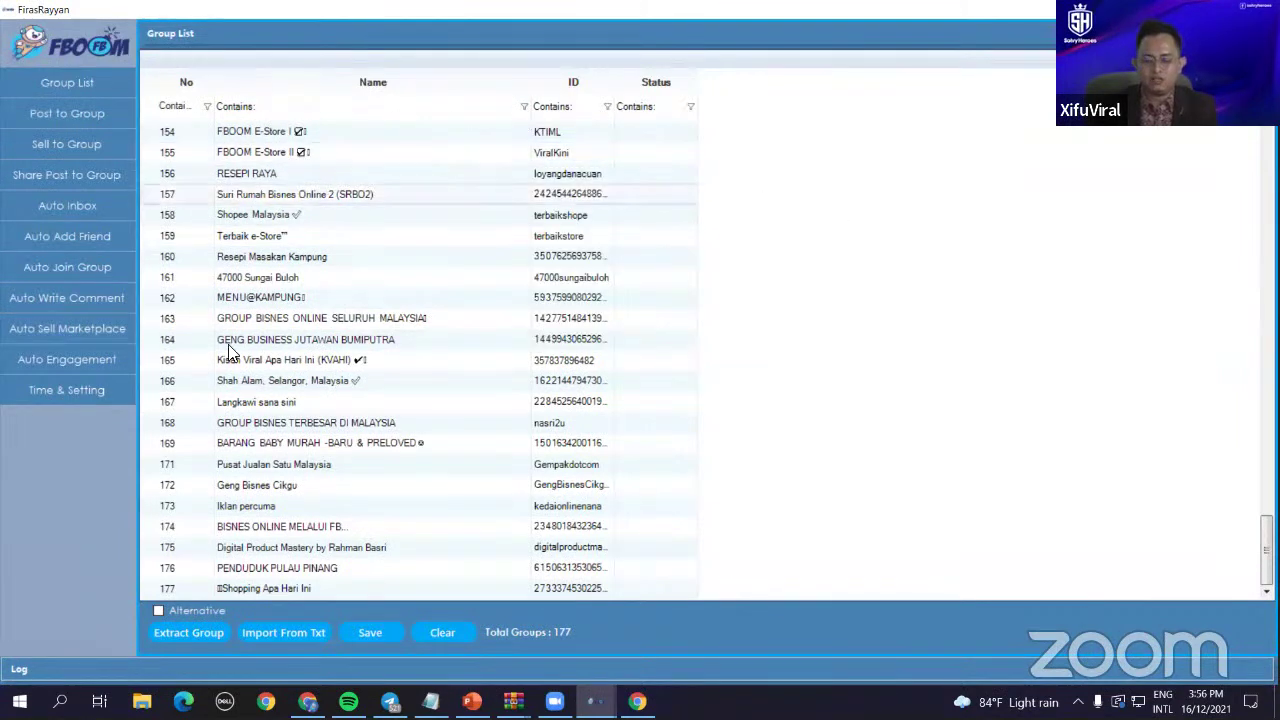
right_click(250, 487)
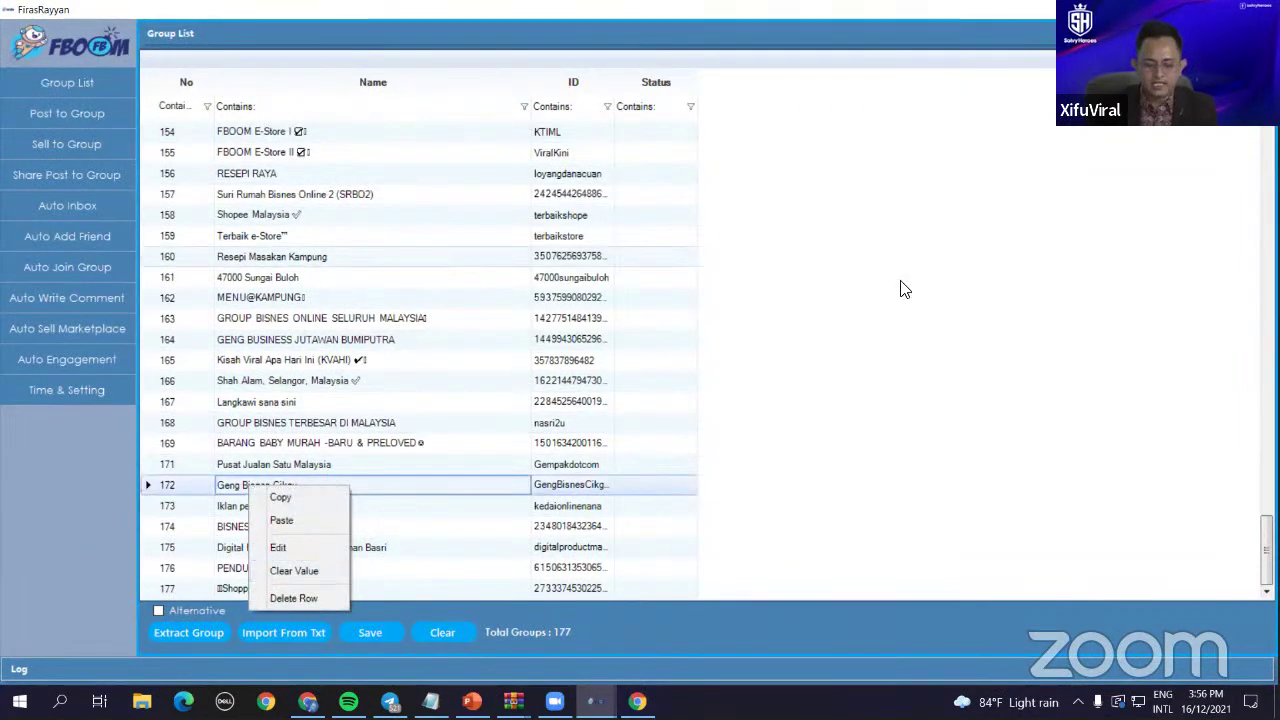
left_click(703, 246)
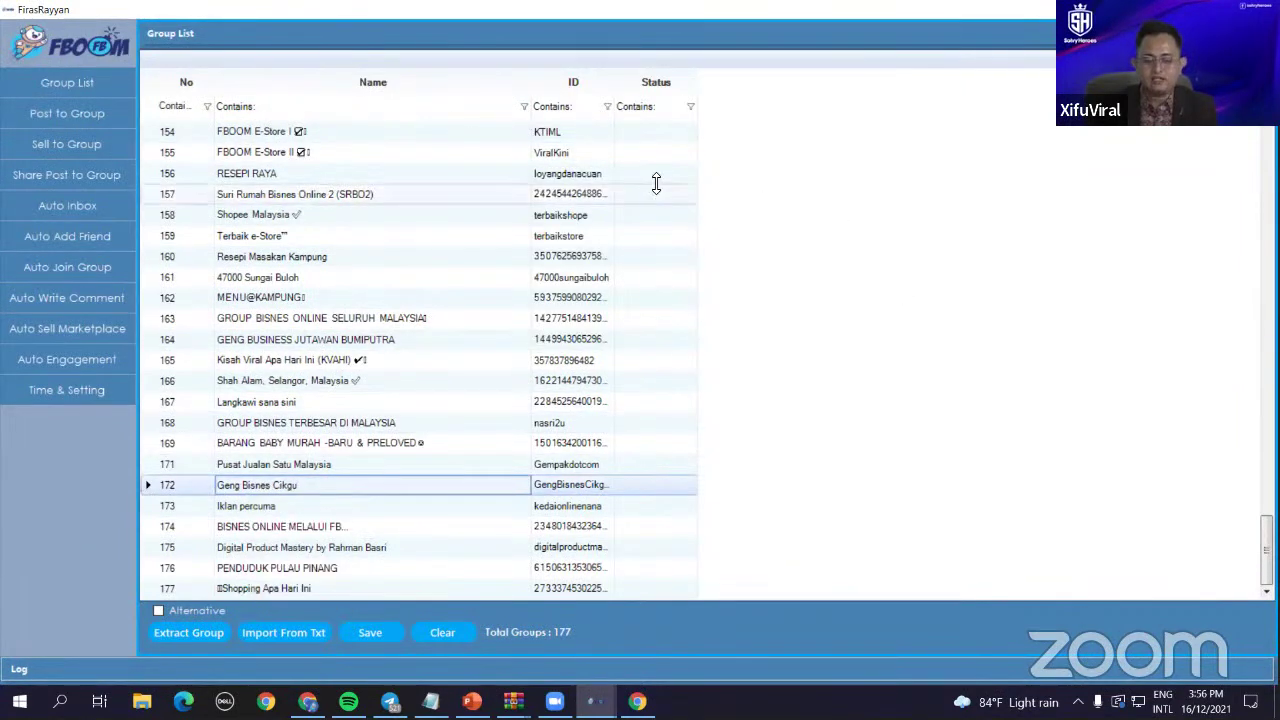
left_click(524, 107)
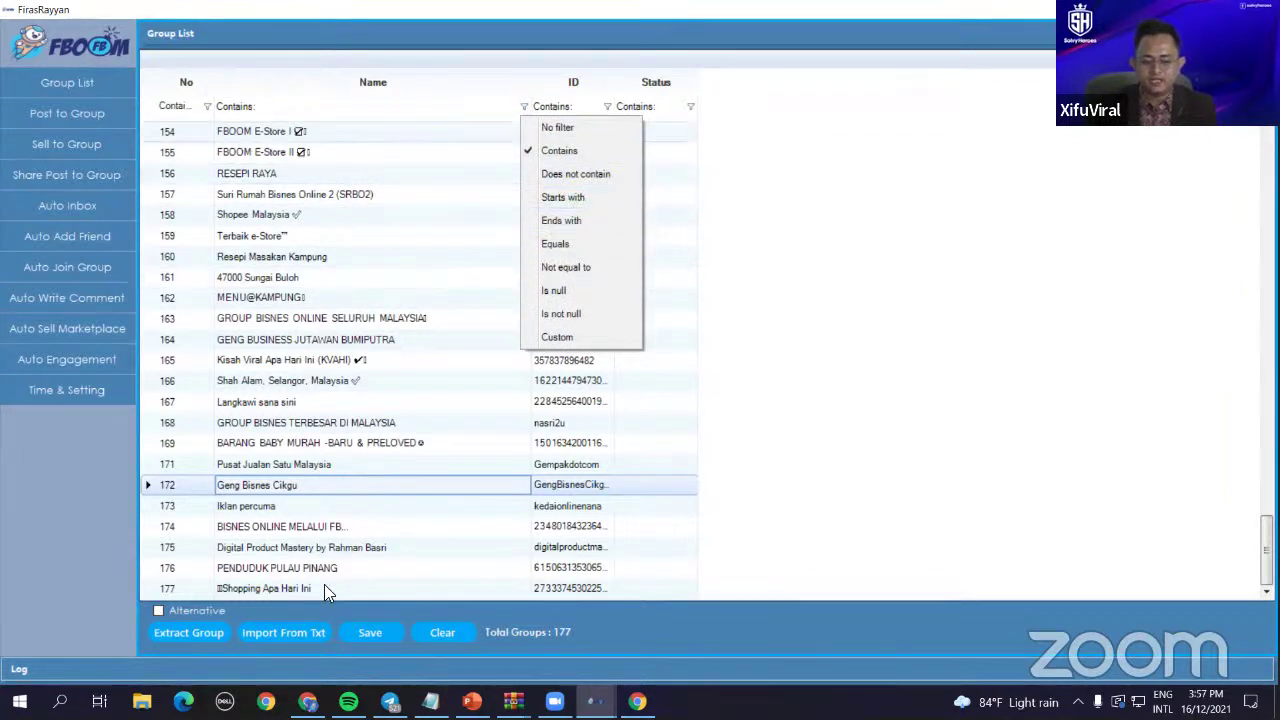
left_click(530, 165)
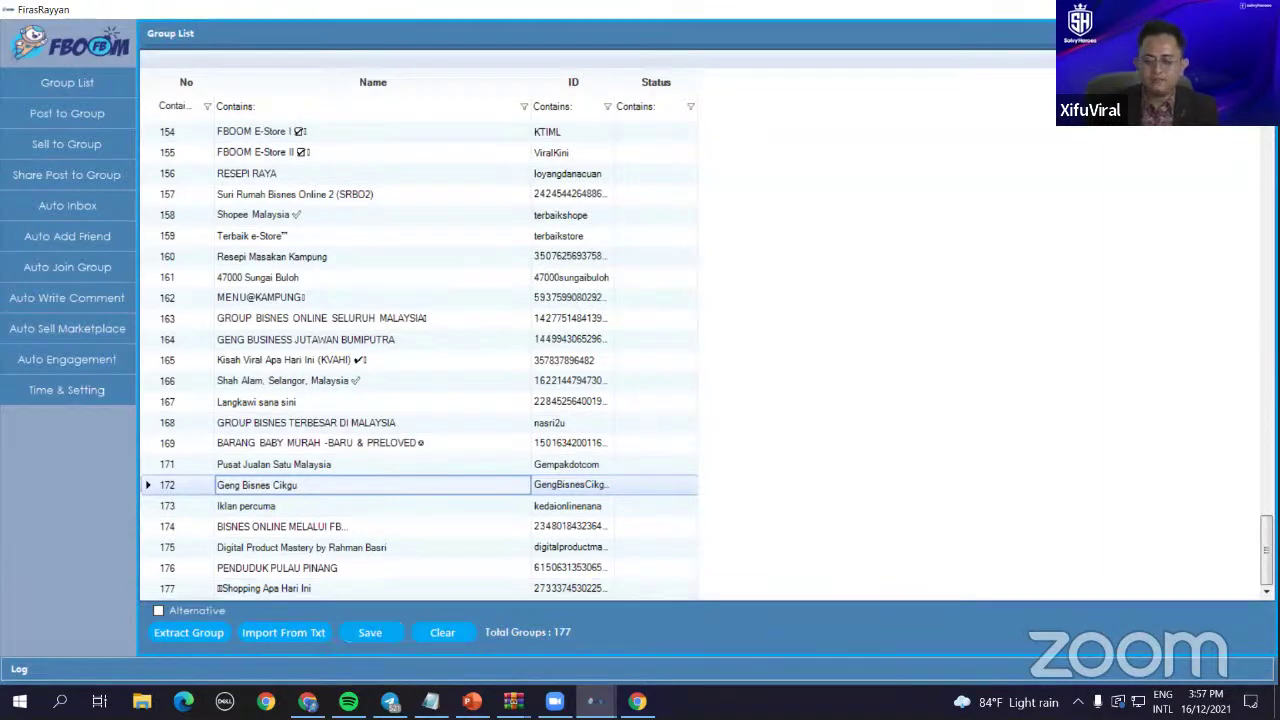
key("super+Down")
Clear the list and import the 169 groups from the 'senarai group2 facebook yang telah ditapis utk iklan' Desktop file.
left_click(637, 701)
left_click(870, 412)
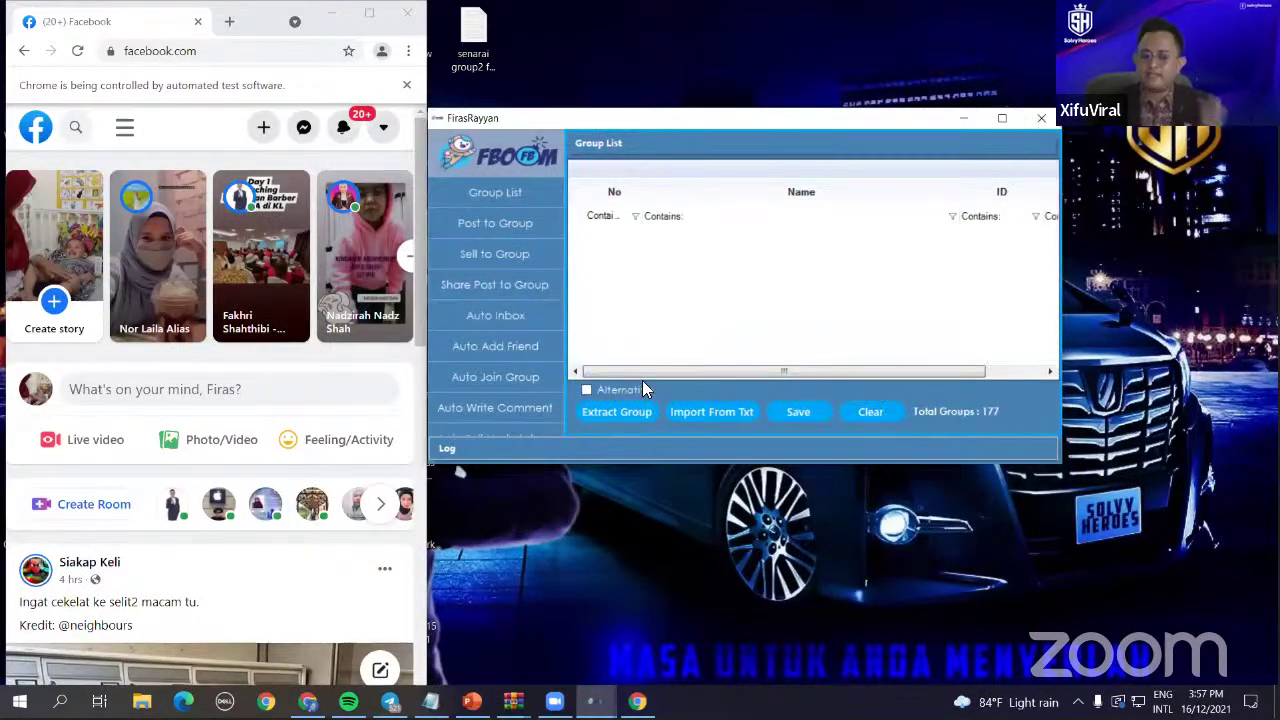
left_click(624, 416)
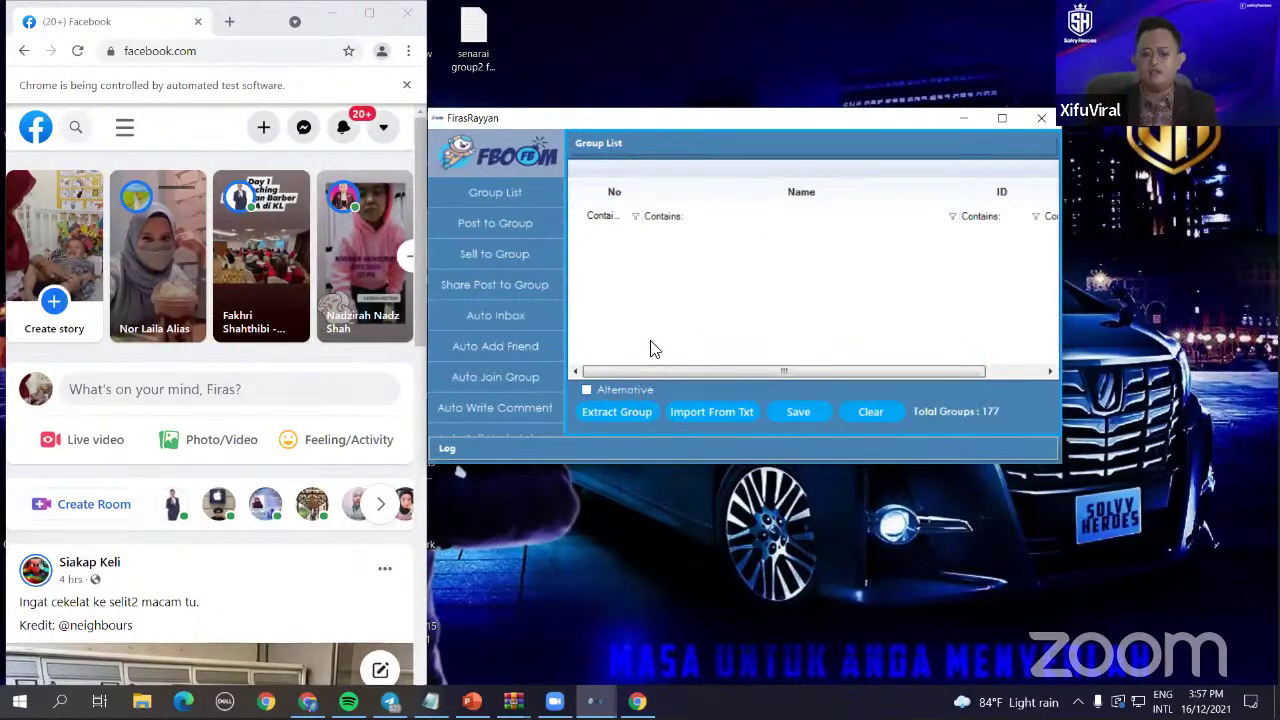
left_click(700, 412)
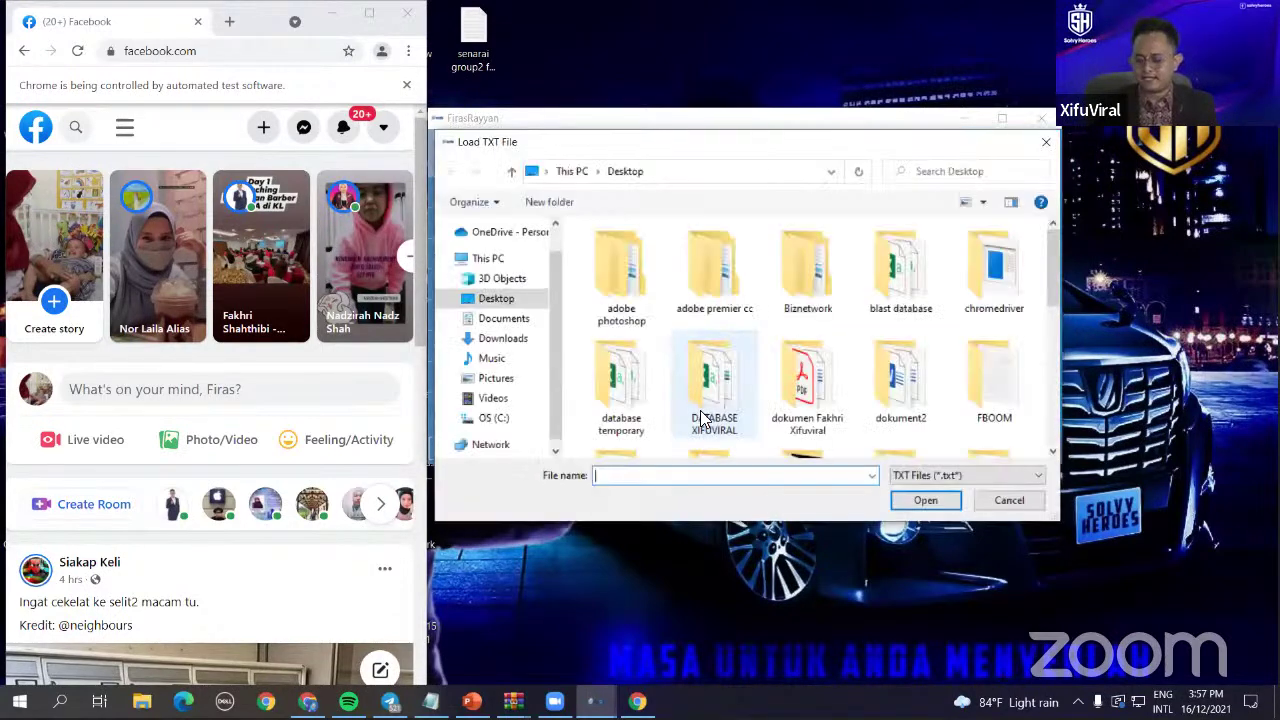
left_click_drag(1048, 286, 1048, 430)
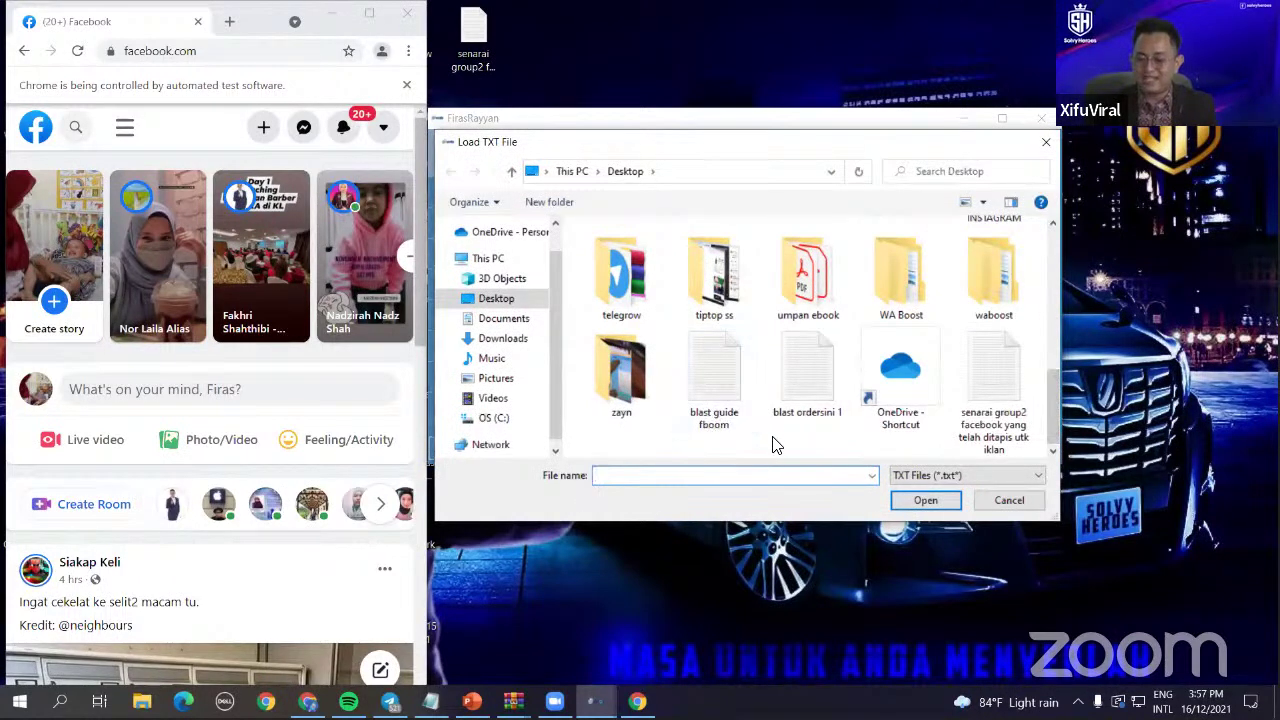
left_click(988, 442)
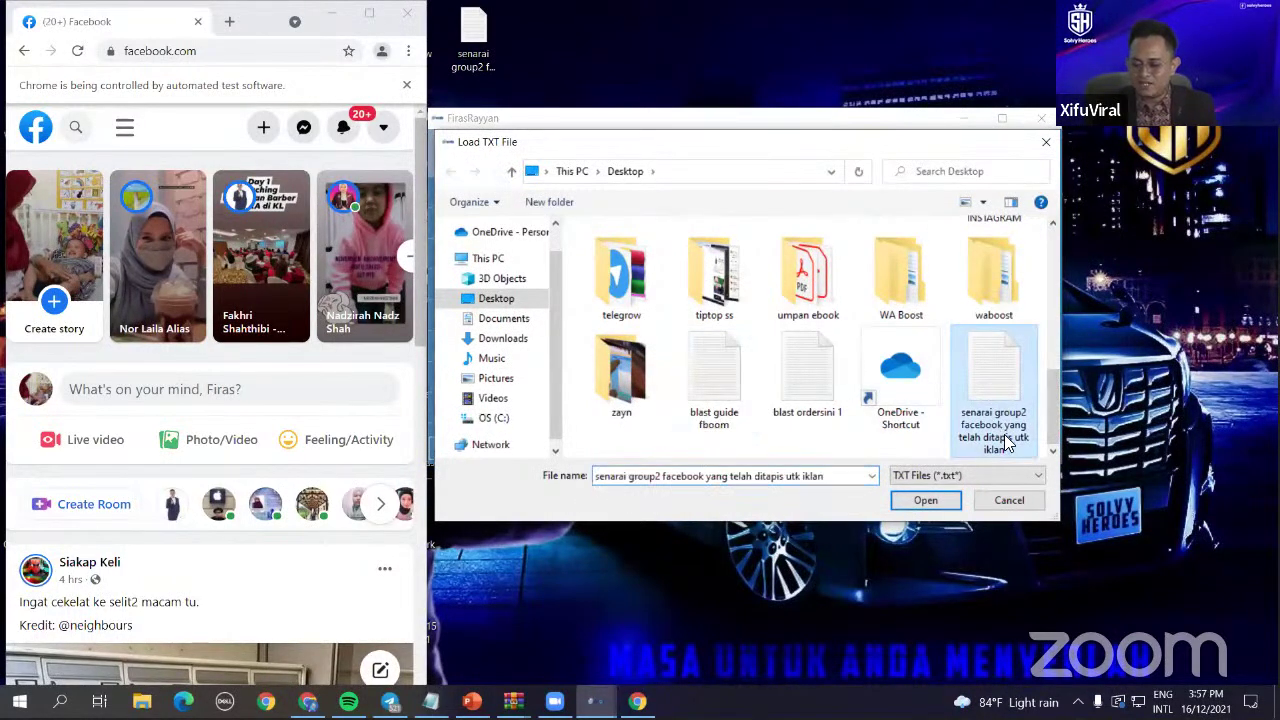
left_click(924, 498)
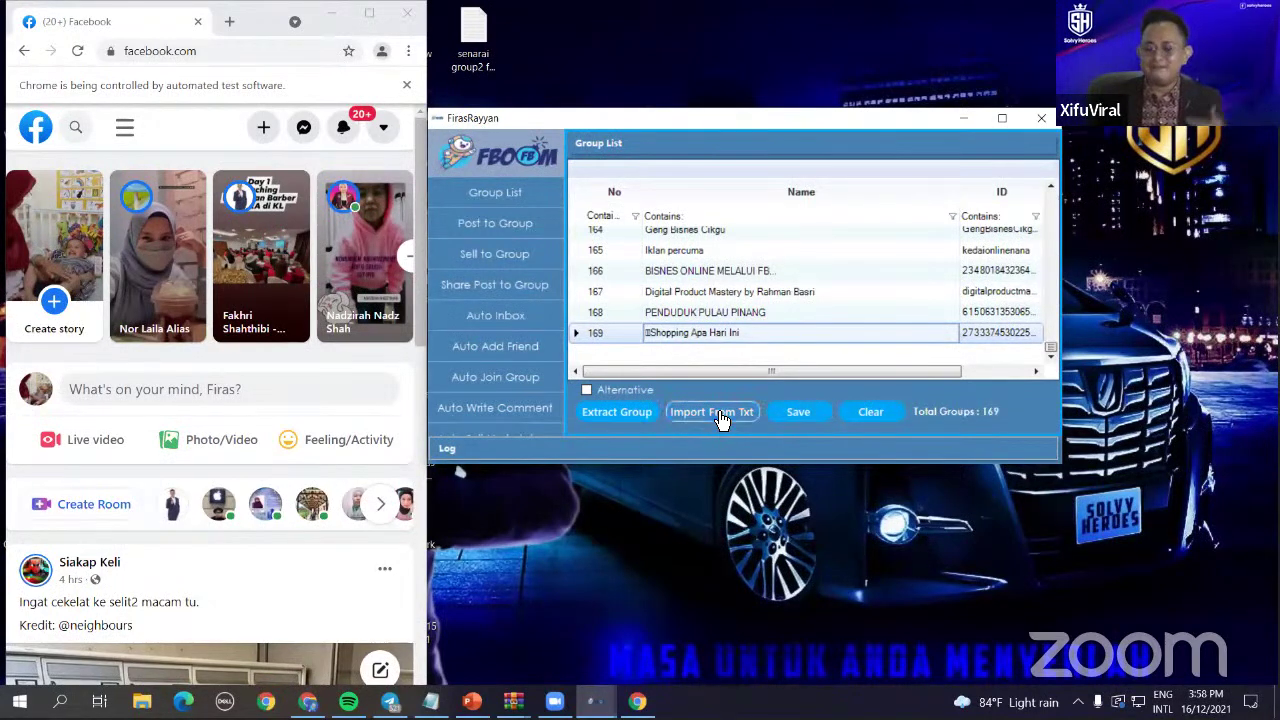
left_click(876, 97)
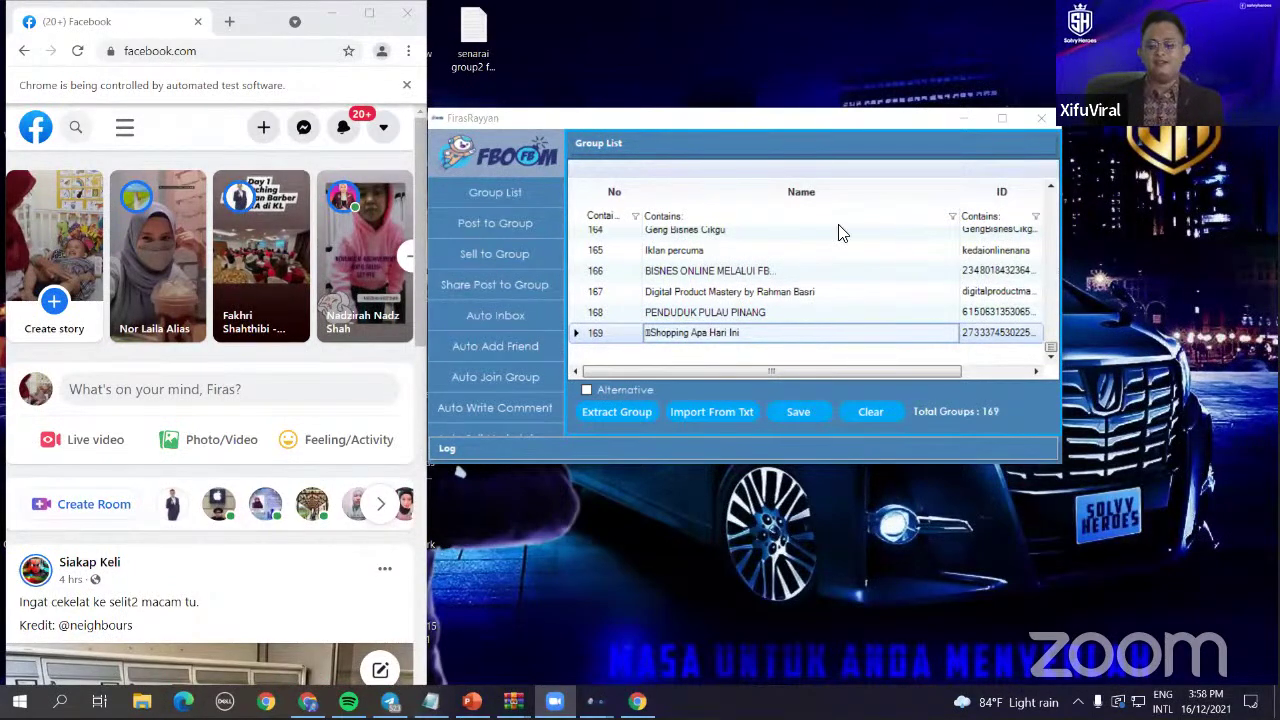
scroll(680, 290, "up", 20)
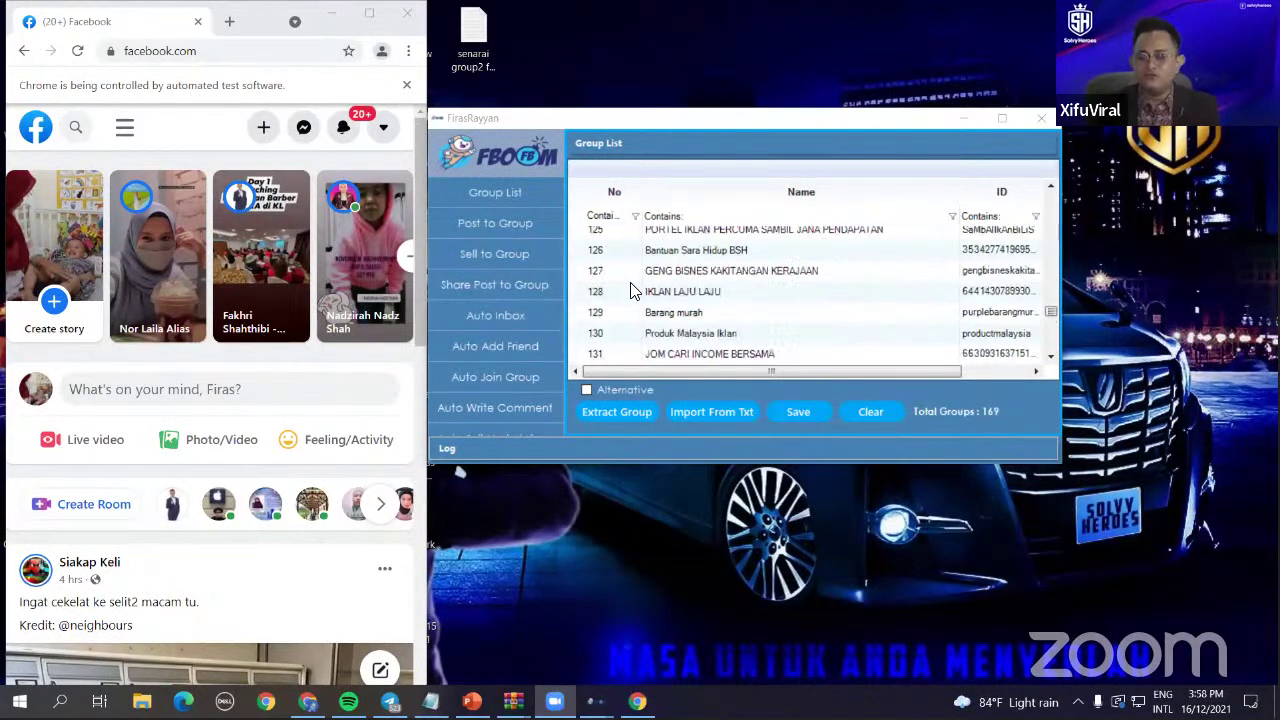
scroll(660, 300, "up", 20)
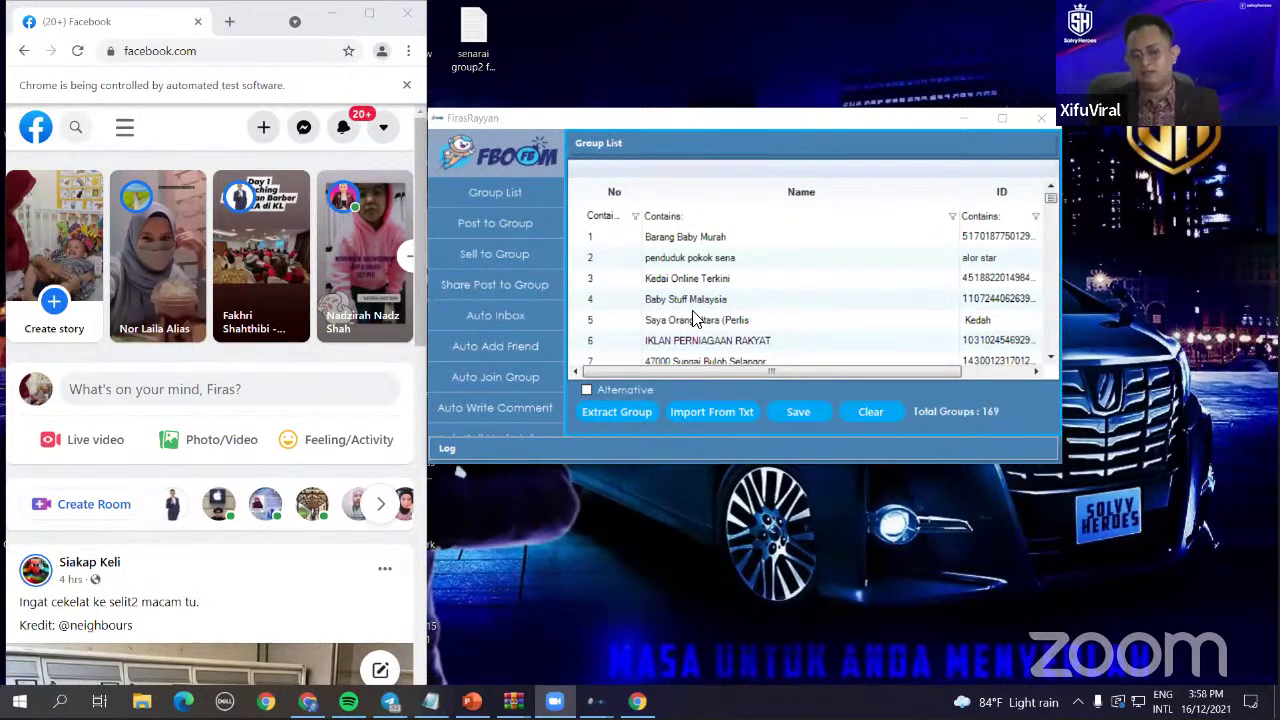
scroll(700, 290, "down", 13)
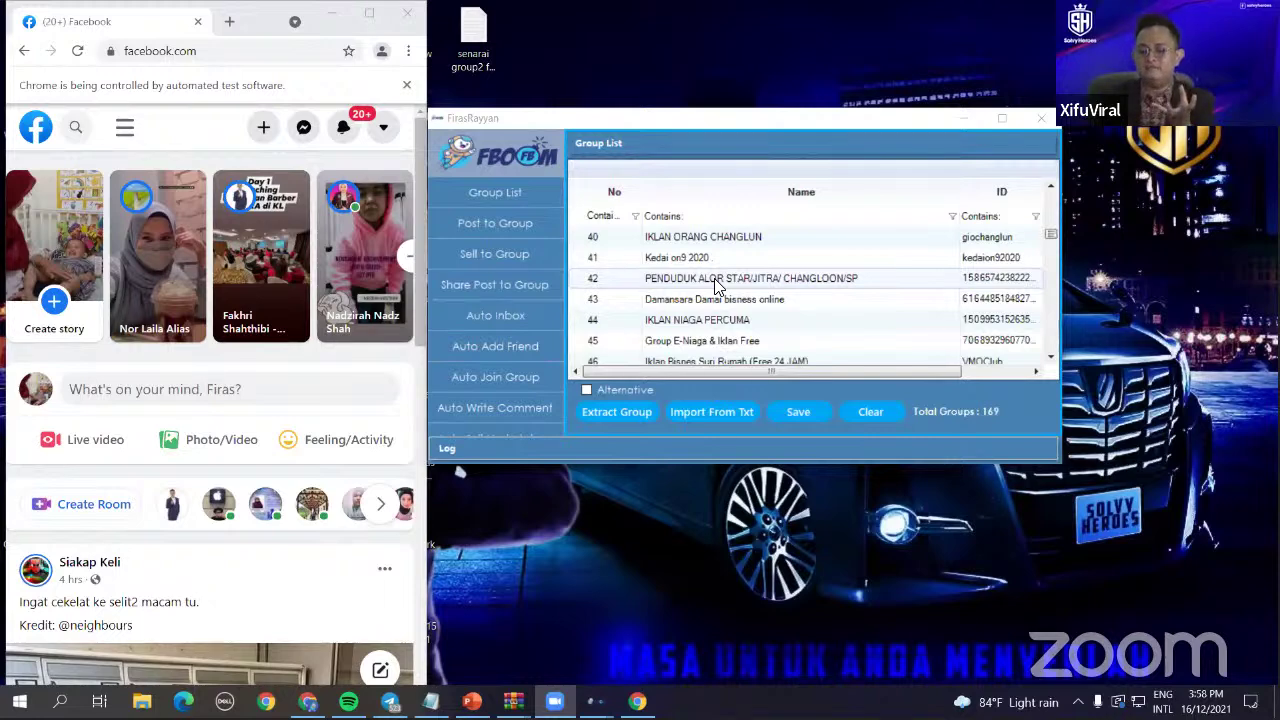
scroll(716, 287, "up", 13)
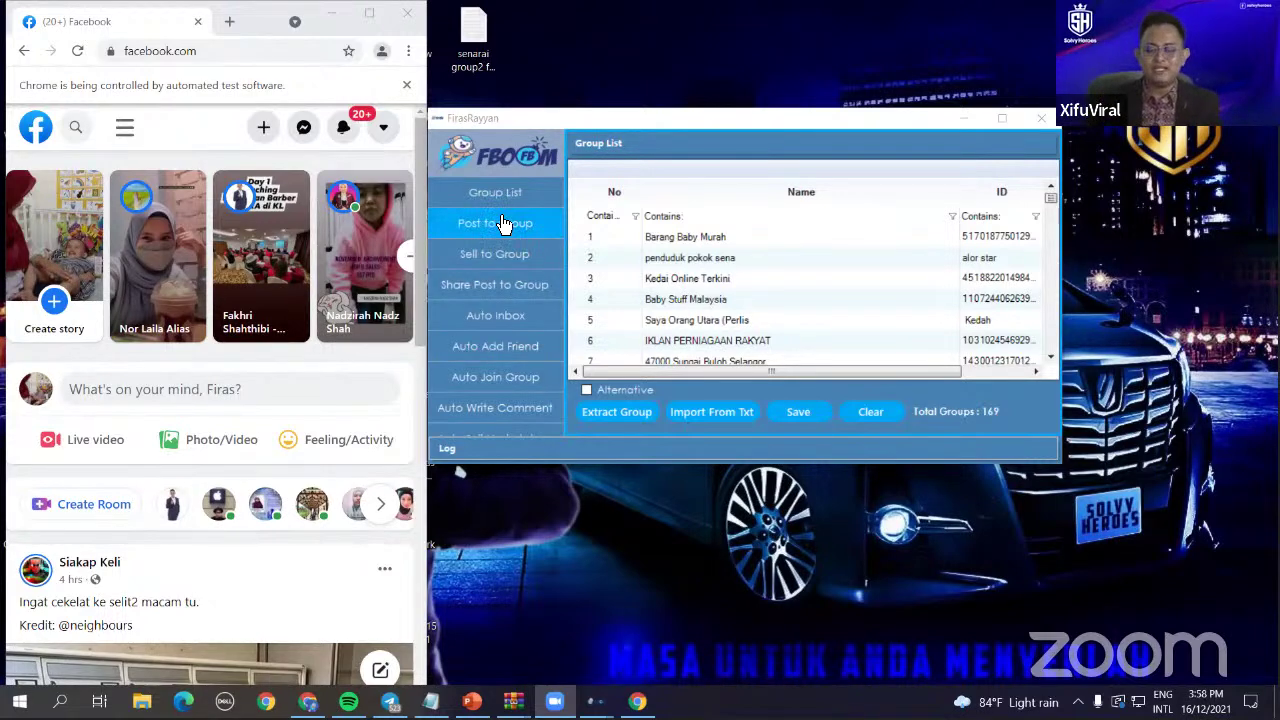
left_click(524, 229)
Switch FBOOM to the Post to Joined Group page, then bring Chrome forward.
left_click(524, 229)
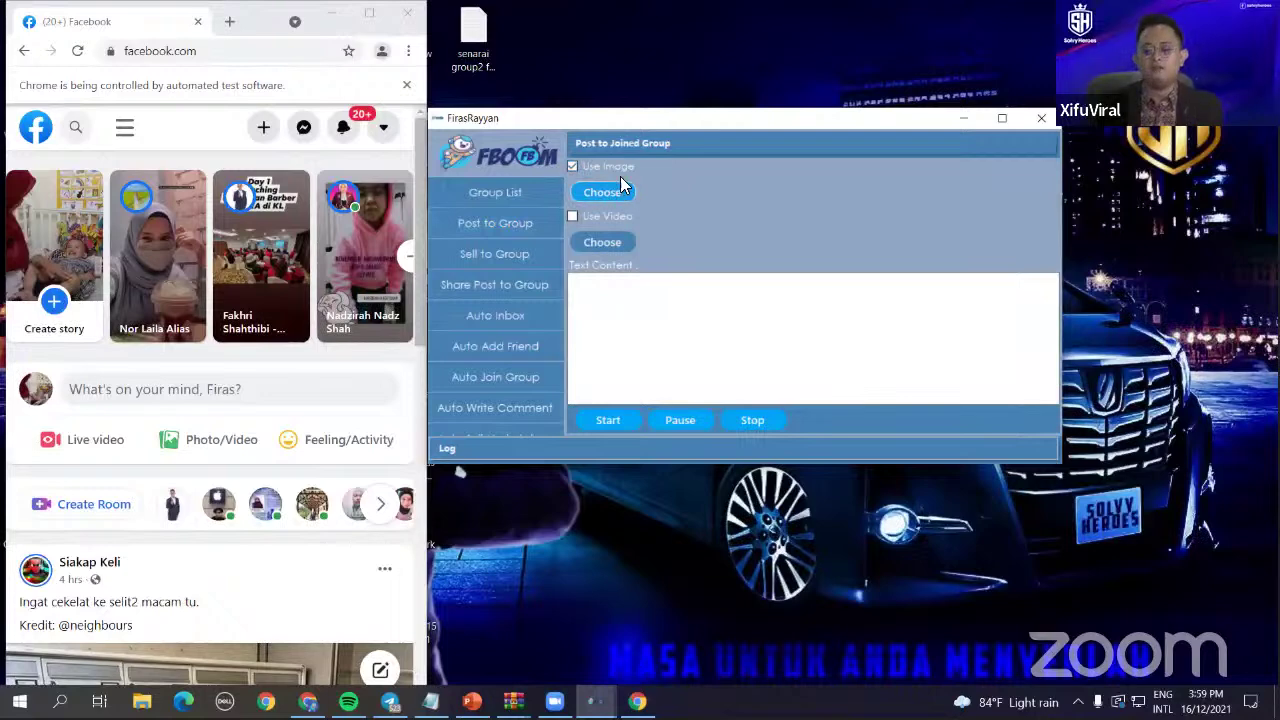
left_click(308, 701)
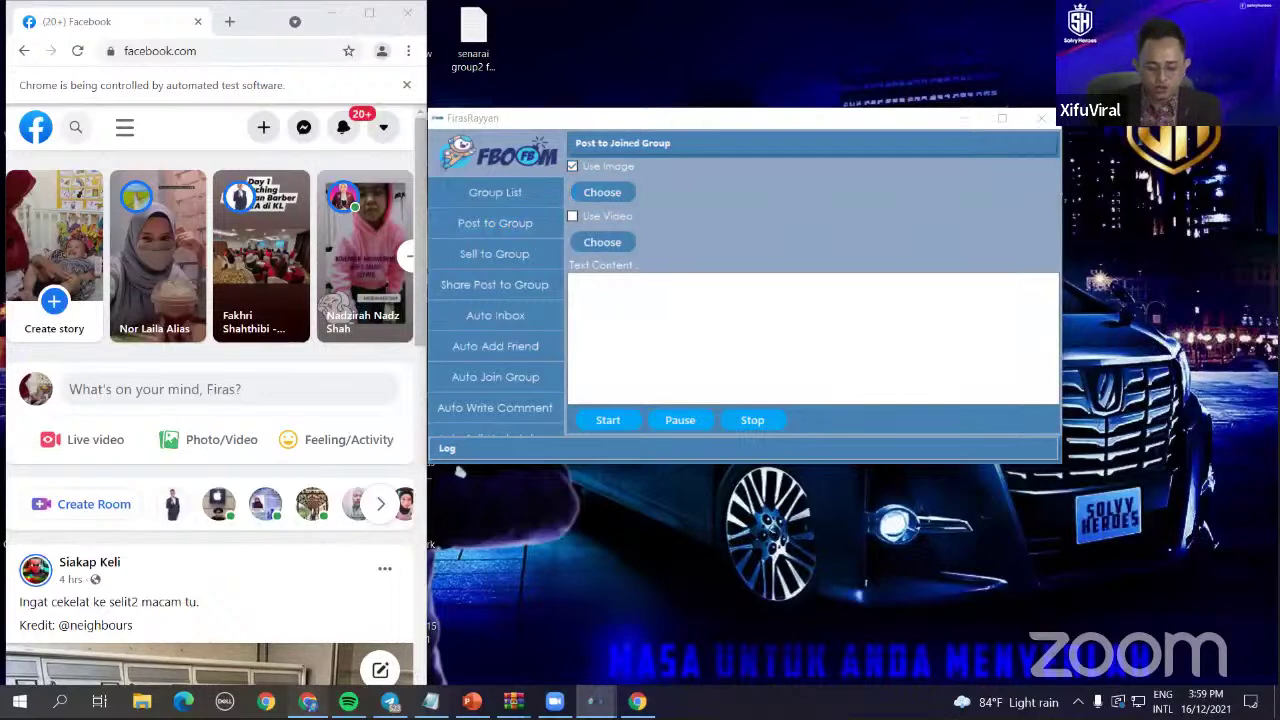
On the Facebook tab, select and copy the Racun Shopee Check beach-shoes post text.
left_click(300, 22)
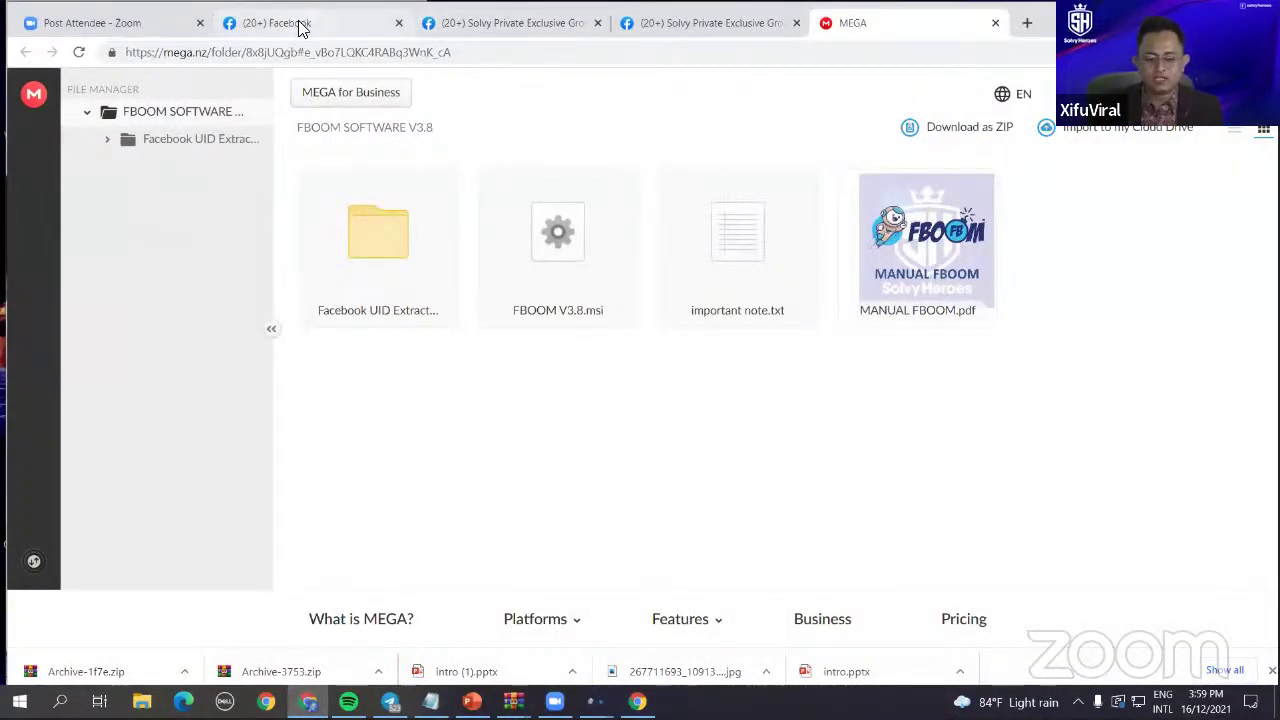
scroll(520, 380, "down", 4)
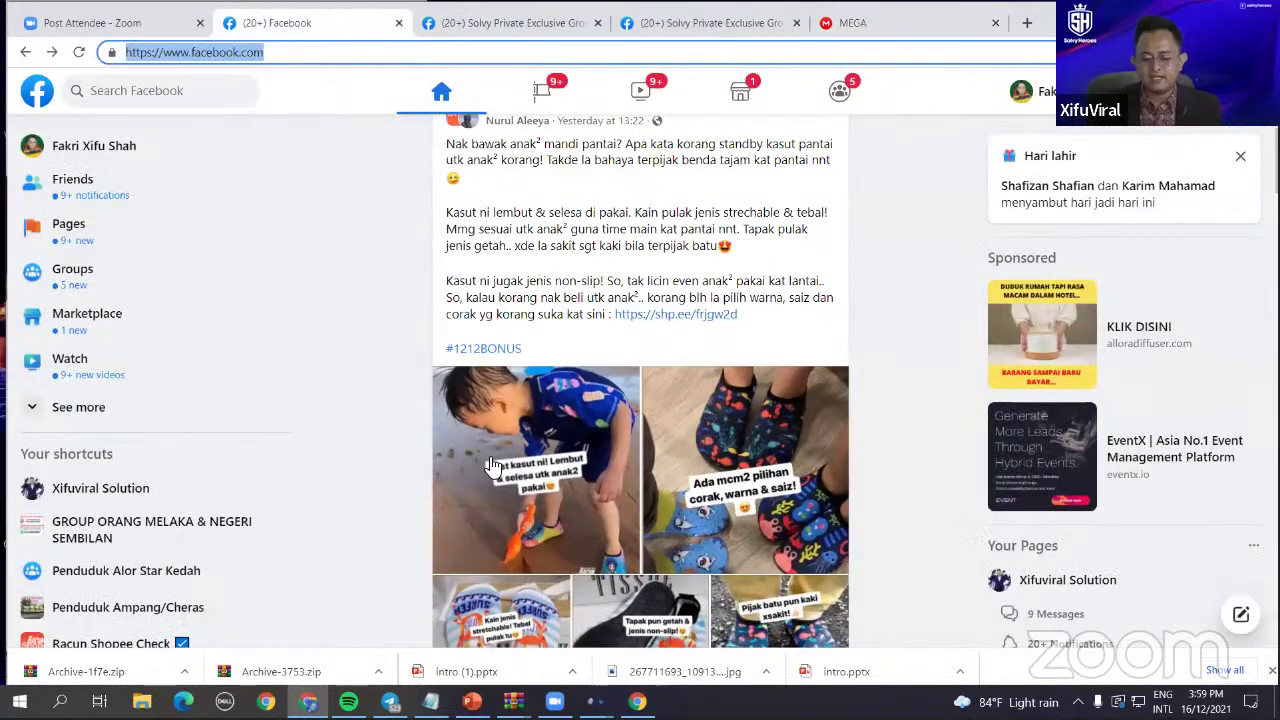
scroll(544, 474, "up", 2)
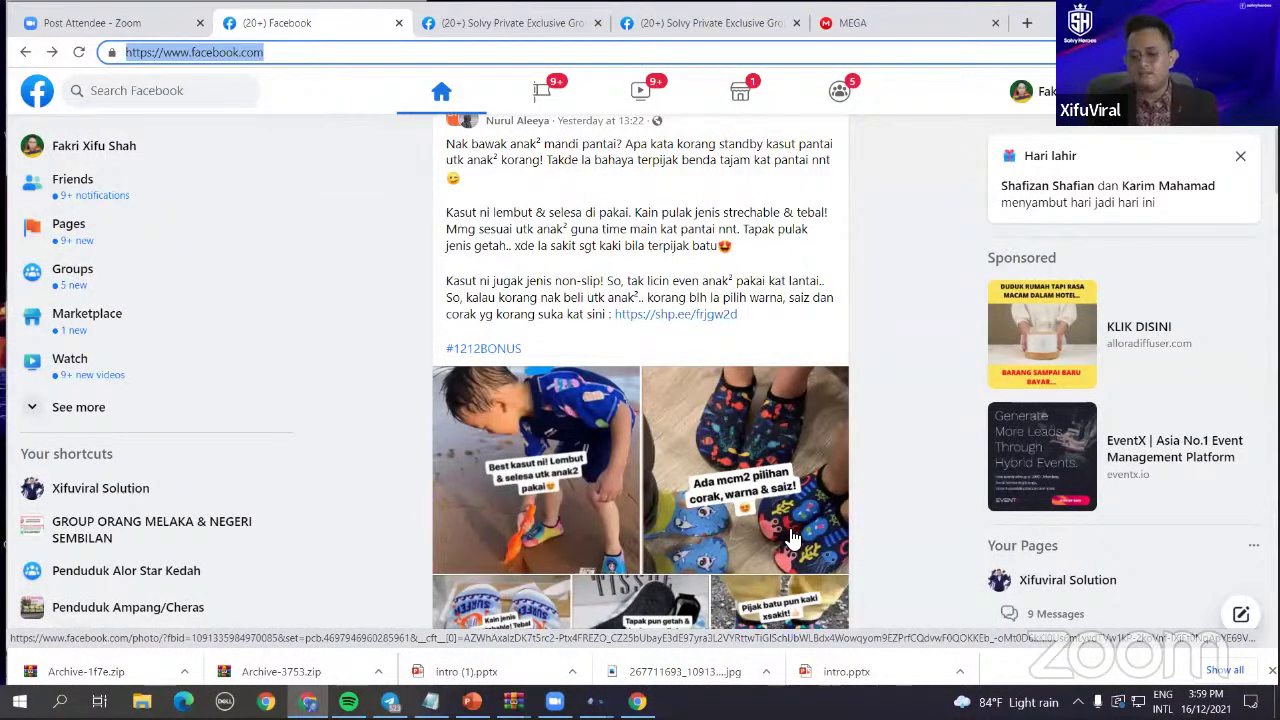
scroll(482, 305, "up", 1)
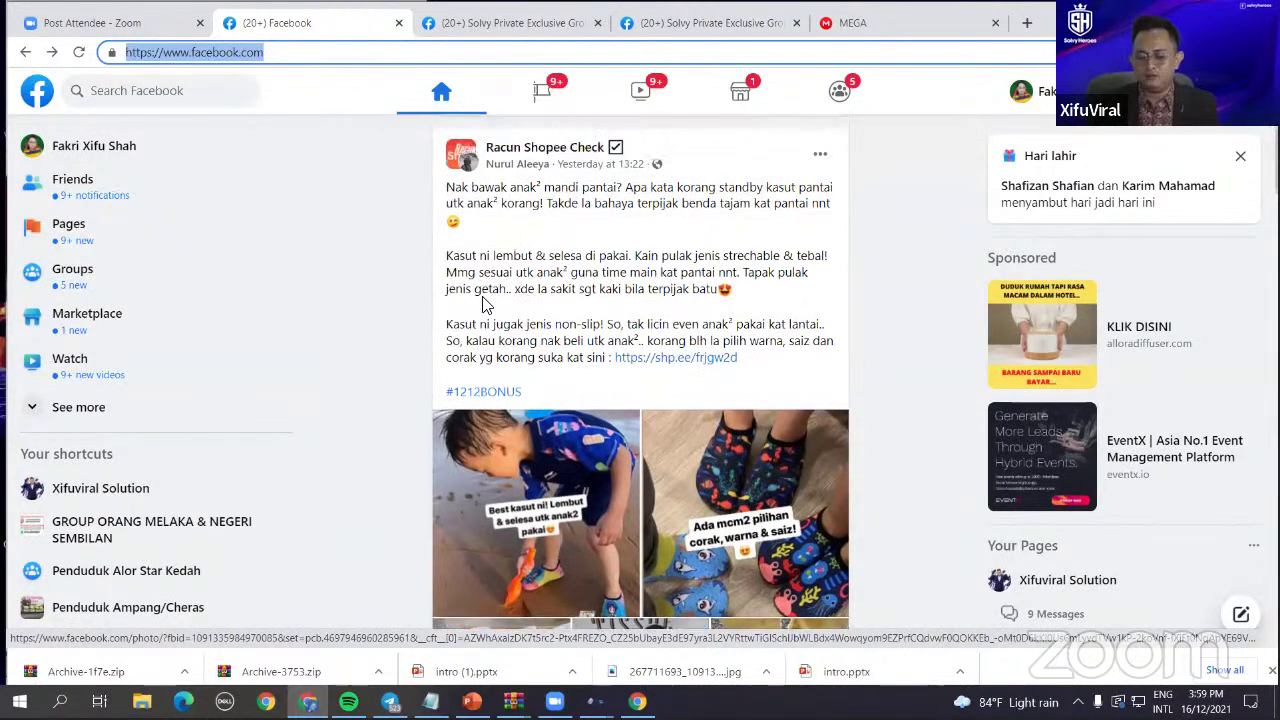
scroll(482, 305, "up", 1)
left_click(490, 240)
left_click_drag(527, 281, 640, 432)
left_click(476, 245)
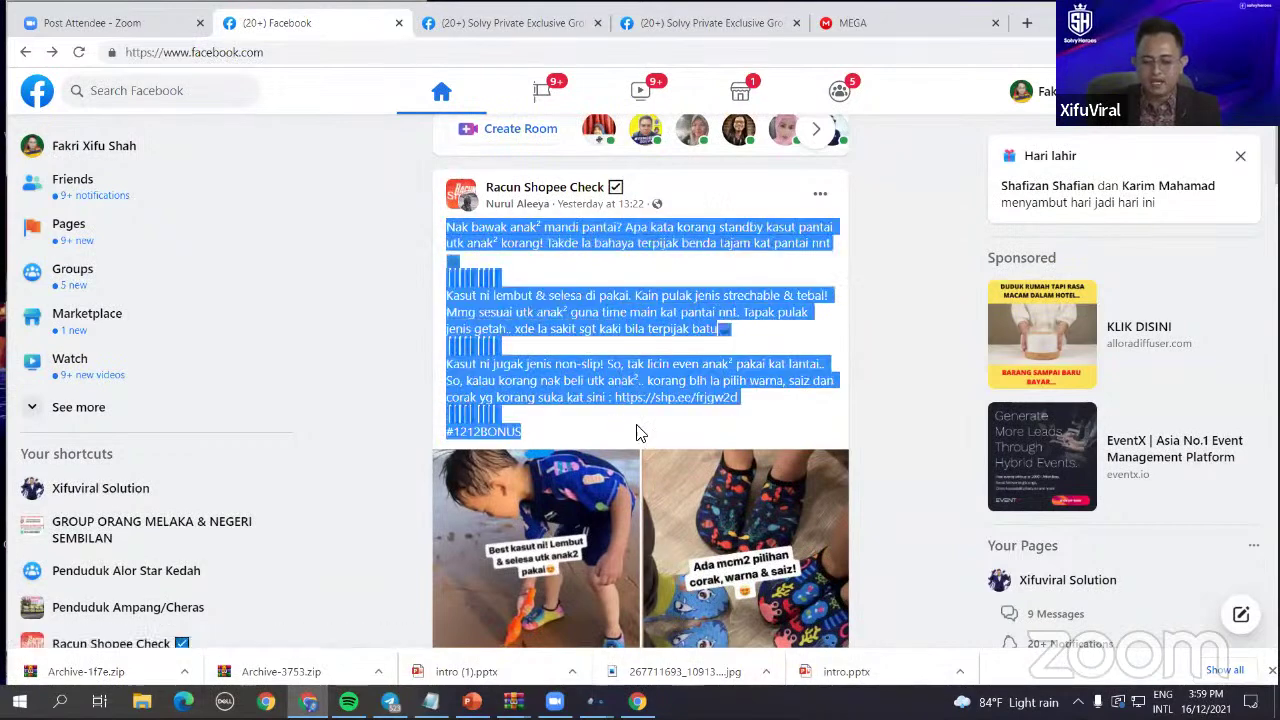
right_click(512, 316)
left_click(560, 334)
left_click(658, 410)
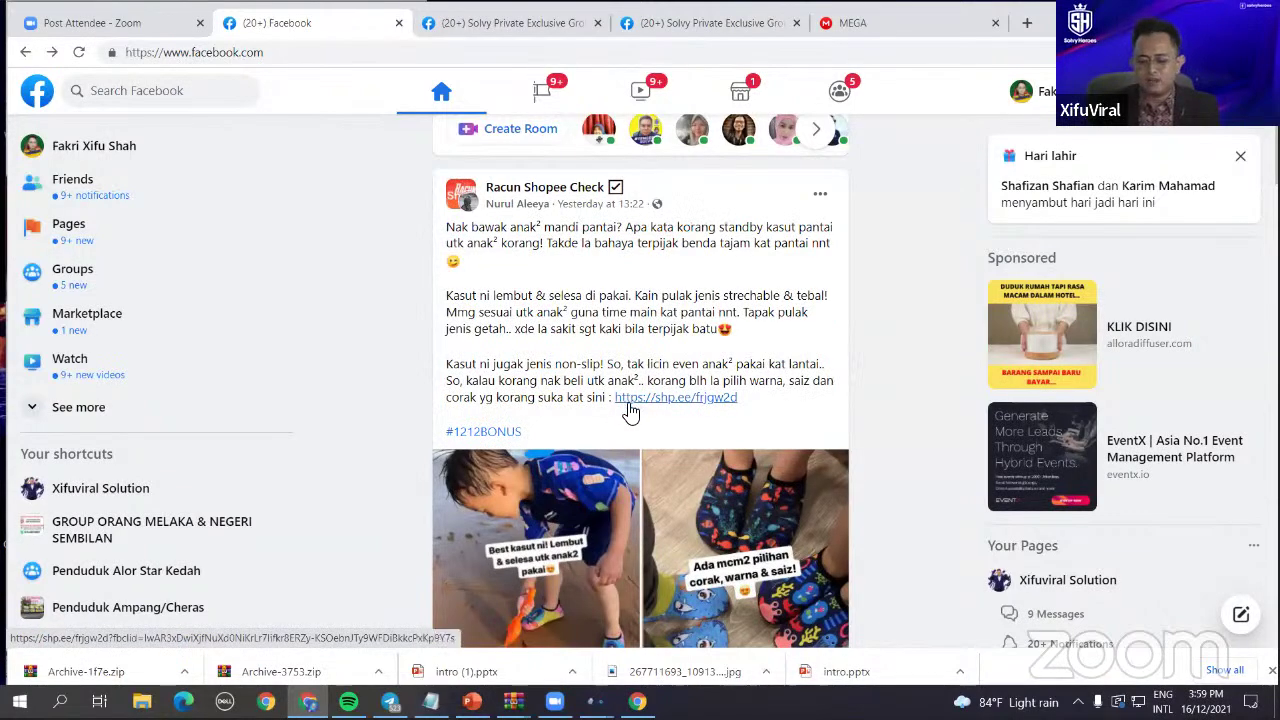
Untick Use Image on FBOOM's Post to Joined Group page.
scroll(600, 410, "down", 1)
scroll(546, 408, "down", 2)
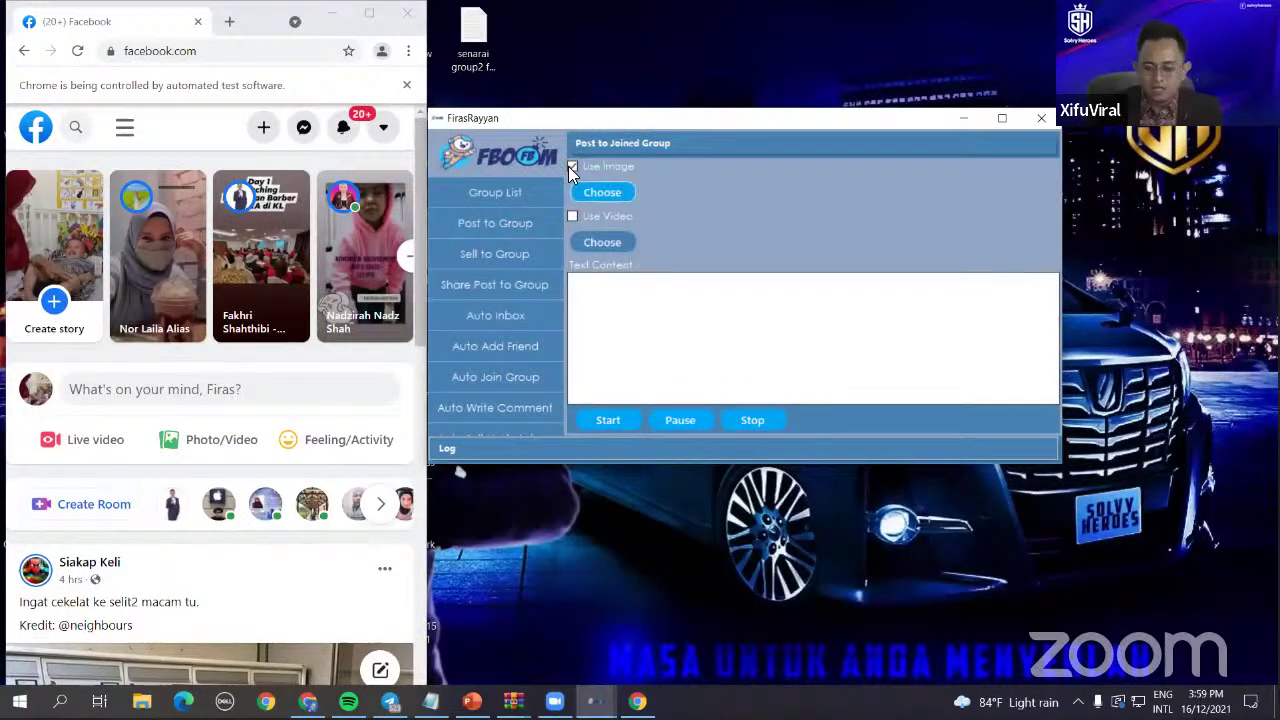
left_click(572, 167)
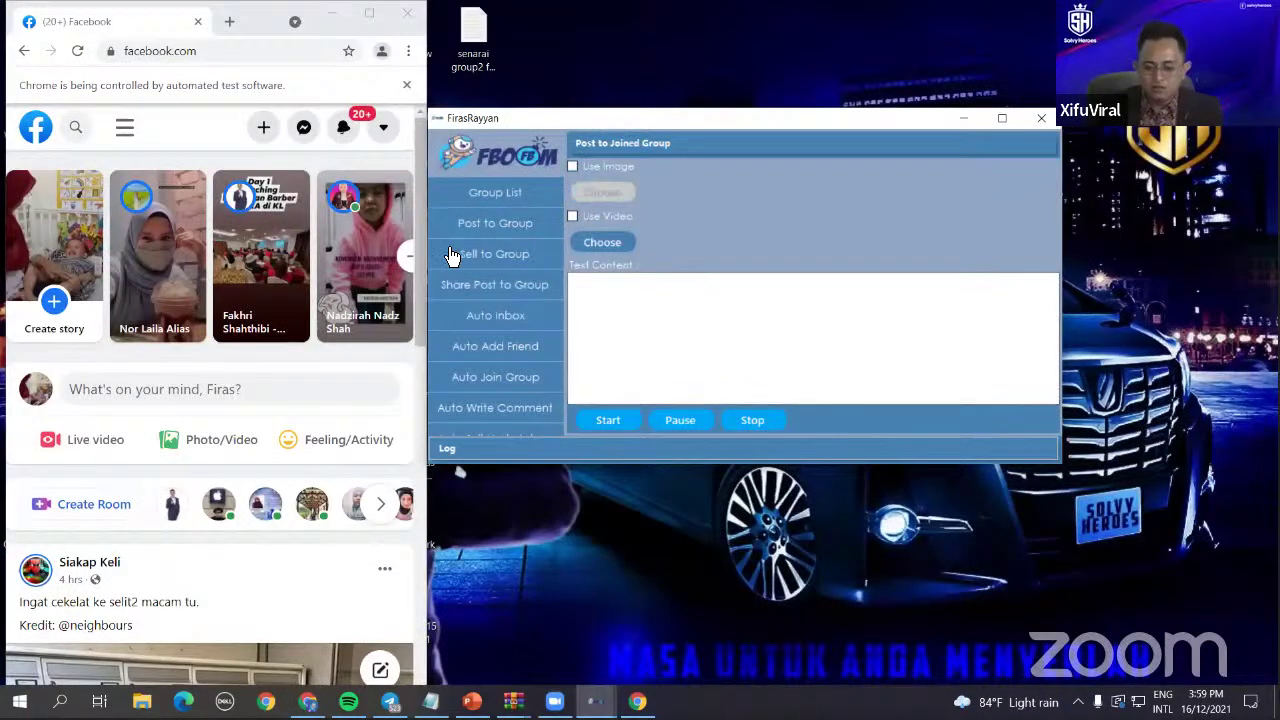
Re-tick Use Image and browse the Downloads folder images to pick one.
left_click(573, 166)
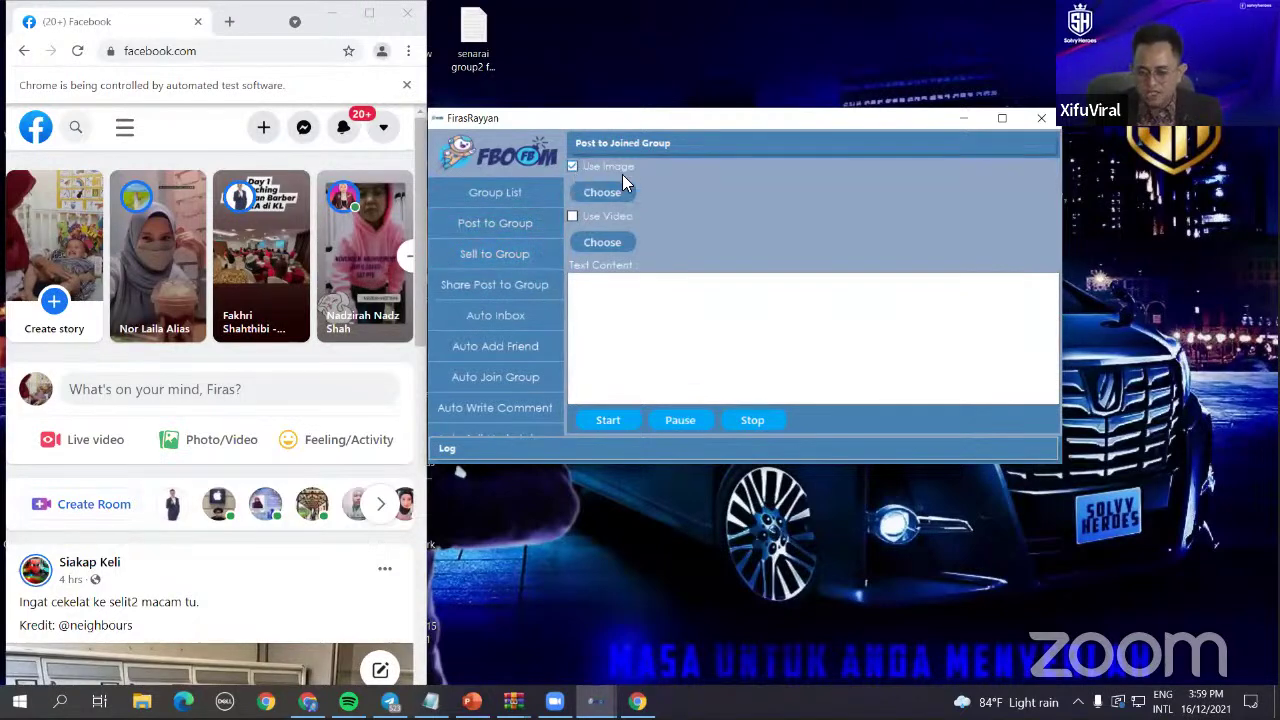
left_click(610, 192)
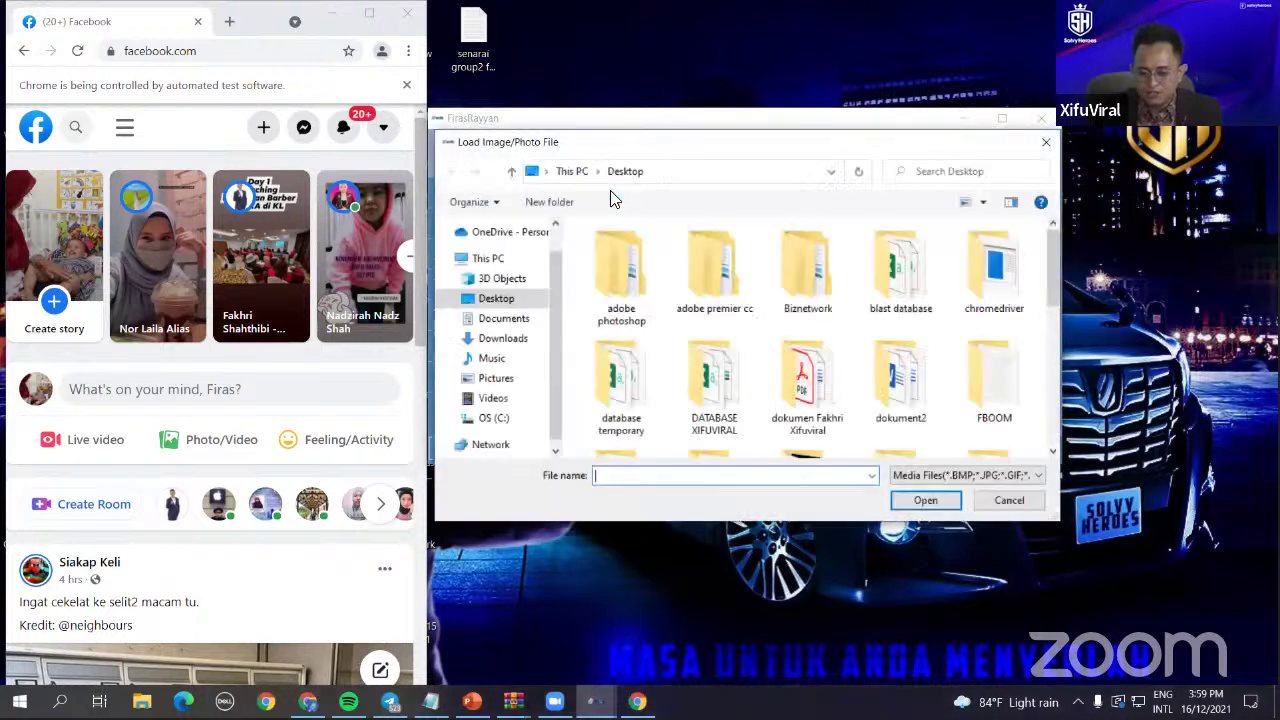
left_click_drag(1050, 268, 534, 302)
left_click(514, 337)
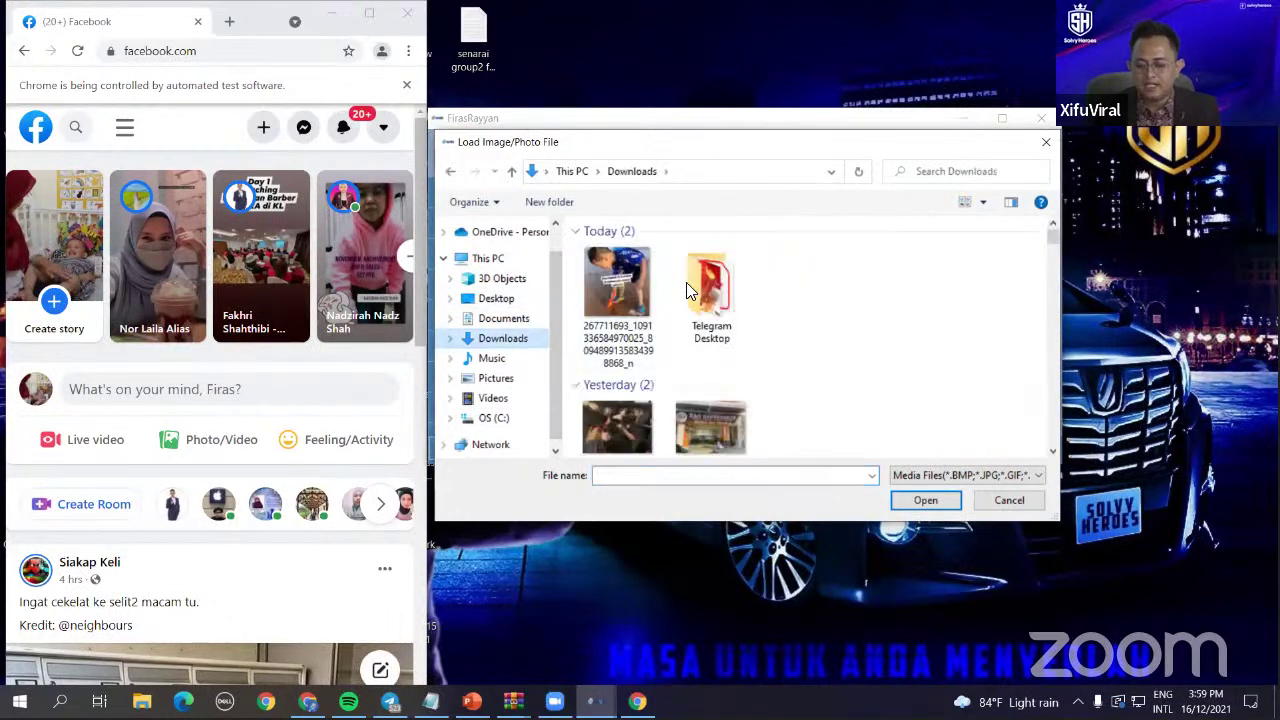
left_click(604, 273)
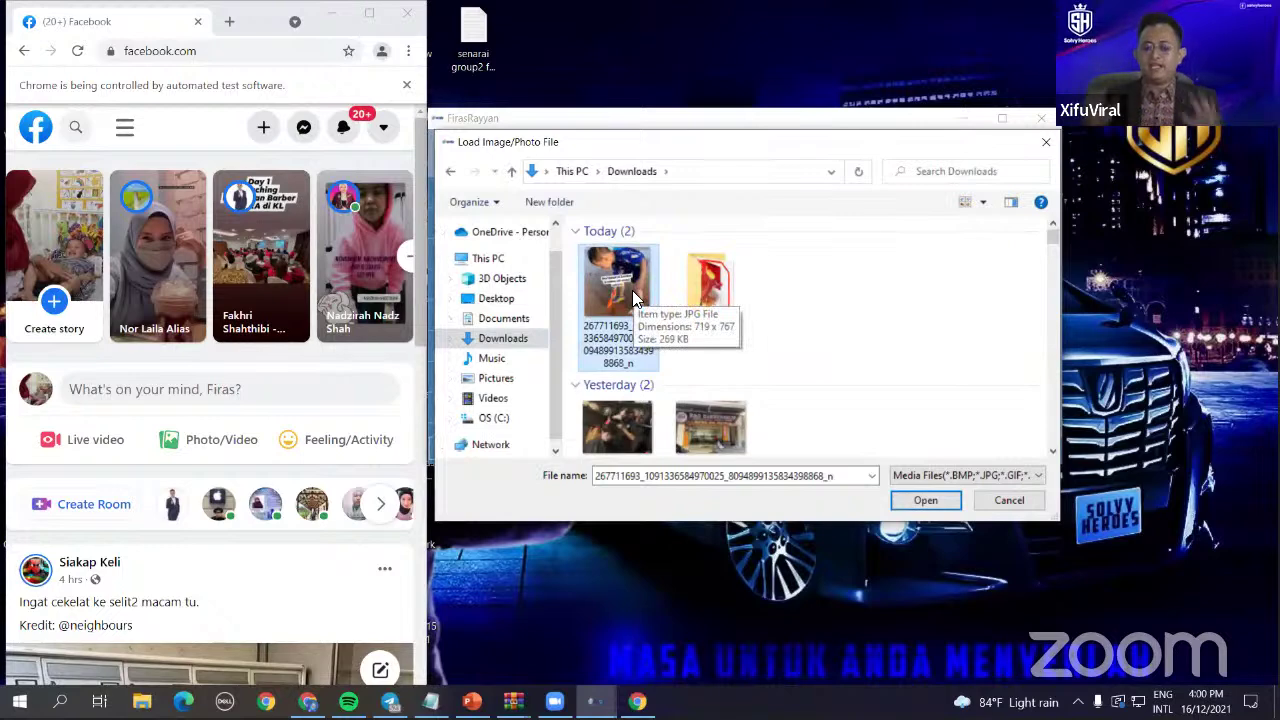
scroll(817, 353, "down", 1)
left_click_drag(826, 434, 576, 330)
scroll(777, 380, "down", 3)
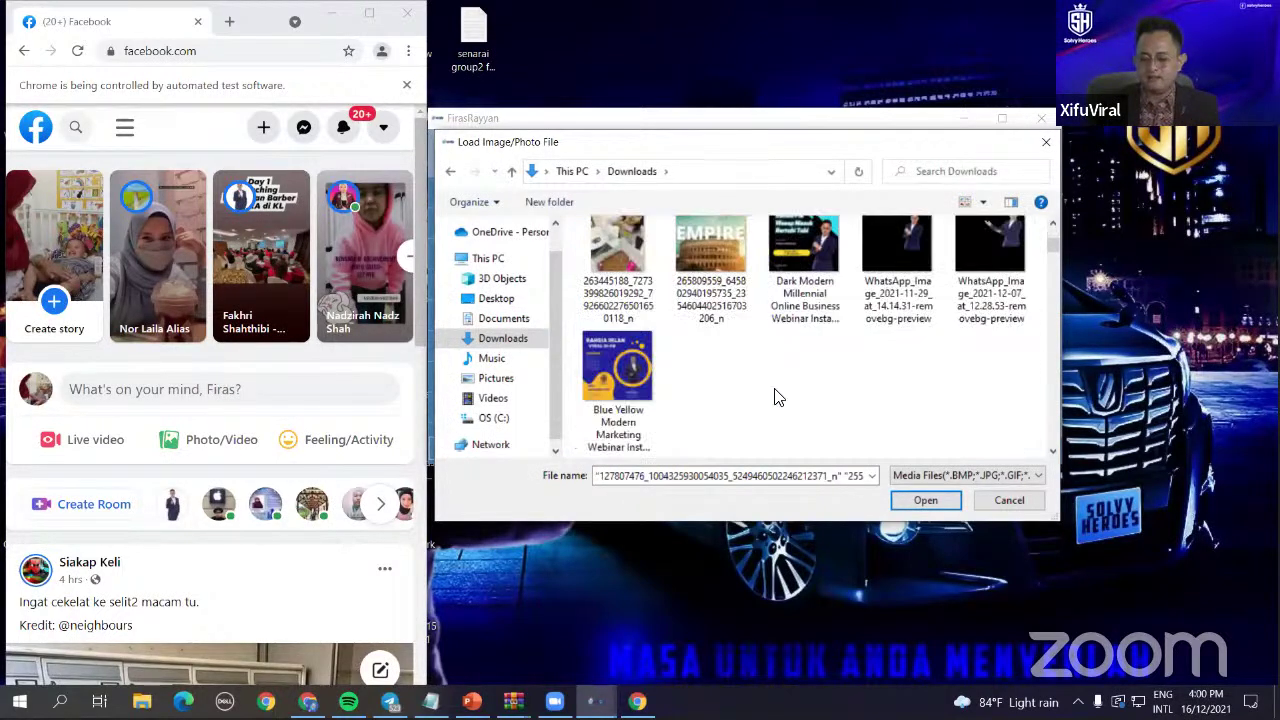
left_click(990, 340)
left_click_drag(903, 265, 570, 242)
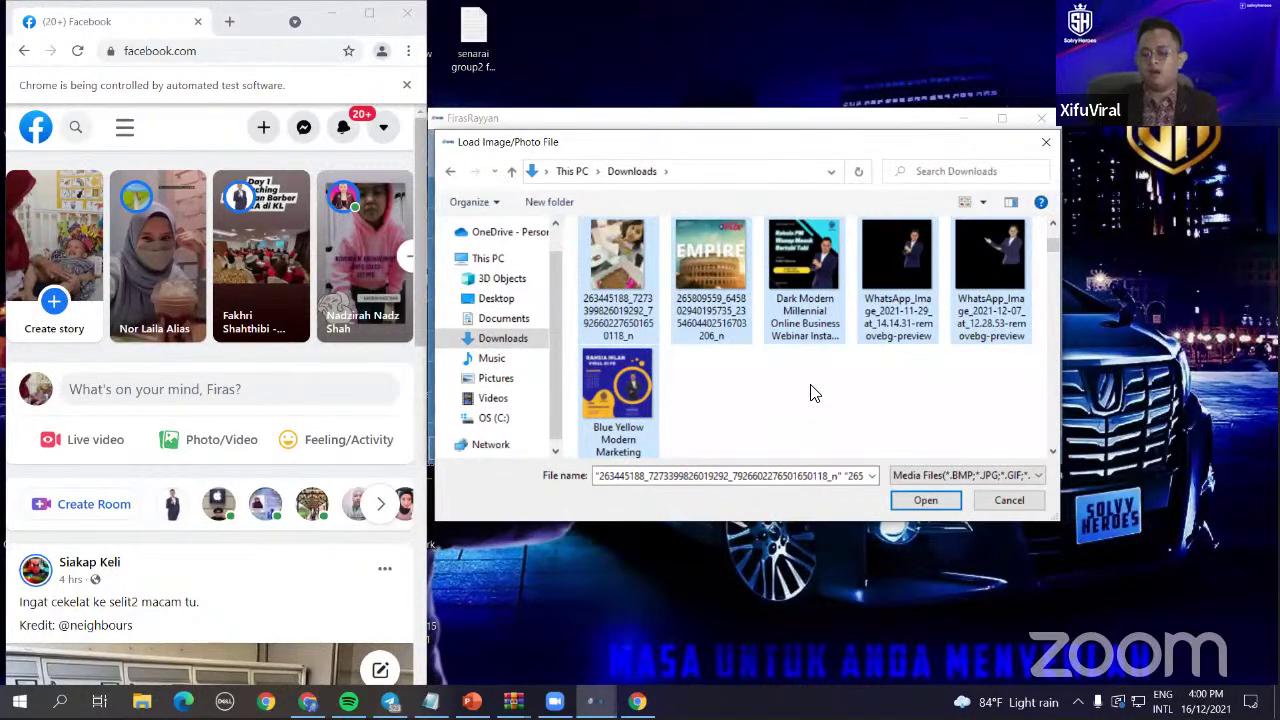
Select only the first Today image in Downloads and load it into the post.
scroll(812, 393, "up", 5)
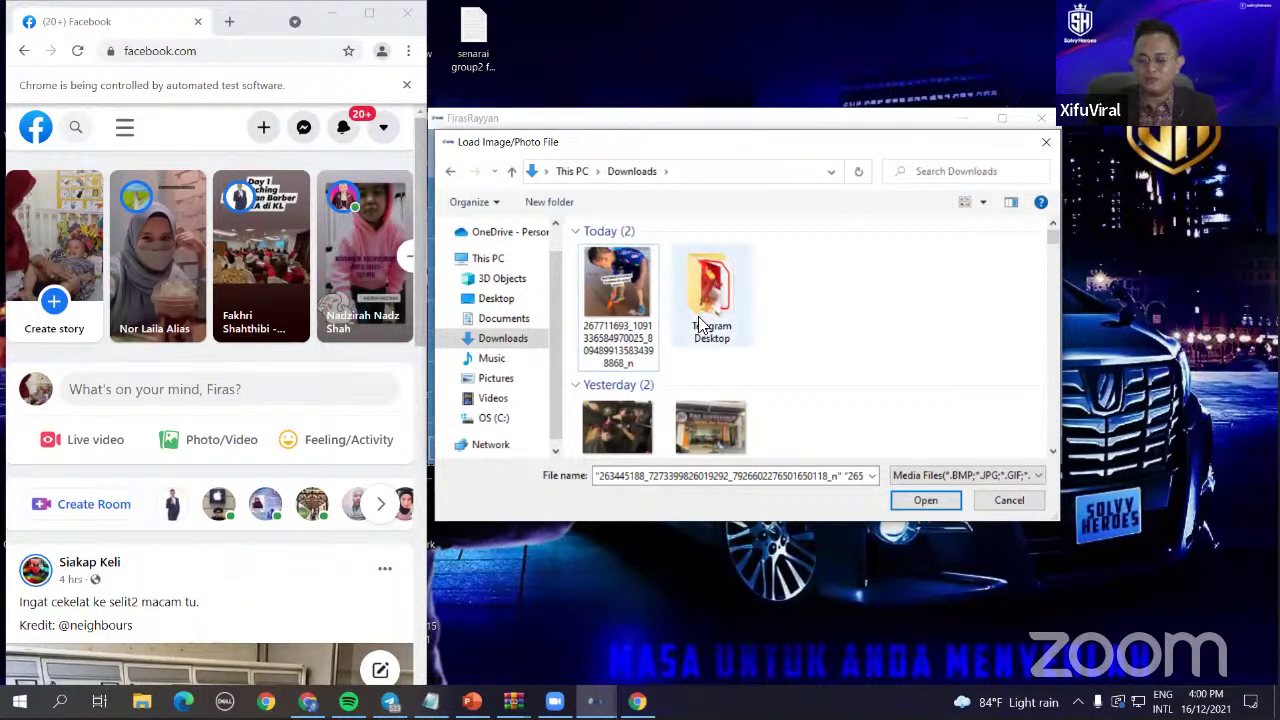
left_click(628, 292)
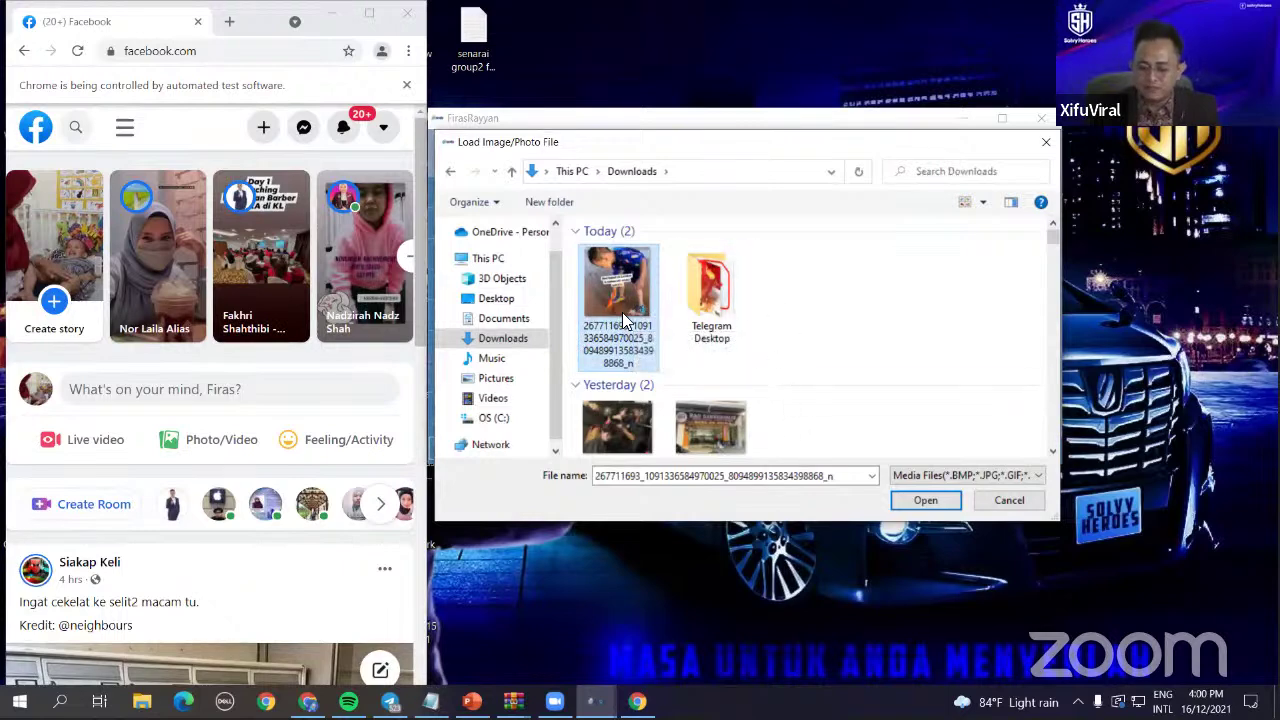
scroll(875, 362, "down", 5)
scroll(912, 408, "up", 1)
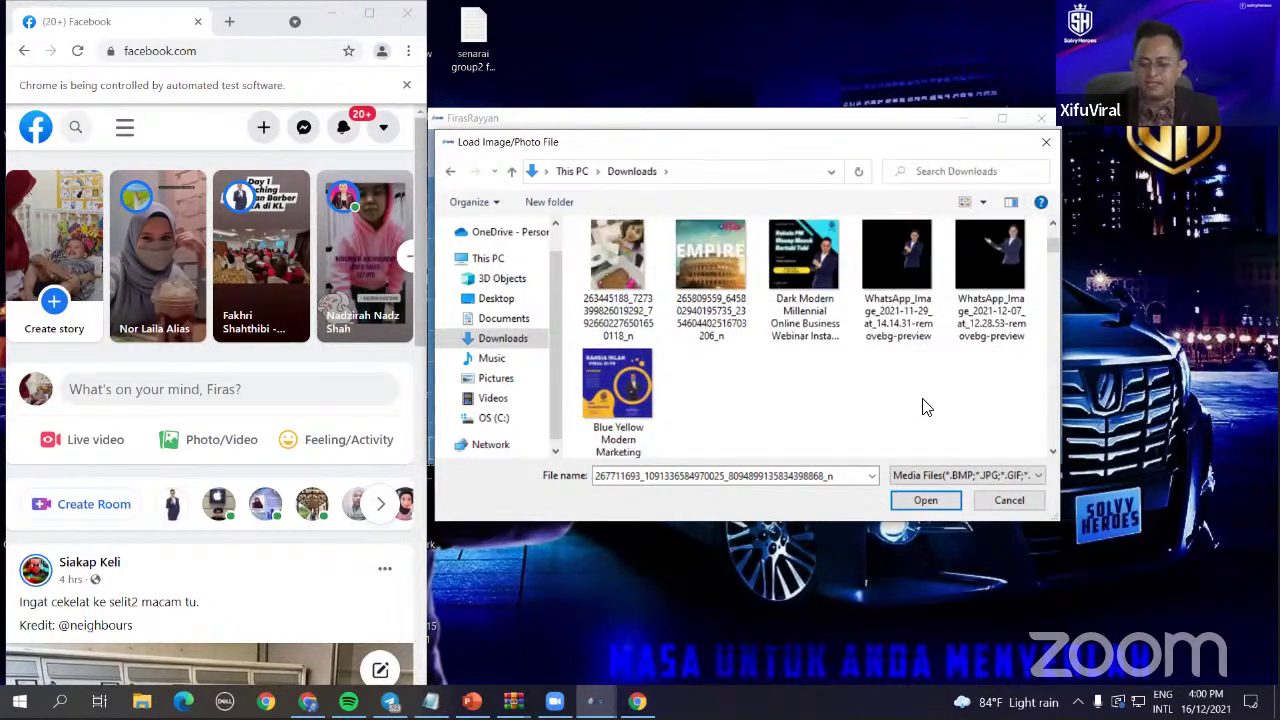
left_click_drag(996, 406, 598, 234)
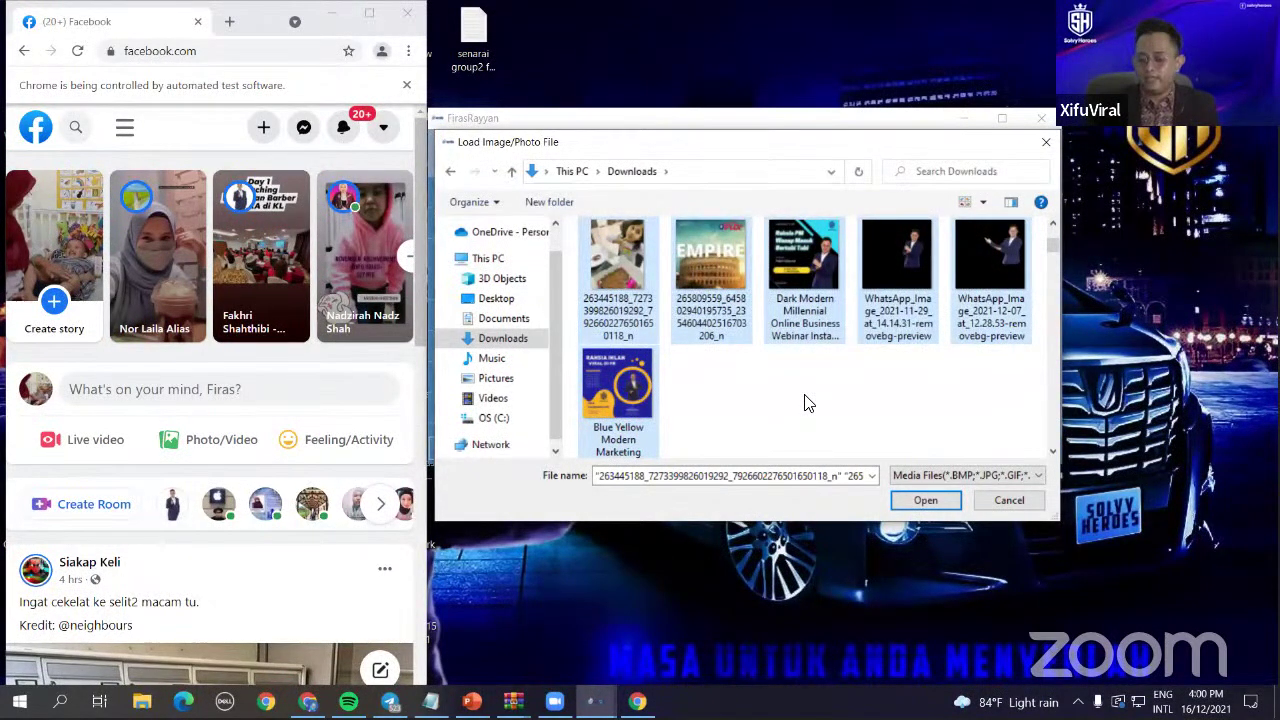
scroll(808, 403, "up", 5)
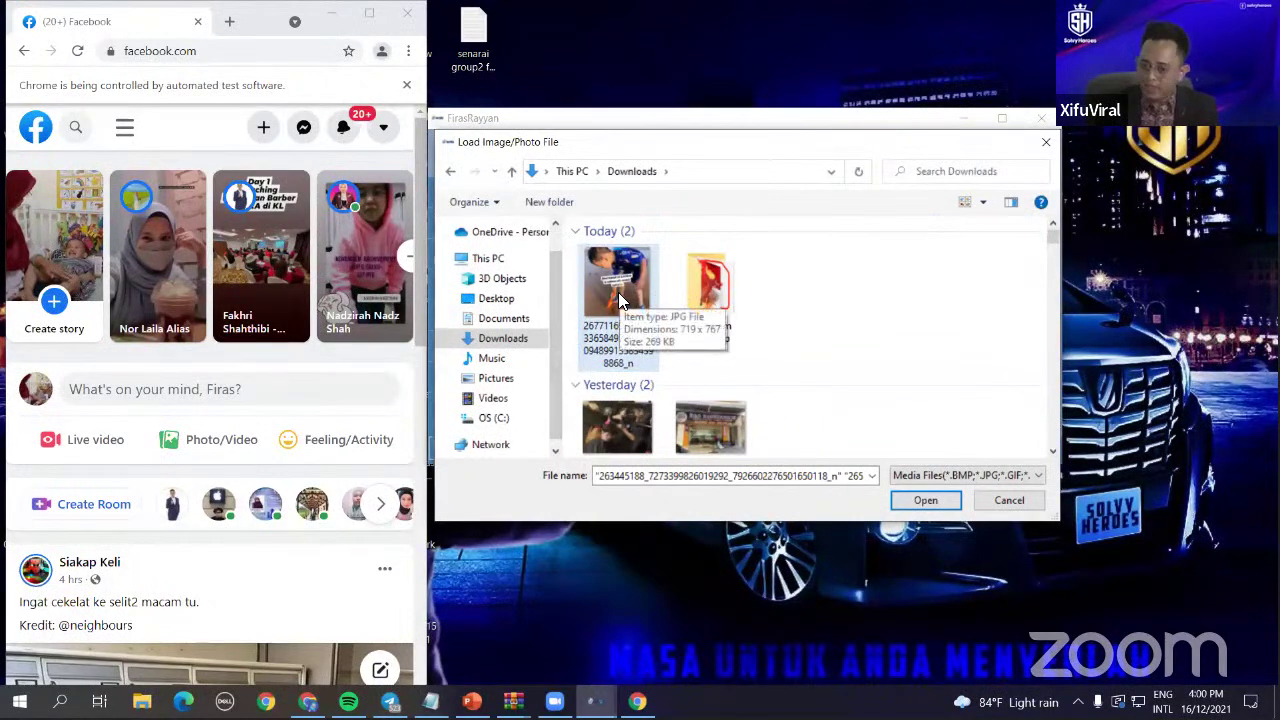
left_click(620, 310)
left_click(921, 501)
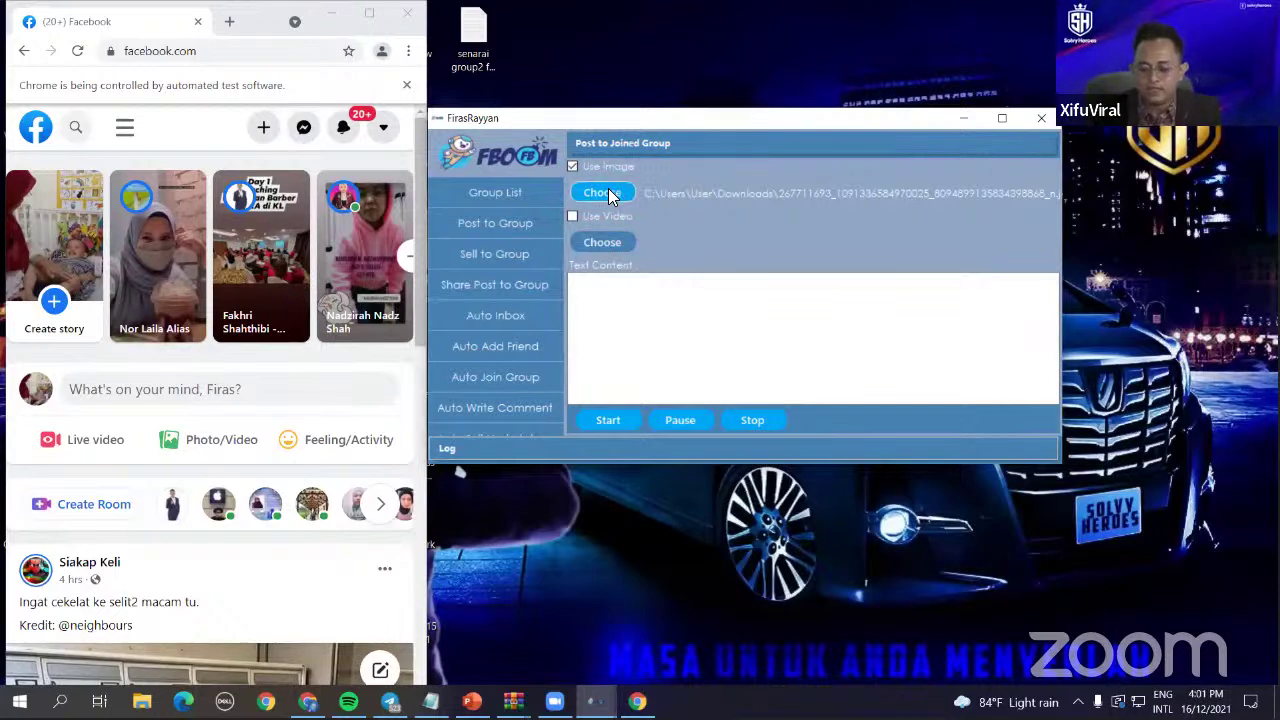
left_click(606, 192)
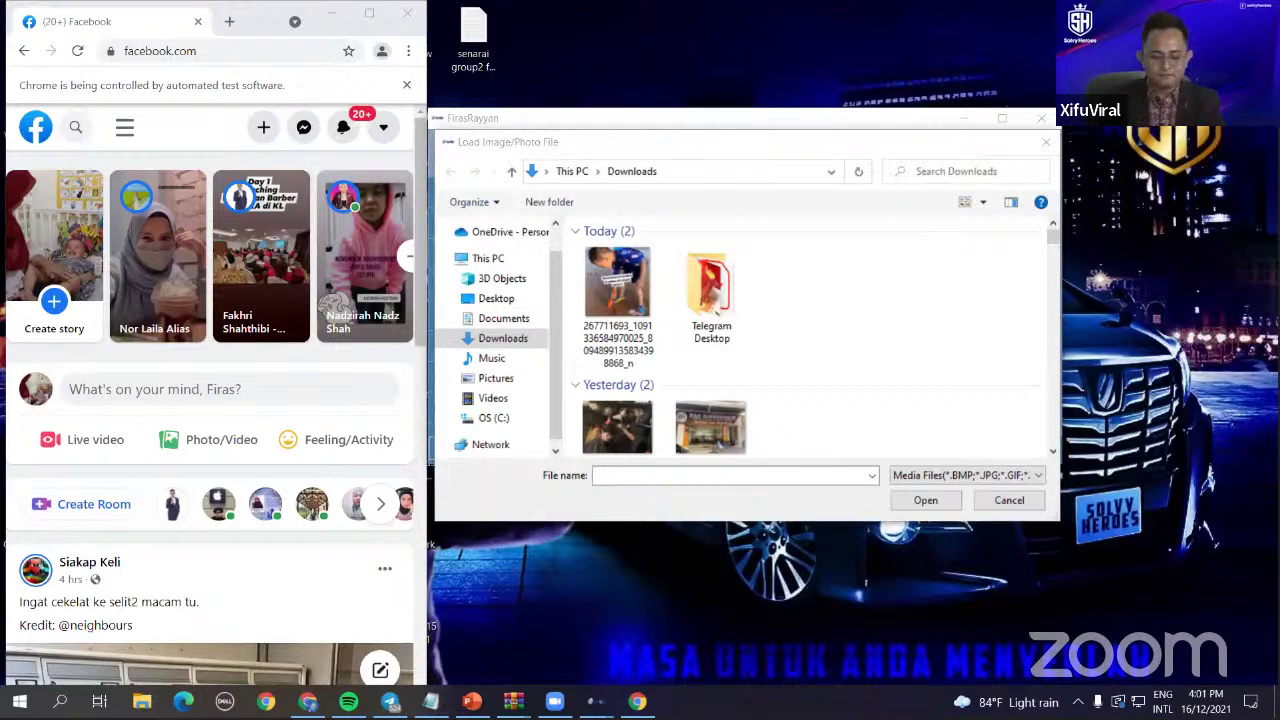
left_click(1016, 478)
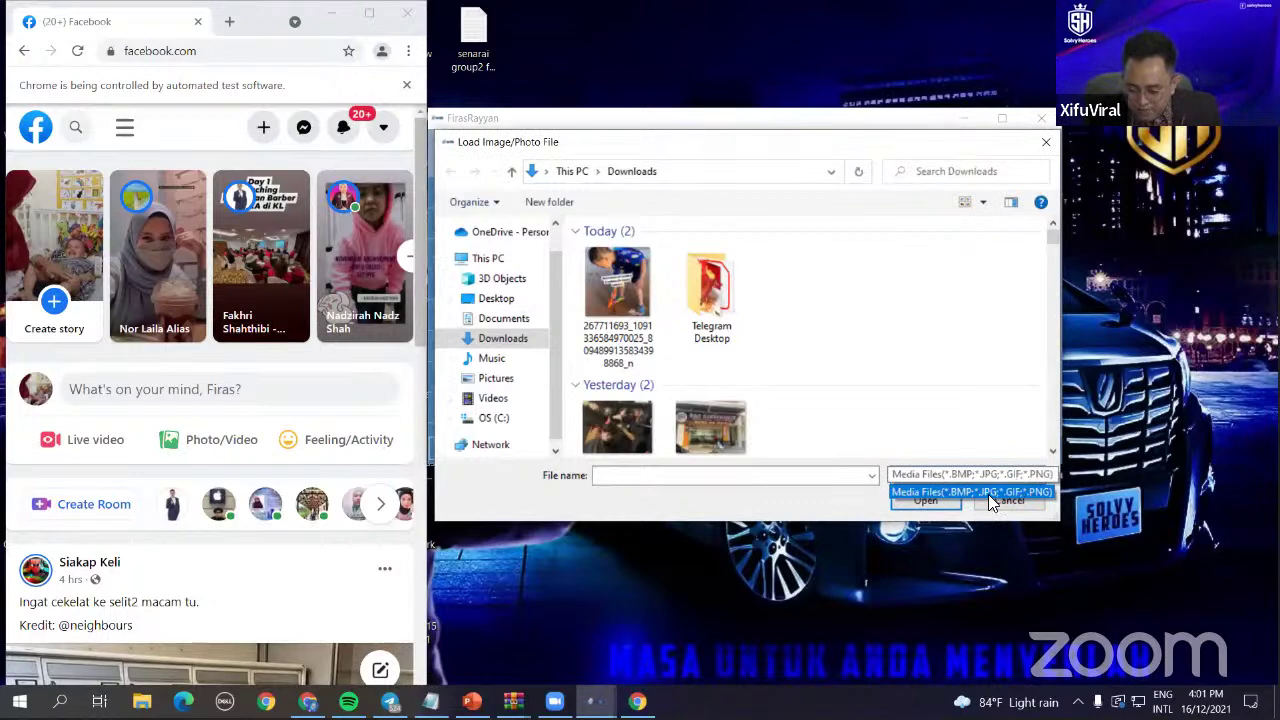
left_click(685, 528)
left_click(685, 528)
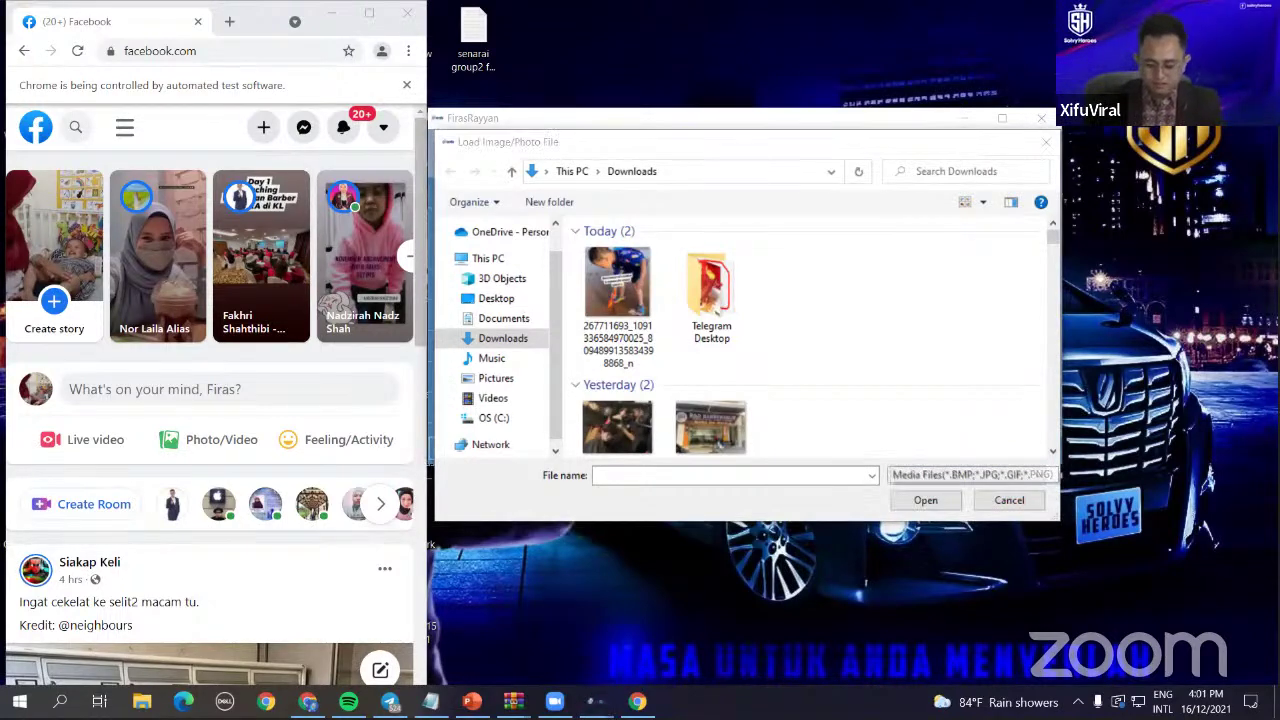
left_click(1016, 478)
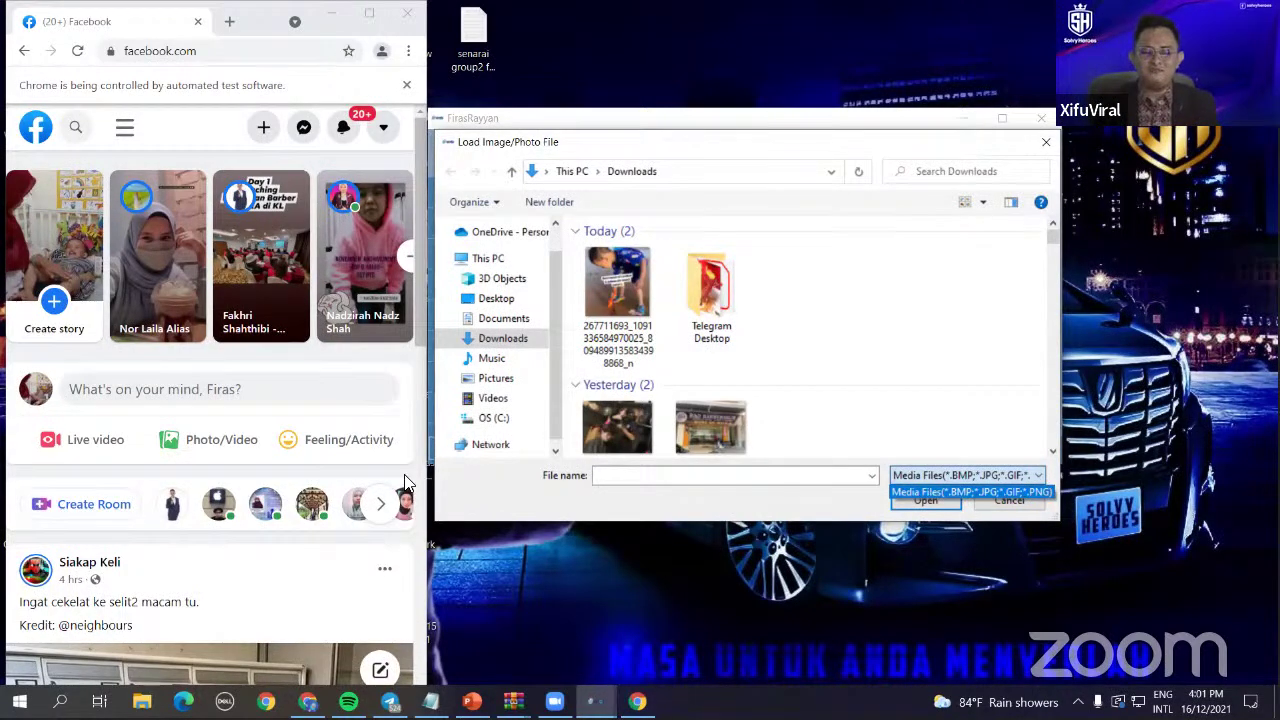
left_click(942, 476)
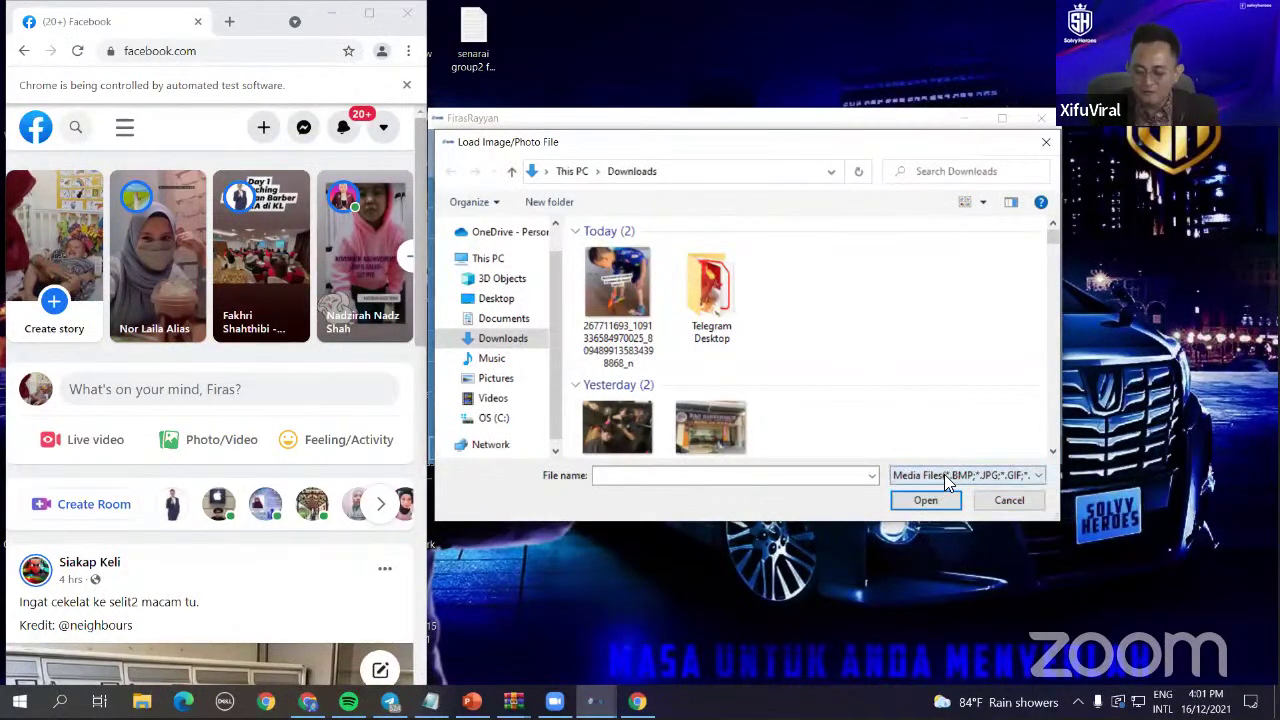
left_click(954, 476)
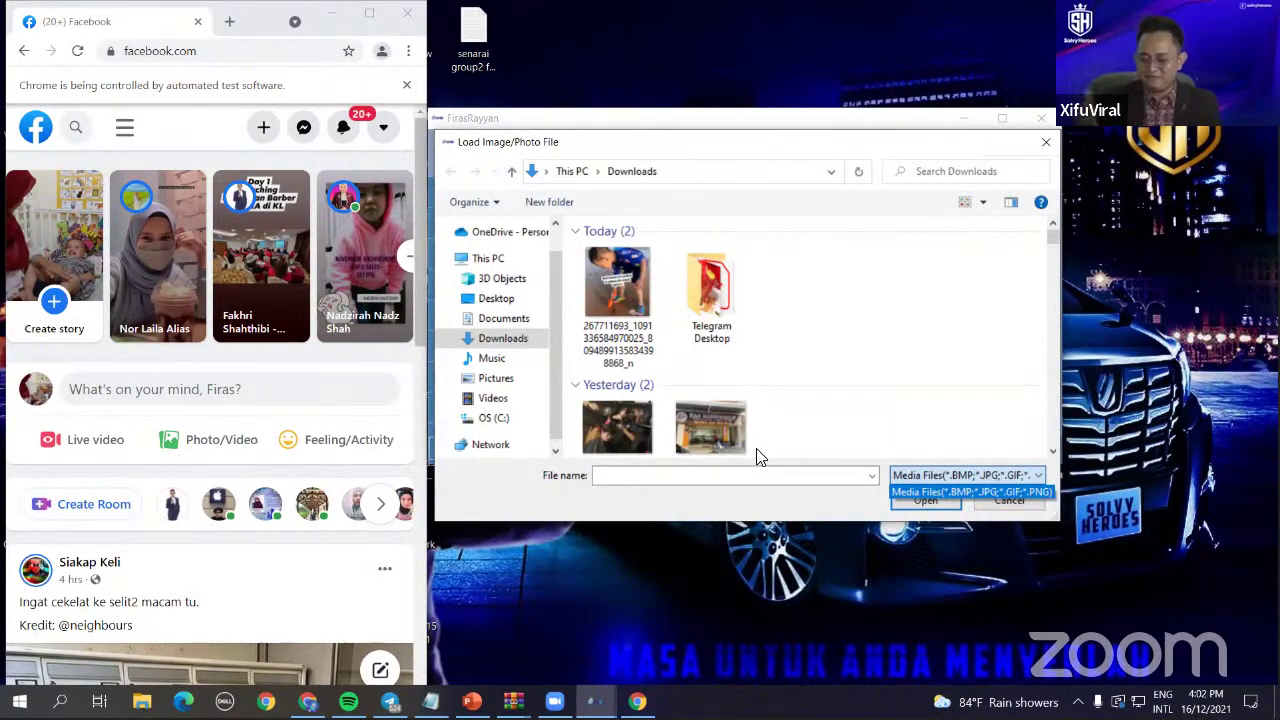
left_click(556, 404)
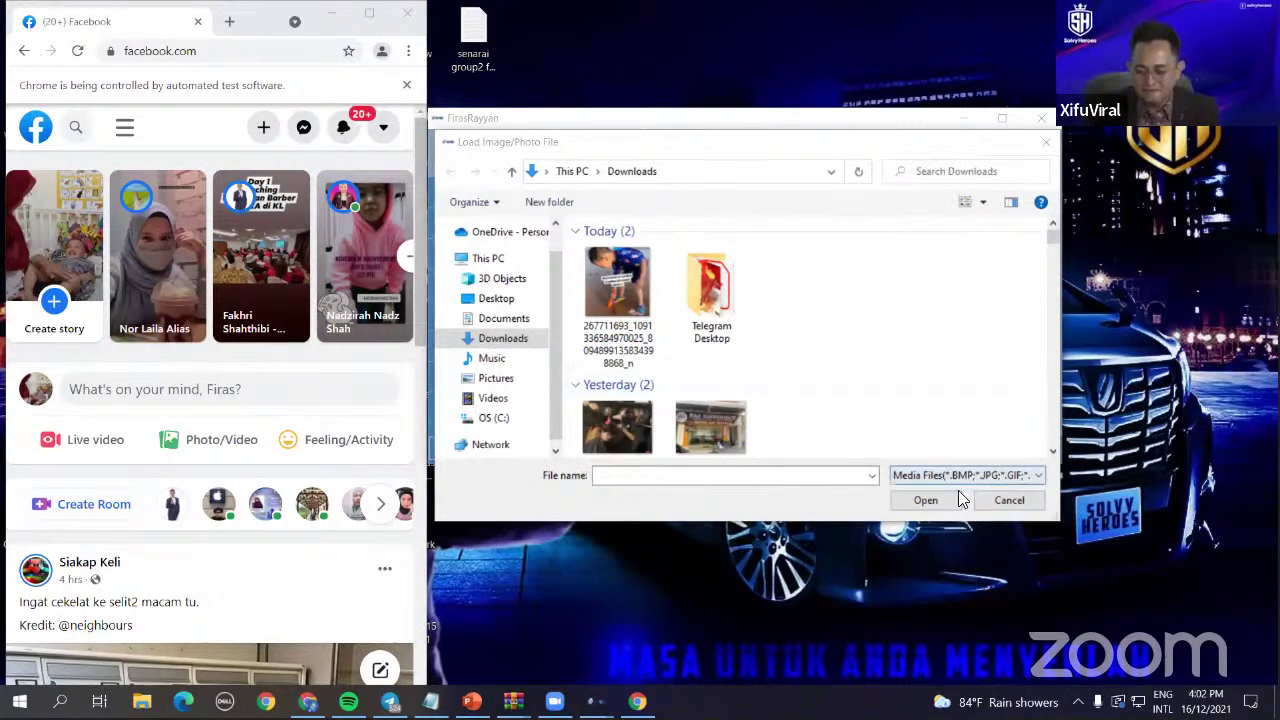
left_click(617, 285)
Attach the chosen image, paste the beach-shoe promo text, and put the shp.ee link on its own line.
left_click(926, 500)
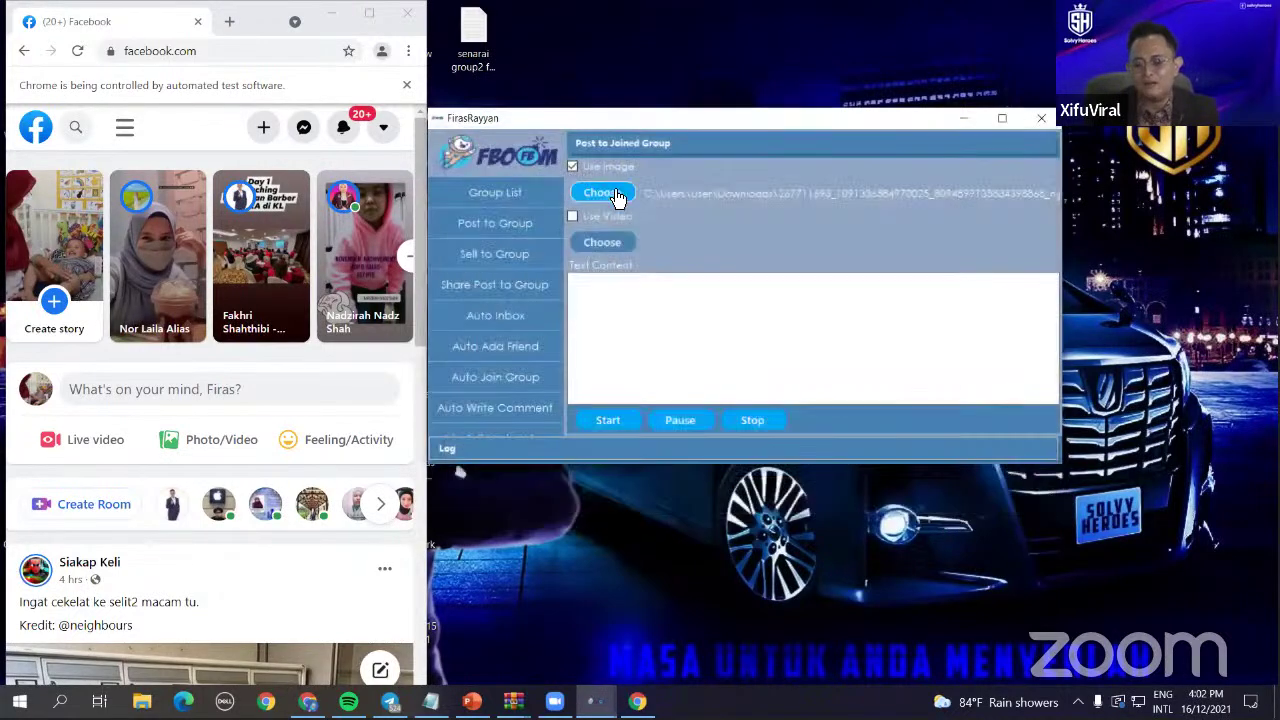
left_click(593, 302)
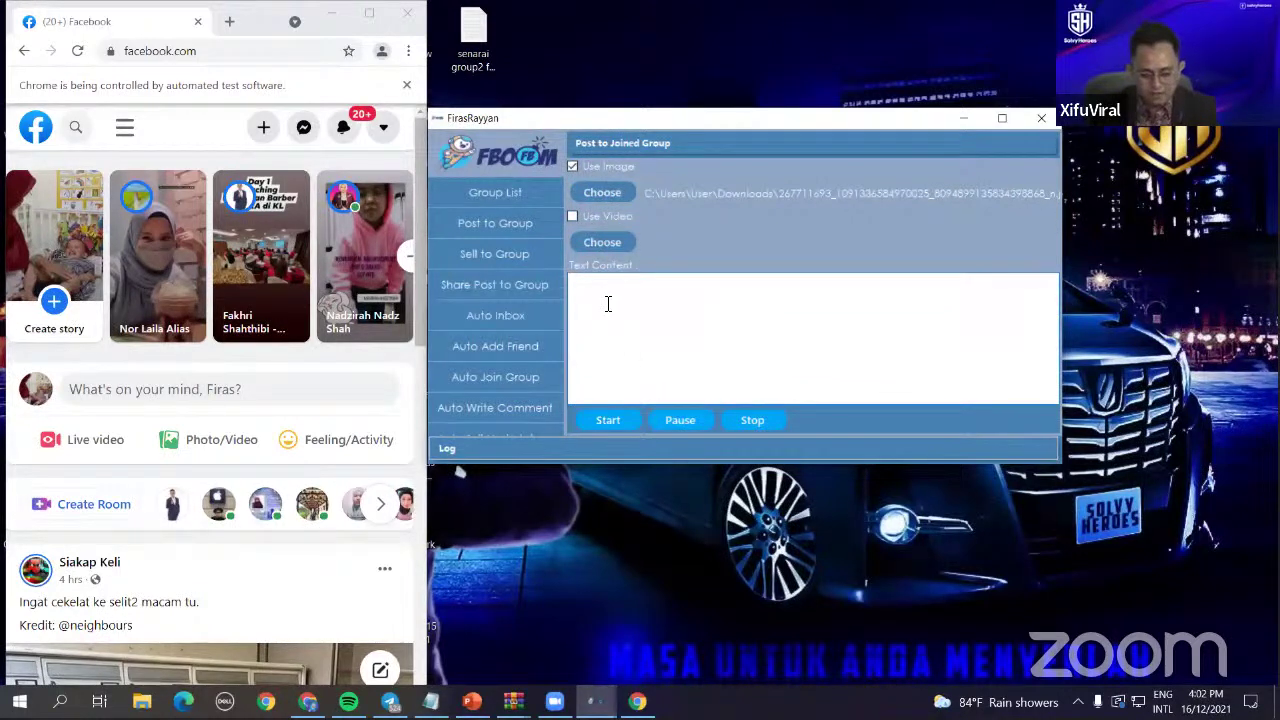
key("ctrl+v")
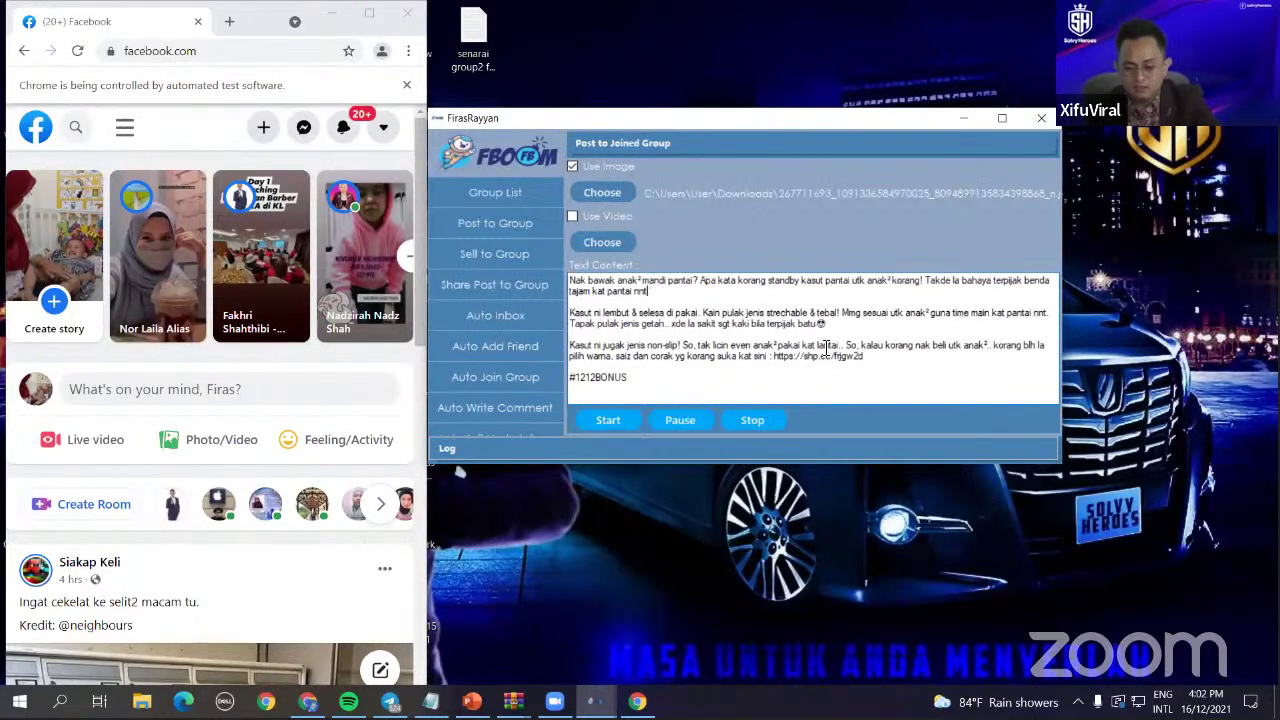
left_click(771, 357)
key("Return")
key("Return")
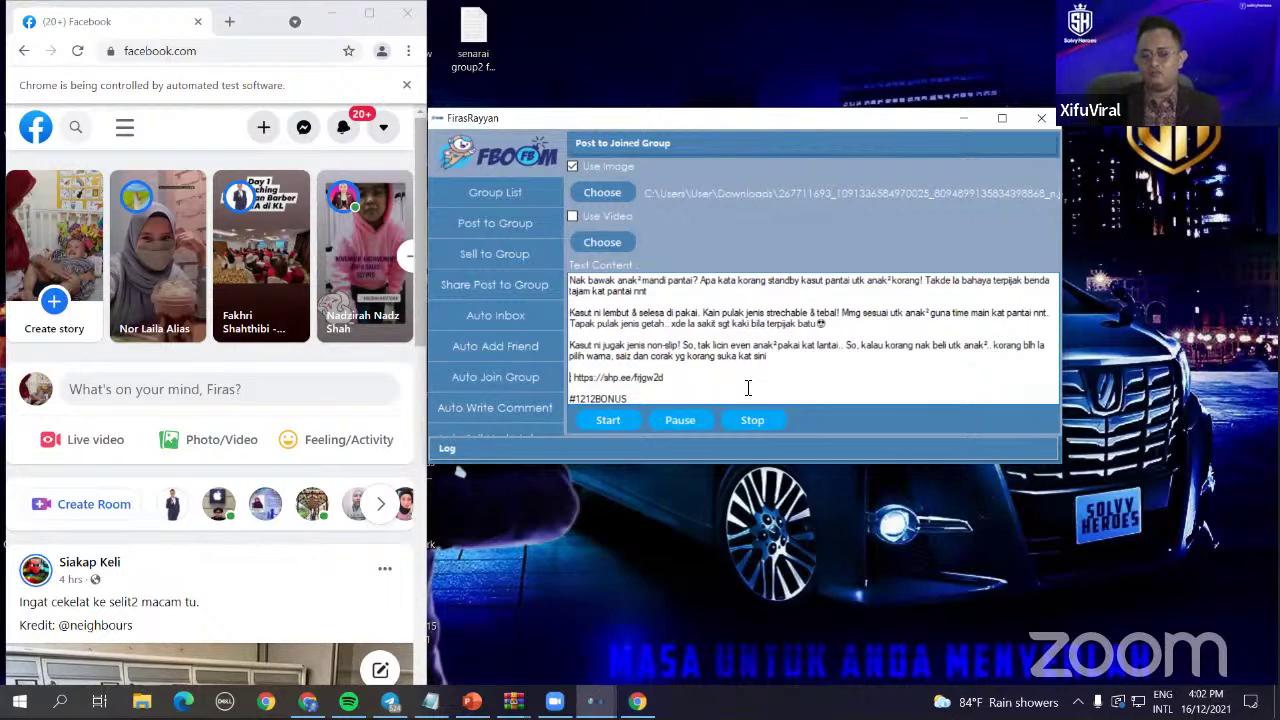
Return to the FBOOM window and review the list of imported groups.
left_click(957, 33)
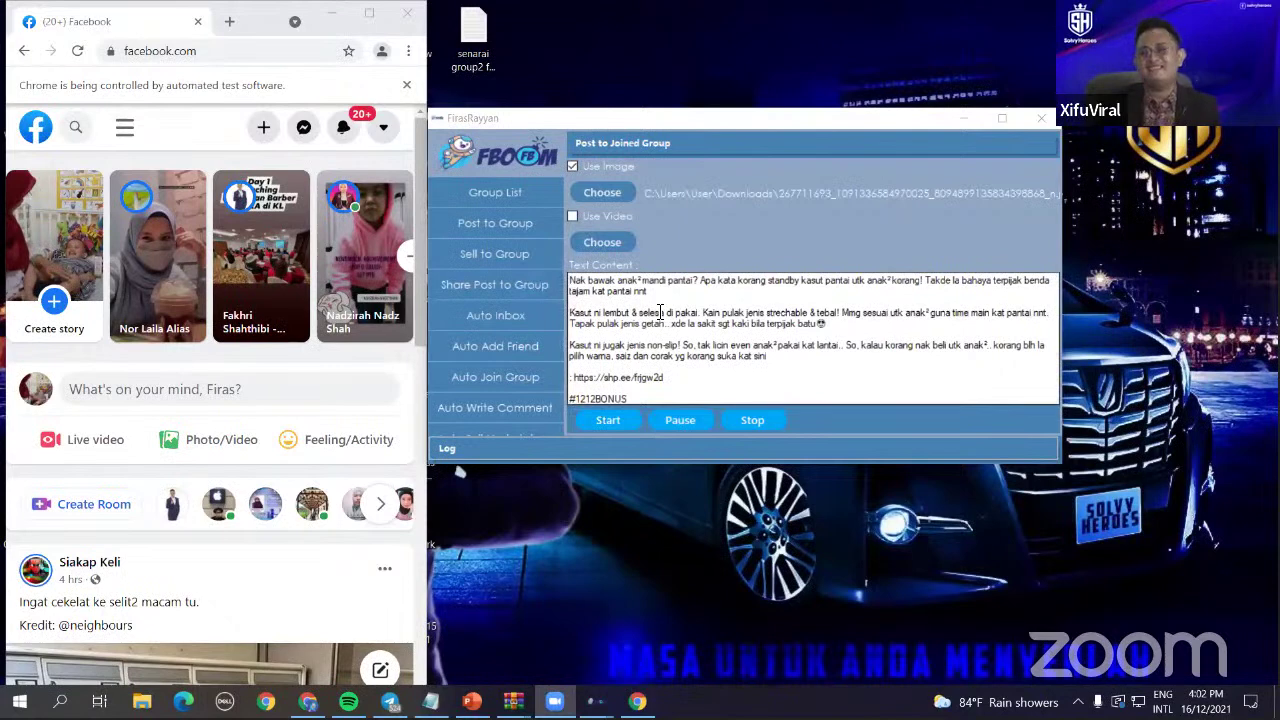
left_click(482, 238)
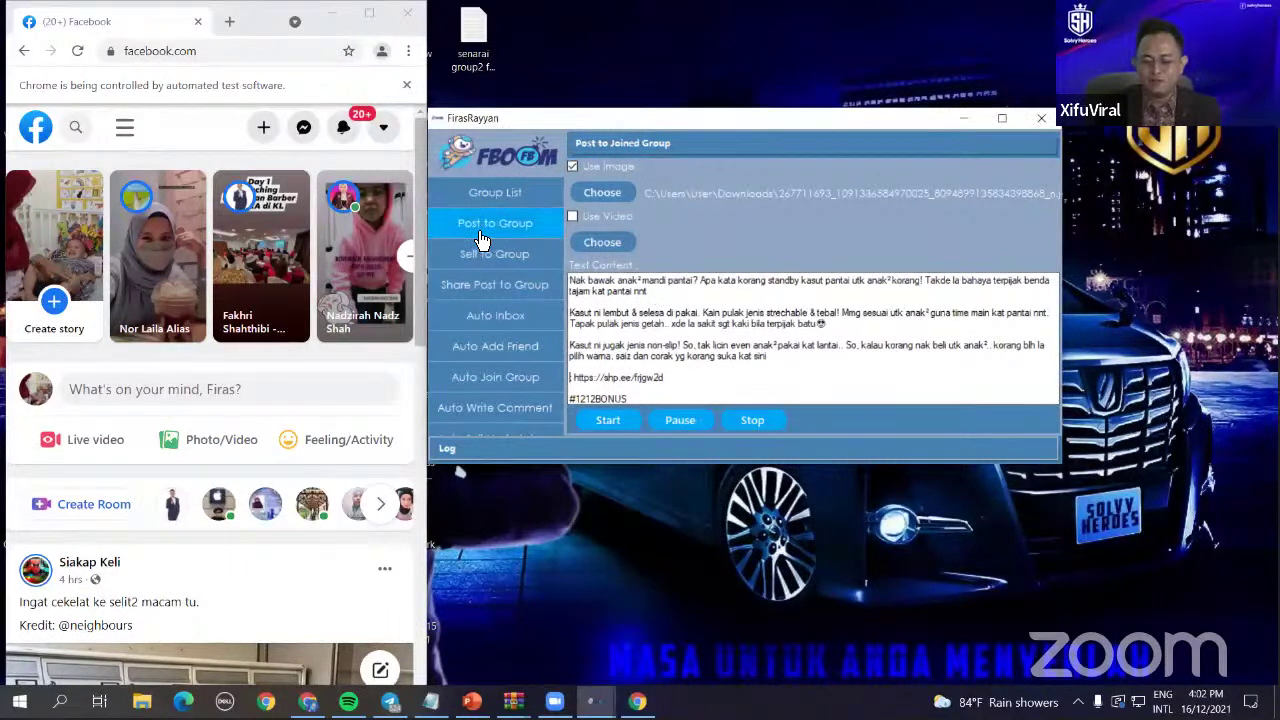
left_click(510, 193)
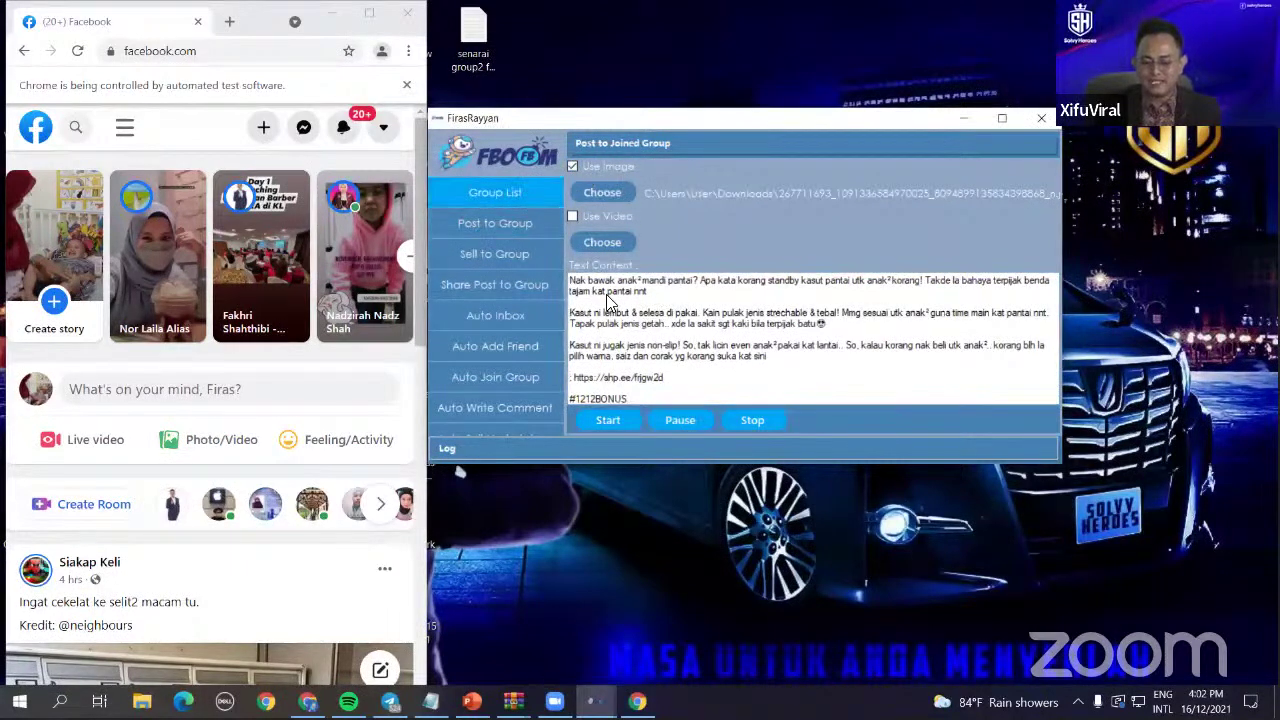
scroll(758, 320, "down", 20)
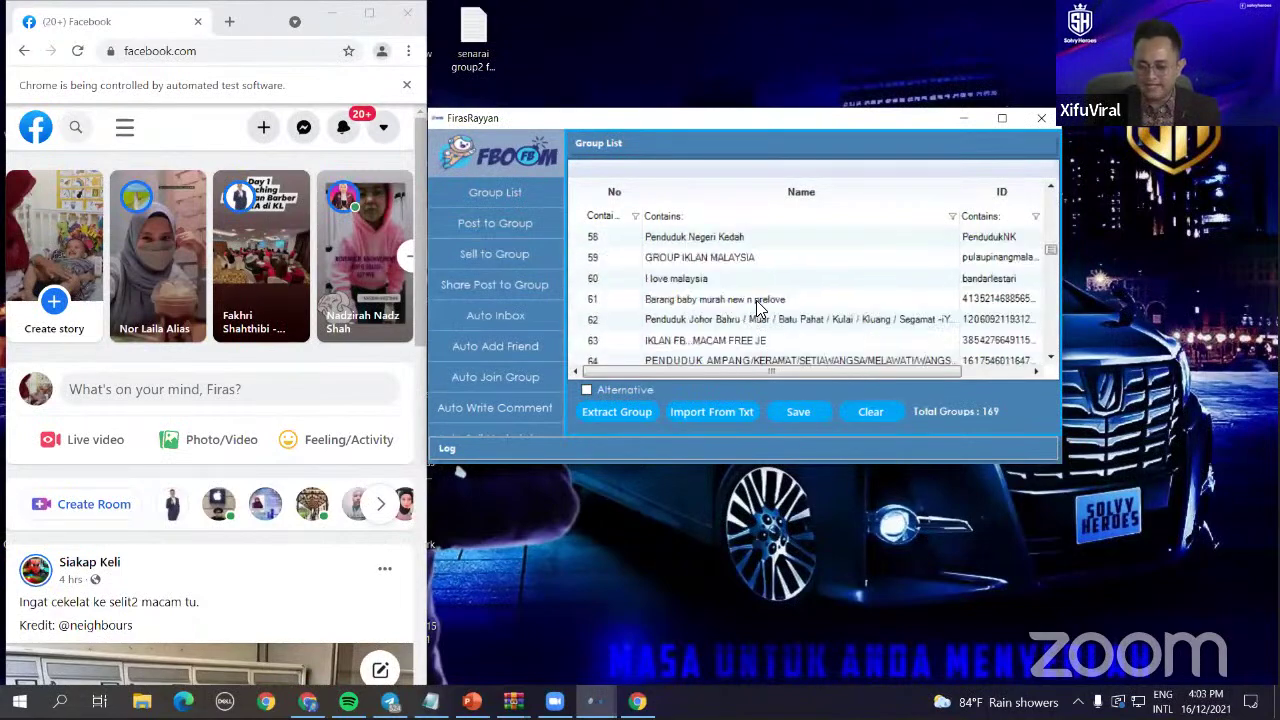
scroll(758, 291, "down", 2)
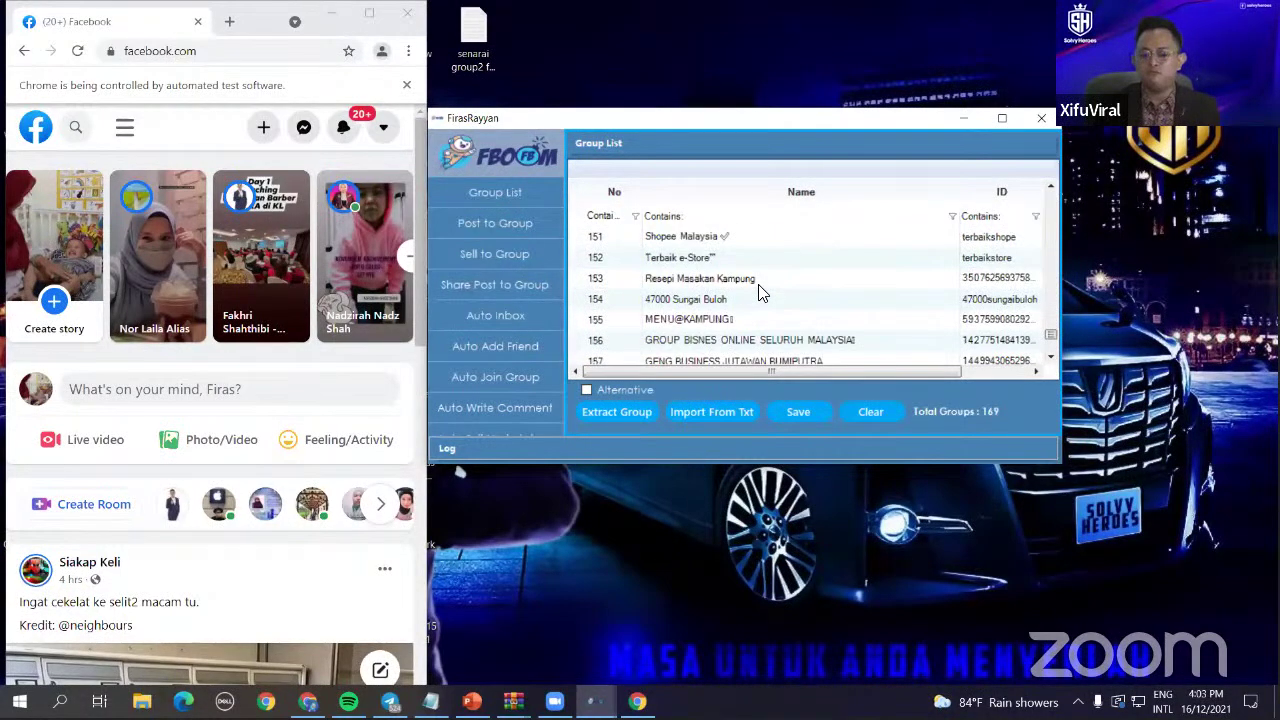
scroll(758, 291, "down", 5)
left_click(727, 333)
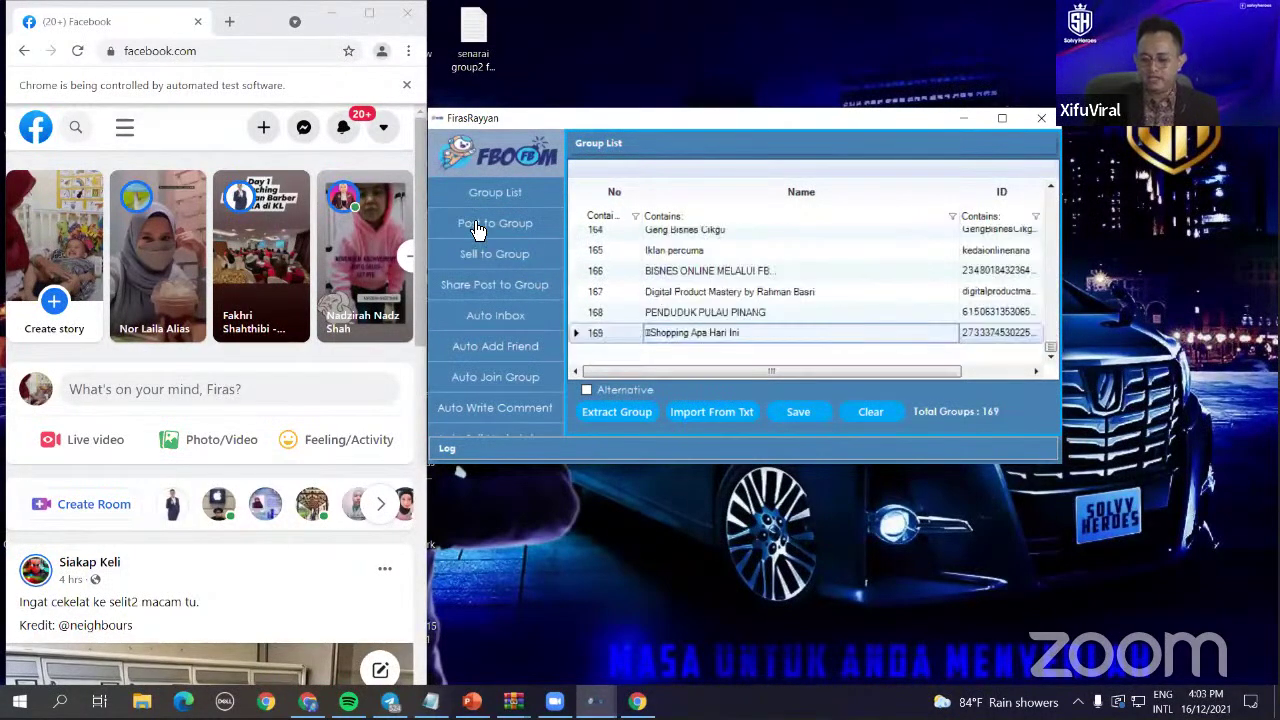
scroll(725, 330, "up", 2)
scroll(690, 300, "down", 2)
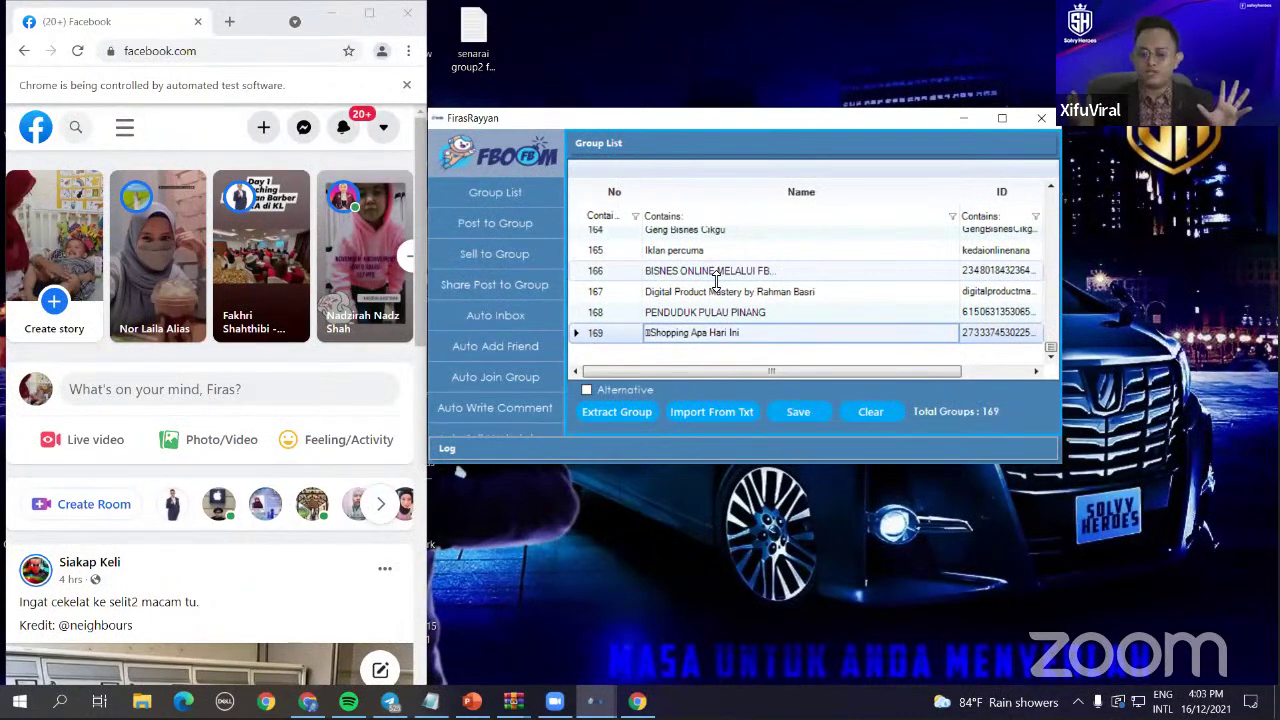
left_click(520, 223)
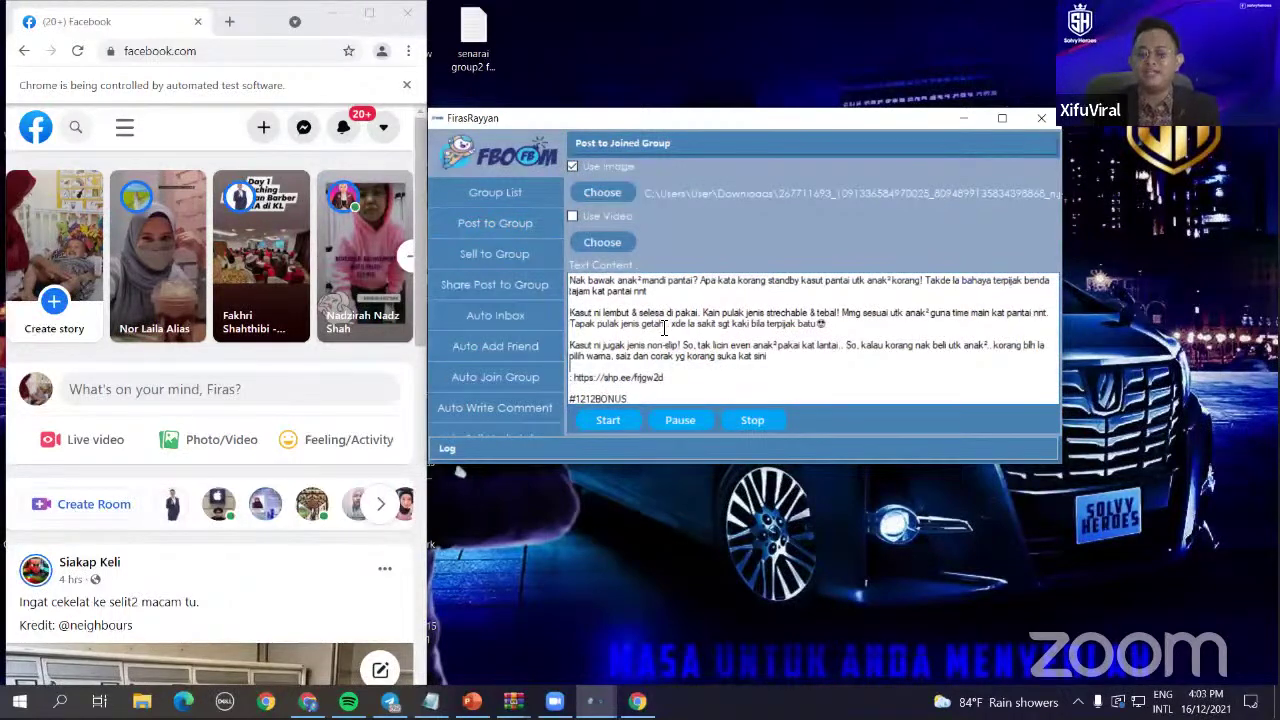
left_click(691, 368)
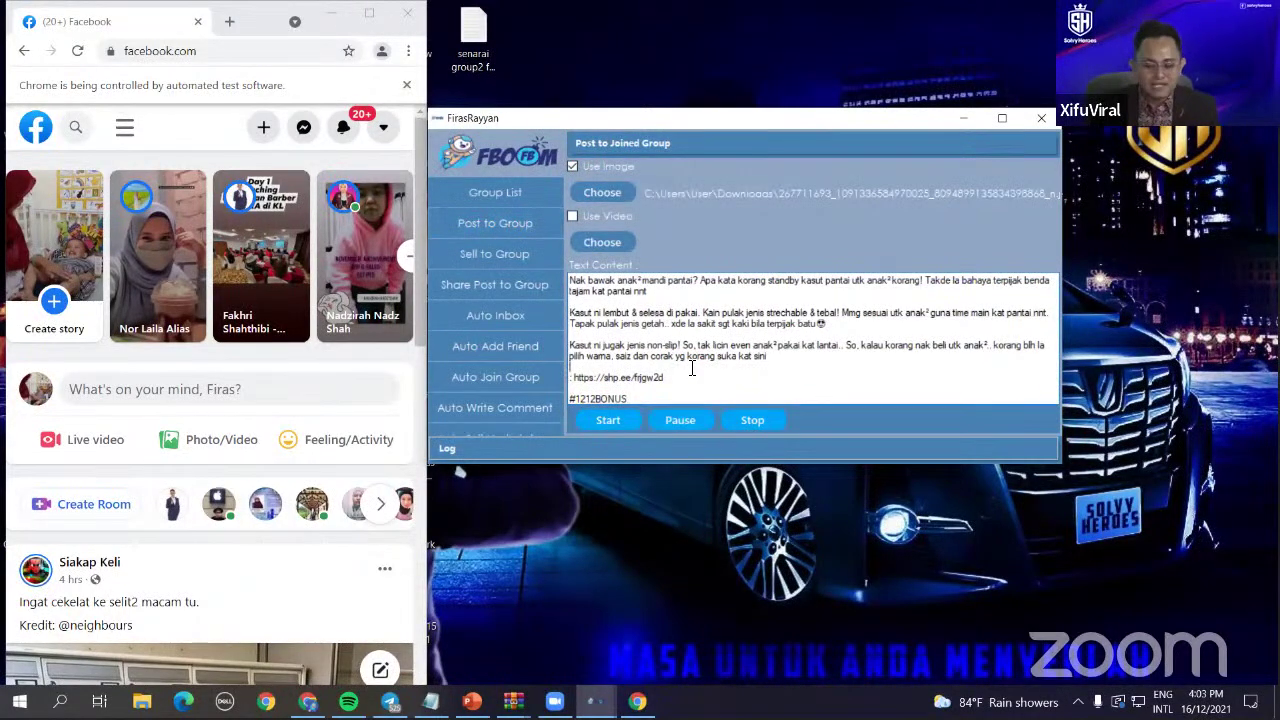
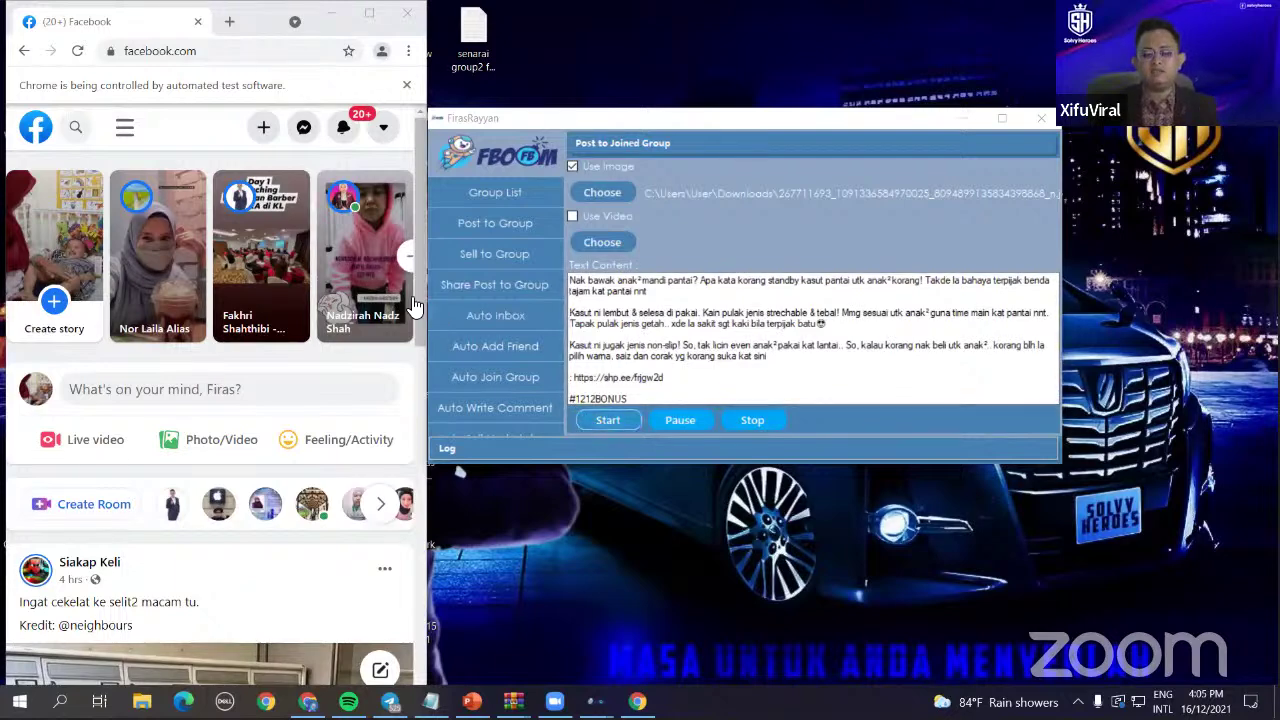
Start auto-posting the shoe promotion text and image to the joined groups, starting with Barang Baby Murah.
left_click(606, 428)
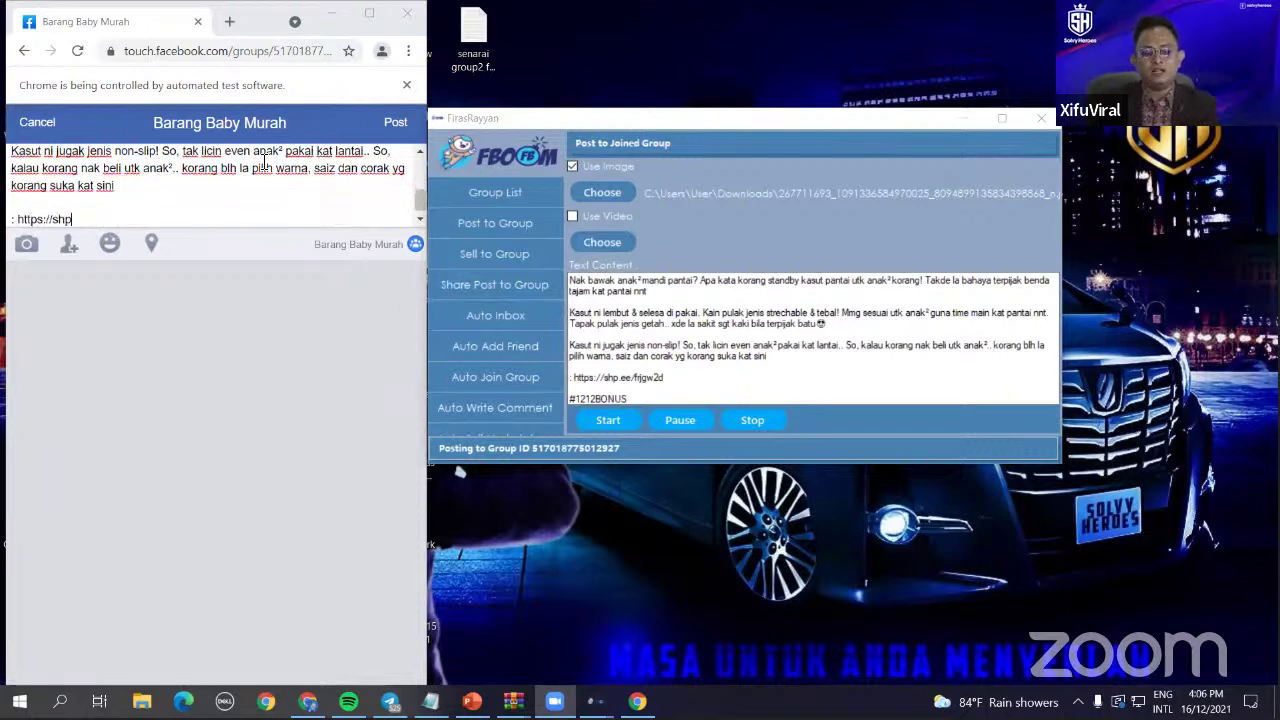
Delete the emoji after 'terpijak batu' in the post's Text Content.
left_click(833, 327)
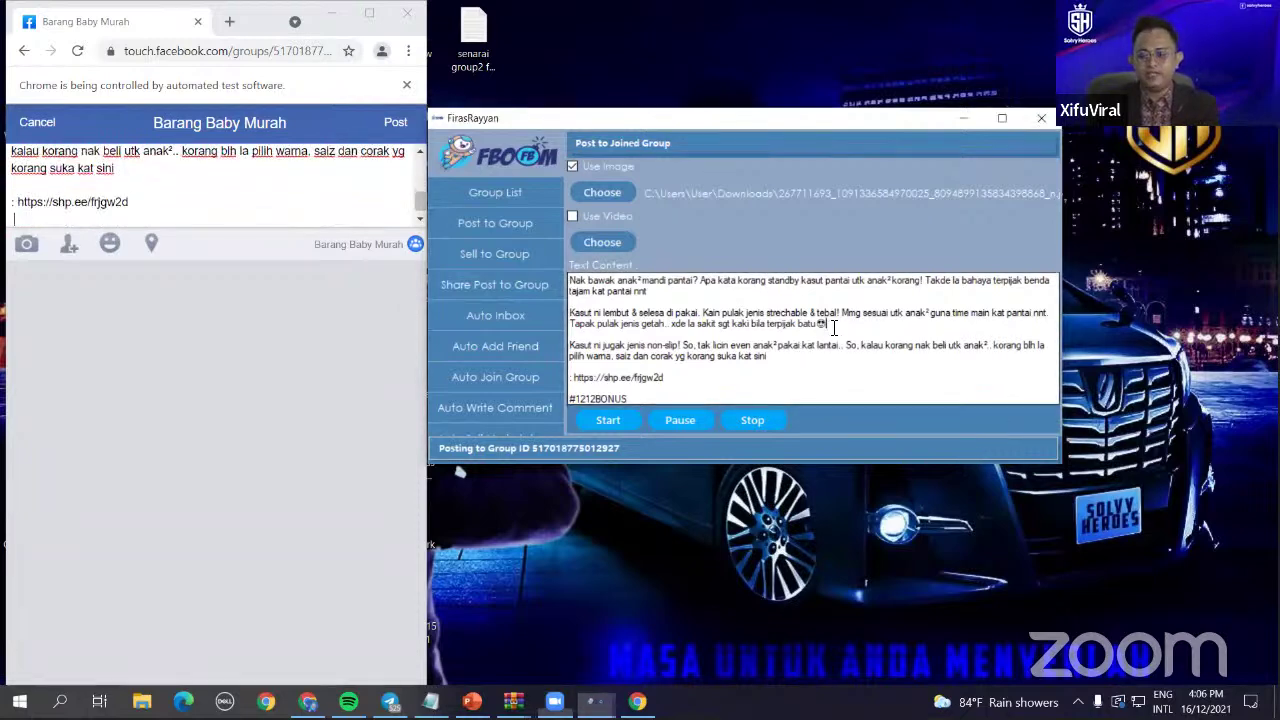
key("BackSpace")
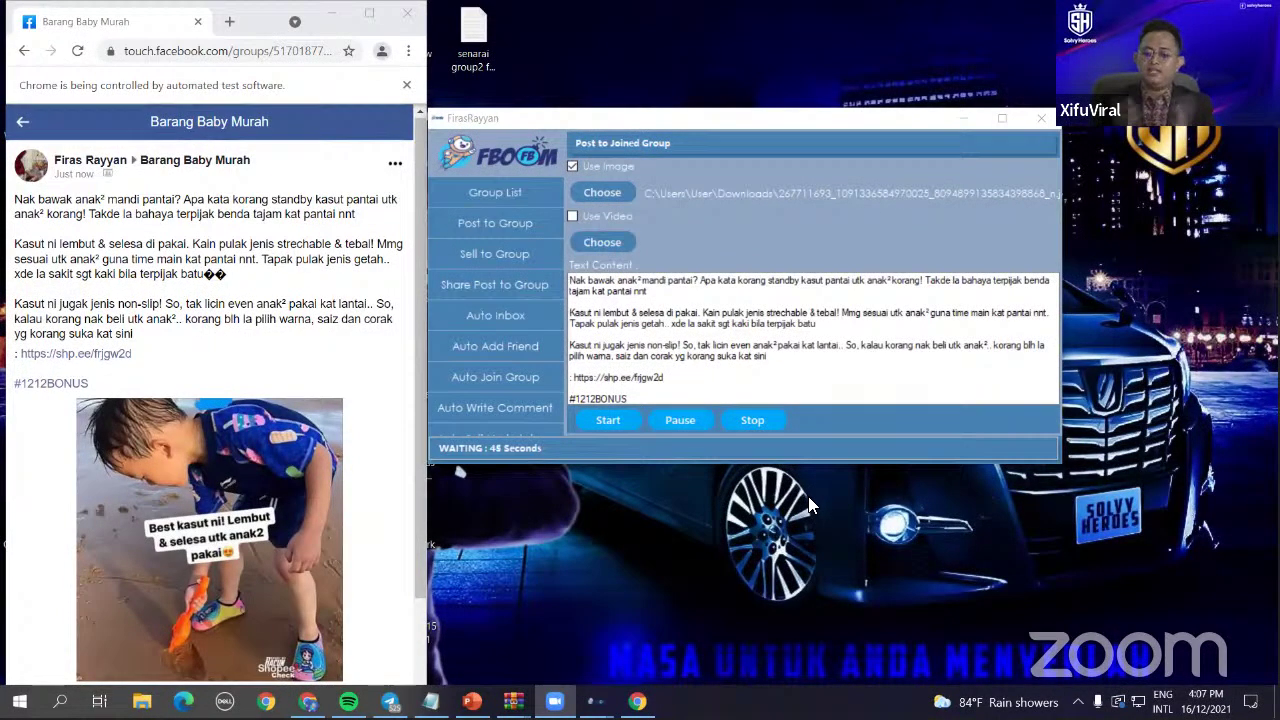
left_click(666, 146)
Rearrange the Chrome and FBOOM windows, bringing FBOOM back from the taskbar.
left_click_drag(465, 118, 468, 155)
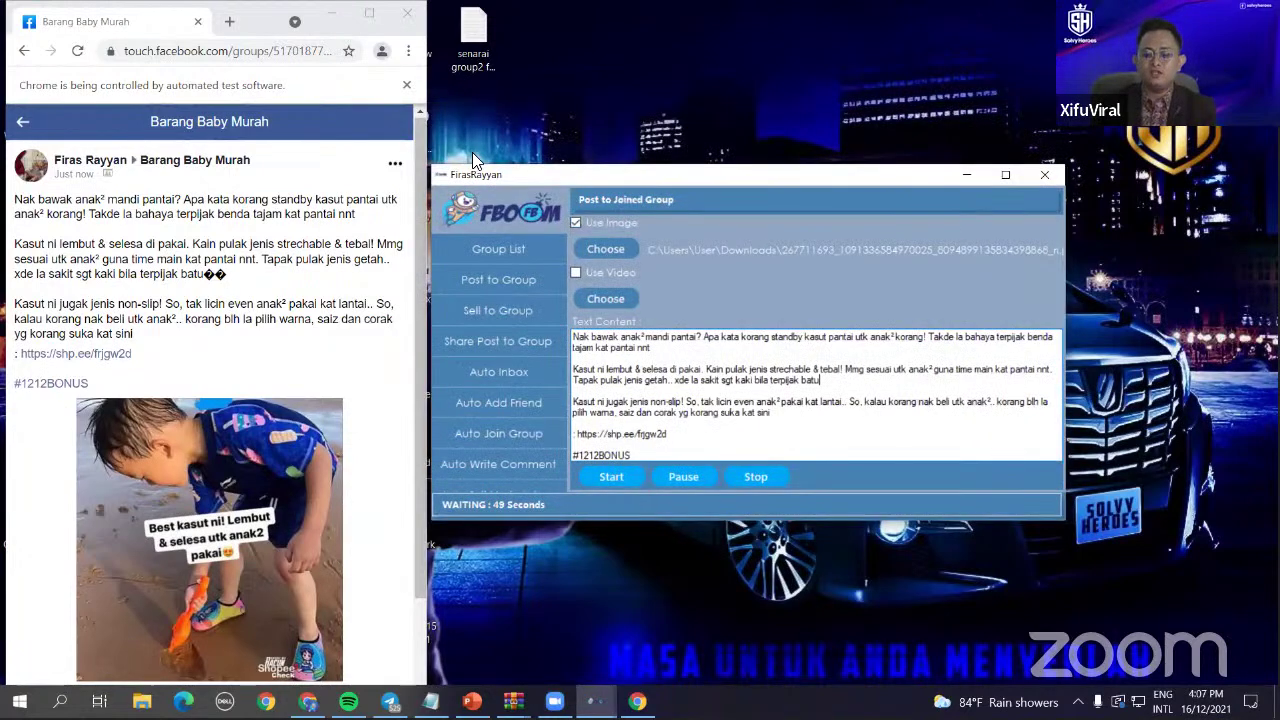
left_click(336, 27)
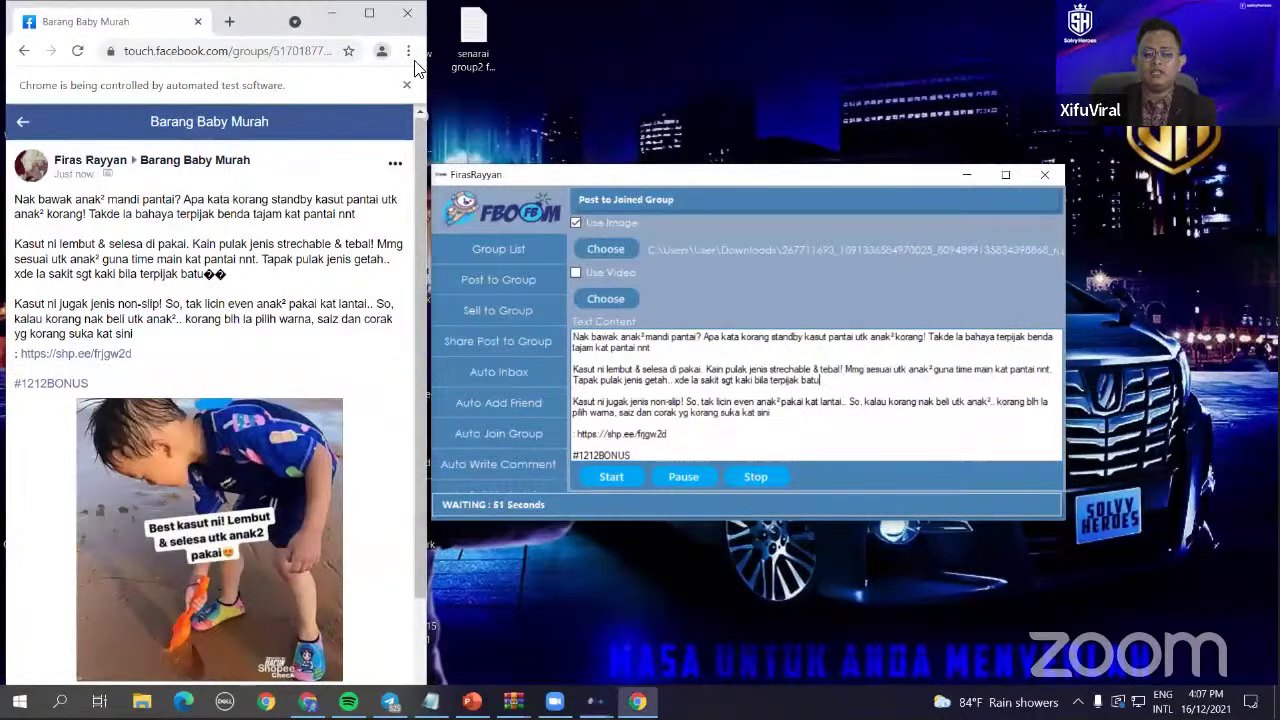
left_click(333, 20)
left_click(966, 174)
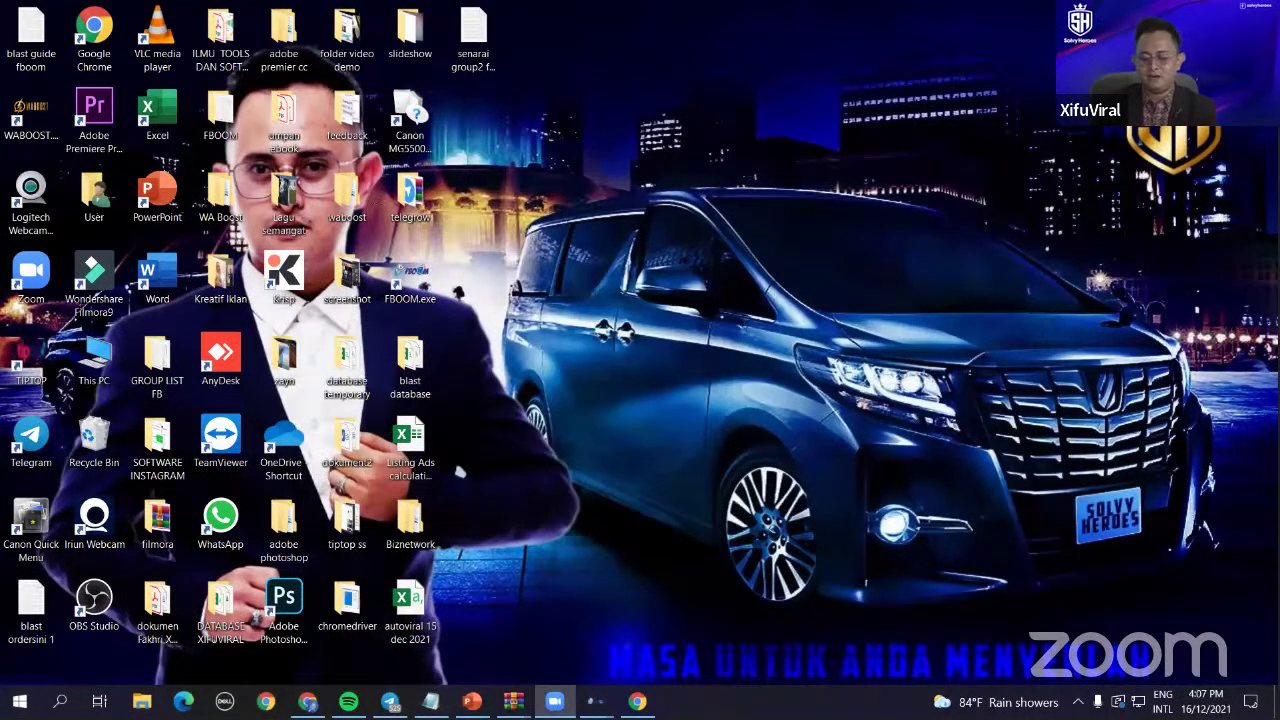
mouse_move(594, 701)
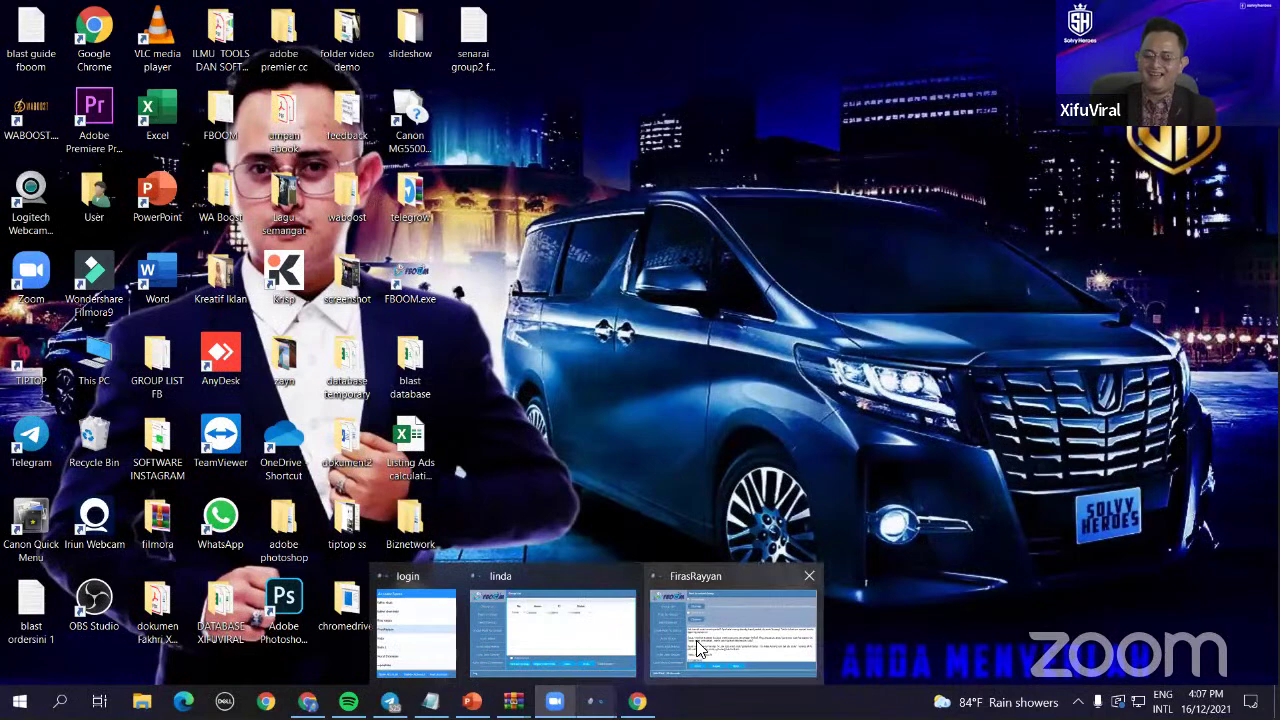
left_click(698, 648)
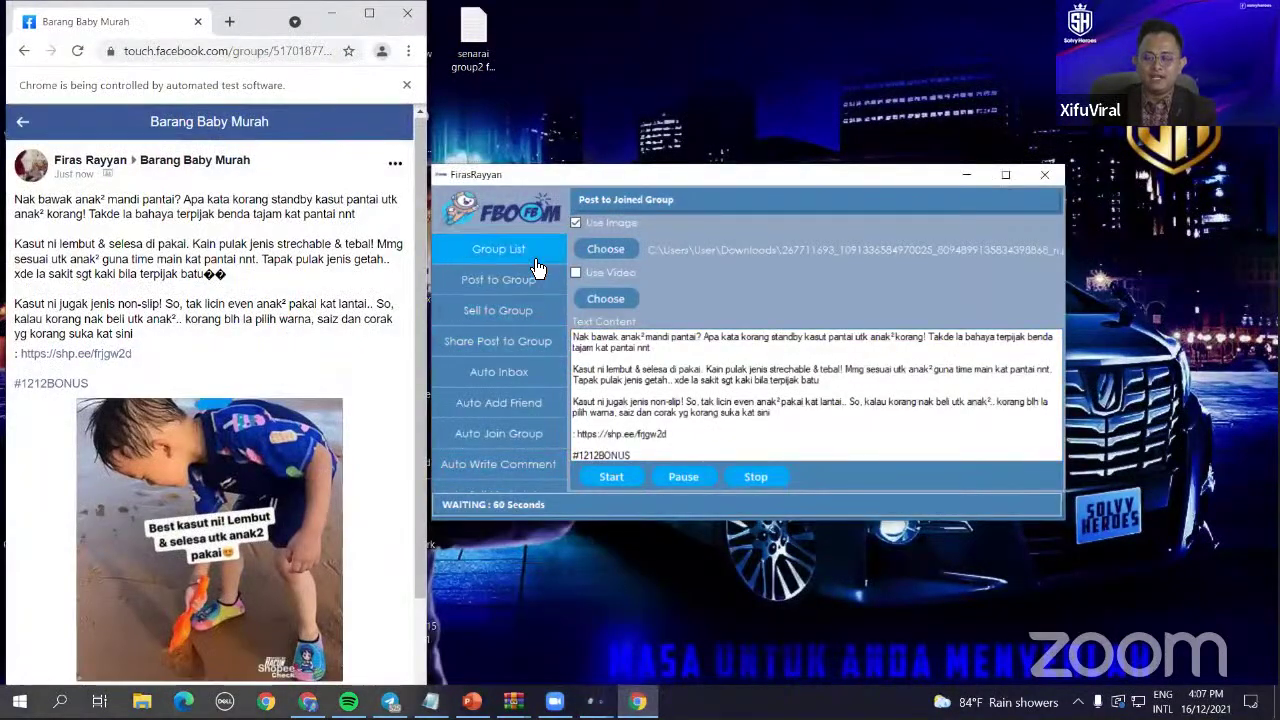
Show the Group List's Status column, where Barang Baby Murah is marked SUCCESS.
left_click(498, 249)
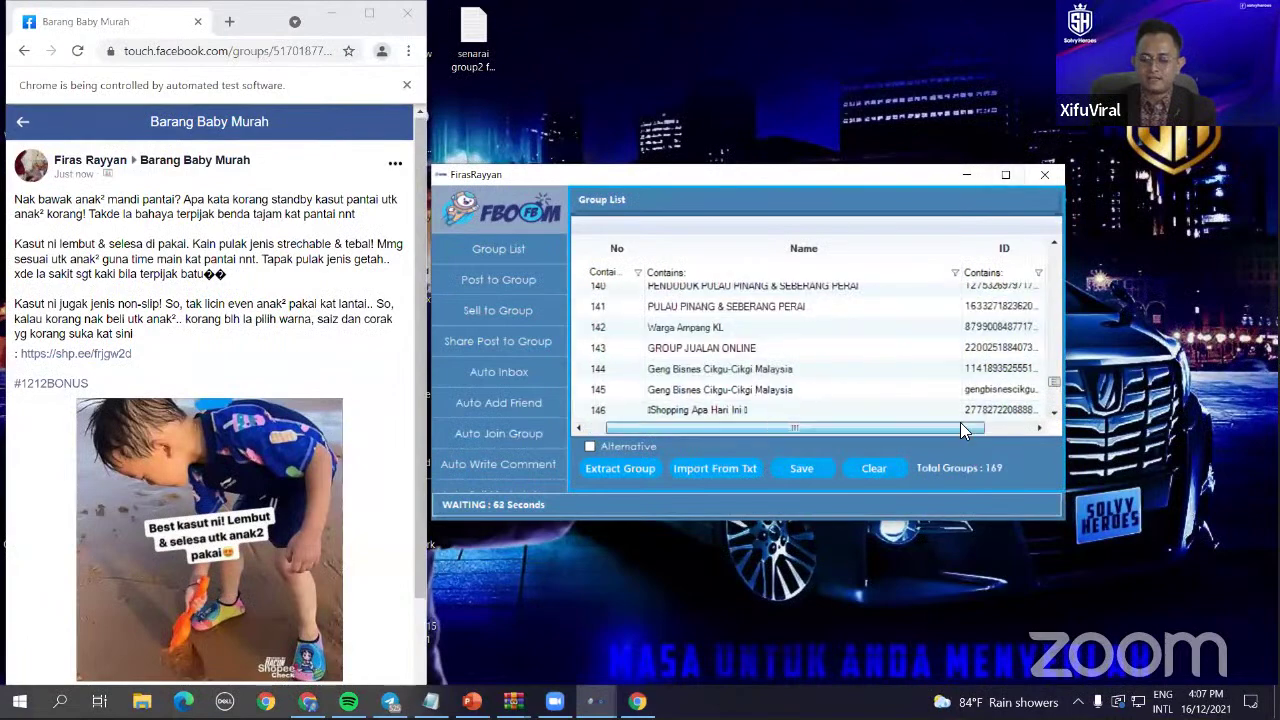
left_click_drag(958, 428, 1030, 428)
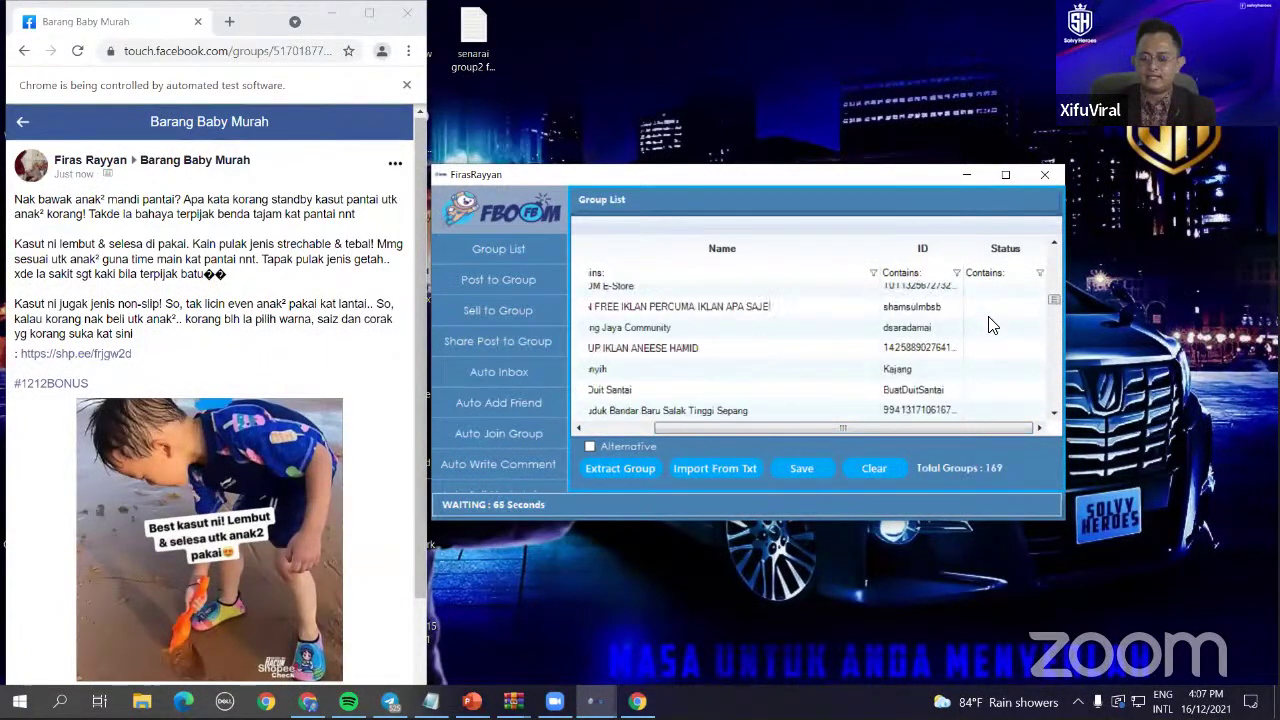
left_click(1006, 176)
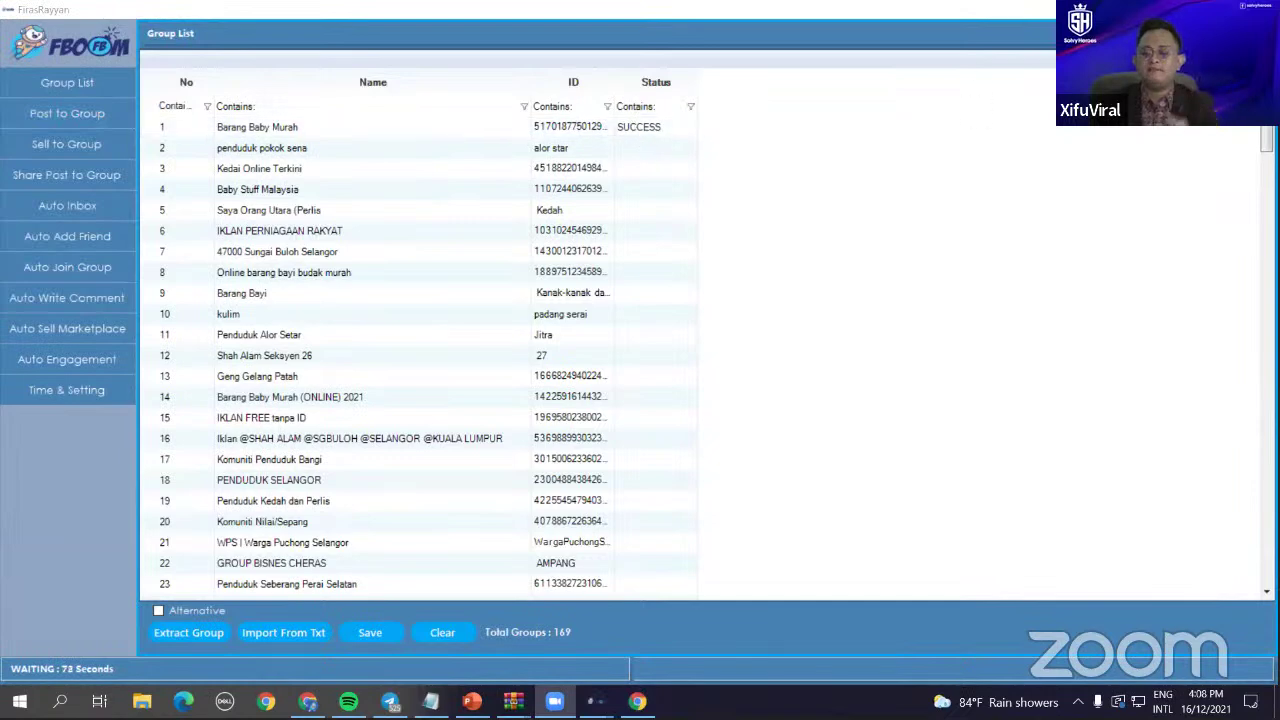
key("super+Down")
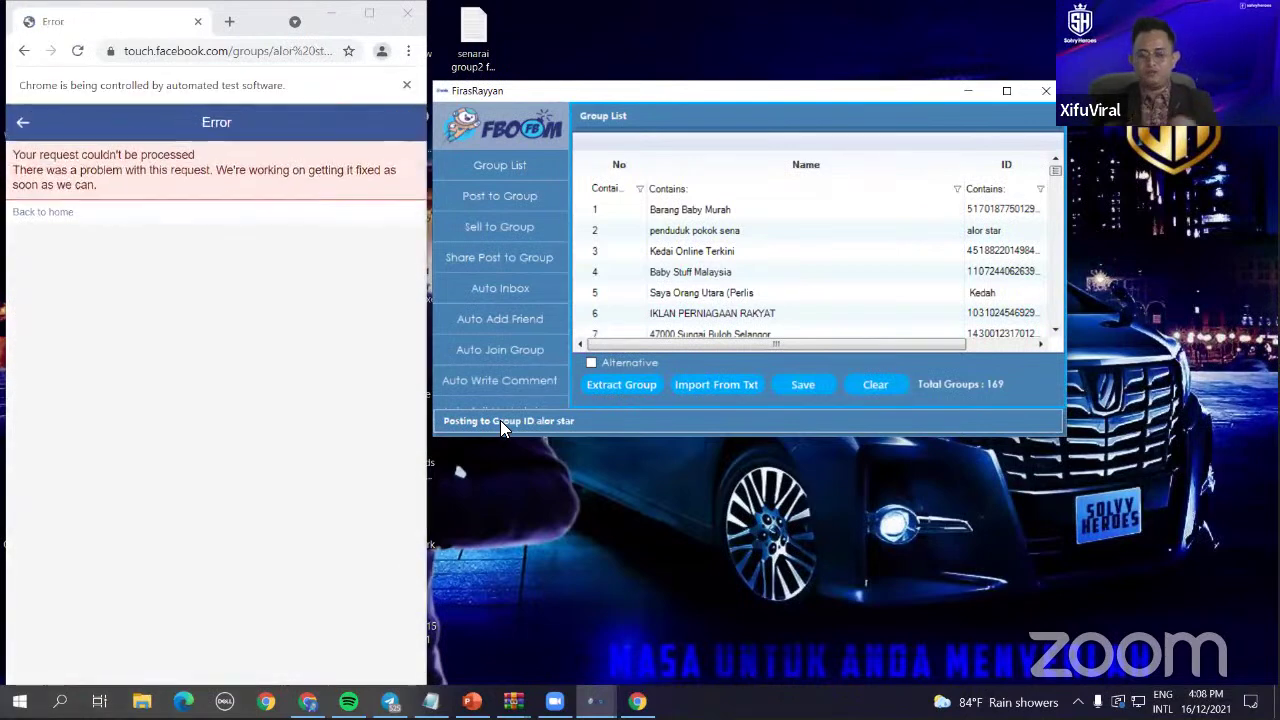
Return to the Post to Joined Group page with the FBOOM window maximized.
left_click(24, 125)
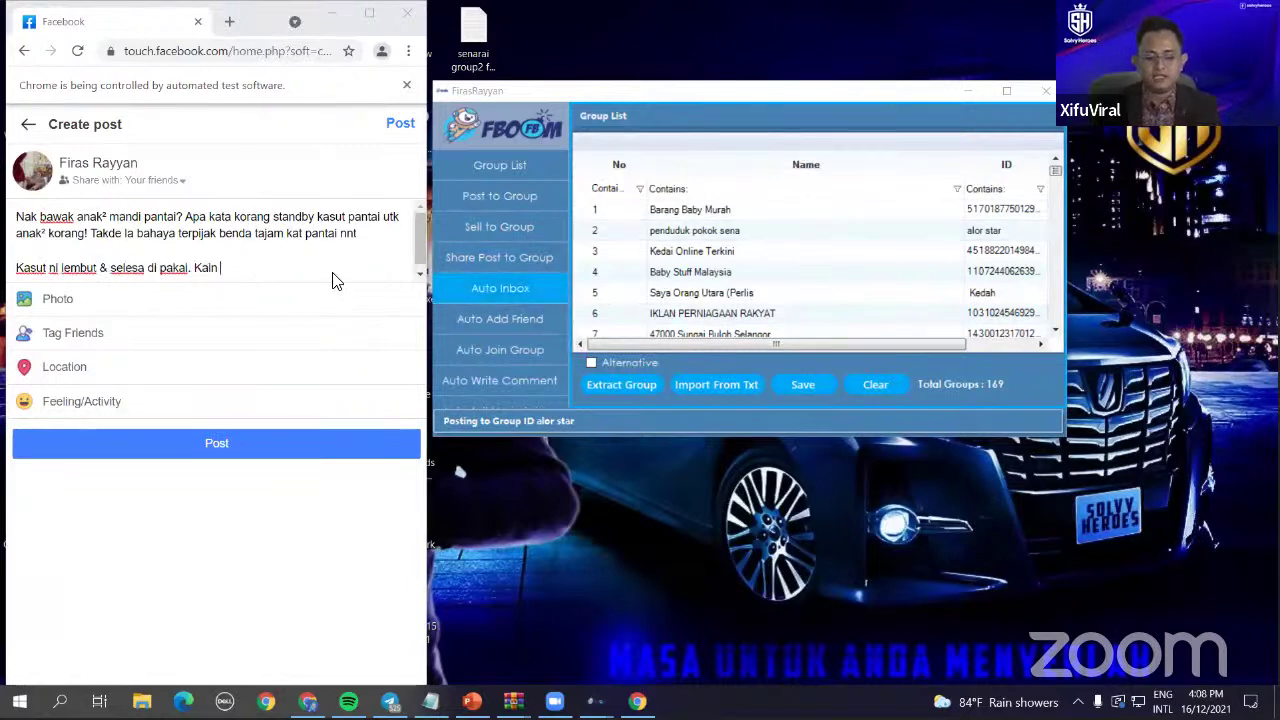
left_click(1007, 92)
left_click(1218, 9)
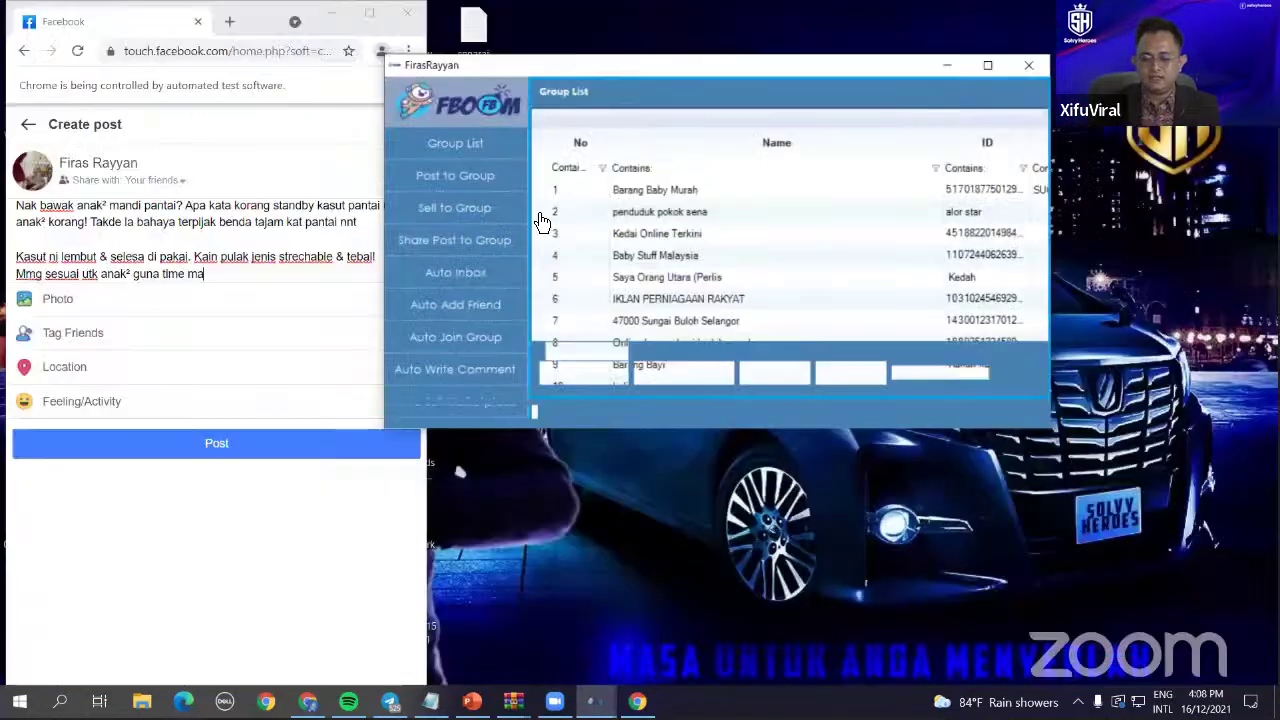
left_click(515, 197)
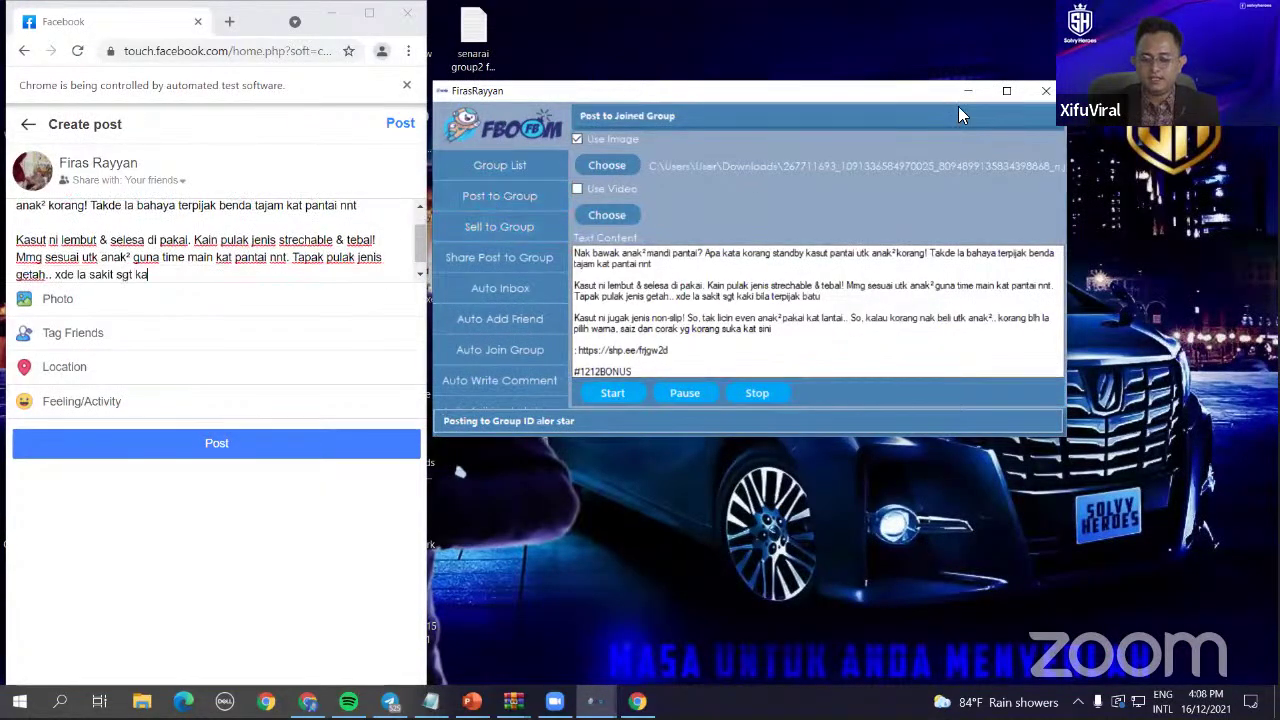
left_click(1007, 91)
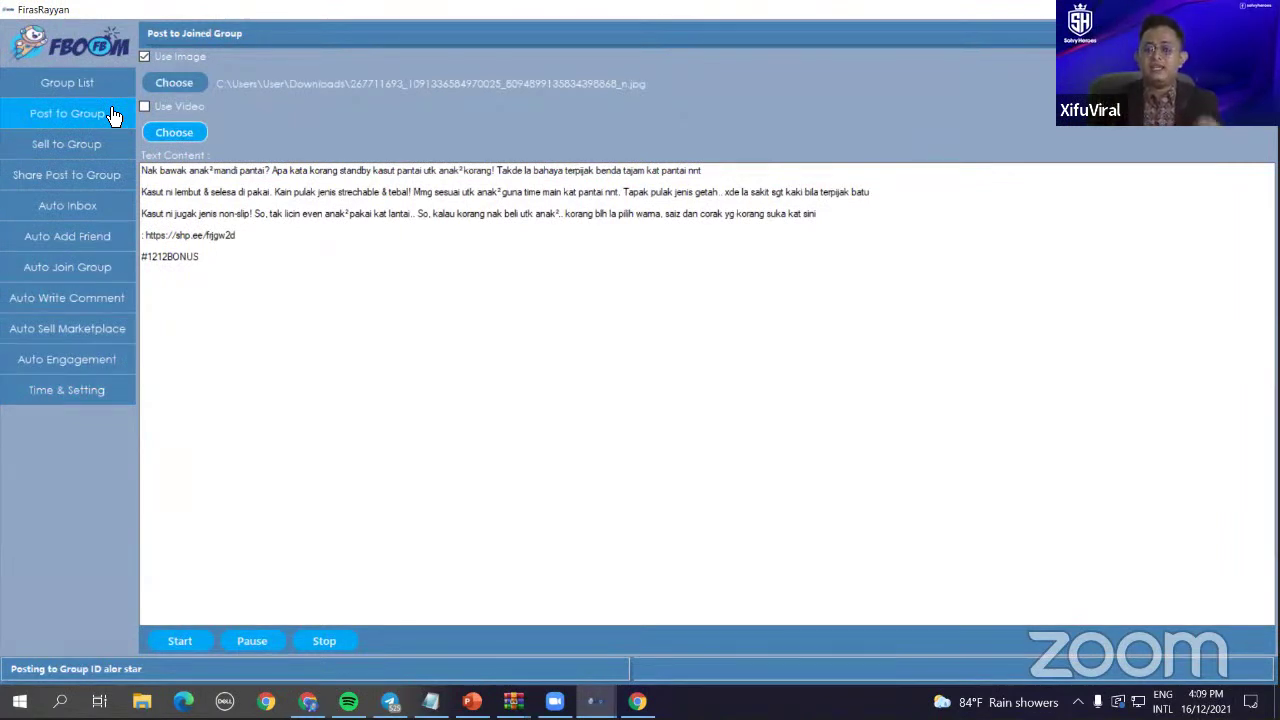
left_click(62, 401)
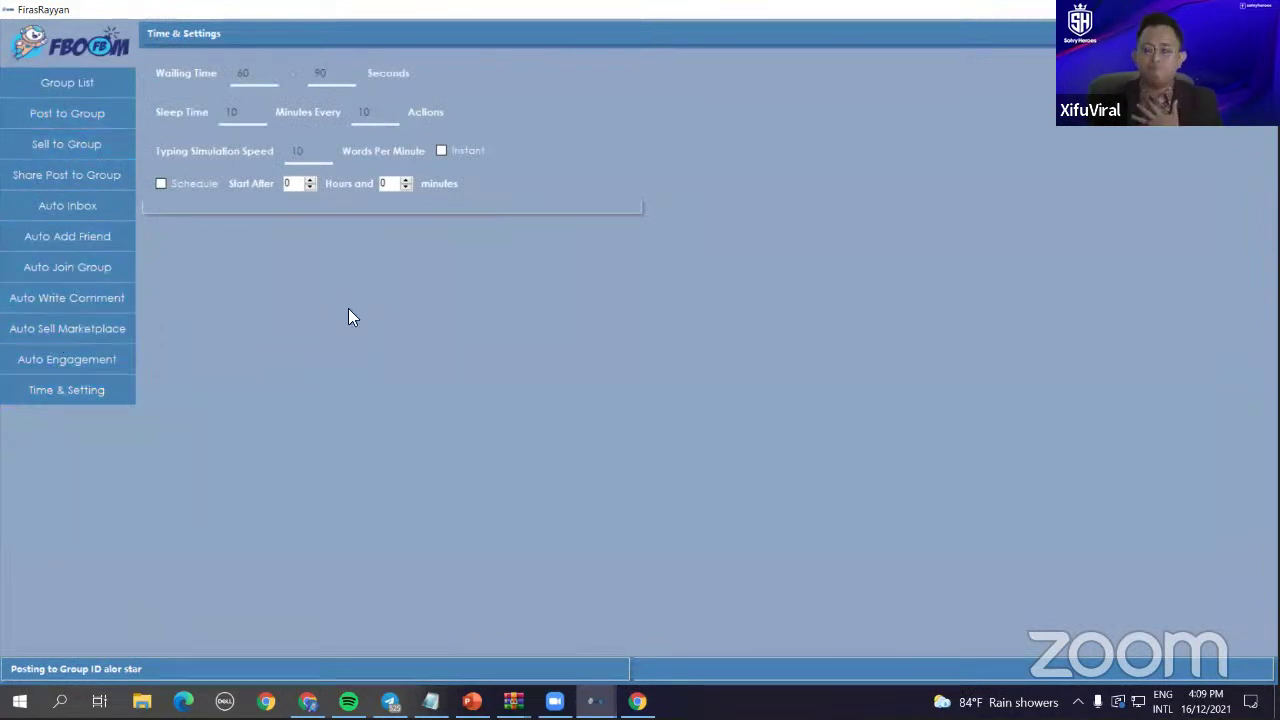
left_click(91, 122)
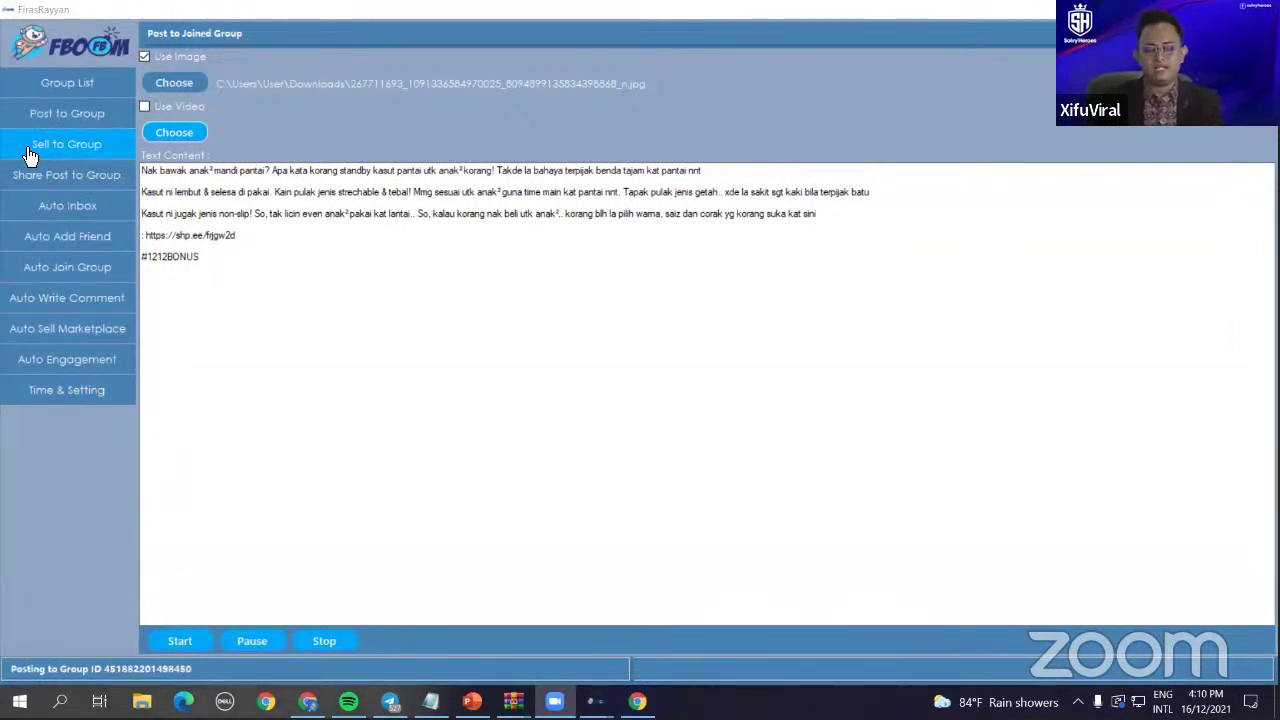
Move between the Share Post and Post to Group pages, ending on Time & Setting's 60–90 second wait.
left_click(98, 187)
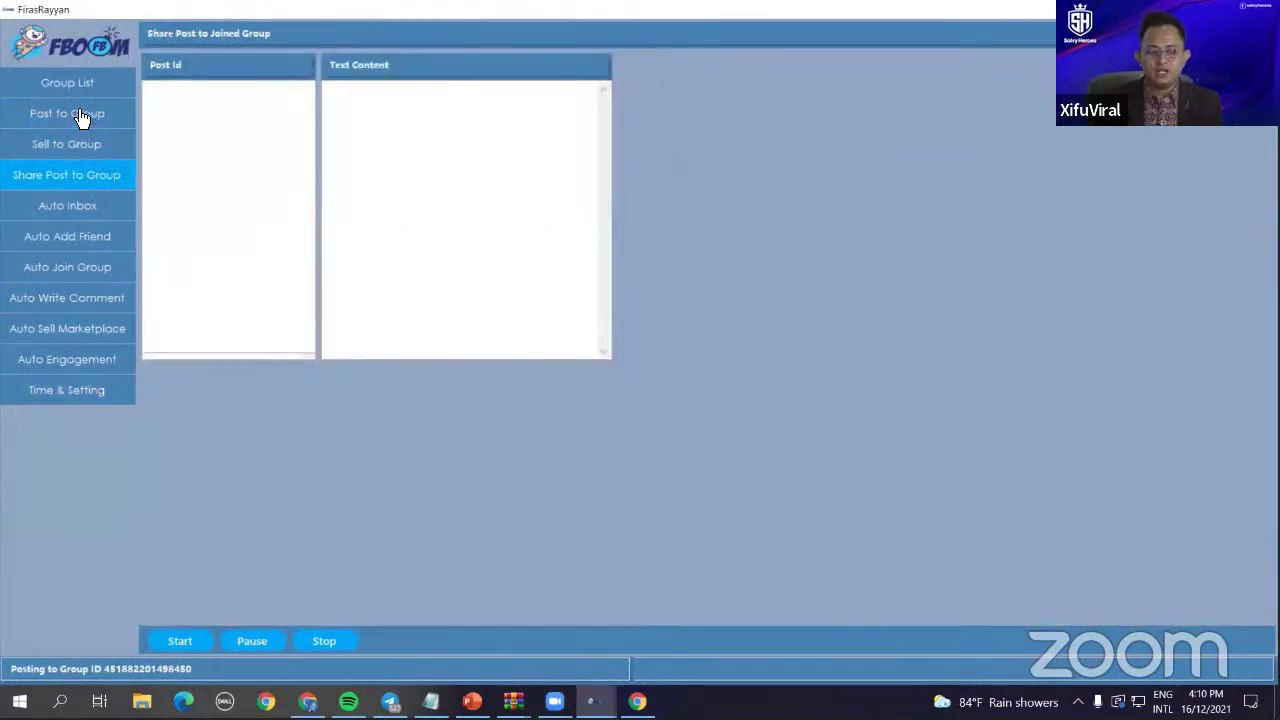
left_click(82, 118)
left_click(92, 180)
left_click(100, 118)
left_click(100, 177)
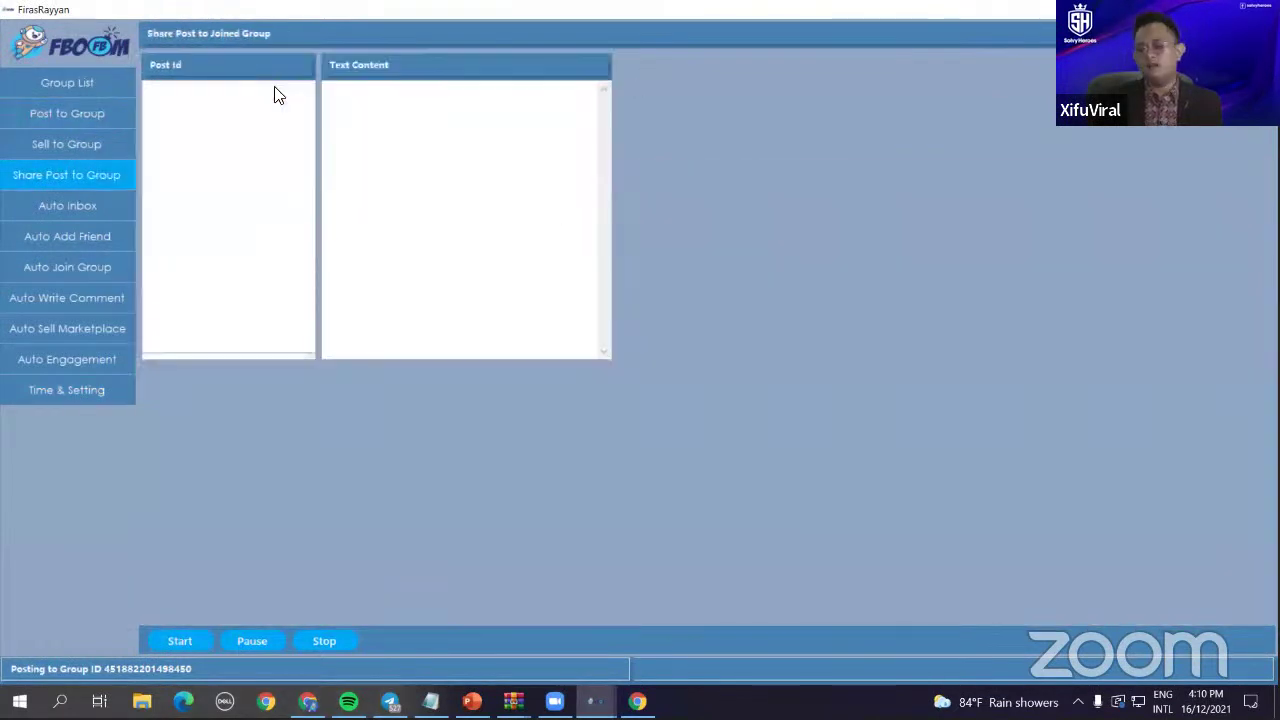
left_click(100, 175)
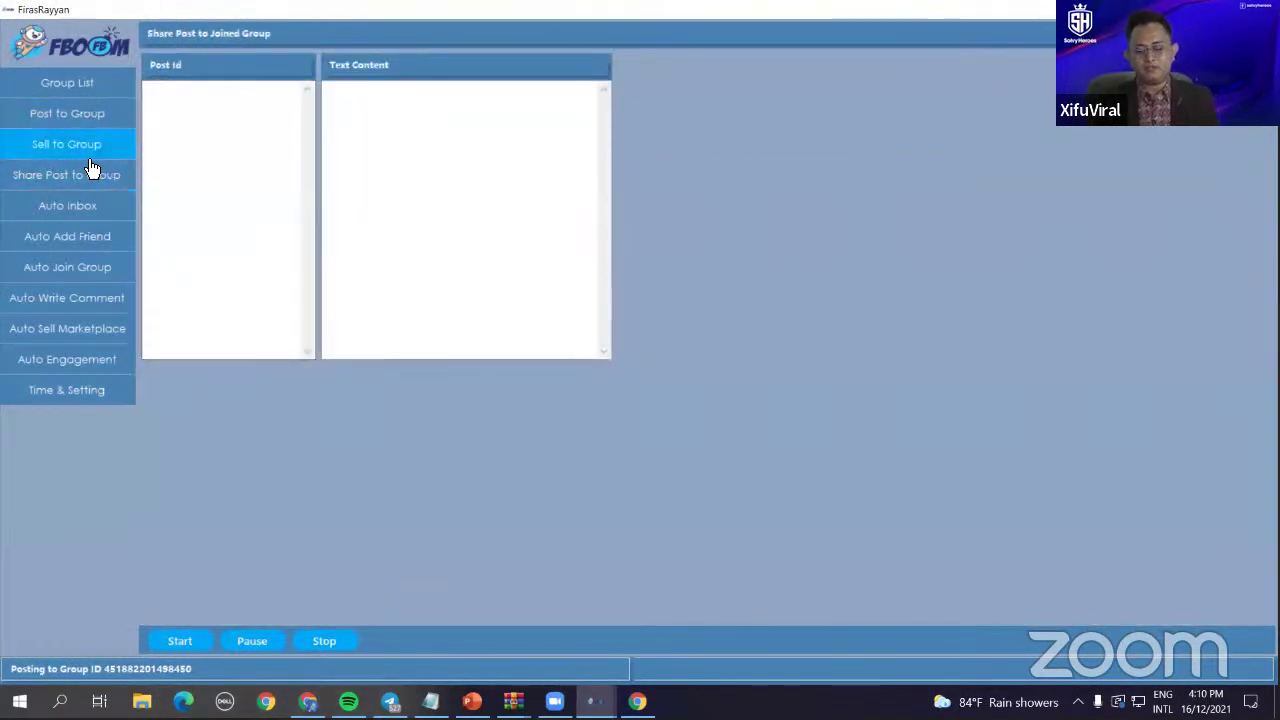
left_click(82, 116)
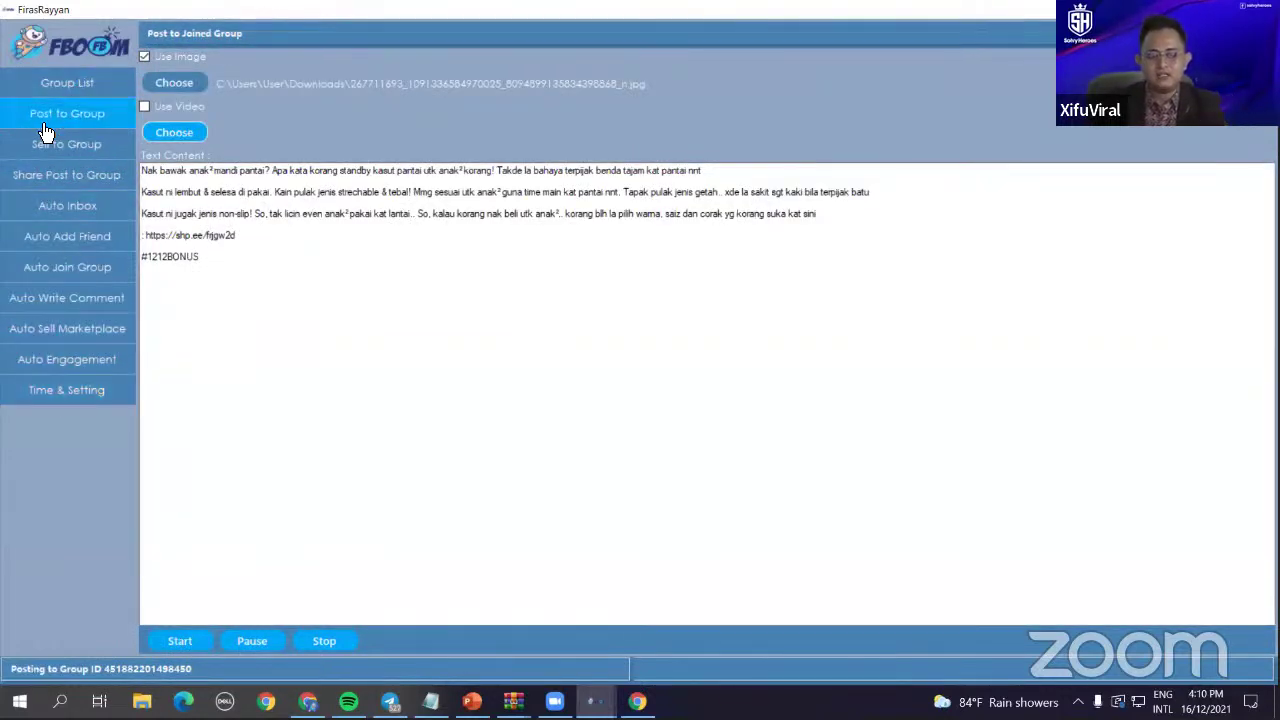
left_click(80, 391)
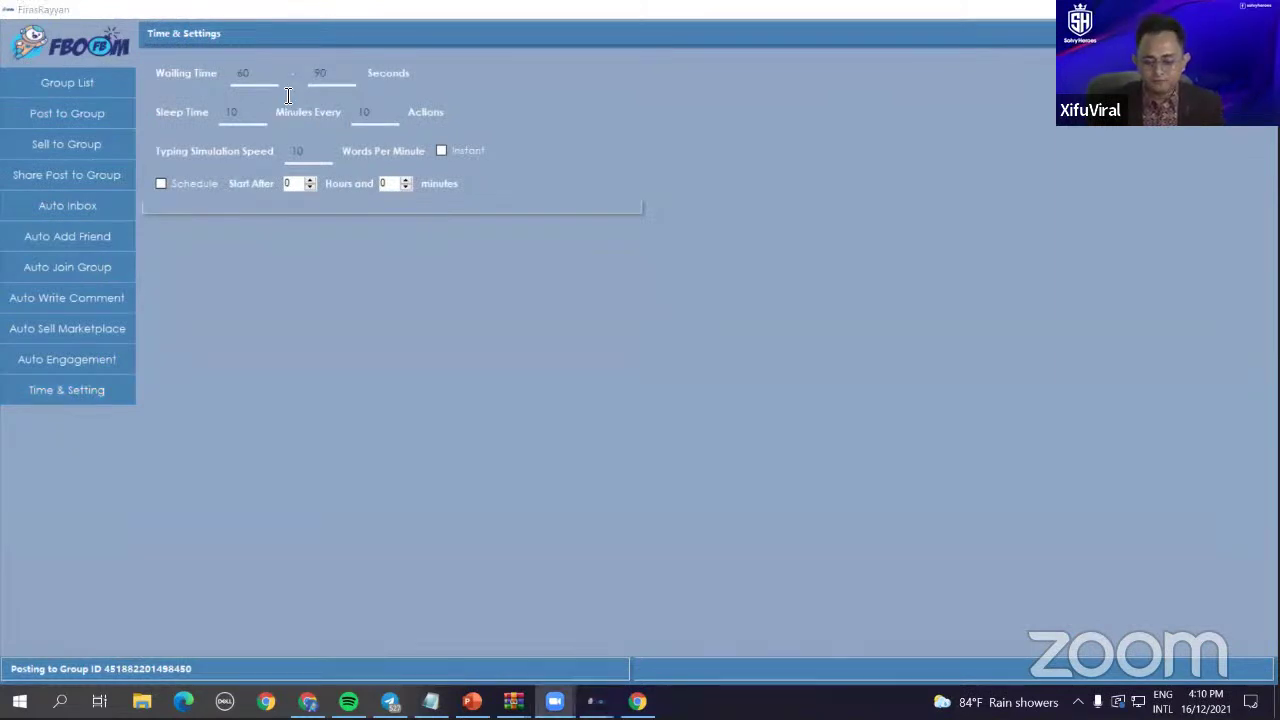
Change the waiting time between shares from 60–90 to 100–250 seconds.
double_click(244, 77)
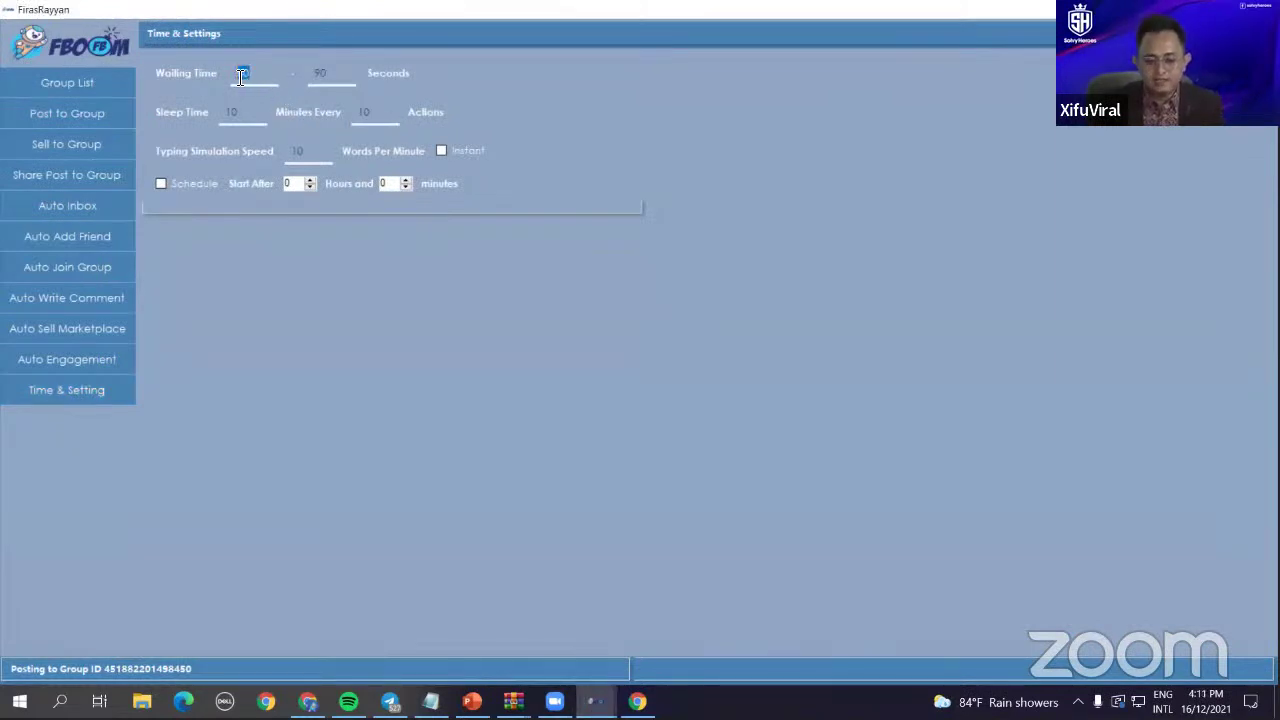
left_click(236, 84)
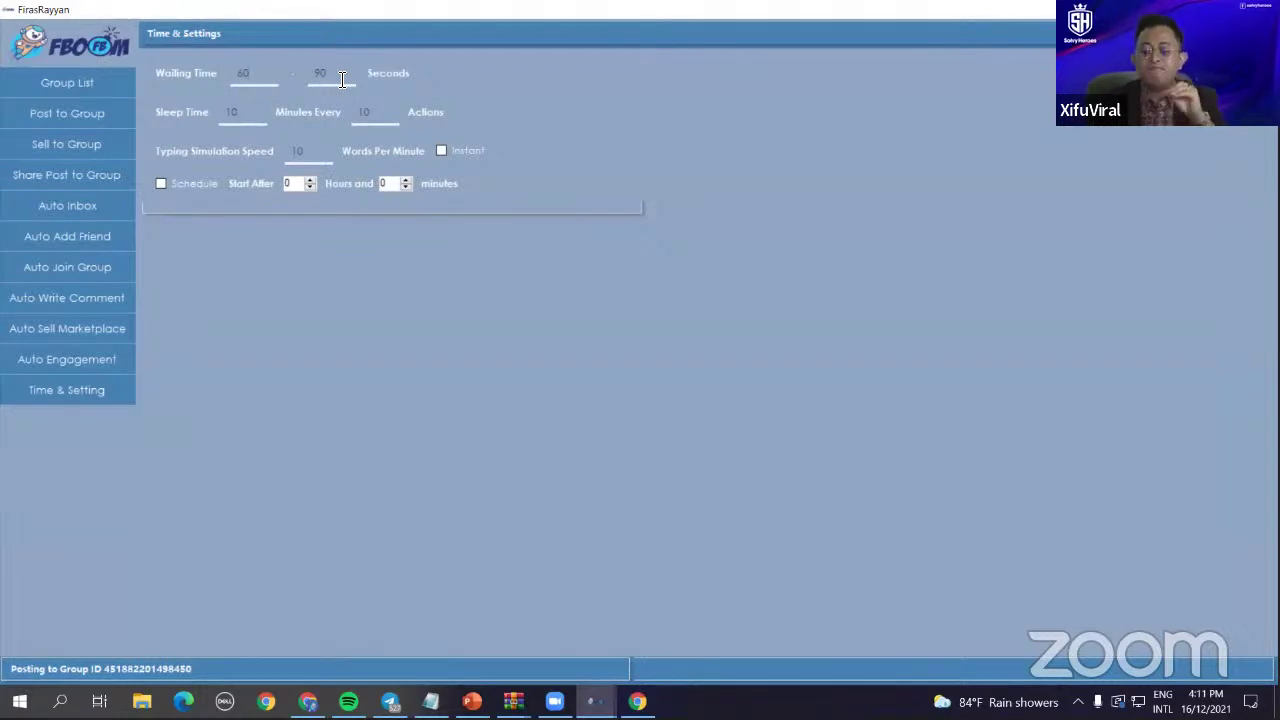
double_click(262, 76)
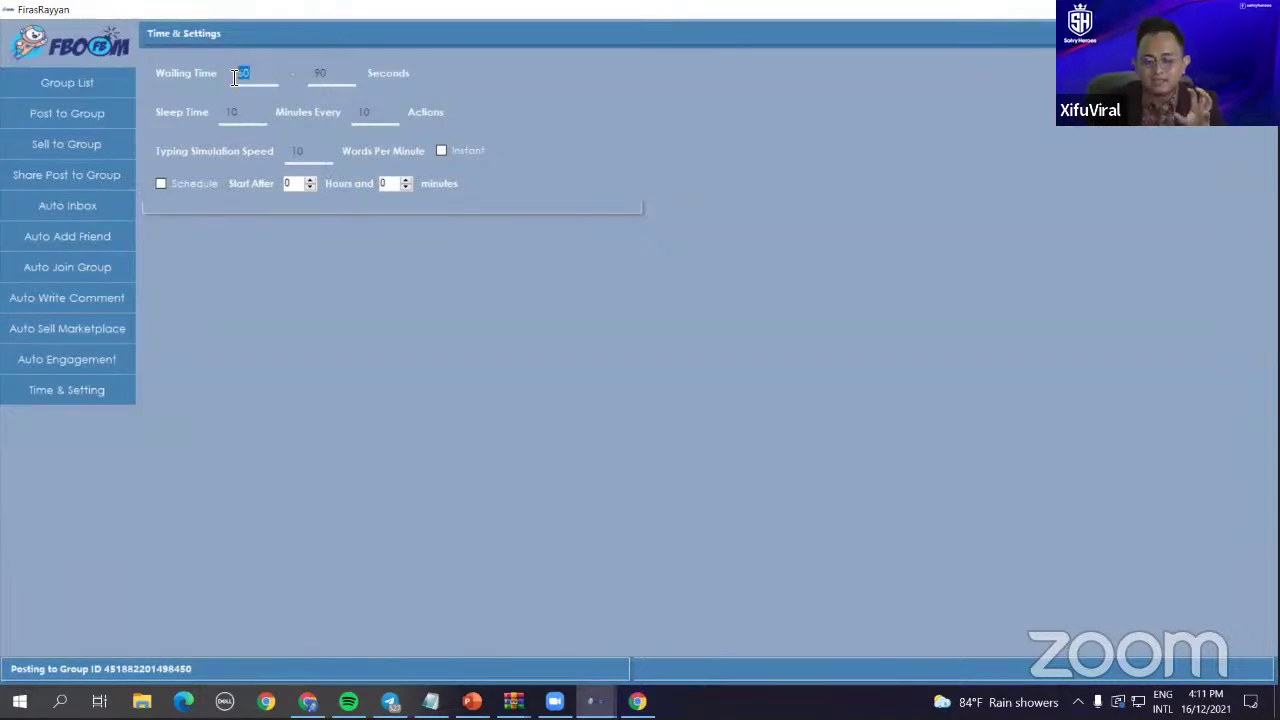
double_click(320, 76)
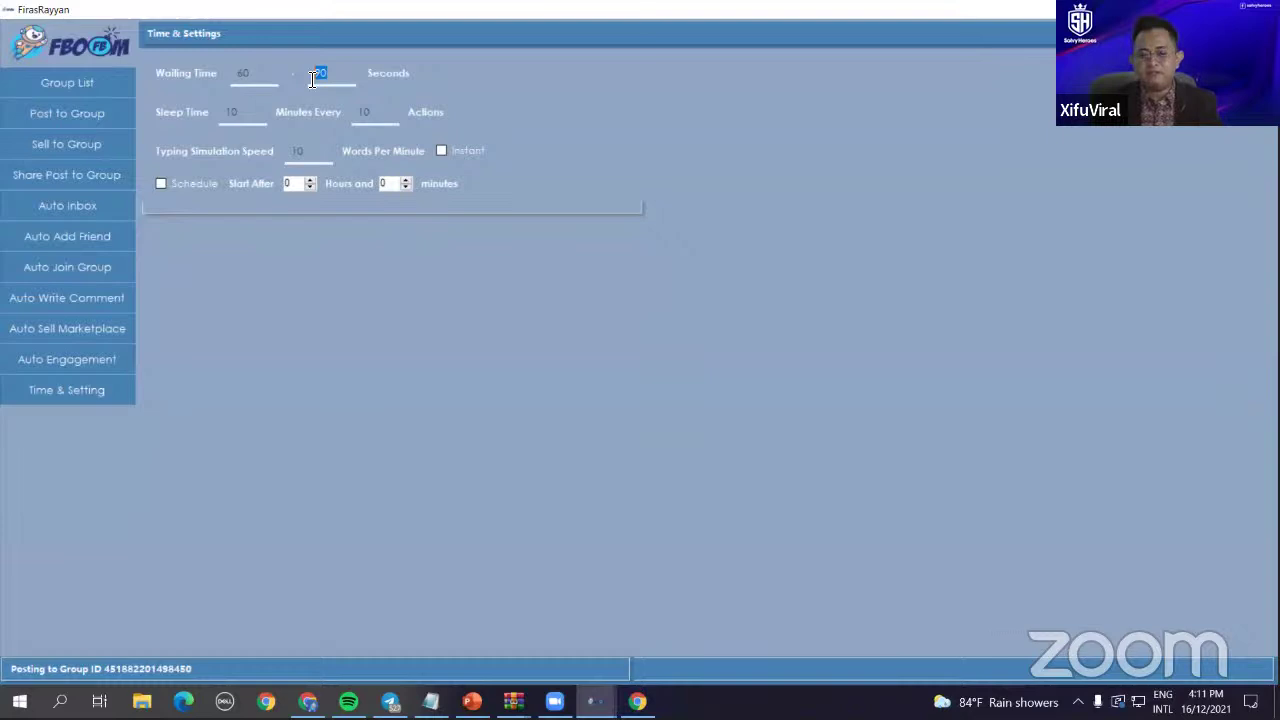
left_click(254, 80)
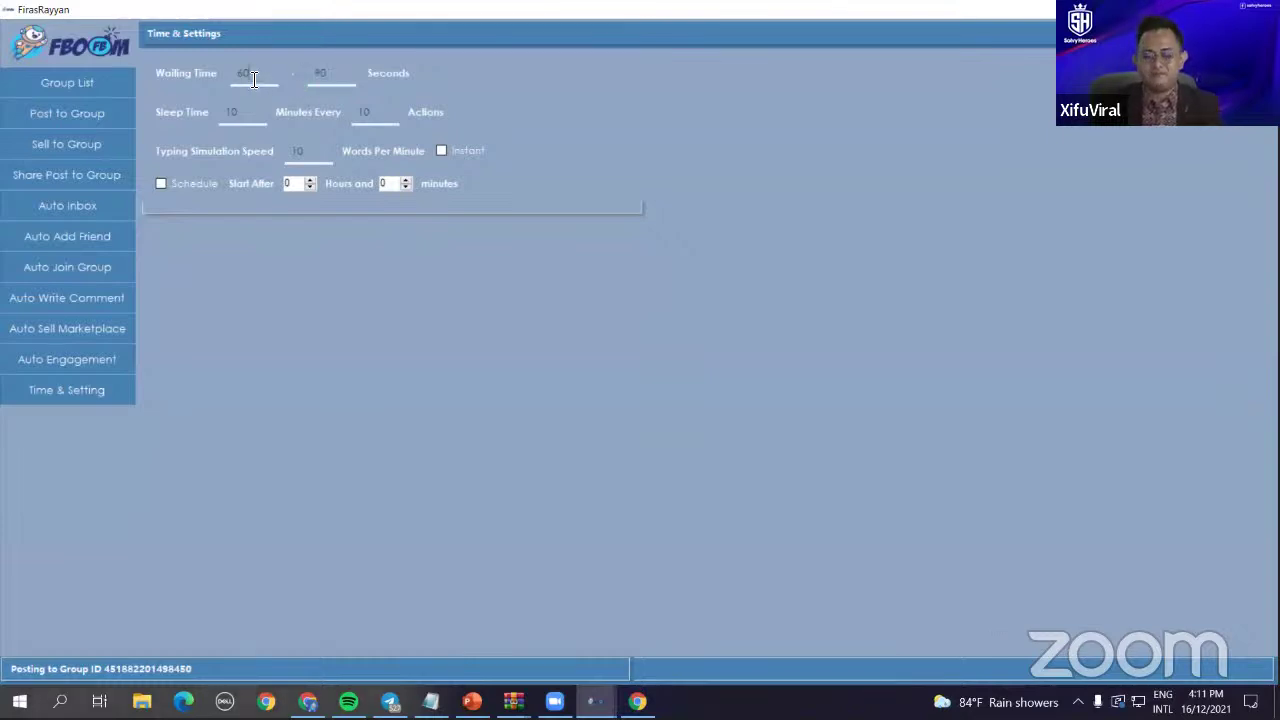
key("BackSpace")
key("BackSpace")
type("100")
left_click(338, 74)
key("BackSpace")
key("BackSpace")
type("250")
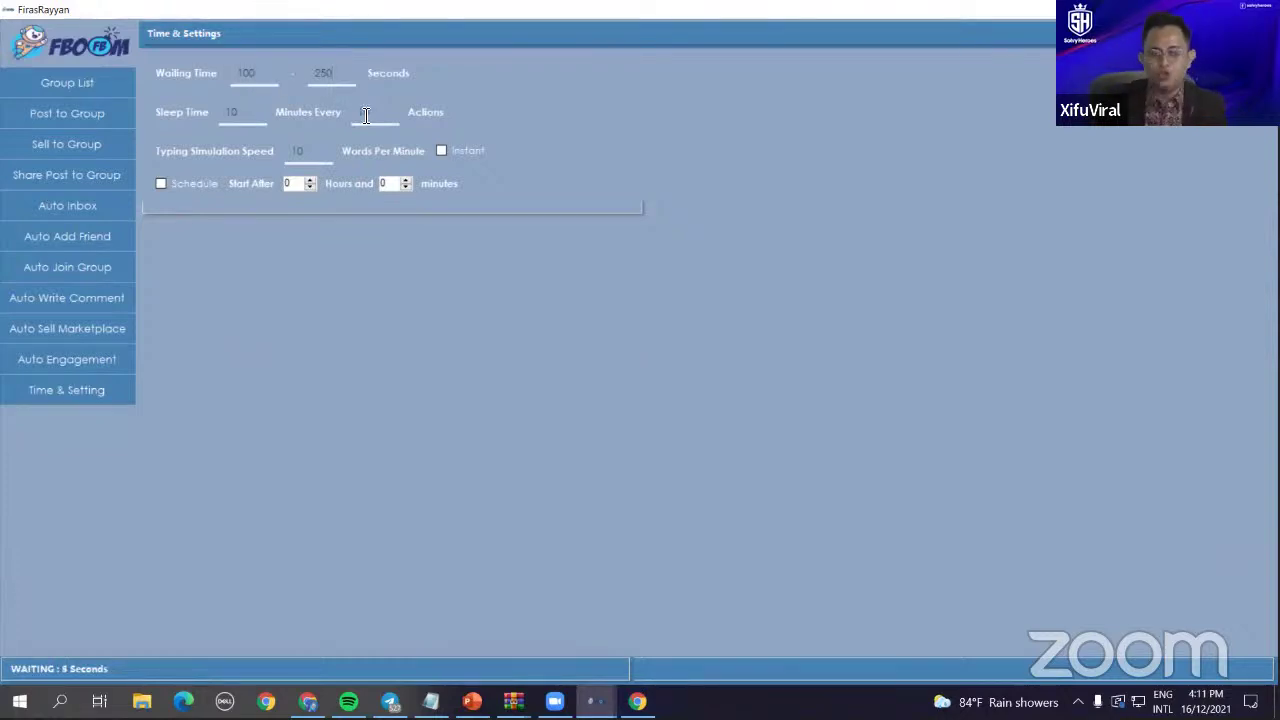
Make the sleep period start every 50 actions instead of 10.
left_click(390, 110)
key("BackSpace")
key("BackSpace")
type("50")
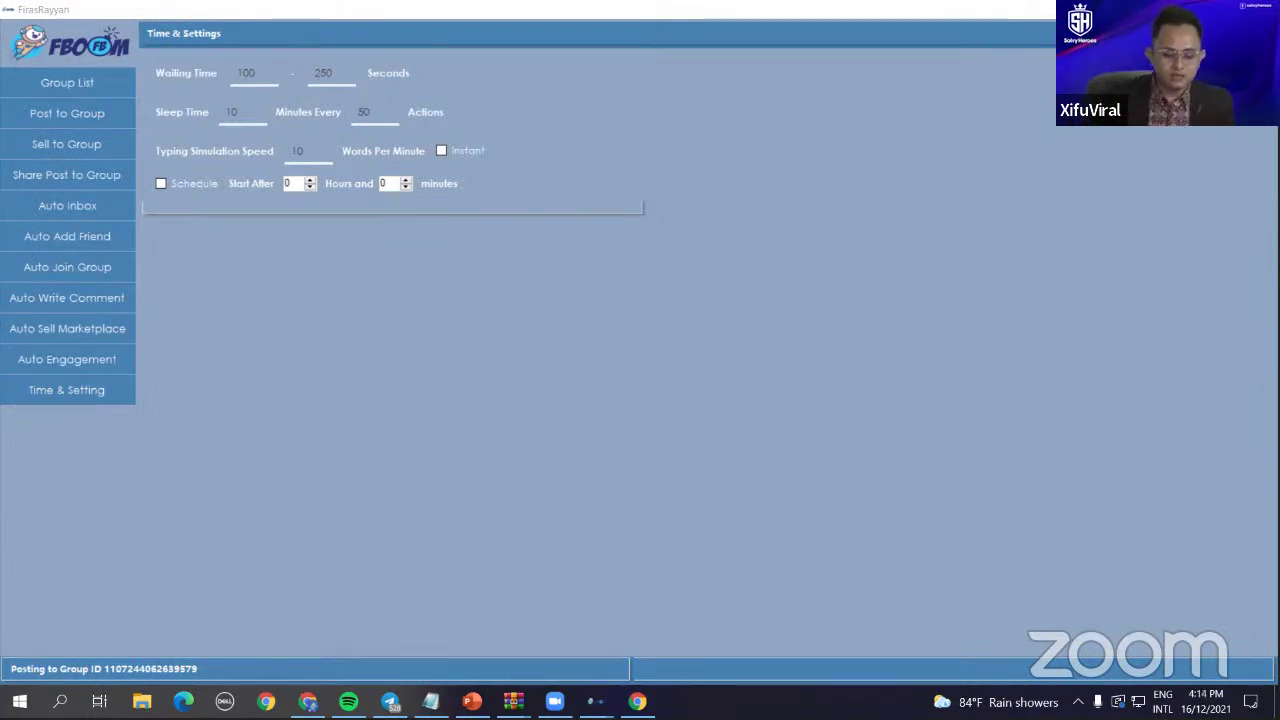
key("super+Down")
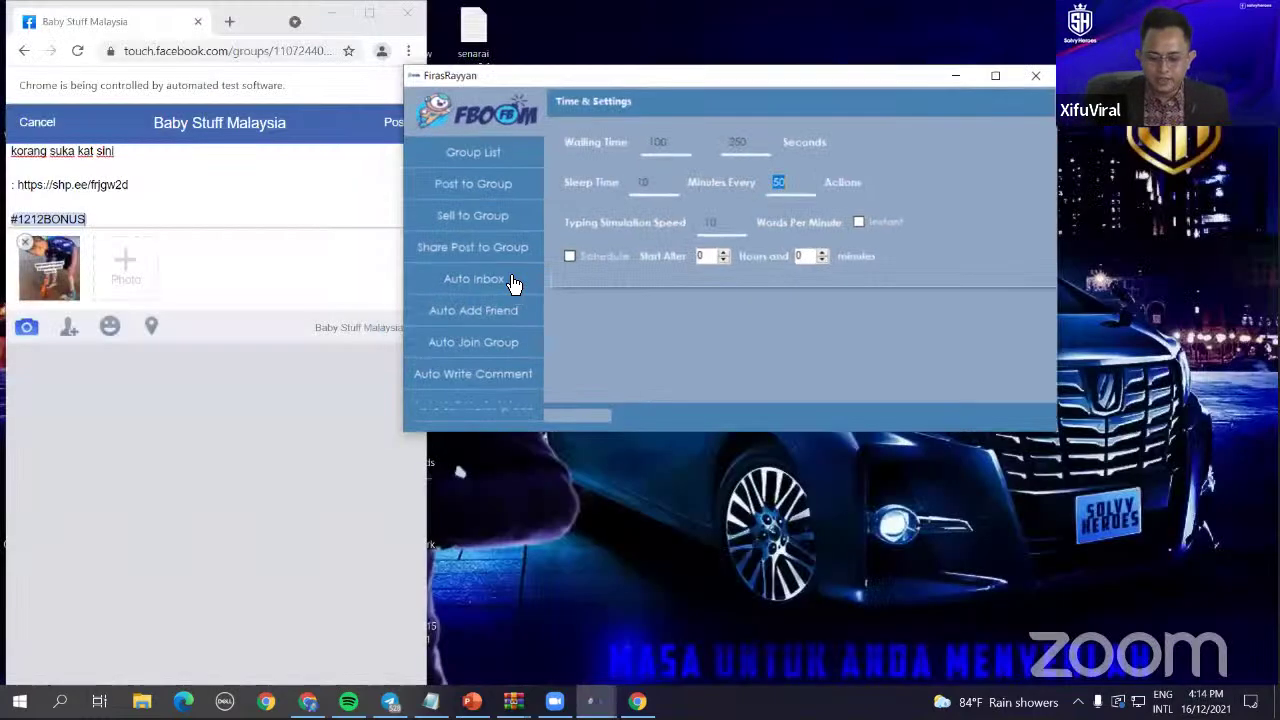
left_click(518, 170)
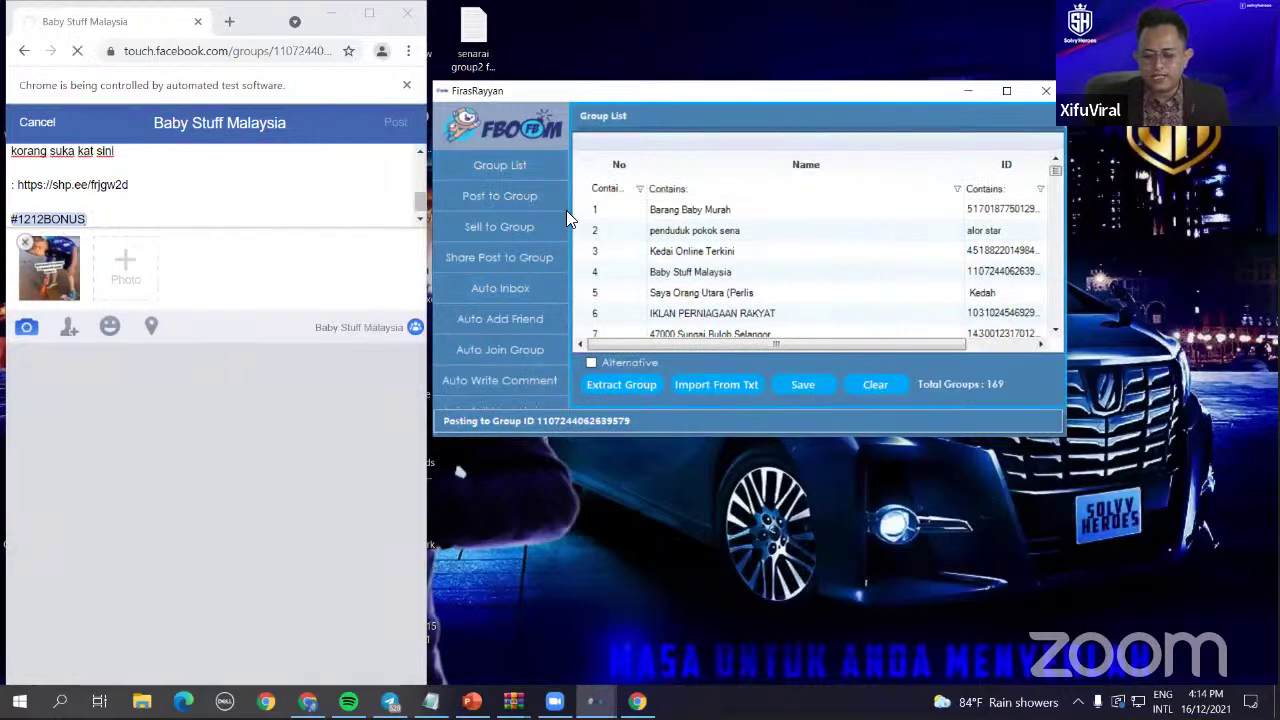
left_click(528, 199)
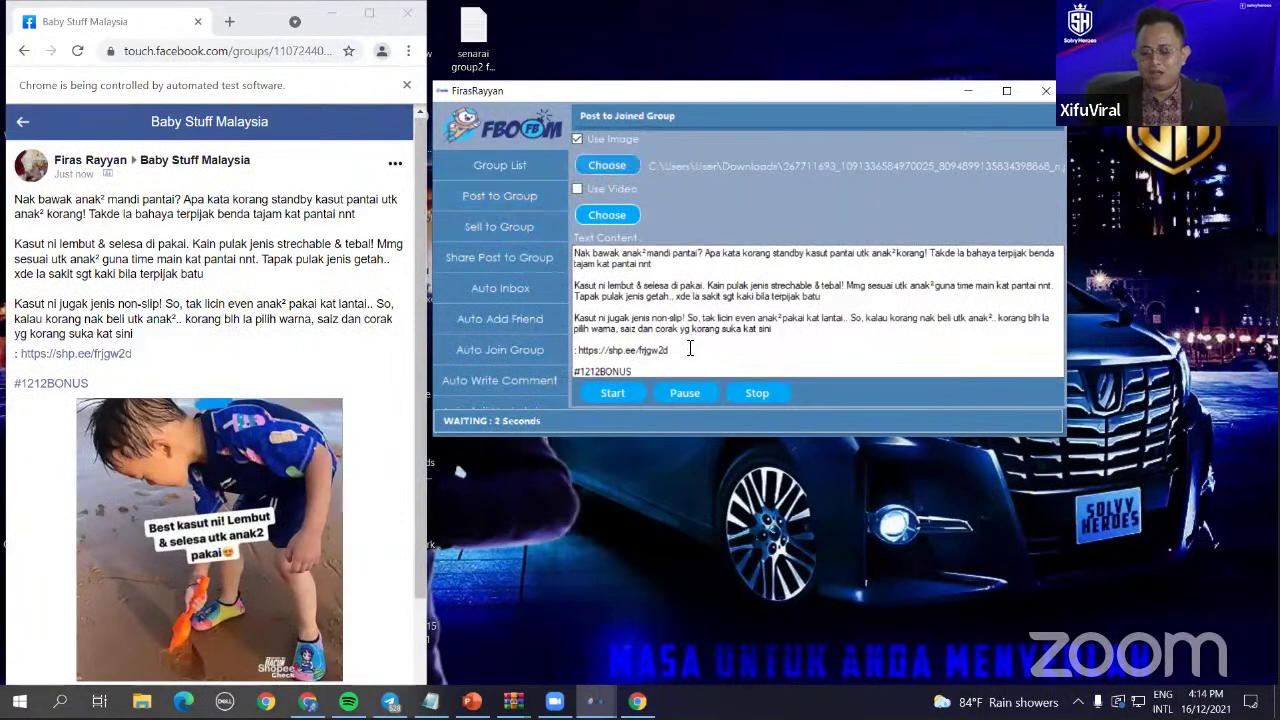
left_click_drag(640, 372, 566, 236)
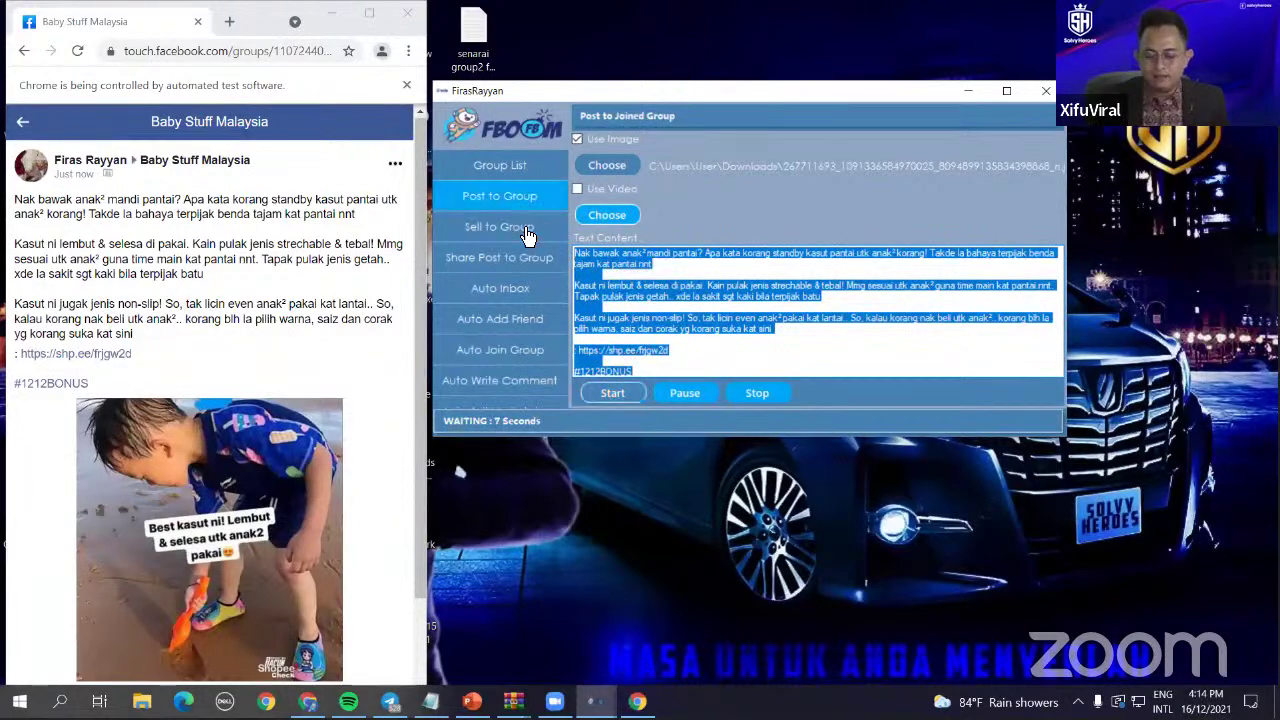
left_click(1005, 92)
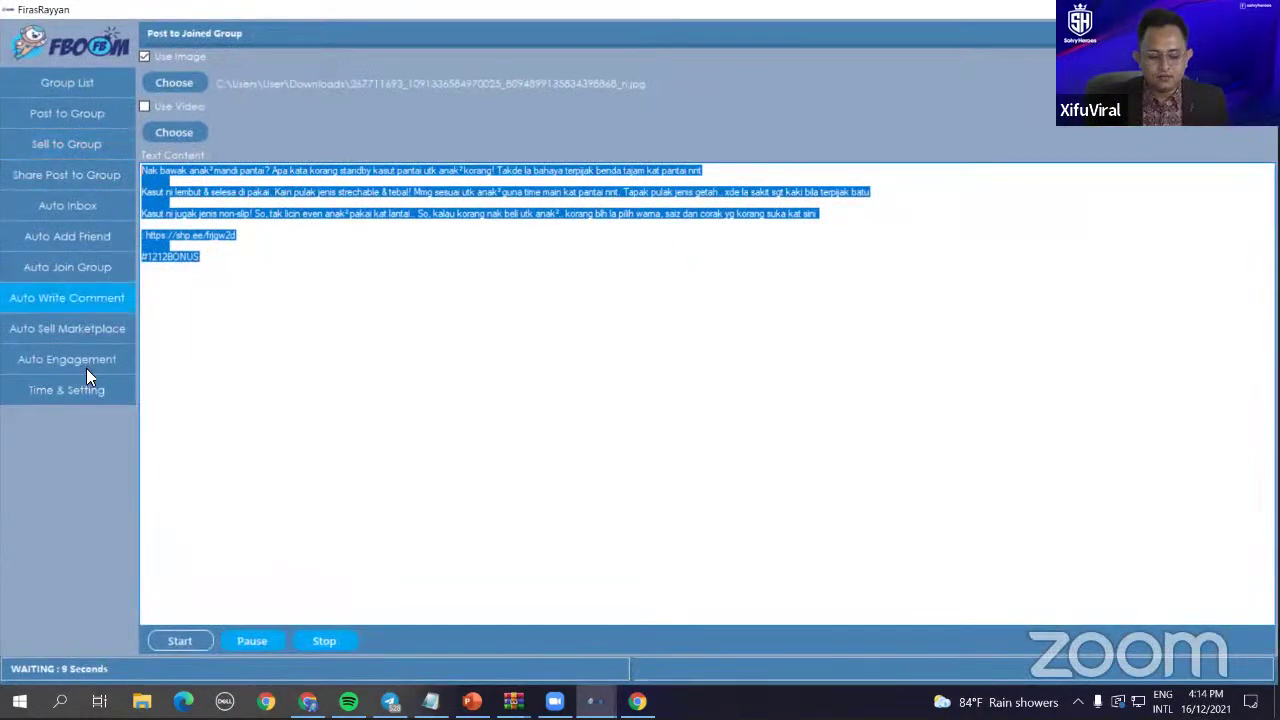
left_click(95, 390)
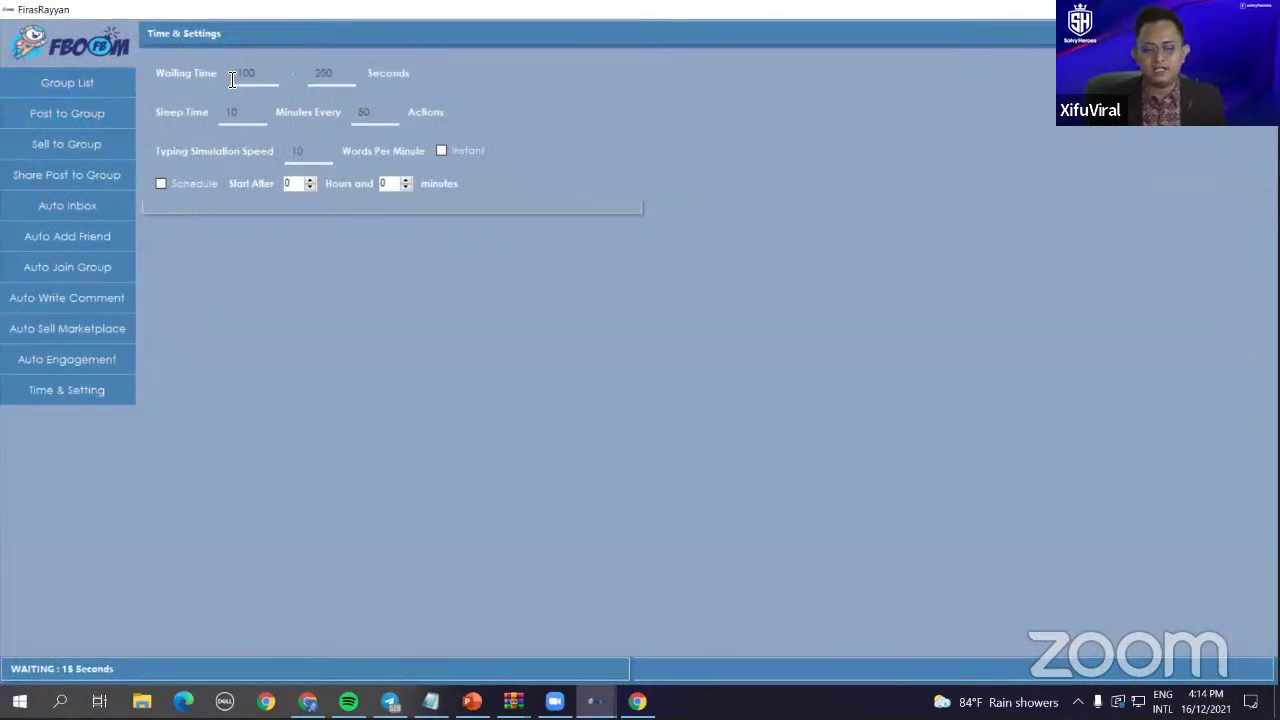
Check the 100 and 250 second Waiting Time values, then switch to Chrome.
double_click(272, 76)
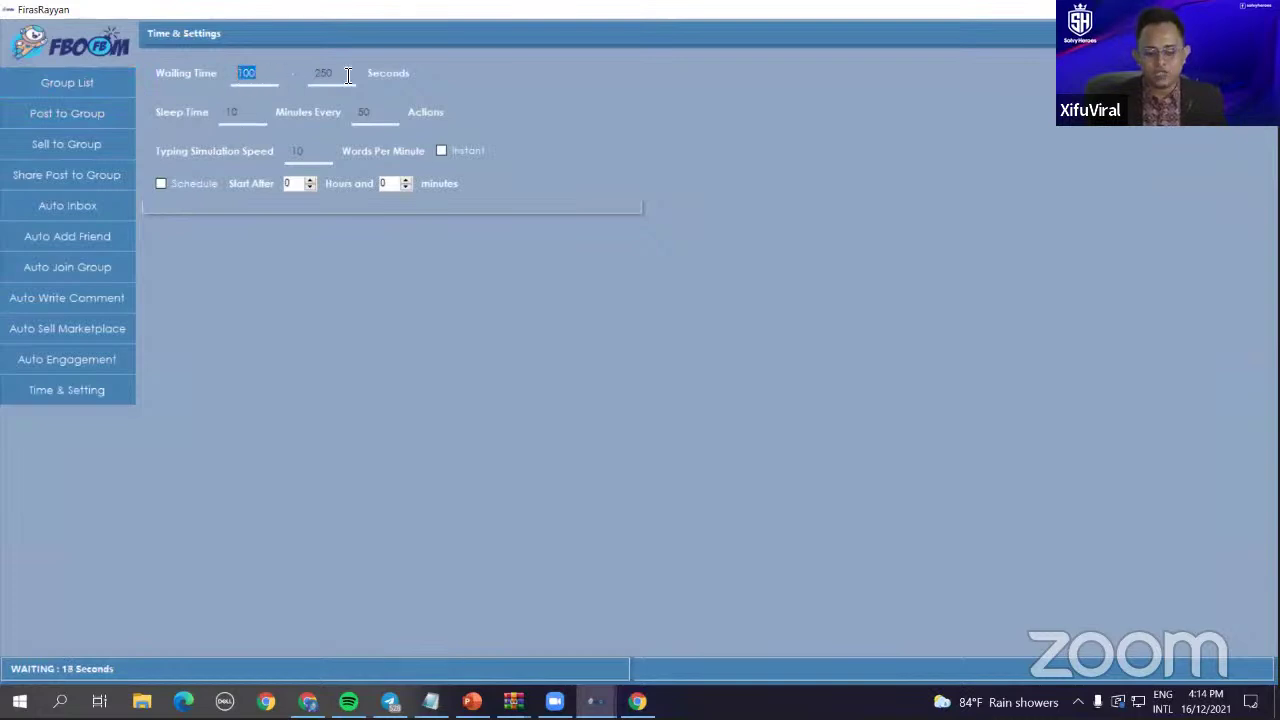
left_click_drag(314, 75, 415, 93)
left_click(345, 76)
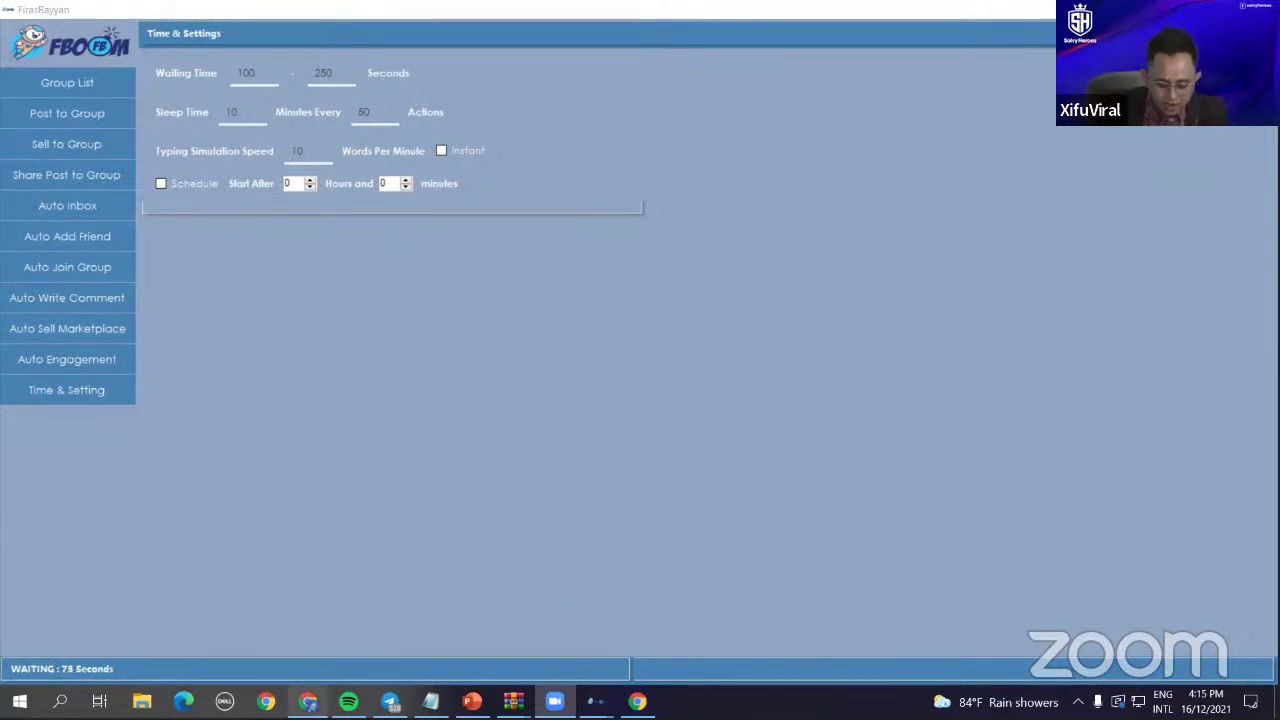
key("alt+Tab")
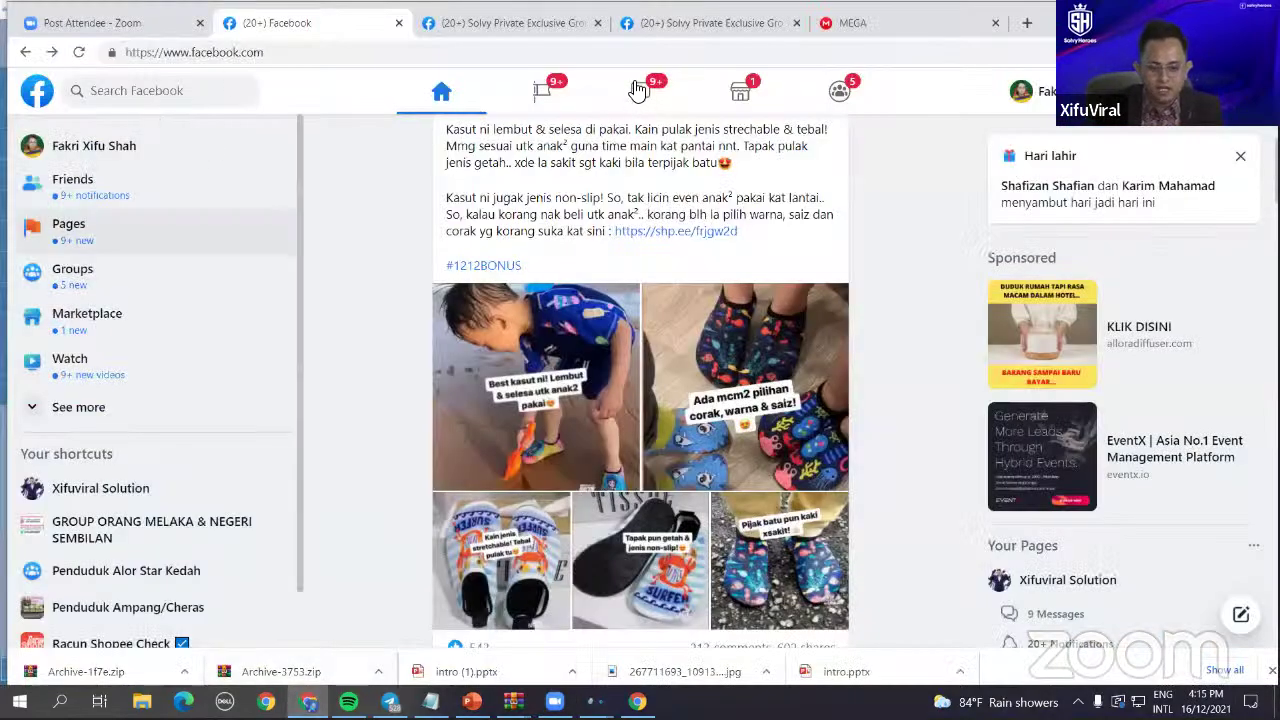
Load facebook.com in a new Chrome tab.
left_click(662, 58)
key("ctrl+t")
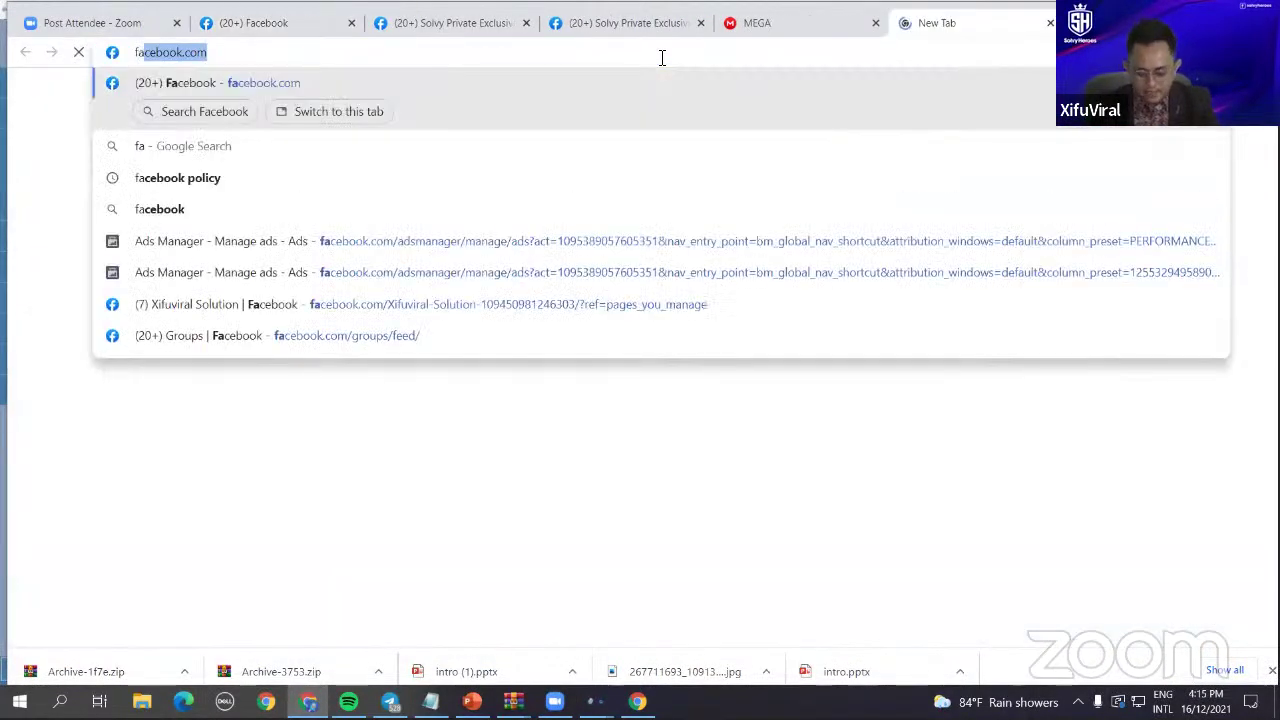
key("Return")
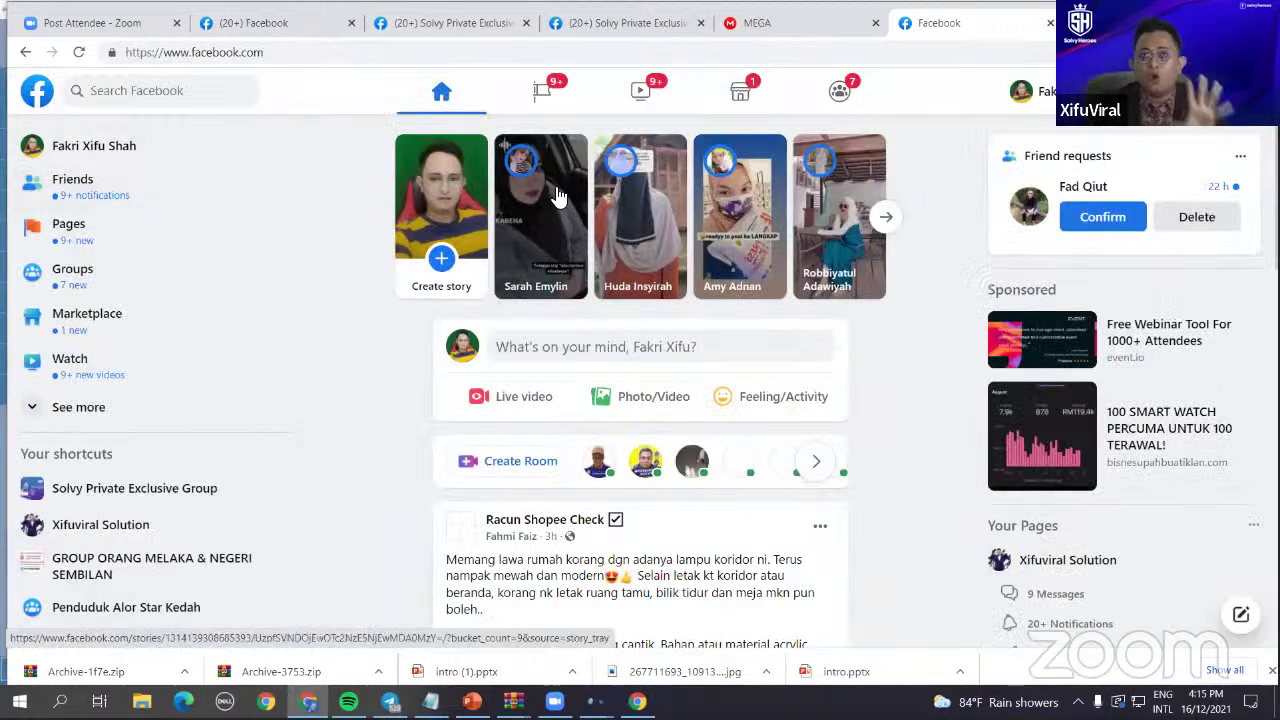
scroll(540, 222, "down", 3)
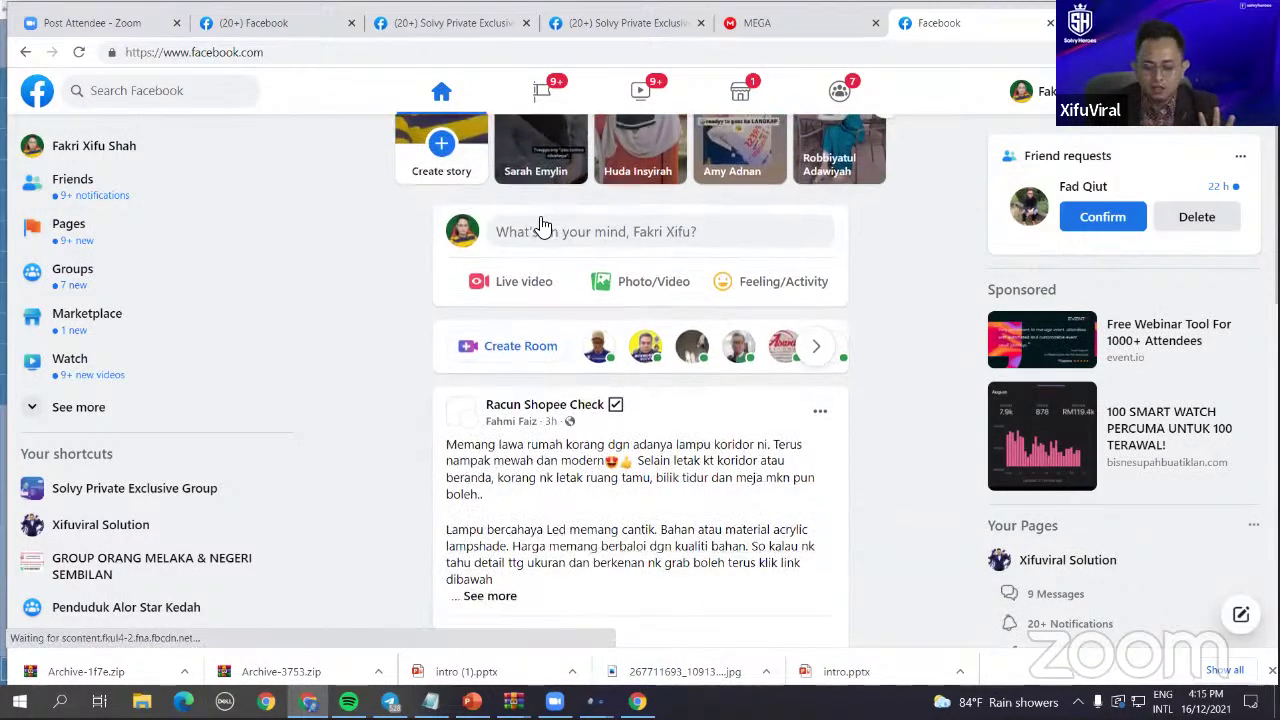
scroll(543, 225, "down", 1)
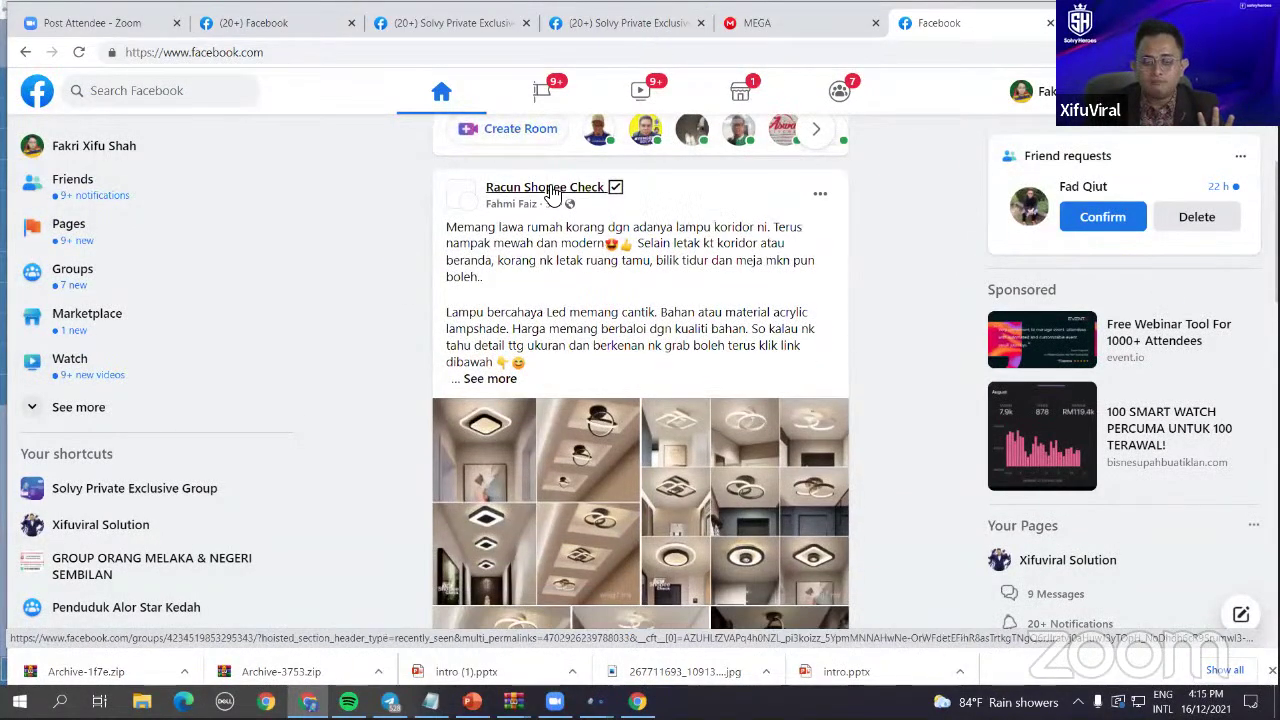
mouse_move(552, 192)
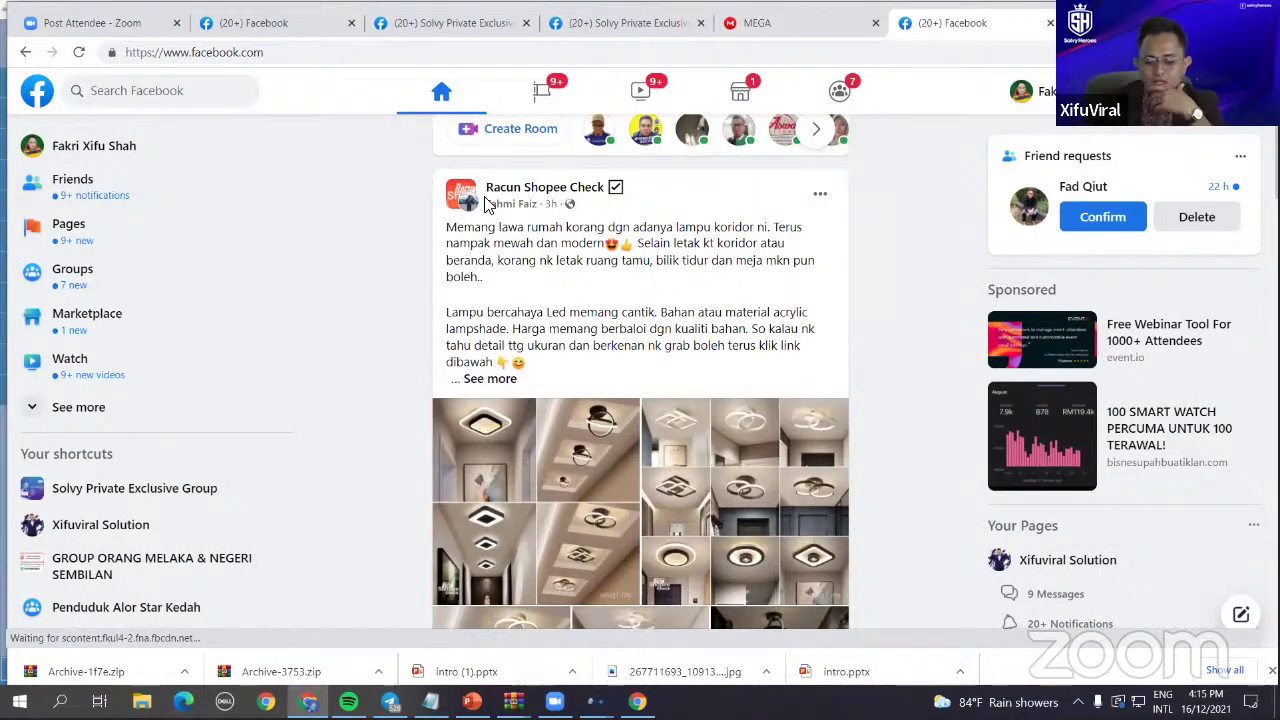
scroll(500, 306, "up", 3)
scroll(450, 285, "down", 2)
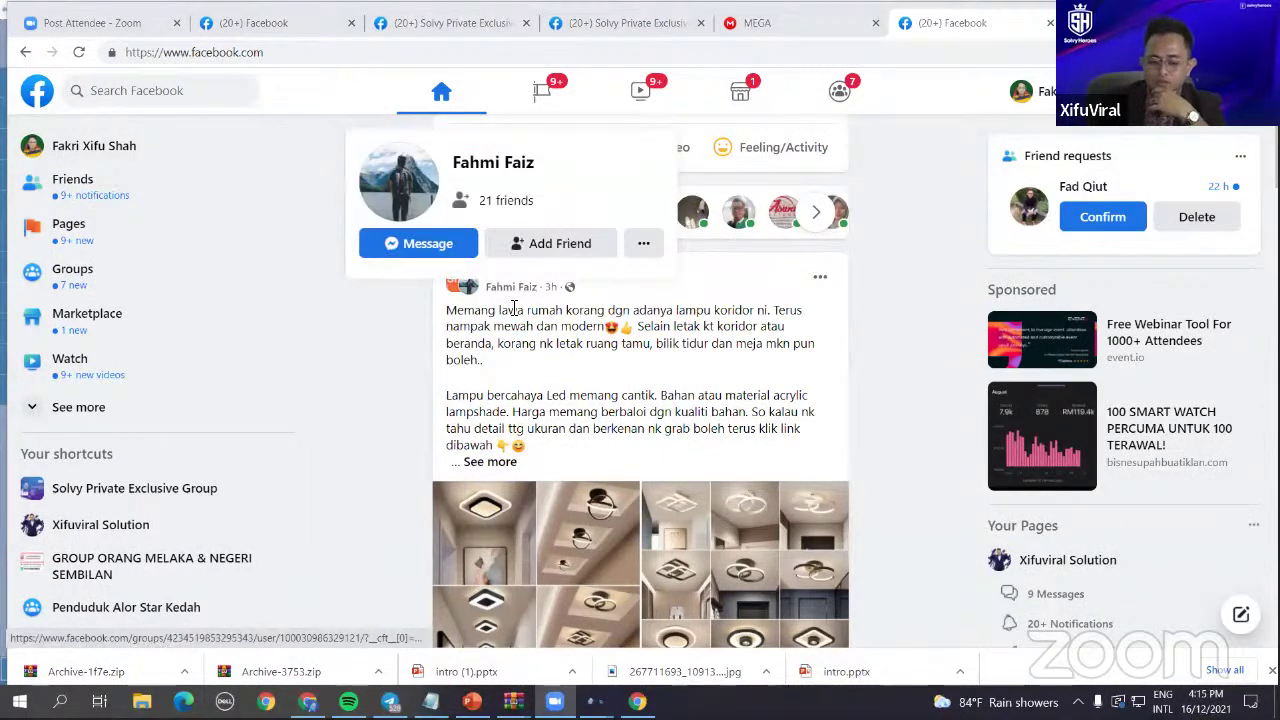
scroll(513, 420, "down", 7)
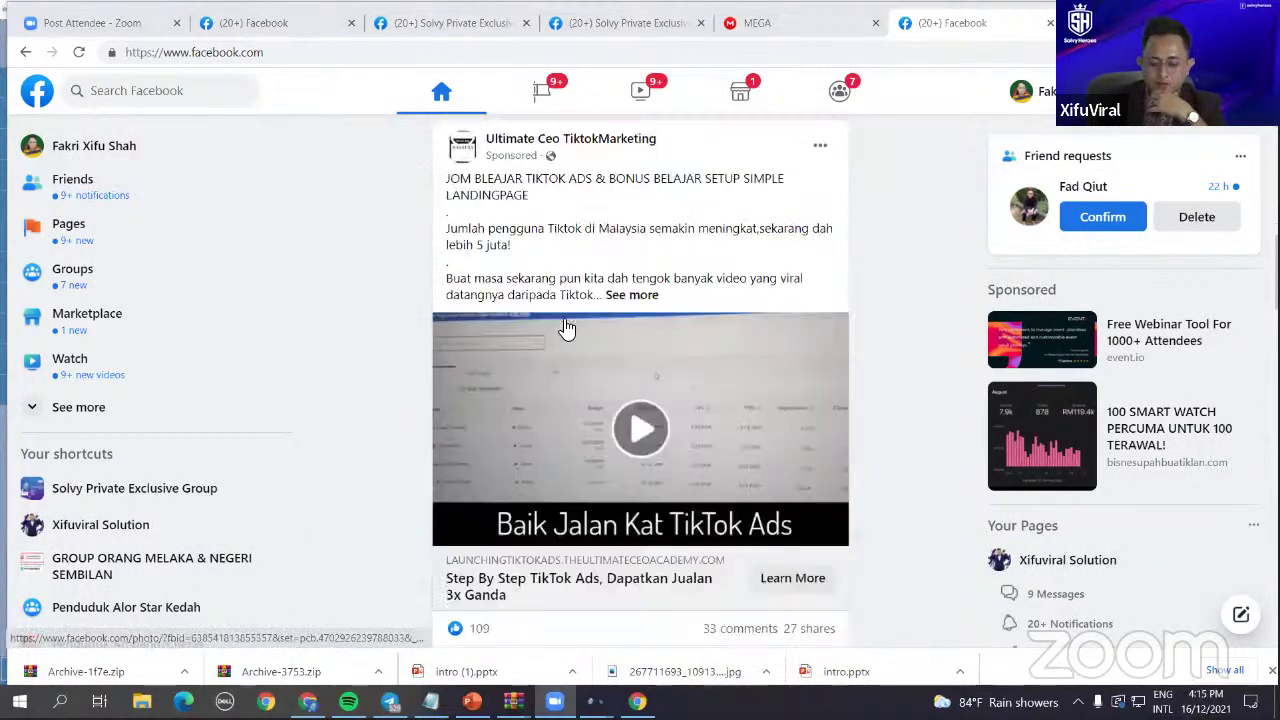
scroll(513, 420, "up", 2)
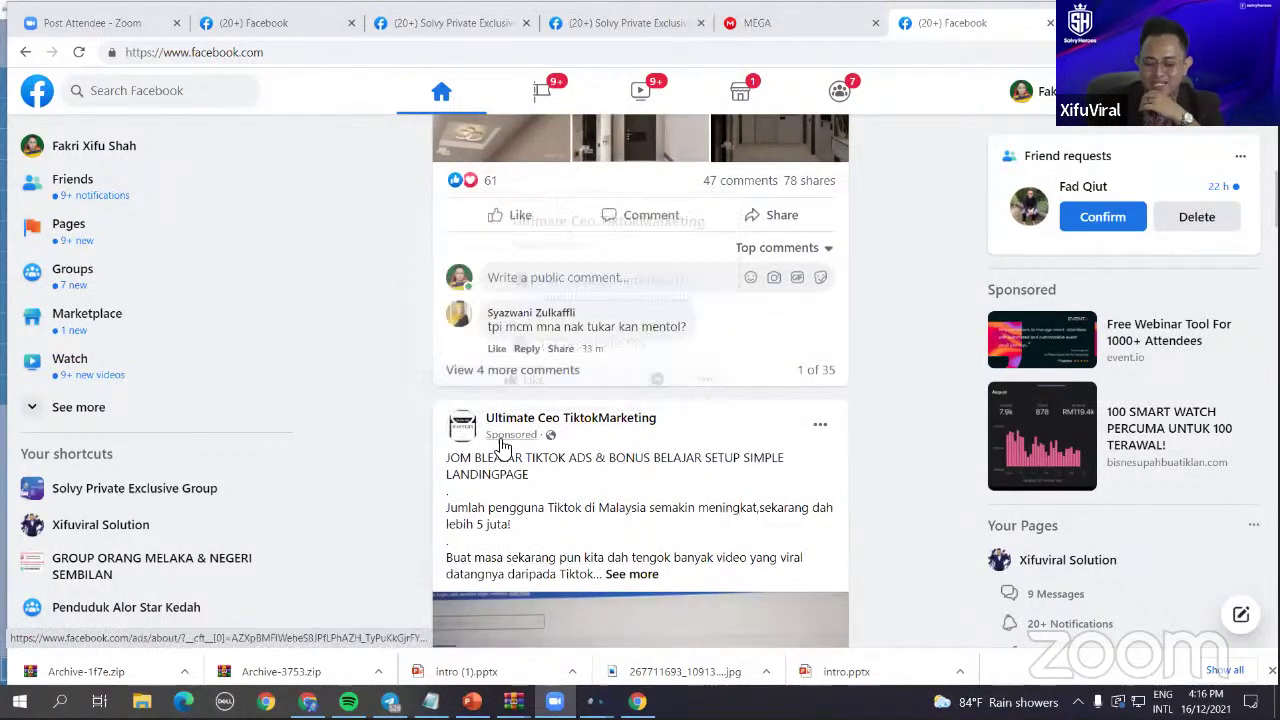
scroll(562, 294, "up", 6)
scroll(521, 326, "down", 1)
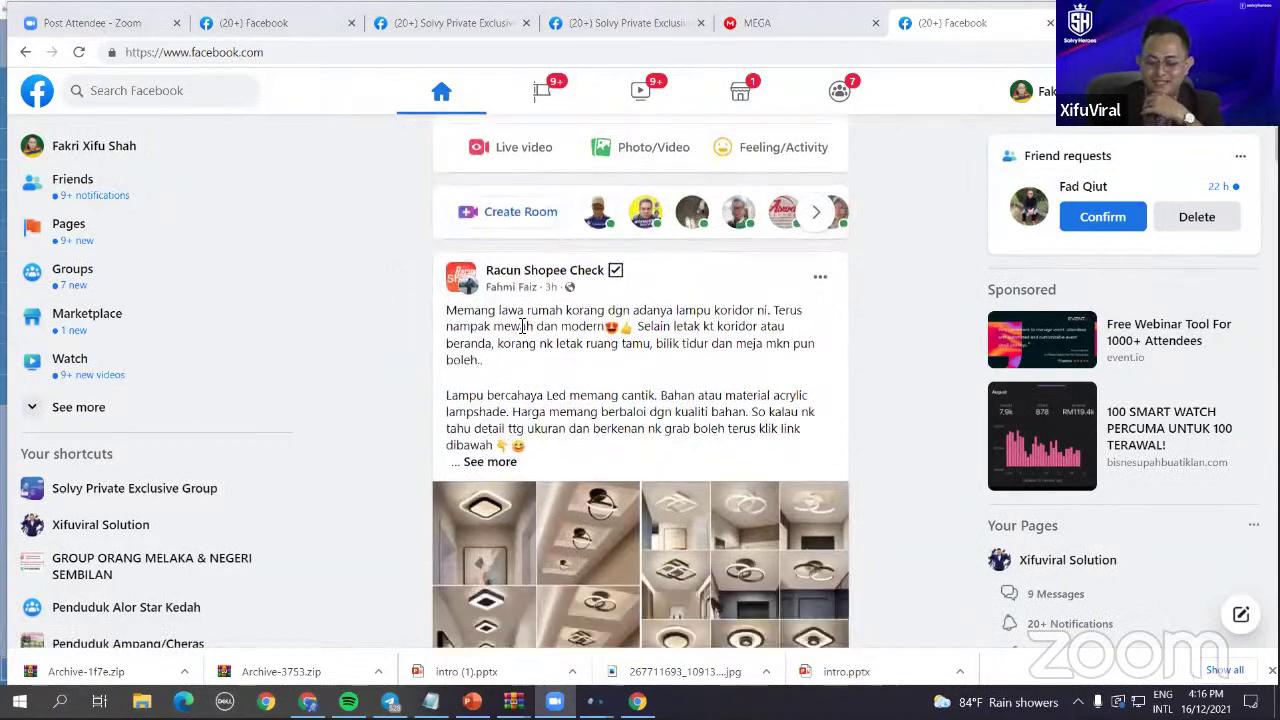
scroll(525, 320, "down", 1)
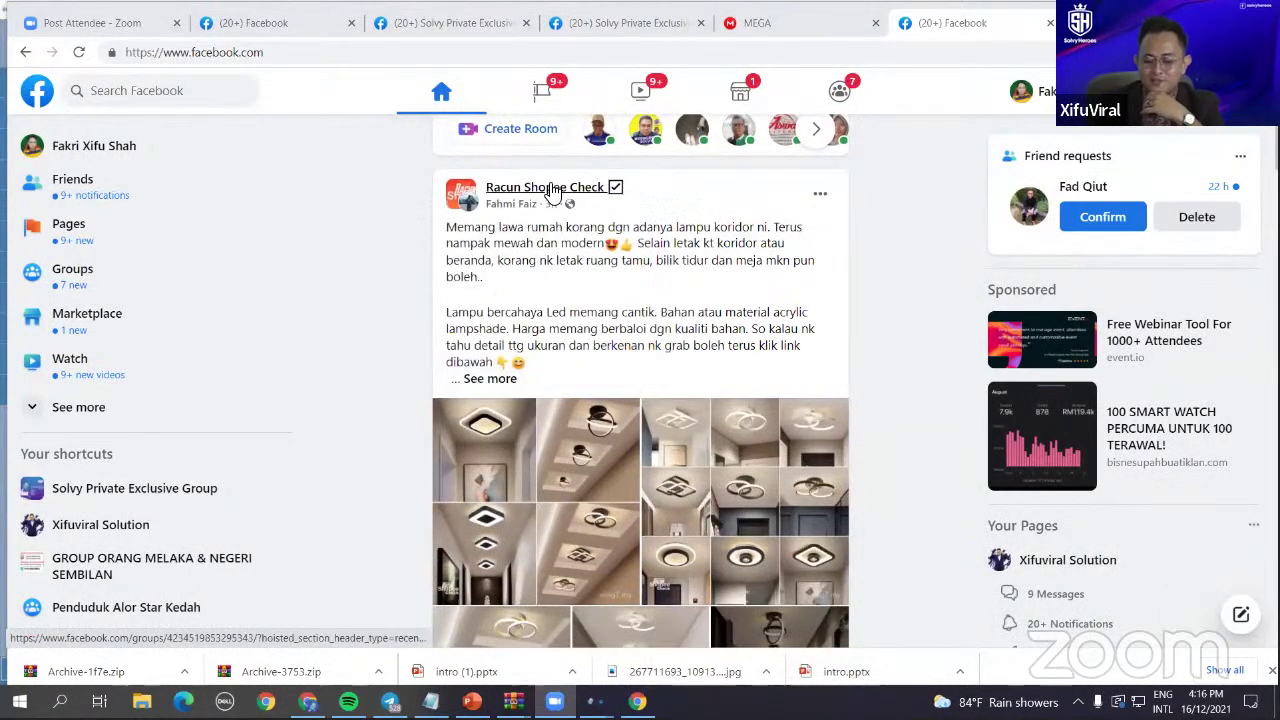
mouse_move(520, 215)
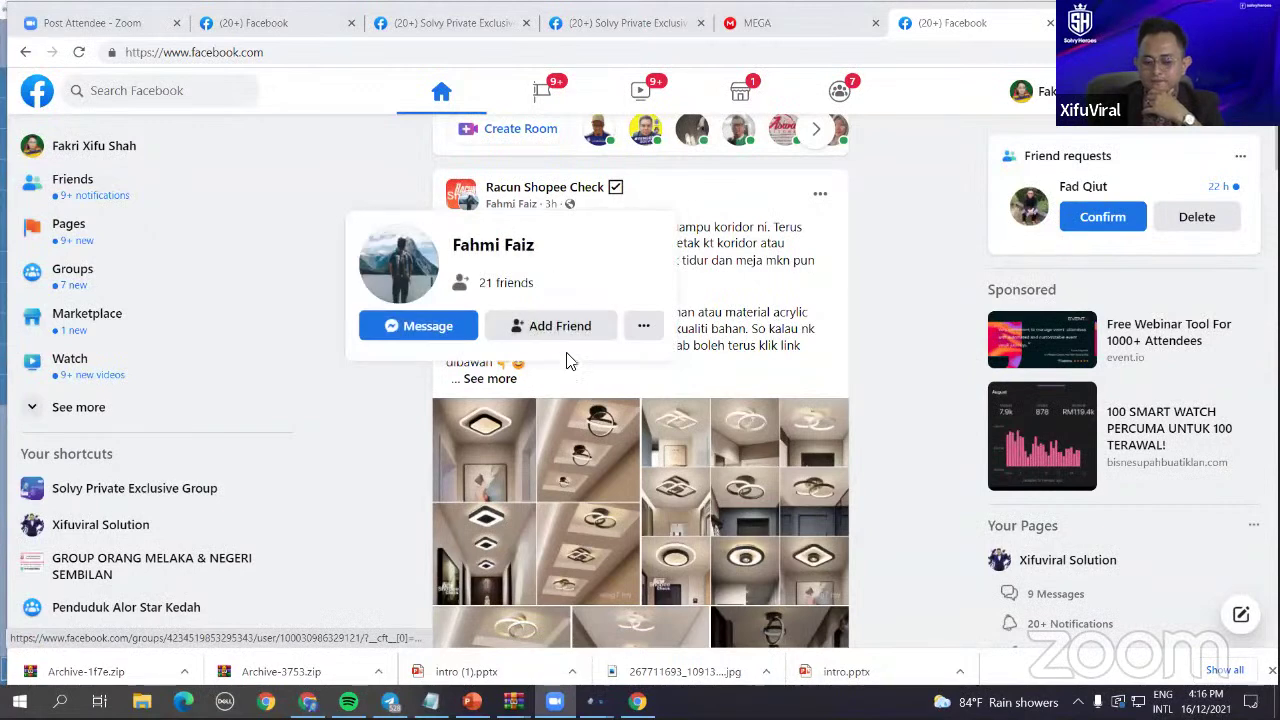
mouse_move(512, 207)
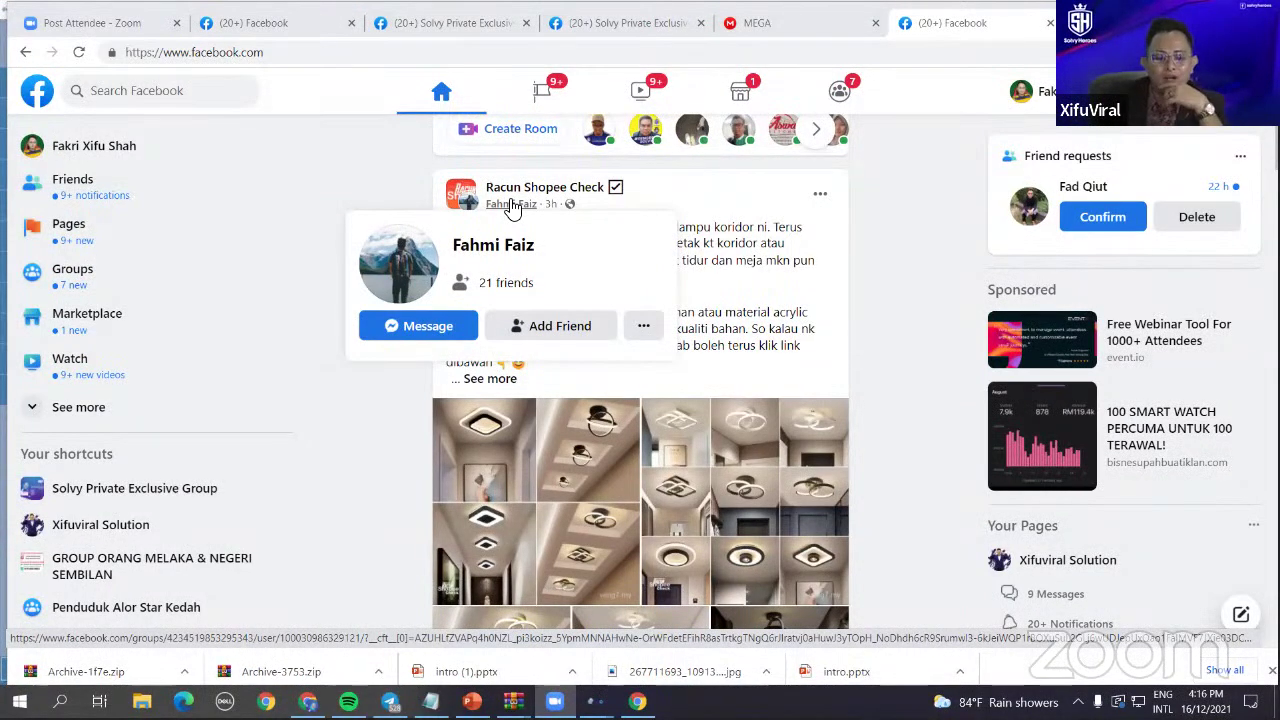
scroll(594, 422, "down", 3)
scroll(594, 422, "down", 4)
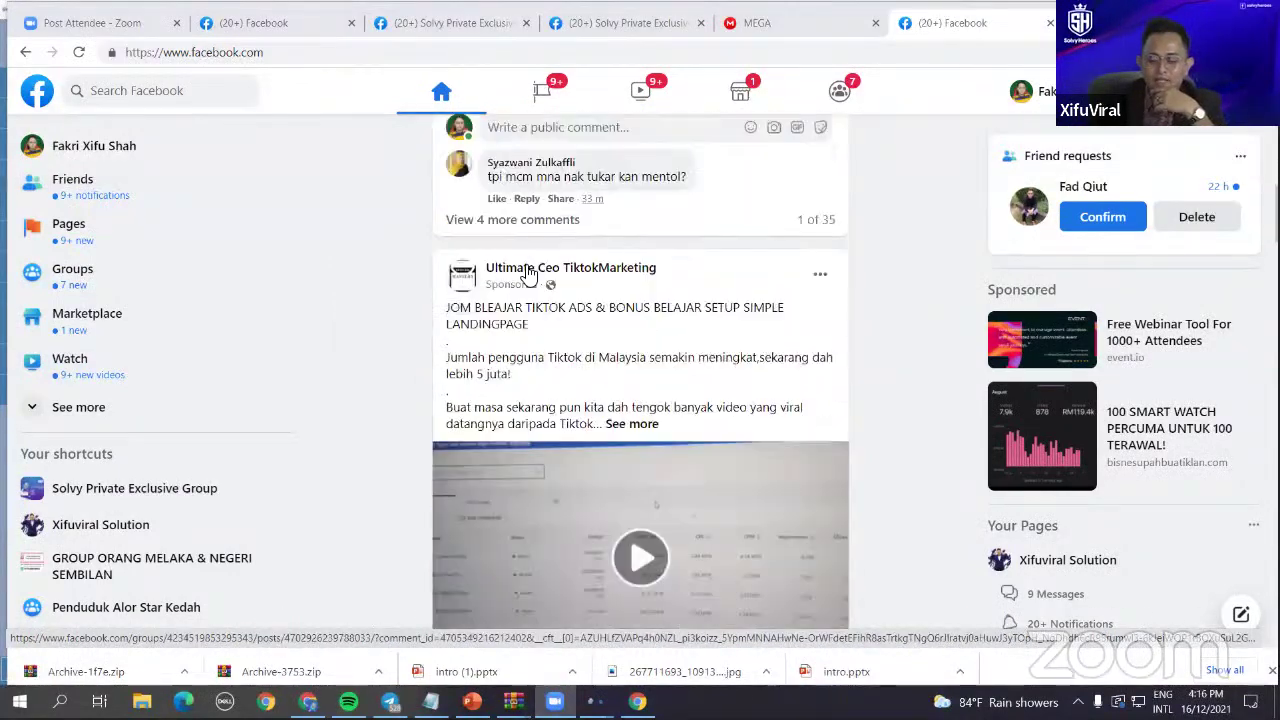
mouse_move(535, 262)
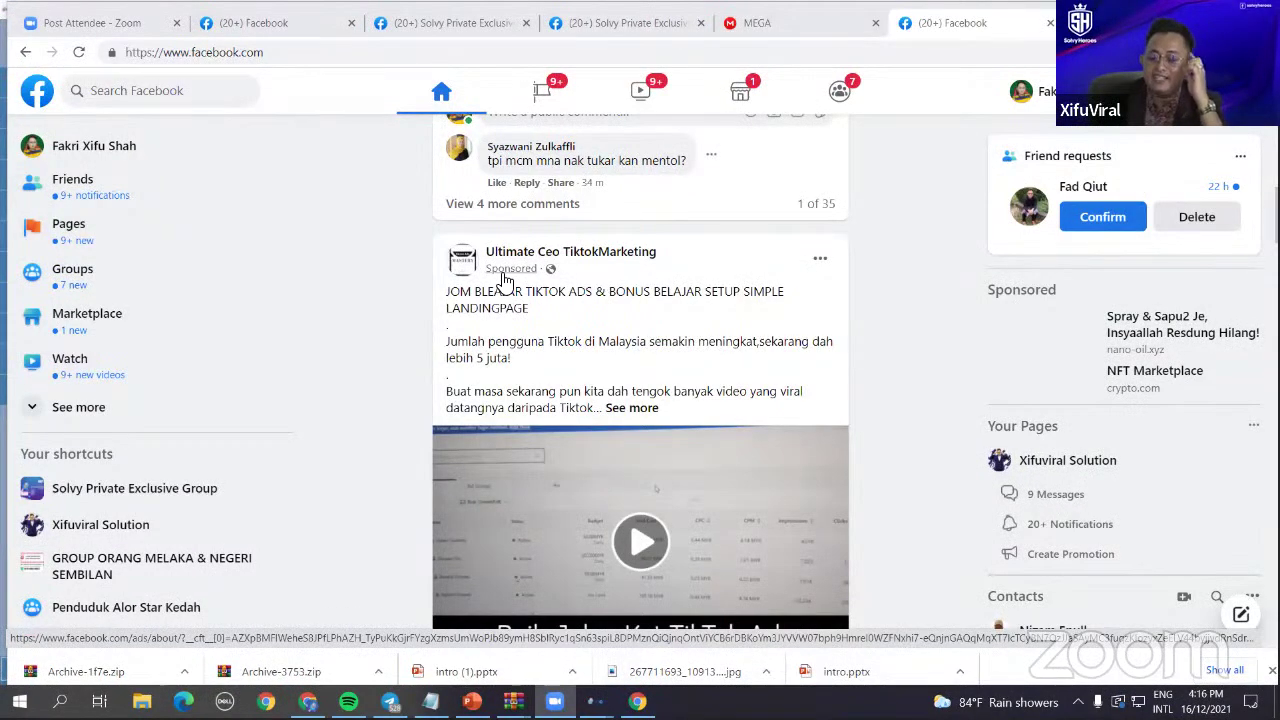
scroll(580, 360, "up", 5)
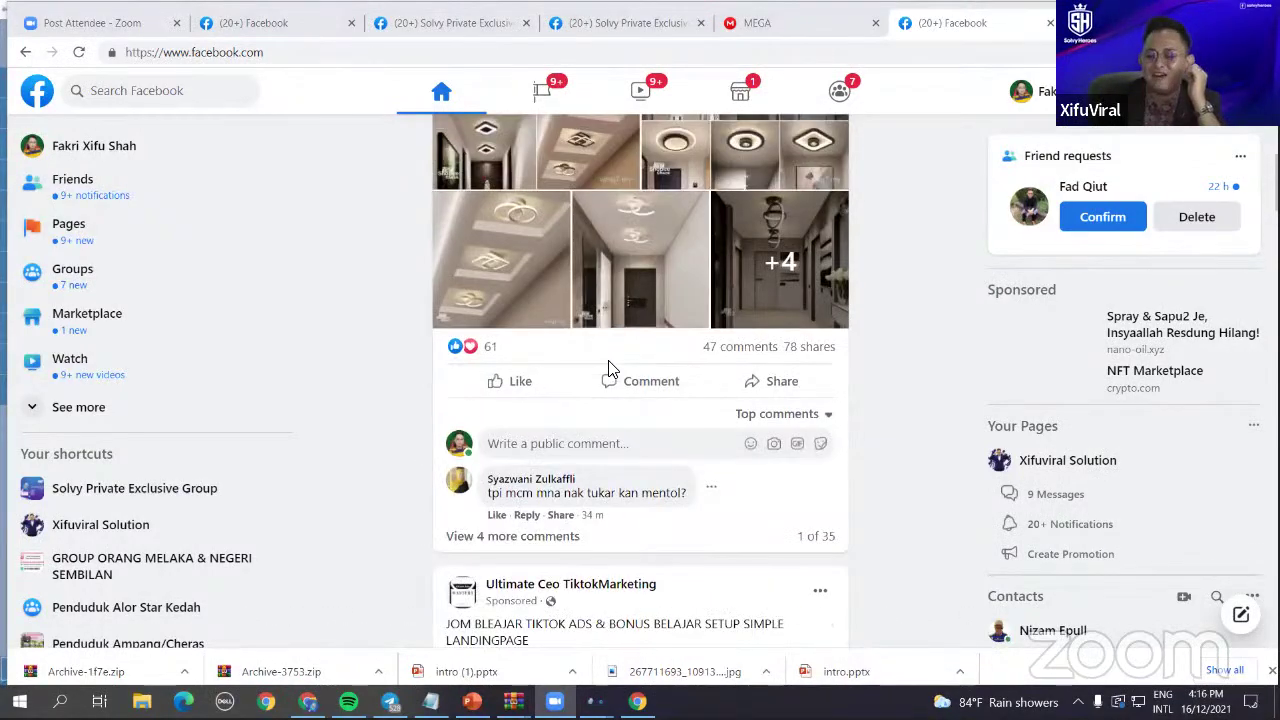
scroll(608, 368, "up", 5)
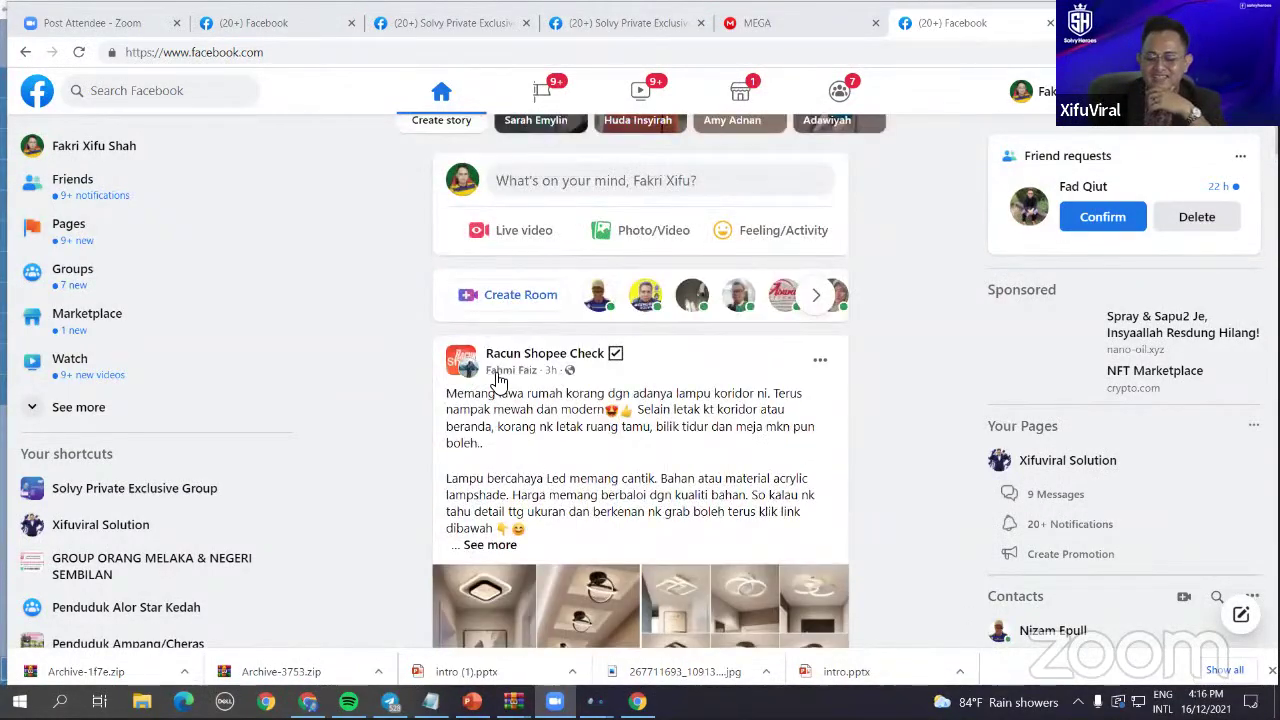
mouse_move(510, 385)
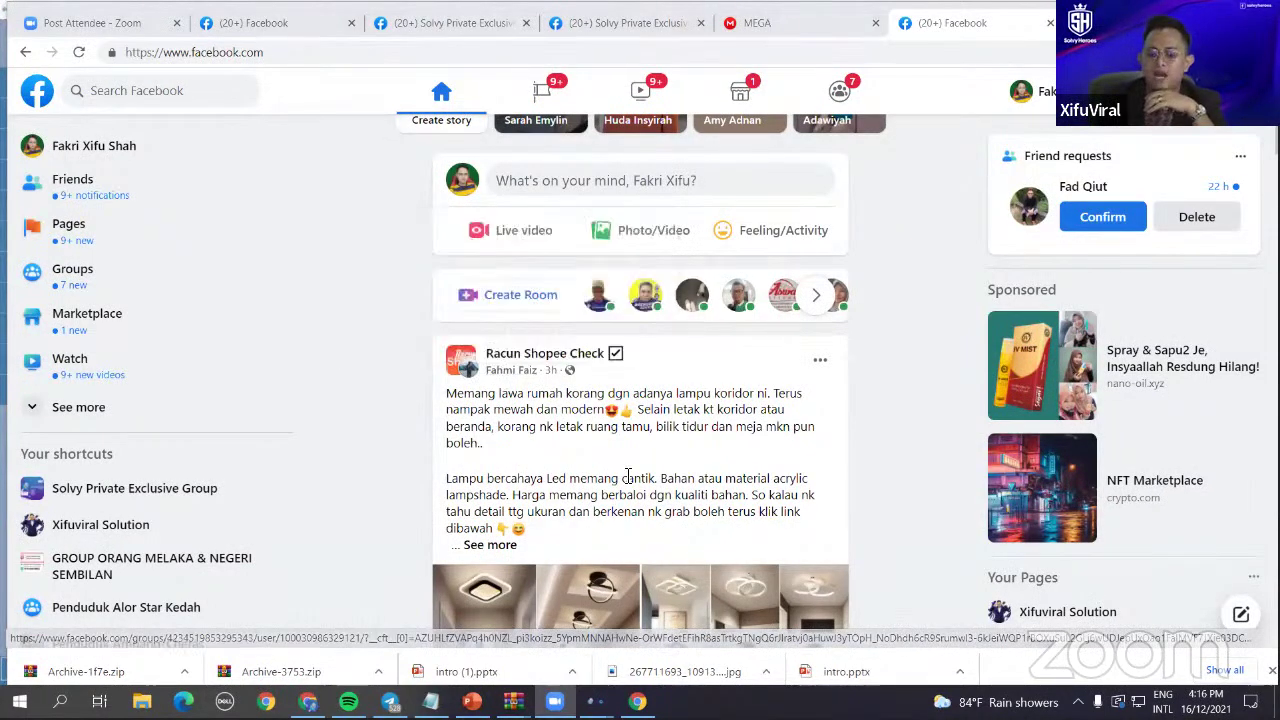
scroll(600, 360, "down", 2)
scroll(633, 350, "down", 2)
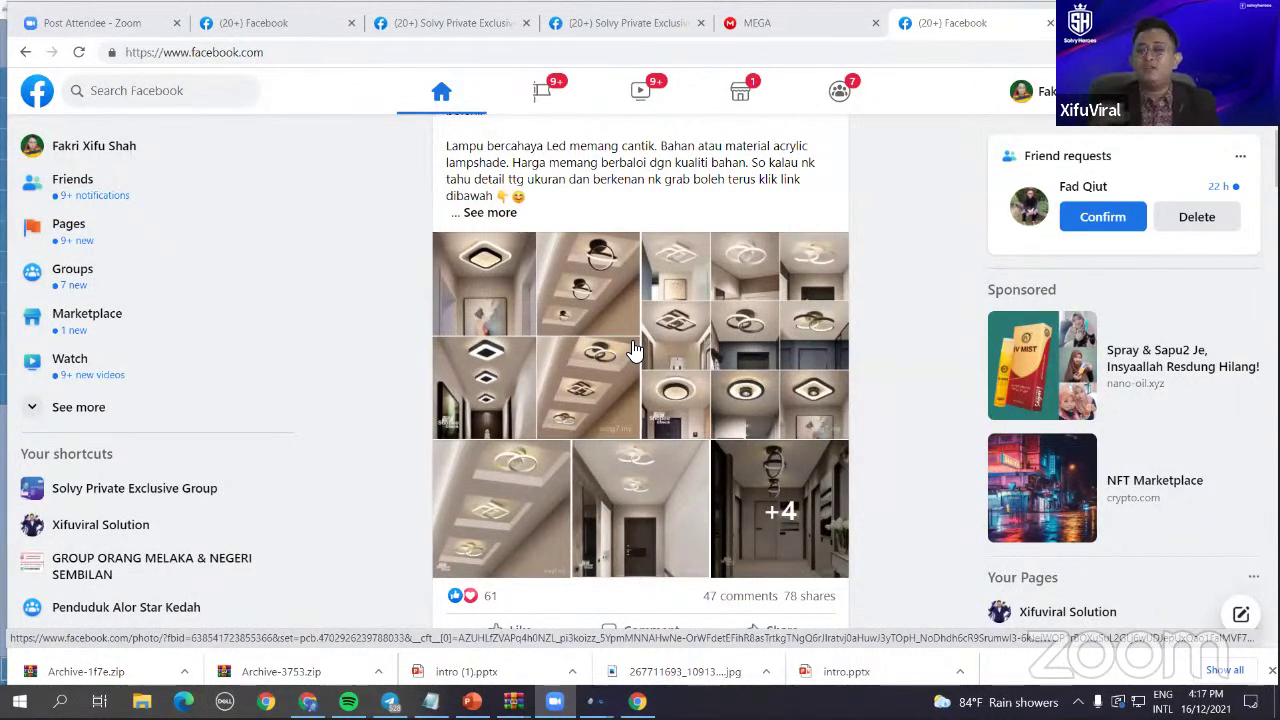
scroll(632, 350, "down", 1)
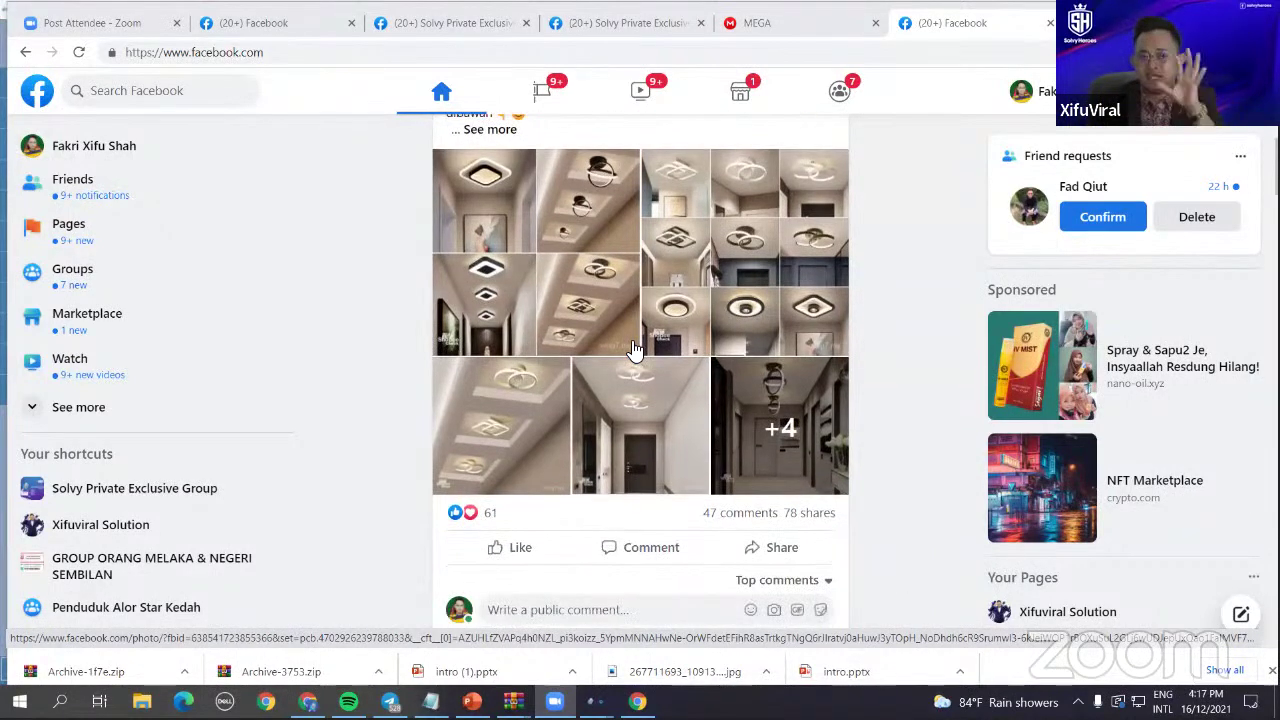
scroll(600, 322, "up", 2)
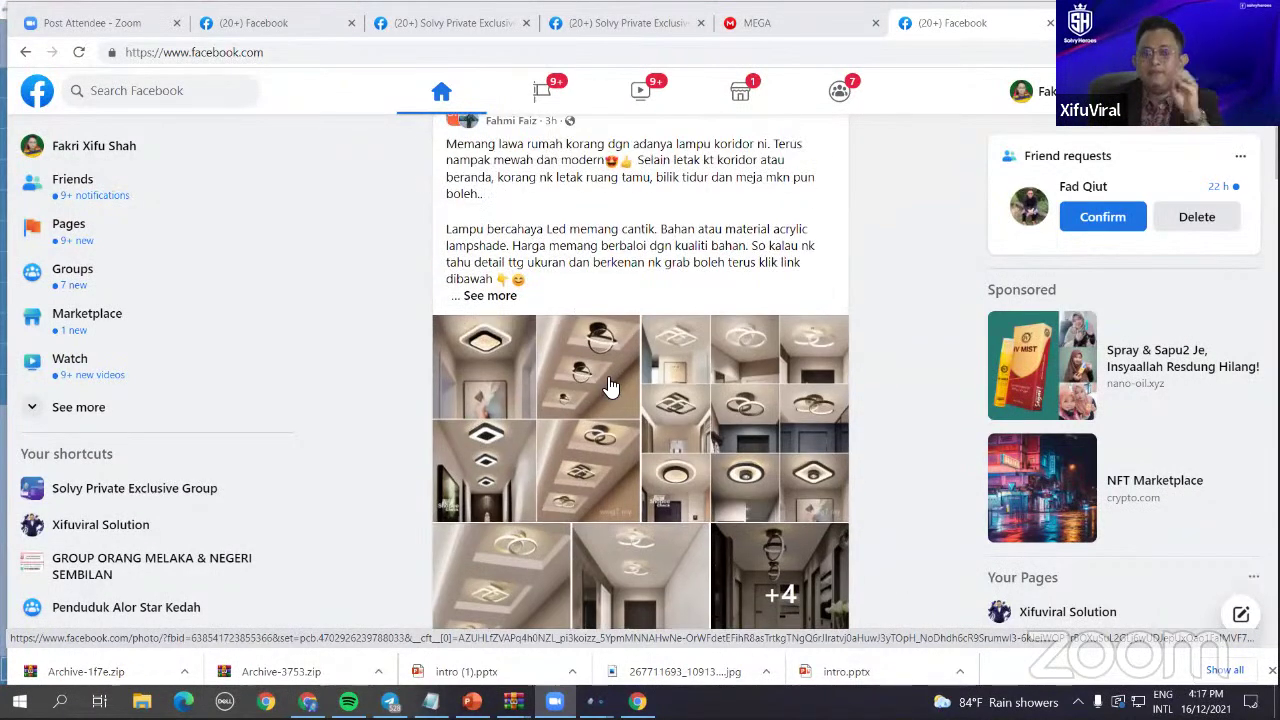
scroll(606, 386, "down", 2)
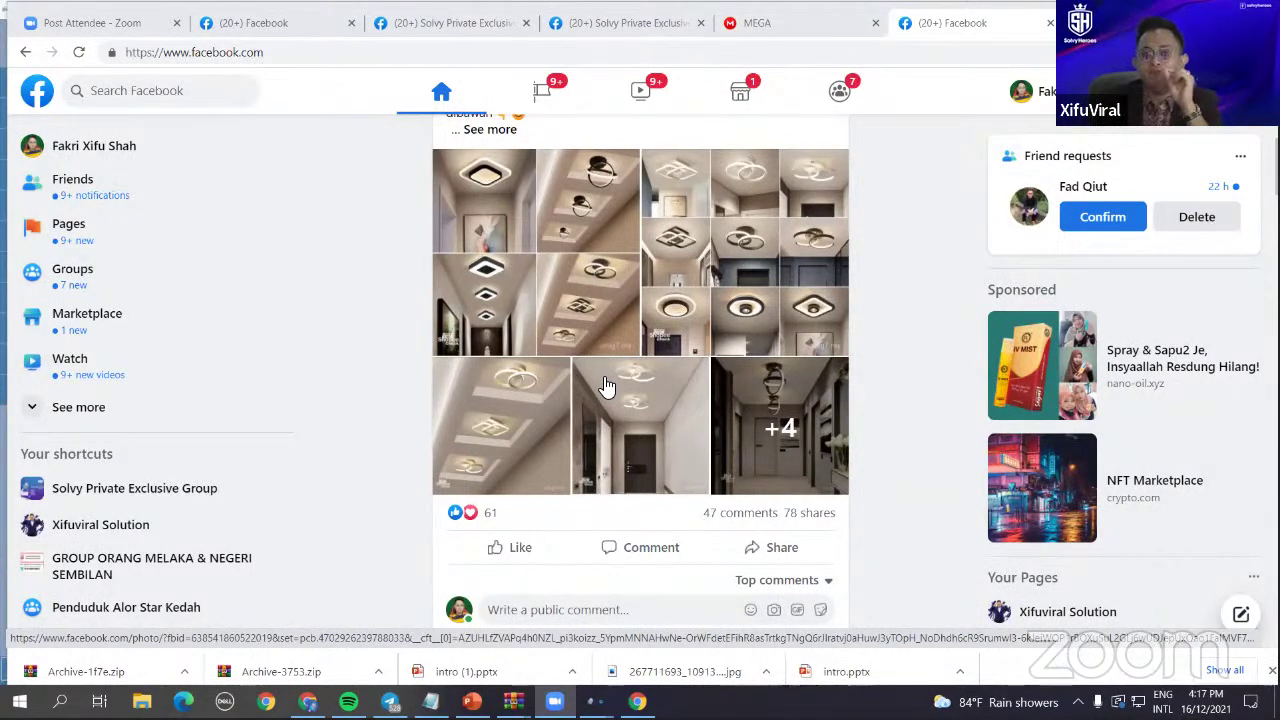
scroll(603, 382, "down", 3)
scroll(551, 433, "down", 1)
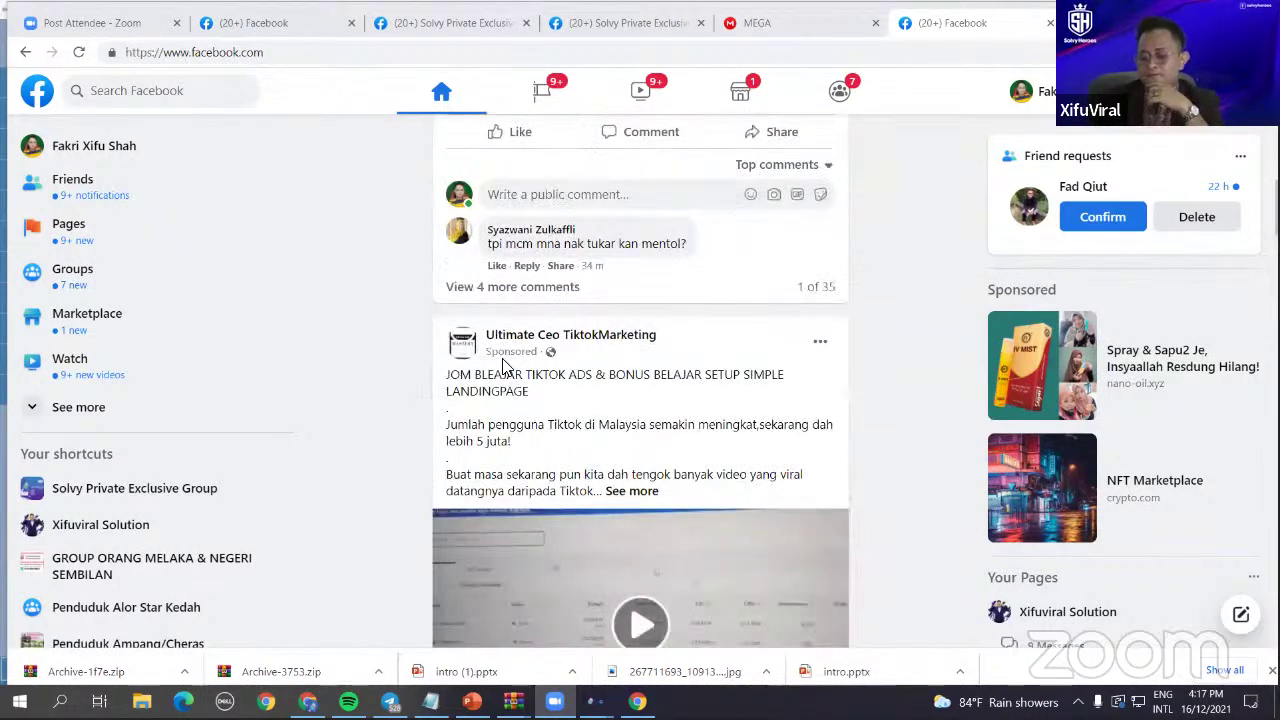
scroll(600, 330, "up", 5)
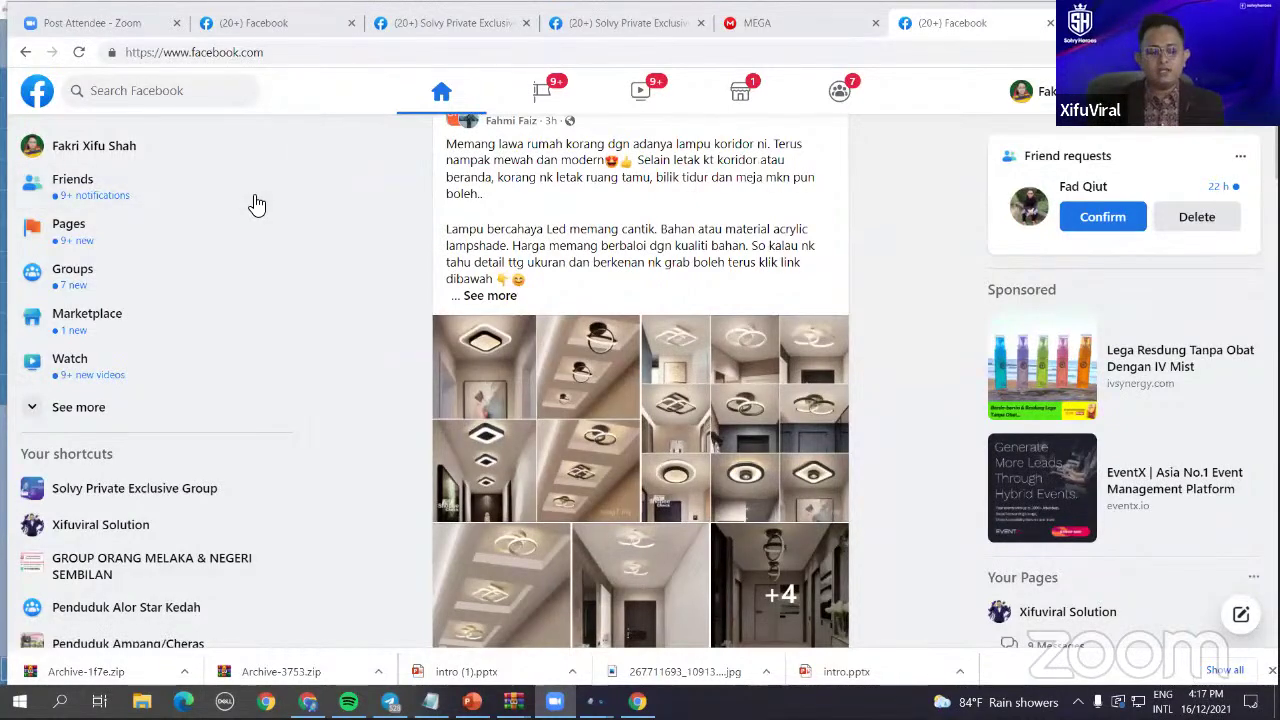
scroll(700, 294, "up", 4)
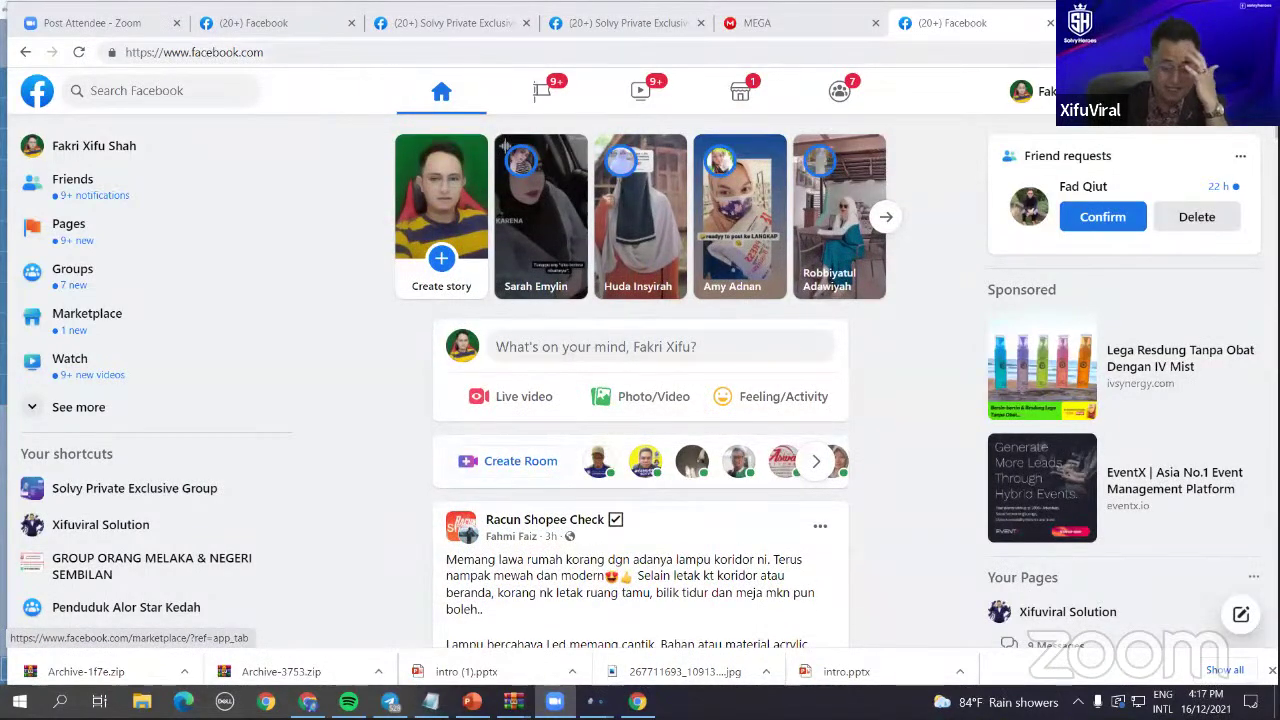
left_click(386, 52)
In the FBOOM settings window, review the 100–250 second wait, 10-minute sleep and 50-action interval.
left_click(595, 701)
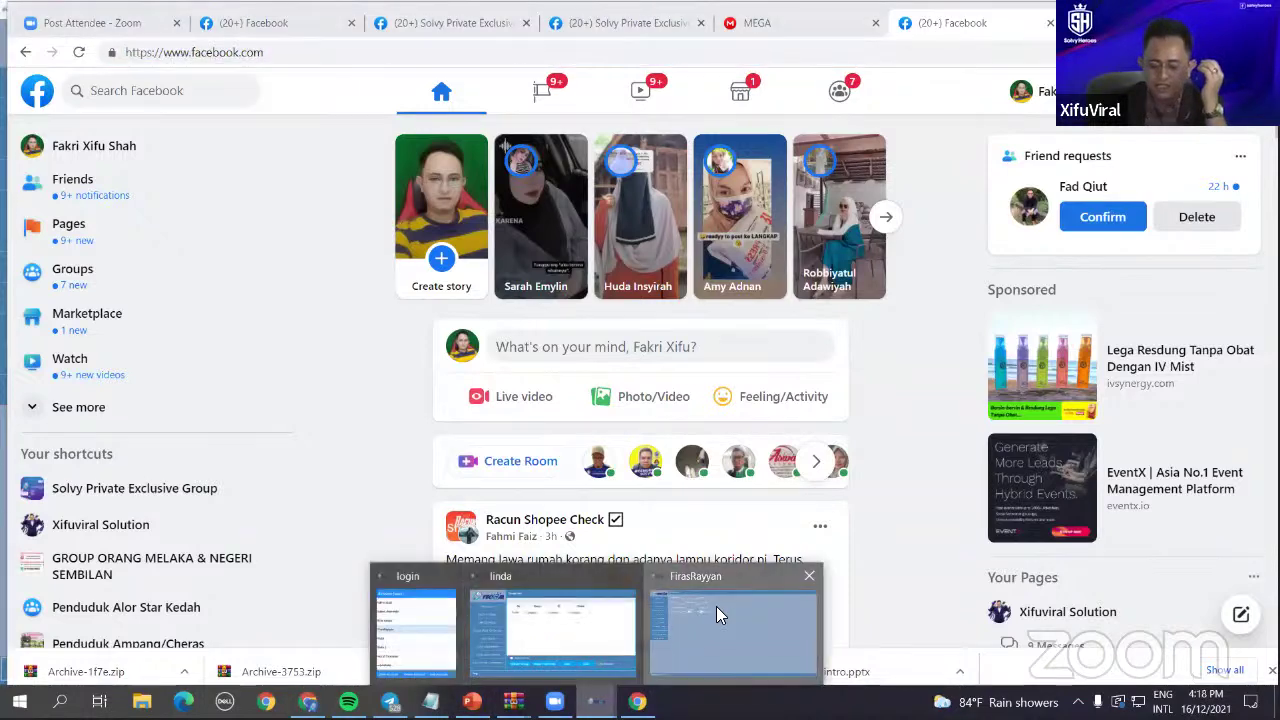
left_click(716, 606)
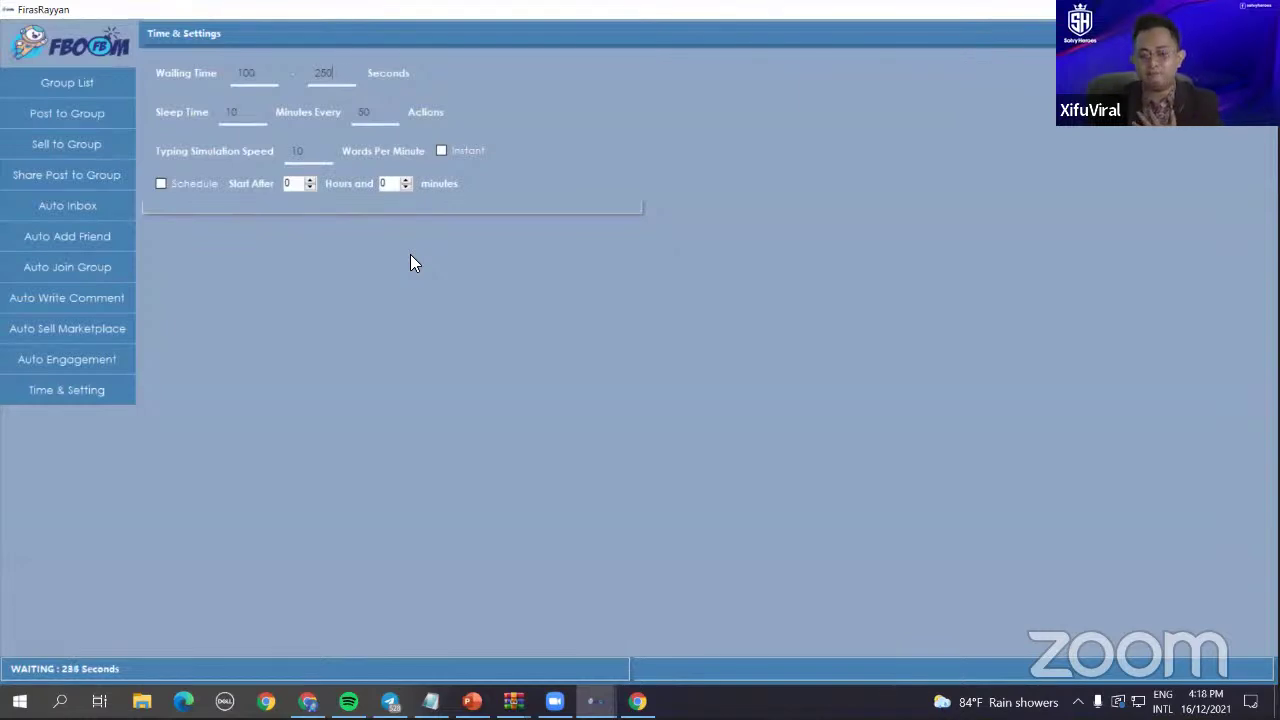
double_click(245, 75)
double_click(320, 74)
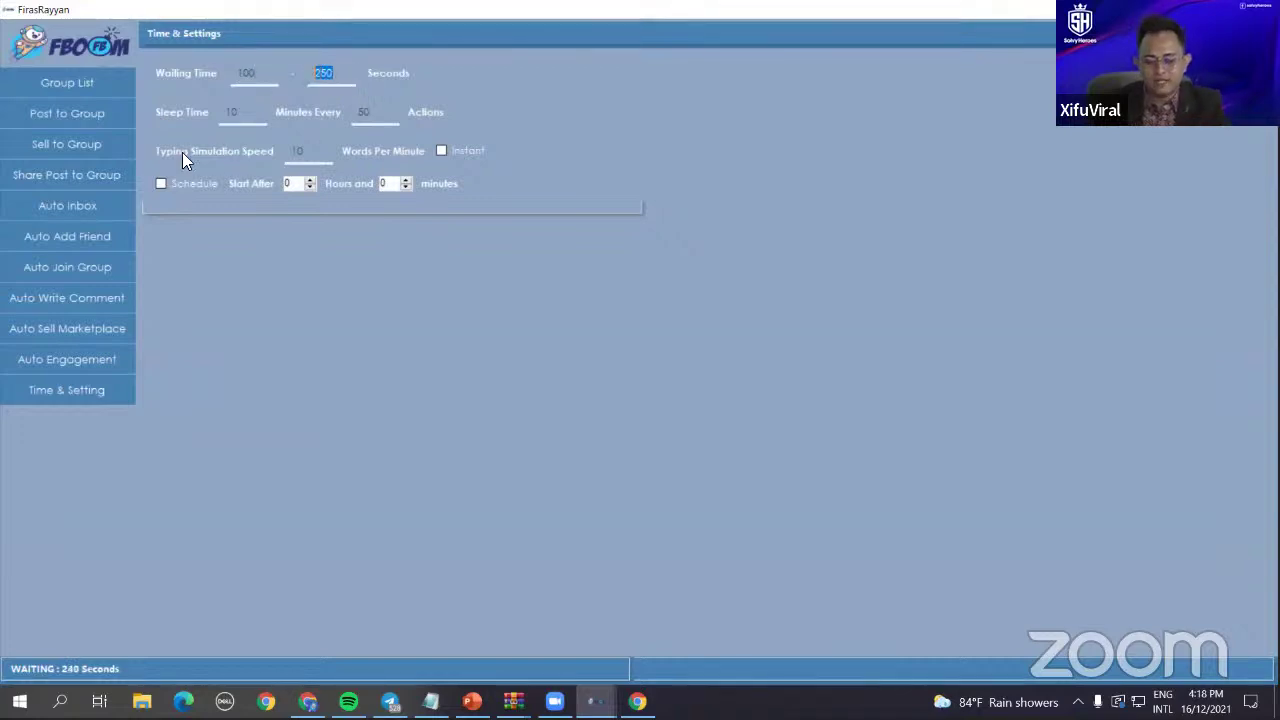
double_click(231, 112)
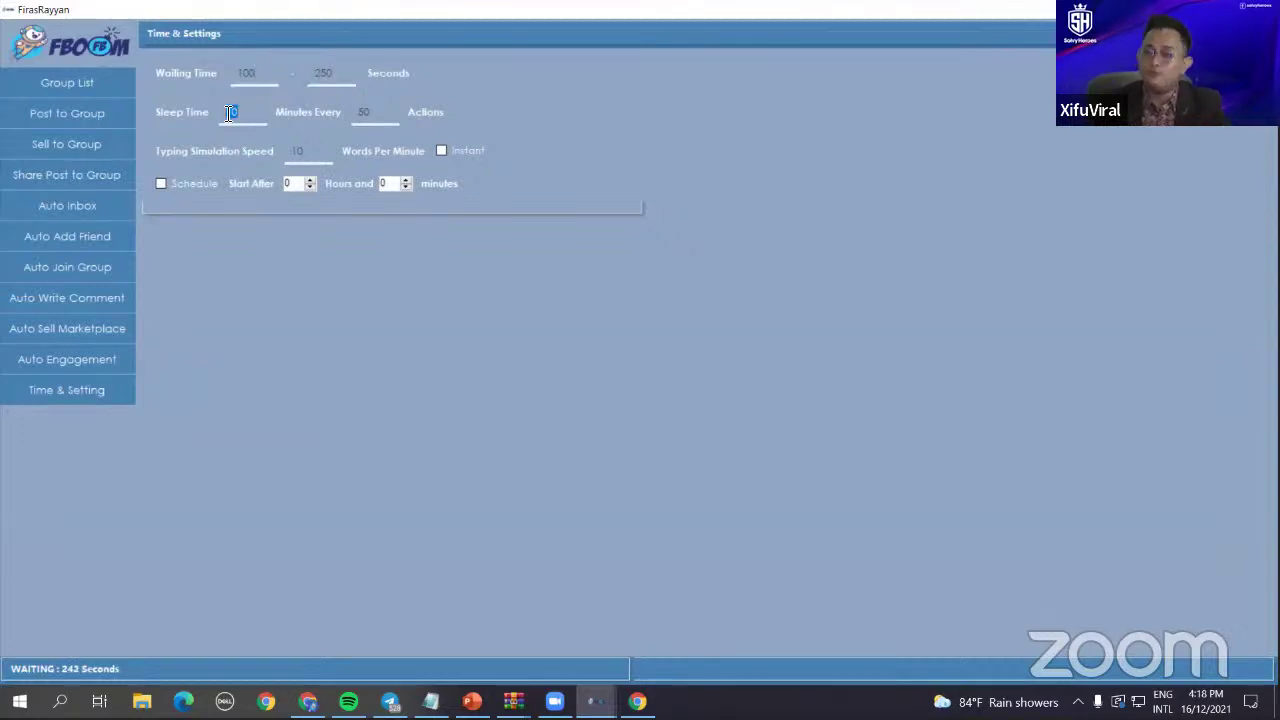
double_click(364, 112)
Show the 169-group list with four groups SUCCESS and Saya Orang Utara (Perlis) FAIL.
left_click(396, 118)
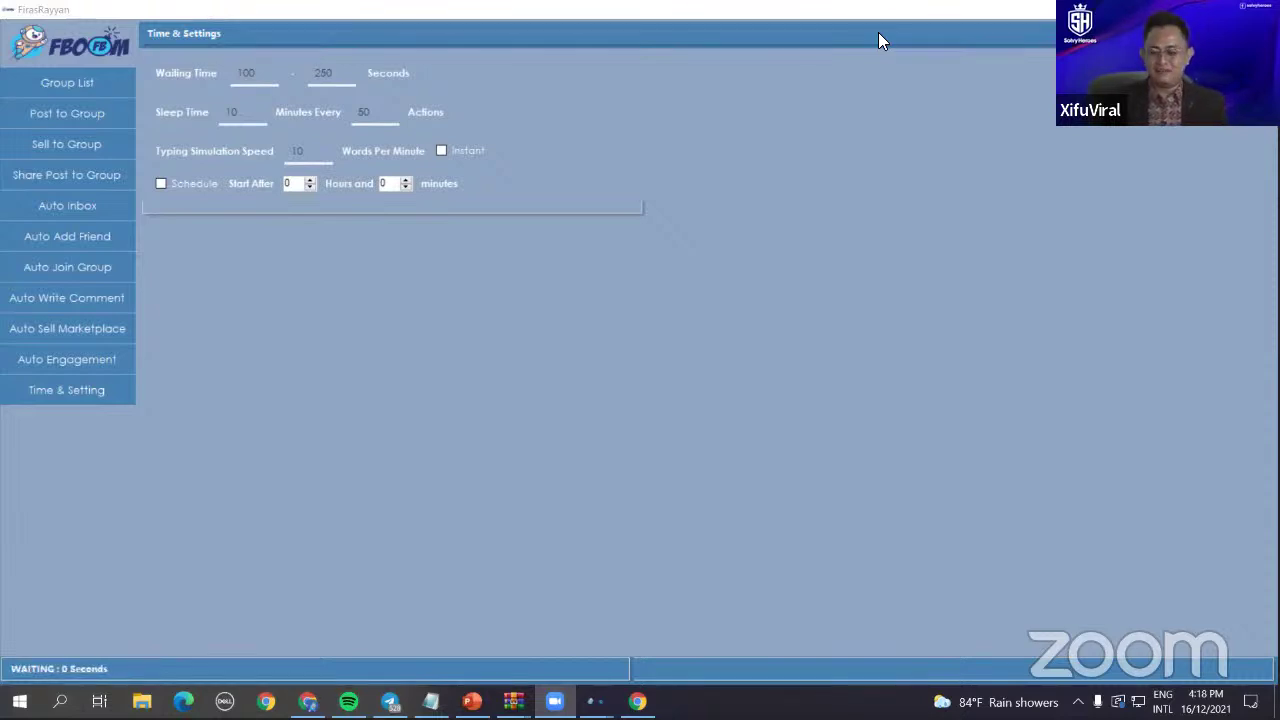
left_click(222, 162)
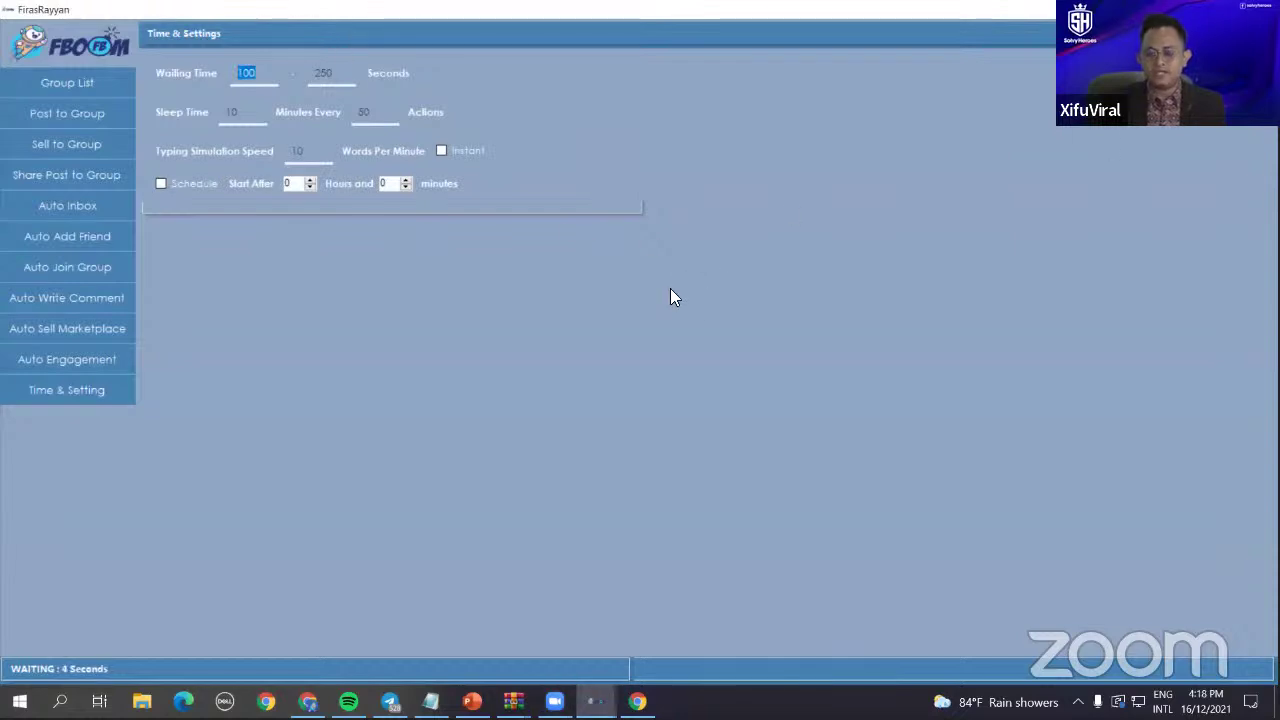
left_click(104, 82)
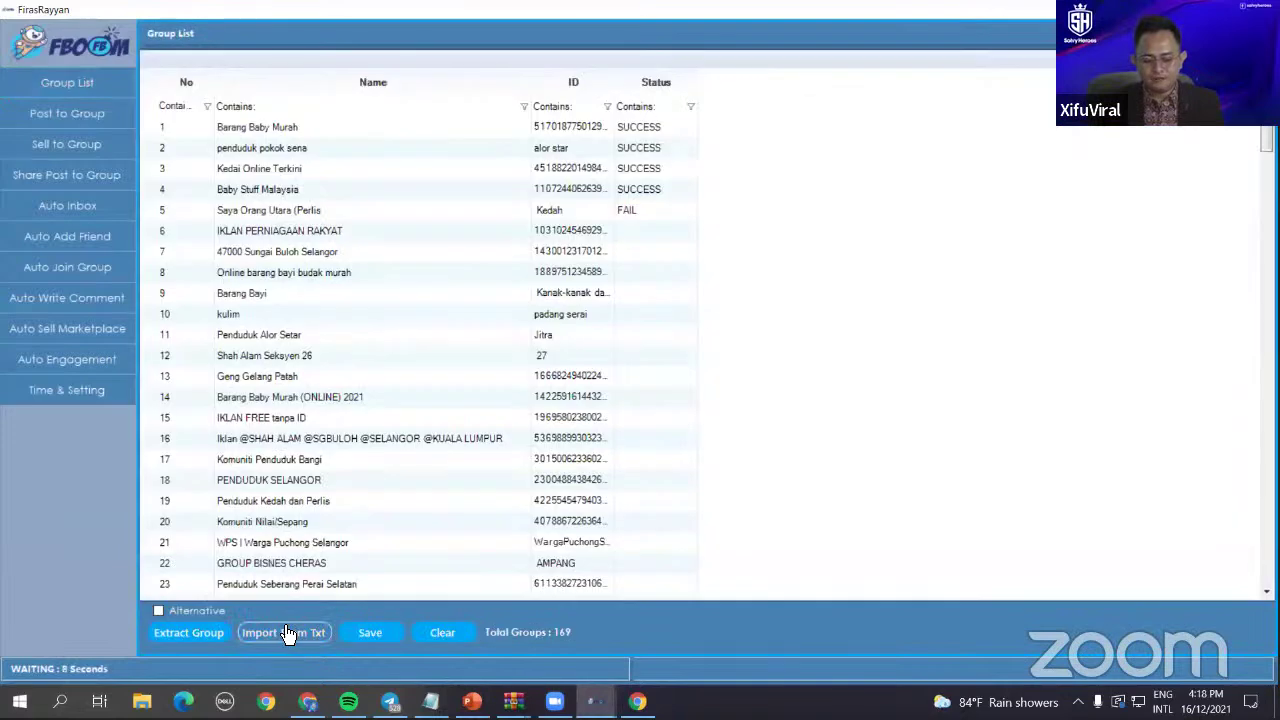
Select the post text on Post to Group, check Time & Setting, then return to Post to Group.
left_click(66, 116)
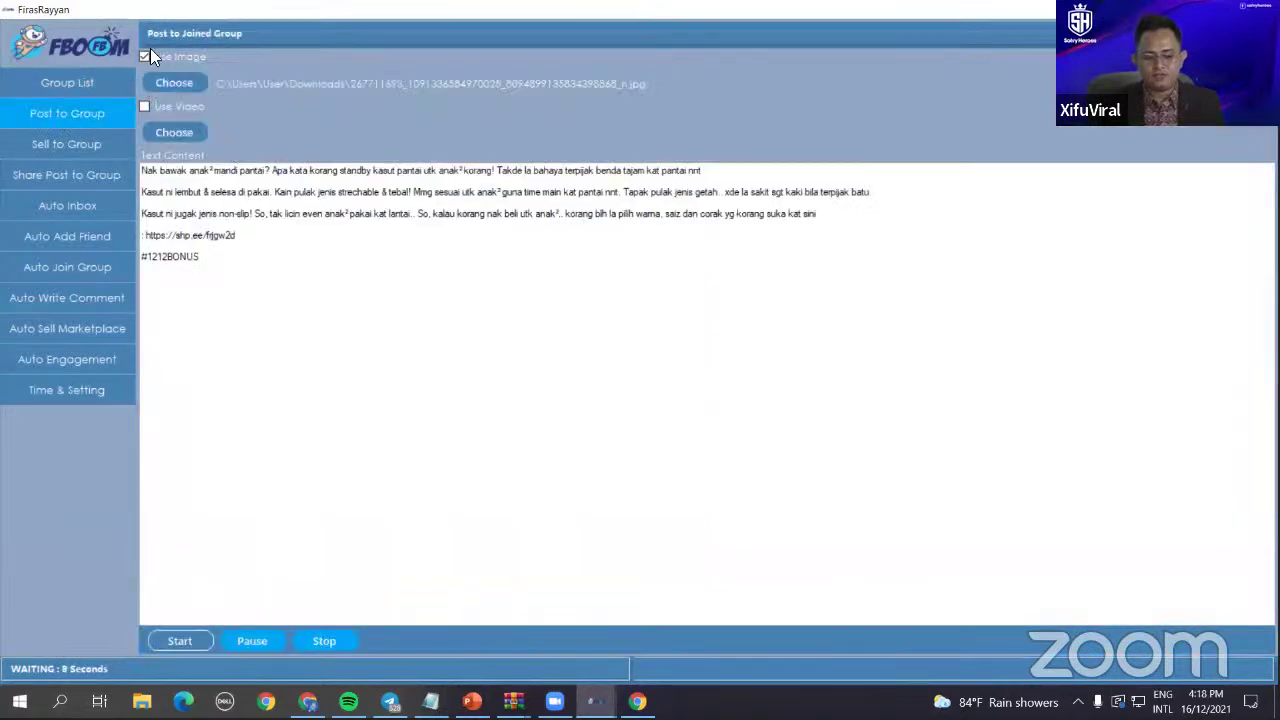
left_click_drag(224, 265, 140, 153)
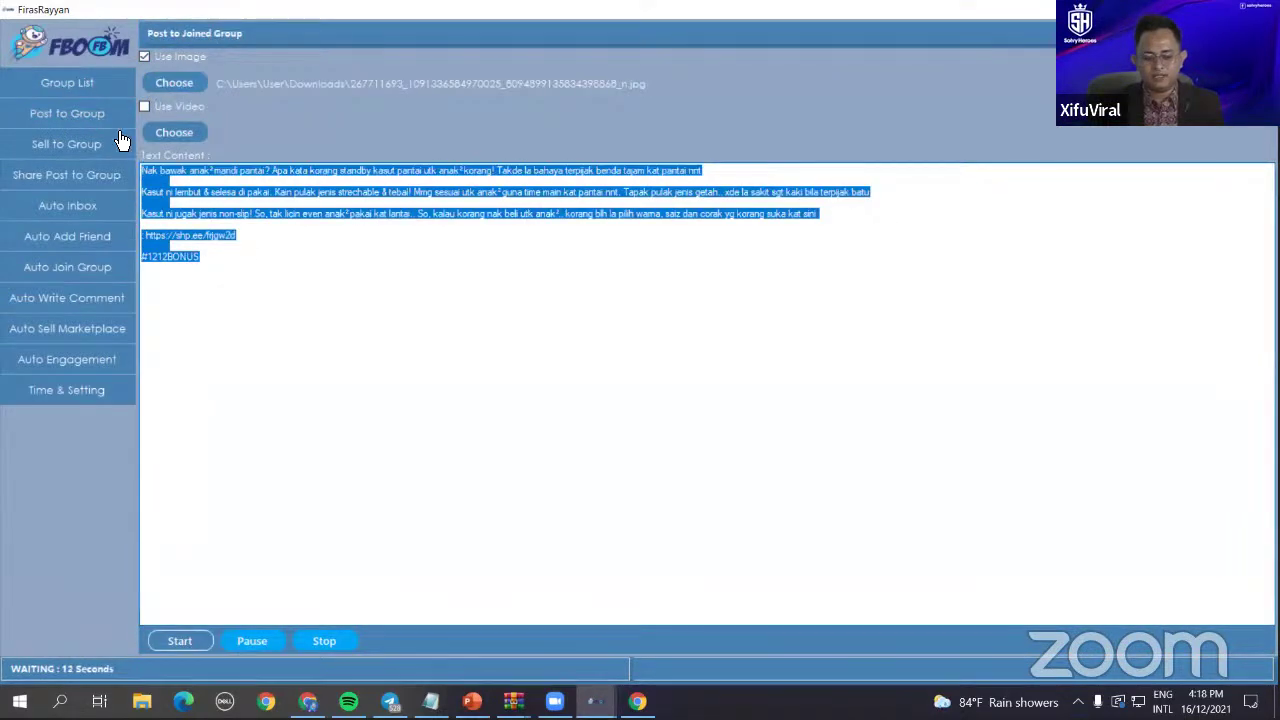
left_click(94, 393)
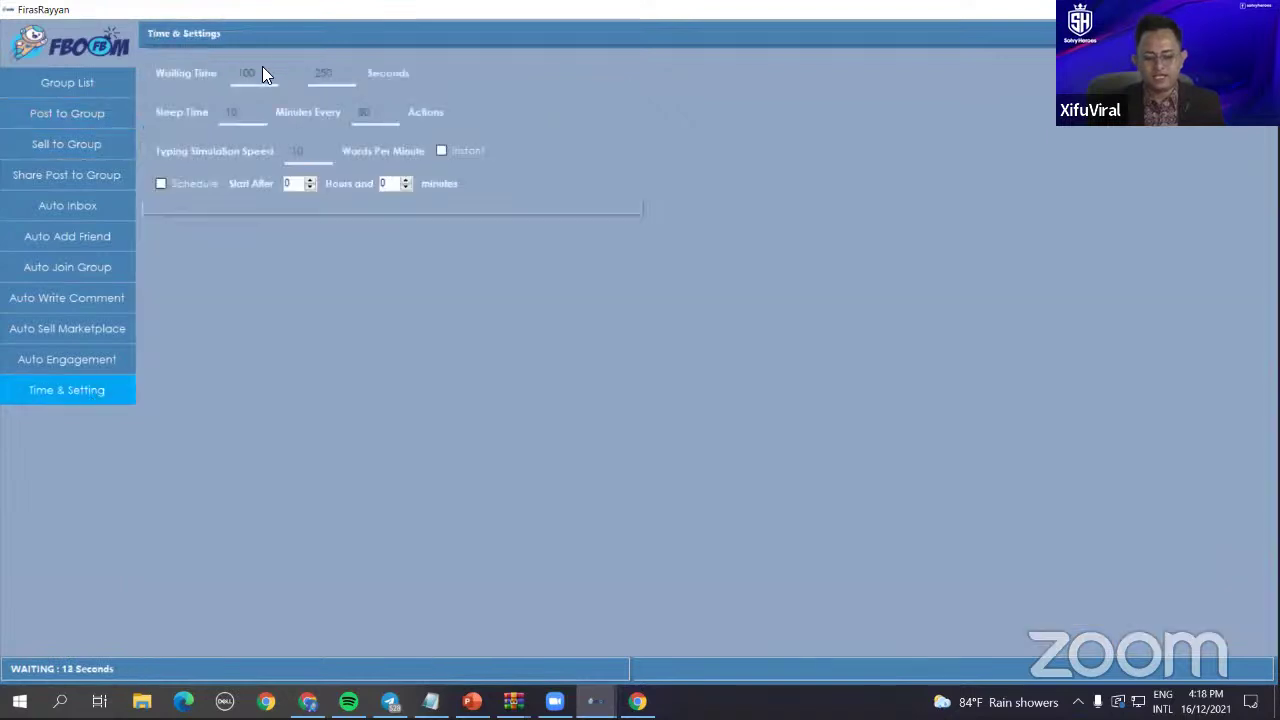
left_click(89, 118)
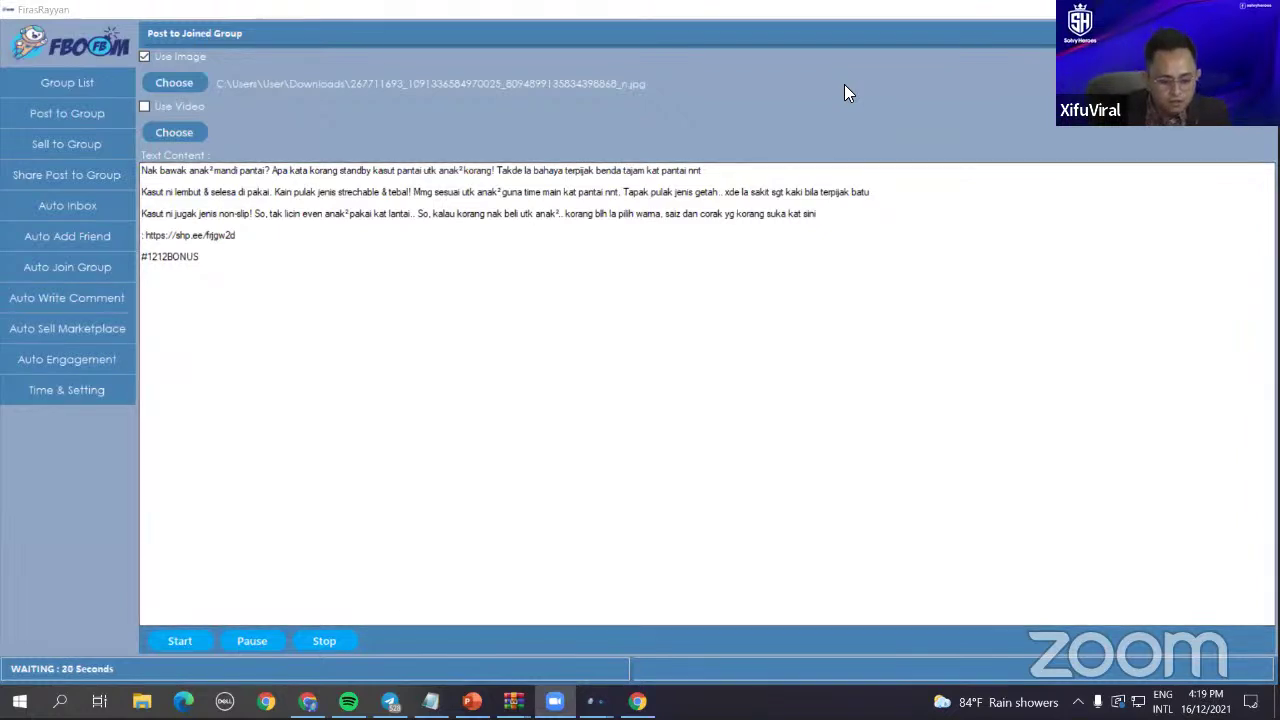
Return to FBOOM's Time & Setting view and restore the window down to reveal Facebook.
left_click(47, 396)
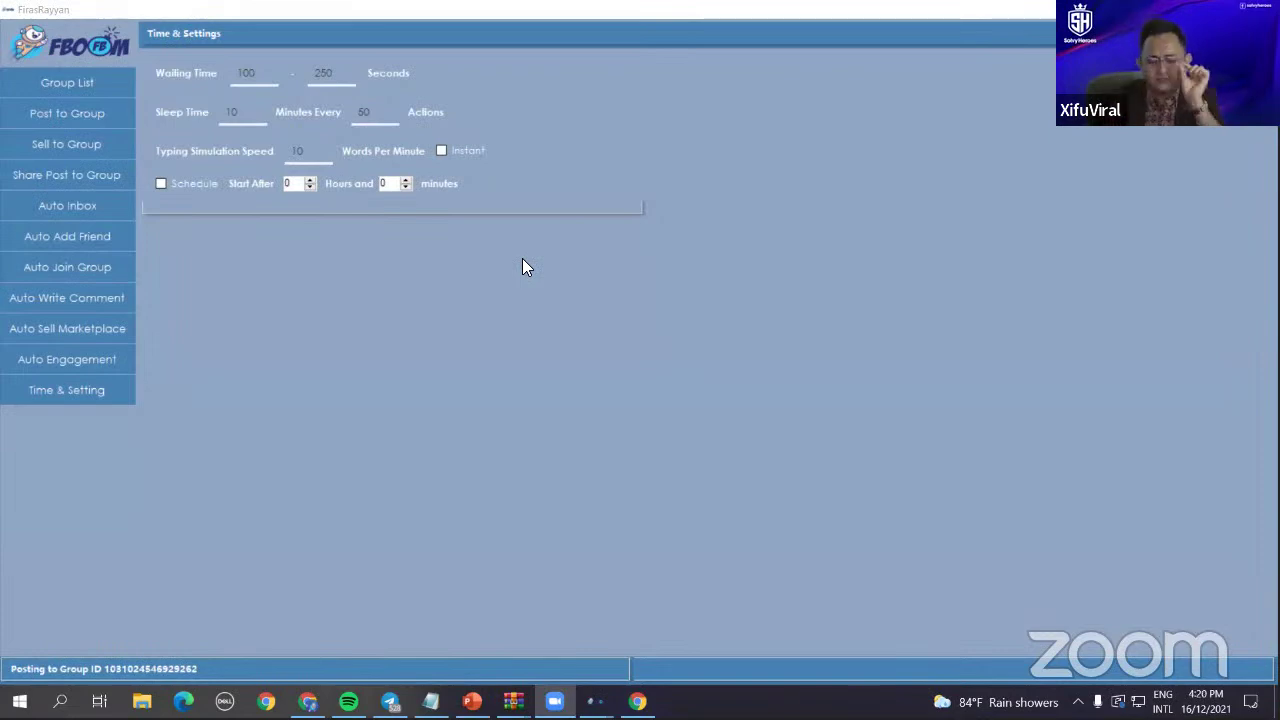
left_click(1224, 9)
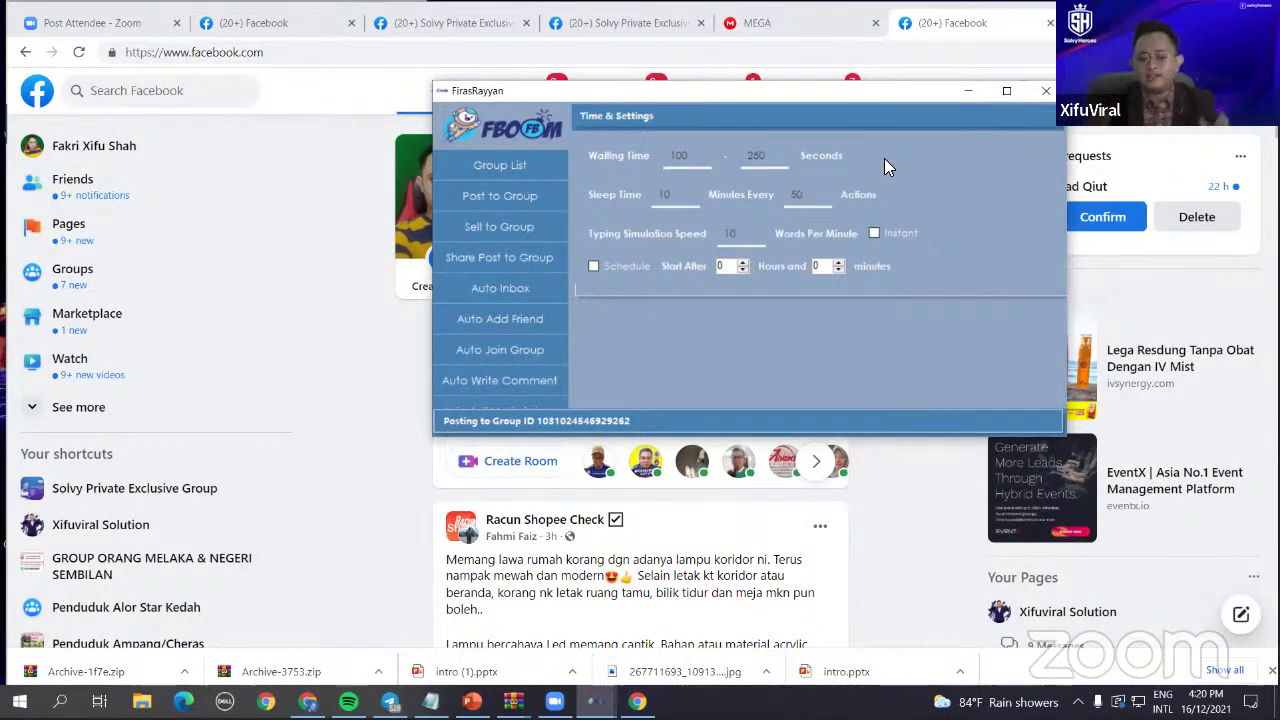
Minimize FBOOM and open the Xifuviral Solution page from the other Facebook tab.
left_click_drag(636, 140, 590, 222)
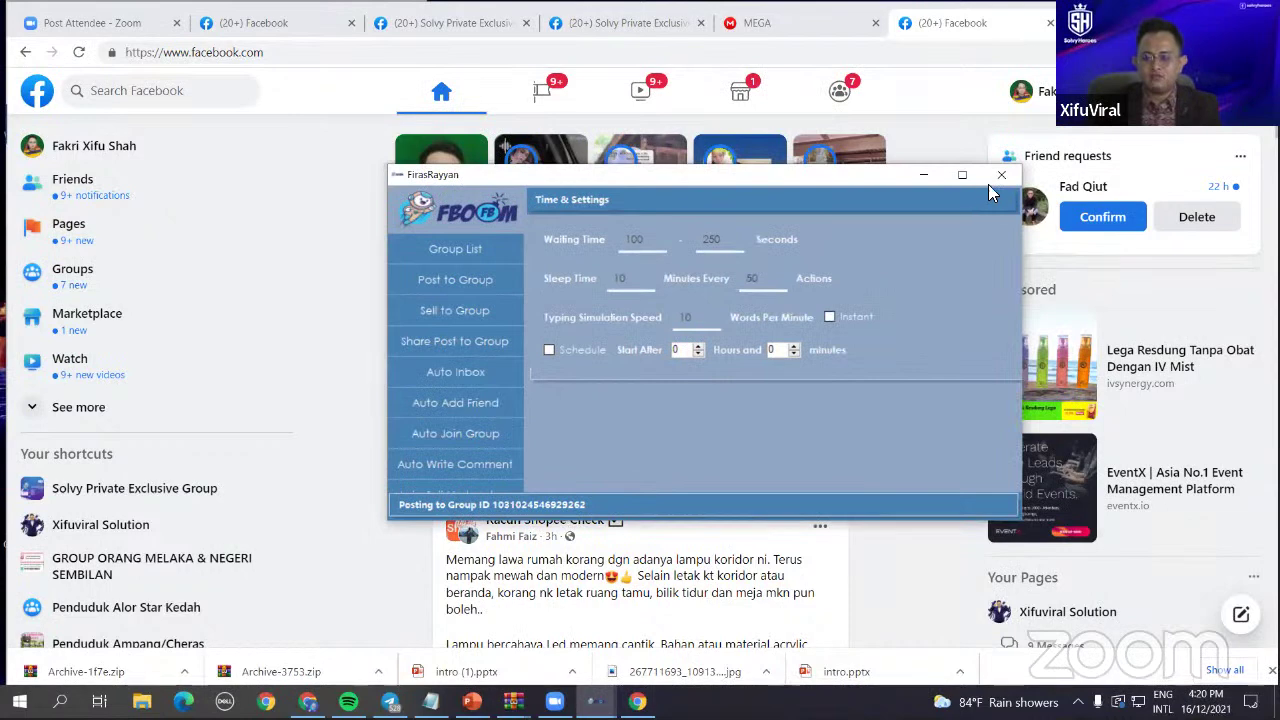
left_click(596, 701)
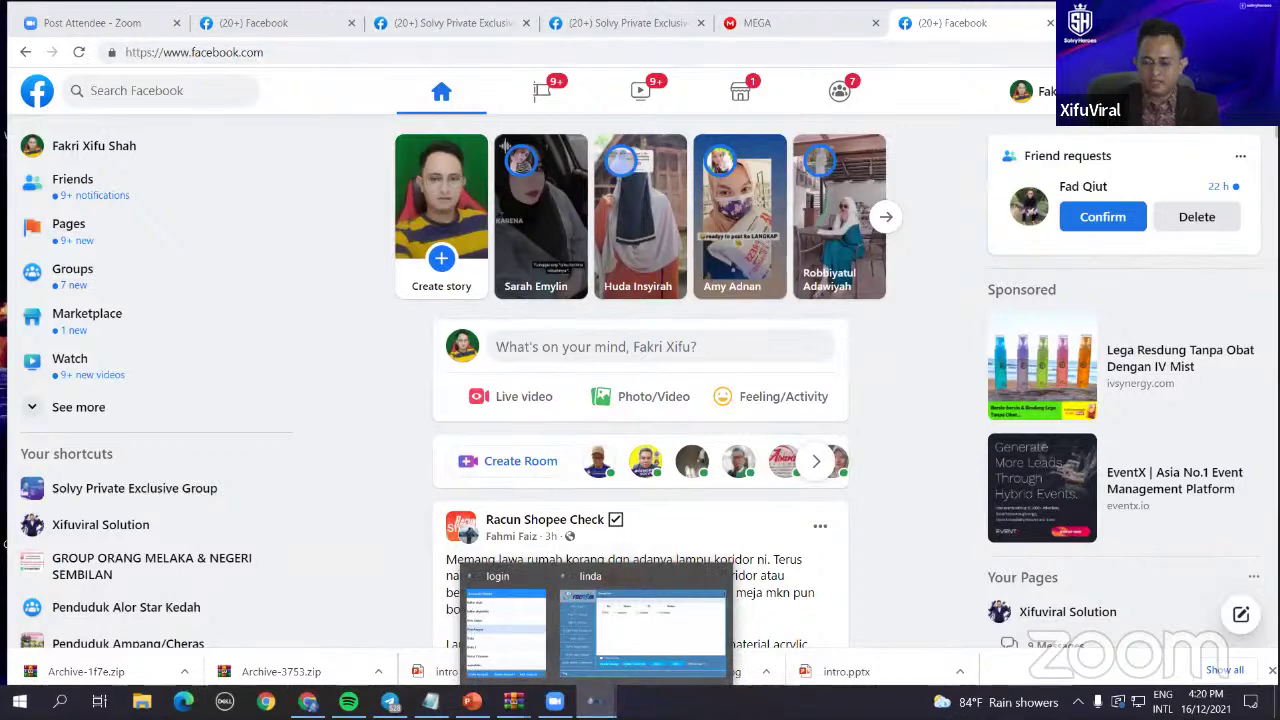
left_click(226, 25)
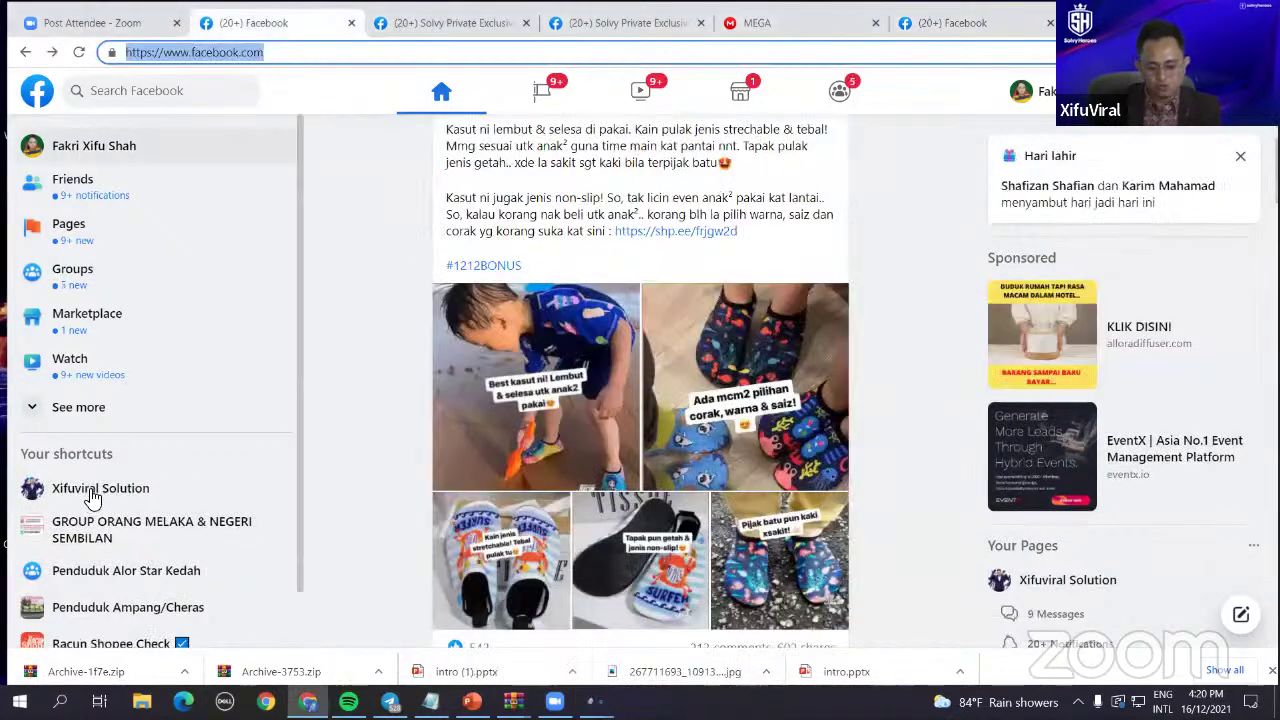
left_click(92, 492)
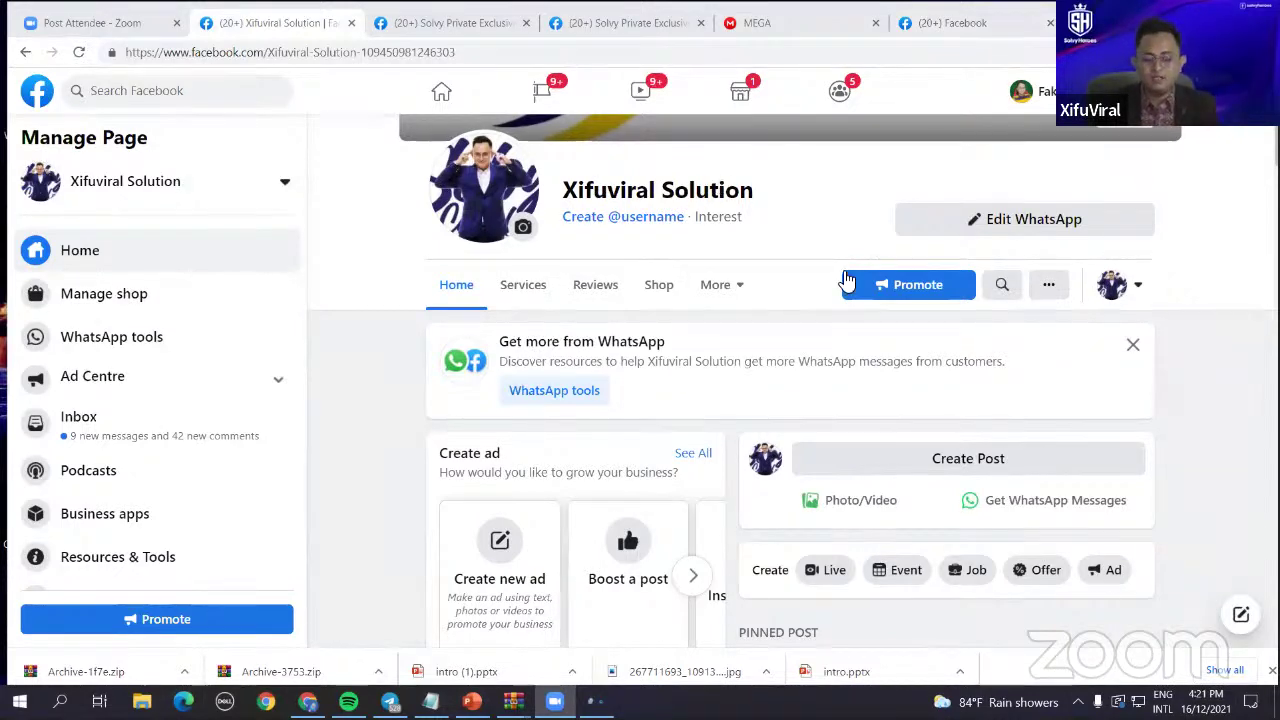
Scroll the Xifuviral Solution feed to the video post with 78,237 people reached and 1K shares.
scroll(1037, 329, "down", 3)
scroll(598, 243, "down", 1)
scroll(848, 273, "up", 3)
scroll(848, 273, "down", 5)
scroll(848, 273, "down", 2)
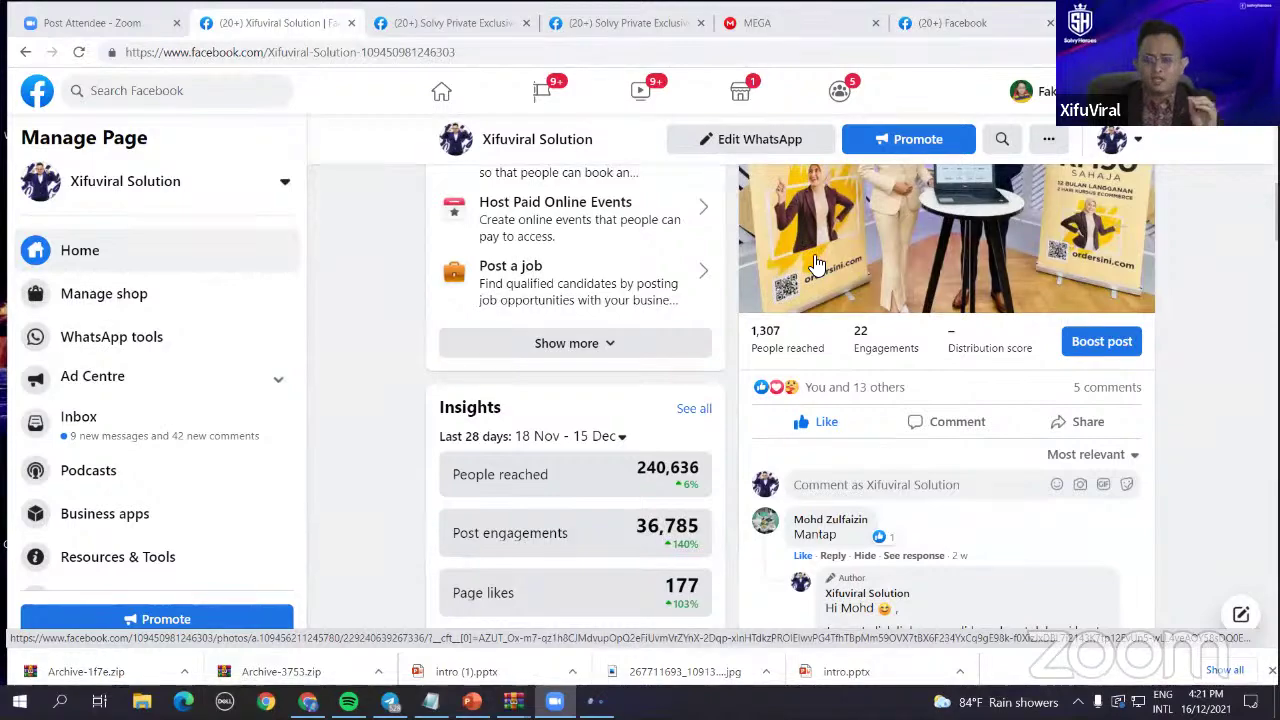
scroll(928, 352, "down", 2)
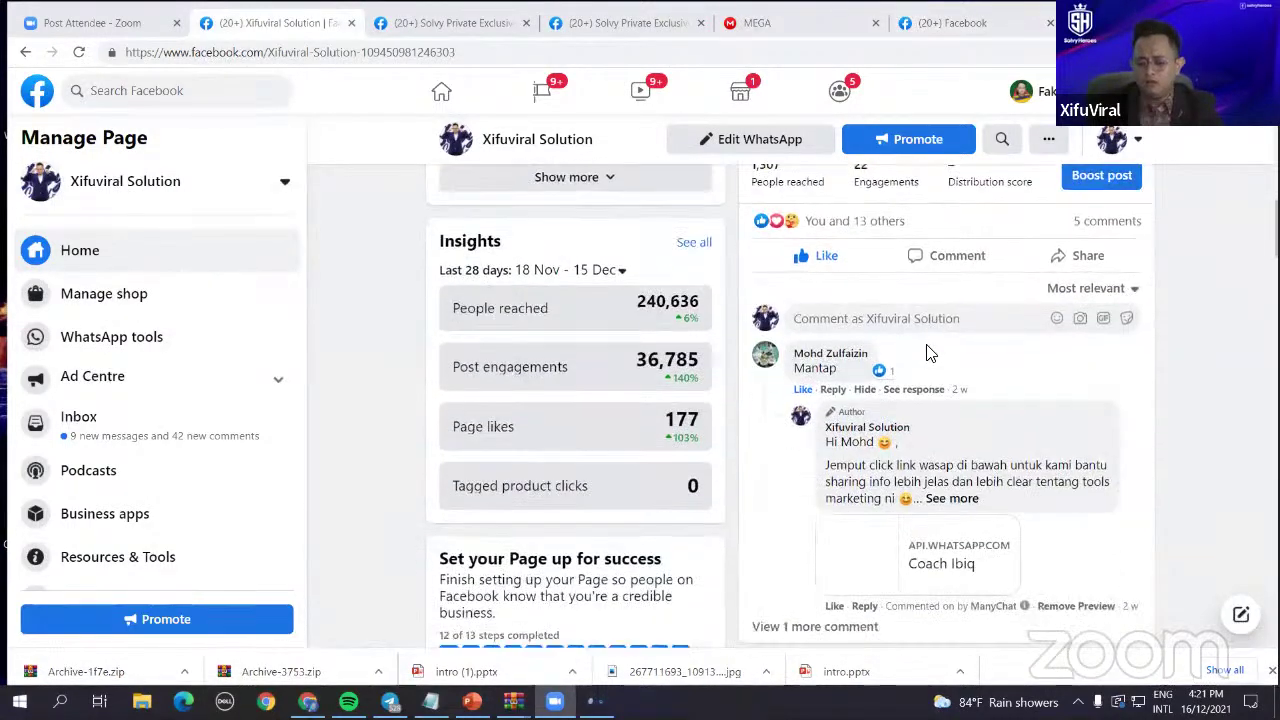
scroll(928, 352, "down", 7)
scroll(868, 346, "down", 2)
scroll(904, 324, "up", 6)
scroll(1060, 470, "down", 6)
scroll(994, 369, "down", 3)
scroll(1030, 400, "up", 3)
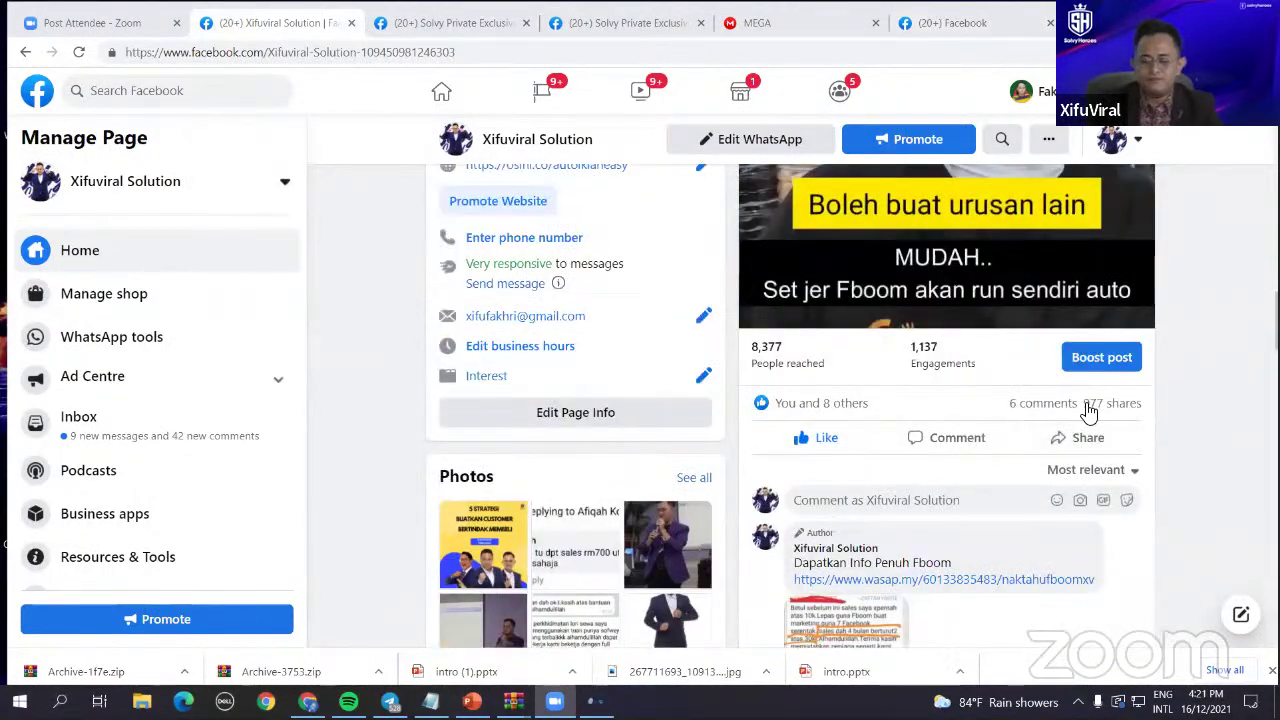
mouse_move(1097, 406)
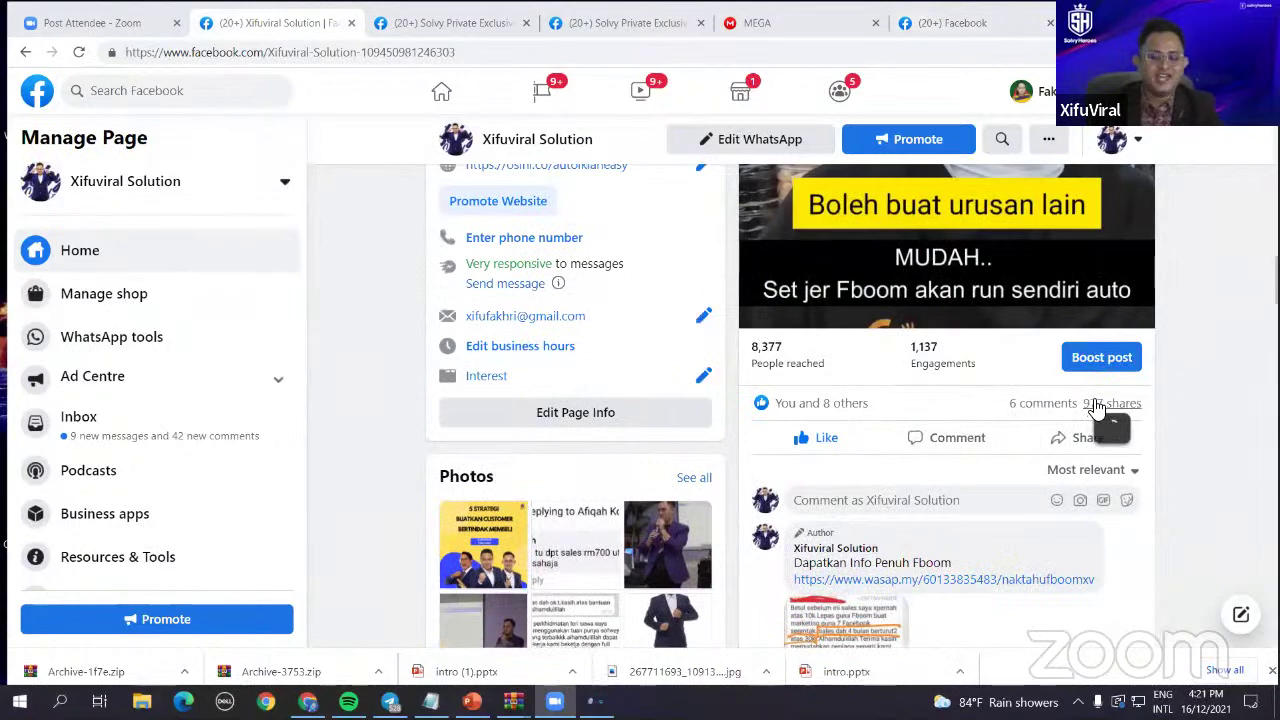
scroll(1100, 404, "down", 7)
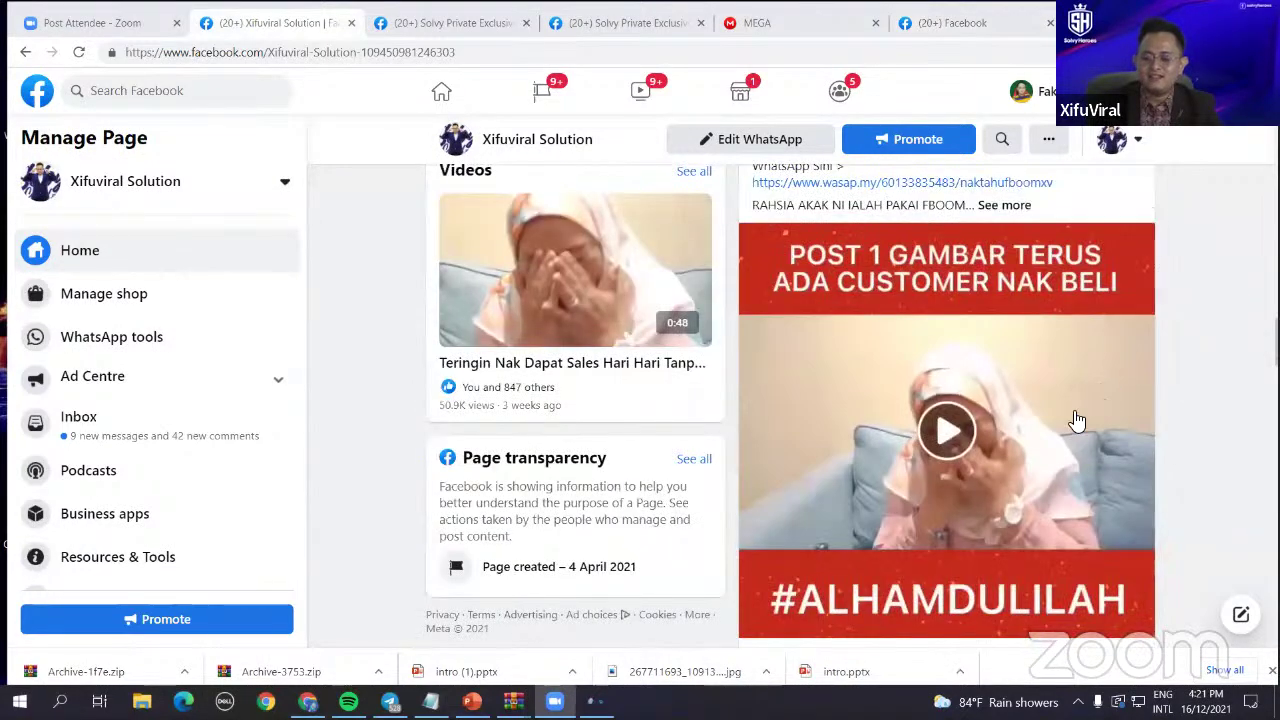
scroll(1100, 404, "down", 12)
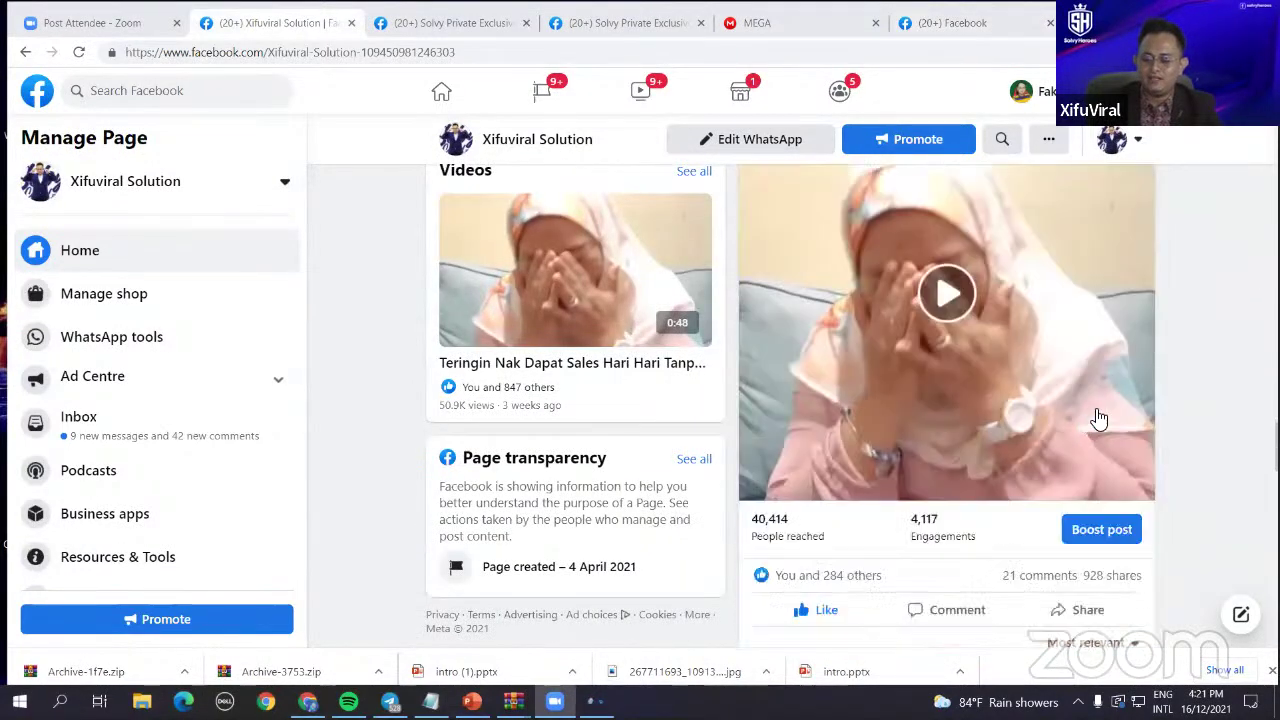
scroll(1099, 418, "down", 10)
scroll(1099, 388, "down", 10)
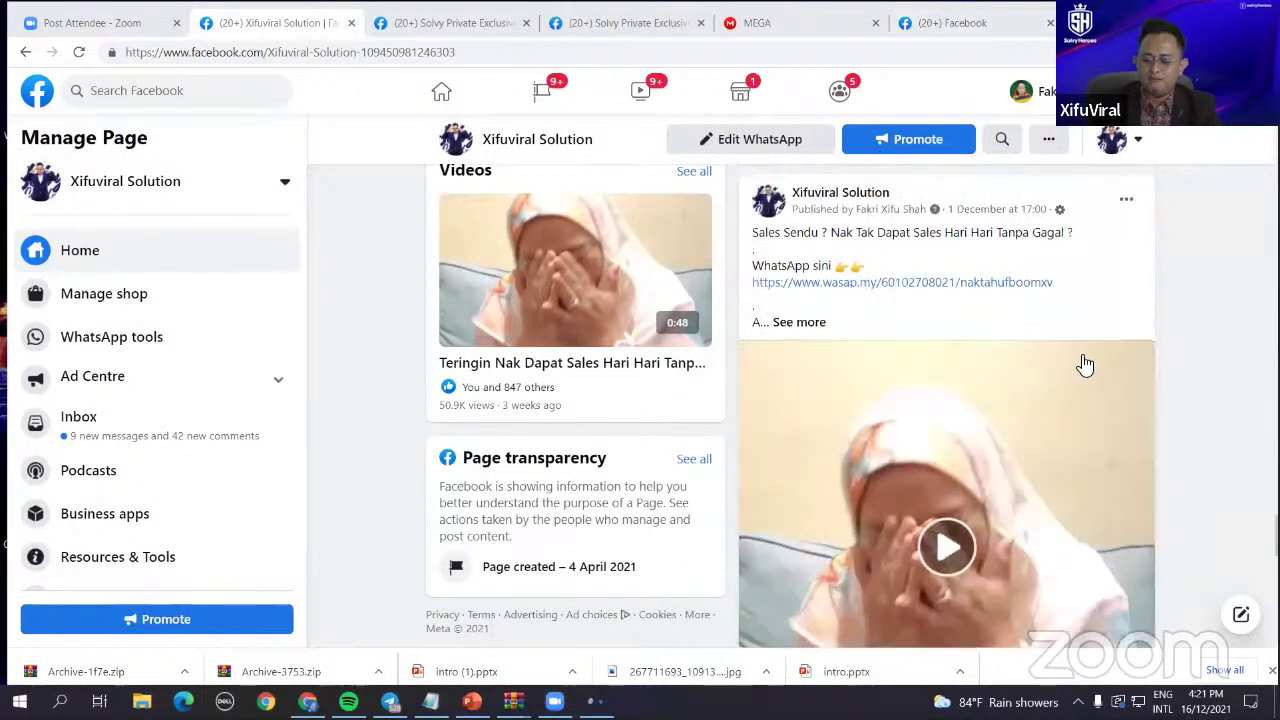
scroll(1085, 365, "down", 8)
scroll(1100, 414, "down", 7)
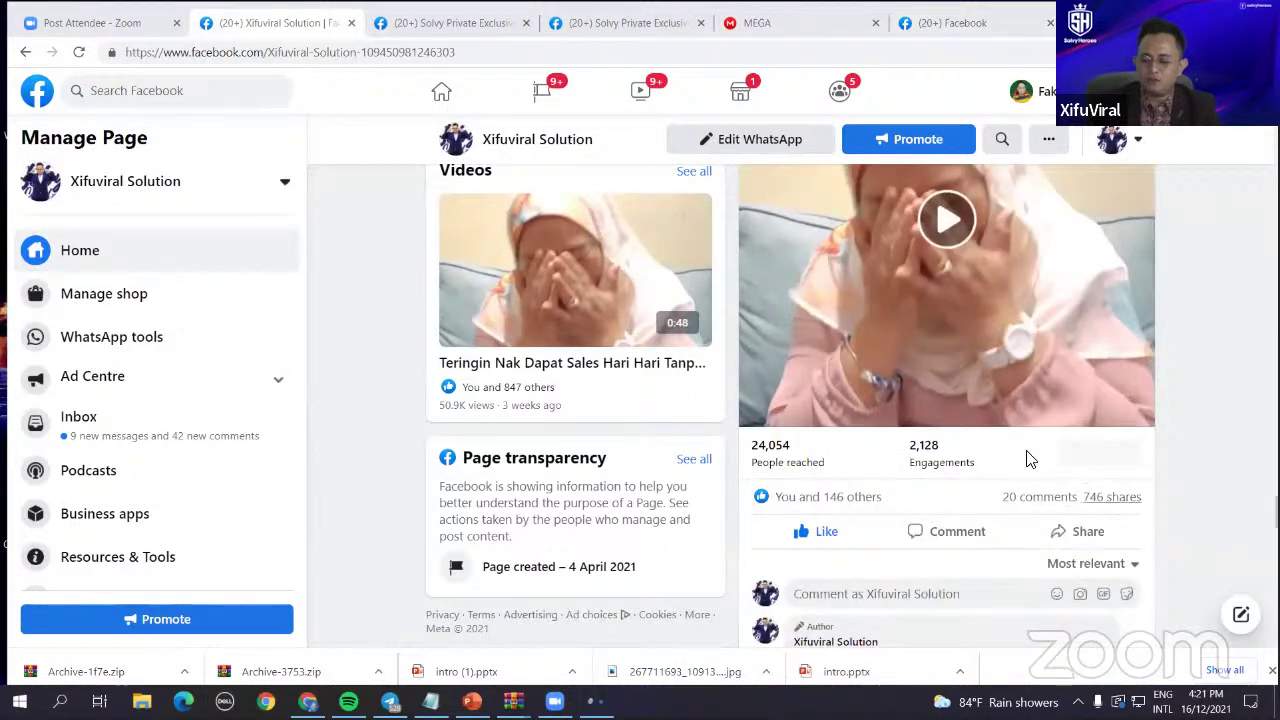
scroll(1025, 450, "down", 5)
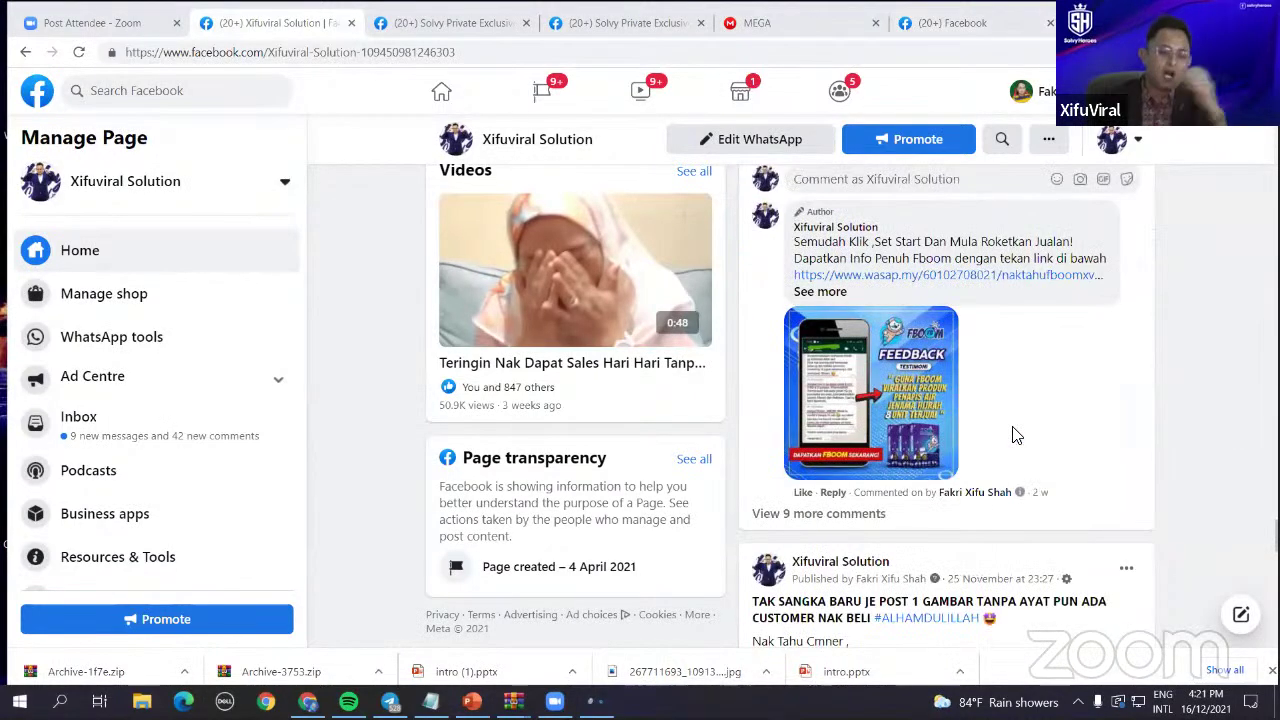
scroll(1015, 435, "down", 1)
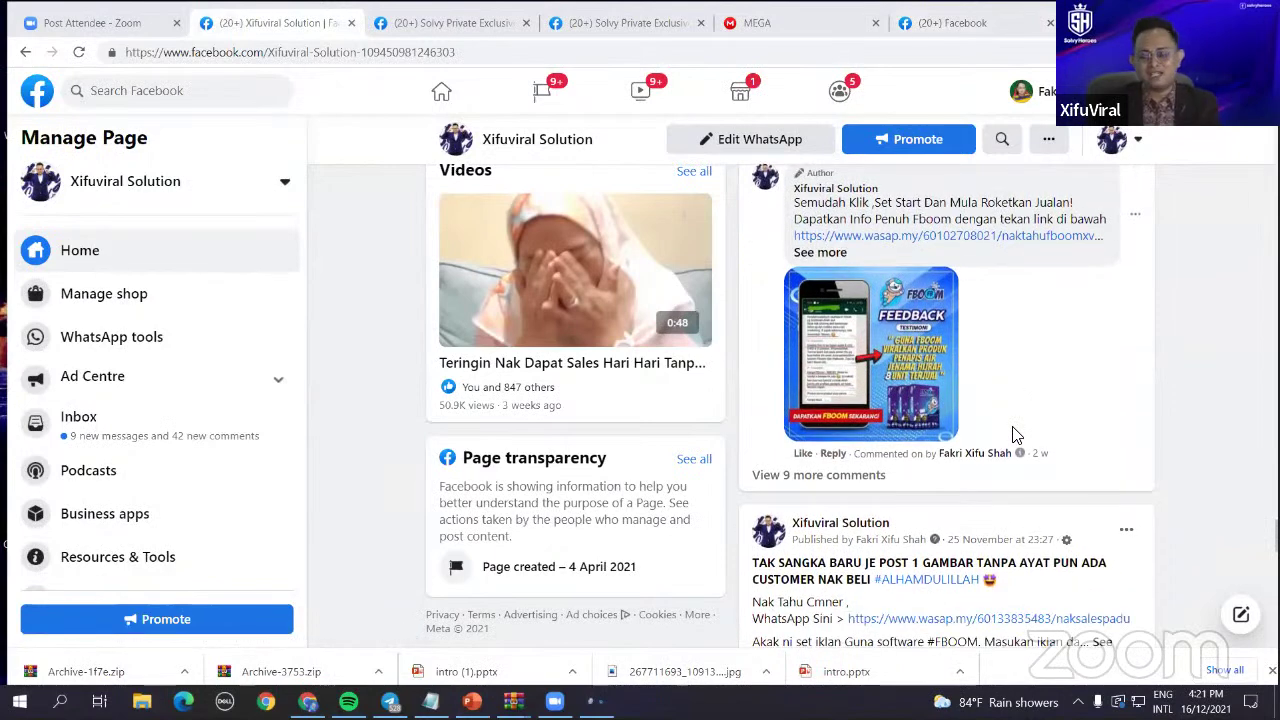
scroll(1015, 435, "down", 2)
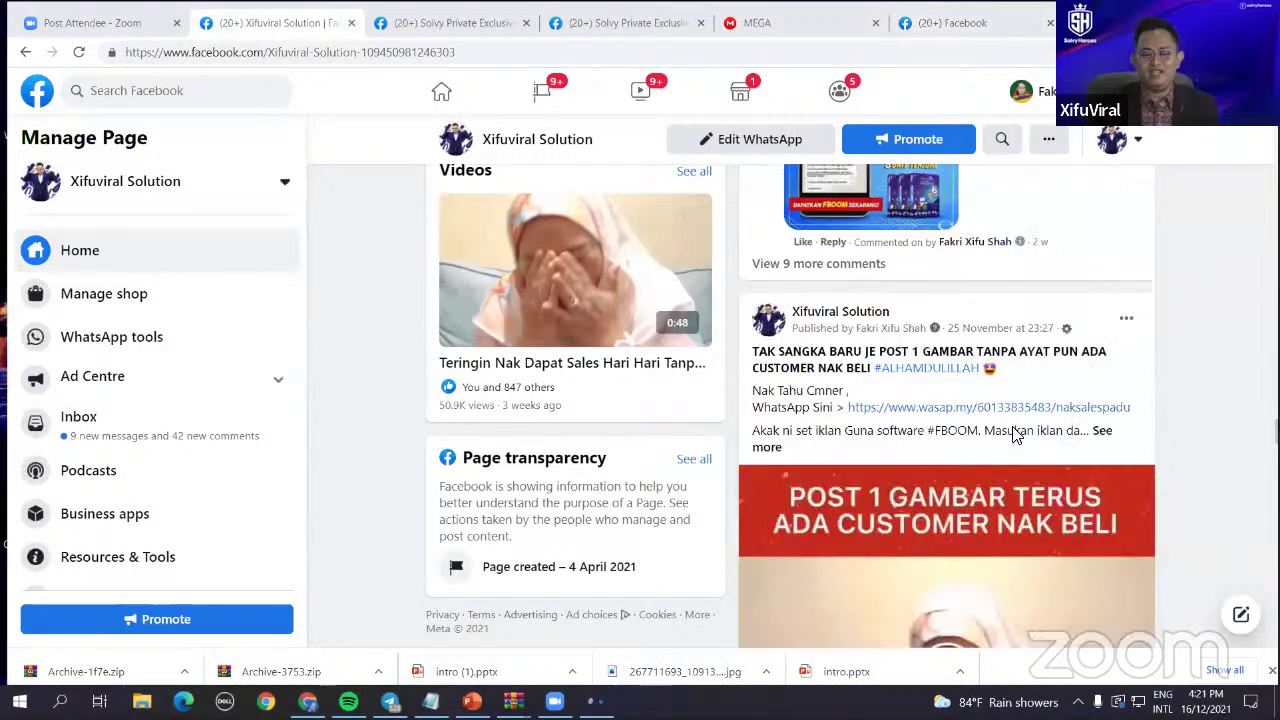
scroll(1015, 435, "up", 6)
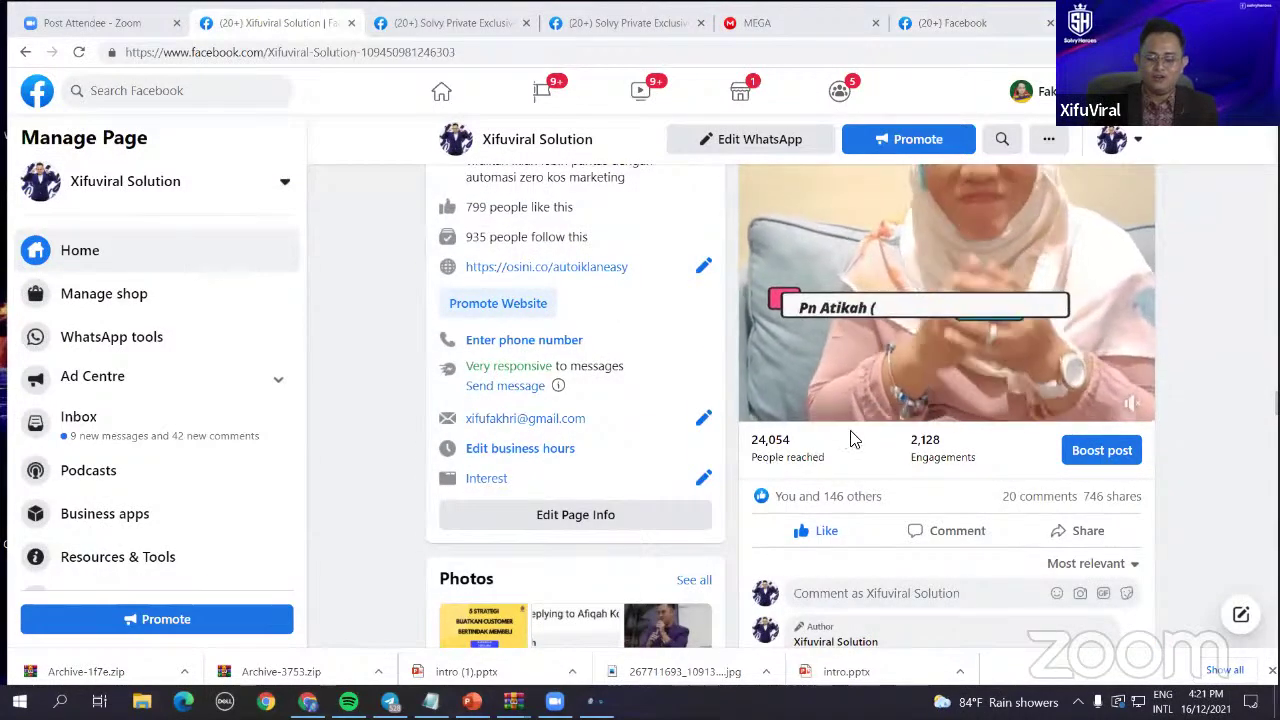
scroll(851, 443, "up", 3)
scroll(790, 400, "up", 5)
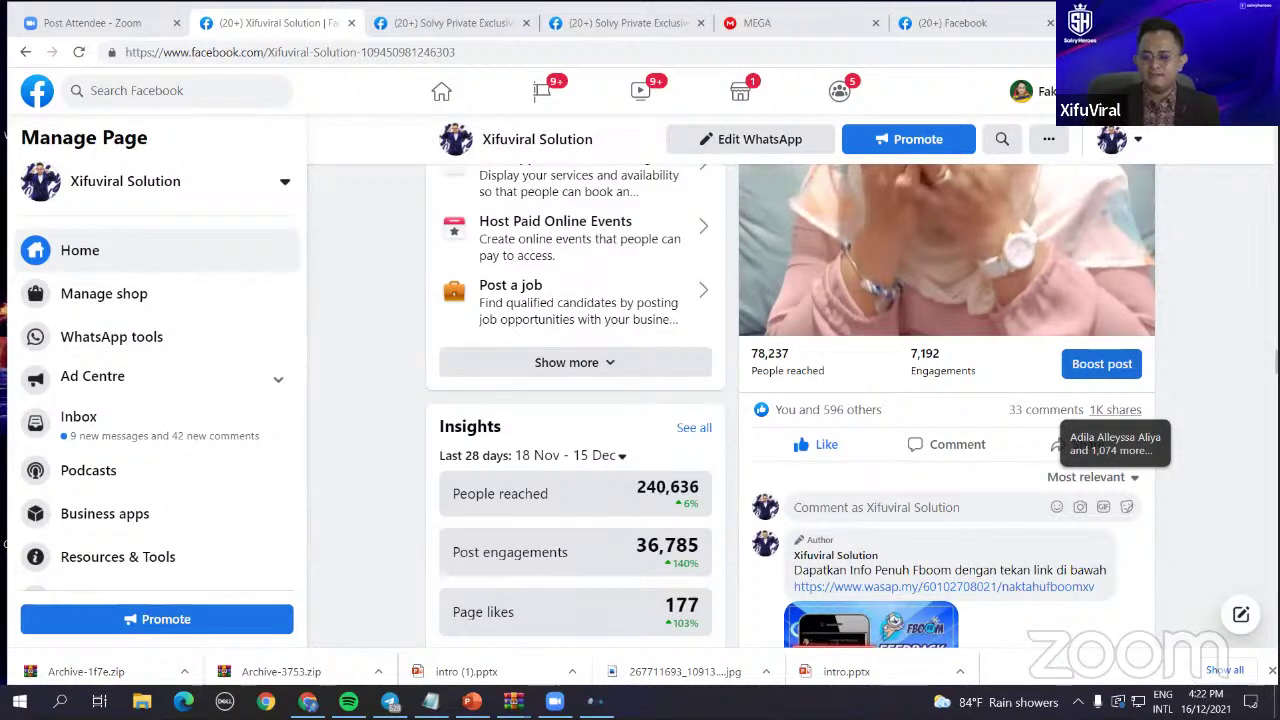
Open a saved account from FBOOM's login list, then bring back the Xifuviral Solution page.
key("super+d")
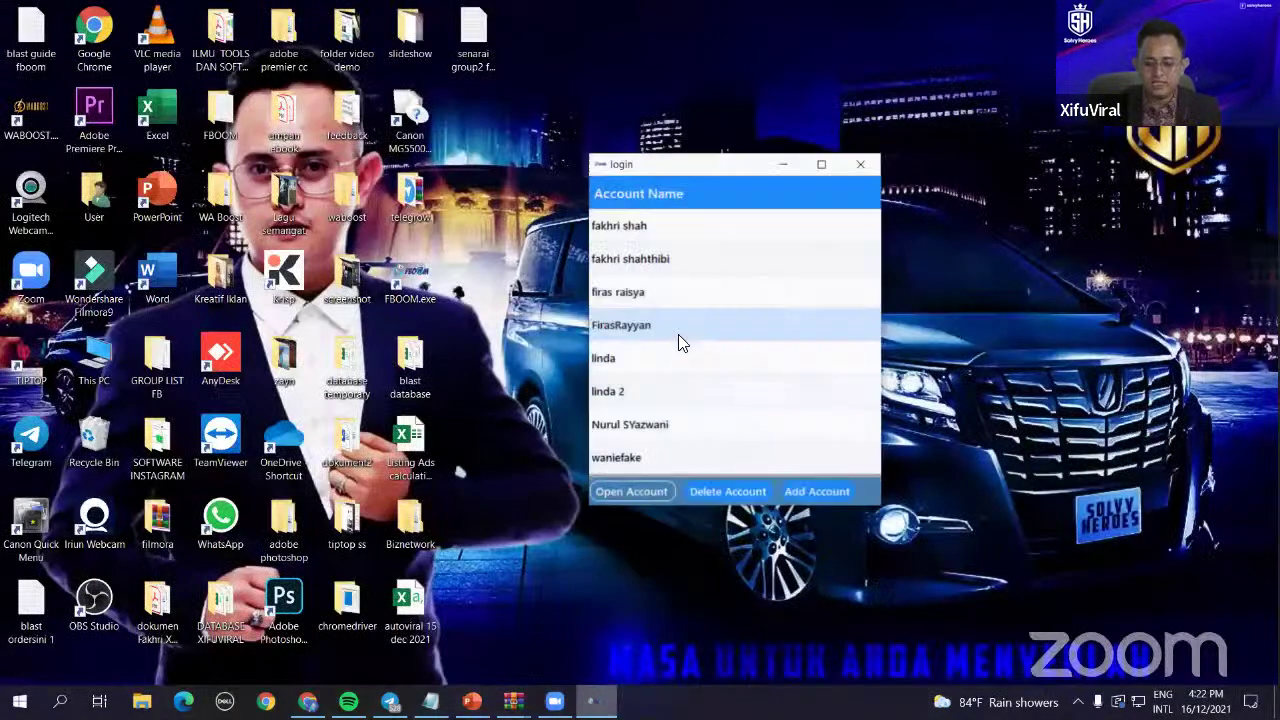
left_click(640, 294)
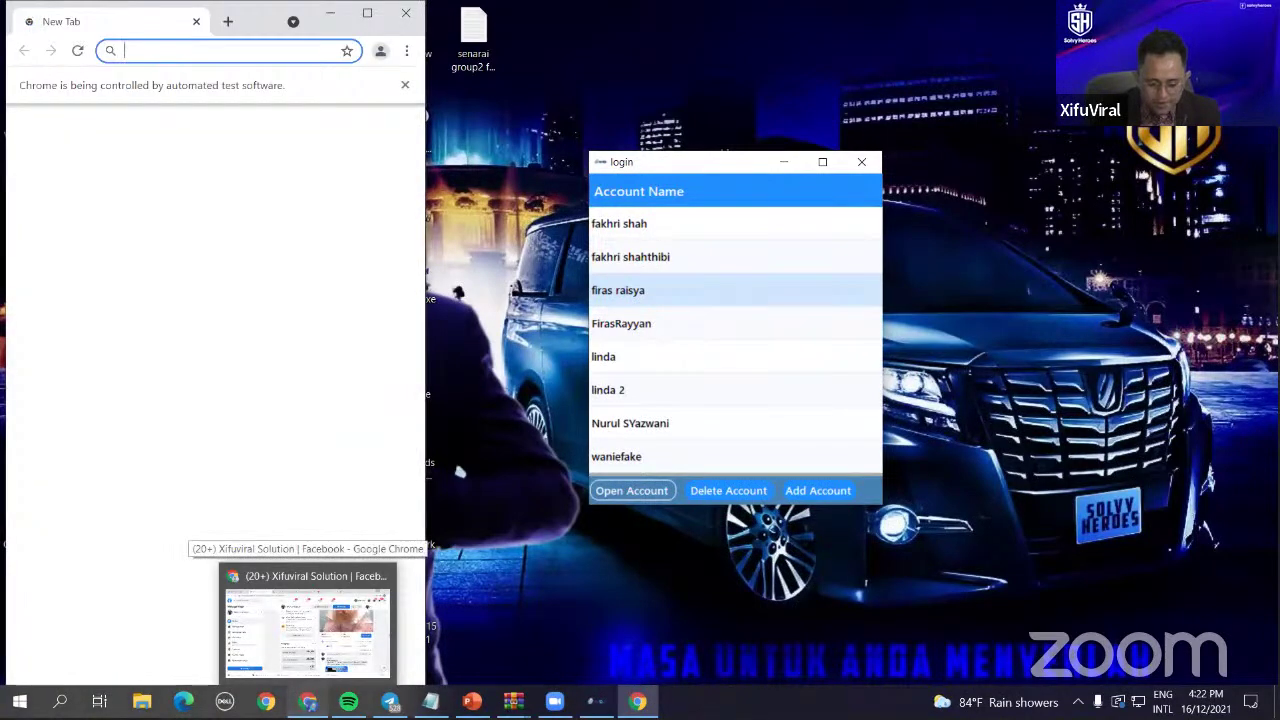
left_click(308, 625)
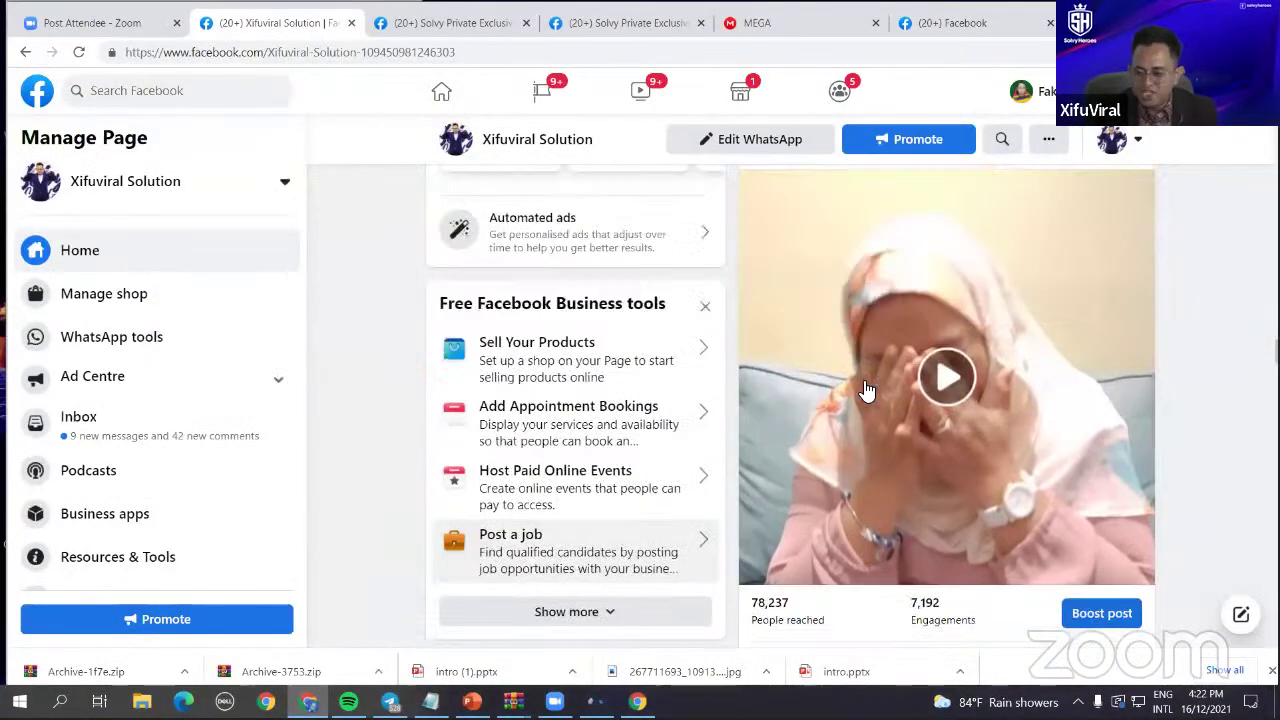
scroll(370, 260, "up", 2)
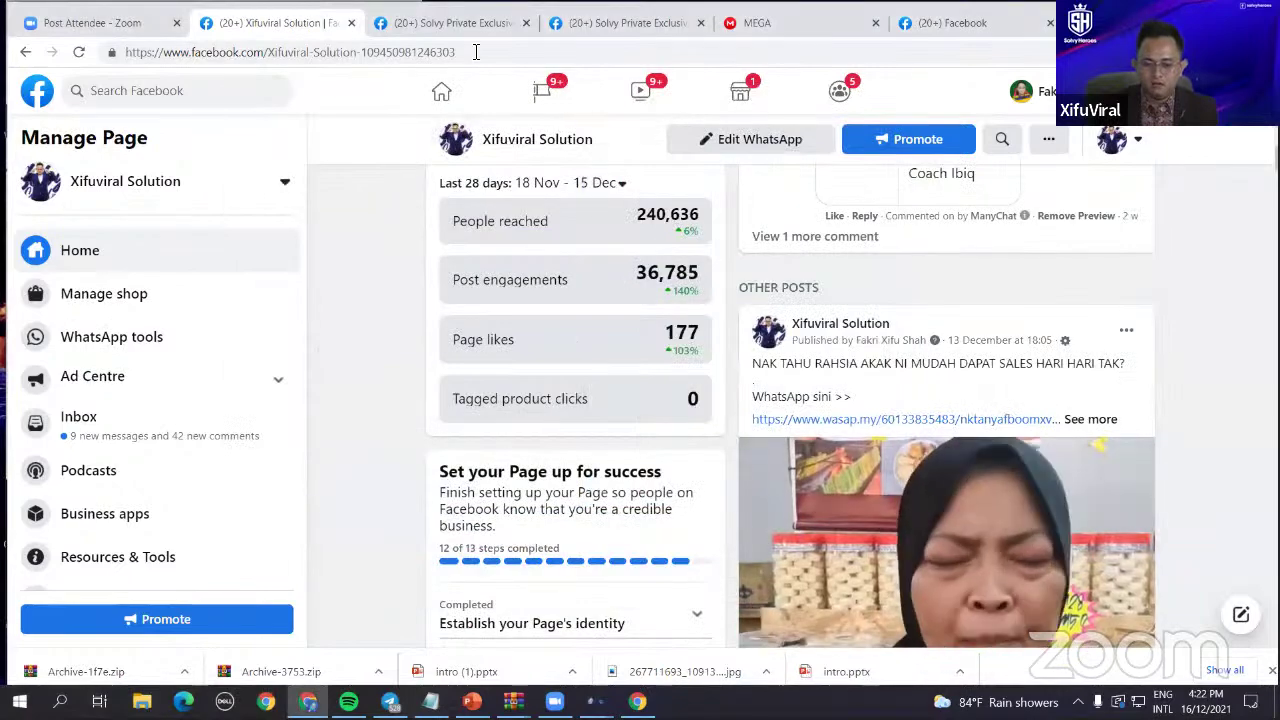
Close both Solvy group tabs, the MEGA tab and the Facebook home tab.
left_click(530, 28)
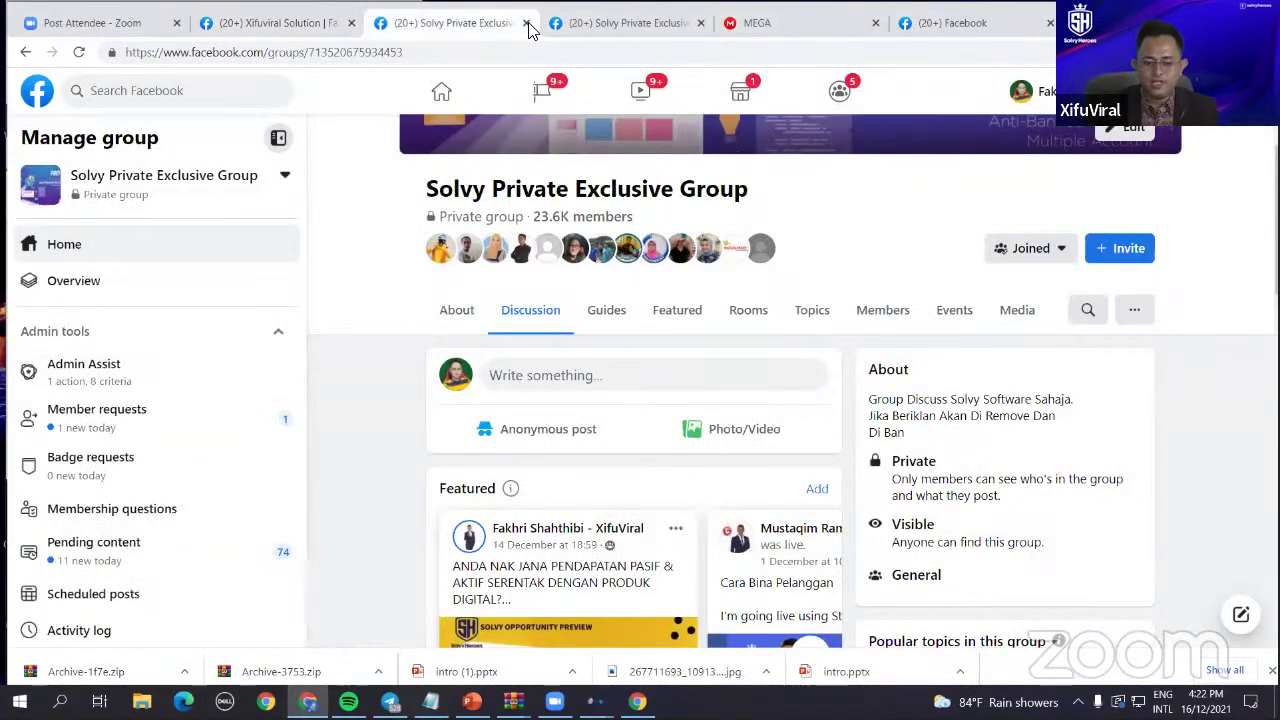
left_click(527, 23)
left_click(525, 24)
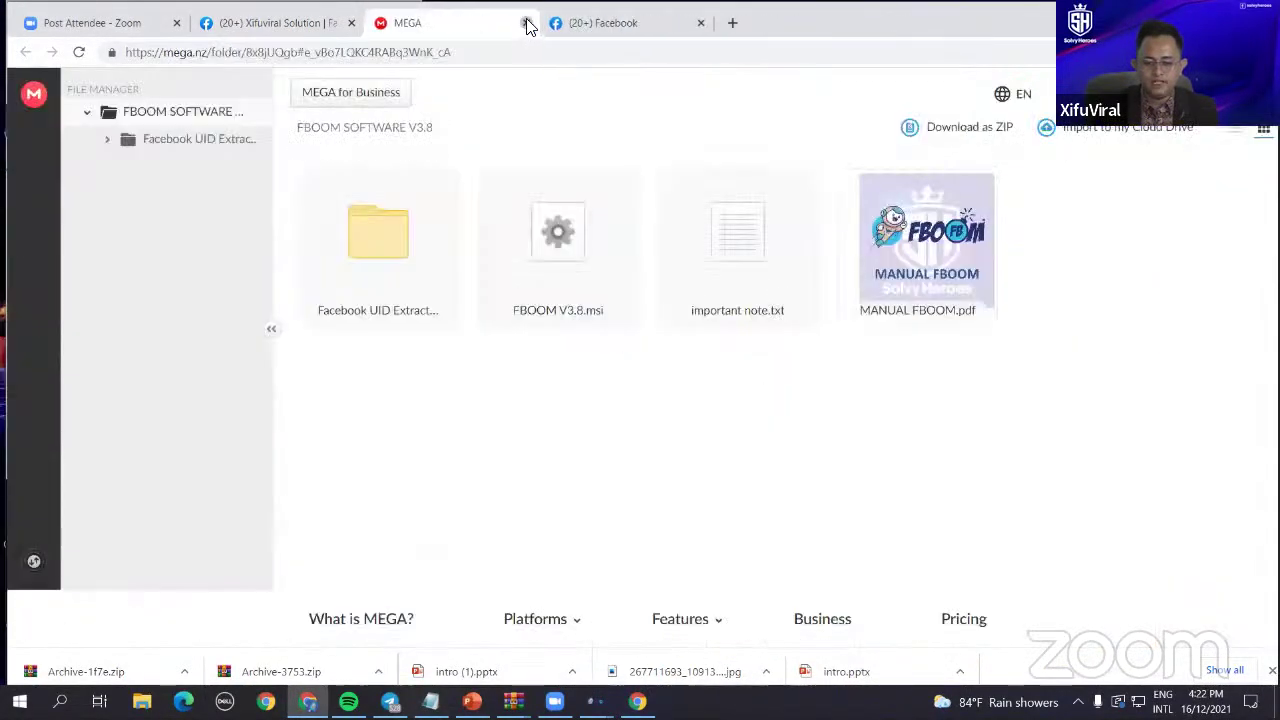
left_click(525, 24)
left_click(522, 23)
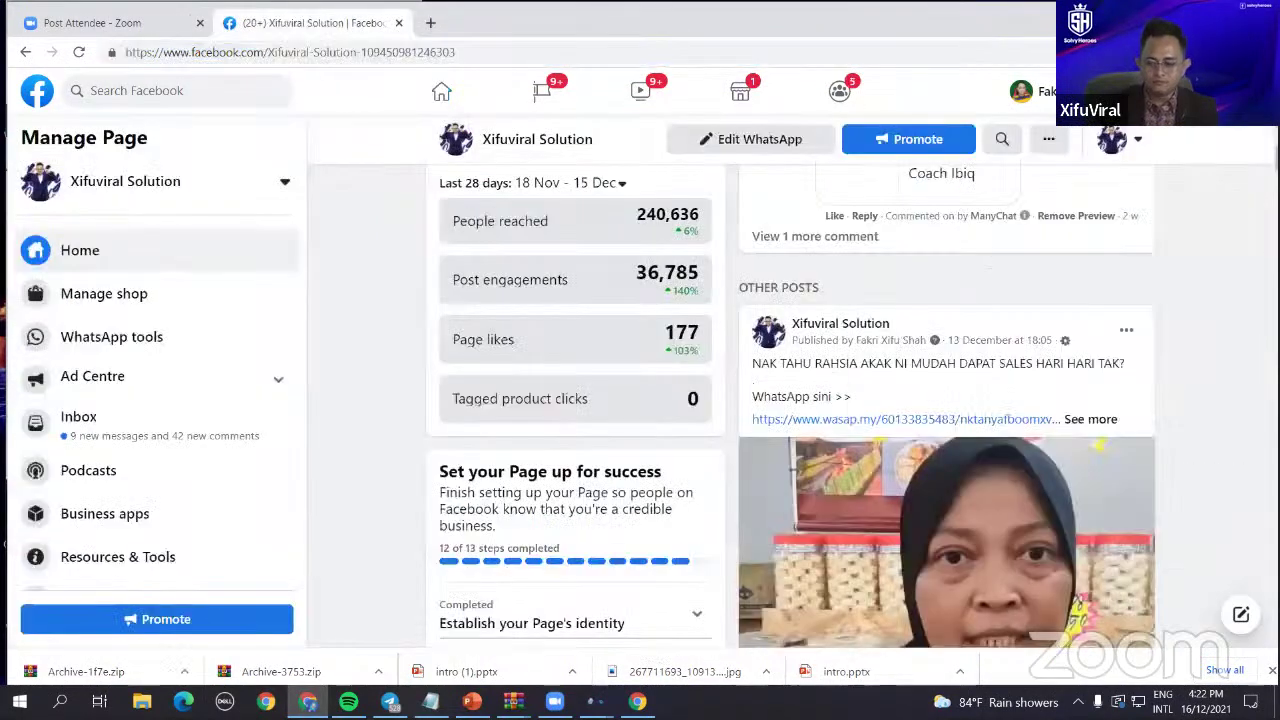
Clear the Chrome windows to the desktop, dismissing a newly opened Chrome profile picker.
key("alt+F4")
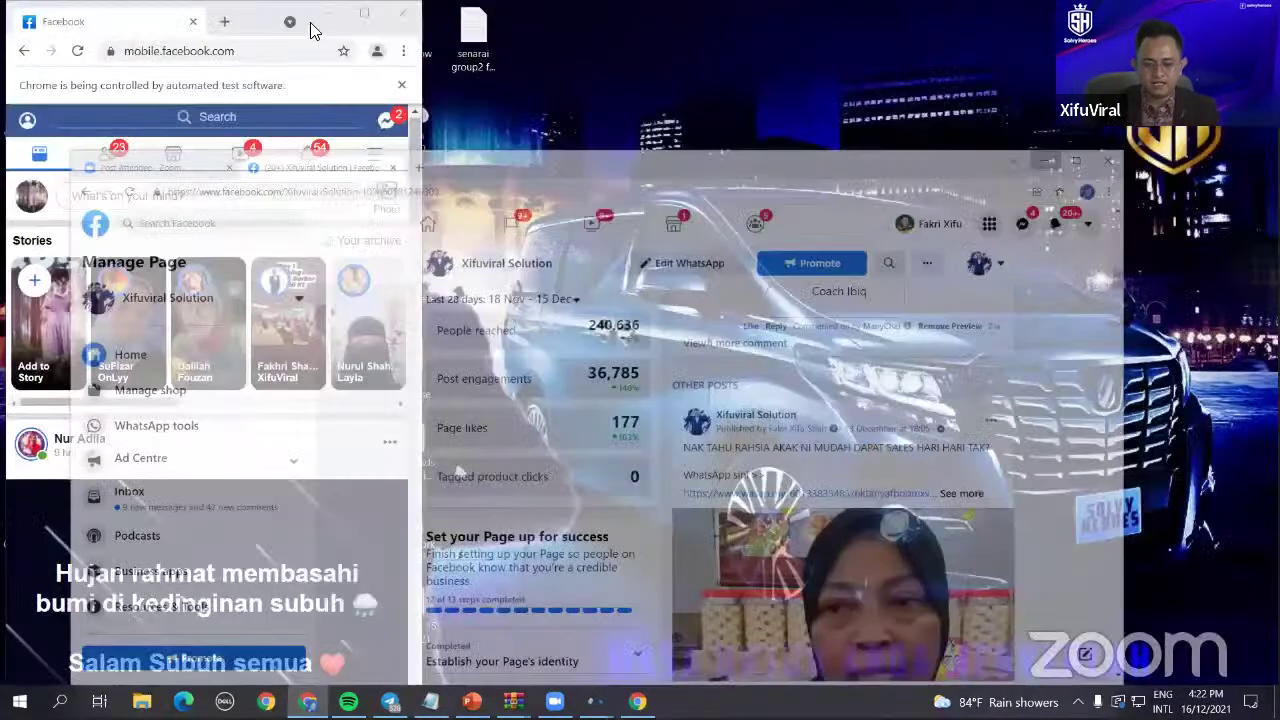
key("super+d")
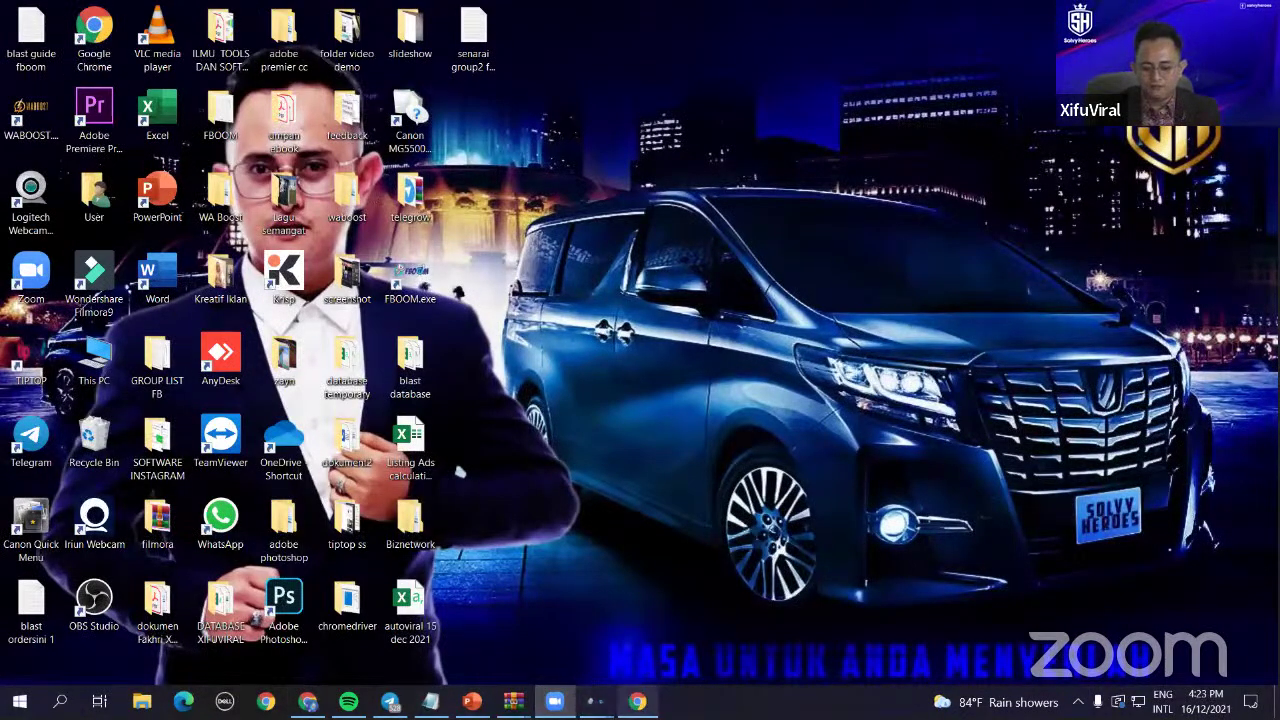
left_click(637, 701)
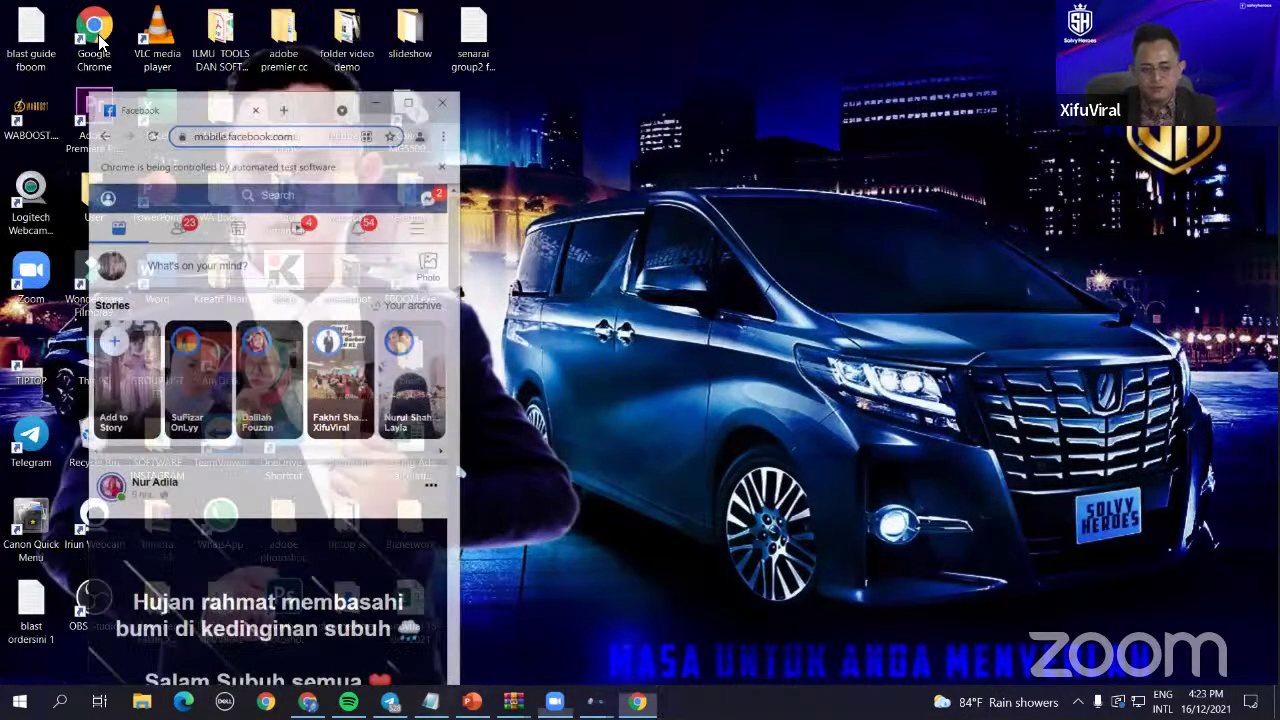
double_click(99, 38)
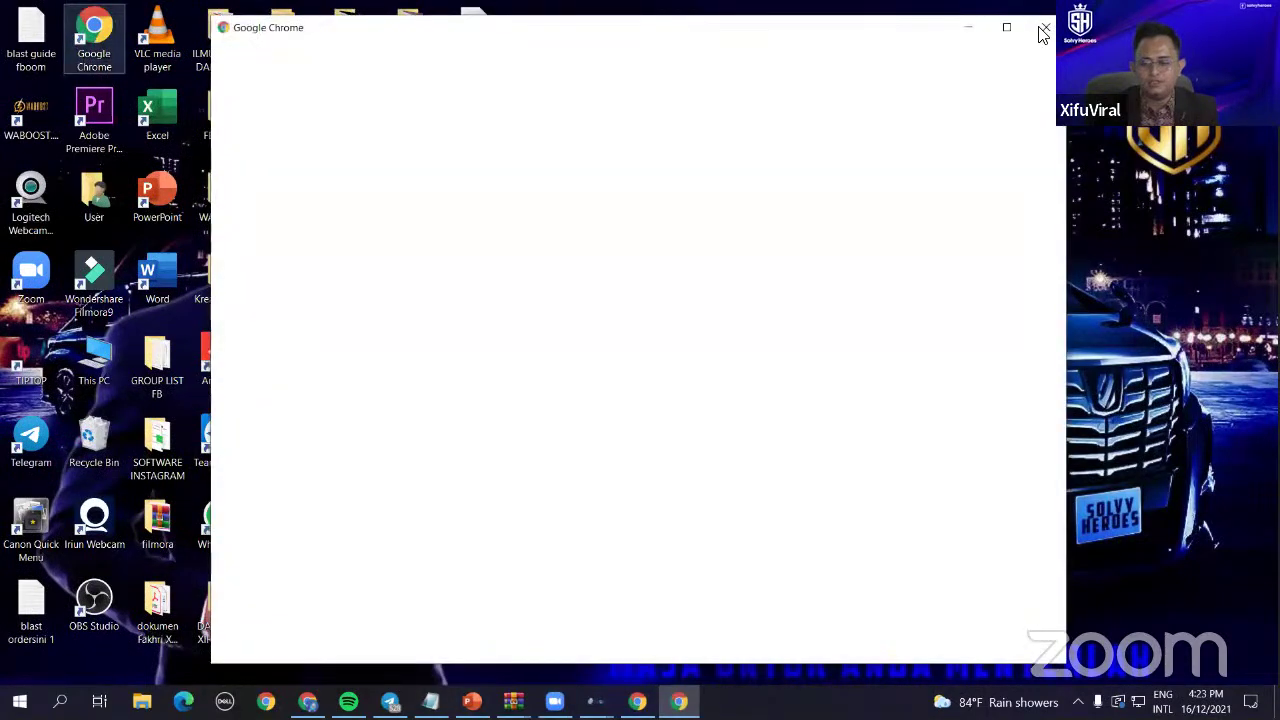
key("alt+F4")
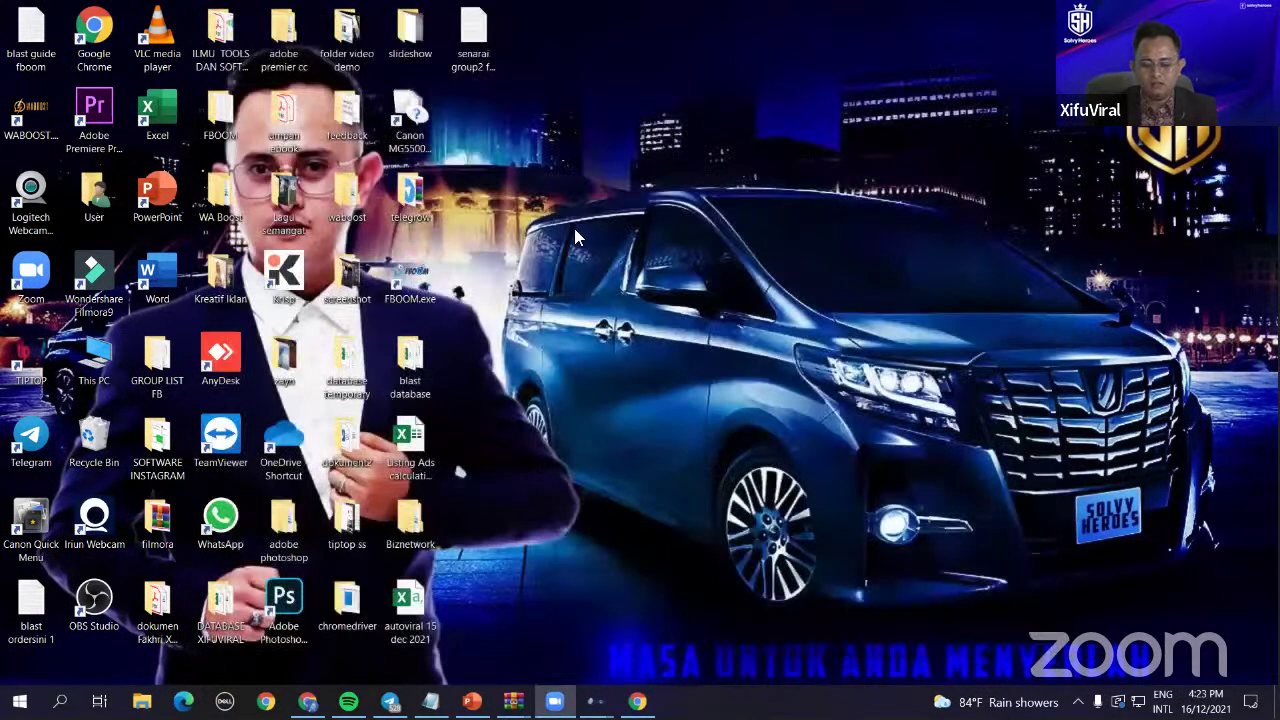
Return to the Facebook page and open the 13 December post's options menu under Other Posts.
key("alt+Tab")
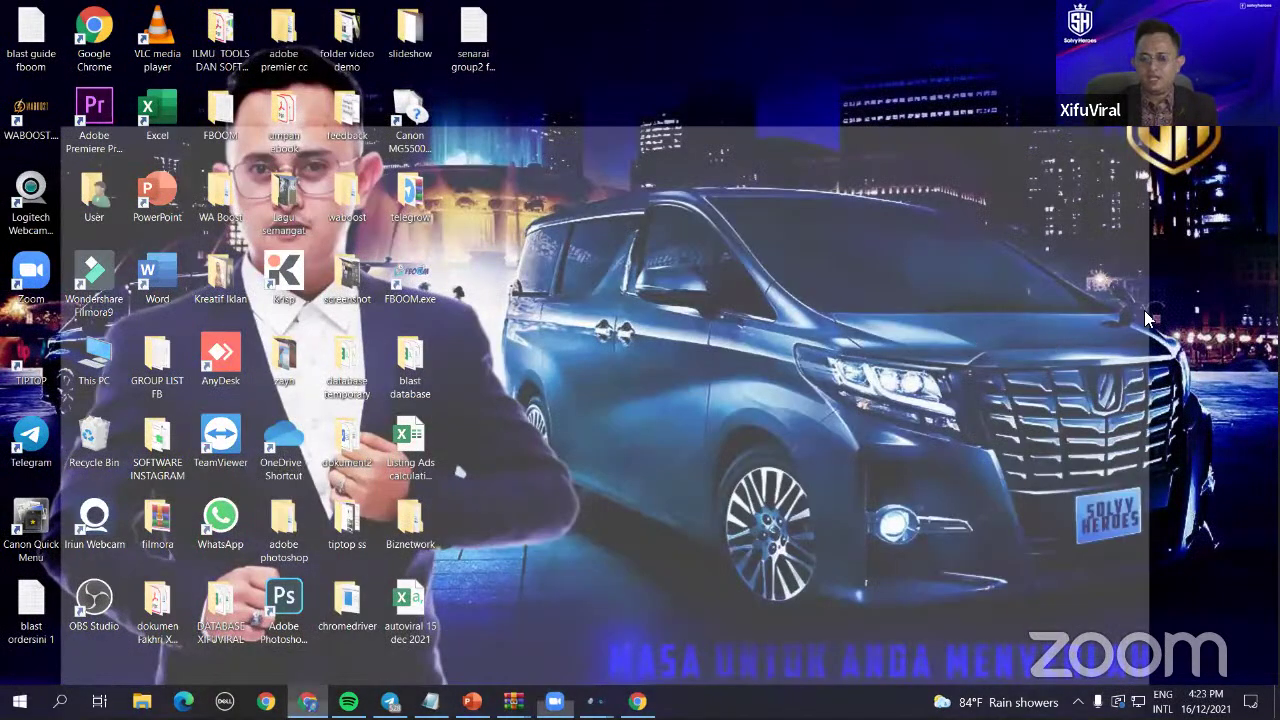
scroll(944, 256, "up", 10)
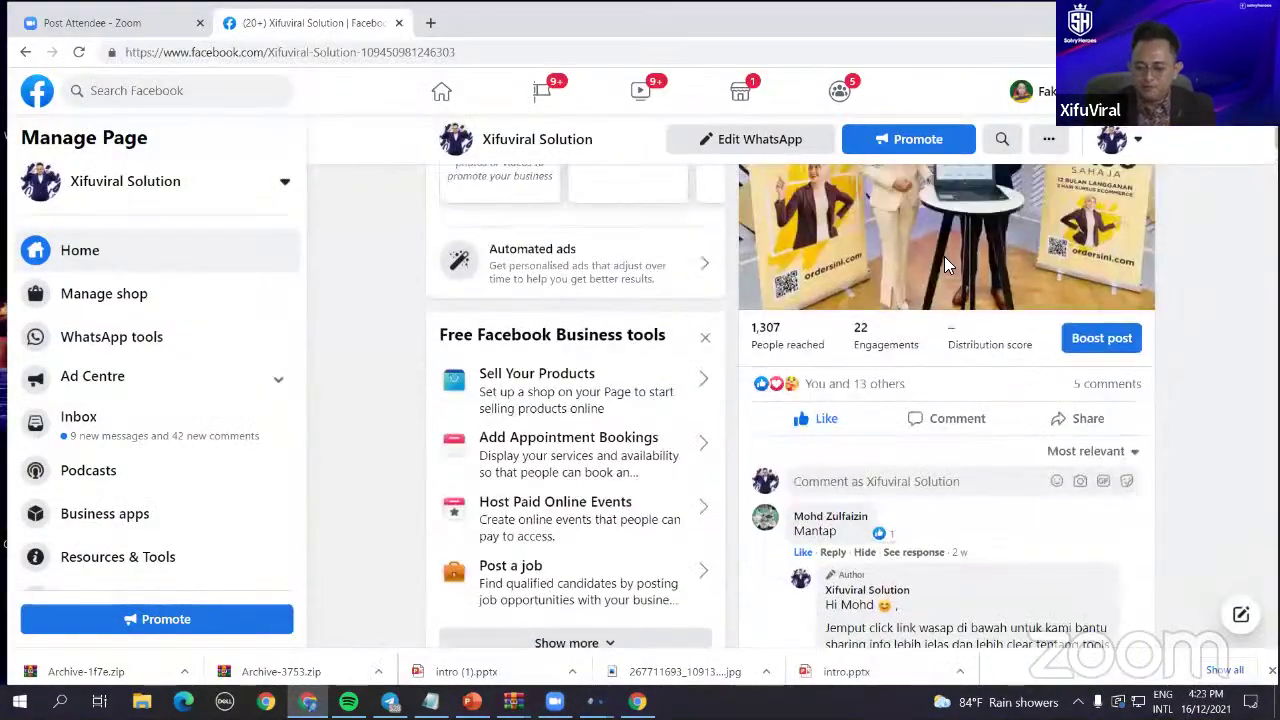
scroll(965, 287, "down", 10)
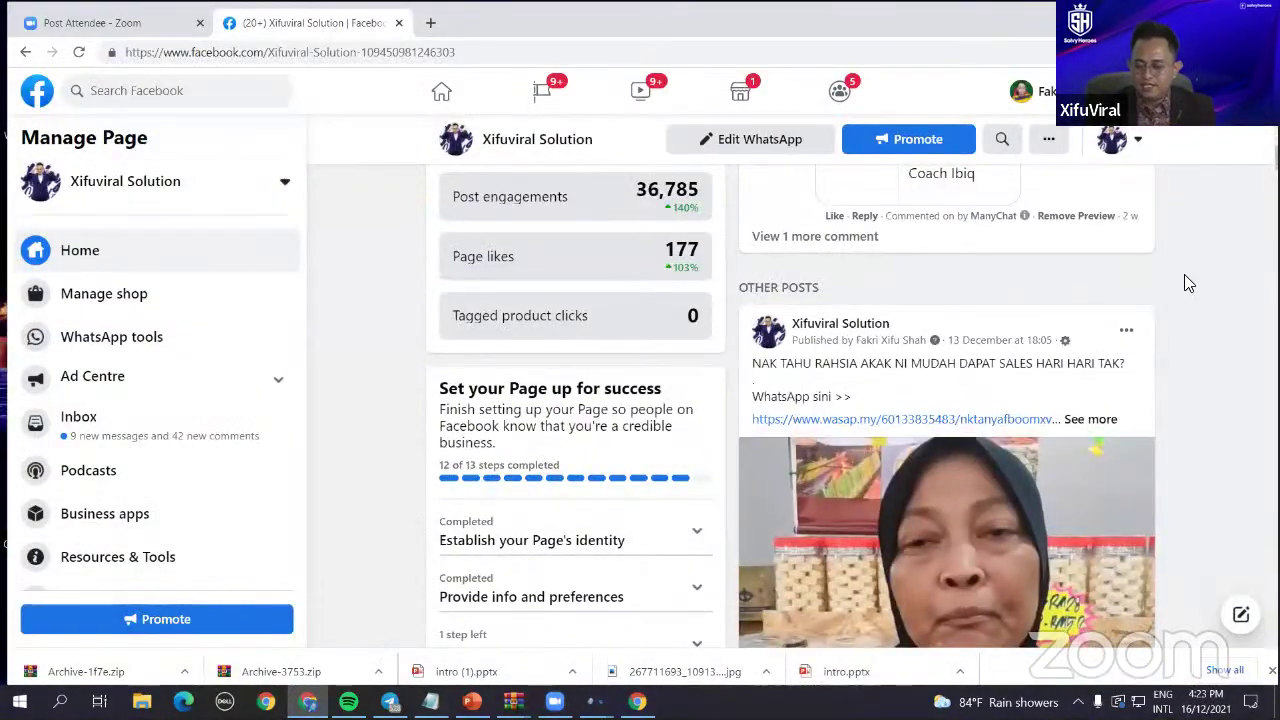
scroll(1133, 262, "down", 1)
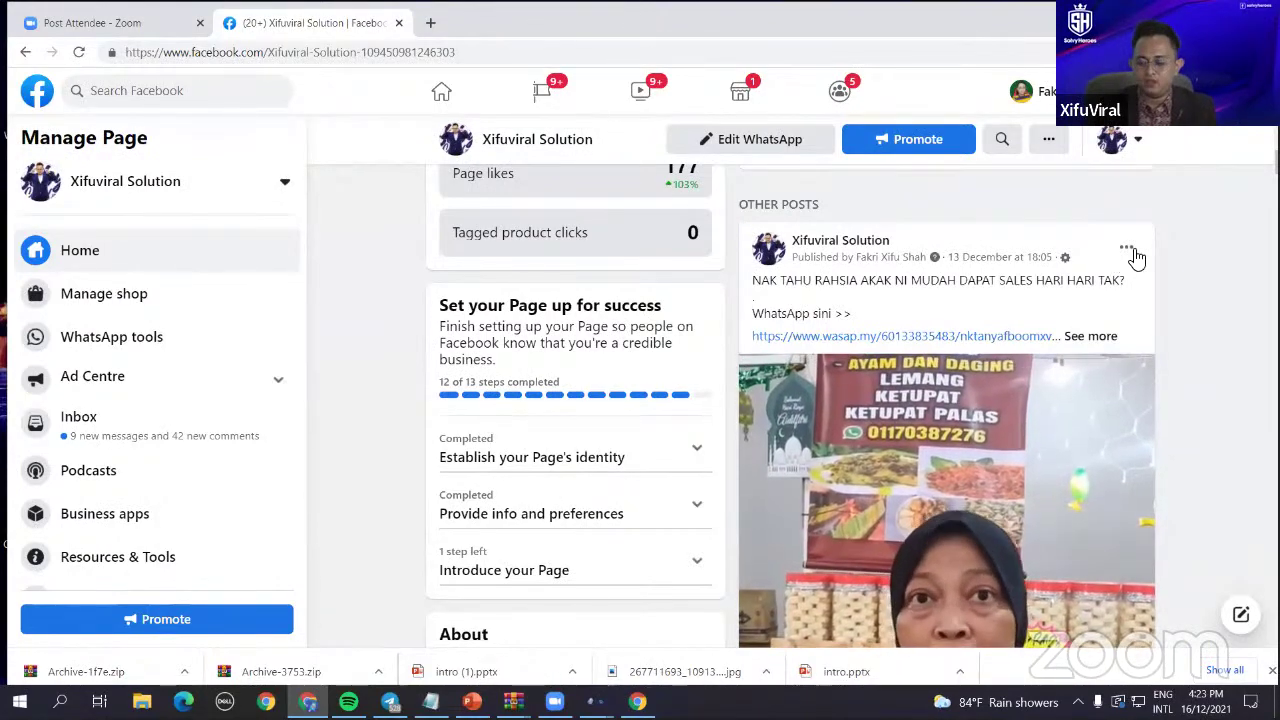
scroll(1009, 277, "down", 6)
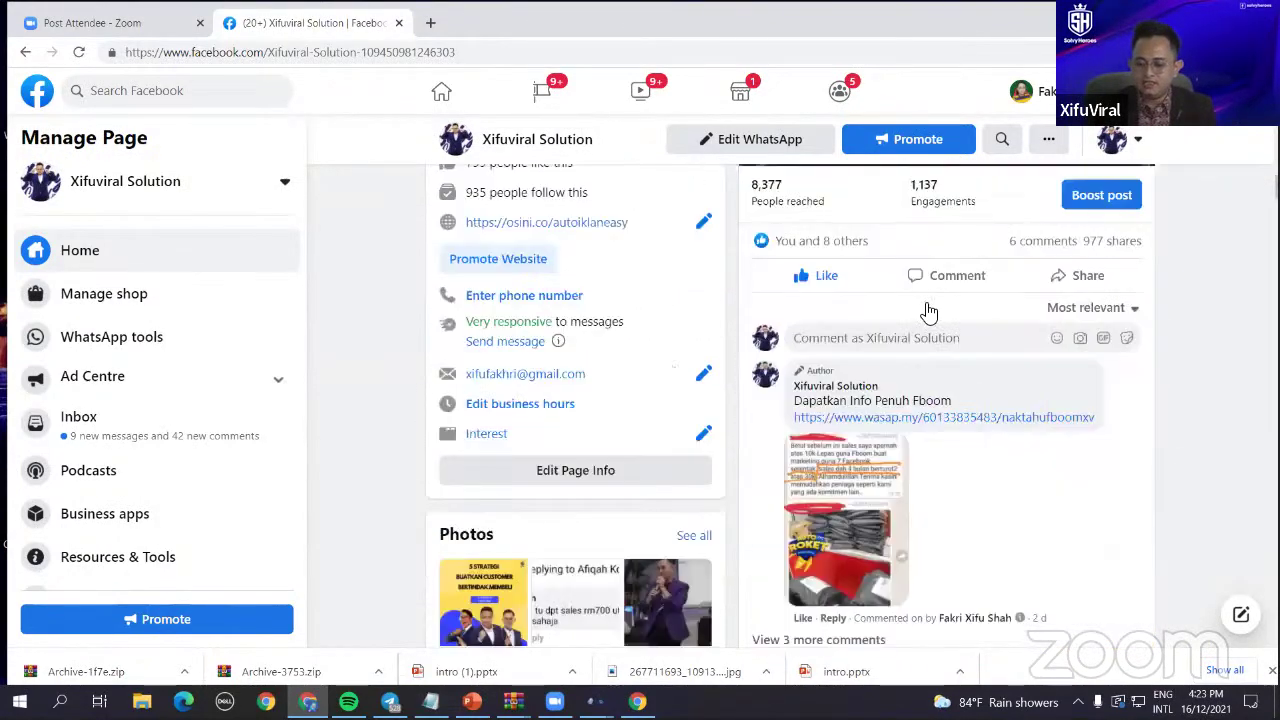
scroll(892, 327, "down", 3)
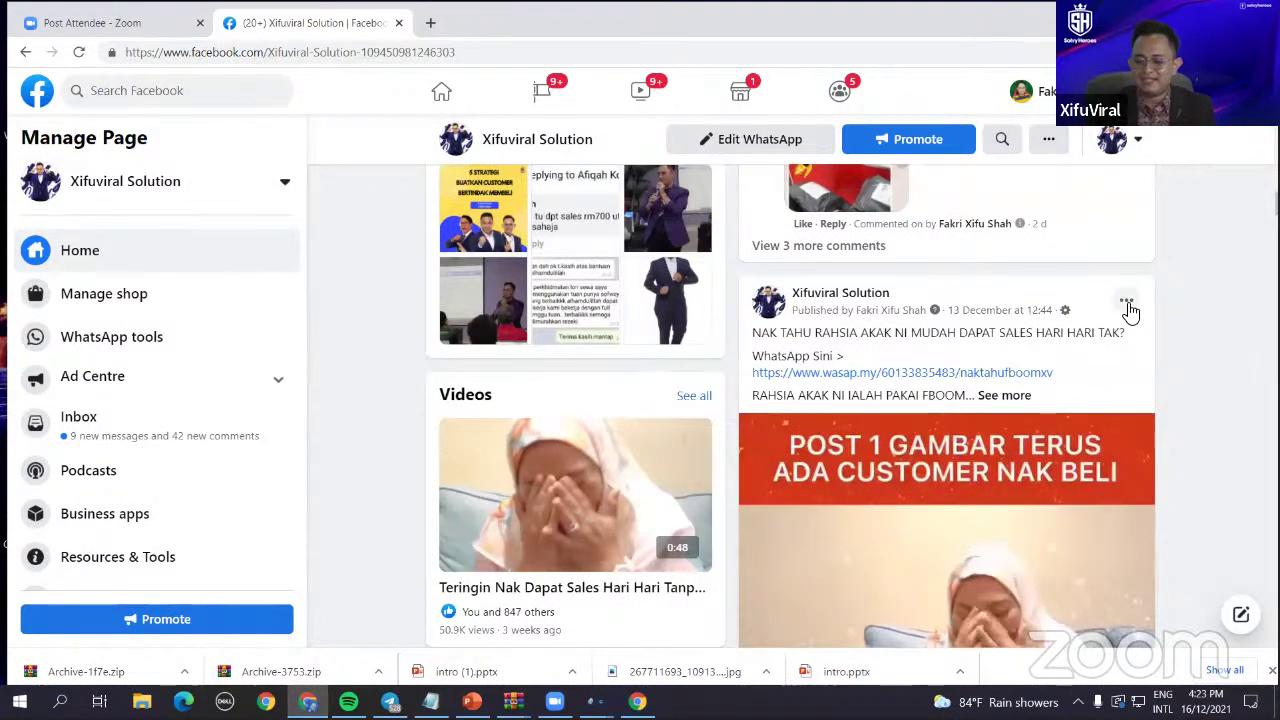
scroll(1120, 295, "up", 6)
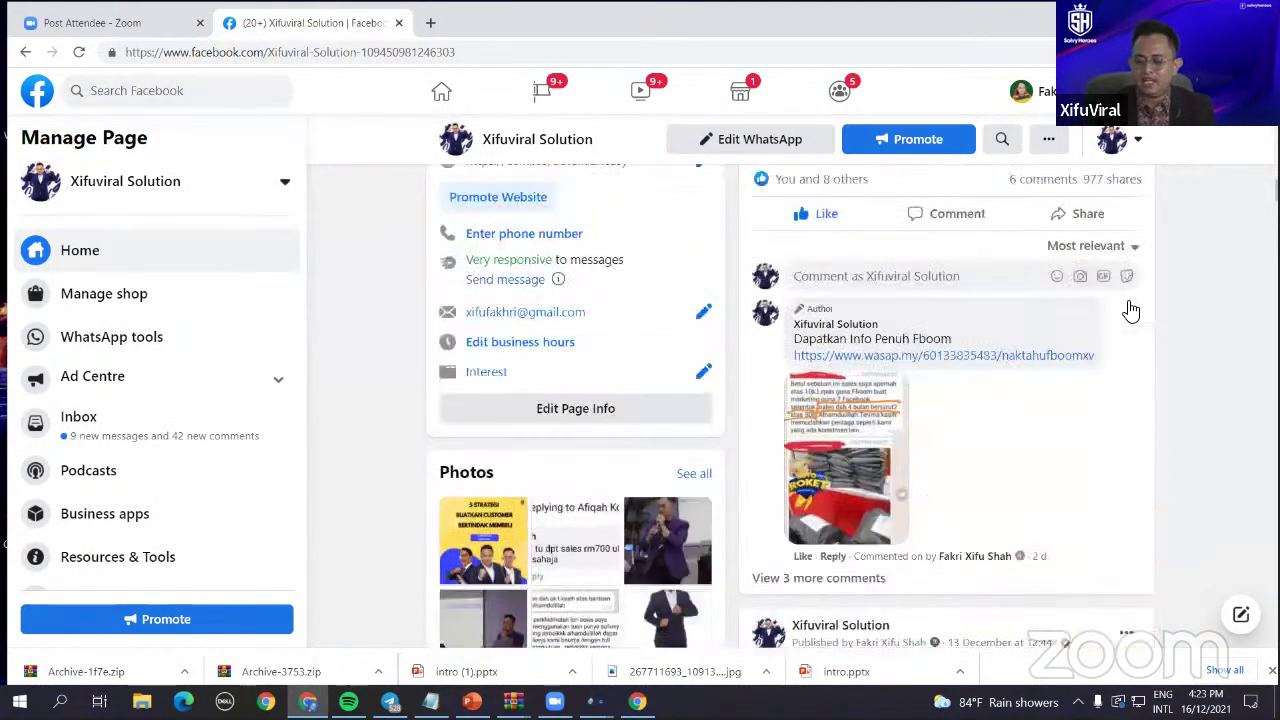
scroll(1140, 300, "up", 4)
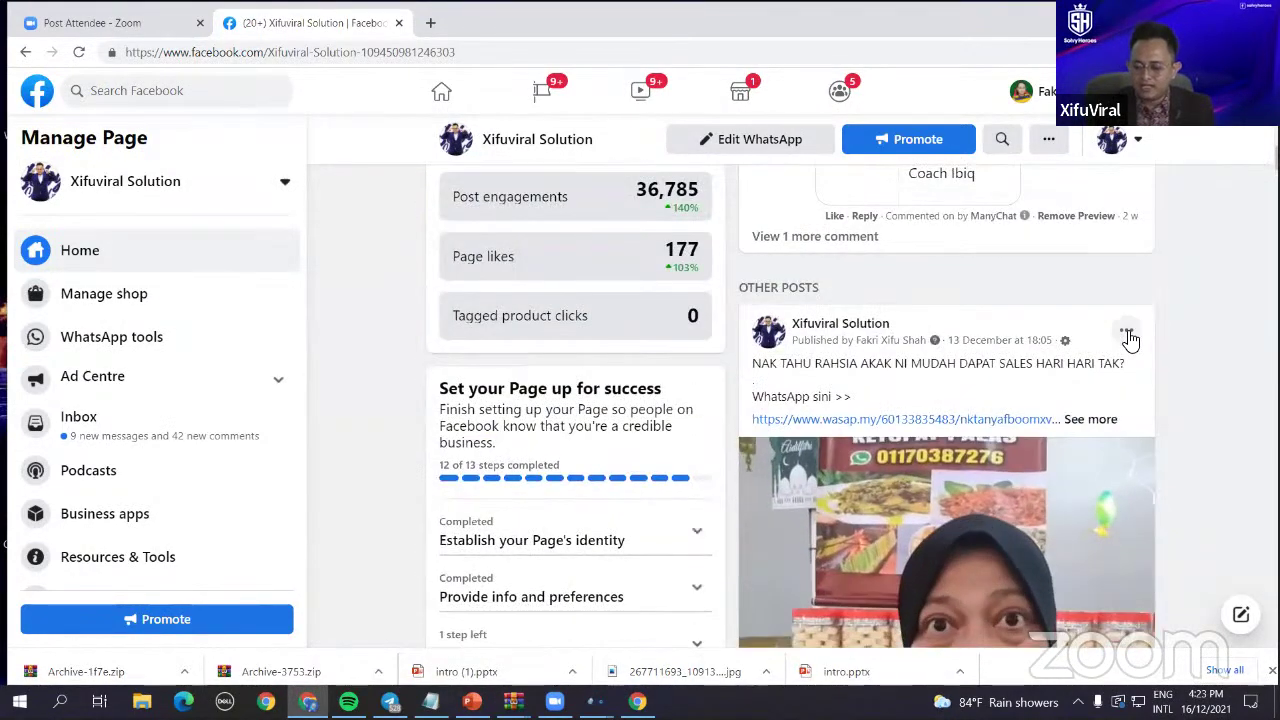
left_click(1128, 337)
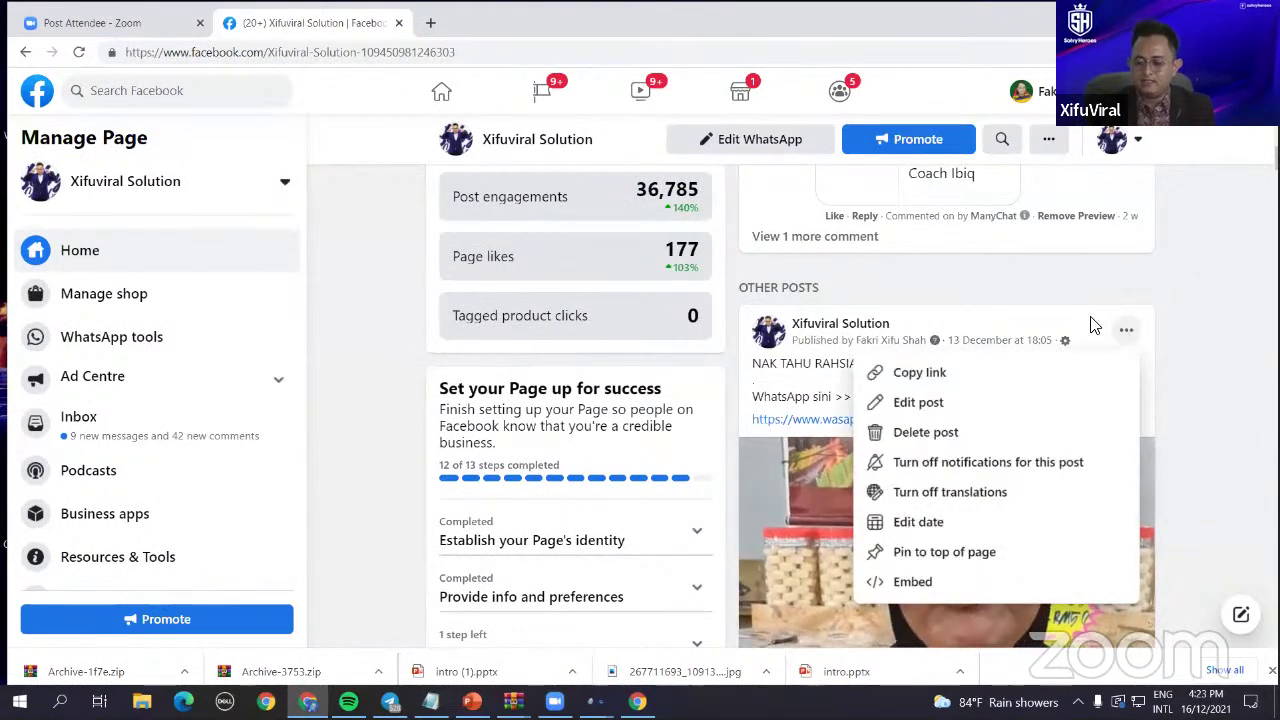
Choose Embed to show the 13 December video's iframe embed code and preview.
left_click(914, 582)
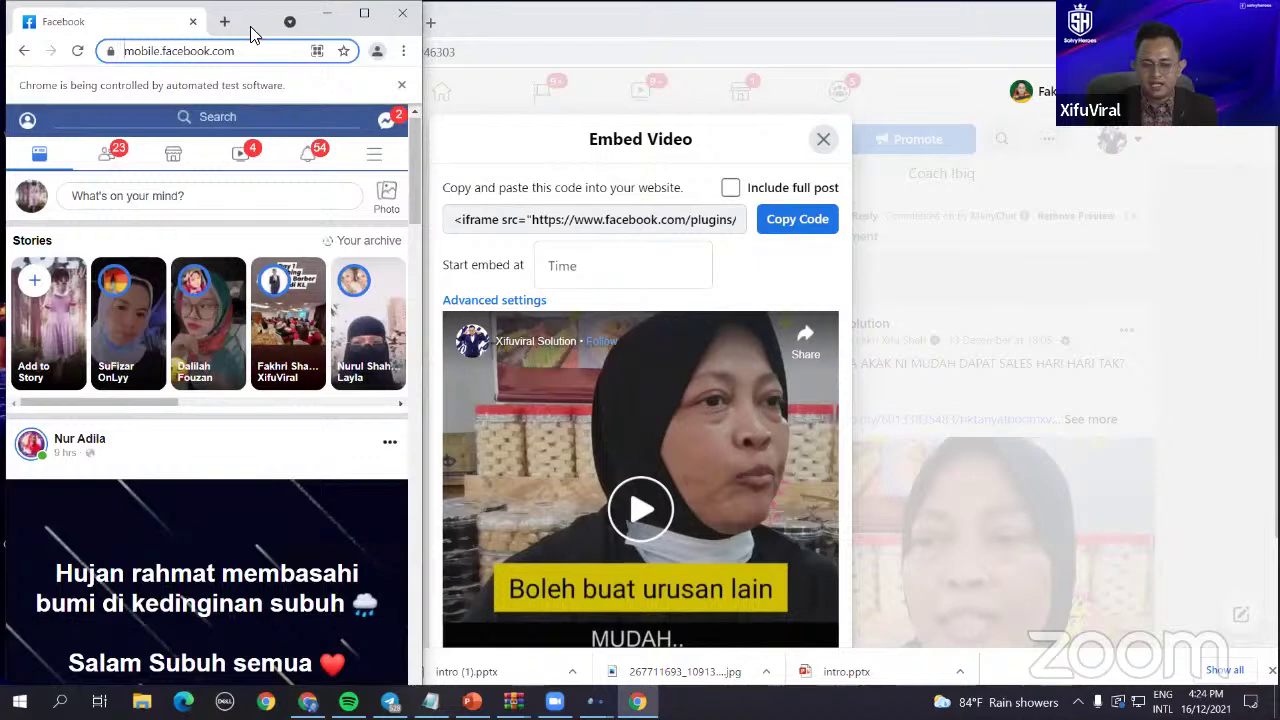
left_click_drag(250, 26, 327, 30)
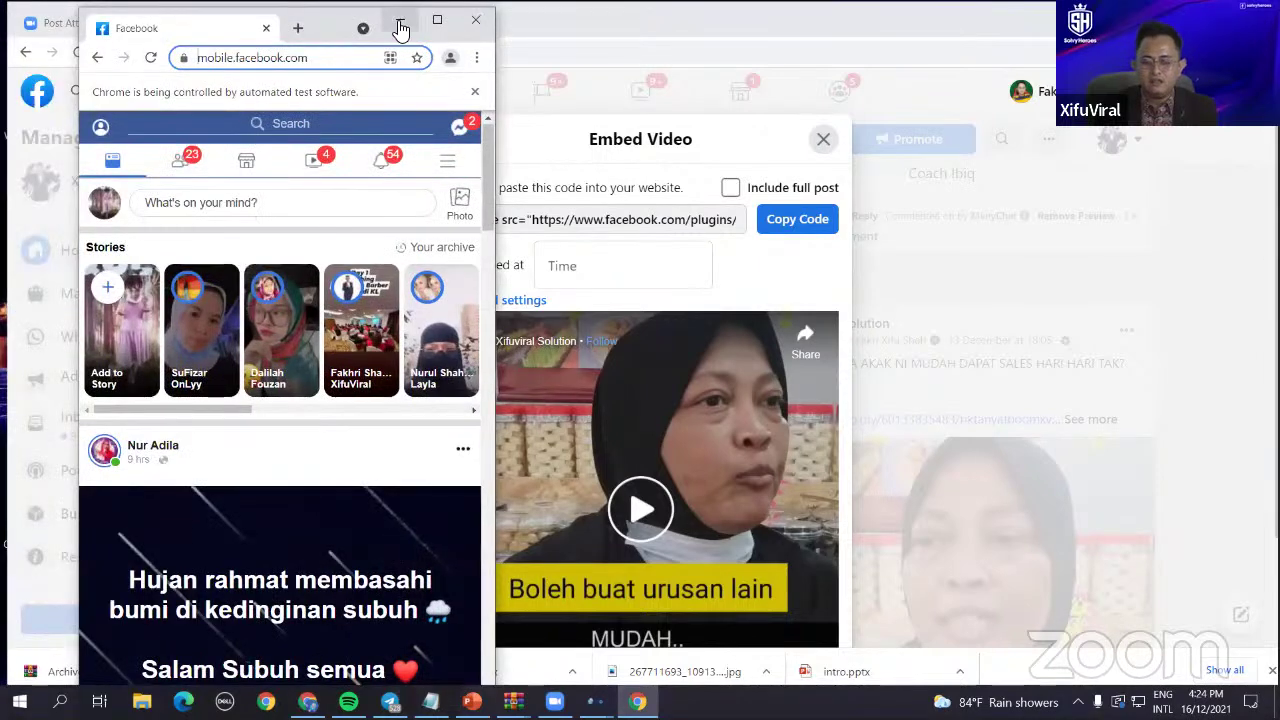
left_click(403, 22)
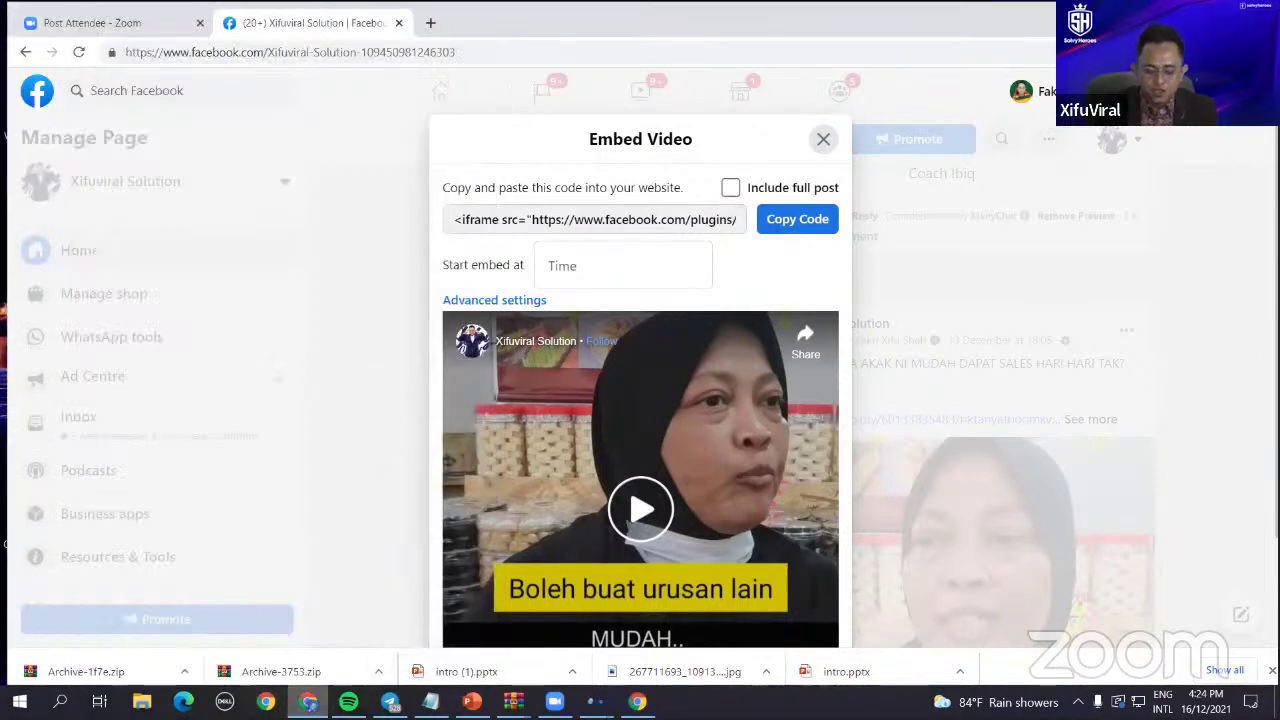
left_click(307, 701)
key("alt+Tab")
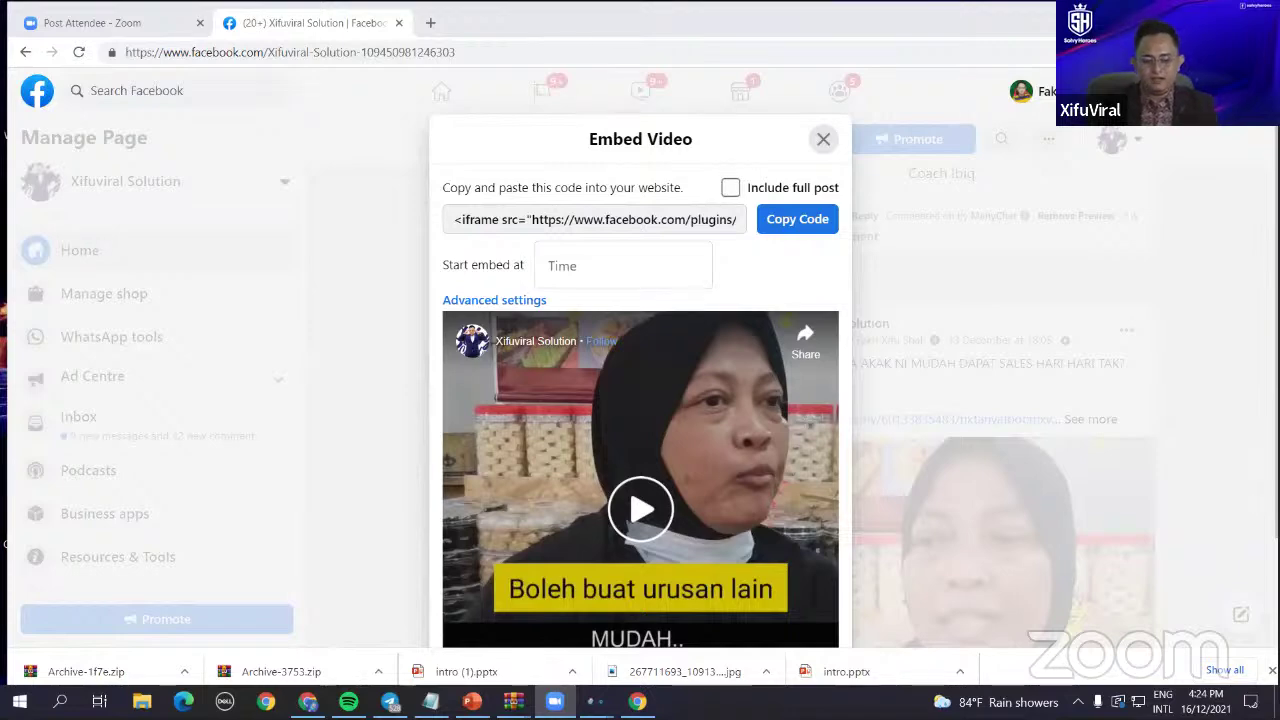
Close the embed dialog, minimize the automated Chrome window, and scroll to the post reaching 1,307 people.
left_click(823, 139)
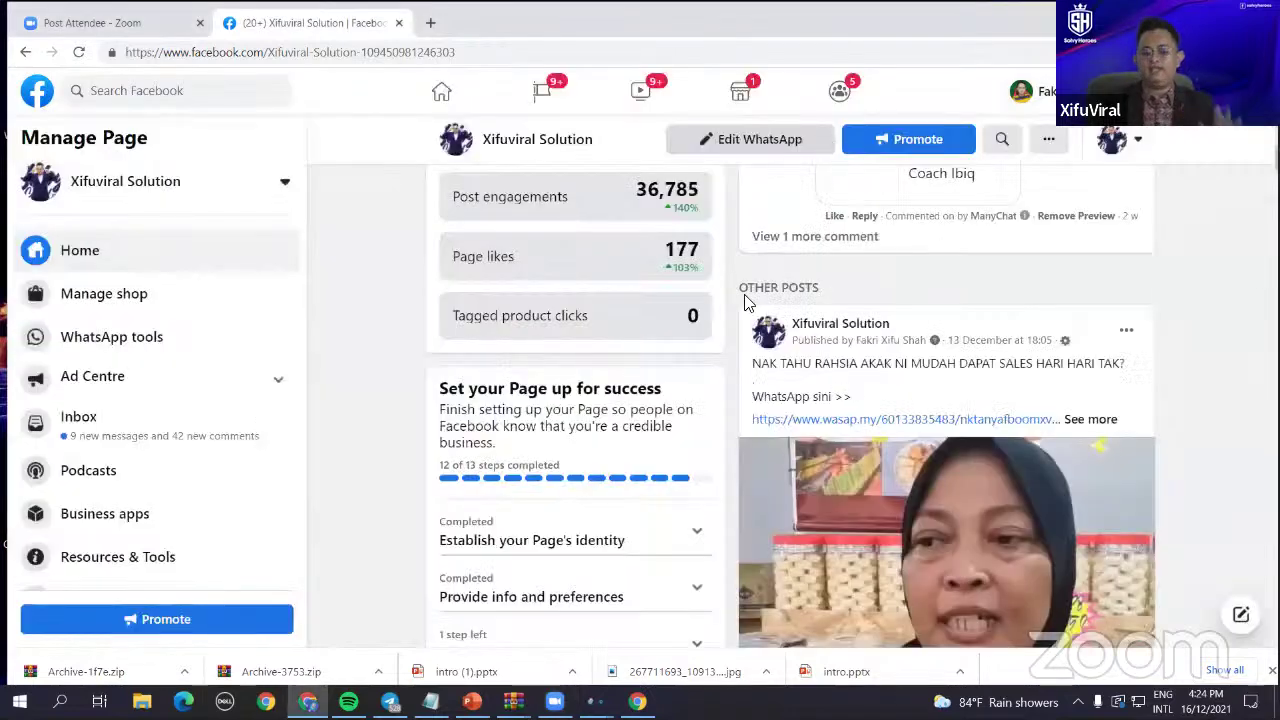
scroll(322, 254, "up", 3)
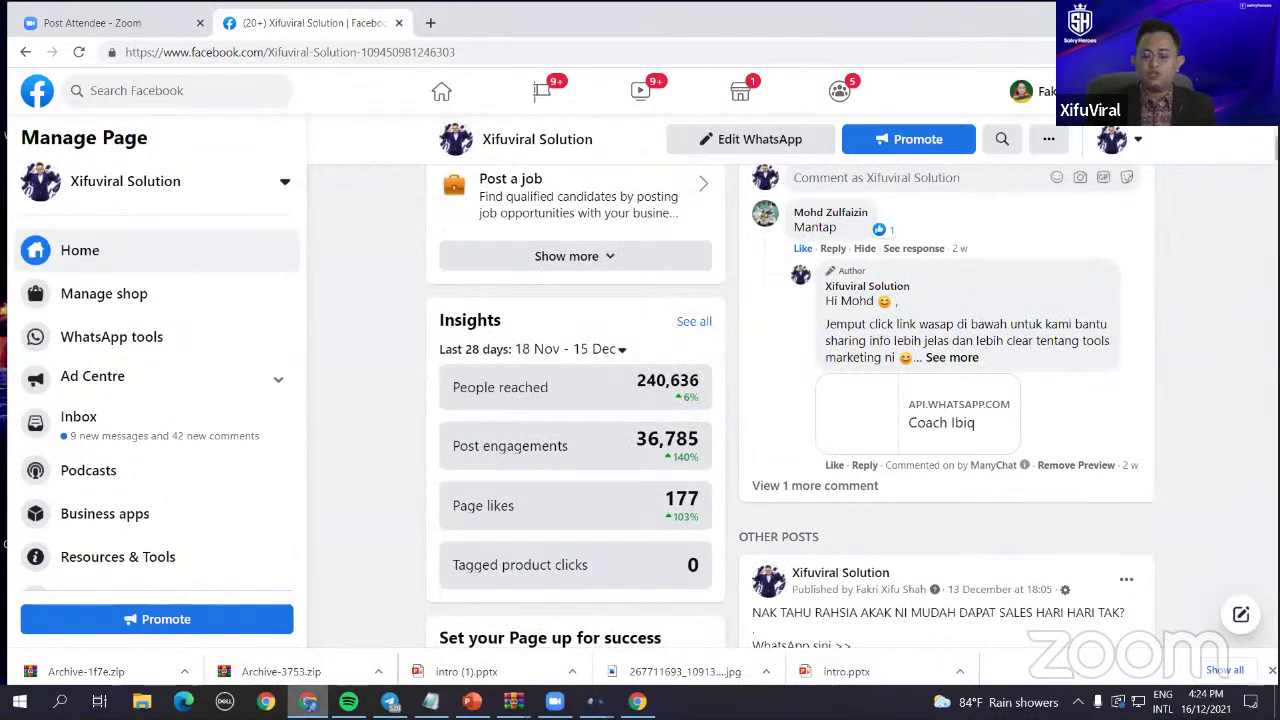
mouse_move(308, 700)
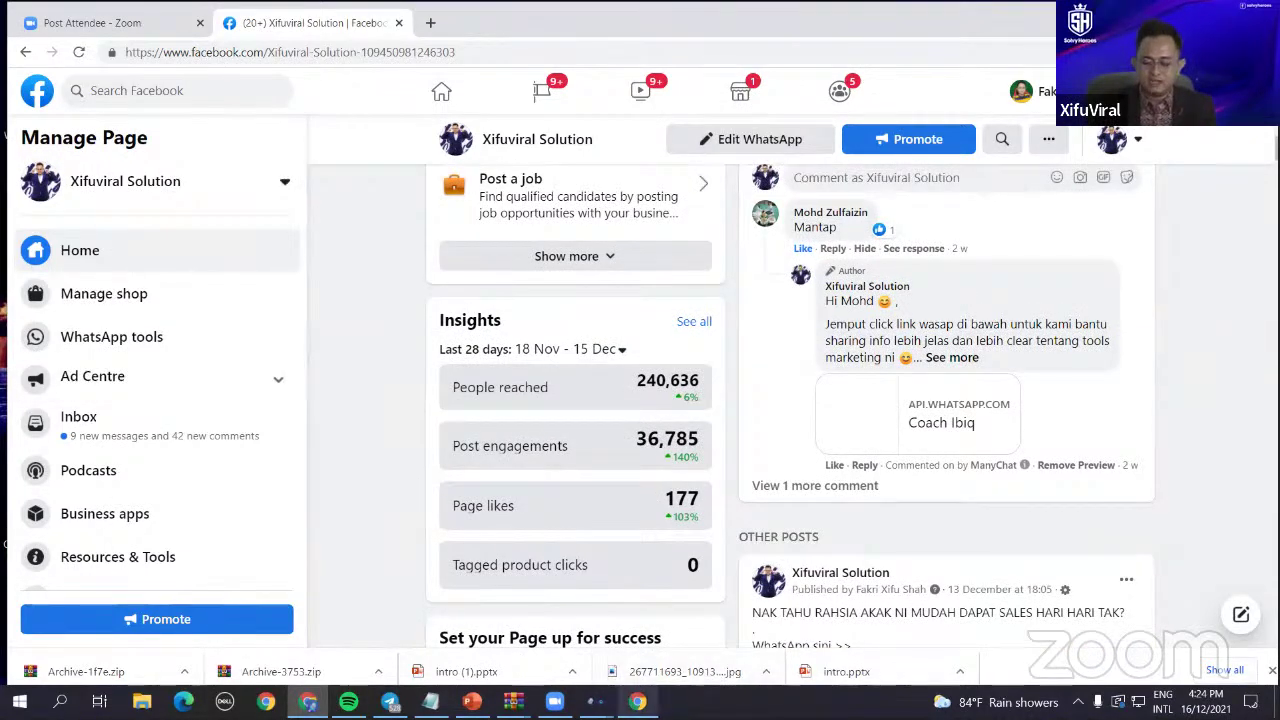
left_click(637, 701)
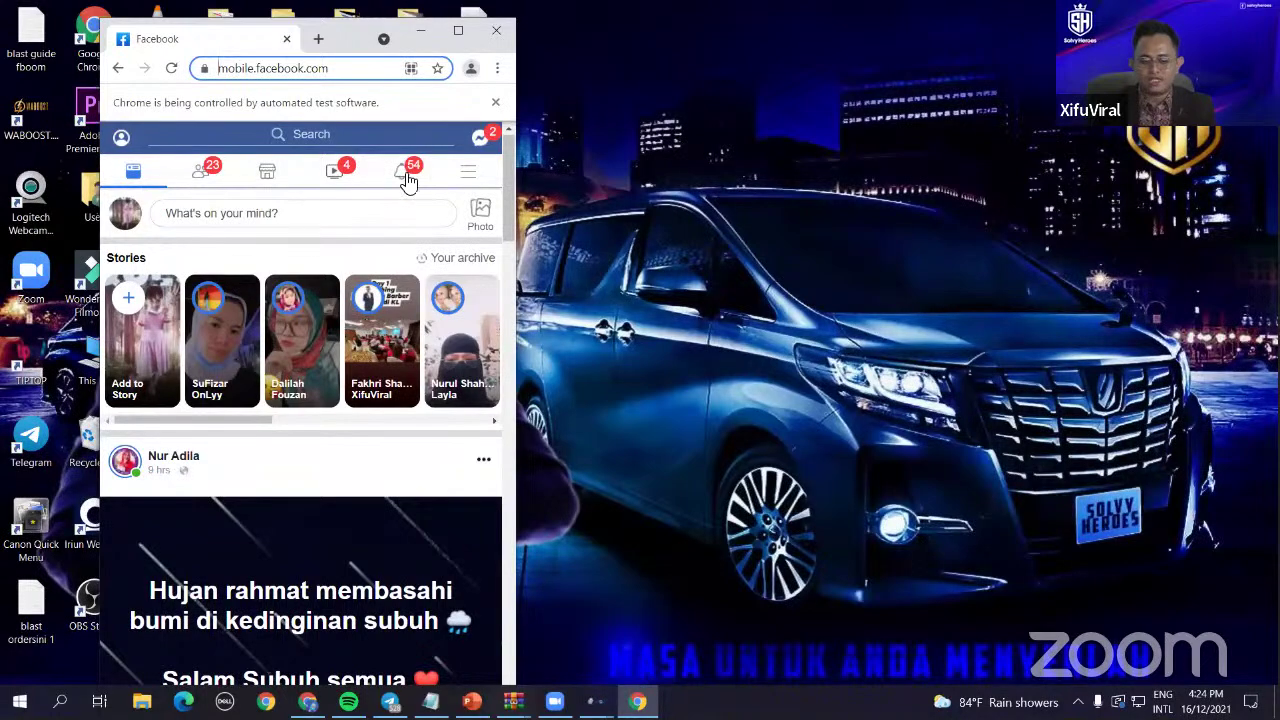
left_click(421, 30)
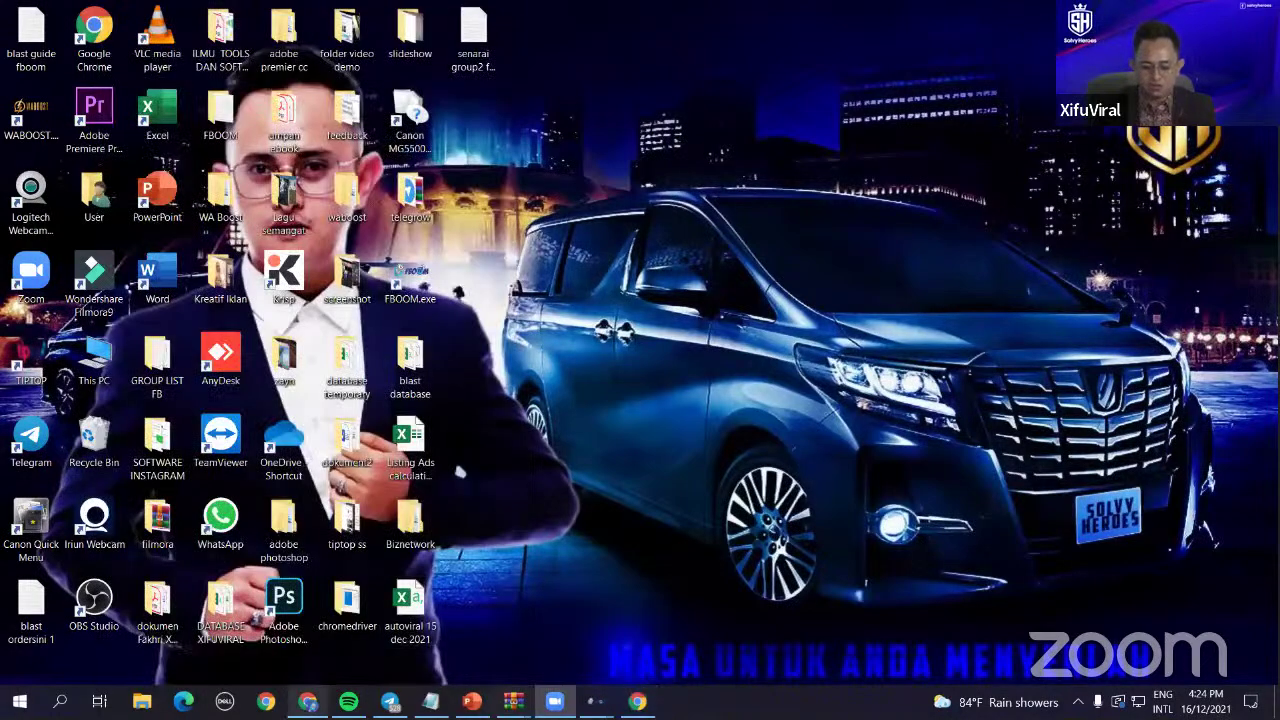
left_click(308, 701)
scroll(1022, 343, "up", 3)
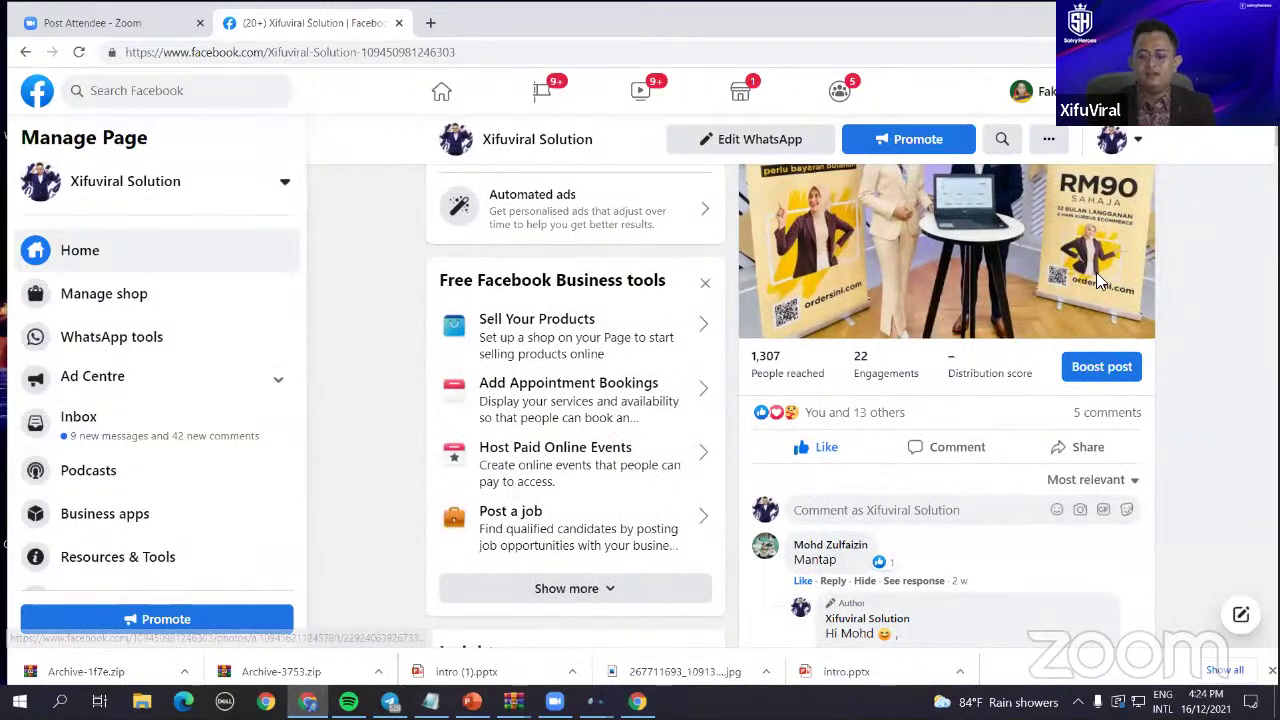
scroll(1104, 280, "down", 5)
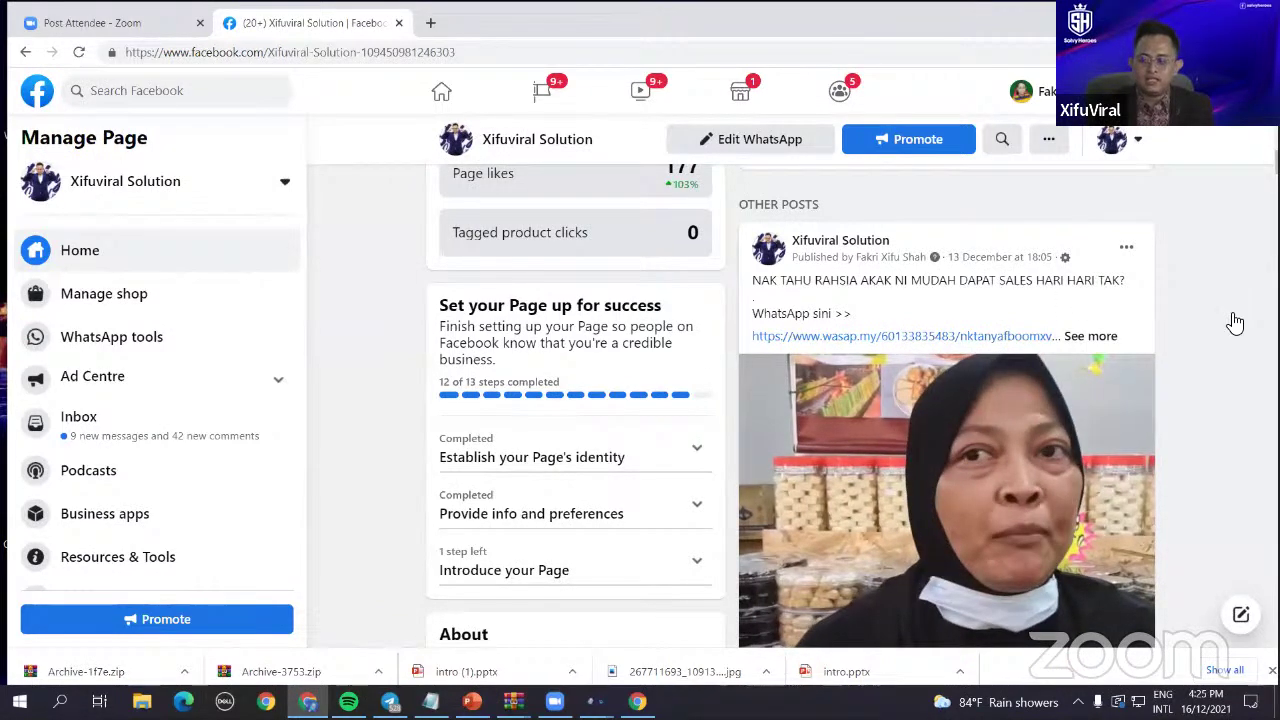
Open the video post's Embed dialog, launch Advanced settings in a new tab, then close the dialog.
left_click(1127, 253)
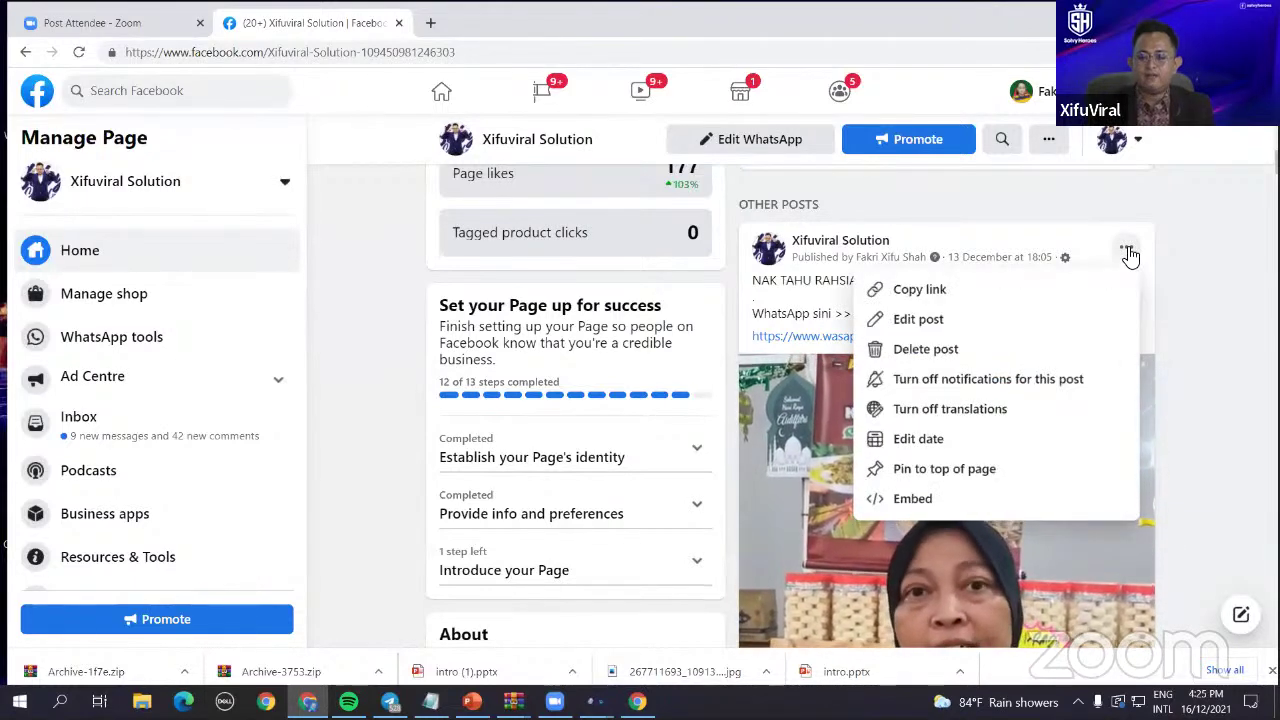
left_click(912, 508)
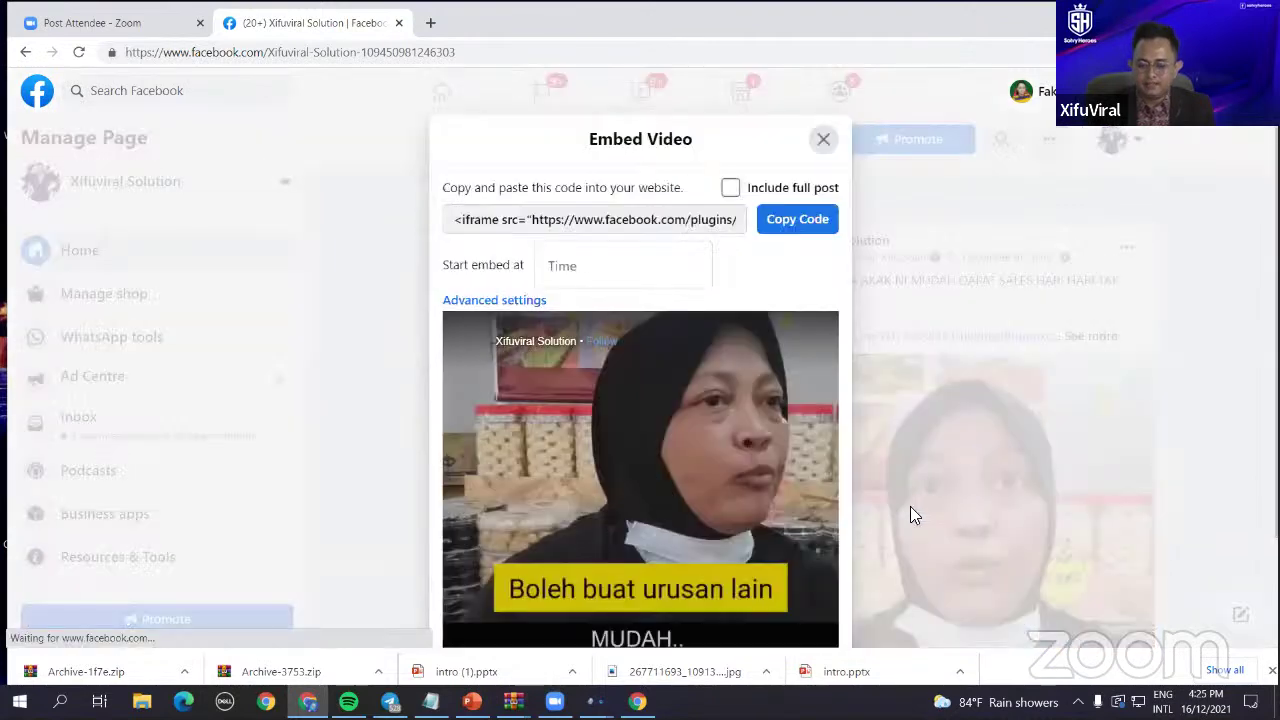
left_click(494, 304)
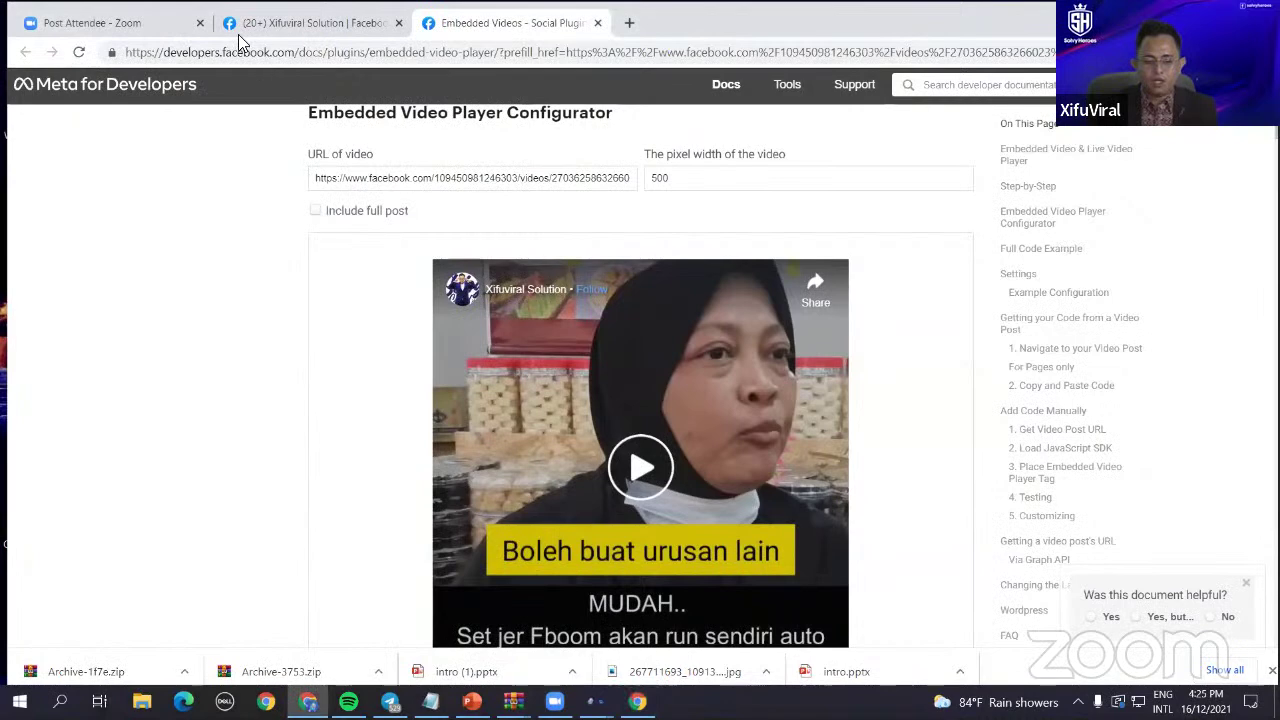
left_click(300, 22)
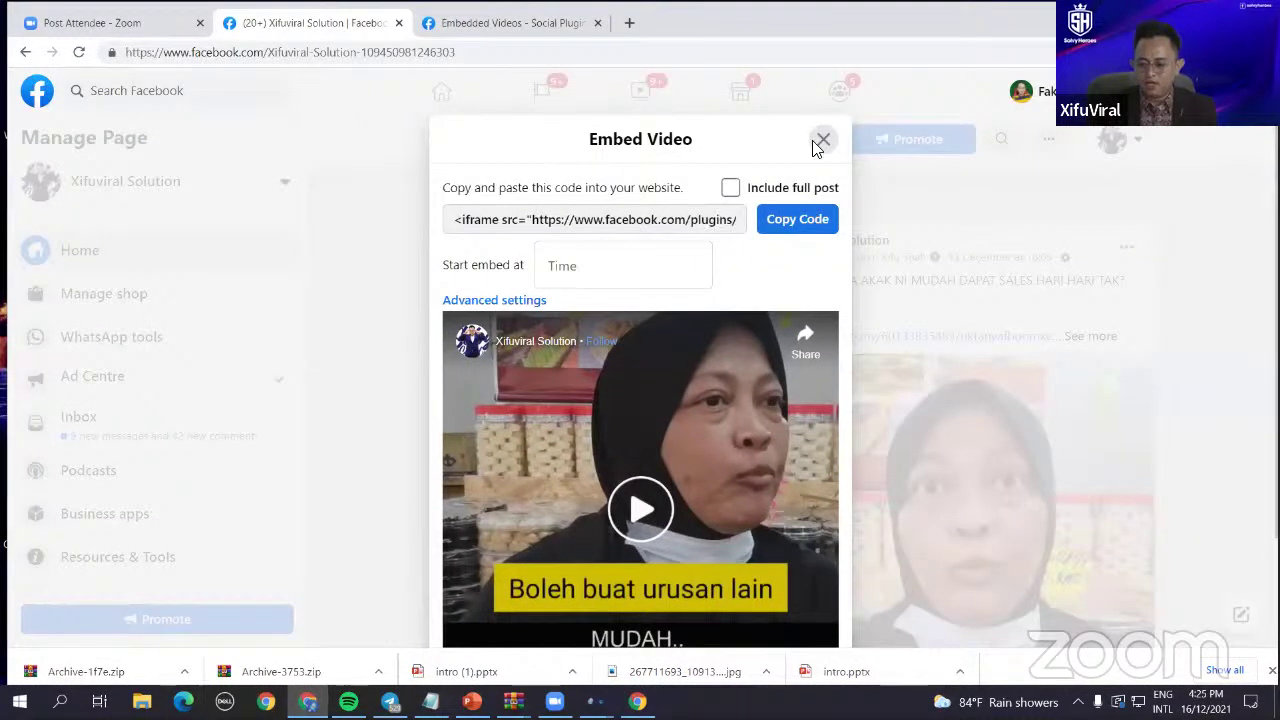
left_click(1097, 475)
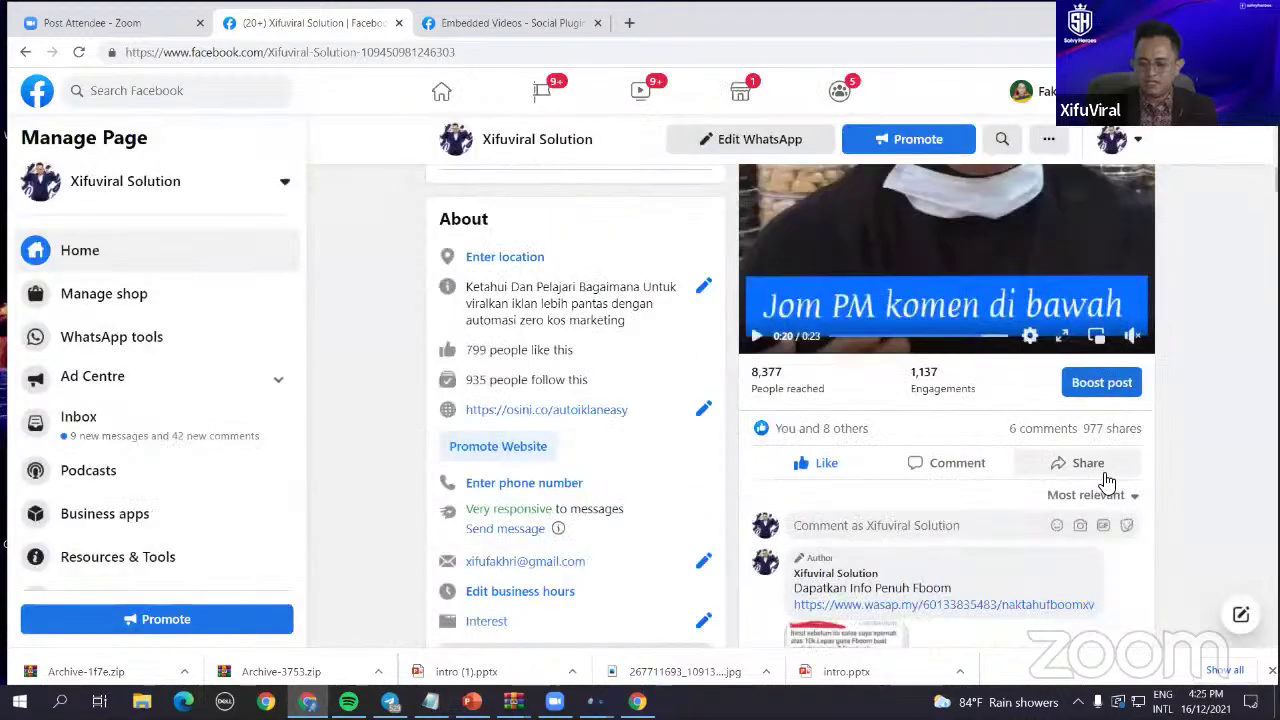
Copy the video post's share link, verify it as a short fb.watch address, and reopen Share.
left_click(1107, 483)
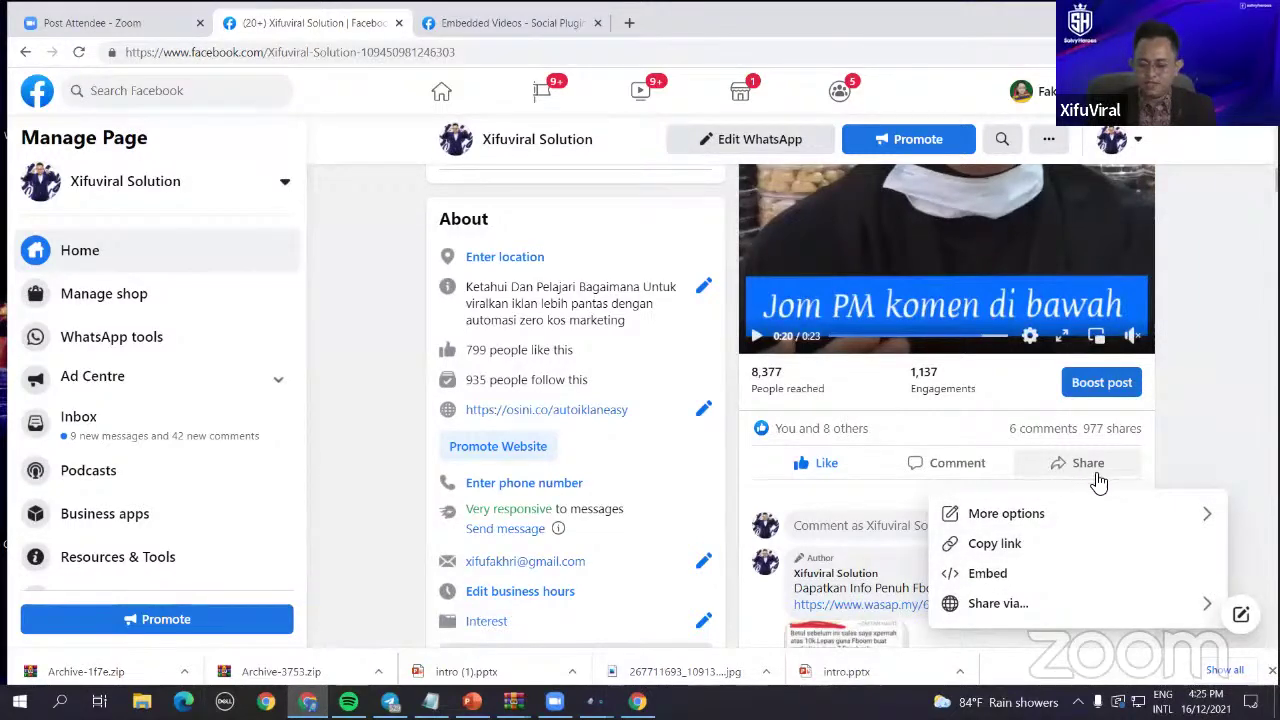
left_click(985, 545)
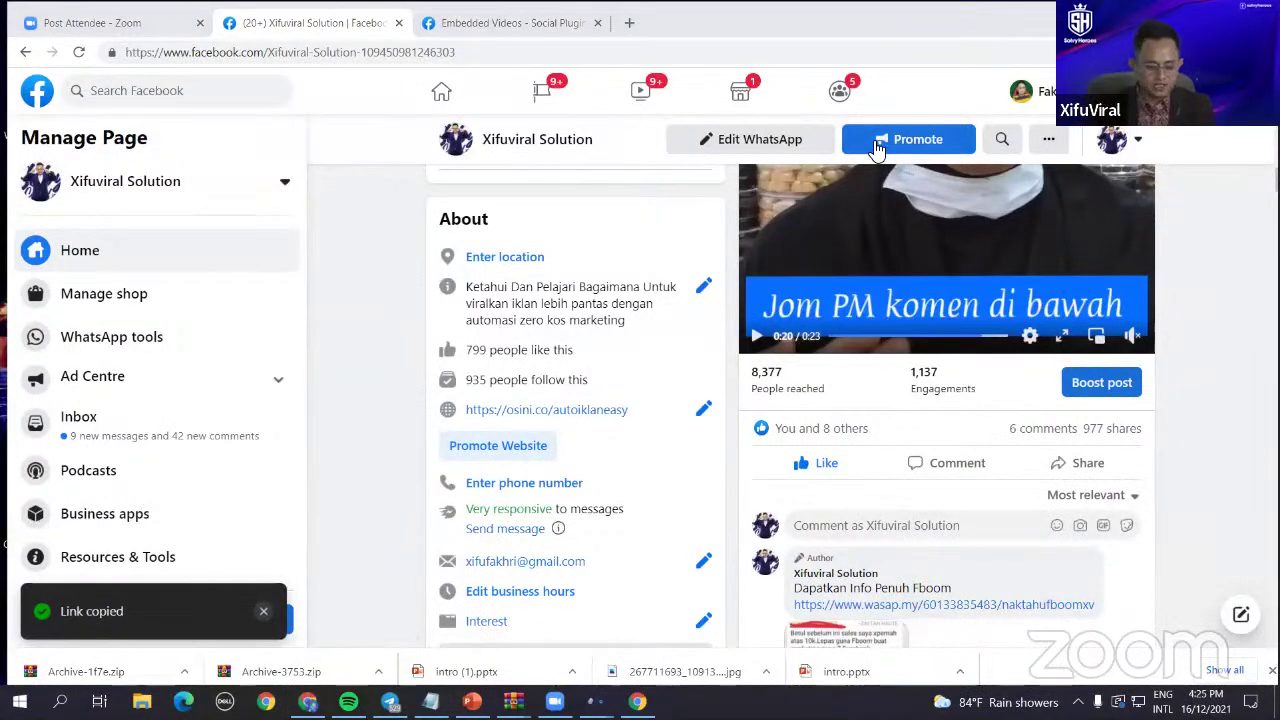
key("ctrl+t")
key("ctrl+v")
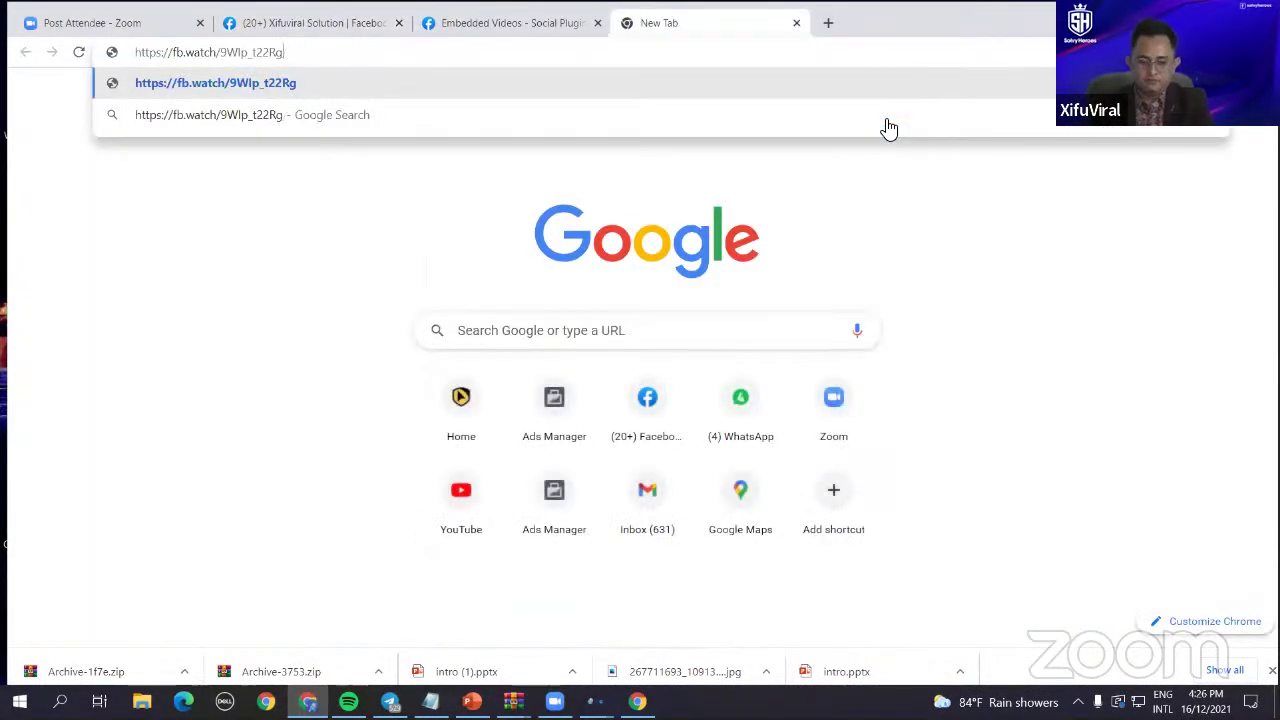
key("BackSpace")
key("BackSpace")
key("BackSpace")
key("BackSpace")
key("BackSpace")
key("BackSpace")
key("BackSpace")
key("BackSpace")
key("BackSpace")
key("BackSpace")
key("BackSpace")
key("BackSpace")
key("BackSpace")
key("BackSpace")
key("BackSpace")
key("BackSpace")
key("BackSpace")
key("BackSpace")
key("BackSpace")
key("BackSpace")
left_click(796, 23)
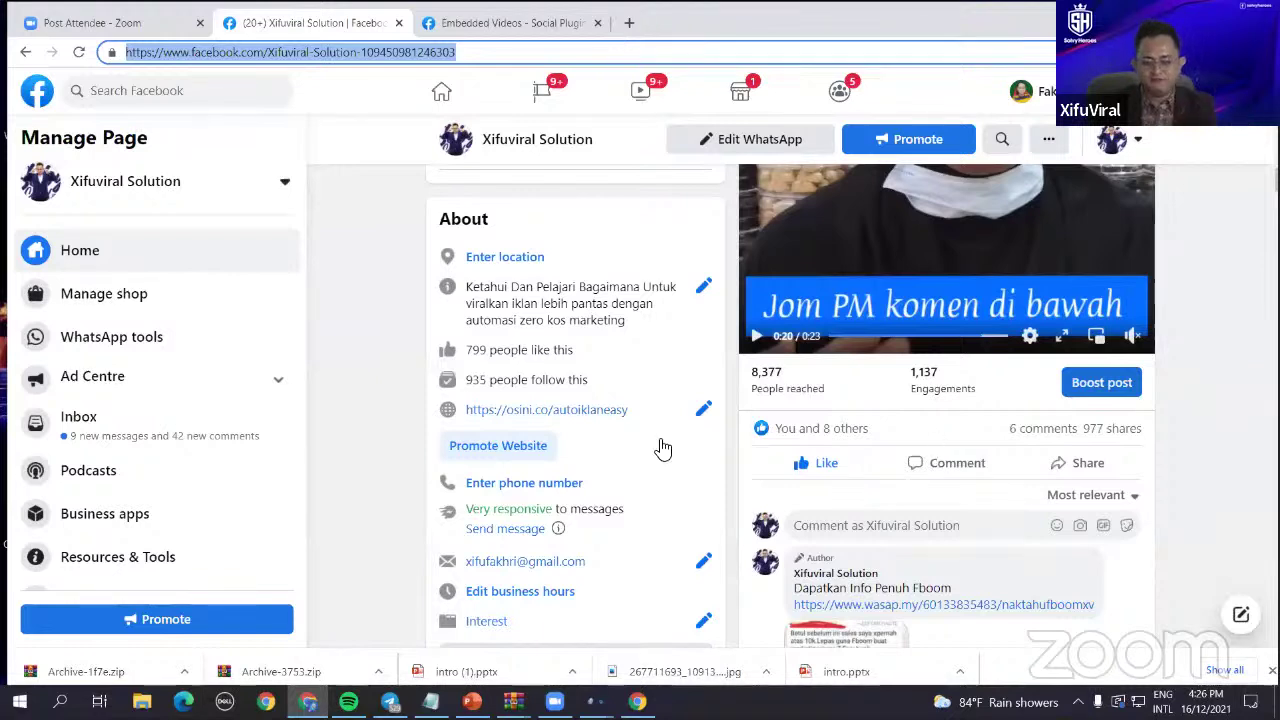
left_click(1093, 474)
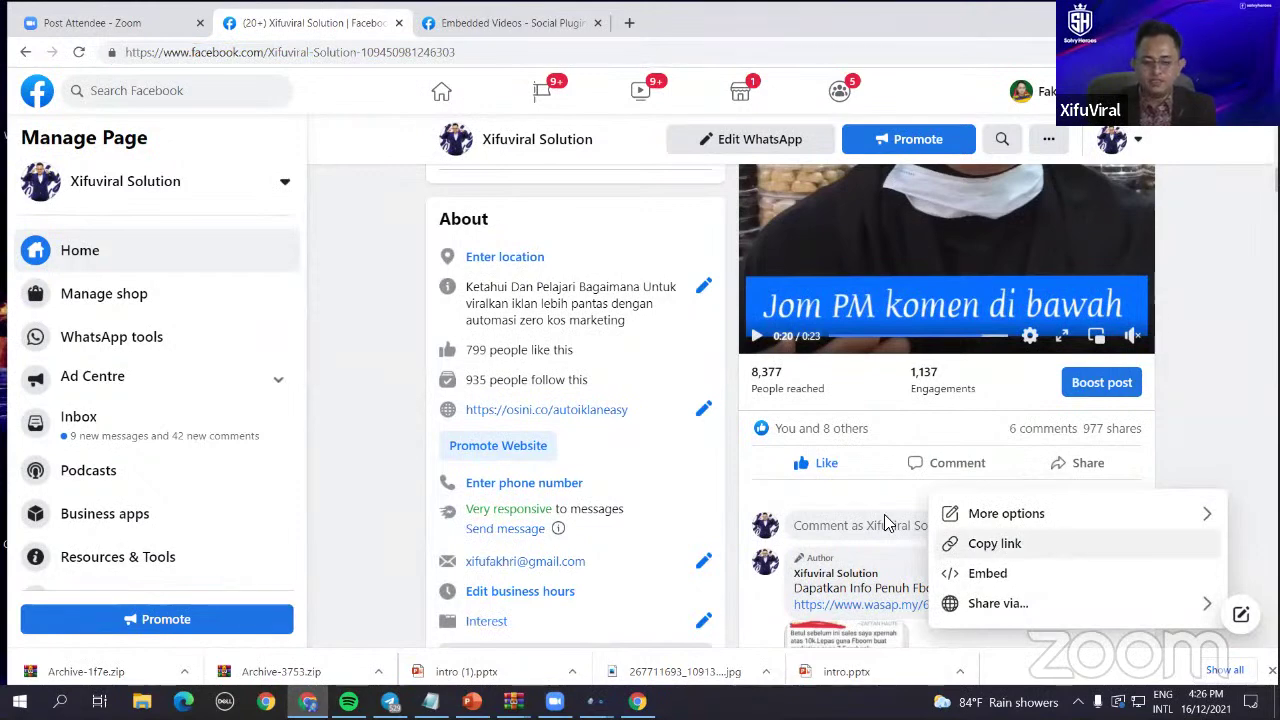
left_click(477, 16)
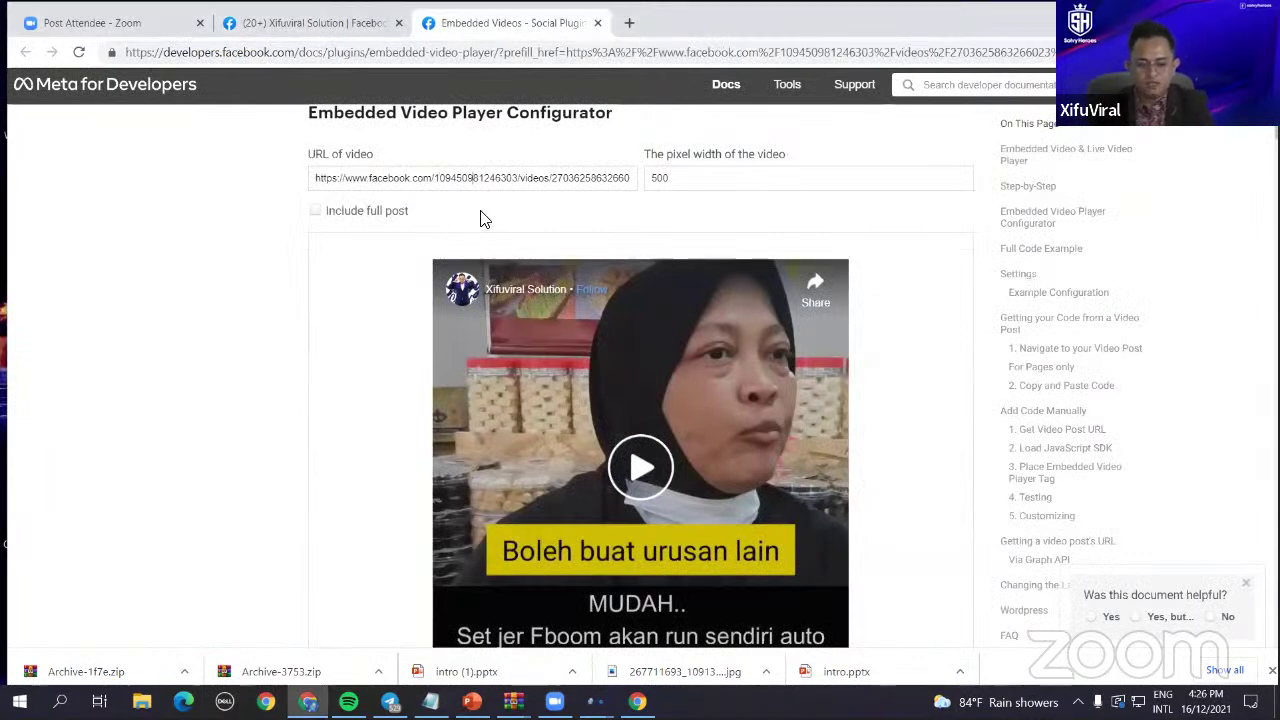
key("End")
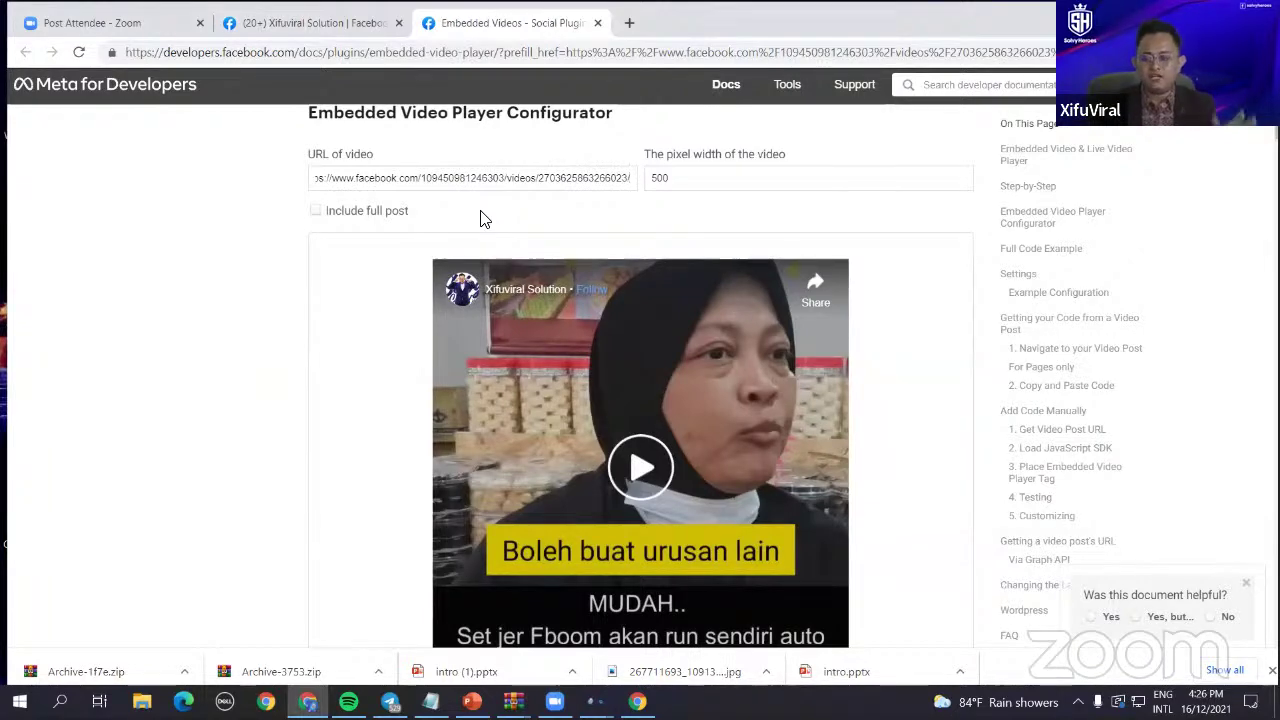
left_click_drag(614, 177, 312, 178)
left_click(470, 212)
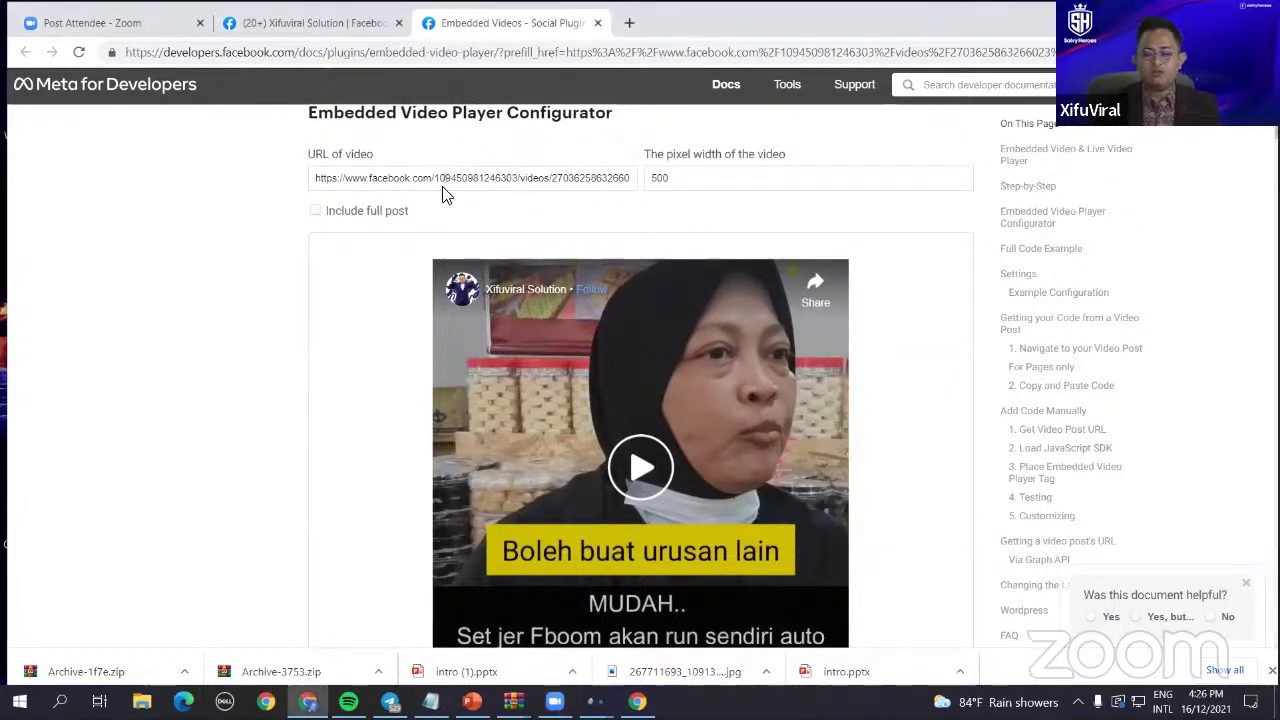
left_click(318, 22)
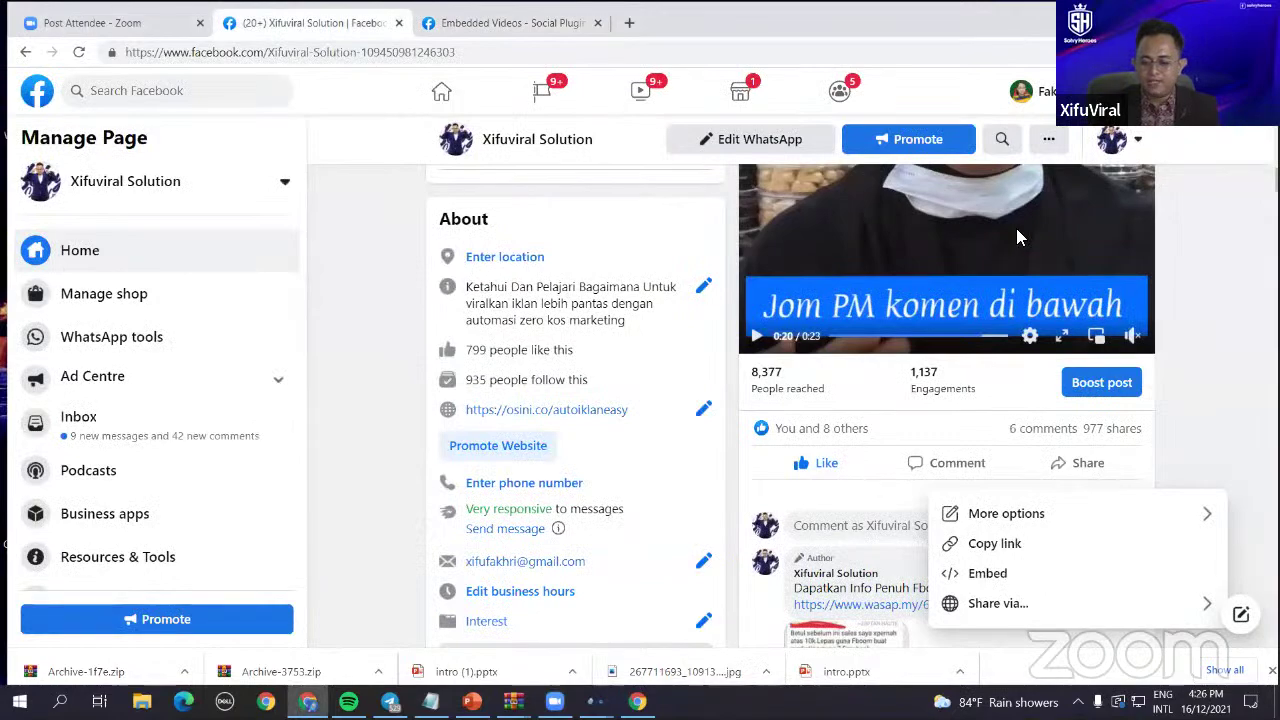
Open the video post's embed code and go to the Embedded Videos configurator page.
scroll(1178, 398, "down", 8)
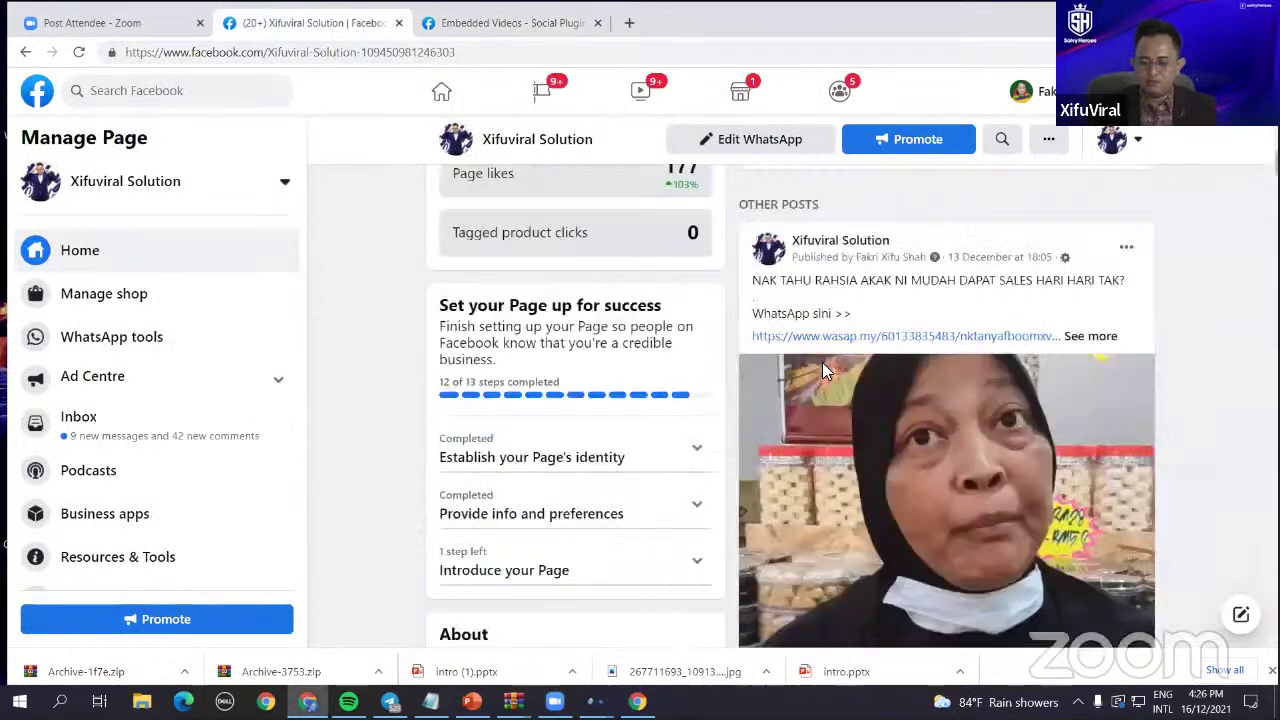
scroll(1186, 346, "up", 1)
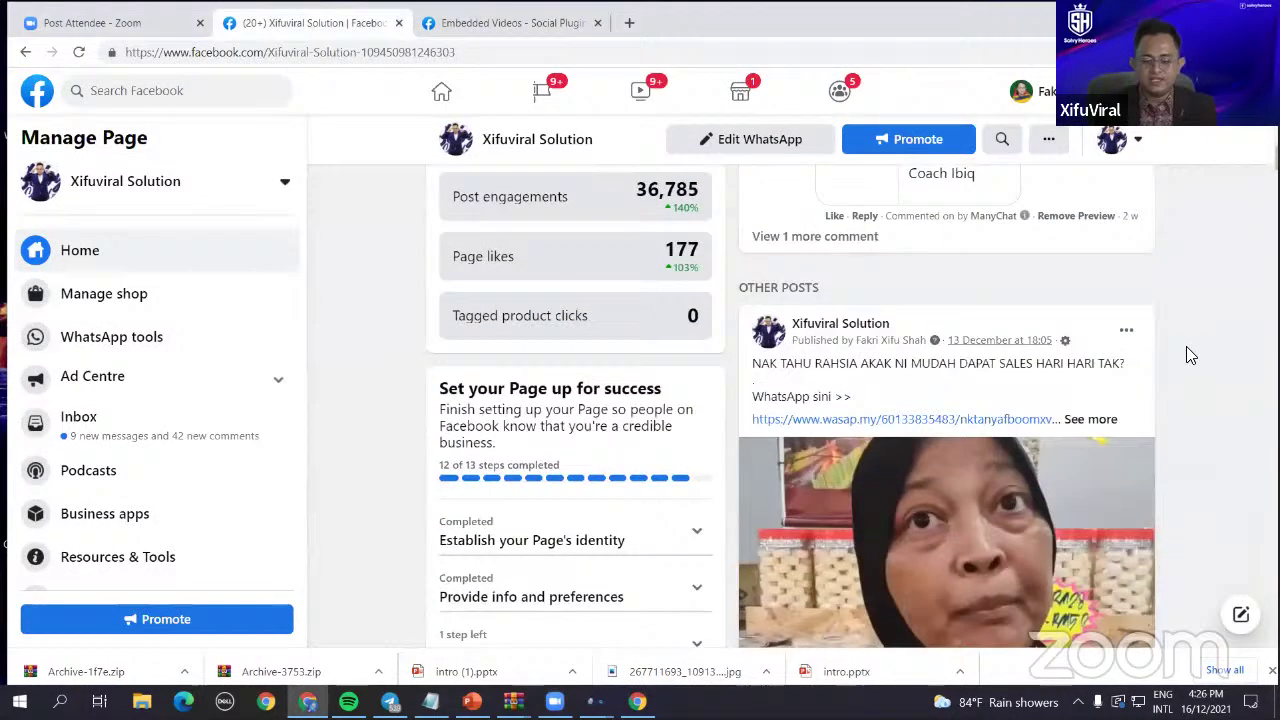
left_click(1126, 331)
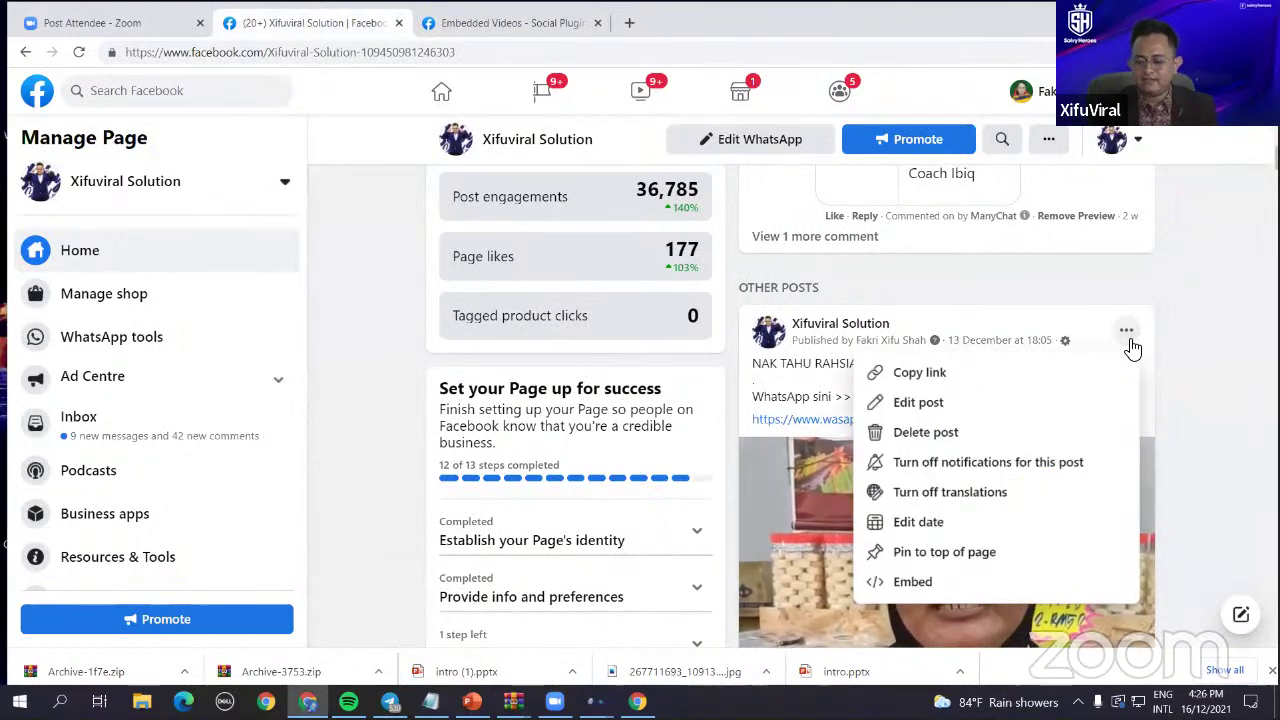
left_click(905, 583)
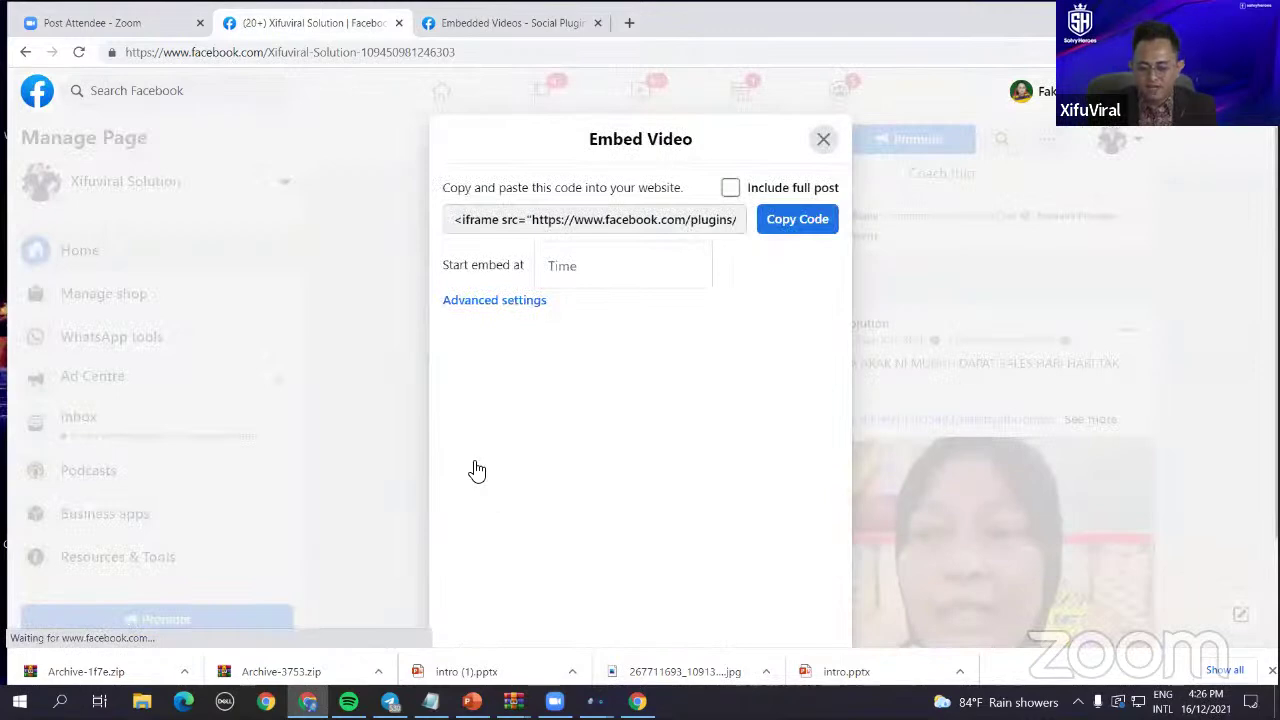
left_click(521, 301)
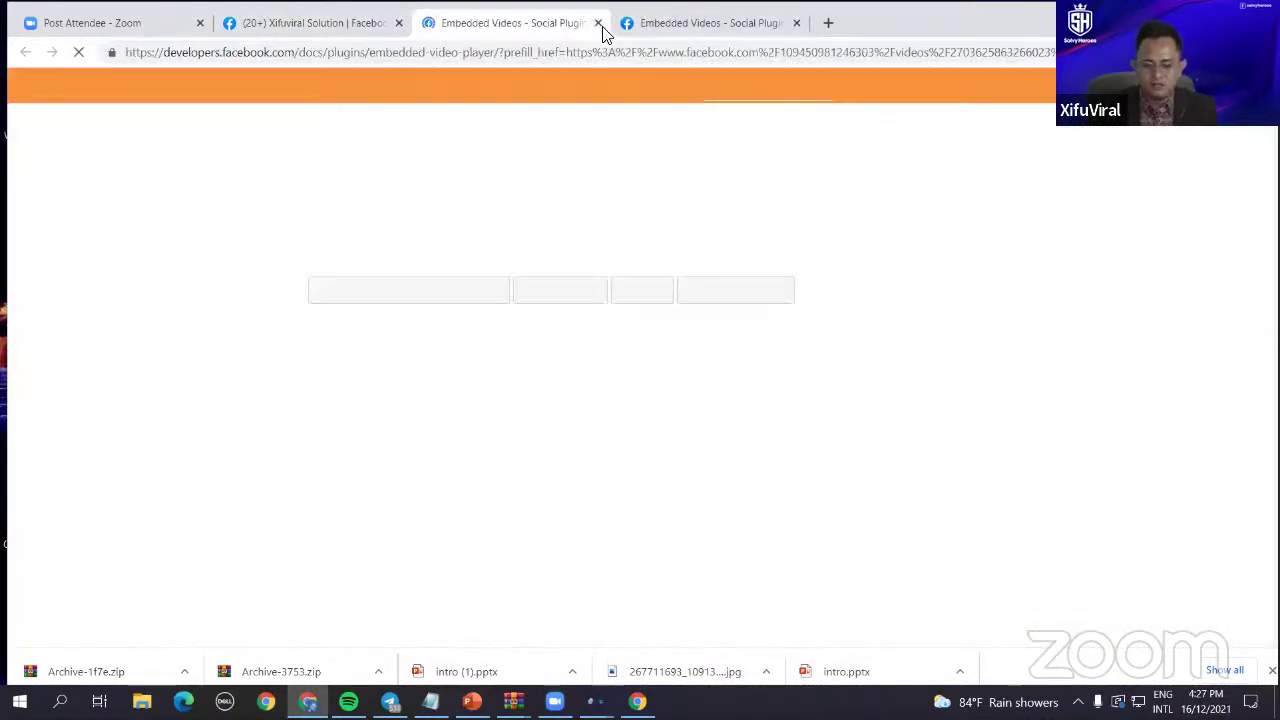
left_click(598, 23)
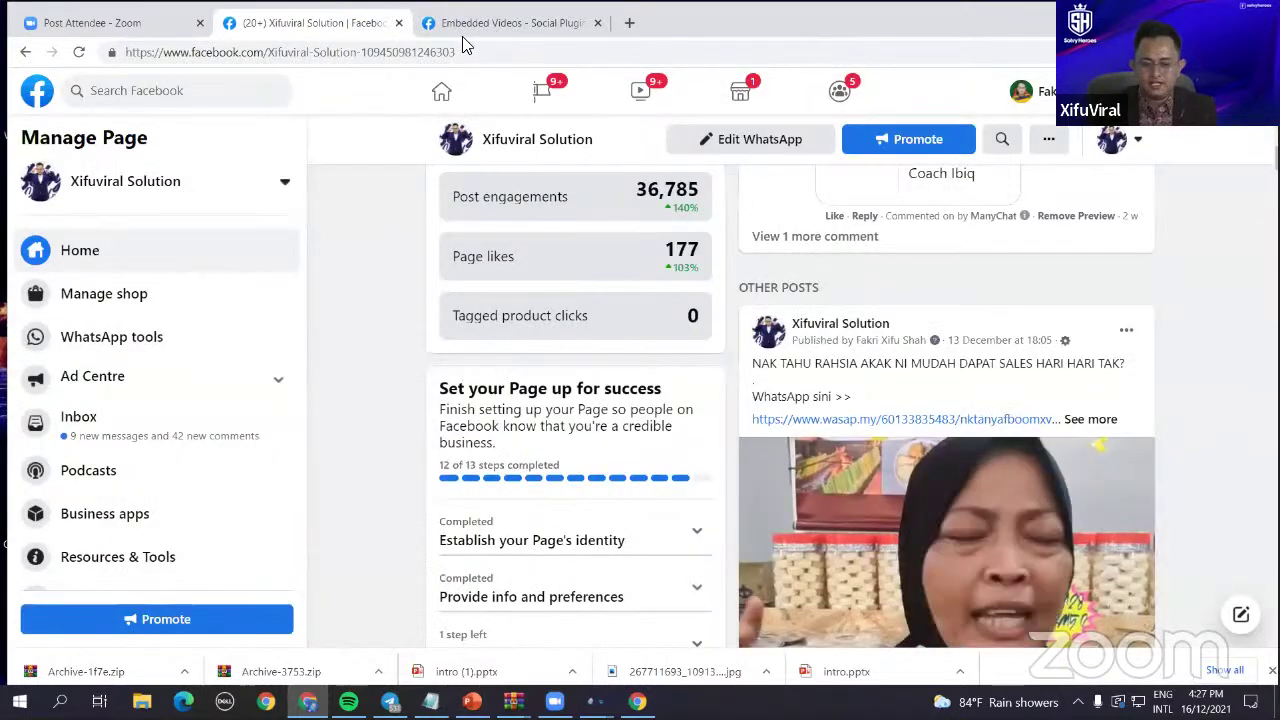
left_click(476, 20)
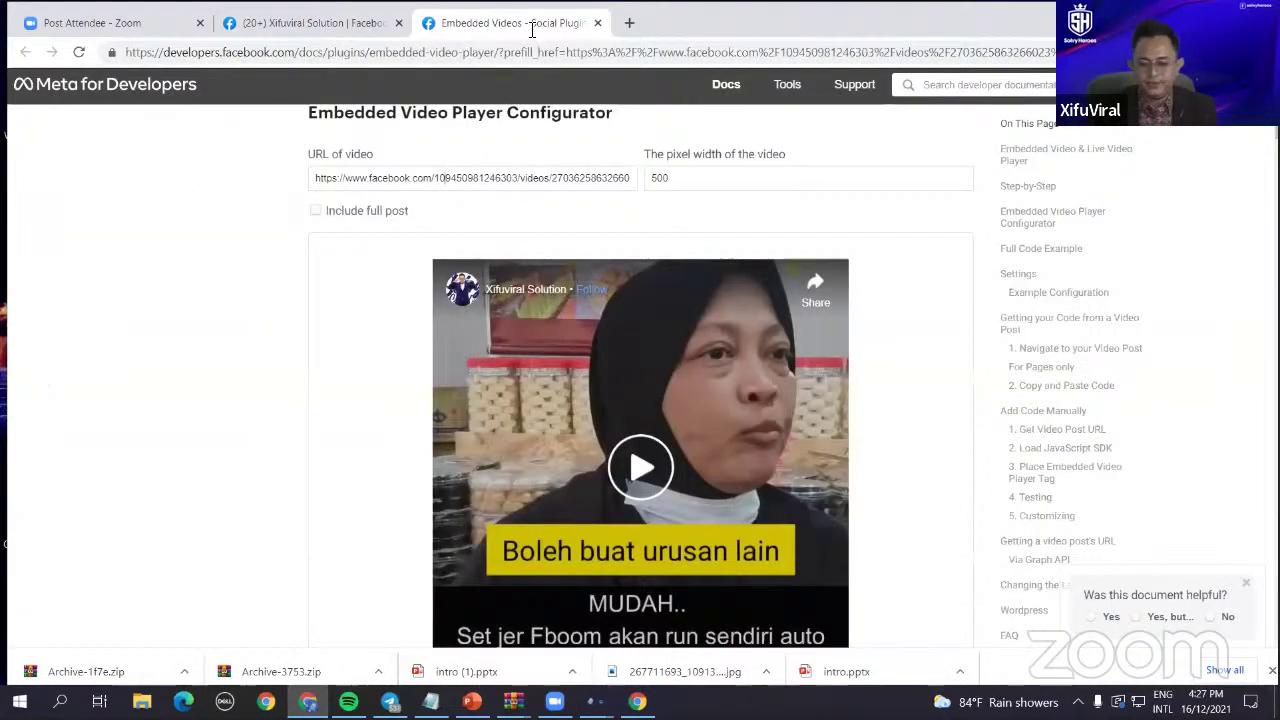
scroll(337, 306, "up", 2)
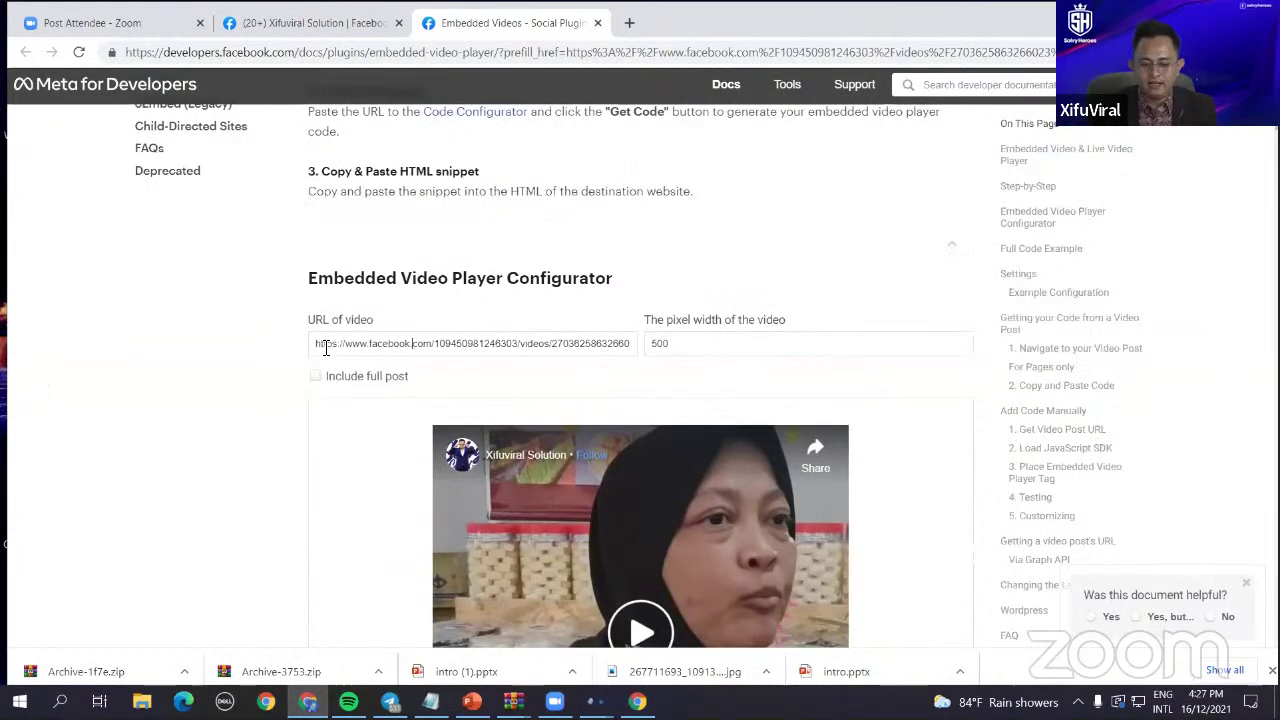
Copy the video ID digits from the end of the configurator's video URL.
left_click_drag(368, 352, 711, 357)
left_click(578, 383)
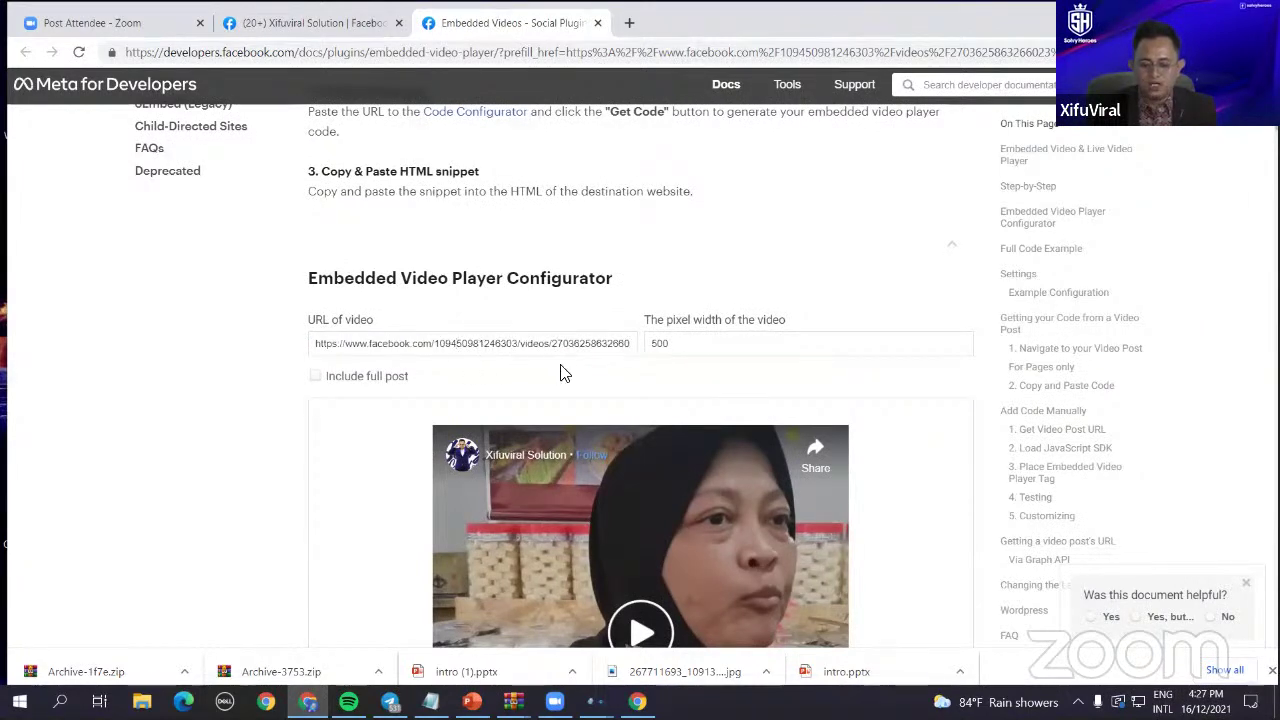
left_click_drag(628, 344, 621, 345)
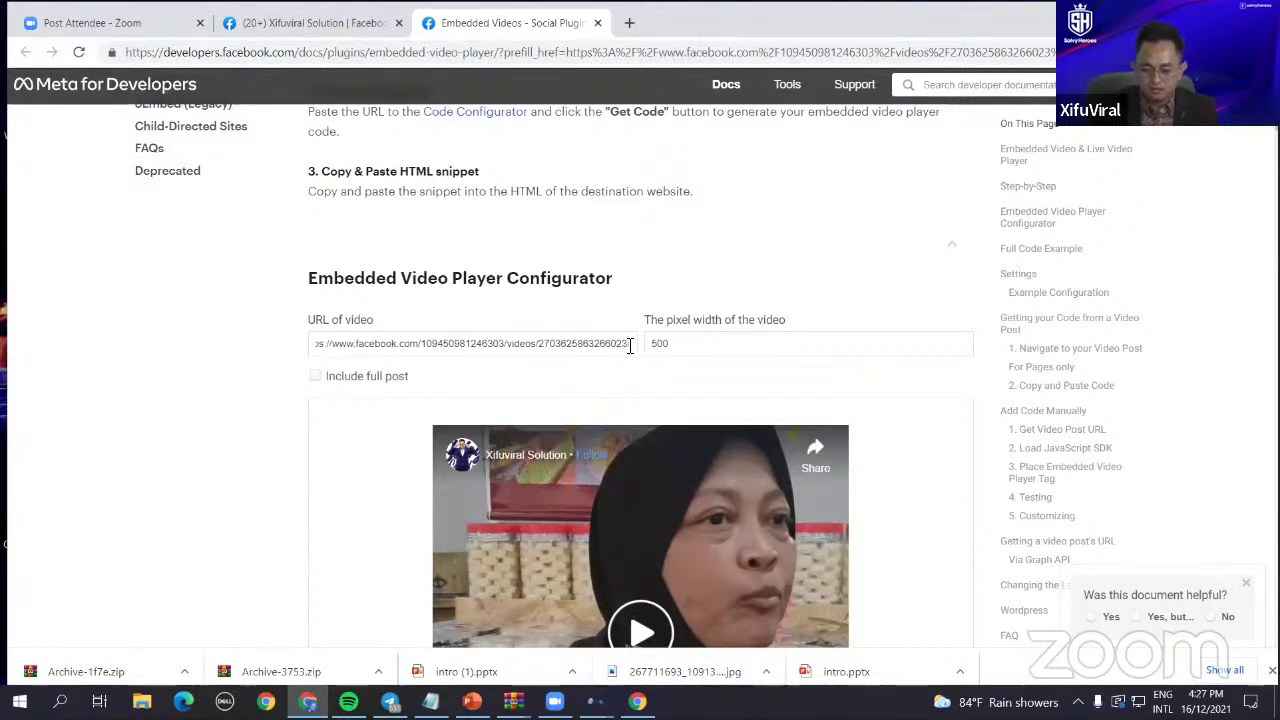
left_click_drag(598, 349, 546, 350)
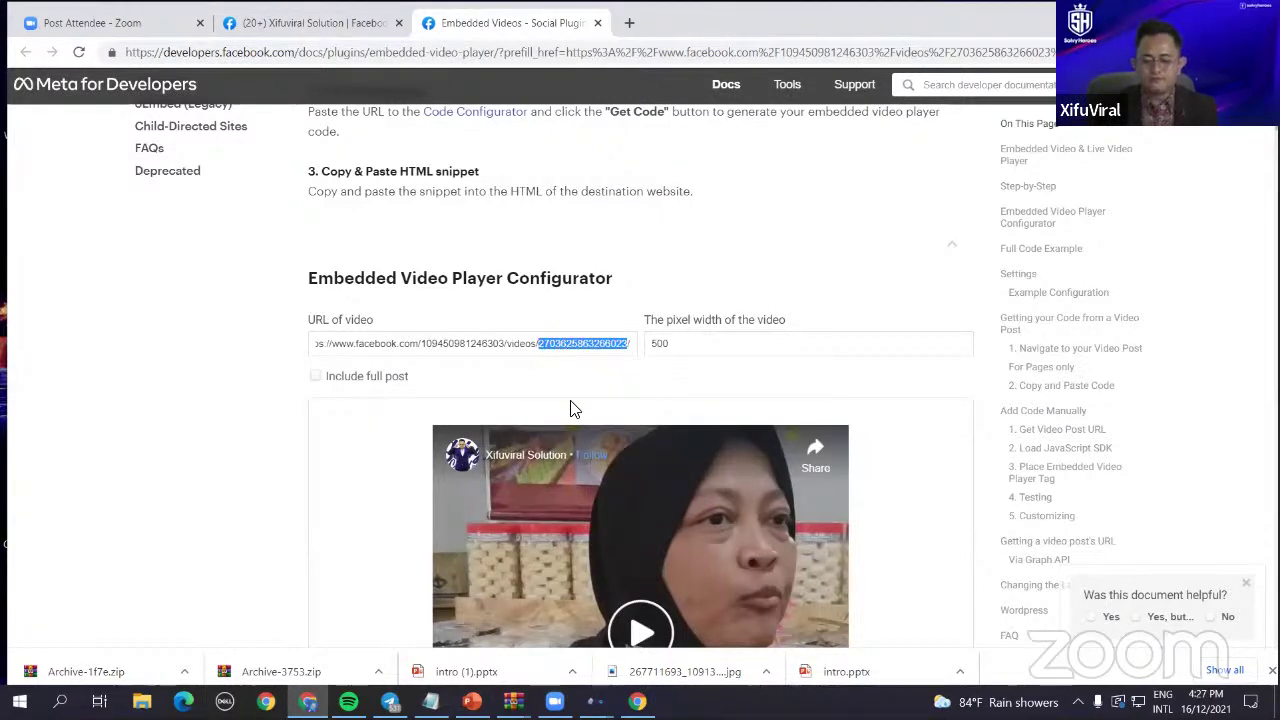
right_click(582, 354)
left_click(629, 413)
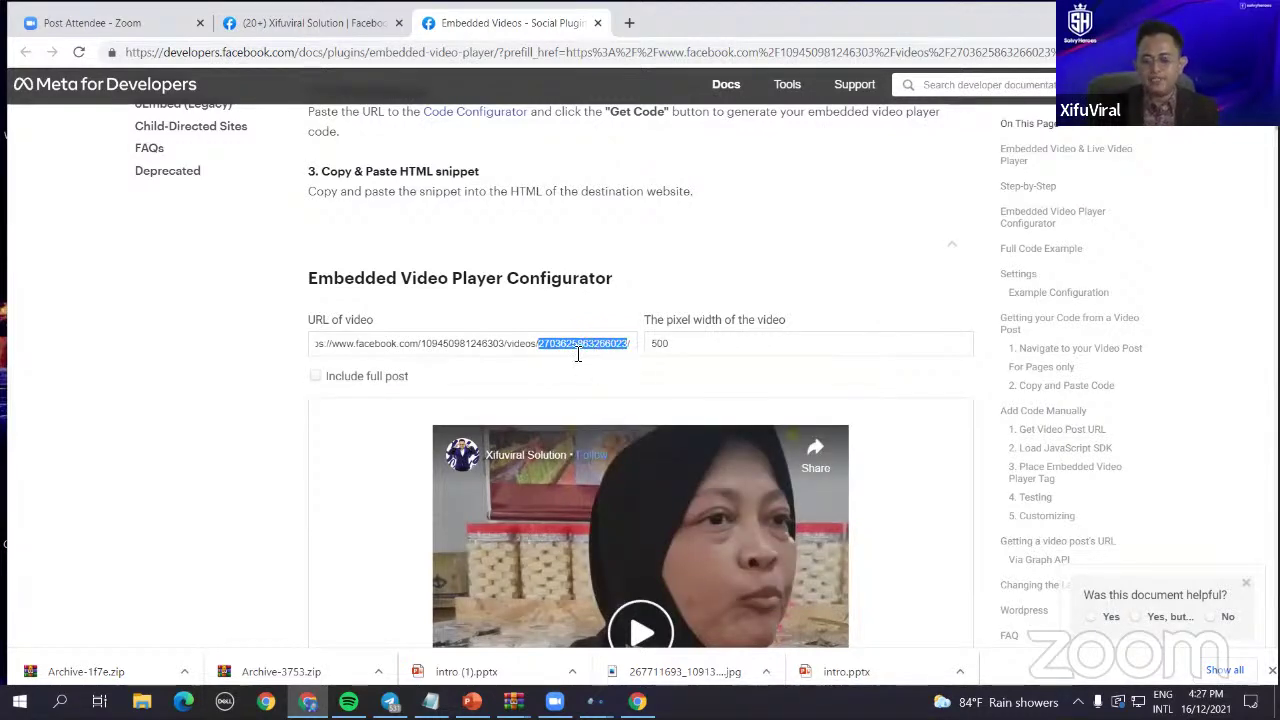
right_click(577, 353)
left_click(620, 414)
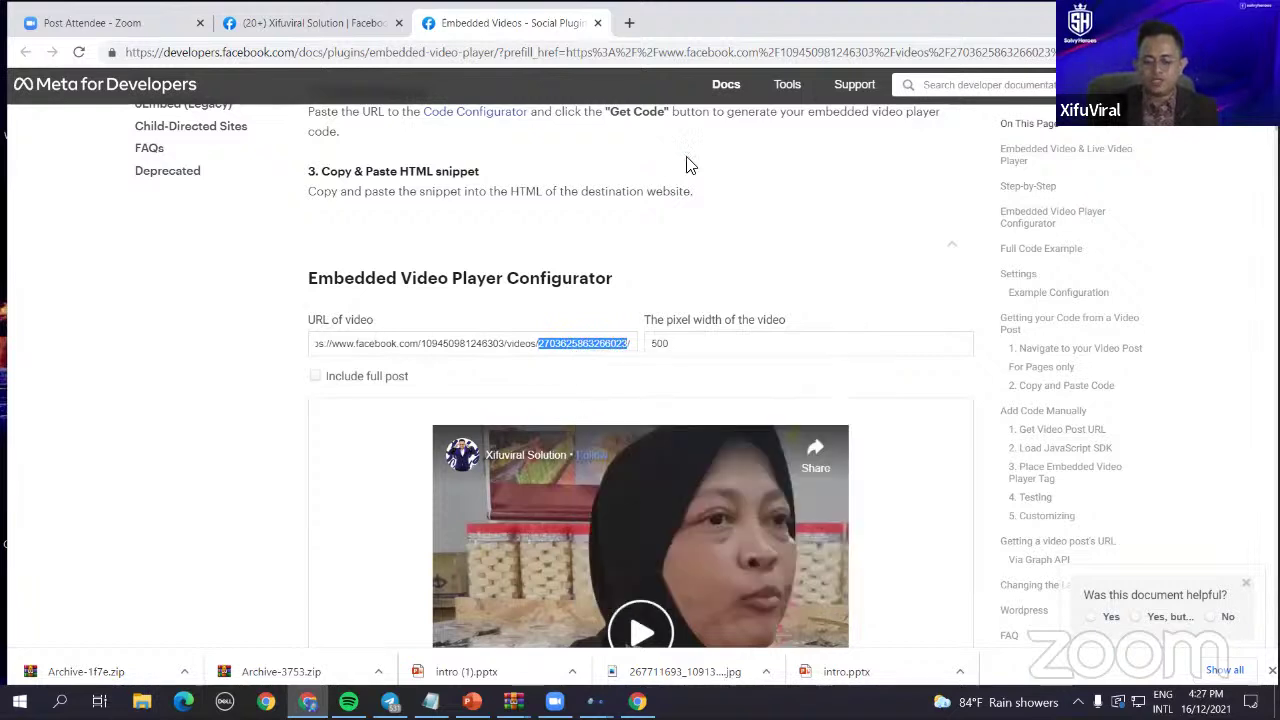
Hide Chrome so the Windows desktop is showing.
key("alt+Tab")
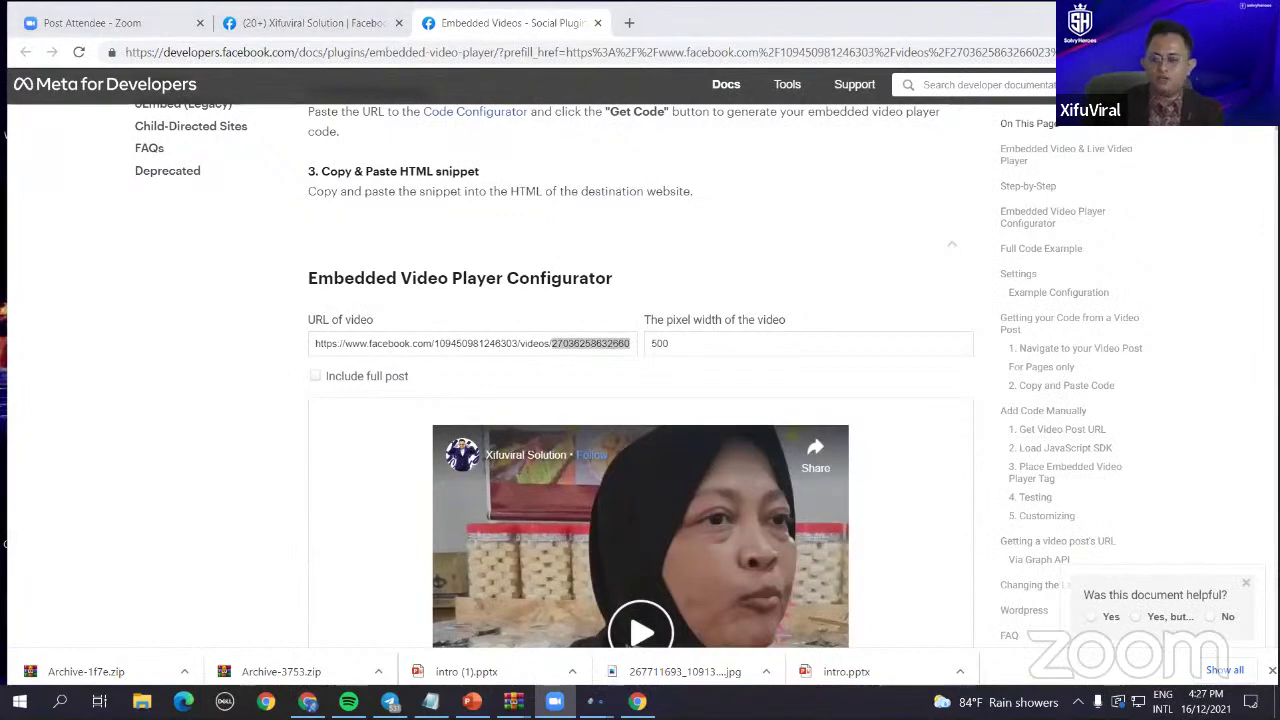
key("alt+Tab")
key("super+d")
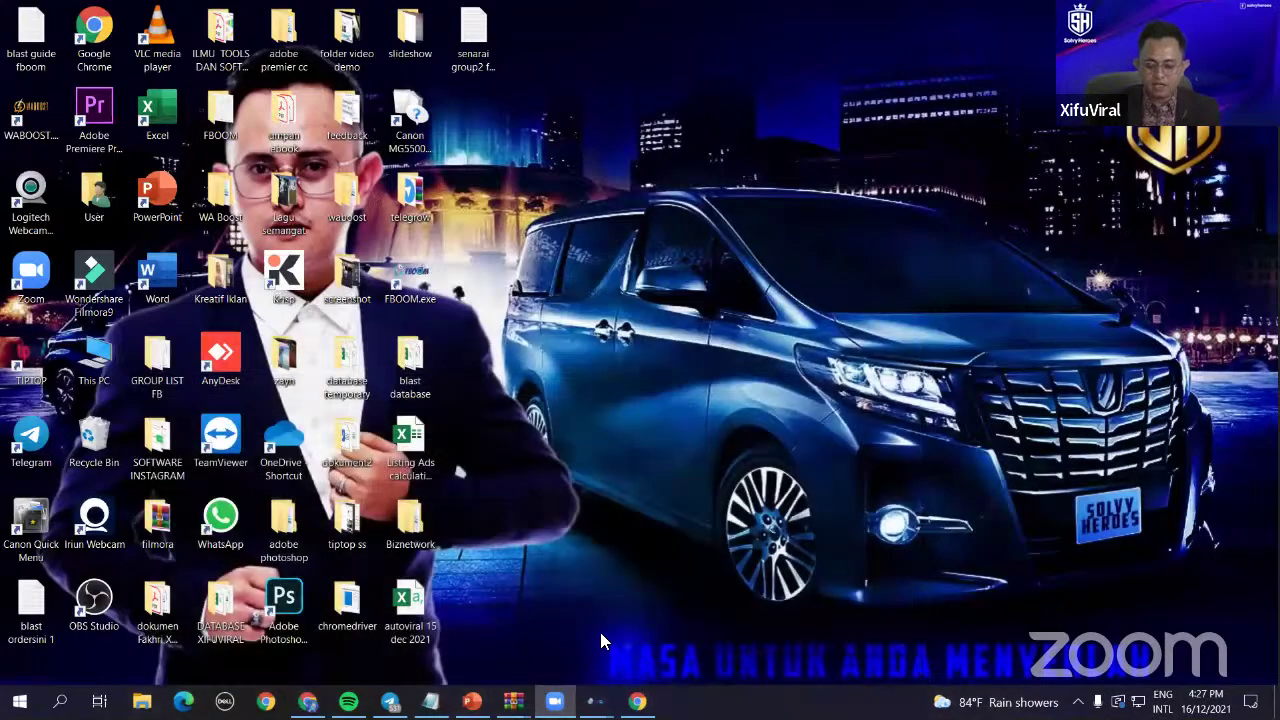
Bring the FBOOM window forward and move it beside the Facebook page.
mouse_move(595, 701)
left_click(610, 620)
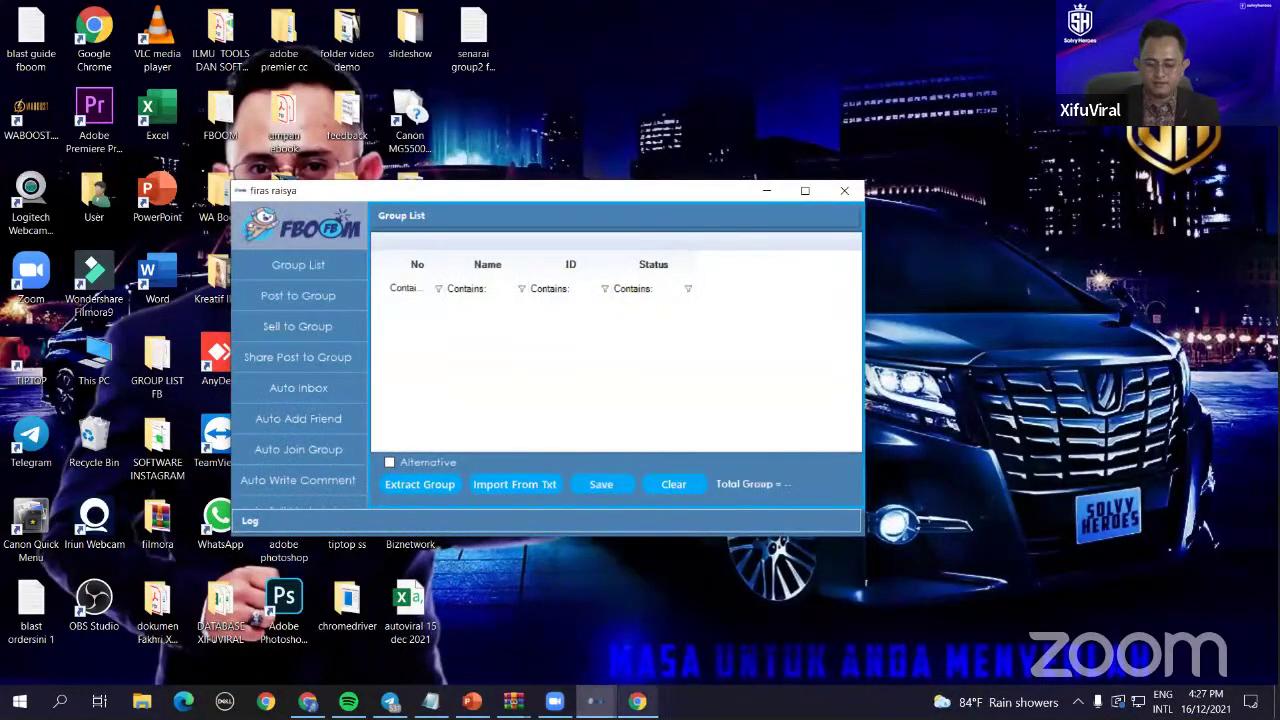
left_click(578, 186)
left_click_drag(580, 190, 877, 117)
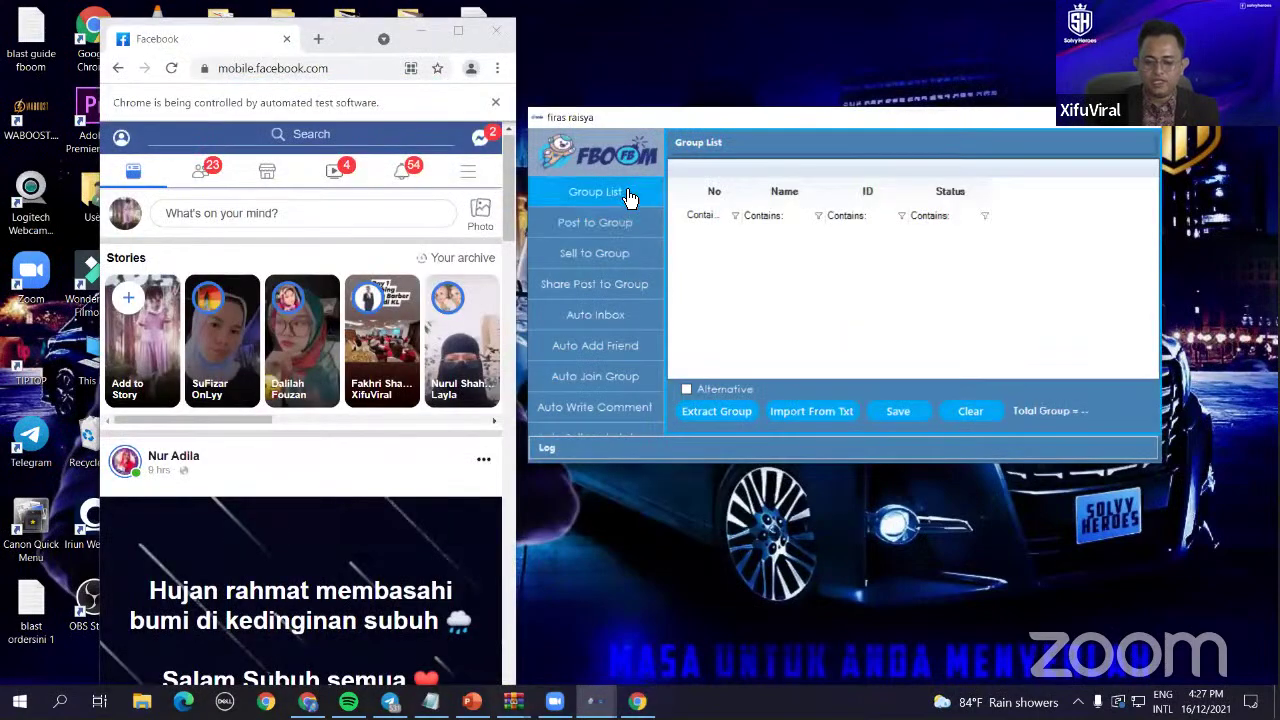
Skip Import From Txt and extract joined groups until Total Groups reaches 107.
left_click(790, 416)
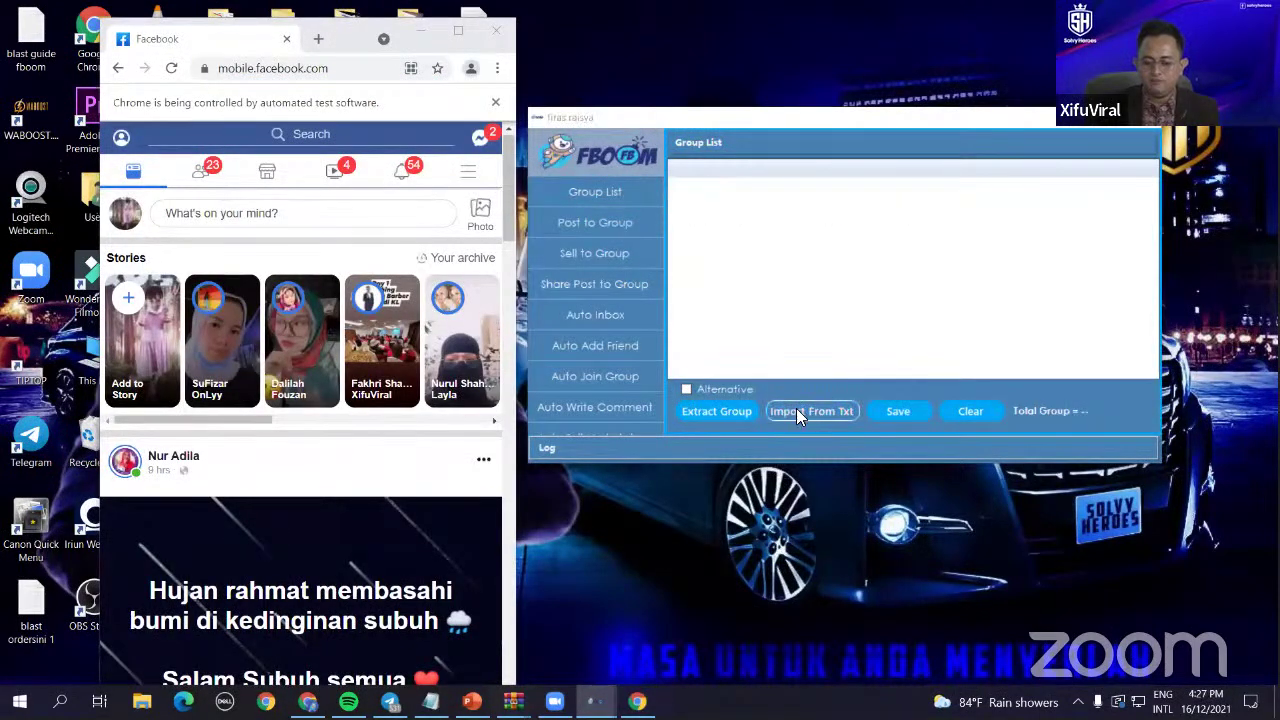
left_click(1106, 497)
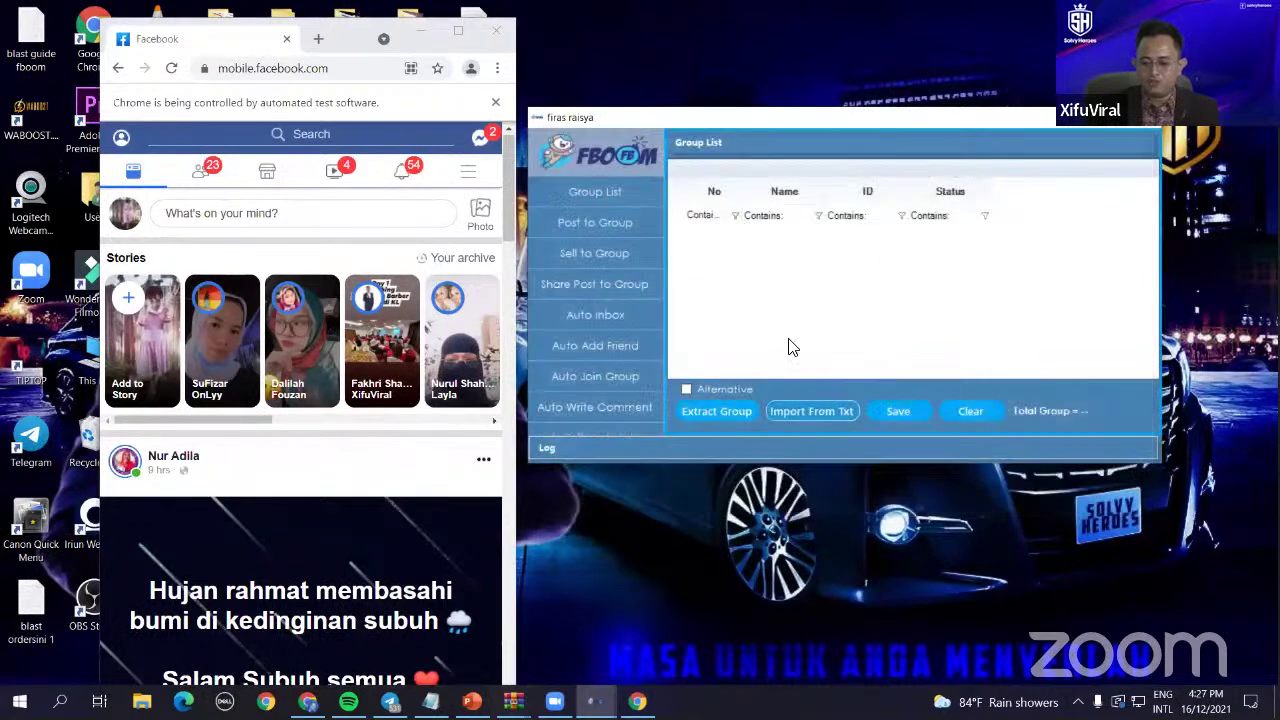
left_click(728, 412)
left_click(822, 413)
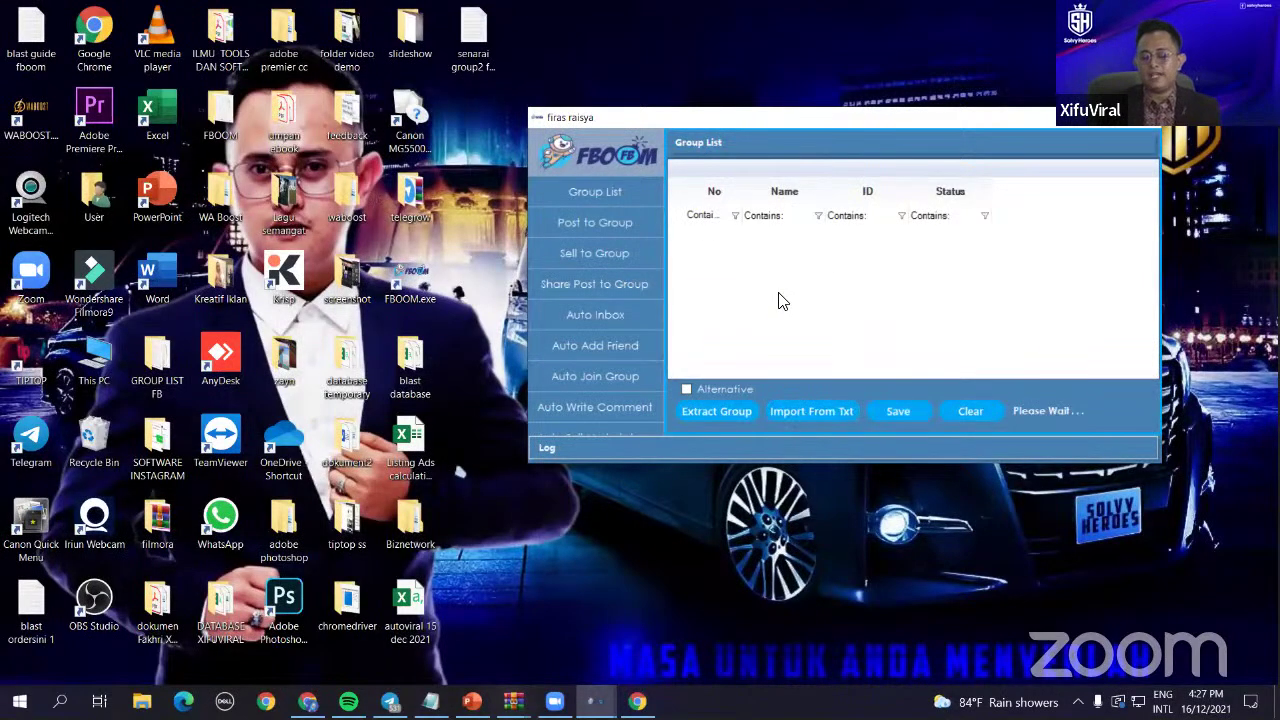
left_click(708, 410)
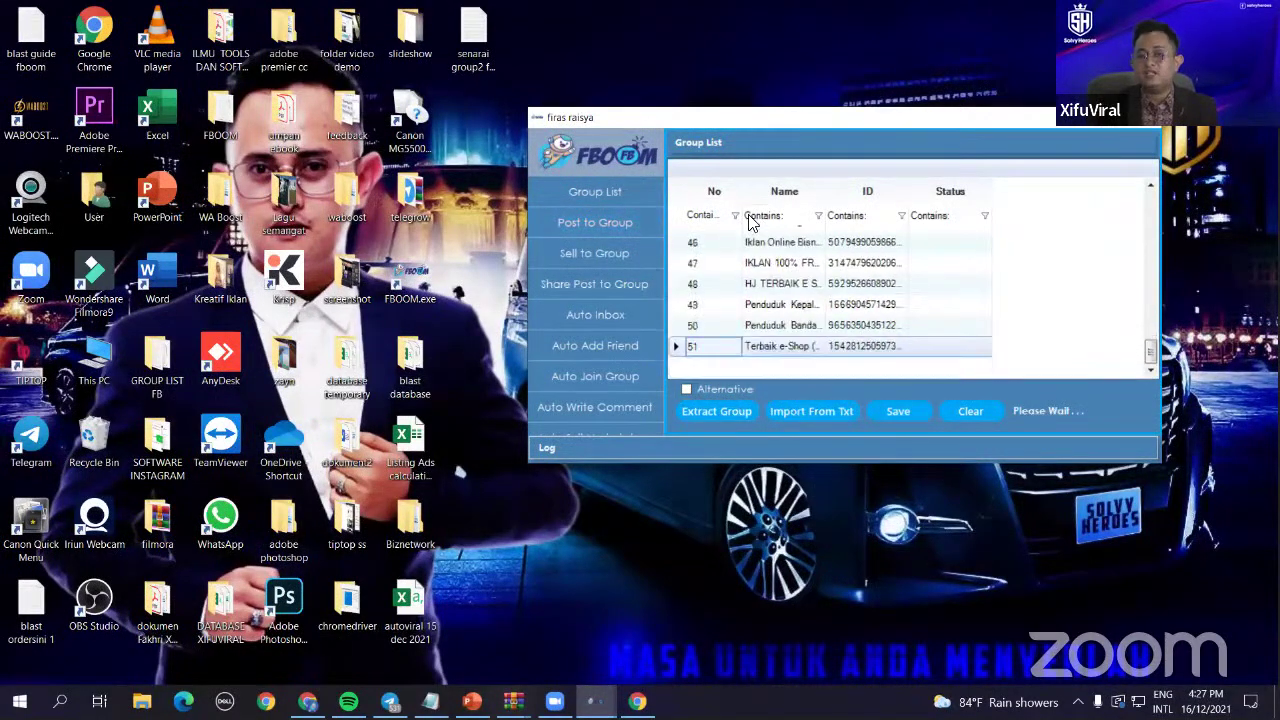
left_click(811, 412)
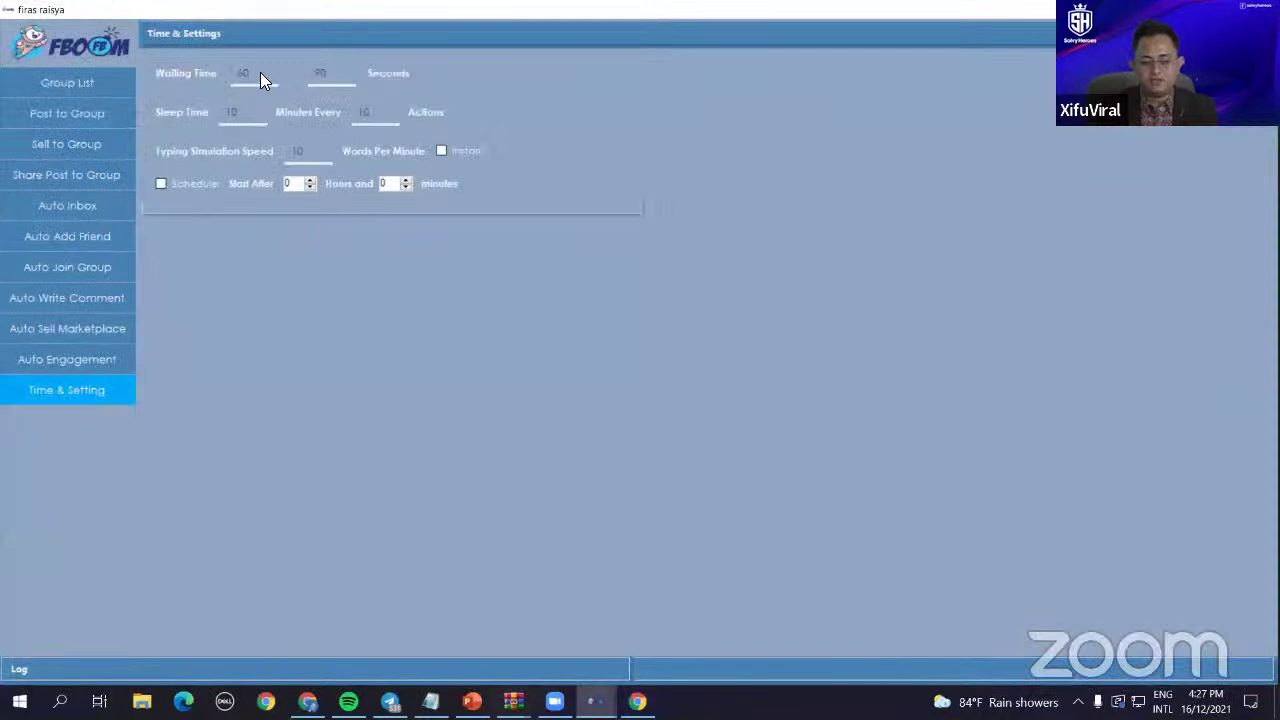
double_click(248, 73)
Set the Waiting Time range to 10 to 20 seconds.
type("100")
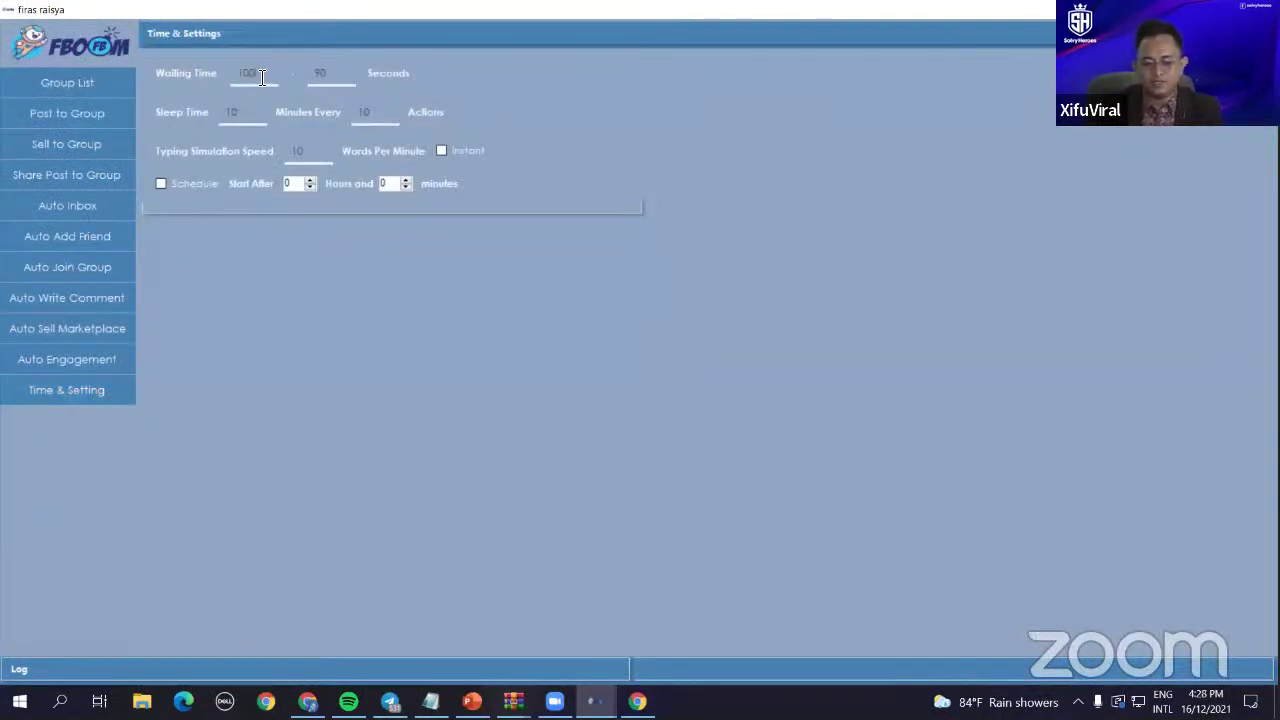
key("BackSpace")
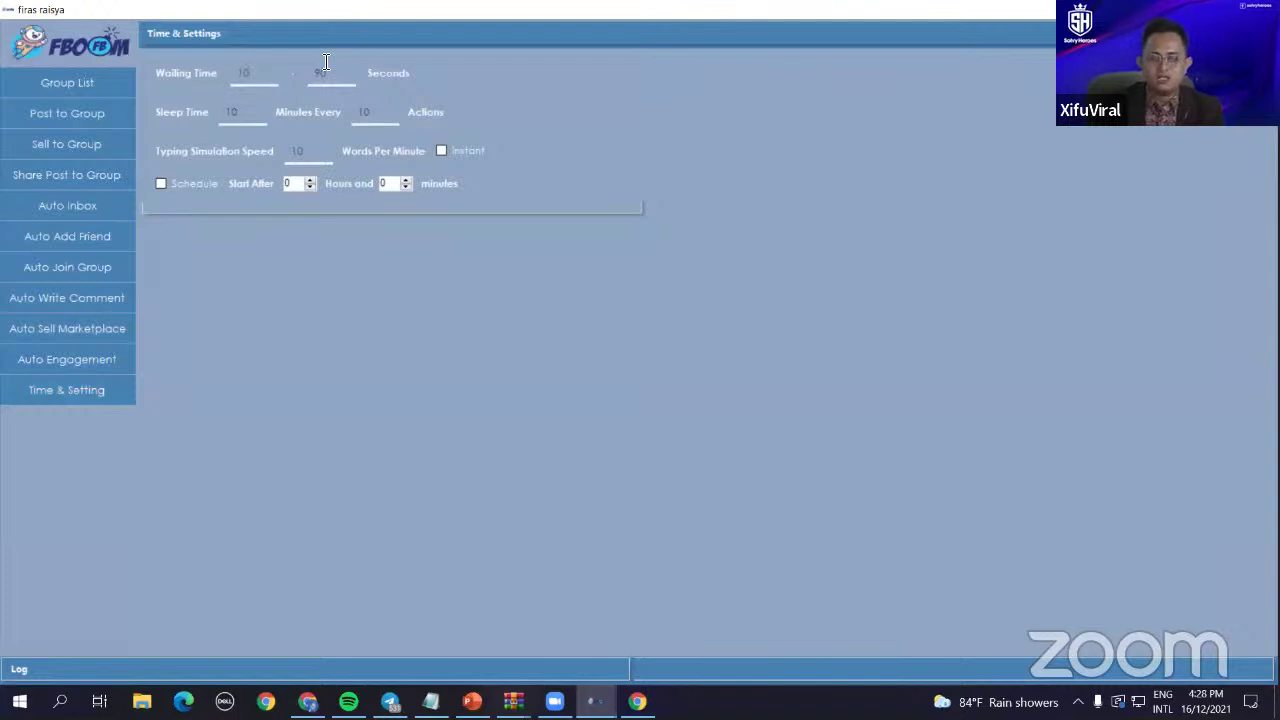
double_click(330, 73)
type("20")
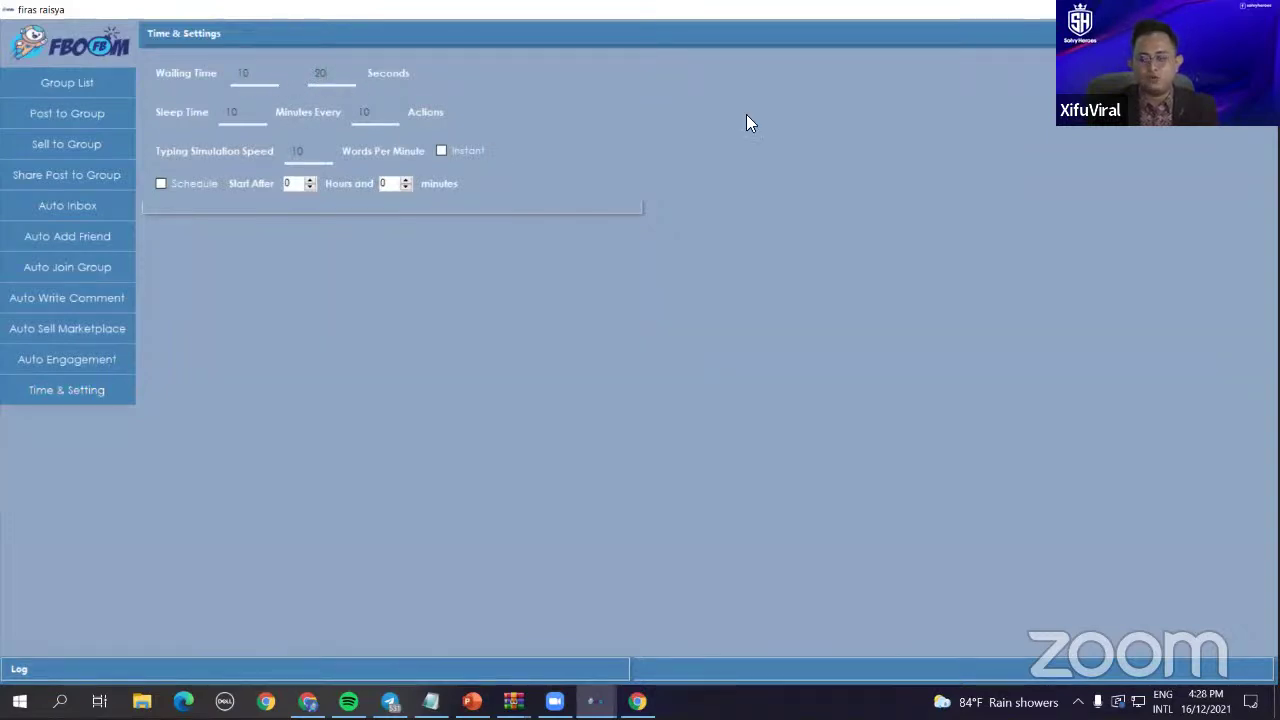
Uncheck Use Video in Post to Joined Group and return to Chrome.
left_click(90, 120)
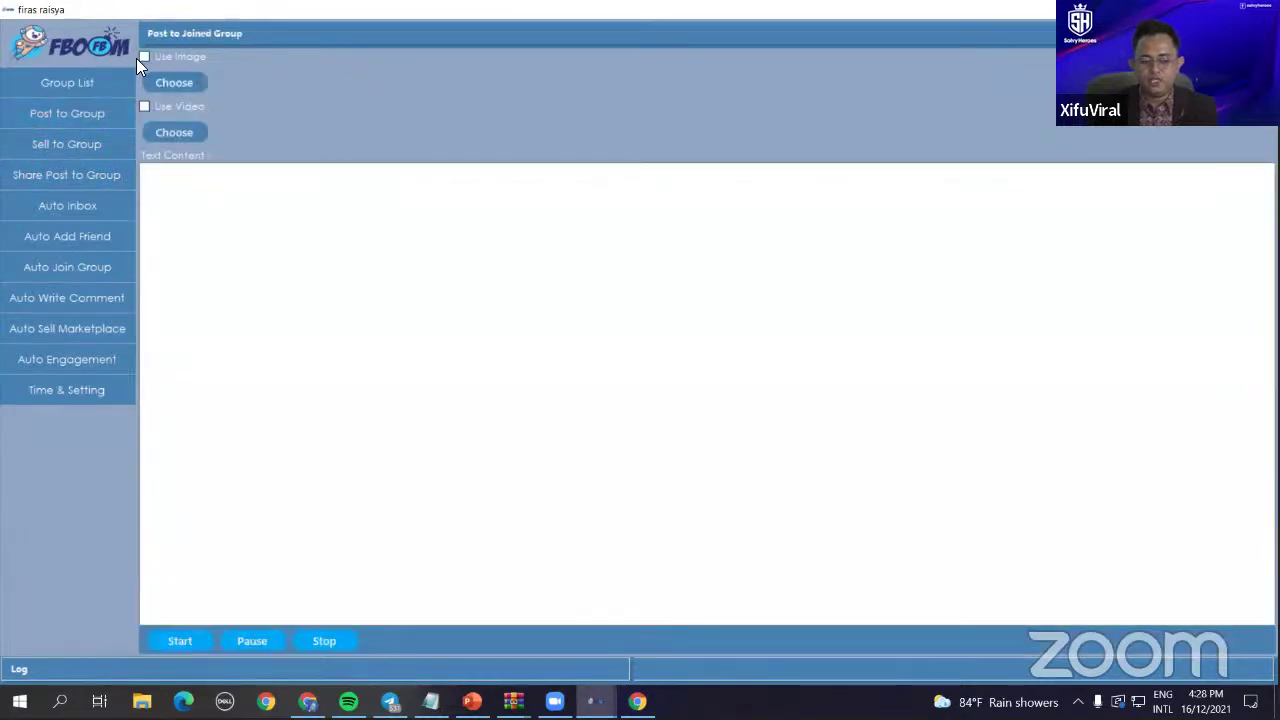
left_click(168, 211)
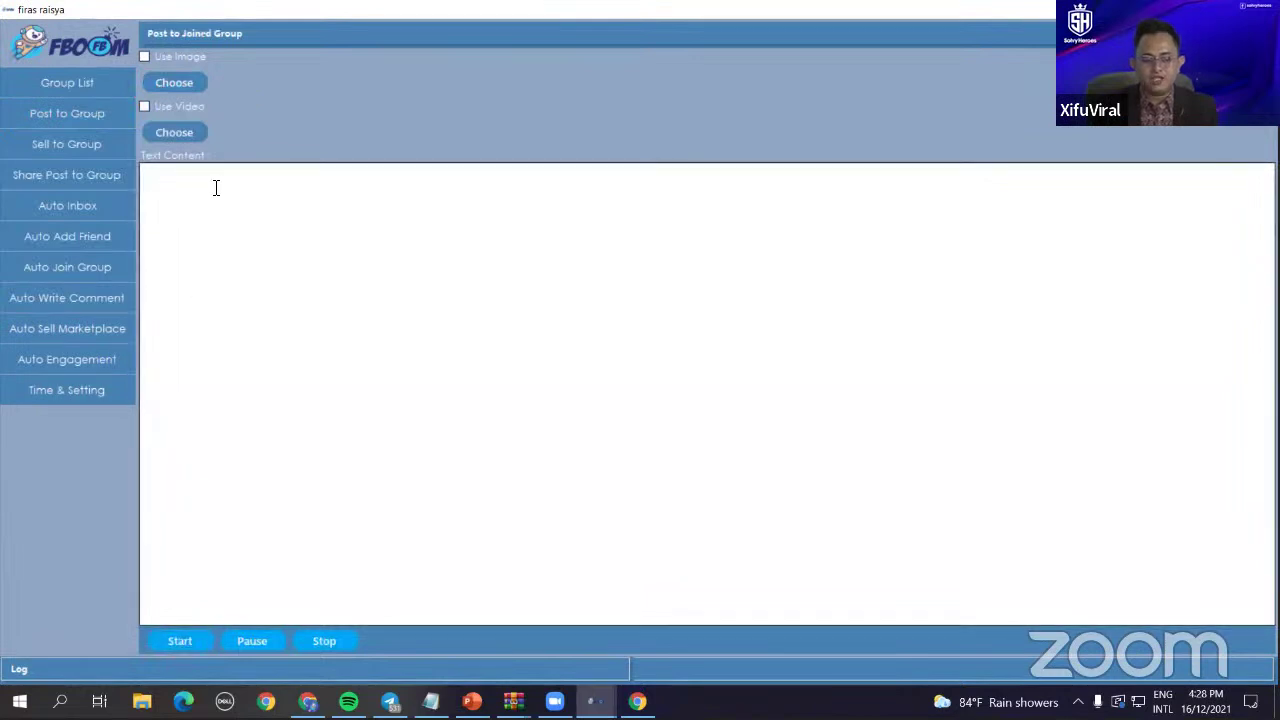
left_click(145, 108)
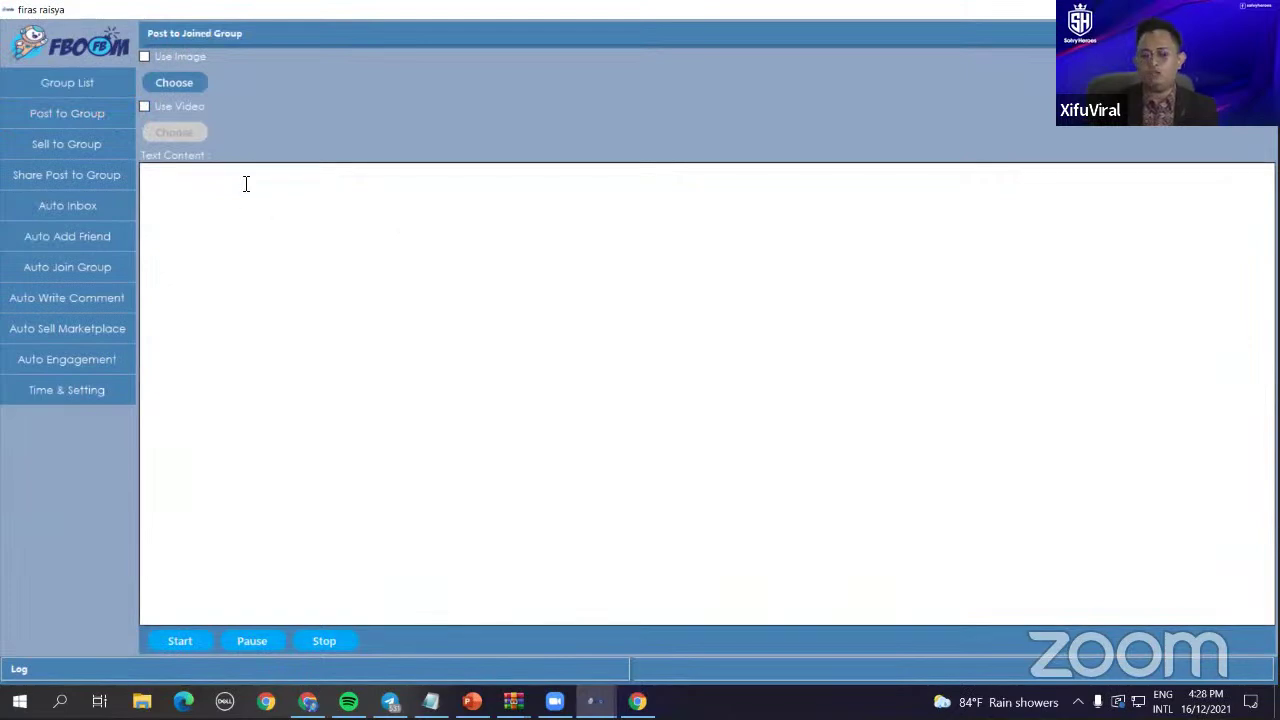
key("alt+Tab")
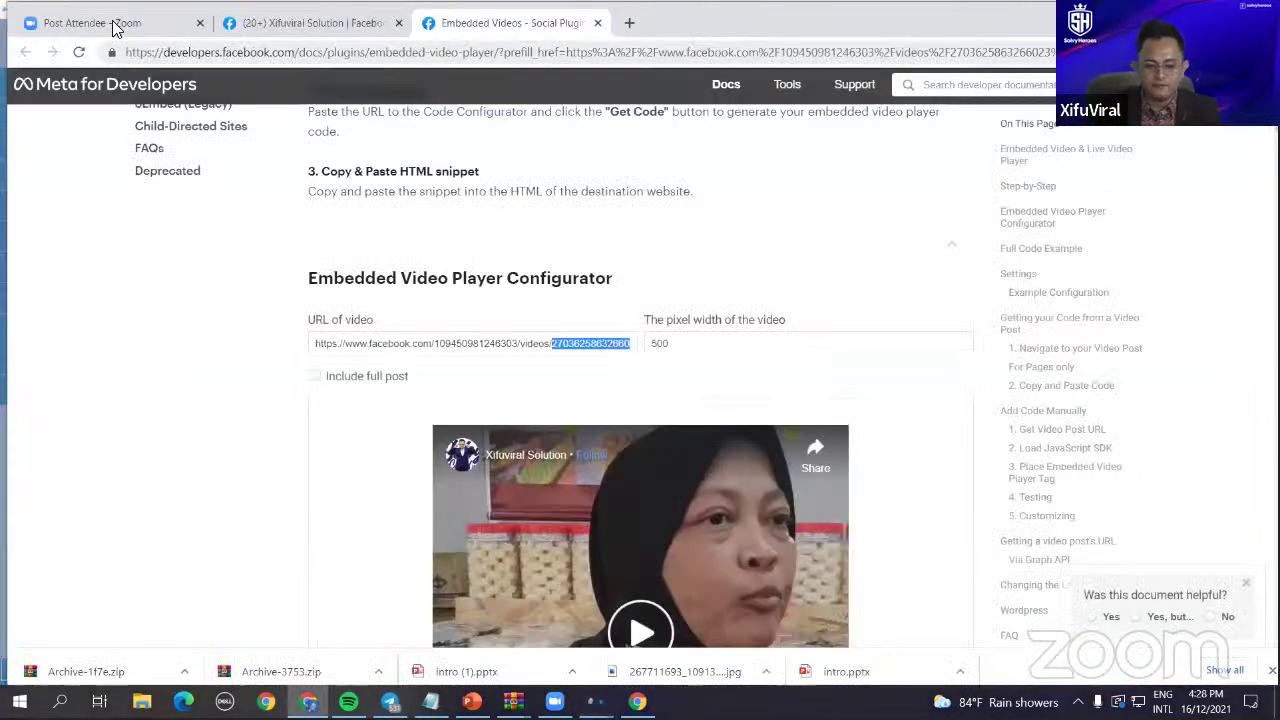
Load Facebook in a new Chrome tab and browse the home feed.
left_click(346, 52)
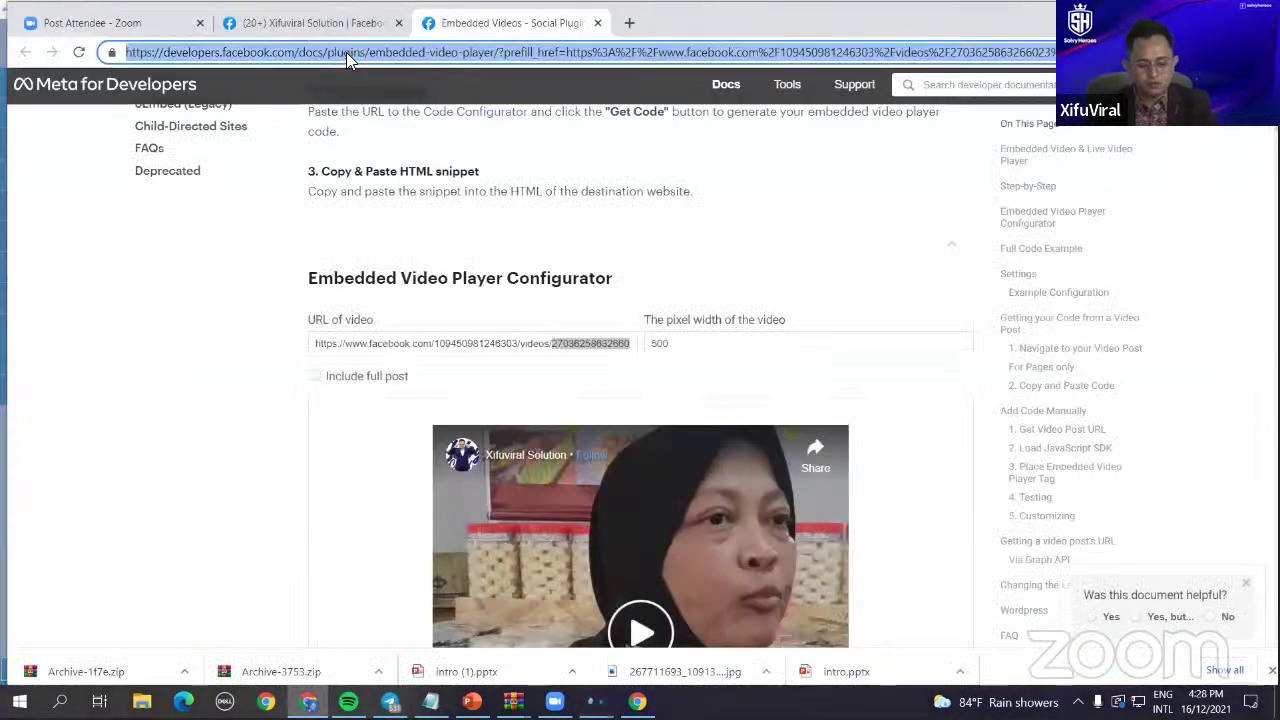
key("ctrl+t")
type("fa")
key("Return")
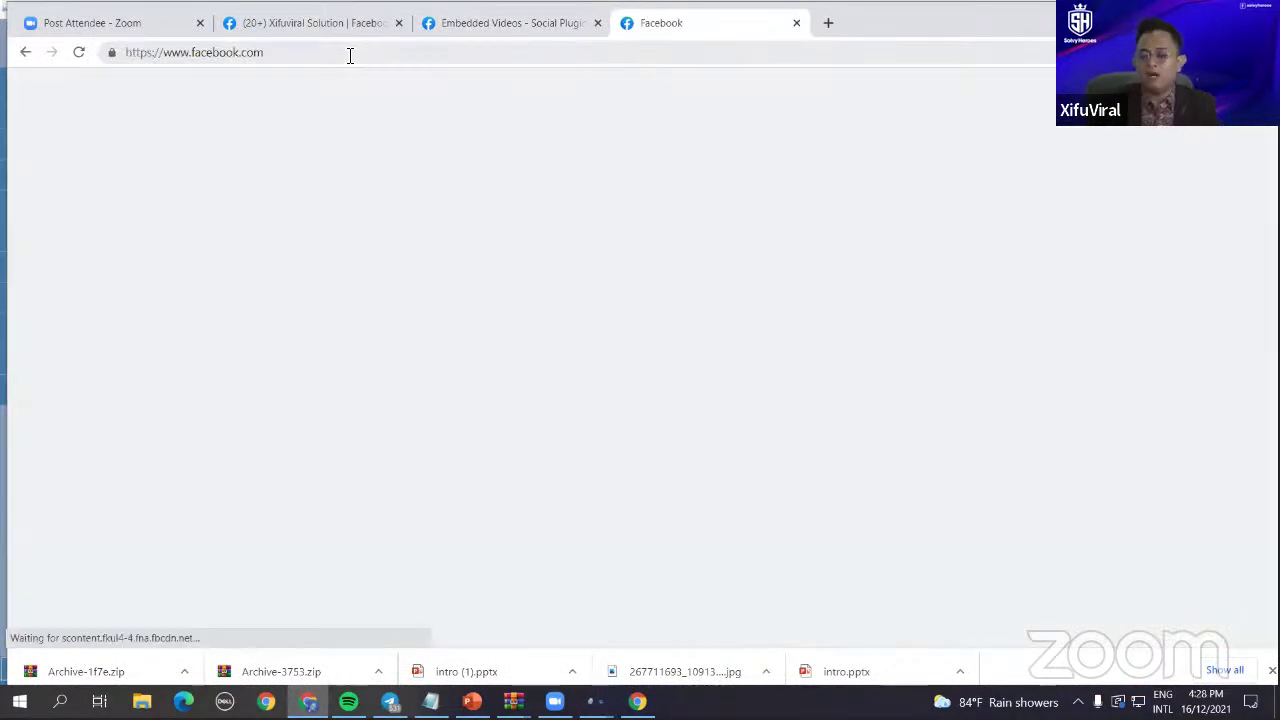
scroll(600, 450, "down", 2)
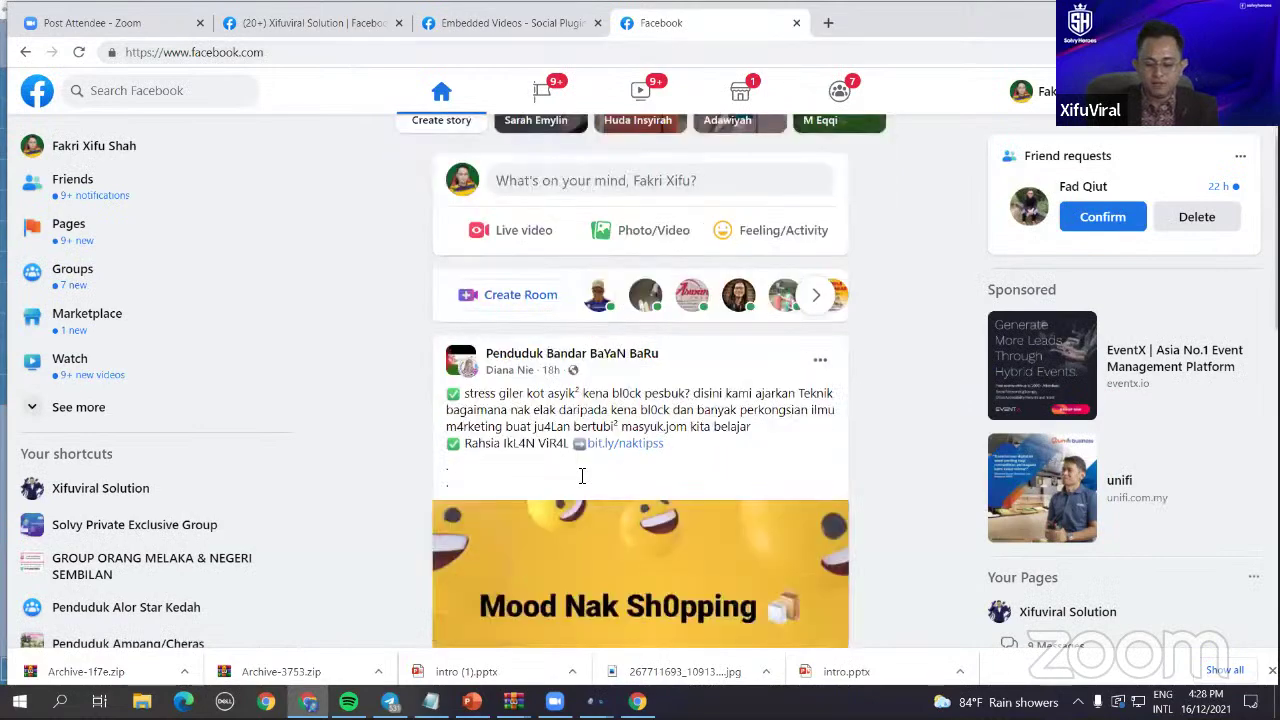
scroll(582, 477, "down", 3)
scroll(570, 420, "up", 2)
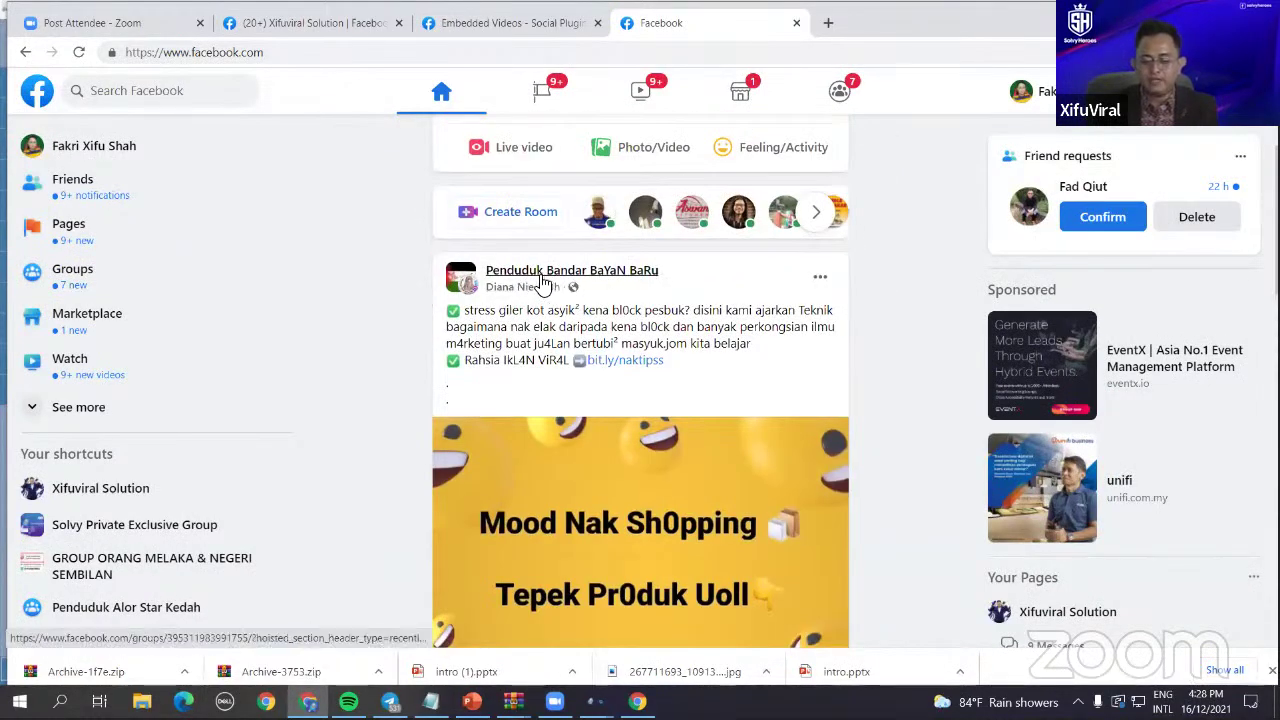
mouse_move(542, 283)
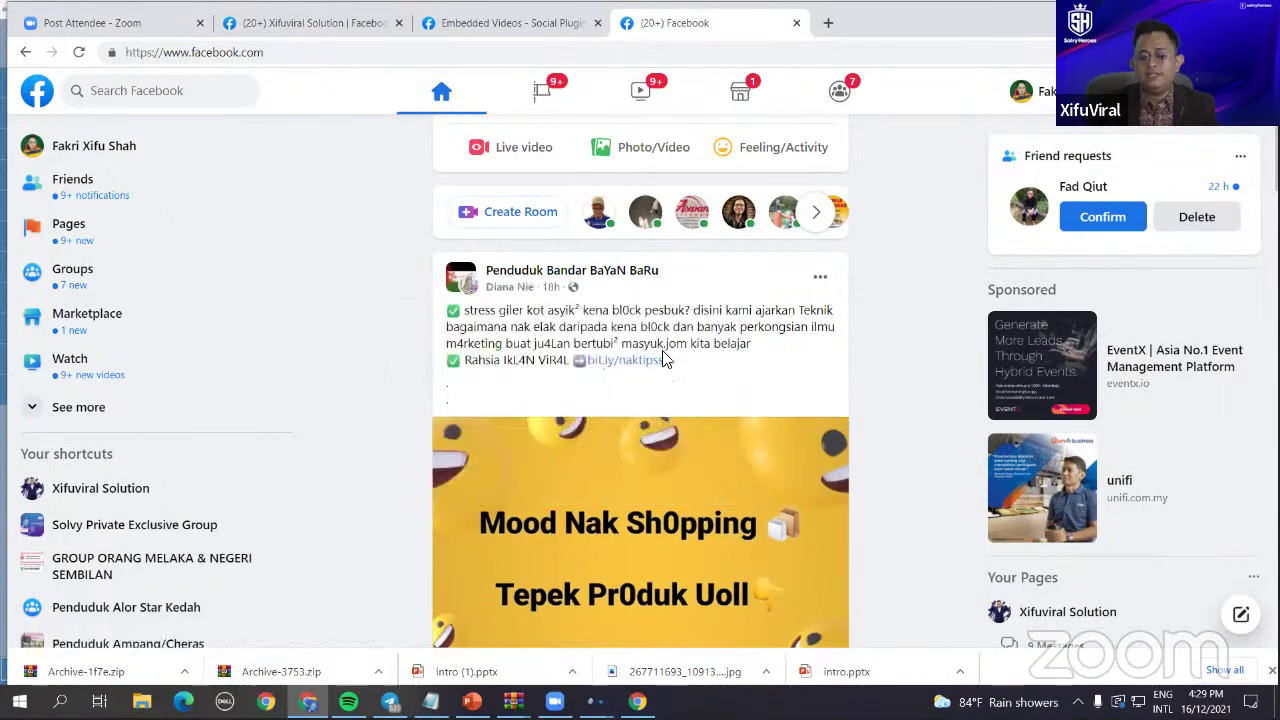
scroll(632, 466, "down", 1)
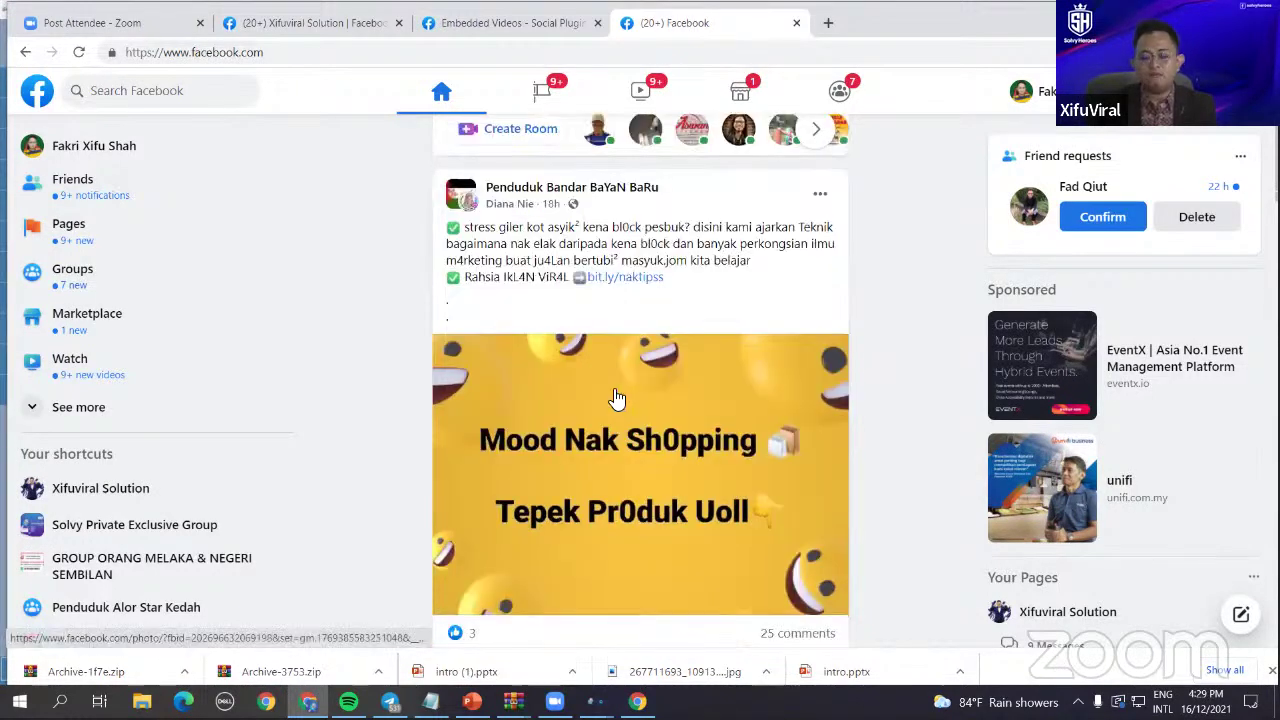
scroll(617, 399, "down", 15)
scroll(575, 353, "down", 5)
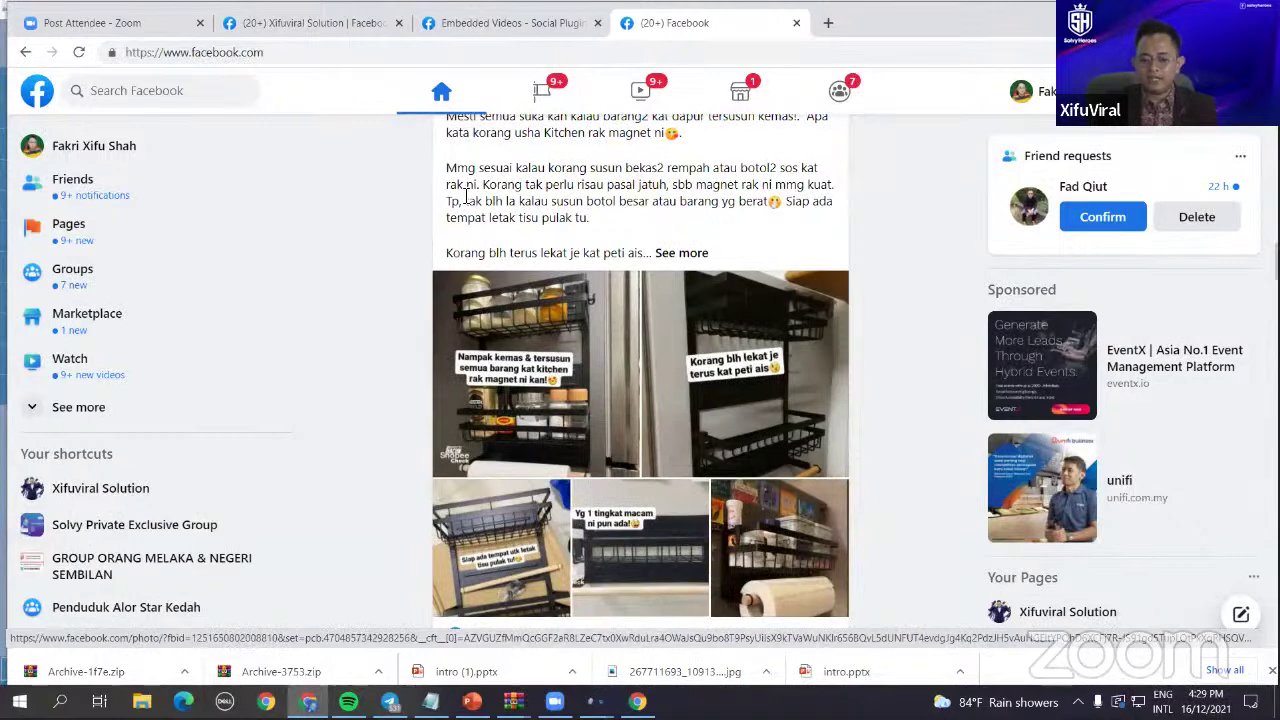
Check the Xifuviral Solution page, then open FBOOM's Share Post to Joined Group panel.
left_click(296, 28)
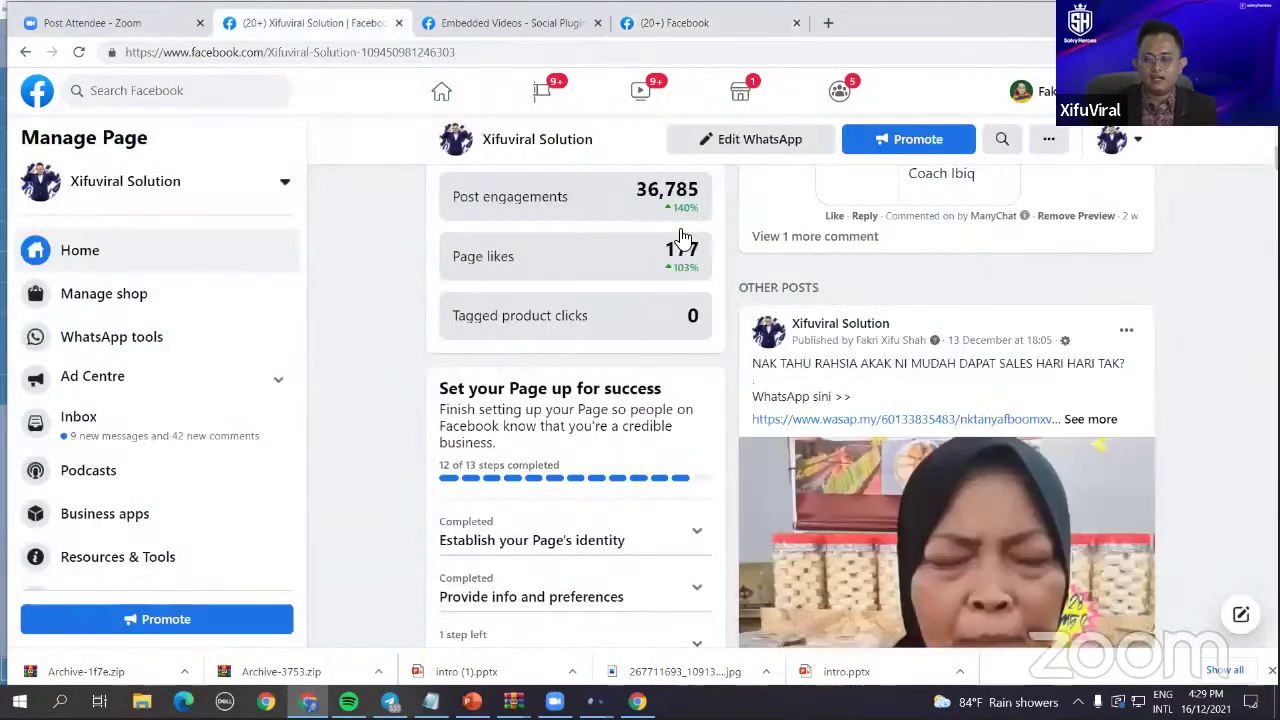
scroll(1087, 385, "down", 3)
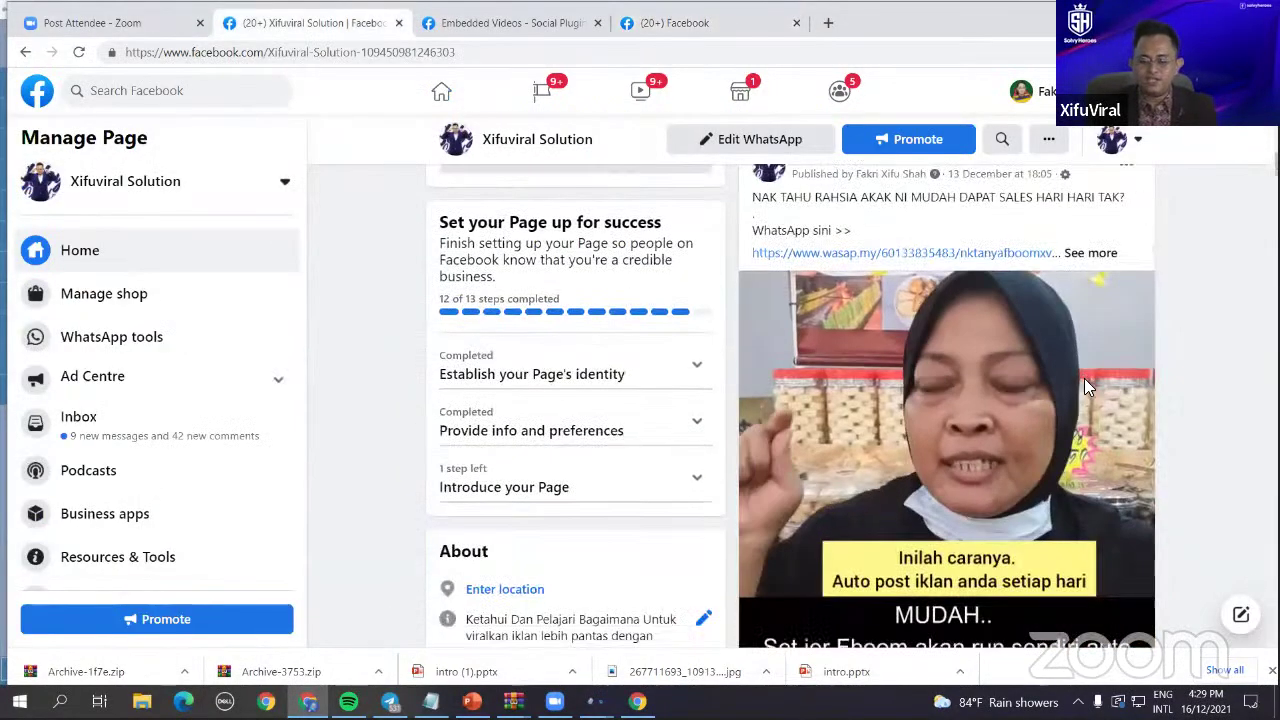
scroll(922, 322, "up", 2)
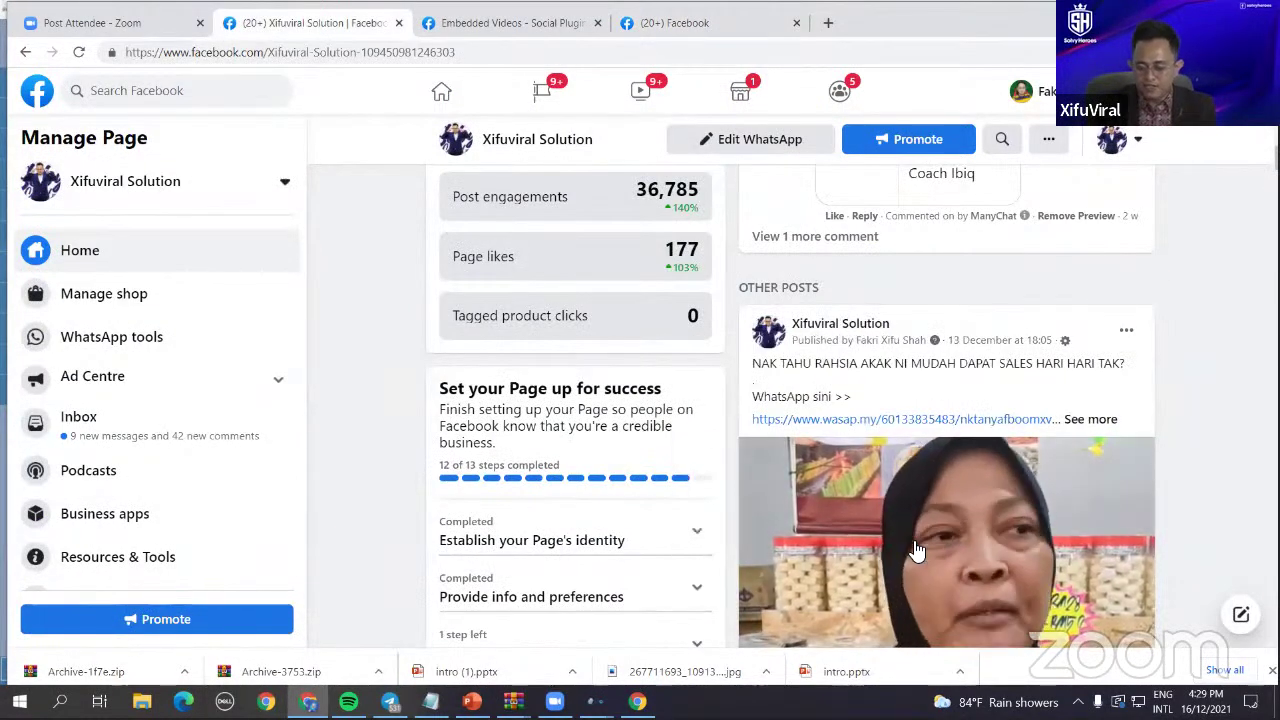
scroll(917, 550, "down", 3)
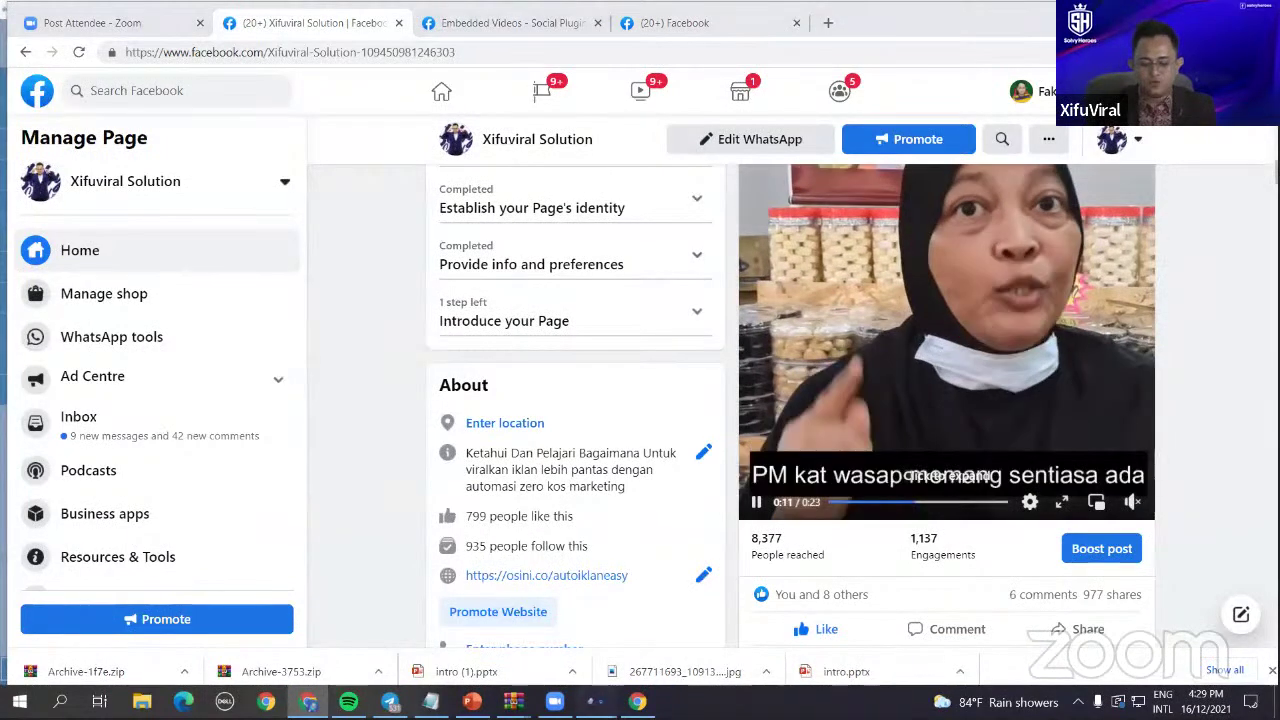
mouse_move(596, 701)
left_click(600, 605)
left_click(95, 180)
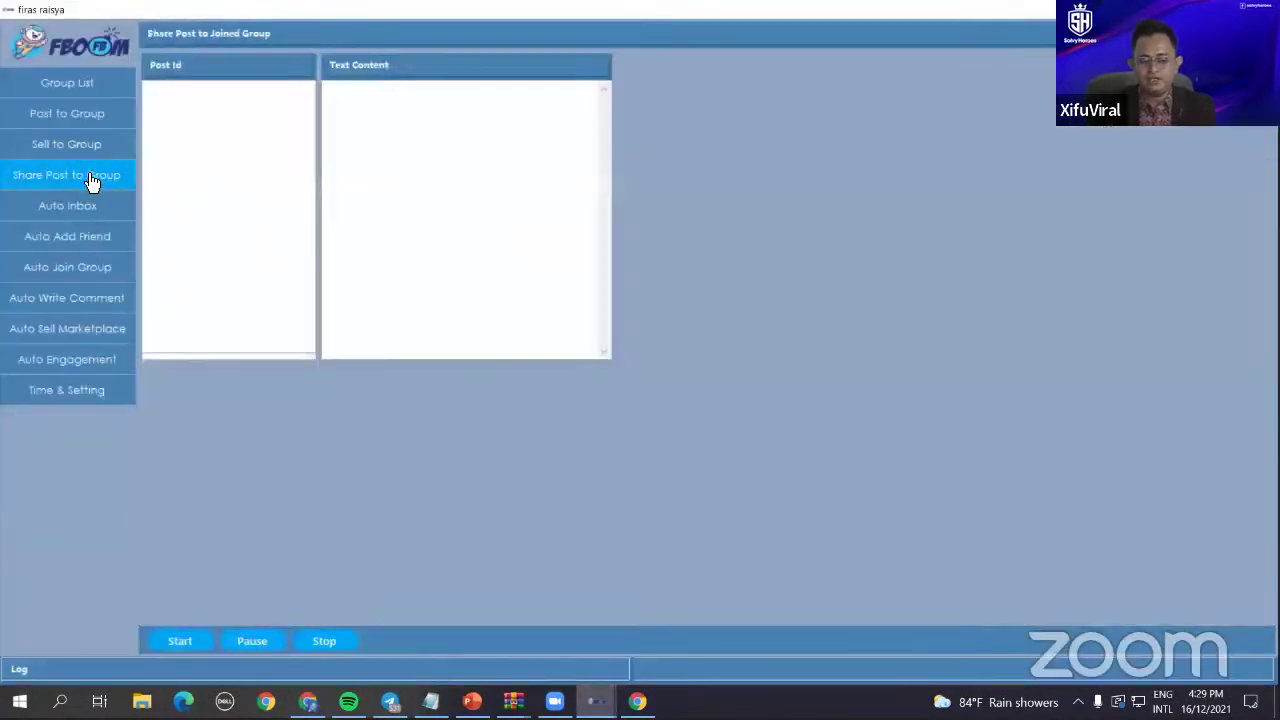
left_click(200, 112)
key("ctrl+v")
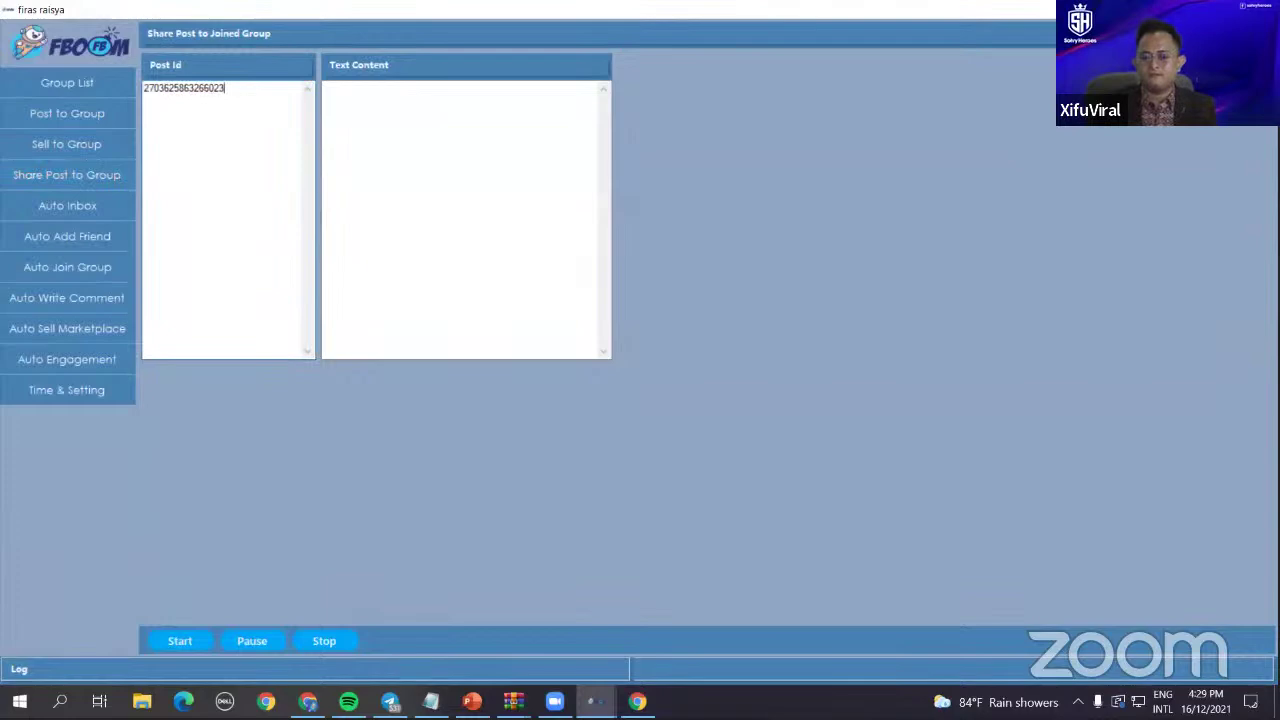
key("super+Down")
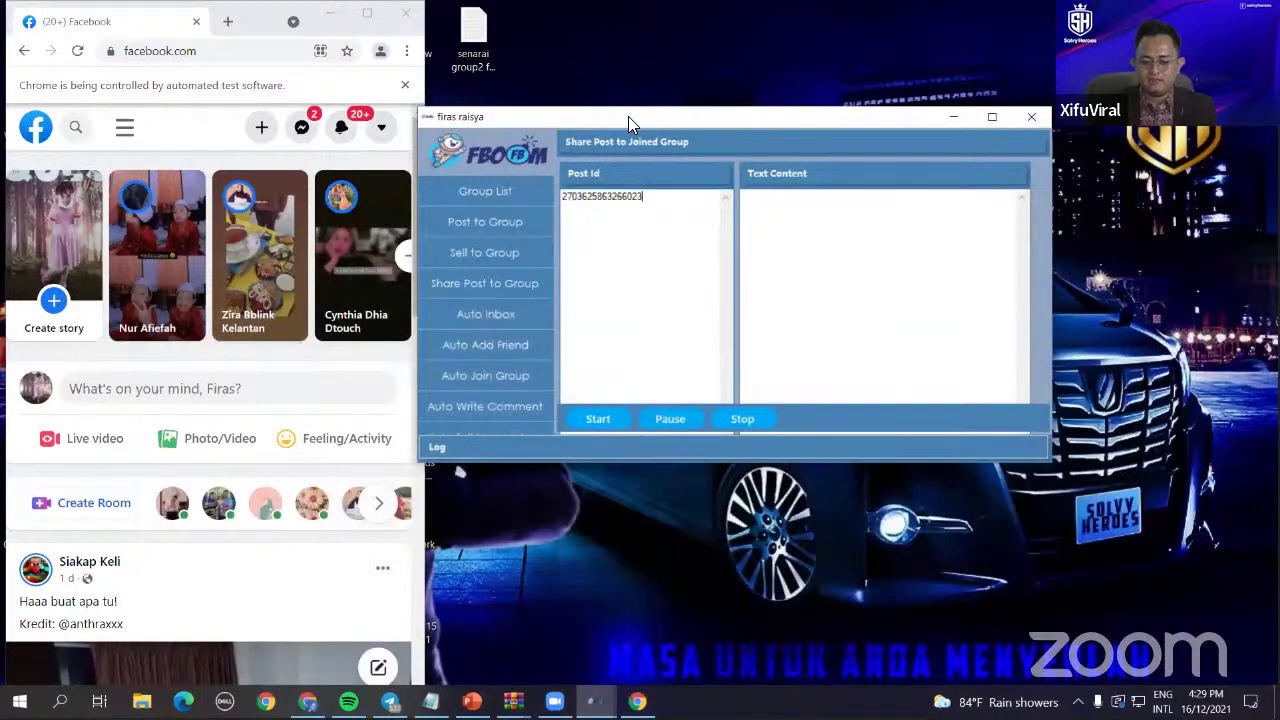
left_click_drag(628, 116, 646, 139)
left_click_drag(662, 218, 604, 218)
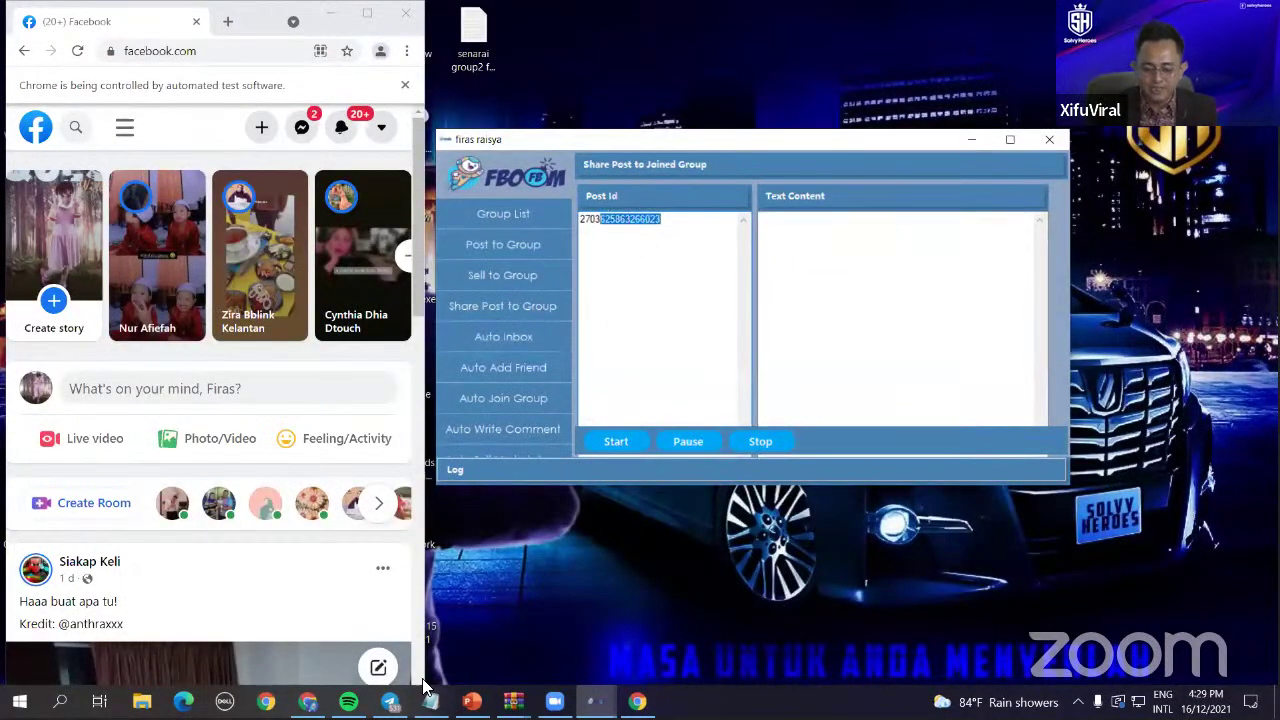
left_click(303, 690)
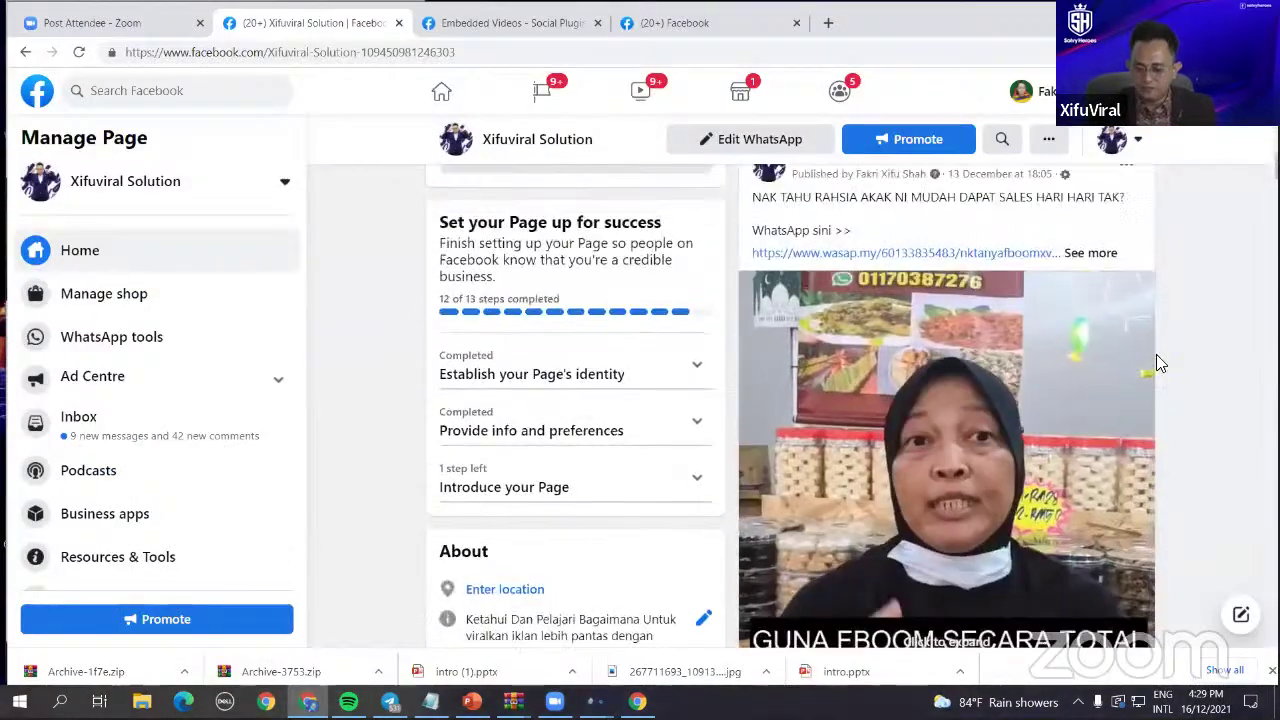
Look through the video post's options and sharing menus on the Facebook page.
scroll(1156, 362, "up", 1)
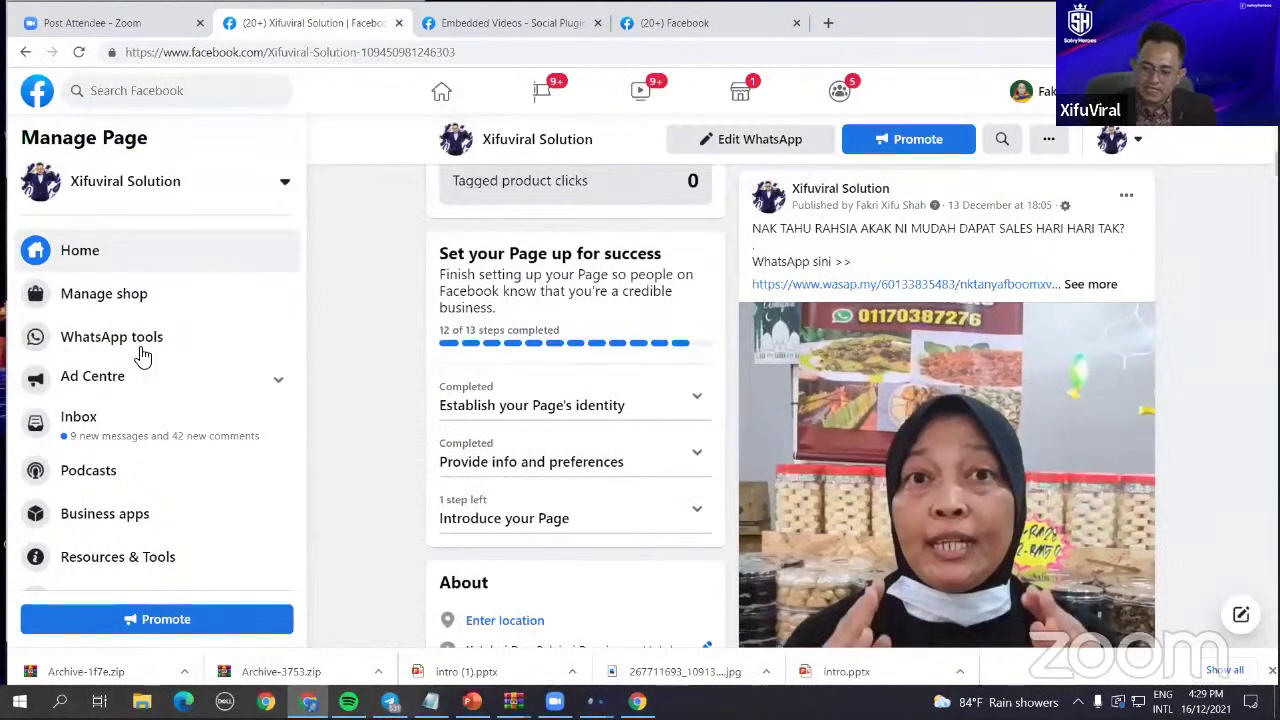
scroll(1128, 251, "up", 1)
left_click(1126, 248)
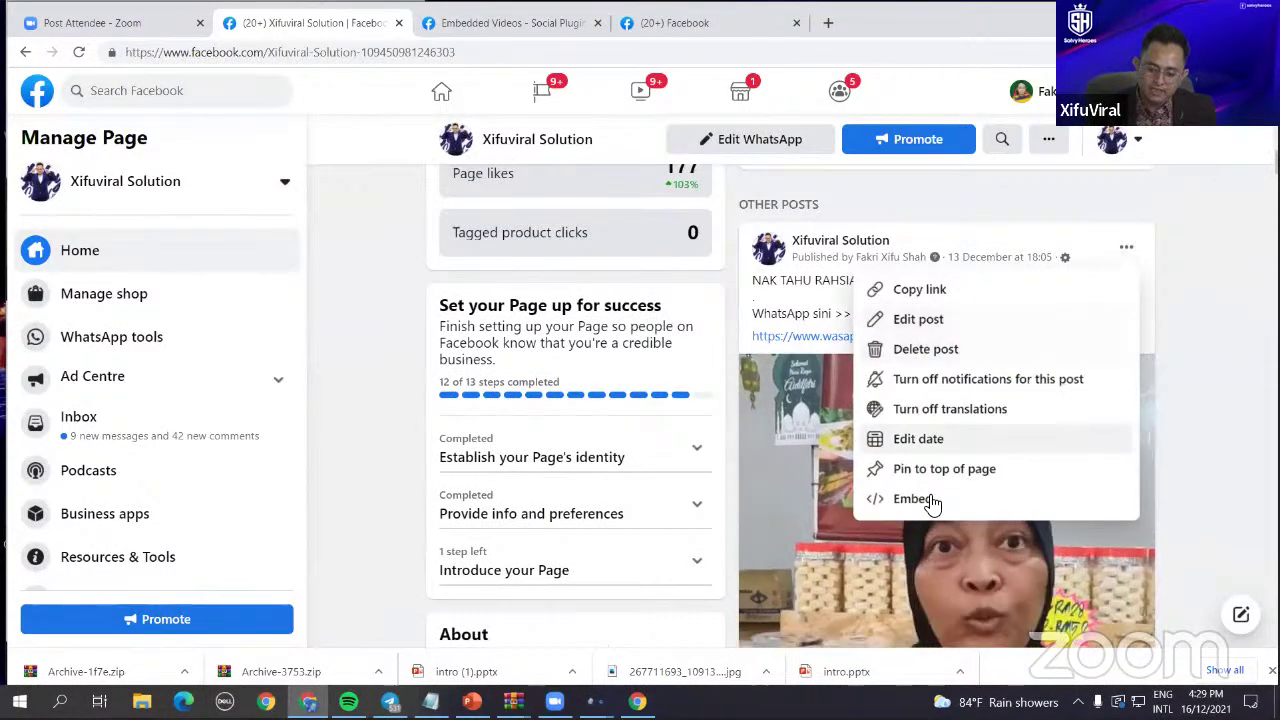
left_click(1154, 409)
scroll(1117, 428, "down", 4)
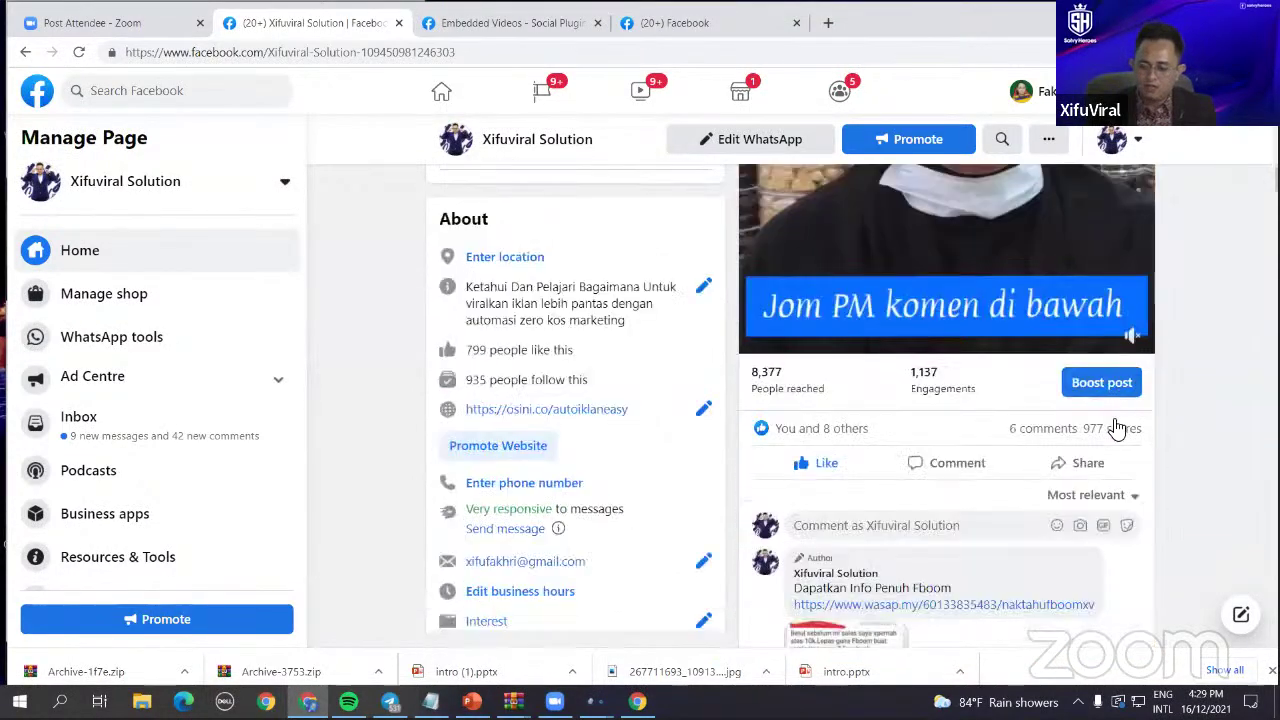
left_click(1092, 465)
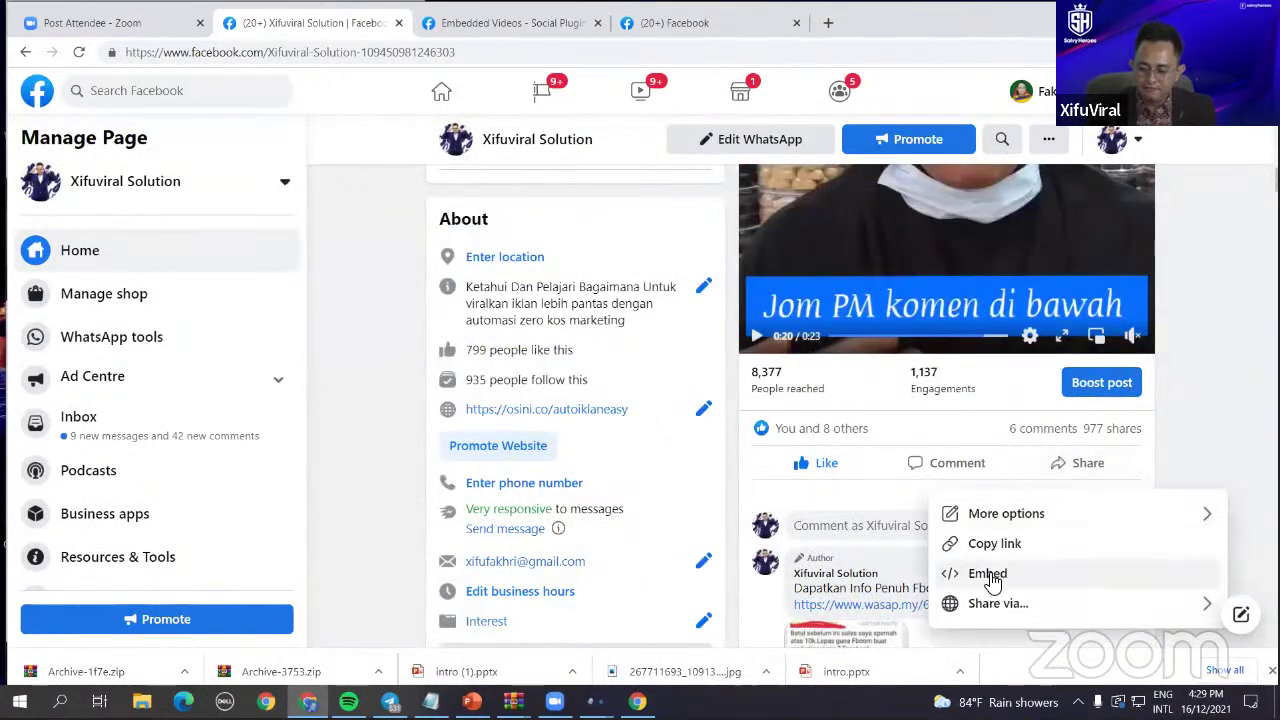
left_click(304, 320)
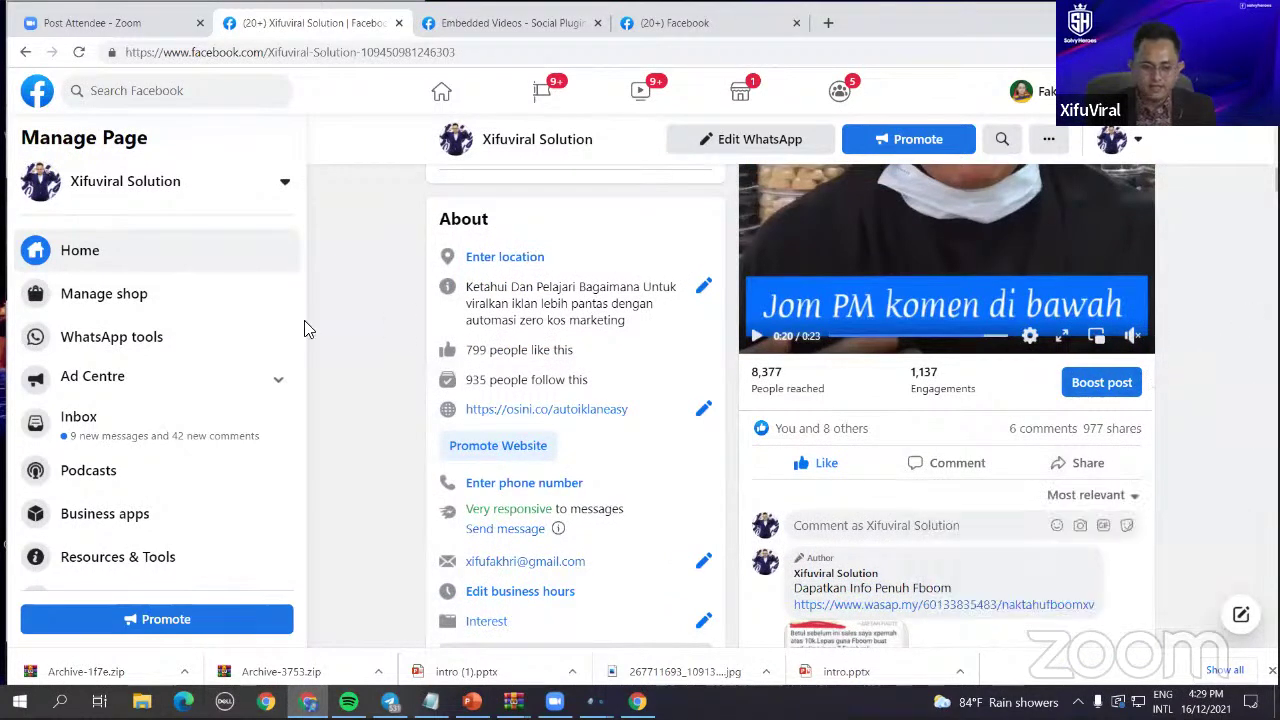
left_click(476, 32)
left_click(586, 410)
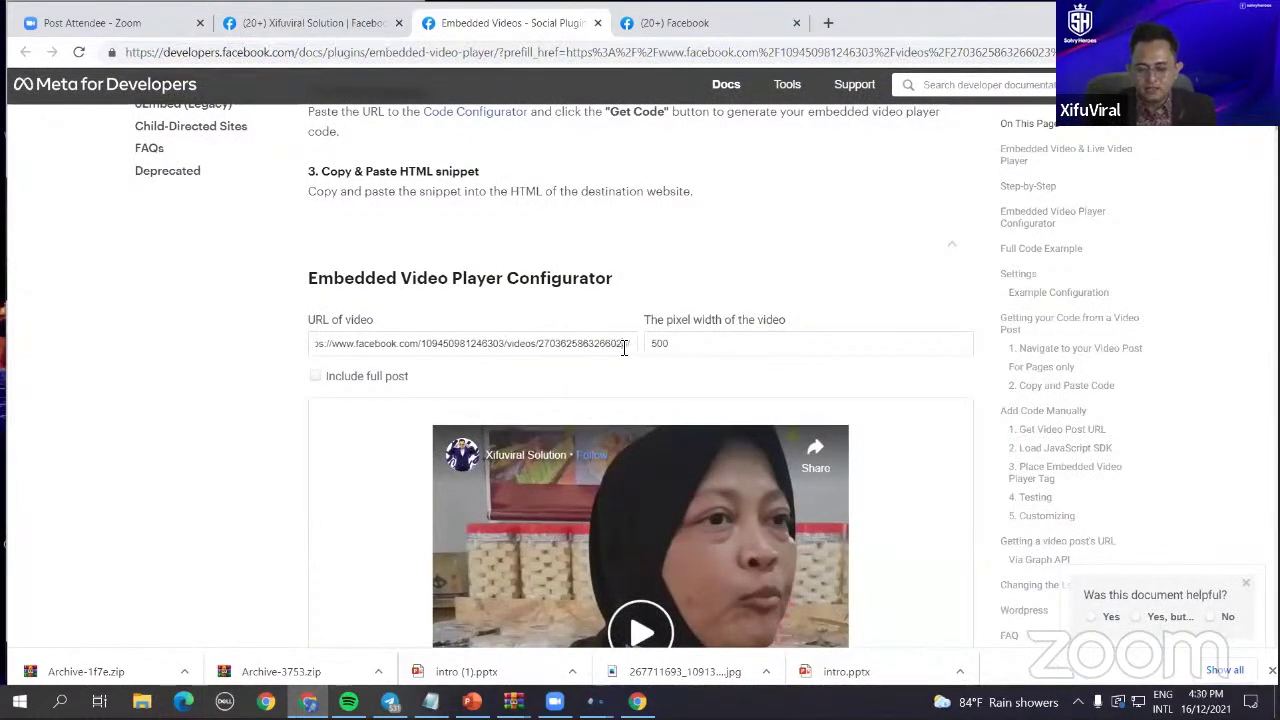
left_click_drag(614, 343, 537, 343)
right_click(548, 349)
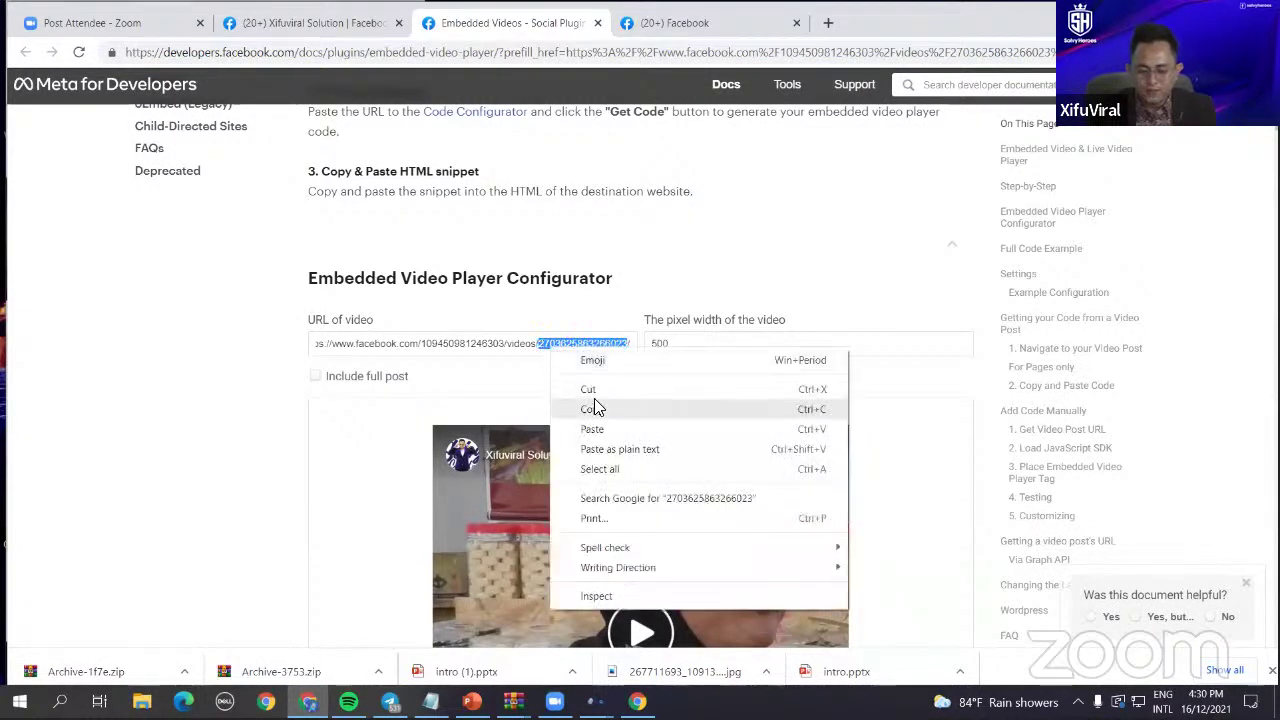
left_click(592, 409)
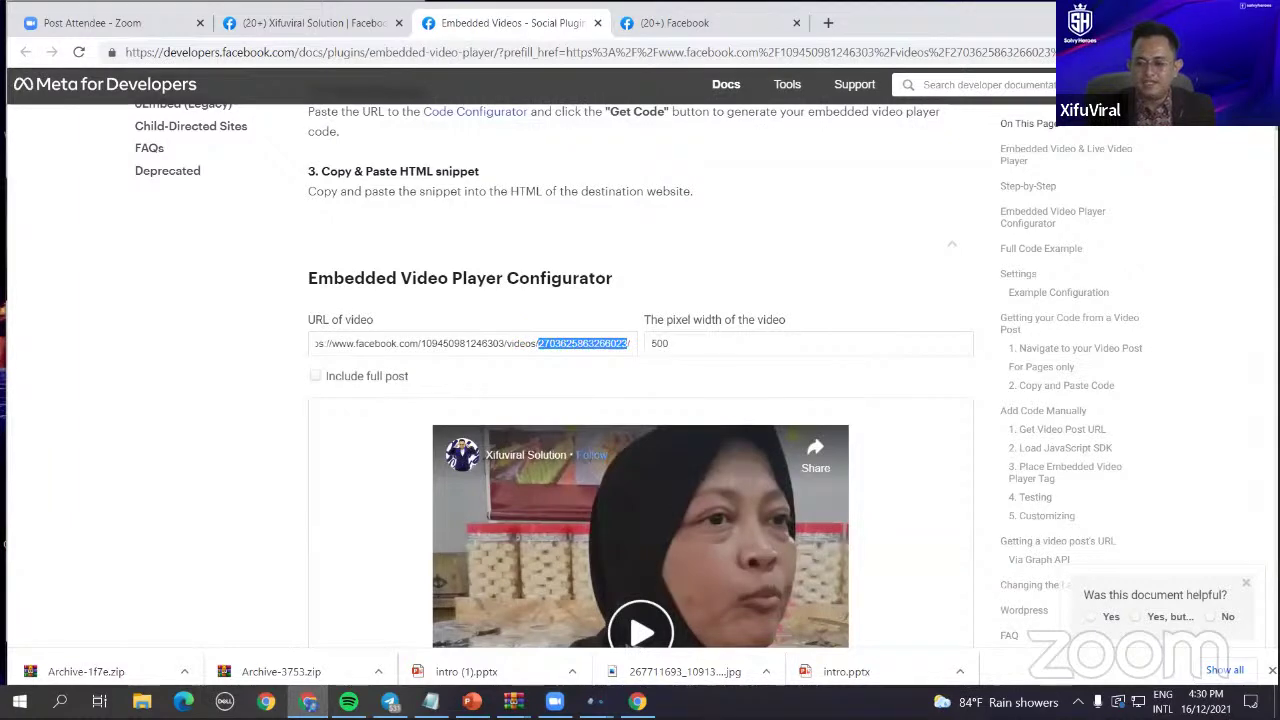
key("alt+Tab")
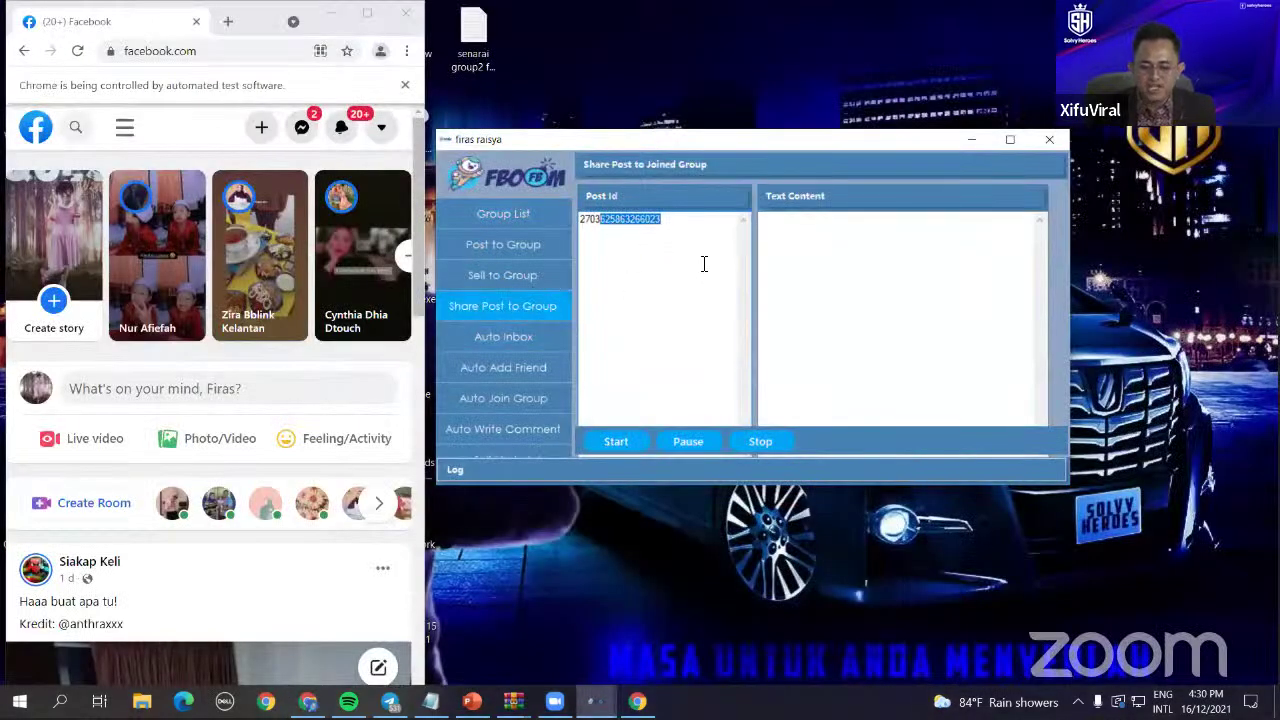
left_click(679, 238)
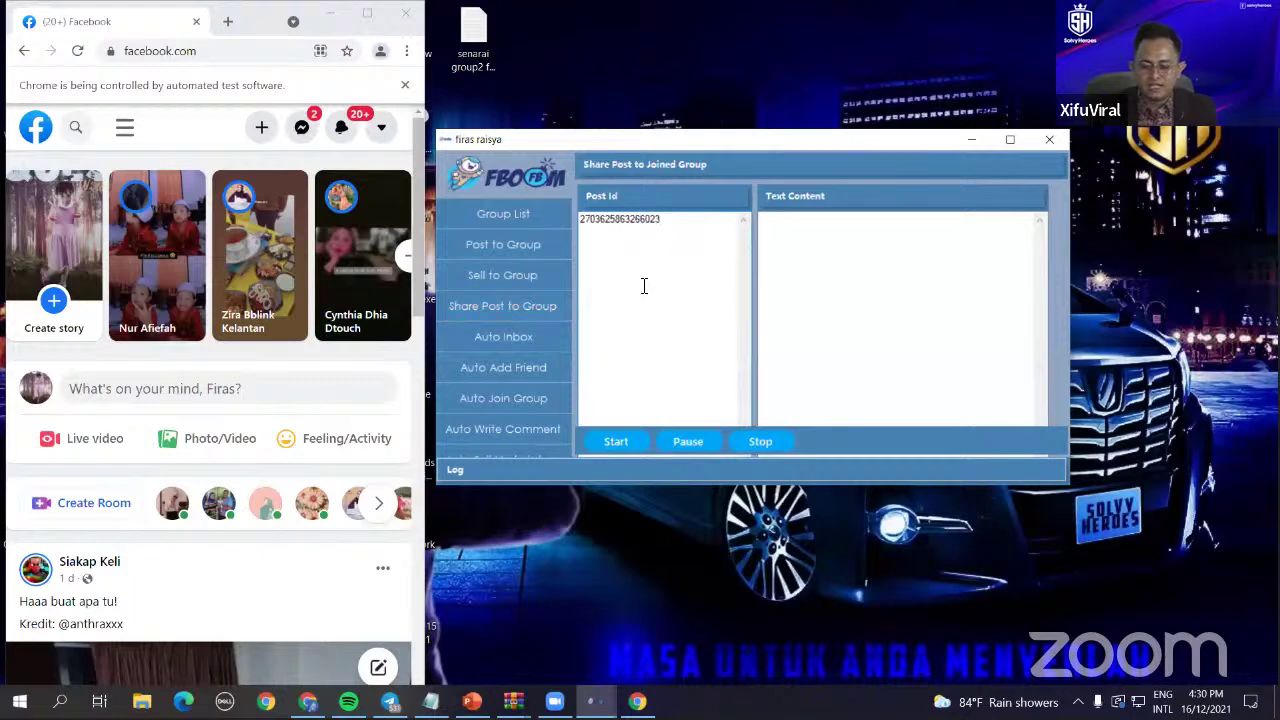
left_click(617, 447)
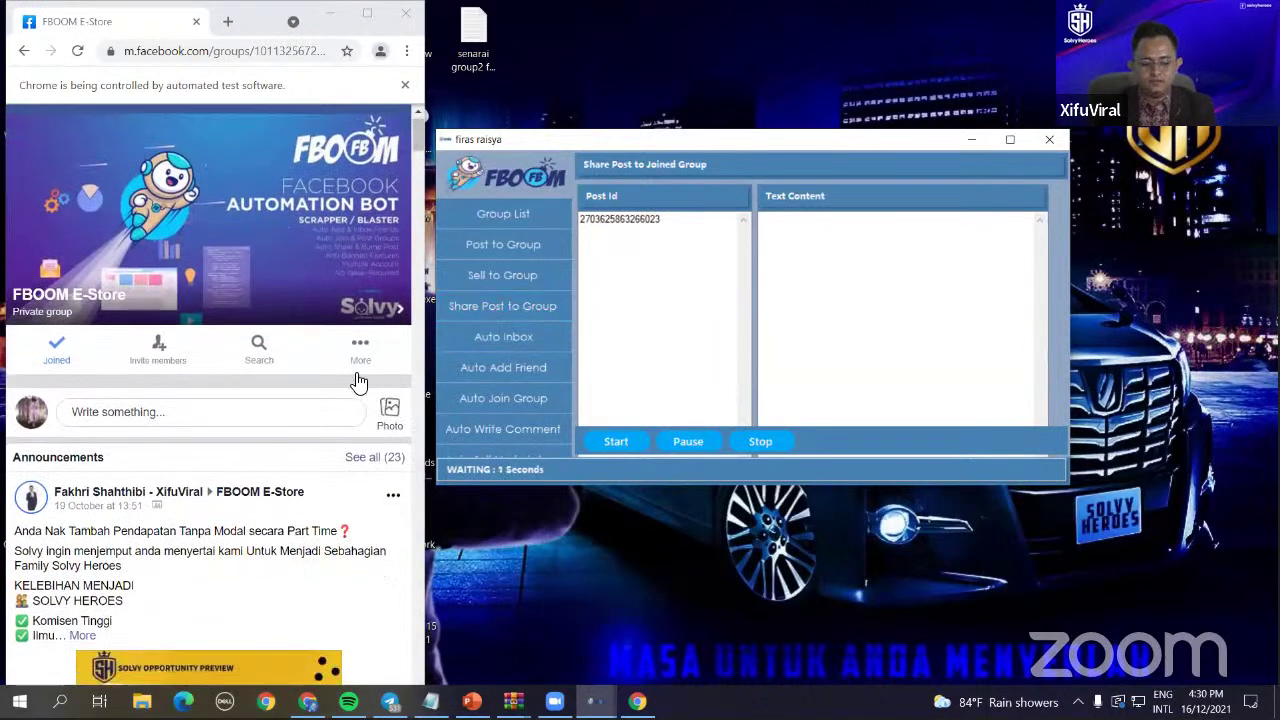
Check the shared video in the FBOOM E-Store feed, then re-tick Use Video in Post to Group.
scroll(357, 380, "down", 7)
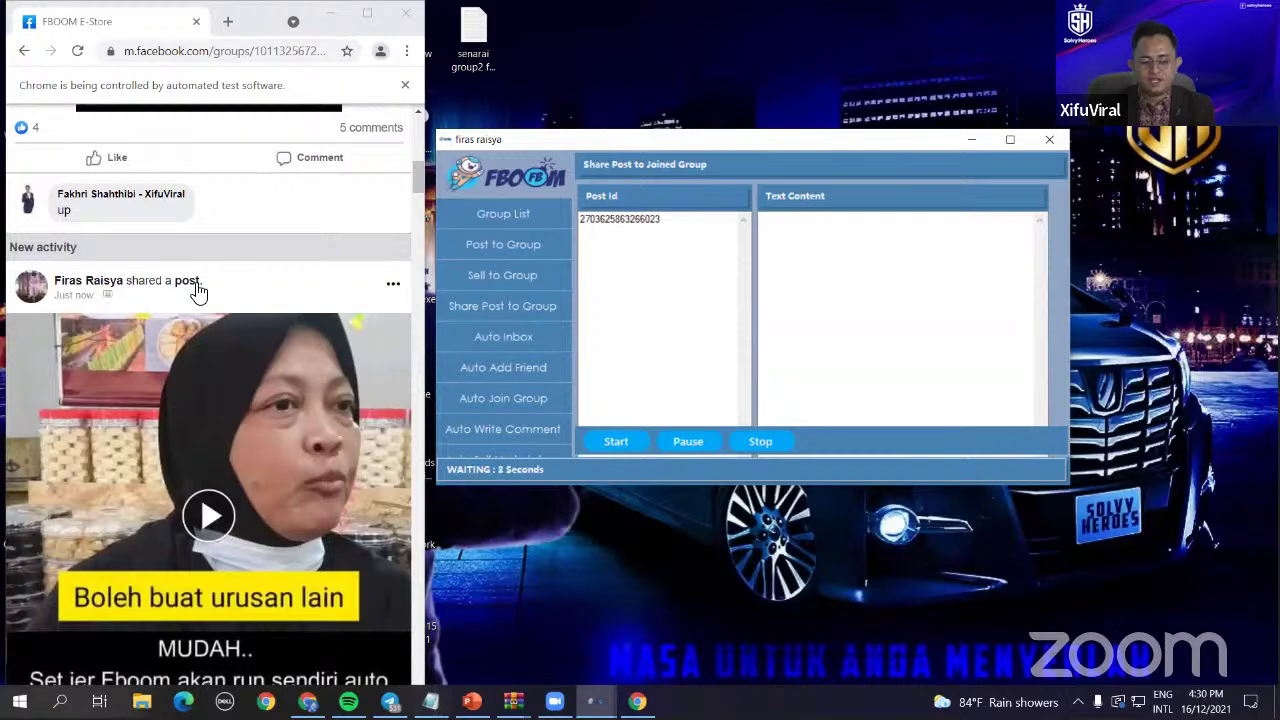
scroll(190, 355, "down", 2)
scroll(190, 355, "down", 1)
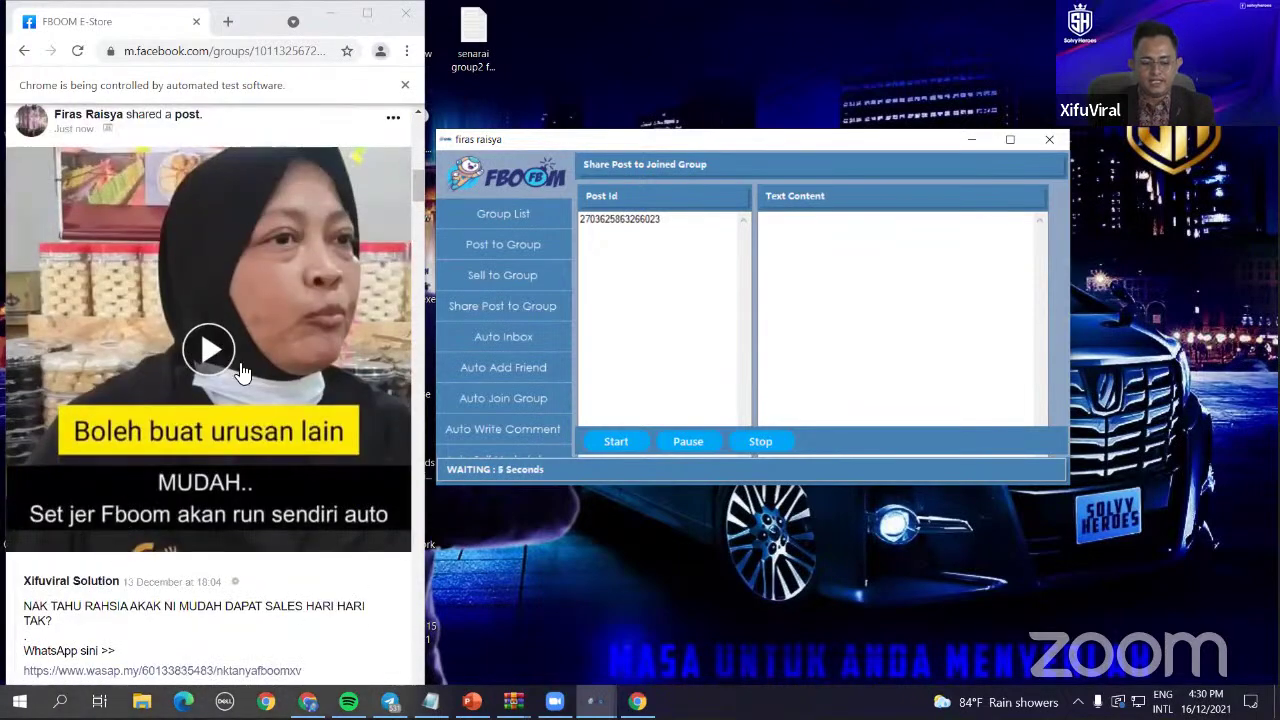
scroll(354, 371, "up", 2)
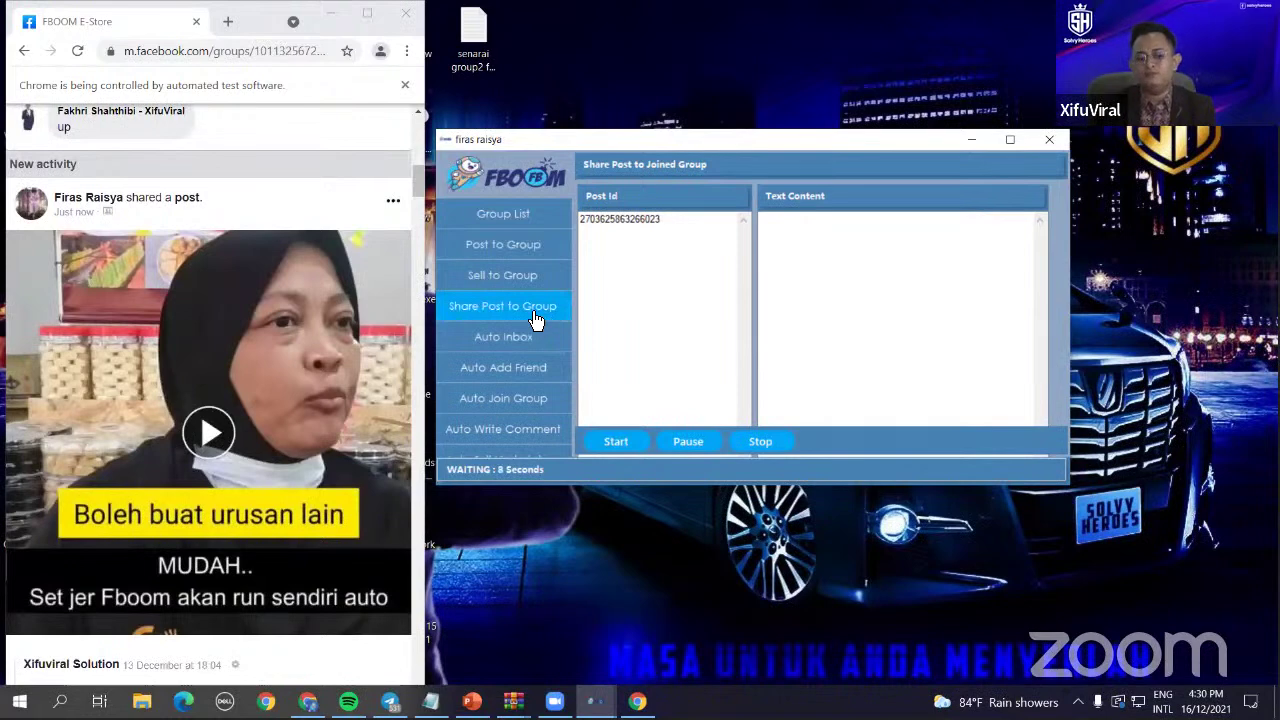
left_click(529, 258)
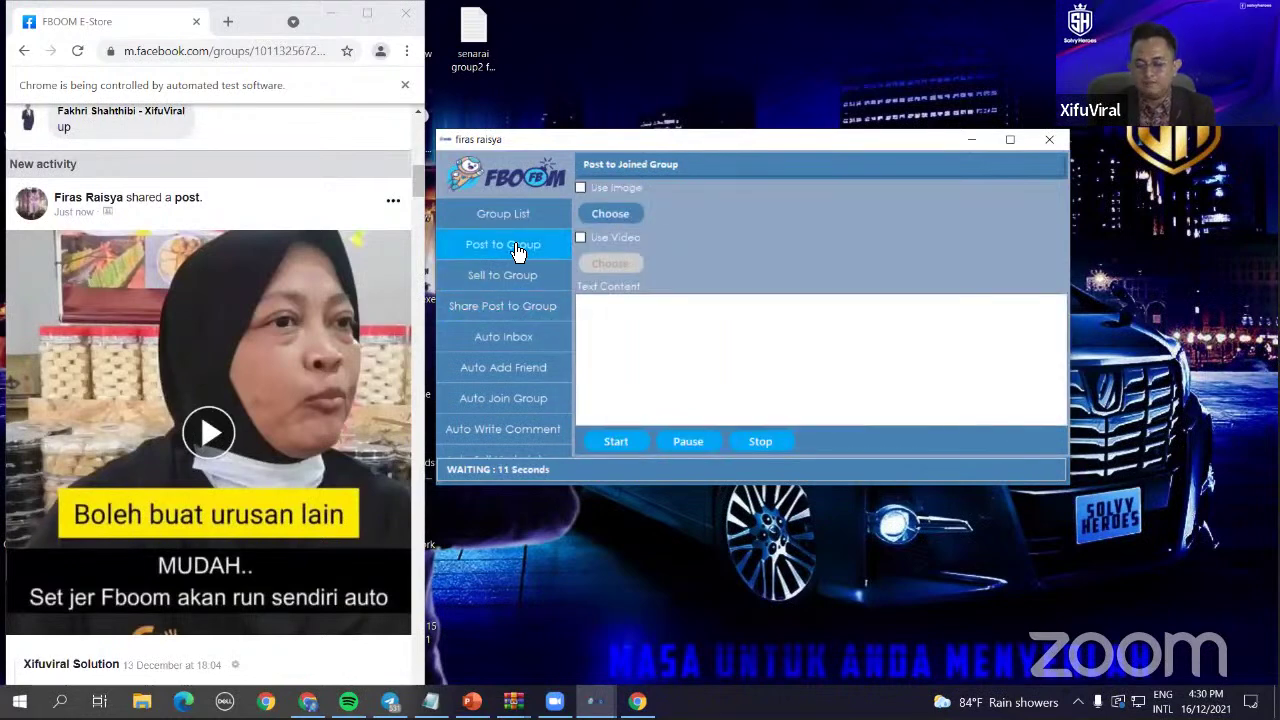
left_click(579, 238)
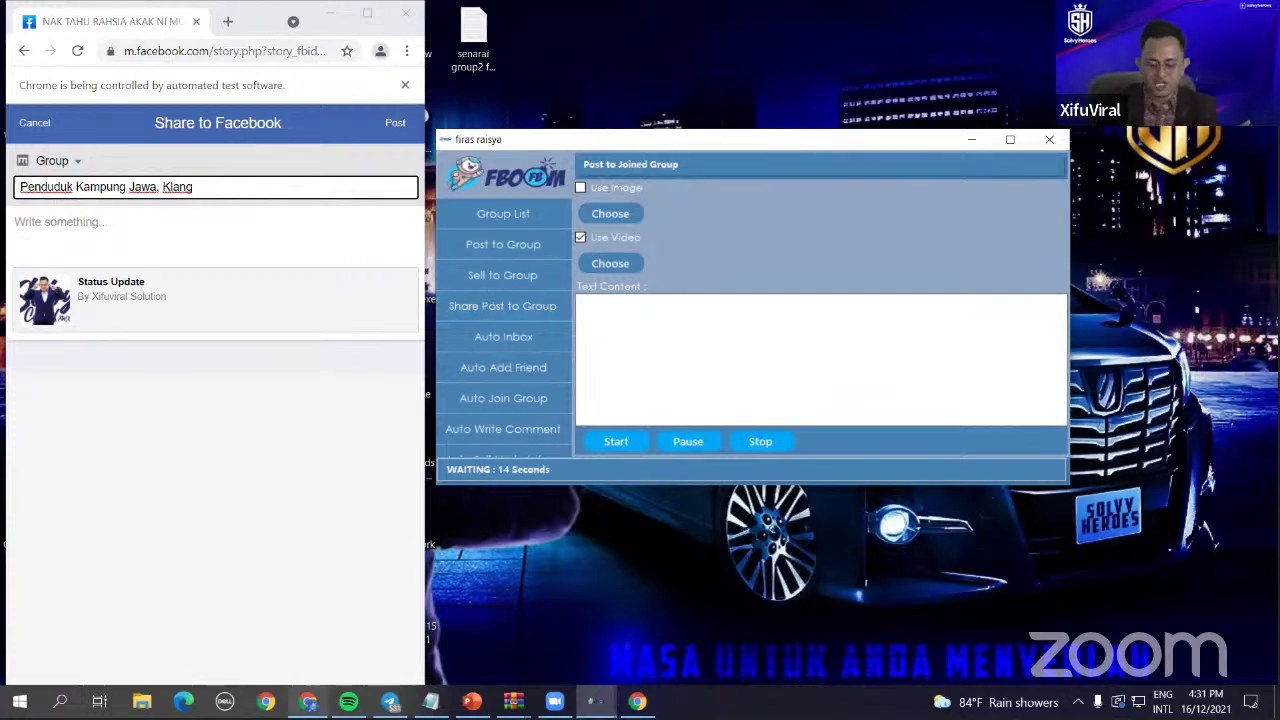
Glance at the Xifuviral Solution page, then reopen Share Post to Joined Group at normal window size.
key("alt+Tab")
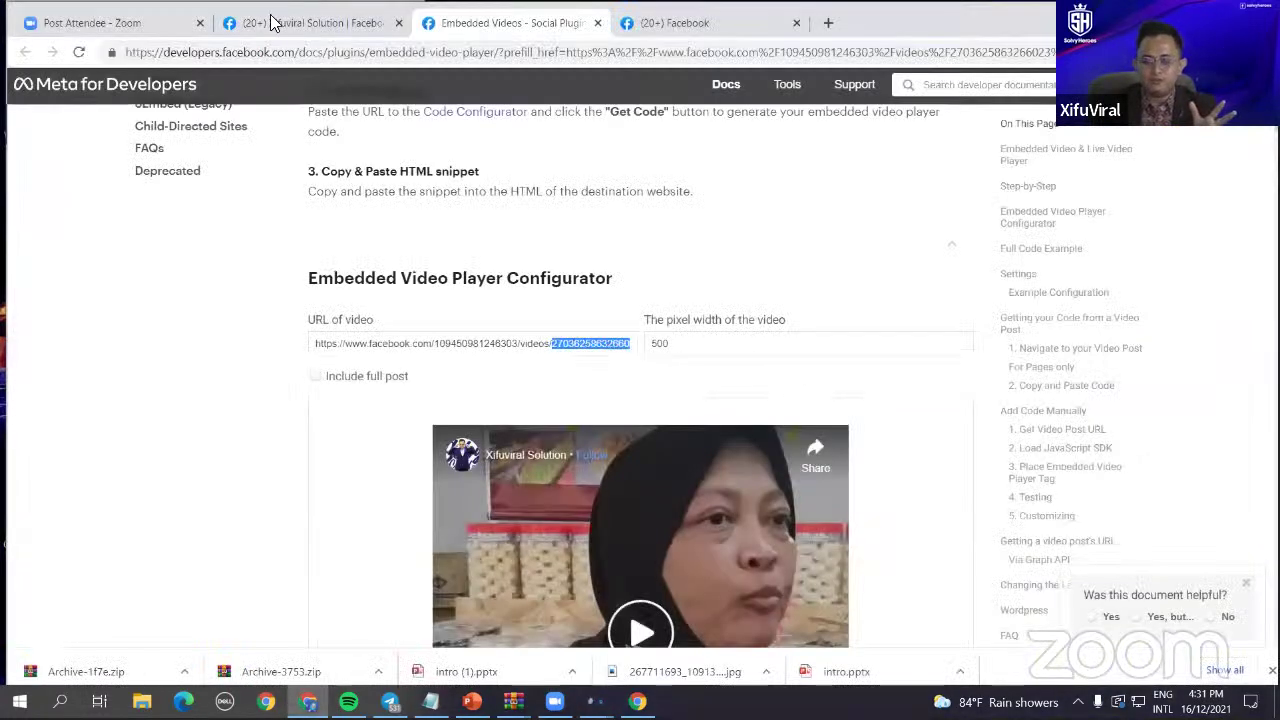
left_click(297, 22)
scroll(880, 320, "up", 4)
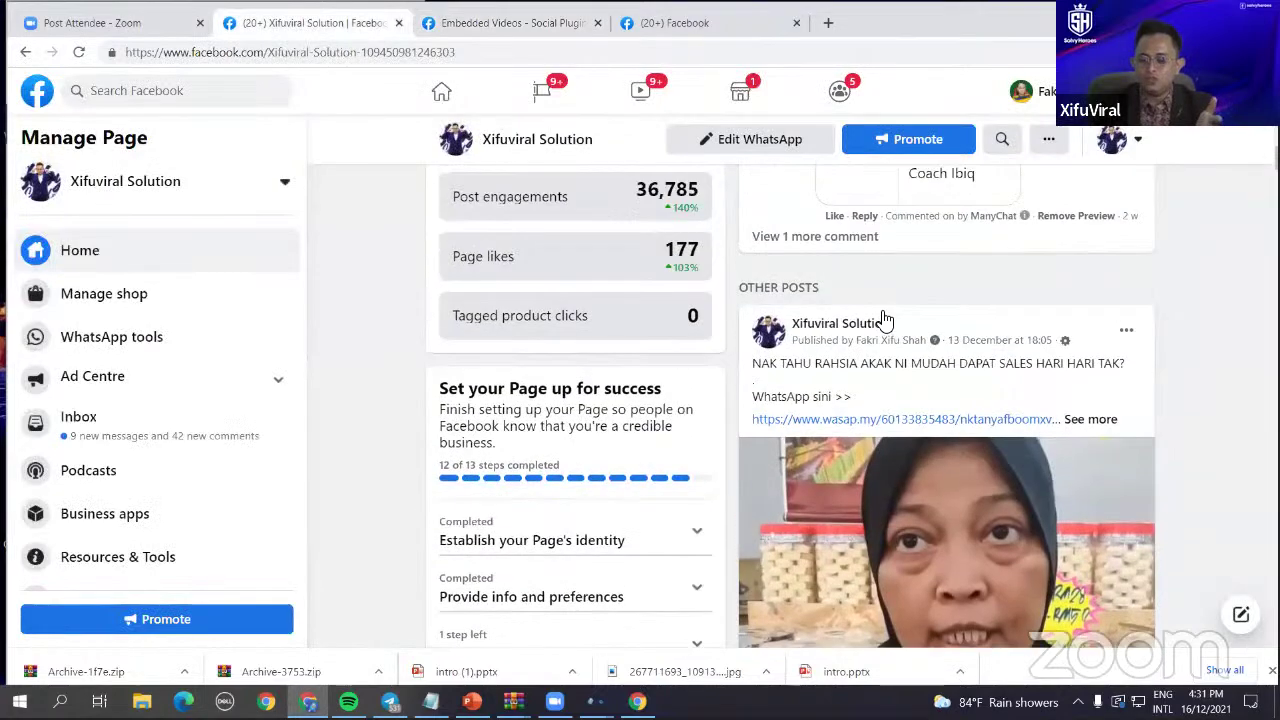
scroll(592, 232, "down", 2)
key("alt+Tab")
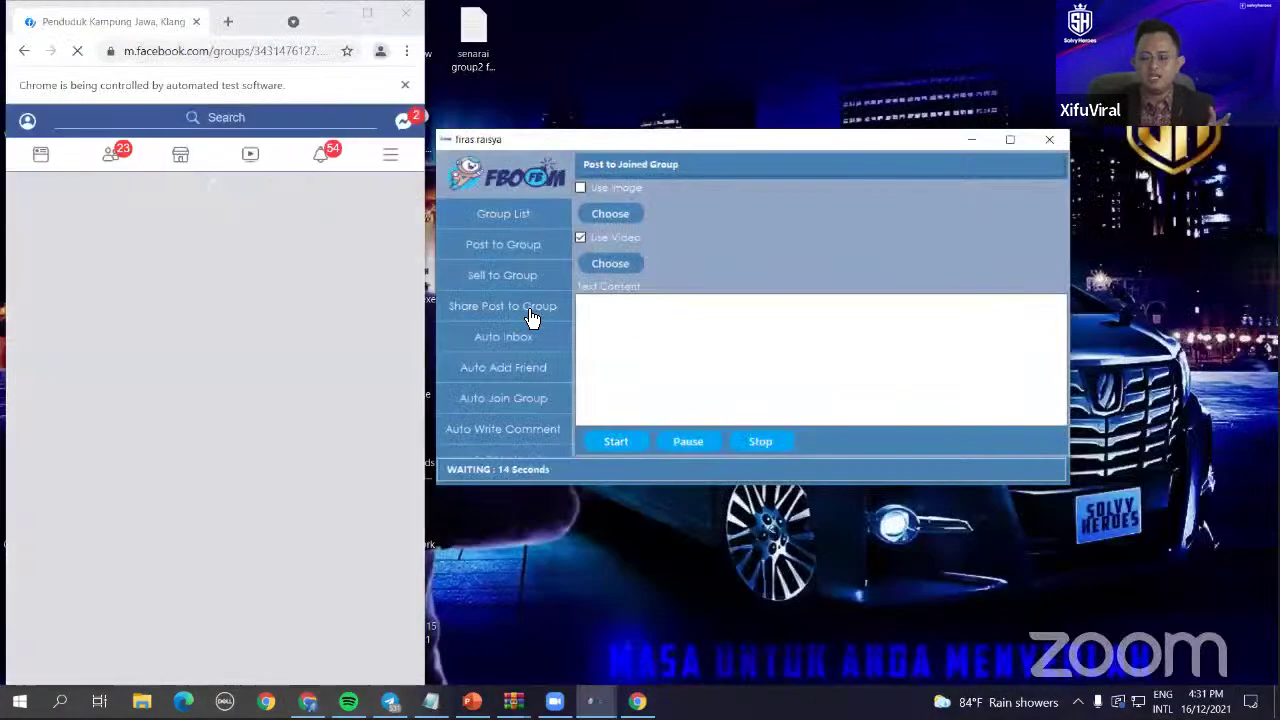
left_click(520, 312)
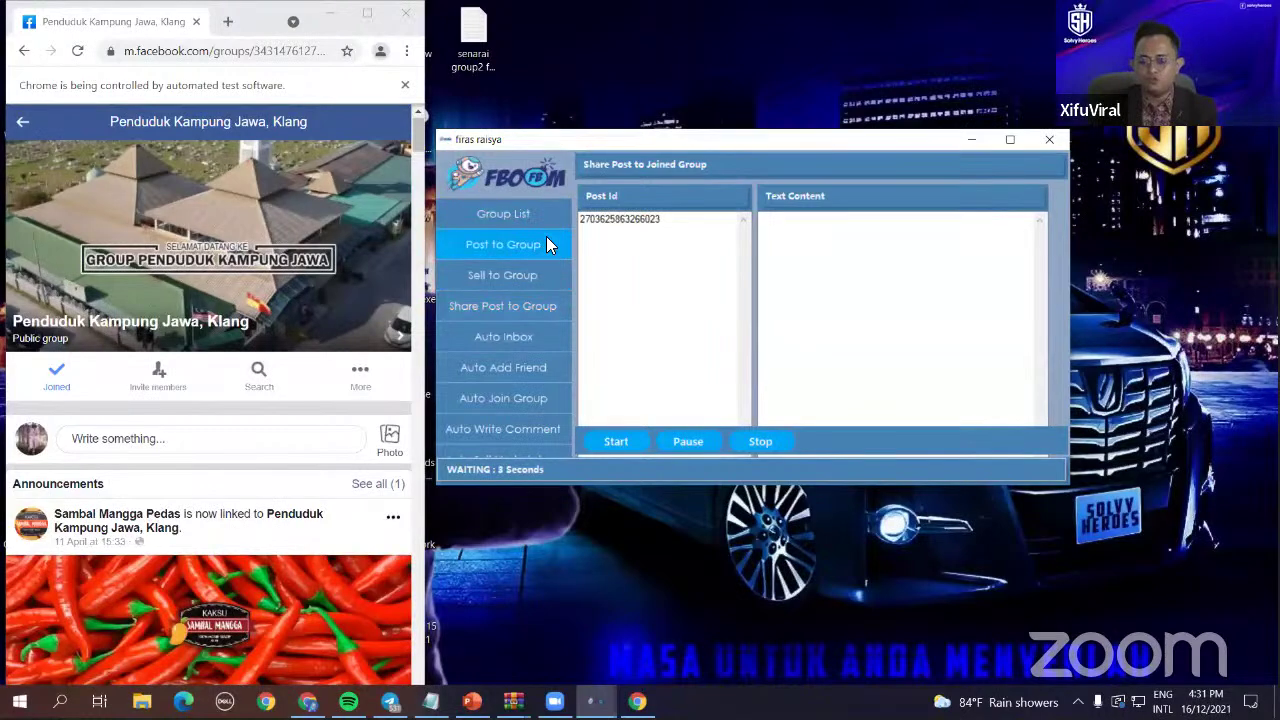
left_click(1009, 140)
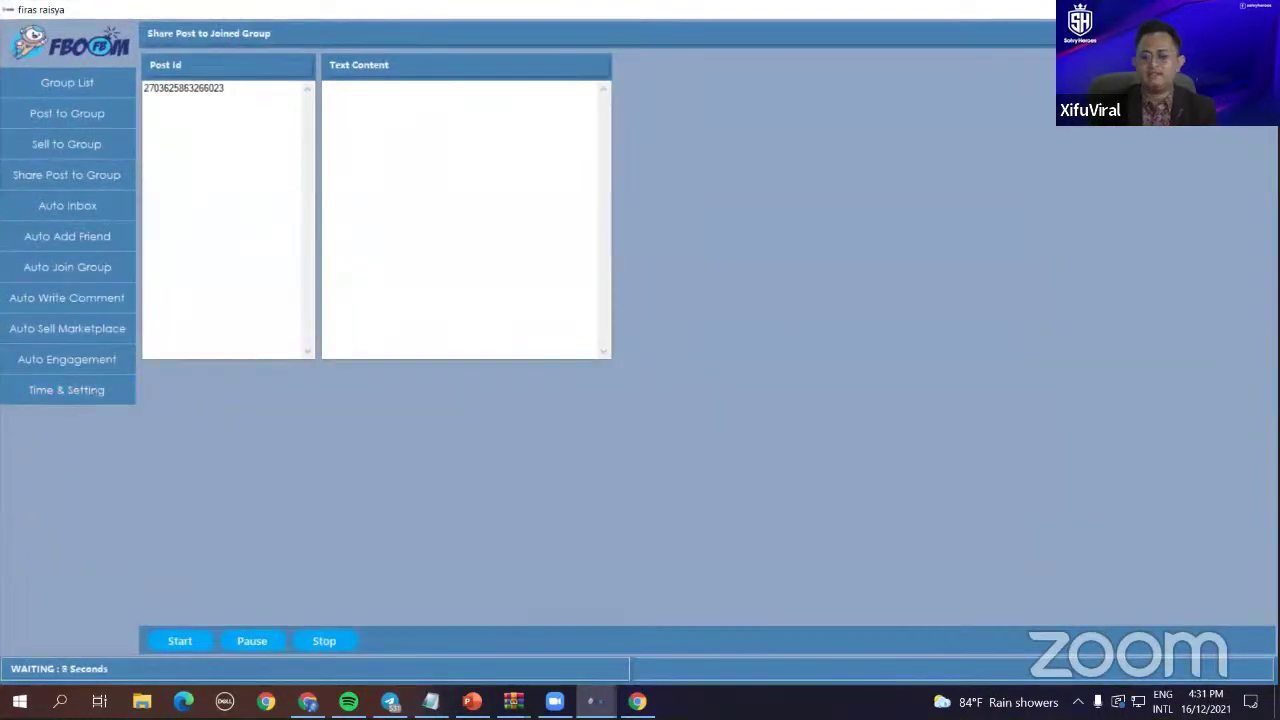
key("super+Down")
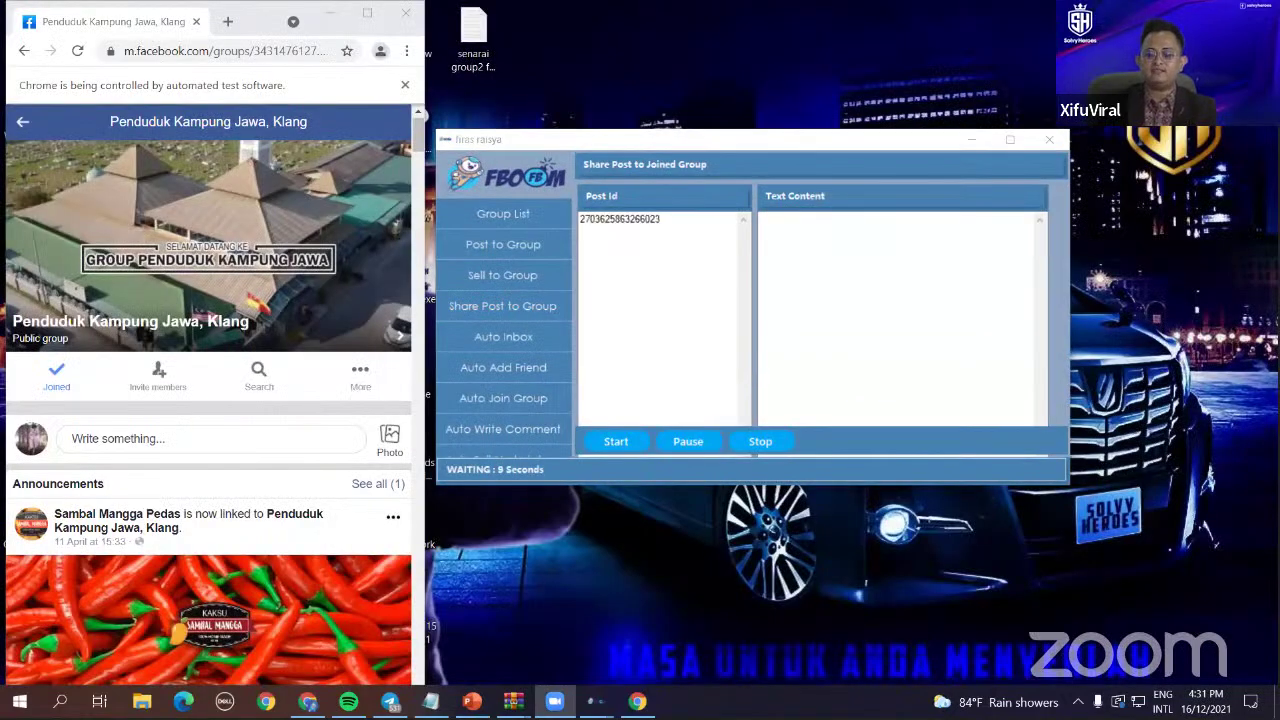
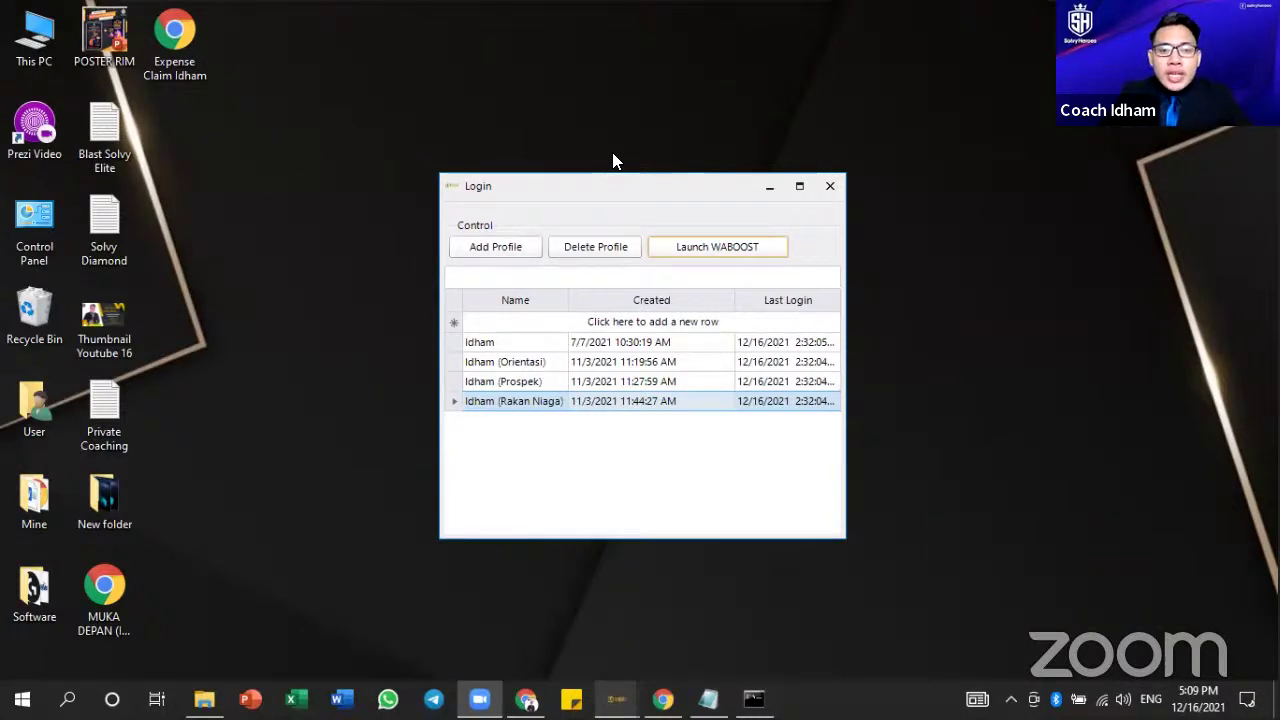
Add a new profile whose Account Name is the account holder's name and WhatsApp number.
left_click(503, 250)
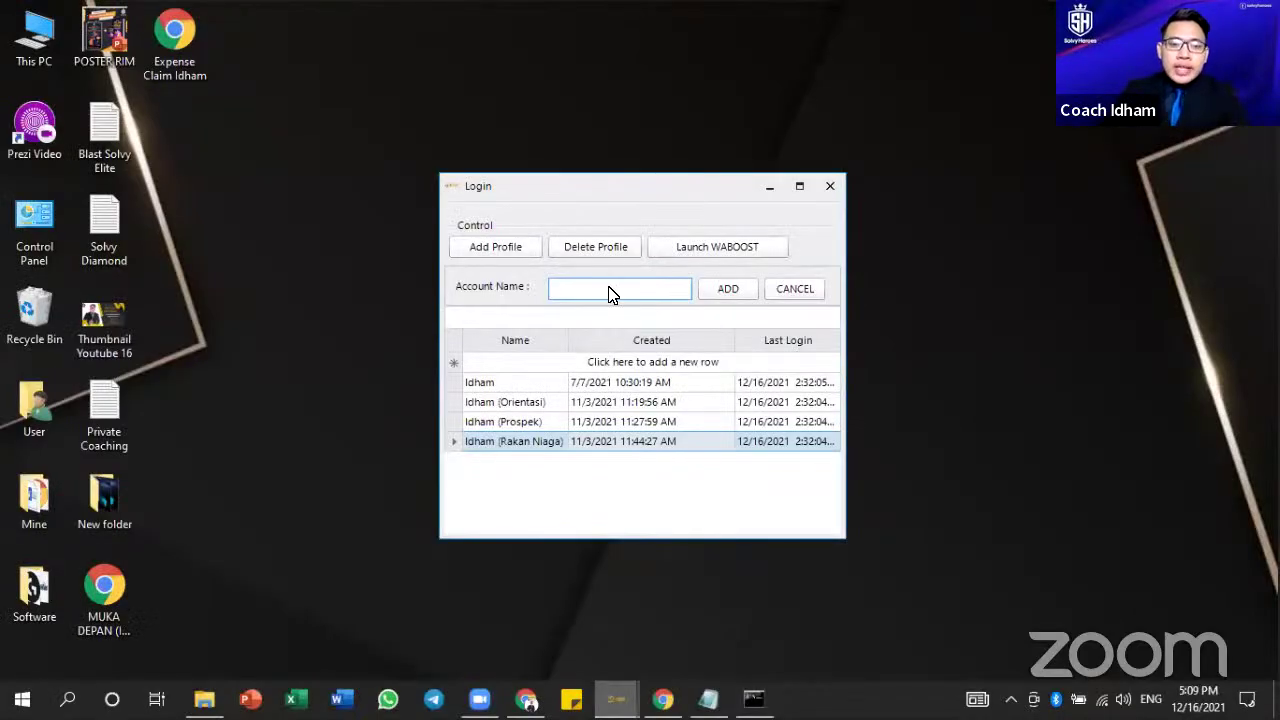
left_click(611, 294)
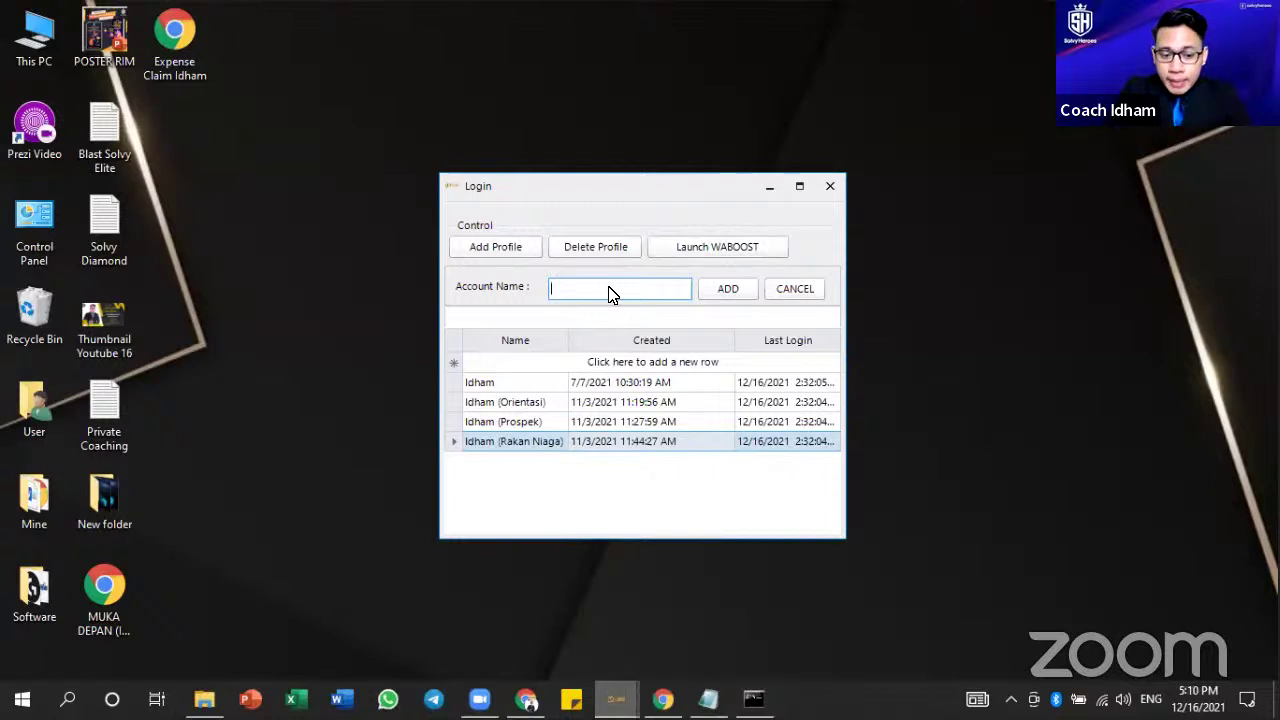
type("I")
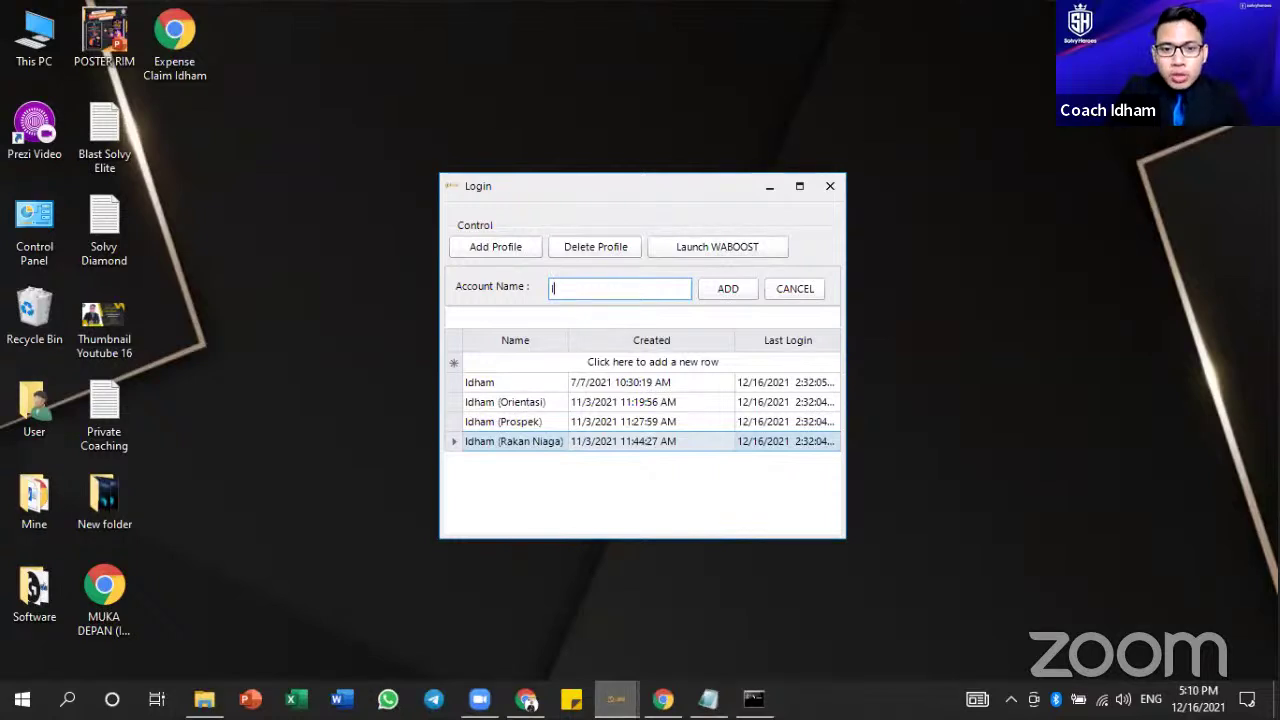
type("dham ")
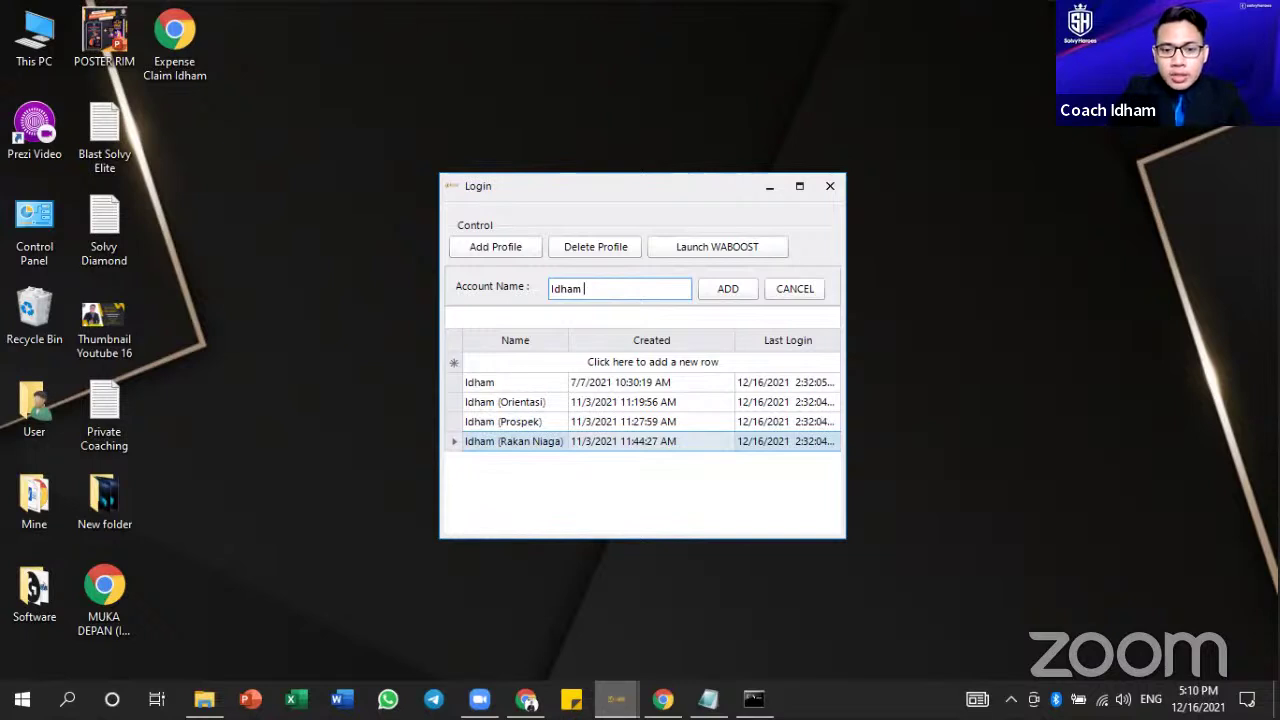
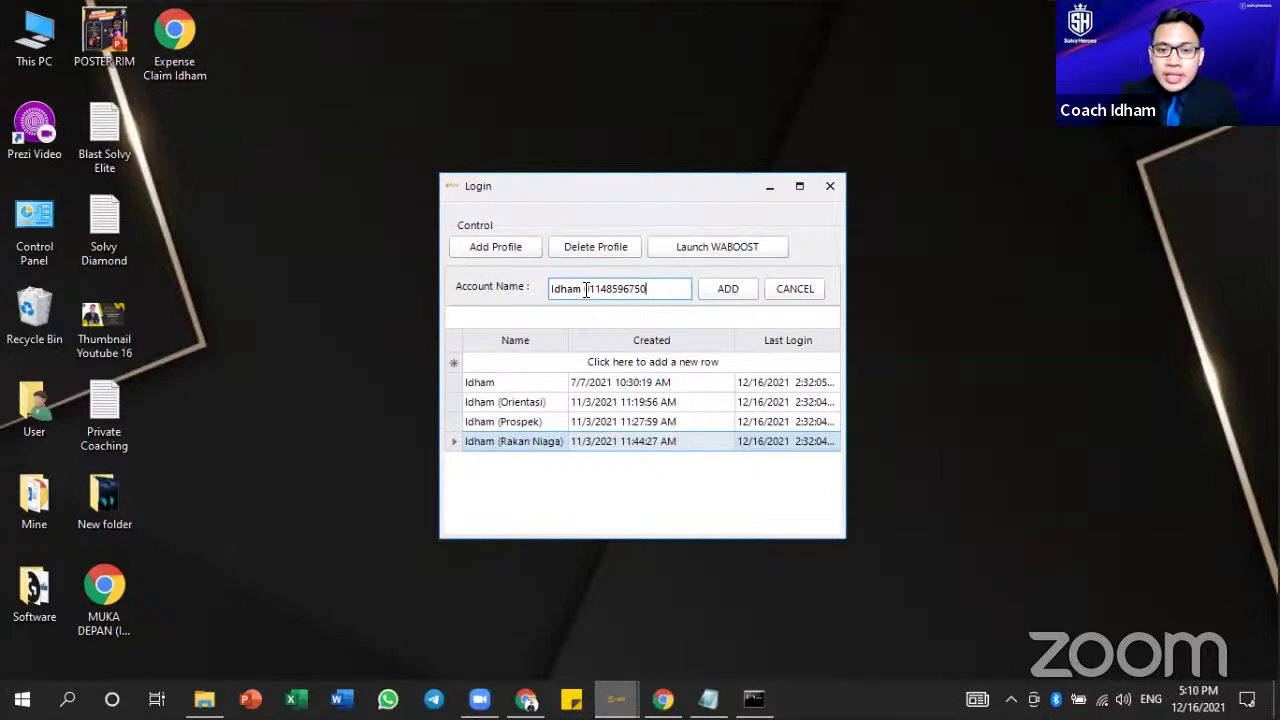
left_click(721, 294)
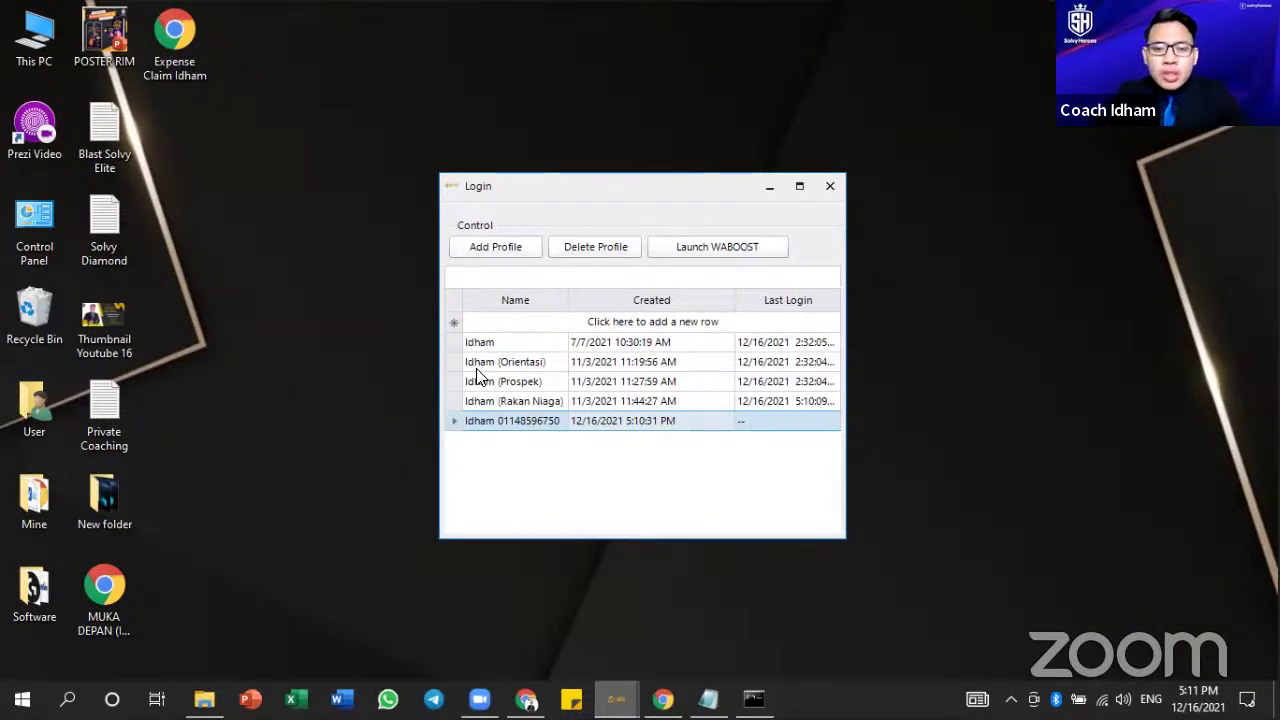
Launch the new profile and dismiss the Auto Reply Stoped notice so WhatsApp Web's QR page opens.
left_click(697, 246)
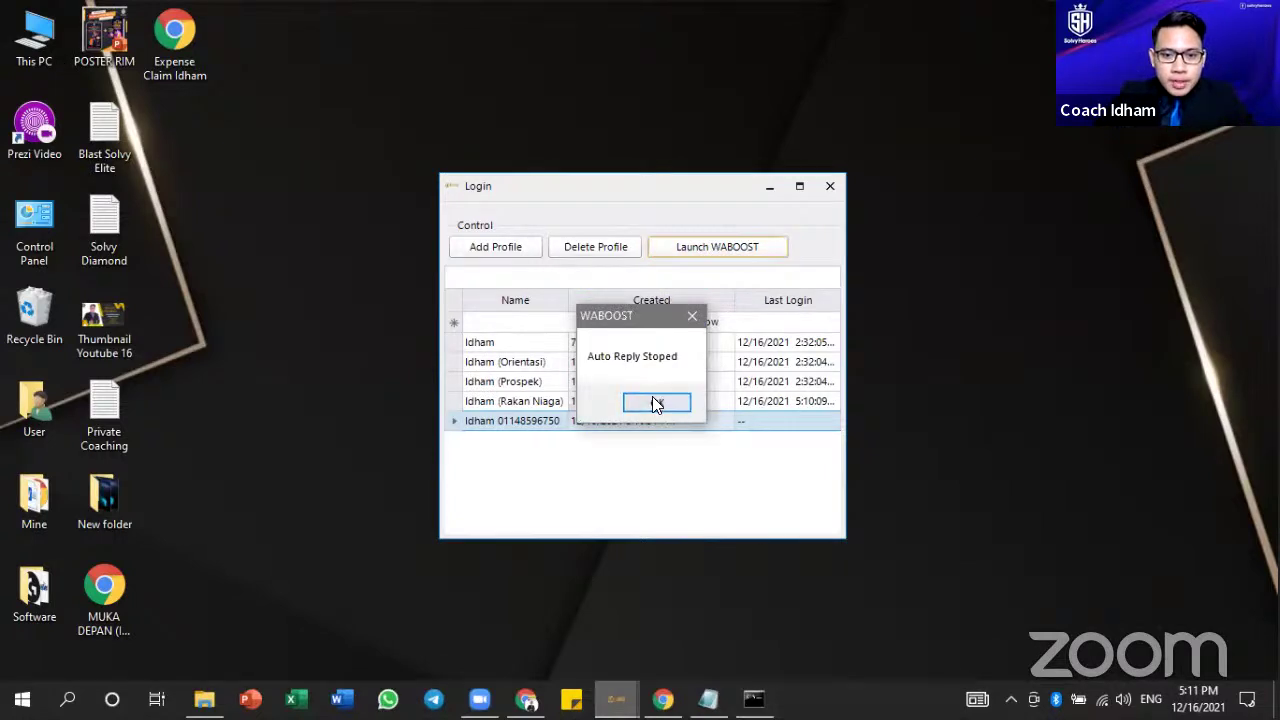
left_click(656, 403)
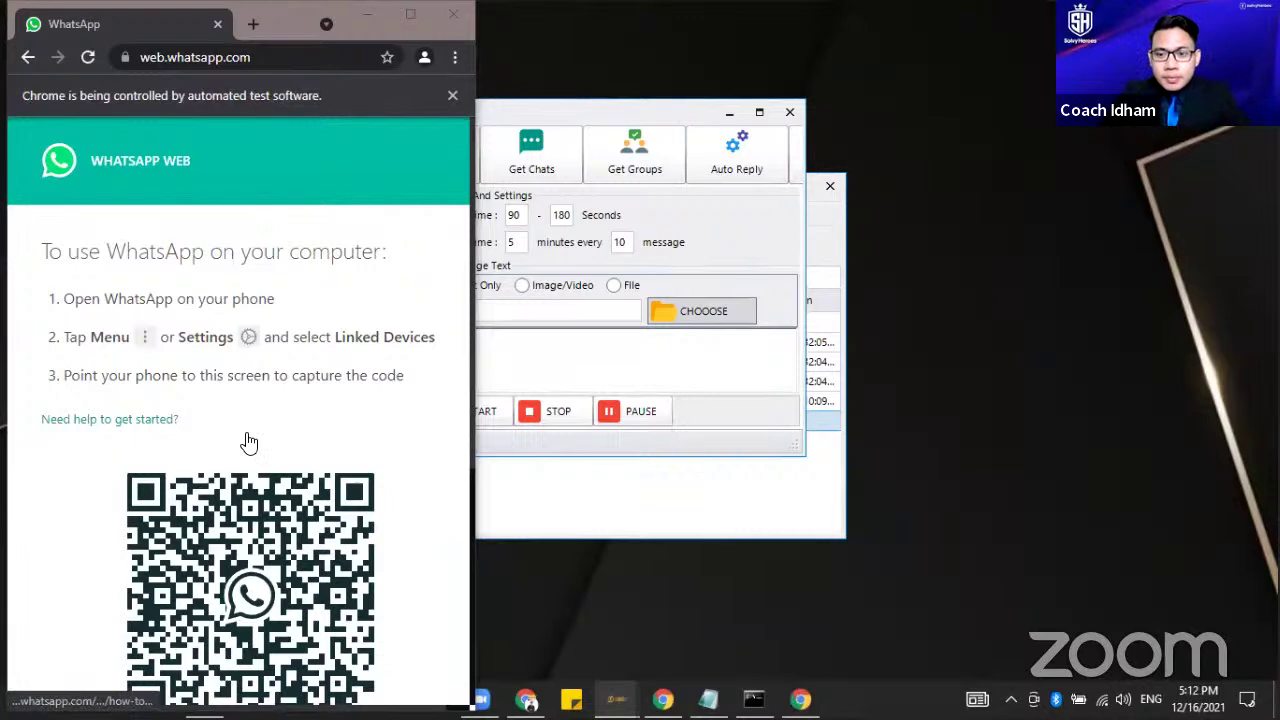
scroll(249, 442, "down", 1)
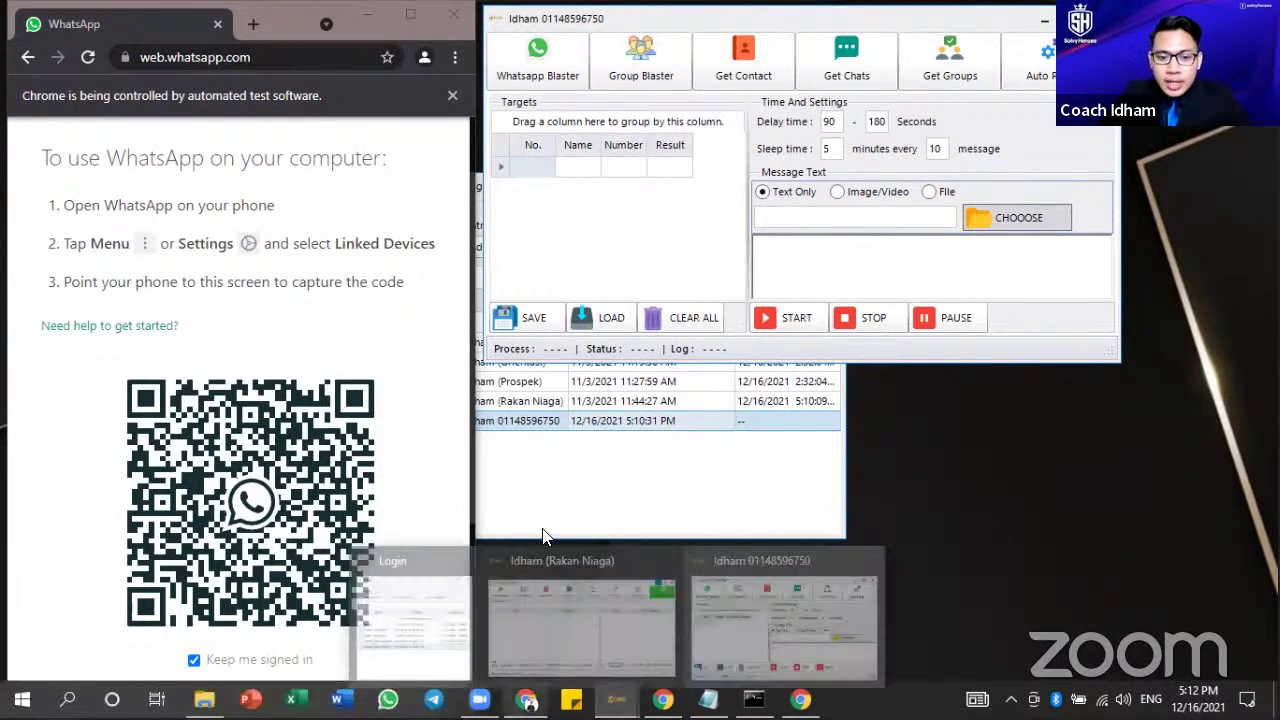
key("alt+Tab")
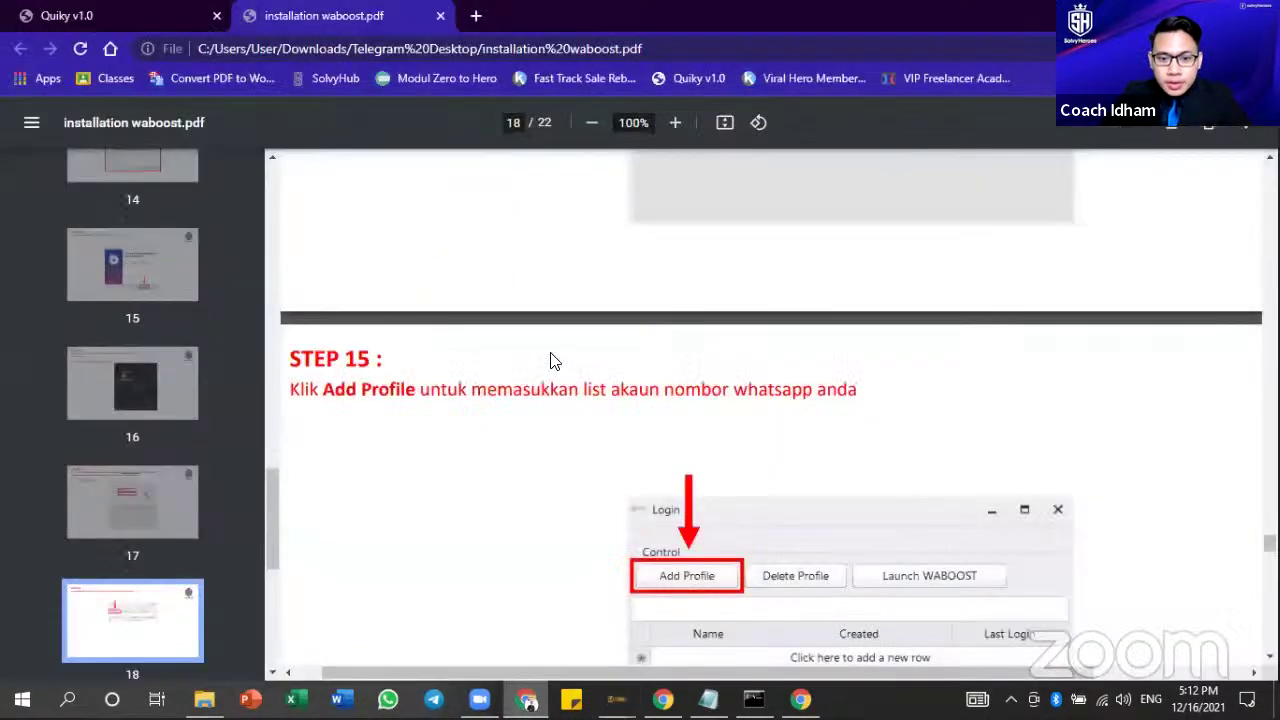
scroll(550, 360, "down", 5)
scroll(552, 360, "down", 2)
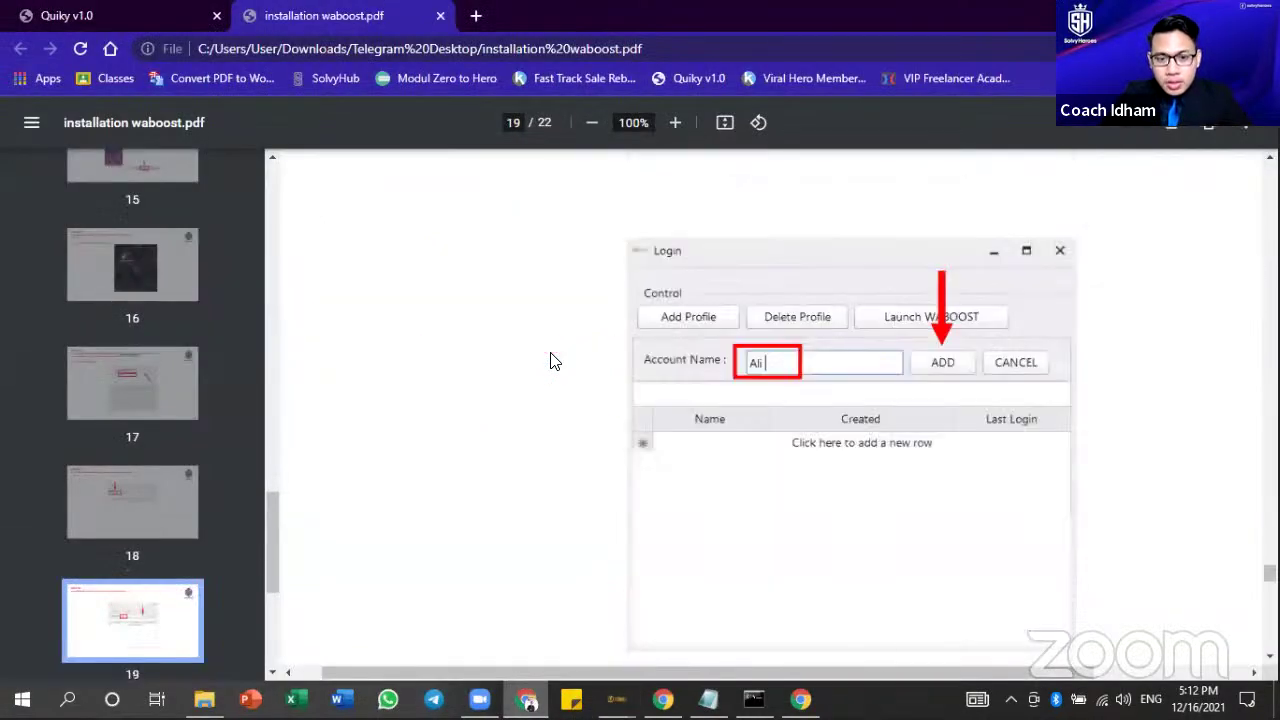
scroll(550, 360, "down", 5)
scroll(550, 370, "down", 5)
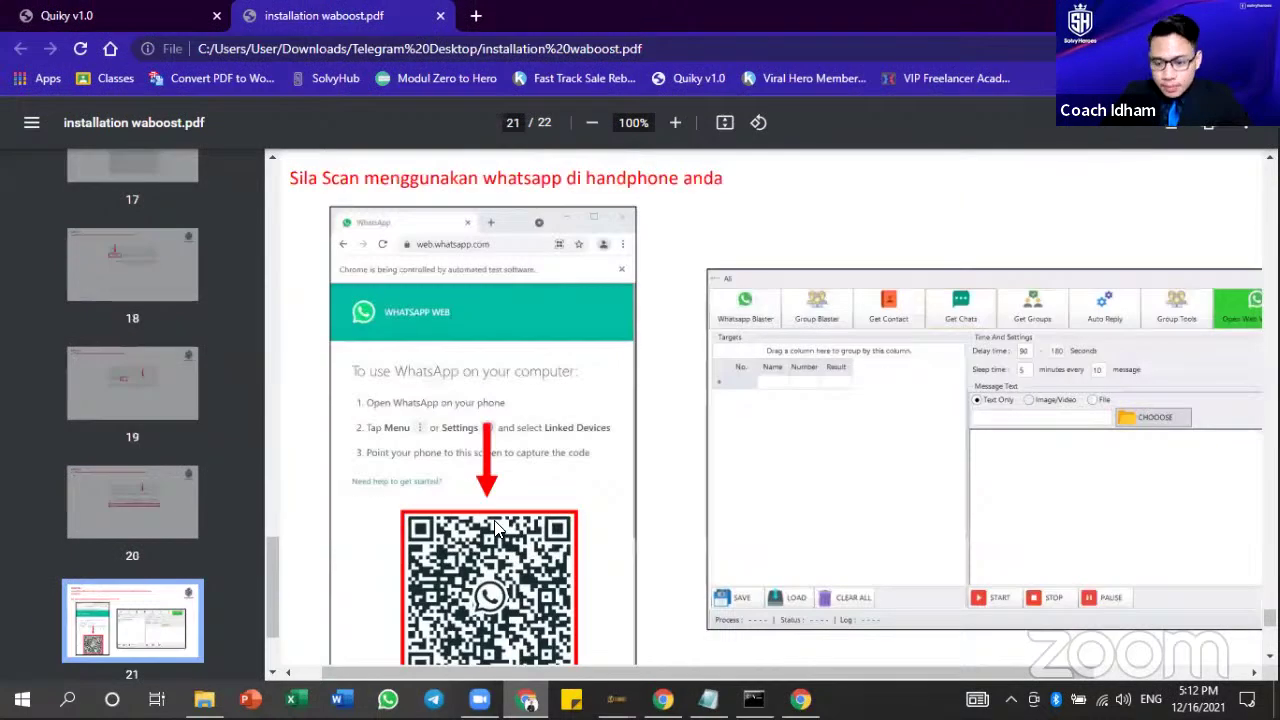
scroll(462, 466, "down", 1)
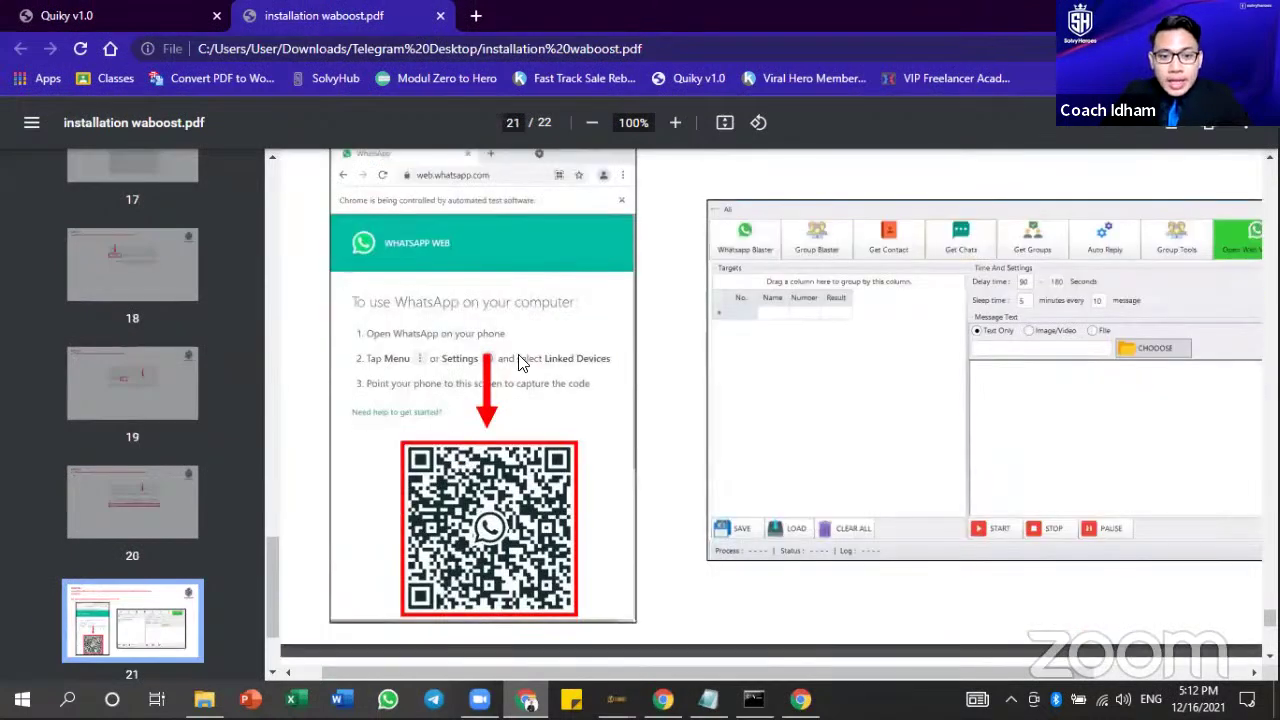
scroll(522, 365, "down", 1)
scroll(510, 392, "down", 5)
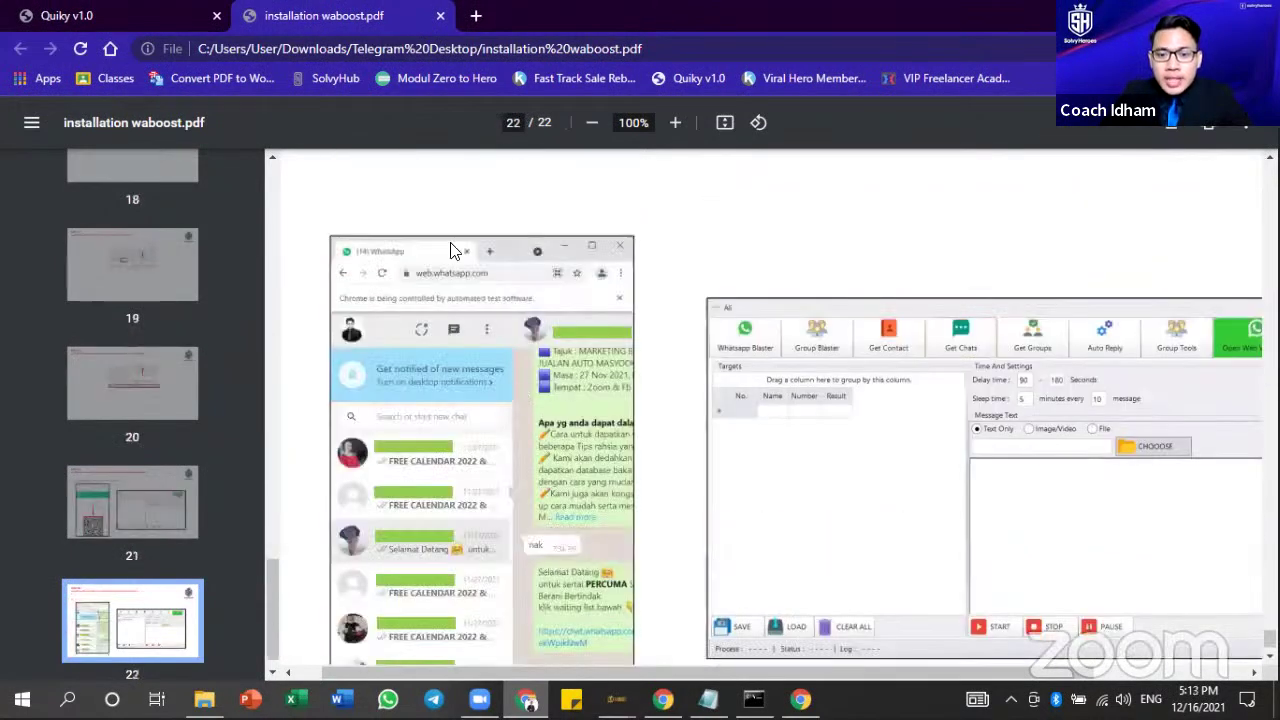
scroll(430, 380, "down", 1)
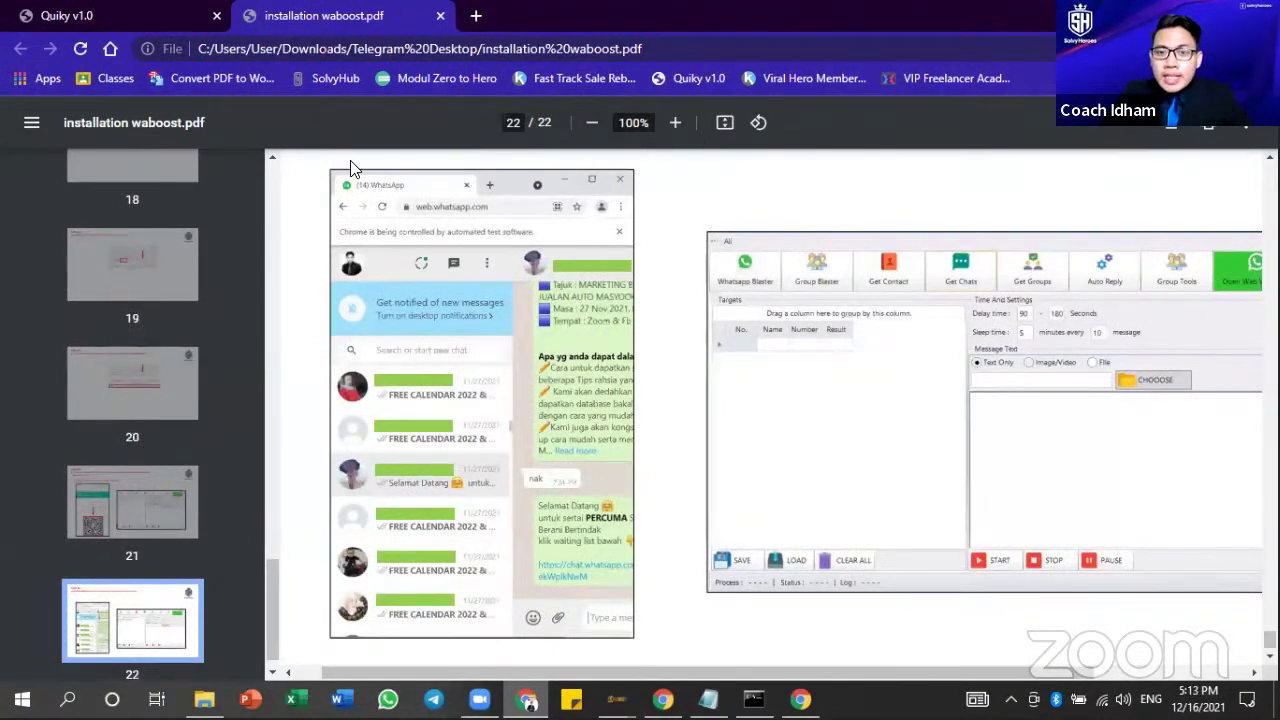
key("alt+Tab")
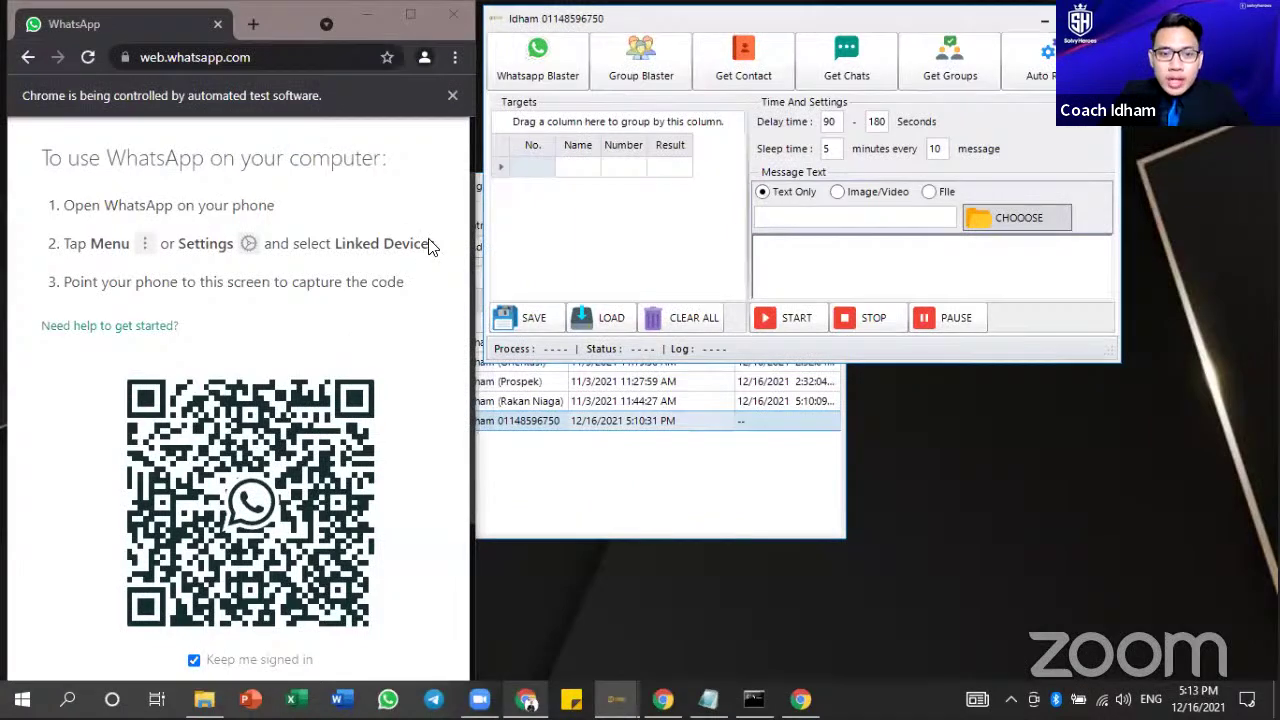
Minimize the WhatsApp Web Chrome window and drag the group tools window to the upper right.
left_click(428, 245)
left_click(950, 62)
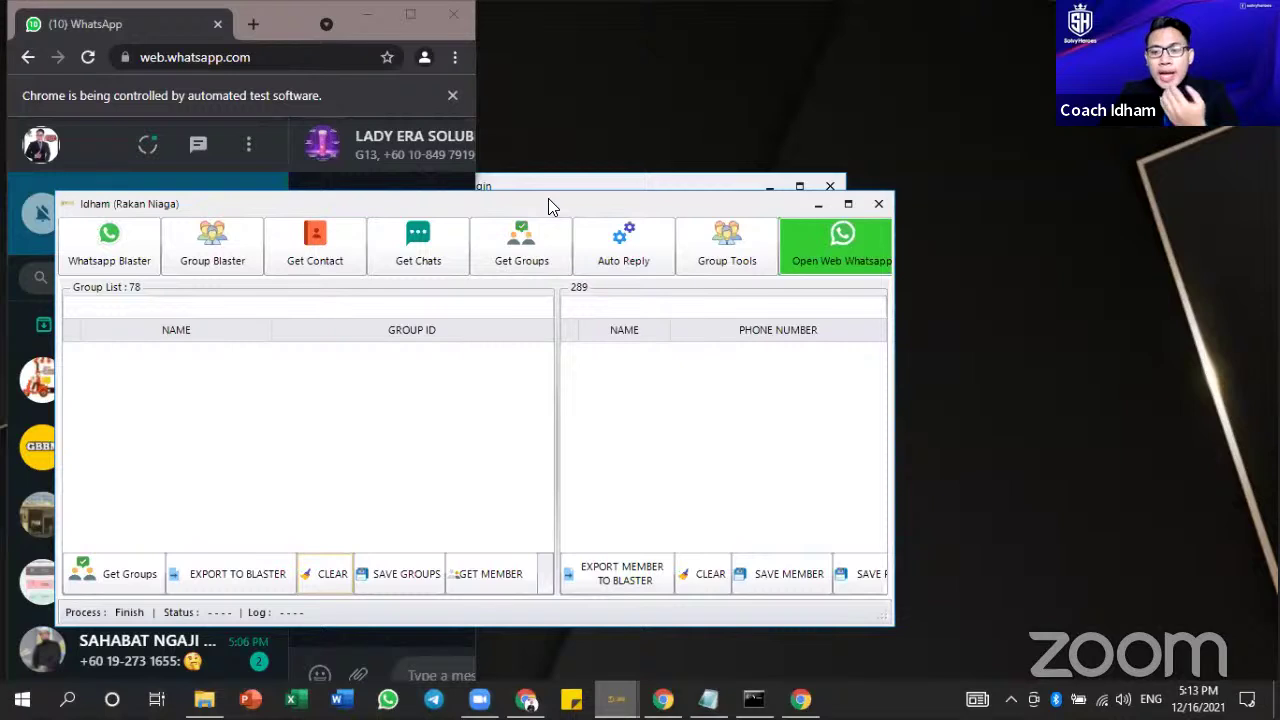
left_click_drag(580, 205, 890, 105)
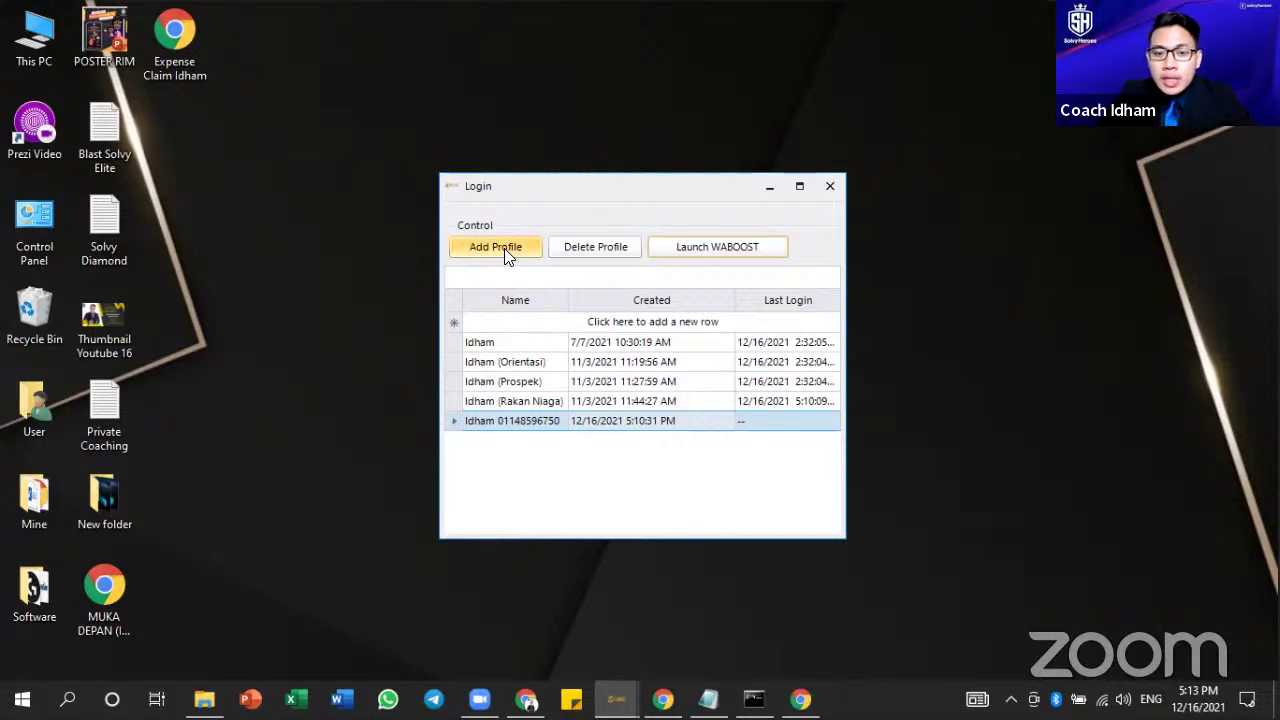
Try deleting the new profile from the list, then dismiss the access denied error.
double_click(530, 423)
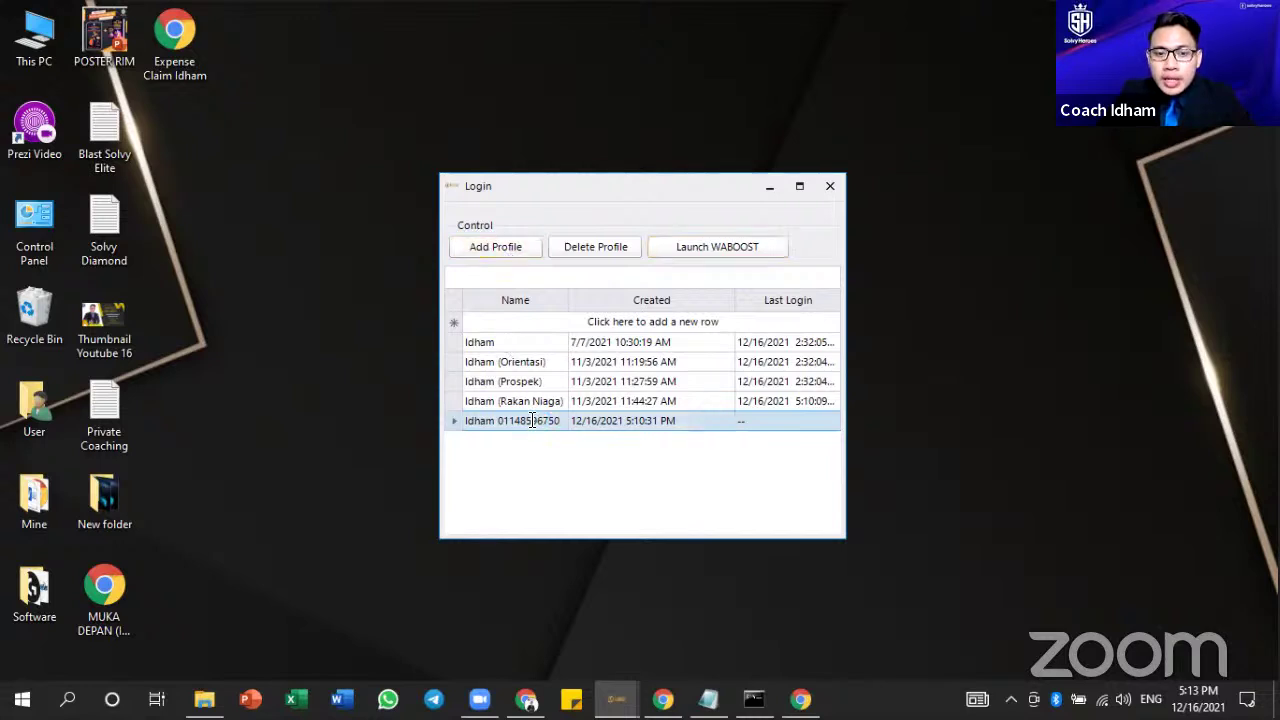
right_click(557, 457)
left_click(576, 479)
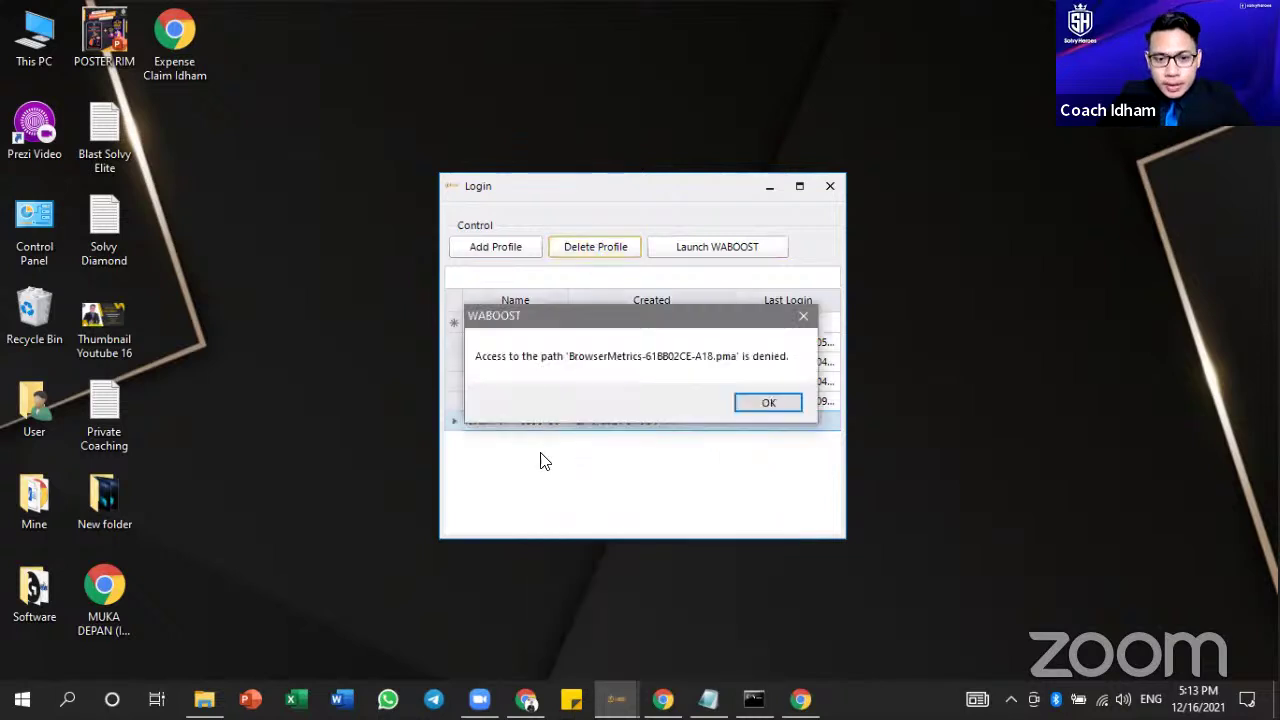
left_click(770, 402)
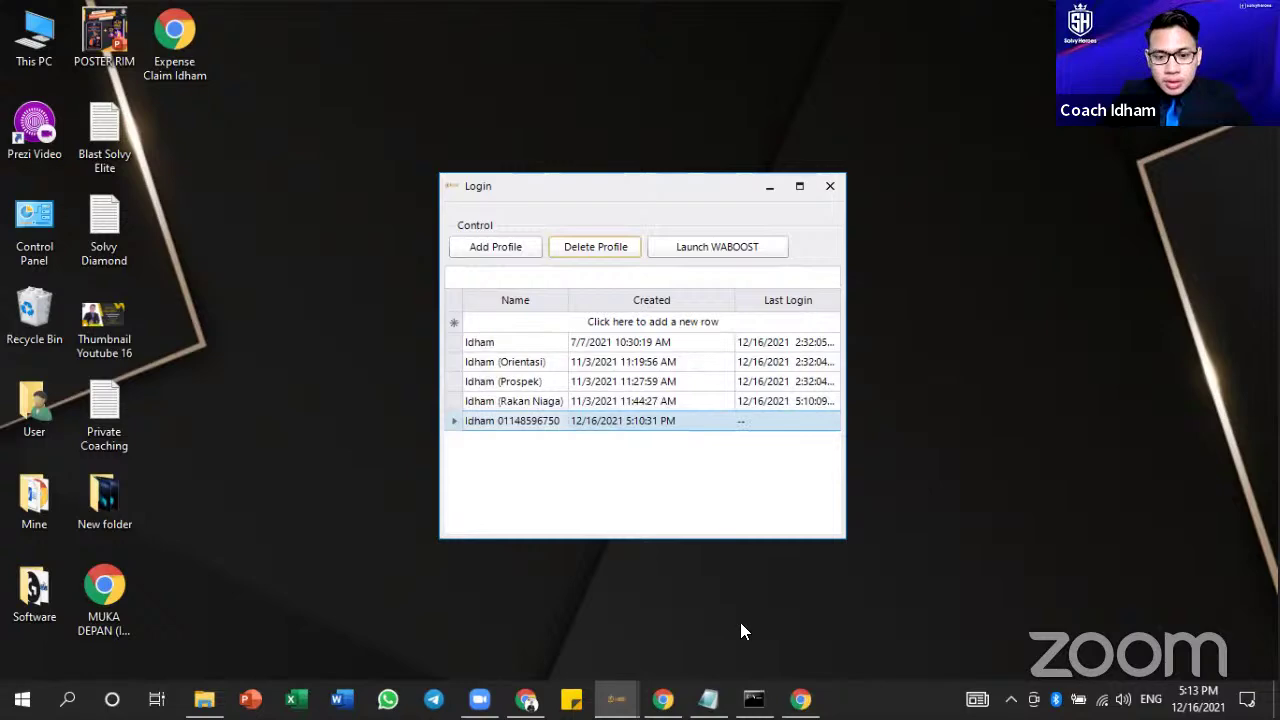
Close the WhatsApp Web window and relaunch the new profile, dismissing the Auto Reply Stoped notice.
mouse_move(800, 698)
left_click(686, 615)
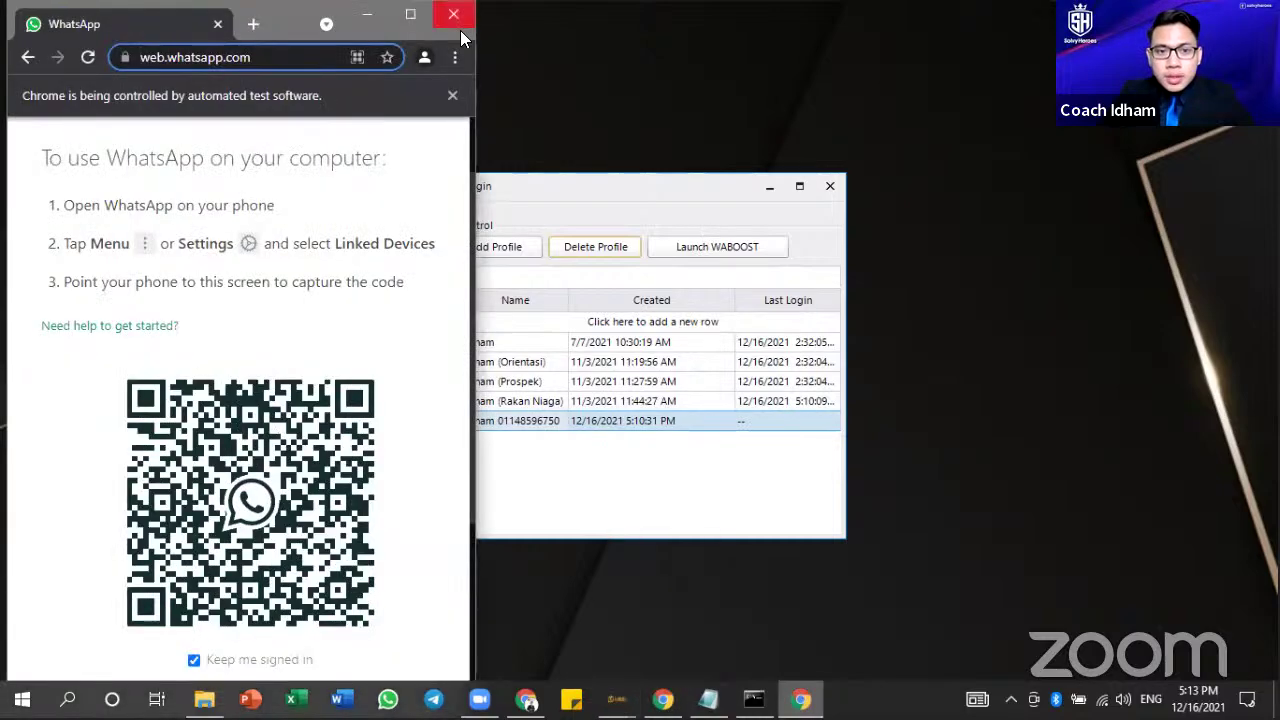
left_click(460, 28)
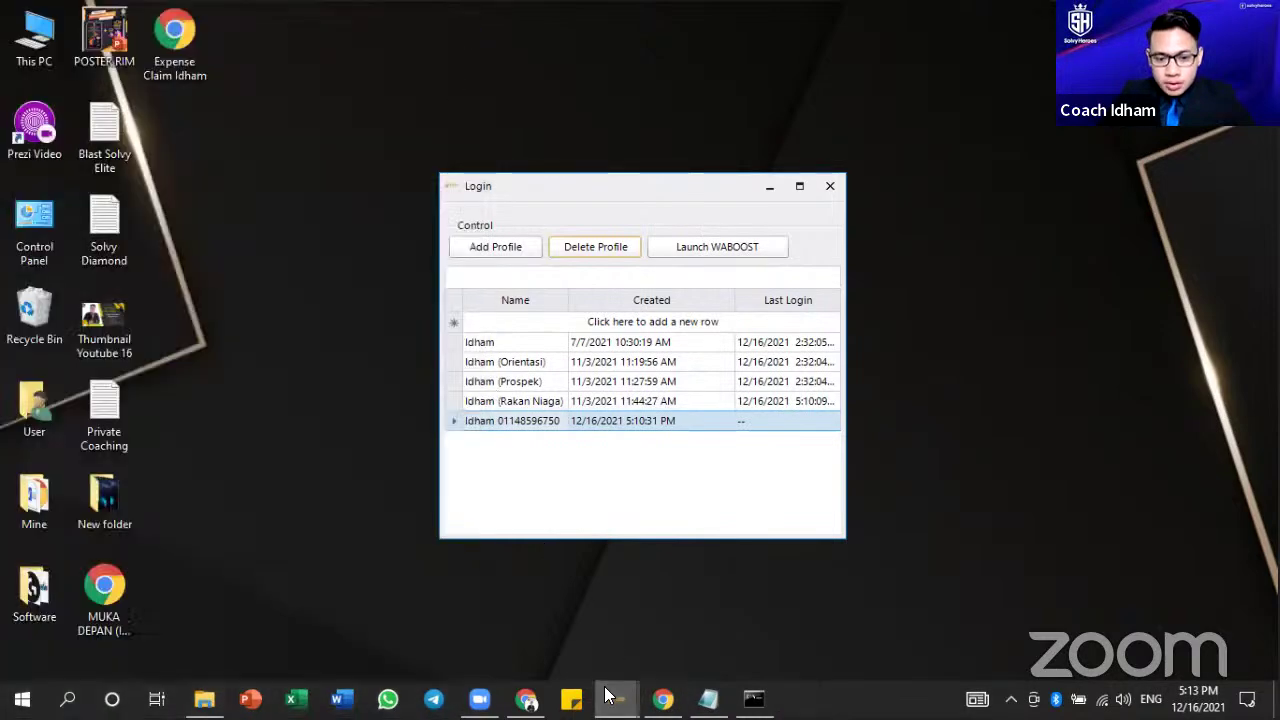
mouse_move(615, 697)
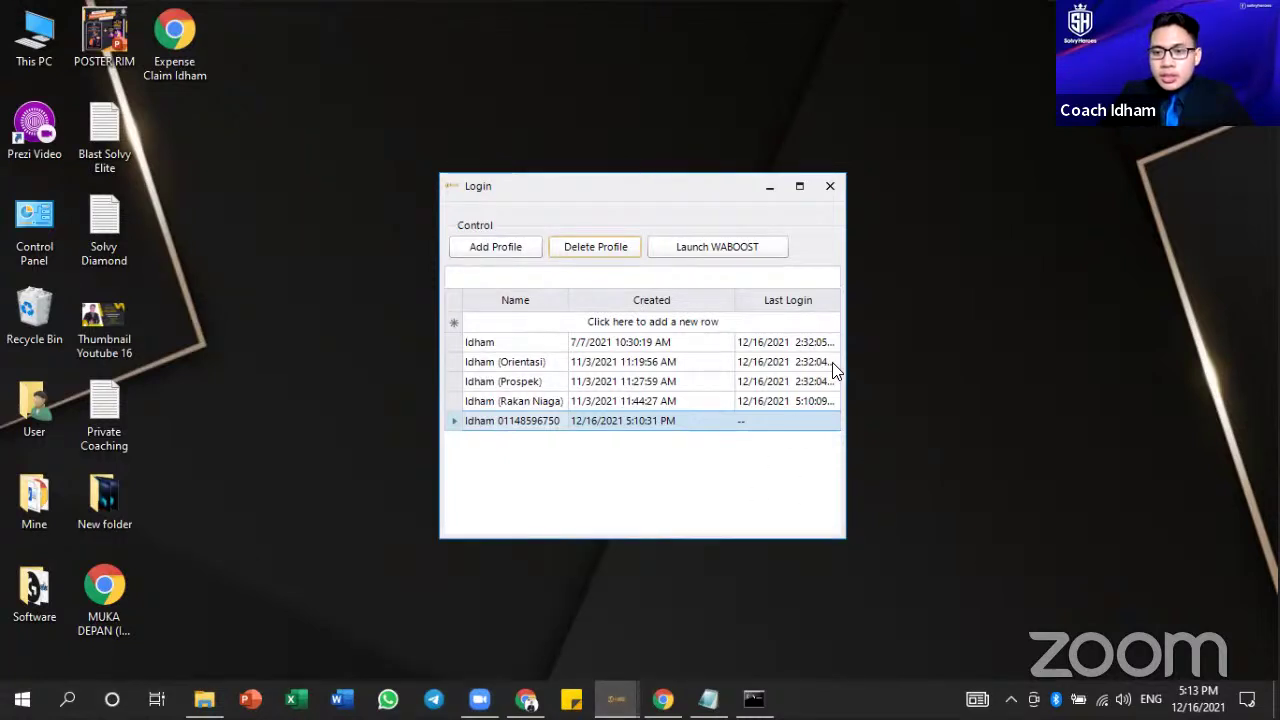
left_click(680, 256)
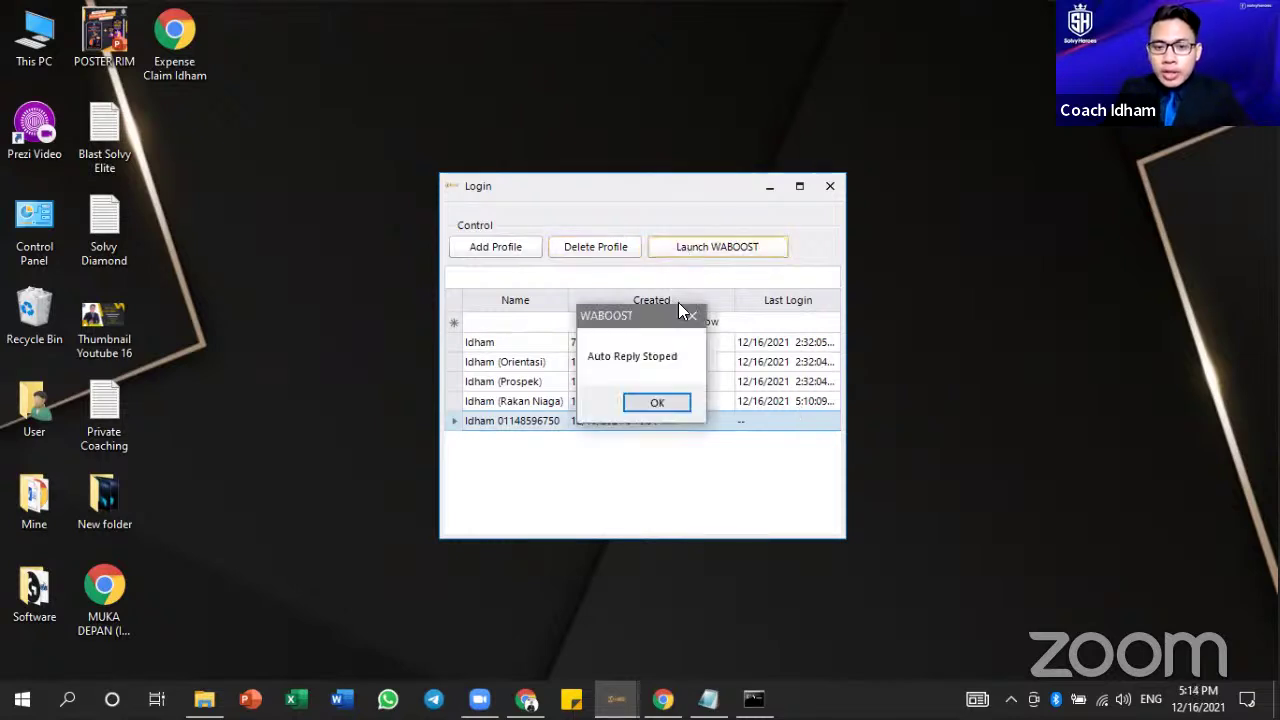
left_click(660, 404)
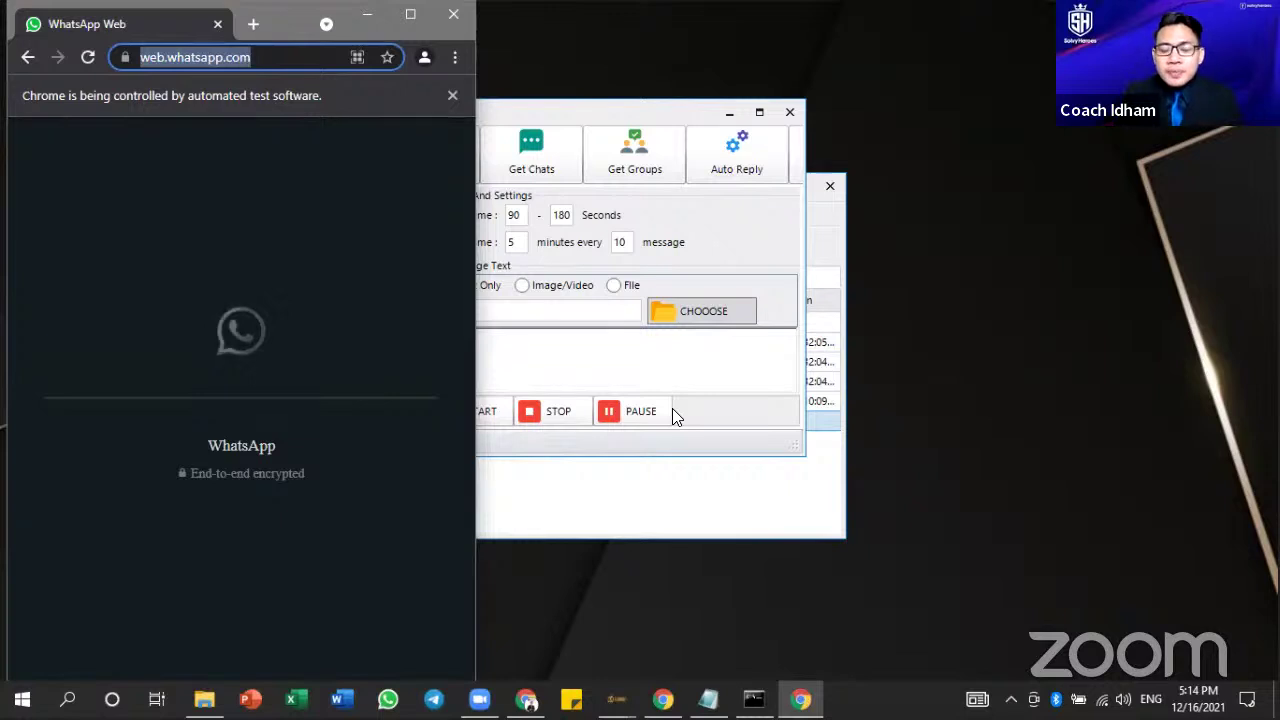
Switch to the installation waboost.pdf guide and scroll up to page 21's QR code step.
mouse_move(754, 699)
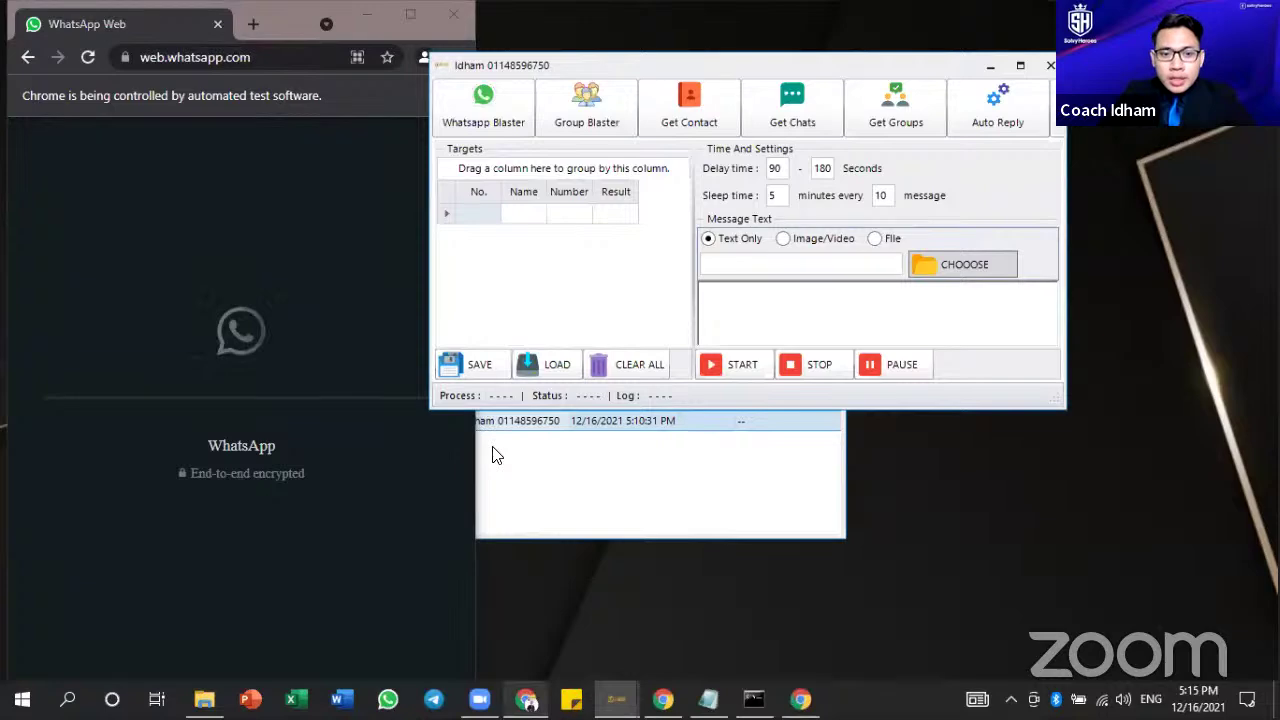
key("alt+Tab")
scroll(400, 400, "up", 4)
scroll(580, 390, "up", 2)
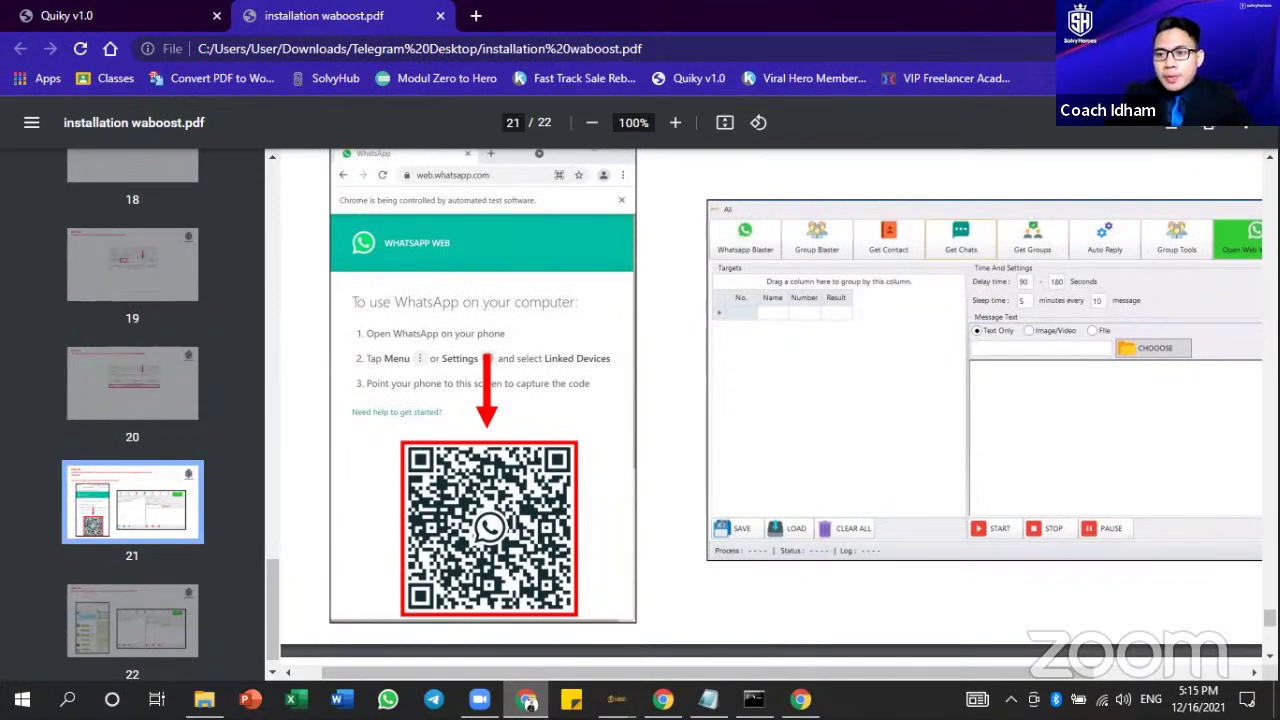
Switch back to the WABOOST blaster window beside the signed-in WhatsApp Web chat list.
key("alt+Tab")
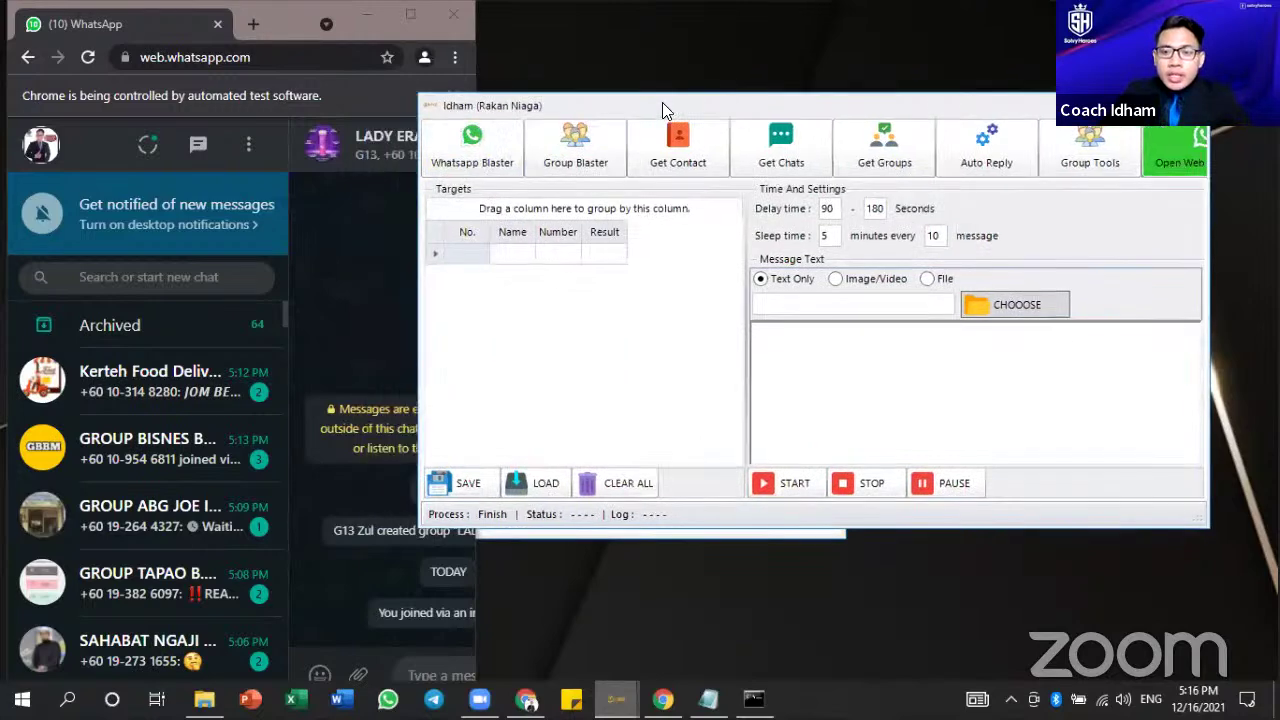
Bring up the Login window and launch the last profile, dismissing the Auto Reply Stoped message.
left_click_drag(662, 102, 720, 120)
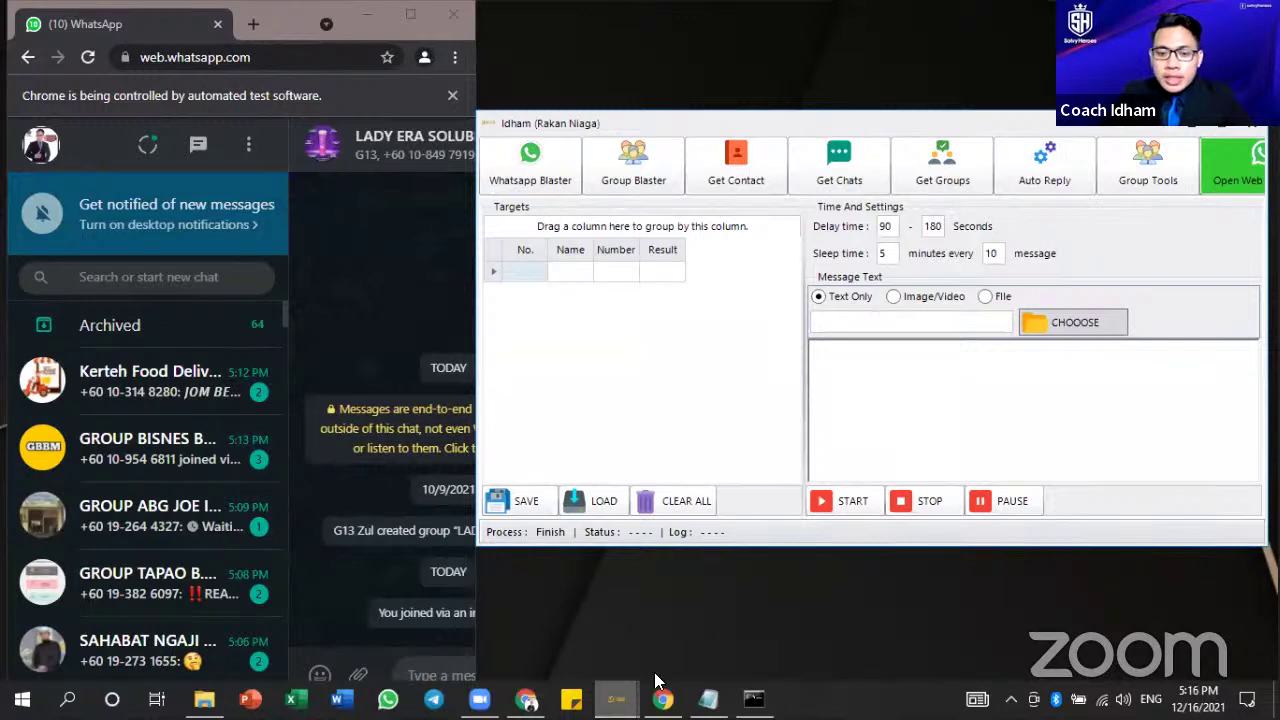
mouse_move(615, 688)
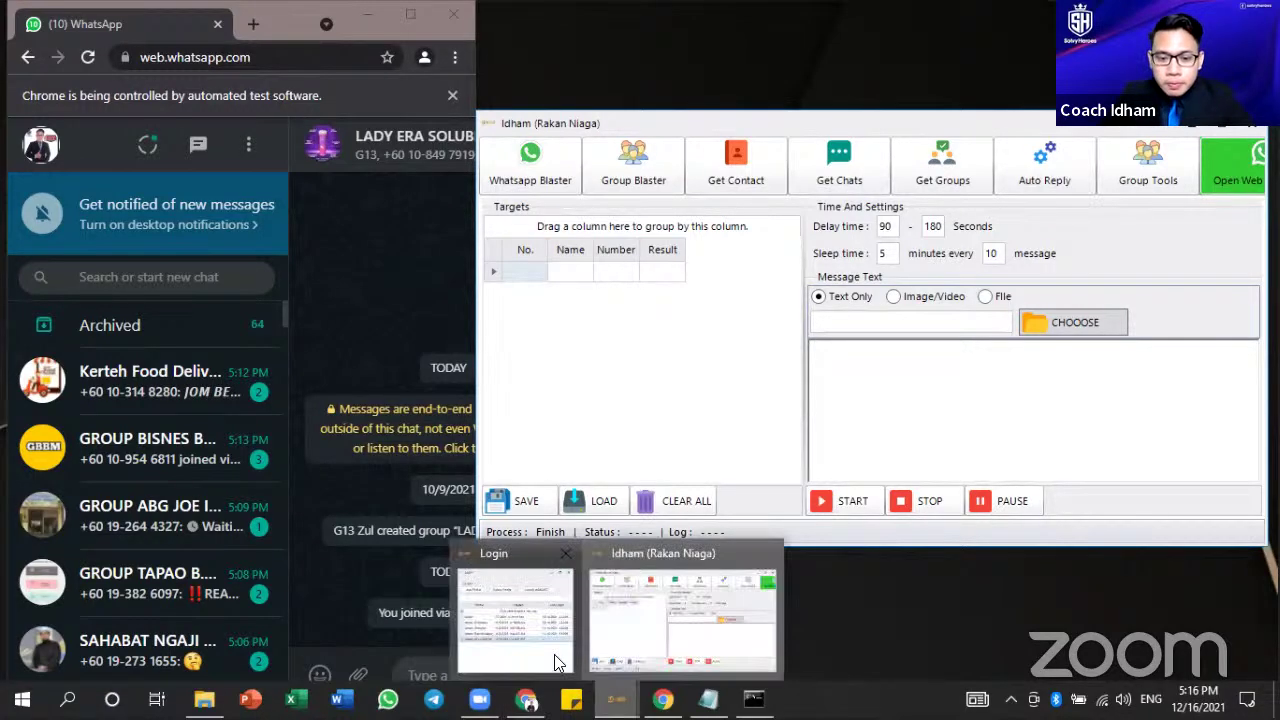
left_click(515, 615)
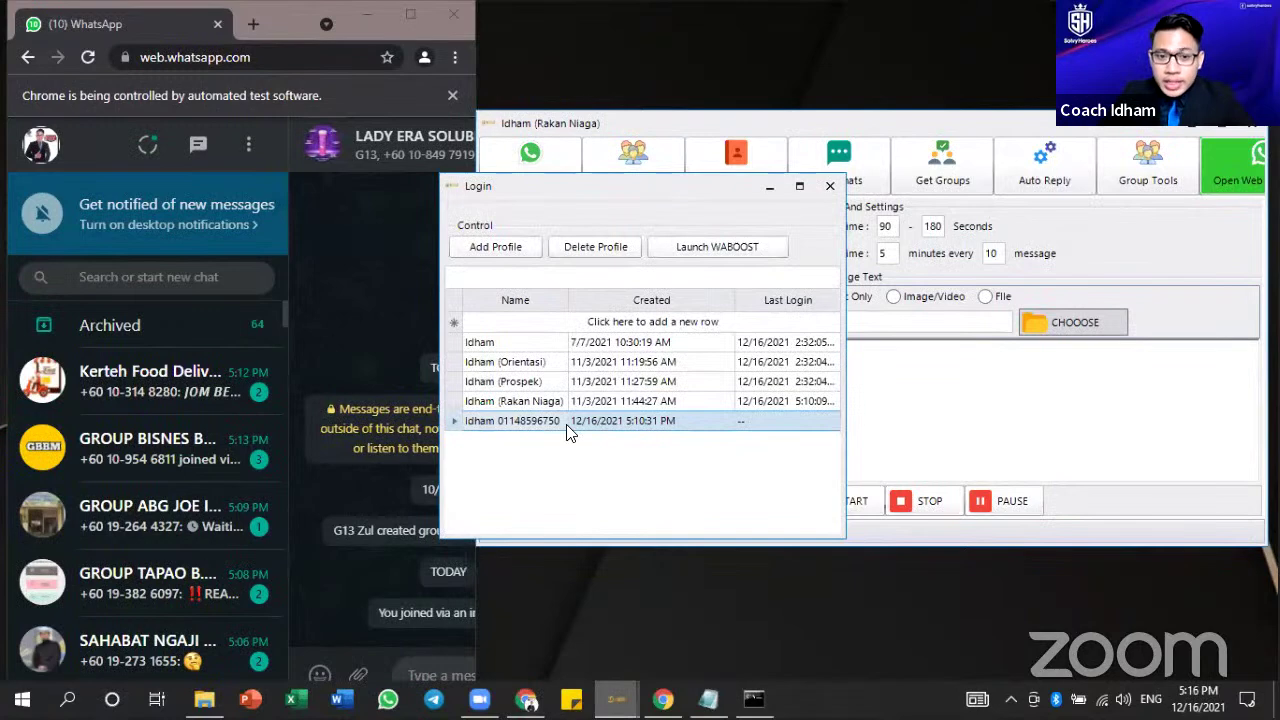
left_click(722, 262)
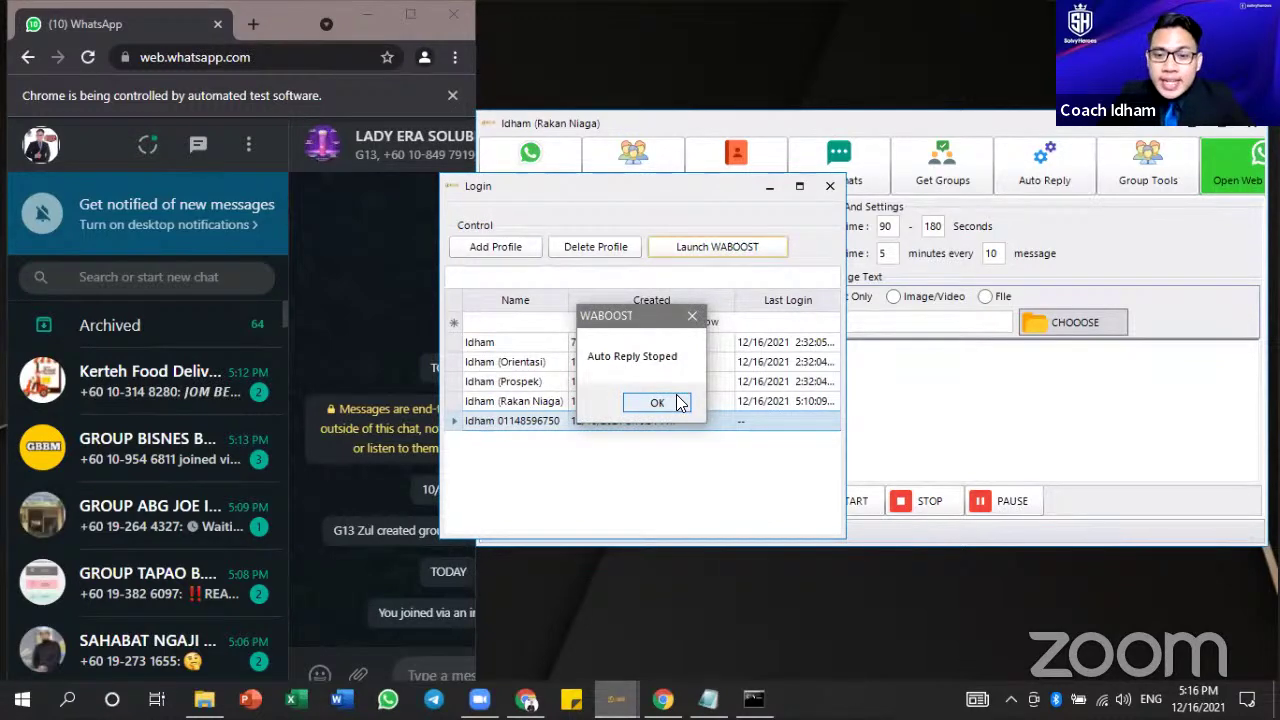
left_click(657, 402)
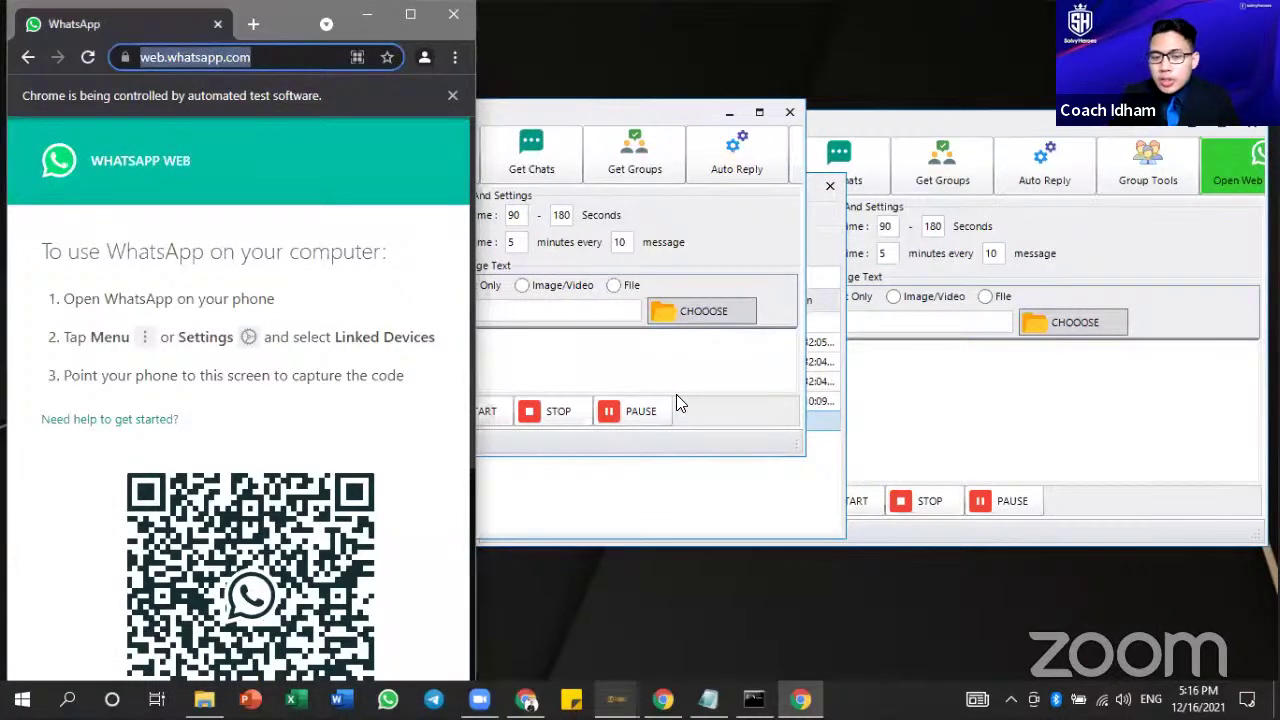
Scroll the QR login page, then minimize the new WABOOST window and the Login window.
scroll(329, 330, "down", 1)
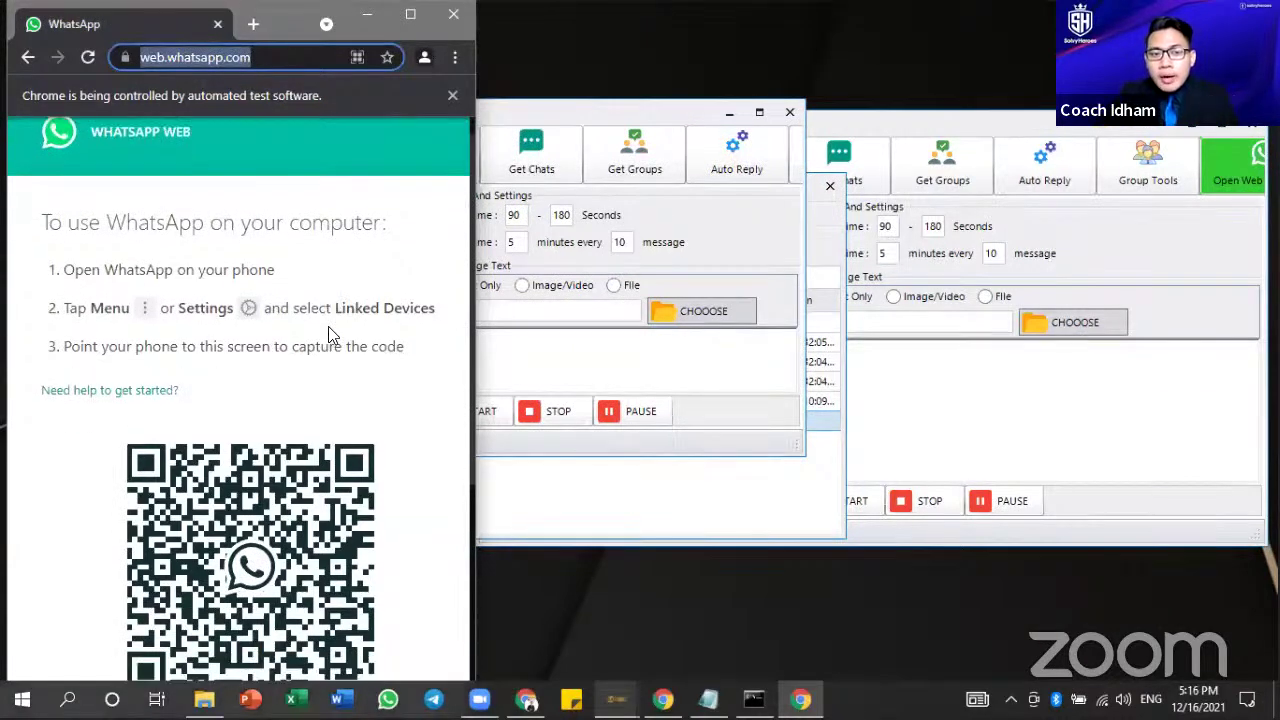
scroll(329, 327, "down", 2)
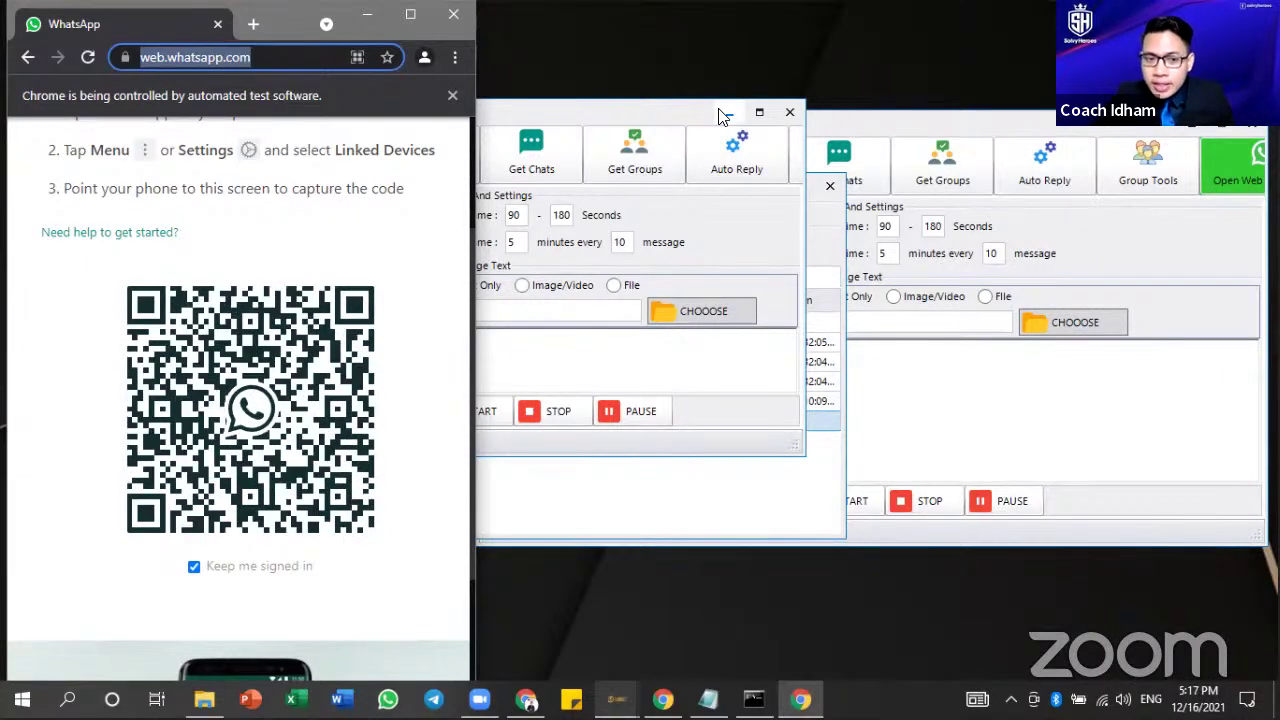
left_click(719, 110)
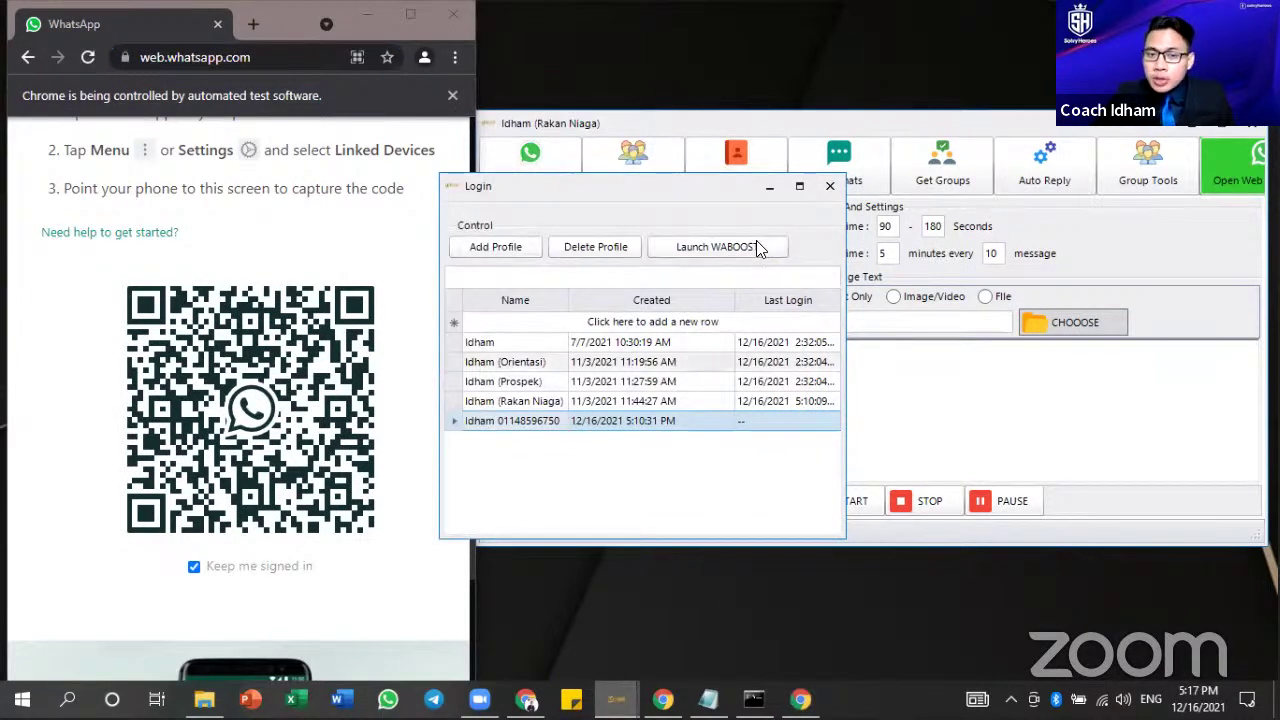
left_click(769, 189)
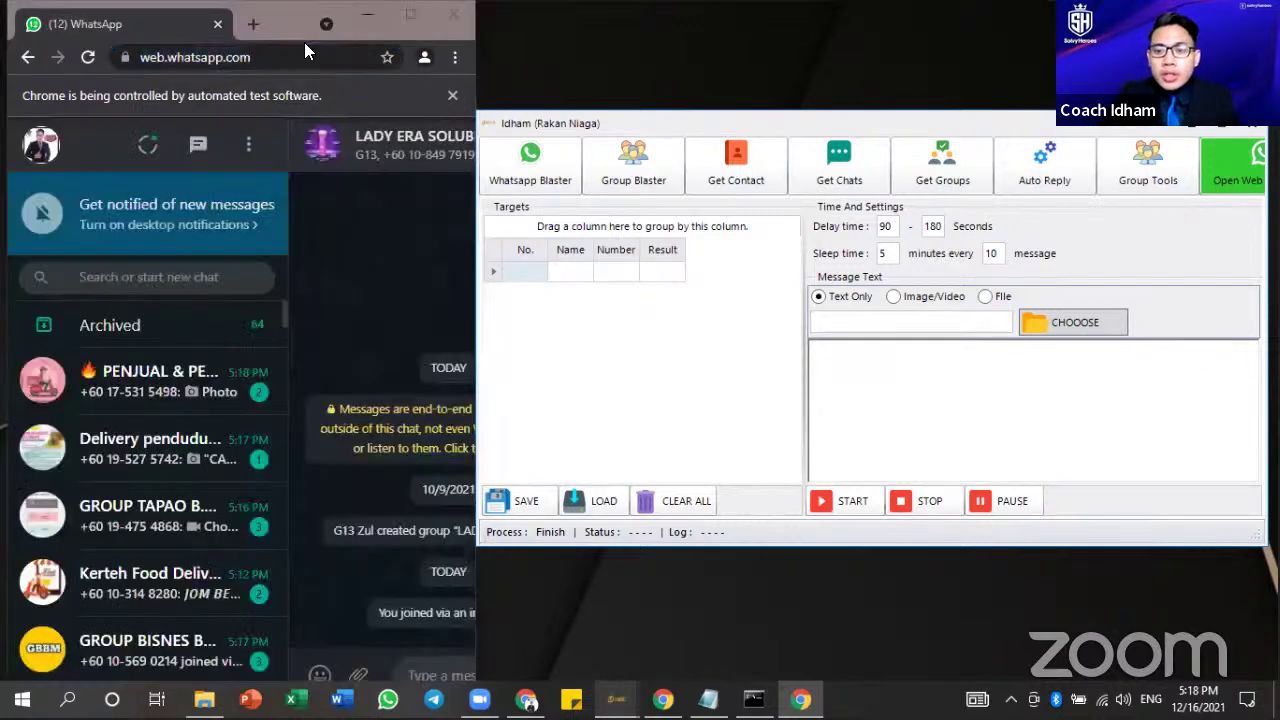
Bring the main WABOOST window forward, then show the 'Step by Step Dapatkan 1K Database Targetted' notes.
left_click(1022, 116)
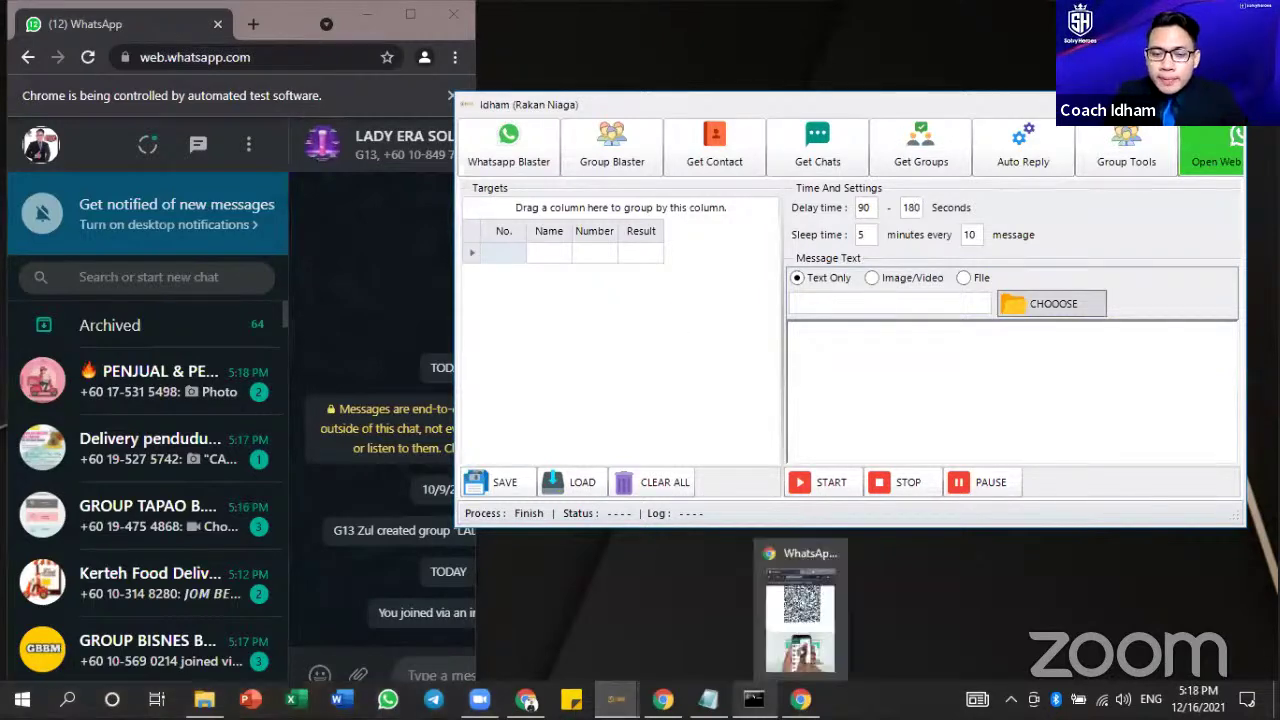
left_click(708, 698)
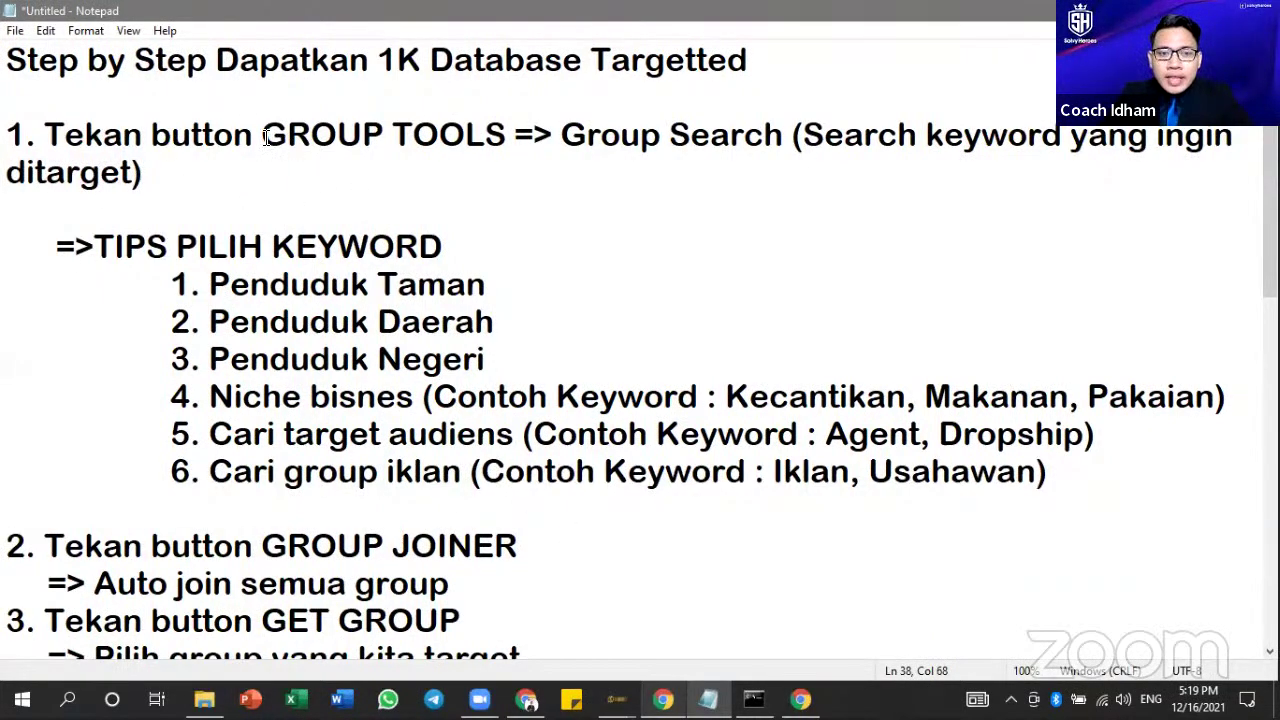
Highlight GROUP TOOLS in the notes, then bring the WABOOST window forward and maximize it.
left_click_drag(262, 135, 510, 137)
left_click(517, 254)
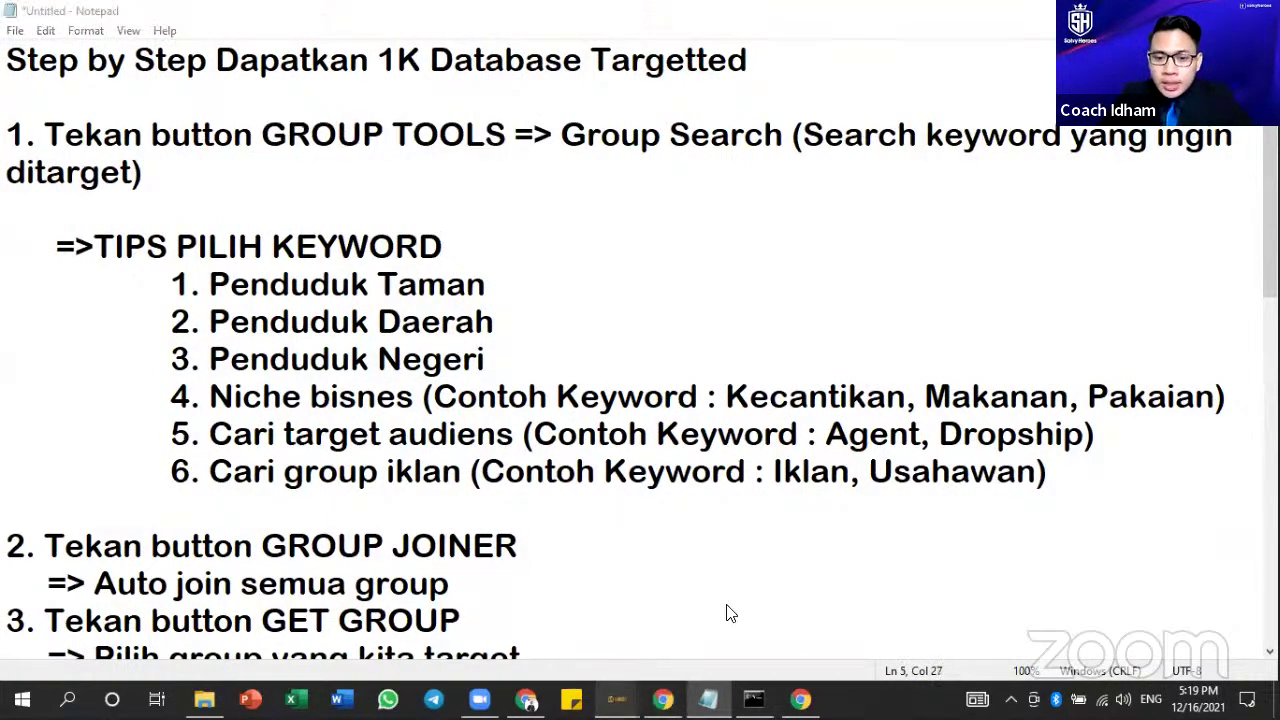
mouse_move(616, 698)
left_click(576, 609)
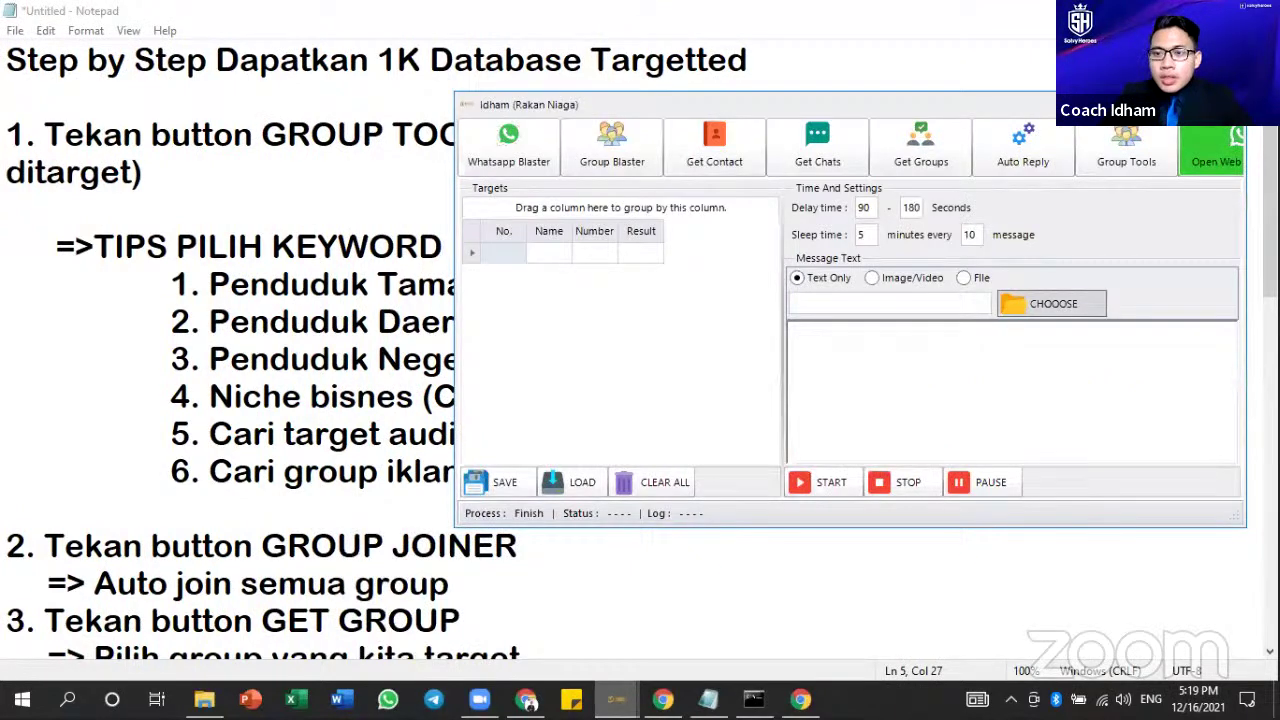
left_click_drag(928, 100, 616, 39)
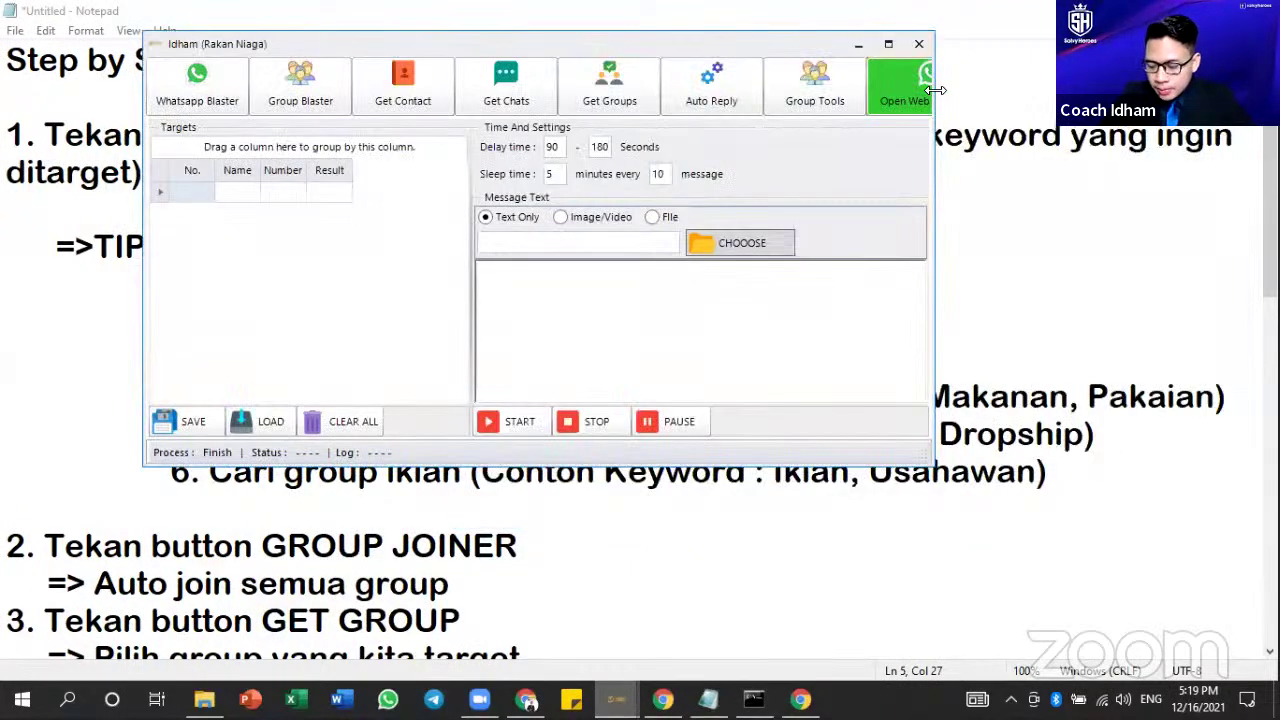
left_click_drag(935, 90, 954, 90)
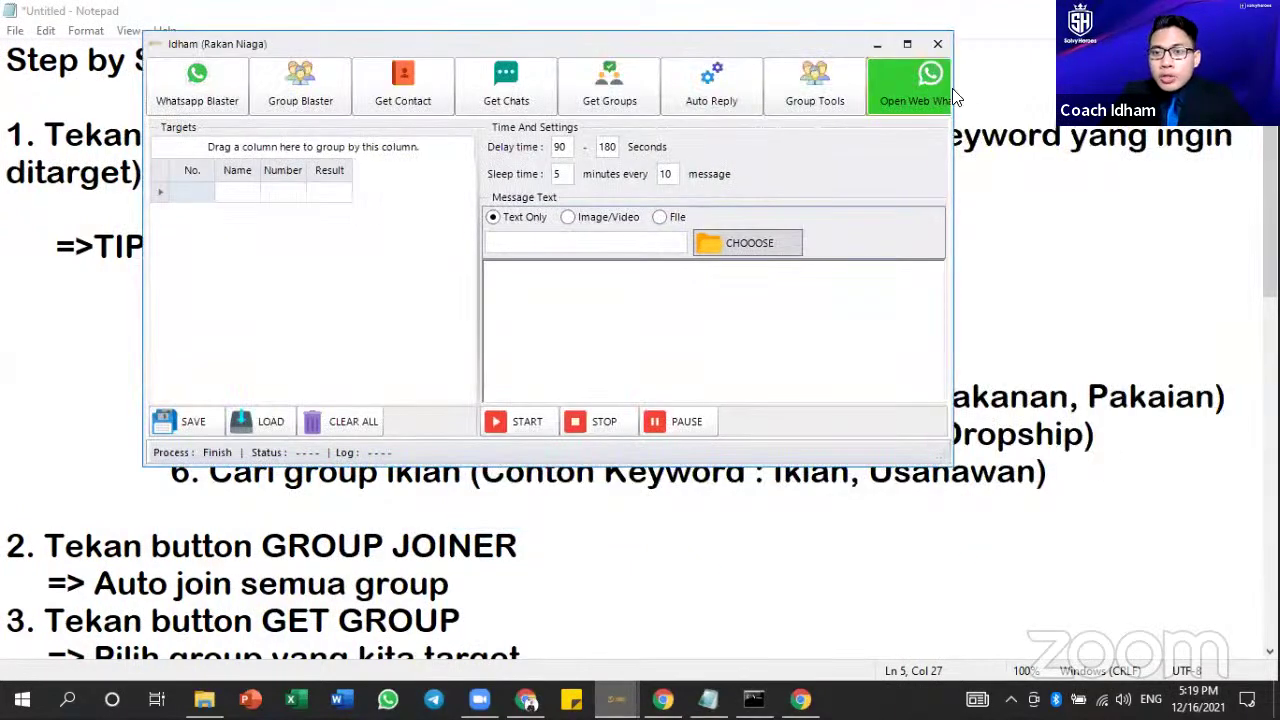
left_click(907, 43)
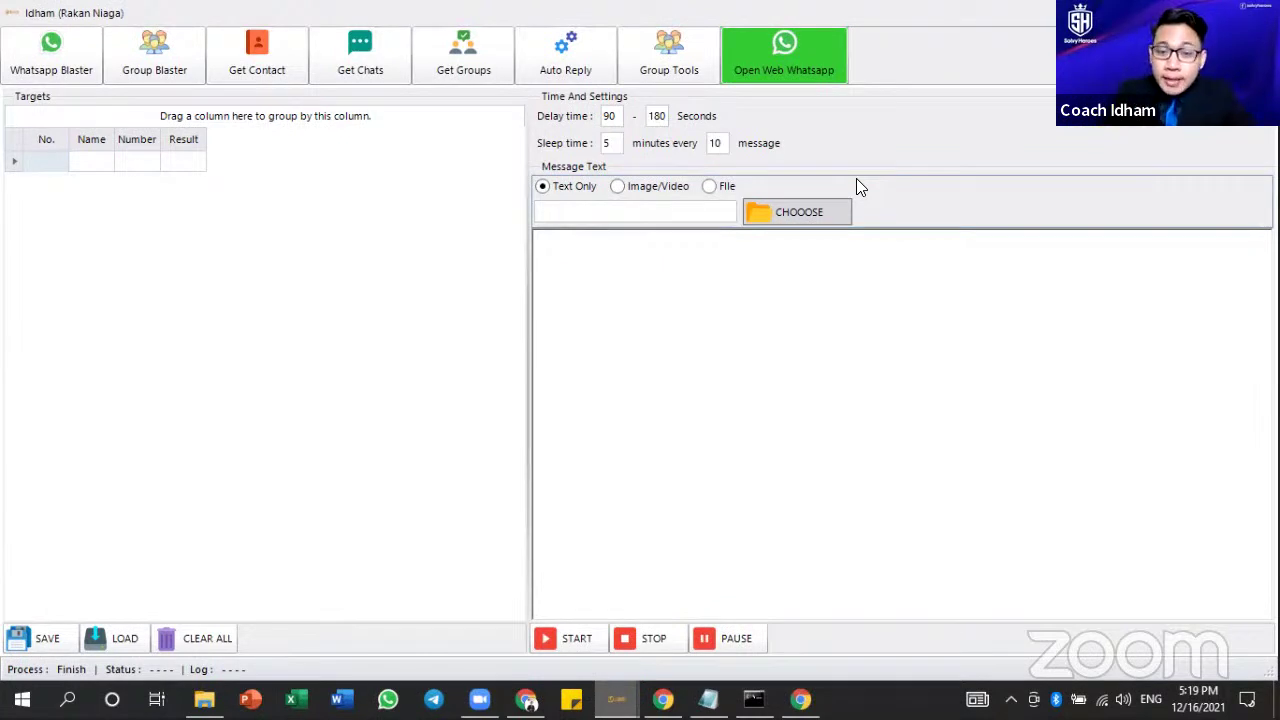
Open Group Tools and clear the 'penduduk pulau pinang' keyword and facebook.com website fields.
left_click(672, 54)
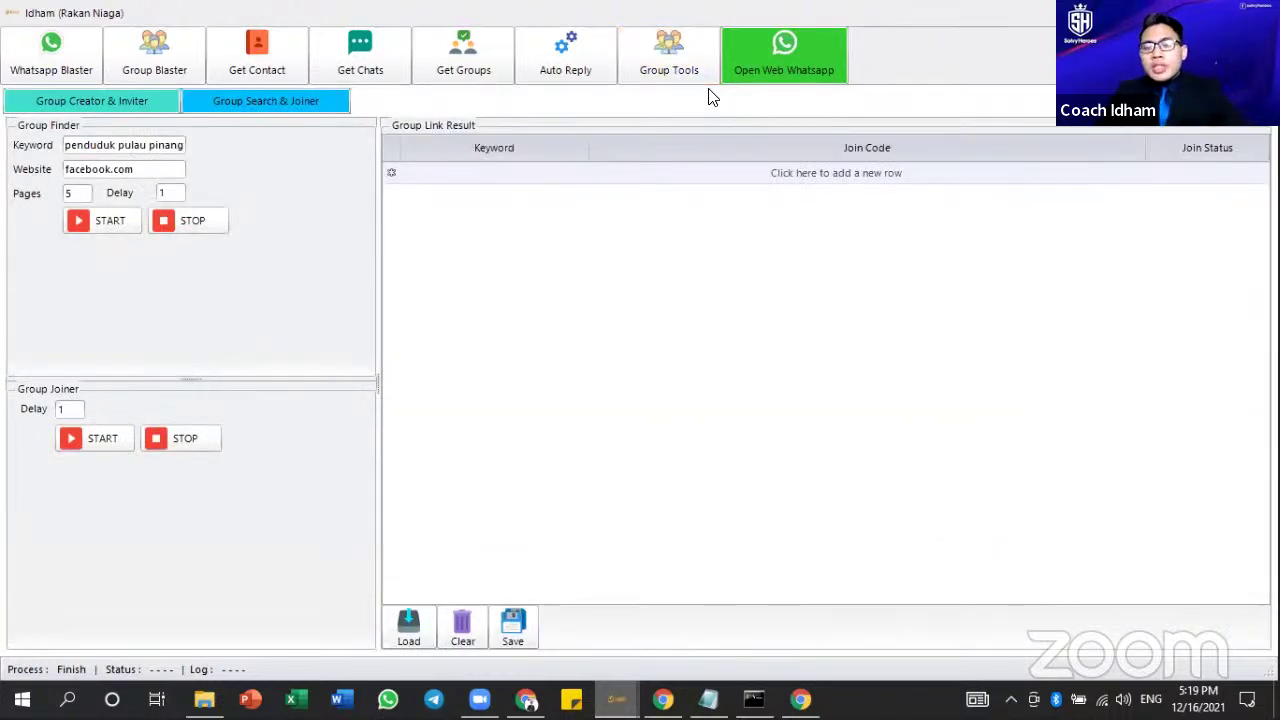
left_click_drag(167, 148, 24, 152)
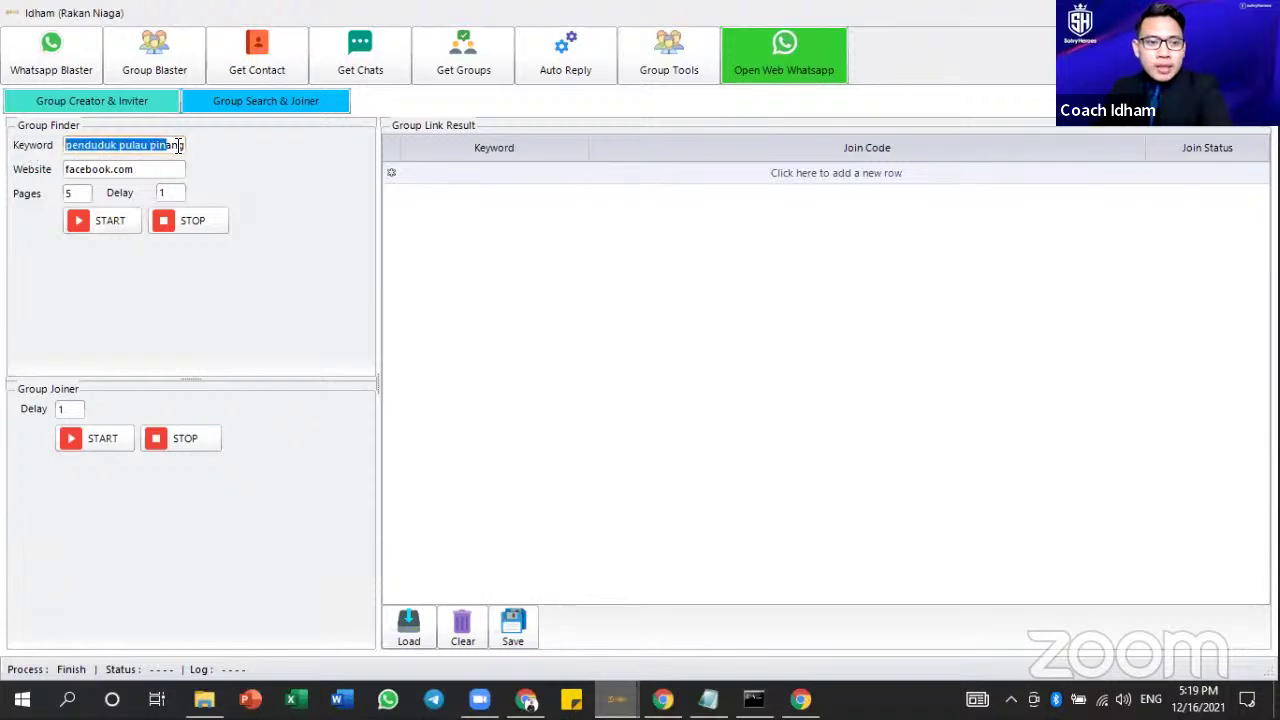
left_click_drag(184, 145, 20, 162)
key("BackSpace")
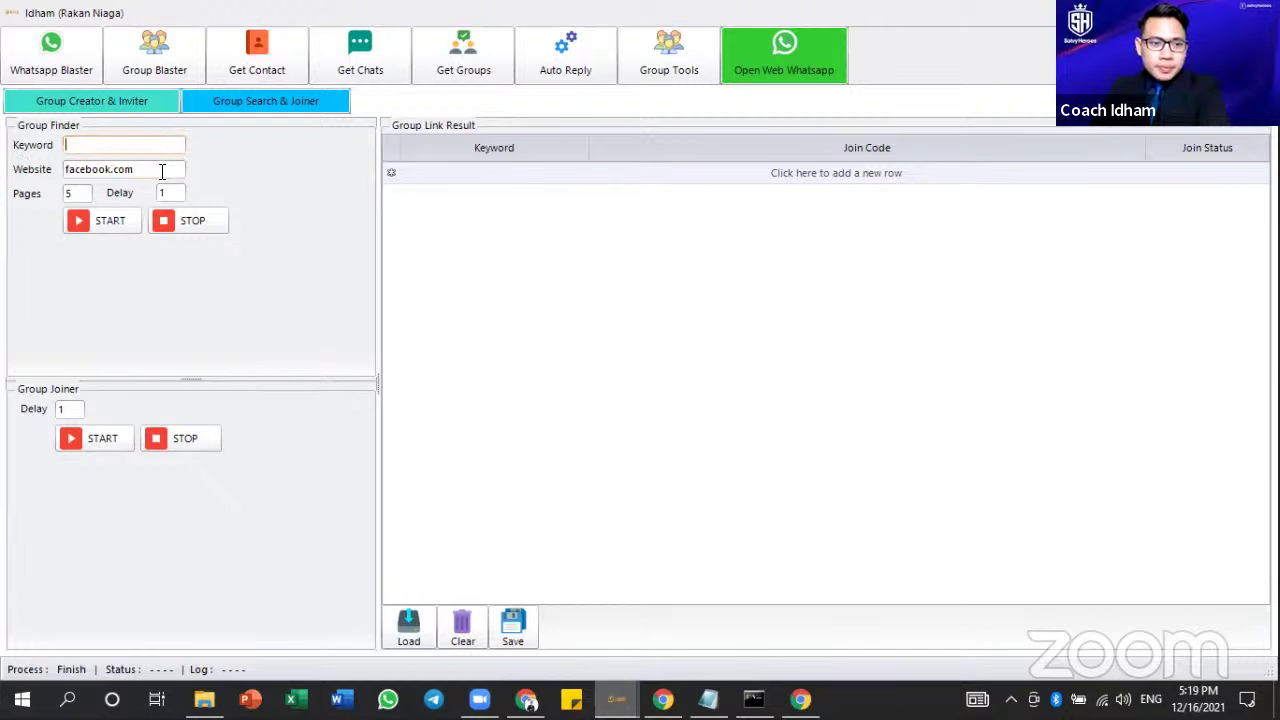
left_click_drag(163, 169, 40, 171)
key("BackSpace")
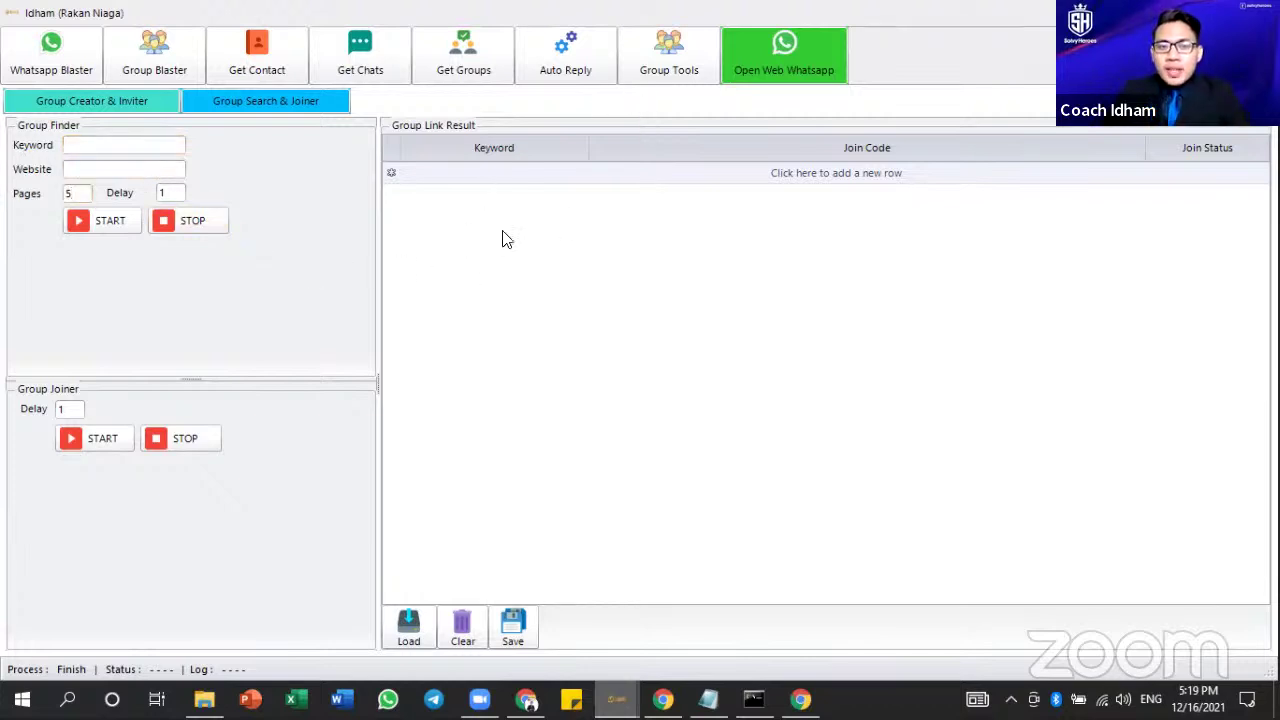
Check the Group Creator & Inviter panel, return to Group Search & Joiner and annotate it.
left_click(111, 102)
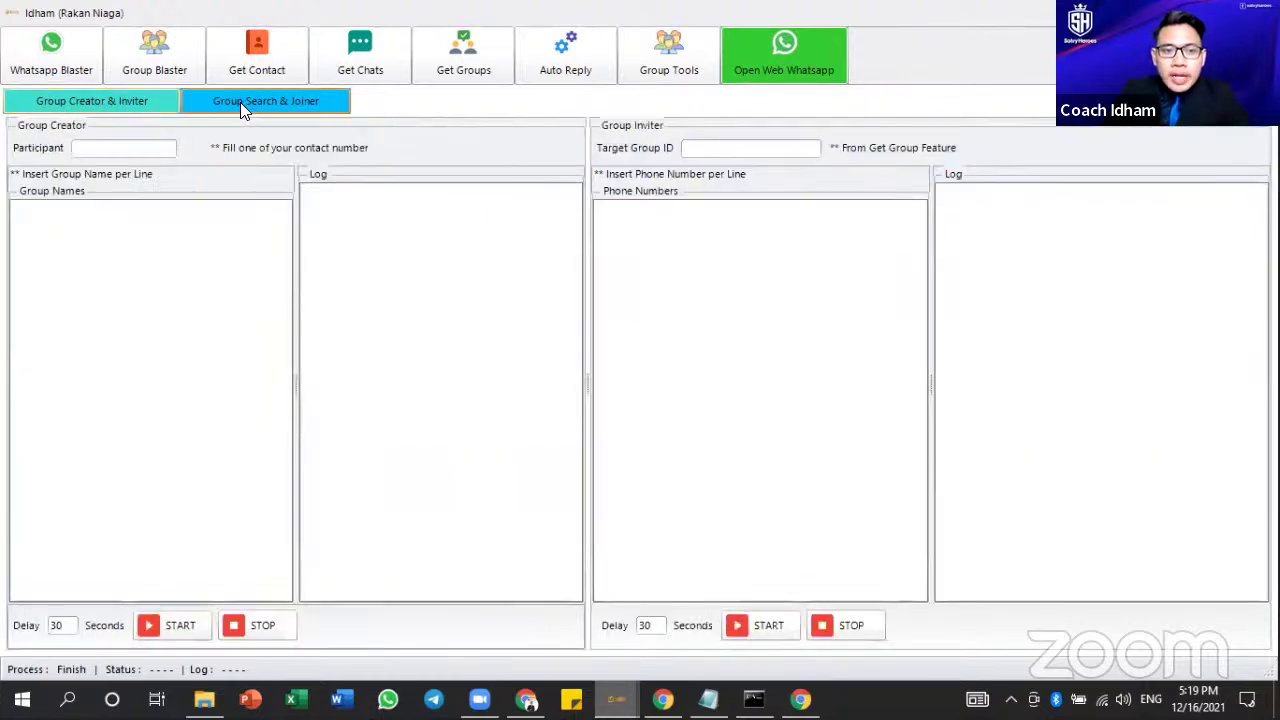
left_click(240, 102)
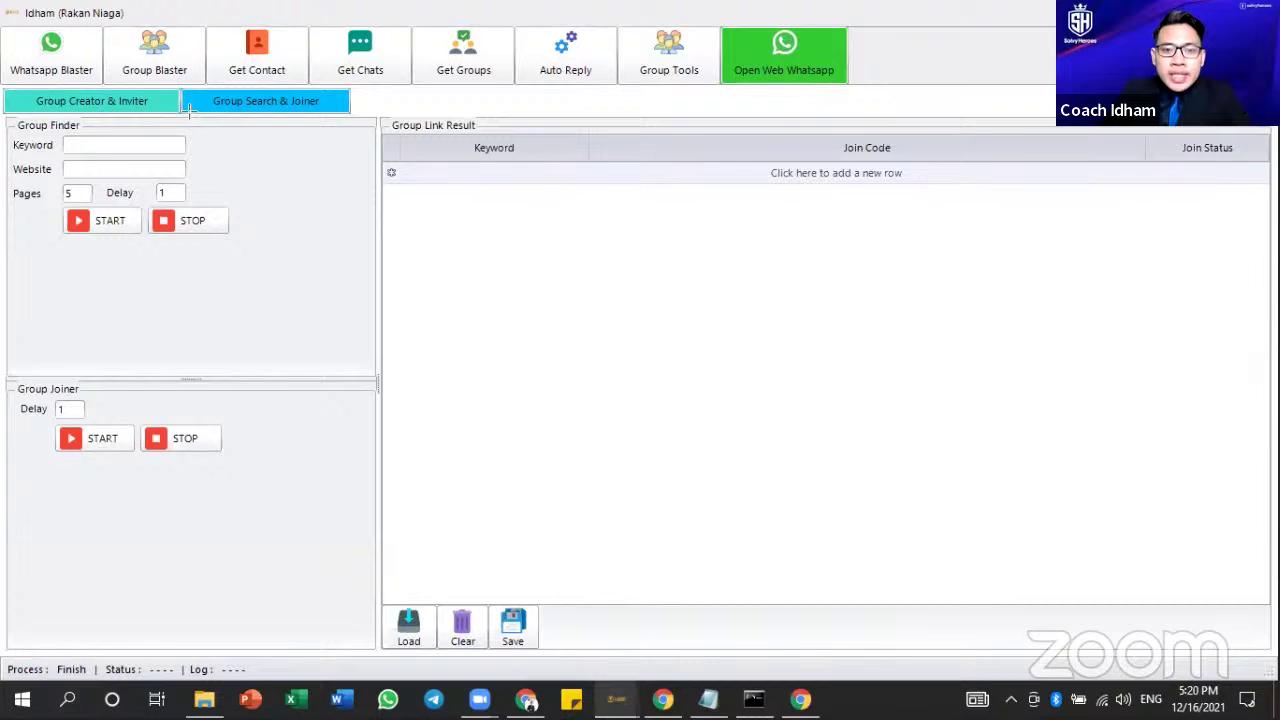
left_click_drag(180, 87, 376, 122)
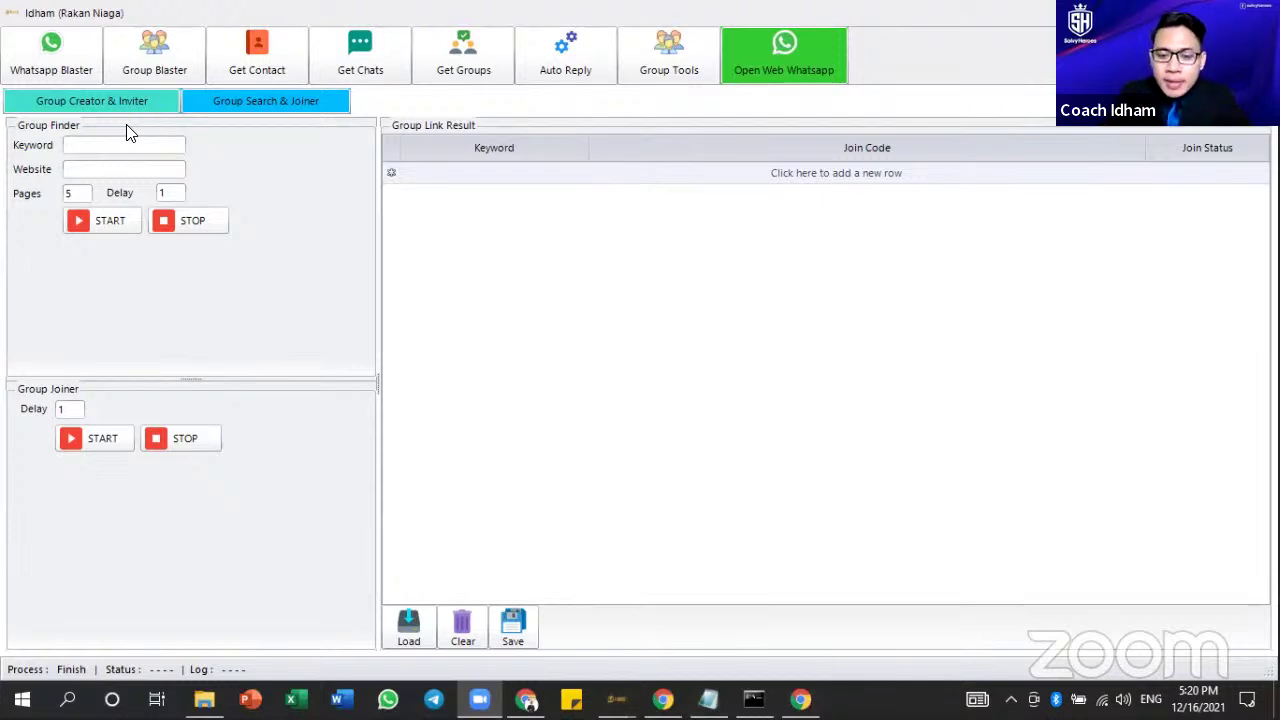
left_click(705, 698)
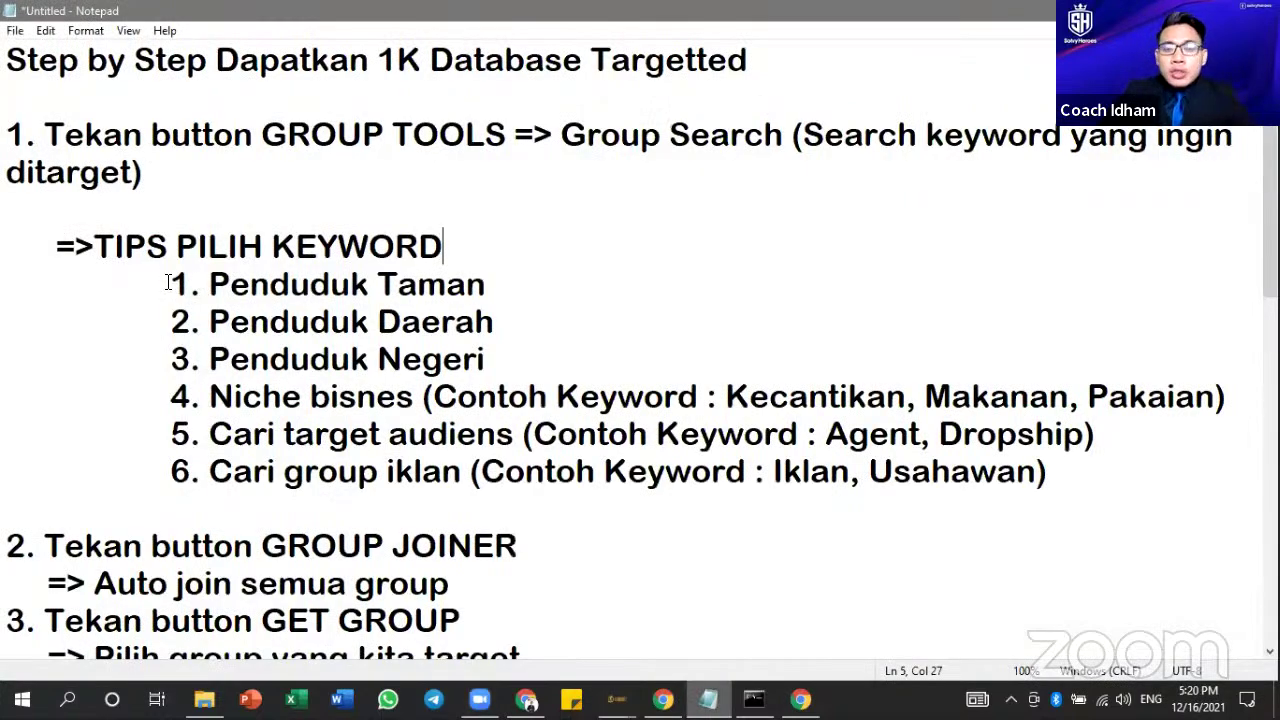
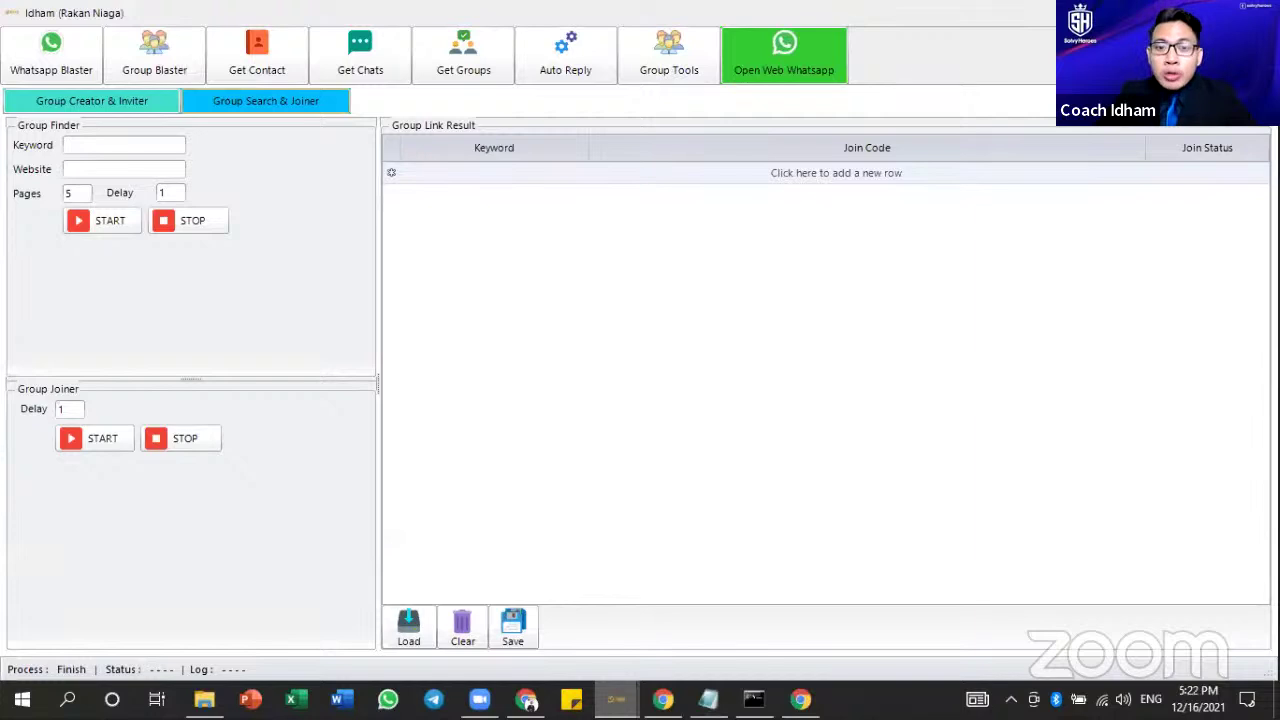
Bring the automated Chrome window with WhatsApp Web forward from the taskbar preview.
left_click(689, 80)
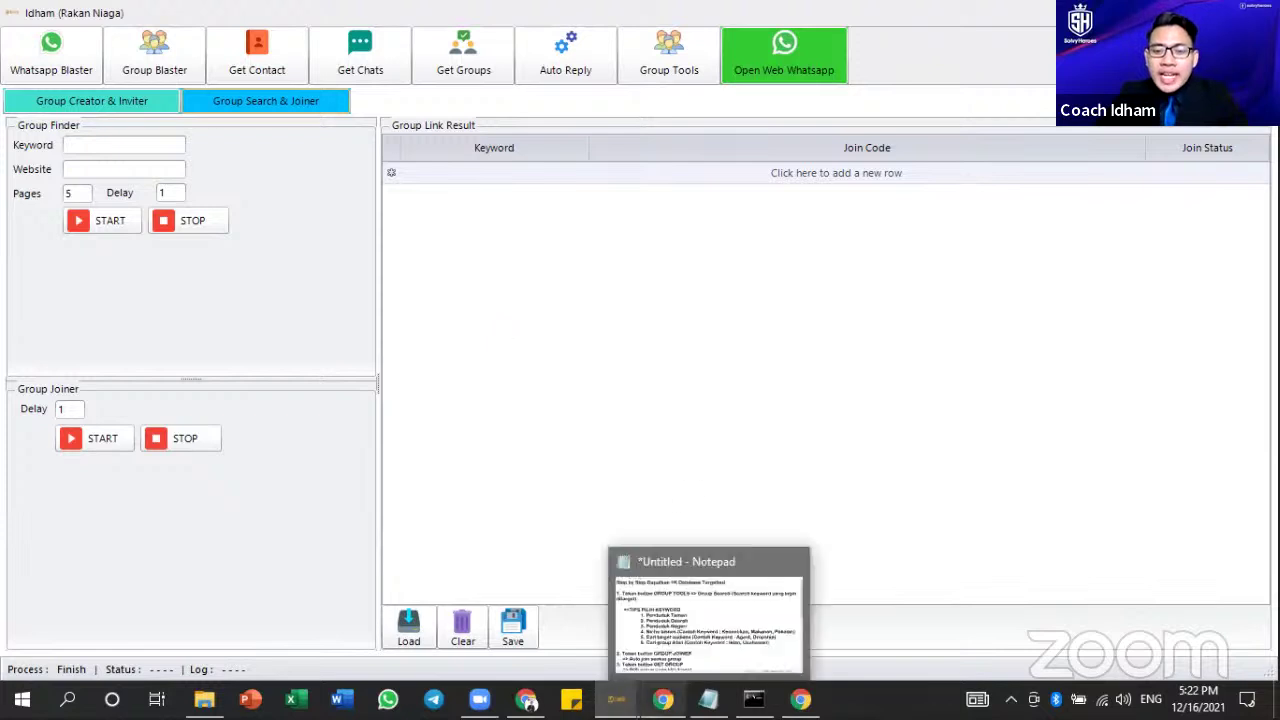
mouse_move(663, 698)
left_click(628, 597)
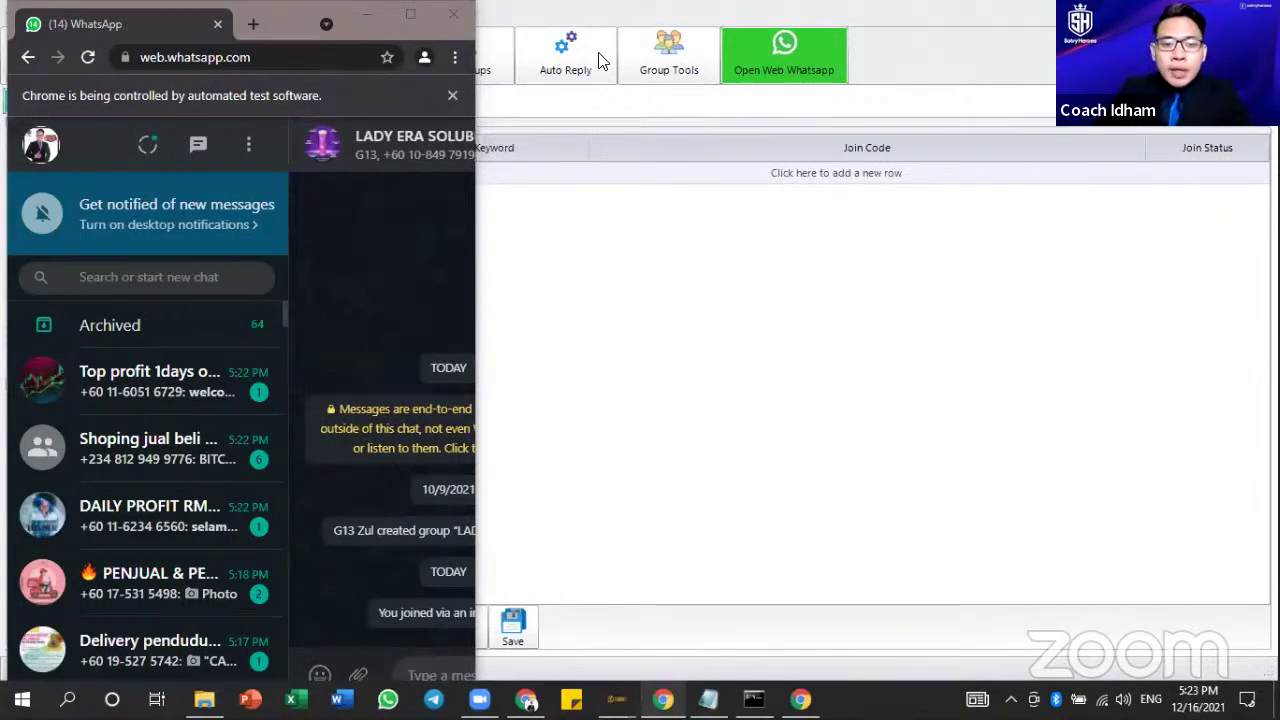
Shrink the window and enter keyword 'Agent Wanted', website facebook.com and delay 1.
key("super+Down")
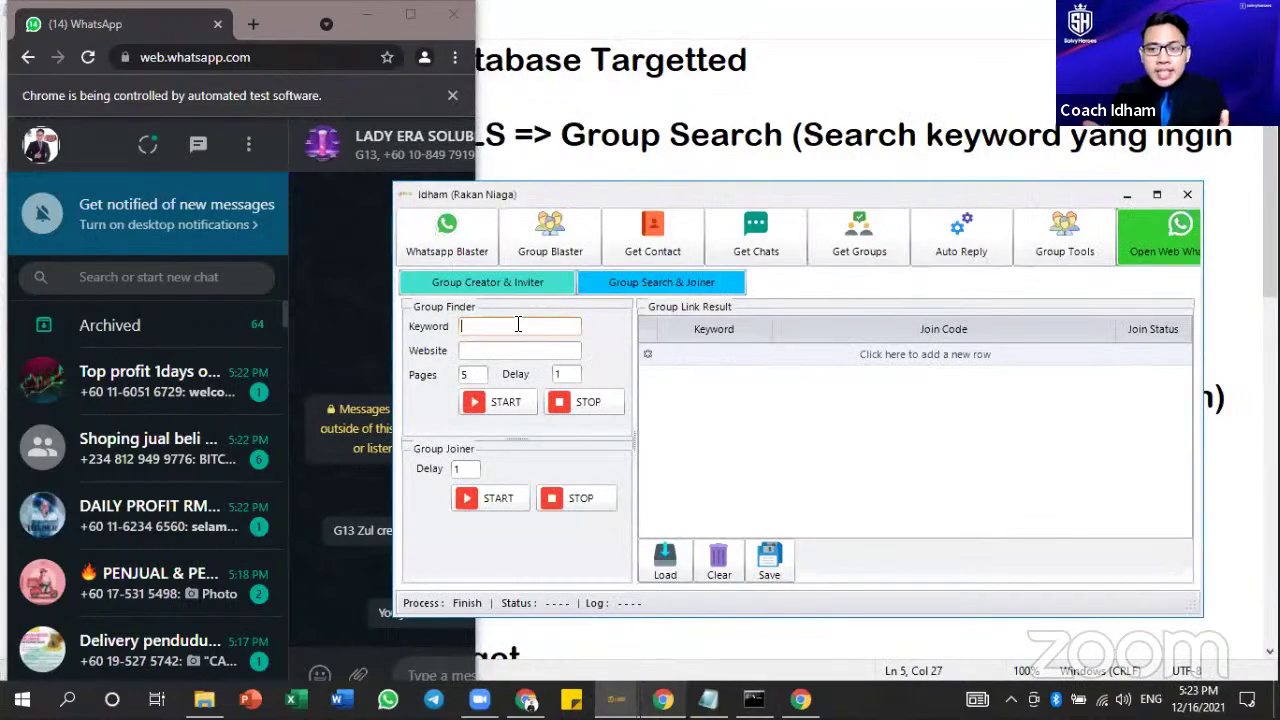
type("Agent Wanted")
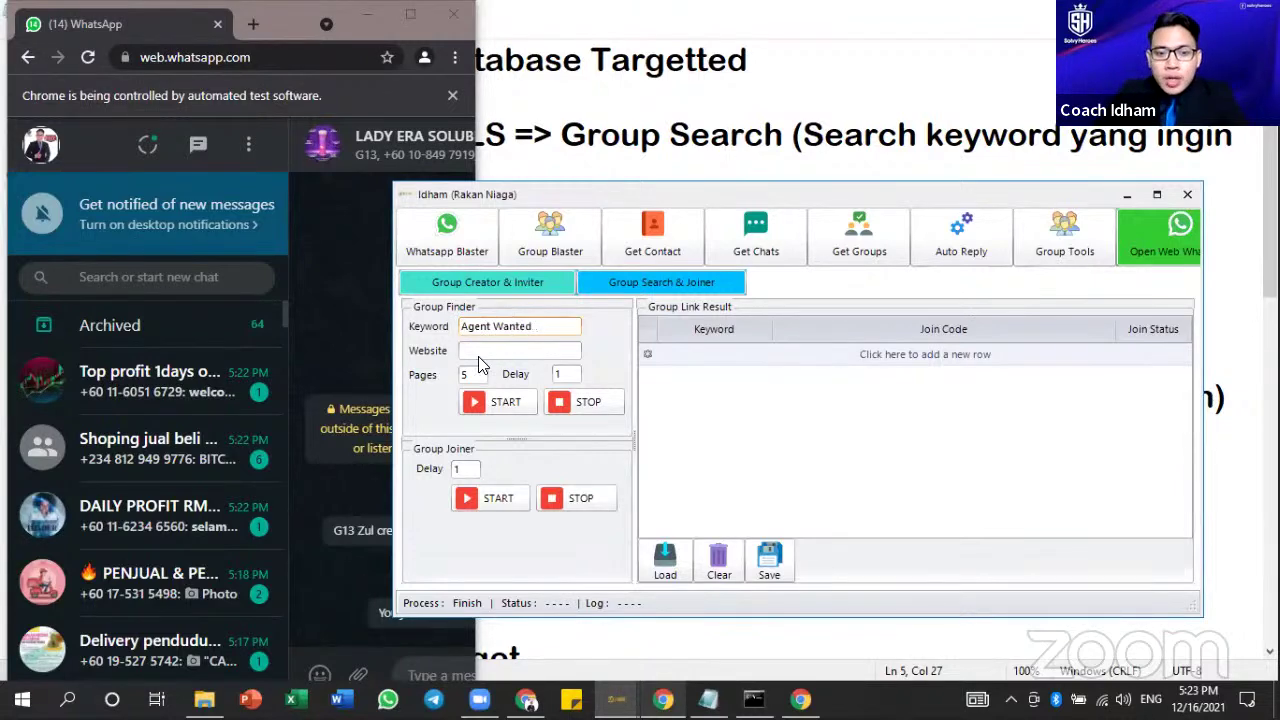
left_click(481, 357)
type("facebook")
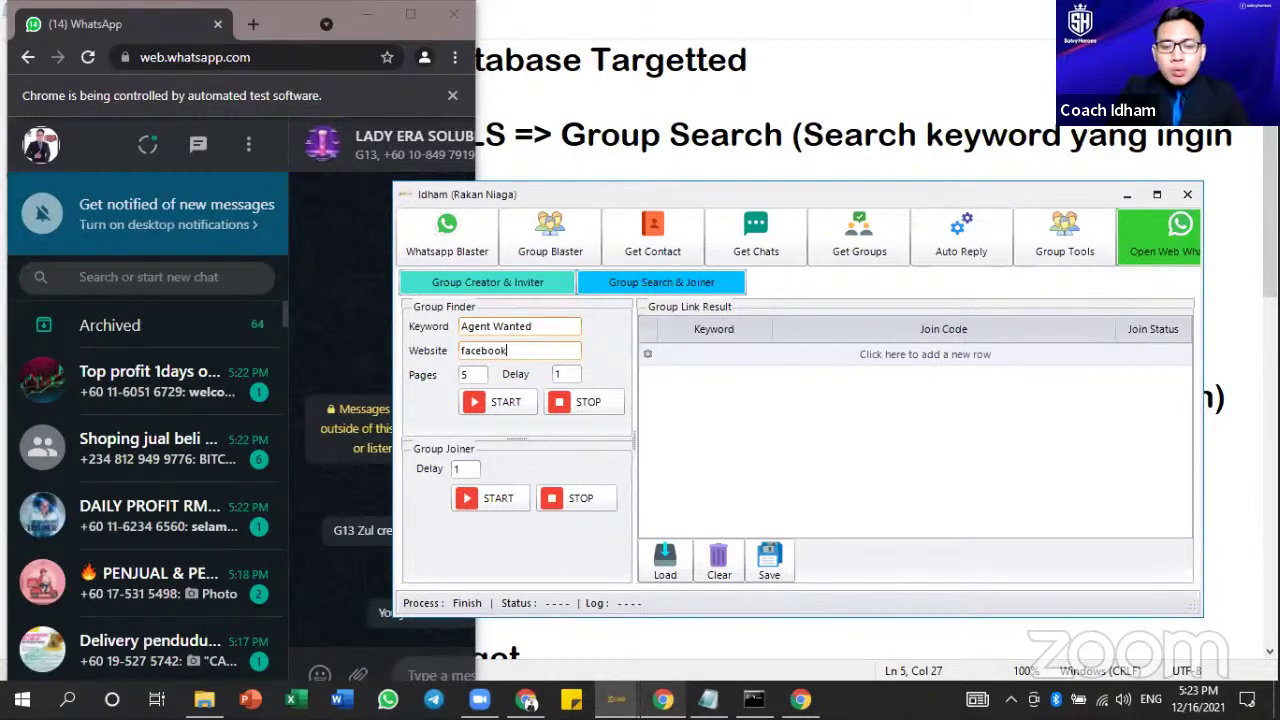
type(".com")
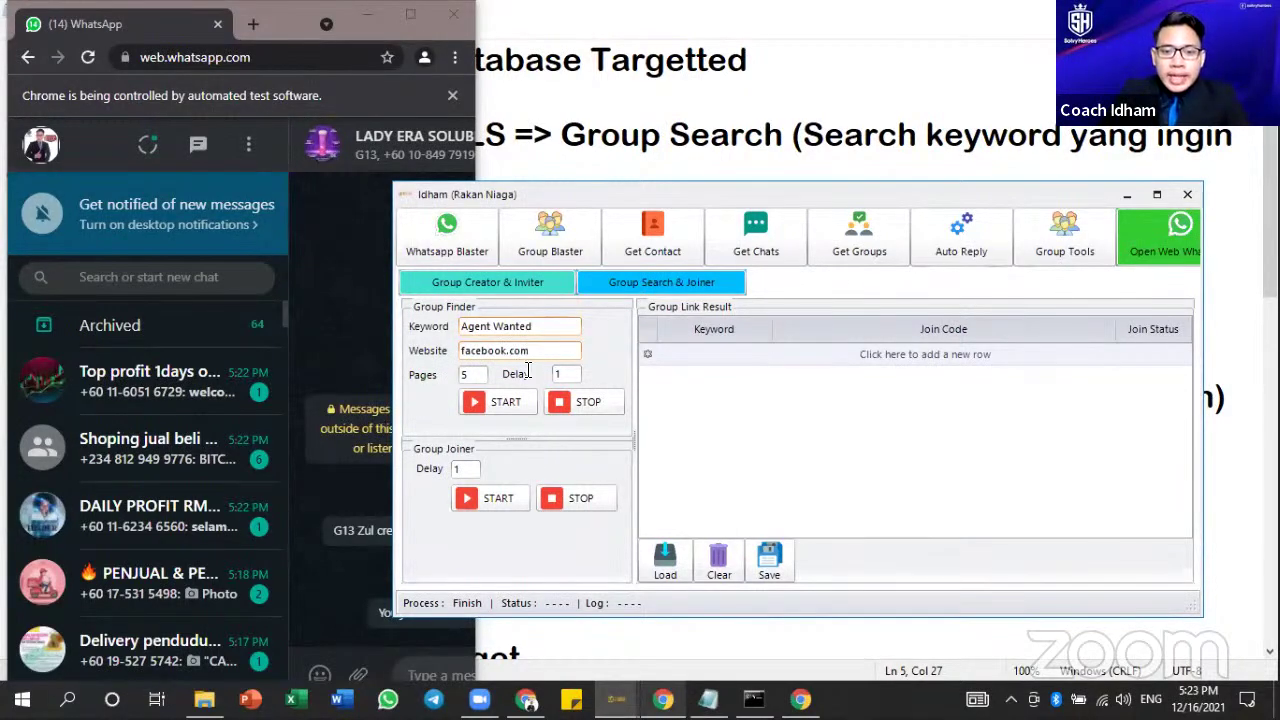
double_click(558, 374)
type("60")
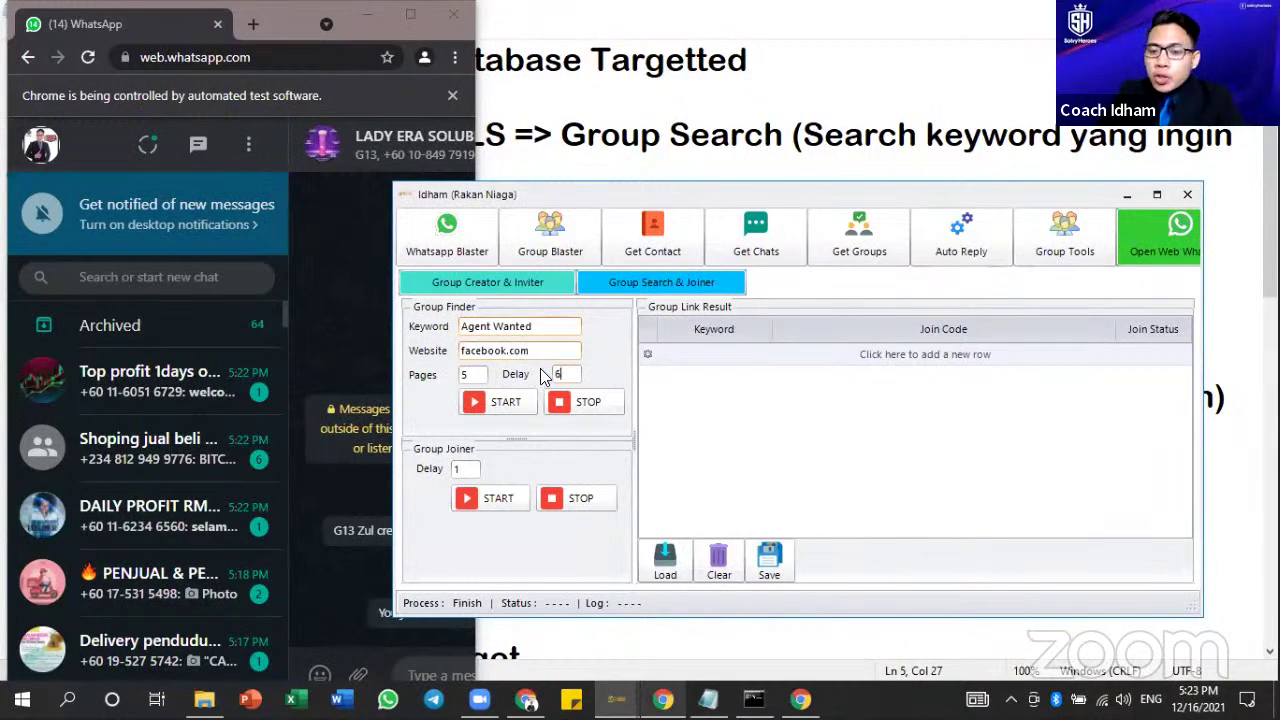
key("BackSpace")
key("BackSpace")
type("1")
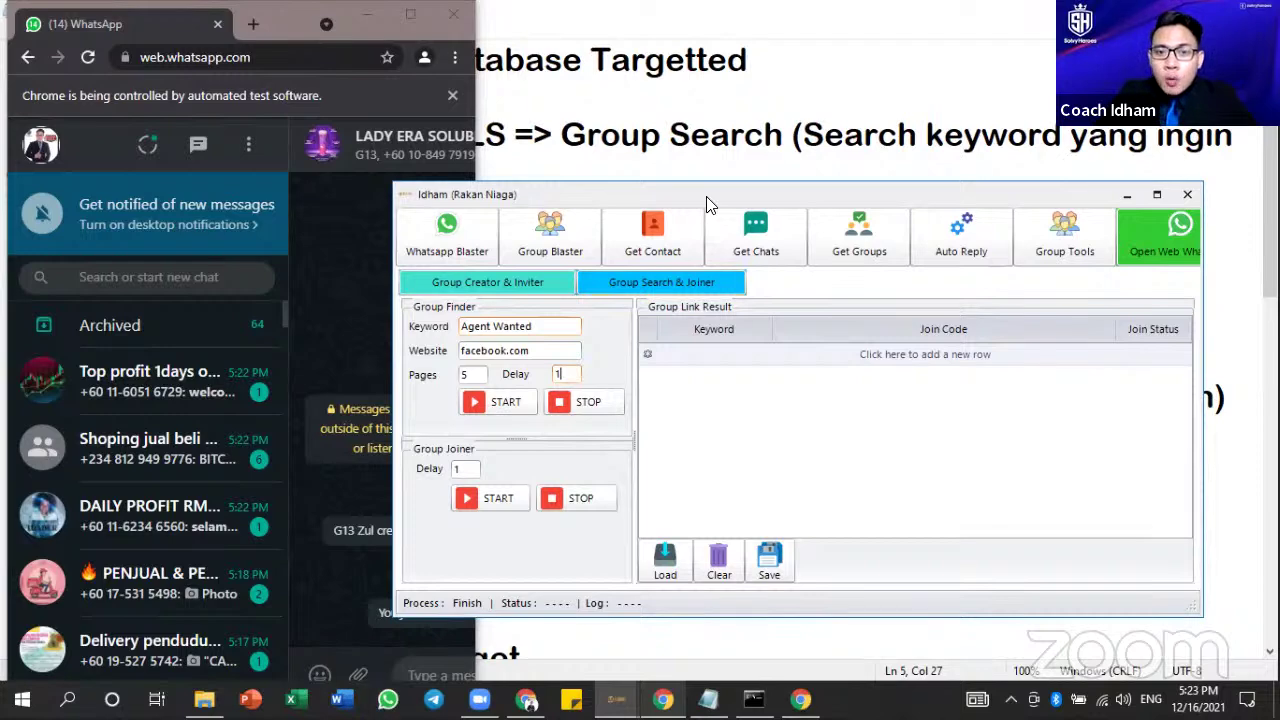
Move the window up and to the right, keeping Pages at 5.
left_click_drag(707, 204, 787, 146)
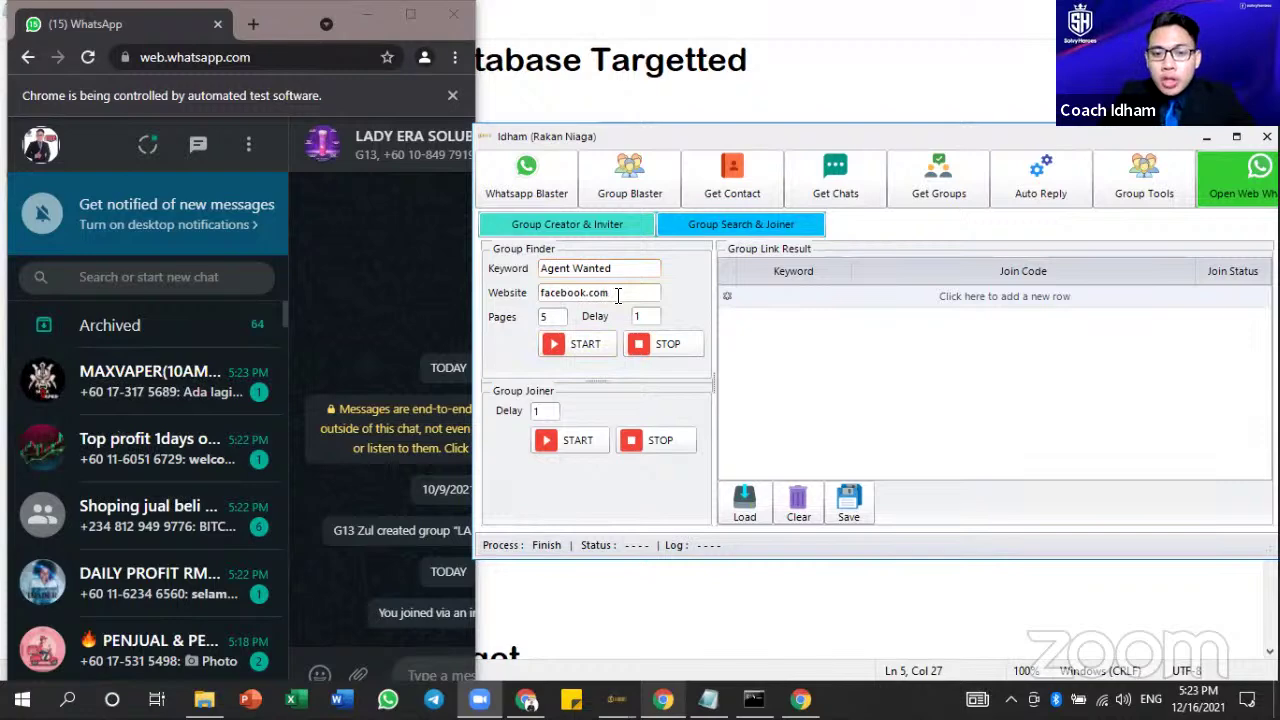
double_click(556, 316)
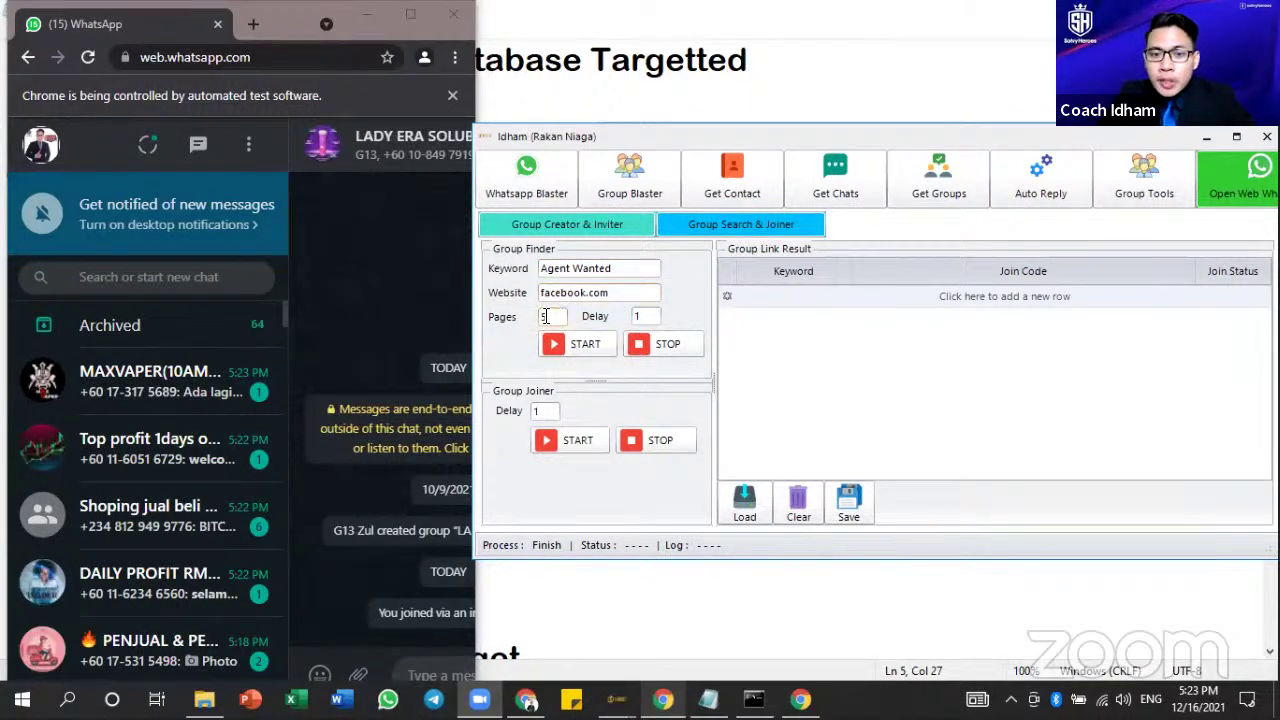
type("3")
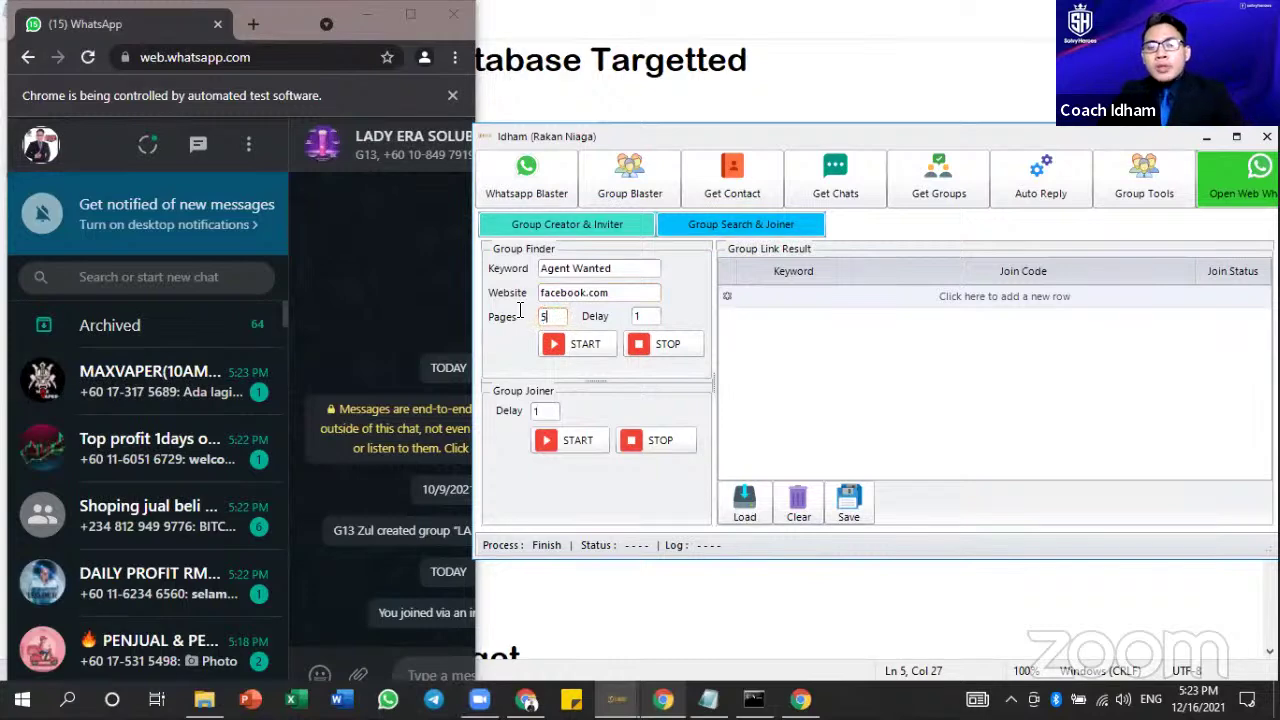
double_click(540, 317)
type("5")
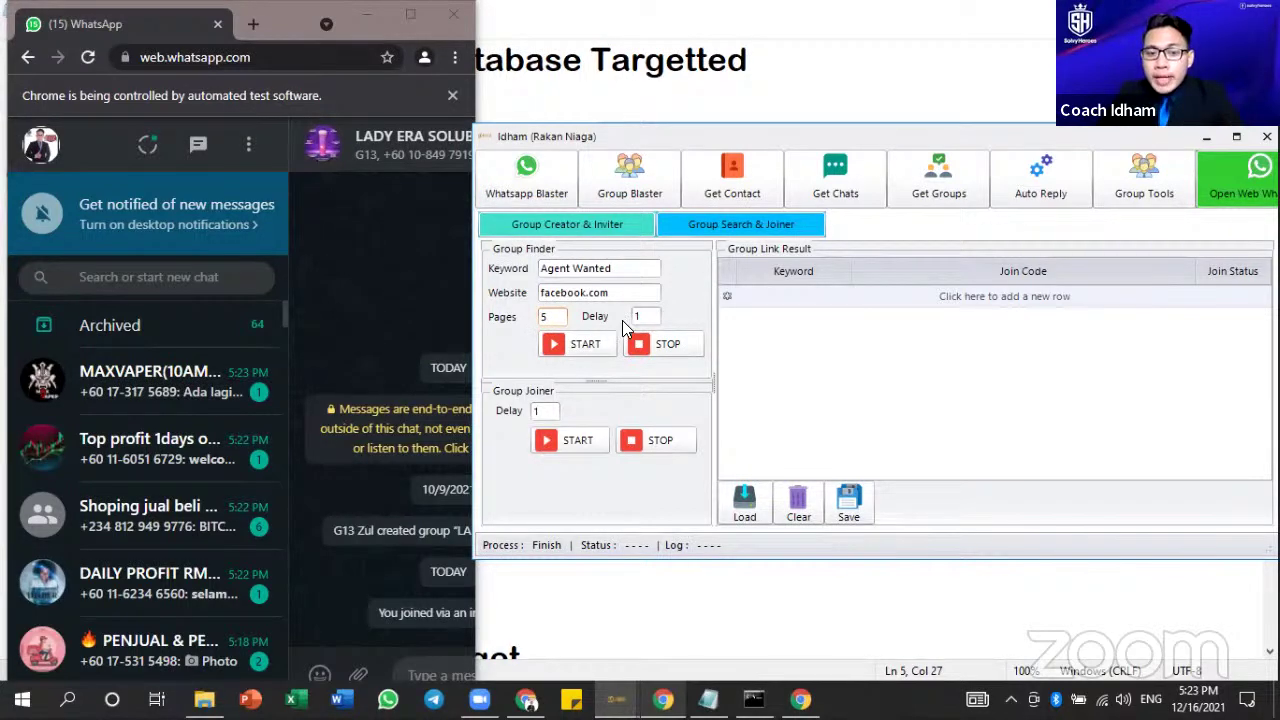
Run the Agent Wanted group search and dismiss the Process Finish message.
left_click(602, 344)
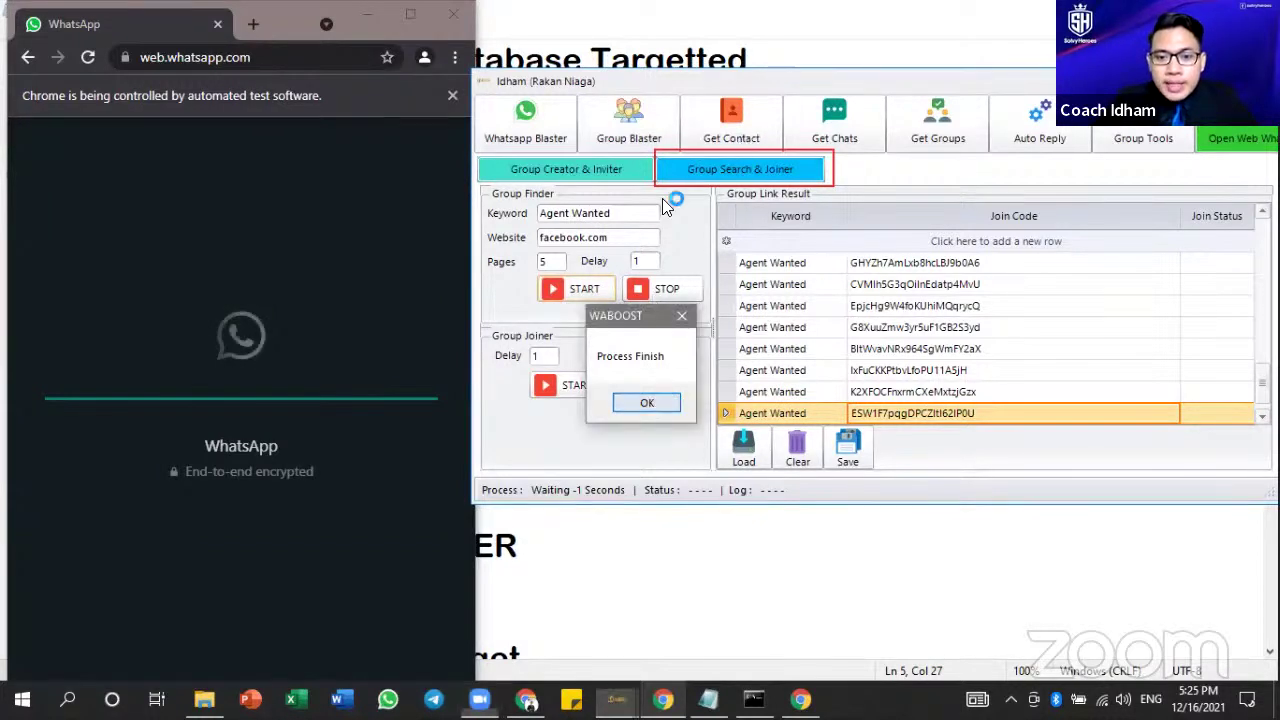
key("Return")
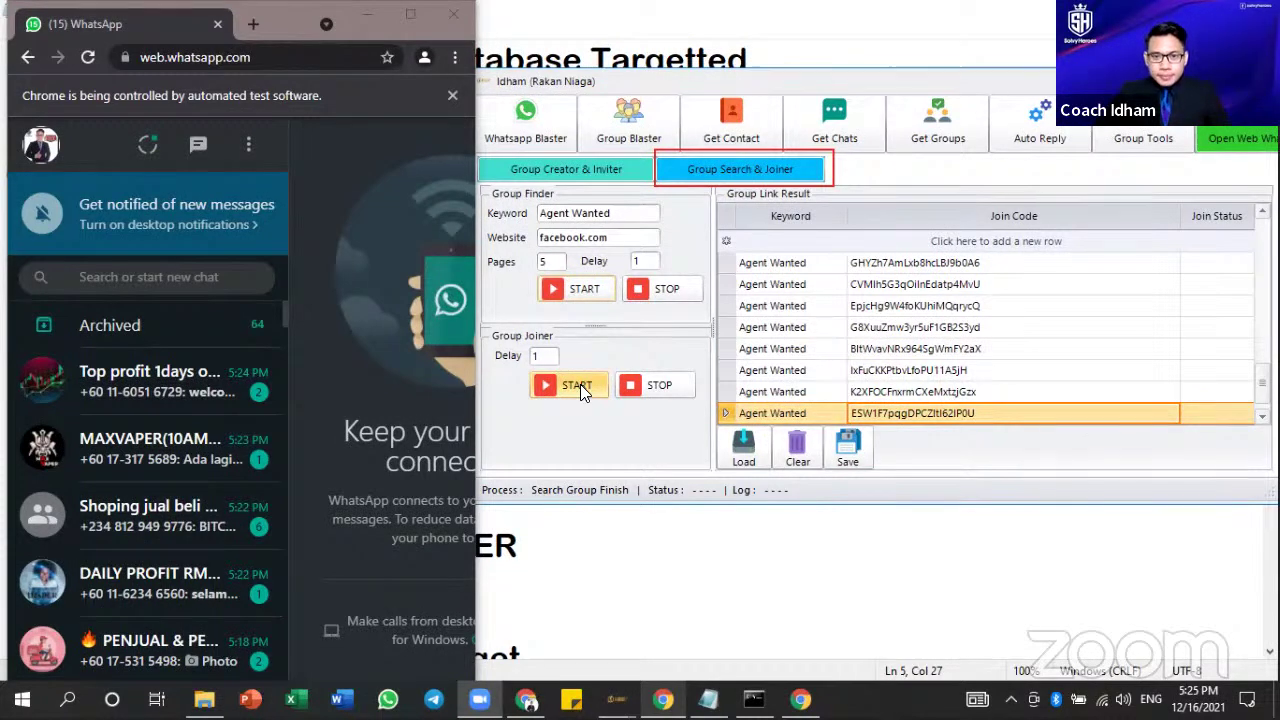
Start the Group Joiner on the found Agent Wanted links and watch the results.
left_click(580, 386)
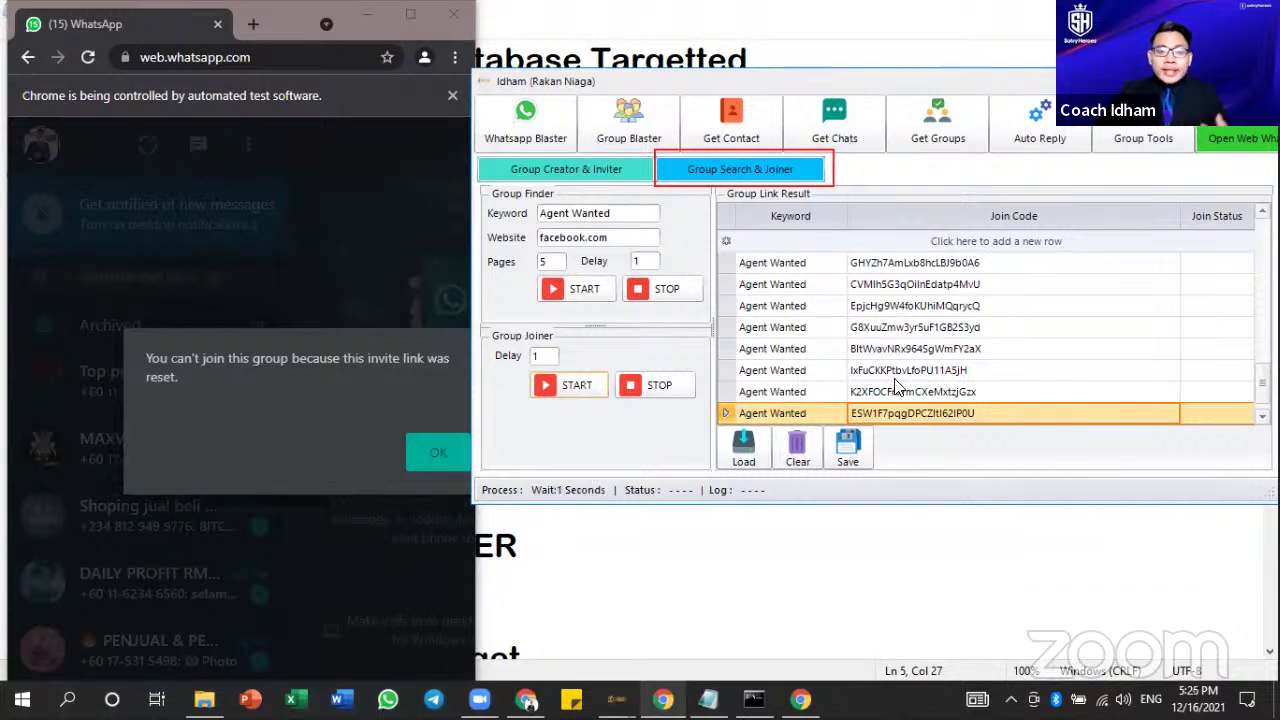
scroll(905, 385, "up", 5)
scroll(905, 385, "up", 2)
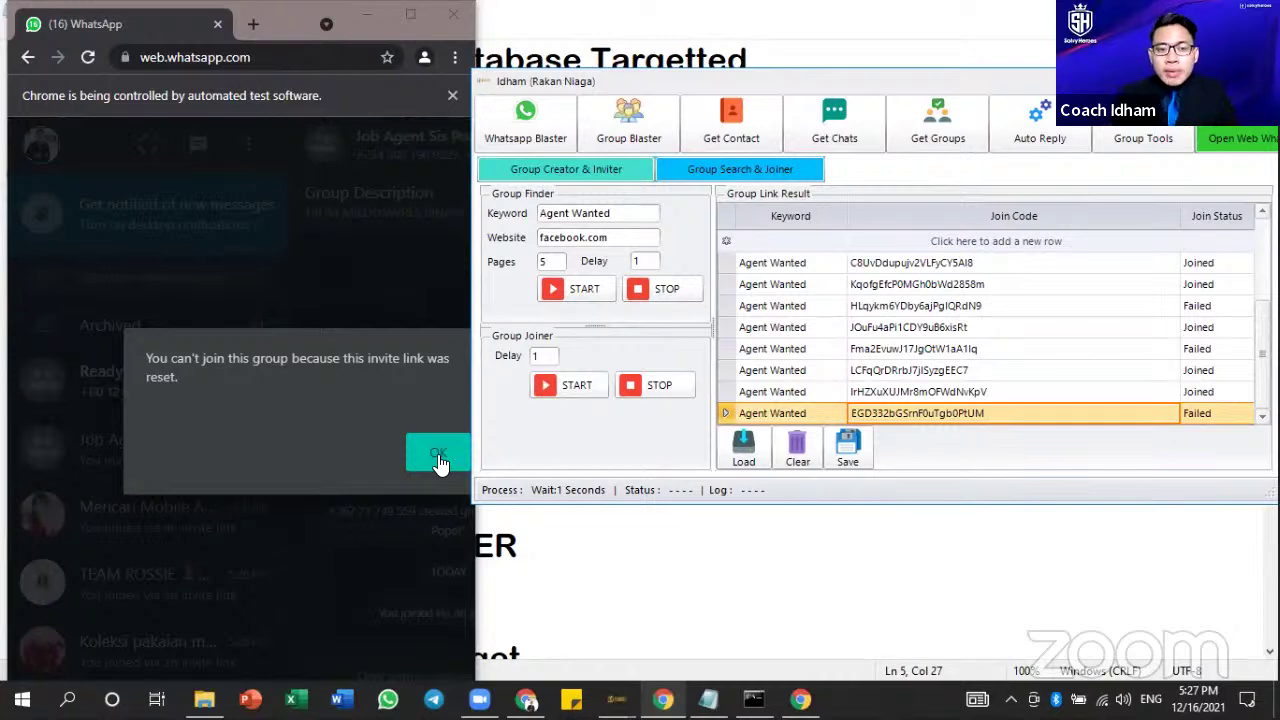
Dismiss WhatsApp's invite-link-reset notice, check the joined rows, then maximize WABOOST on Get Groups.
left_click(438, 458)
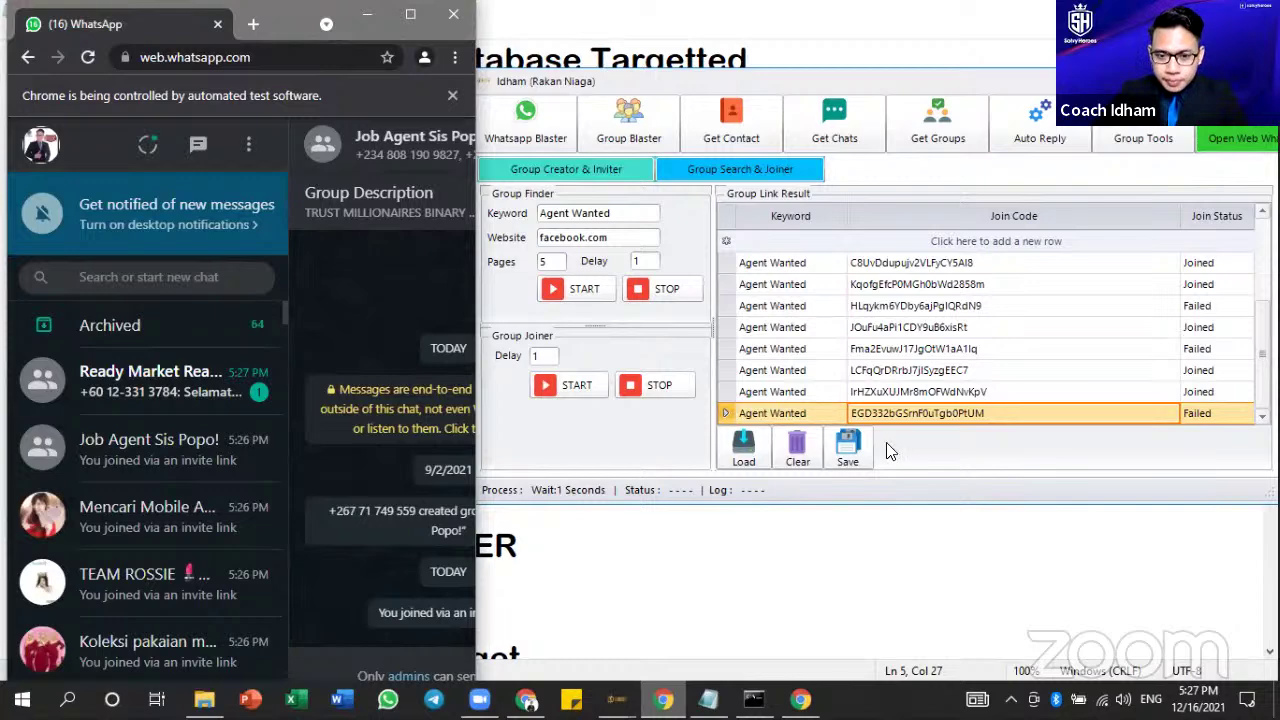
scroll(947, 403, "up", 2)
scroll(947, 403, "down", 2)
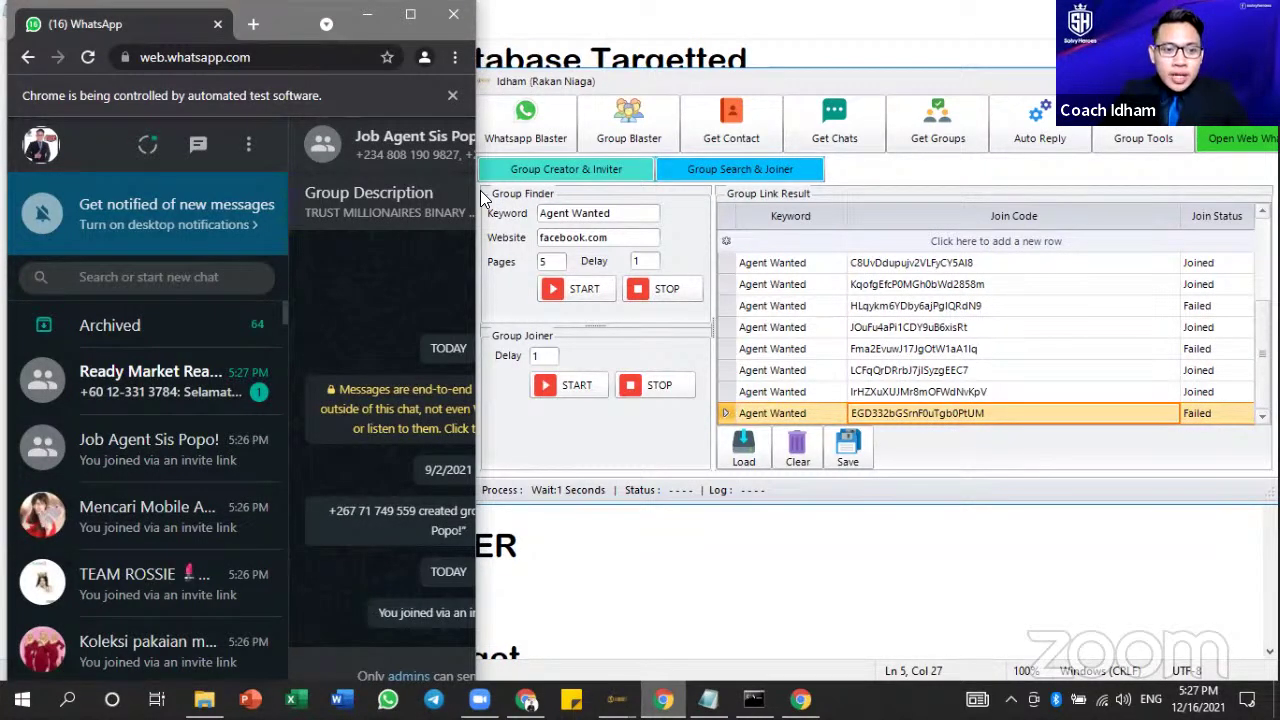
scroll(897, 388, "up", 2)
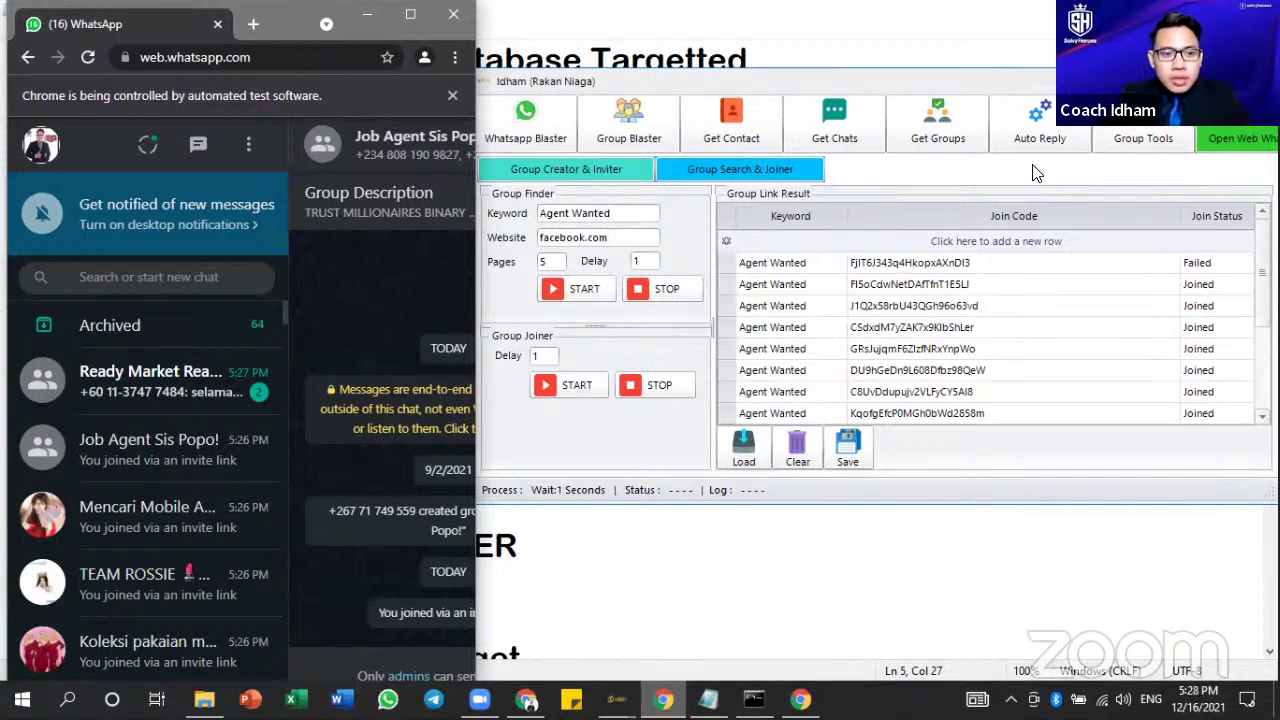
left_click(960, 350)
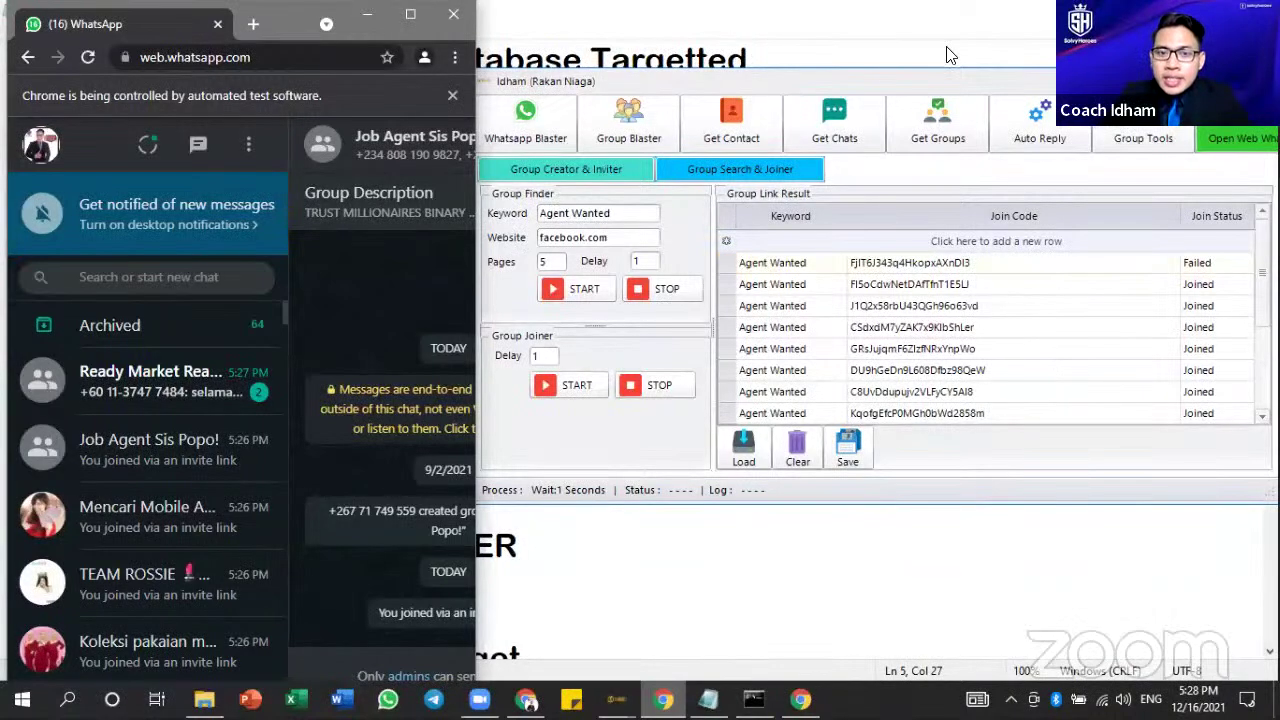
double_click(900, 88)
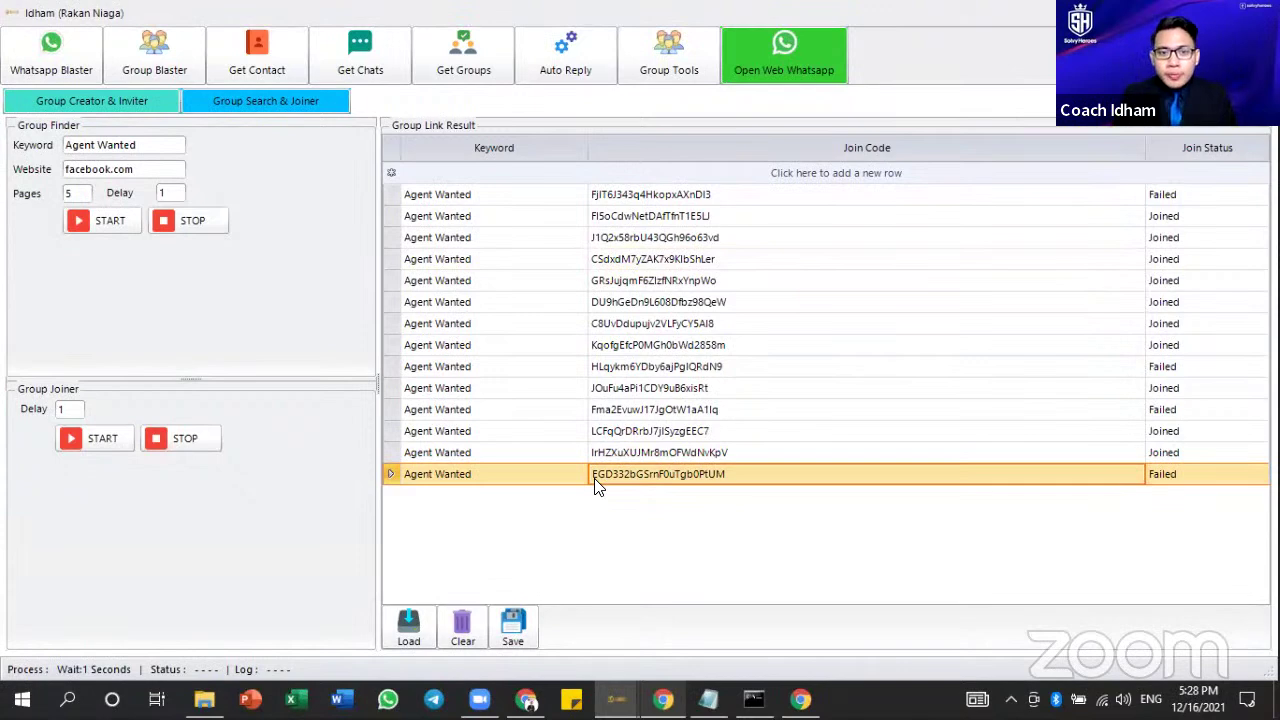
left_click(489, 70)
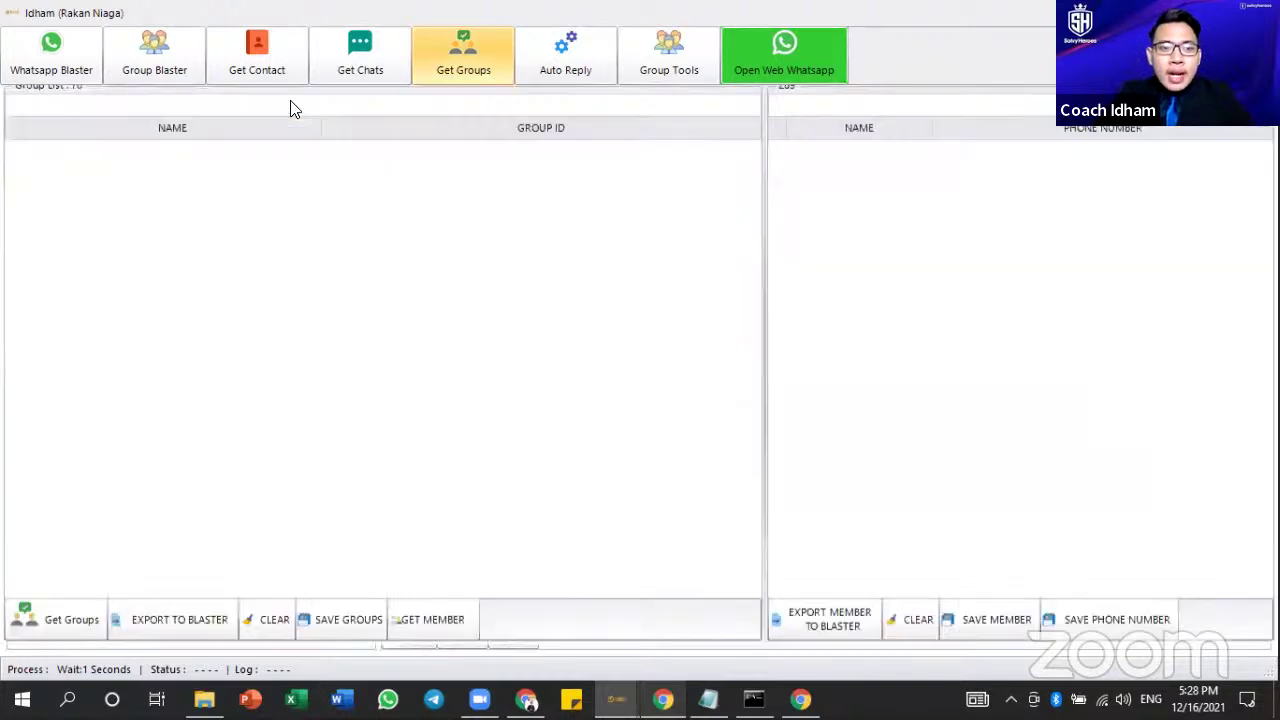
left_click(735, 47)
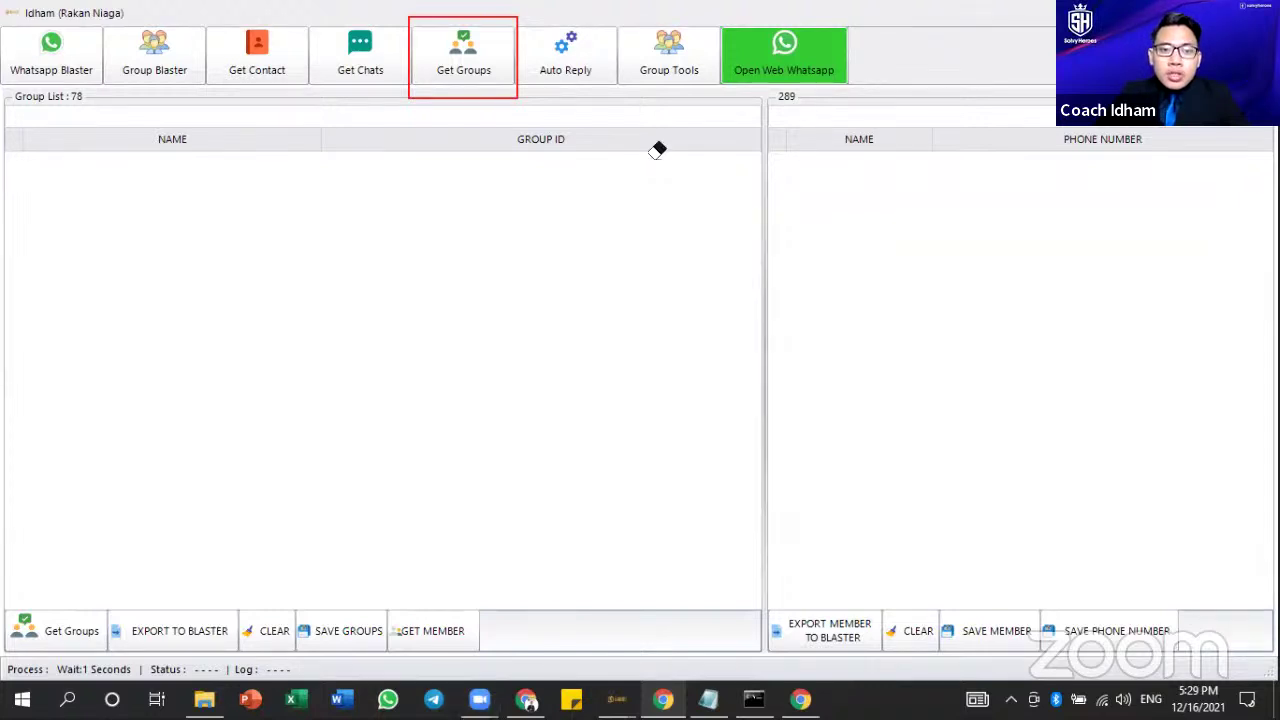
Load the group list, dismiss the completion message and browse the 94 groups.
left_click(512, 61)
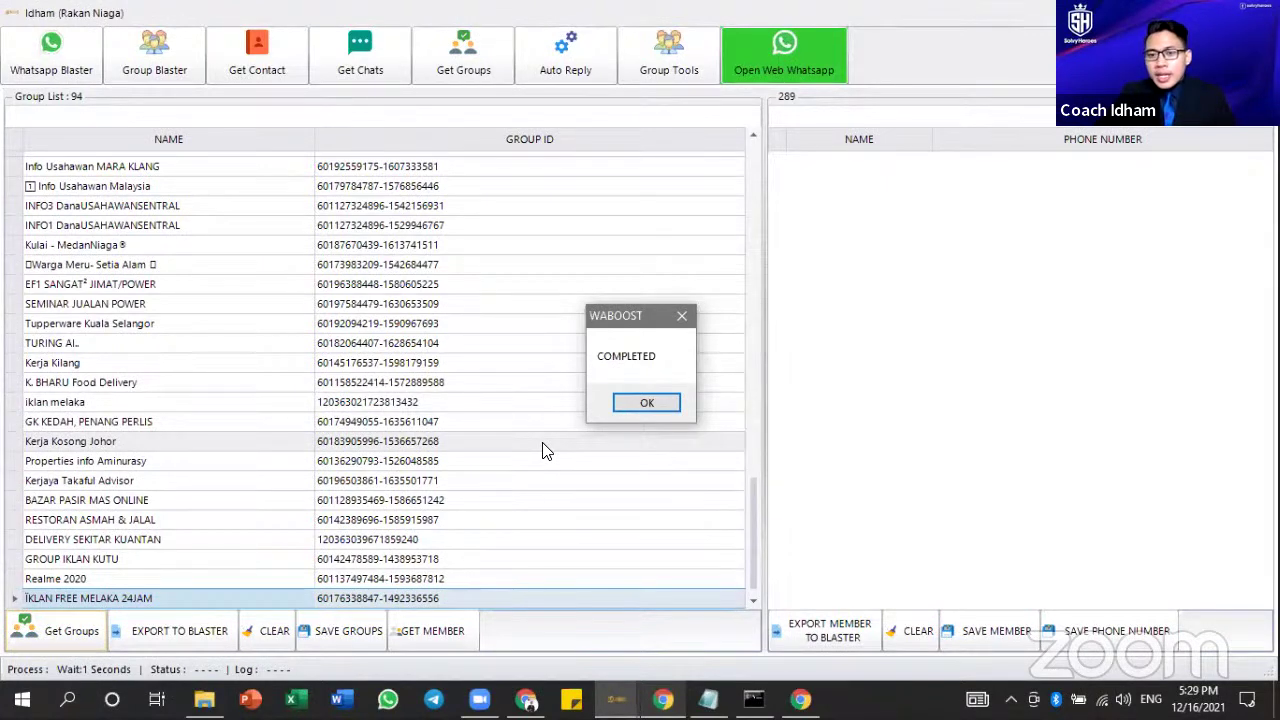
left_click(652, 404)
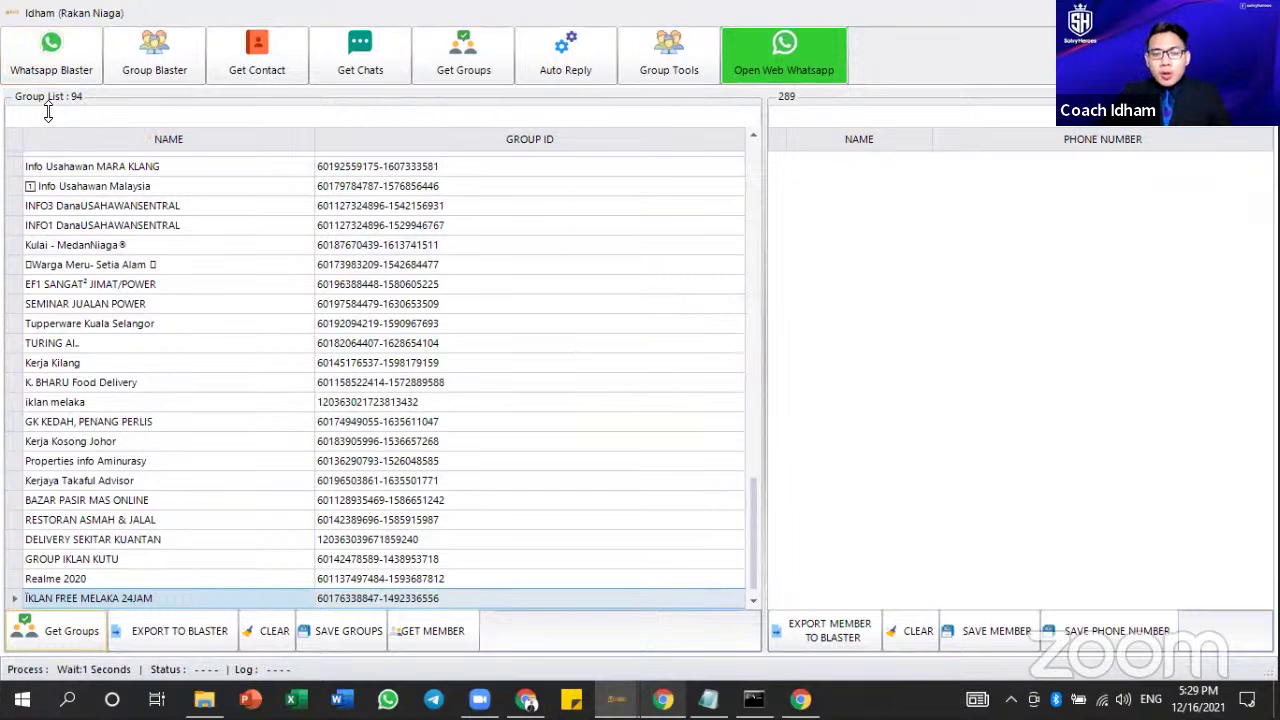
scroll(250, 347, "down", 1)
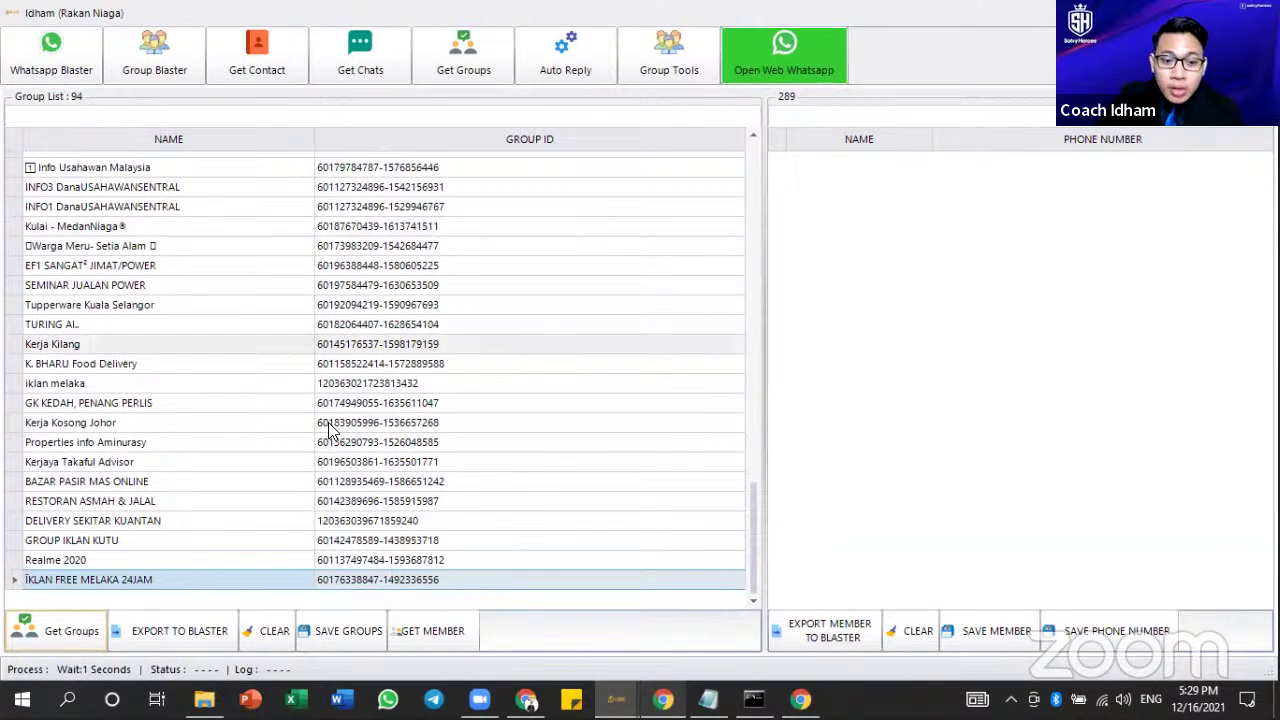
scroll(335, 432, "up", 1)
scroll(335, 432, "up", 10)
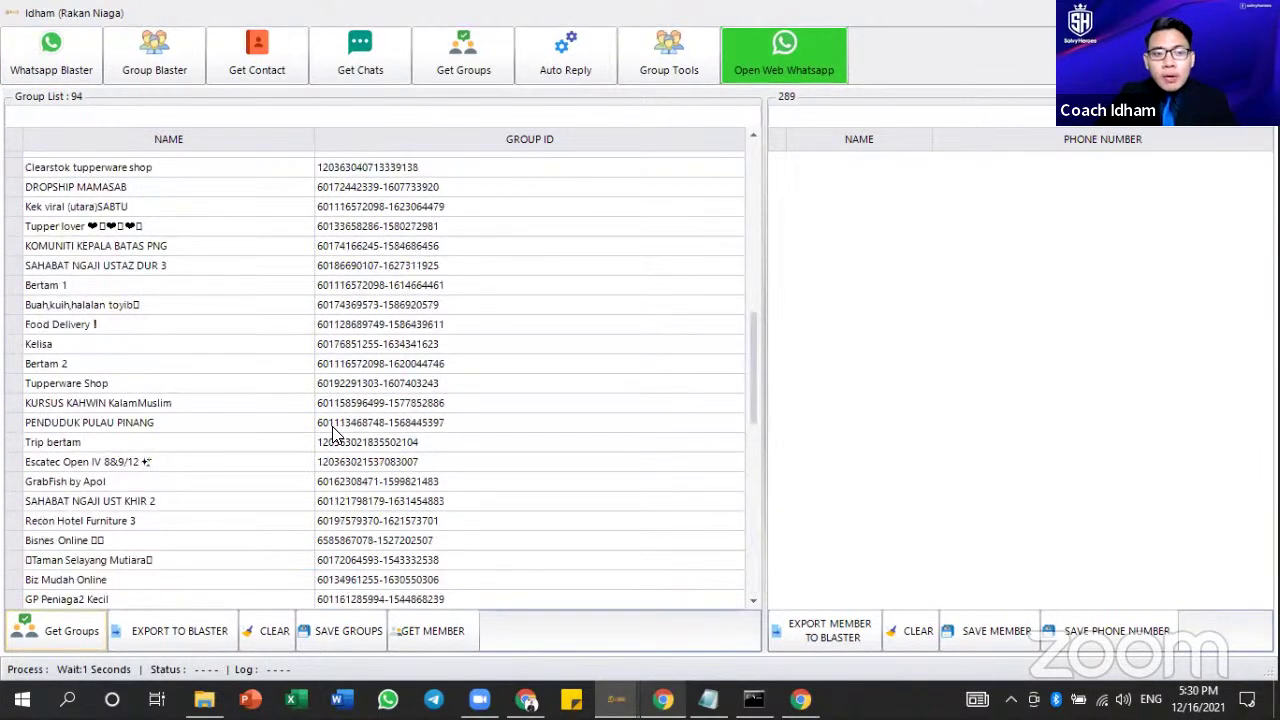
scroll(335, 432, "up", 10)
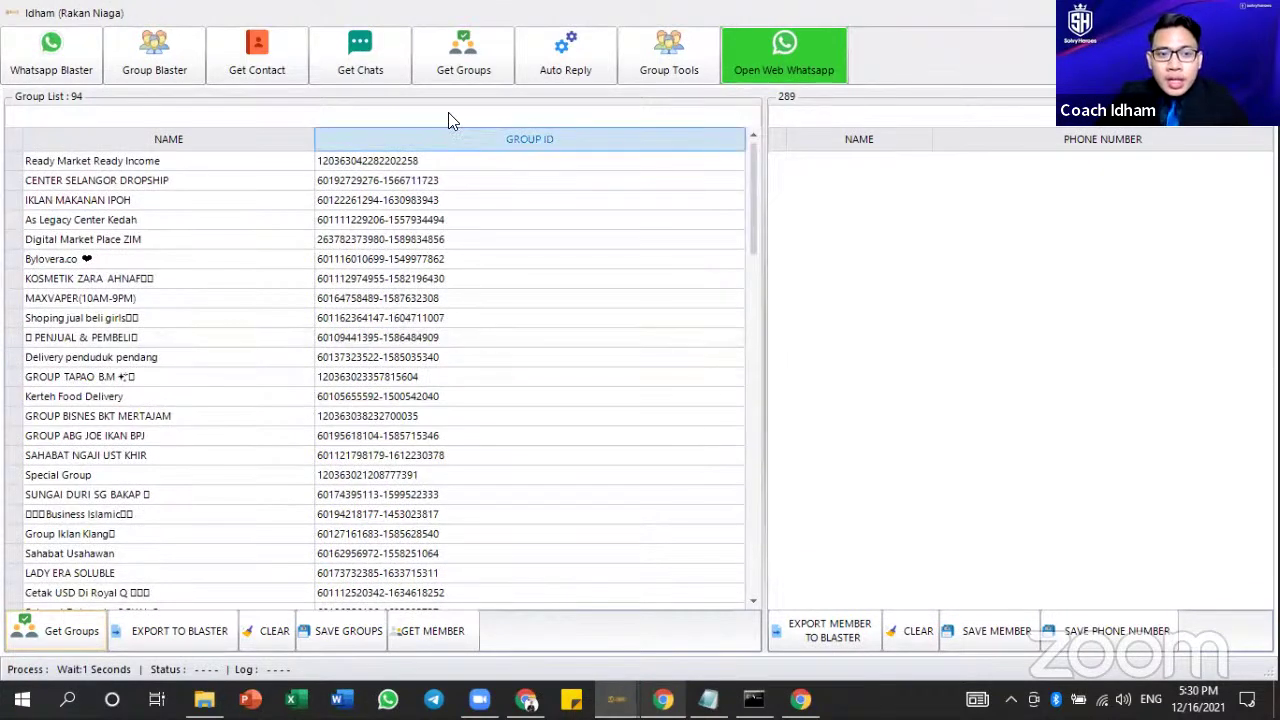
Select the GROUP ID header and a group row, then switch to installation waboost.pdf.
left_click(529, 139)
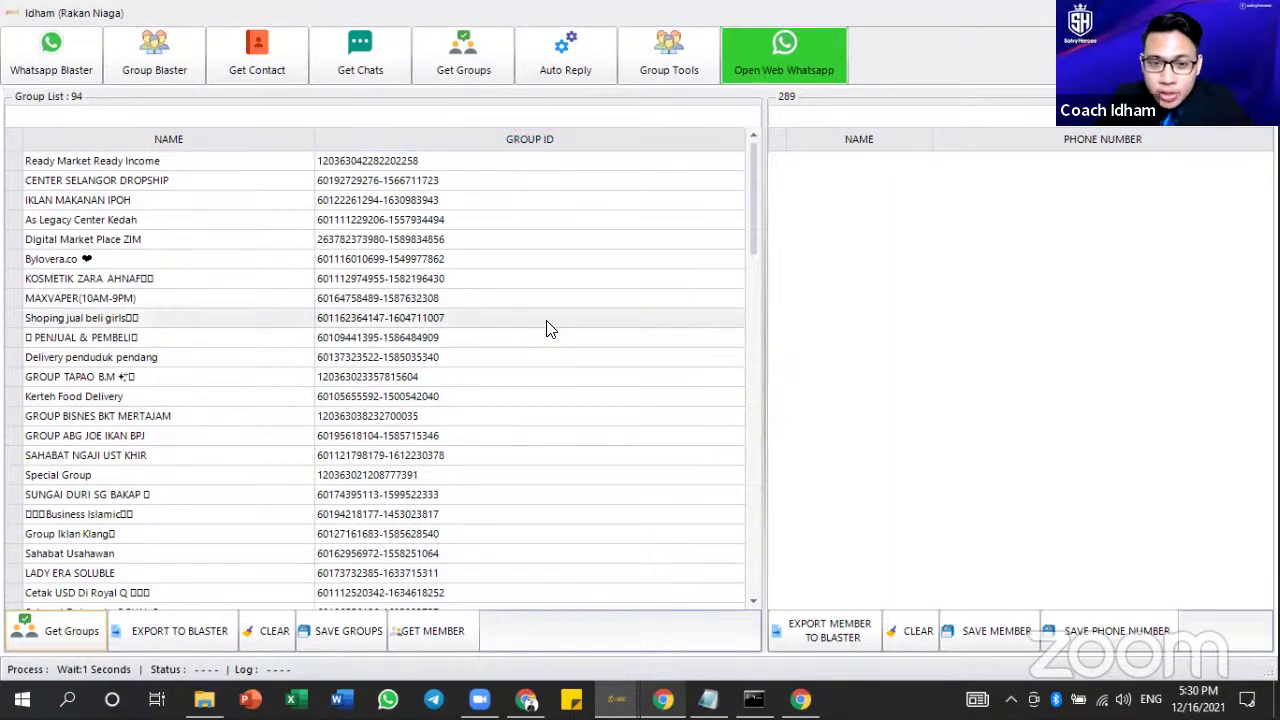
left_click(138, 222)
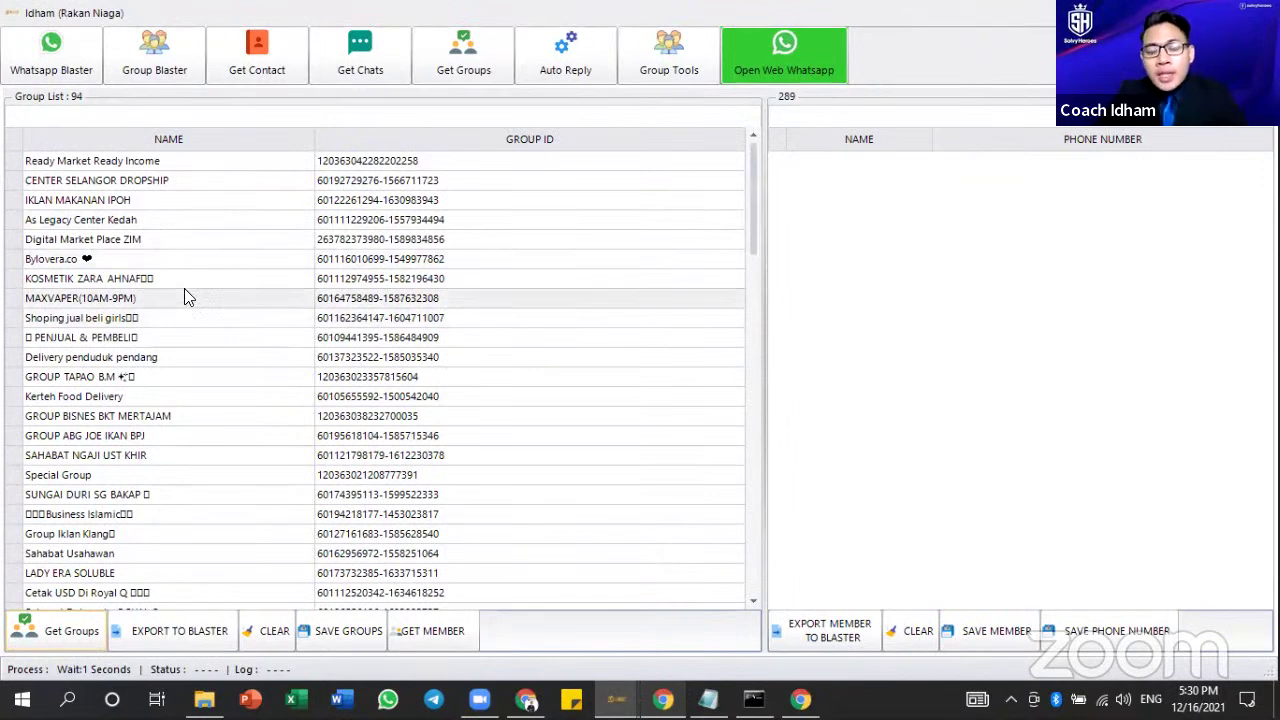
scroll(180, 322, "down", 9)
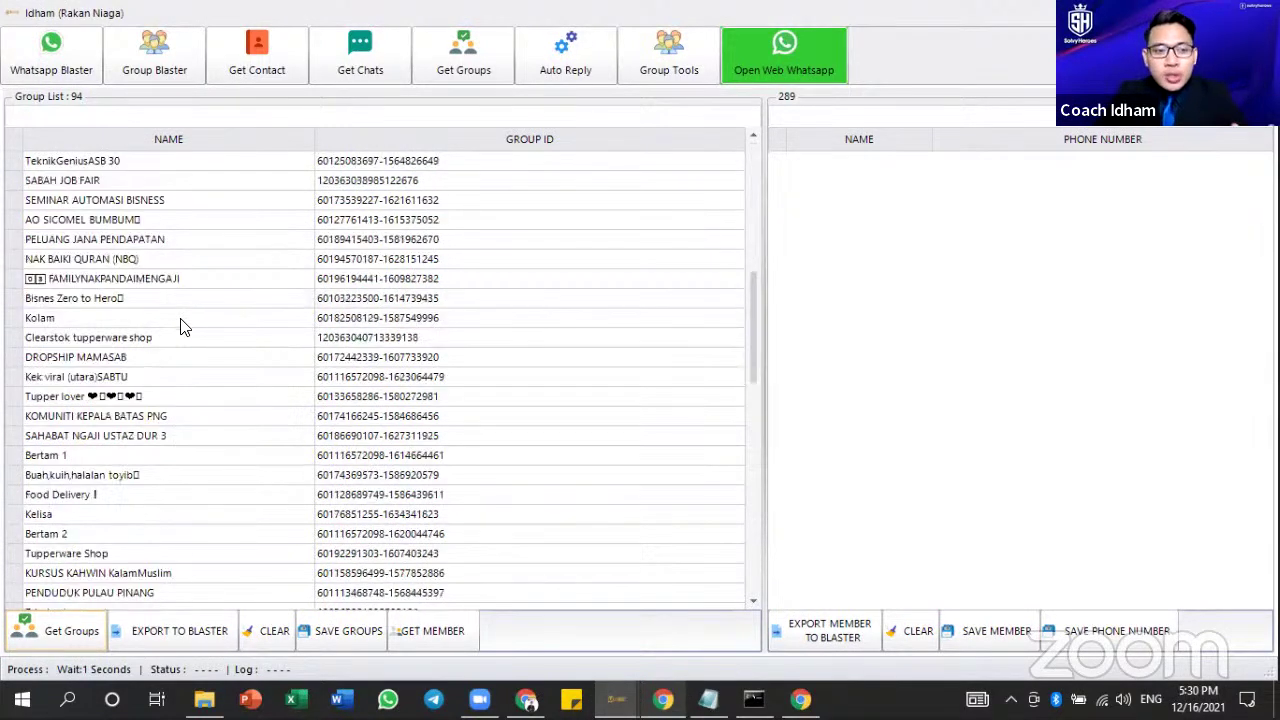
scroll(208, 244, "down", 12)
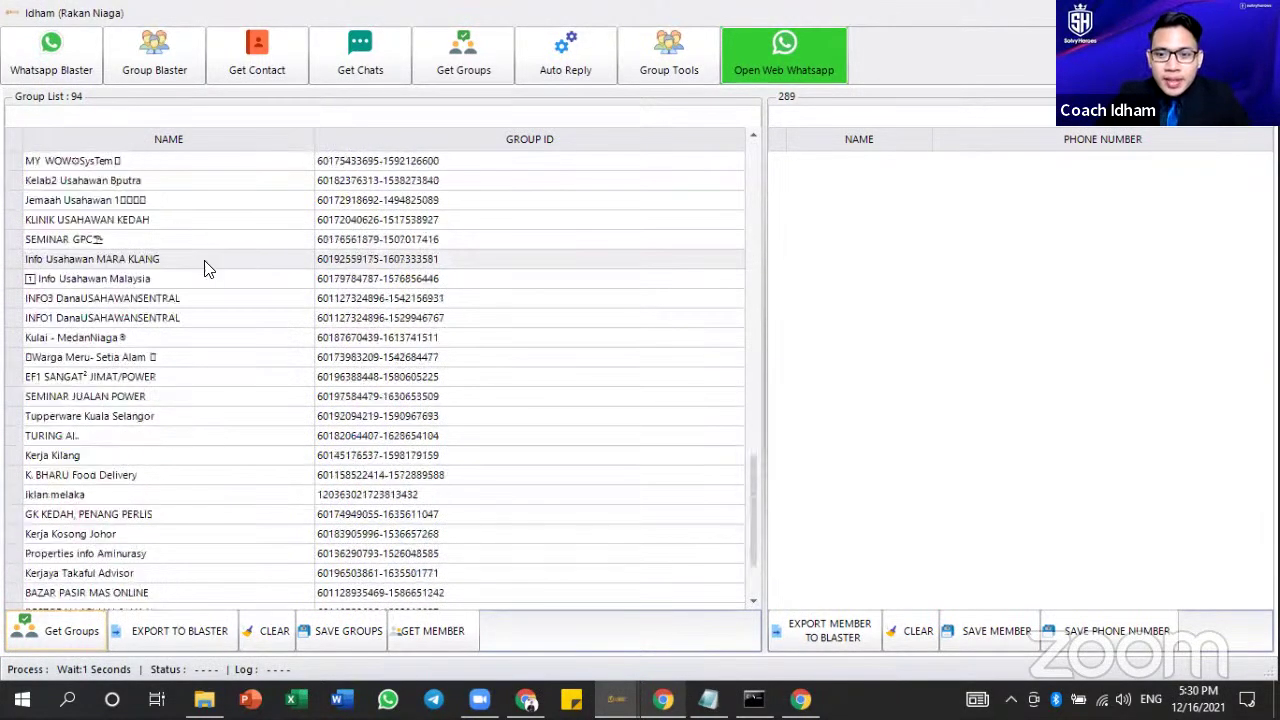
scroll(205, 268, "down", 1)
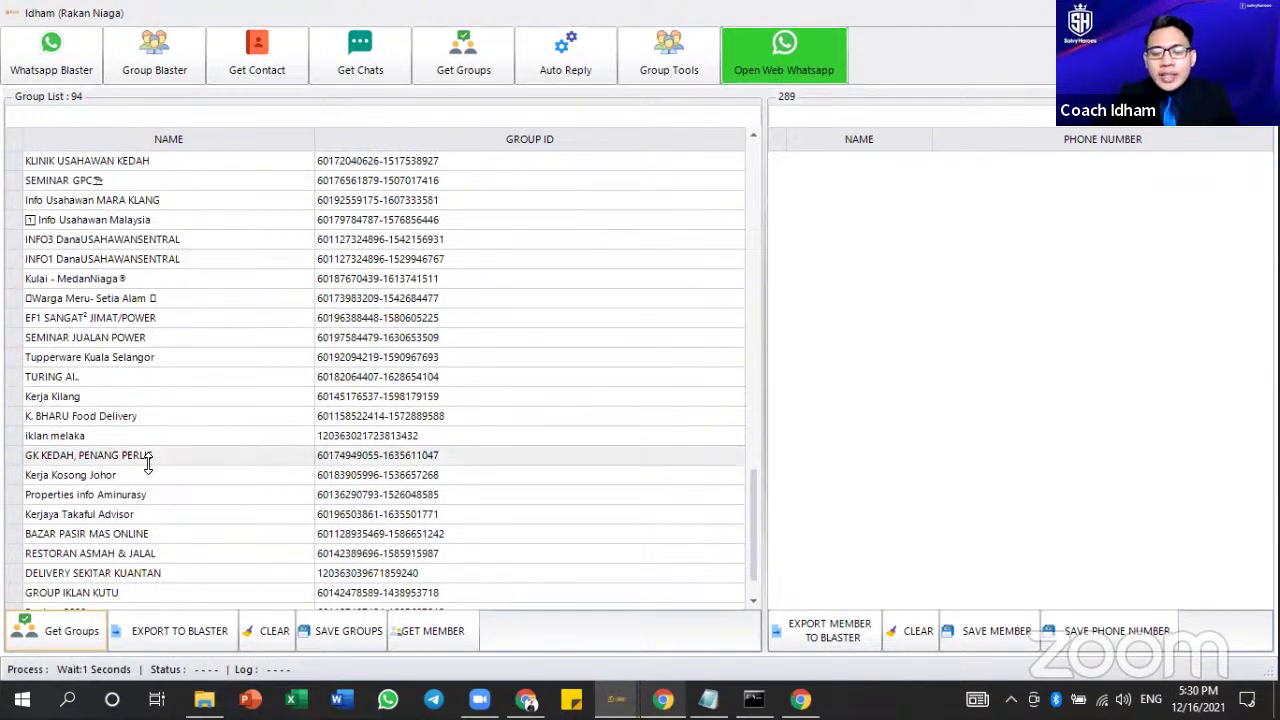
mouse_move(663, 695)
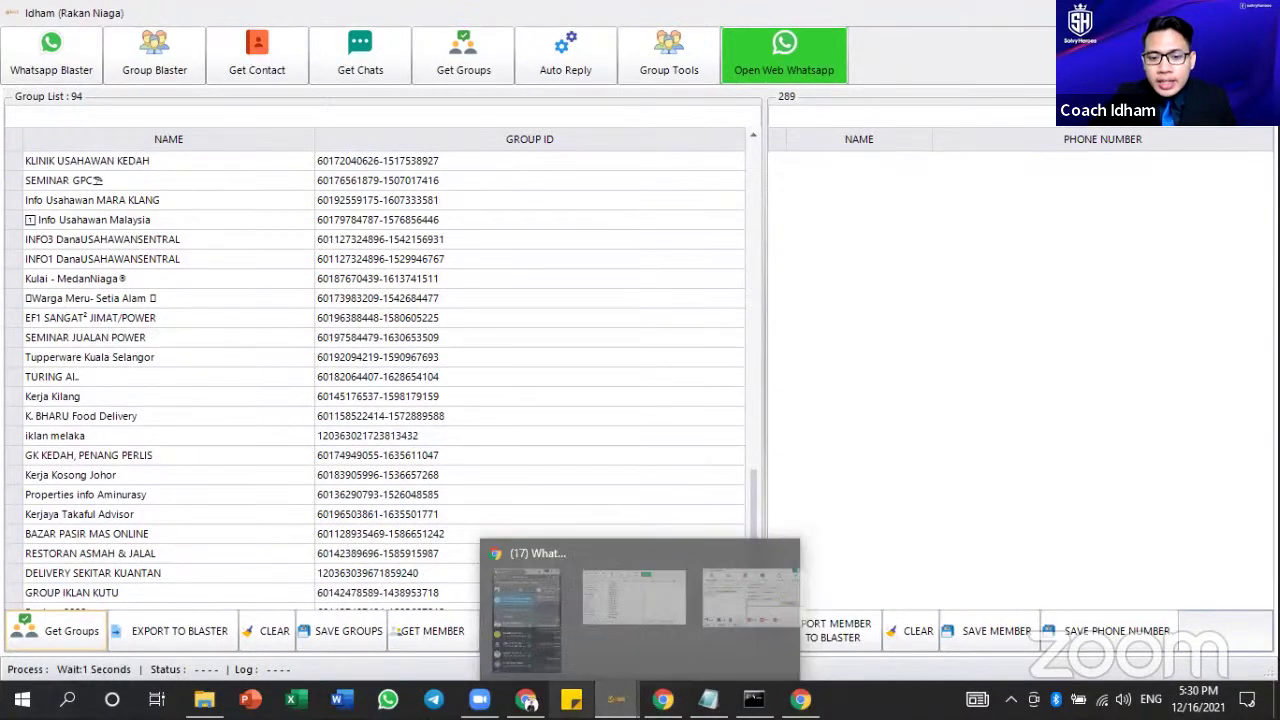
key("alt+Tab")
Scroll the guide to page 3's WABOOST download and licence-key links, then return to WABOOST.
scroll(466, 368, "up", 20)
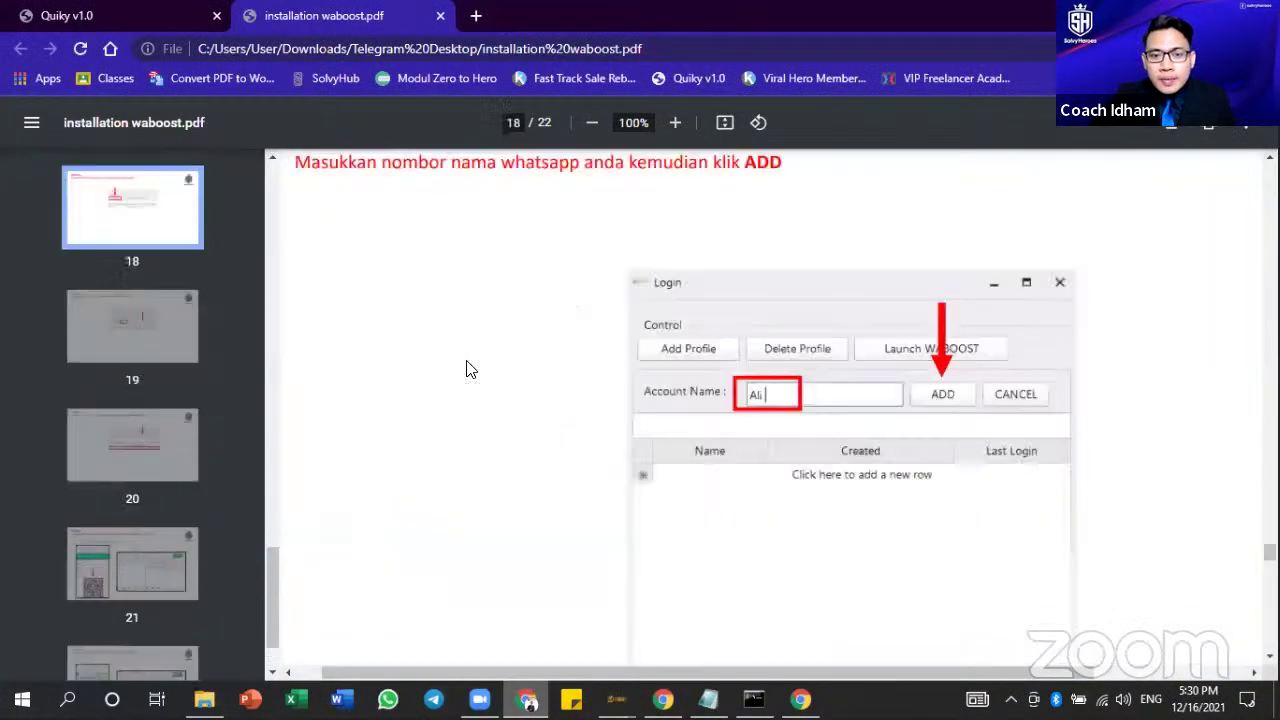
scroll(466, 368, "up", 20)
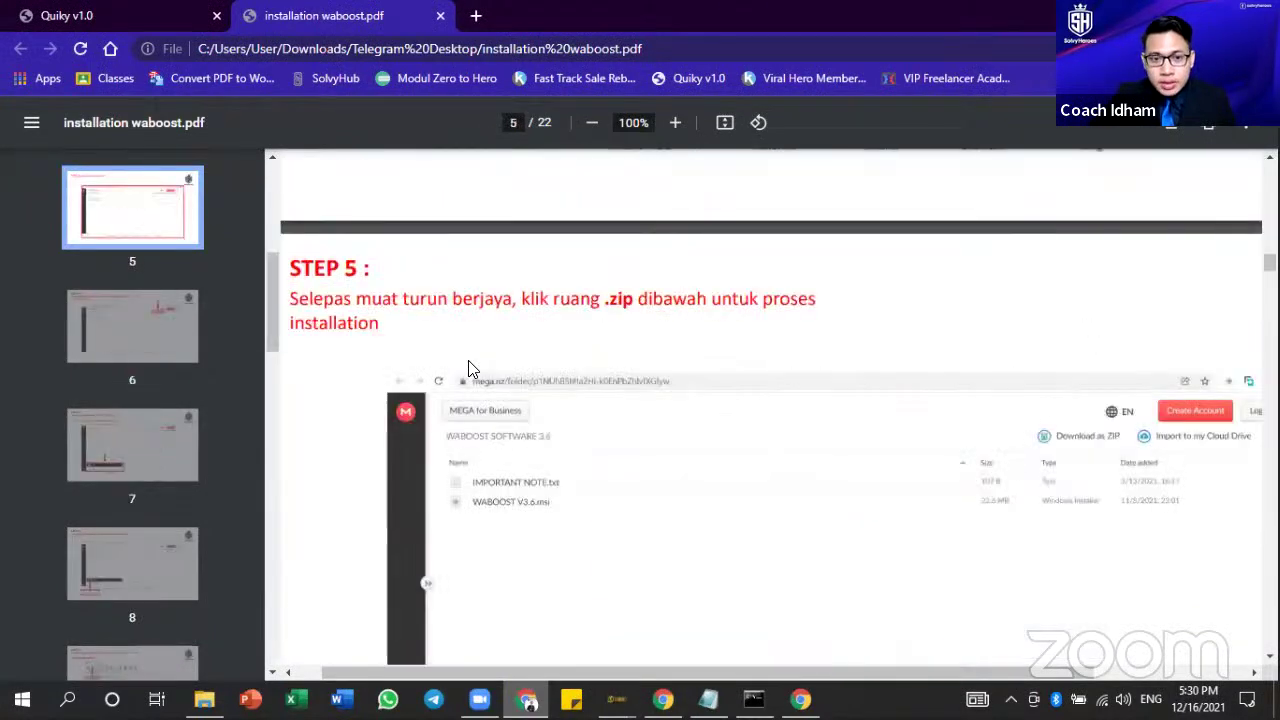
scroll(470, 368, "up", 10)
scroll(466, 410, "up", 5)
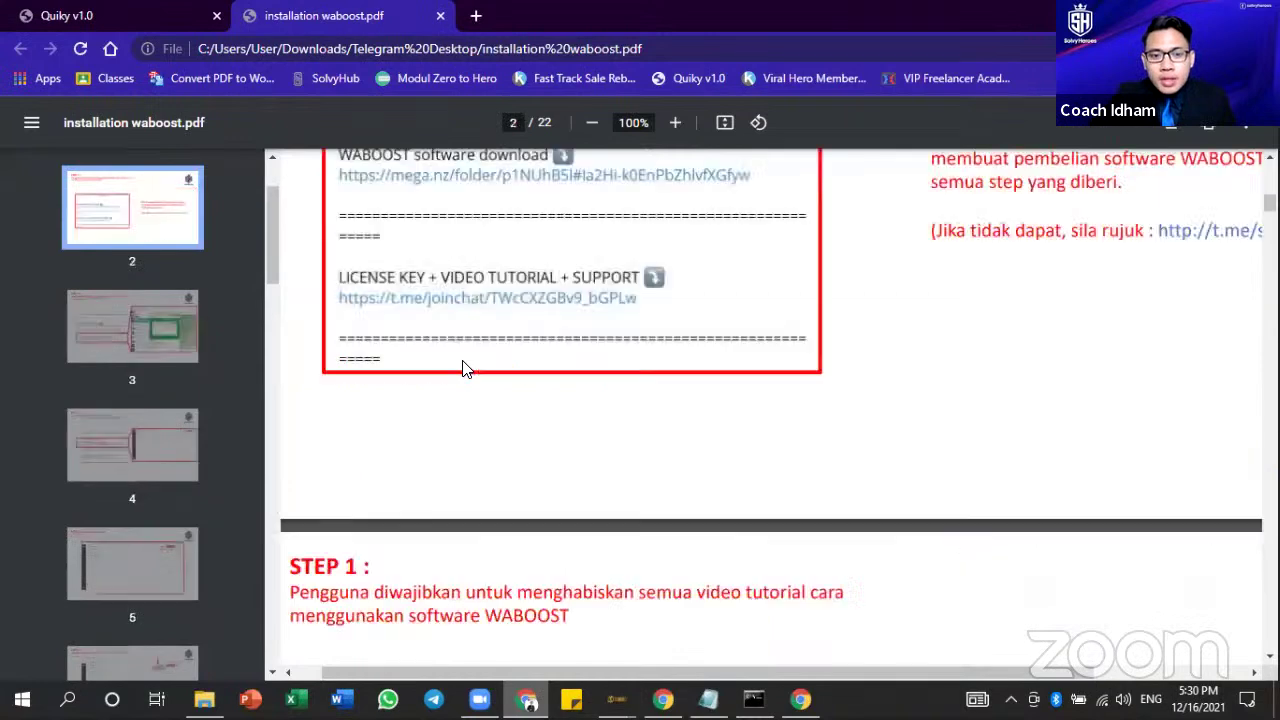
scroll(466, 417, "down", 2)
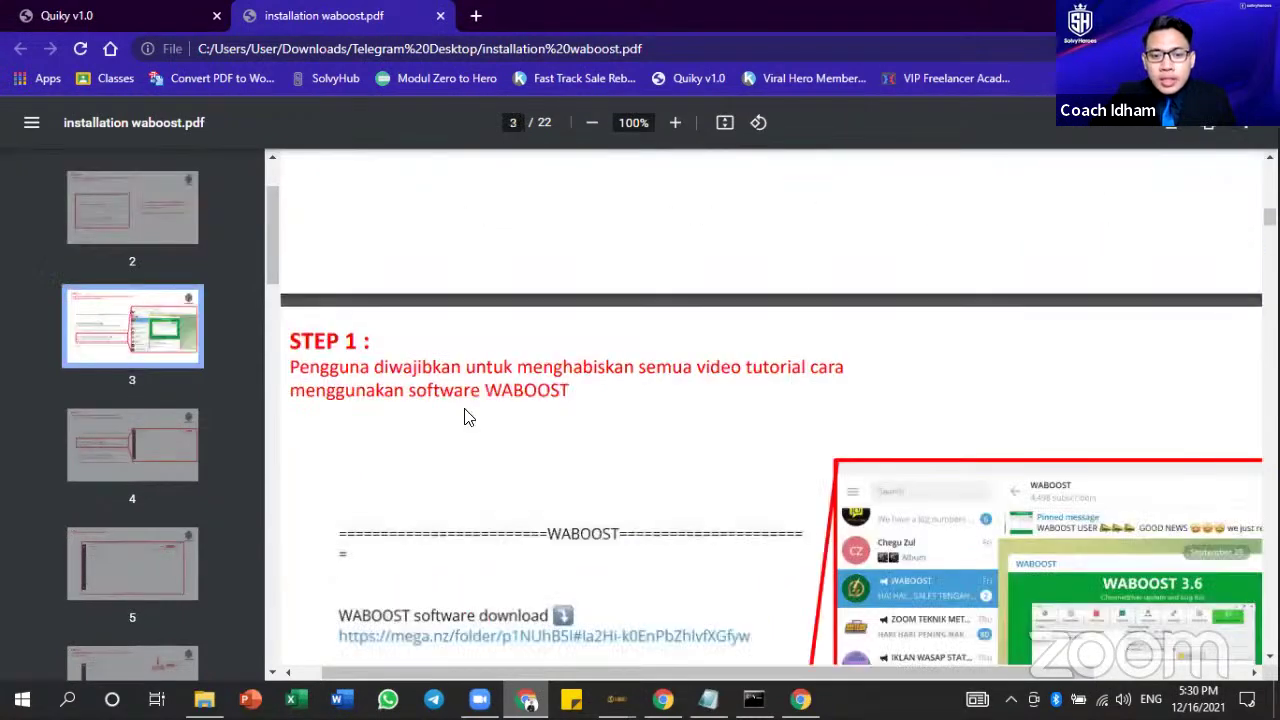
scroll(466, 417, "down", 4)
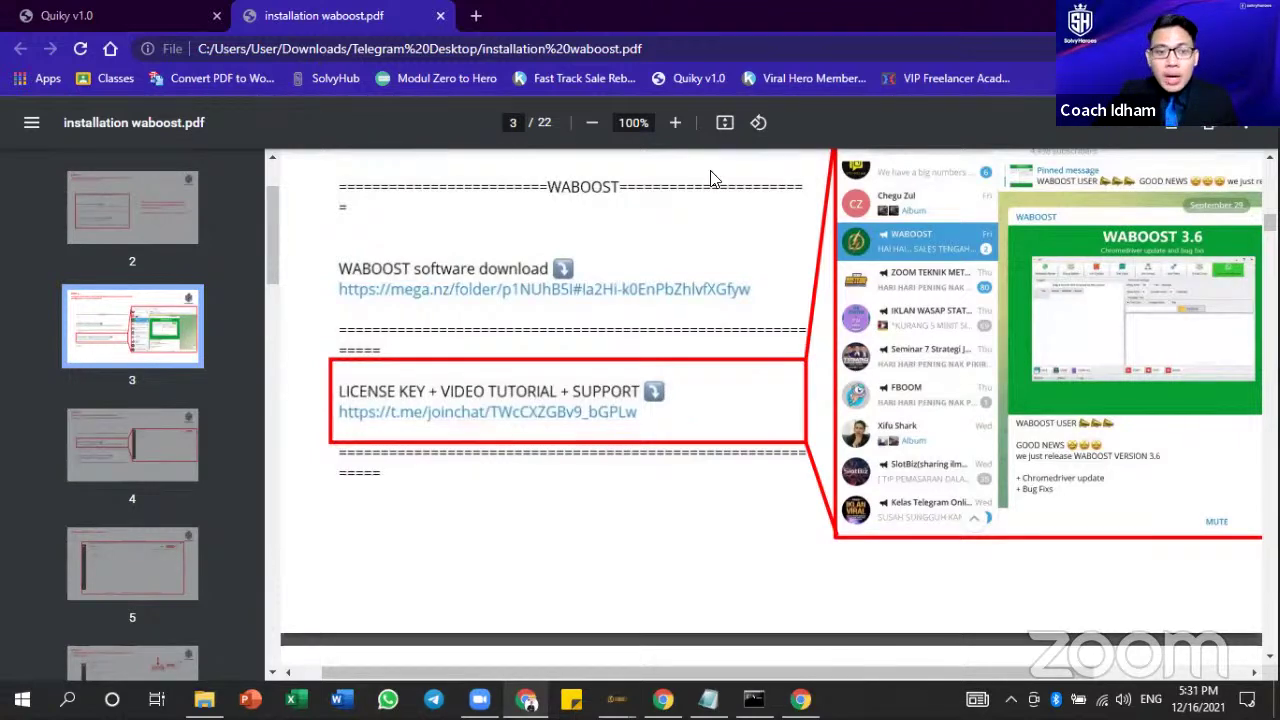
left_click(626, 692)
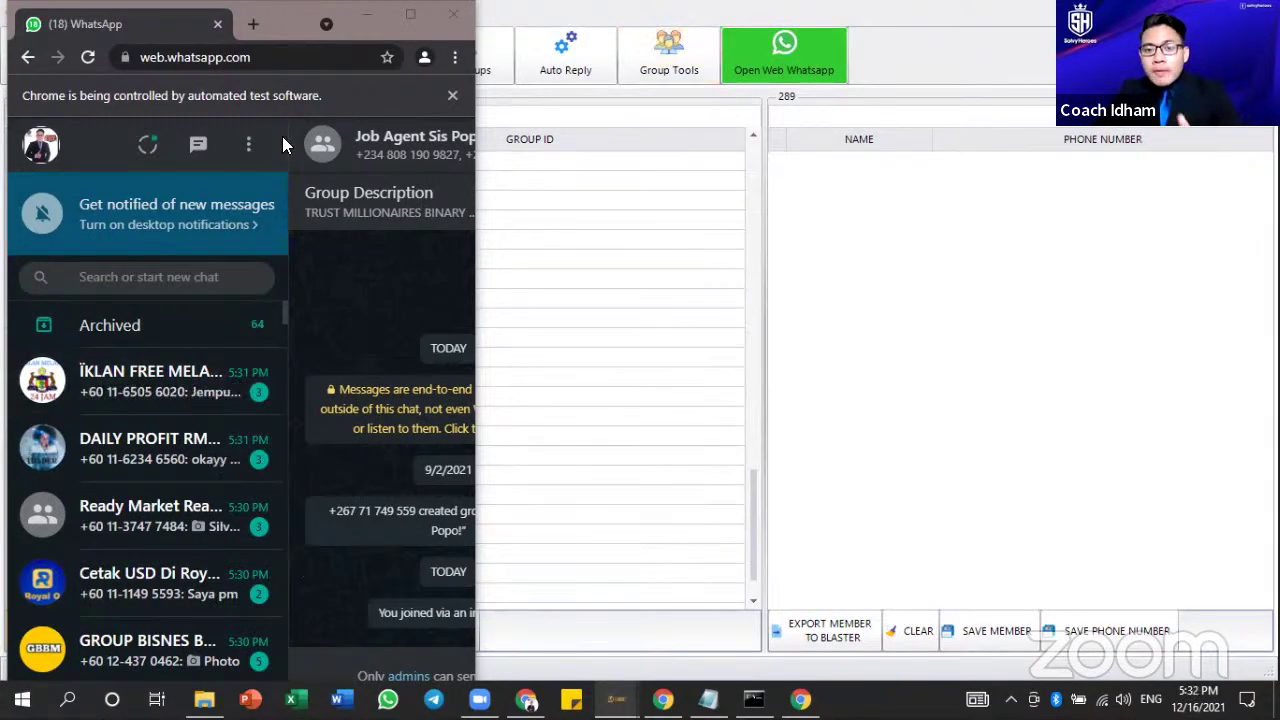
Reload WhatsApp Web from the Back history list, then minimize its window.
left_click(28, 61)
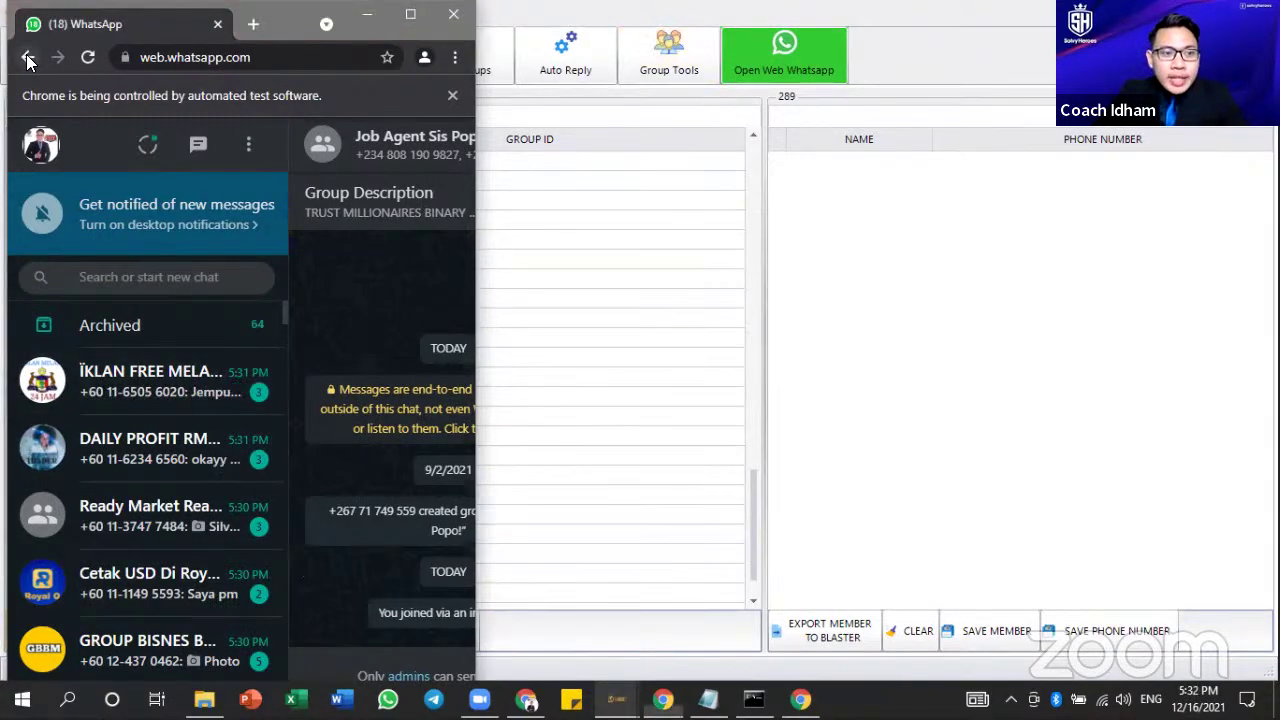
right_click(28, 61)
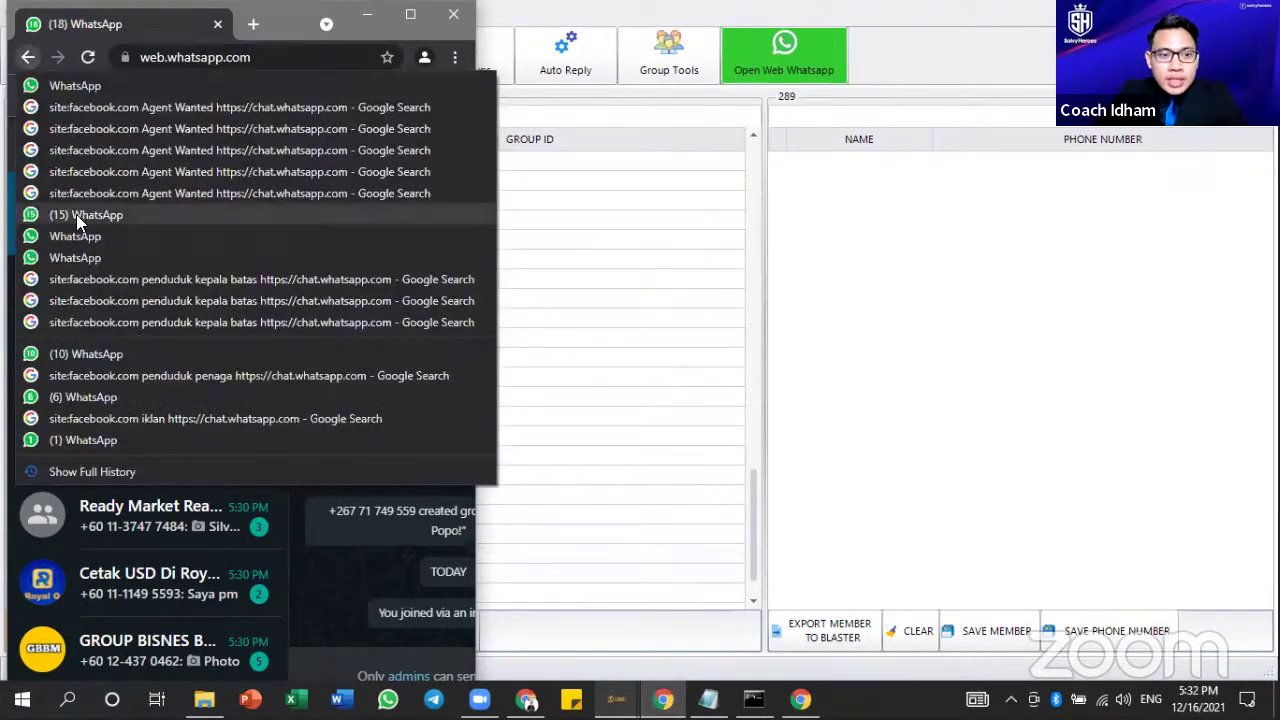
left_click(60, 86)
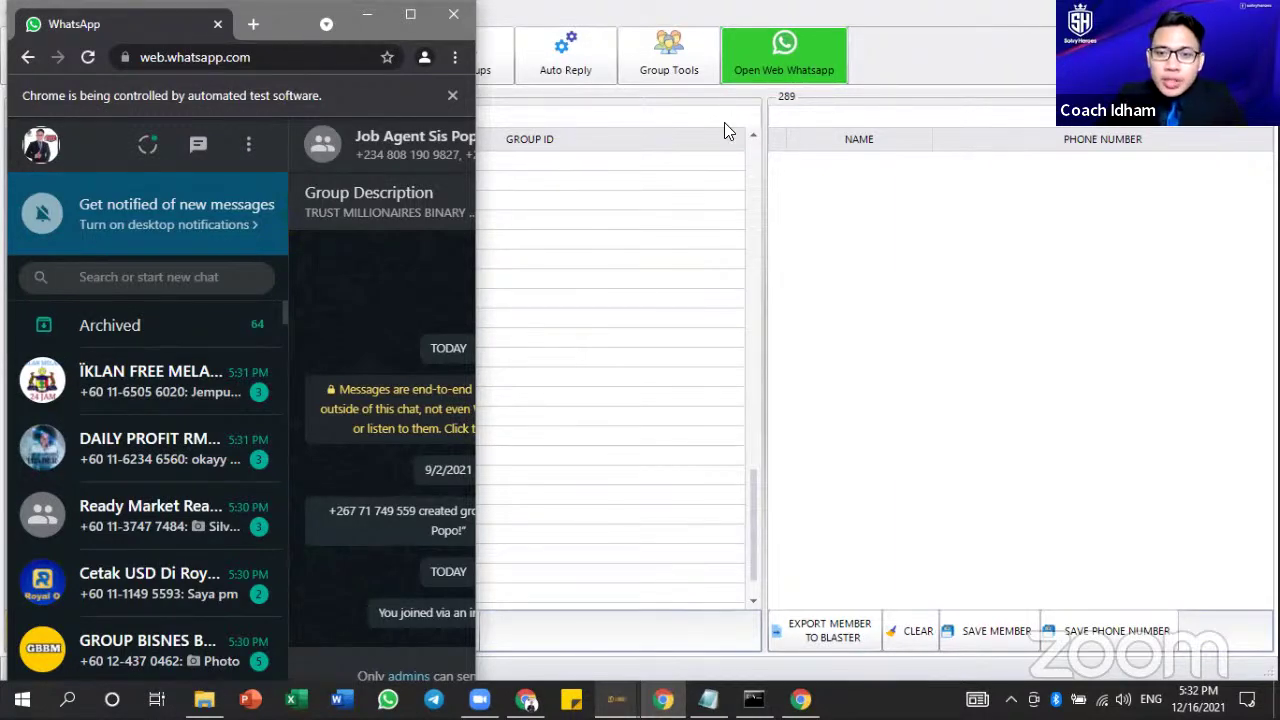
left_click(368, 15)
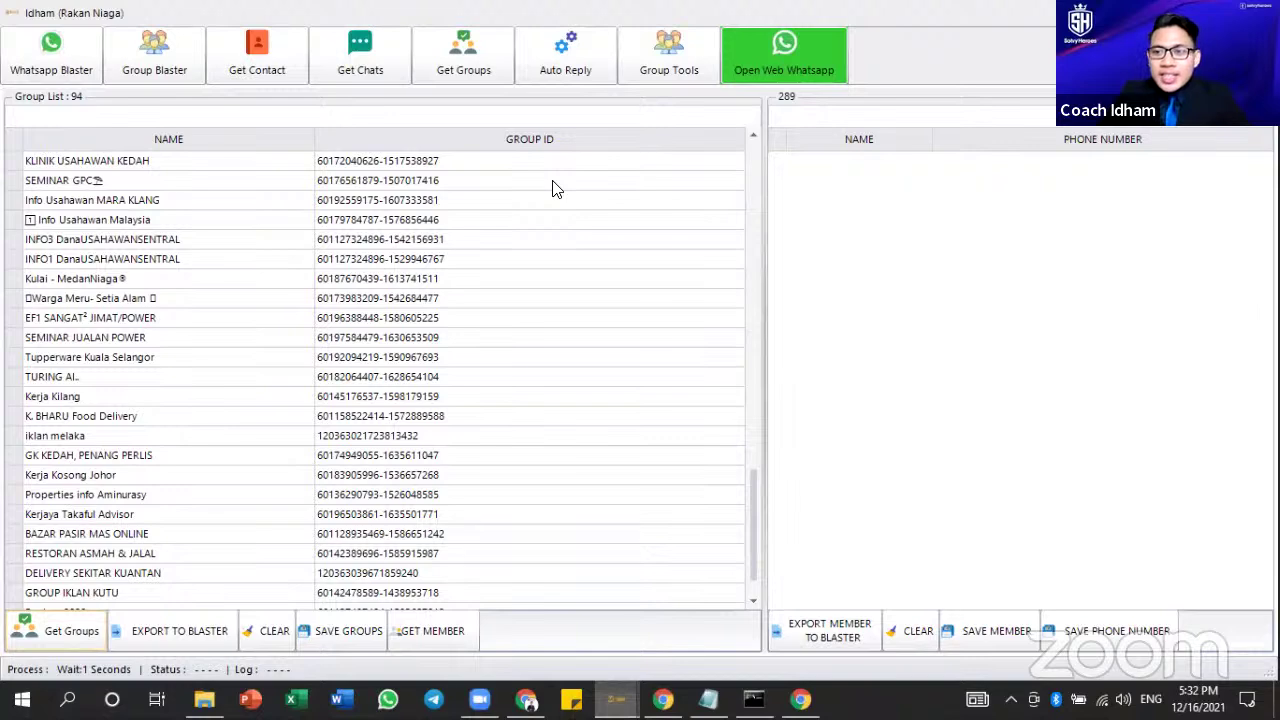
Select the Ready Market Ready Income group at the top of the list and fetch its members.
scroll(309, 266, "up", 2)
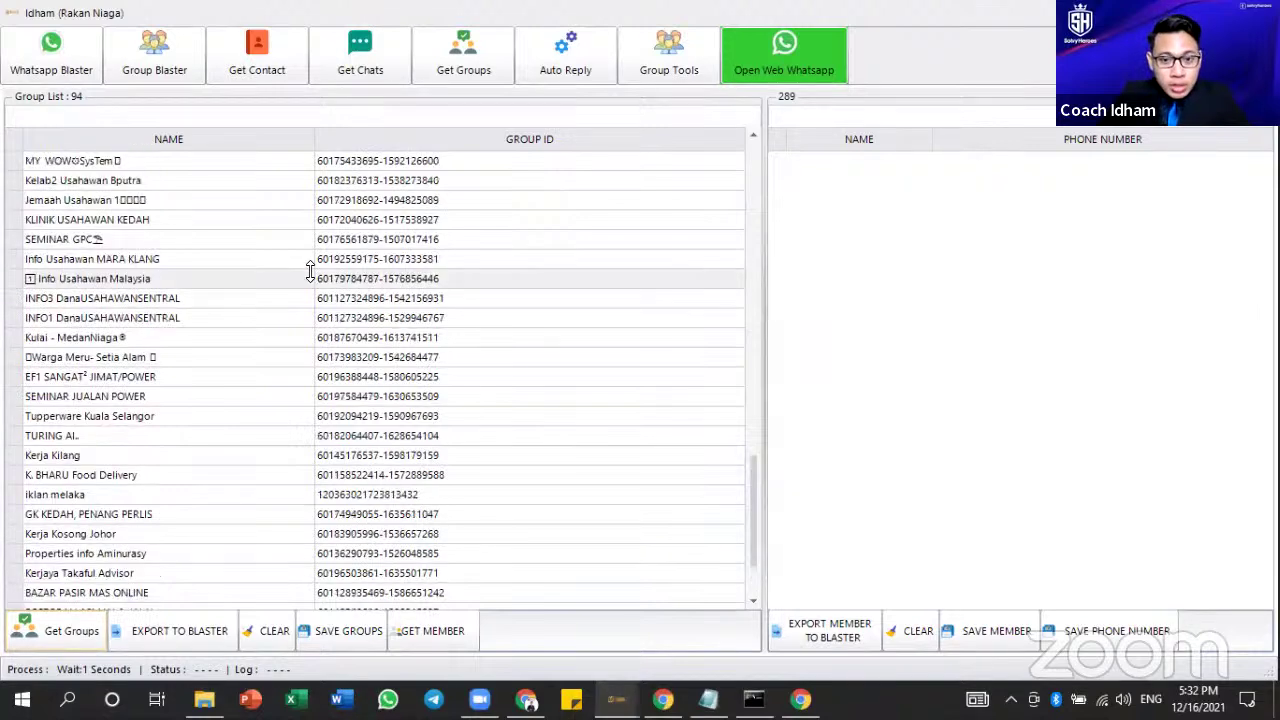
scroll(232, 195, "up", 20)
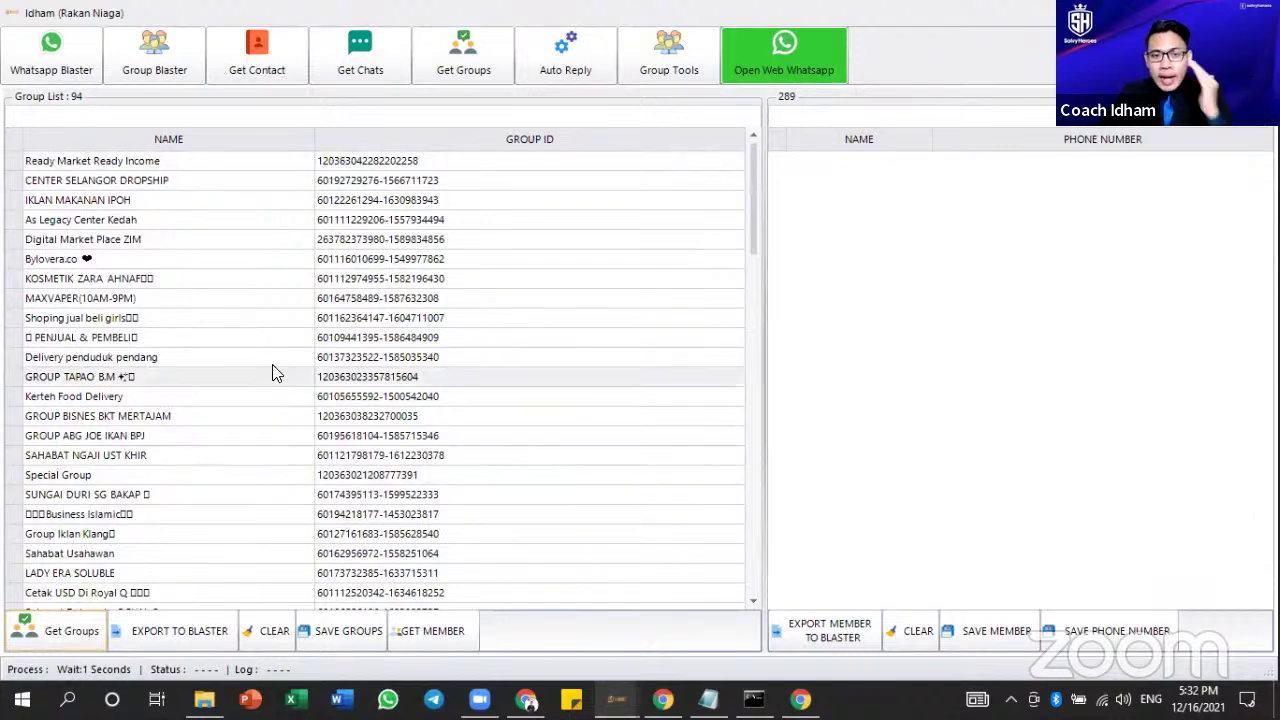
left_click(255, 163)
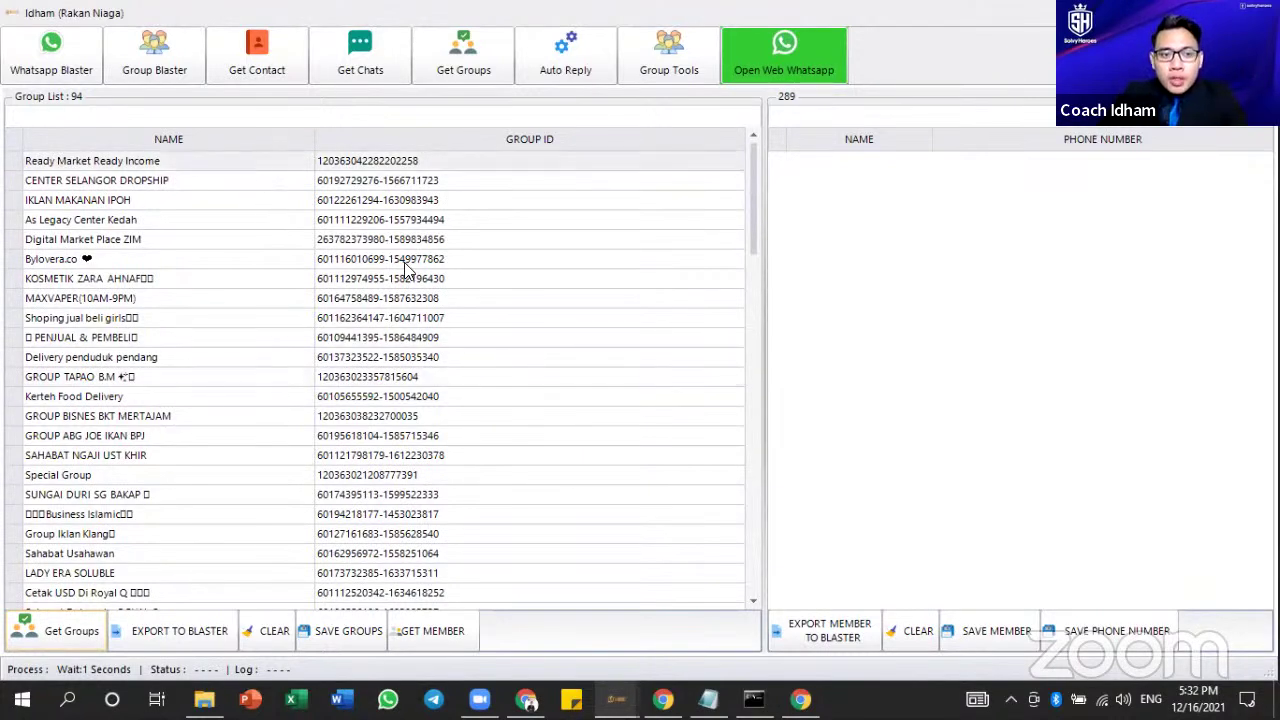
left_click(455, 632)
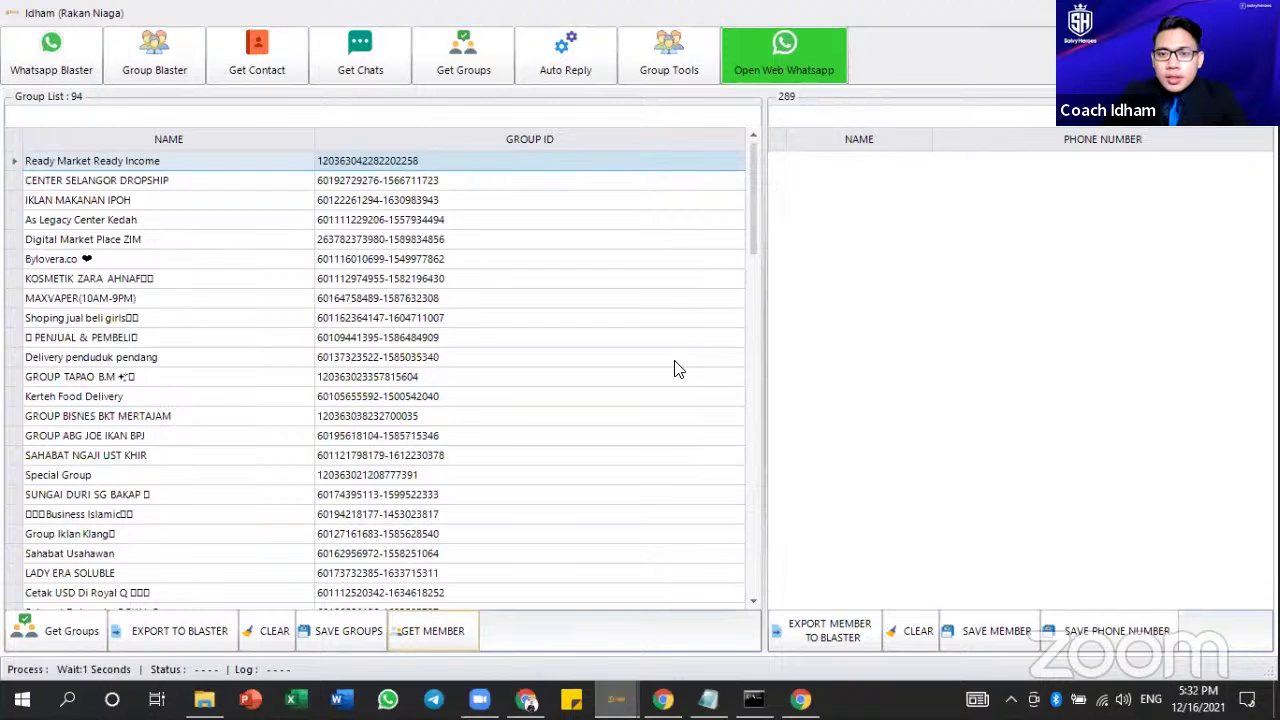
Fetch members of the CENTER SELANGOR DROPSHIP and Kerteh Food Delivery groups.
key("Return")
left_click(466, 186)
left_click(430, 633)
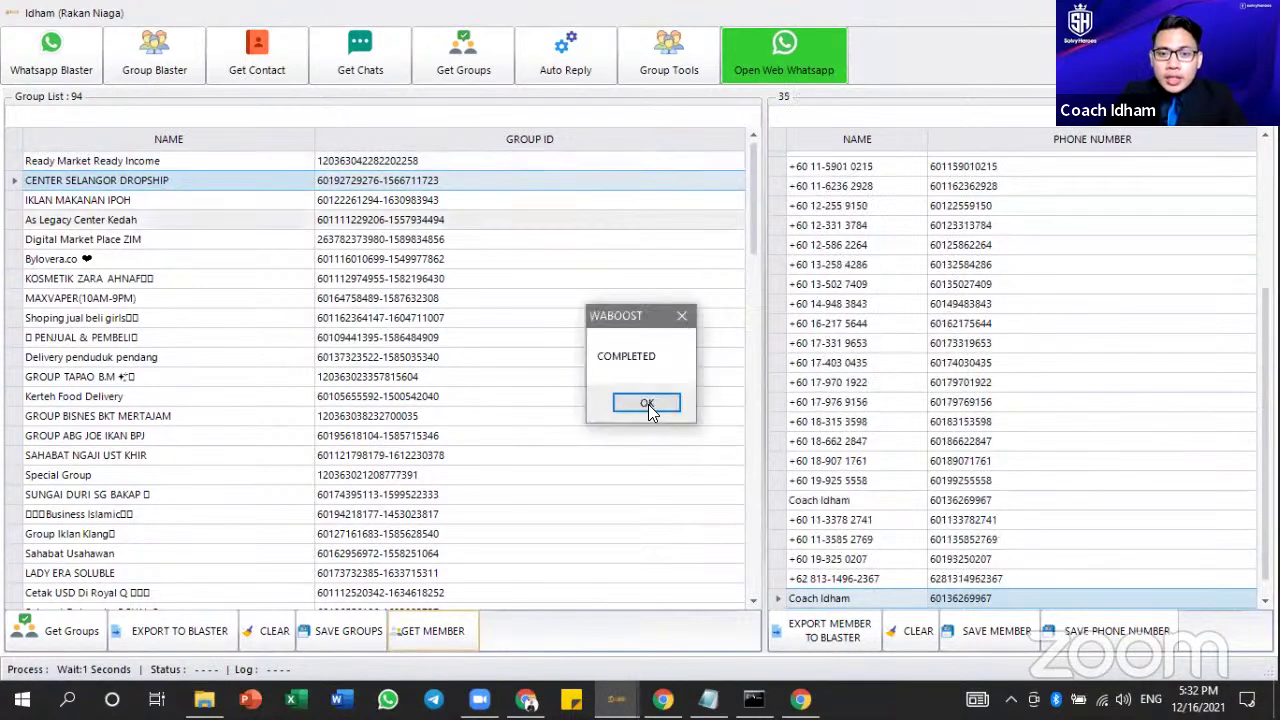
key("Return")
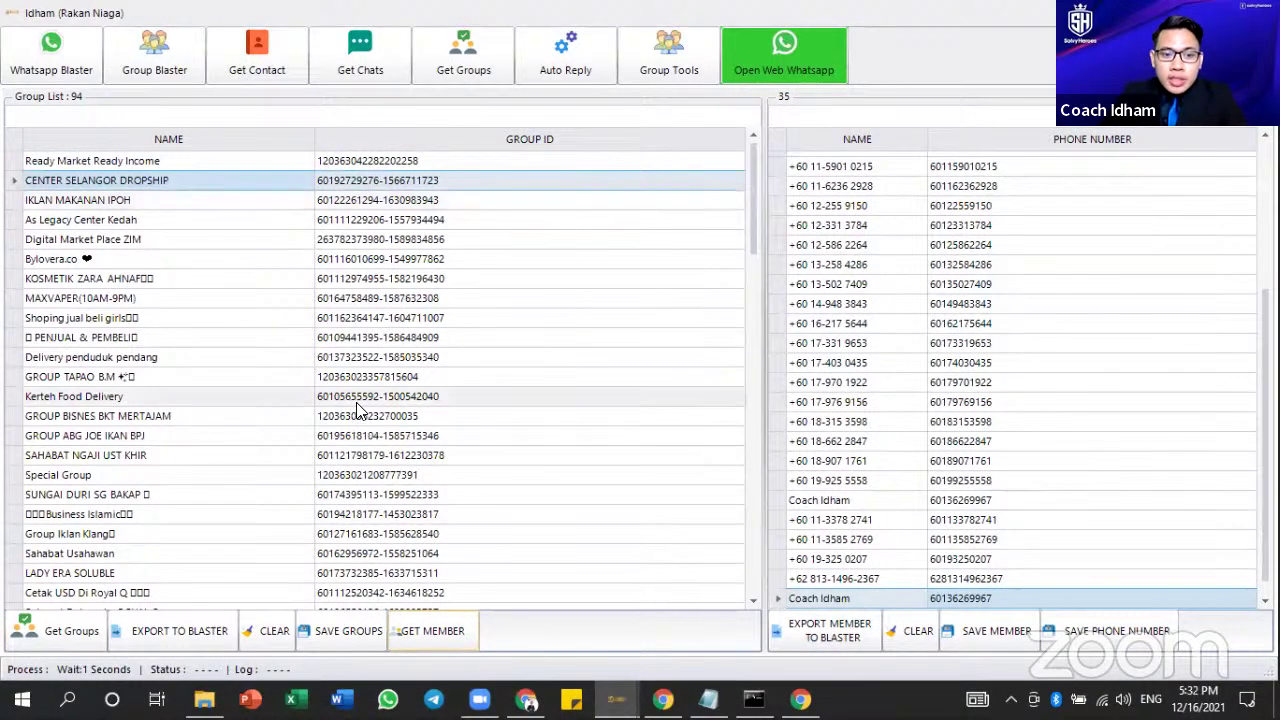
left_click(350, 631)
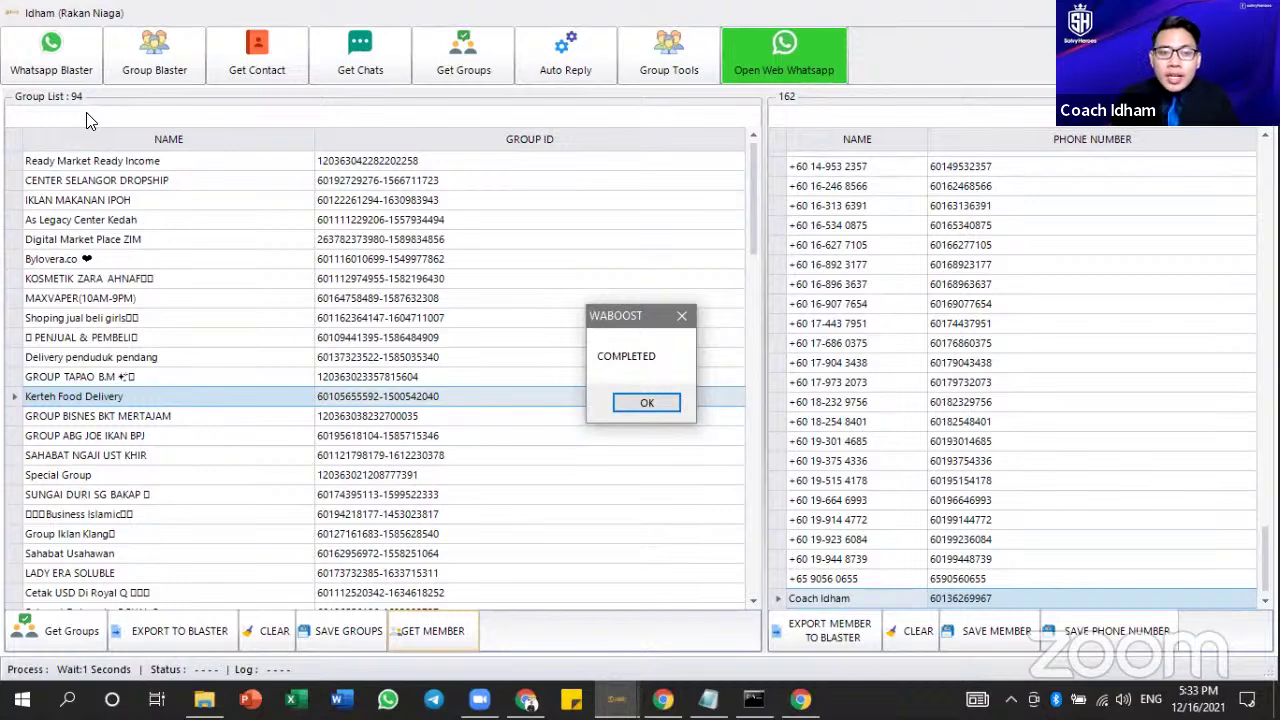
left_click(662, 405)
Fetch members of Delivery penduduk pendang and IKLAN MAKANAN IPOH, bringing the list to 407.
left_click(320, 358)
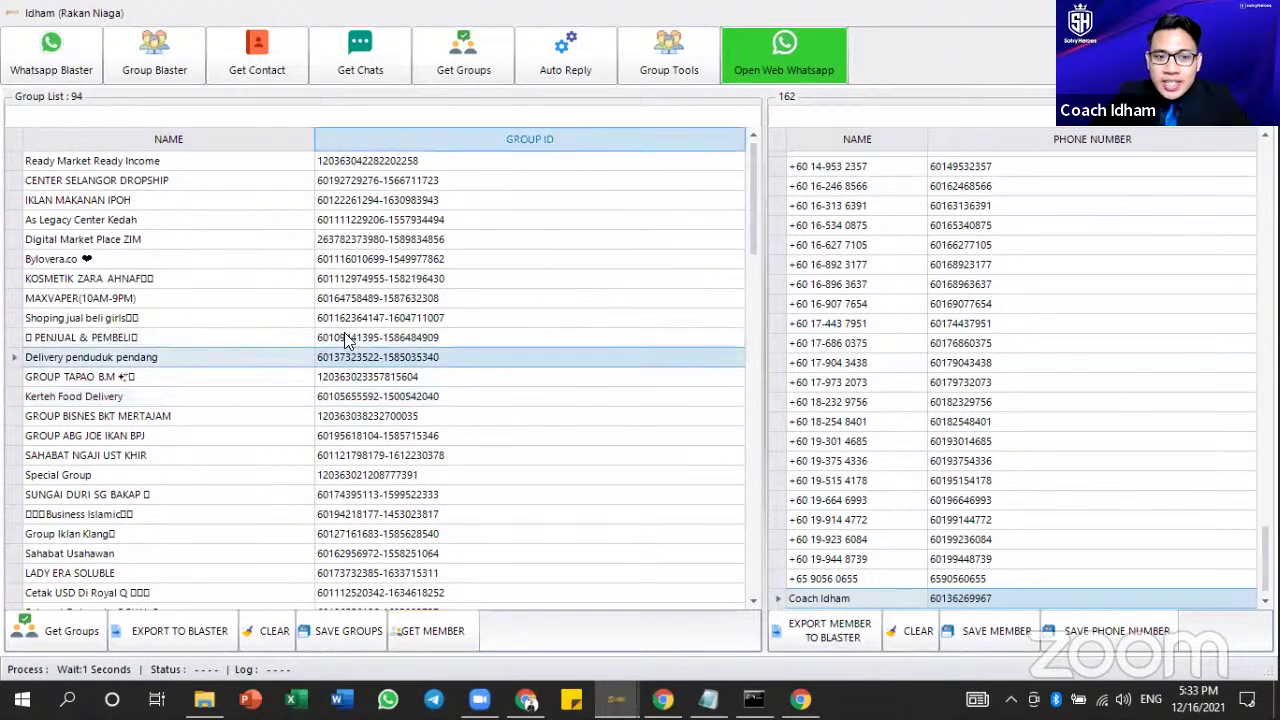
left_click(446, 626)
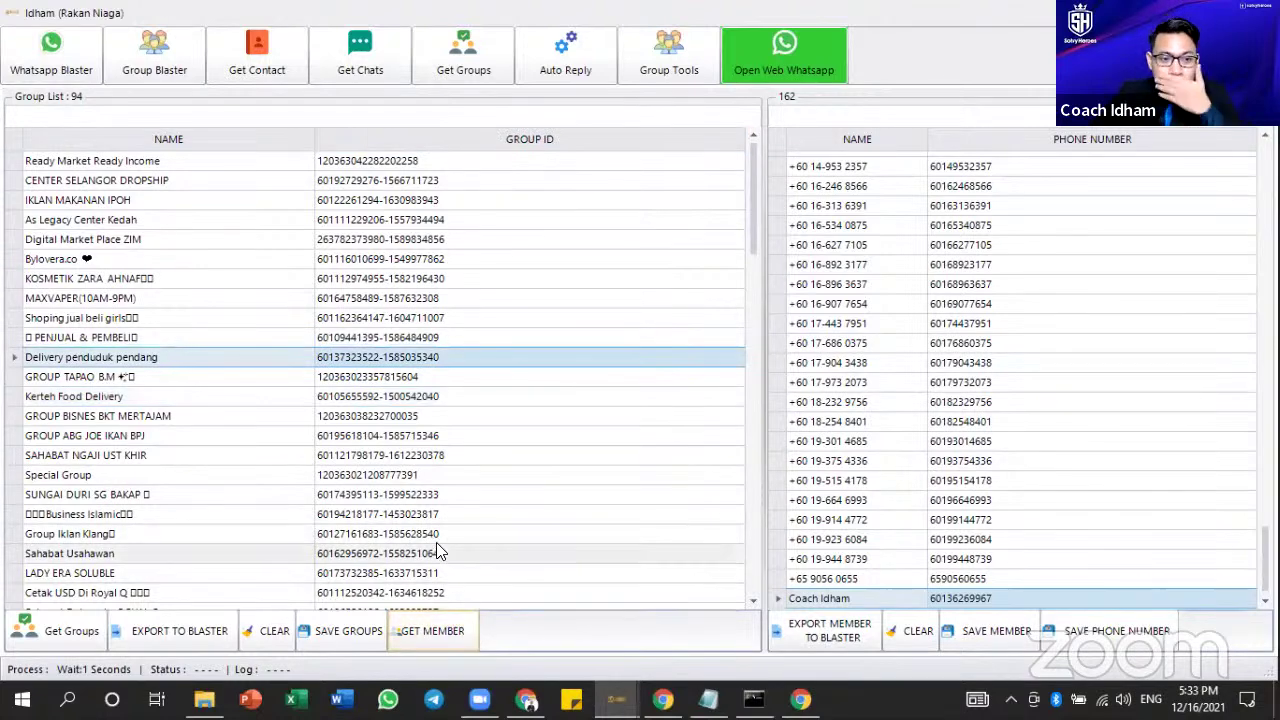
left_click(315, 202)
left_click(445, 634)
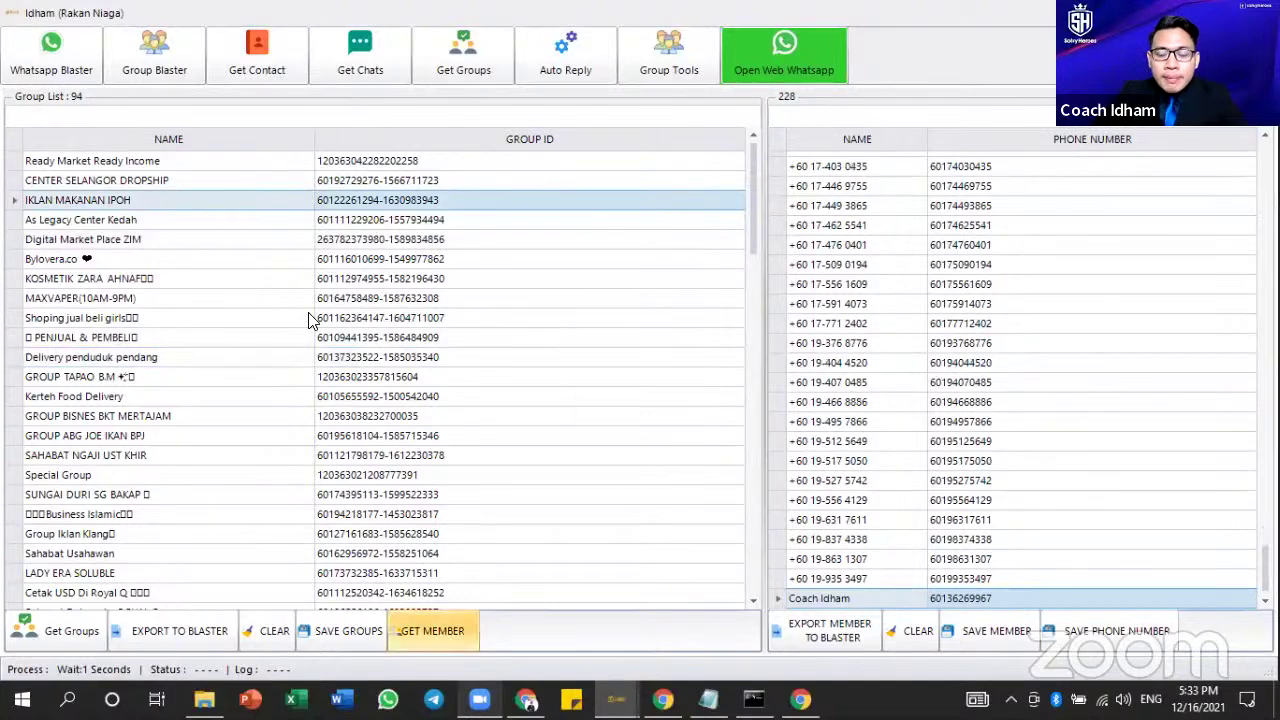
left_click(646, 402)
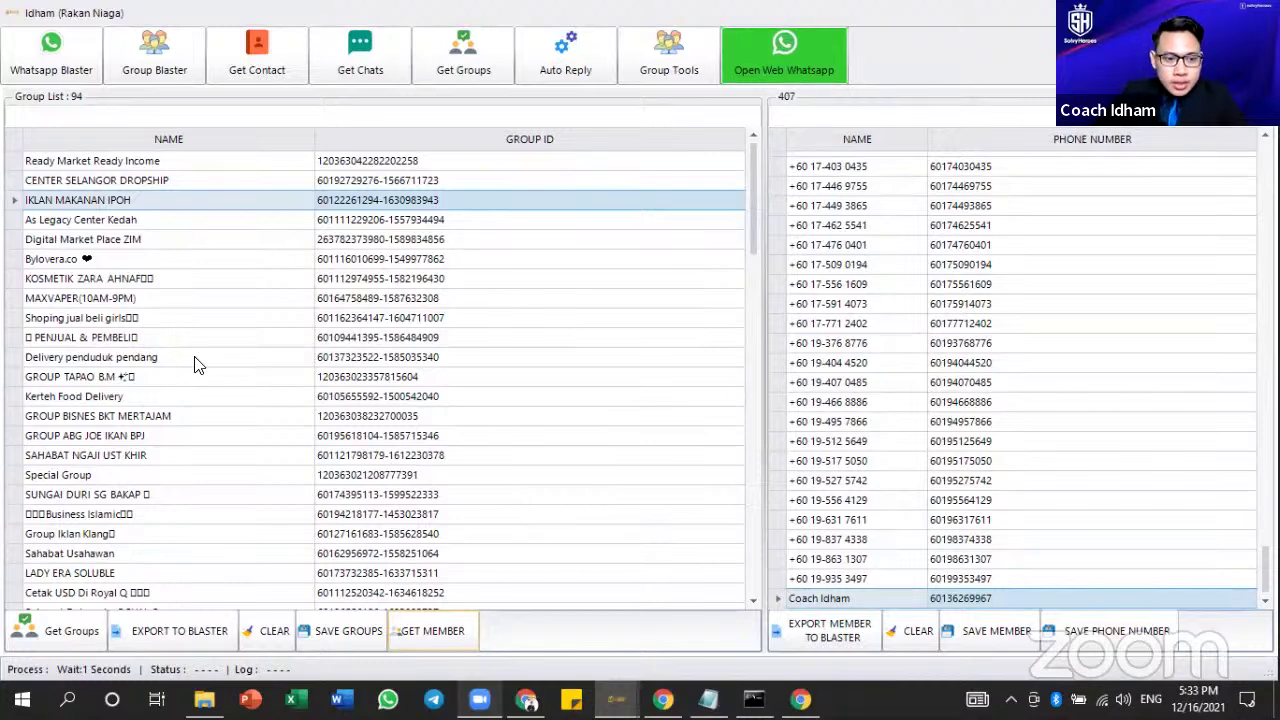
Select the Business Islamic group and send its collected member numbers to the blaster.
scroll(220, 400, "down", 2)
left_click(407, 400)
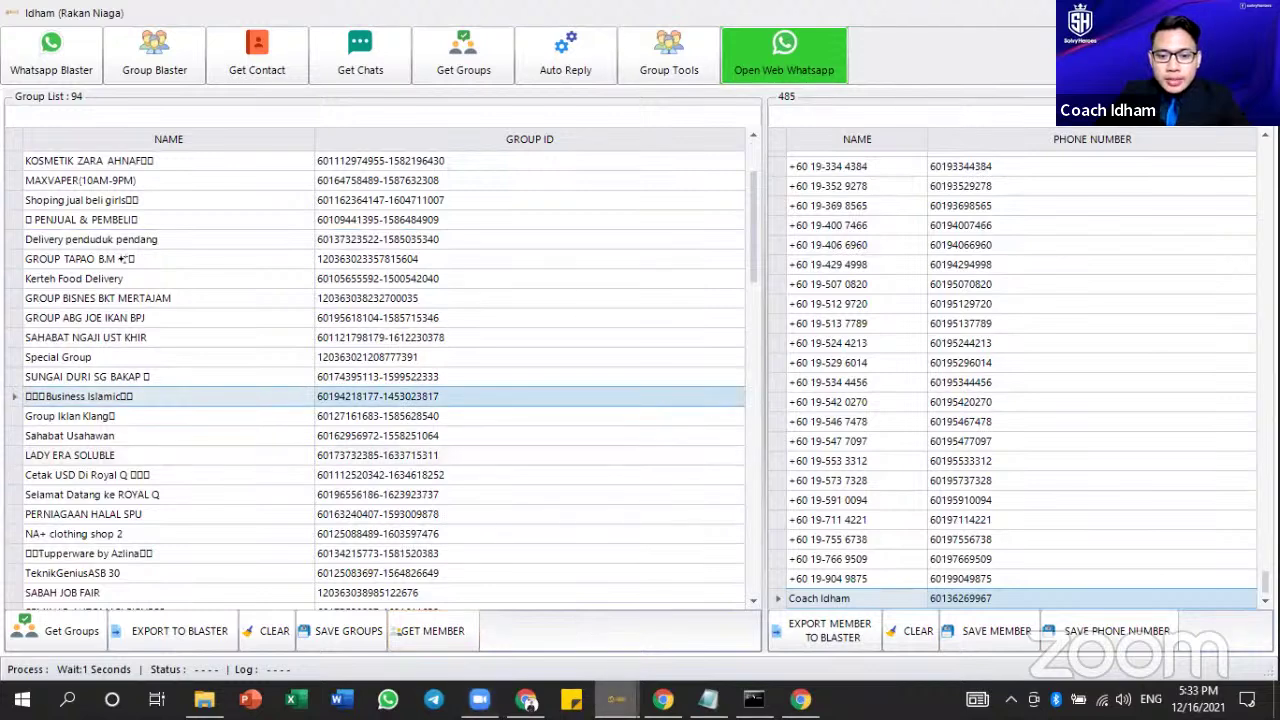
left_click(860, 636)
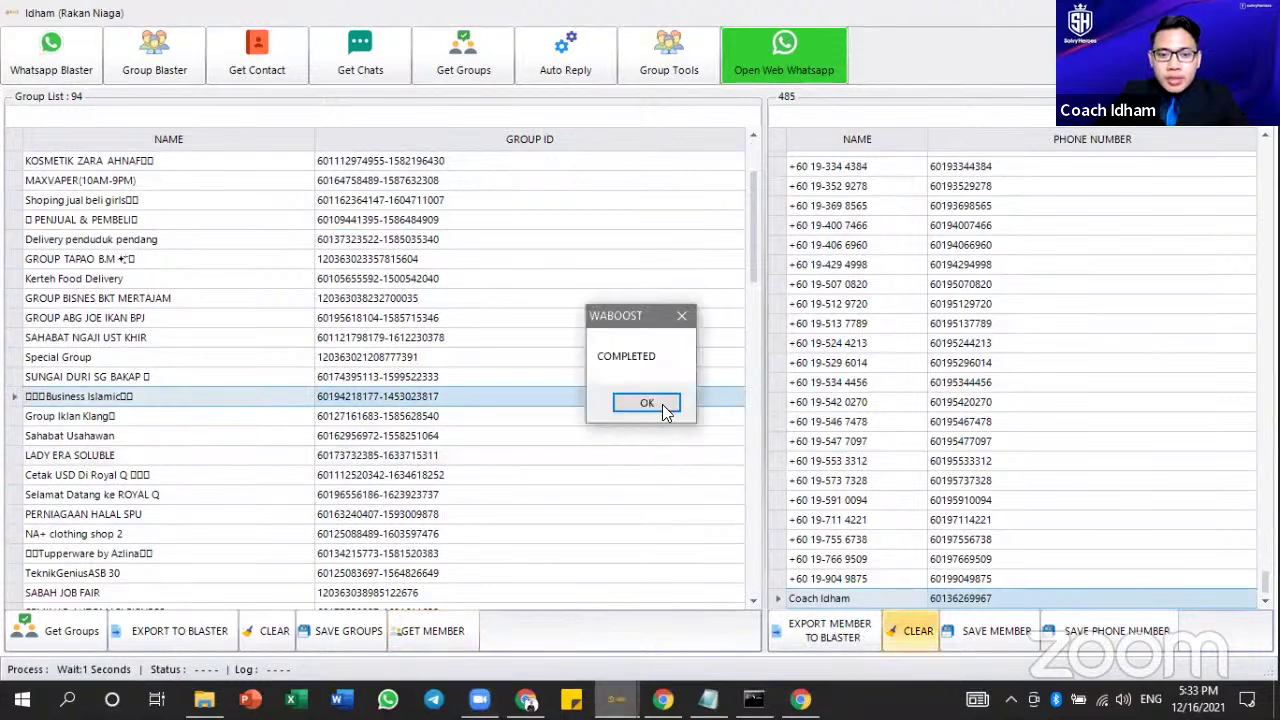
left_click(664, 411)
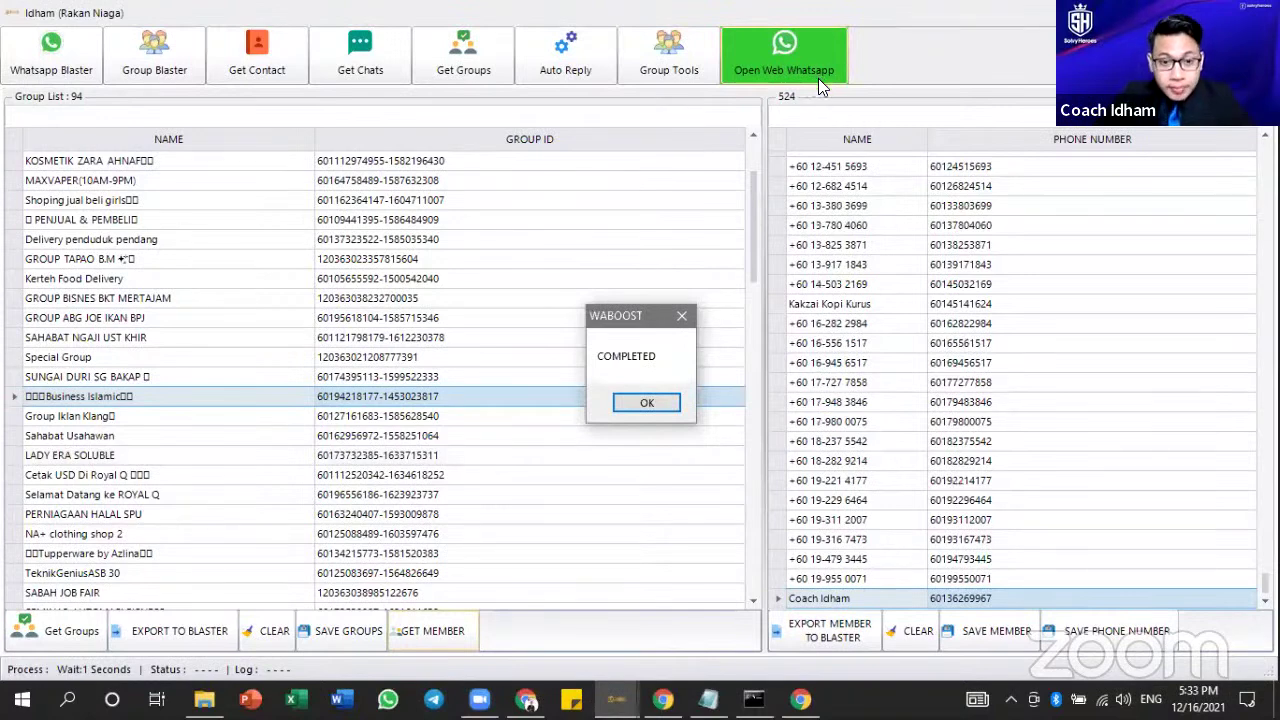
left_click(440, 456)
Fetch the members of Sahabat Usahawan, SUNGAI DURI SG BAKAP and PERNIAGAAN HALAL SPU.
left_click(470, 437)
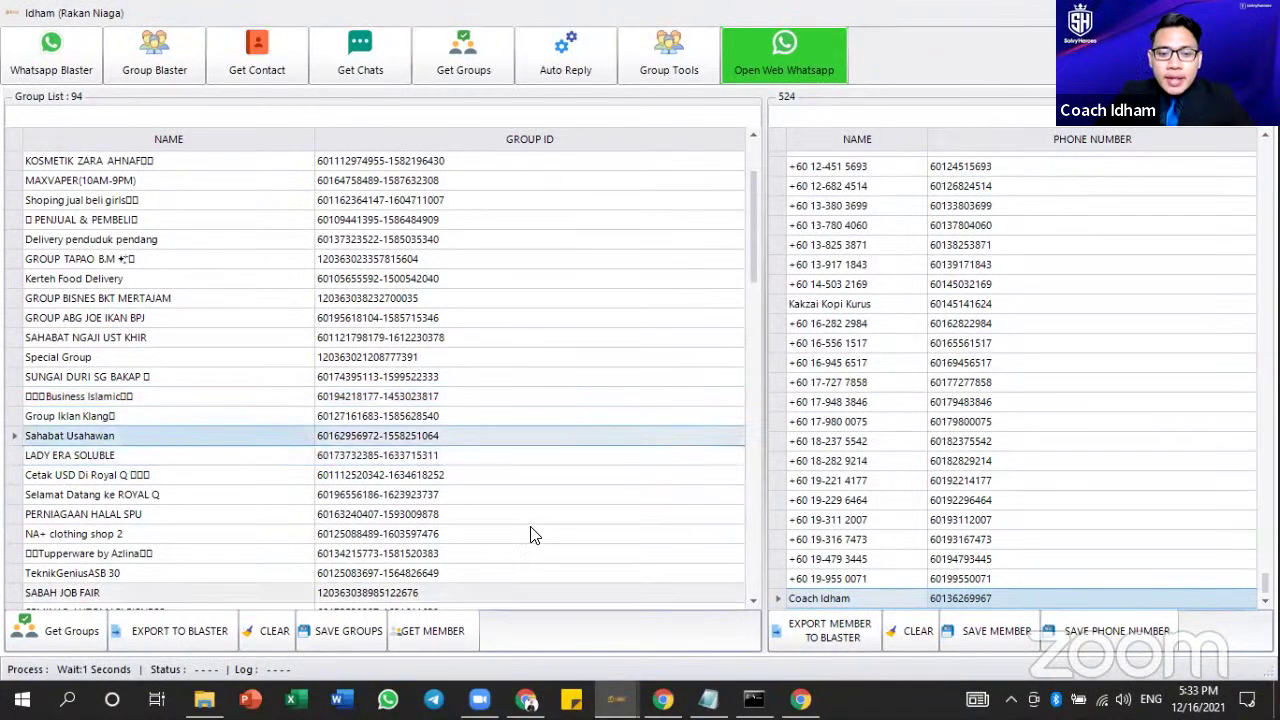
left_click(440, 631)
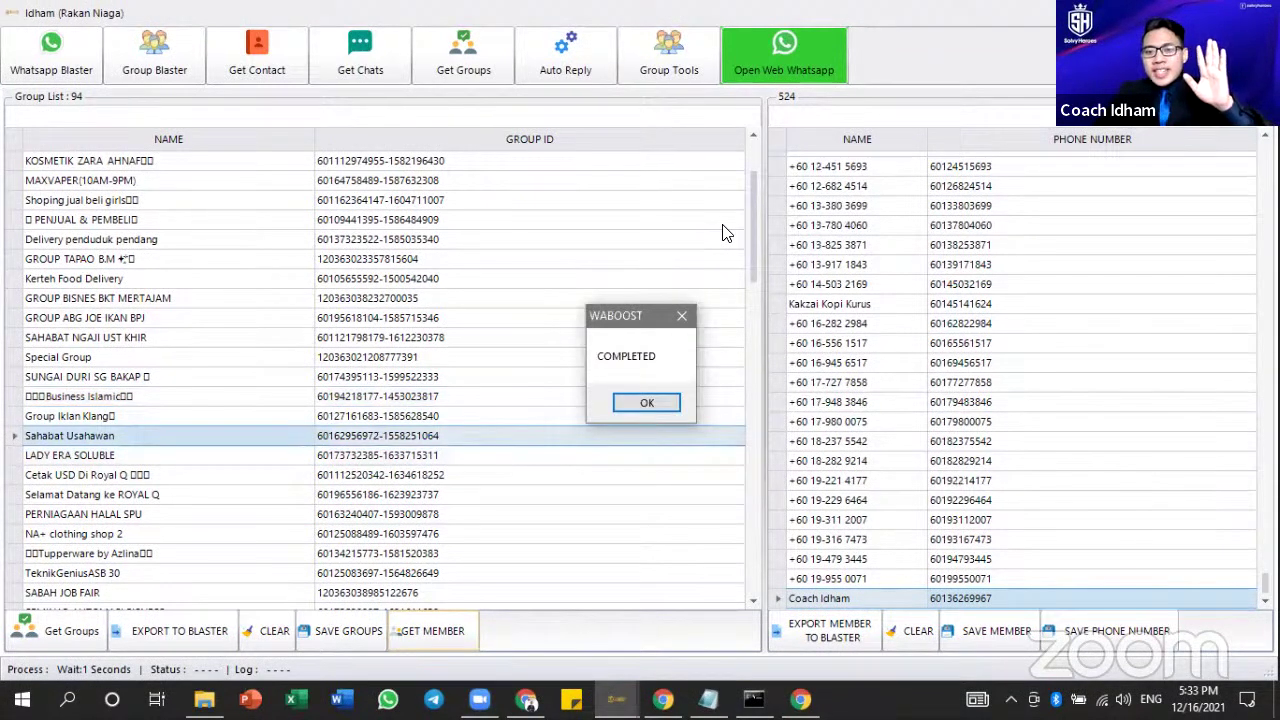
left_click(648, 403)
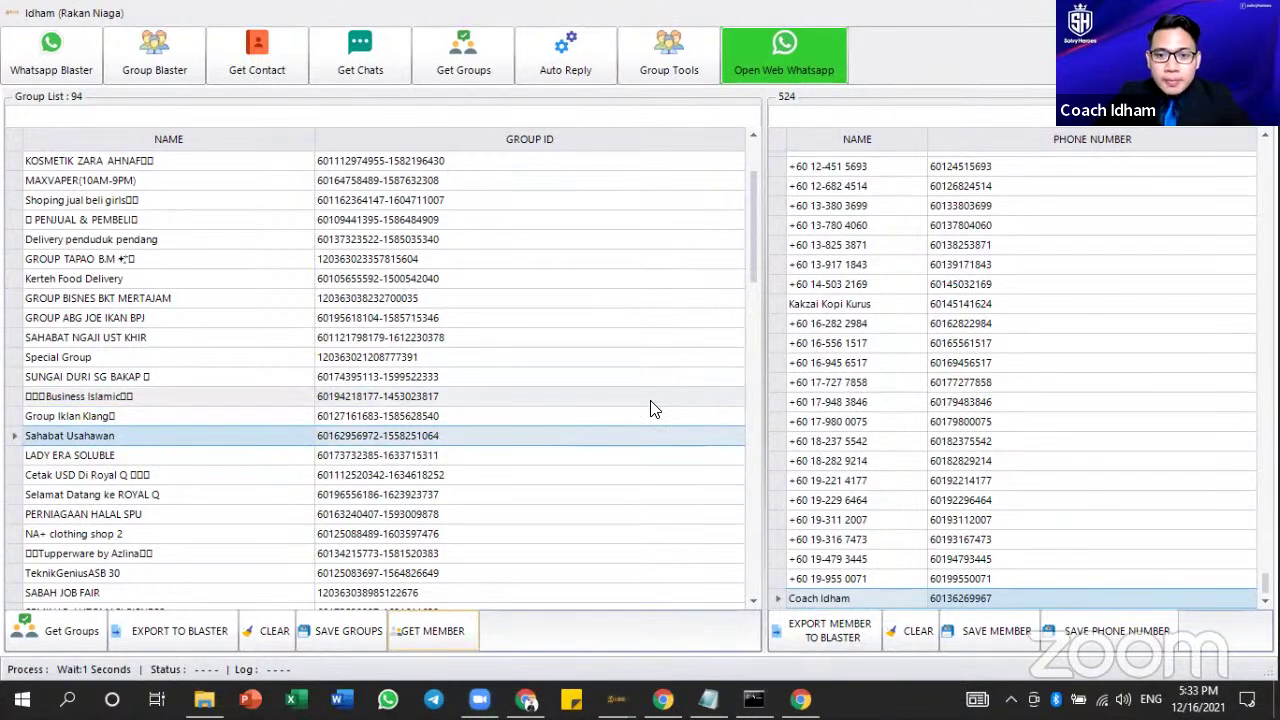
left_click(432, 375)
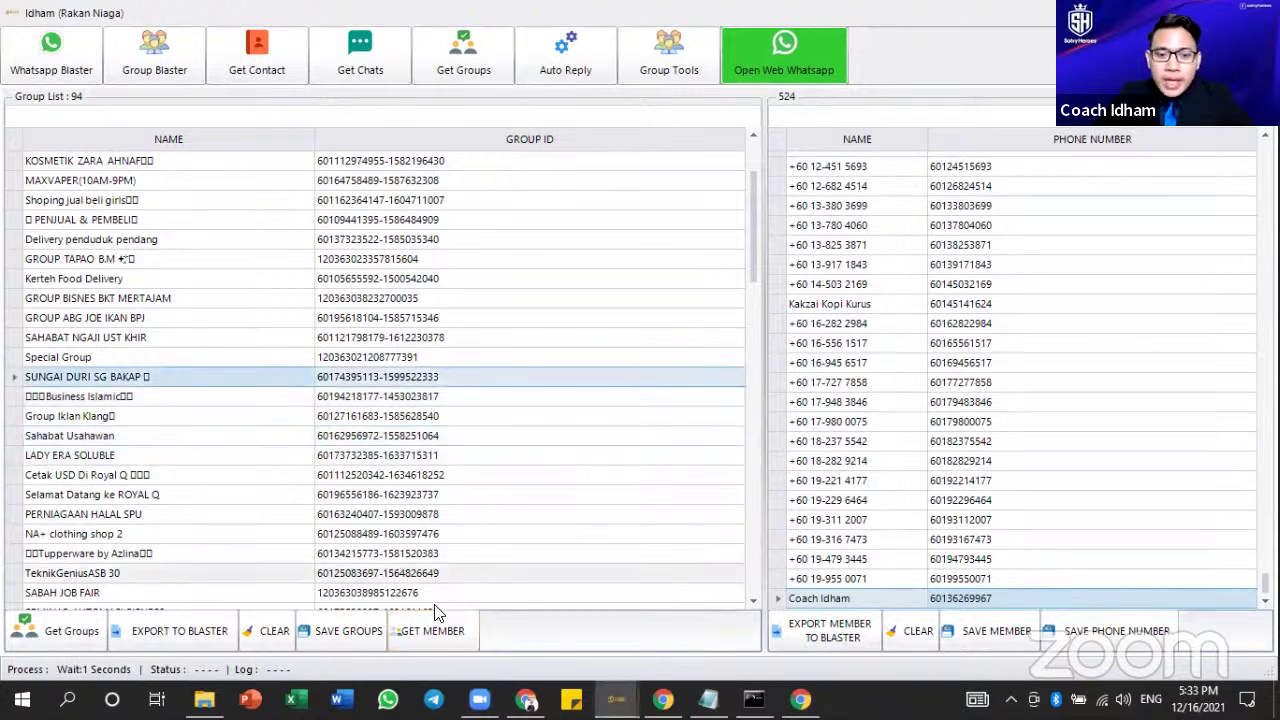
left_click(436, 628)
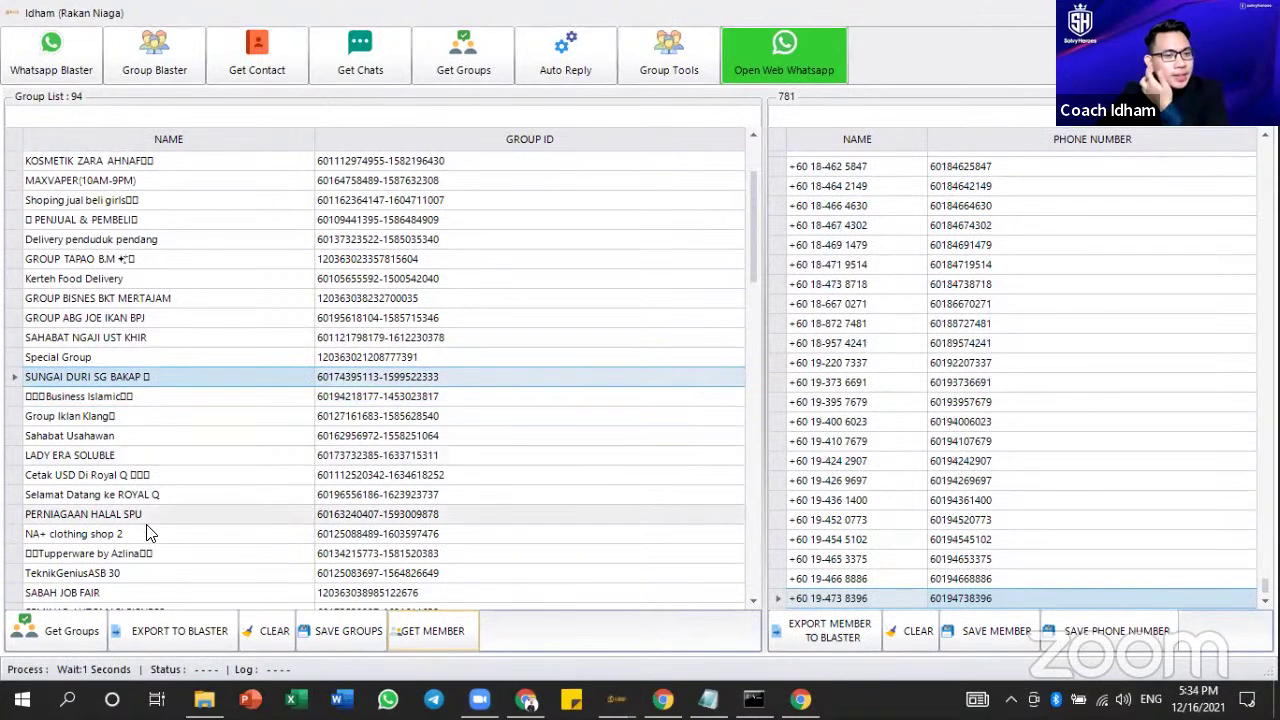
key("Return")
left_click(432, 630)
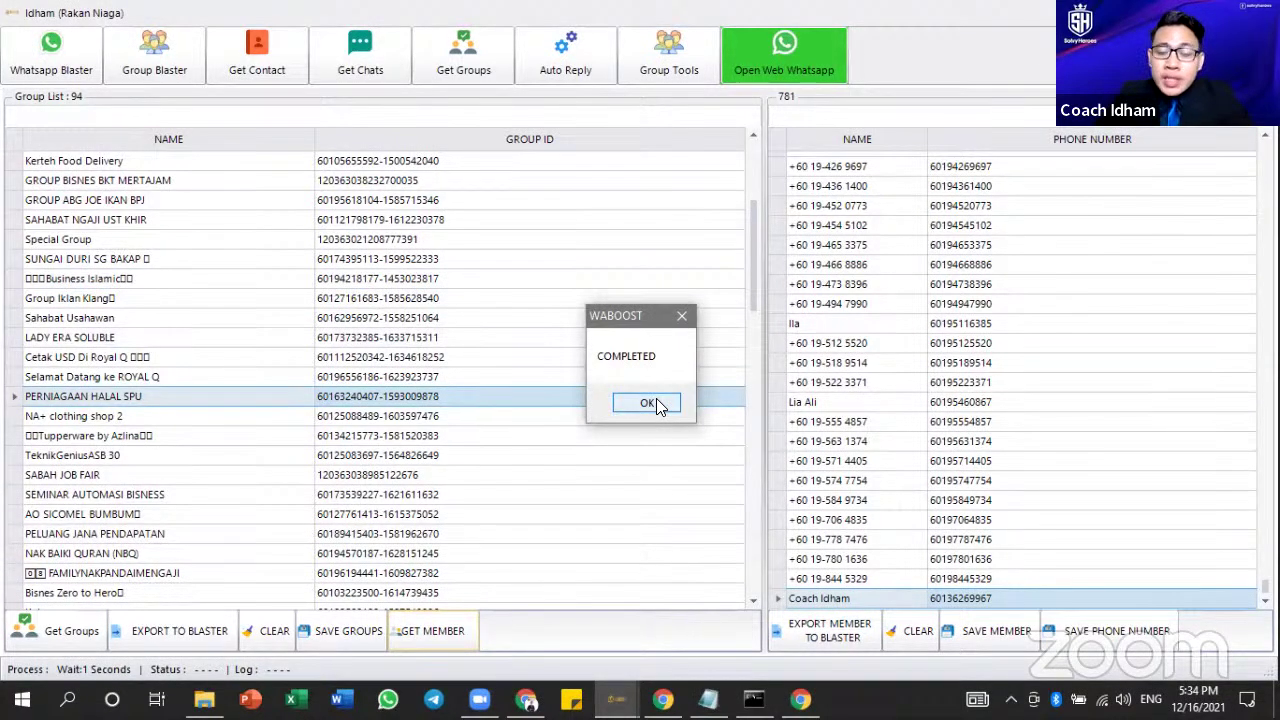
left_click(656, 402)
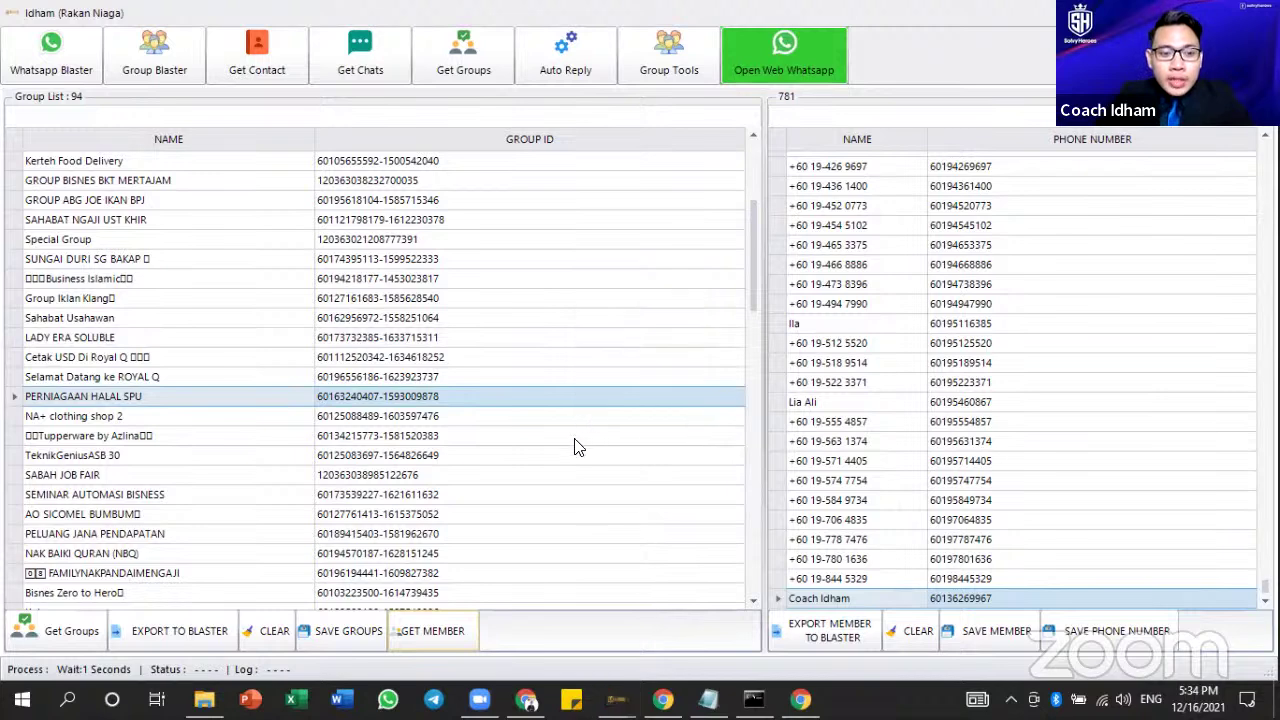
Fetch members of TeknikGeniusASB 30, Special Group and GROUP ABG JOE IKAN BPJ, reaching 901 numbers.
left_click(576, 445)
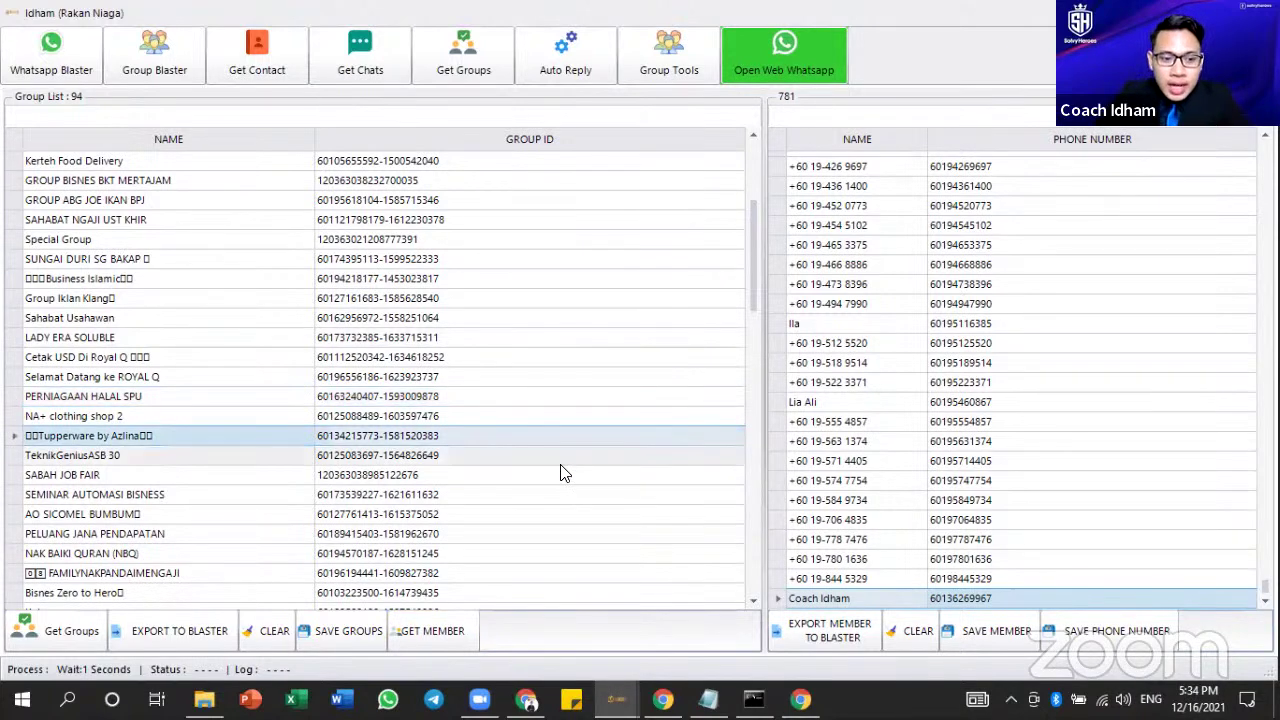
left_click(548, 449)
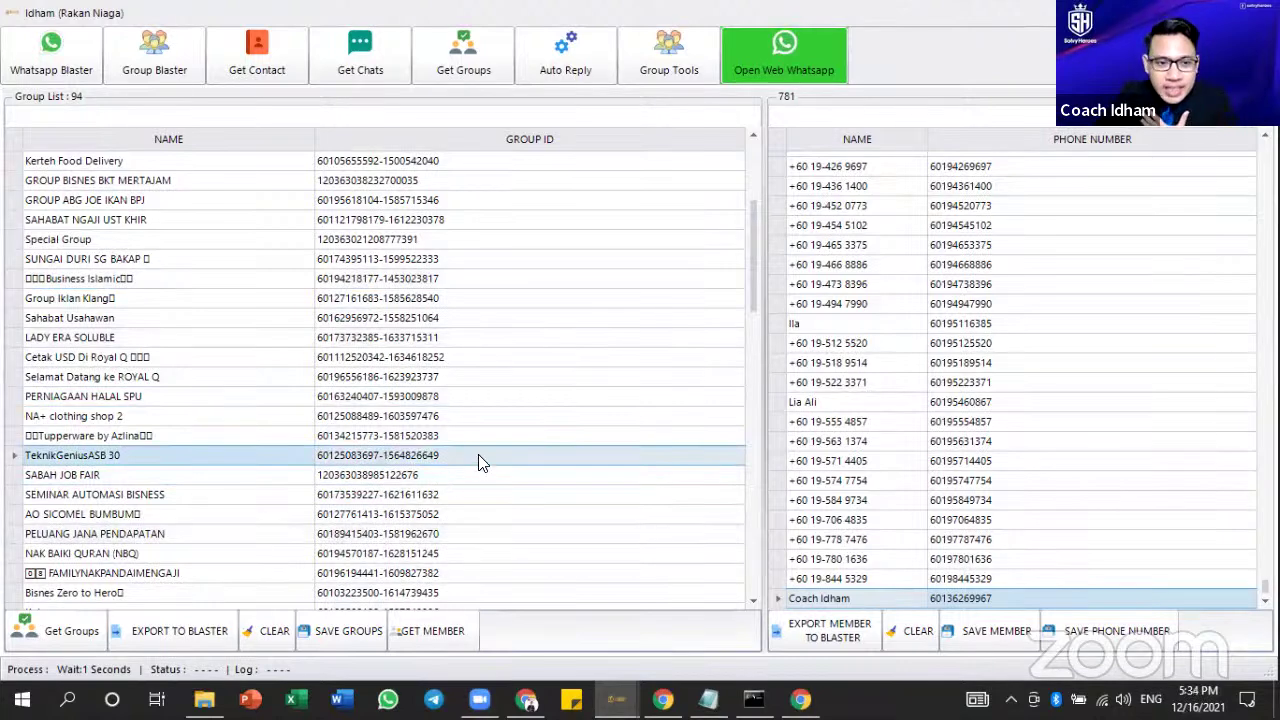
left_click(470, 638)
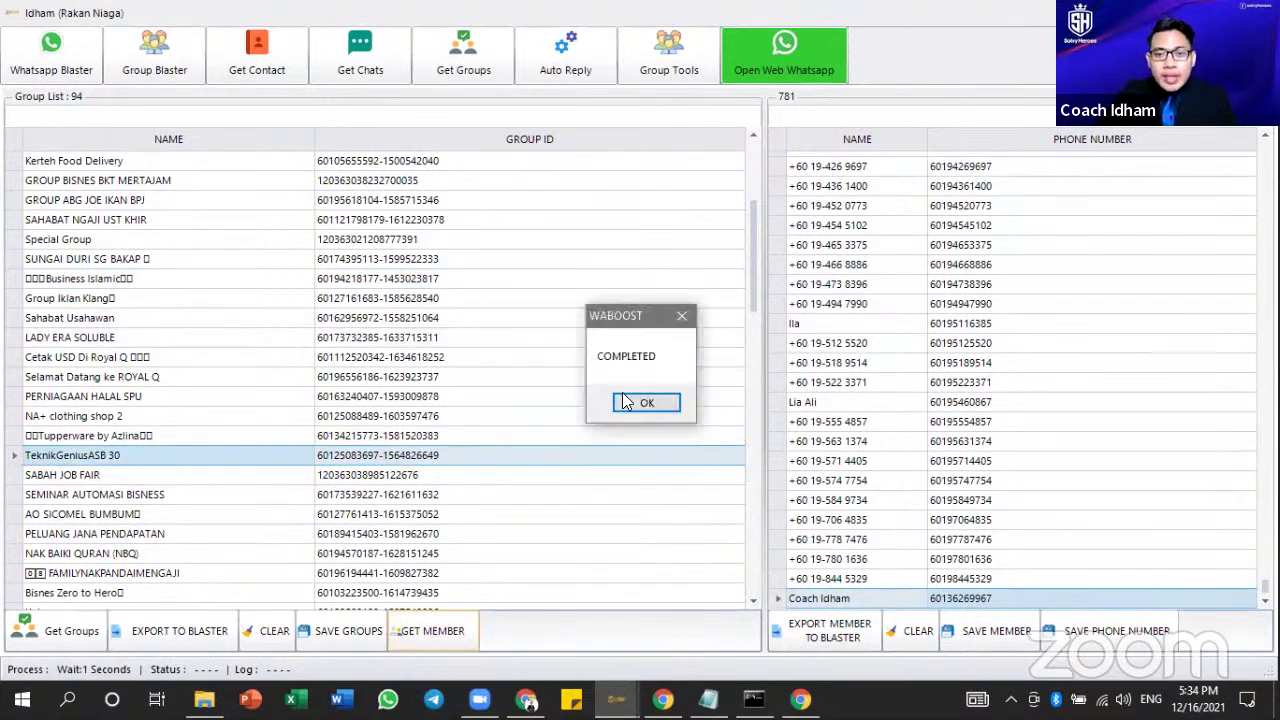
left_click(647, 405)
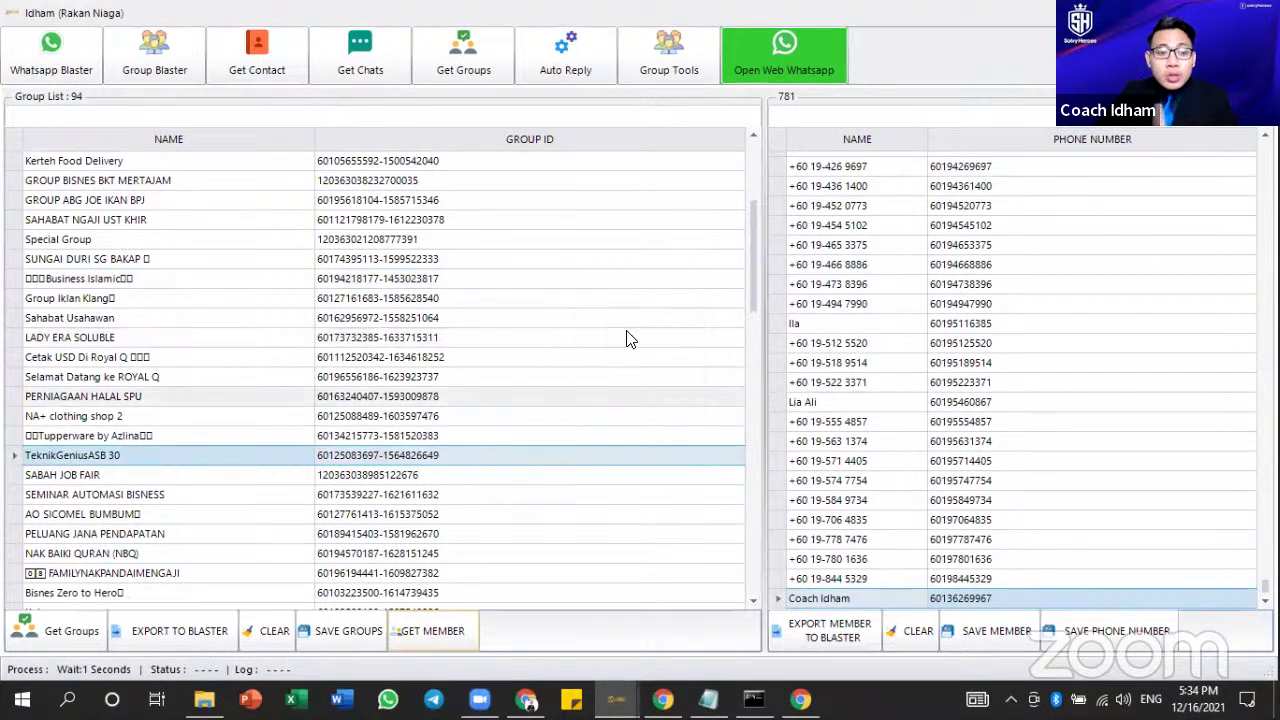
left_click(617, 240)
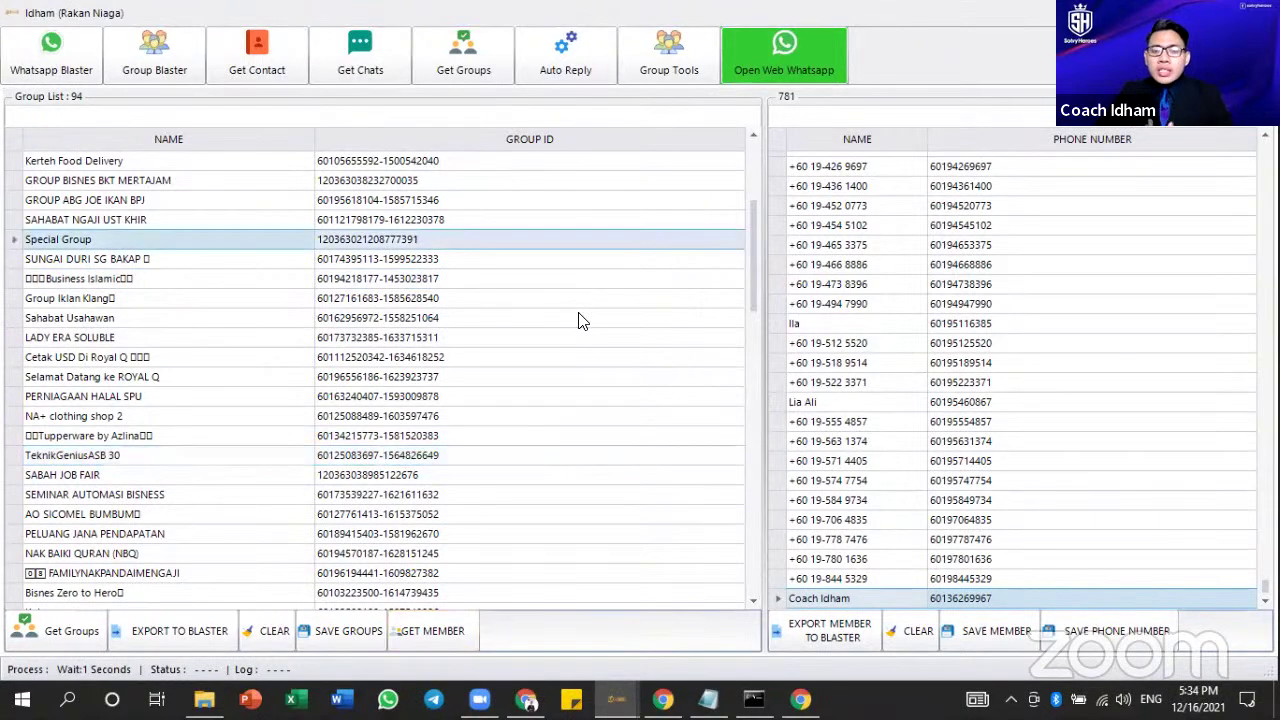
left_click(448, 643)
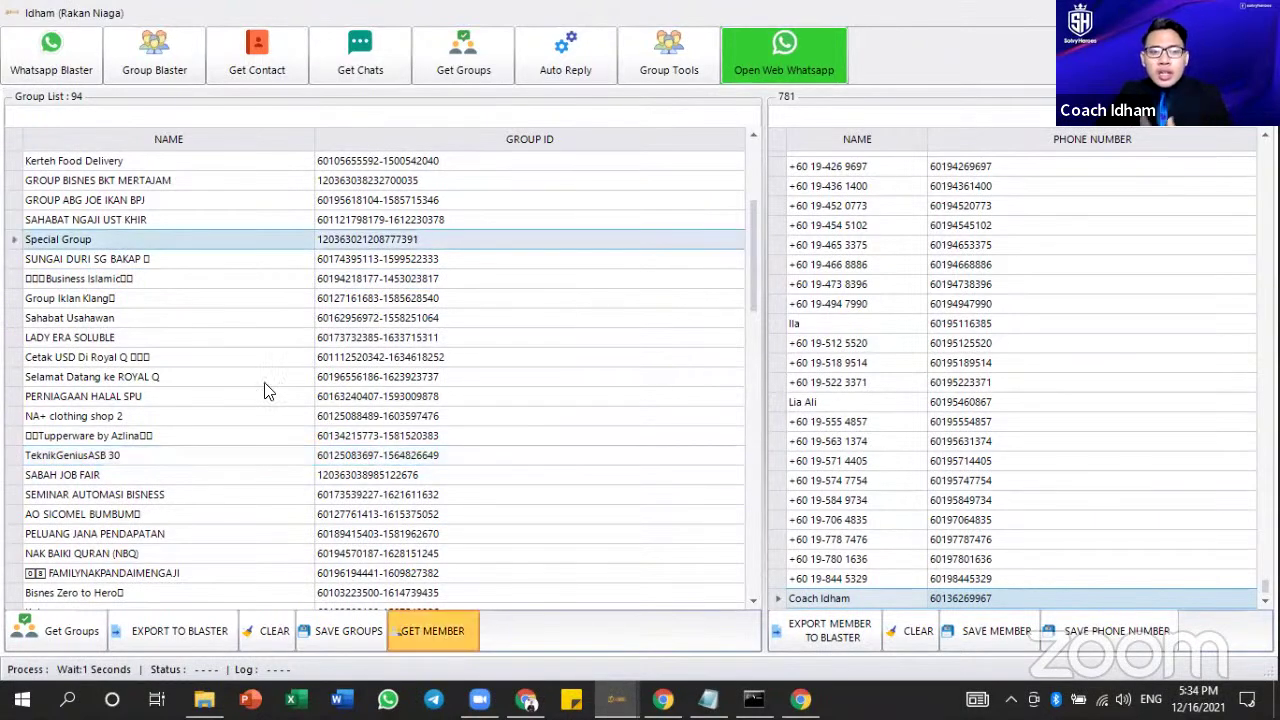
left_click(148, 200)
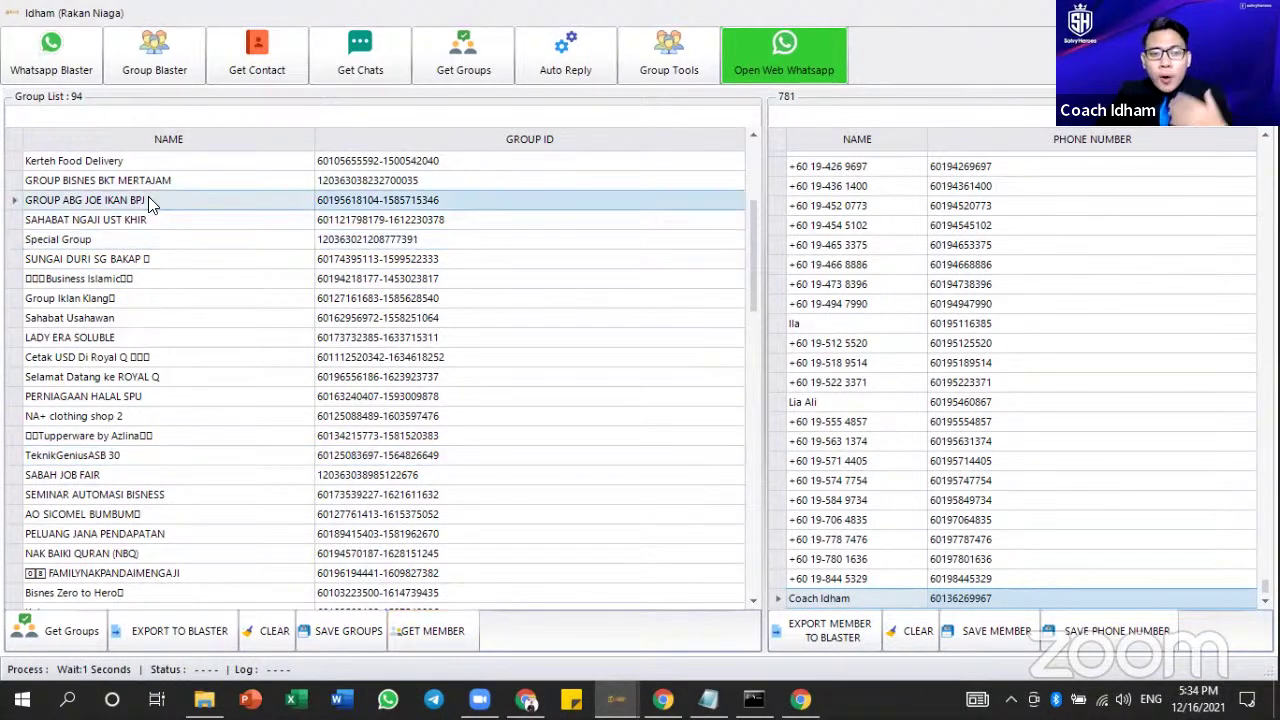
left_click(442, 632)
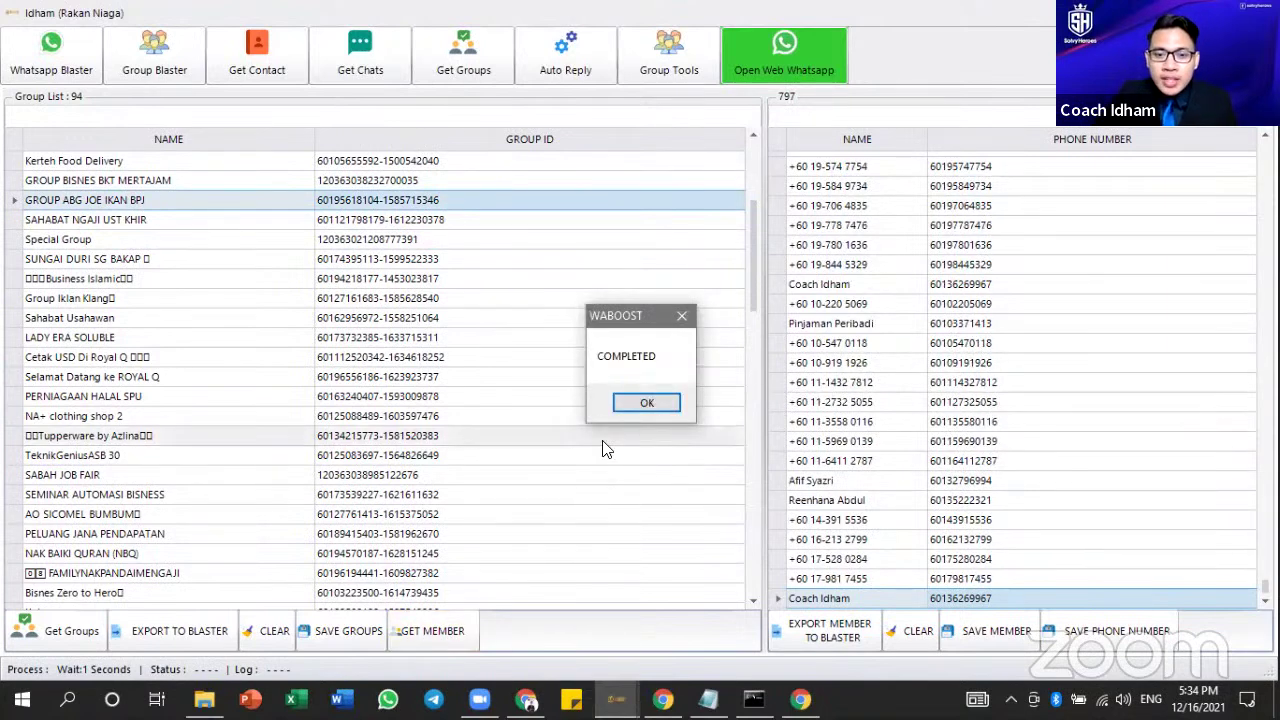
key("Return")
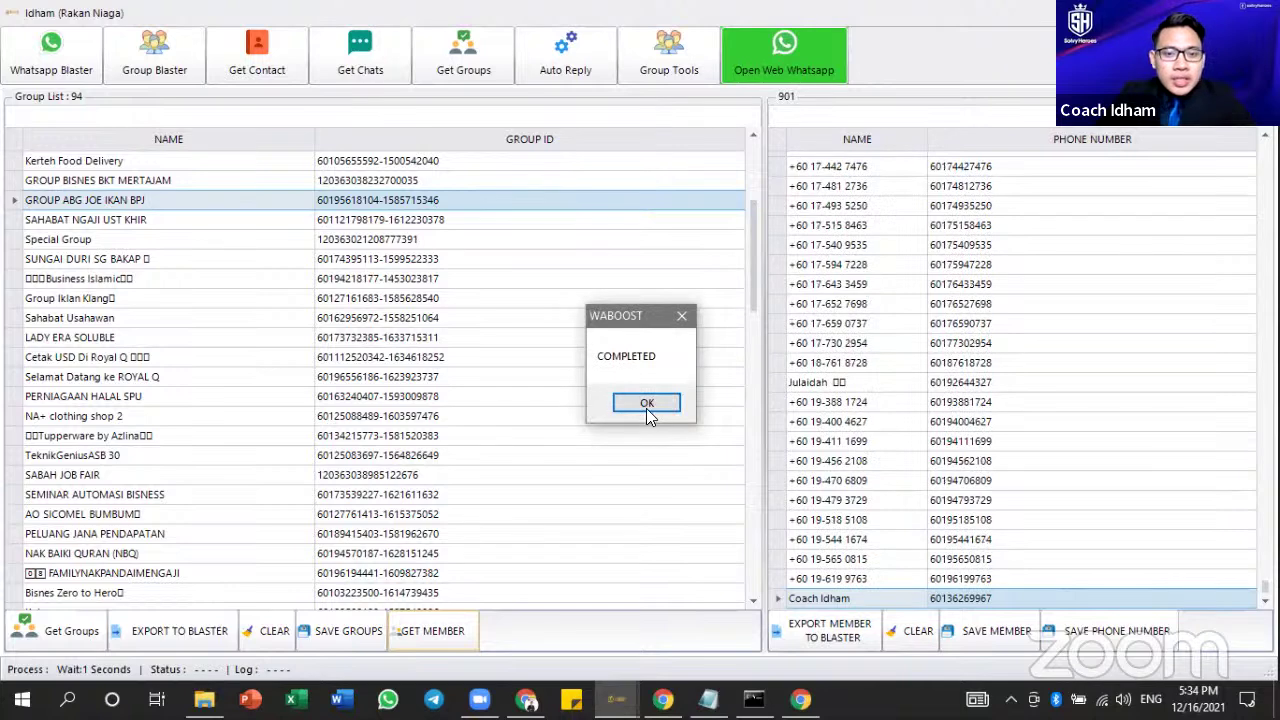
left_click(646, 404)
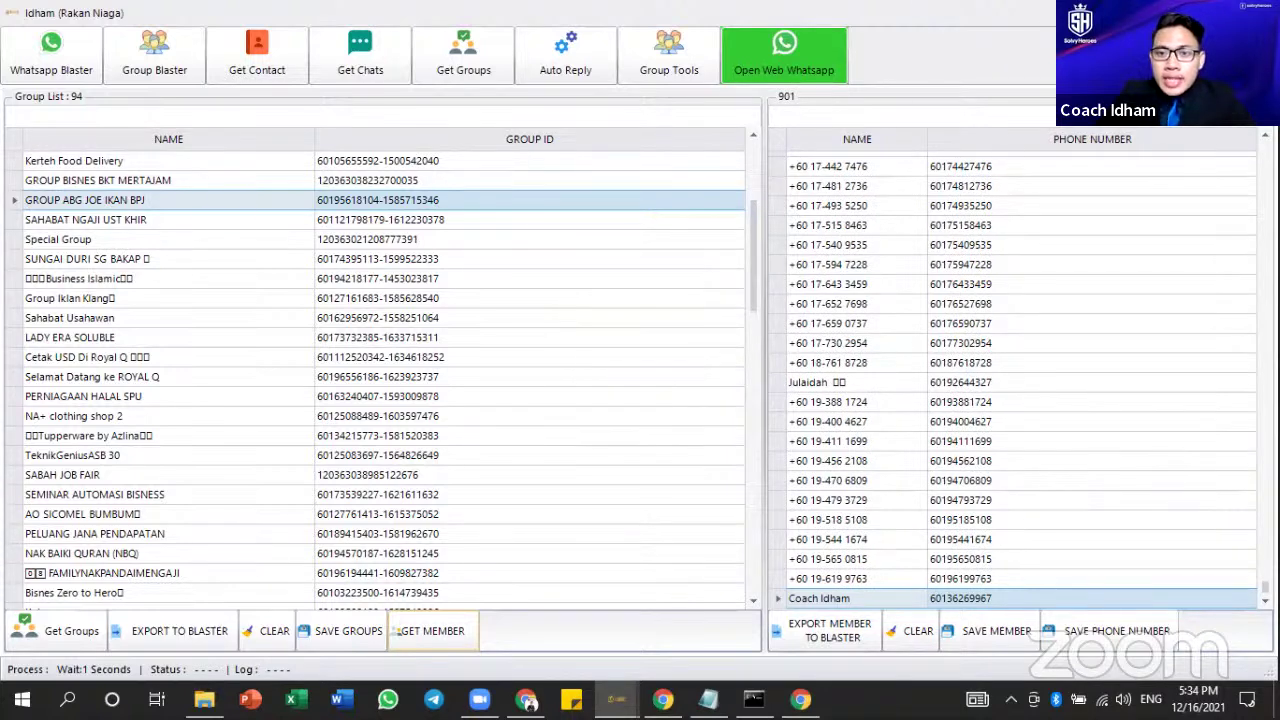
key("super+Down")
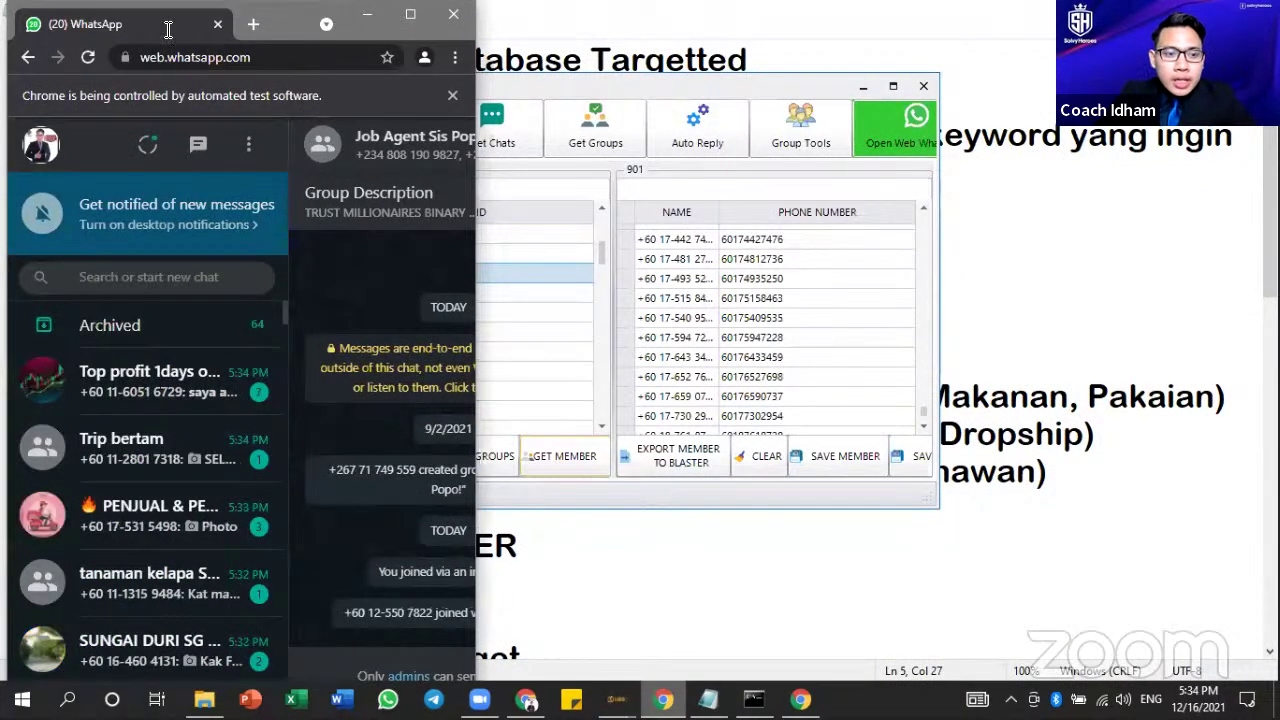
Fetch the members of the KOMUNITI KEPALA BATAS PNG and Bertam 1 groups.
left_click(680, 122)
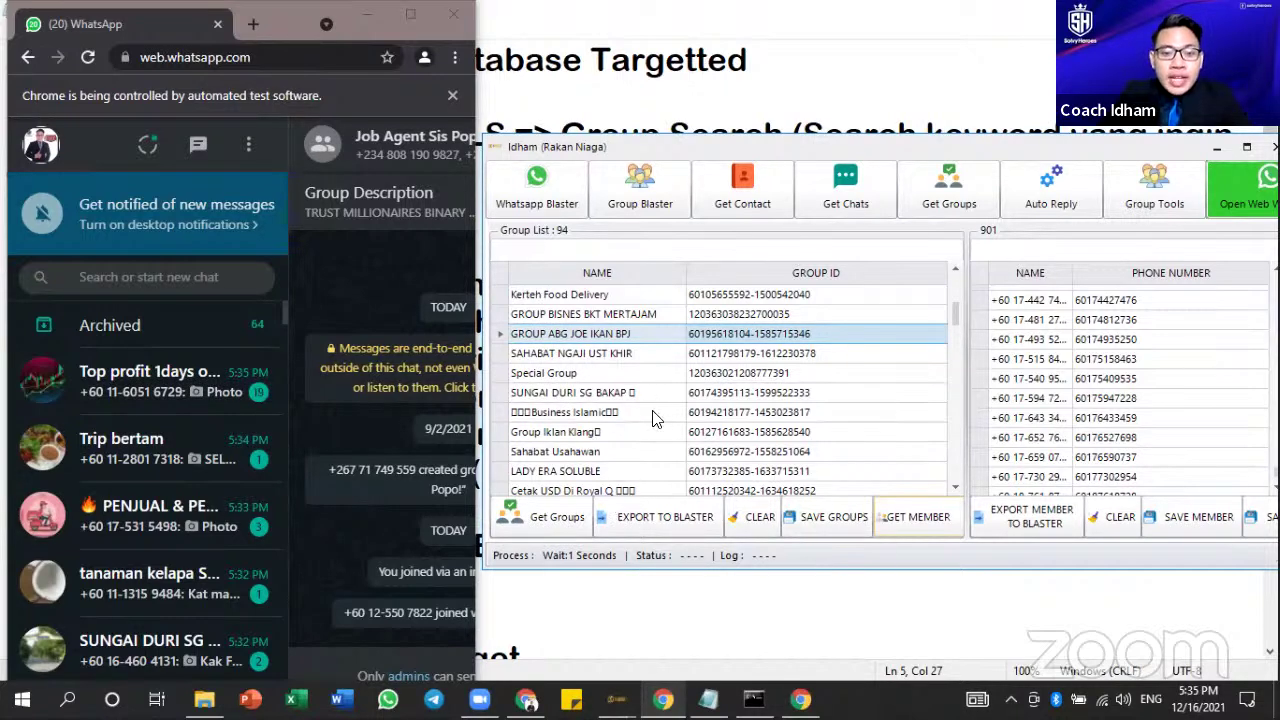
scroll(628, 480, "down", 5)
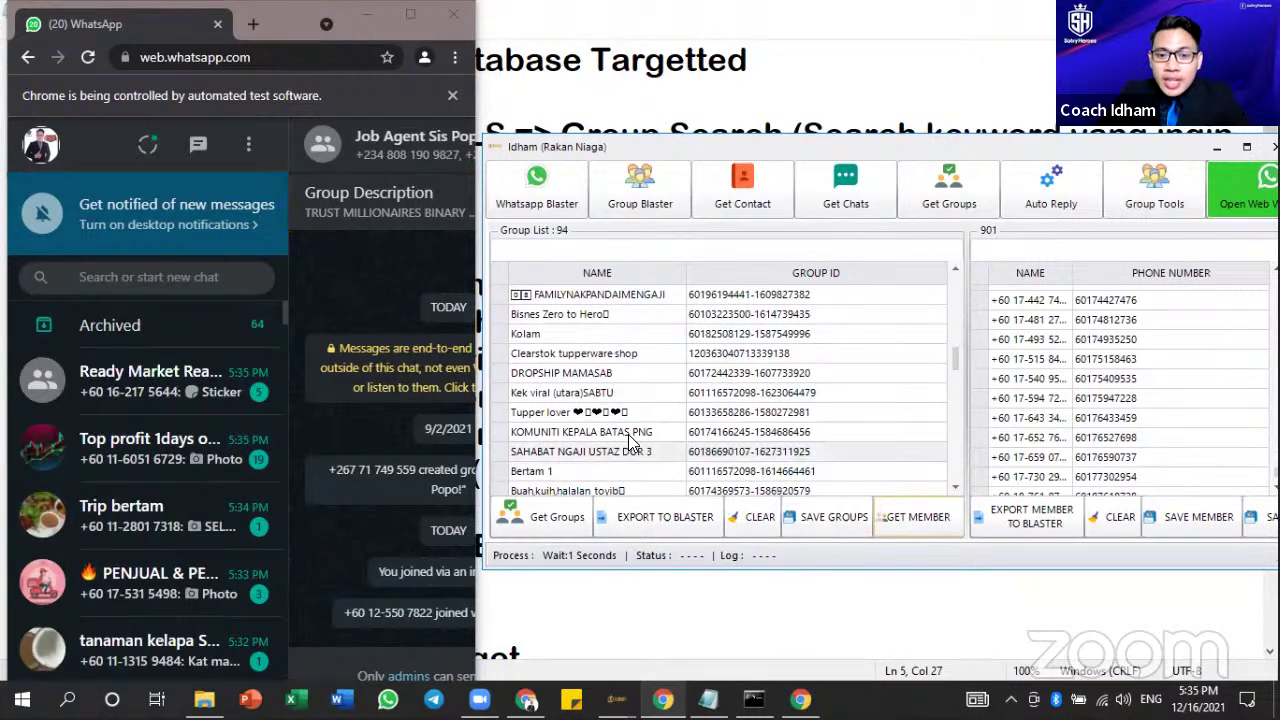
left_click(634, 434)
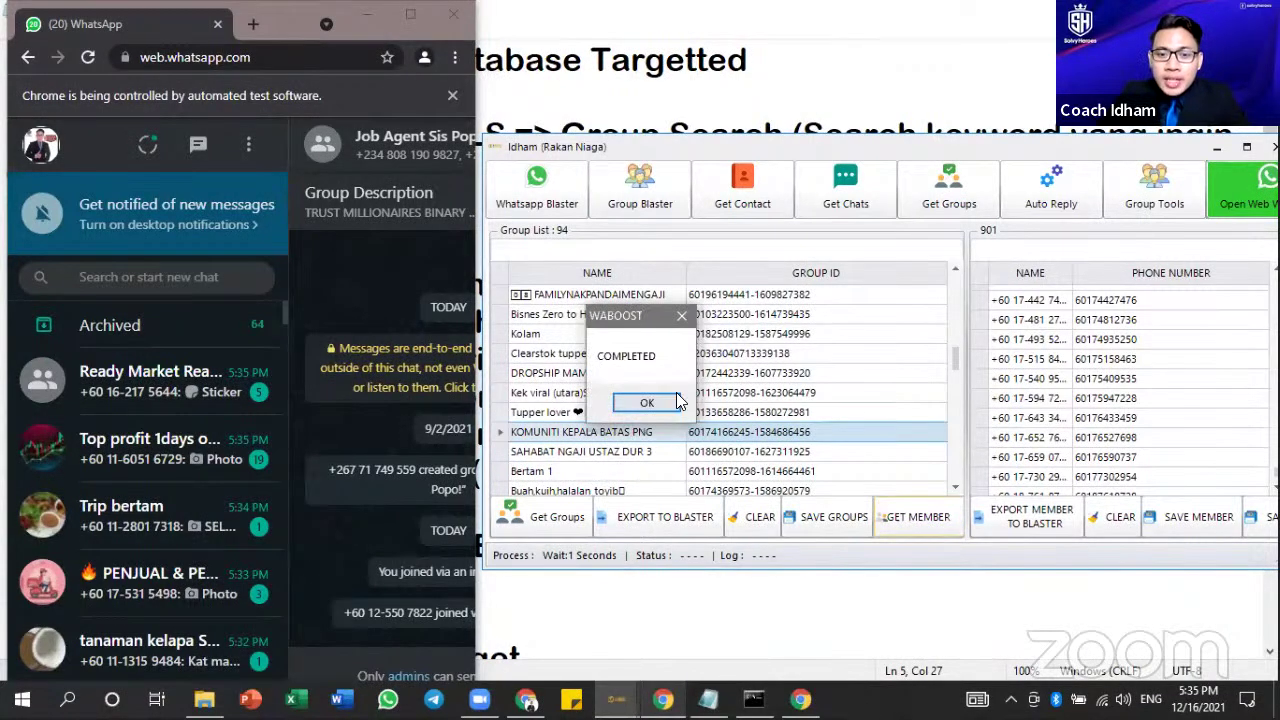
left_click(672, 402)
left_click(788, 477)
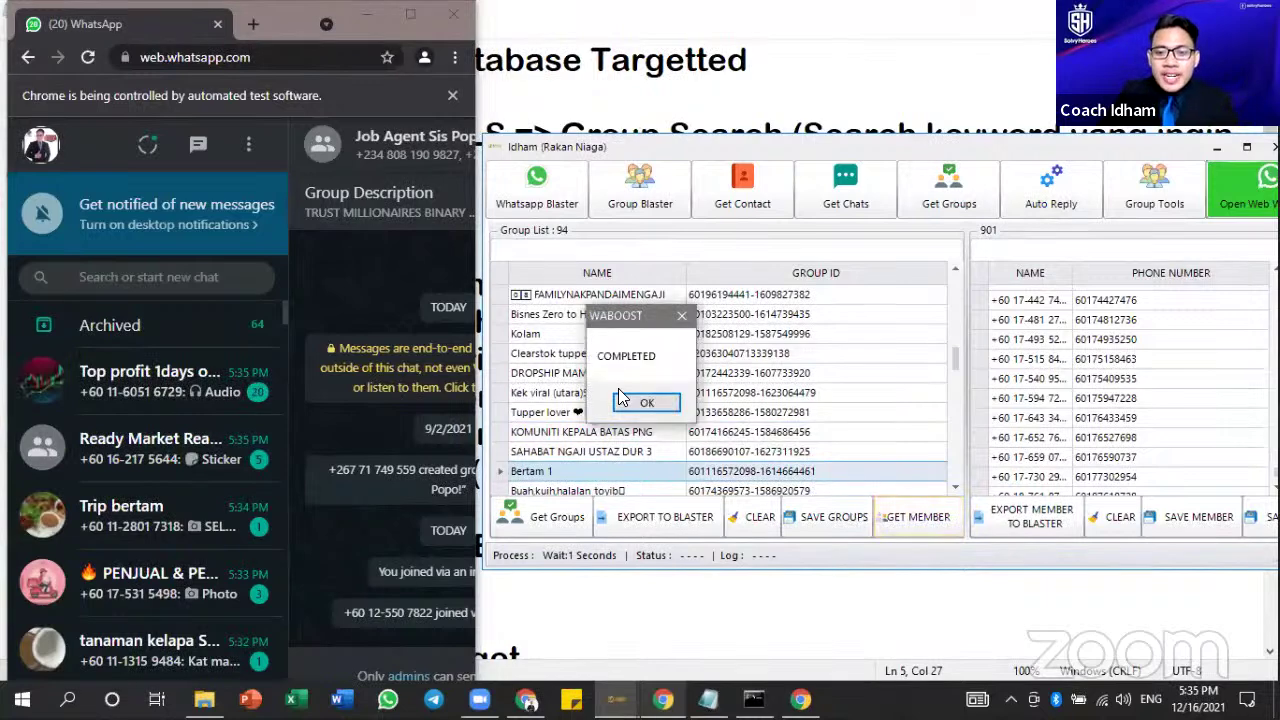
left_click(640, 404)
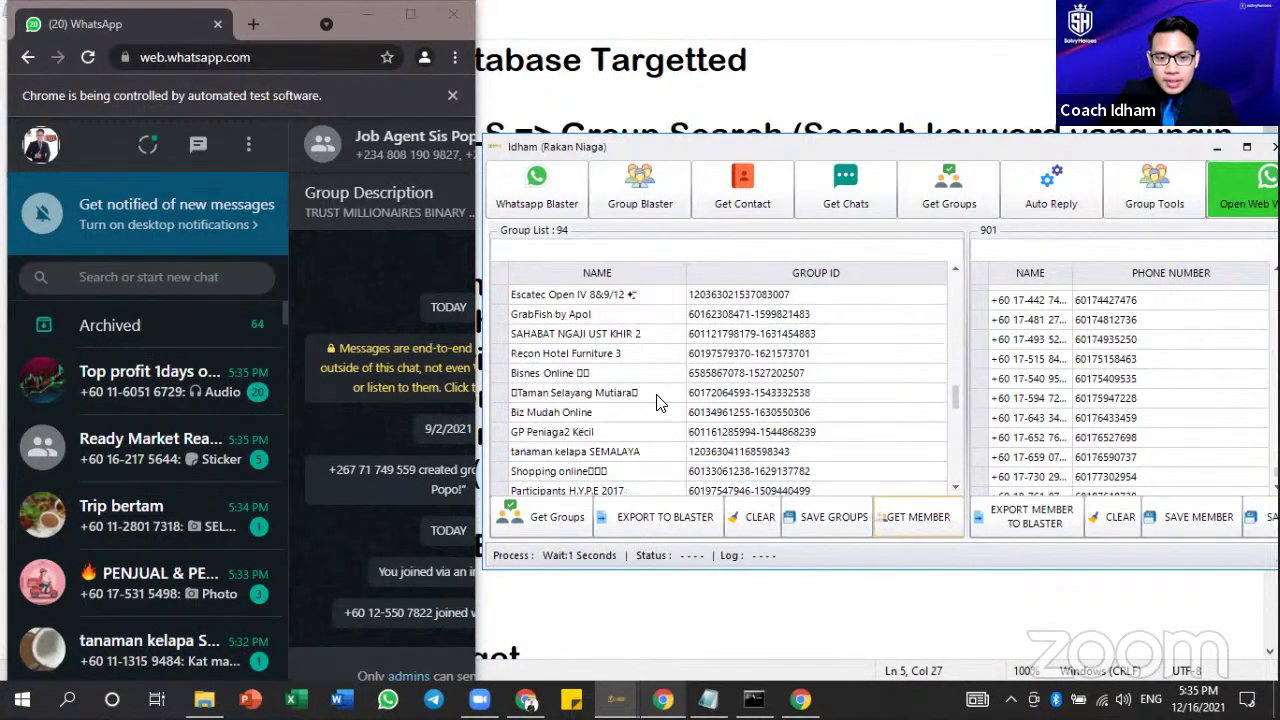
Fetch members of KLINIK USAHAWAN KEDAH, SEMINAR GPC and IKLAN MAKANAN IPOH, reaching 1158 numbers.
scroll(660, 440, "down", 3)
left_click(760, 472)
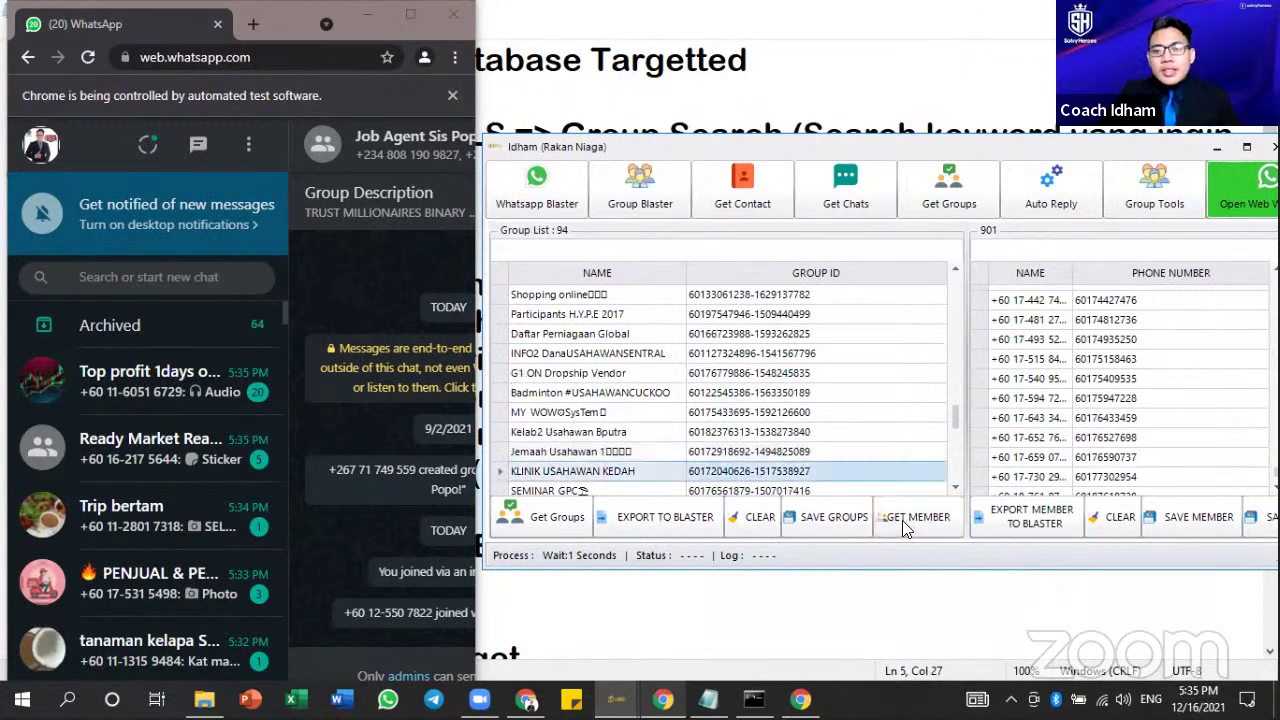
left_click(905, 524)
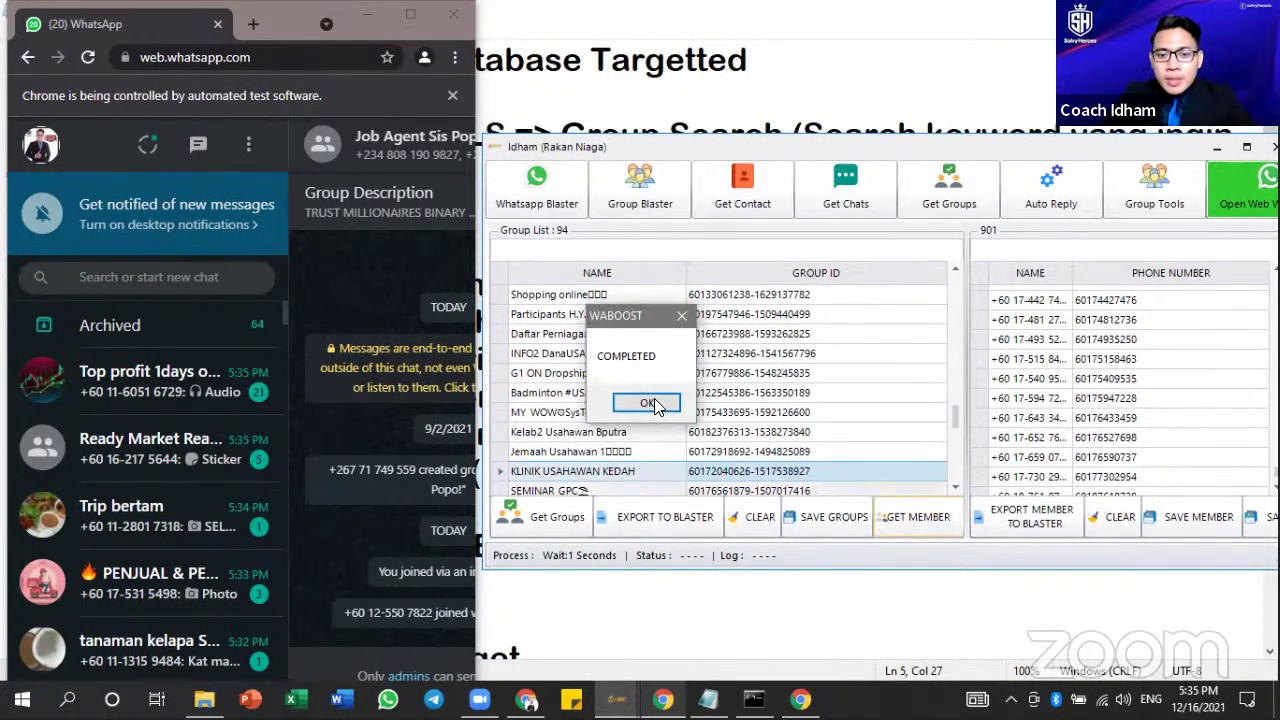
left_click(652, 404)
left_click(680, 490)
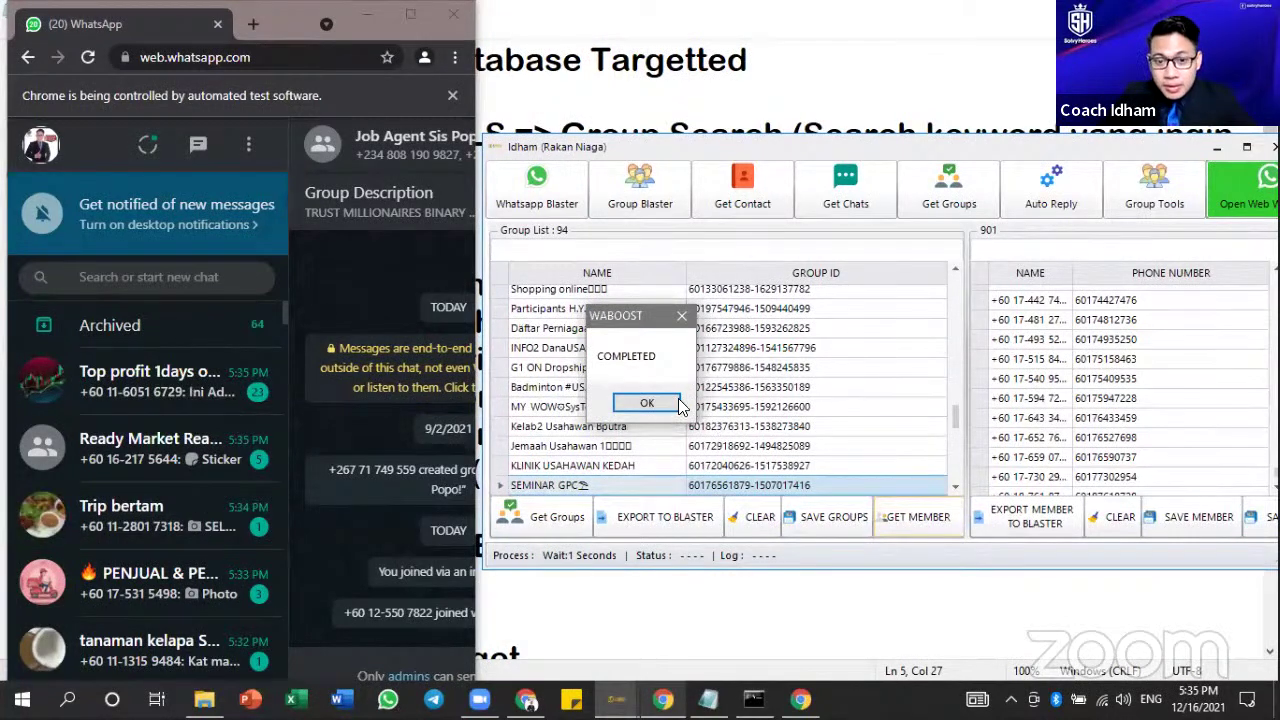
left_click(674, 400)
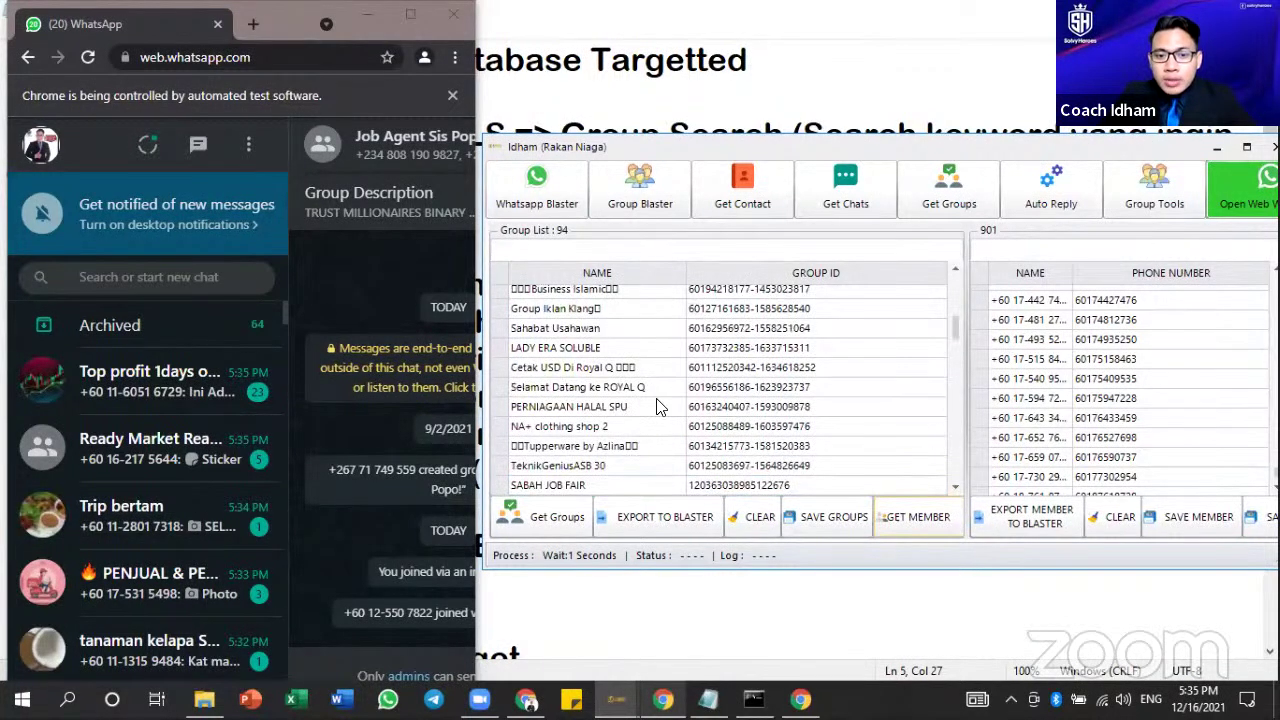
left_click(648, 336)
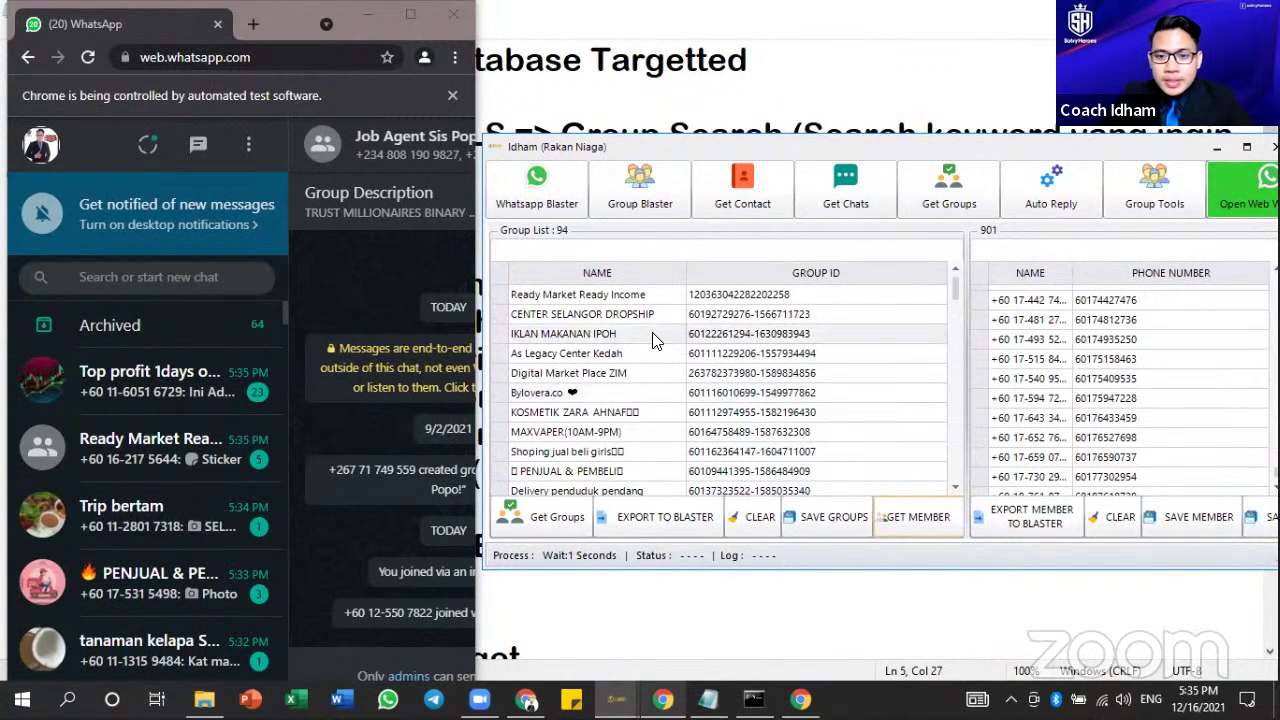
left_click(920, 520)
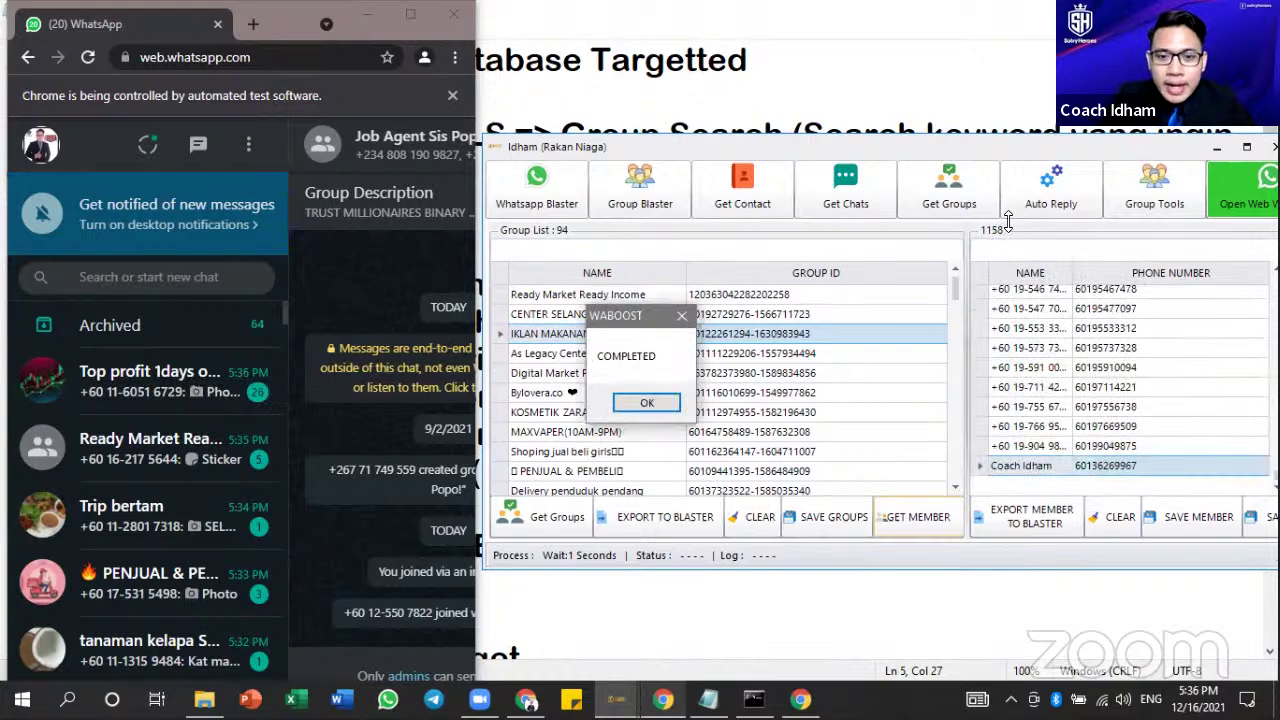
left_click(655, 401)
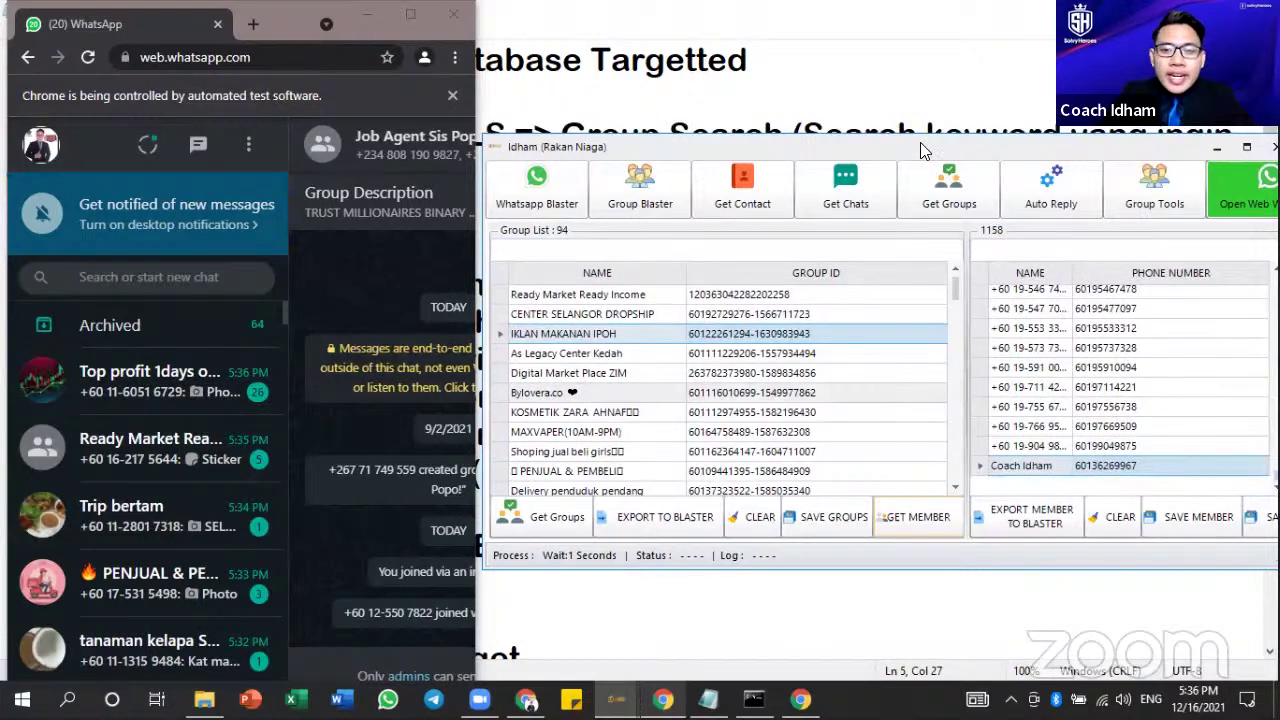
left_click_drag(926, 152, 666, 90)
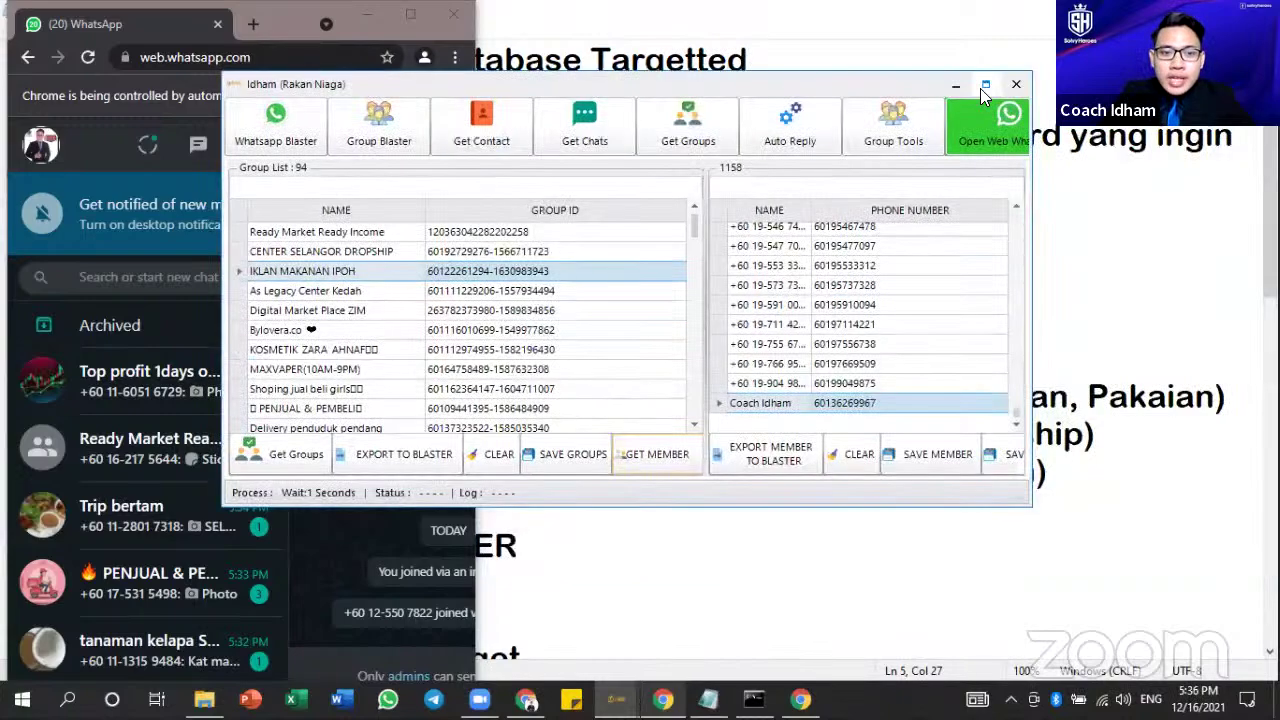
Maximize WABOOST and save the 1158 numbers as text file '1K Database Usahawan' on the Desktop.
left_click(984, 86)
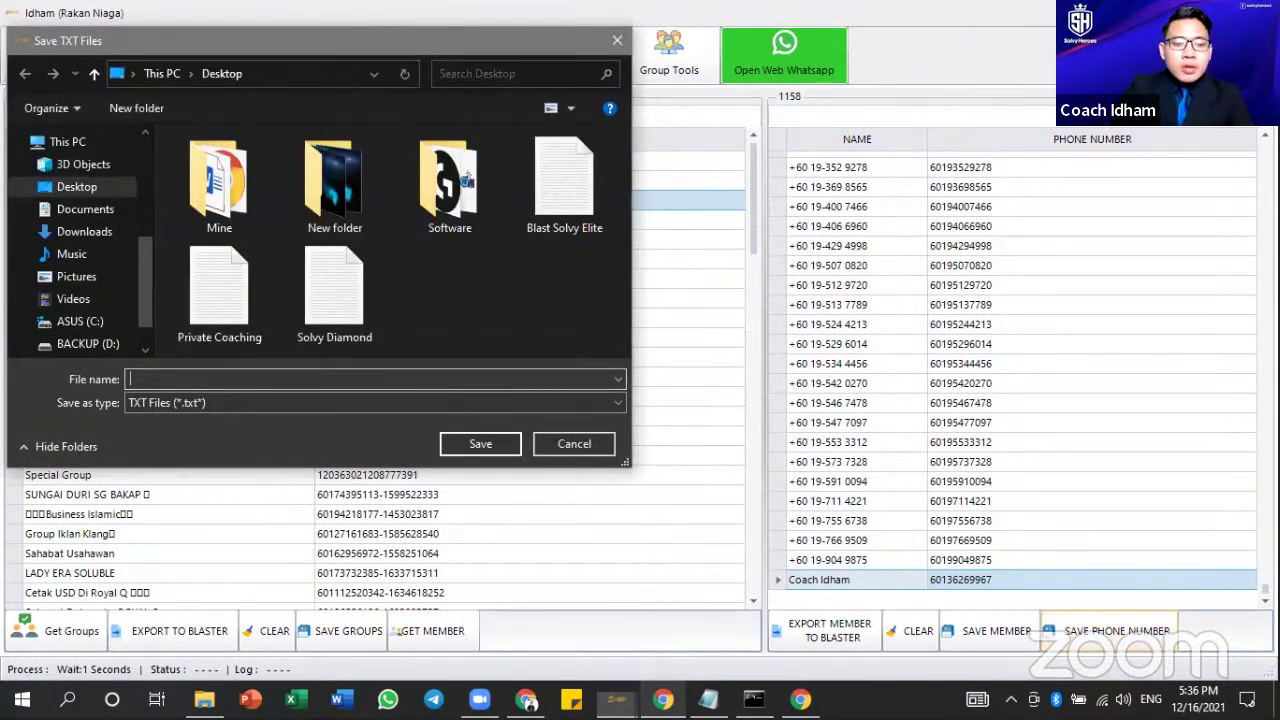
type("1K Dartab")
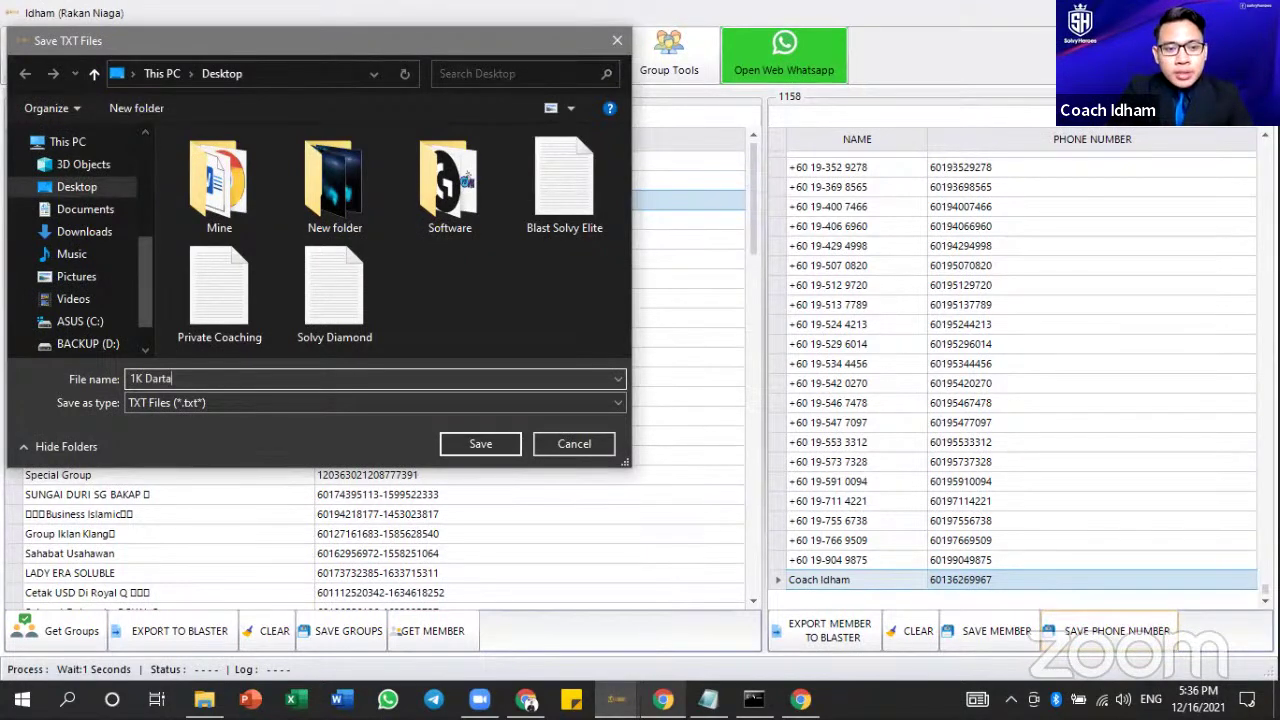
key("BackSpace")
key("BackSpace")
key("BackSpace")
key("BackSpace")
type("ta")
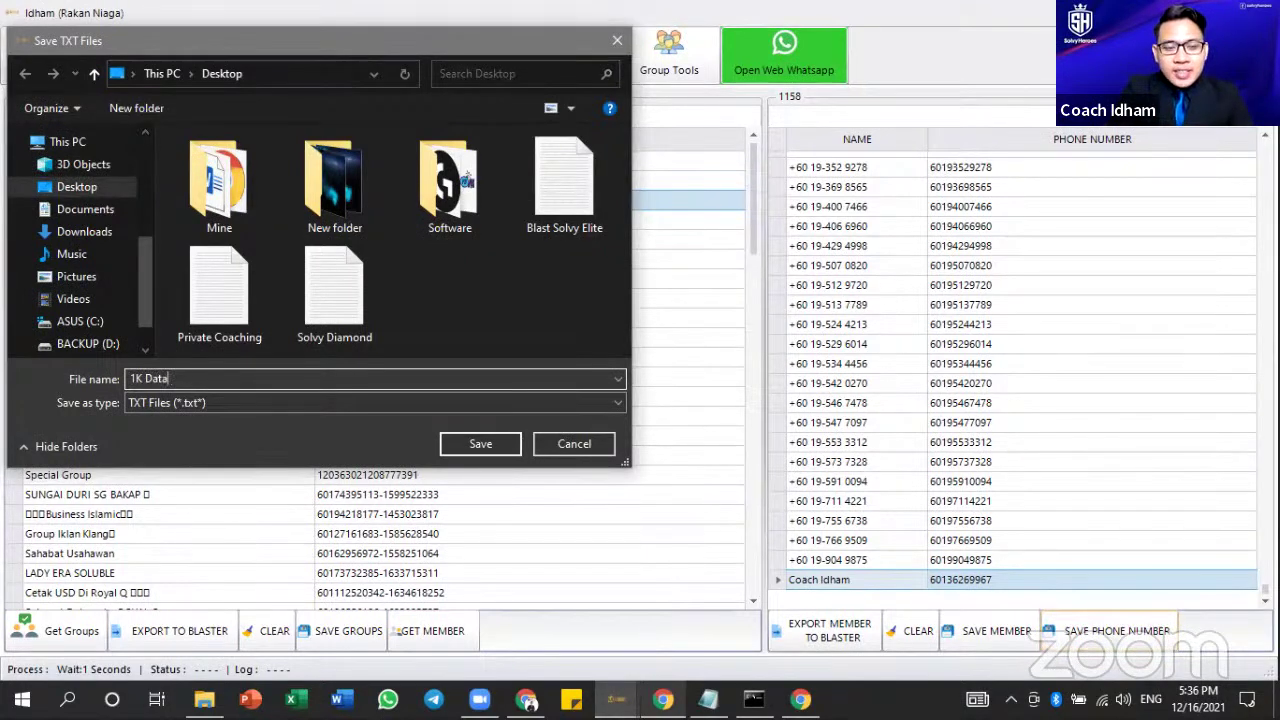
type("base ")
type("U")
type("shawa")
key("BackSpace")
key("BackSpace")
key("BackSpace")
key("BackSpace")
type("ahaw")
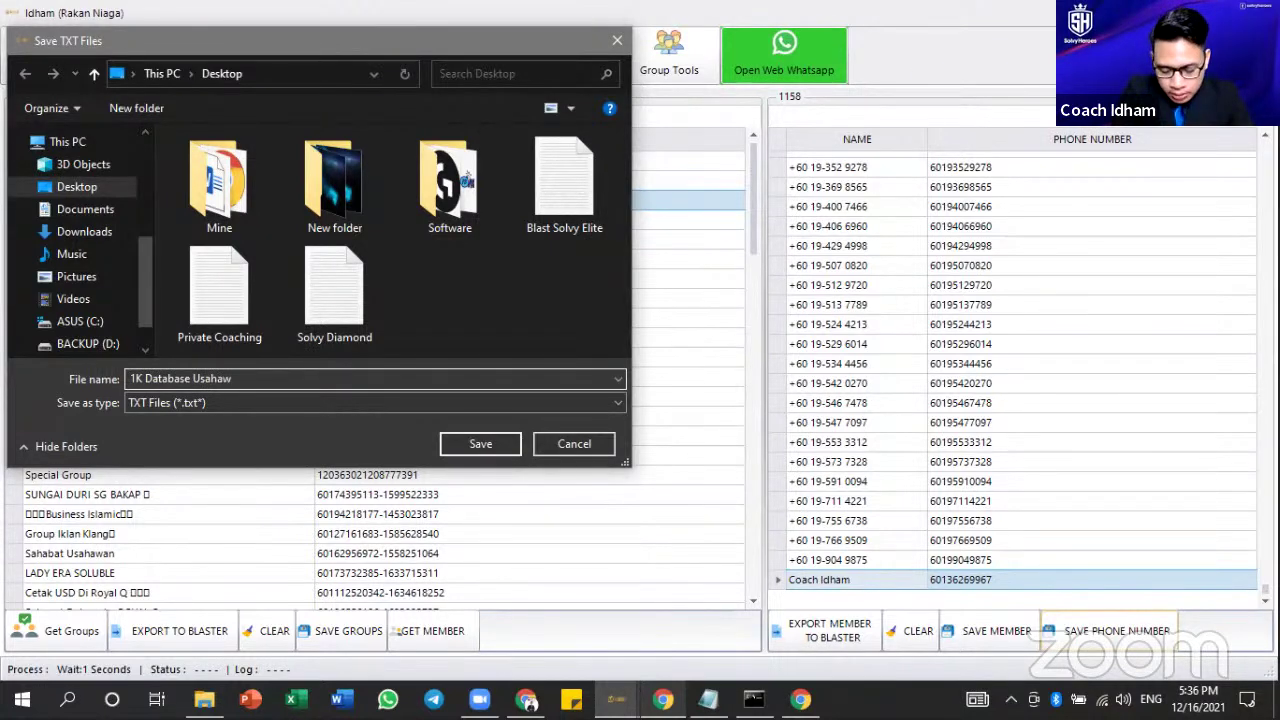
type("an")
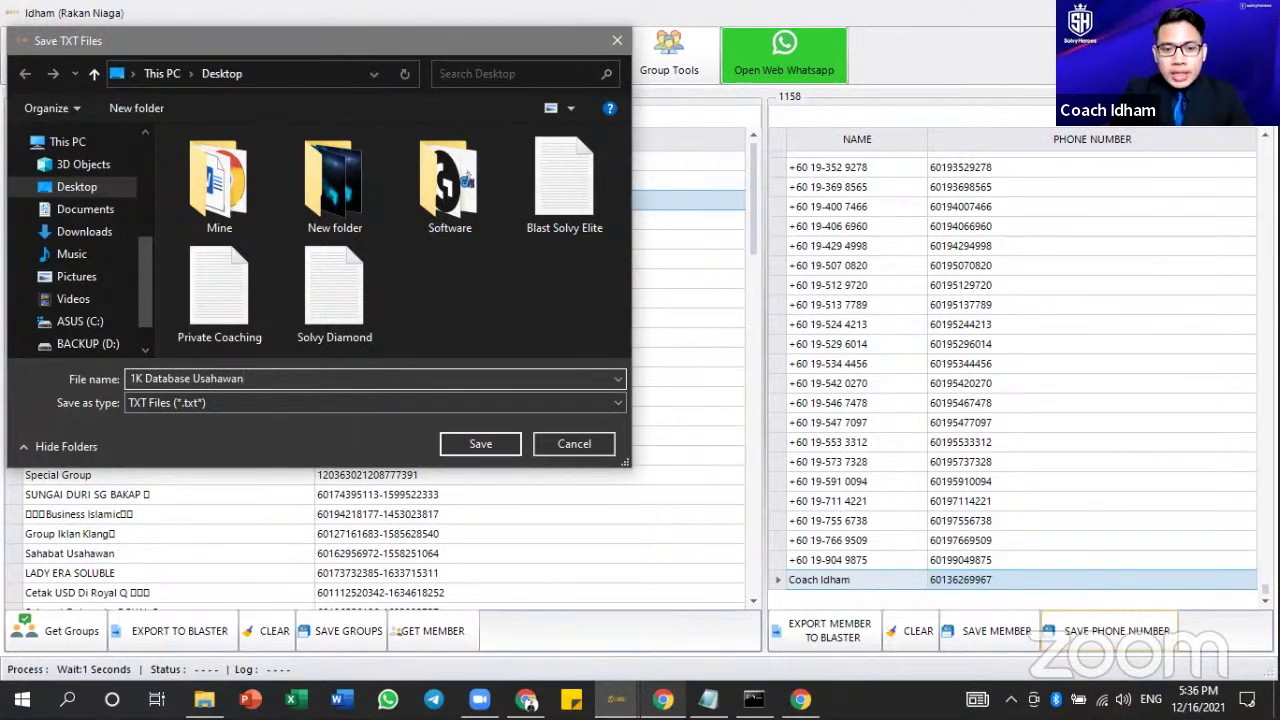
key("Return")
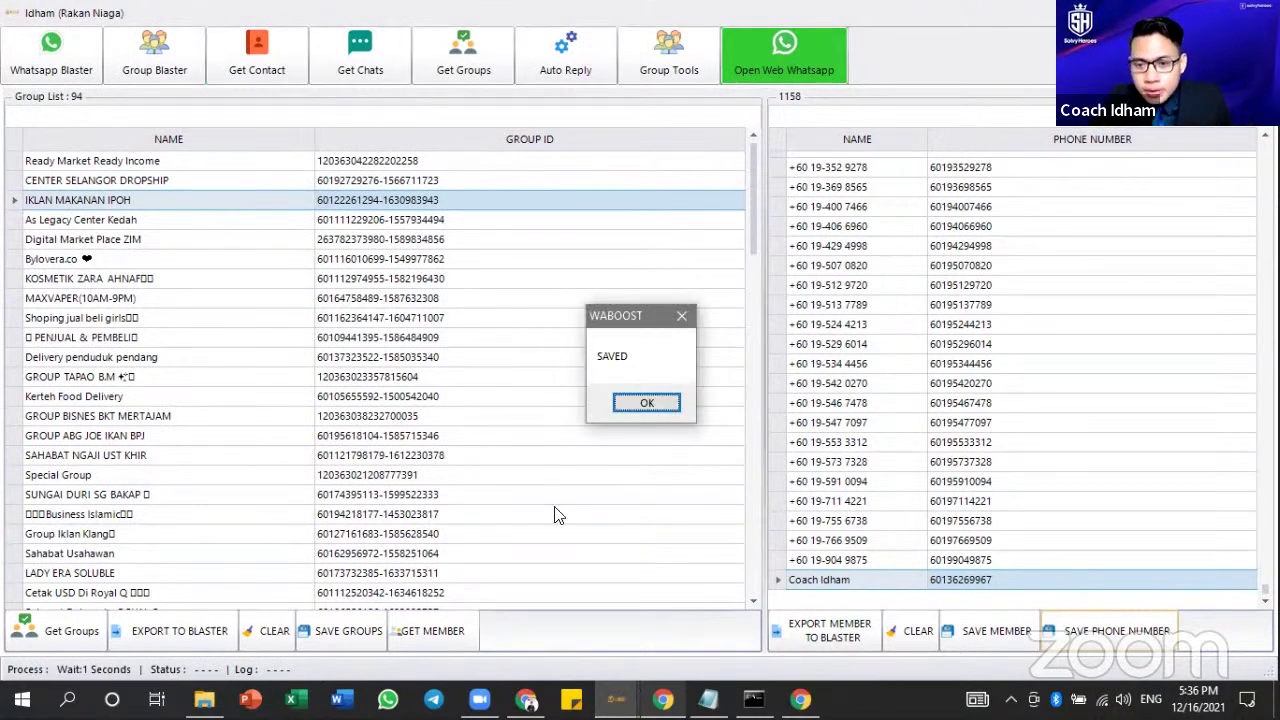
left_click(640, 406)
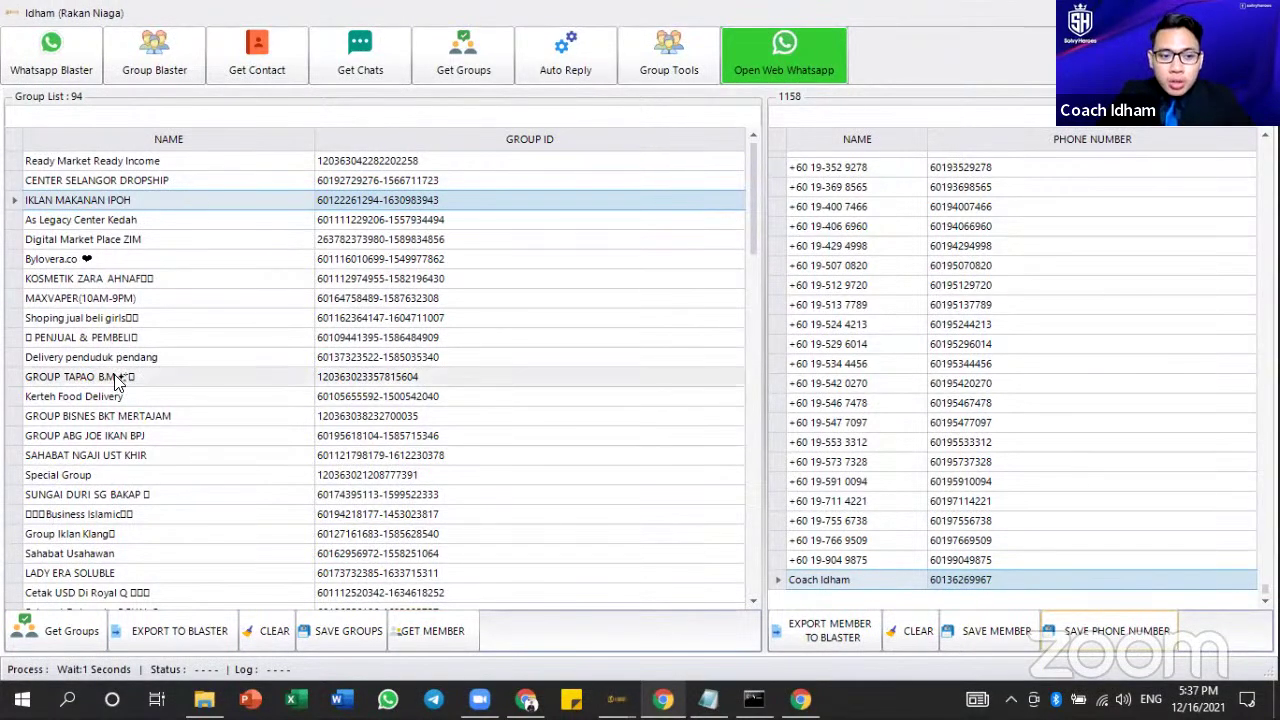
scroll(120, 385, "down", 6)
scroll(350, 560, "down", 2)
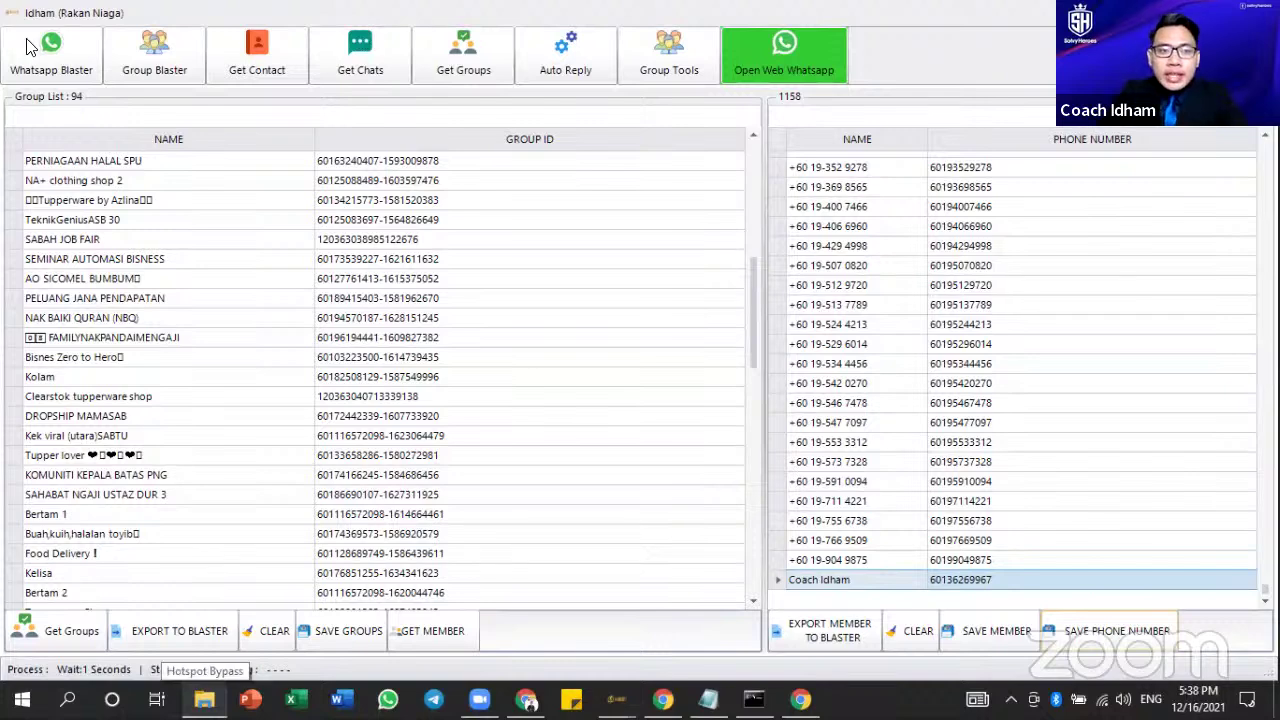
Switch to the Whatsapp Blaster page and bring up the Load TXT File dialog.
left_click(62, 48)
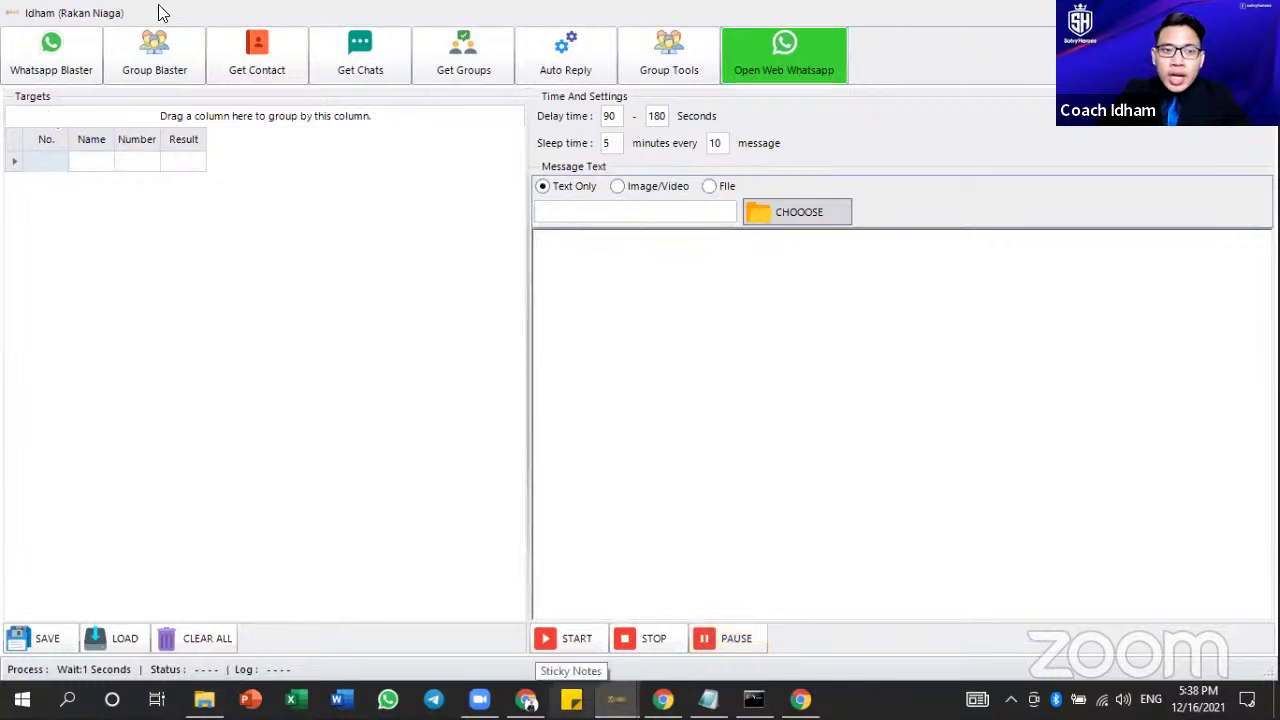
left_click(110, 630)
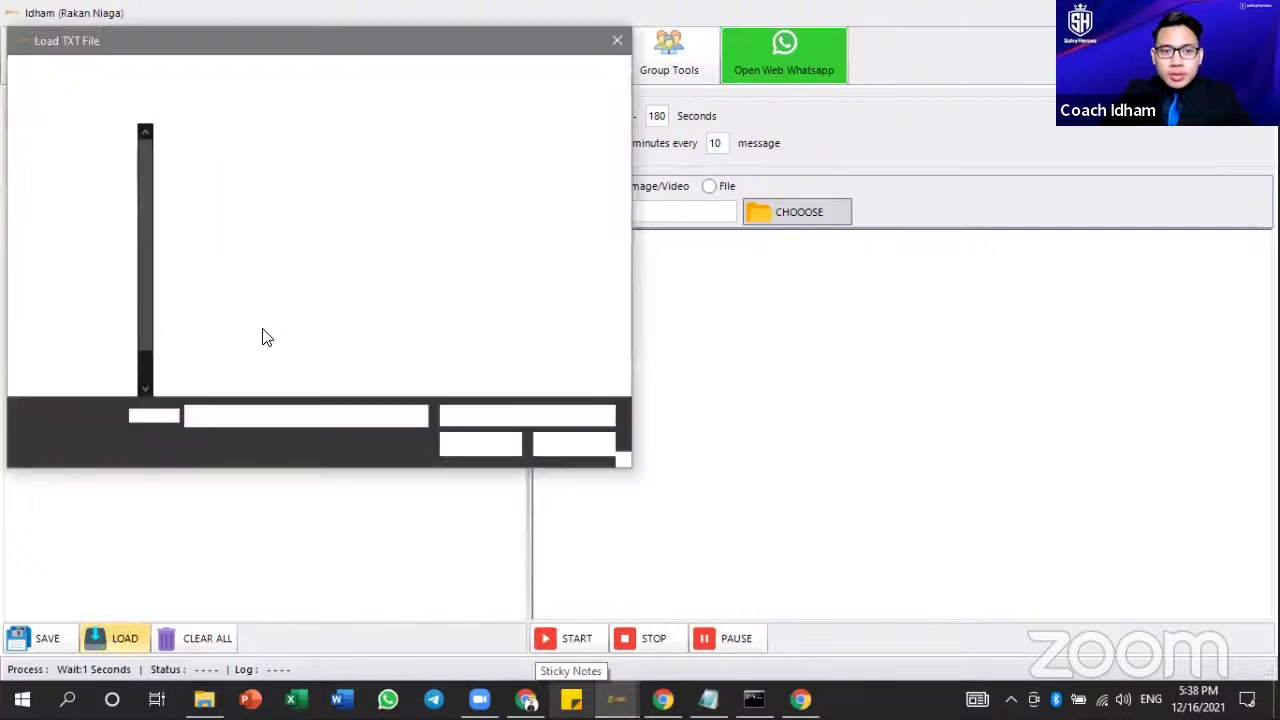
Open '1K Database Usahawan' from the Desktop as the blaster's 1158 targets.
left_click(564, 186)
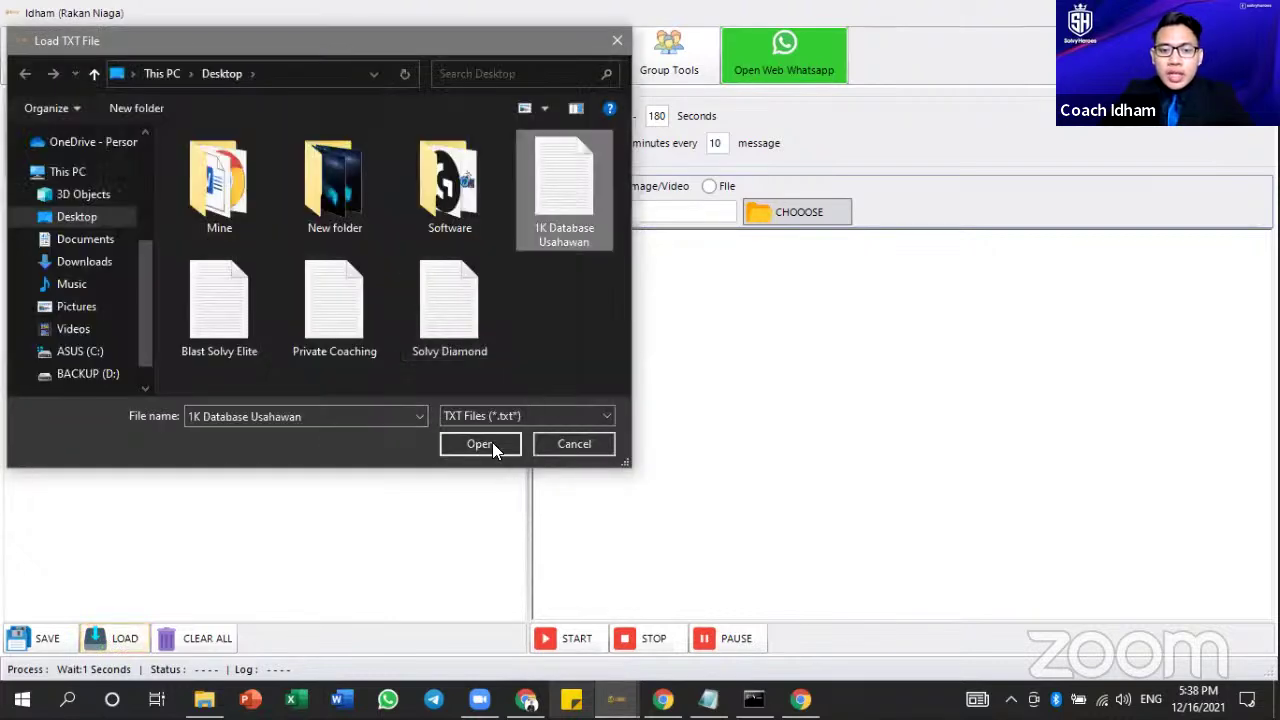
left_click(486, 443)
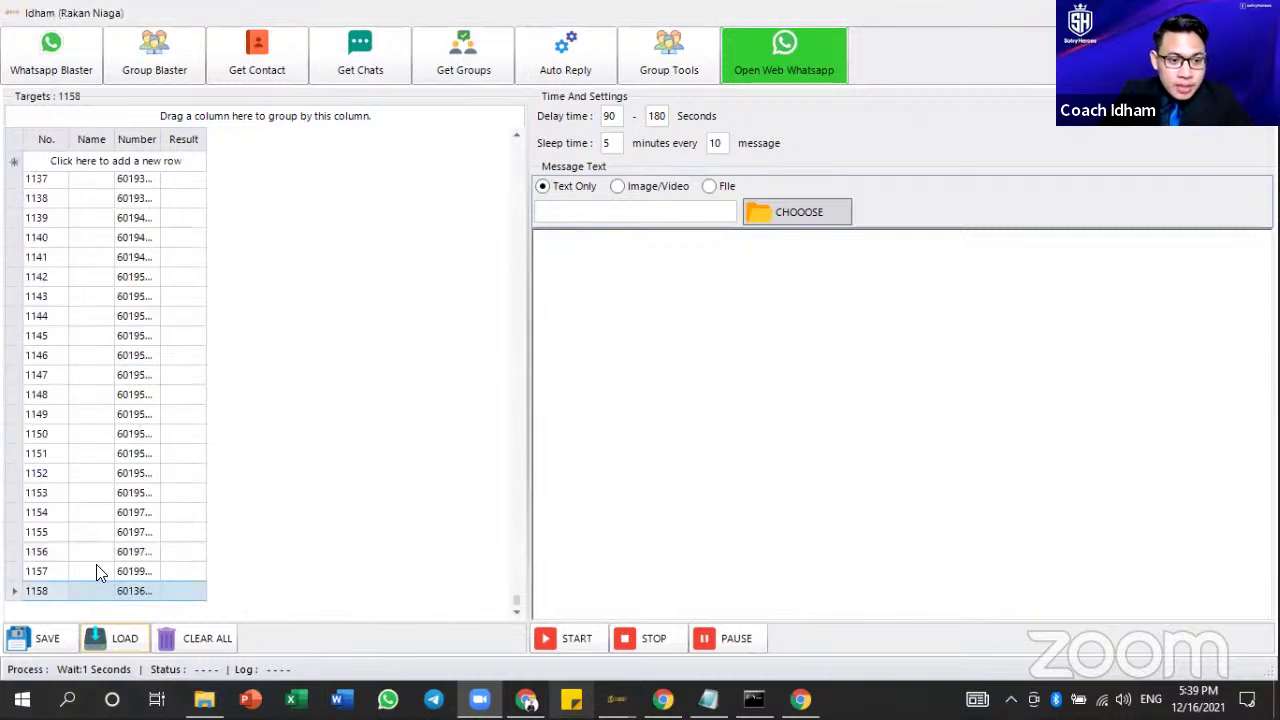
scroll(92, 495, "up", 10)
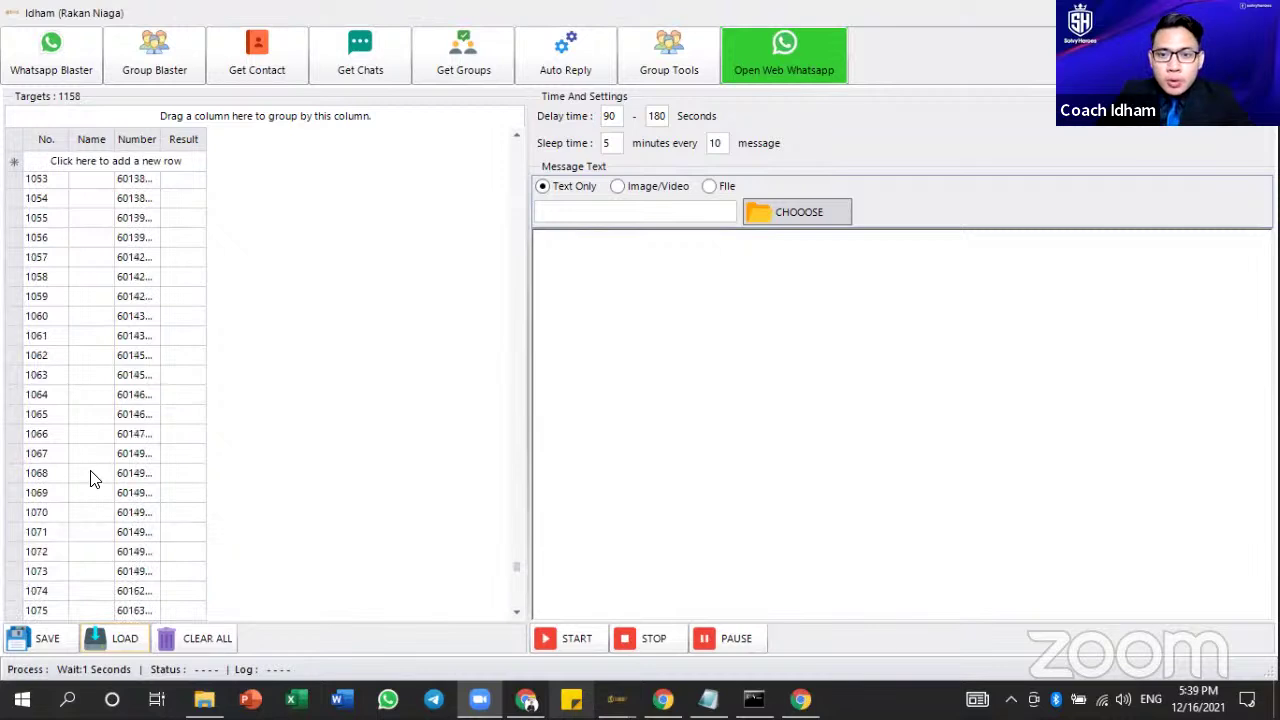
scroll(90, 478, "up", 20)
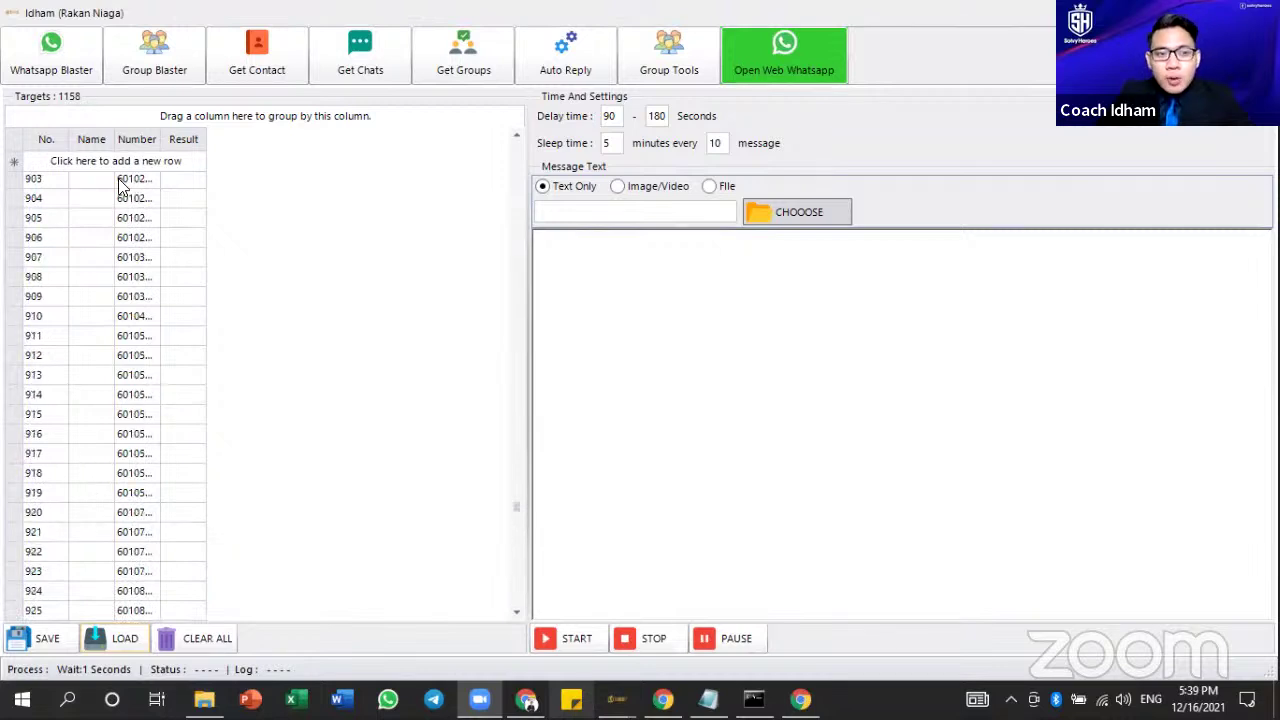
scroll(139, 427, "up", 5)
scroll(139, 427, "up", 6)
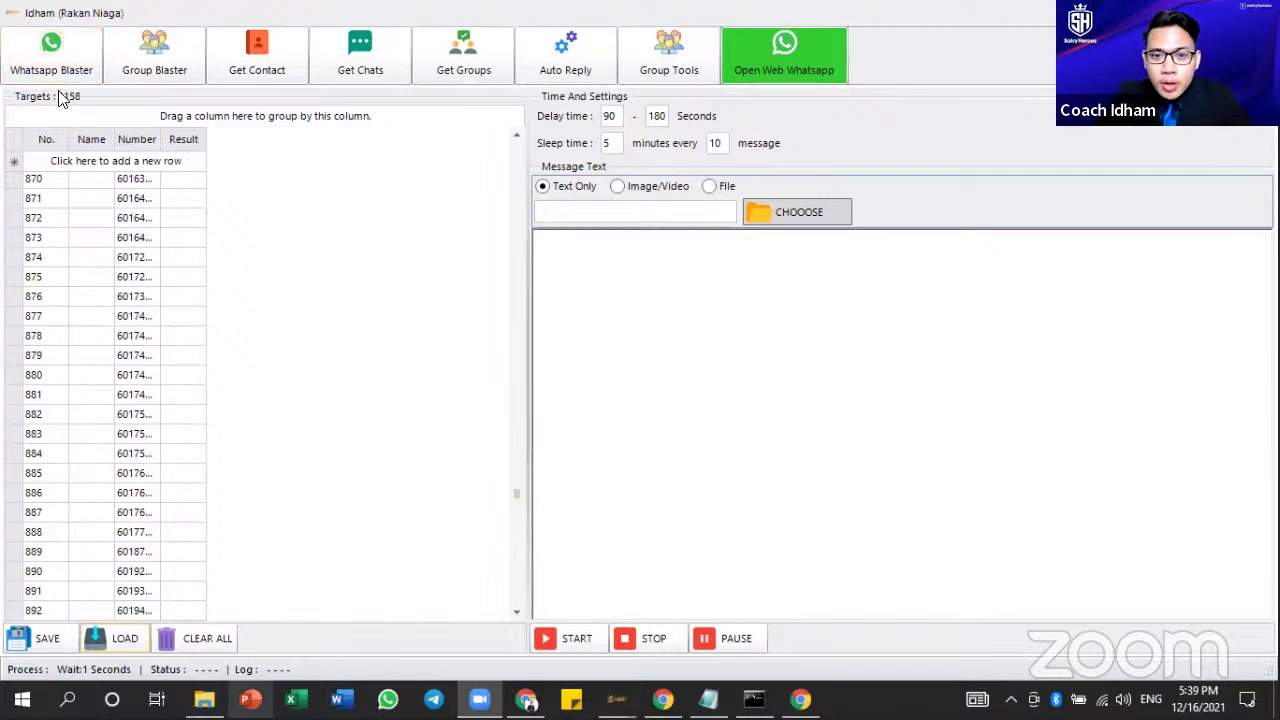
Clear the member and group lists, reload all 94 groups, and select IKLAN FREE MELAKA 24JAM.
left_click(472, 80)
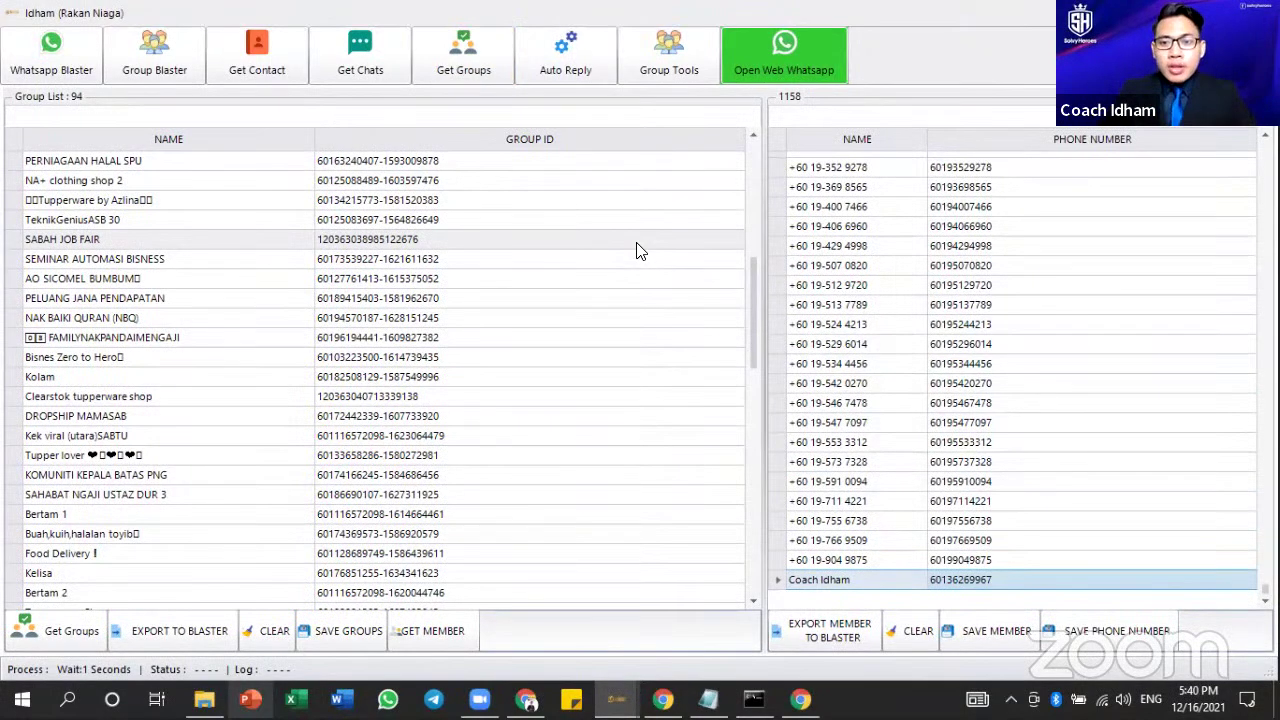
left_click(910, 636)
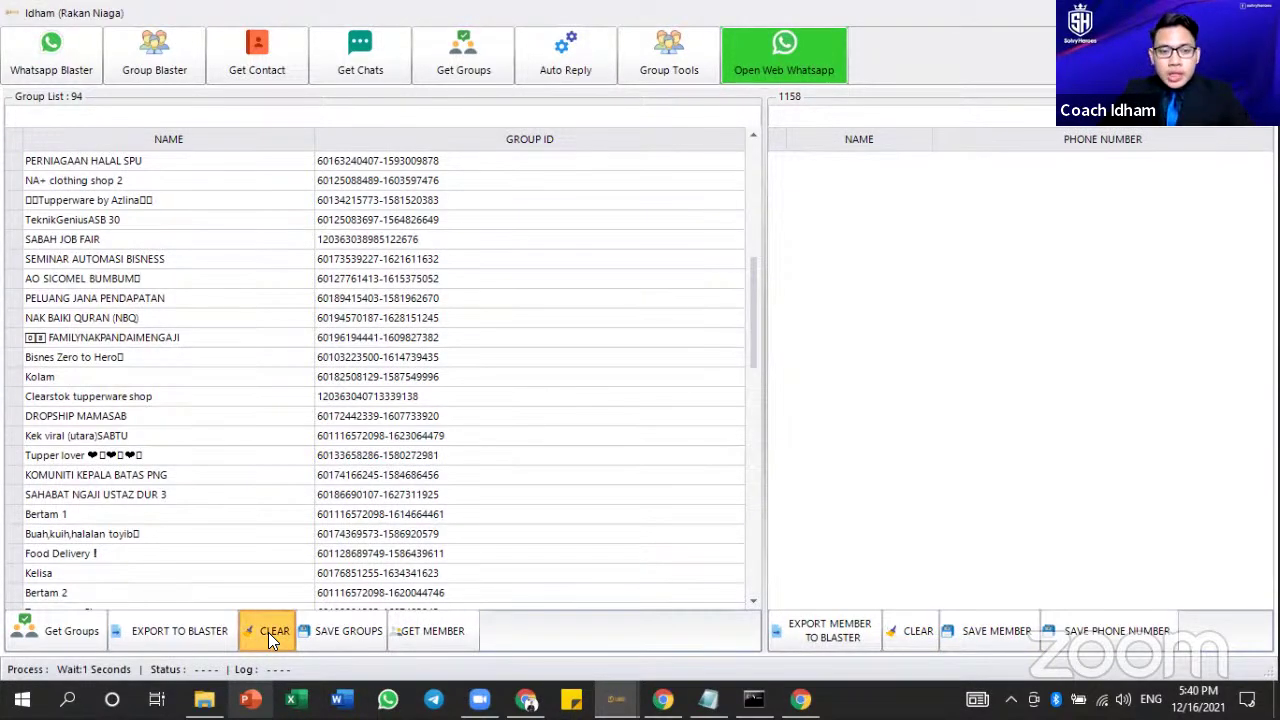
left_click(268, 632)
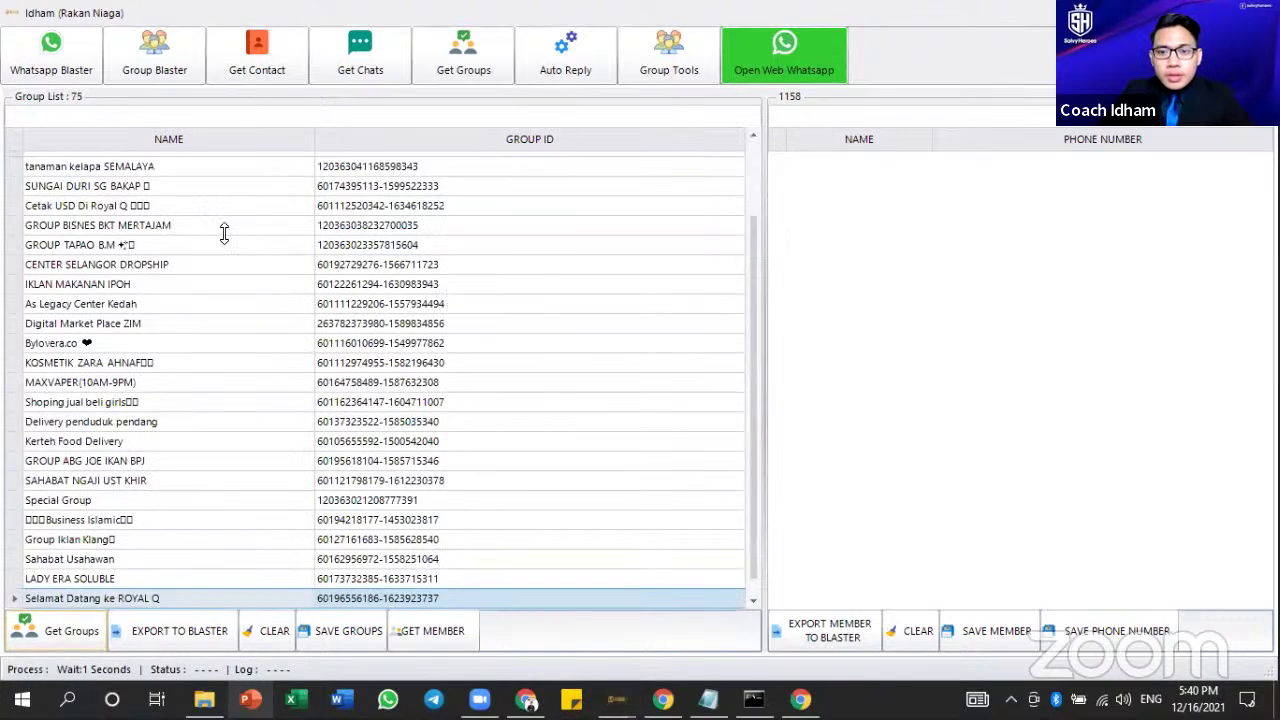
key("Return")
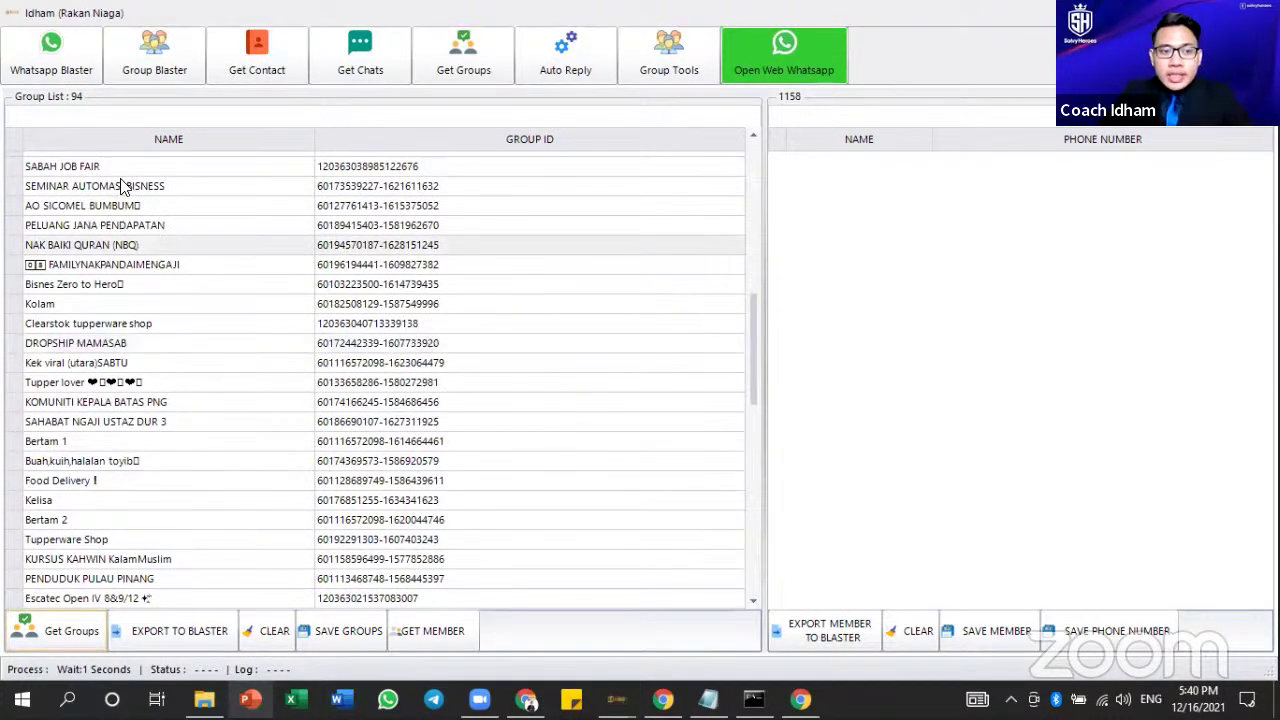
scroll(138, 206, "up", 6)
scroll(138, 207, "up", 5)
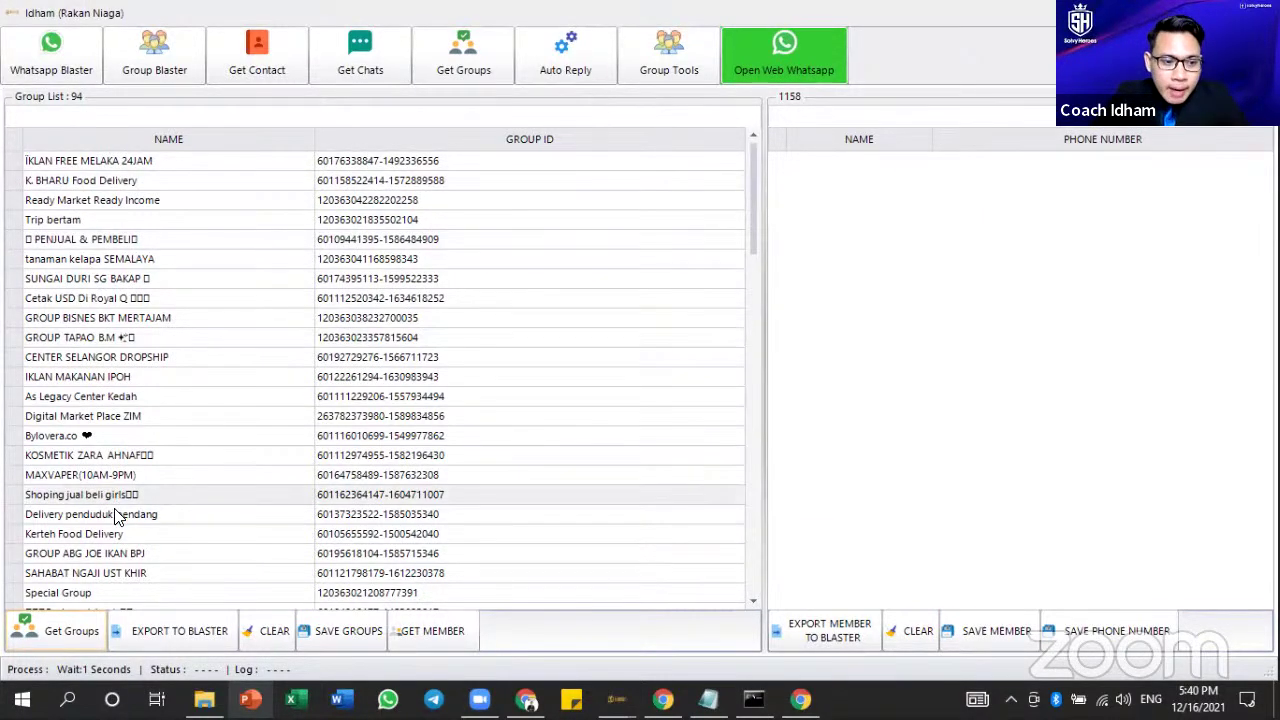
scroll(110, 540, "down", 8)
scroll(110, 540, "down", 7)
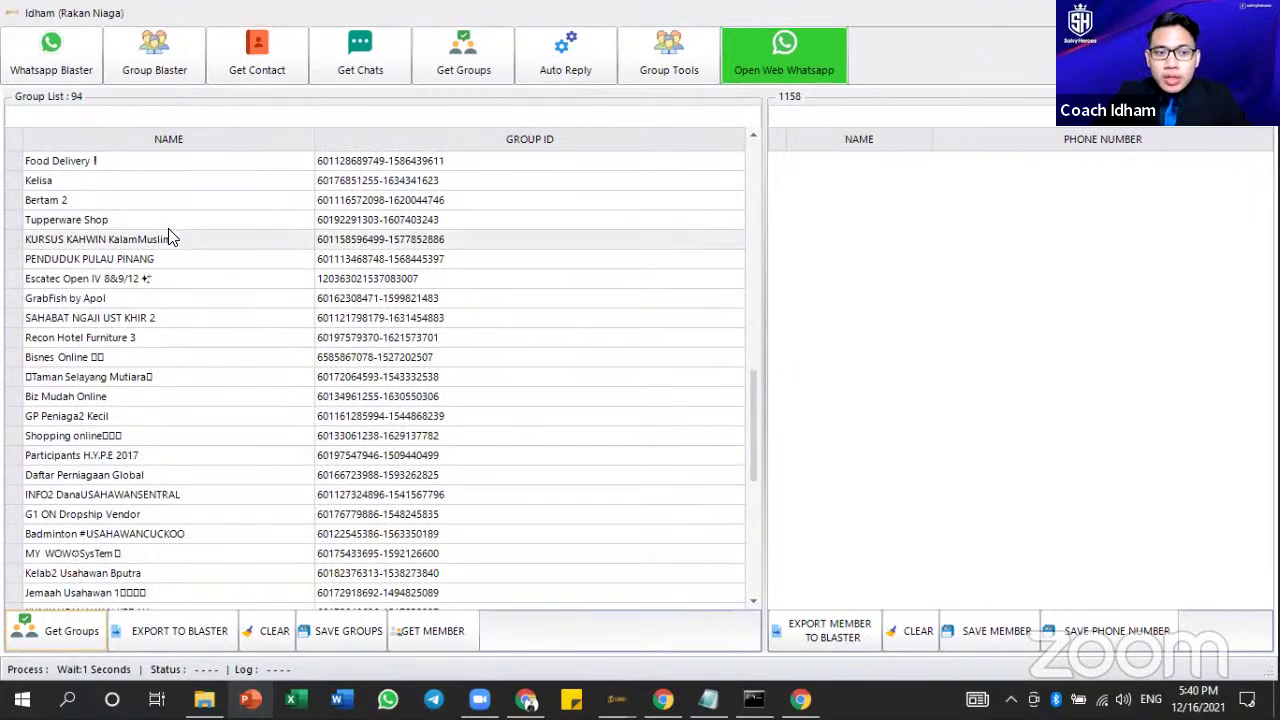
scroll(170, 245, "up", 9)
scroll(170, 245, "up", 7)
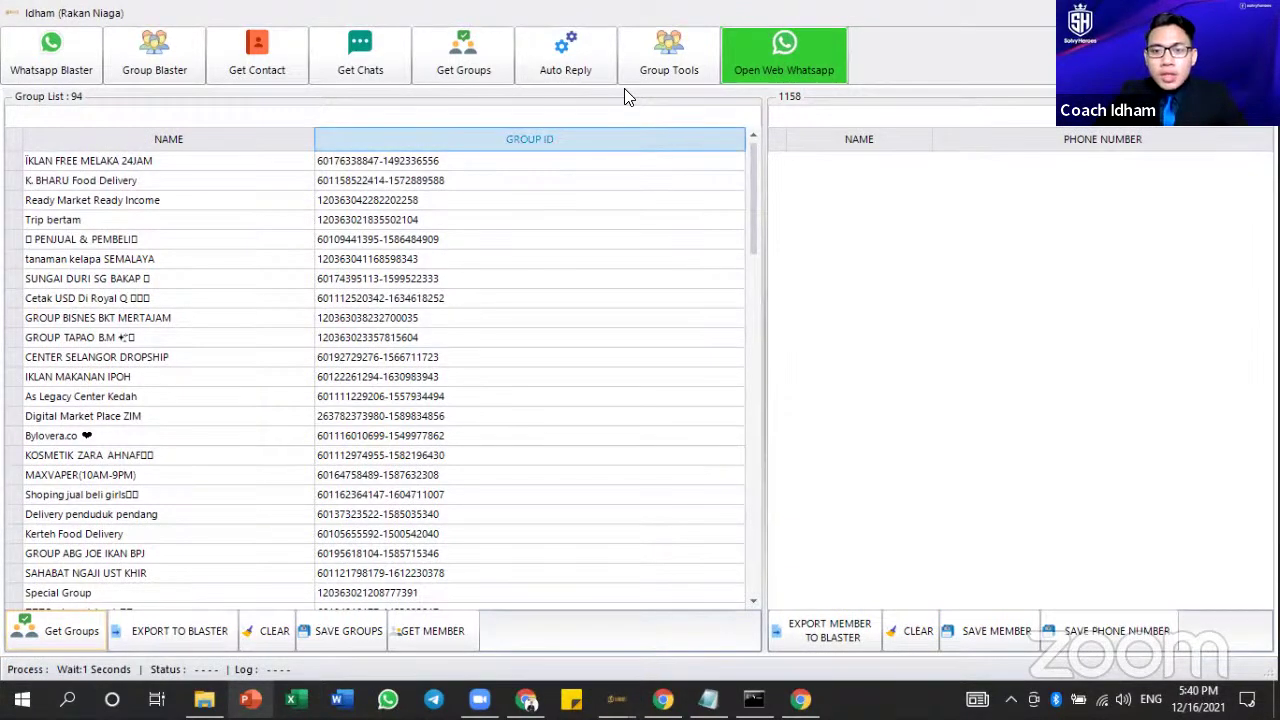
left_click(232, 166)
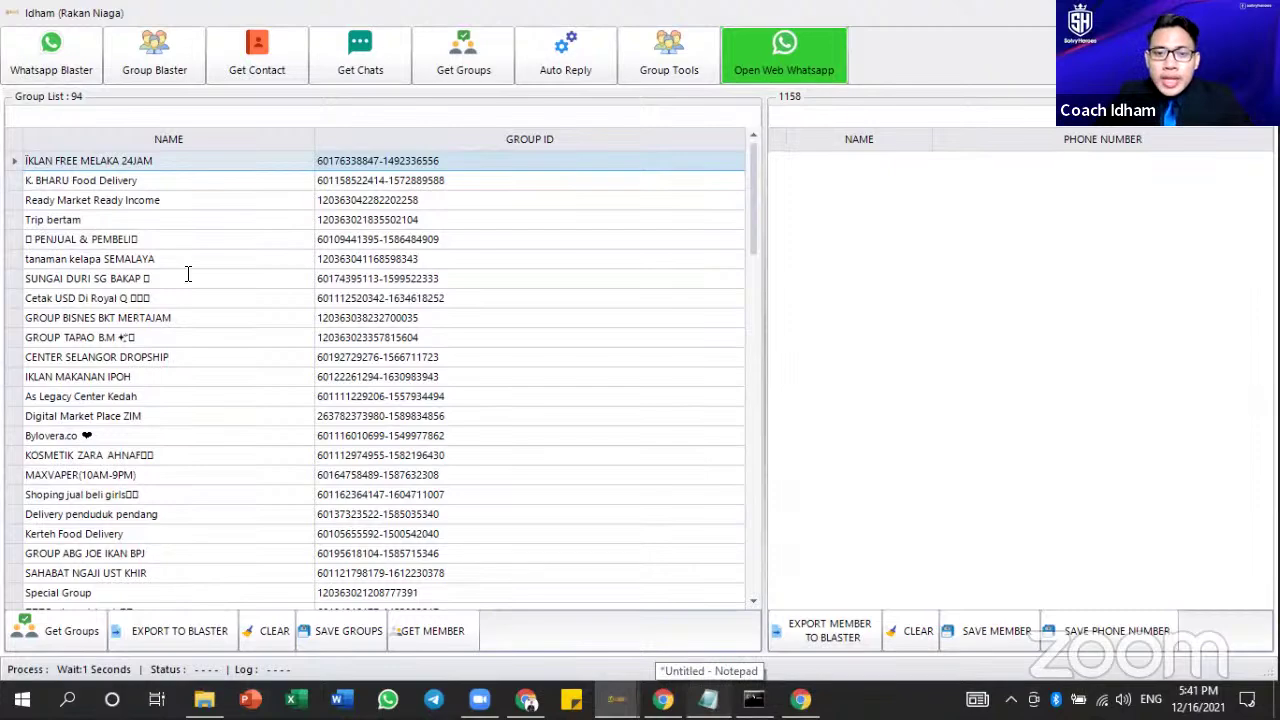
left_click(708, 699)
Scroll through the Notepad notes on building a targeted database, then return to WABOOST.
scroll(134, 188, "down", 10)
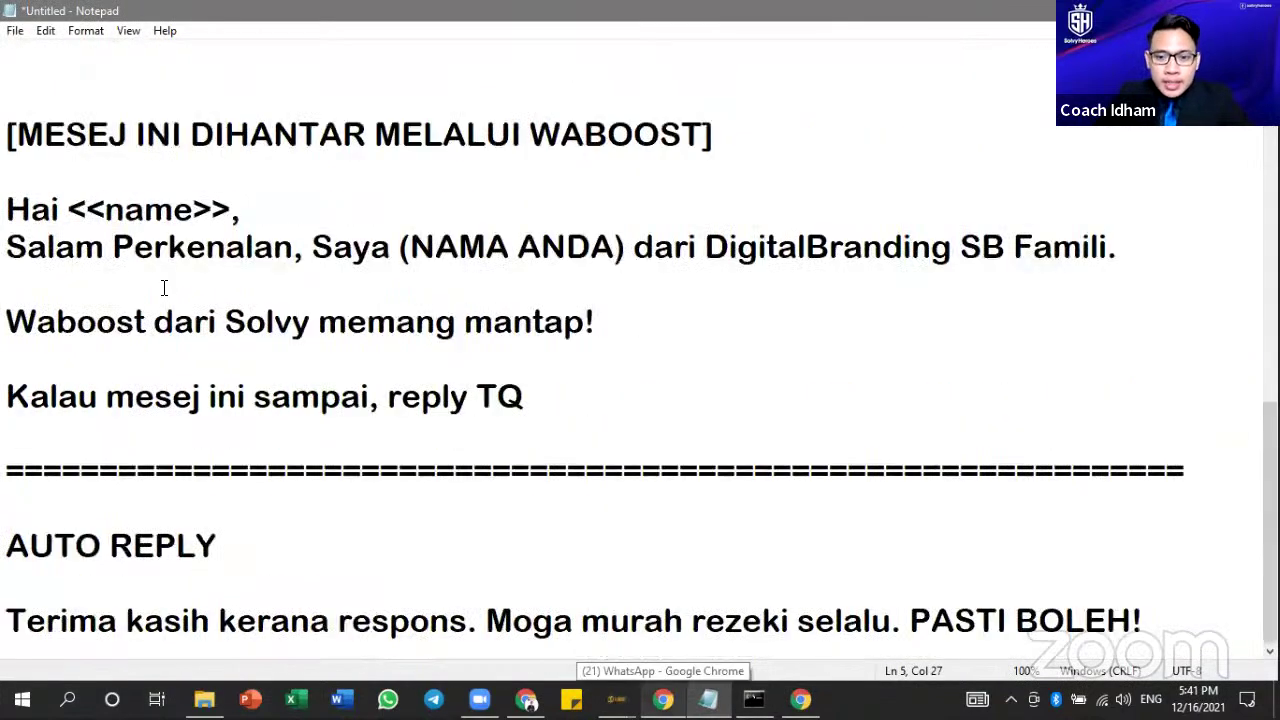
scroll(160, 280, "up", 12)
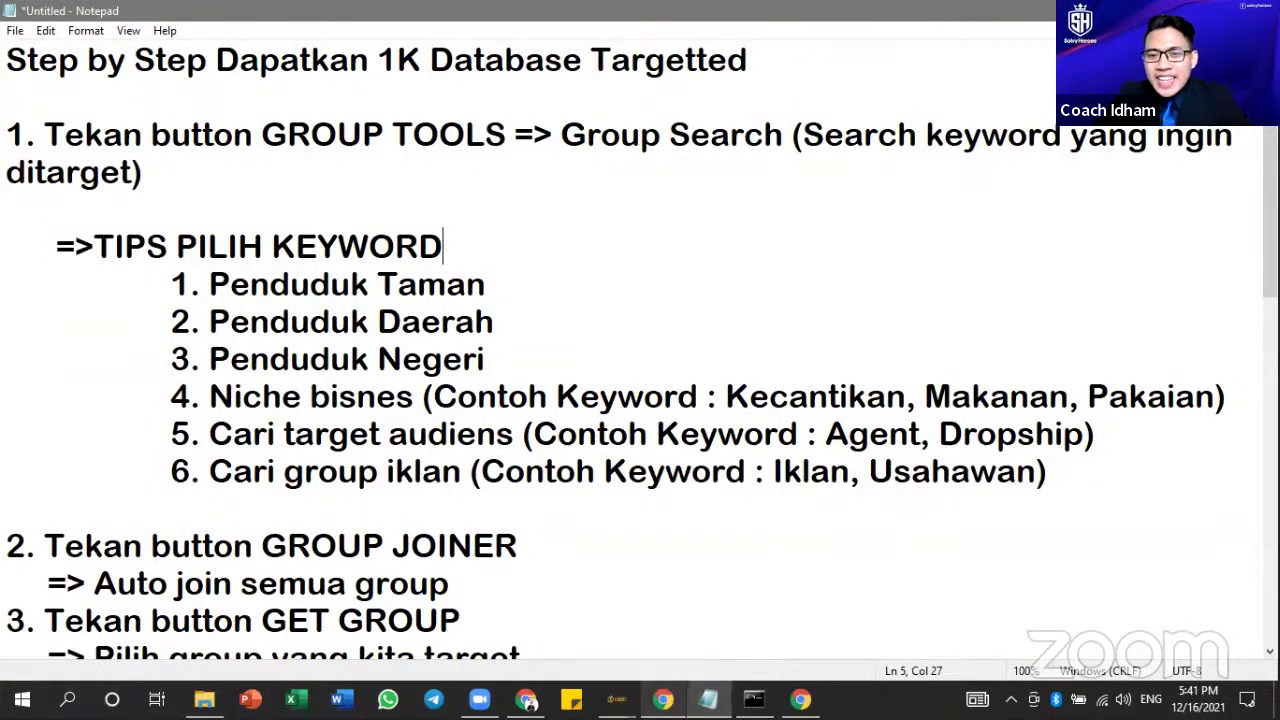
key("alt+Tab")
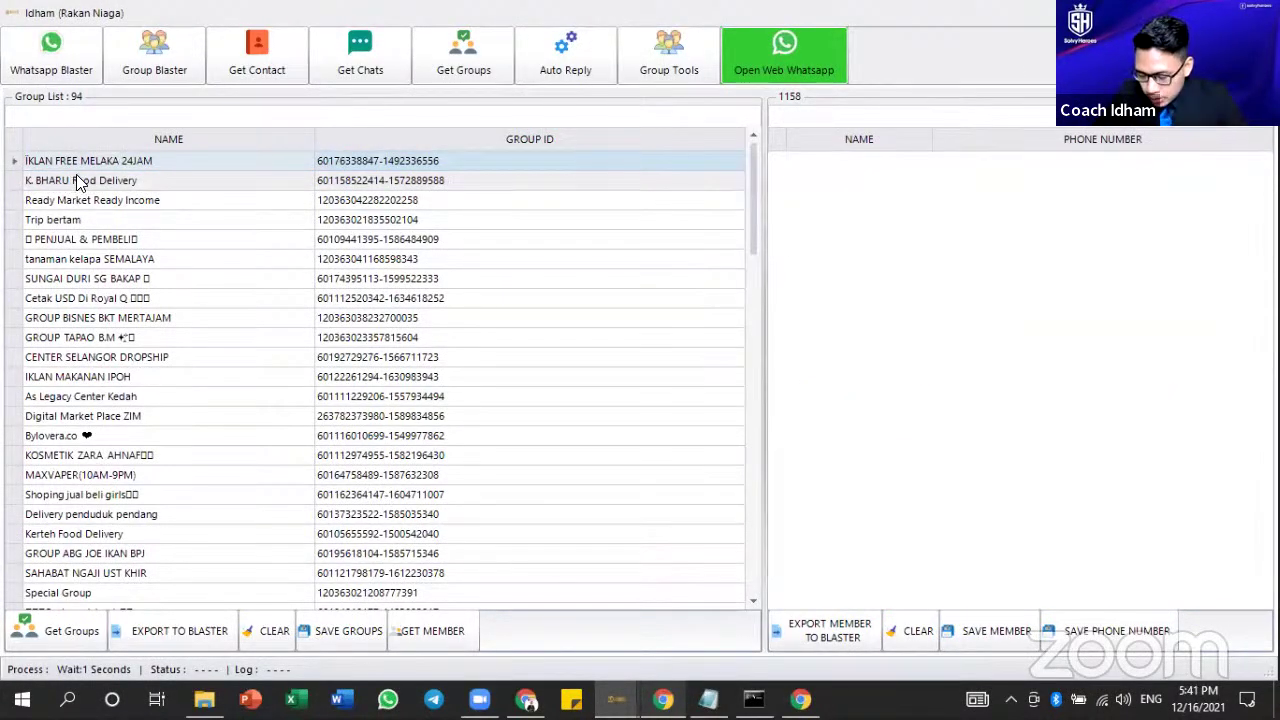
Fetch the chosen group's 196 members, sort groups A to Z by name, and pick Clearstok tupperware shop.
left_click(430, 633)
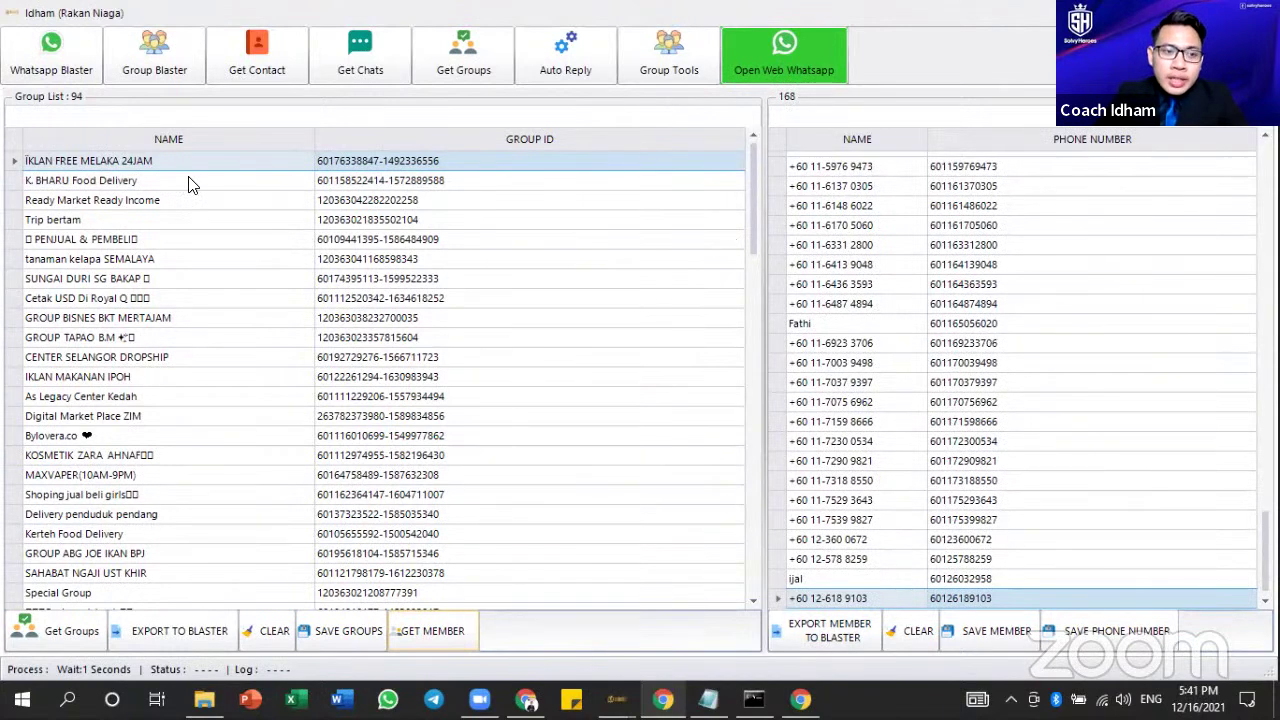
key("Return")
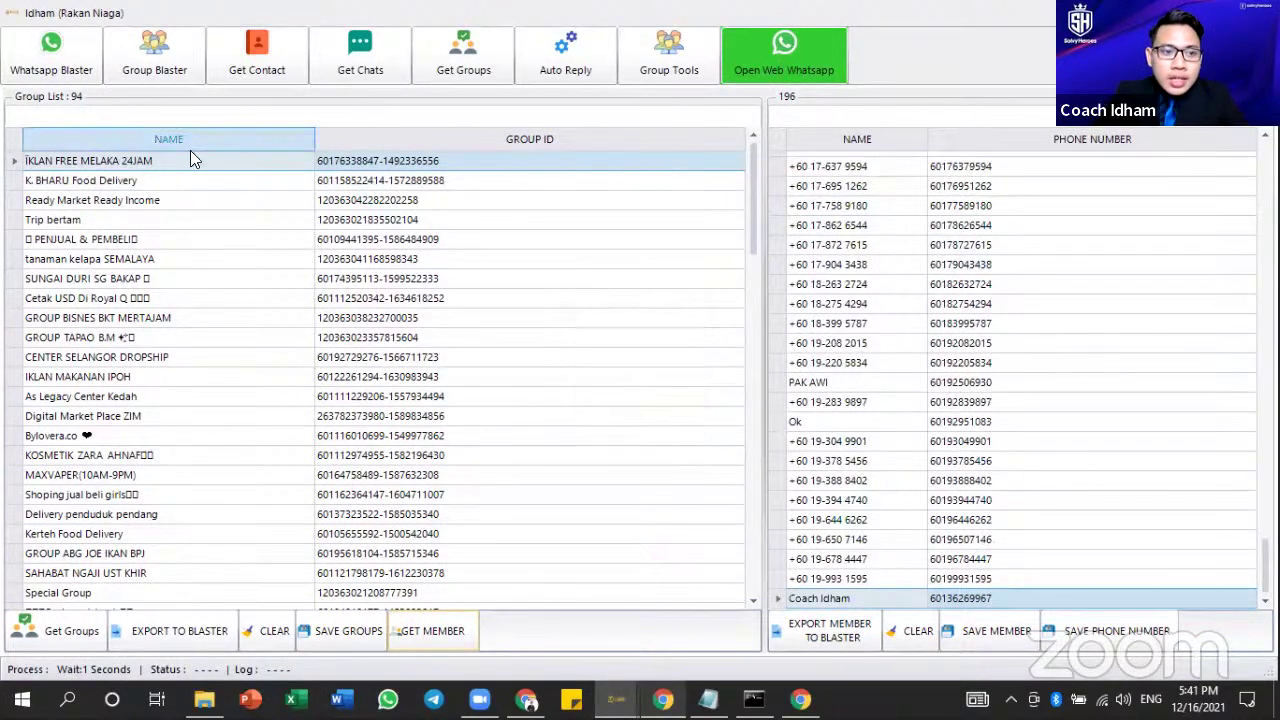
left_click(178, 139)
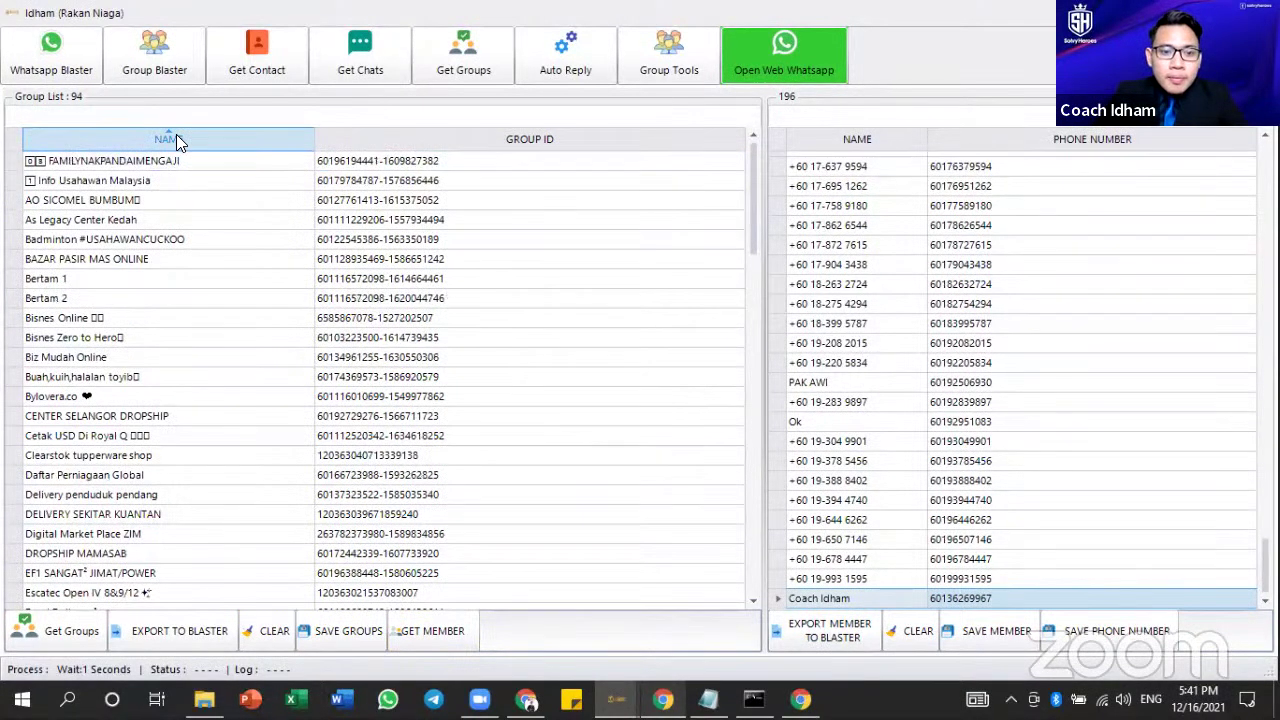
left_click(176, 139)
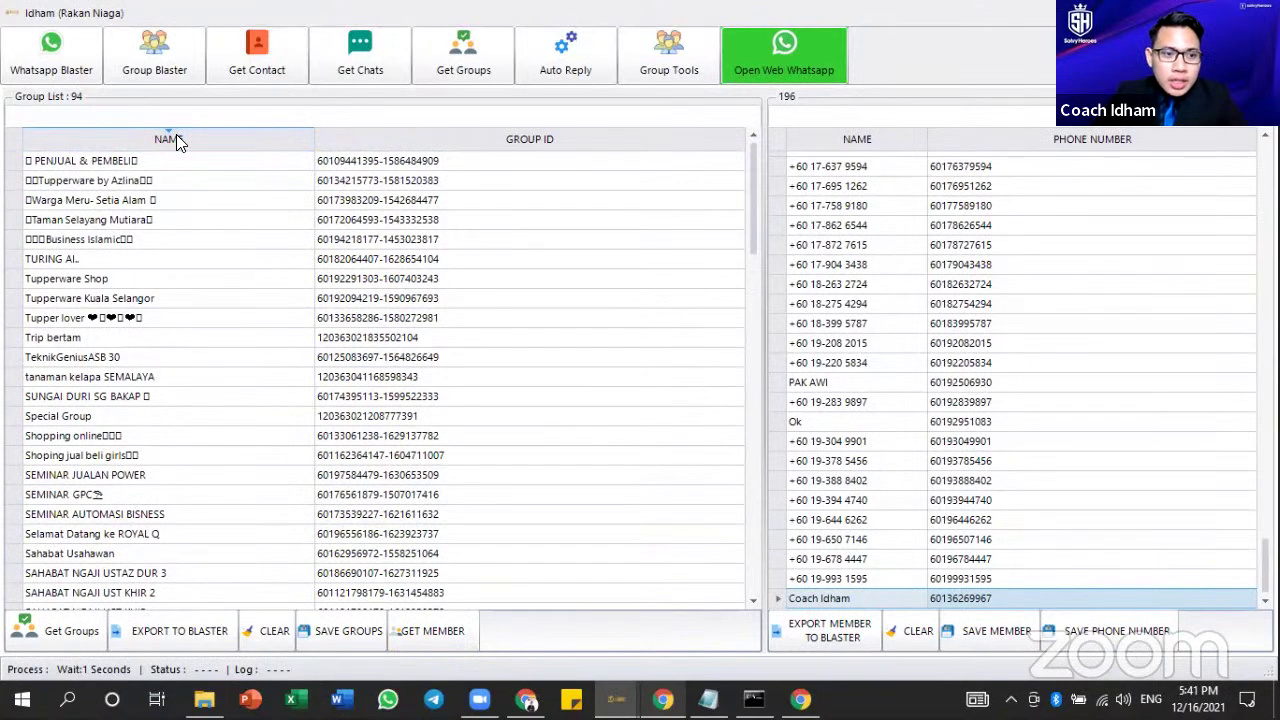
left_click(180, 138)
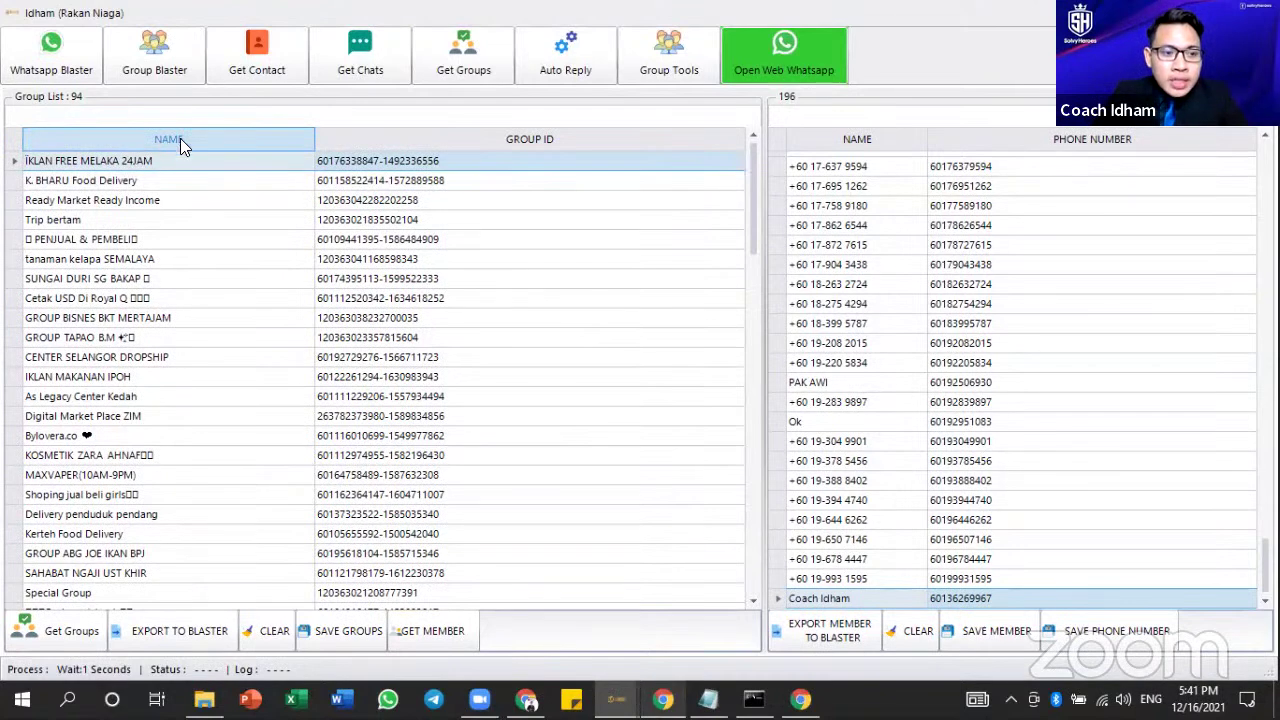
left_click(188, 142)
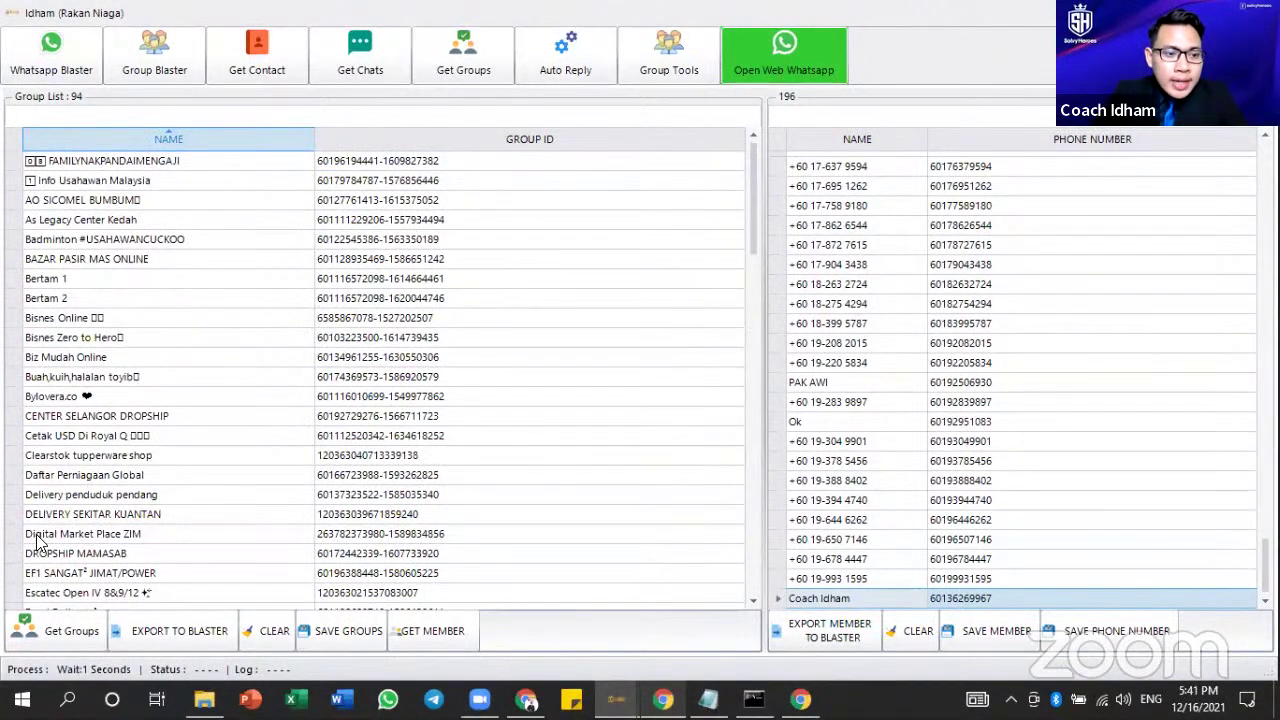
left_click(40, 536)
left_click(40, 456)
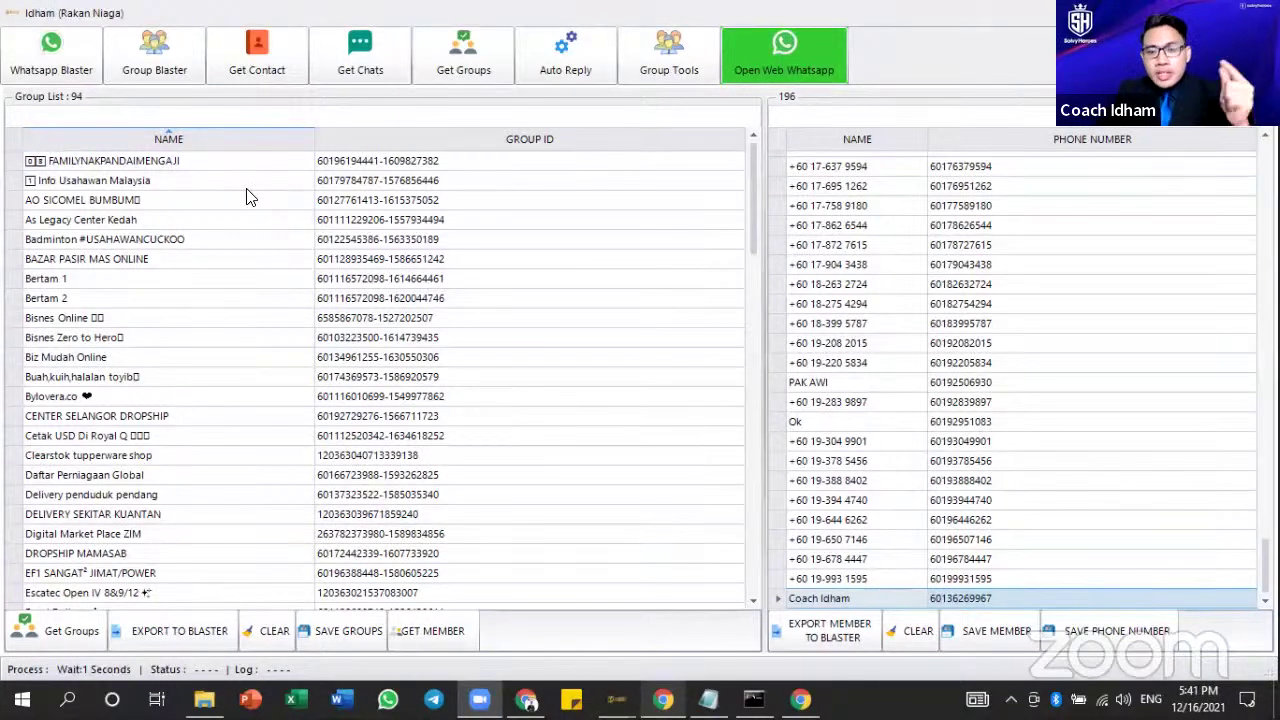
left_click(835, 638)
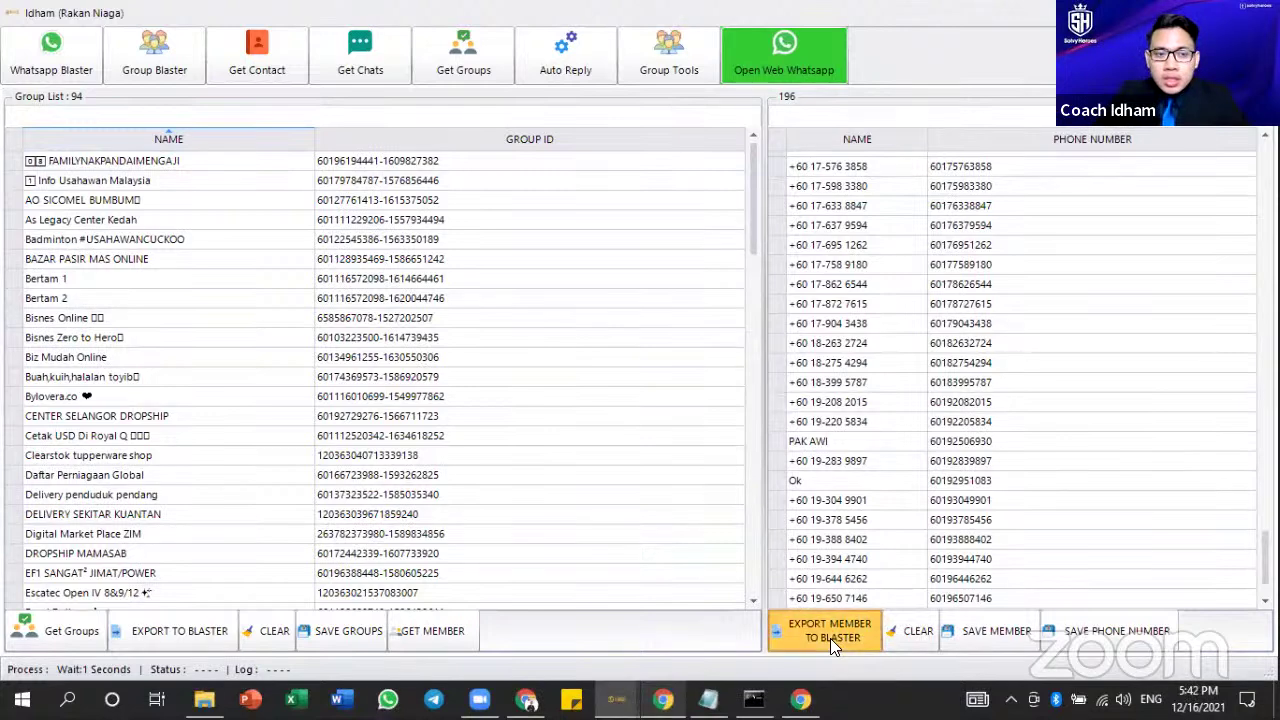
Export the 196 member numbers to the blaster, acknowledge EXPORTED, and launch WhatsApp Web.
left_click(830, 638)
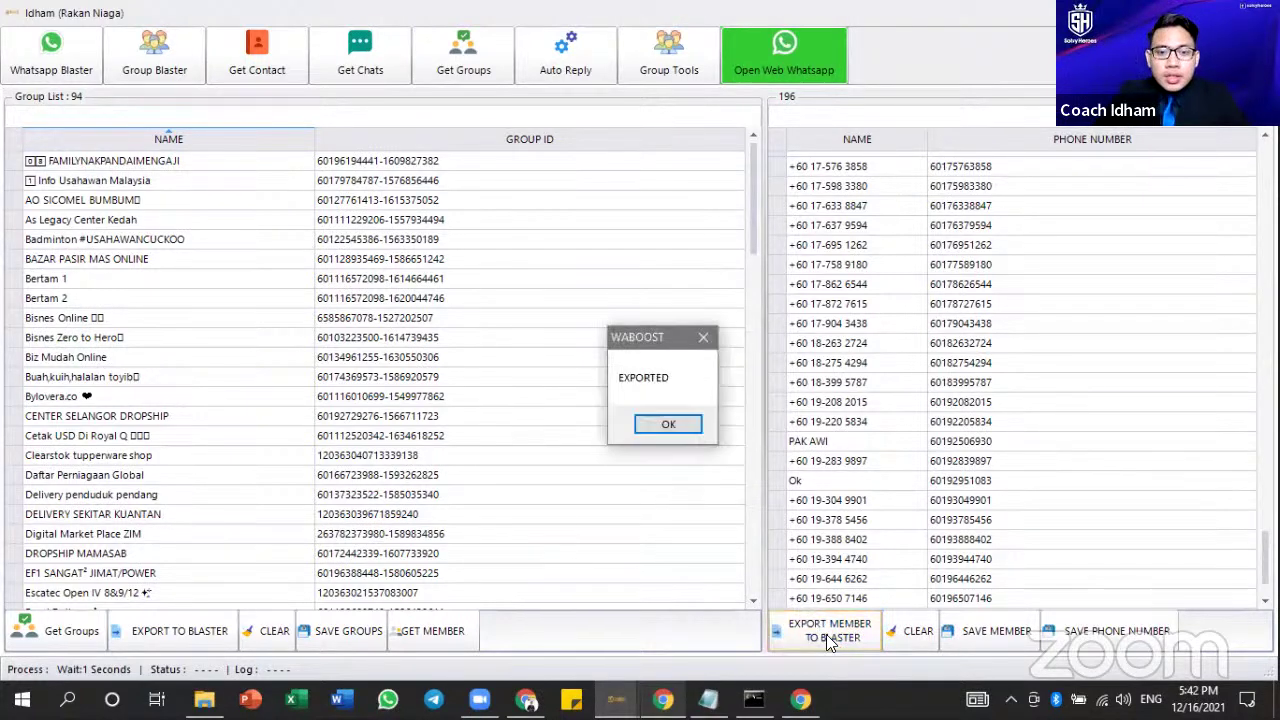
left_click(650, 424)
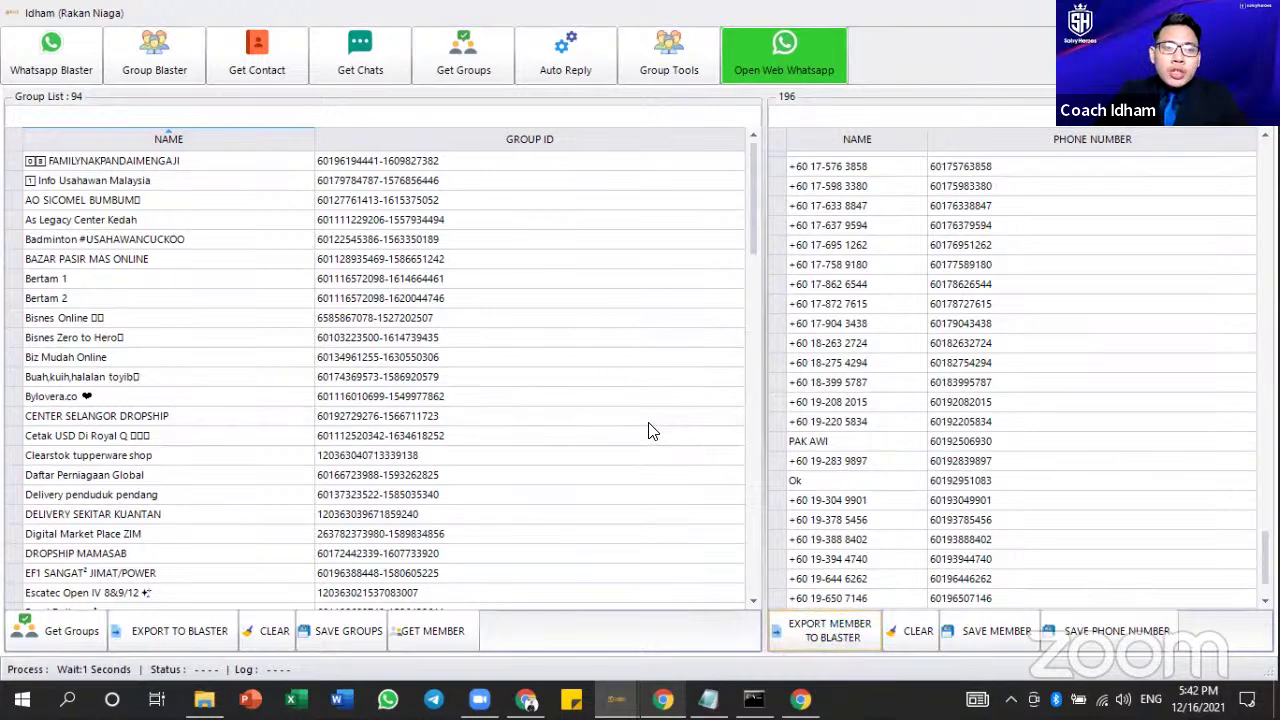
left_click(30, 52)
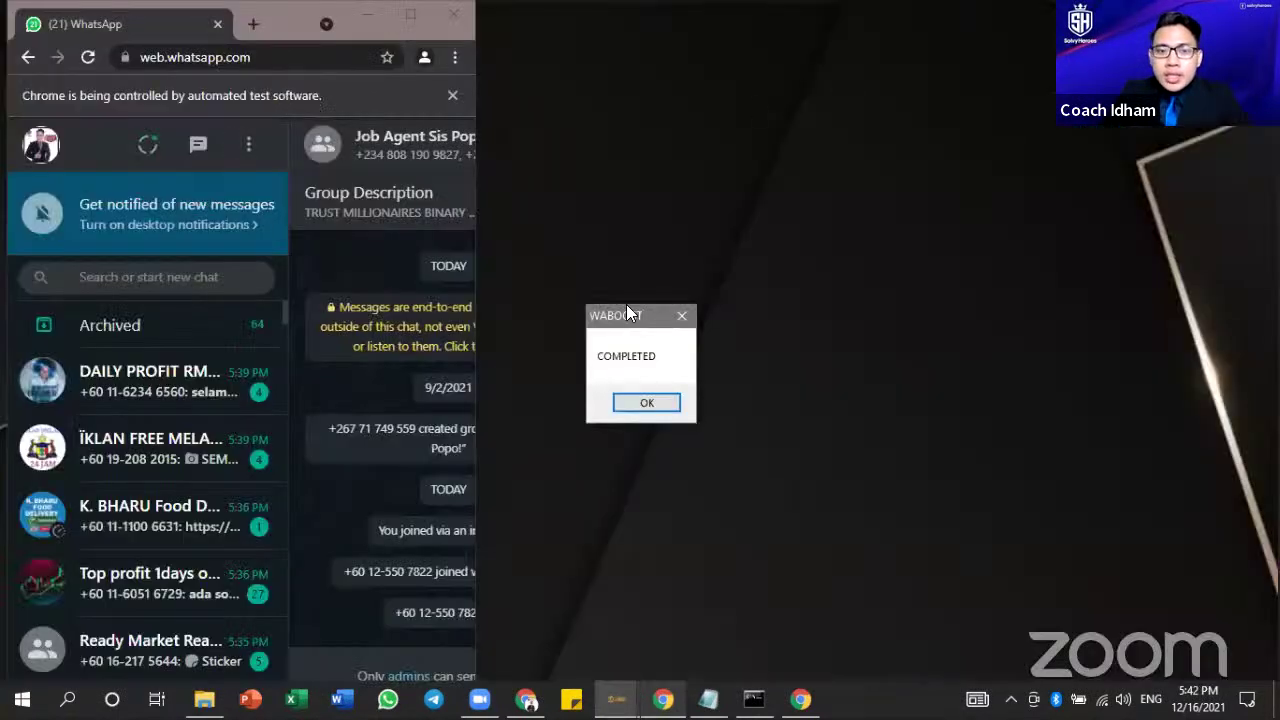
Close the COMPLETED notice and bring the Chrome WhatsApp Web window to the front.
left_click(652, 404)
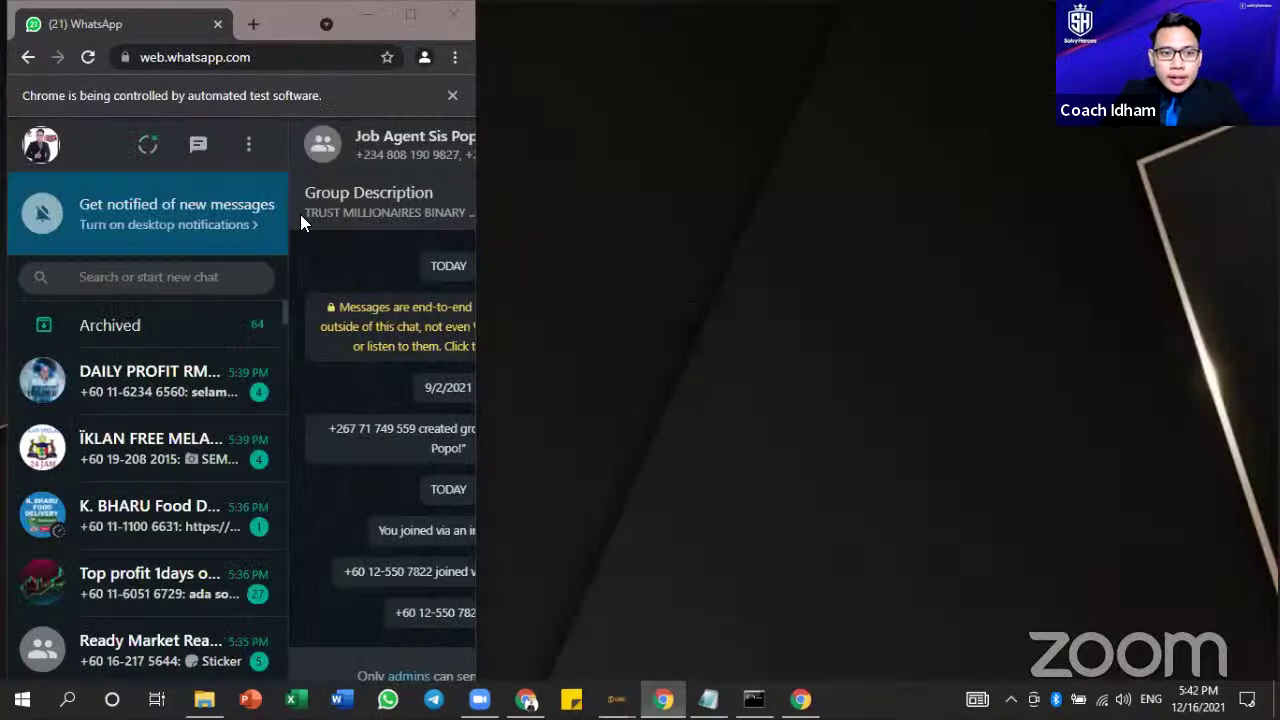
left_click(616, 699)
left_click(527, 700)
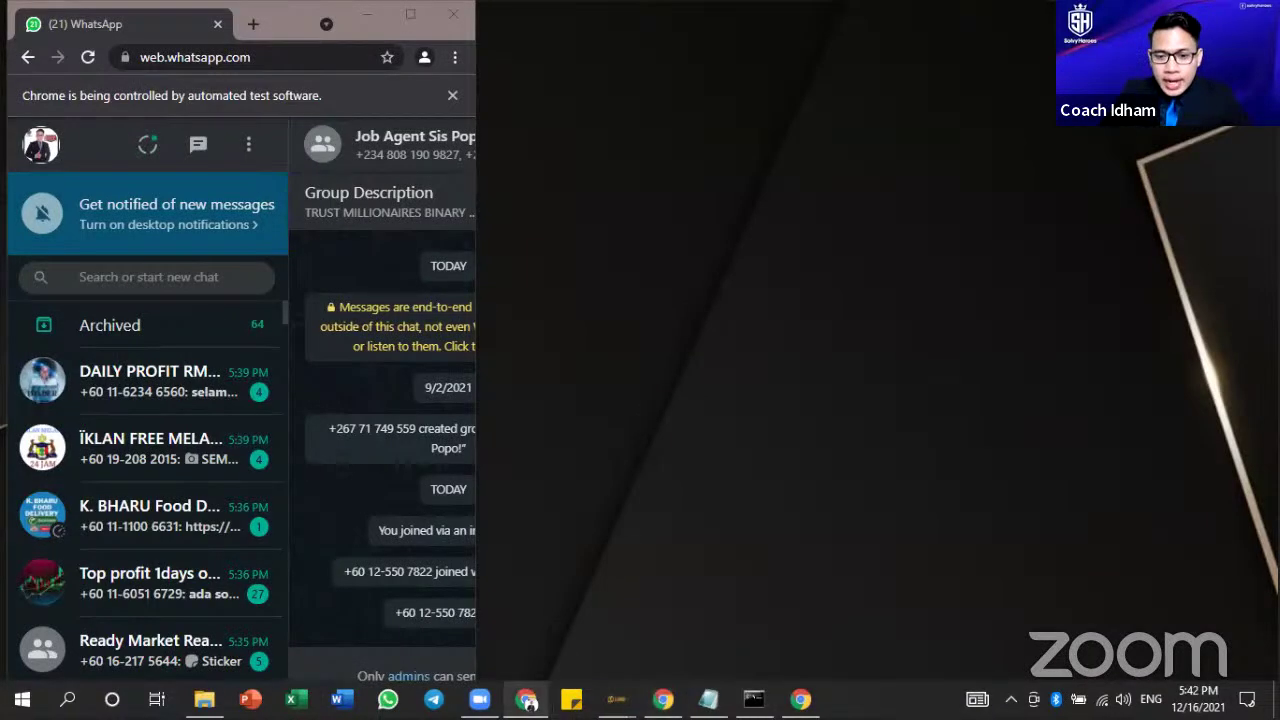
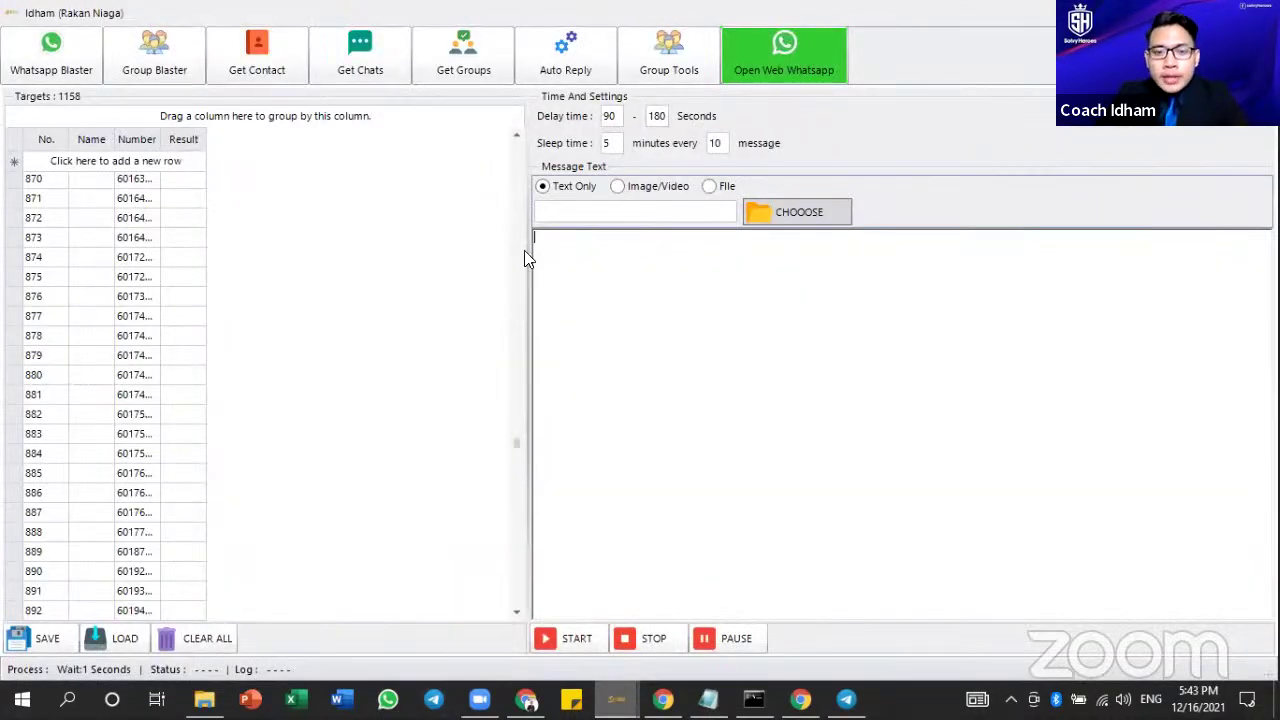
Paste the WABOOST introduction text ending 'reply TQ' into Message Text and delete the duplicate copy.
type("[MESEJ INI DIHANTAR MELALUI WABOOST]  Hai <<name>>, Salam Perkenalan, Saya (NAMA ANDA) dari DigitalBranding SB Famili.  Waboost dari Solvy memang mantap!  Kalau mesej ini sampai, reply TQ")
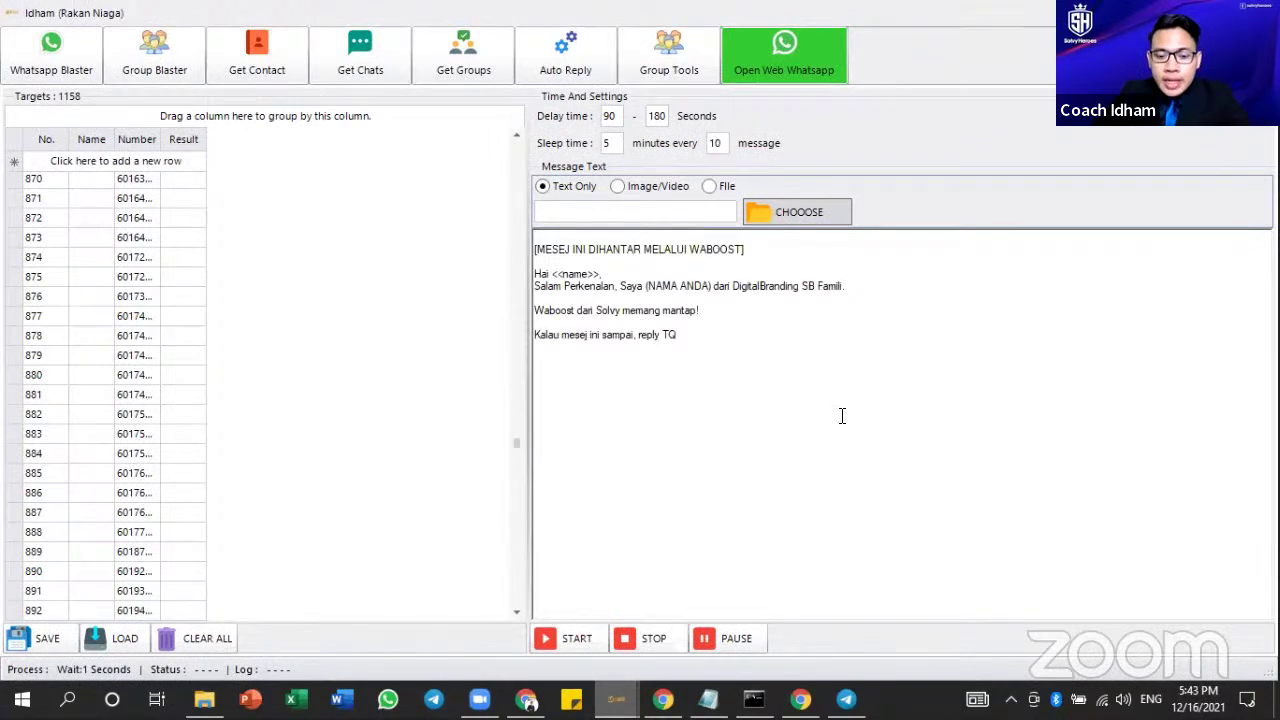
type("[MESEJ INI DIHANTAR MELALUI WABOOST]  Hai <<name>>, Salam Perkenalan, Saya (NAMA ANDA) dari DigitalBranding SB Famili.  Waboost dari Solvy memang mantap!  Kalau mesej ini sampai, reply TQ")
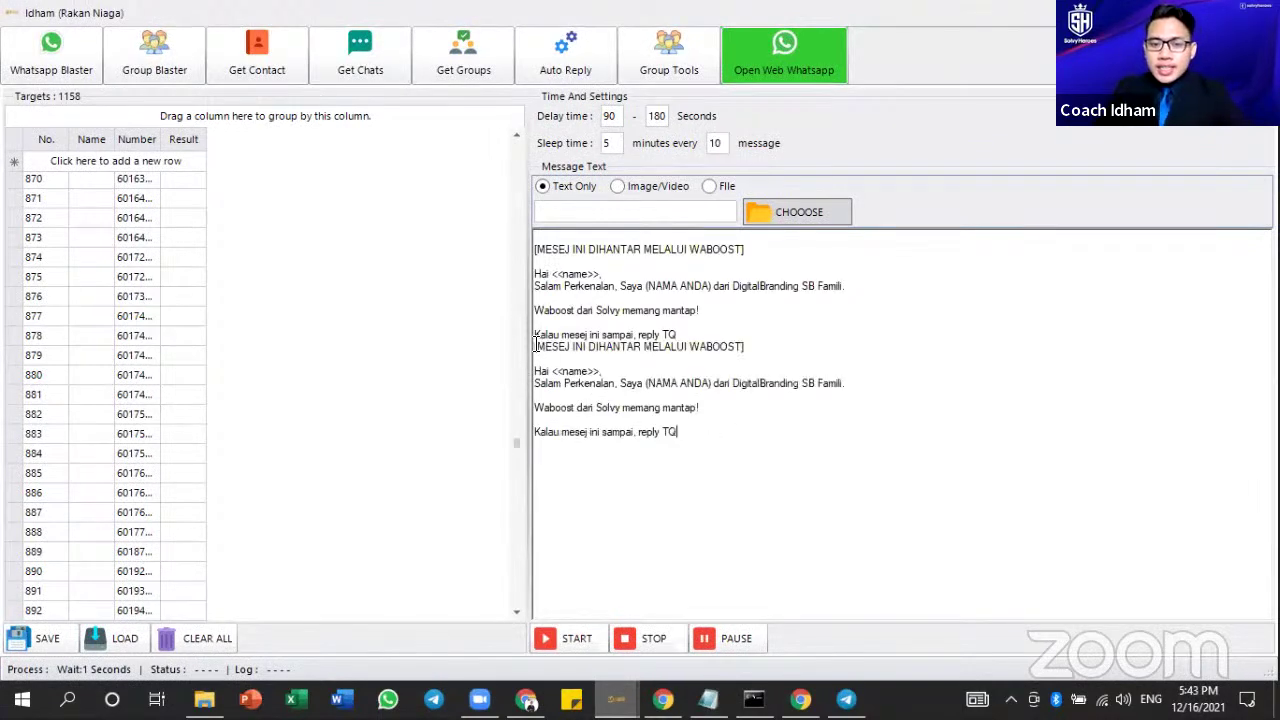
left_click(537, 346, "shift")
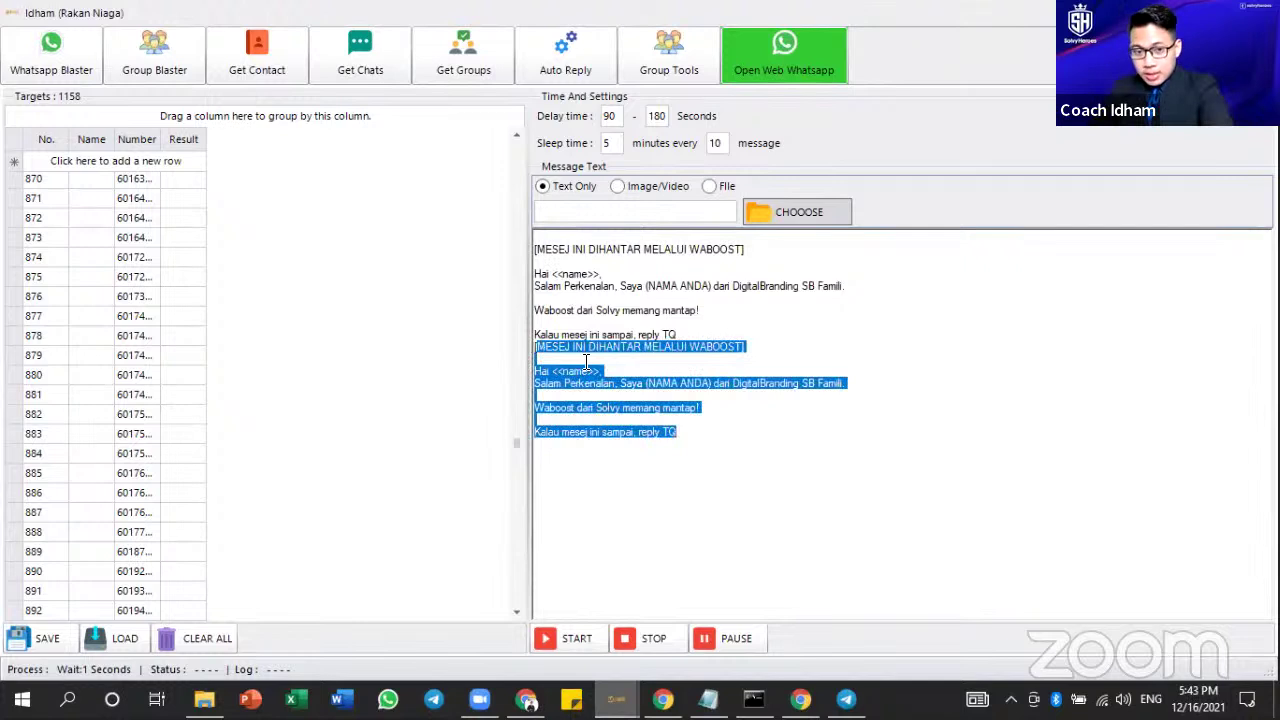
key("BackSpace")
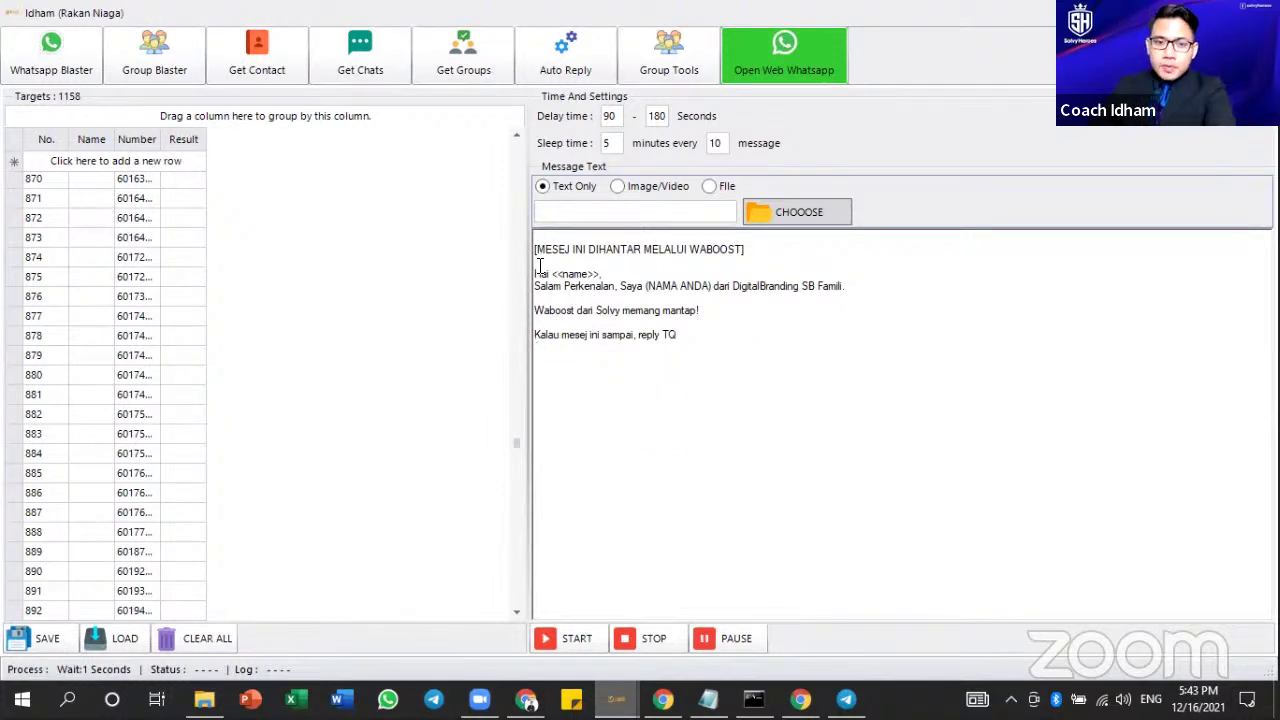
scroll(570, 300, "down", 1)
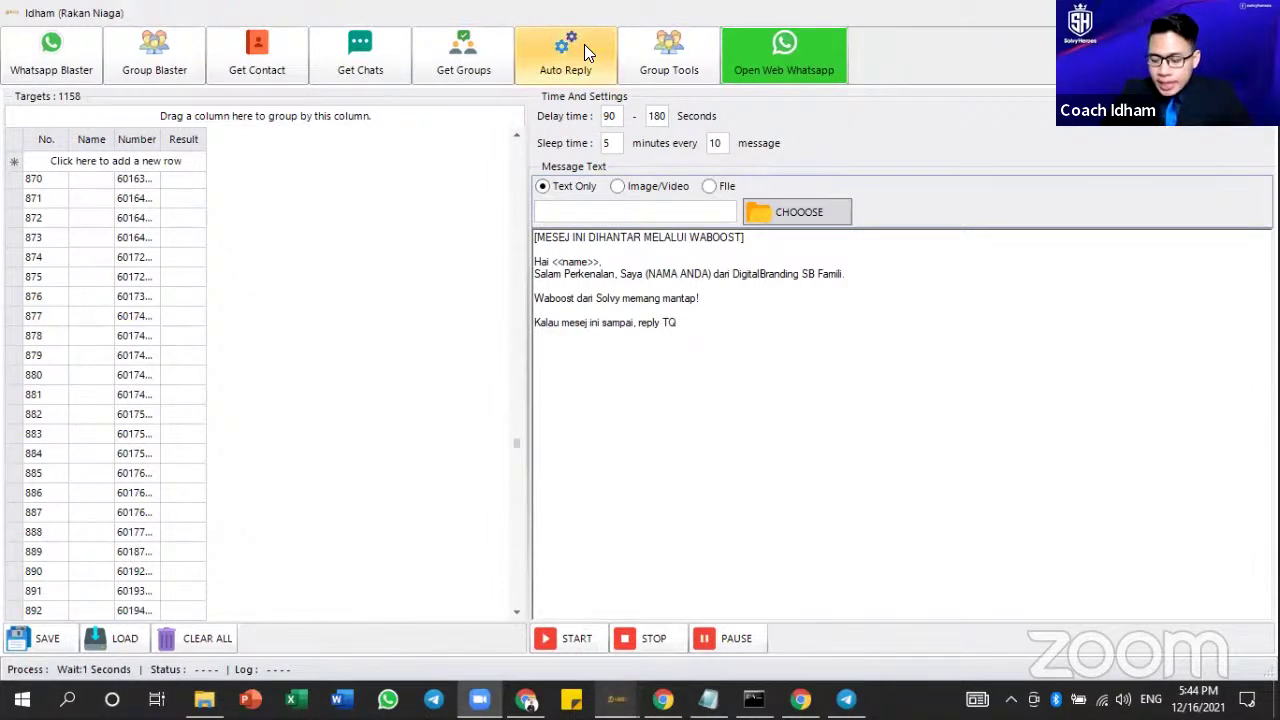
Open the Auto Reply page and copy the 'Terima kasih' reply line from Notepad.
left_click(586, 52)
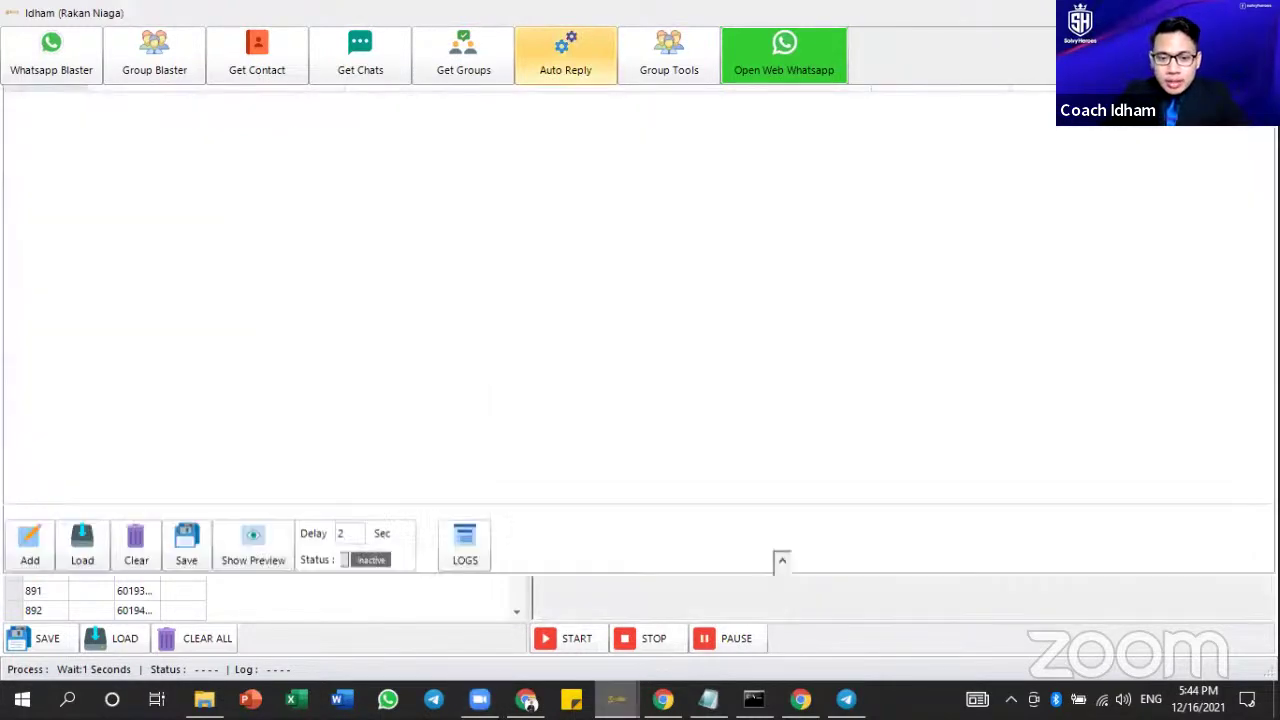
left_click(708, 699)
scroll(416, 600, "down", 1)
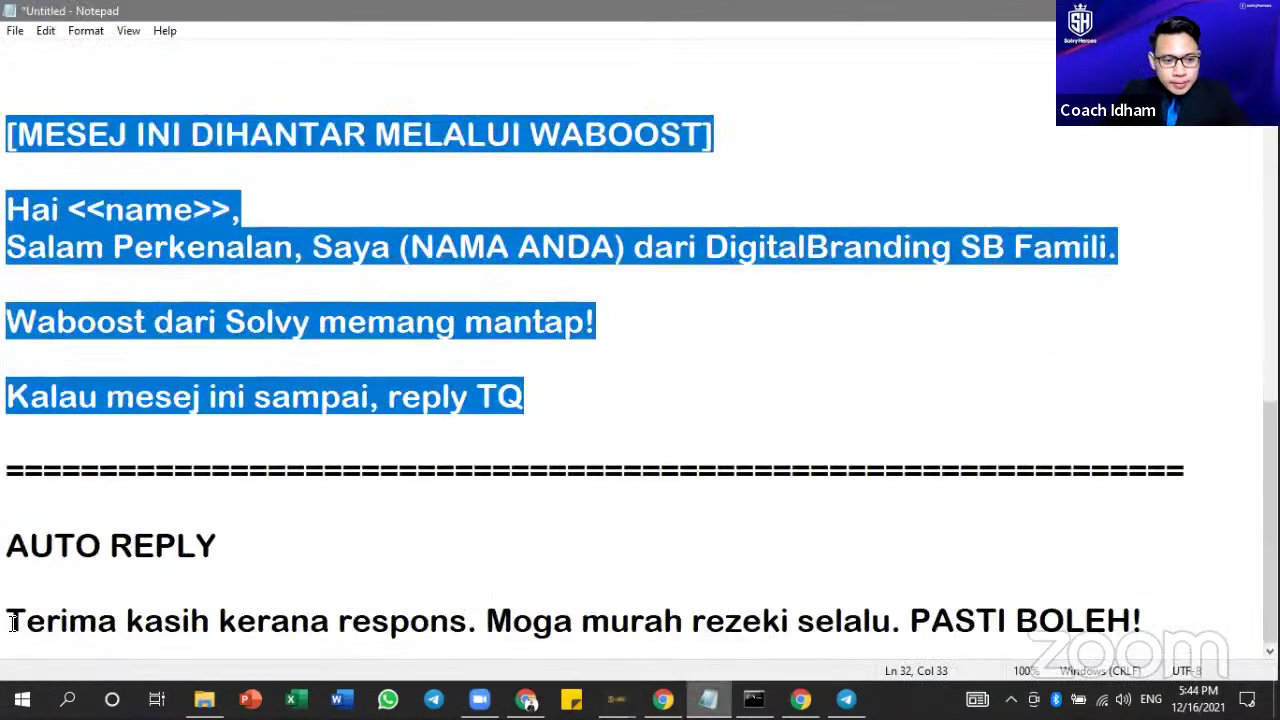
left_click_drag(8, 621, 1142, 625)
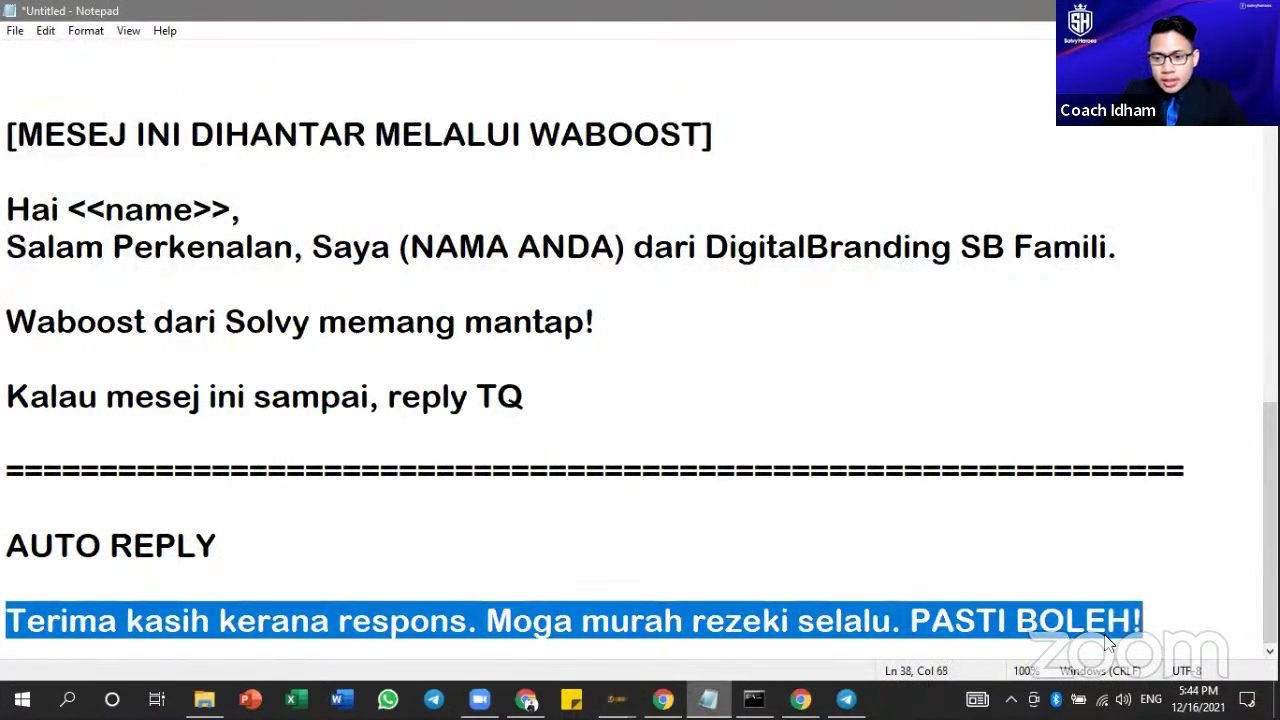
right_click(1141, 430)
left_click(1100, 410)
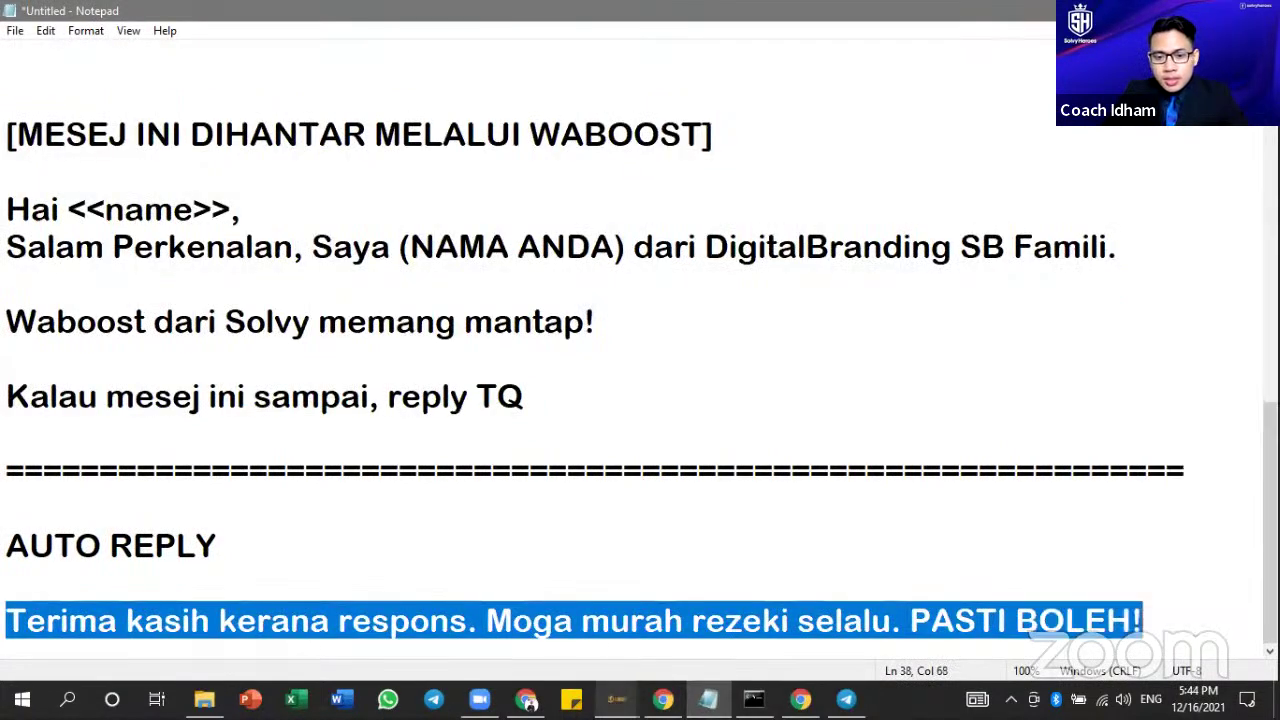
Send the copied reply line to Telegram Saved Messages, then return to WABoost.
key("alt+Tab")
key("ctrl+v")
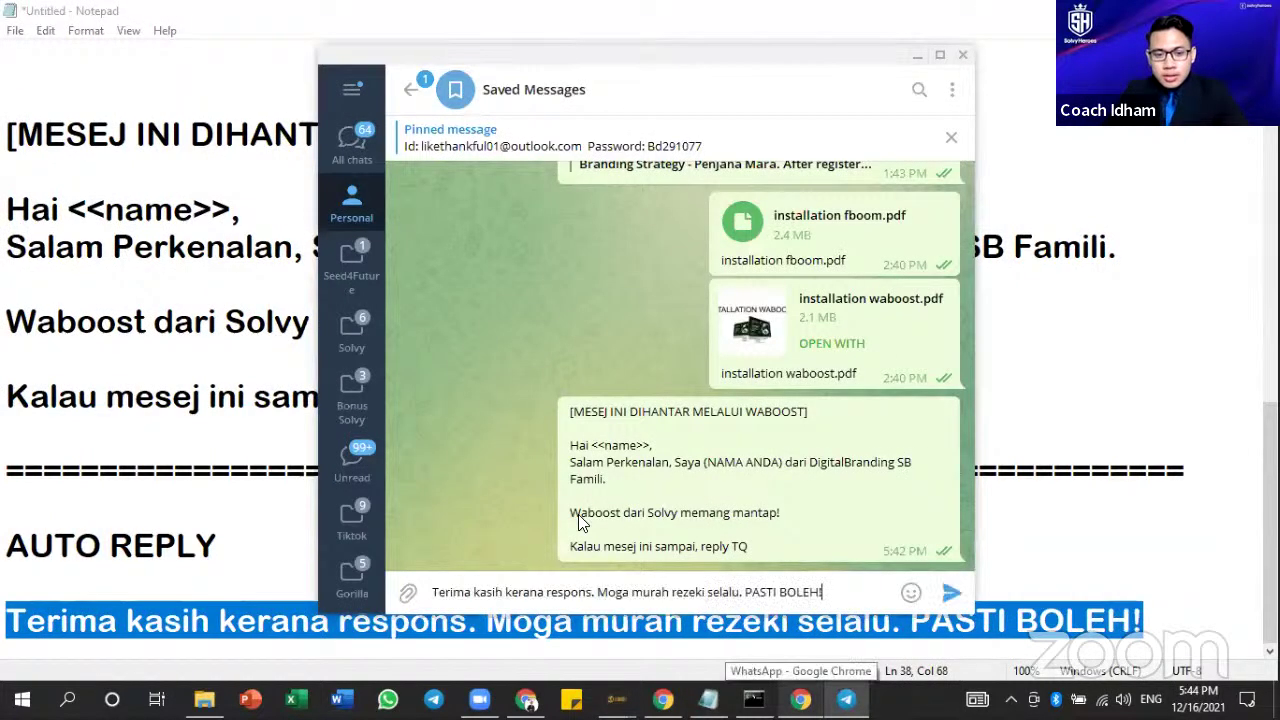
key("Return")
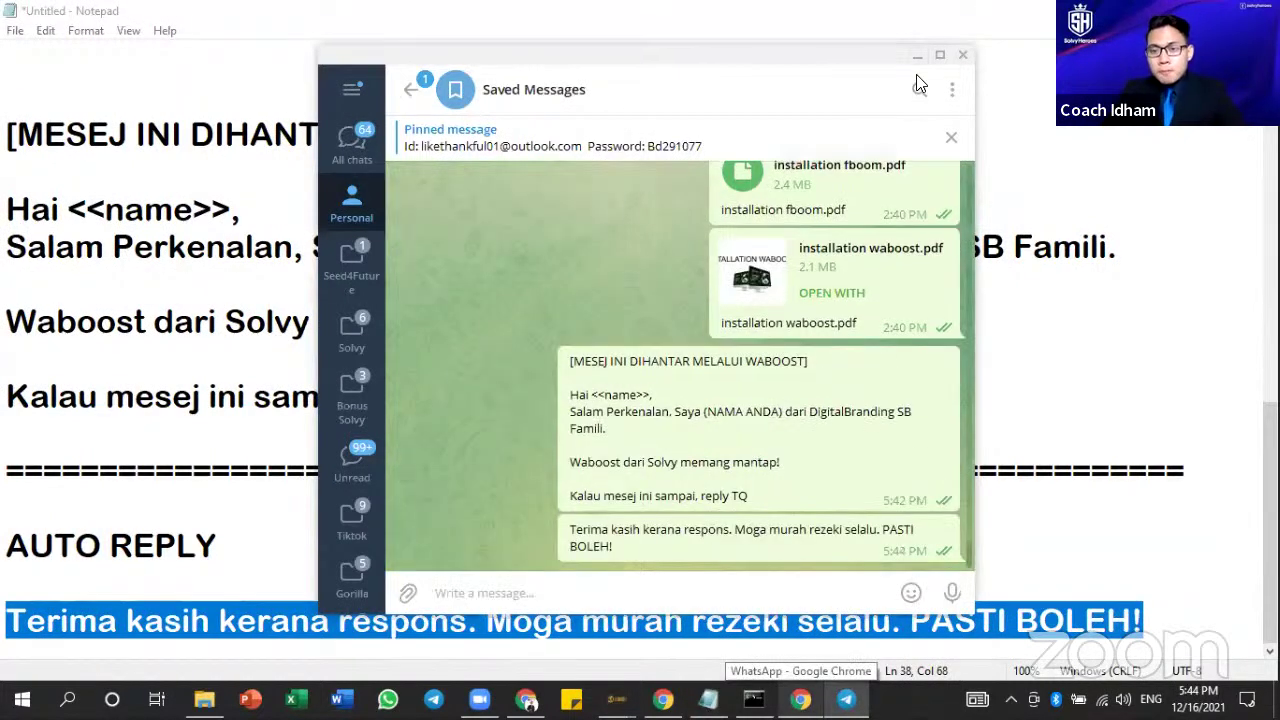
left_click(916, 55)
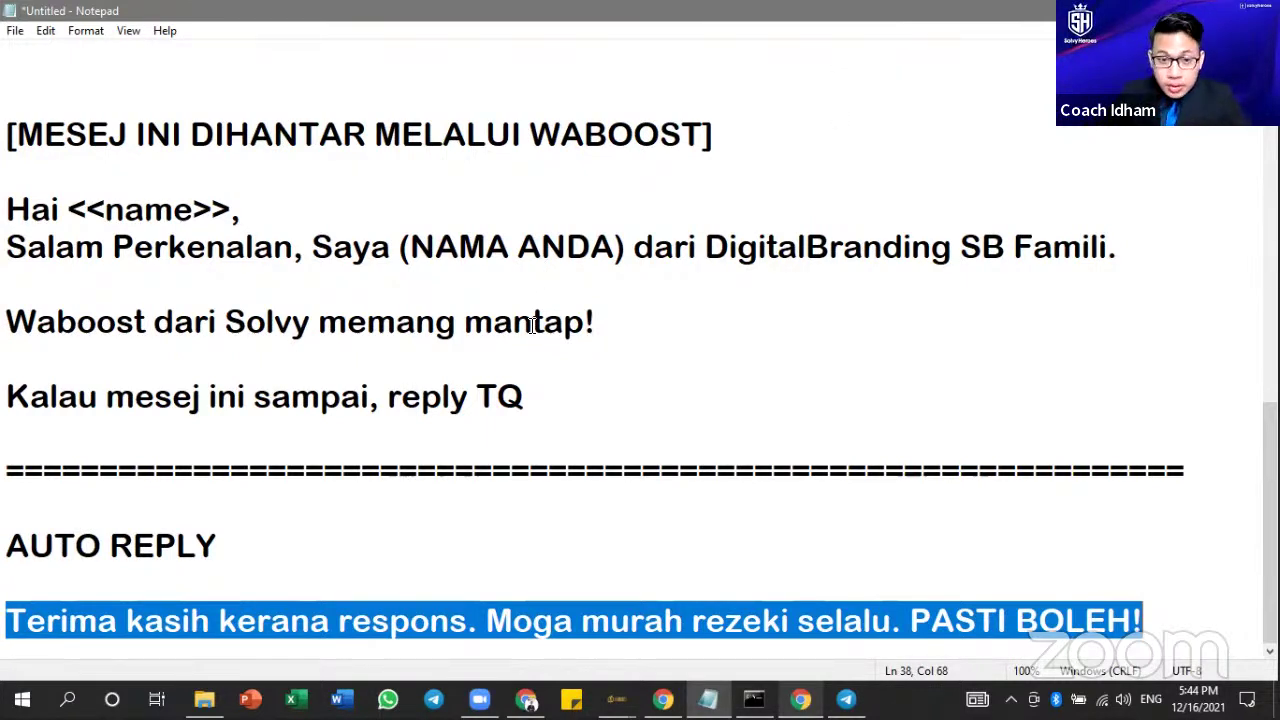
left_click(595, 386)
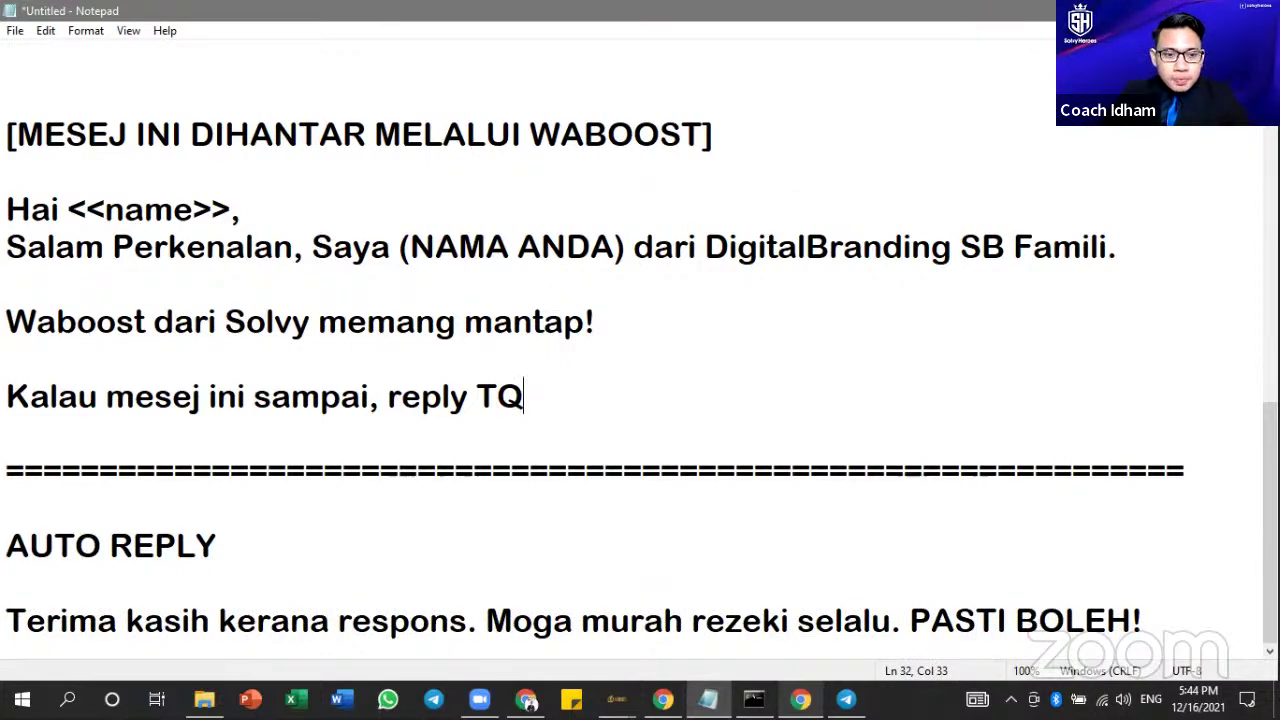
key("alt+Tab")
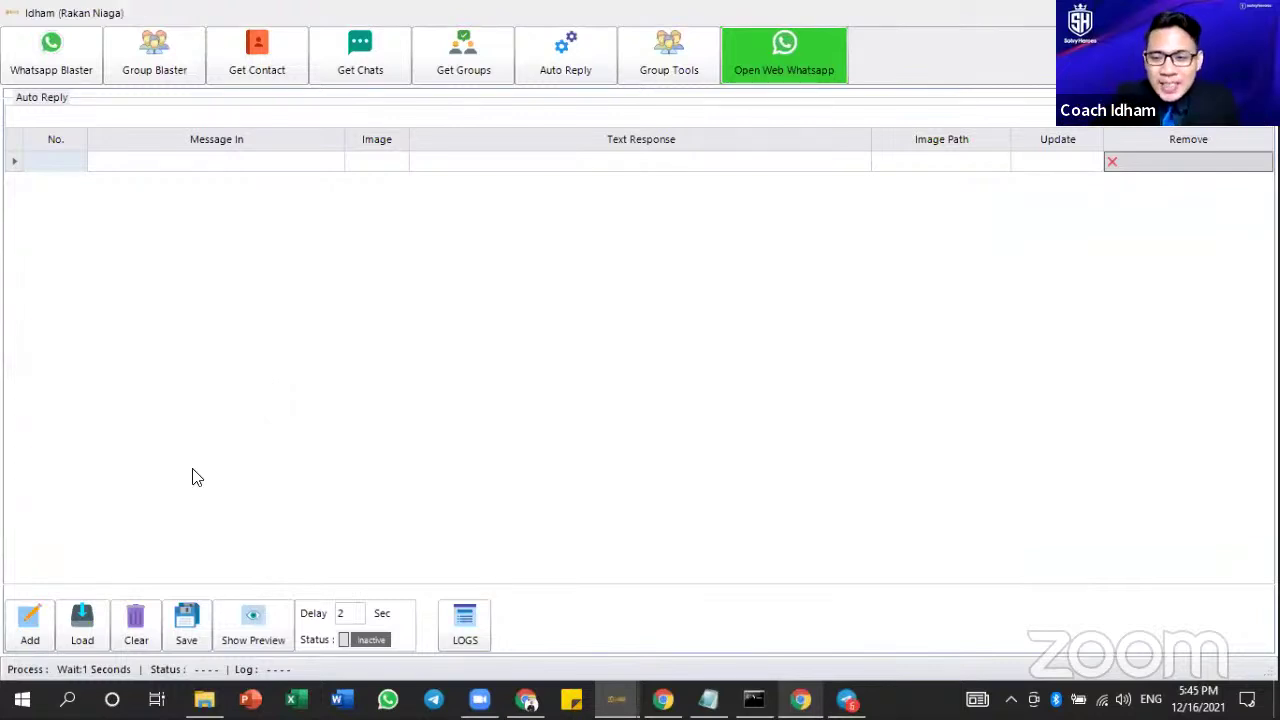
left_click(28, 628)
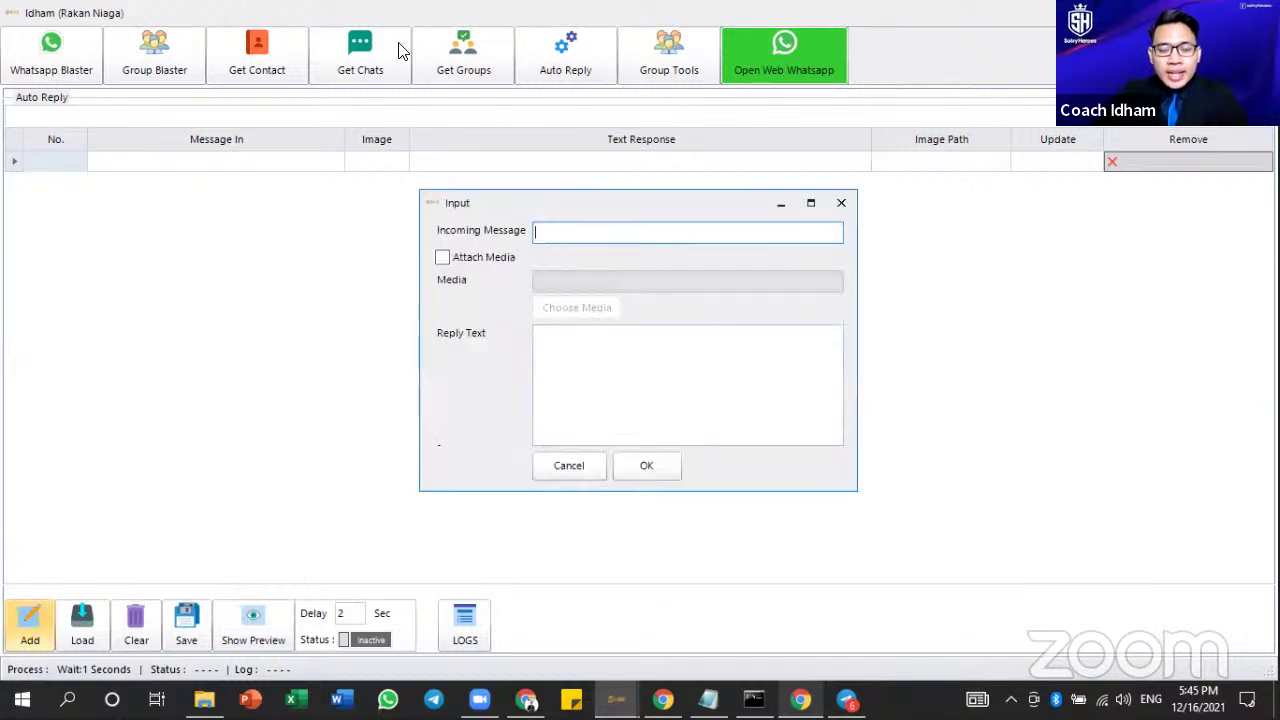
left_click(841, 205)
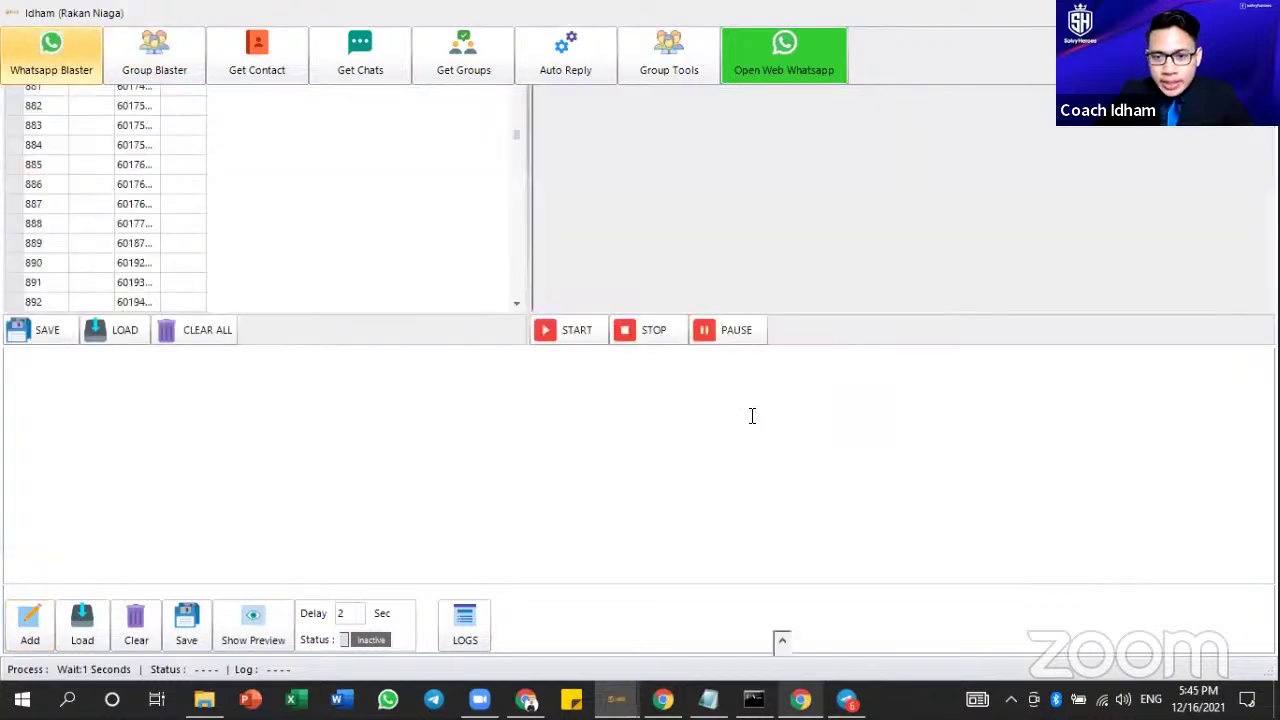
left_click(668, 360)
left_click(566, 70)
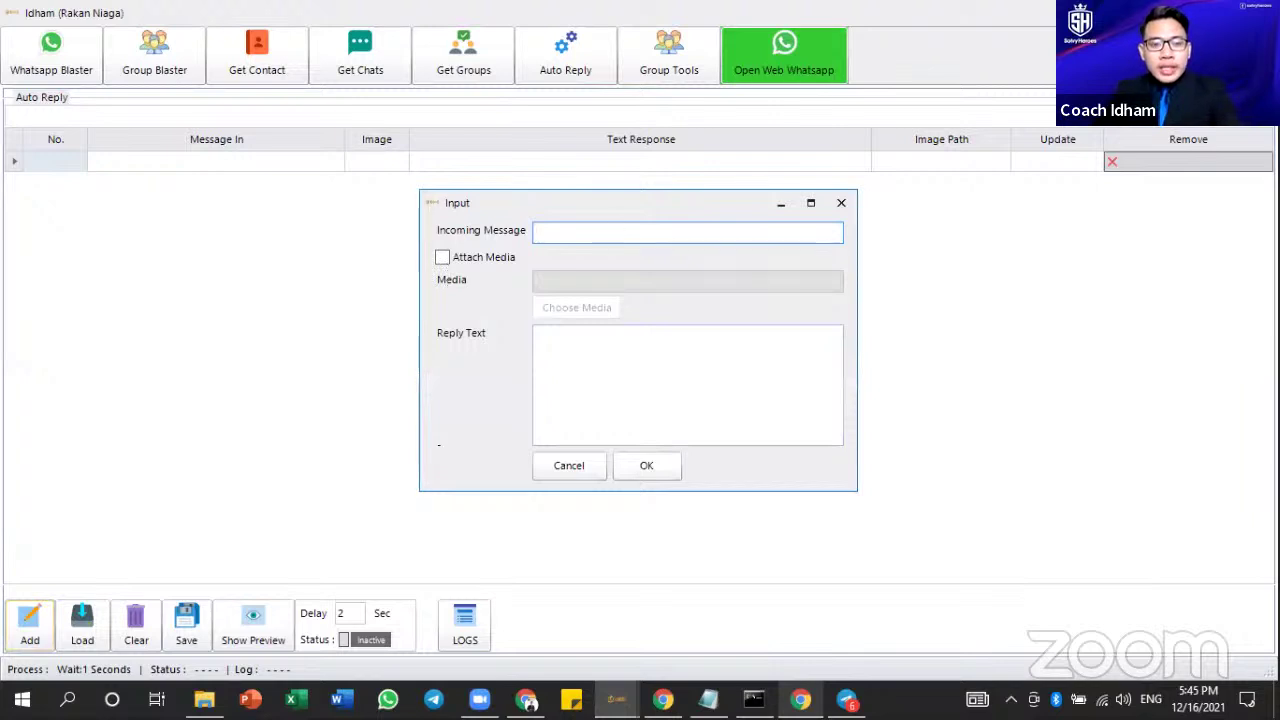
type("TQ")
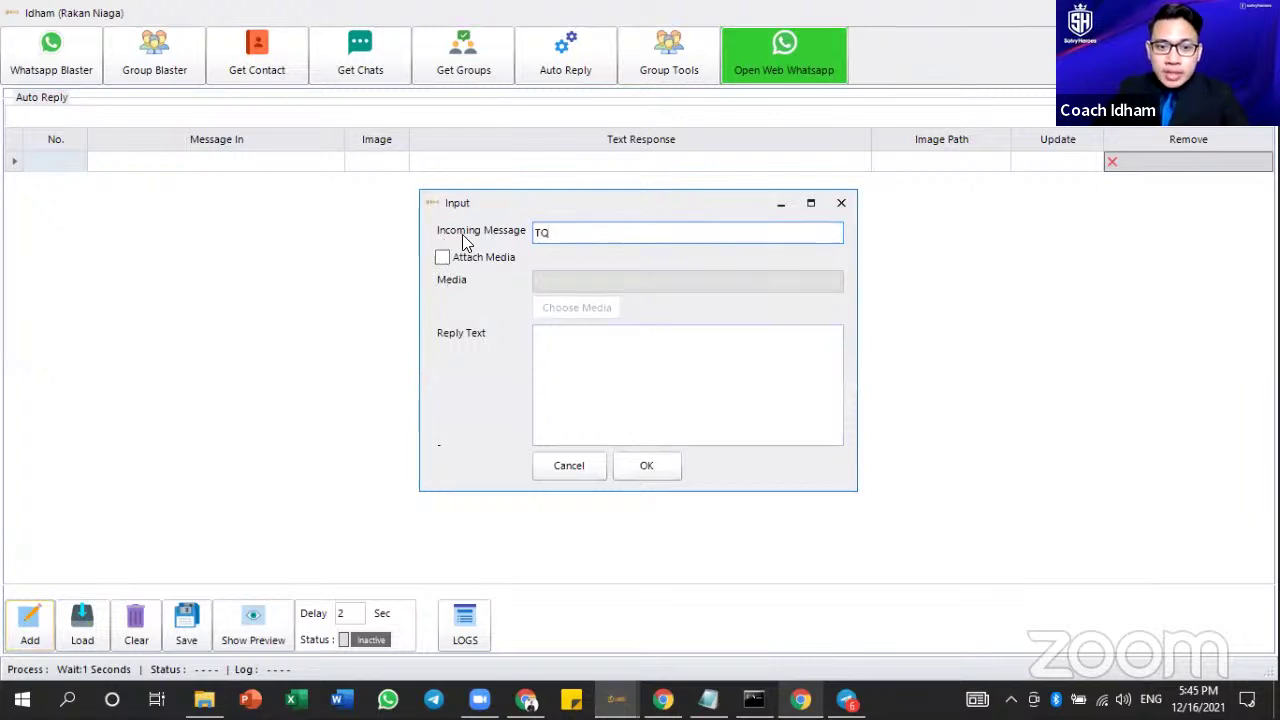
left_click(572, 349)
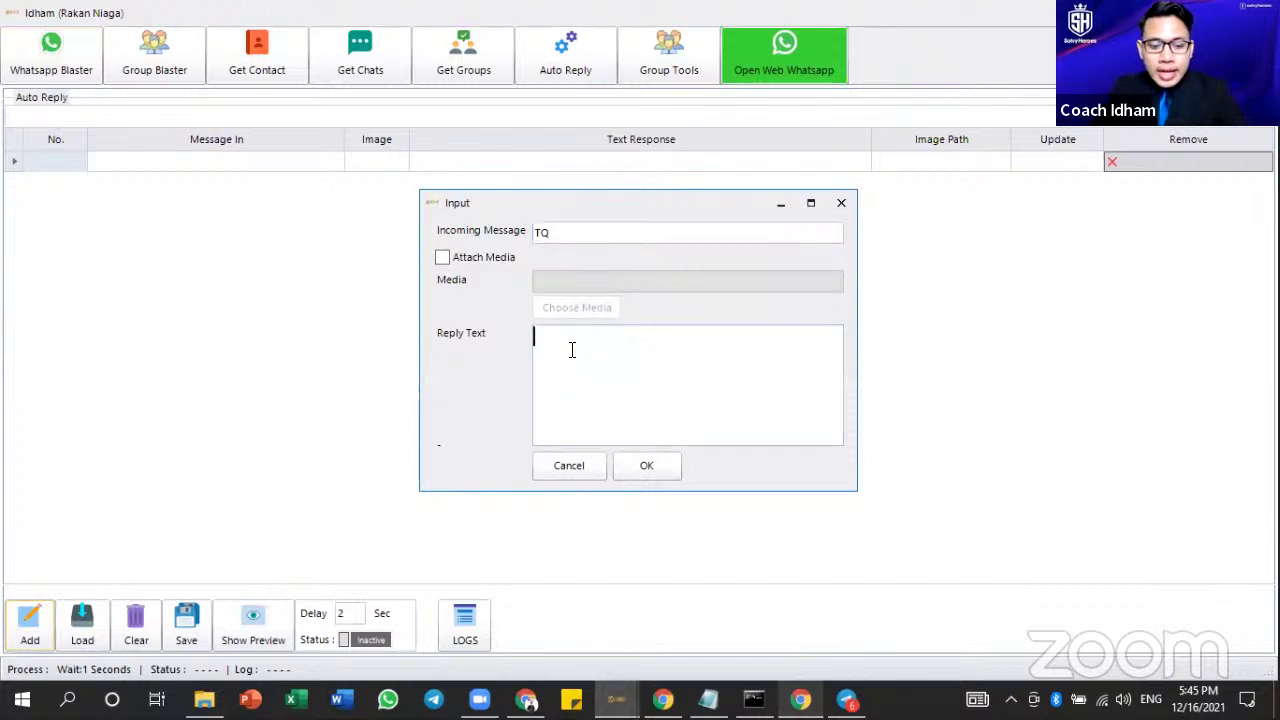
key("ctrl+v")
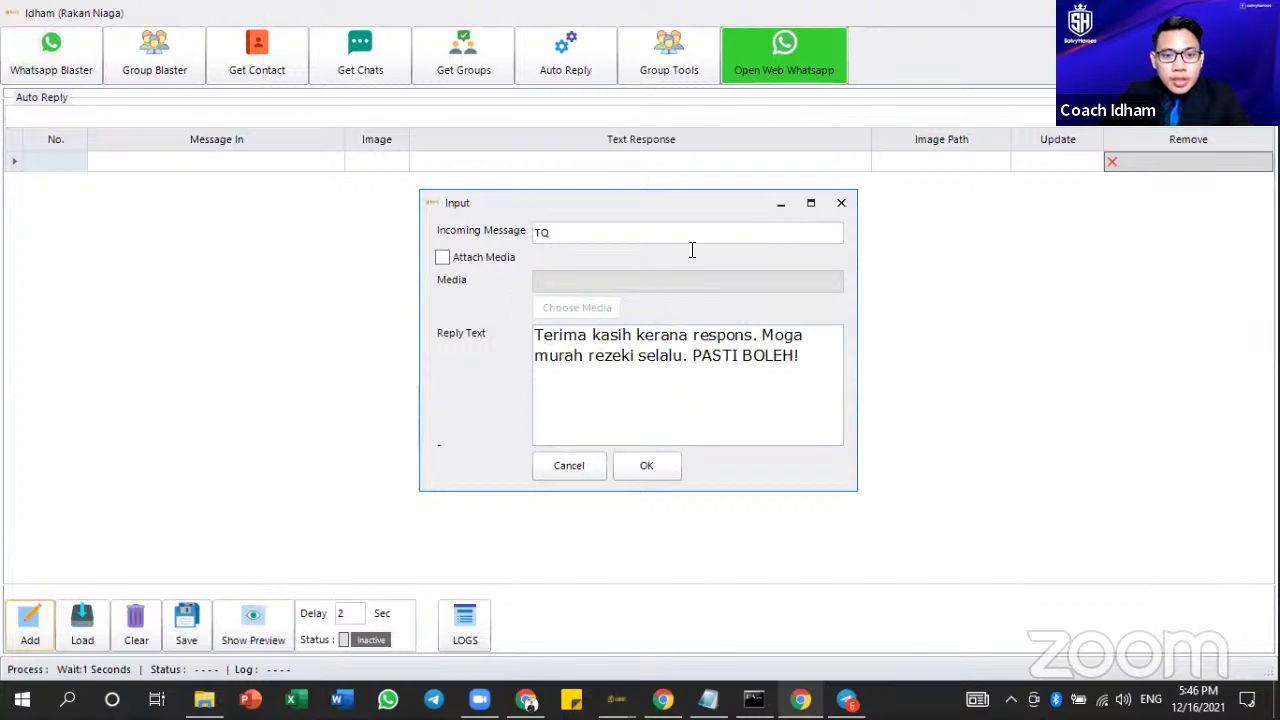
left_click(840, 206)
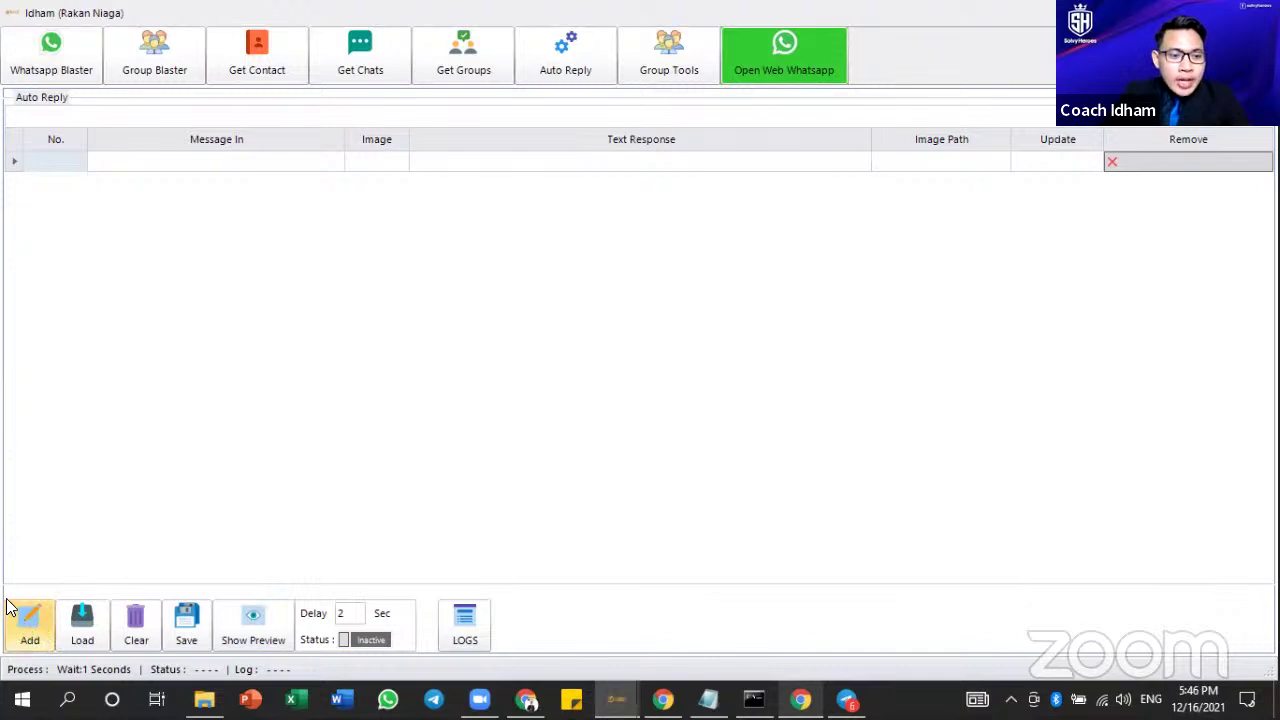
Add an auto-reply rule answering incoming 'TQ' with the pasted 'Terima kasih… PASTI BOLEH!' message.
left_click(25, 627)
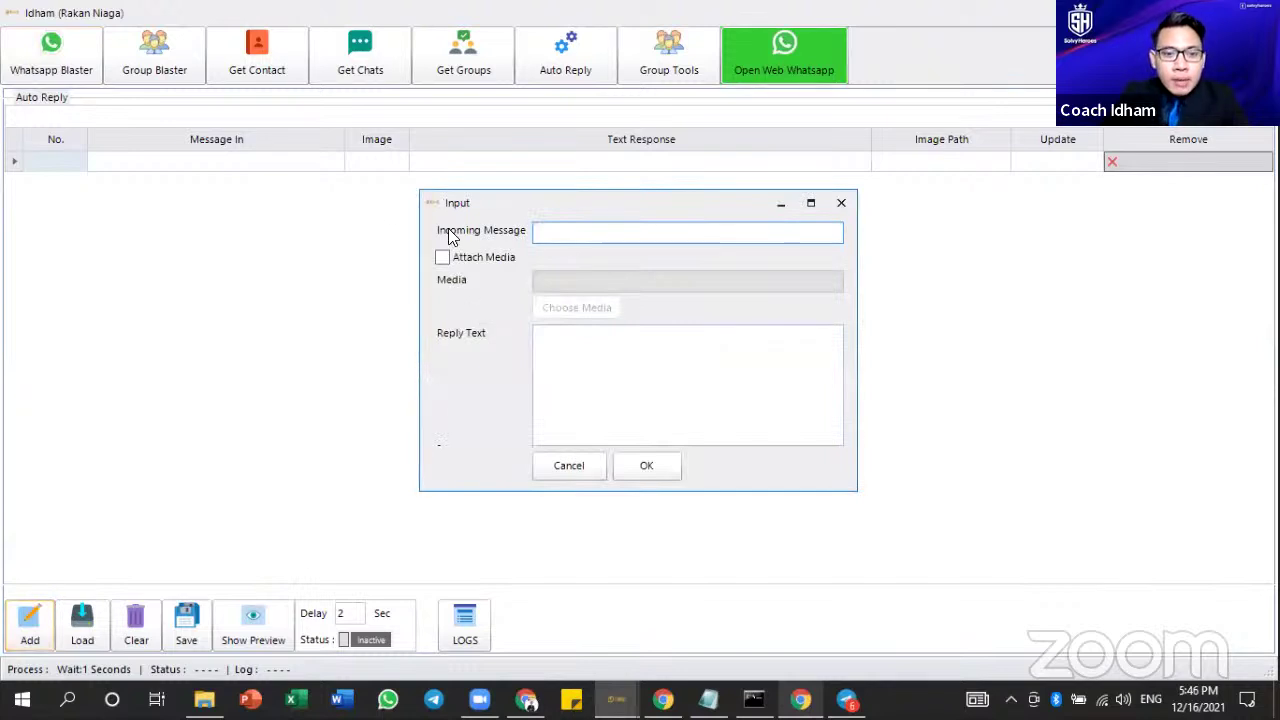
type("TQ")
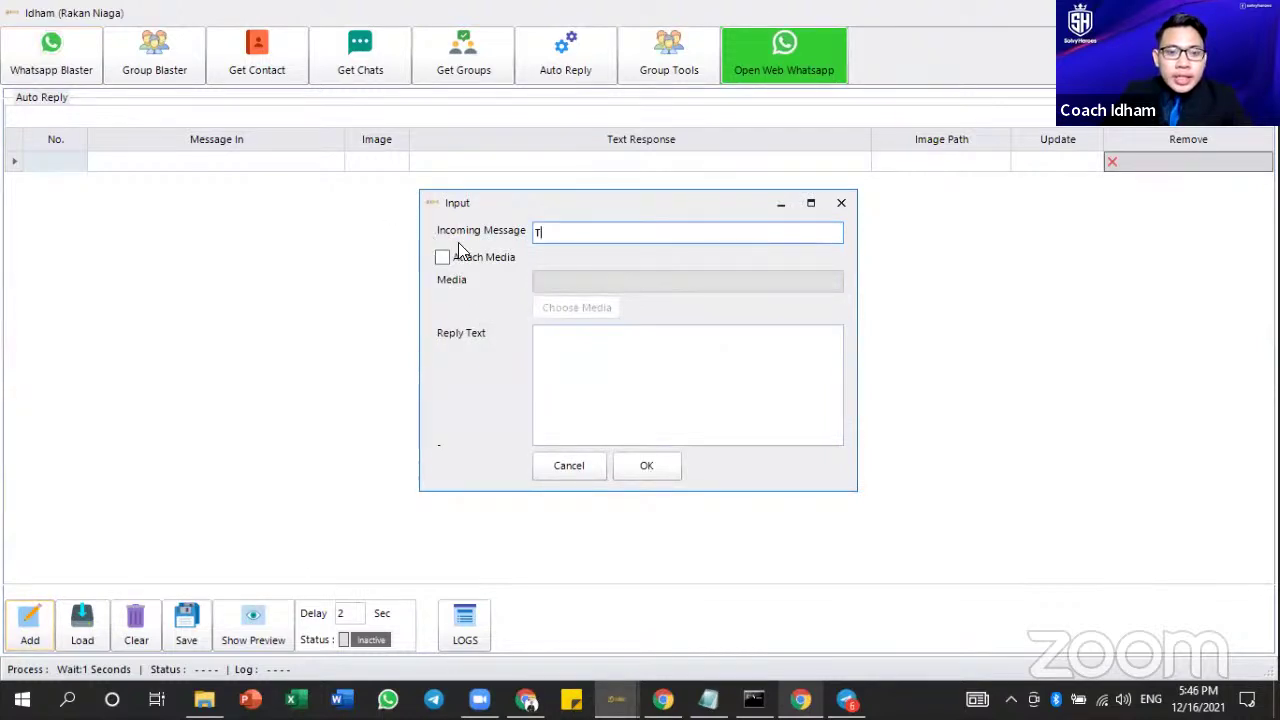
left_click(603, 377)
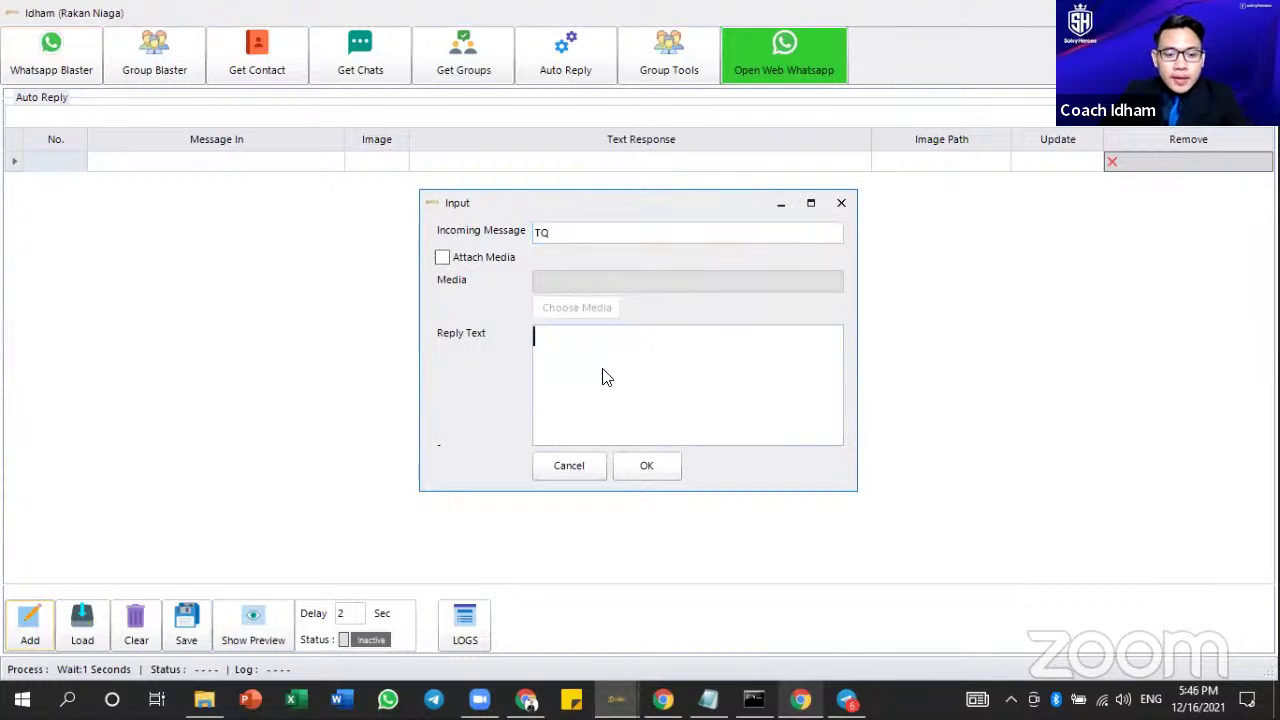
type("Terima kasih kerana respons. Moga murah rezeki selalu. PASTI BOLEH!")
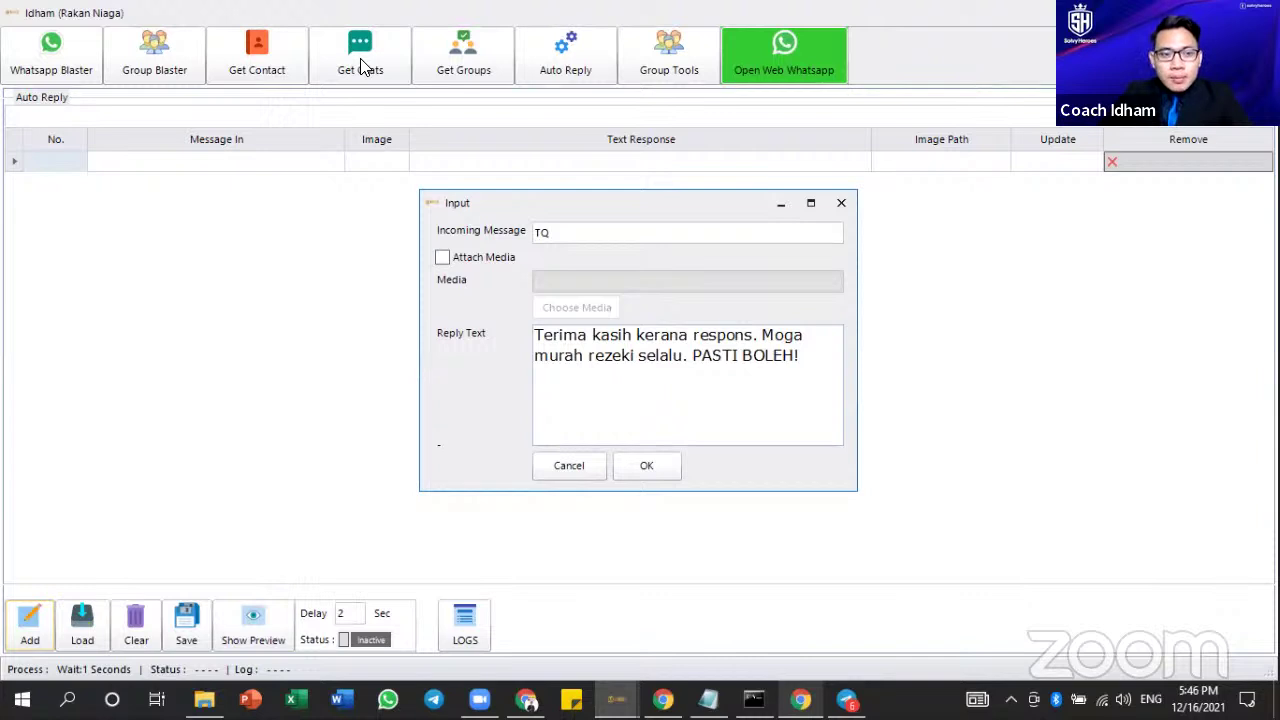
left_click_drag(585, 203, 584, 128)
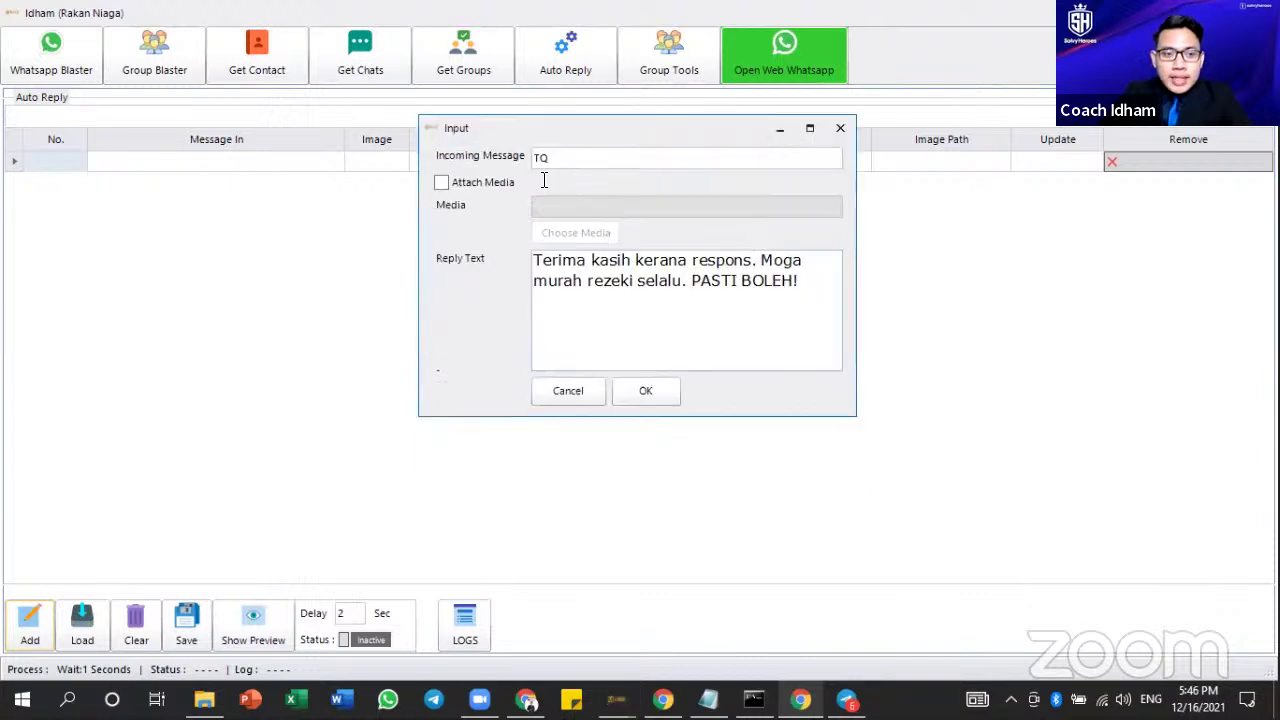
left_click(646, 390)
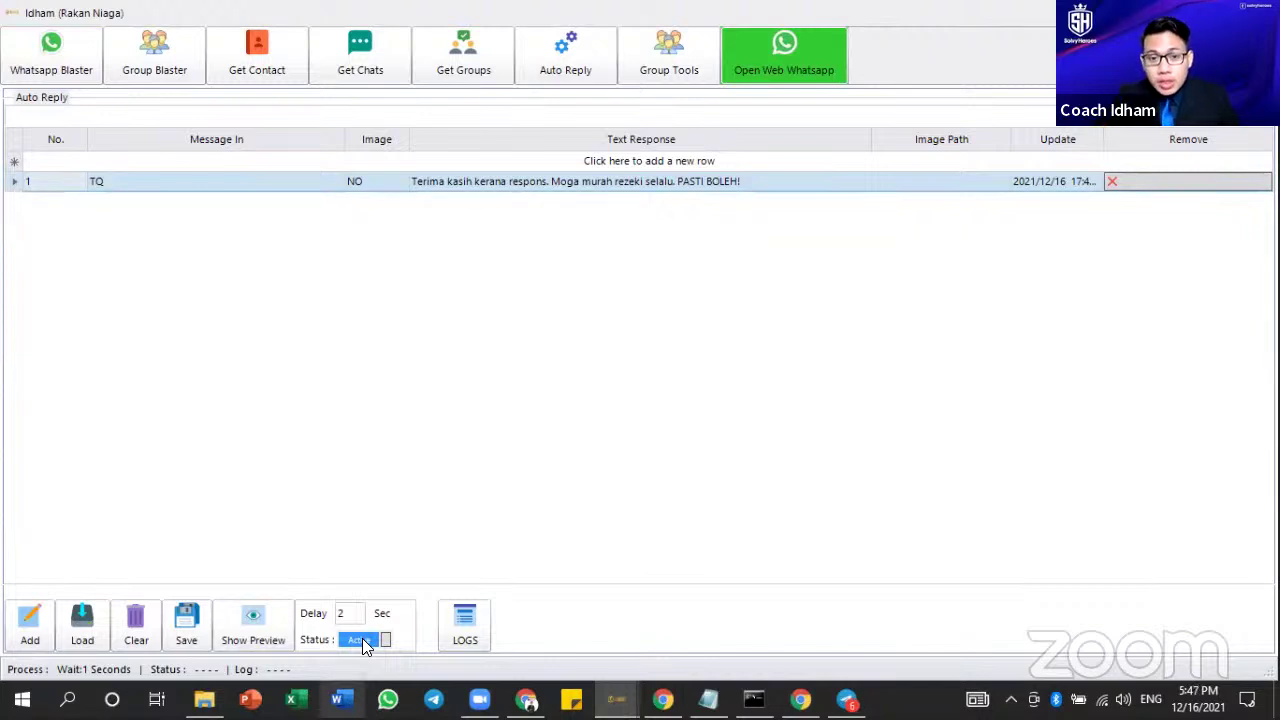
Enlarge the TQ rule row, review the blaster targets, and restore the window down beside WhatsApp Web.
left_click_drag(220, 190, 220, 245)
left_click(83, 66)
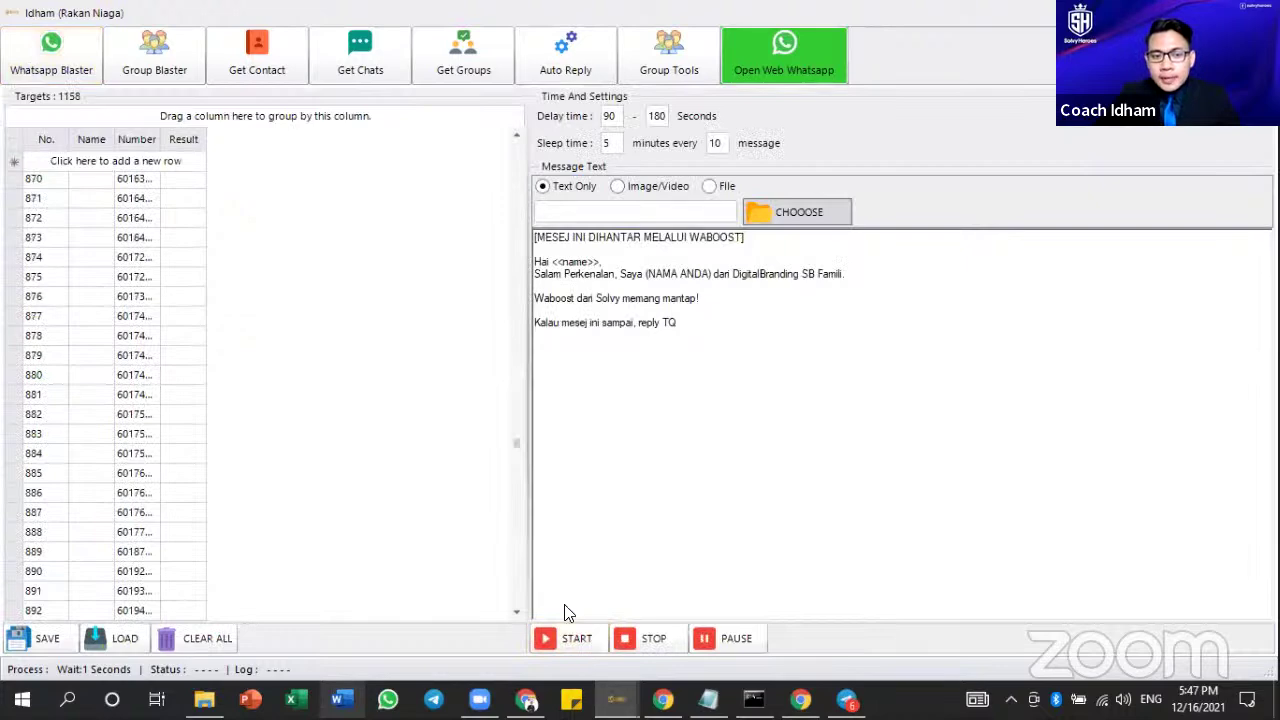
scroll(80, 372, "up", 20)
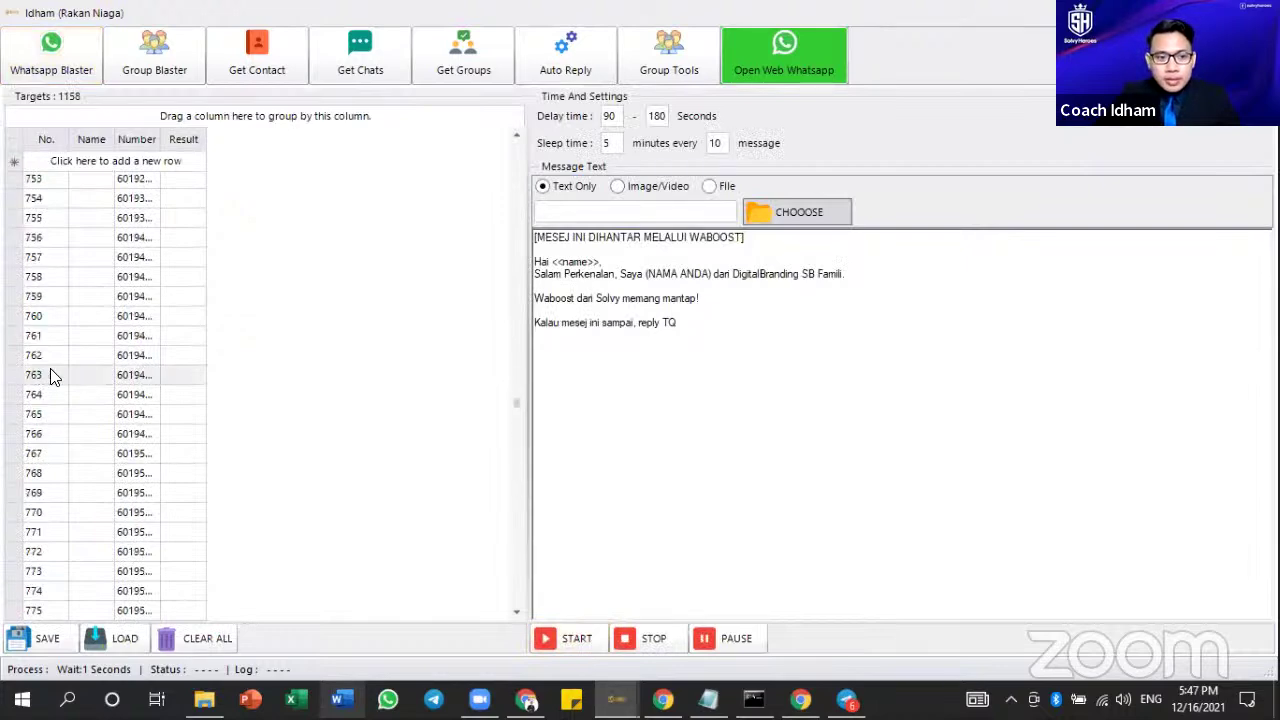
scroll(117, 398, "up", 12)
scroll(117, 398, "up", 20)
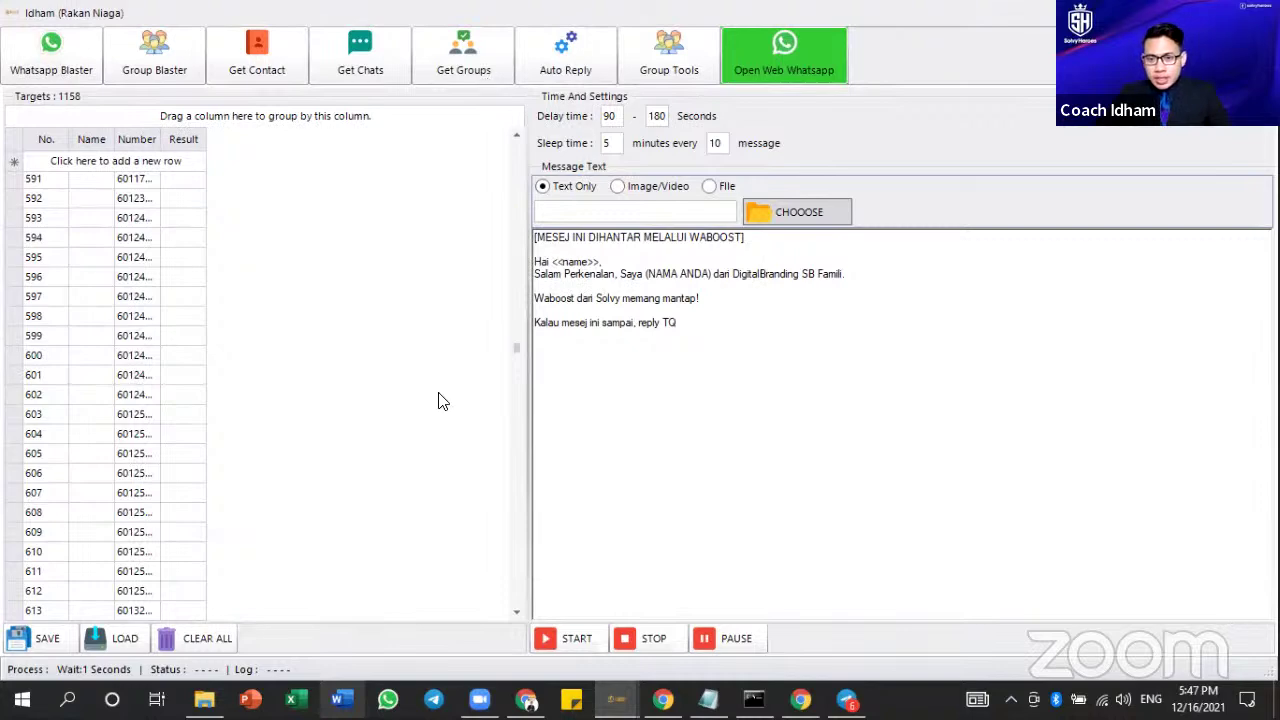
key("super+Down")
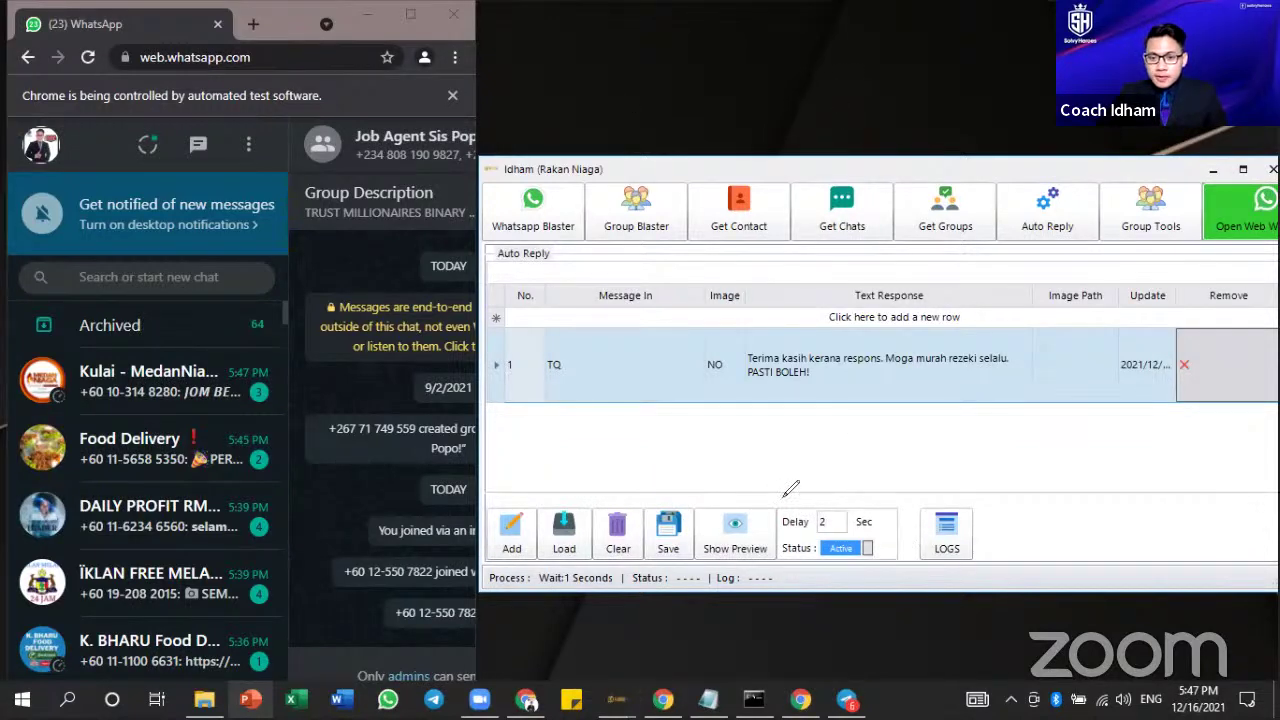
left_click_drag(900, 525, 905, 502)
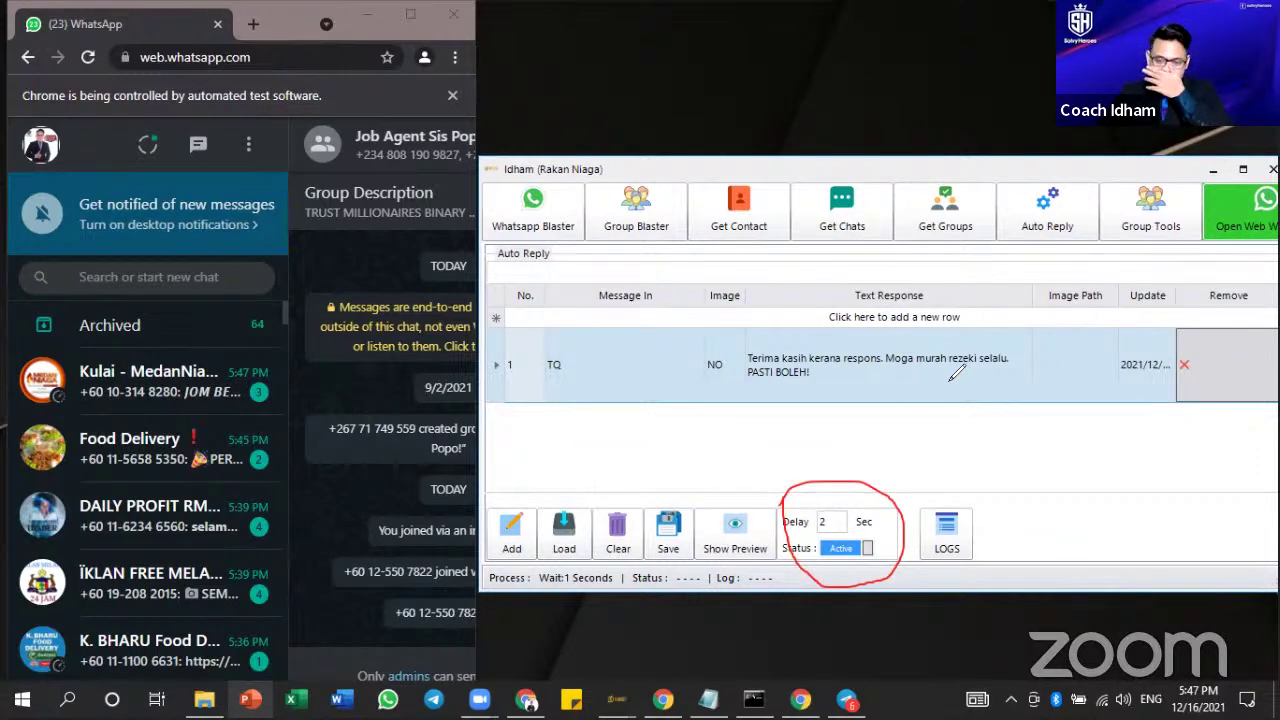
mouse_move(650, 514)
left_mouse_down()
mouse_move(700, 495)
mouse_move(686, 568)
left_mouse_up()
left_click_drag(648, 505, 678, 568)
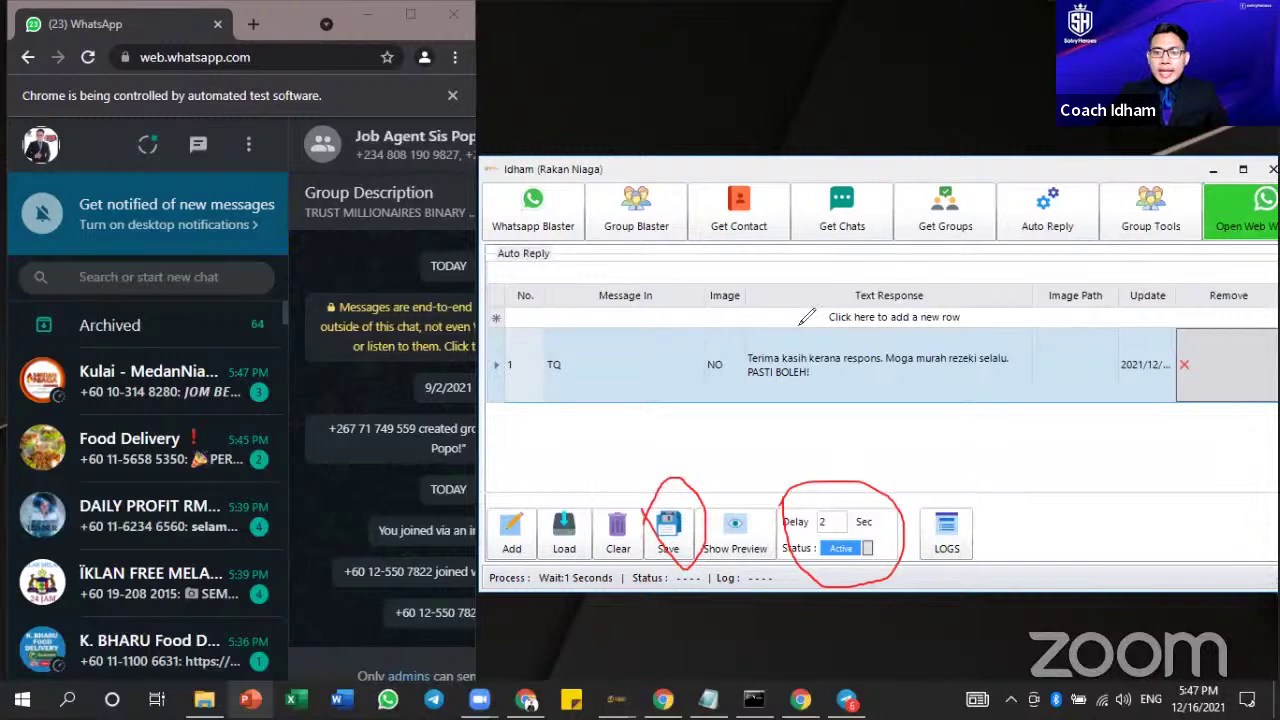
key("e")
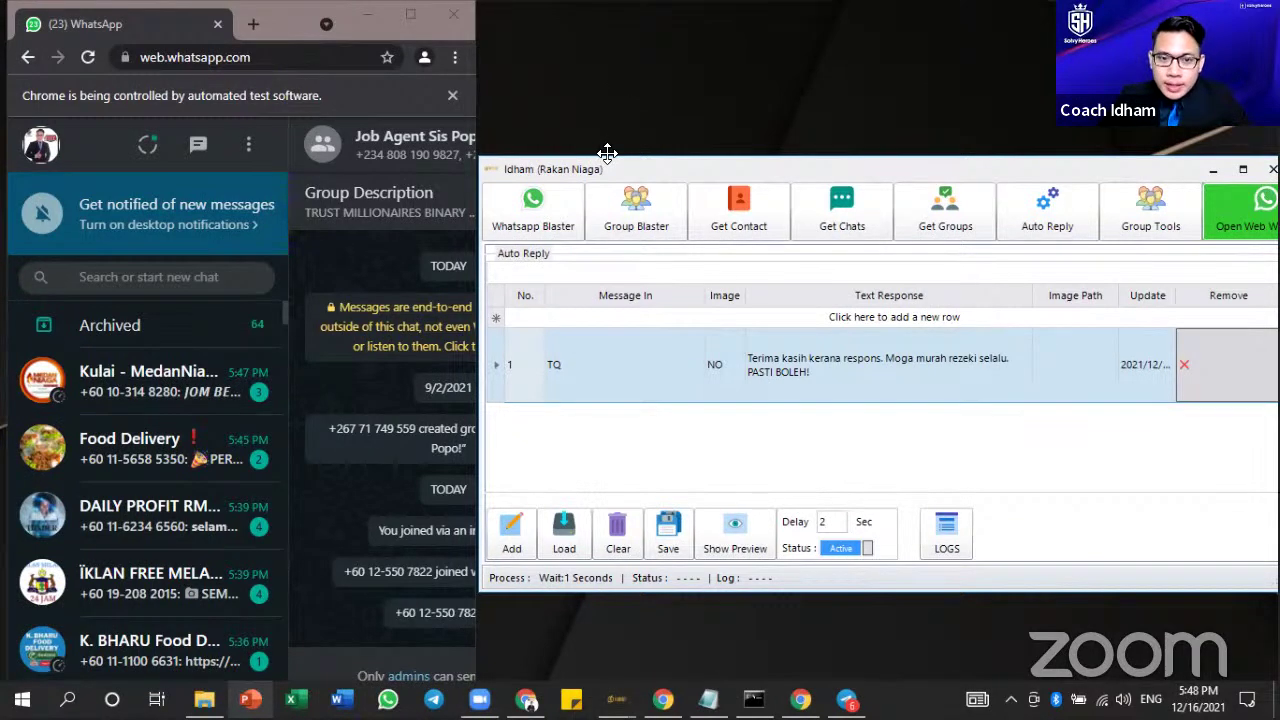
left_click(533, 210)
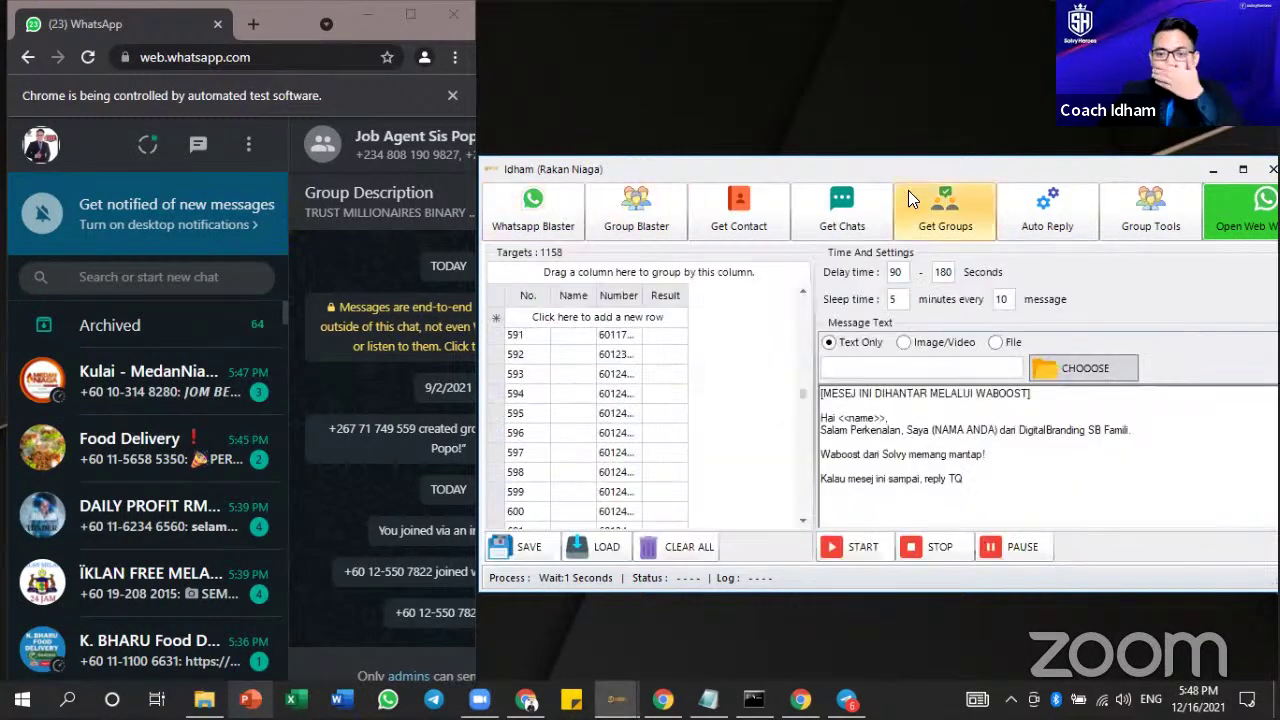
left_click_drag(900, 271, 886, 272)
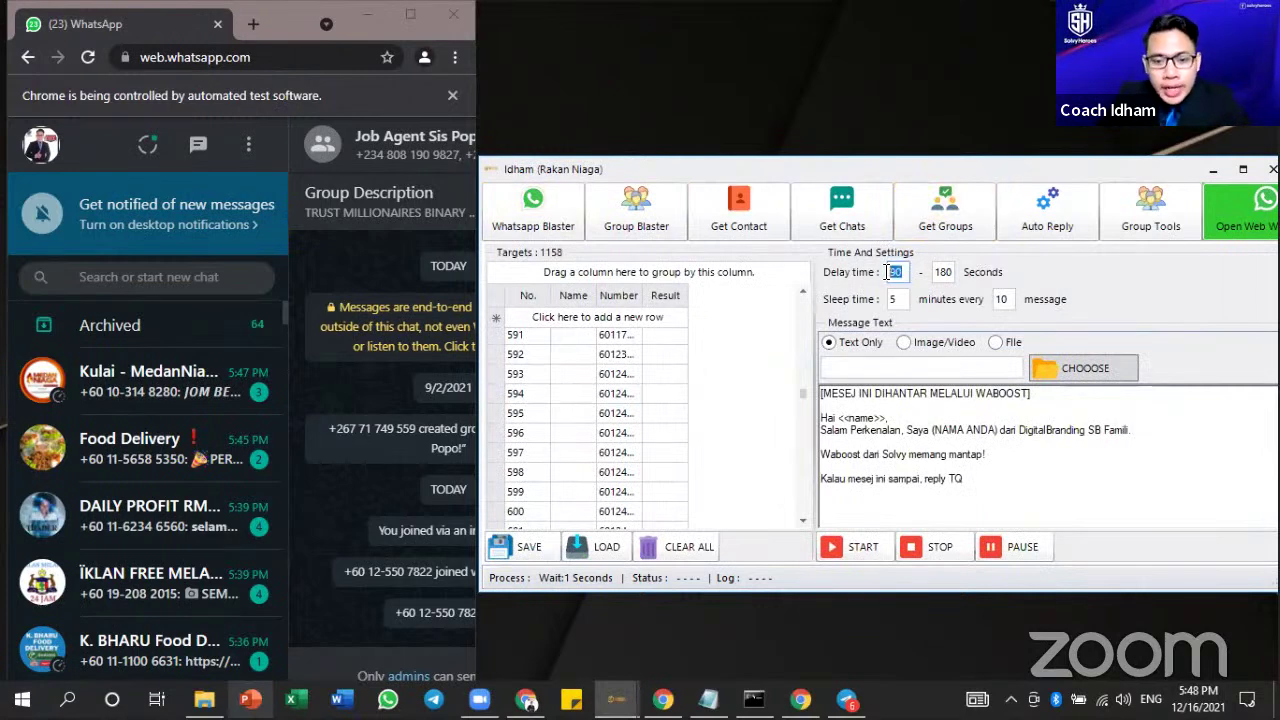
type("30")
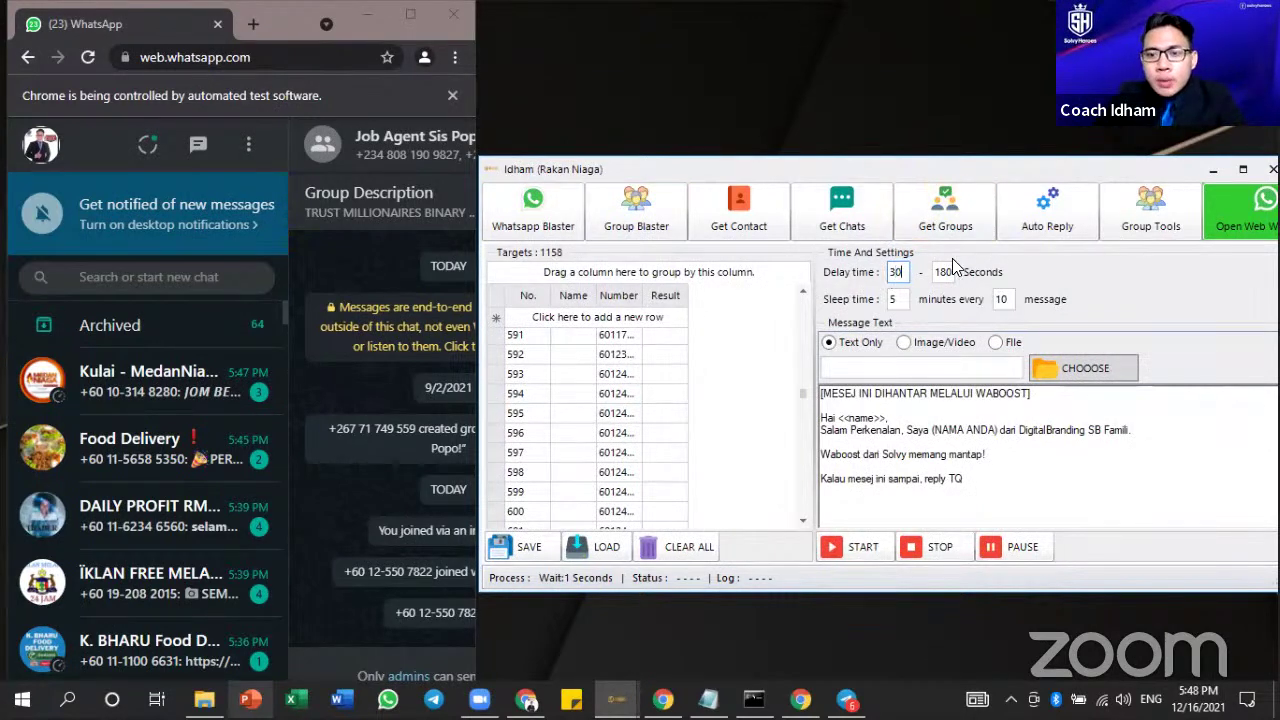
left_click_drag(949, 279, 936, 273)
type("50")
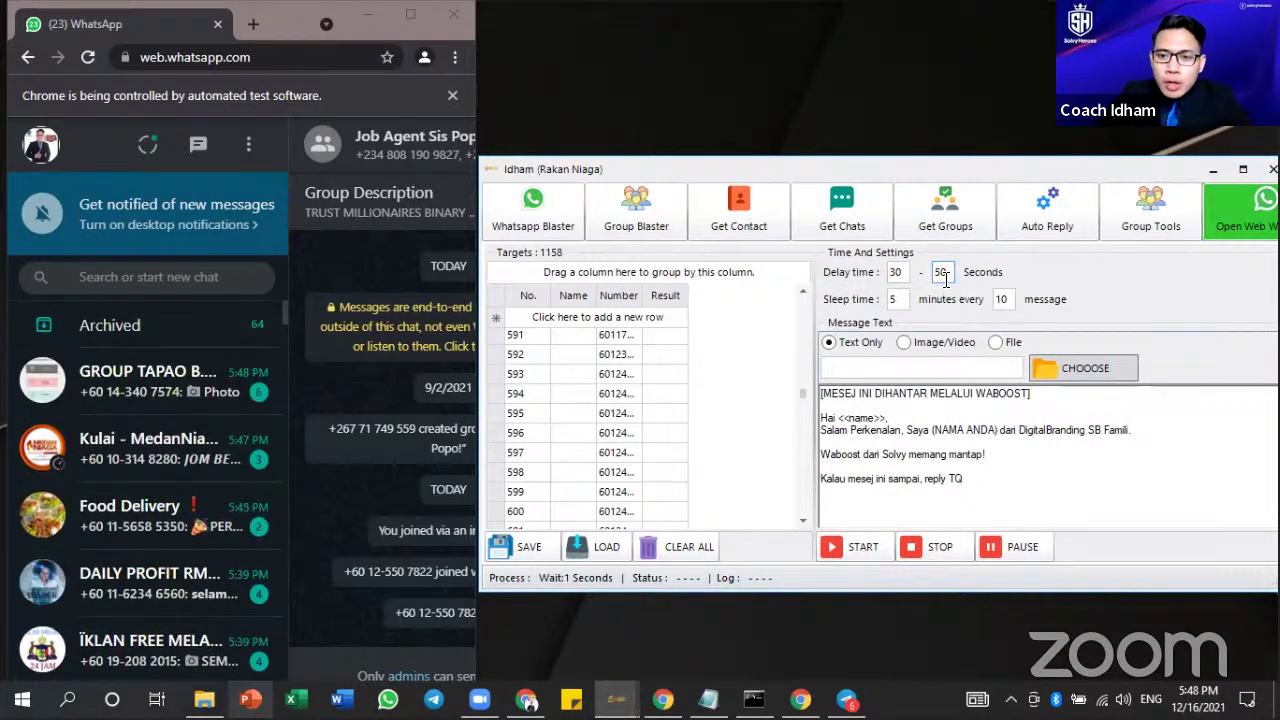
left_click_drag(947, 270, 884, 278)
type("180")
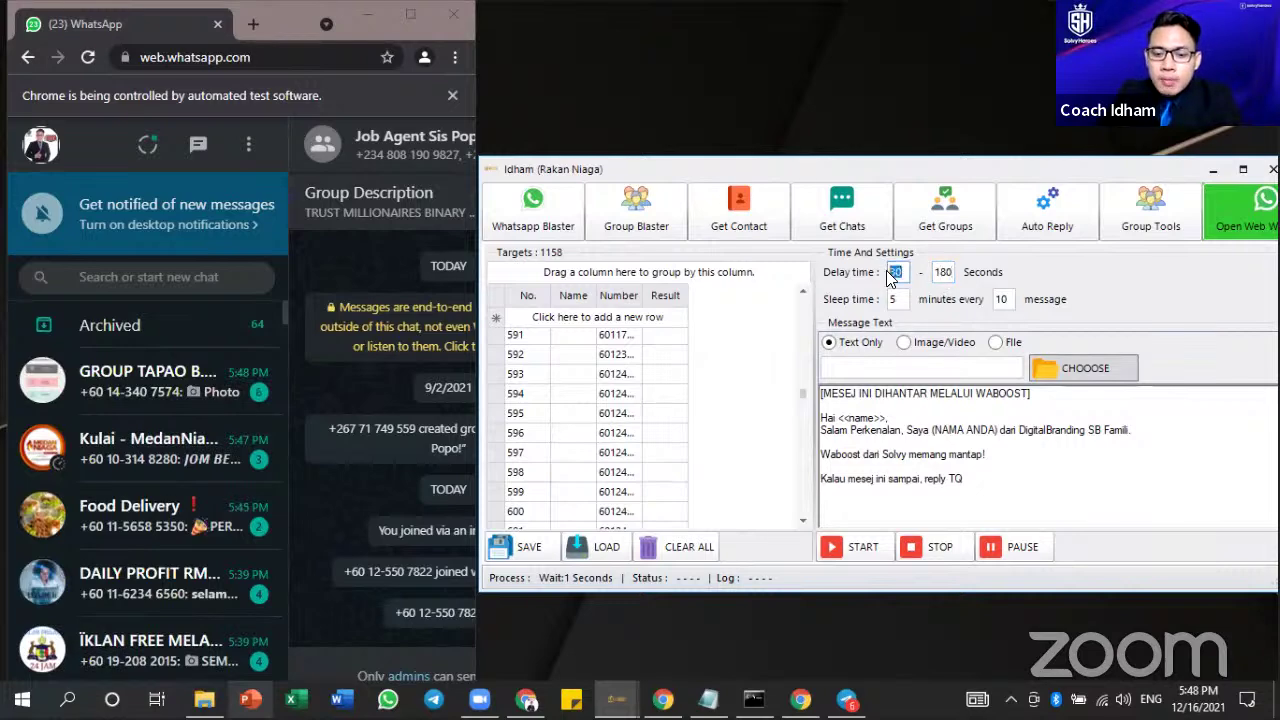
type("90")
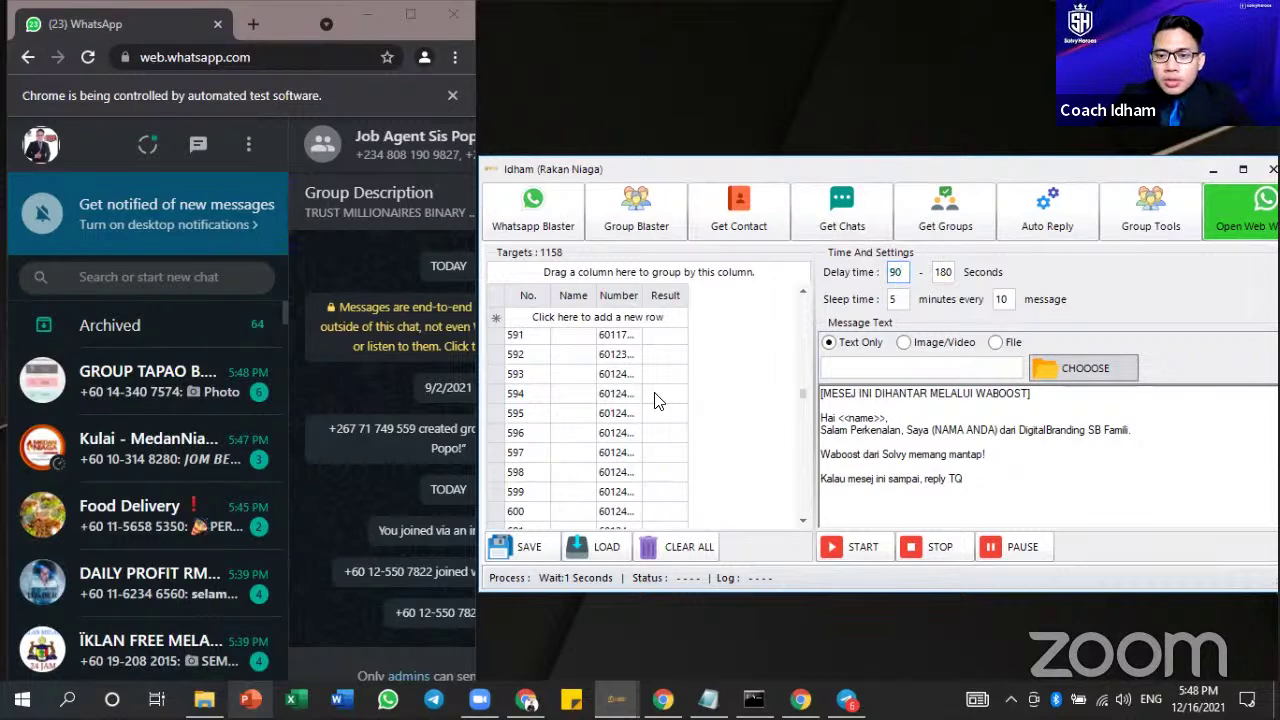
scroll(655, 400, "up", 20)
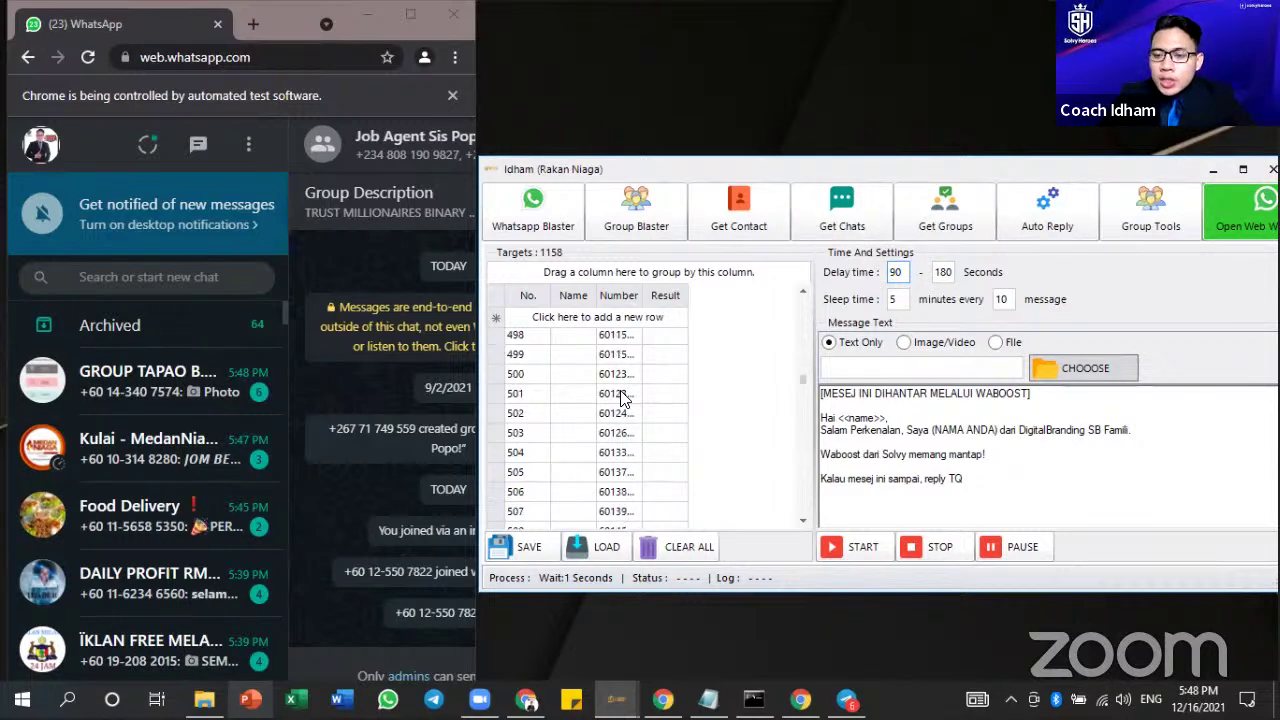
scroll(622, 397, "up", 18)
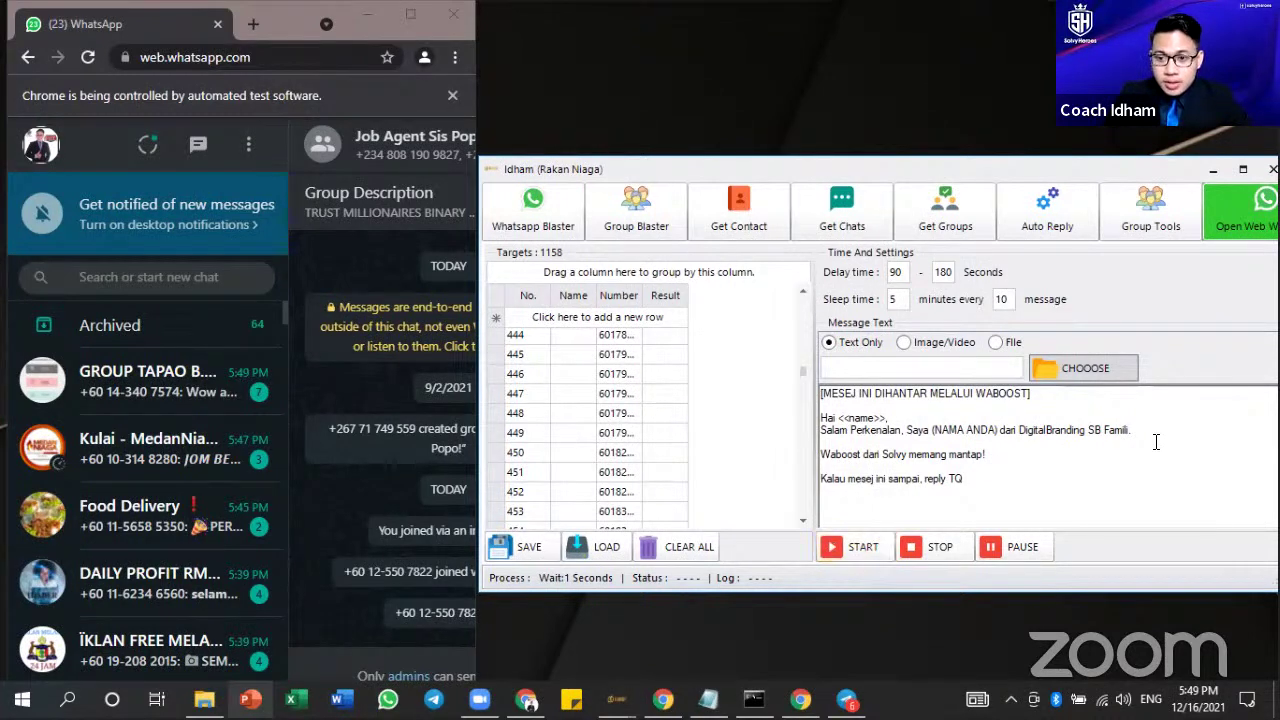
left_click(952, 500)
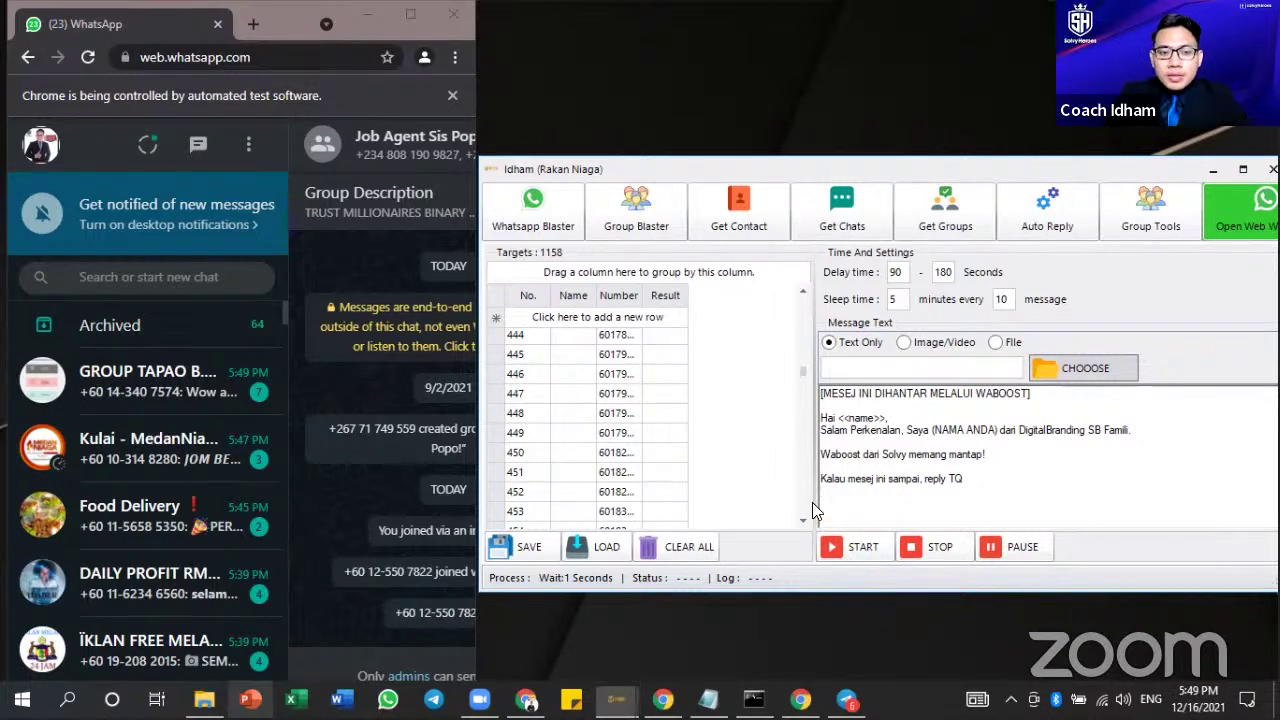
scroll(716, 373, "down", 6)
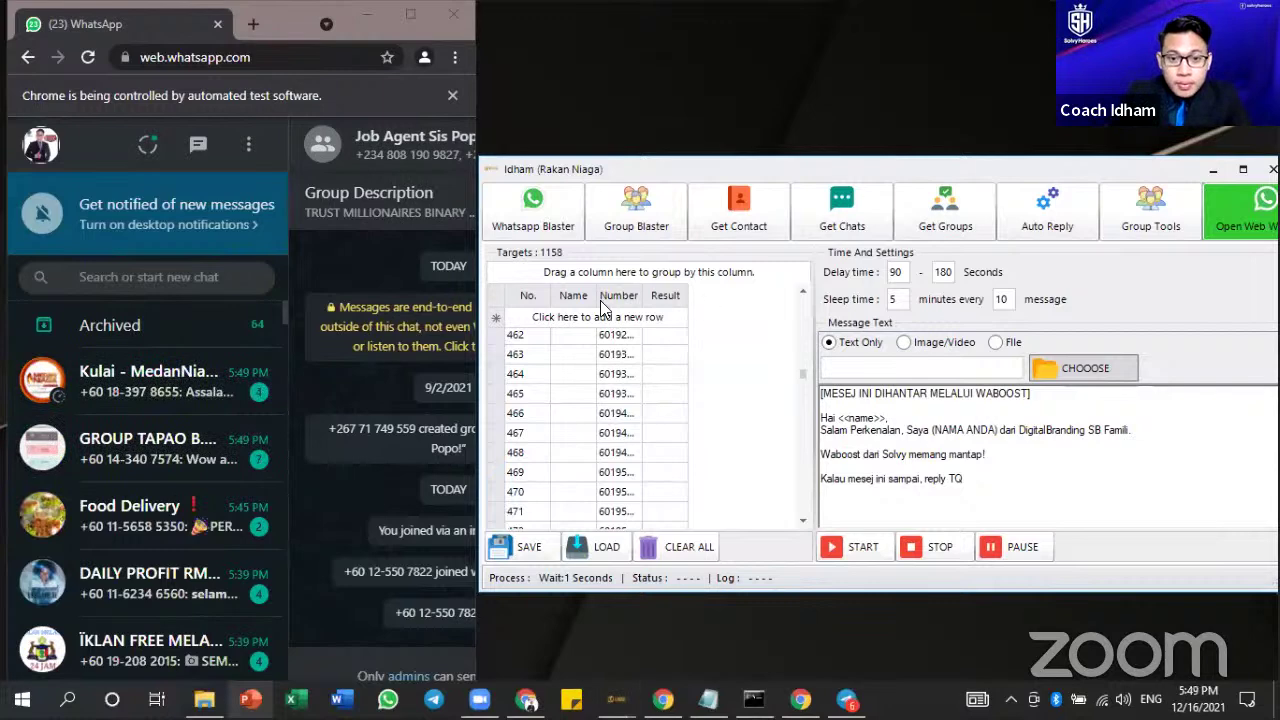
scroll(578, 352, "up", 20)
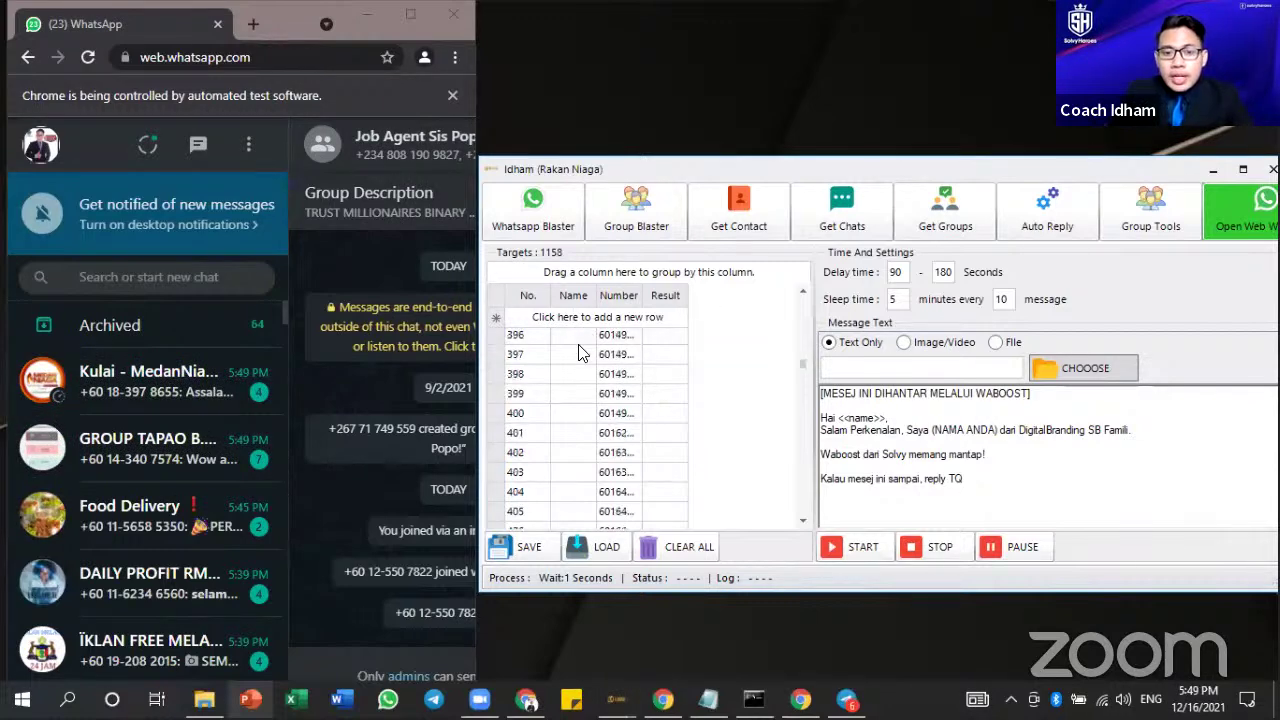
scroll(578, 352, "up", 20)
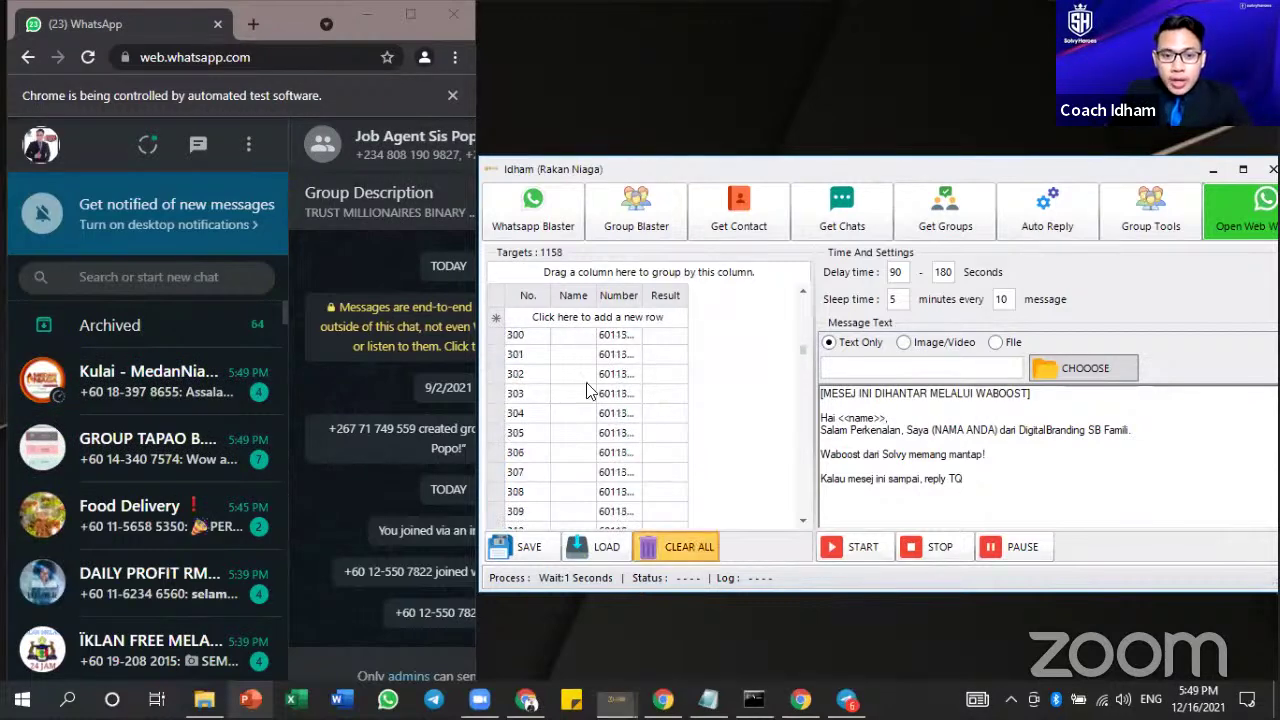
Add a target row with the test contact's name and phone number.
left_click(553, 317)
type("Idham")
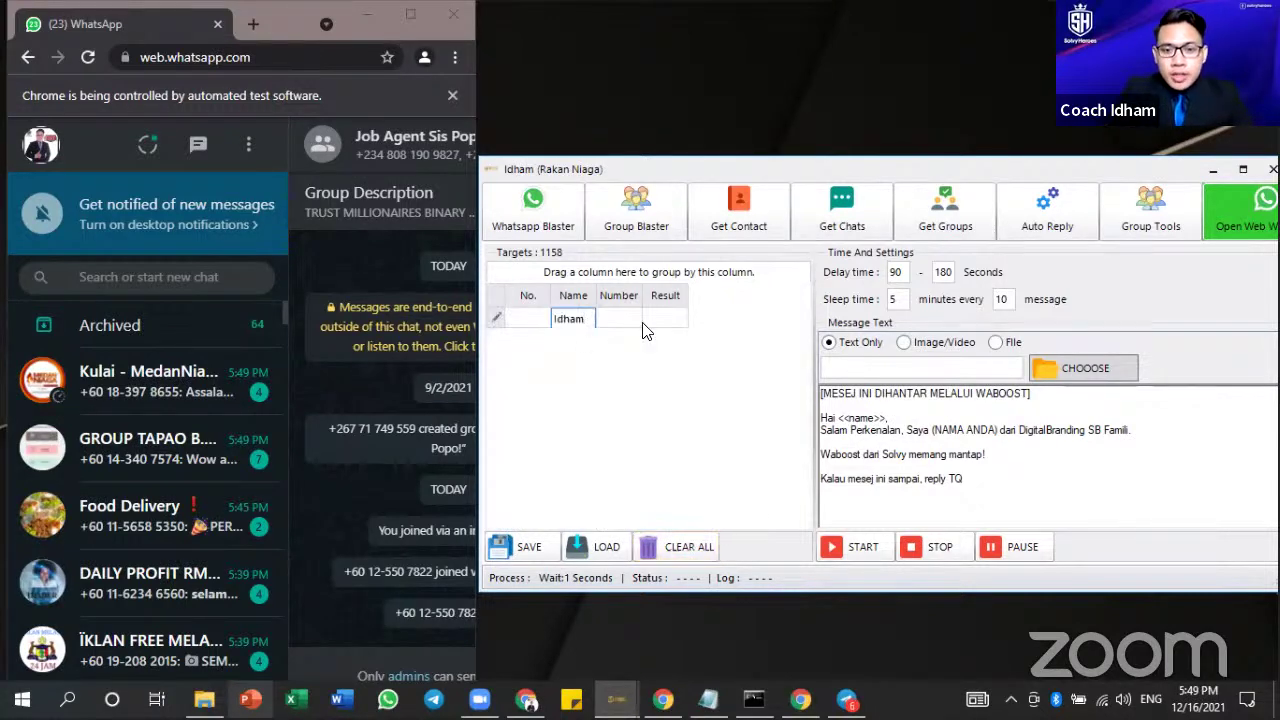
left_click(628, 319)
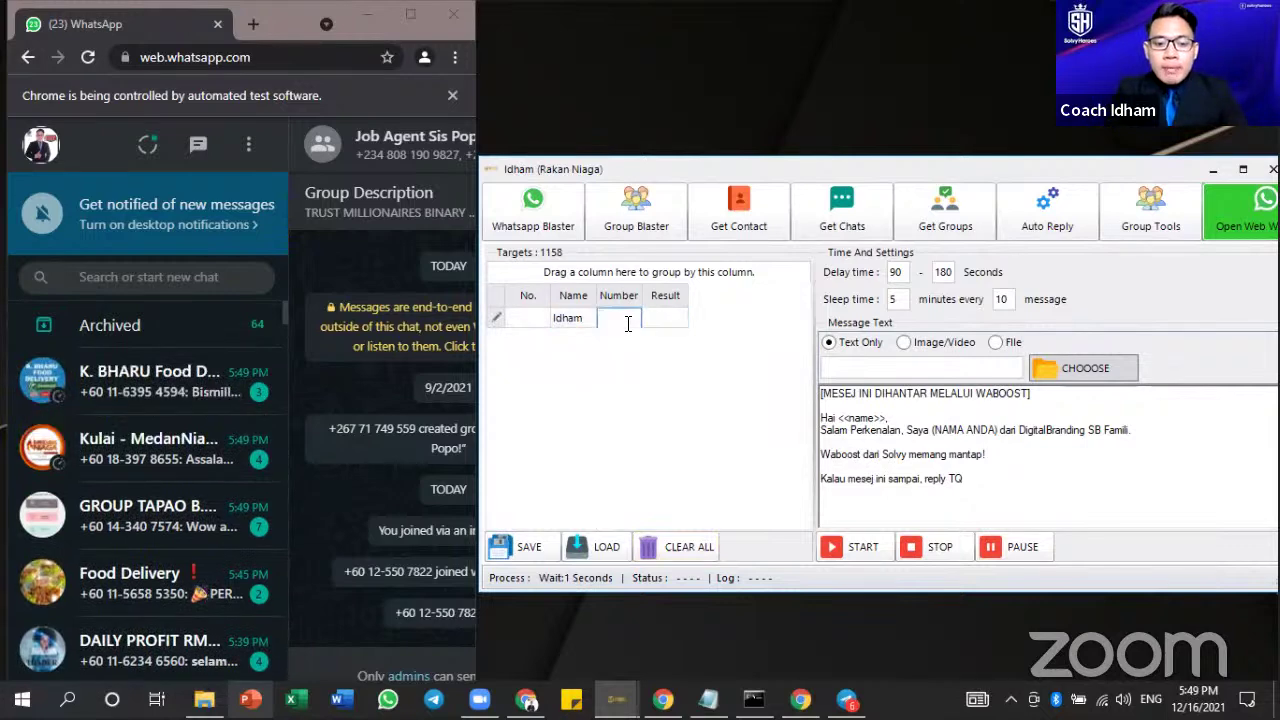
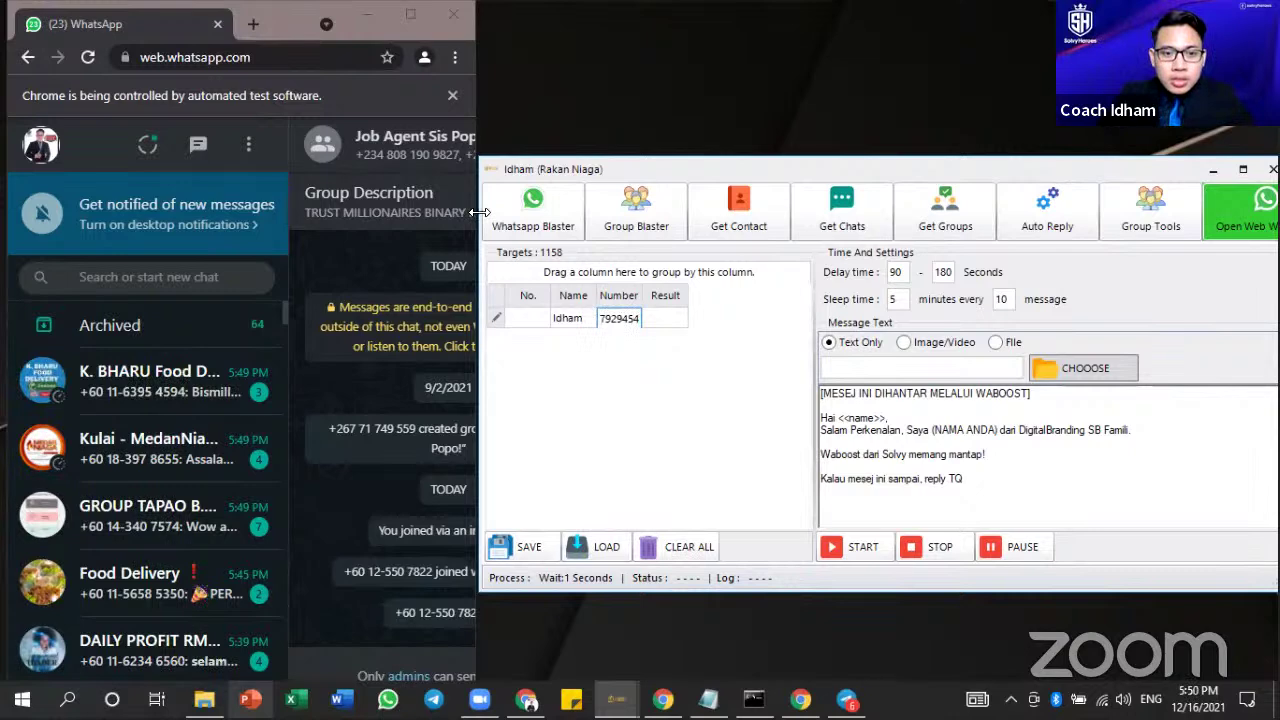
Set both the minimum and maximum message delay to 1 second.
left_click_drag(480, 212, 543, 212)
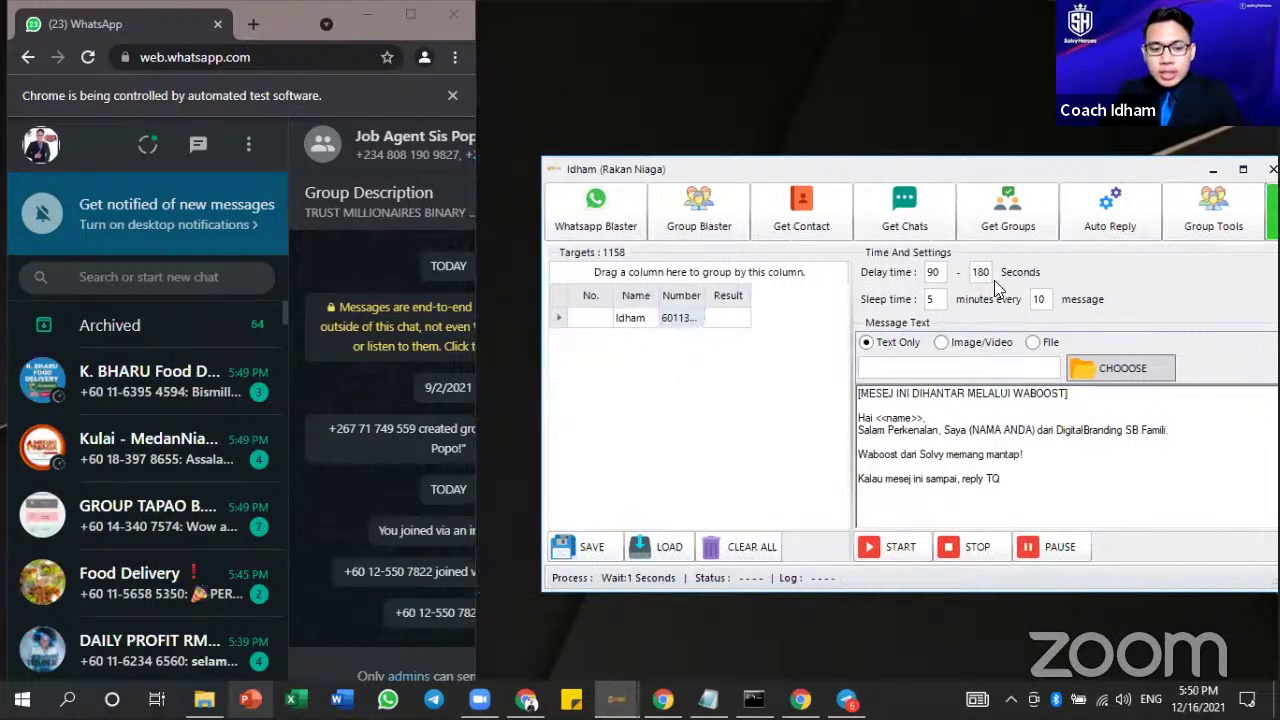
double_click(945, 270)
type("1")
key("Tab")
type("1")
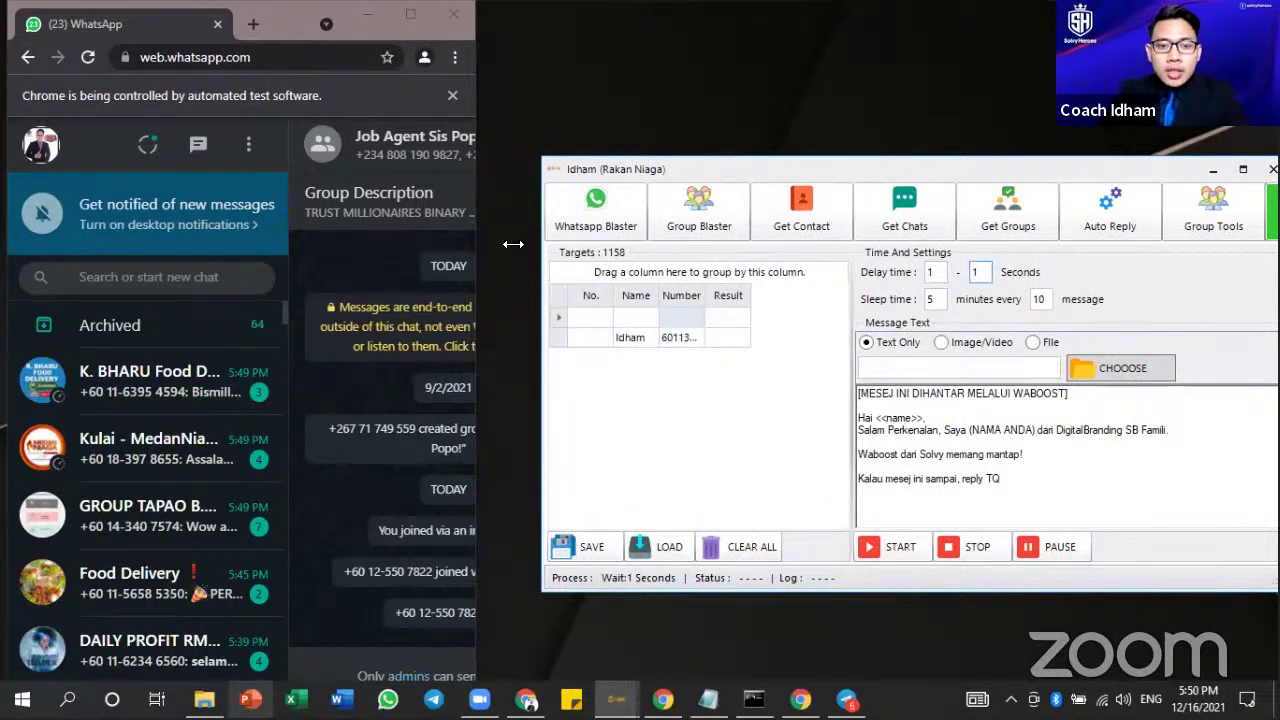
Start the blast, dismiss the completion notice, and verify the contact's name in the delivered WhatsApp message.
left_click(900, 548)
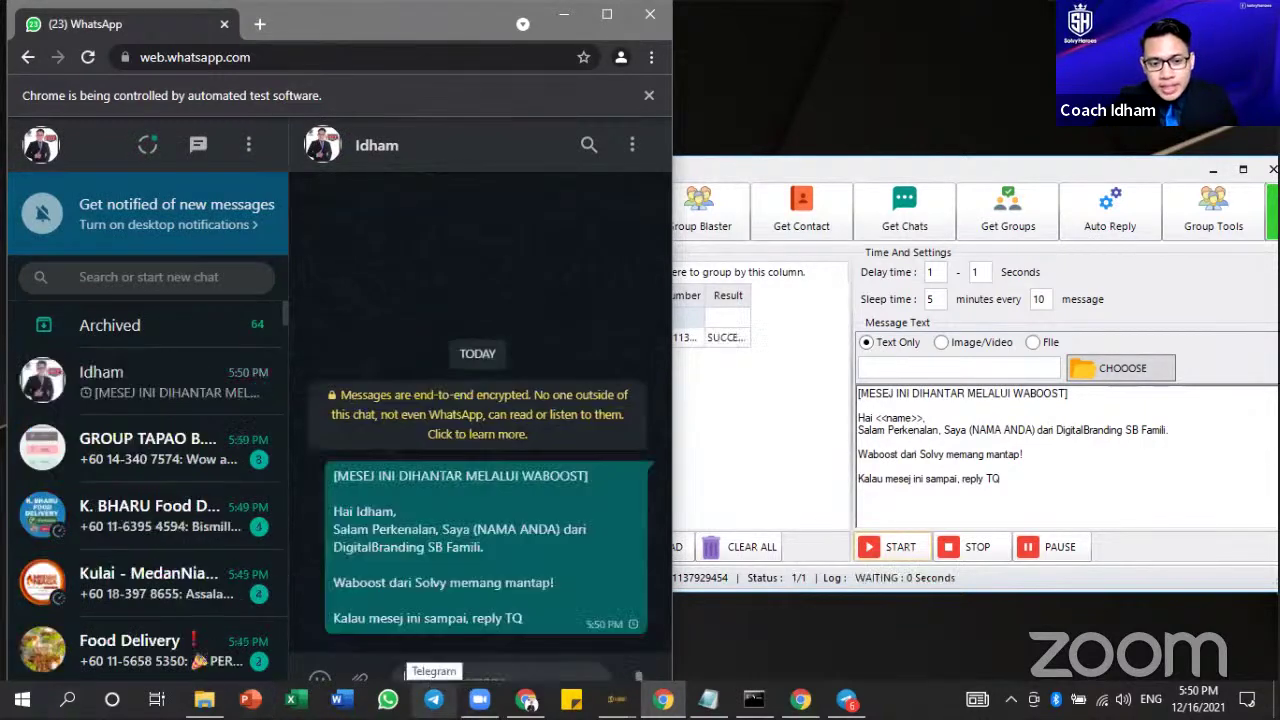
double_click(380, 511)
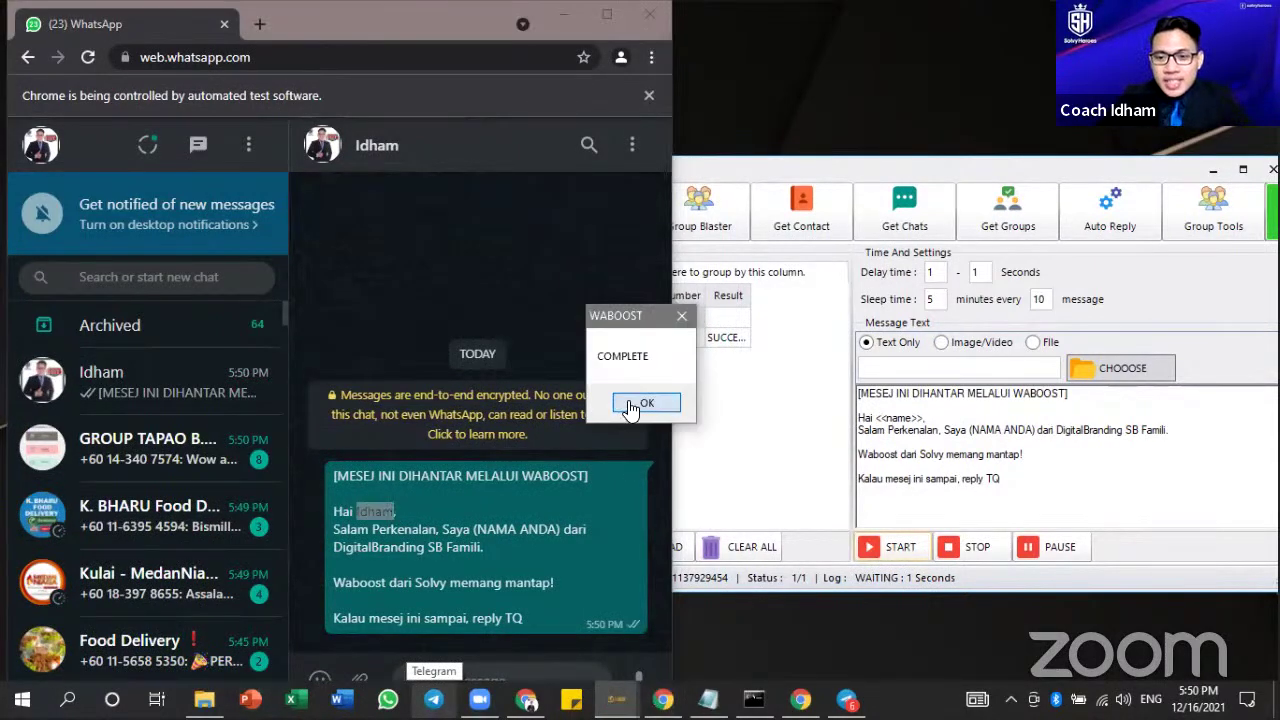
key("Return")
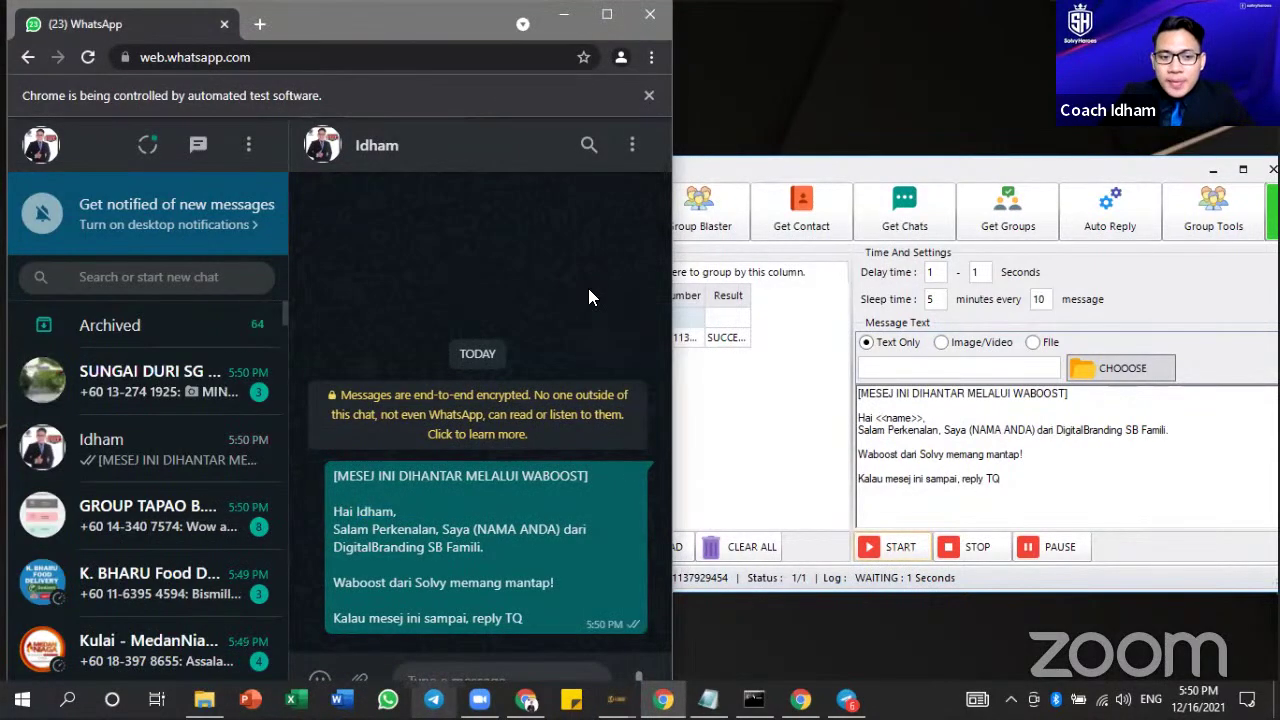
left_click(554, 521)
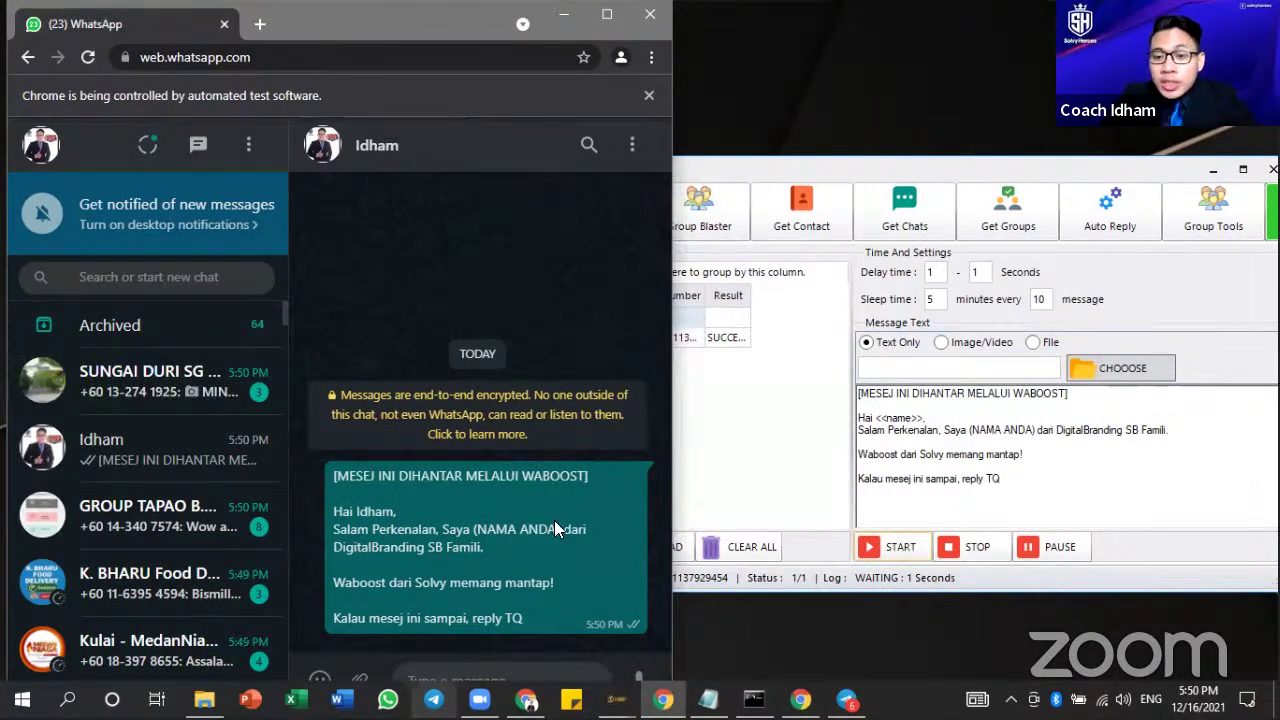
double_click(397, 511)
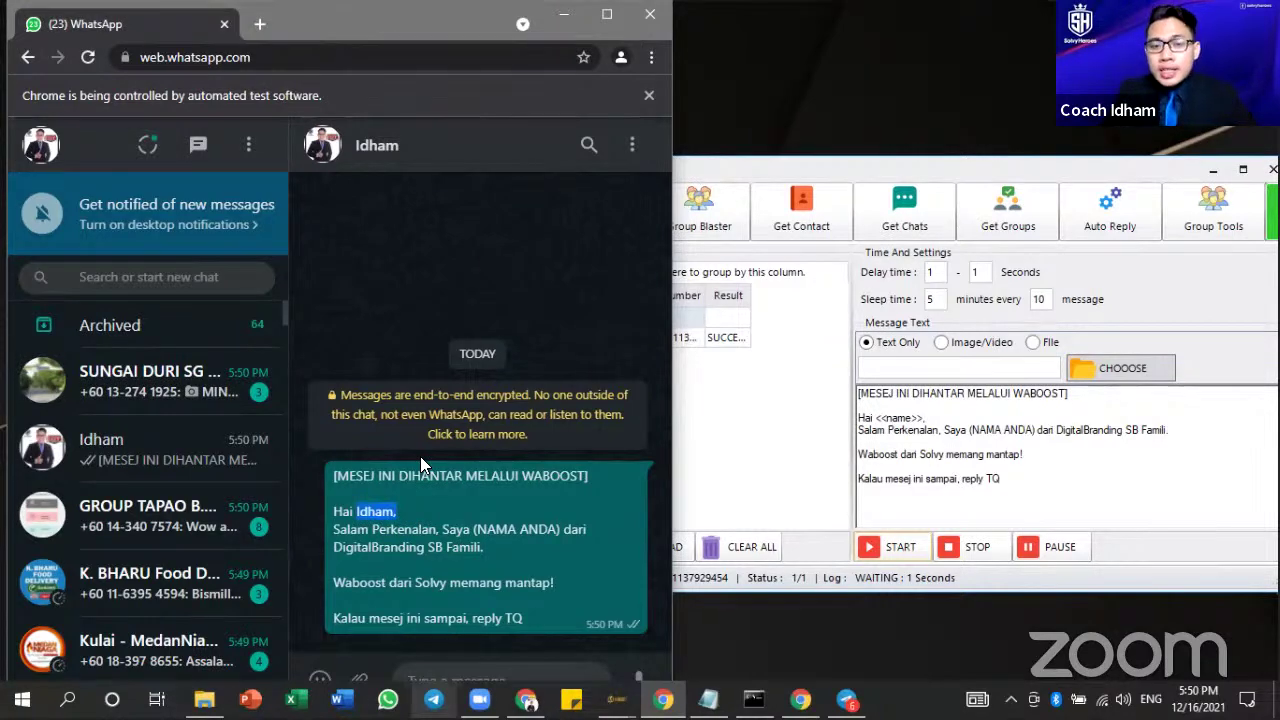
left_click(950, 68)
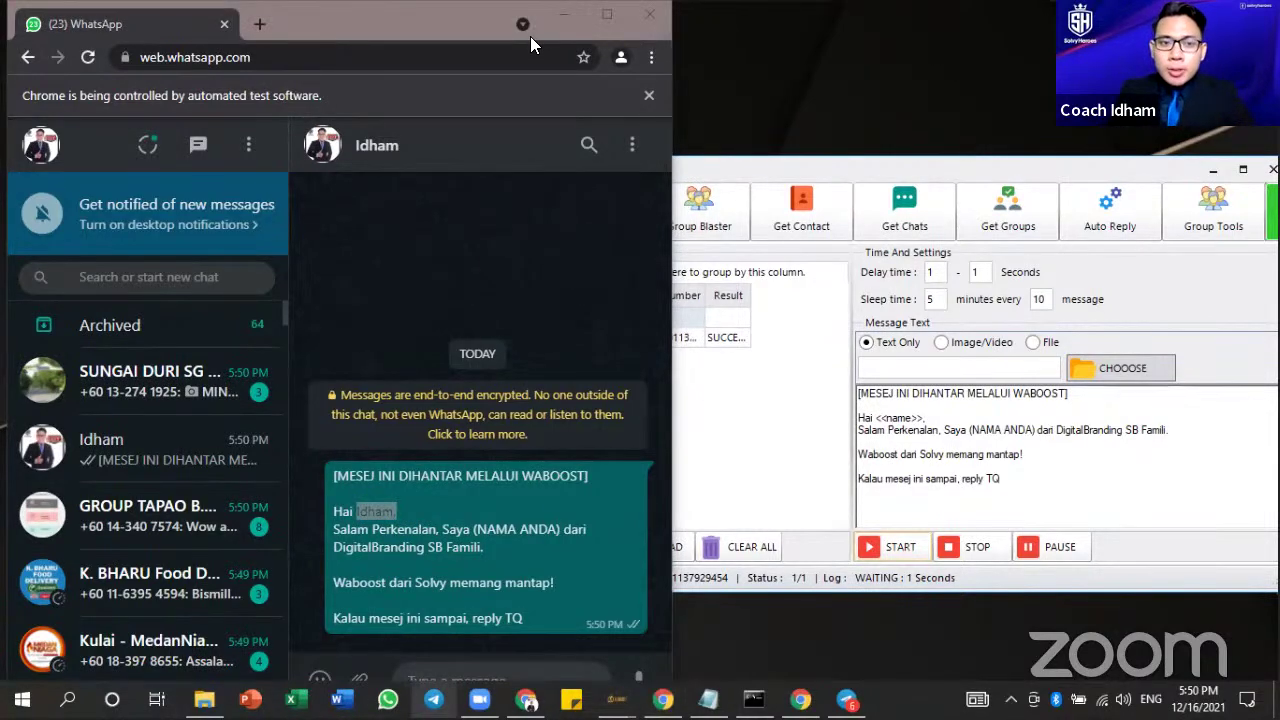
left_click(930, 168)
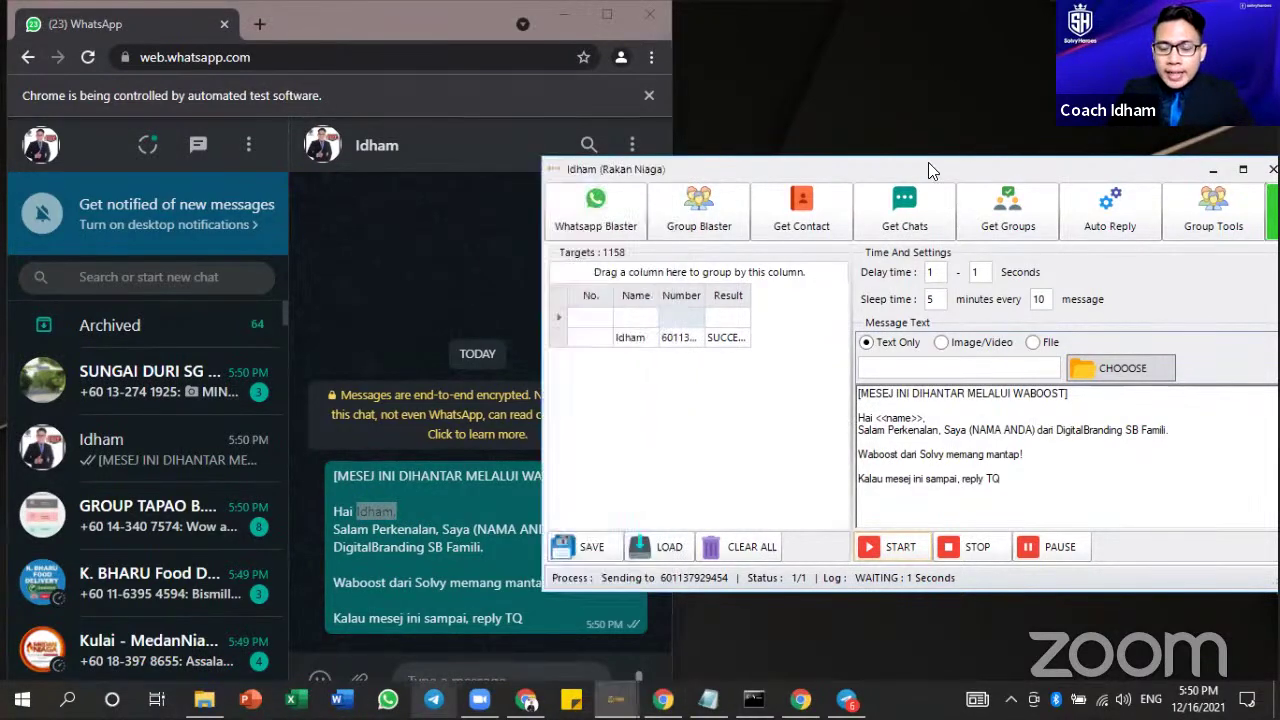
Move the blaster window up and left, then minimise it.
left_click_drag(935, 178, 807, 123)
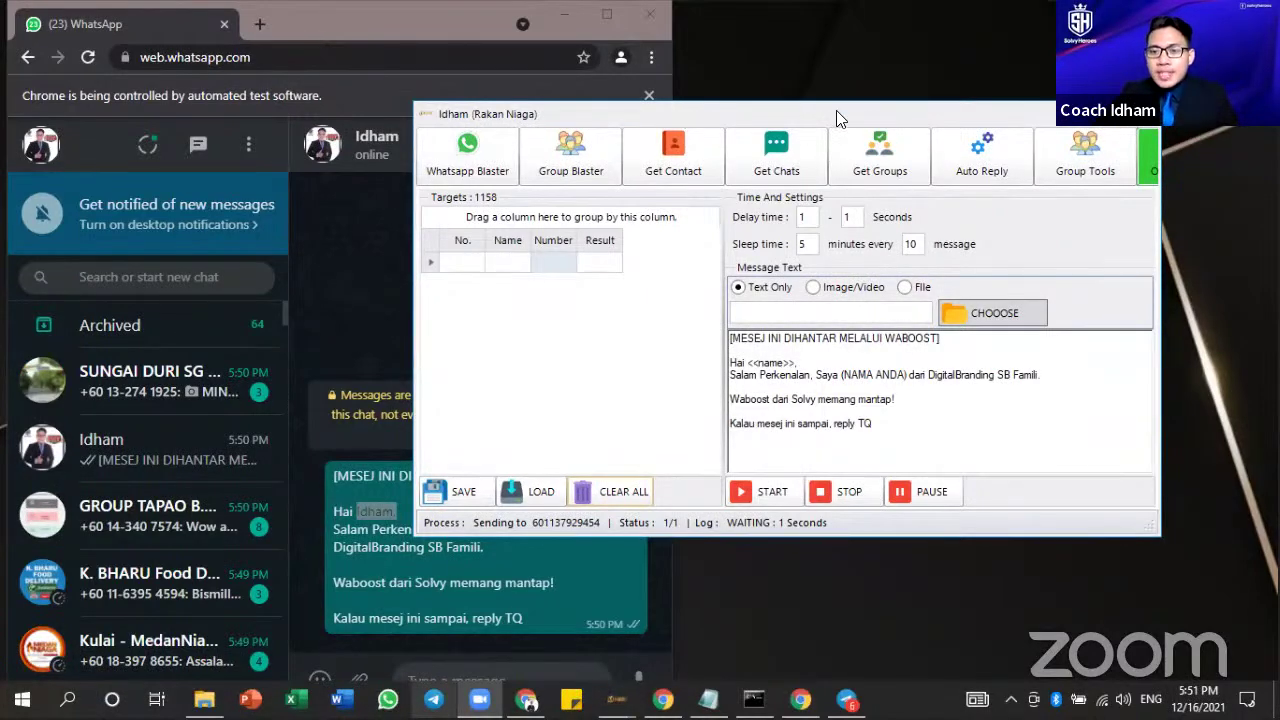
left_click(880, 158)
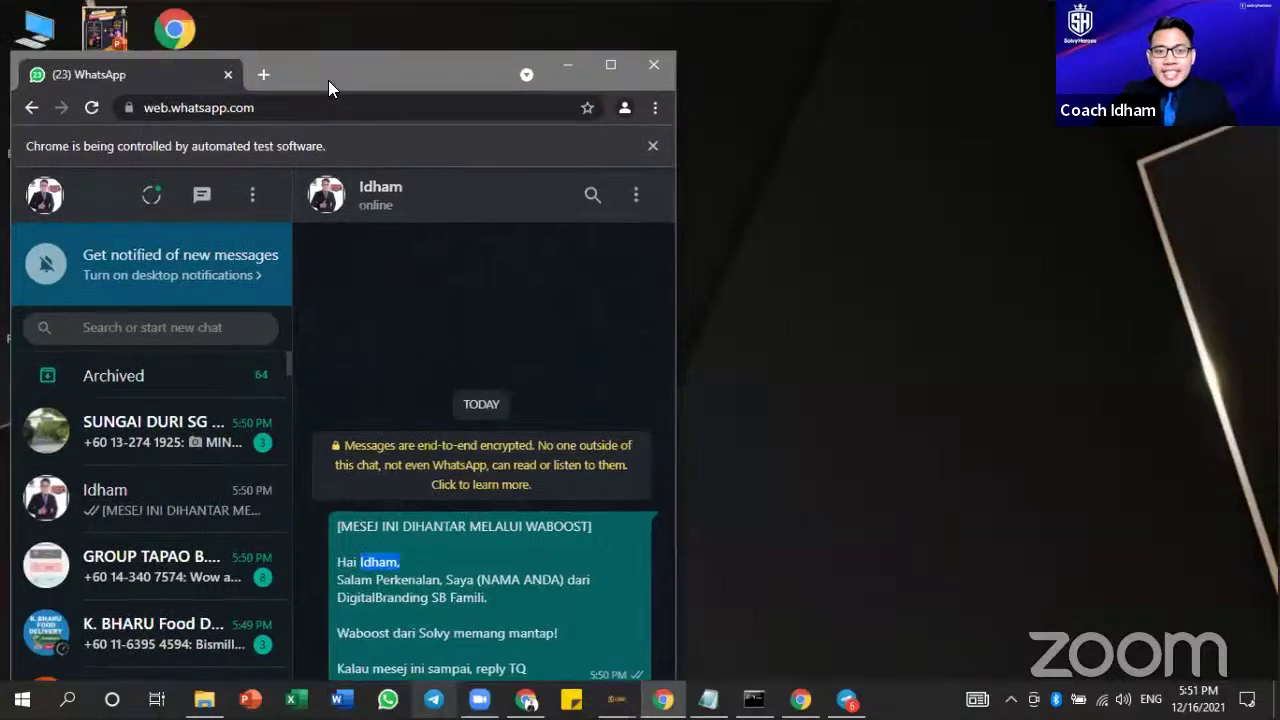
Minimise the Chrome WhatsApp Web window to reveal the desktop.
left_click(558, 100)
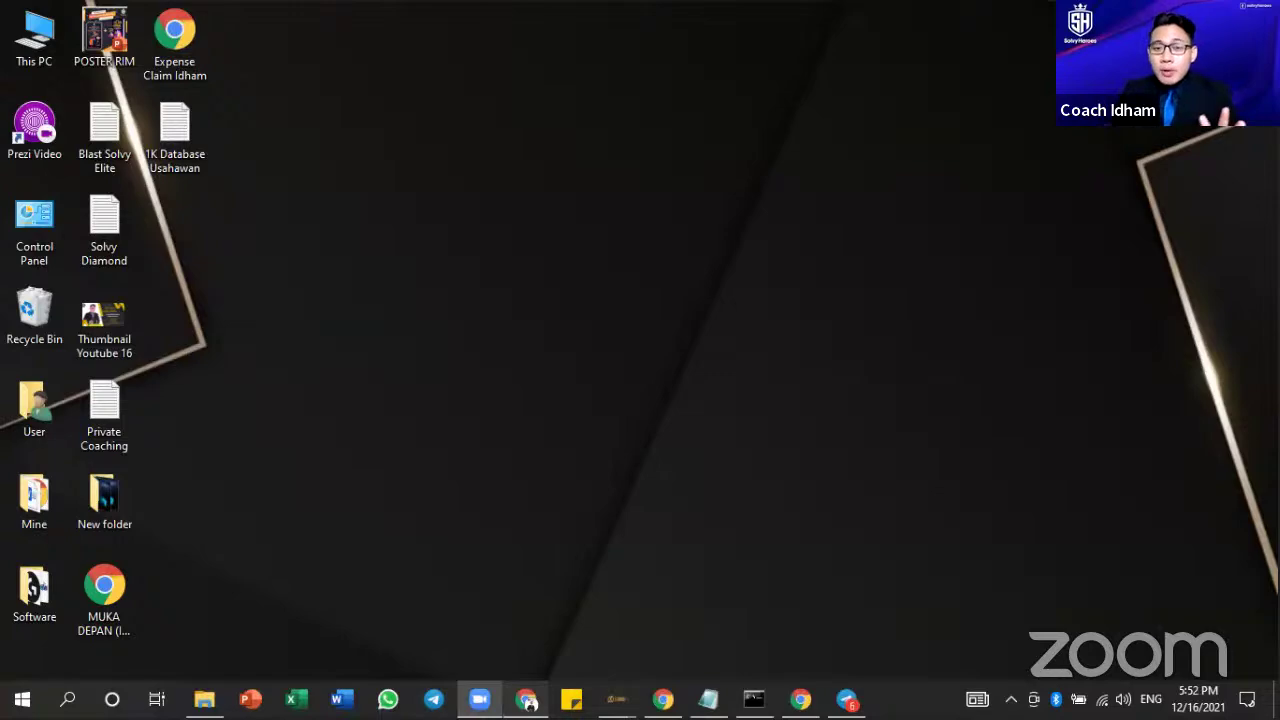
Restore Chrome from the taskbar and close the installation waboost.pdf tab.
left_click(528, 700)
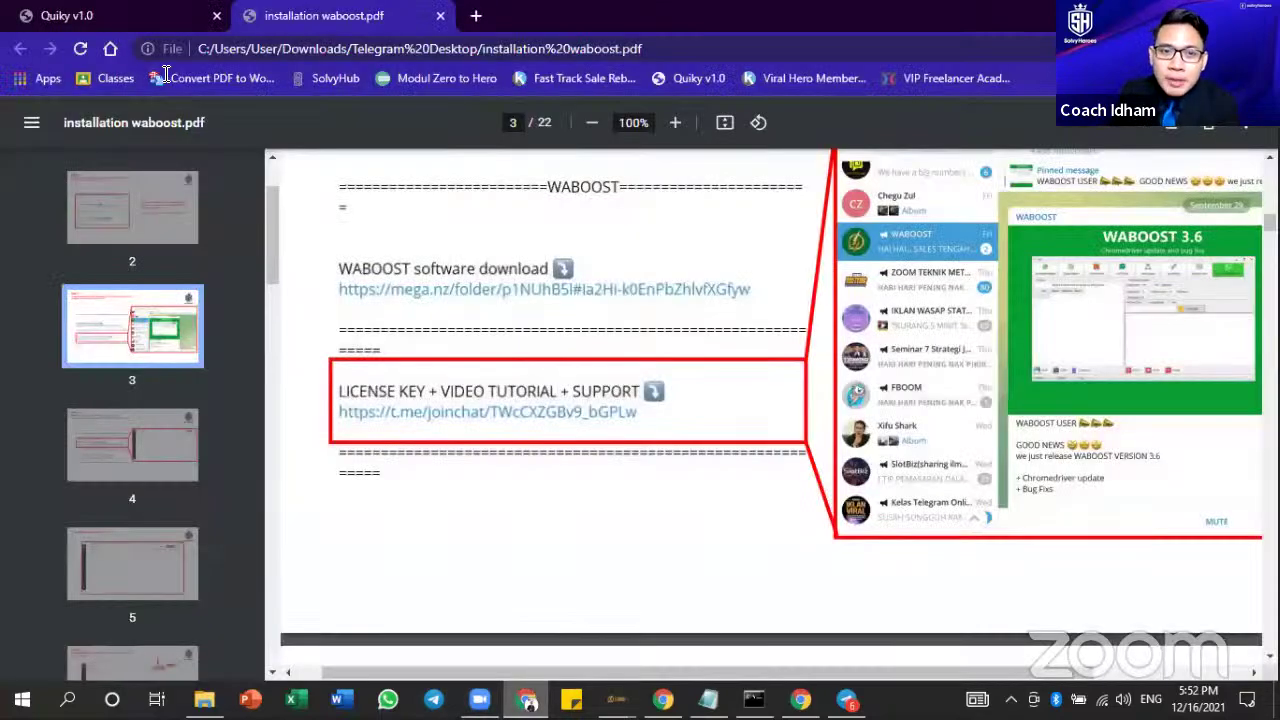
key("ctrl+w")
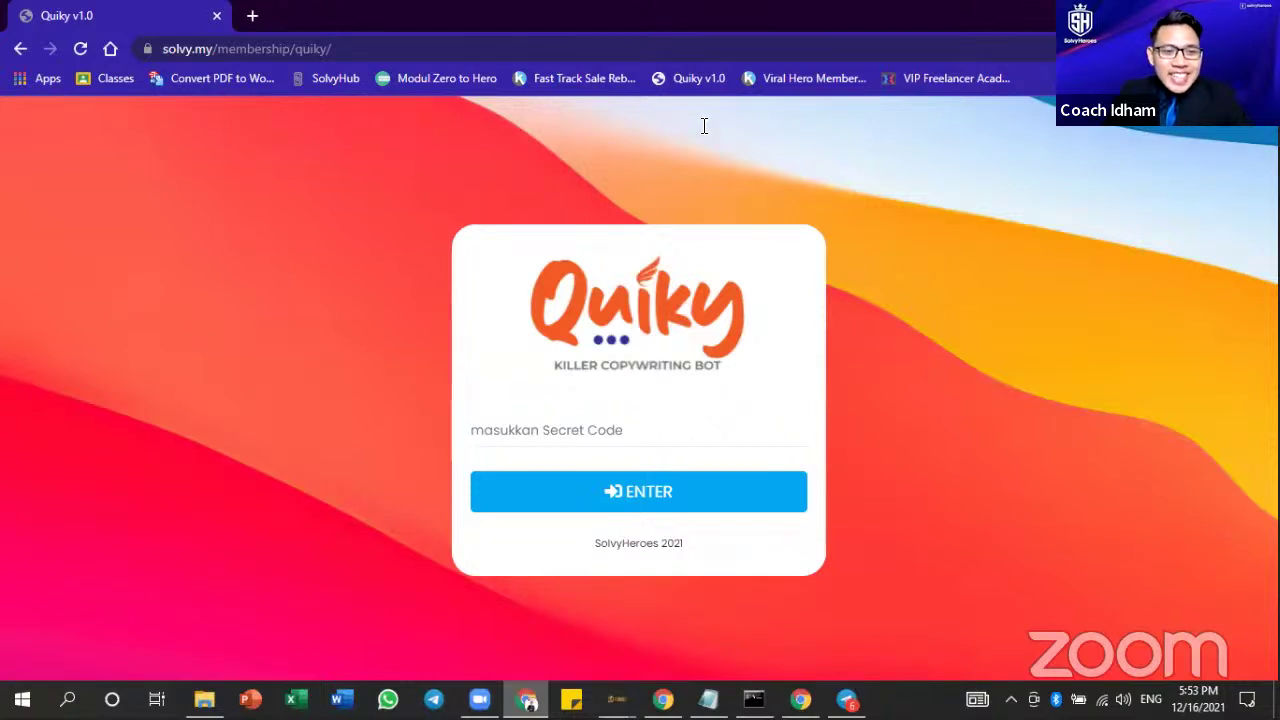
Copy the Quiky login page address (solvy.my/membership/quiky/) from the address bar.
key("Tab")
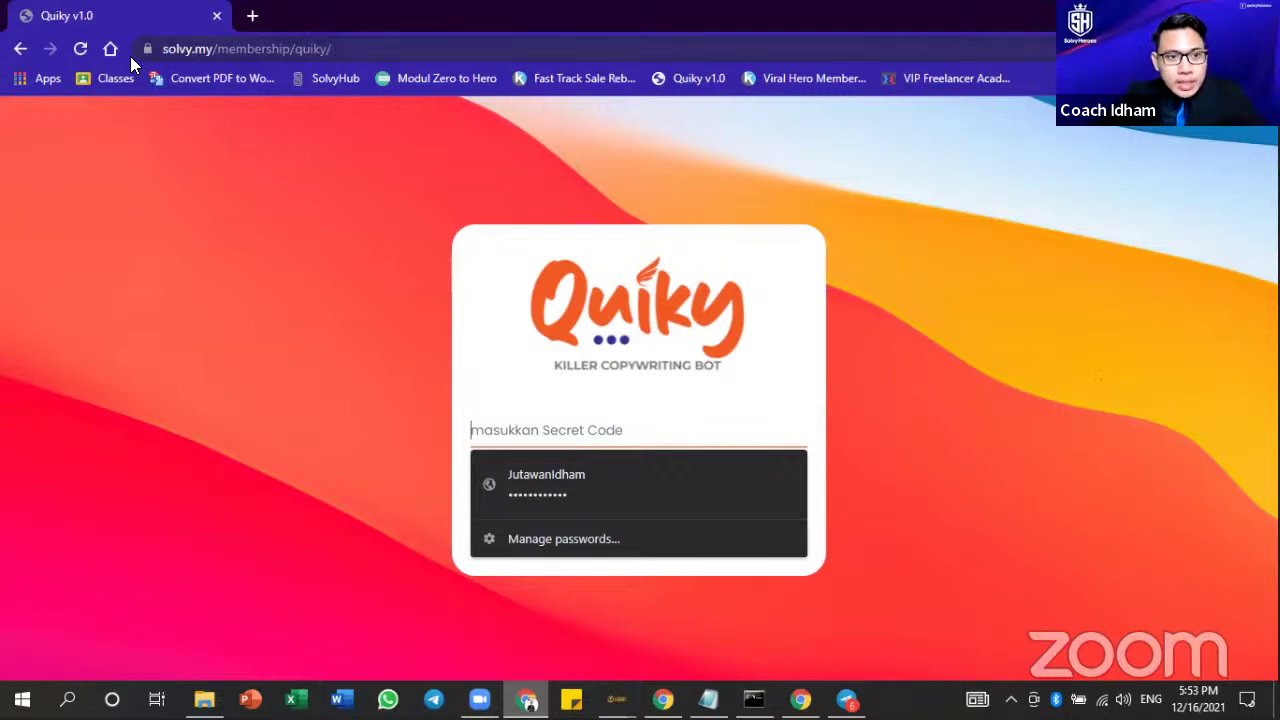
left_click(216, 50)
right_click(216, 50)
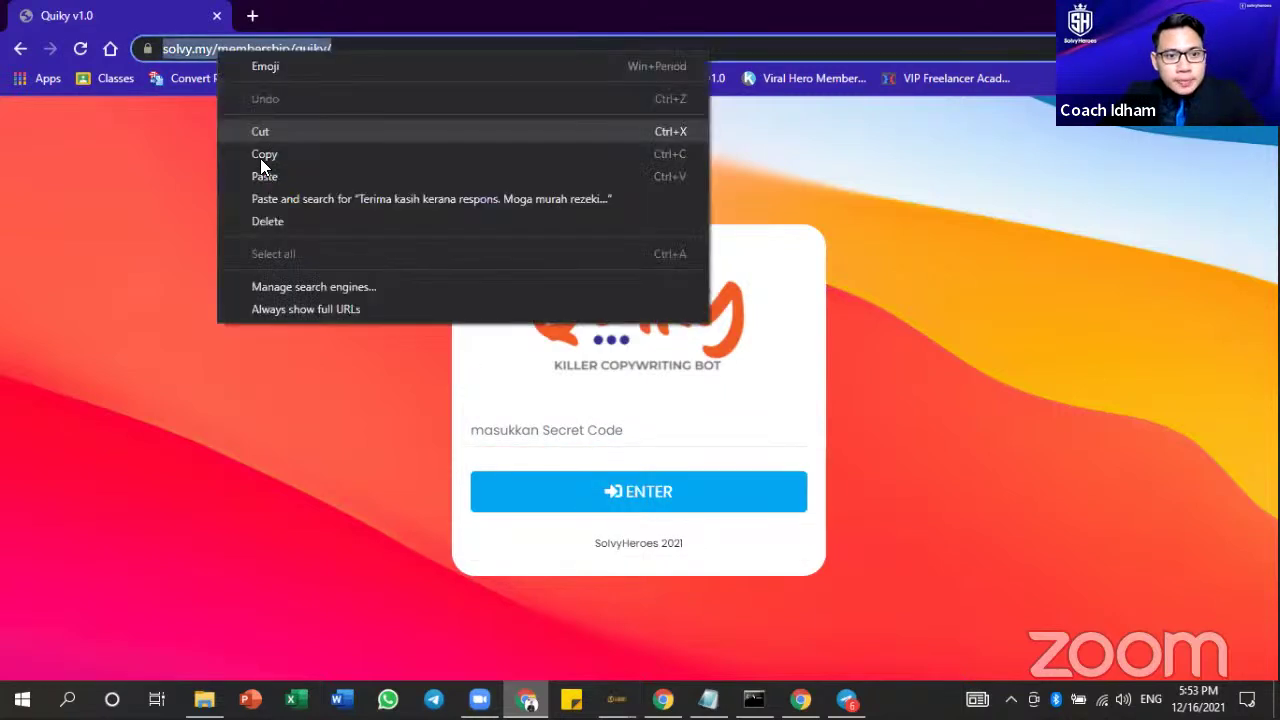
left_click(261, 158)
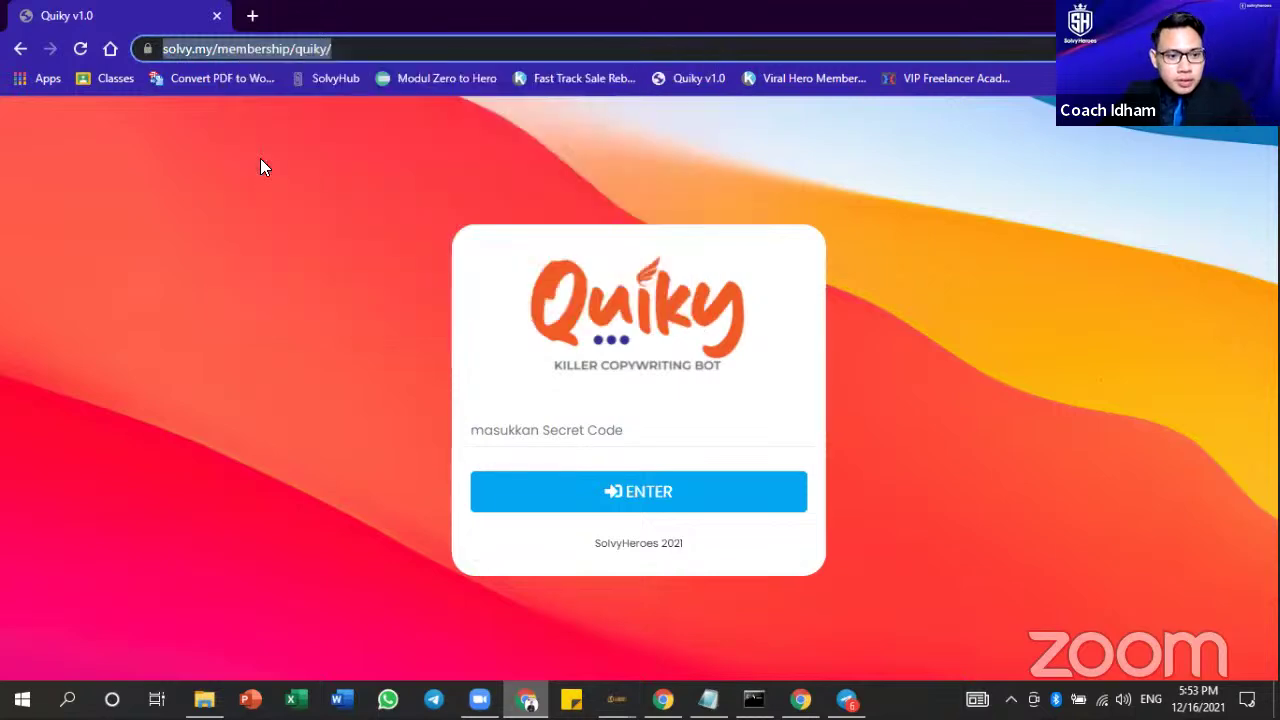